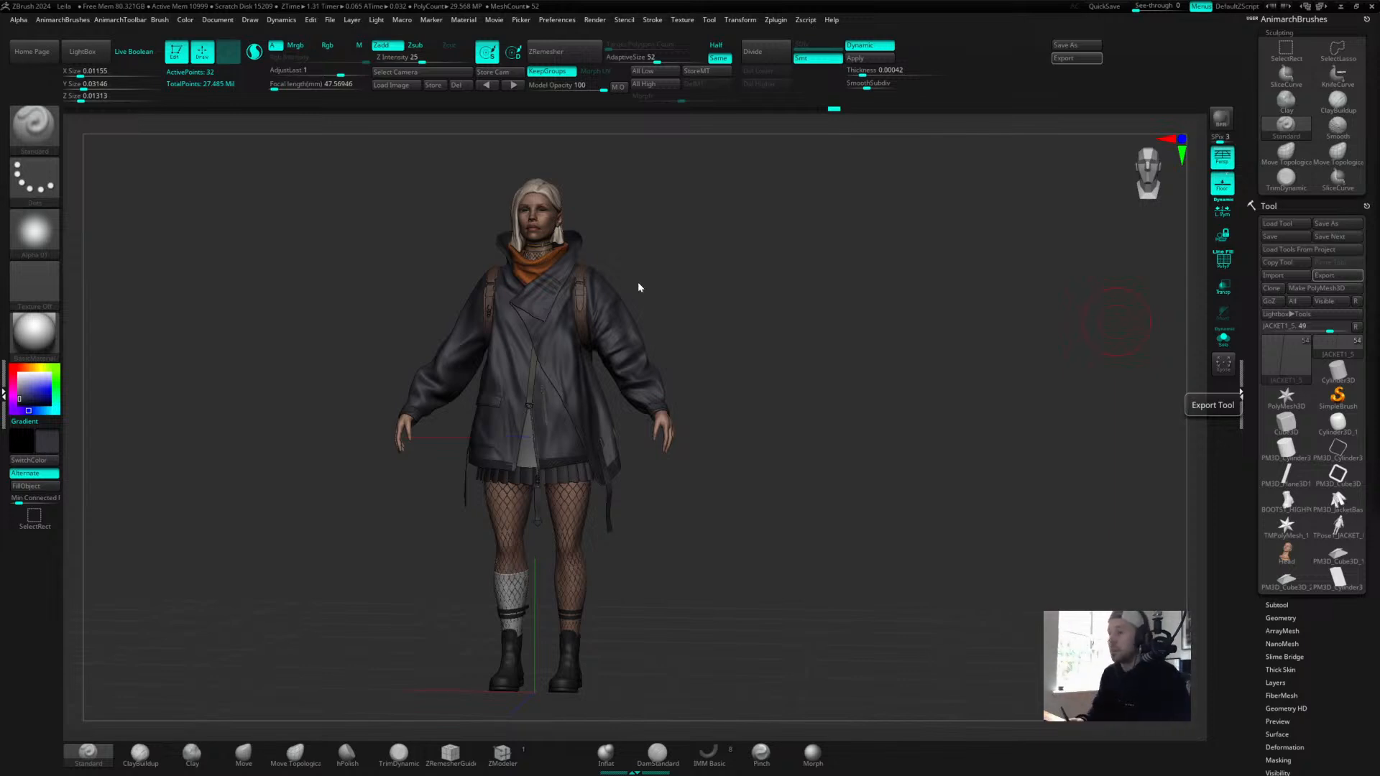
Examine the full character model and compare its head and jacket with the front-view concept art.
drag(746, 352, 745, 345)
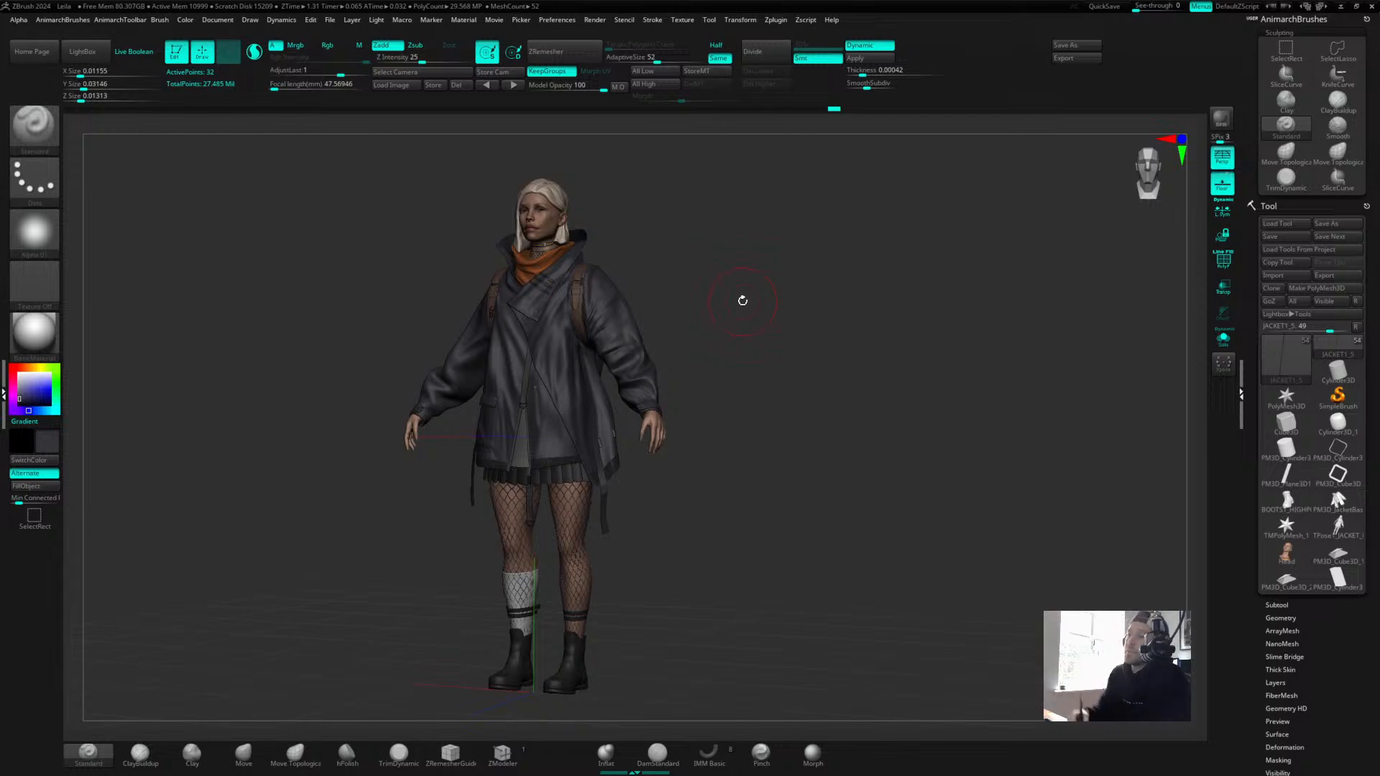
drag(733, 385, 741, 389)
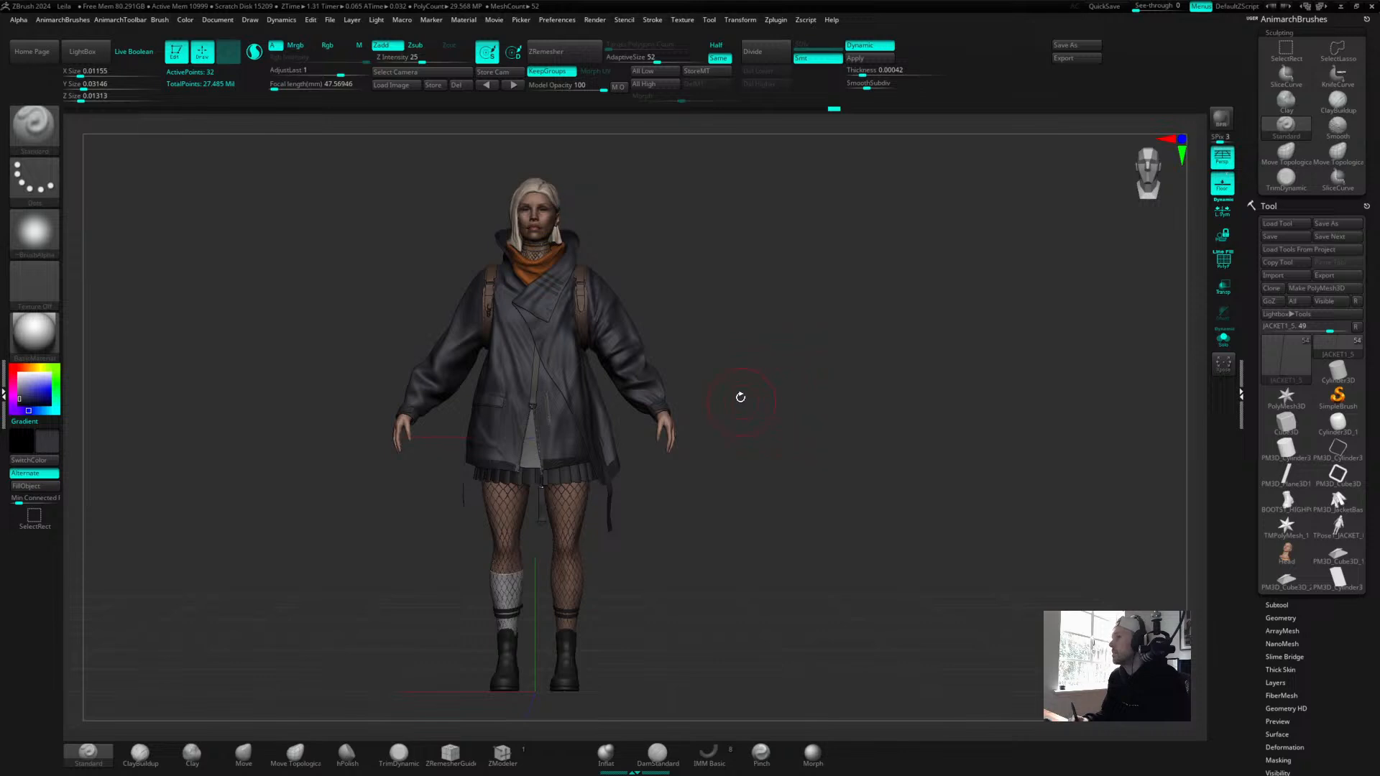
mouse_move(757, 391)
mouse_down()
mouse_move(742, 397)
mouse_move(764, 401)
mouse_move(795, 360)
mouse_move(807, 416)
mouse_move(748, 412)
mouse_move(822, 400)
mouse_move(783, 370)
mouse_move(826, 299)
mouse_move(829, 385)
mouse_move(788, 361)
mouse_move(838, 357)
mouse_move(789, 446)
mouse_move(798, 438)
mouse_up()
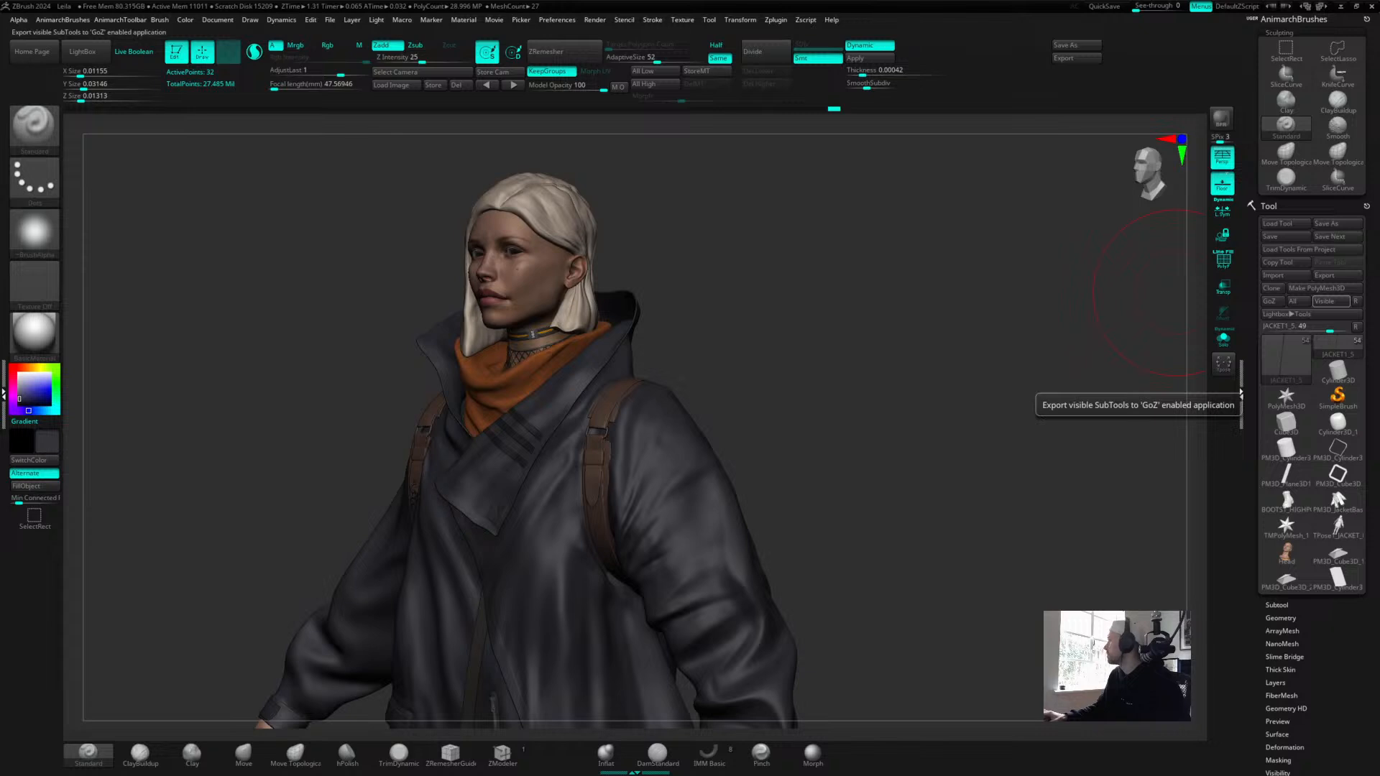
right_drag(1379, 93, 1008, 328)
scroll(1042, 306, up, 3)
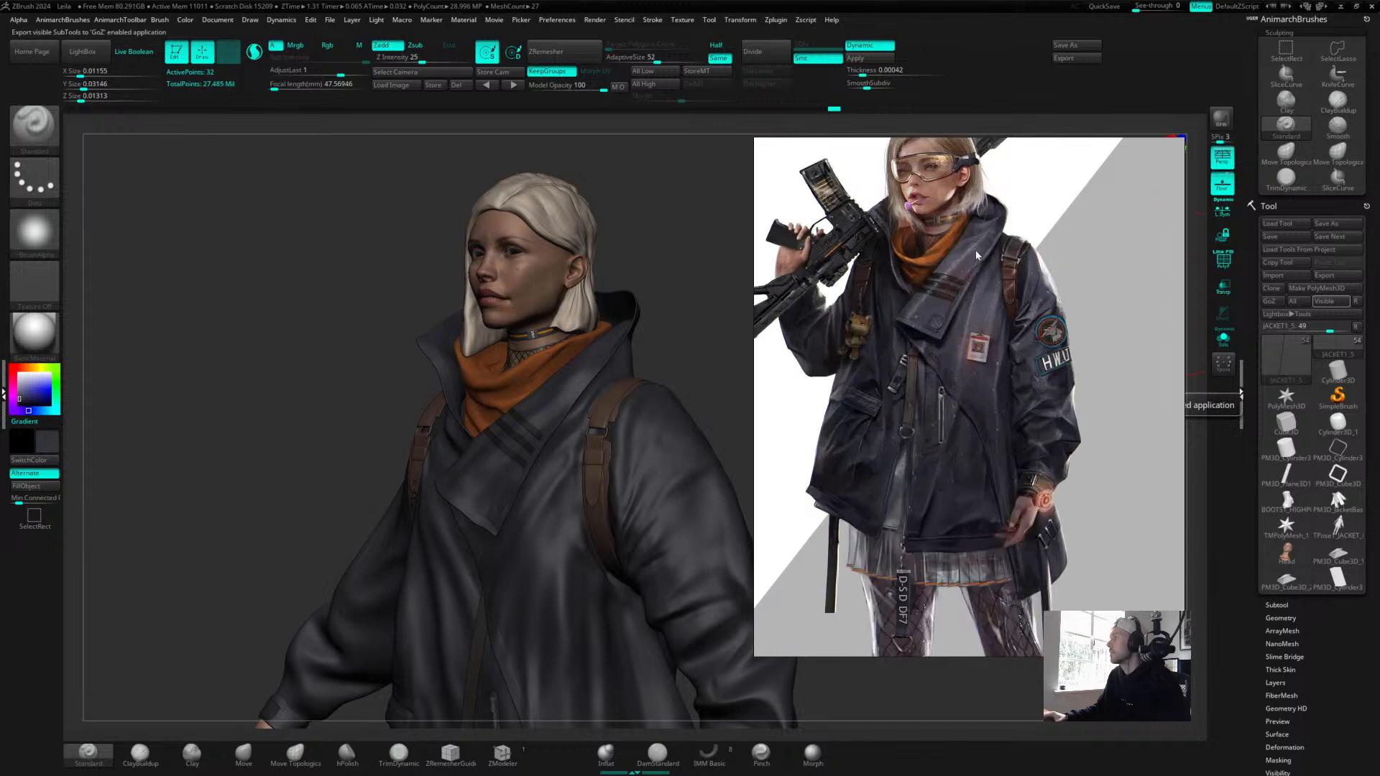
scroll(937, 223, up, 2)
right_drag(937, 223, 937, 204)
middle_drag(939, 229, 980, 284)
drag(672, 272, 634, 296)
alt+drag(646, 432, 610, 292)
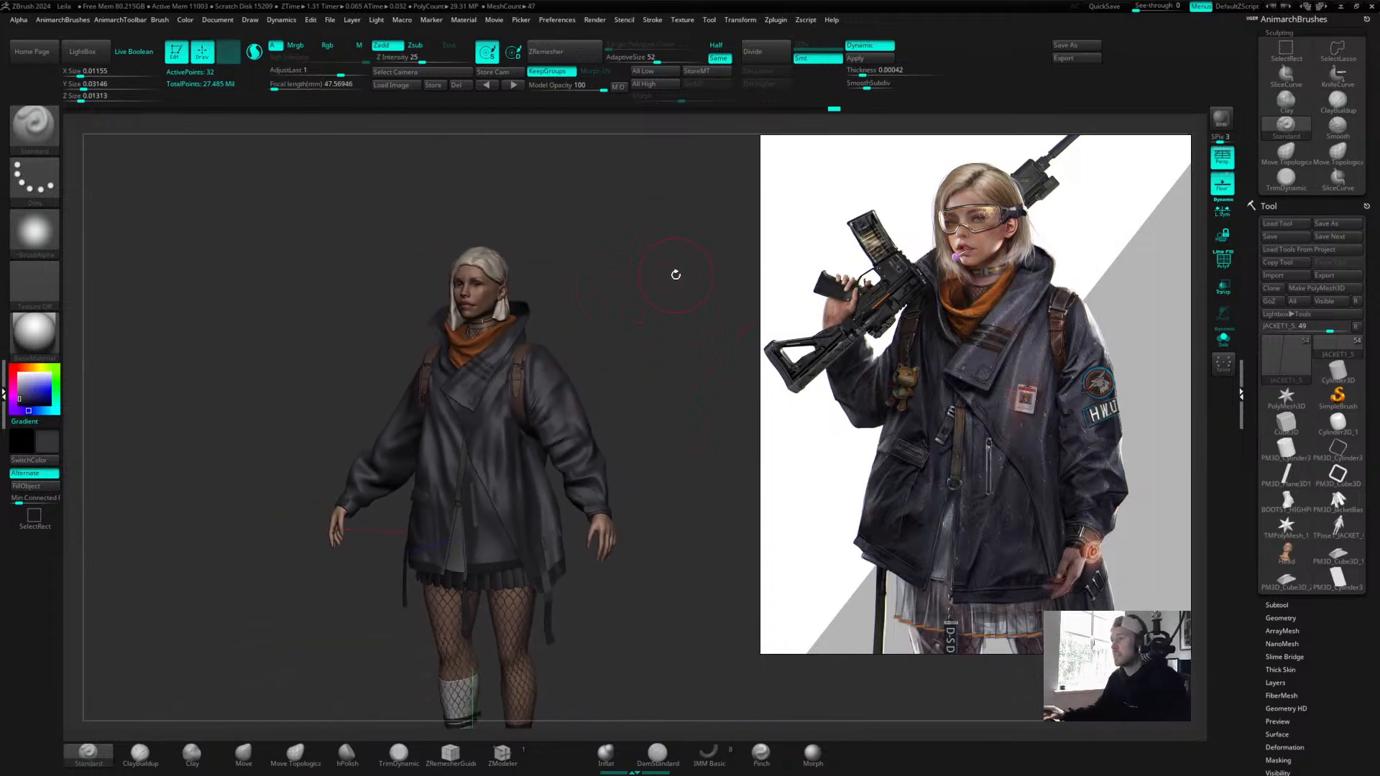
Study the collar, straps and rifle in the front-view concept art beside the character model.
scroll(1059, 394, down, 2)
scroll(960, 340, down, 2)
scroll(974, 330, up, 4)
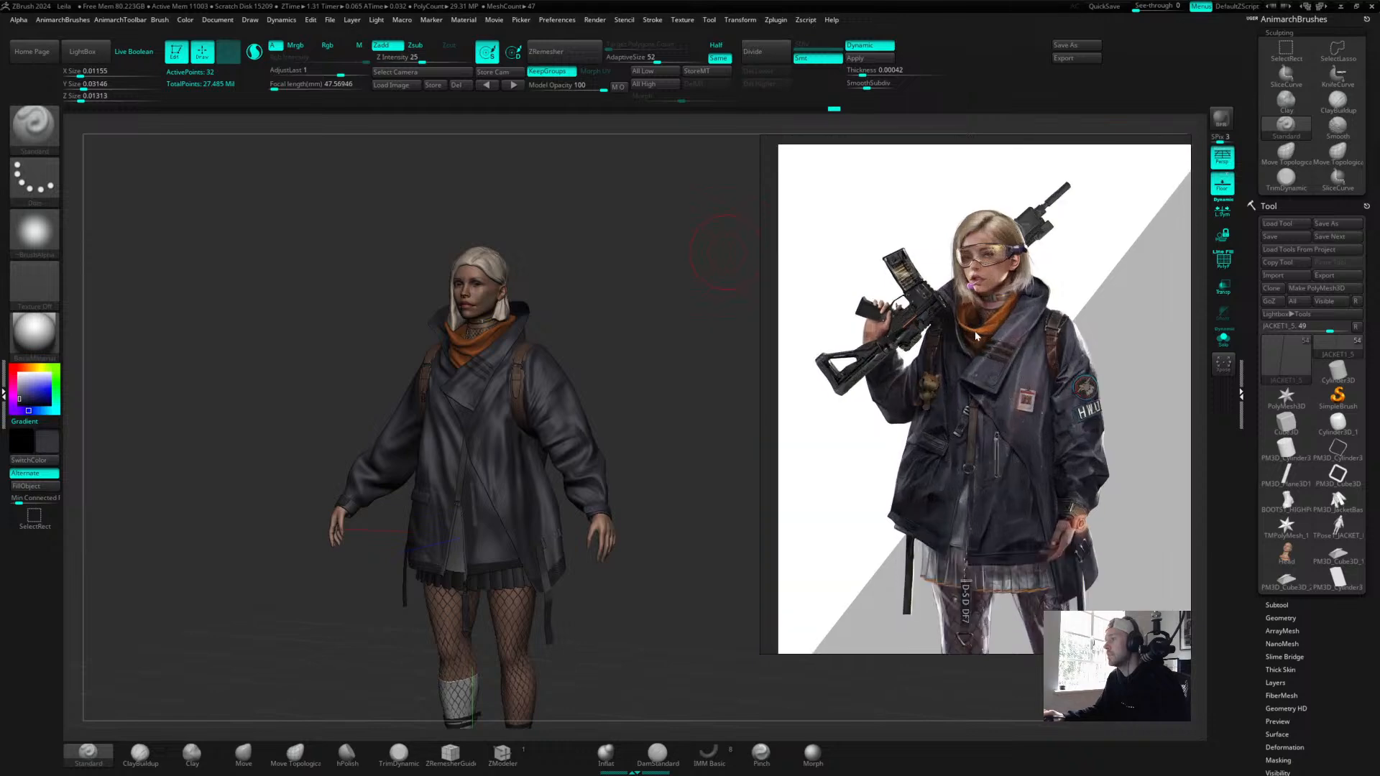
right_drag(992, 328, 1003, 381)
middle_drag(1003, 380, 1001, 350)
right_drag(977, 340, 1379, 431)
right_drag(1379, 359, 993, 308)
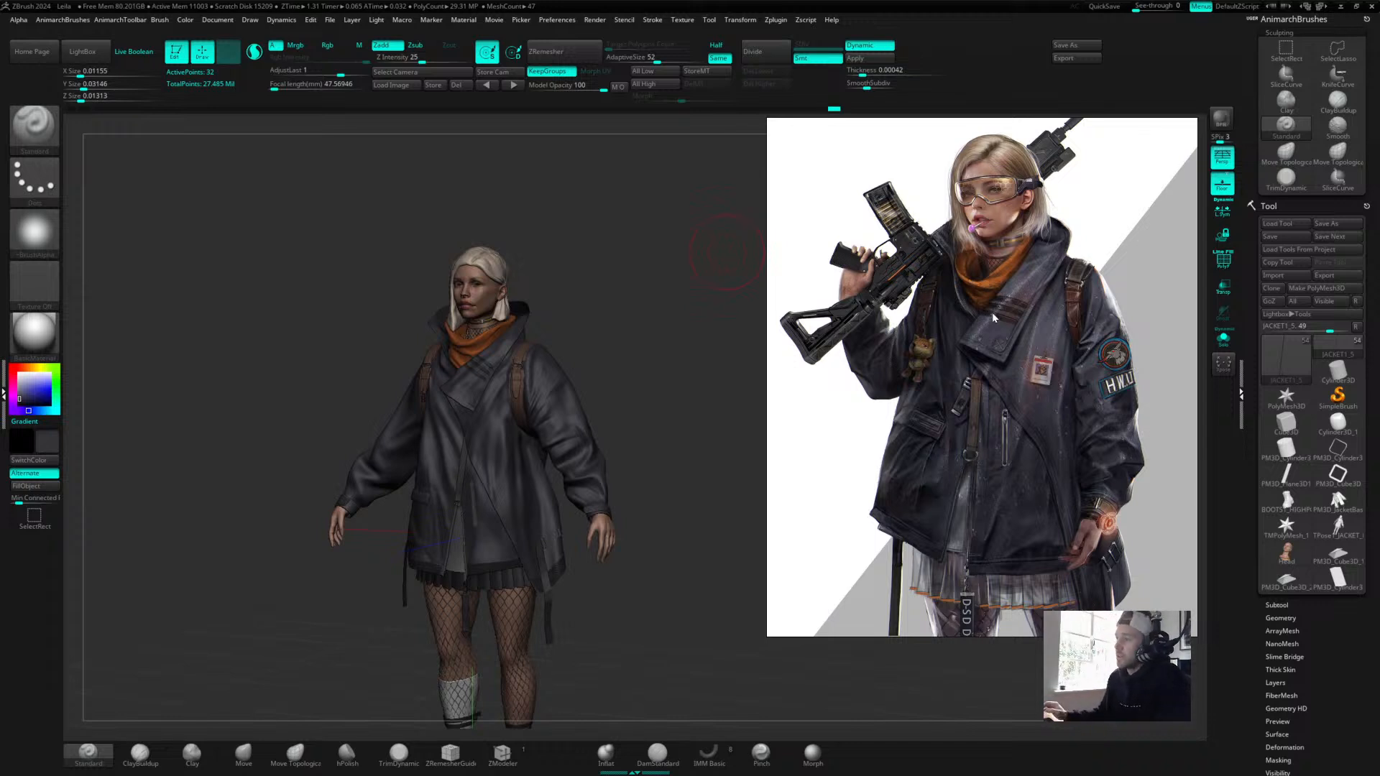
Select the JACKET1_4 subtool and compare the model's legs and boots with the front-view concept art.
alt+click(554, 570)
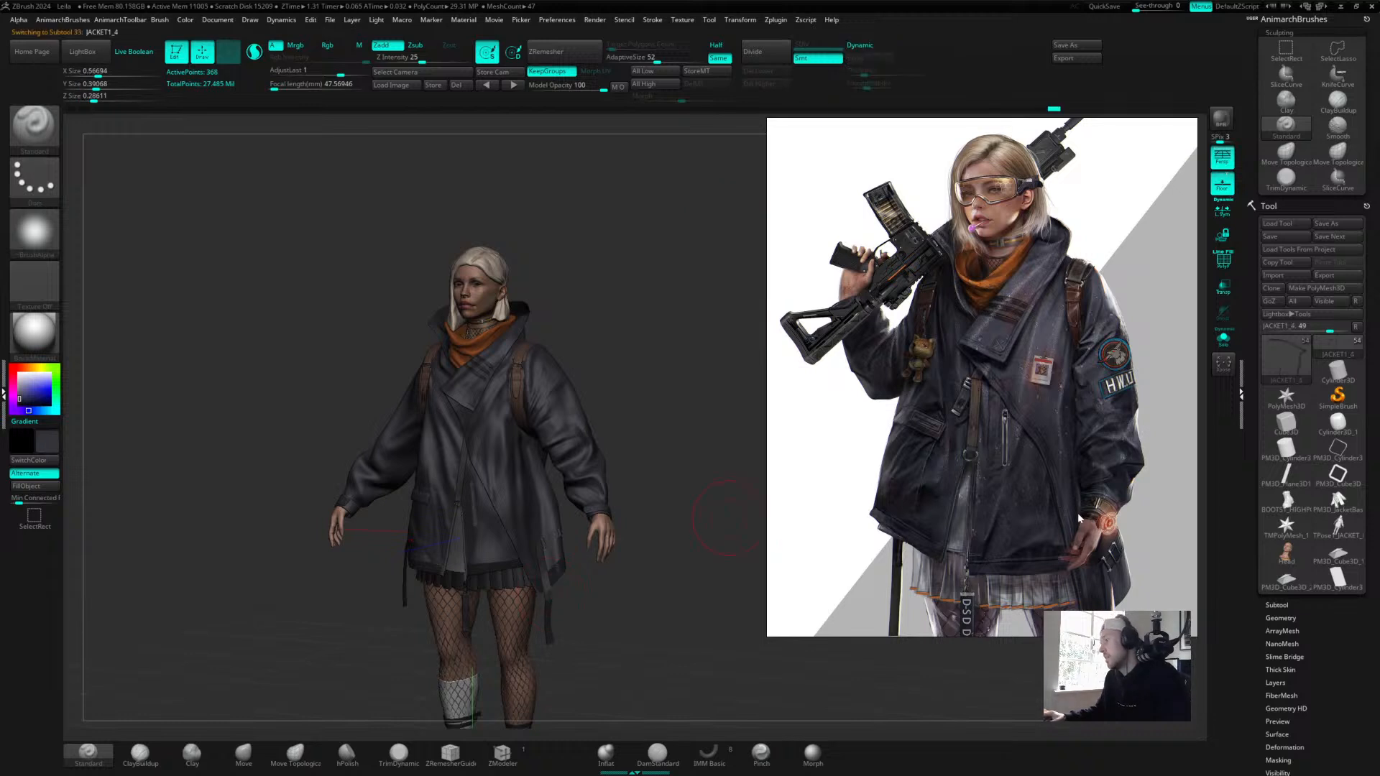
scroll(1078, 507, down, 5)
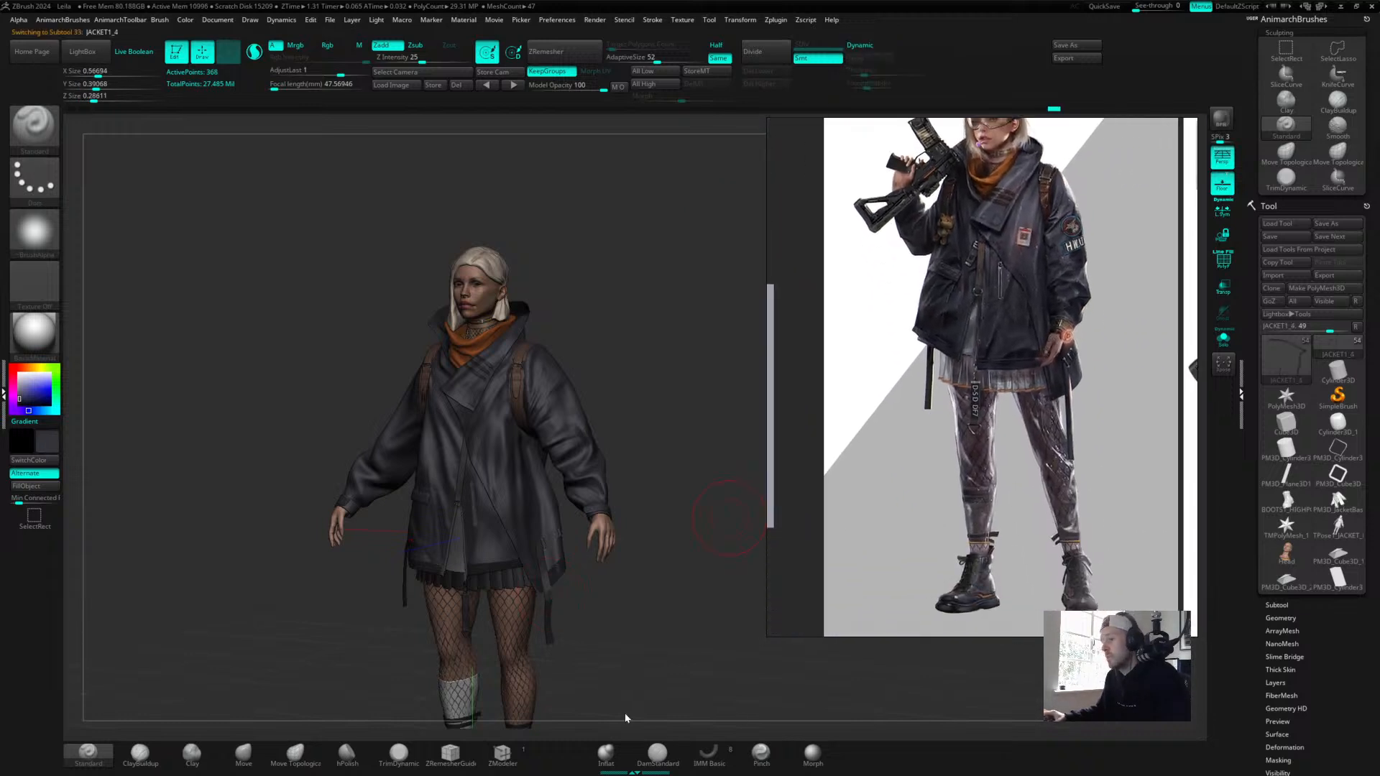
alt+drag(604, 662, 616, 539)
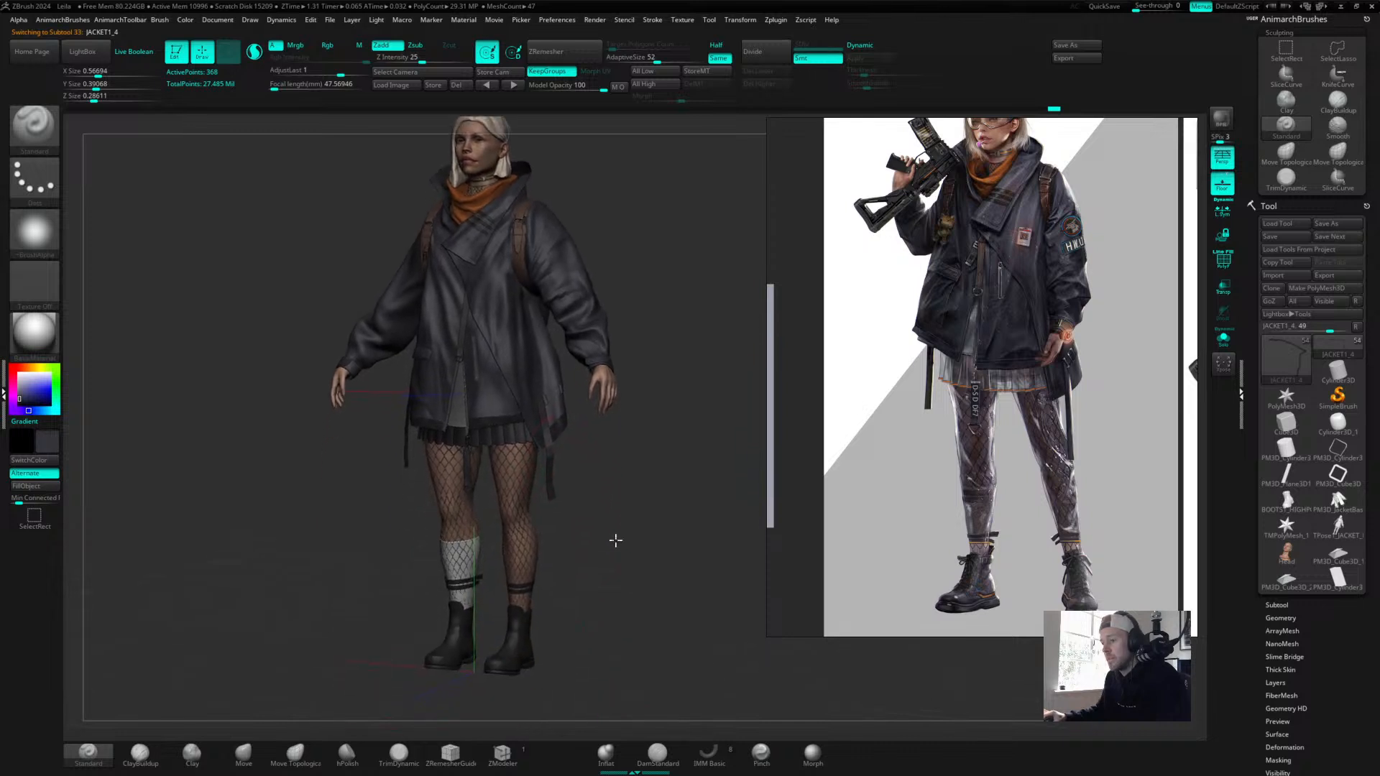
drag(594, 632, 656, 680)
Examine the rifle held by the character in the front-view concept art up close.
middle_drag(929, 155, 911, 221)
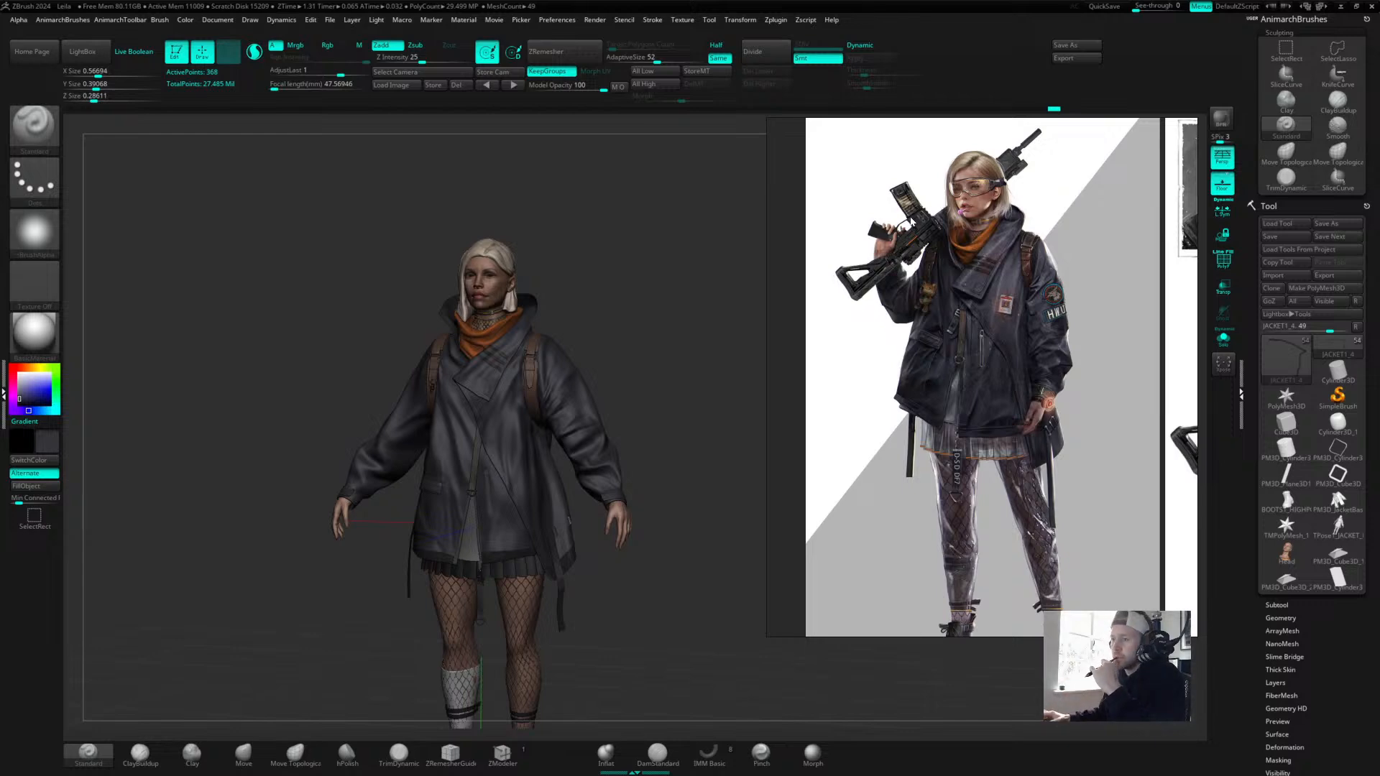
scroll(911, 221, up, 3)
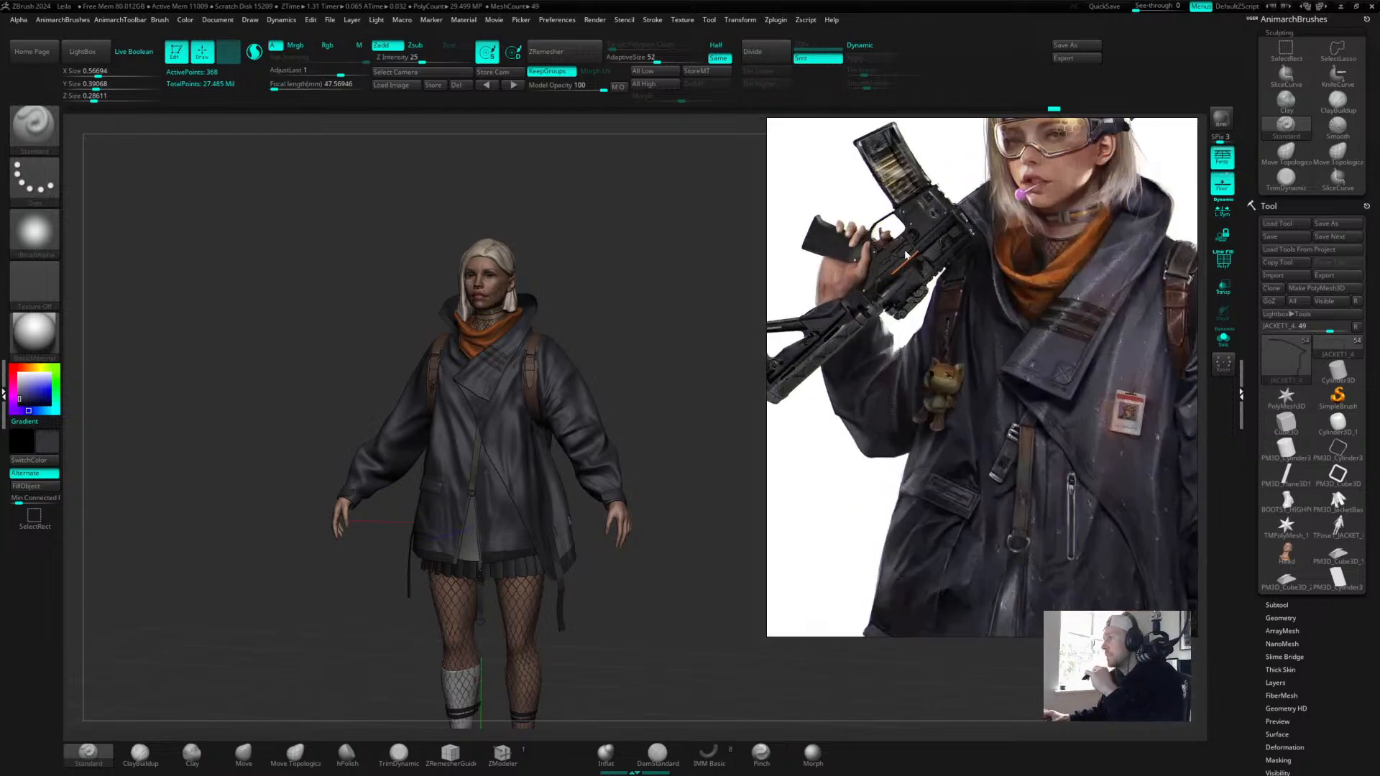
scroll(907, 254, up, 3)
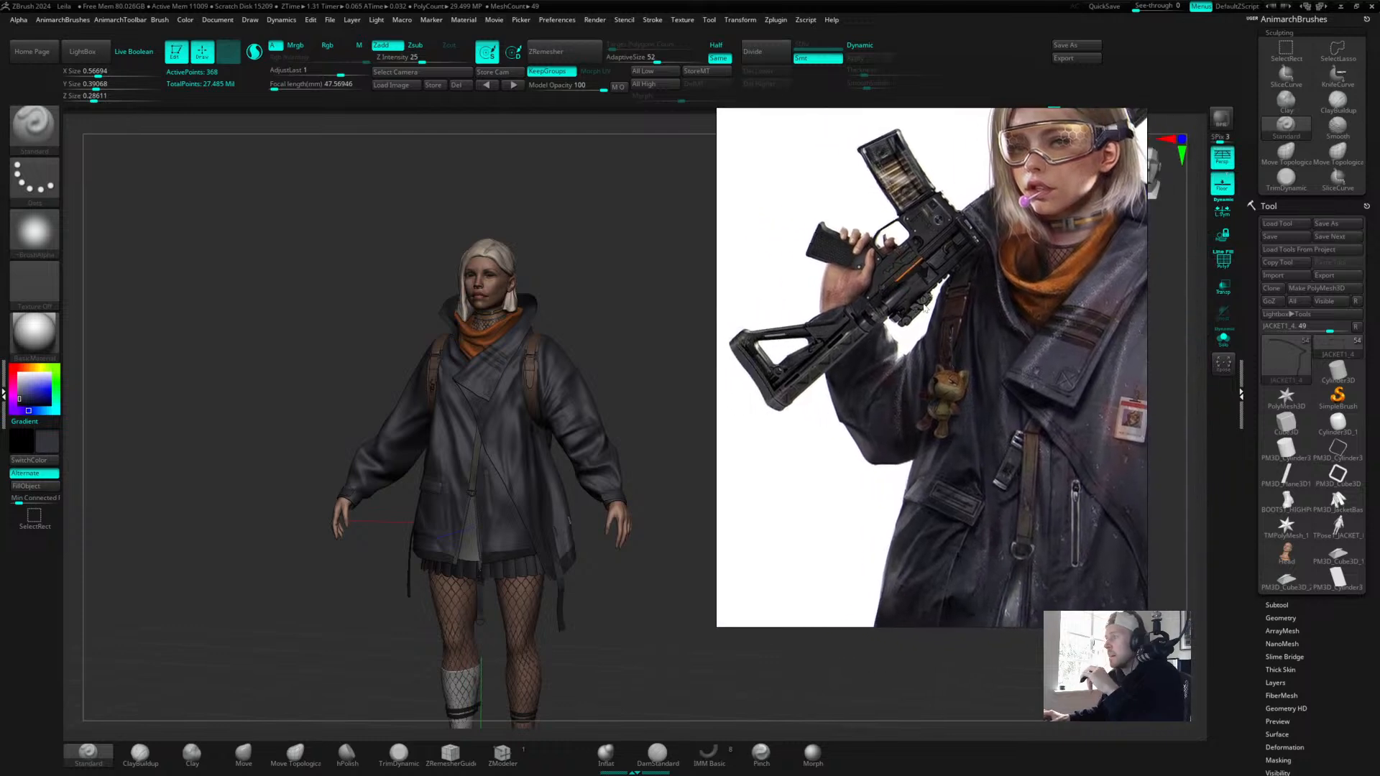
middle_drag(923, 304, 919, 335)
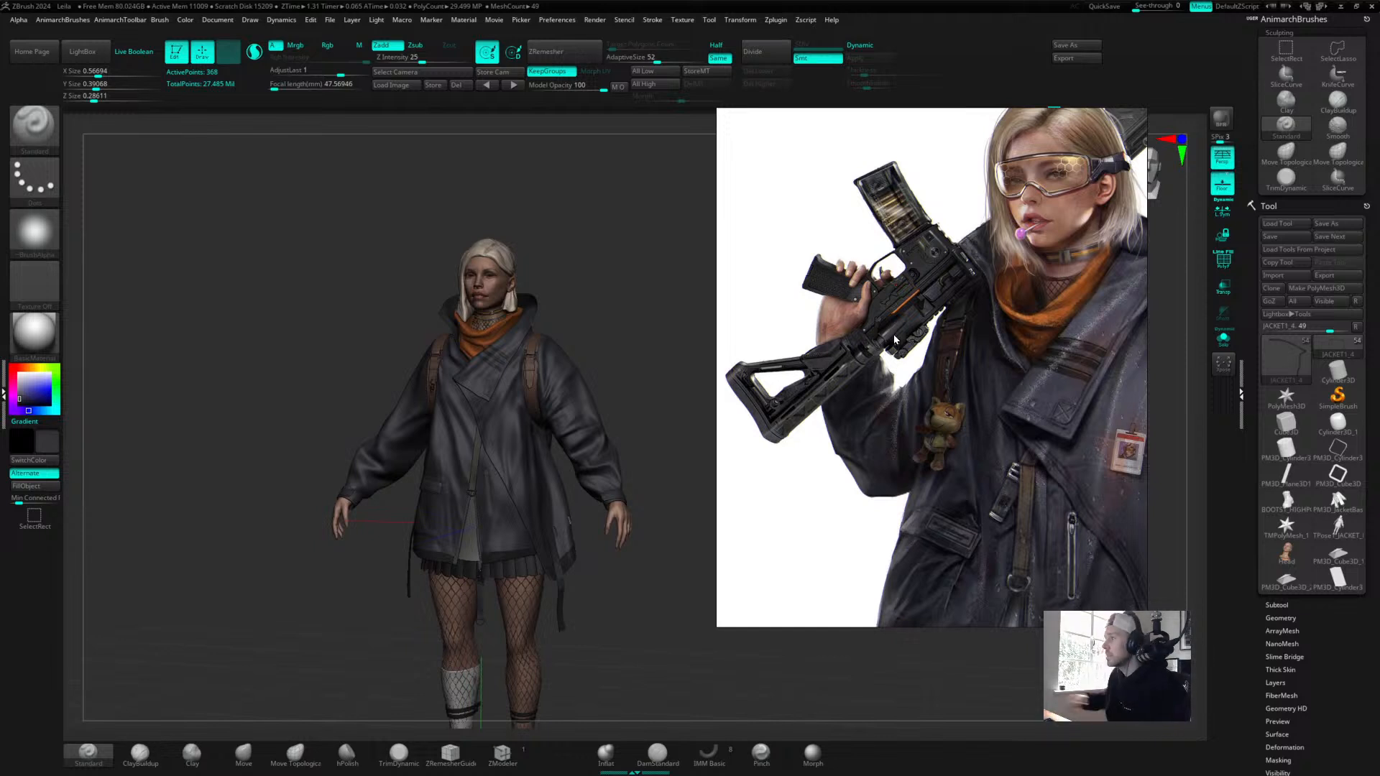
drag(894, 340, 1379, 417)
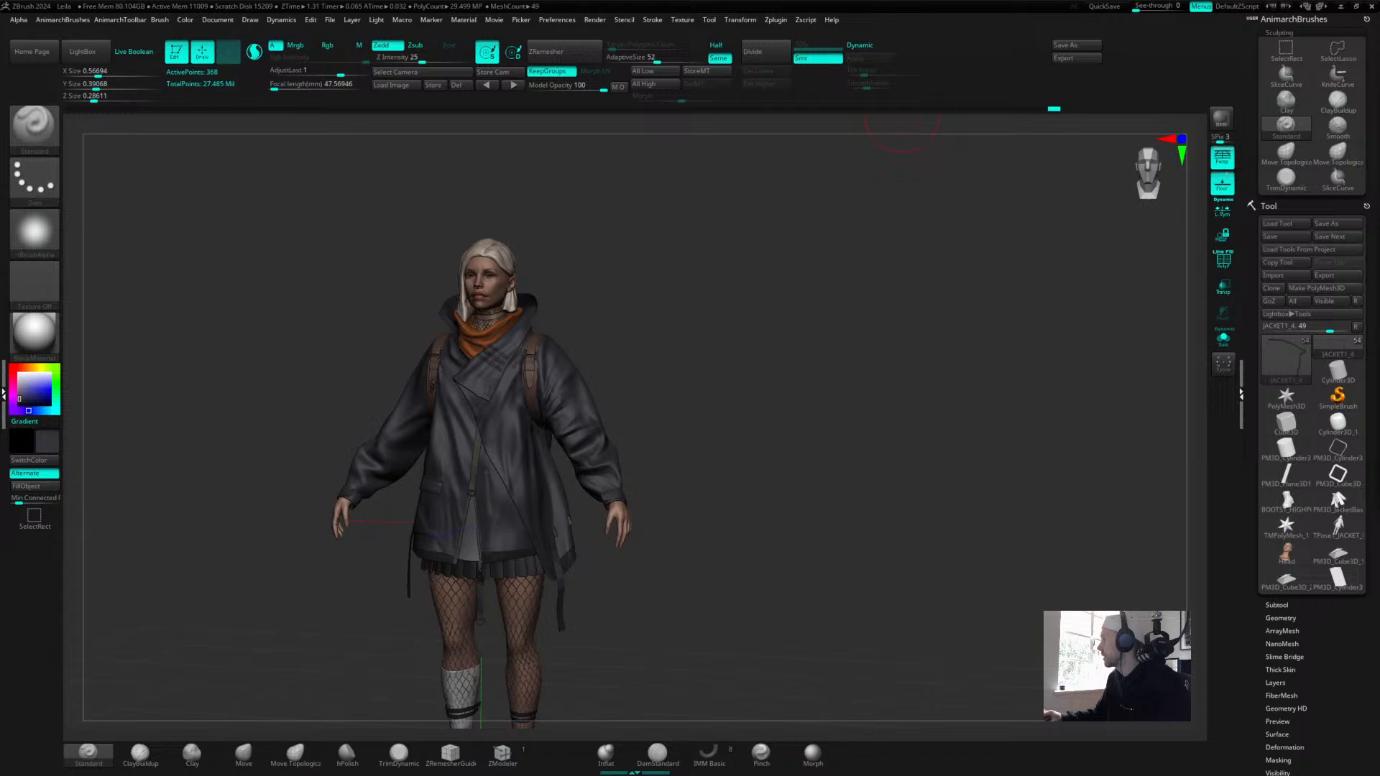
Examine the rifle renders and the back-view concept art of the slung rifle on the reference board.
right_drag(1379, 224, 919, 388)
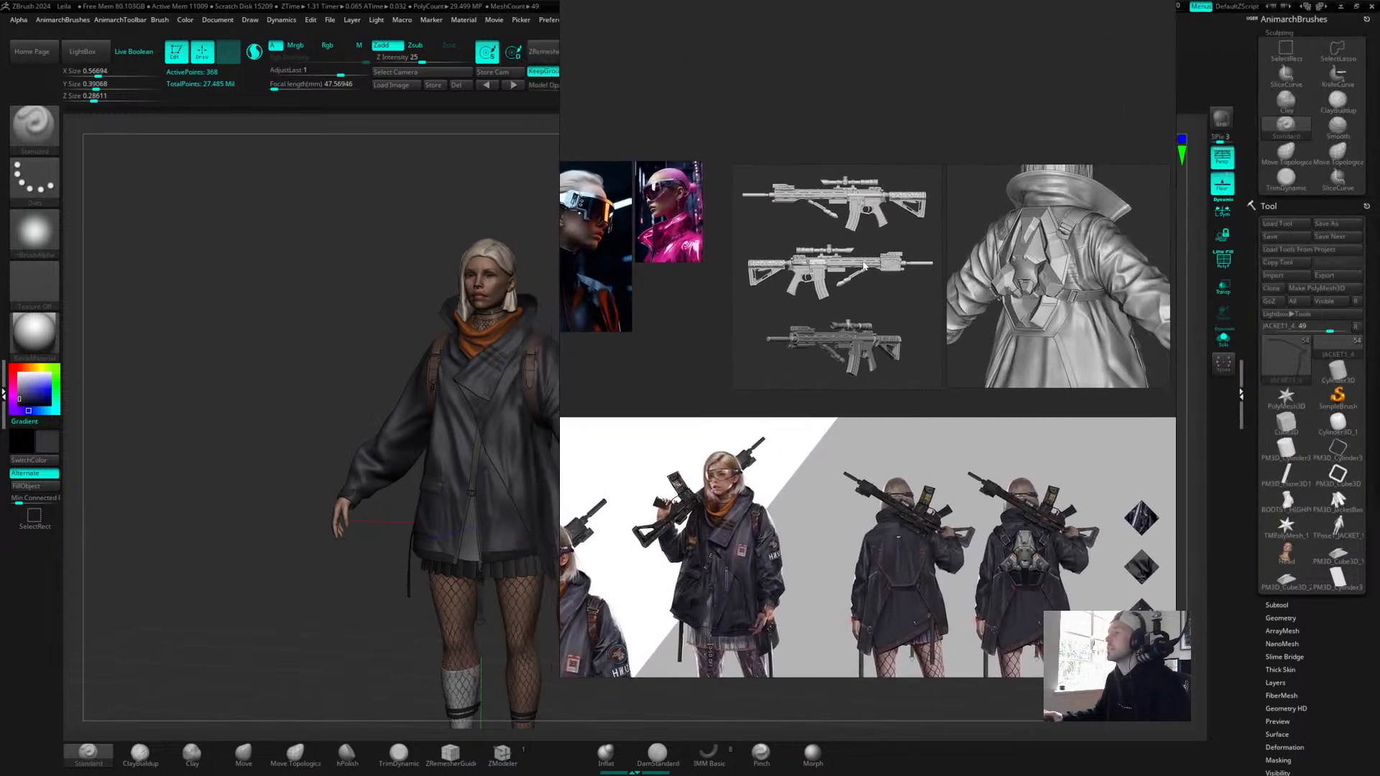
scroll(852, 267, up, 5)
scroll(853, 268, down, 1)
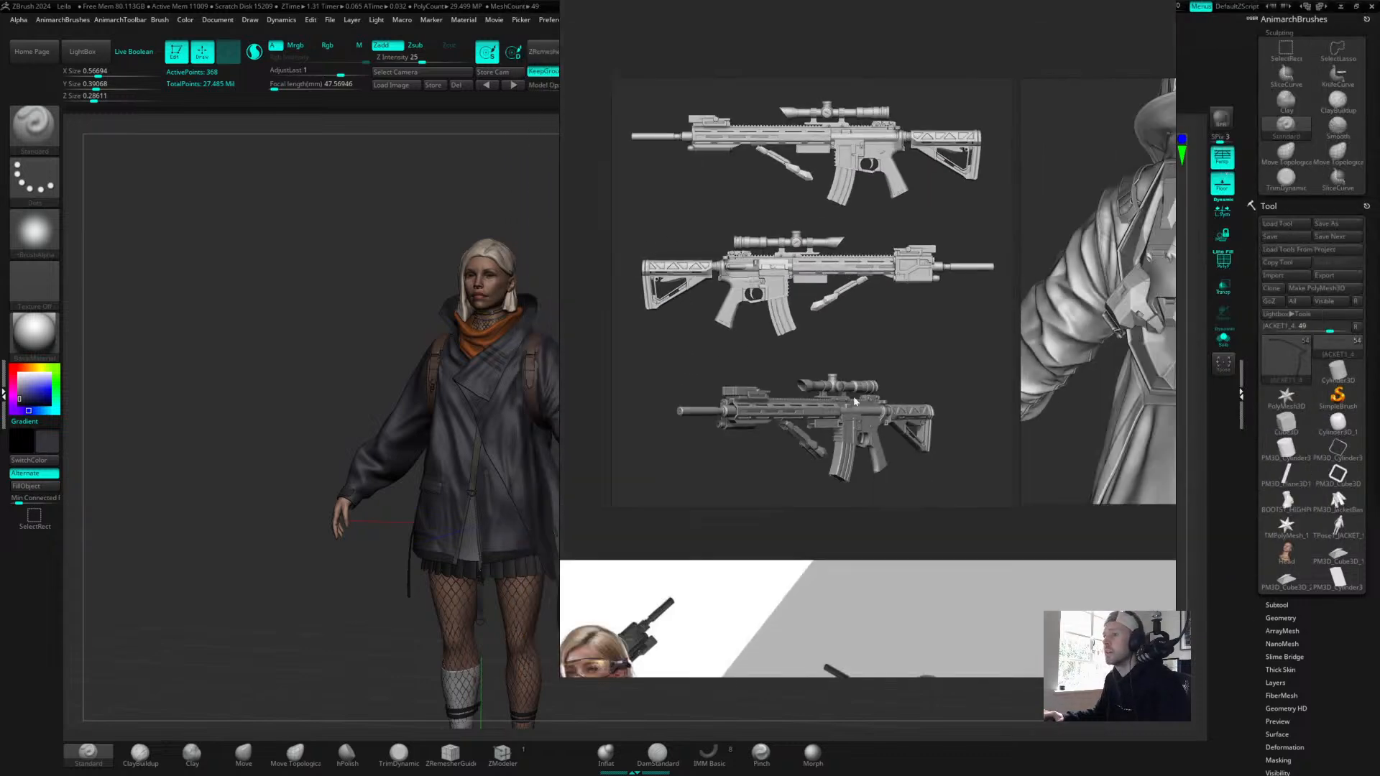
middle_drag(859, 537, 848, 340)
middle_drag(952, 472, 872, 352)
middle_drag(952, 395, 841, 342)
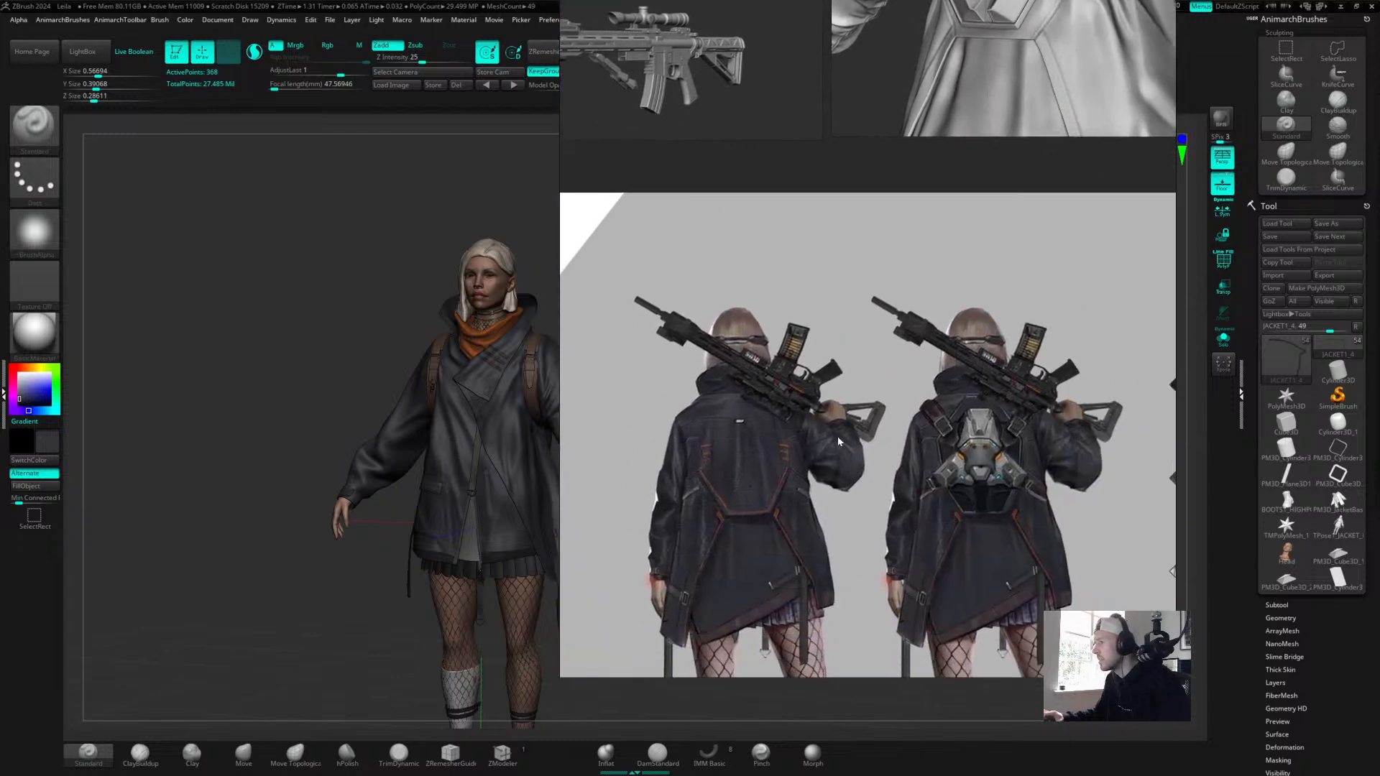
scroll(773, 394, up, 1)
scroll(757, 399, down, 1)
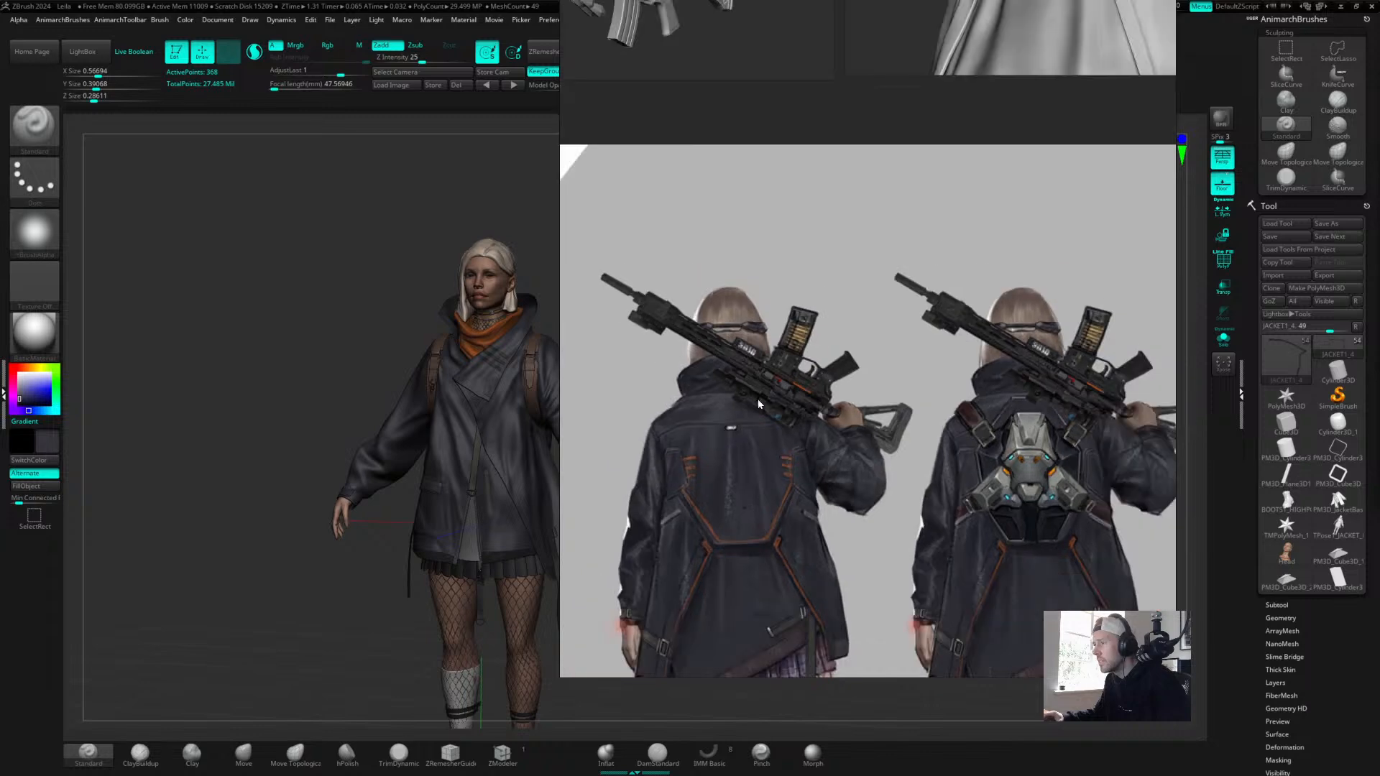
scroll(756, 404, up, 2)
scroll(801, 403, down, 3)
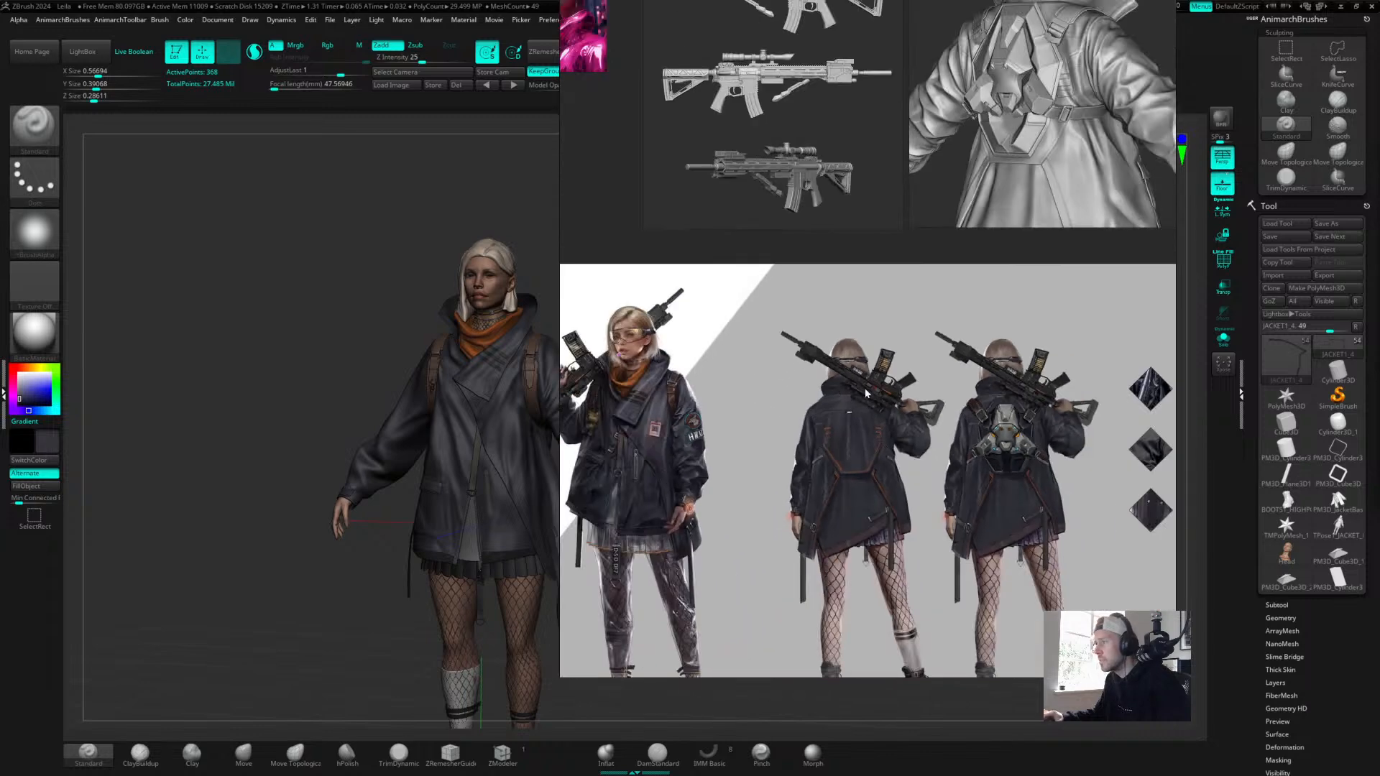
scroll(896, 375, up, 2)
middle_drag(896, 376, 935, 357)
mouse_move(813, 377)
middle_down()
mouse_move(884, 435)
mouse_move(841, 404)
mouse_move(818, 454)
mouse_move(820, 371)
middle_up()
drag(816, 364, 1379, 327)
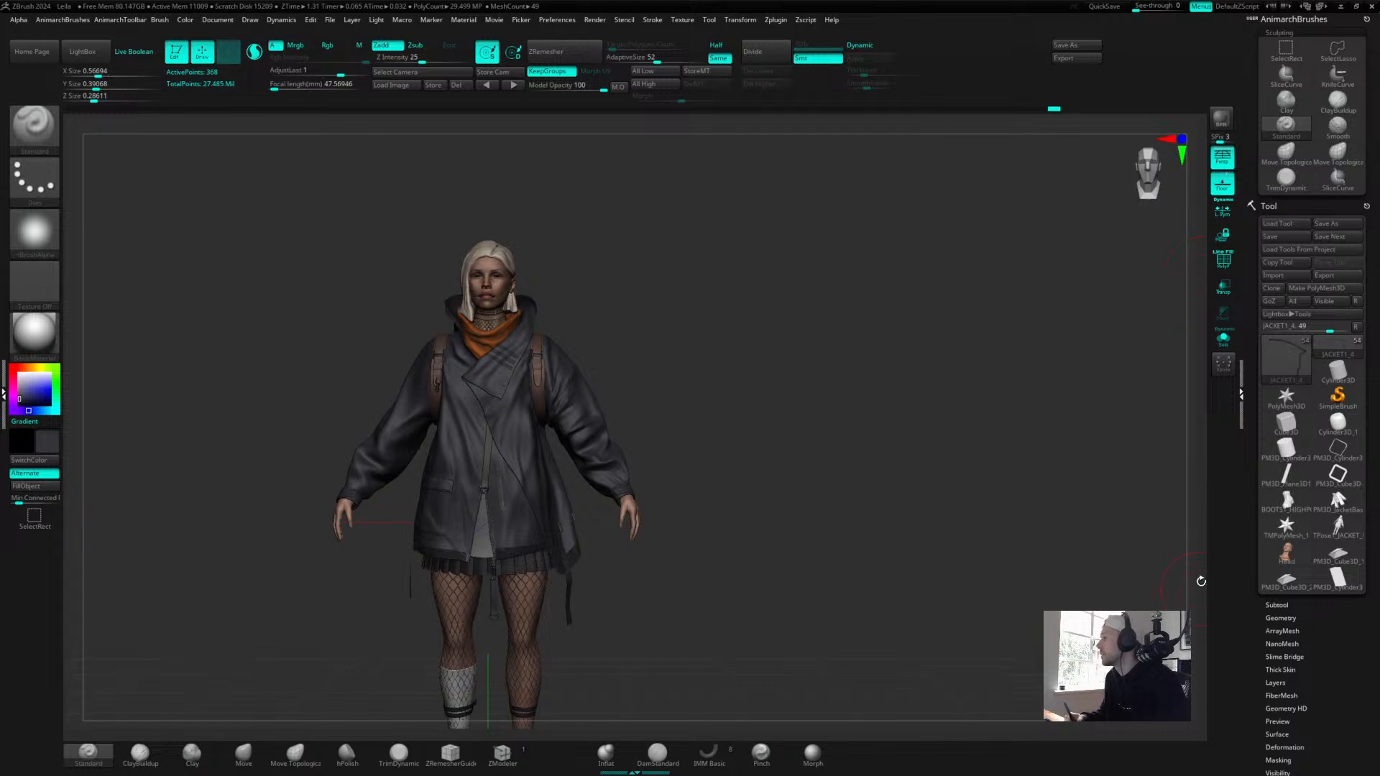
Switch the active tool to the Cube3D primitive and set its colour to white.
drag(1257, 540, 1254, 480)
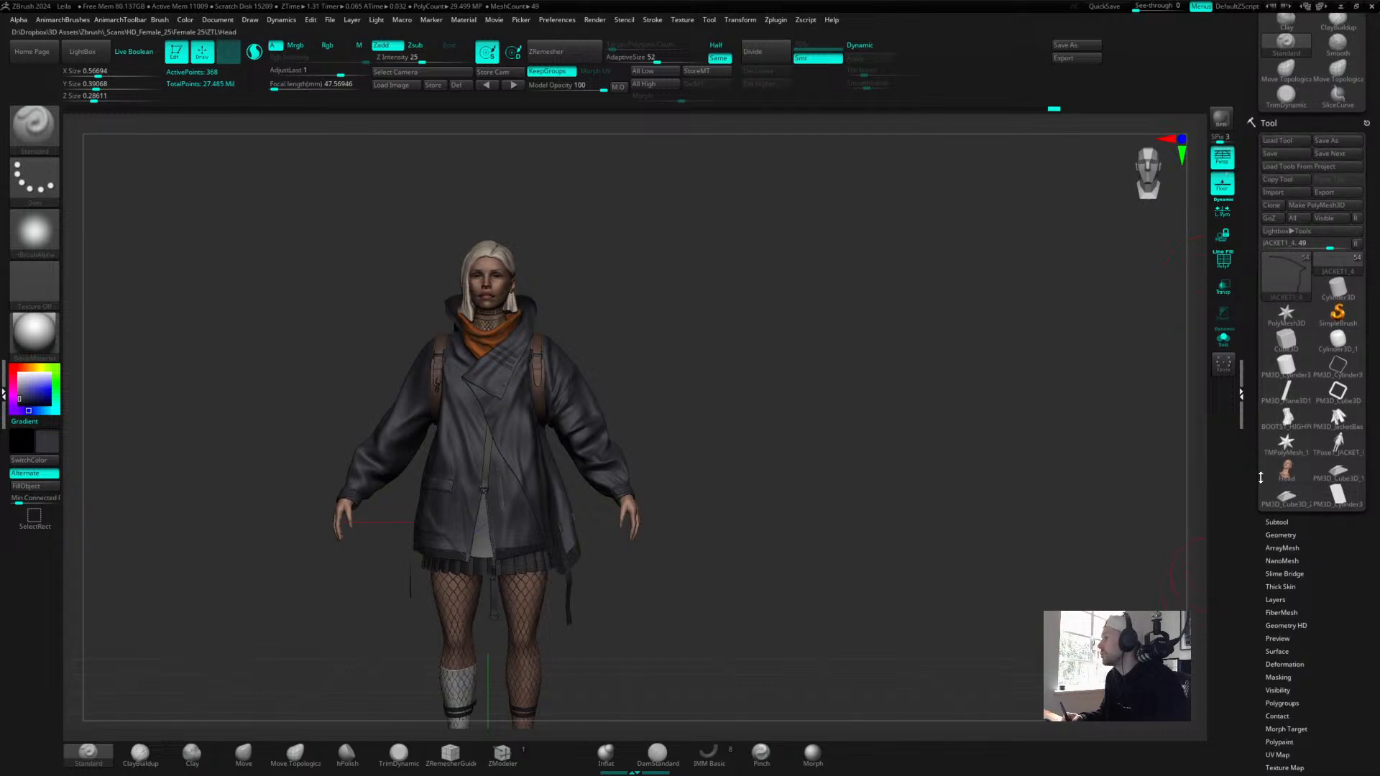
click(1297, 351)
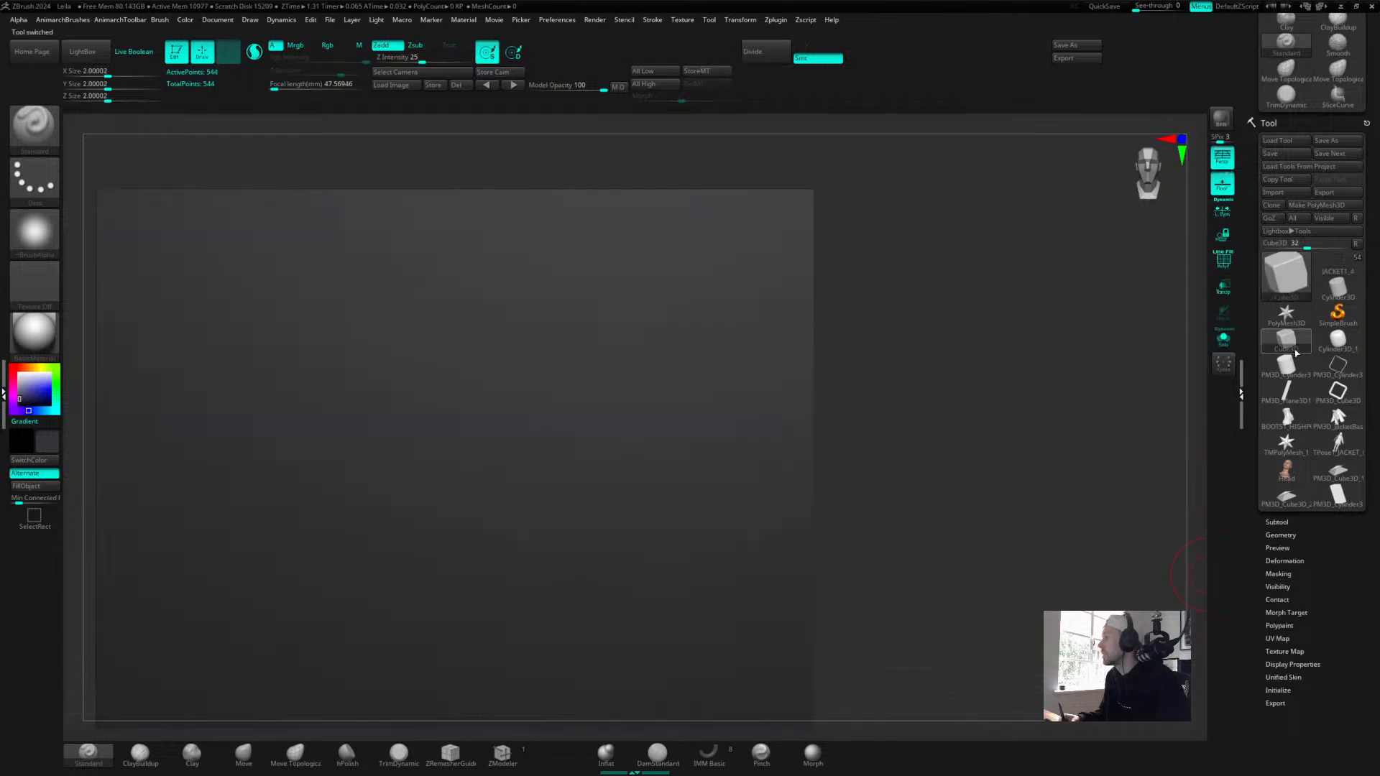
alt+drag(973, 441, 796, 474)
drag(31, 393, 7, 368)
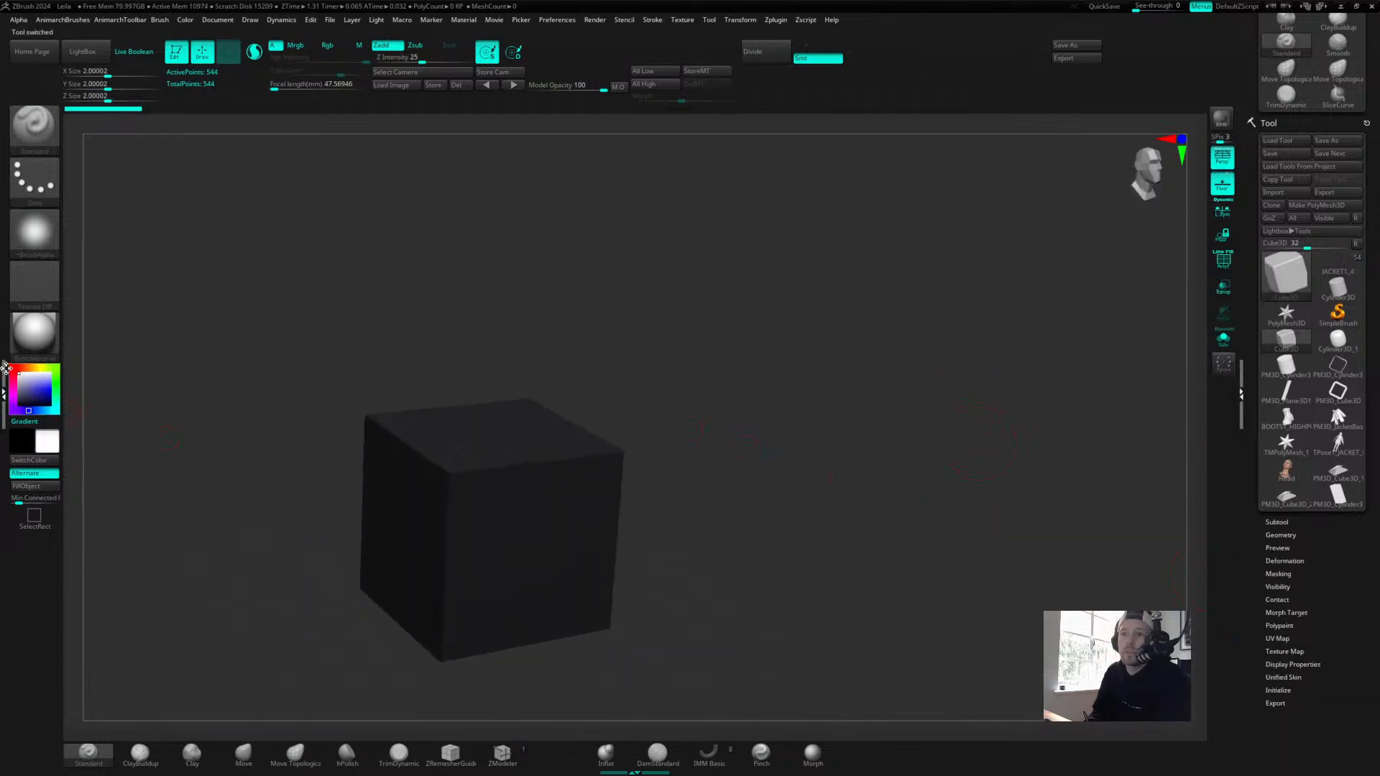
drag(707, 438, 703, 428)
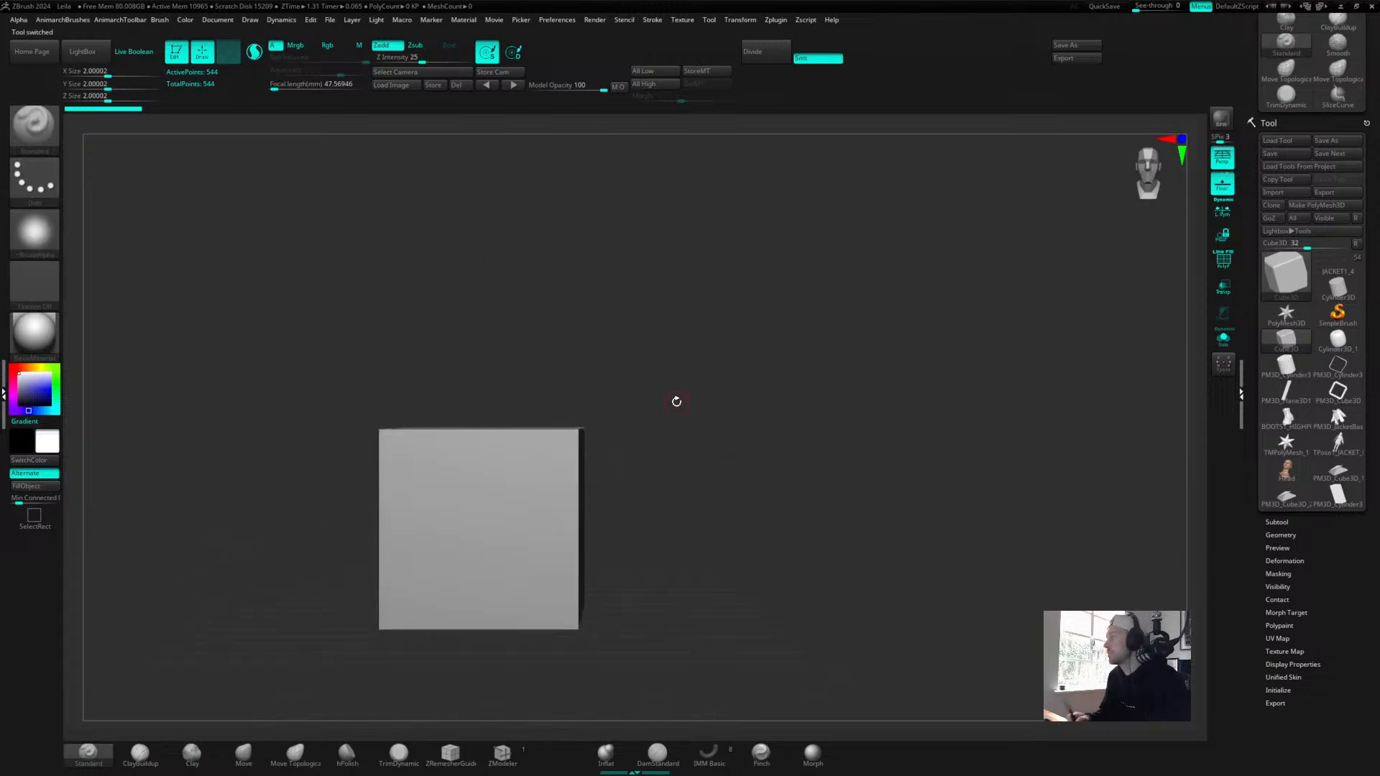
mouse_move(1337, 472)
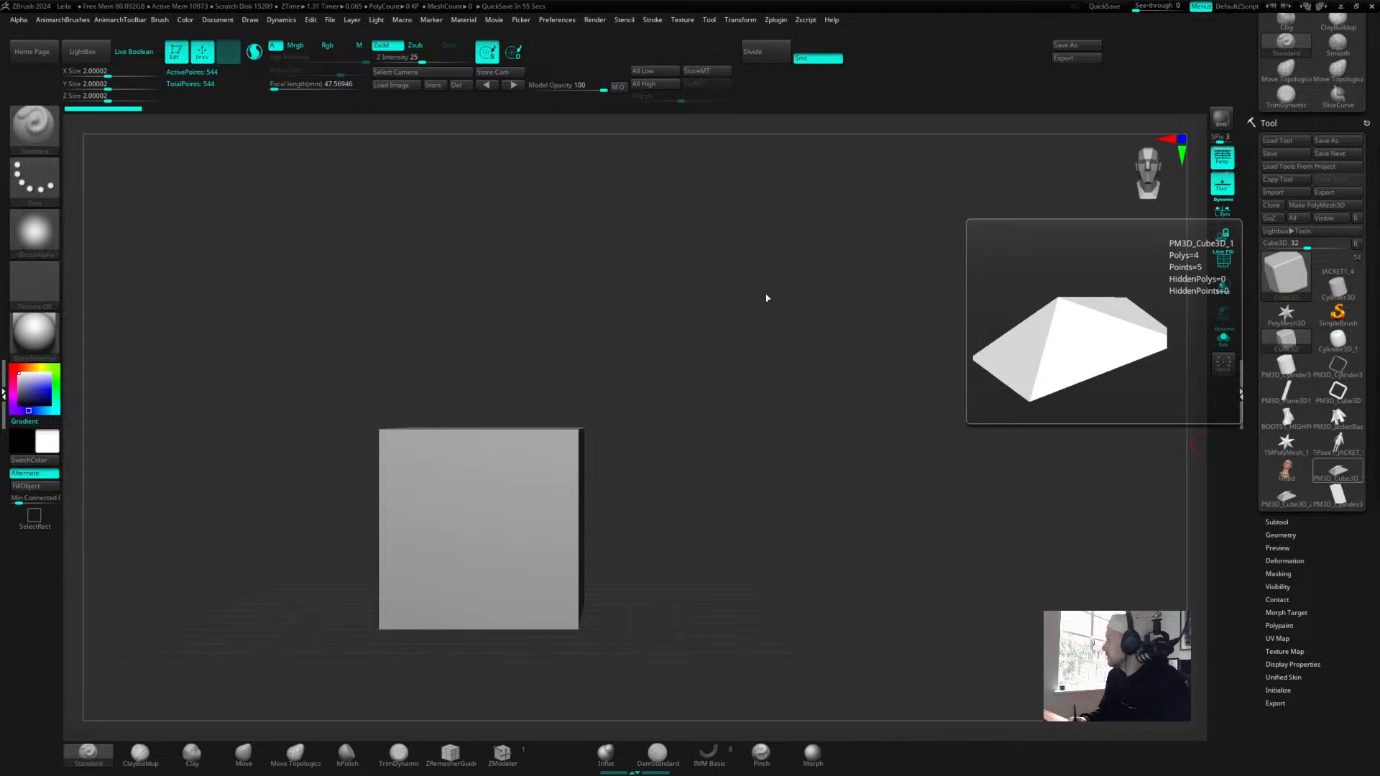
Display the cube's polygon wireframe and inspect the topology of its side and top faces.
mouse_move(634, 496)
mouse_down()
mouse_move(653, 518)
mouse_move(687, 501)
mouse_move(736, 419)
mouse_move(693, 444)
mouse_move(724, 474)
mouse_move(726, 459)
mouse_up()
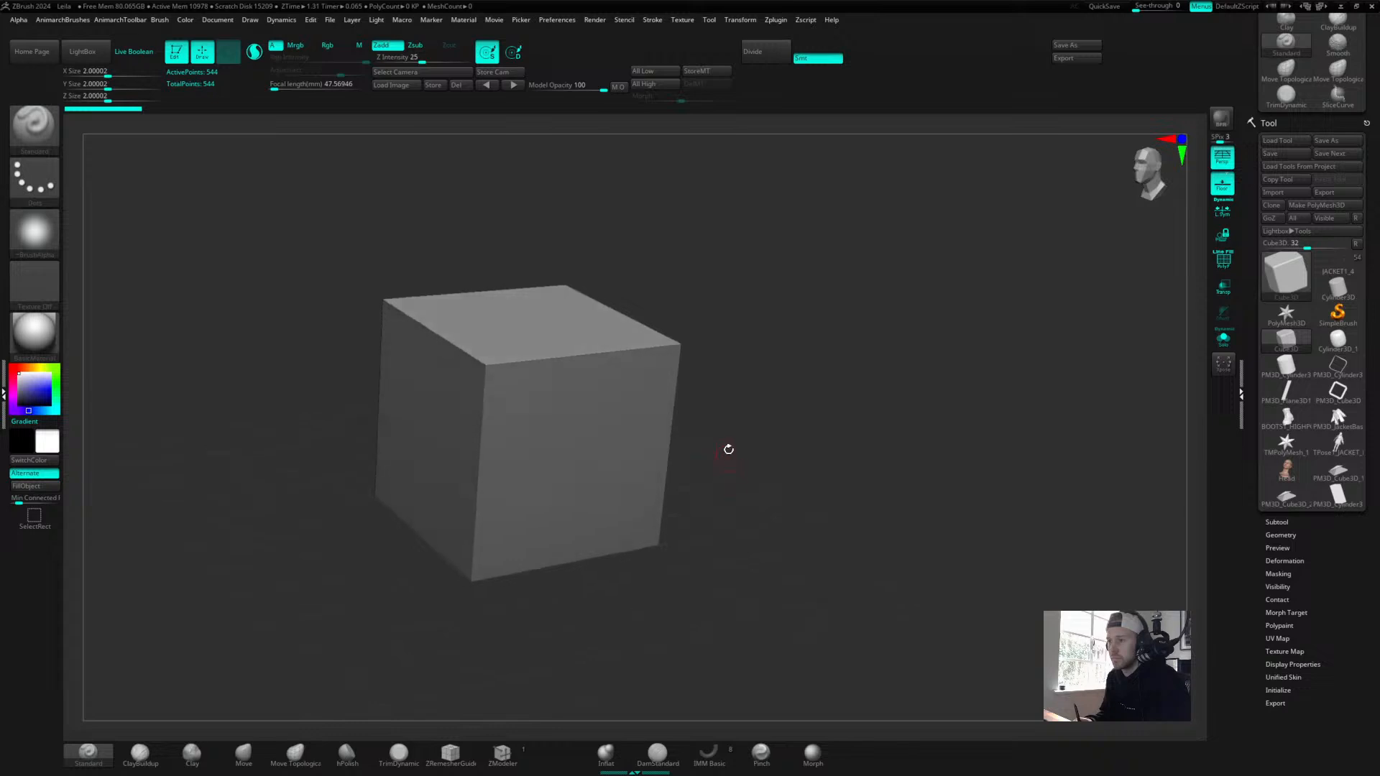
mouse_move(761, 391)
shift+mouse_down()
mouse_move(746, 397)
mouse_move(754, 413)
shift+mouse_up()
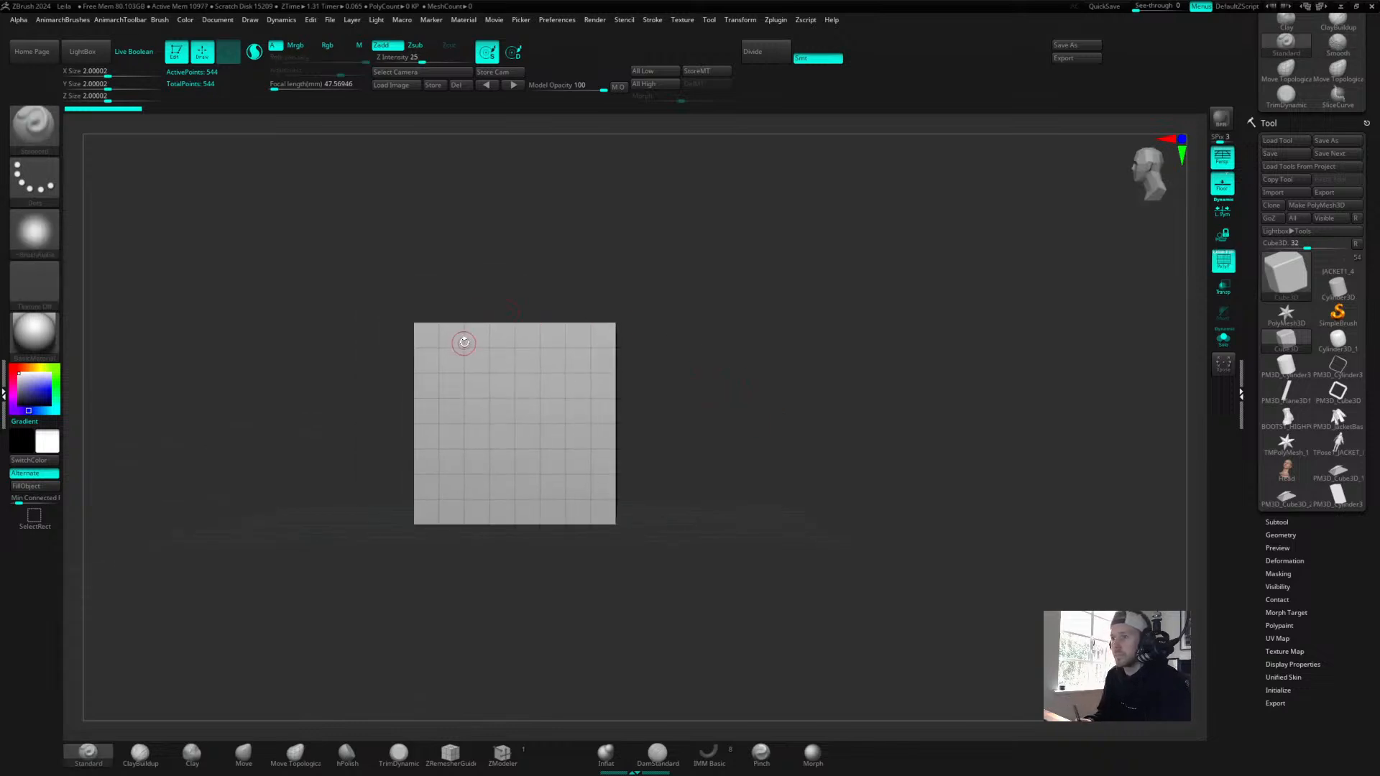
drag(429, 341, 468, 302)
drag(653, 266, 625, 195)
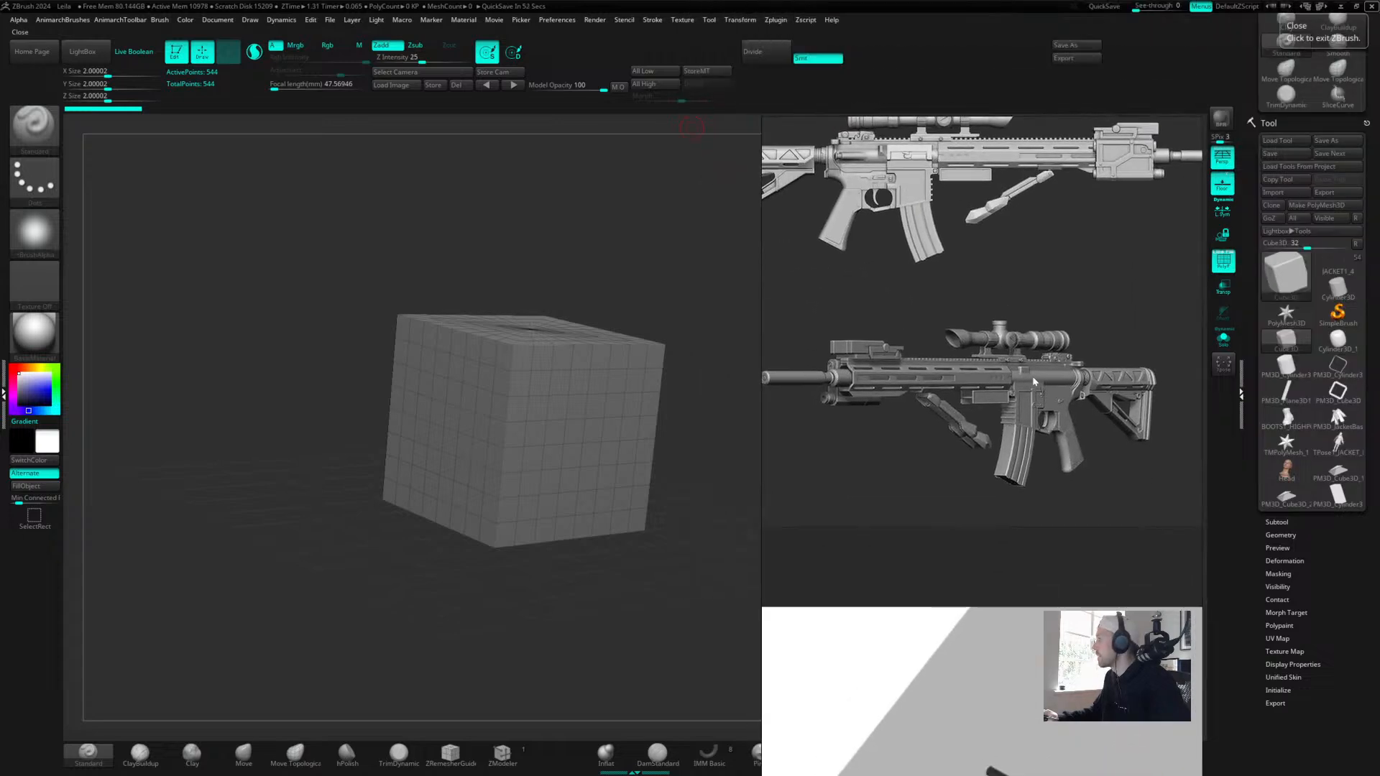
Examine the handguard, scope and receiver shapes in the grey rifle render on the reference board.
scroll(783, 379, up, 3)
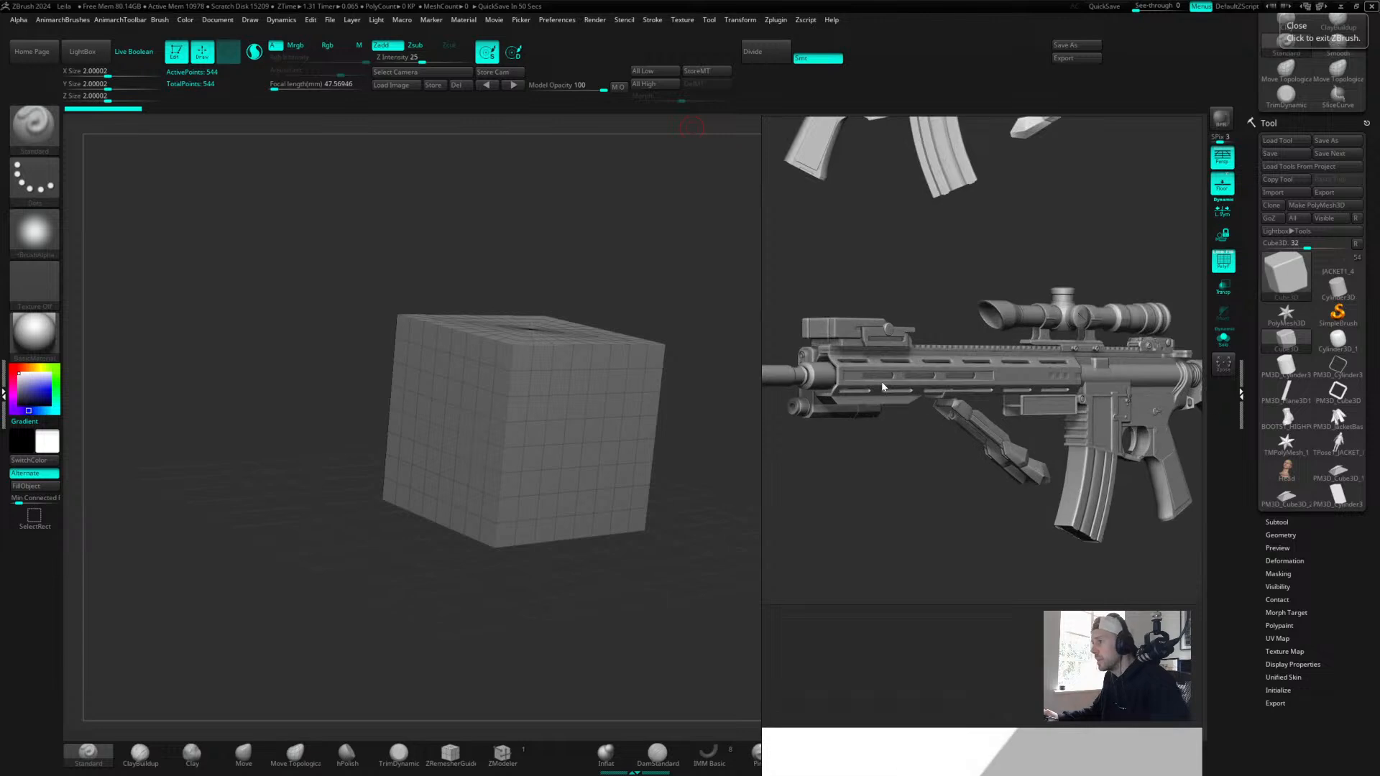
scroll(959, 408, down, 2)
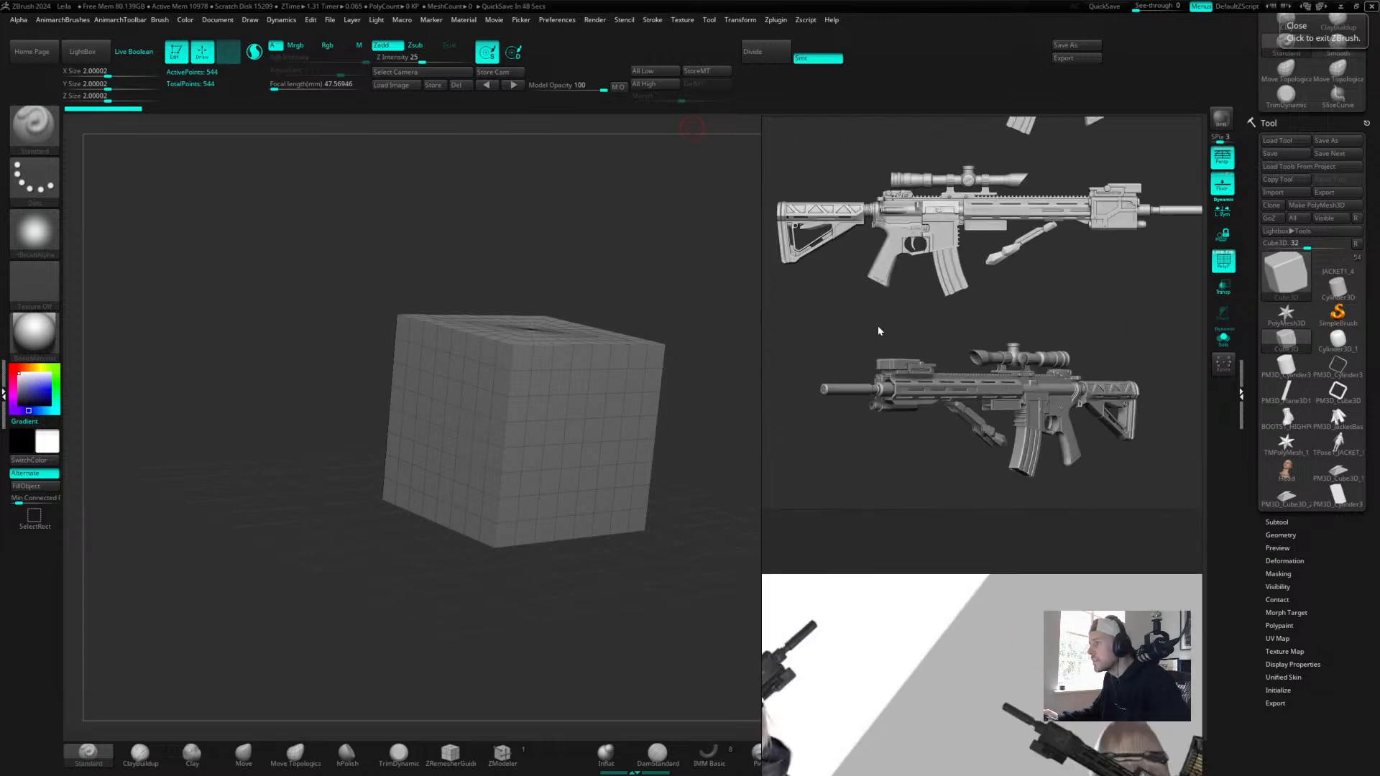
right_drag(878, 331, 1379, 360)
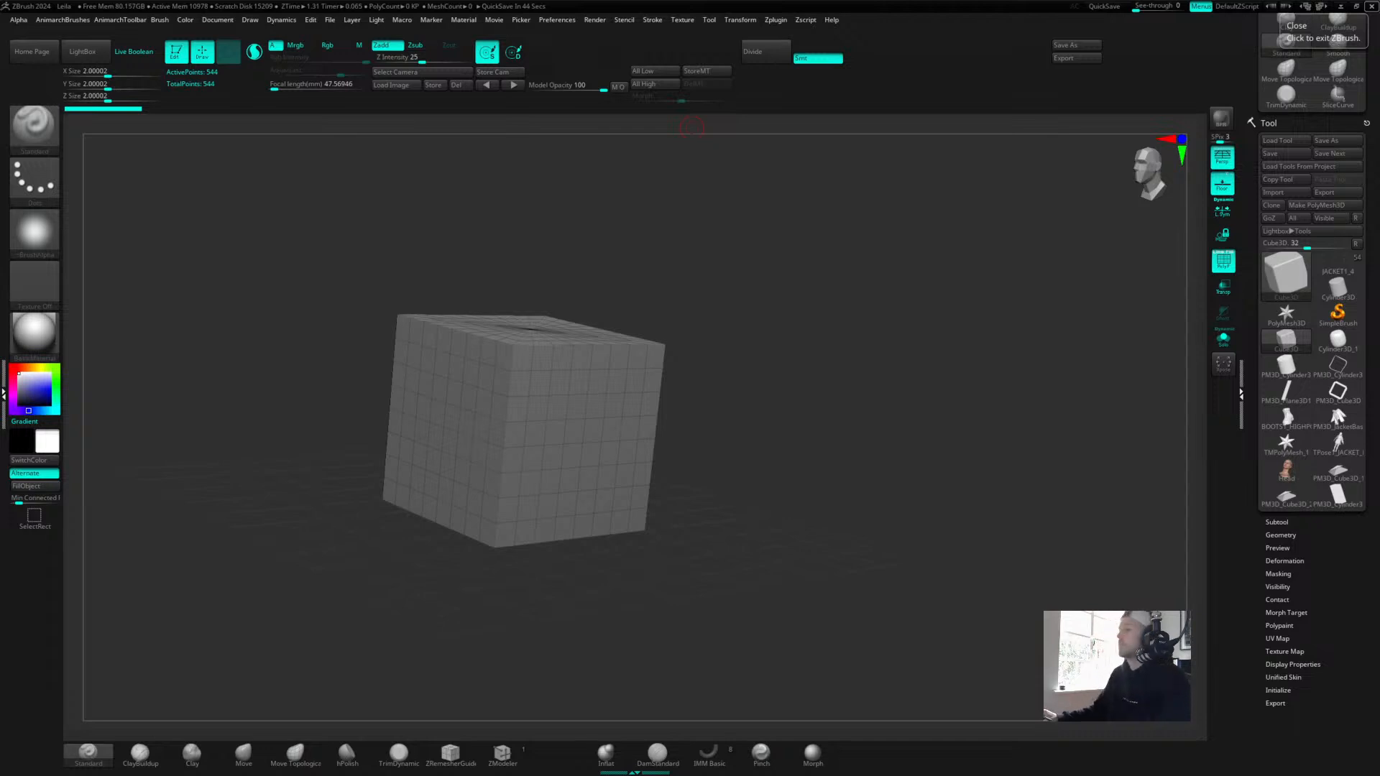
Convert the Cube3D primitive into an editable PolyMesh3D and view it straight on from the side.
mouse_move(724, 357)
mouse_down()
mouse_move(779, 364)
mouse_move(711, 352)
mouse_move(713, 372)
mouse_move(710, 339)
mouse_up()
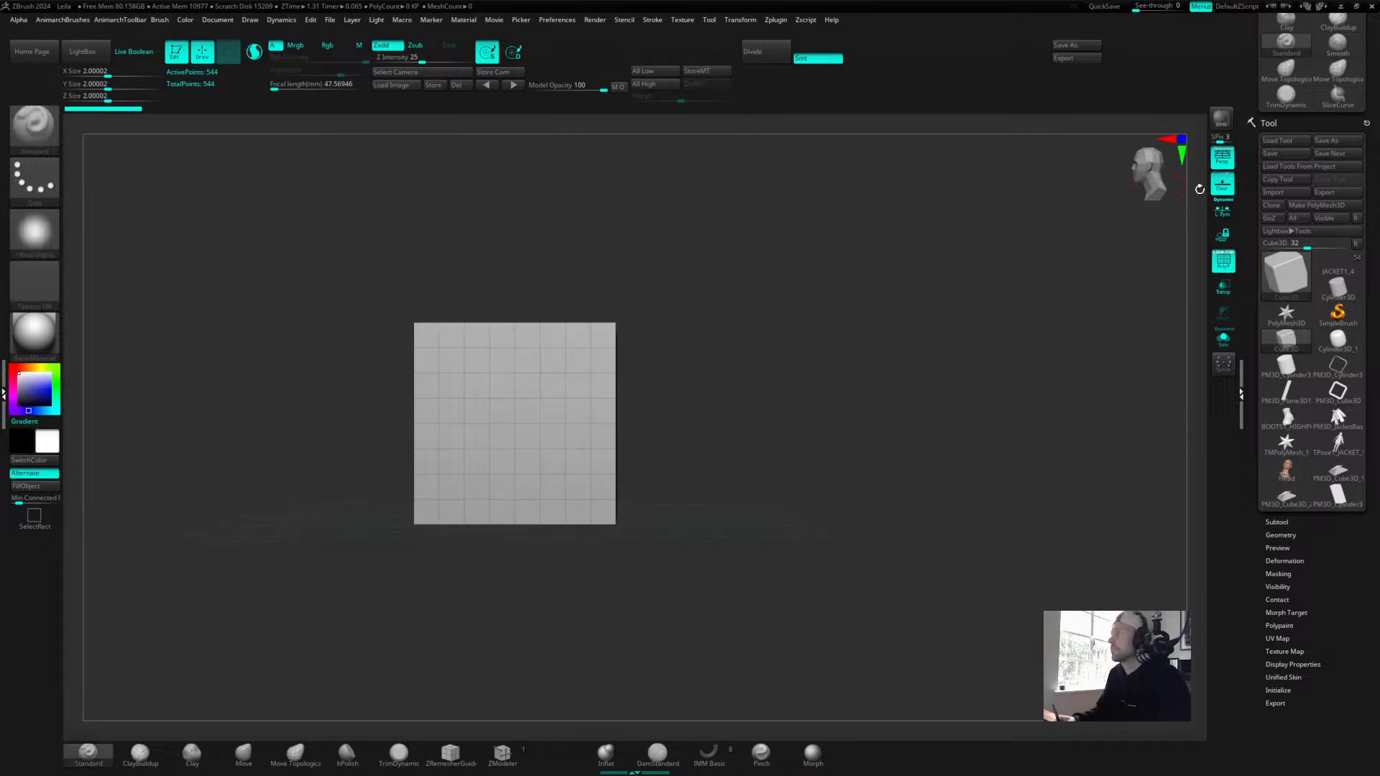
drag(647, 381, 712, 401)
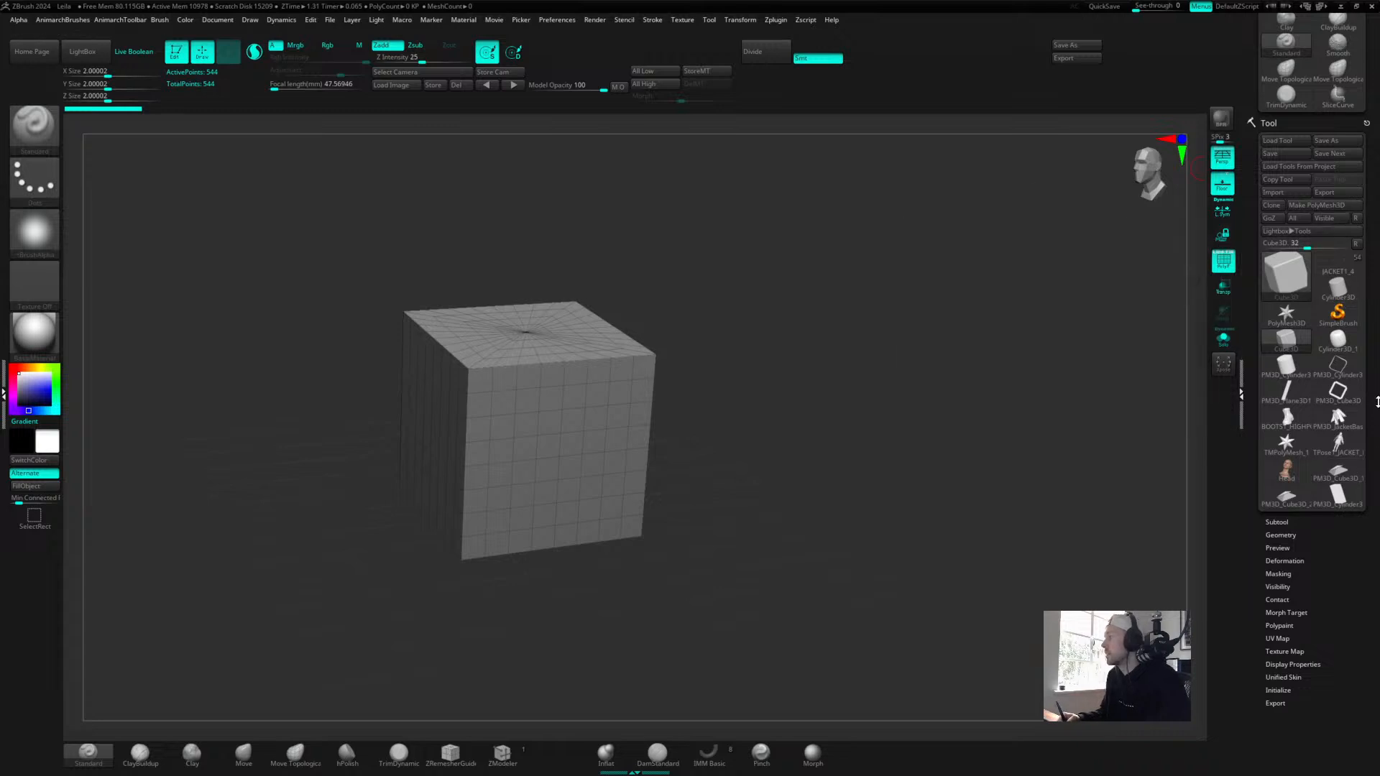
click(1321, 206)
shift+drag(678, 453, 754, 402)
key(space)
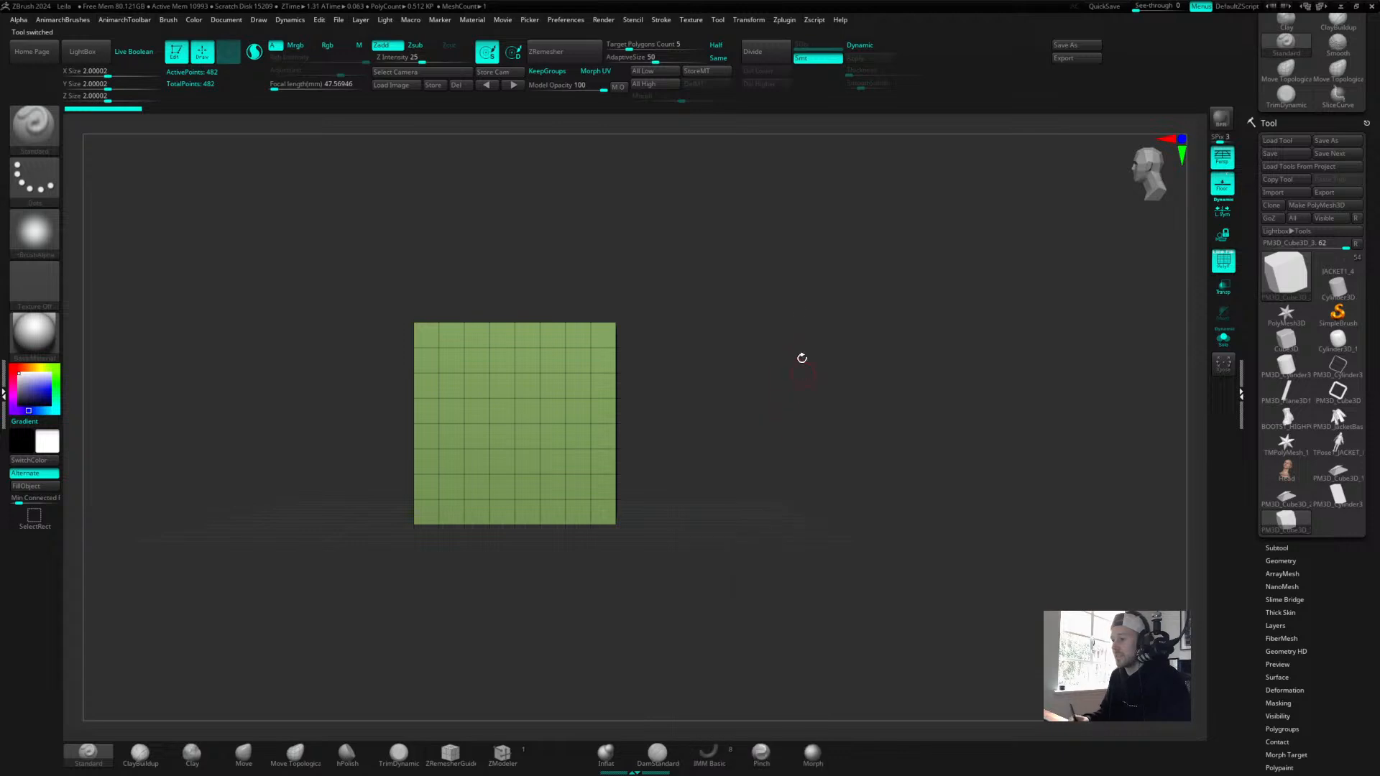
Assign a separate polygroup to each face of the cube with Groups By Normals.
key(space)
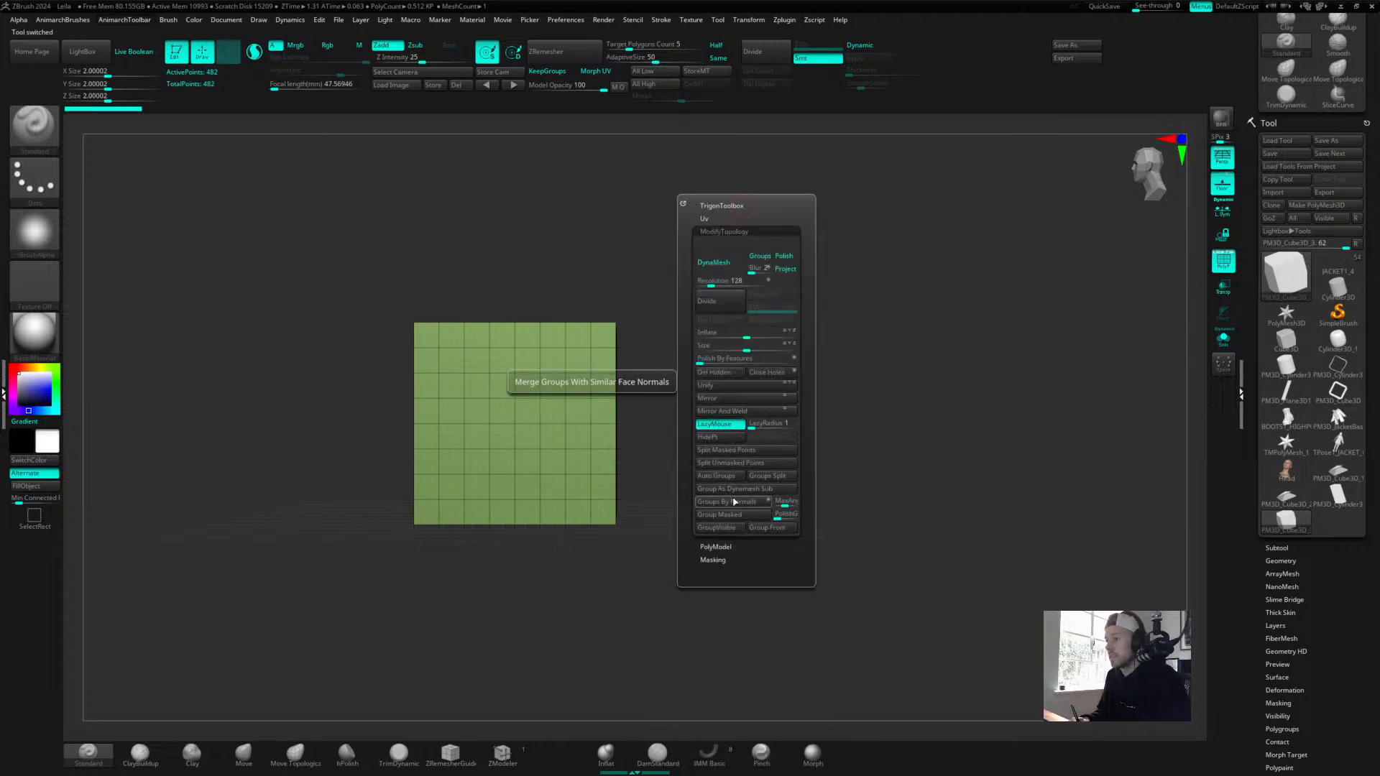
click(734, 503)
mouse_move(733, 502)
mouse_down()
mouse_move(697, 385)
mouse_move(709, 410)
mouse_move(644, 403)
mouse_up()
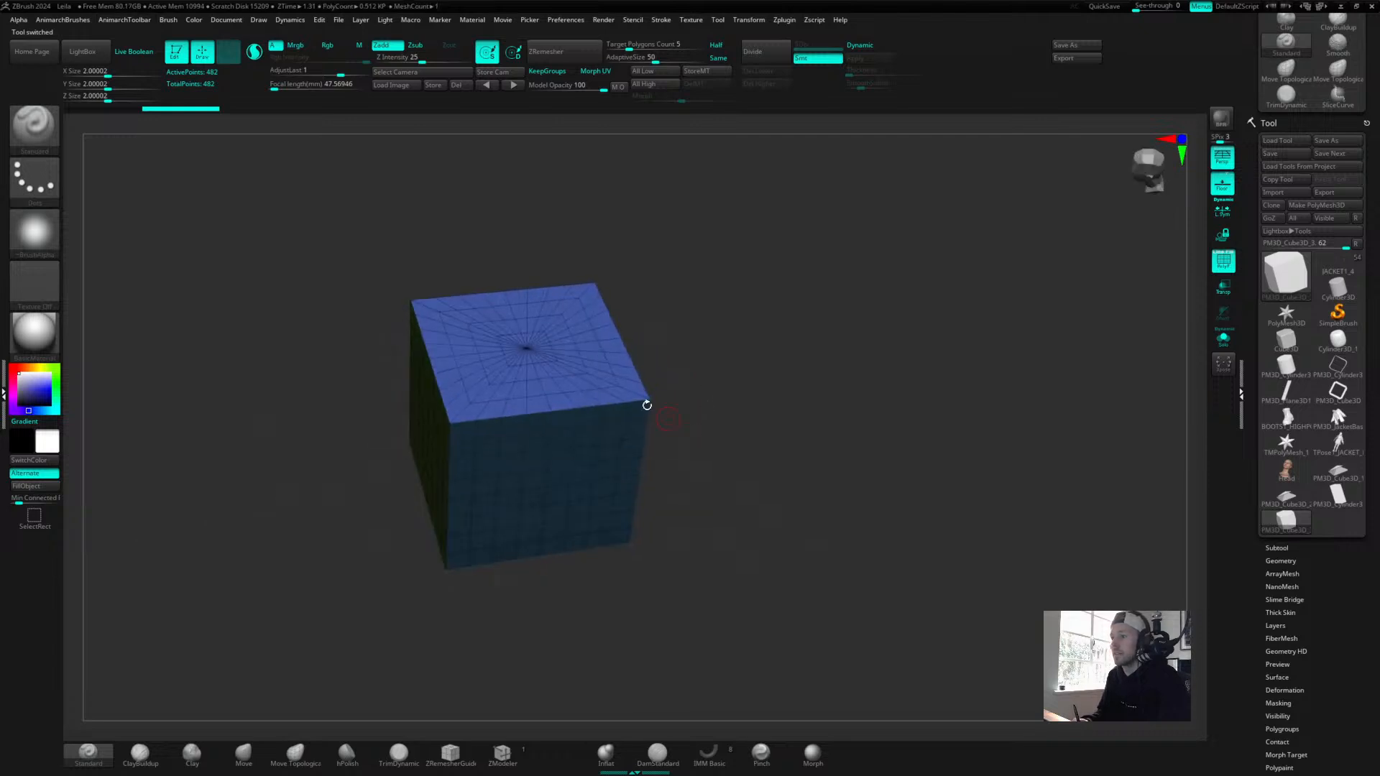
Hide the cube's top and bottom polygroups and delete the hidden geometry, leaving an open four-sided box.
key(ctrl+shift)
ctrl+shift+click(526, 343)
mouse_move(739, 278)
mouse_down()
mouse_move(755, 237)
mouse_move(790, 291)
mouse_move(779, 264)
mouse_move(812, 250)
mouse_up()
ctrl+shift+click(606, 422)
drag(820, 302, 815, 330)
drag(891, 307, 884, 335)
key(space)
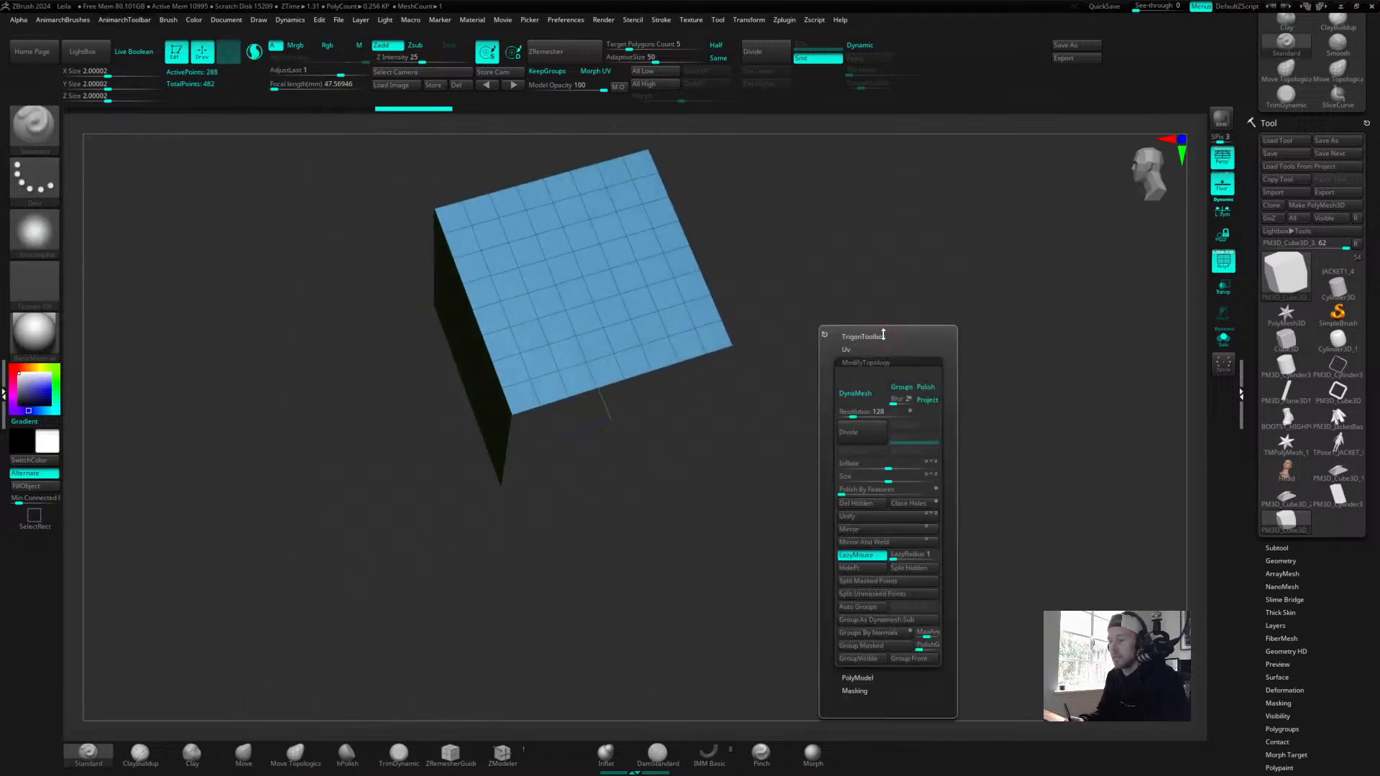
drag(764, 450, 491, 433)
drag(466, 368, 755, 326)
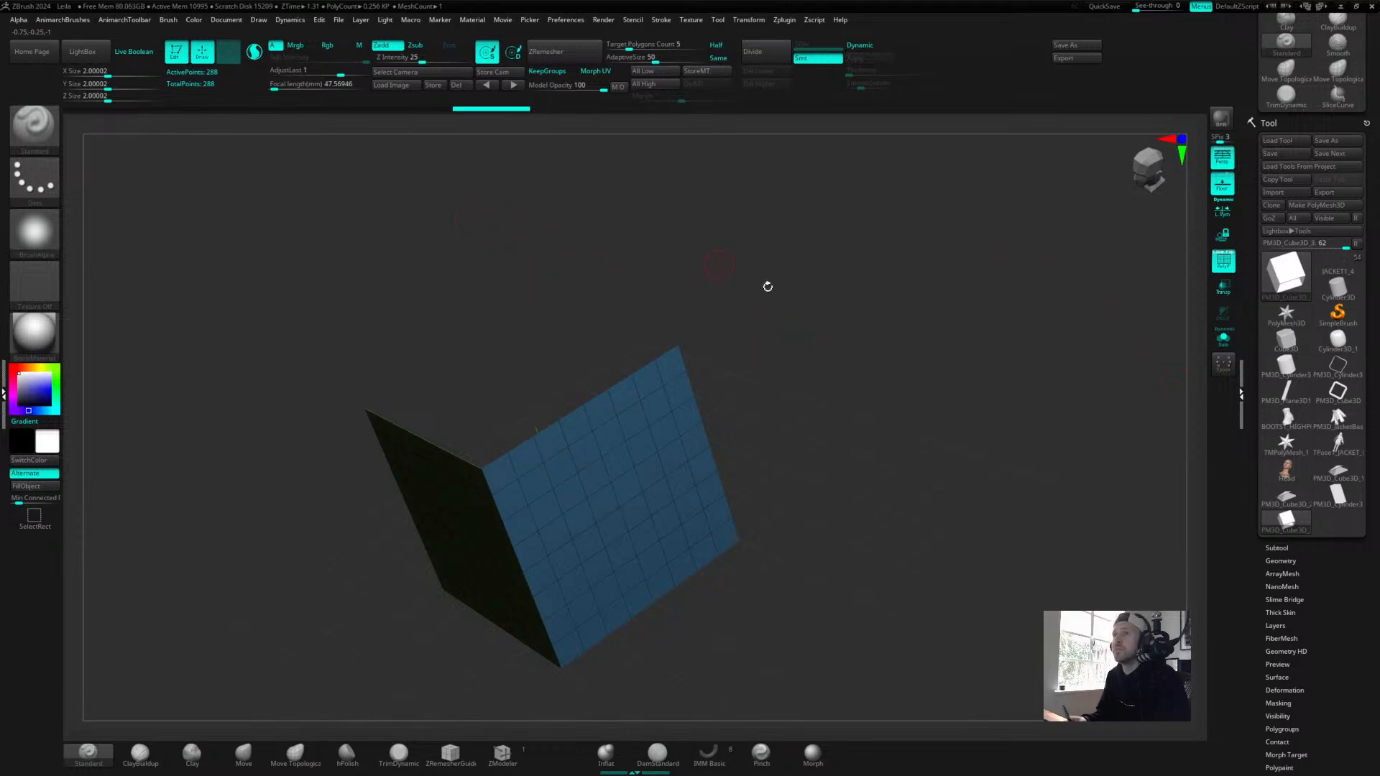
Turn on double-sided display for the open box from the PolyModel settings.
key(space)
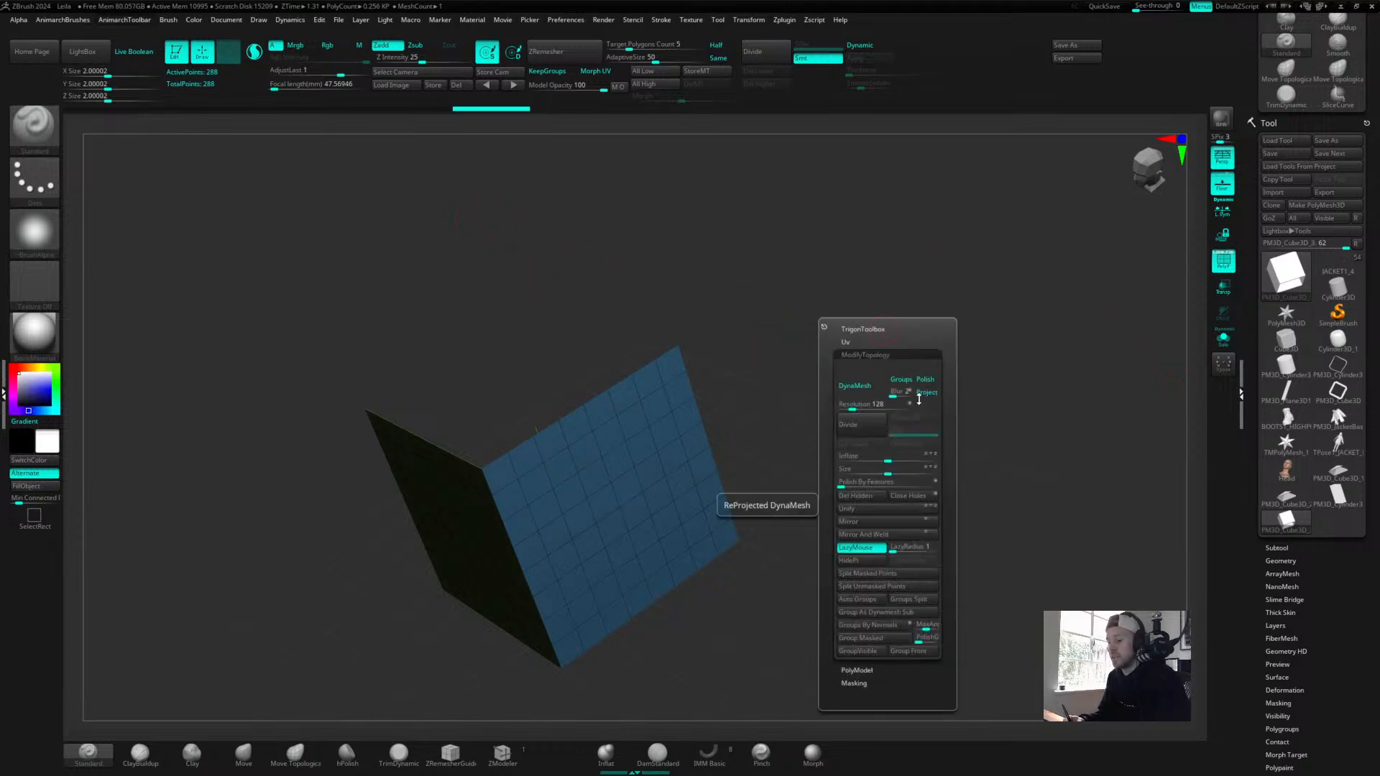
click(878, 669)
drag(949, 640, 949, 551)
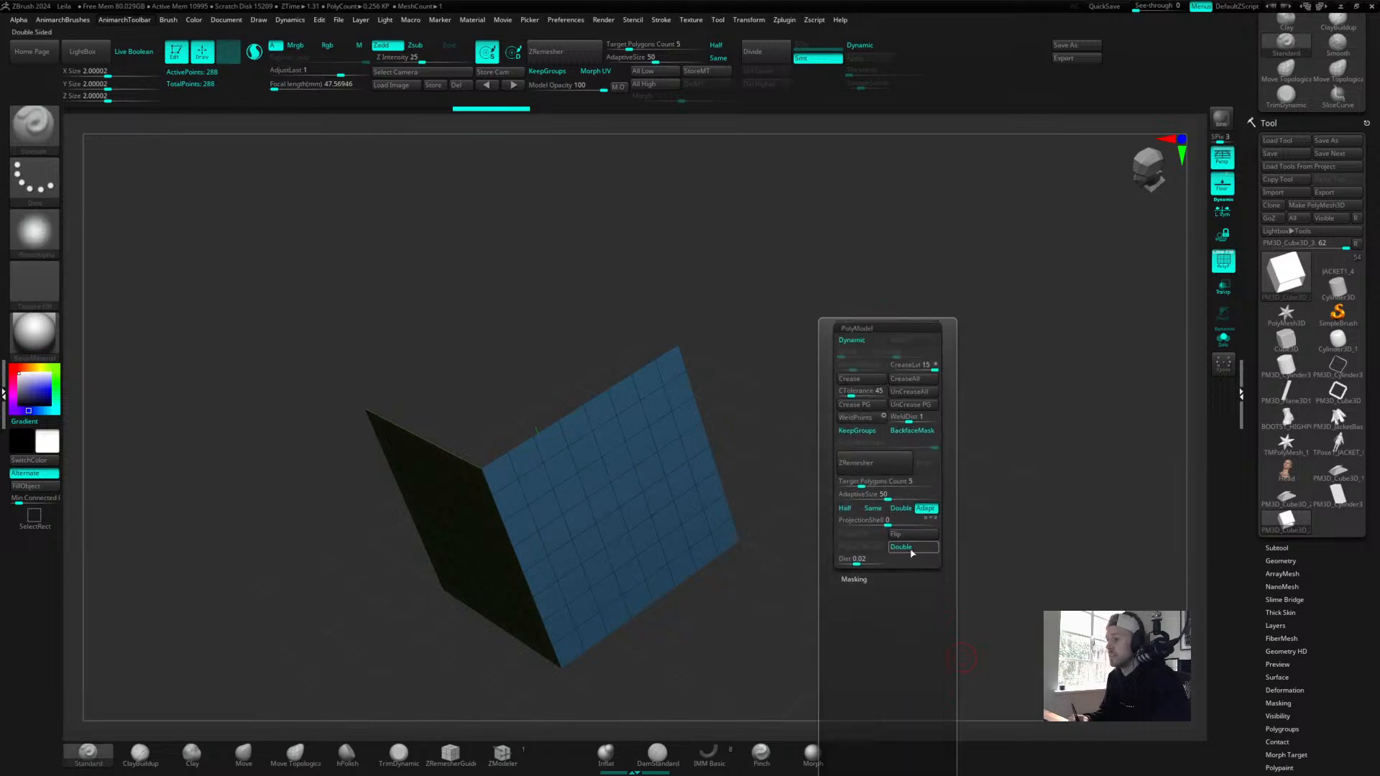
click(912, 549)
drag(754, 558, 844, 386)
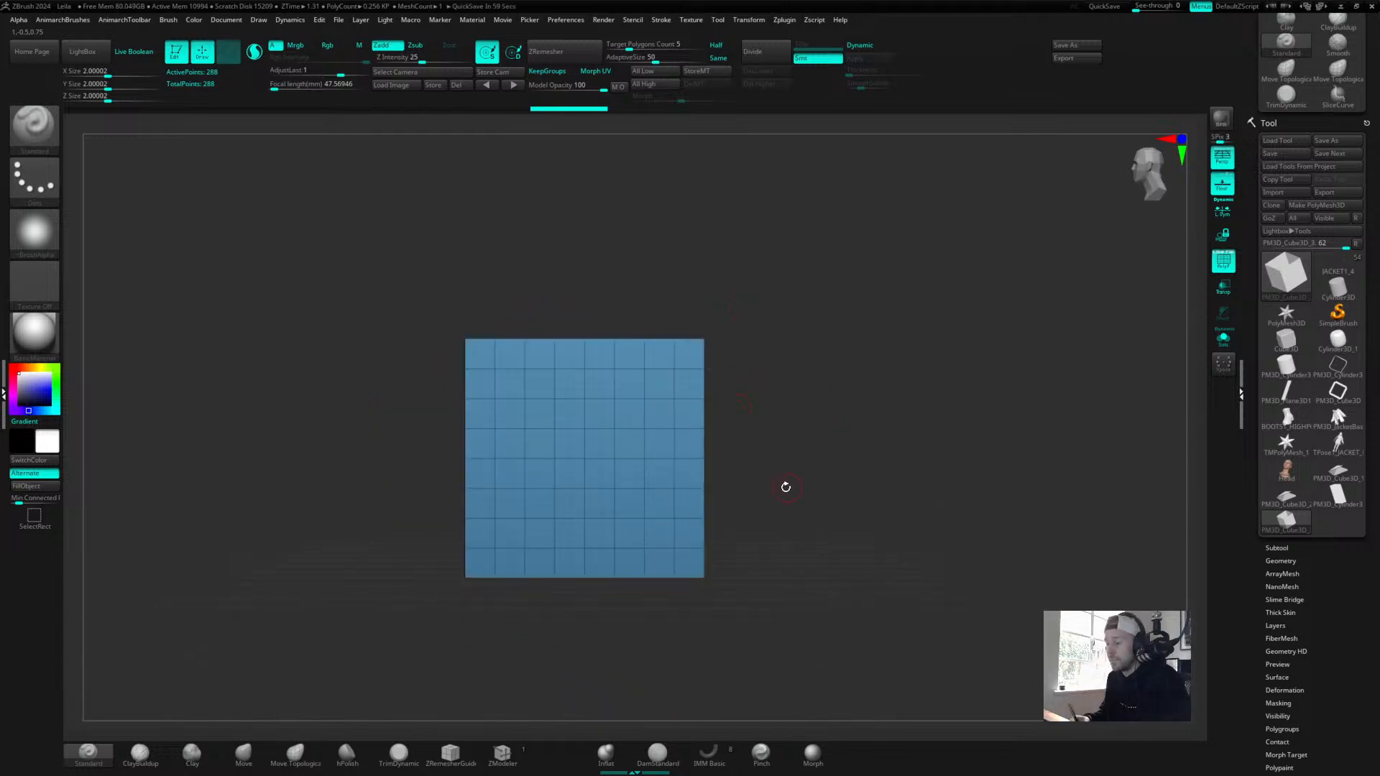
drag(786, 487, 810, 486)
drag(801, 438, 774, 461)
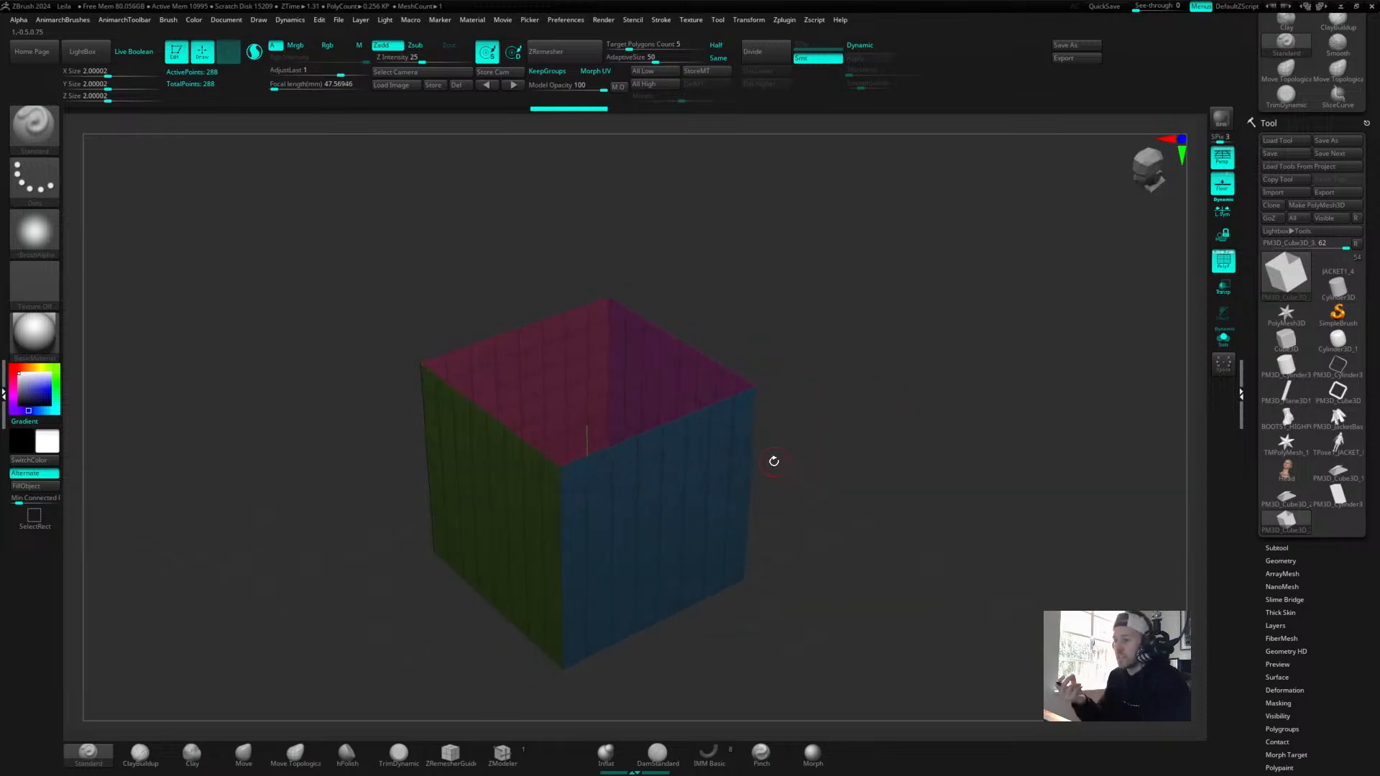
Switch to the character model, select the JACKET subtool and examine its polygon topology around the front and sleeve.
click(1344, 271)
drag(817, 474, 1121, 468)
alt+click(784, 412)
alt+drag(1024, 410, 1062, 423)
drag(941, 505, 891, 482)
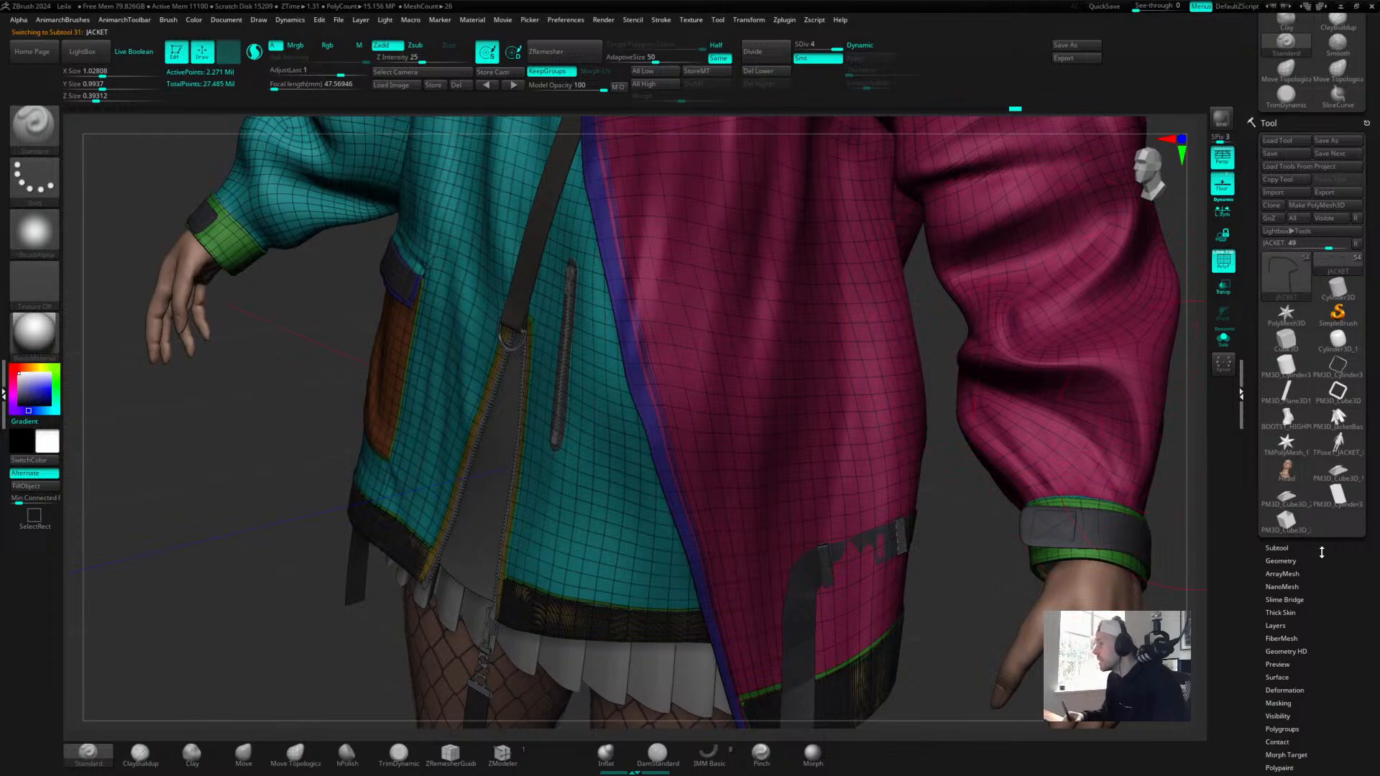
Switch back to the open PM3D cube and view its pink side straight on.
click(1286, 520)
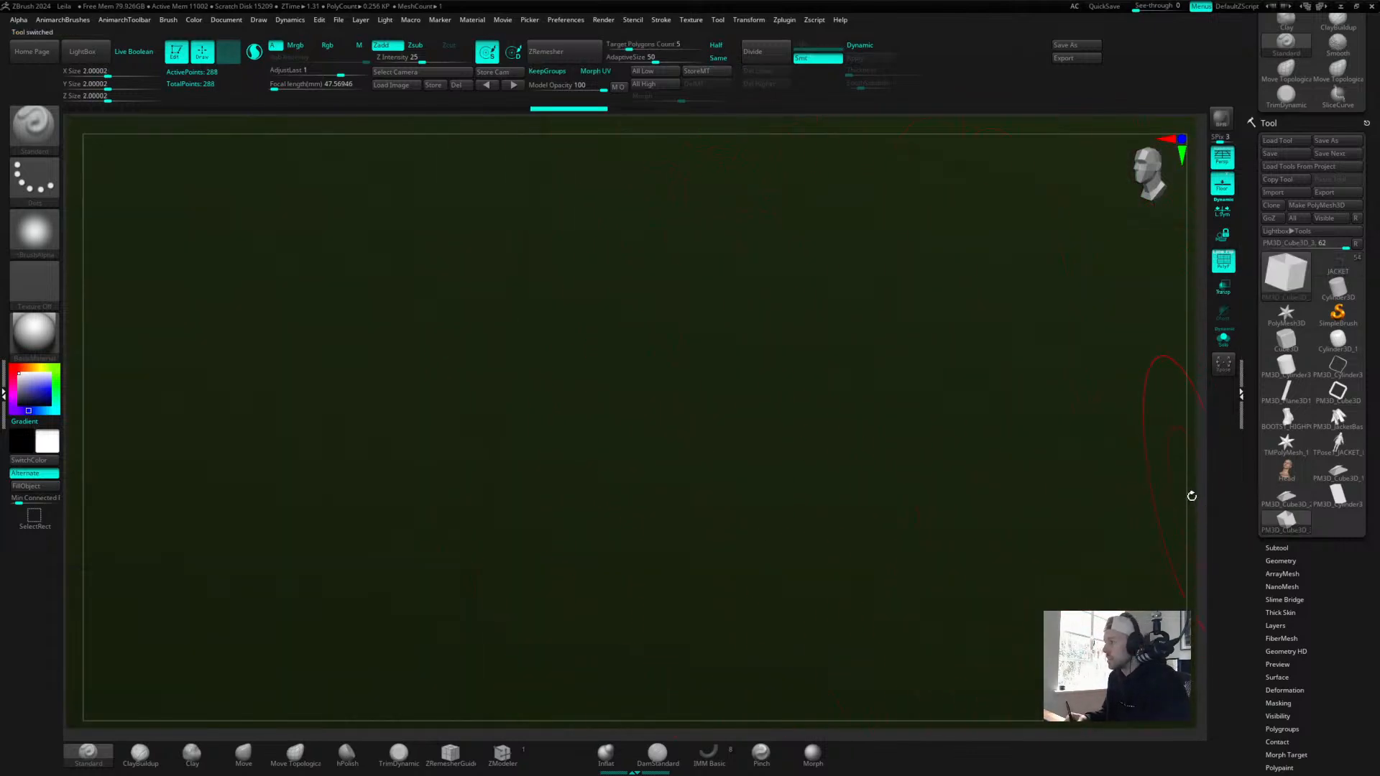
drag(1176, 494, 994, 310)
drag(930, 360, 969, 374)
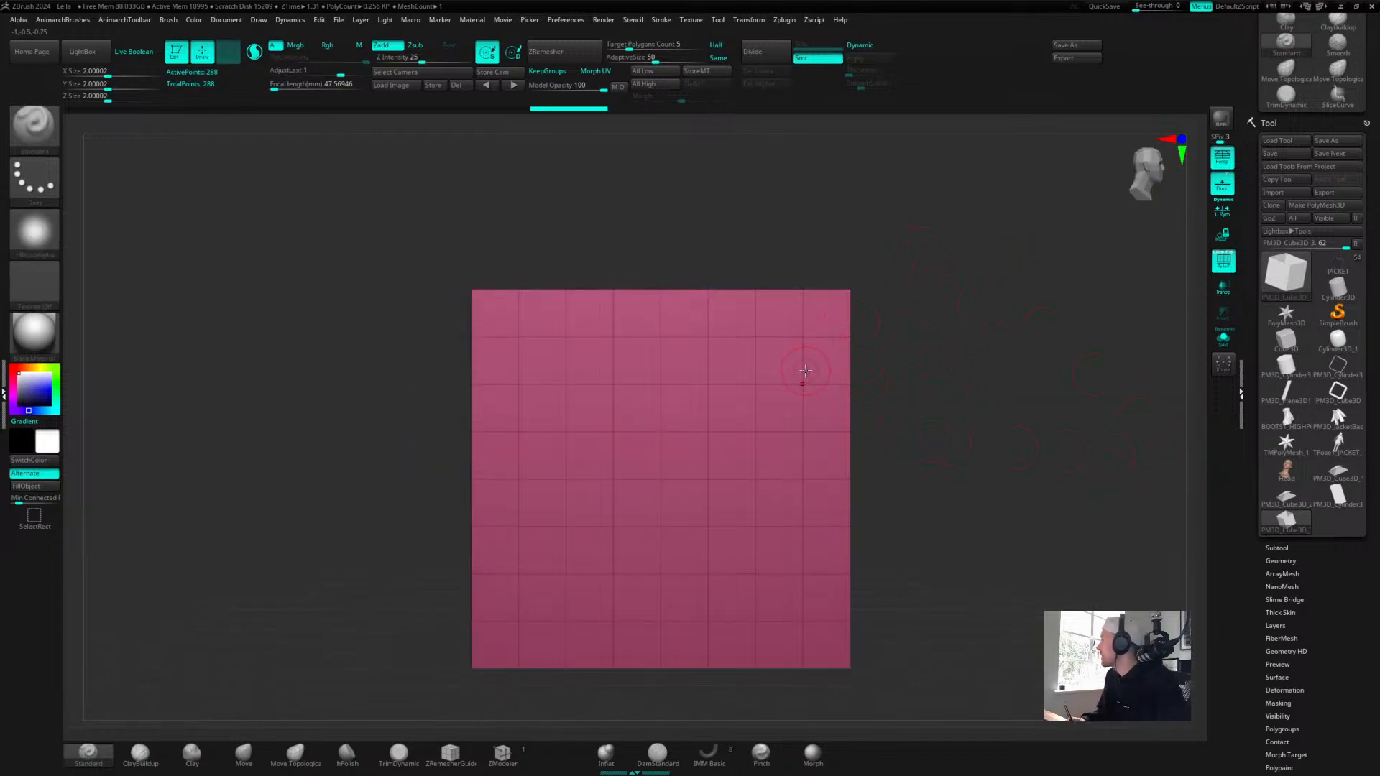
drag(884, 352, 964, 367)
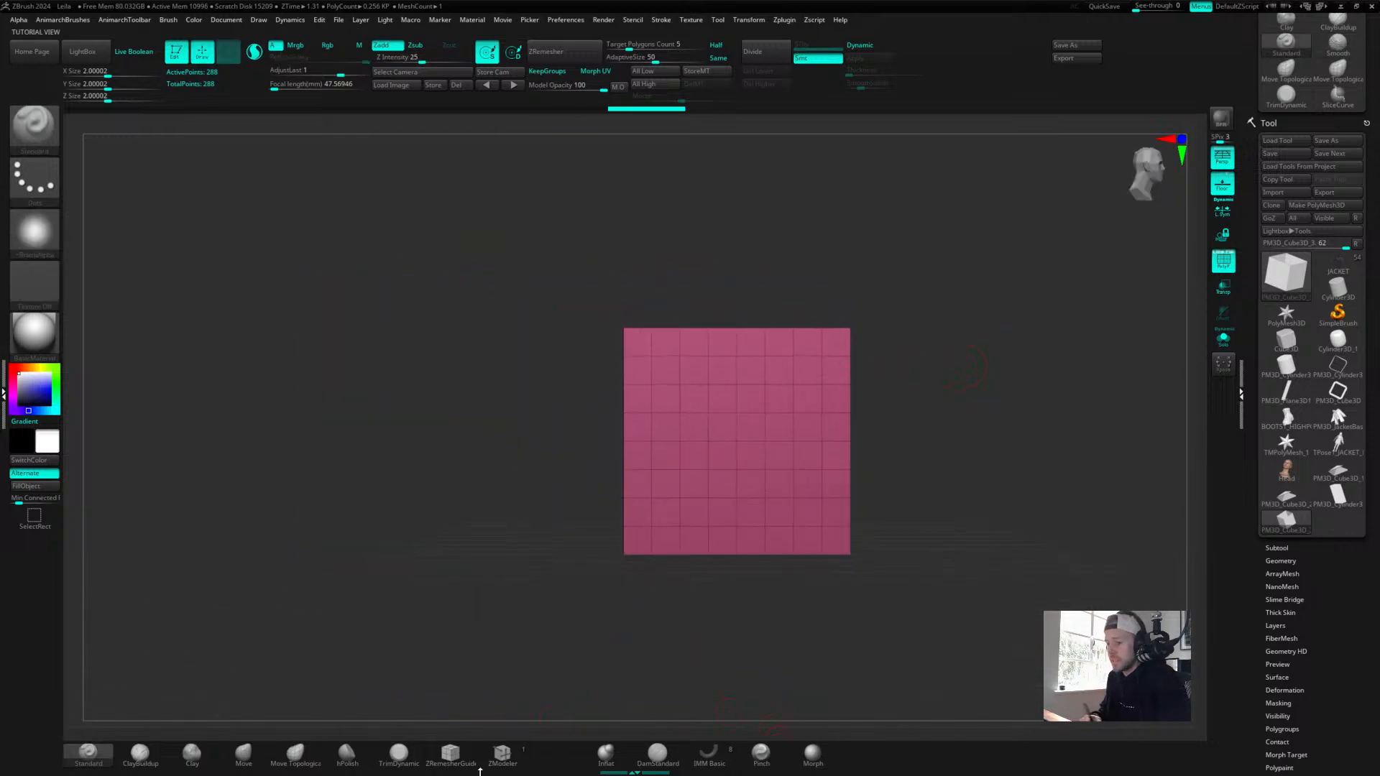
Activate the ZModeler brush and delete every vertical edge loop across the pink side of the open box.
click(502, 753)
drag(920, 319, 962, 332)
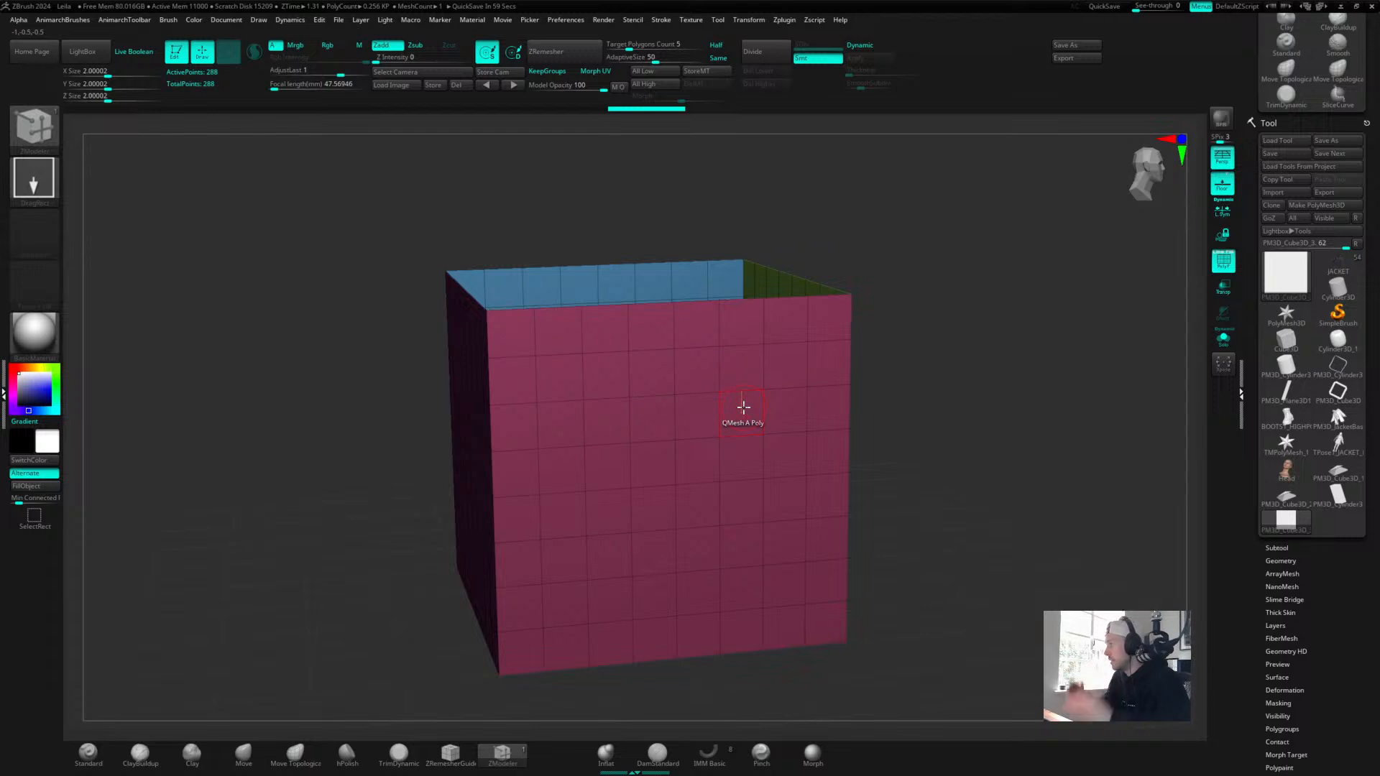
drag(867, 402, 845, 321)
drag(945, 271, 788, 320)
alt+click(806, 325)
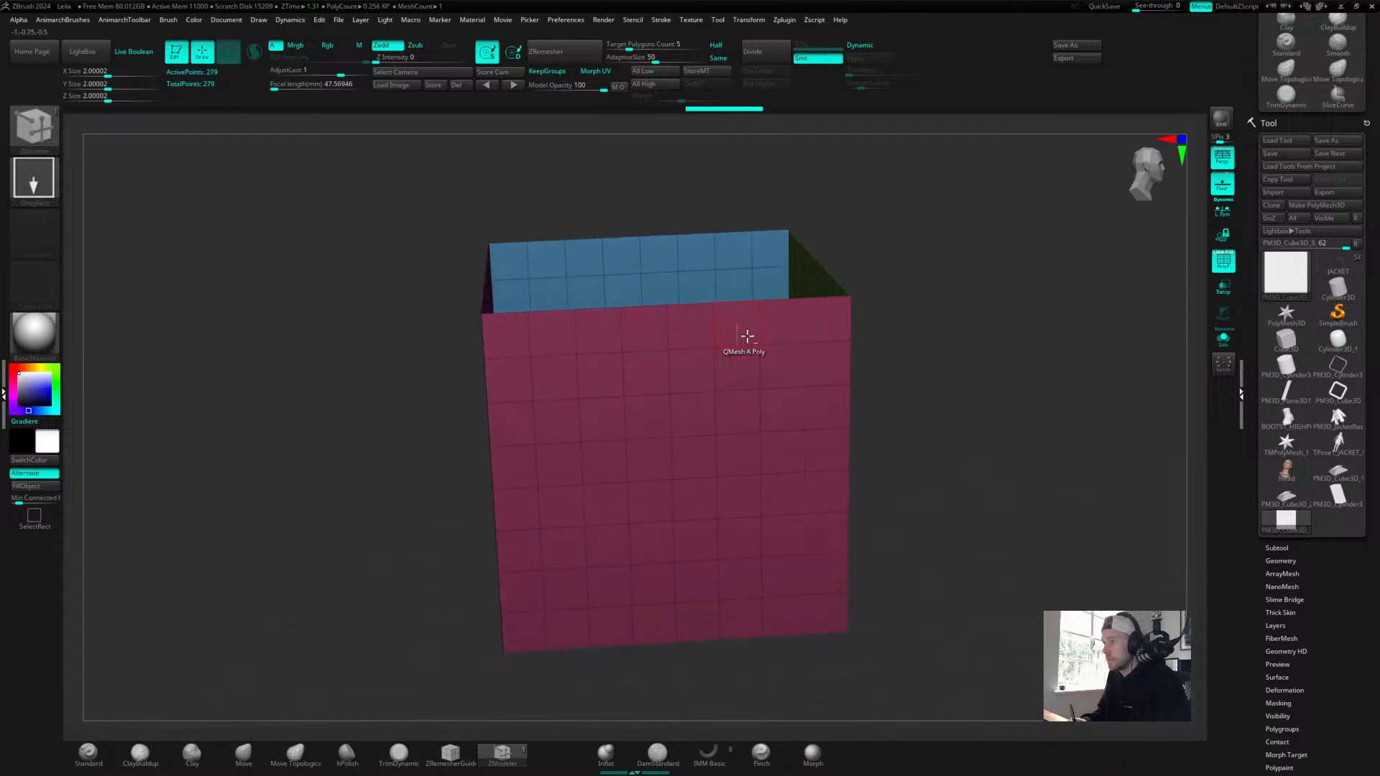
alt+click(717, 335)
alt+click(665, 335)
alt+click(623, 339)
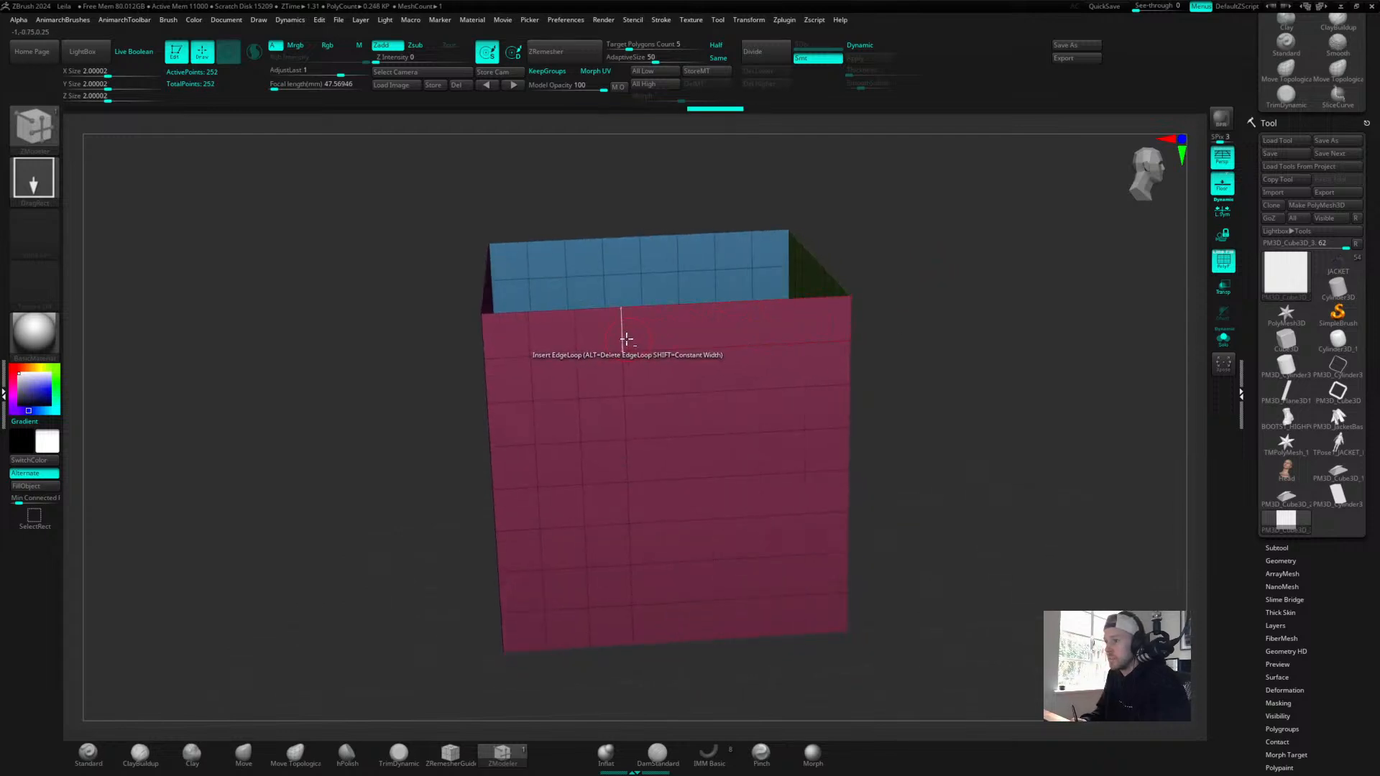
alt+click(573, 339)
alt+click(530, 338)
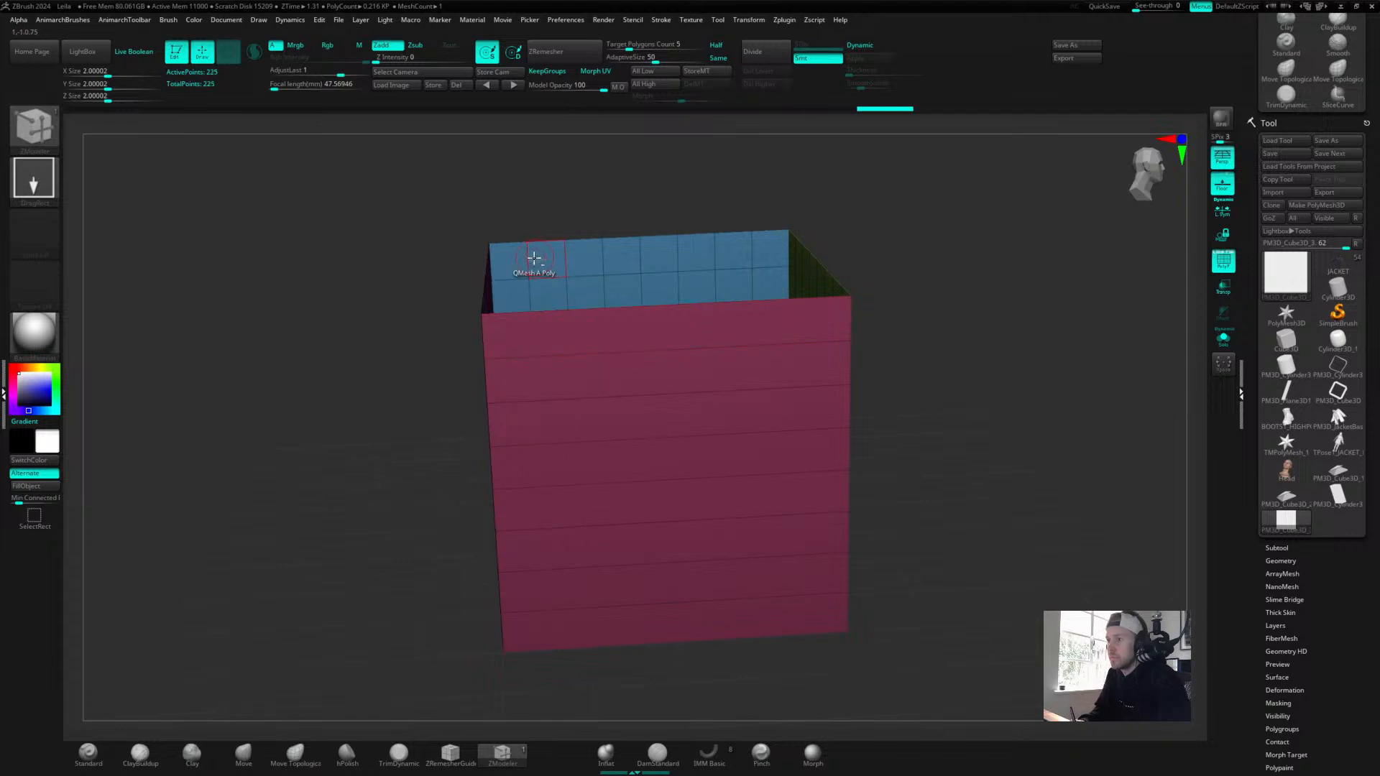
Delete every vertical edge loop across the purple side of the open box.
drag(899, 224, 760, 325)
alt+click(466, 329)
alt+click(438, 324)
alt+click(414, 318)
alt+click(388, 310)
alt+click(363, 305)
alt+click(341, 300)
alt+click(317, 295)
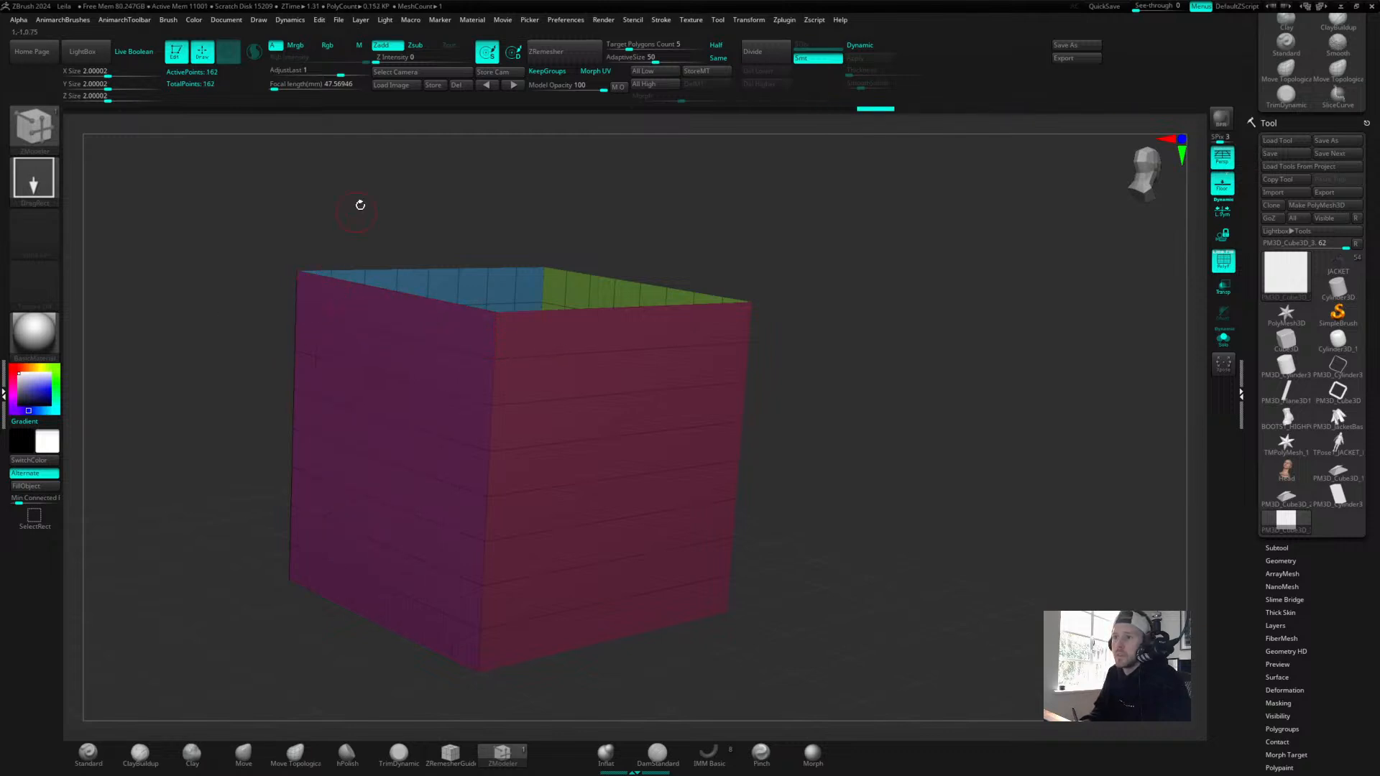
Delete every vertical edge loop across the blue side of the open box.
drag(360, 207, 335, 260)
alt+click(344, 263)
alt+click(380, 256)
alt+click(416, 247)
alt+click(450, 237)
alt+click(489, 230)
alt+click(525, 224)
alt+click(554, 215)
alt+click(605, 218)
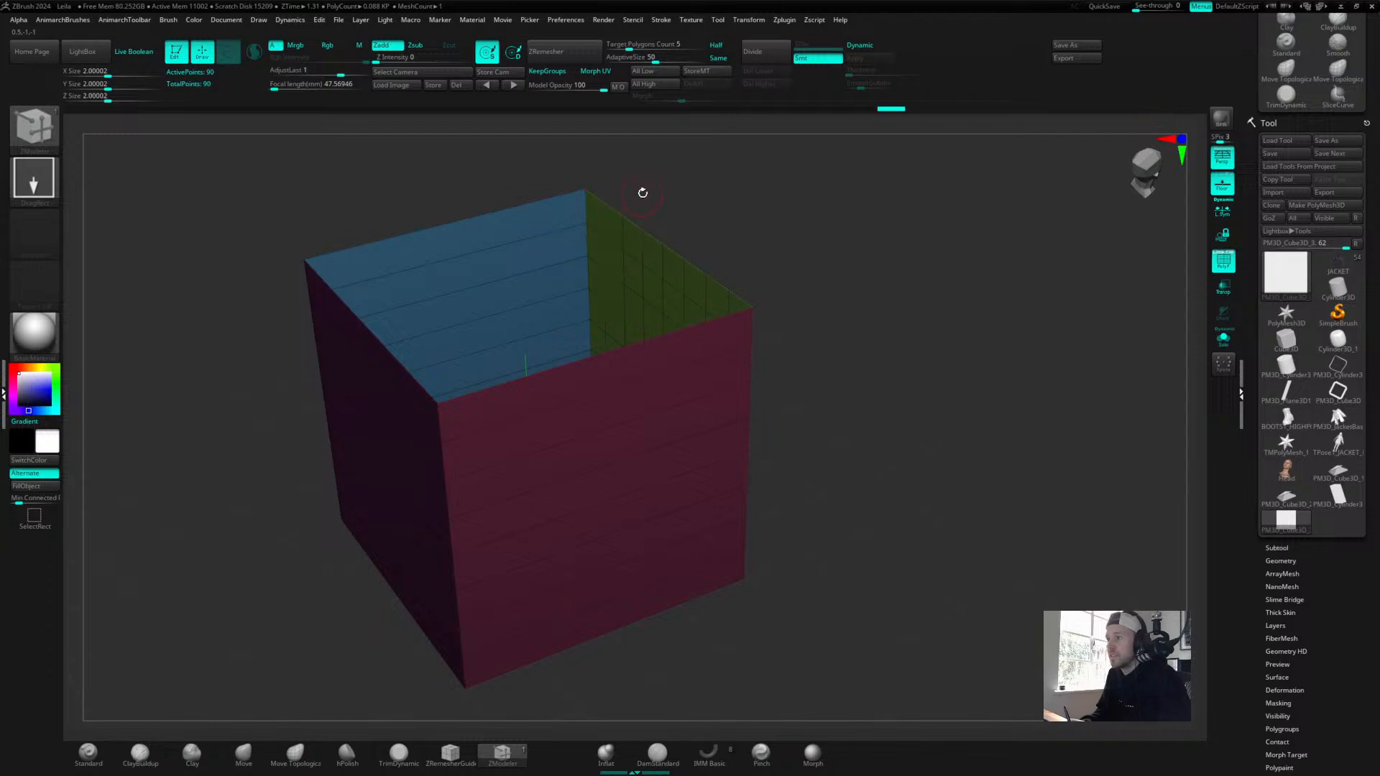
Delete every vertical edge loop across the green side of the open box.
drag(641, 193, 650, 218)
alt+click(625, 235)
alt+click(655, 250)
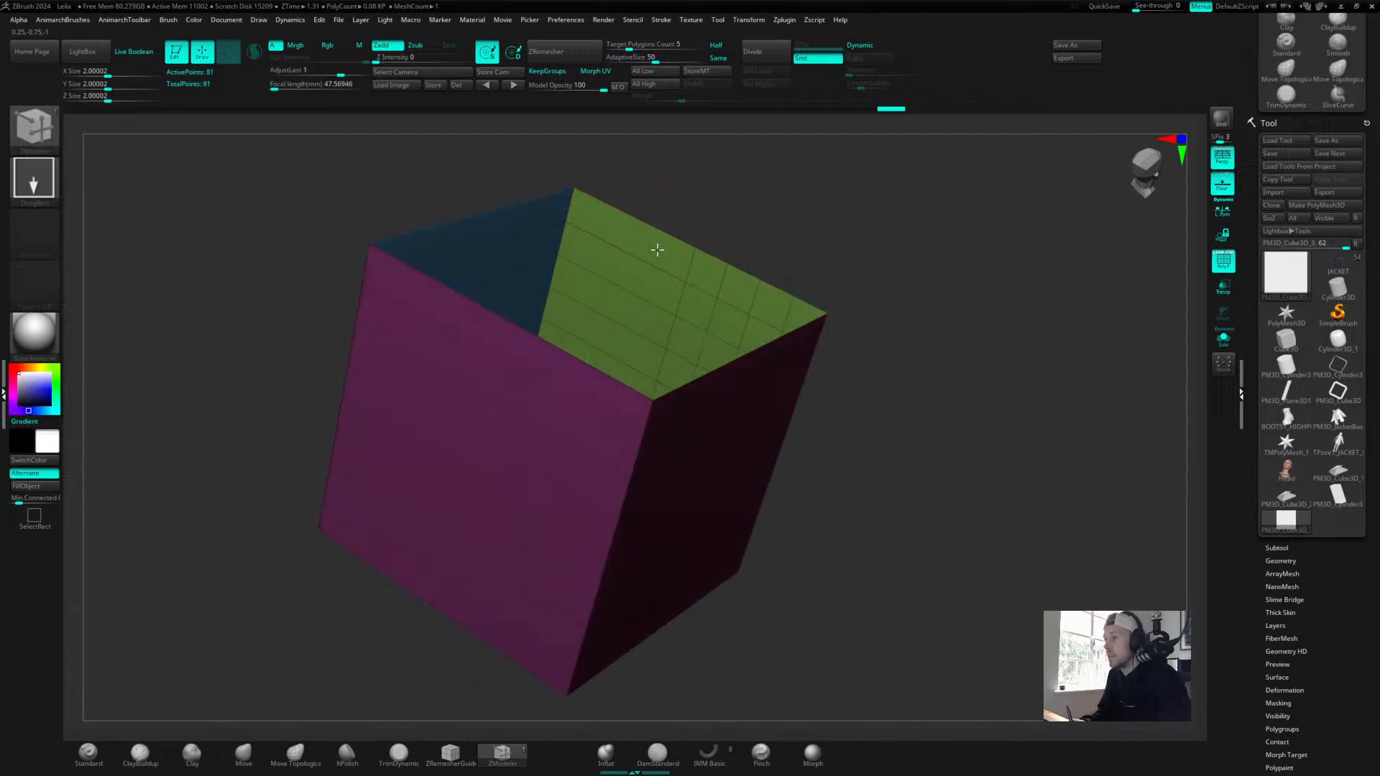
alt+click(687, 265)
alt+click(720, 283)
alt+click(754, 299)
alt+click(781, 311)
drag(785, 311, 886, 268)
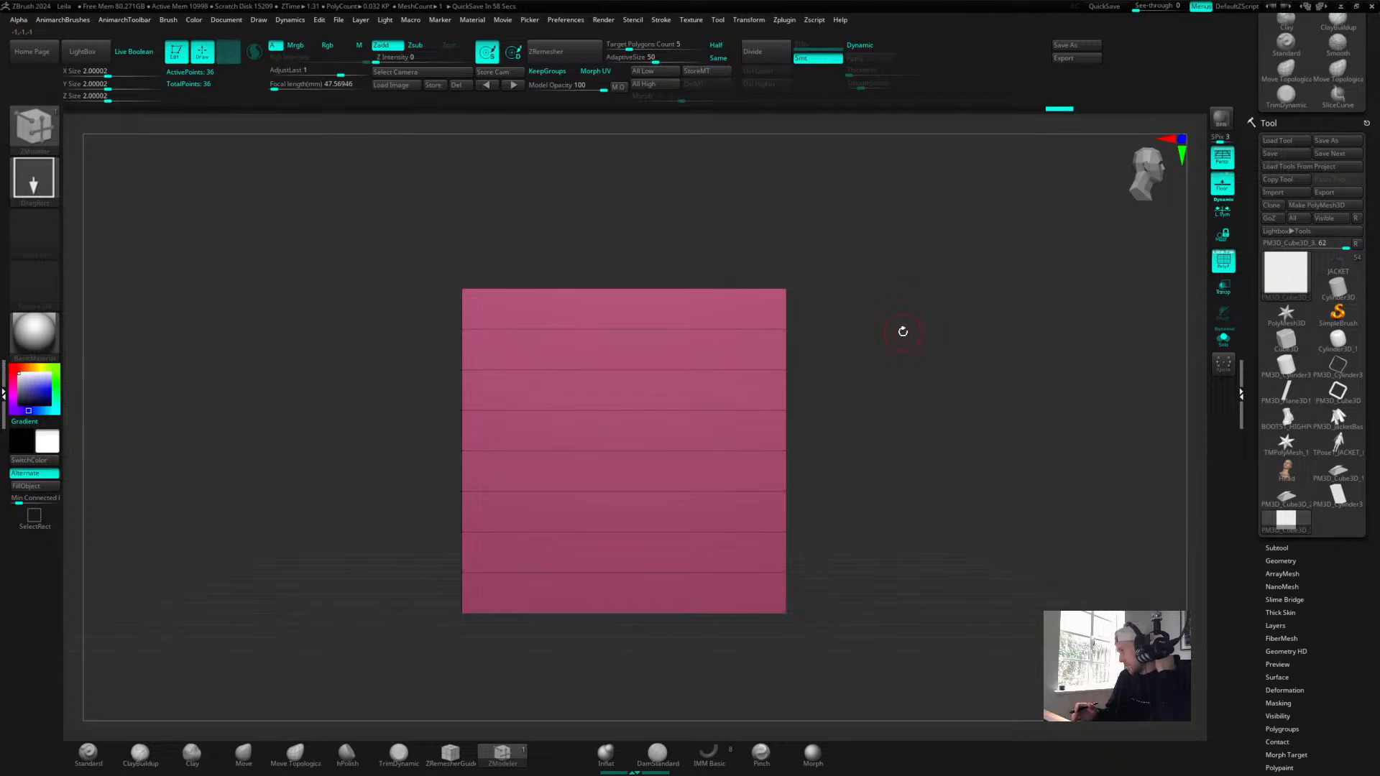
Rotate the open box a quarter turn with the gizmo so its open ends face sideways.
drag(857, 378, 945, 381)
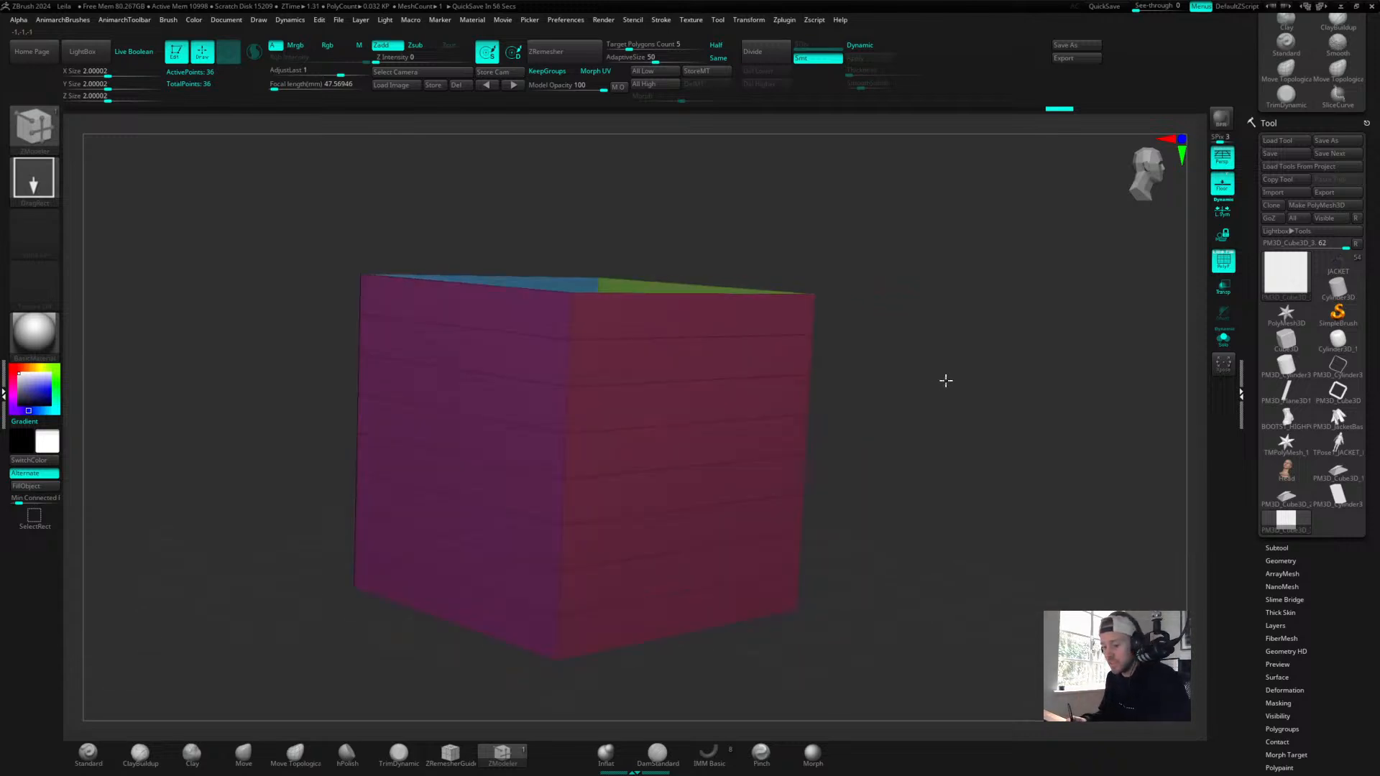
key(w)
drag(614, 424, 599, 531)
mouse_move(927, 409)
mouse_down()
mouse_move(942, 400)
mouse_move(871, 393)
mouse_move(914, 419)
mouse_move(893, 431)
mouse_move(869, 419)
mouse_move(873, 447)
mouse_up()
Set the ZModeler edge action to Bevel and bevel the long edge between the purple side and blue top.
click(500, 763)
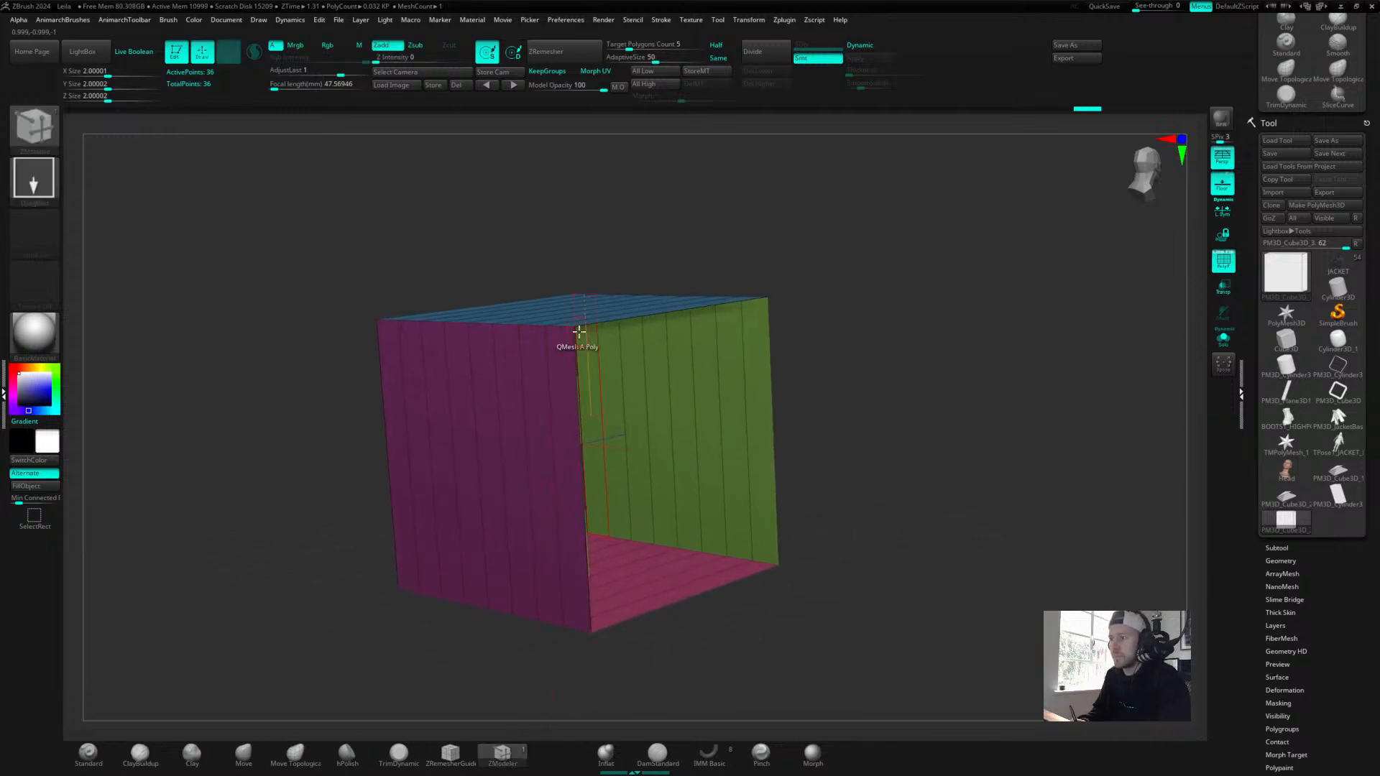
key(space)
click(435, 350)
drag(560, 327, 594, 263)
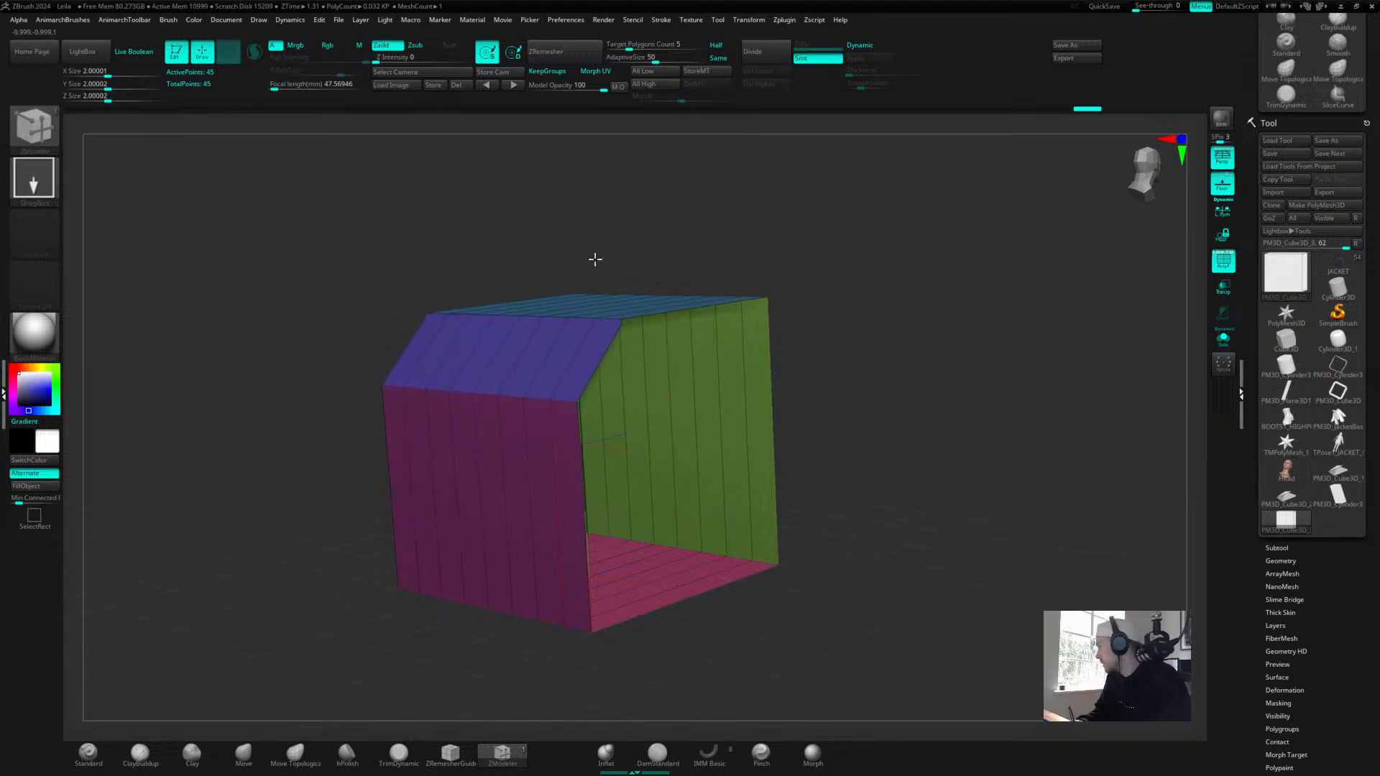
drag(594, 260, 596, 254)
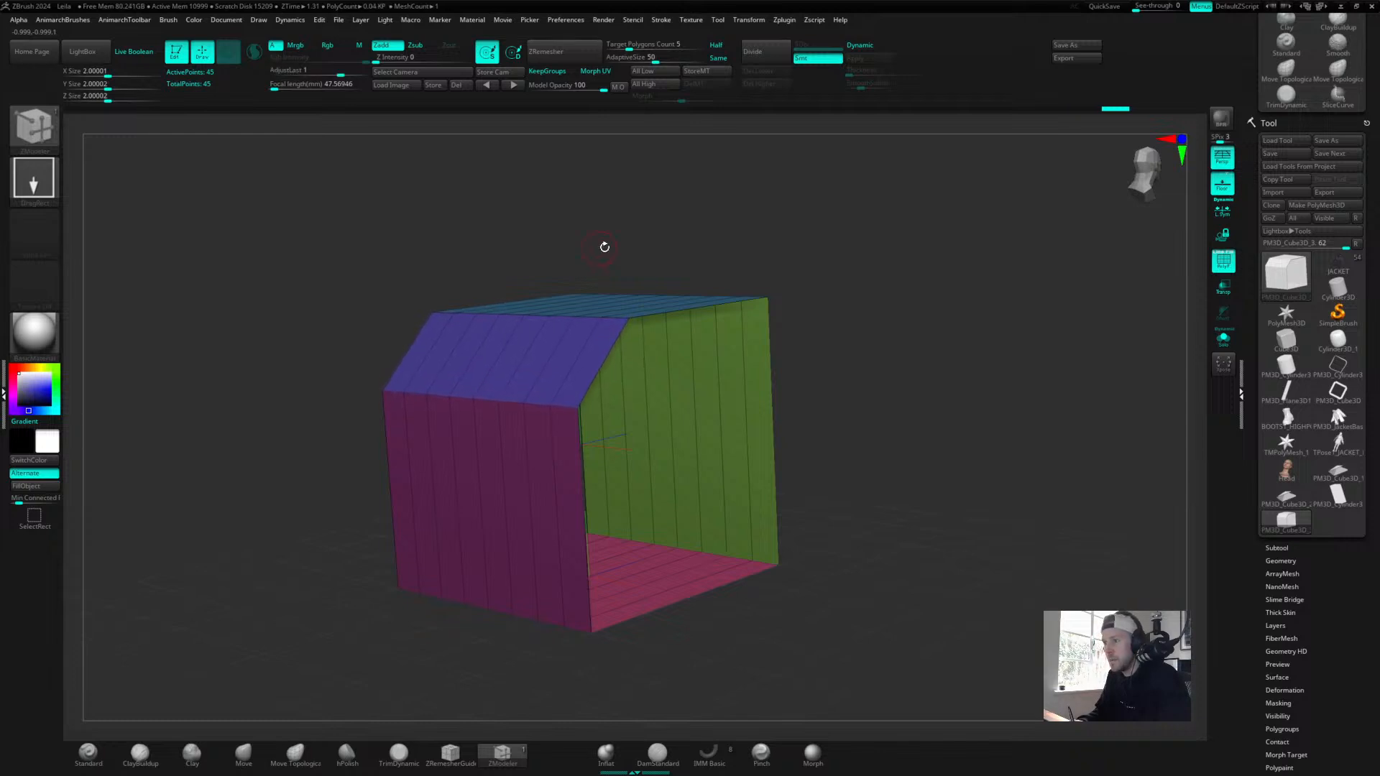
Bevel the three remaining lengthwise edges of the box to form an eight-sided tube.
drag(948, 281, 752, 399)
click(690, 388)
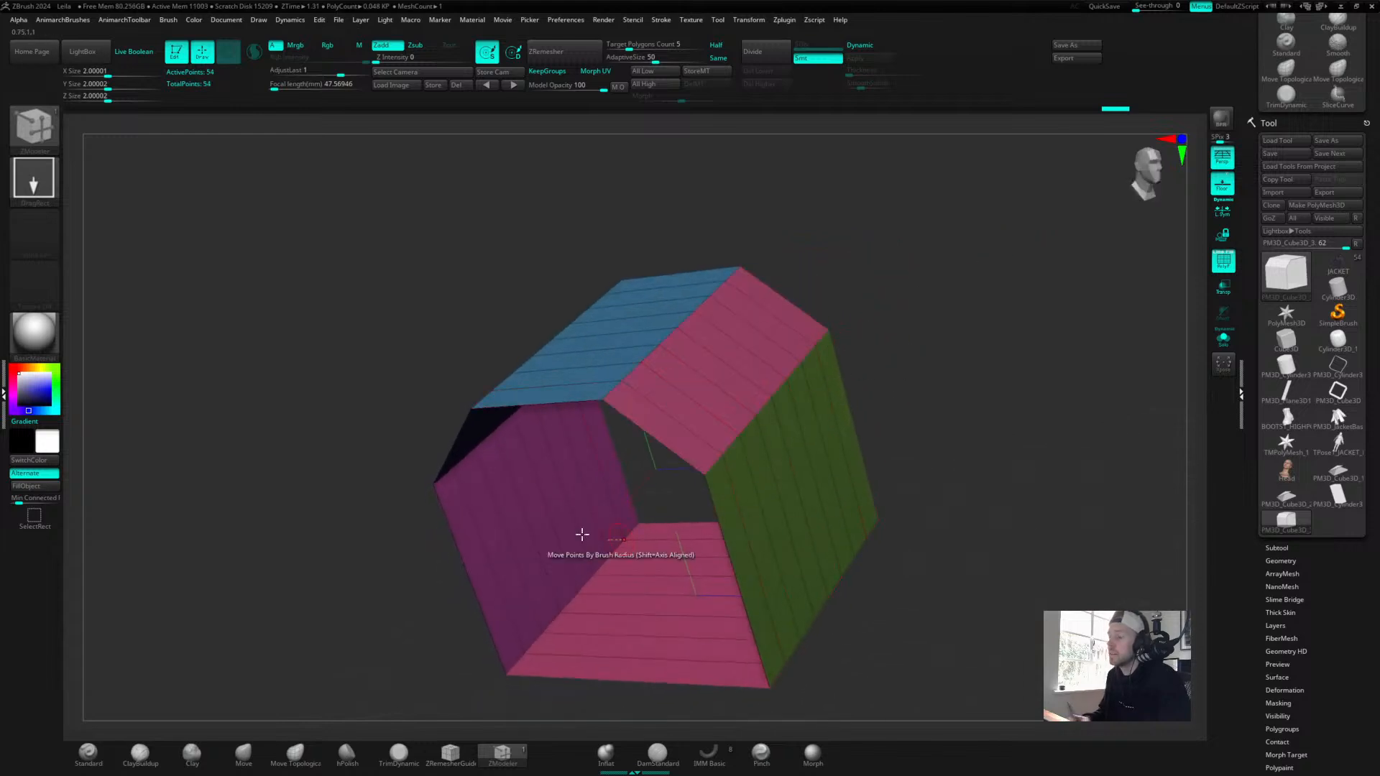
drag(949, 499, 862, 359)
click(651, 410)
drag(874, 265, 777, 286)
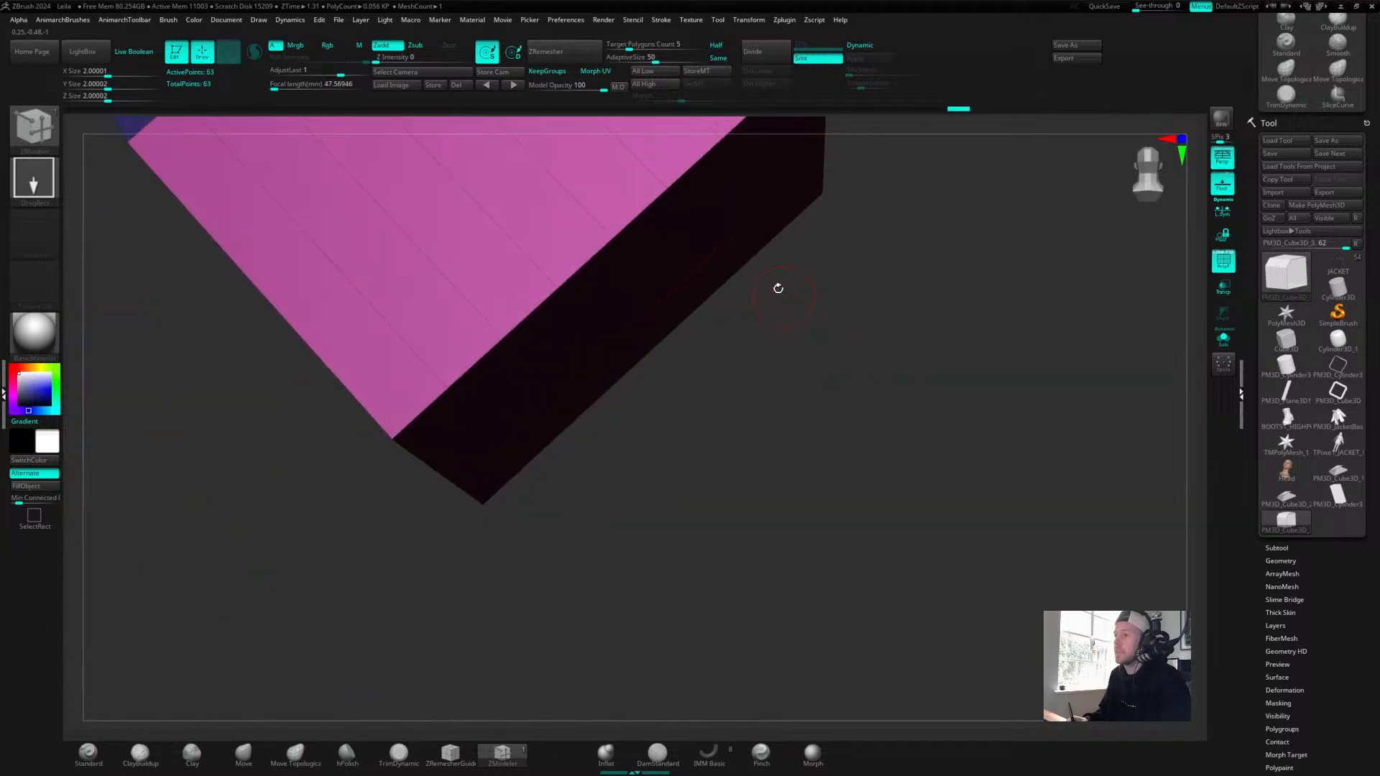
click(590, 262)
drag(979, 367, 989, 278)
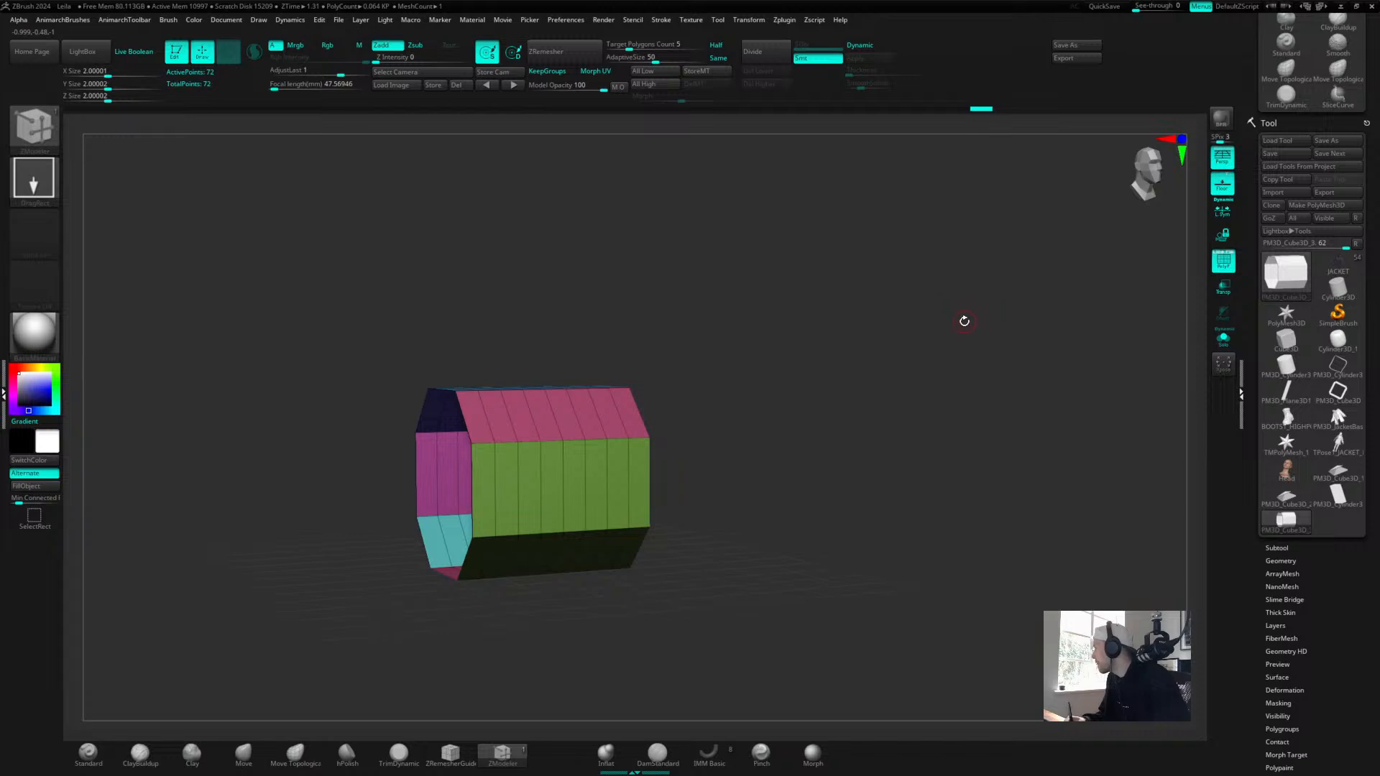
Stretch the eight-sided tube along its length to an X size of about 14.3.
shift+drag(929, 370, 915, 361)
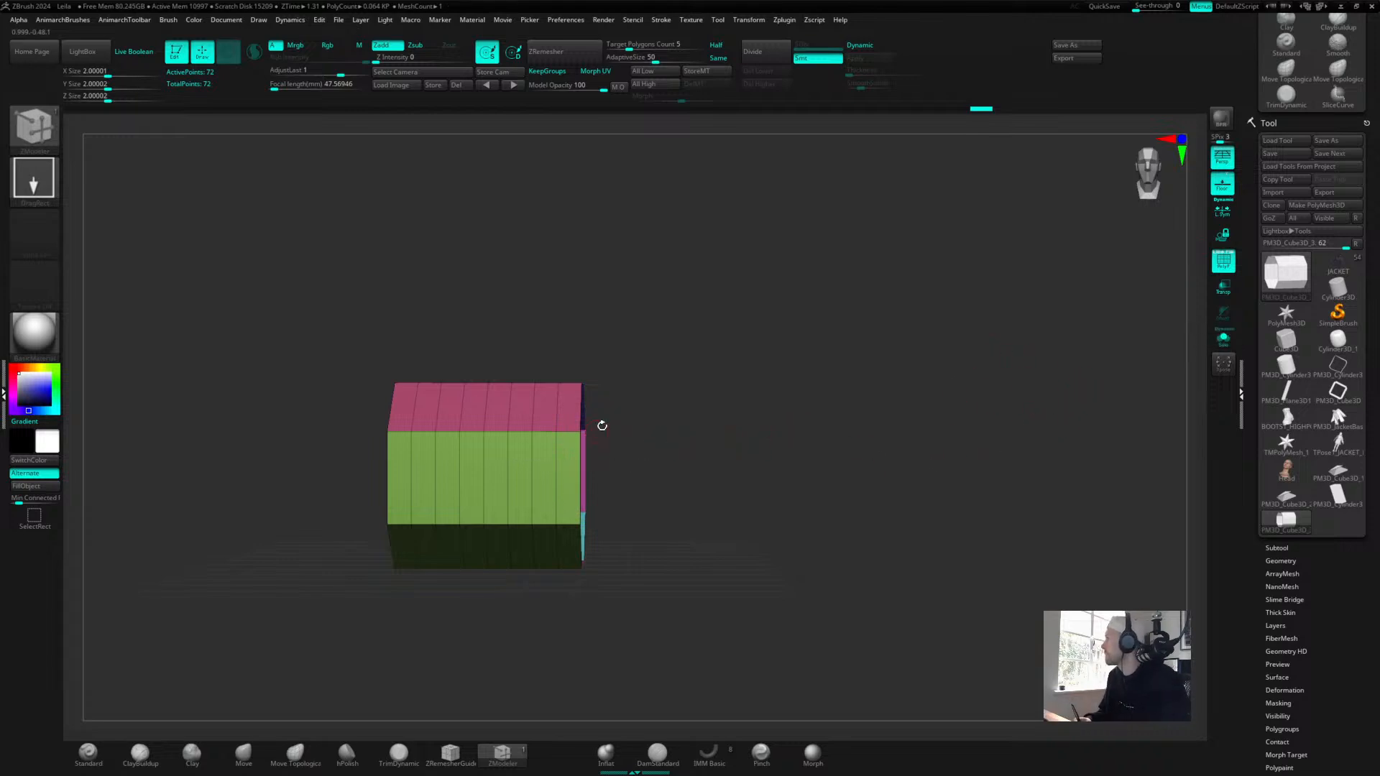
key(w)
mouse_move(723, 424)
alt+mouse_down()
mouse_move(676, 422)
mouse_move(812, 395)
alt+mouse_up()
drag(610, 430, 939, 287)
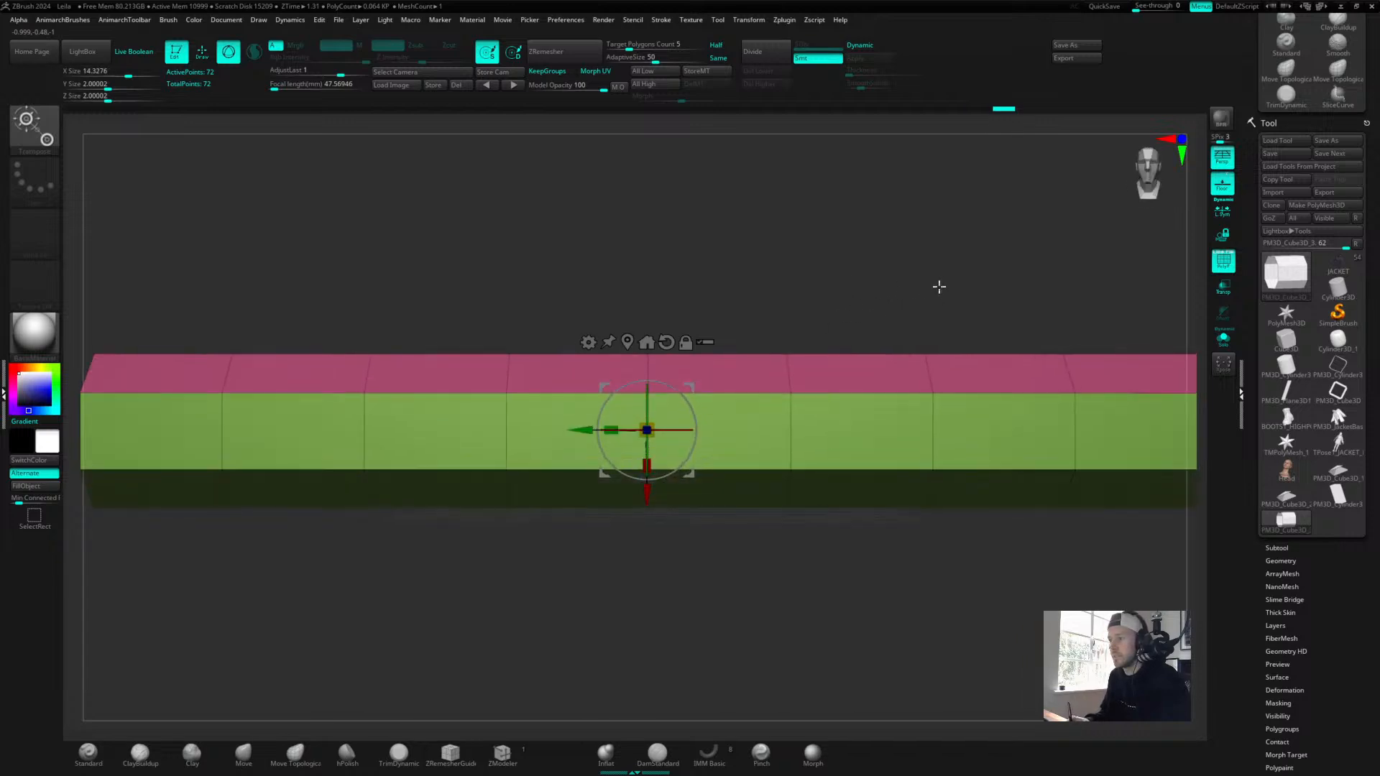
Return to the ZModeler brush and combine all faces of the long tube into a single polygroup.
click(512, 747)
mouse_move(810, 264)
mouse_down()
mouse_move(924, 255)
mouse_move(905, 254)
mouse_move(917, 244)
mouse_move(816, 244)
mouse_move(844, 265)
mouse_move(826, 276)
mouse_up()
key(space)
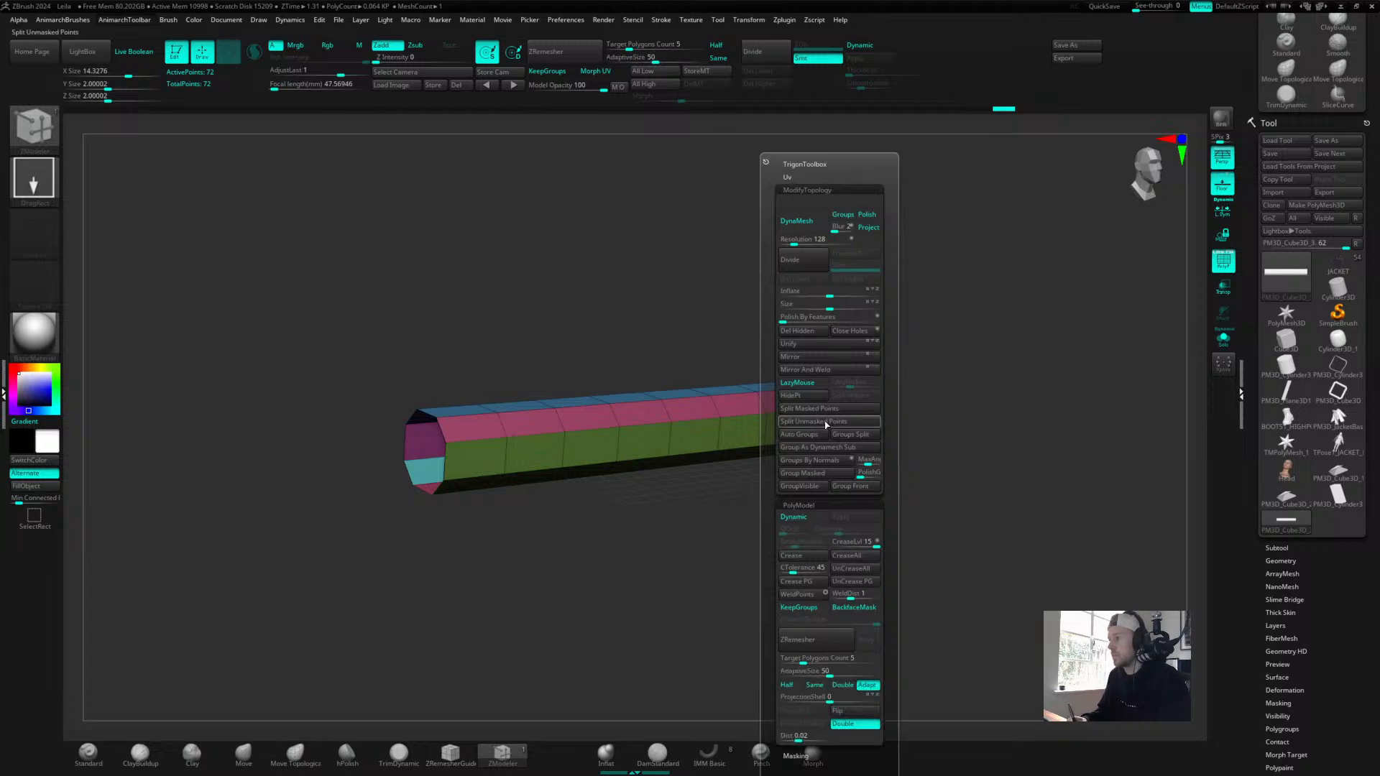
click(822, 460)
drag(557, 532, 764, 493)
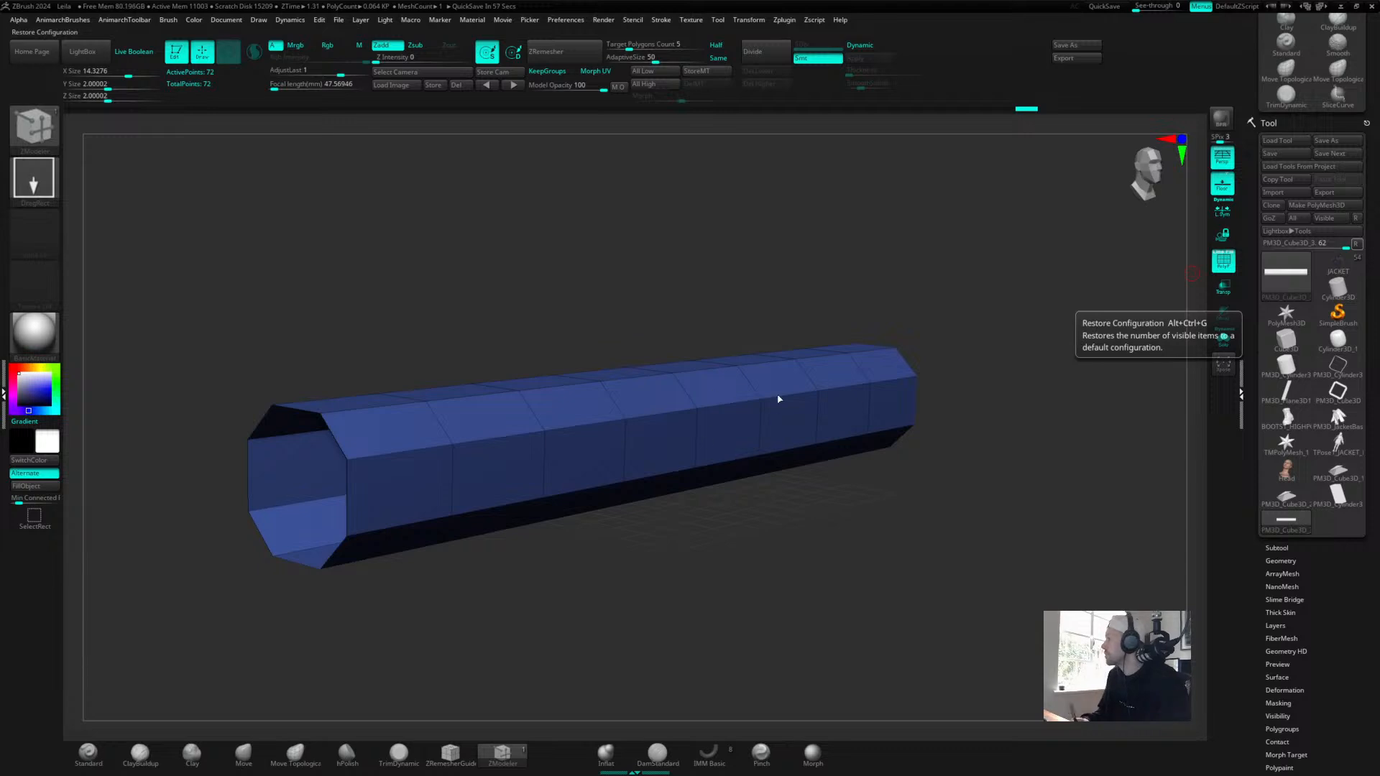
Set the ZModeler polygon action to Inset for the long eight-sided tube.
drag(717, 497, 700, 485)
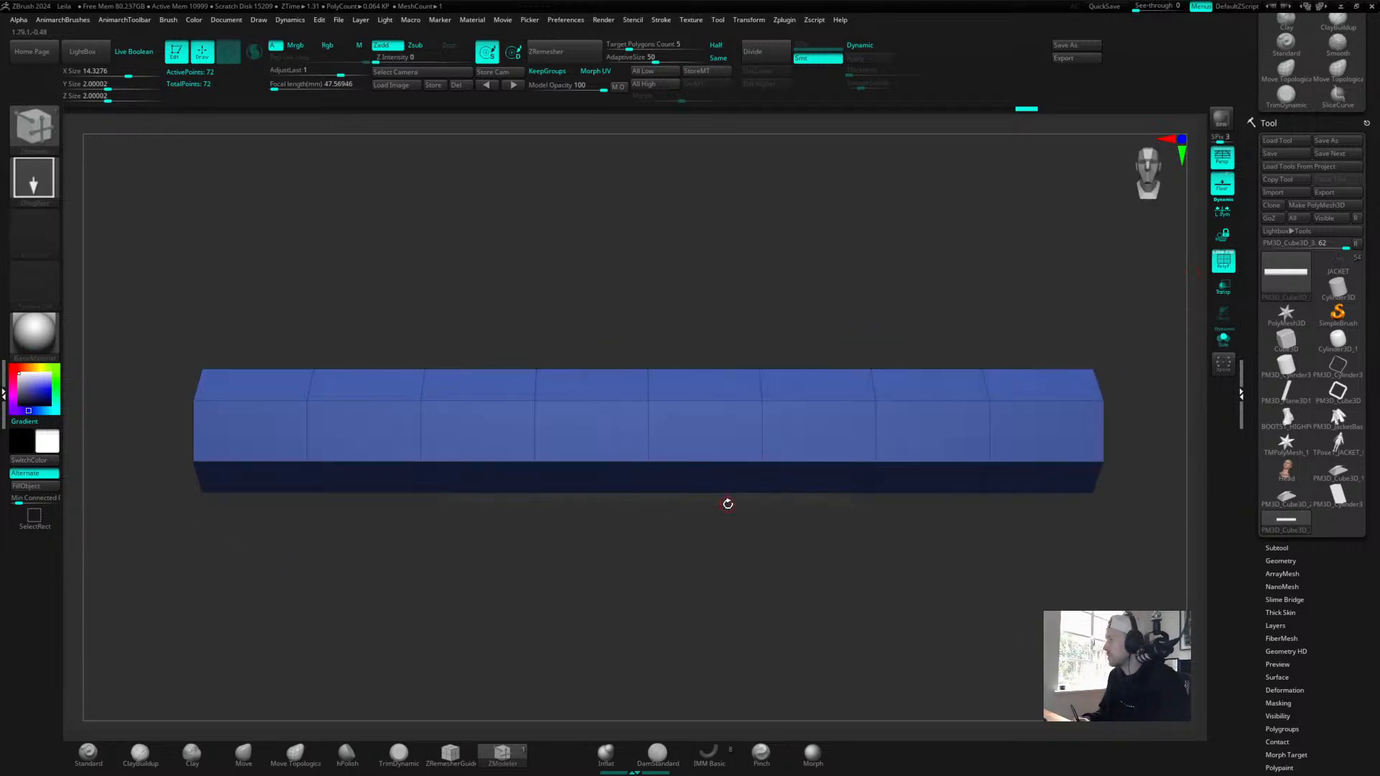
key(space)
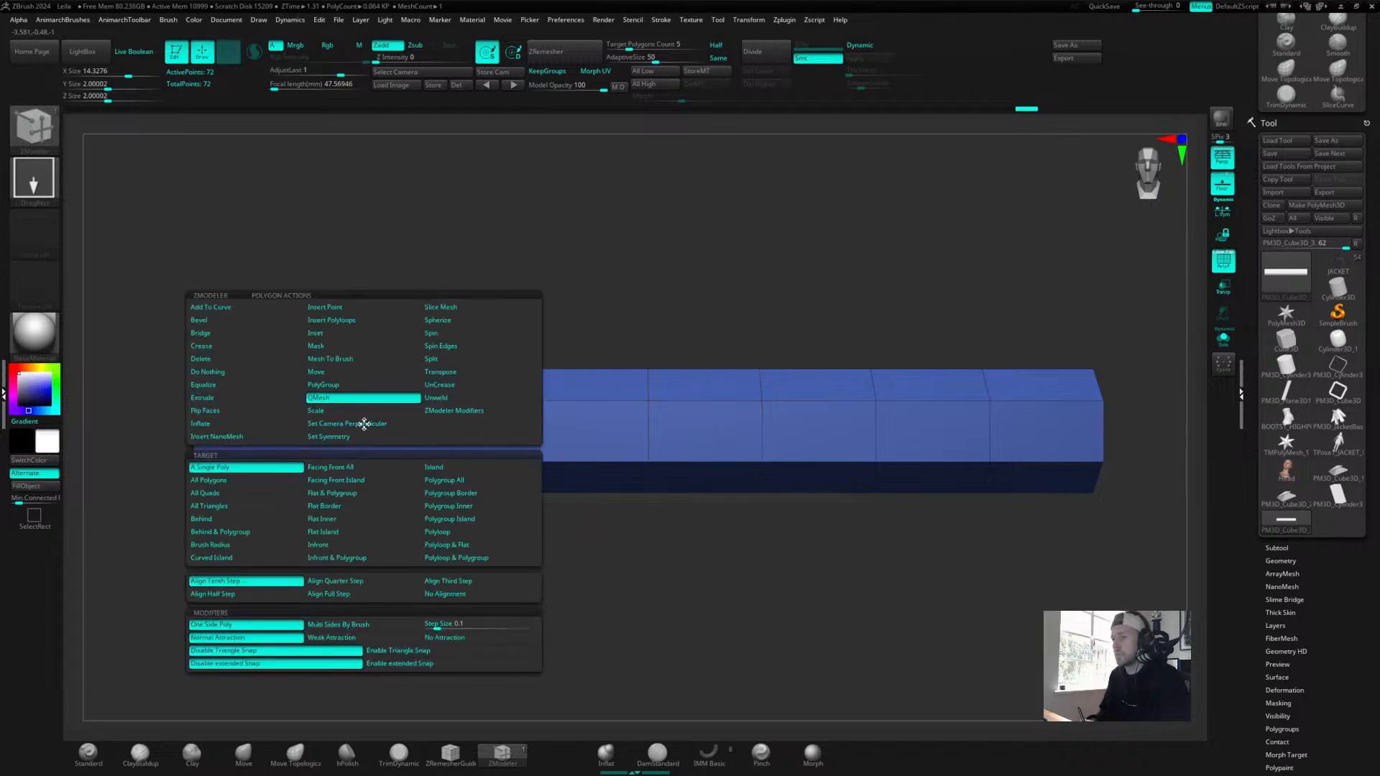
click(339, 332)
drag(641, 522, 447, 460)
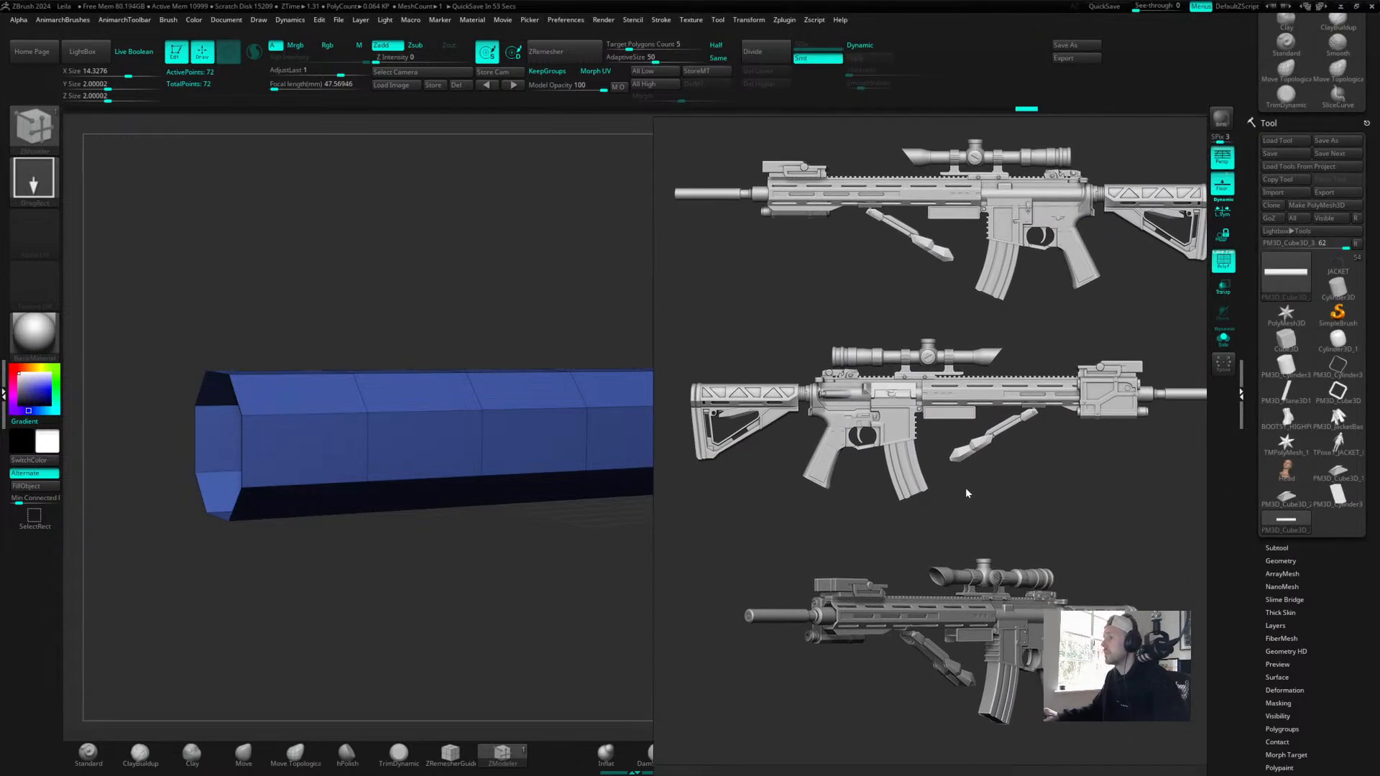
Crop and shrink the reference board so it shows only the three-quarter view of the rifle above the model.
scroll(960, 467, down, 5)
middle_drag(997, 233, 1043, 294)
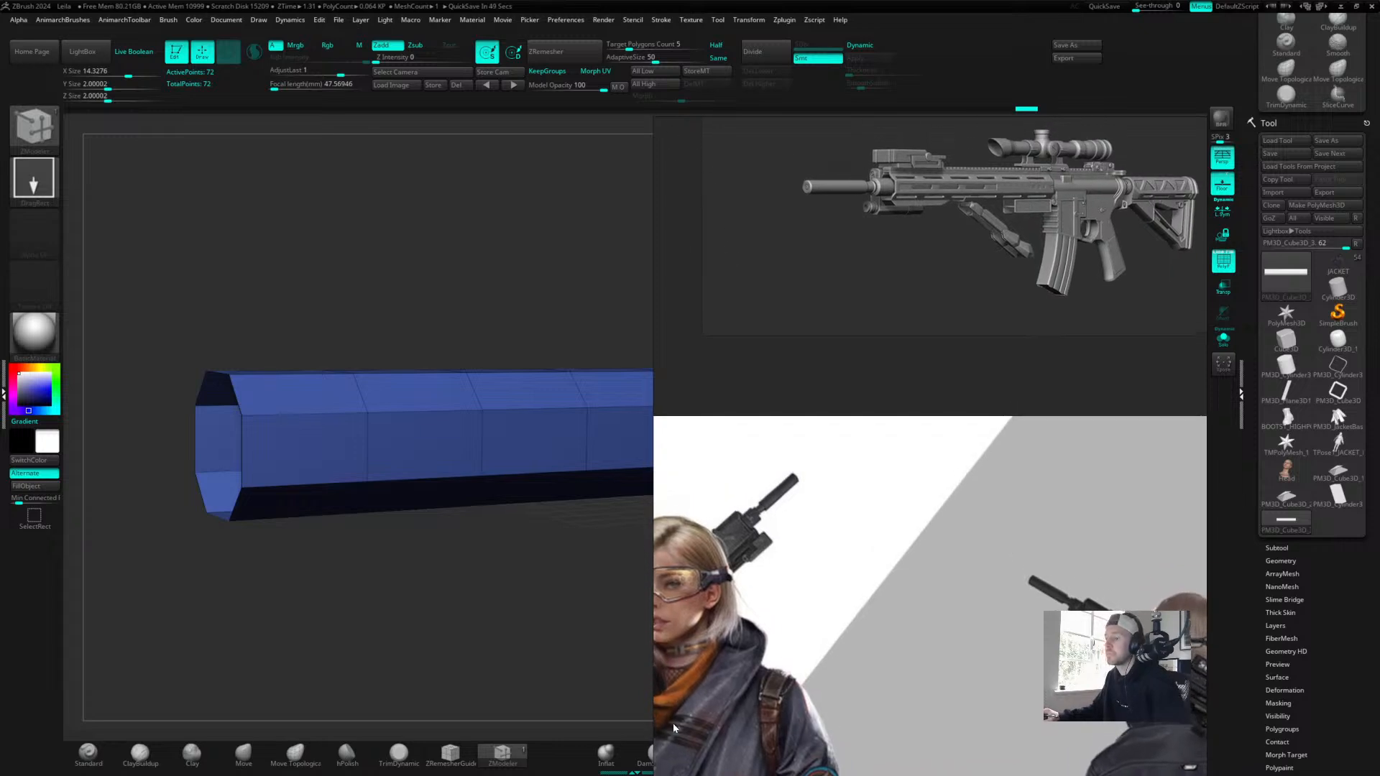
right_drag(683, 704, 663, 653)
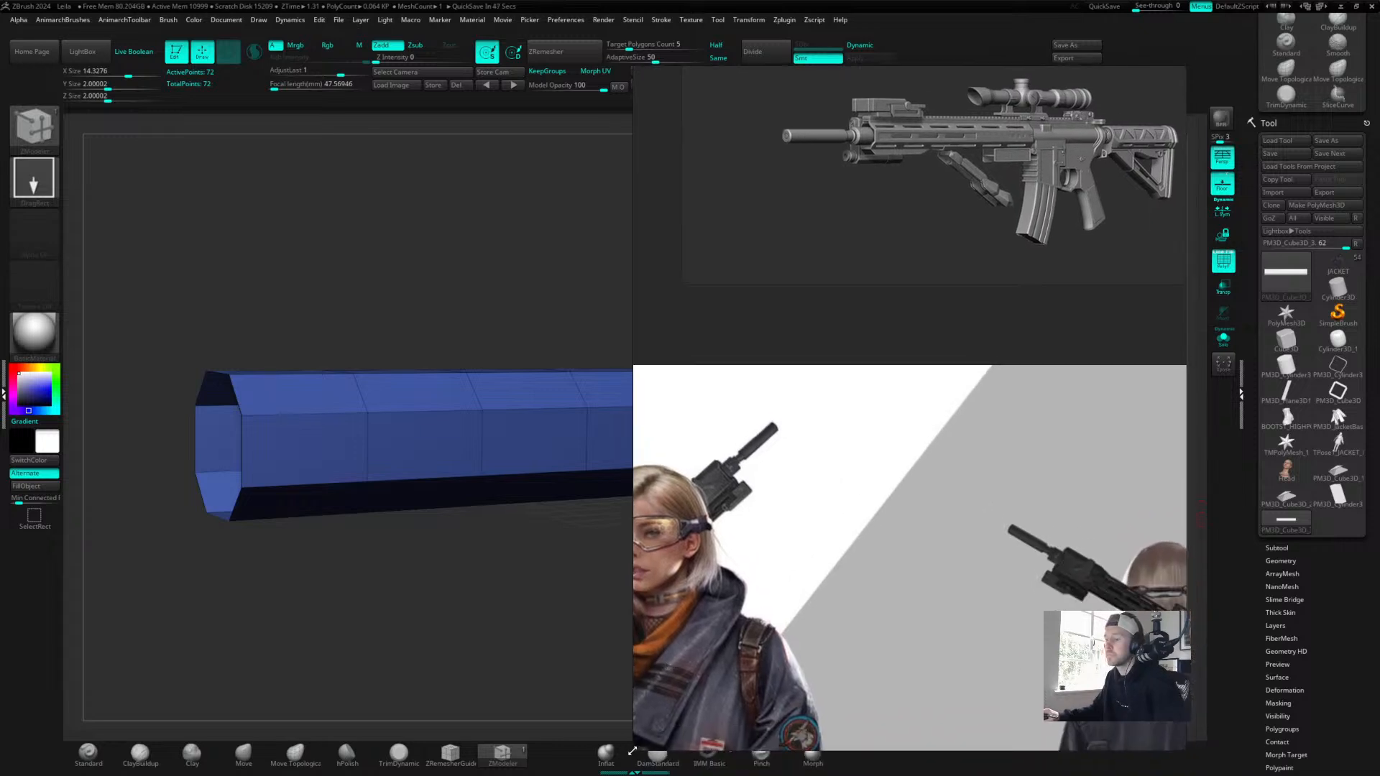
drag(633, 750, 759, 285)
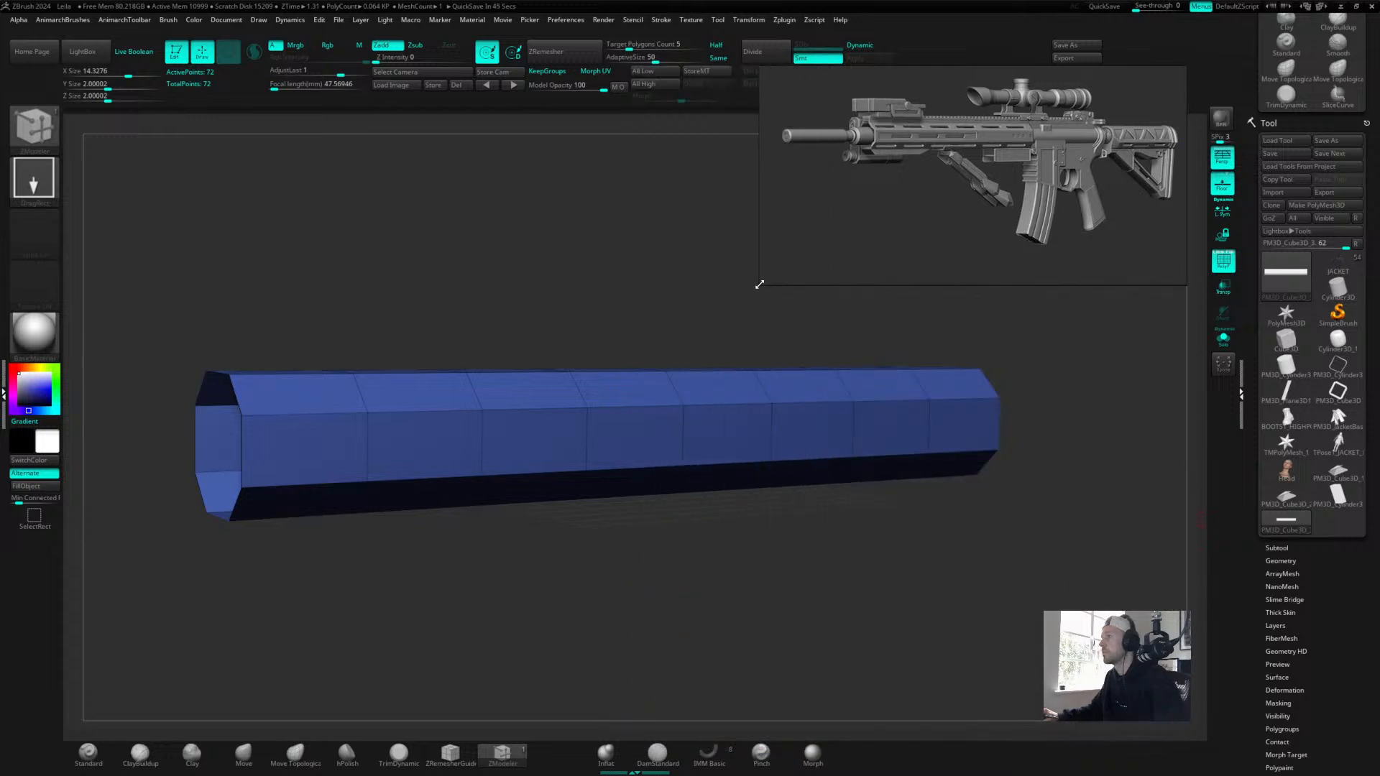
right_drag(912, 170, 950, 209)
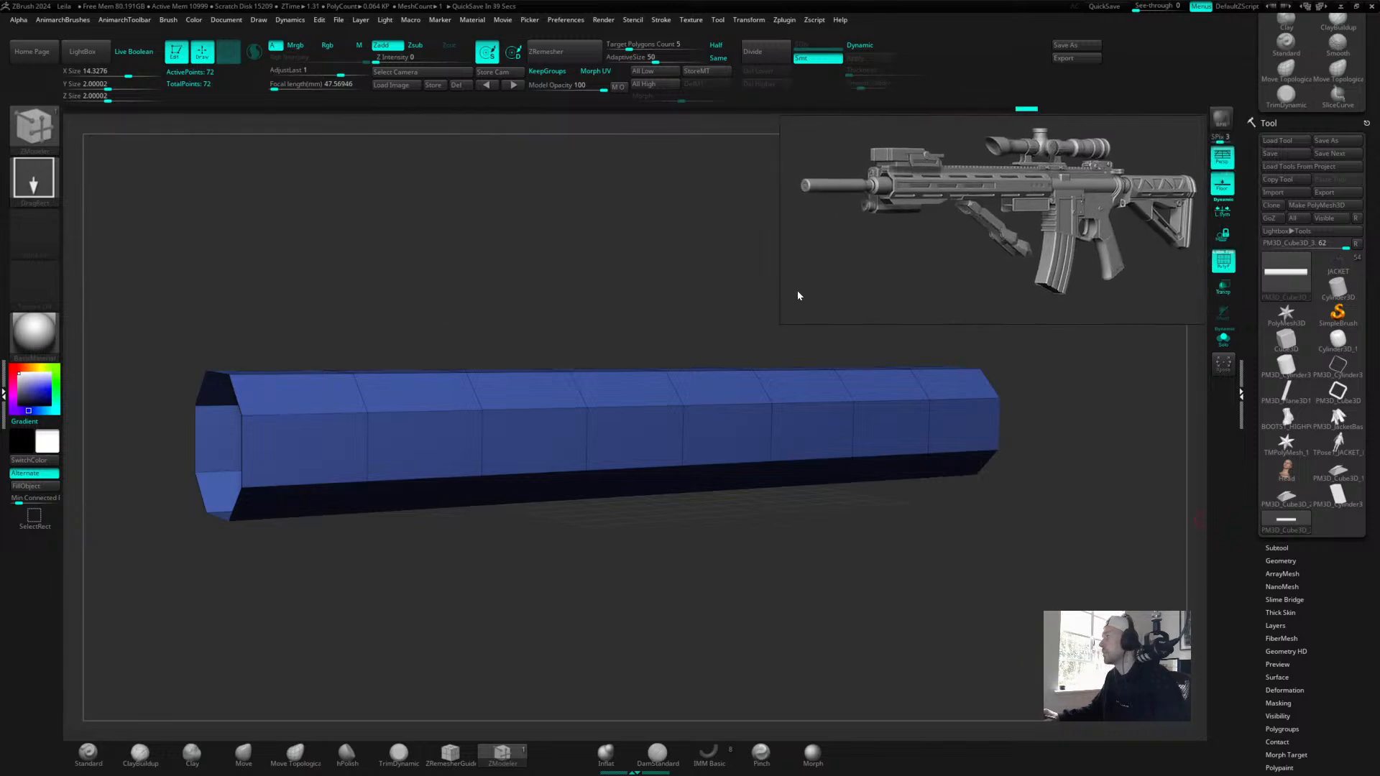
scroll(845, 285, down, 2)
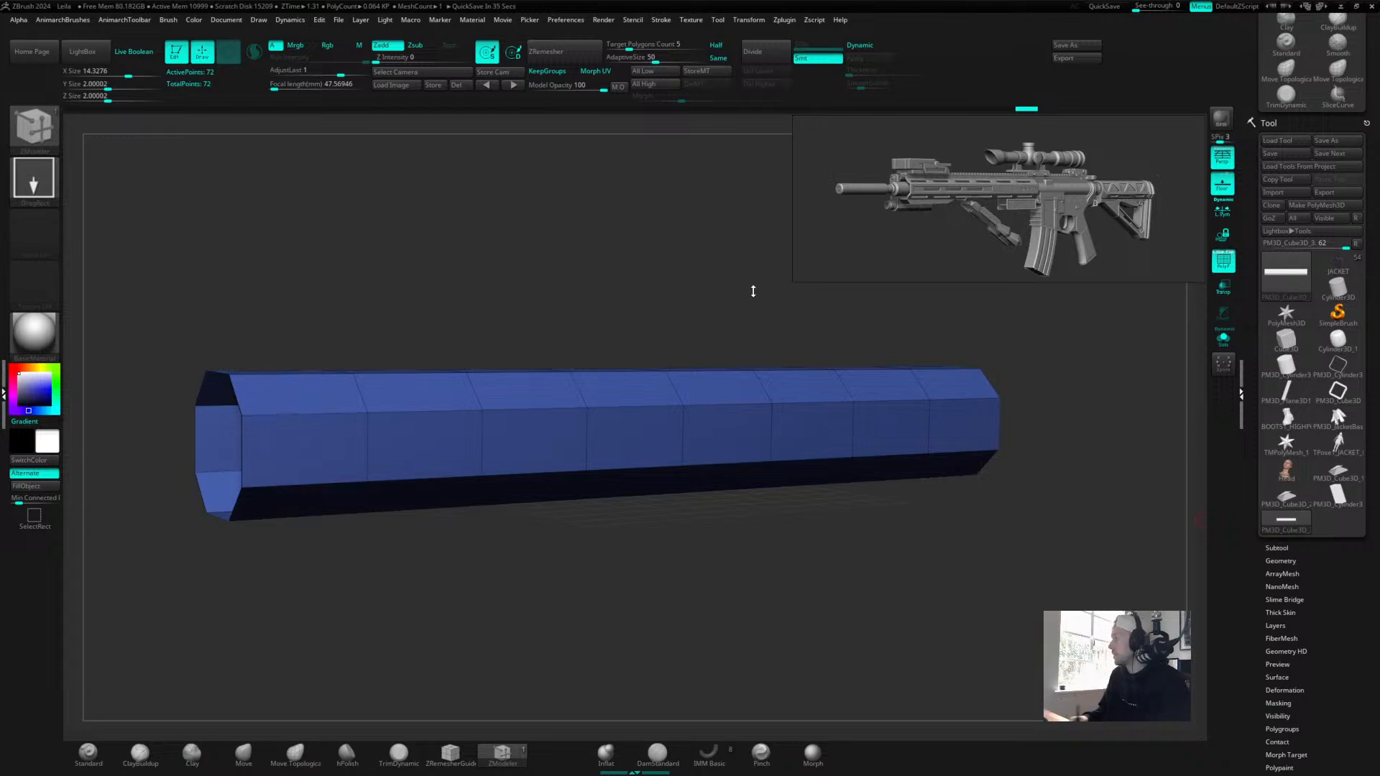
Assign the first five faces along one side of the tube to a new polygroup, using PolyGroup on A Single Poly.
drag(647, 526, 456, 477)
key(space)
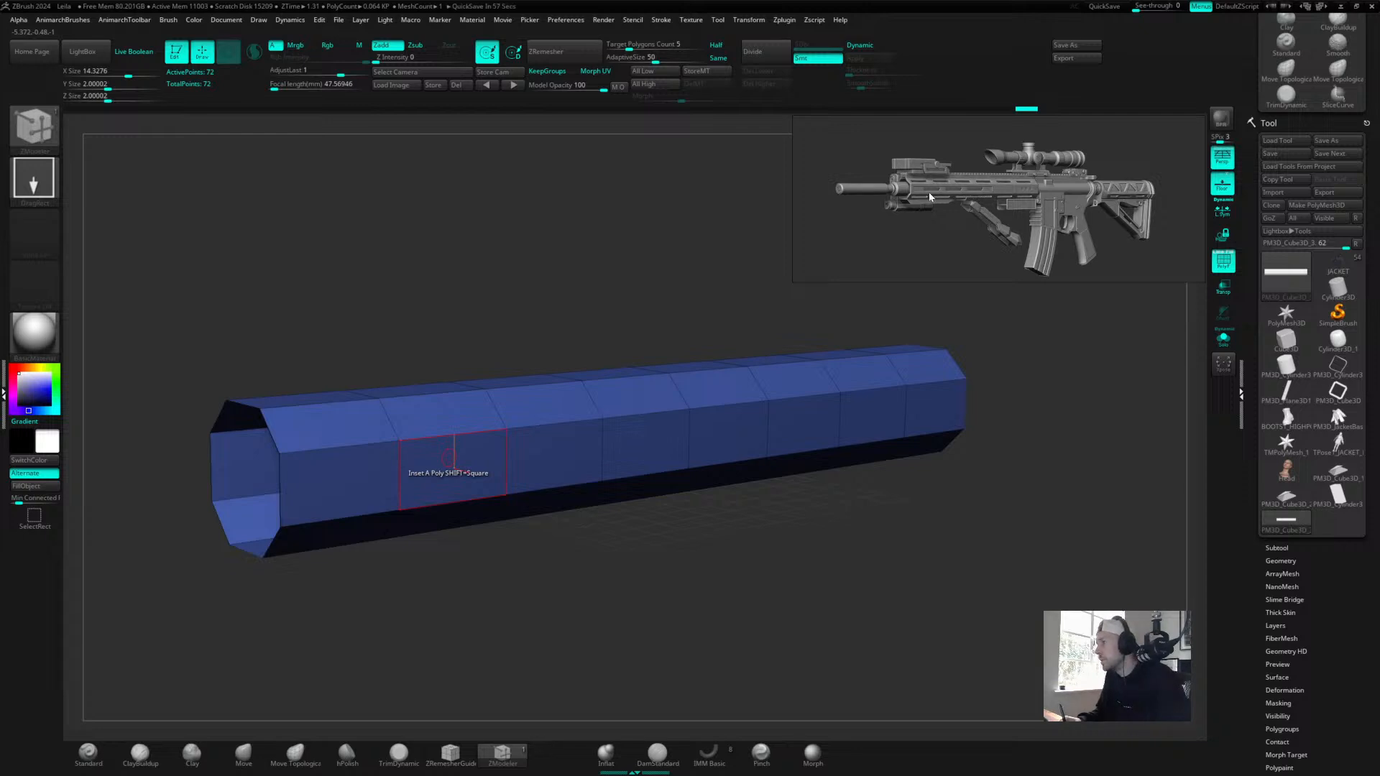
drag(916, 603, 984, 558)
key(space)
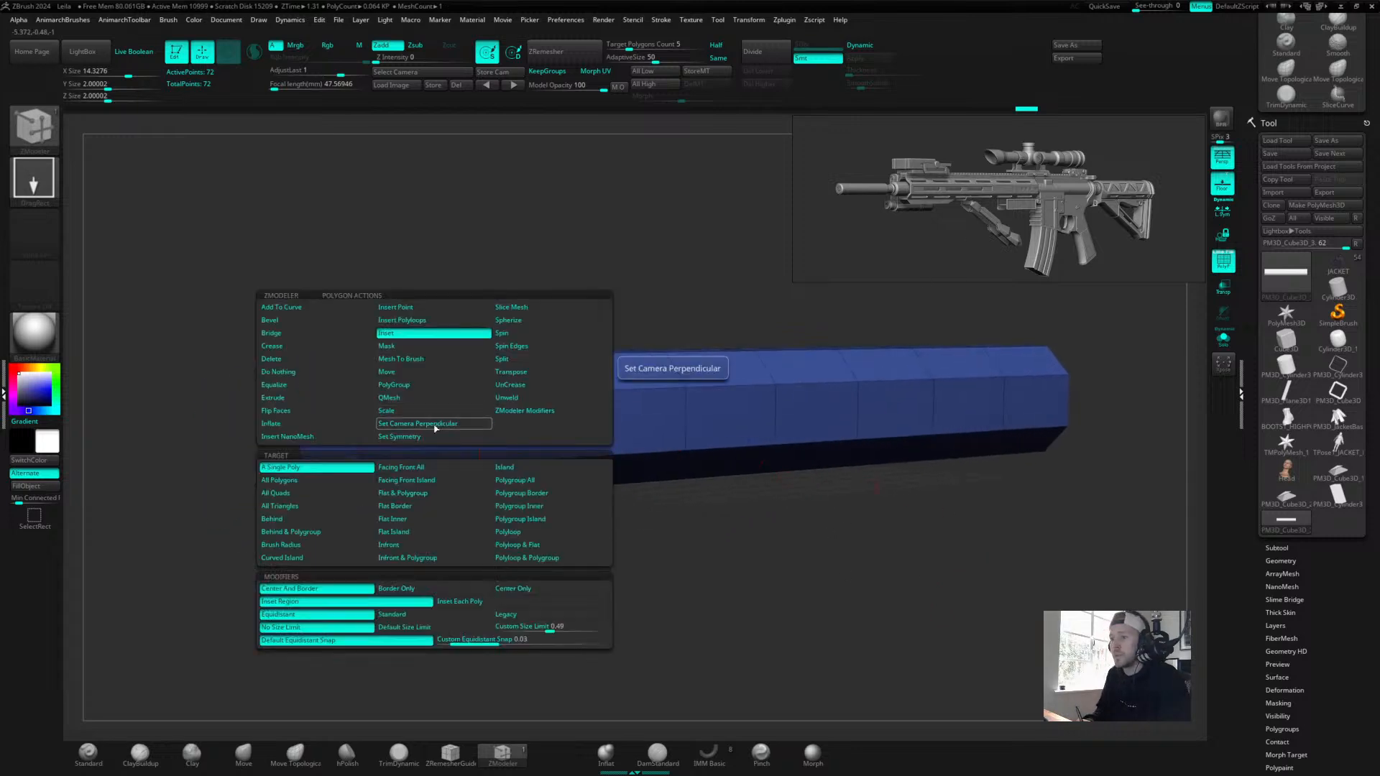
click(399, 388)
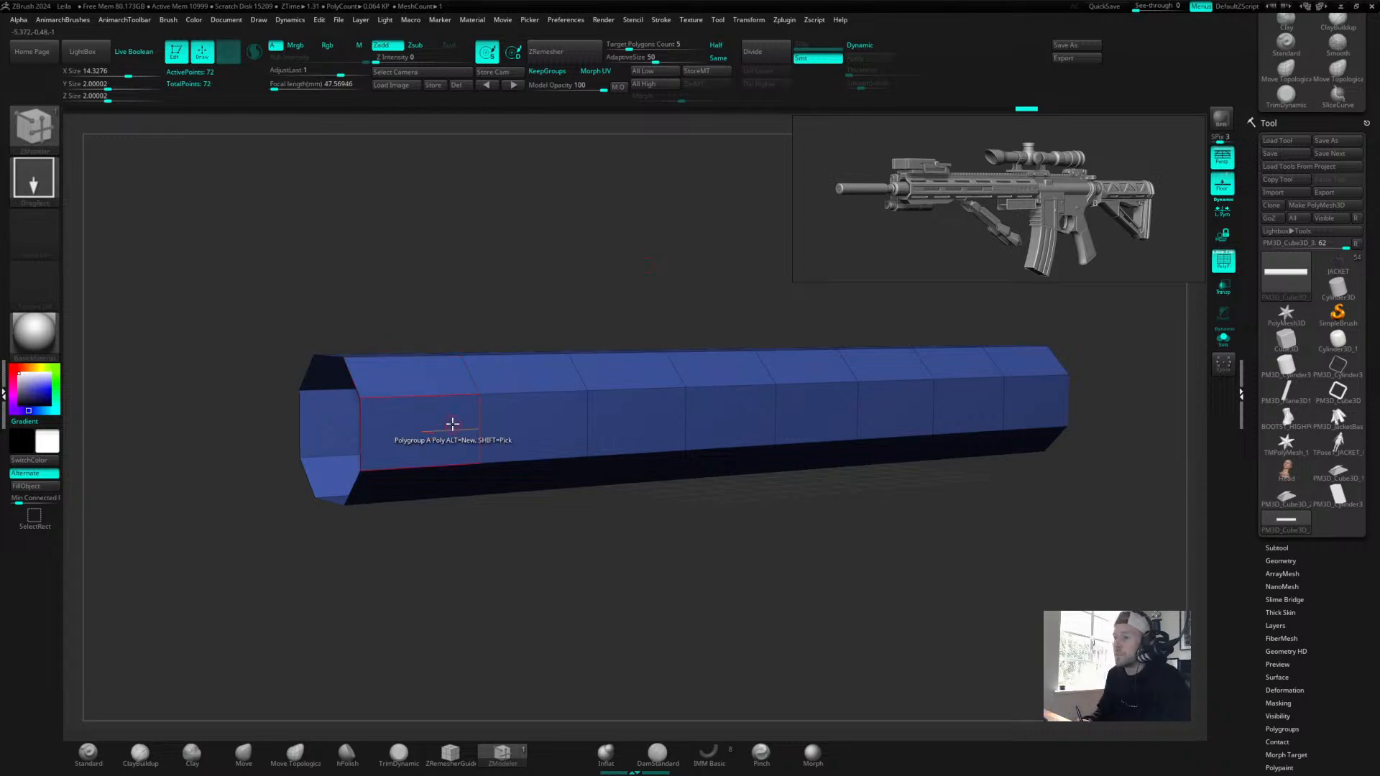
drag(463, 424, 617, 424)
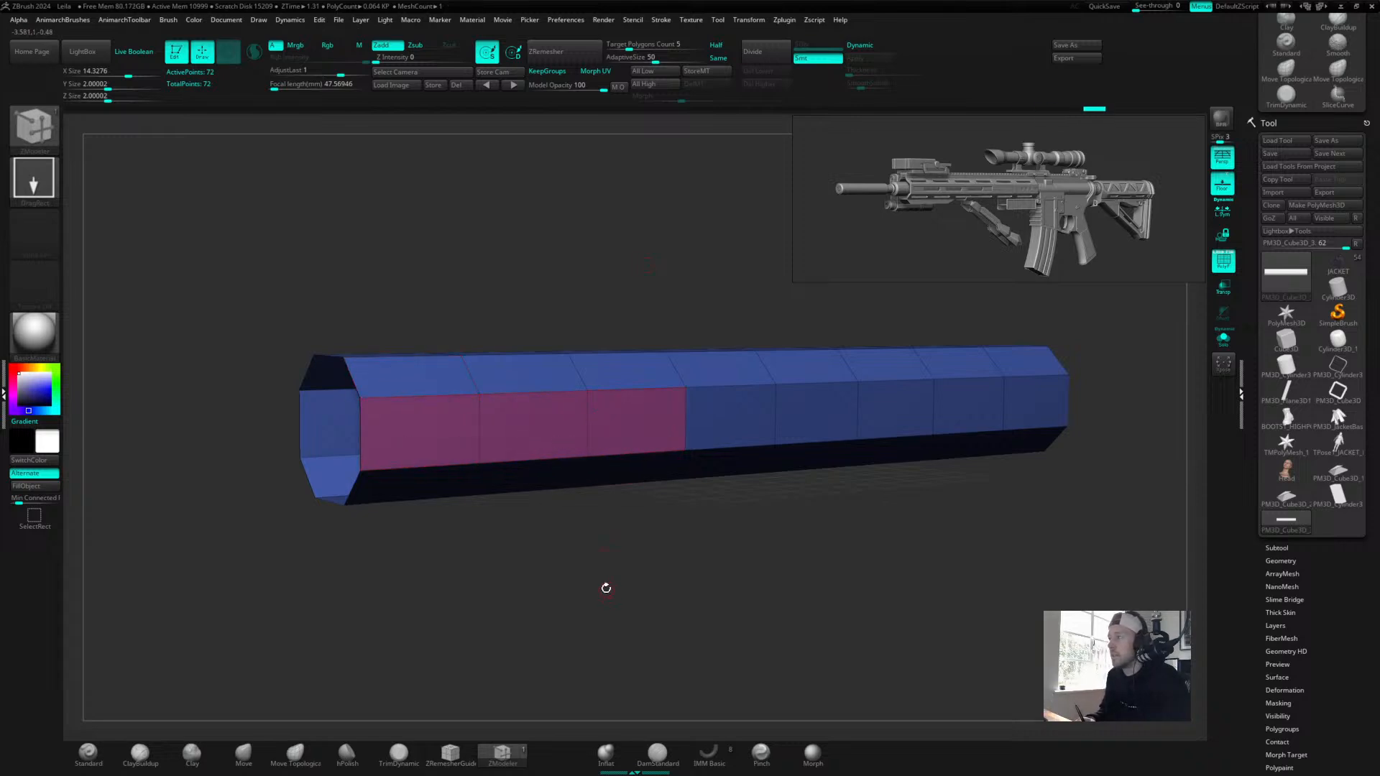
click(733, 411)
drag(829, 524, 718, 453)
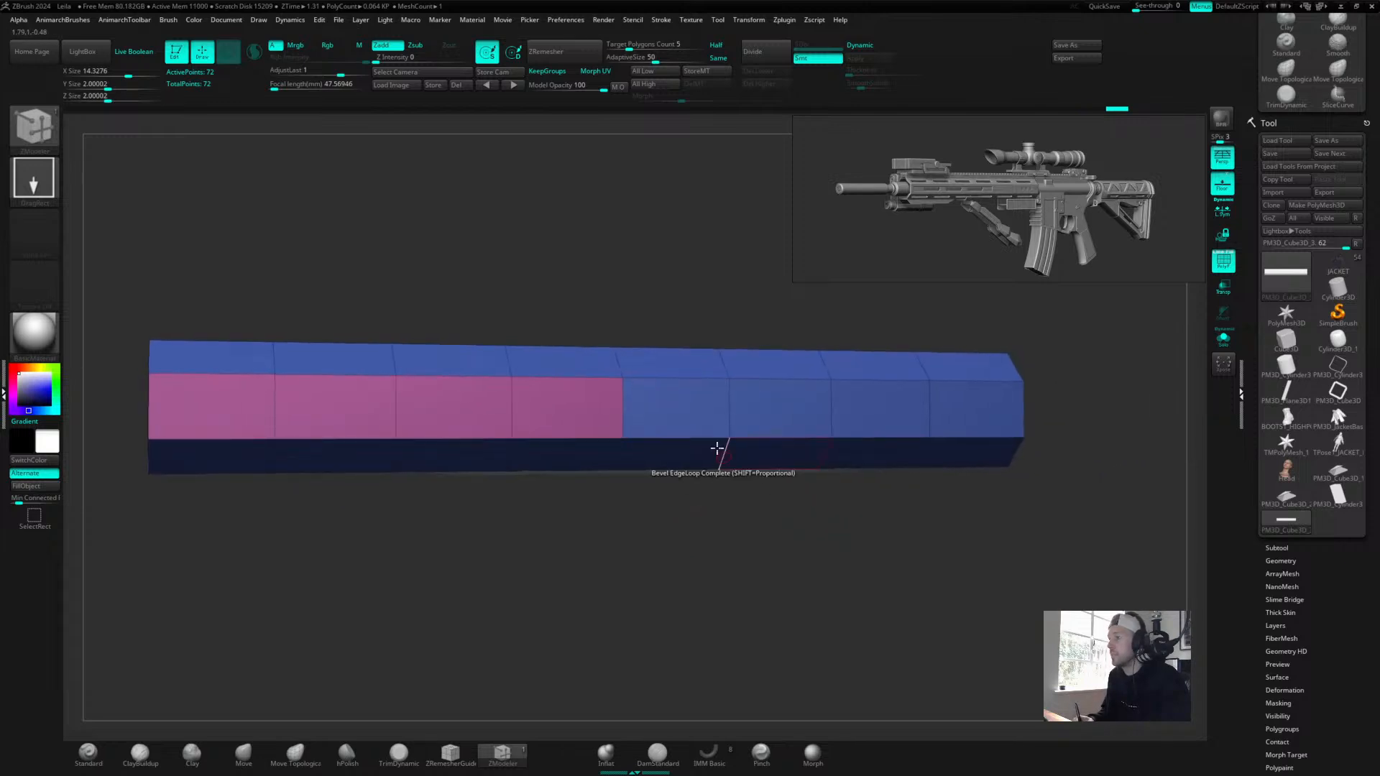
click(691, 396)
mouse_move(770, 530)
mouse_down()
mouse_move(757, 529)
mouse_move(770, 533)
mouse_up()
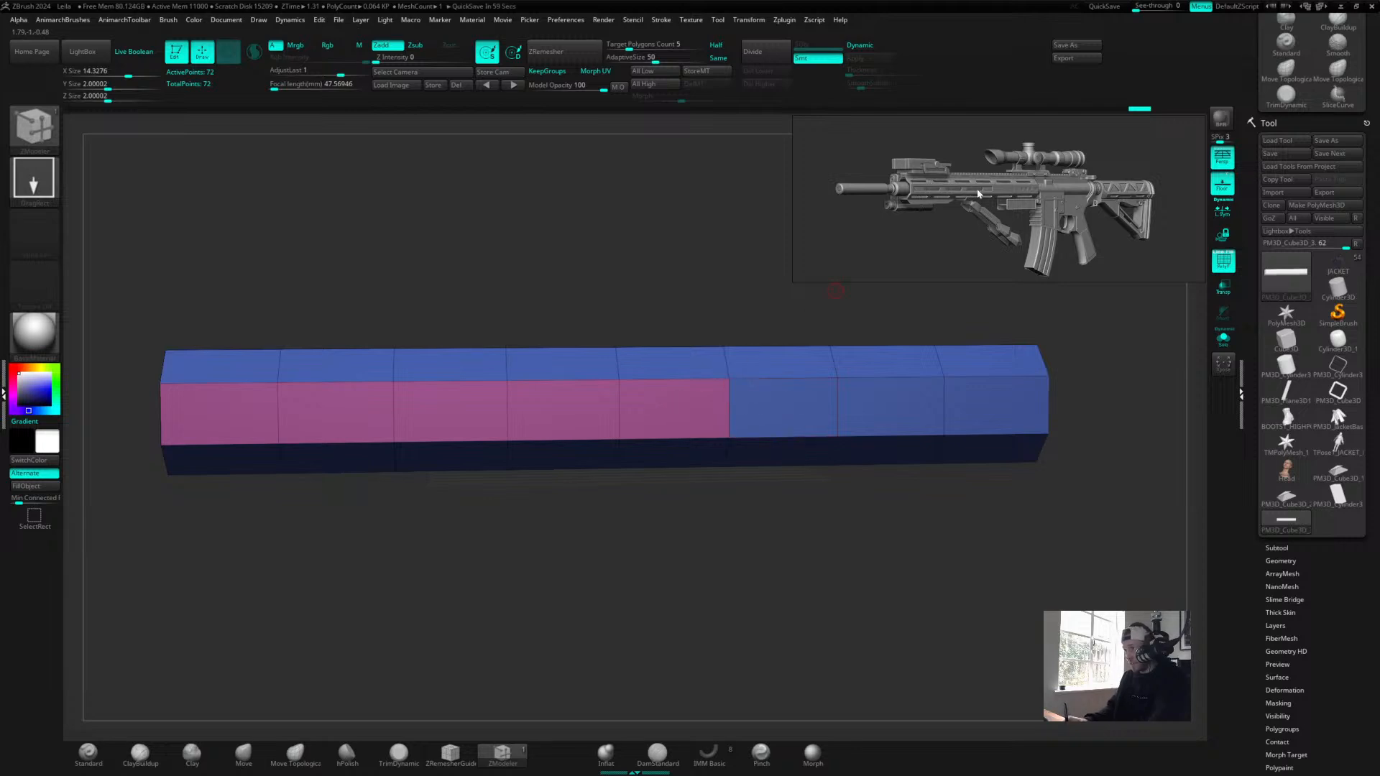
Inset the five-face side polygroup by a narrow border as one region, using Inset with the Polygroup Island target.
drag(631, 576, 814, 539)
key(space)
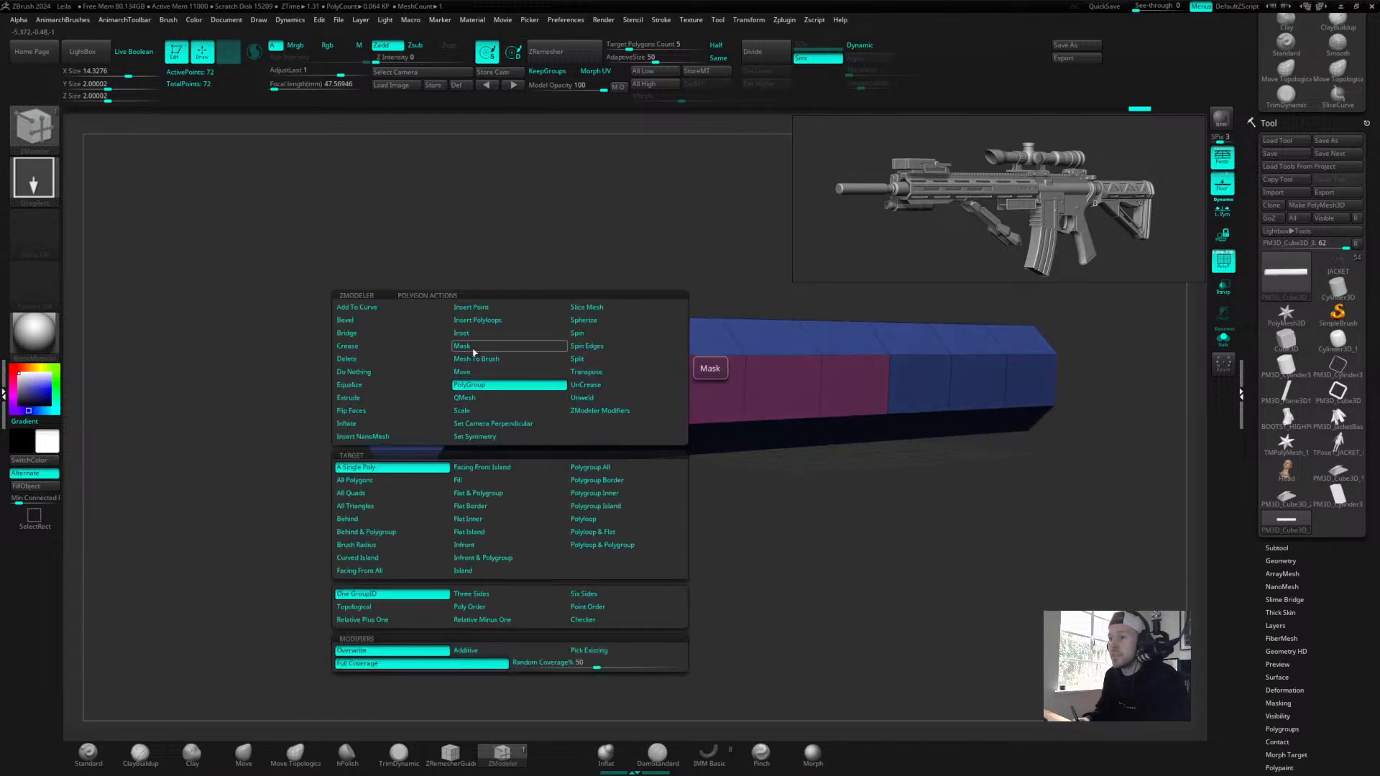
click(503, 332)
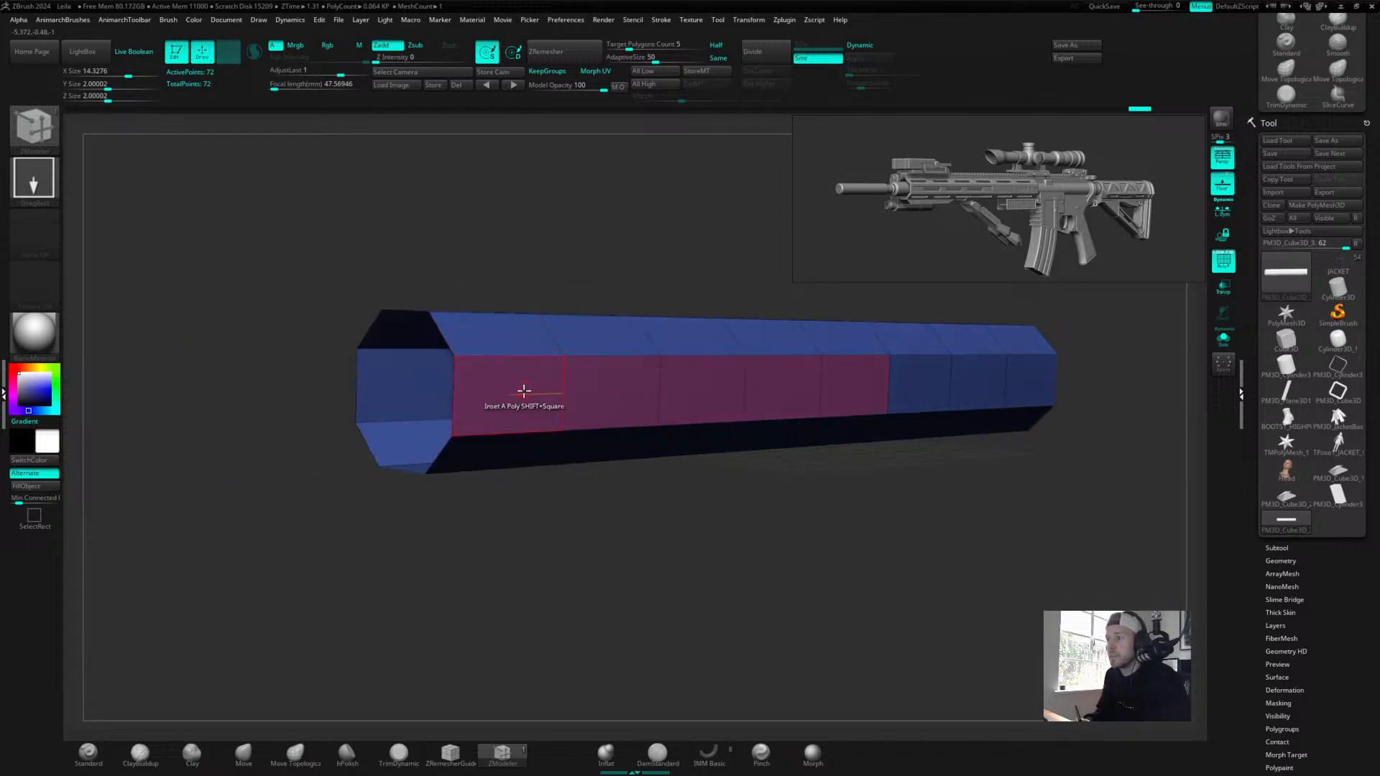
key(space)
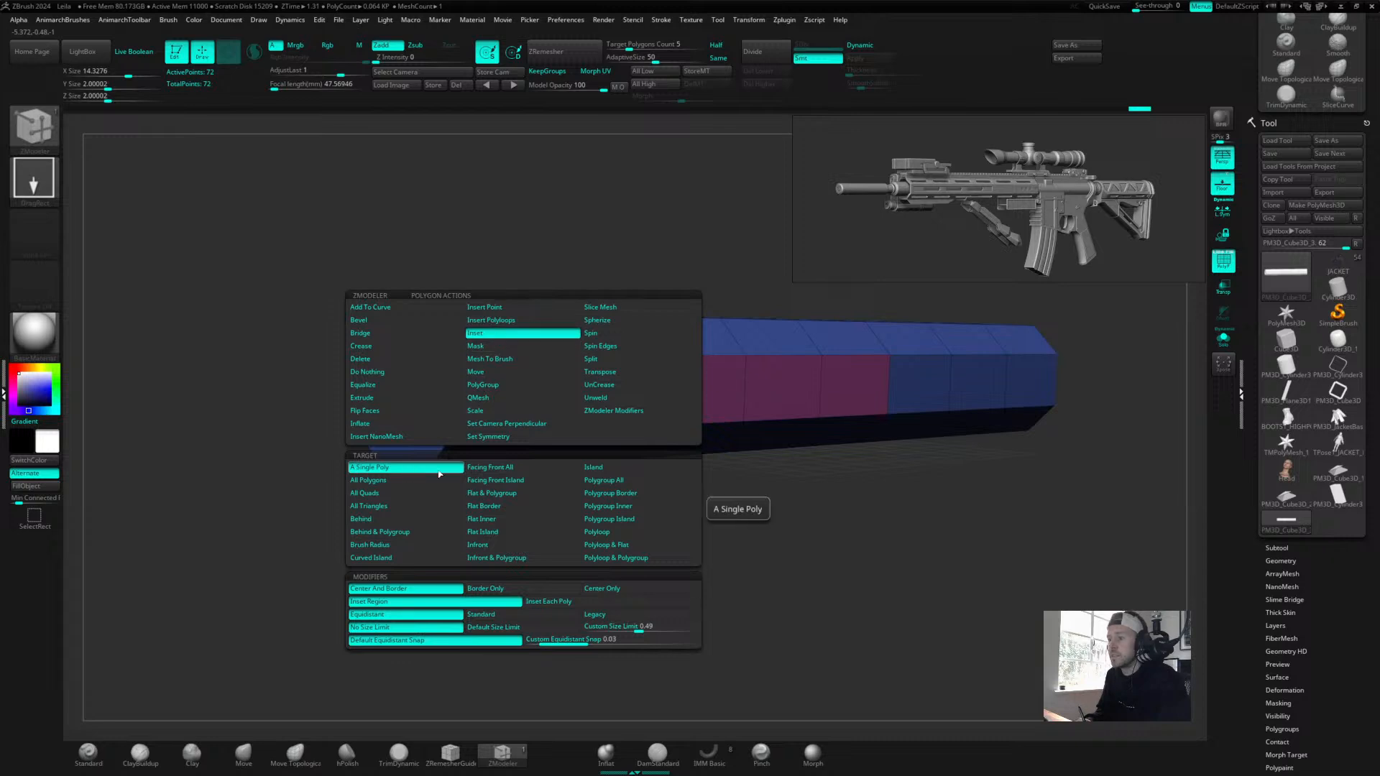
click(614, 533)
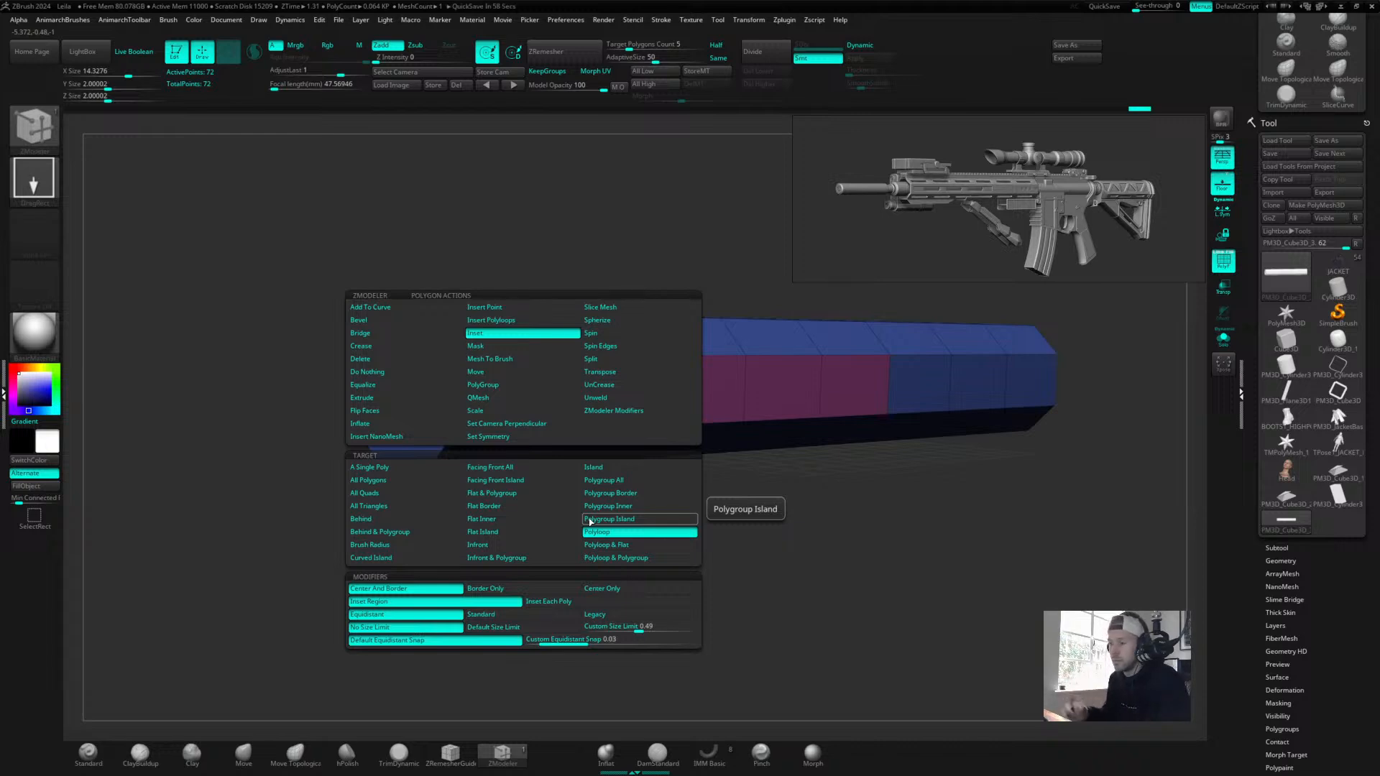
click(613, 520)
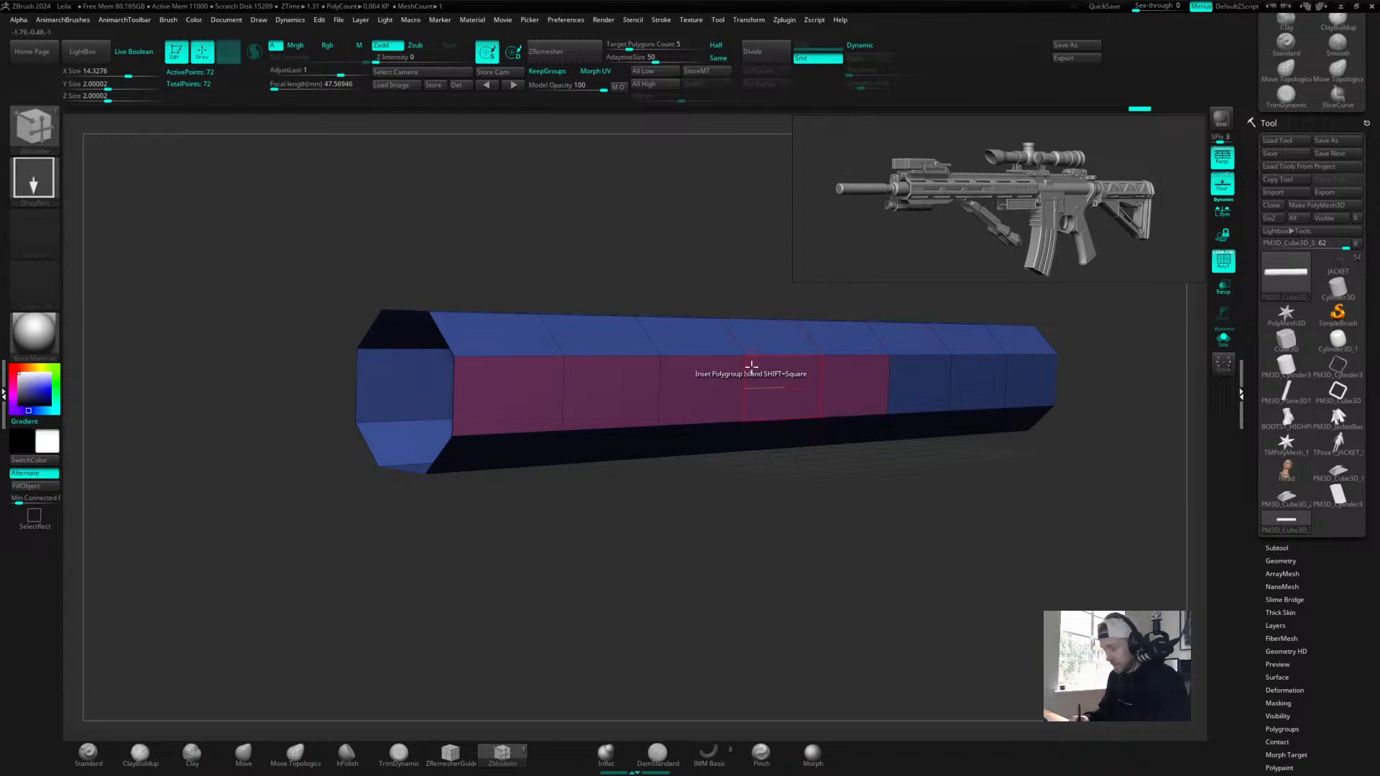
drag(789, 391, 782, 383)
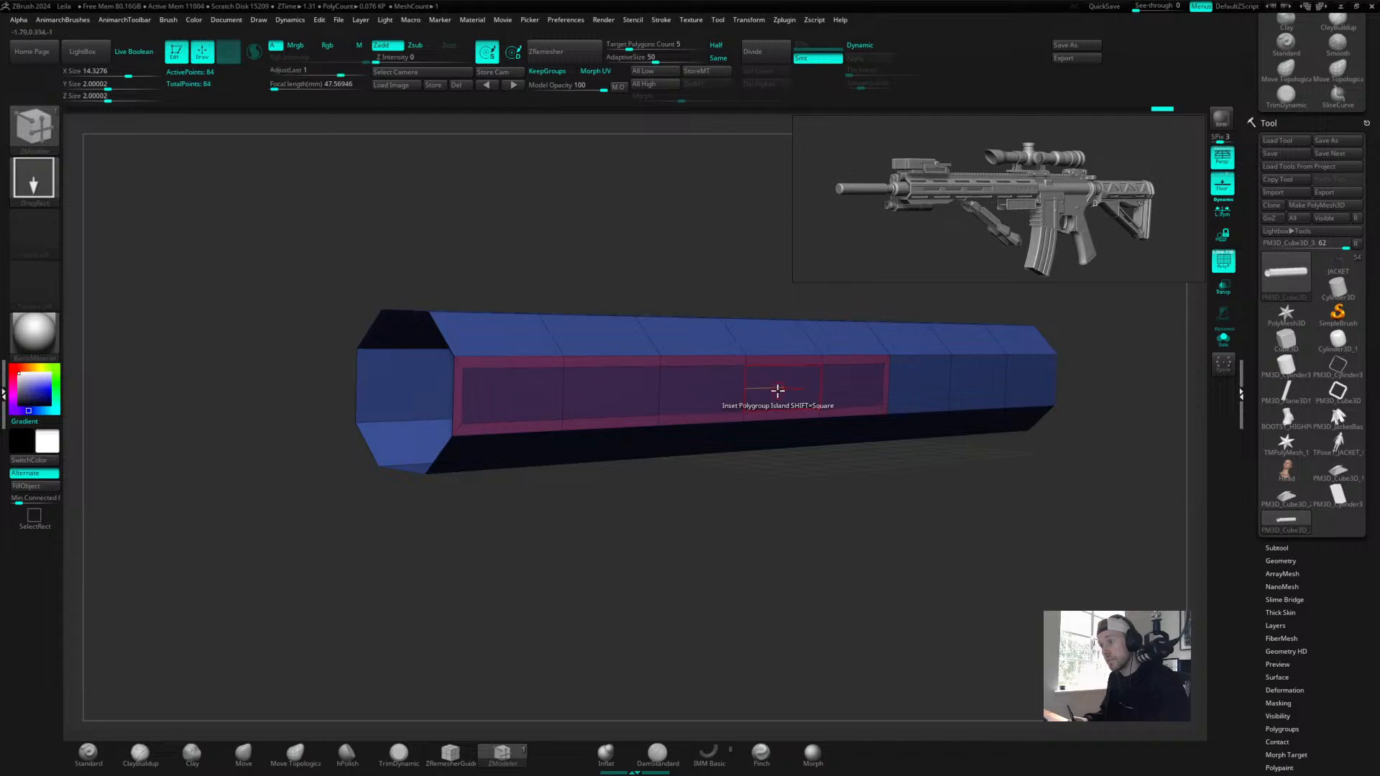
Try to extrude the inset side panel using Extrude with the Polyloop target.
key(space)
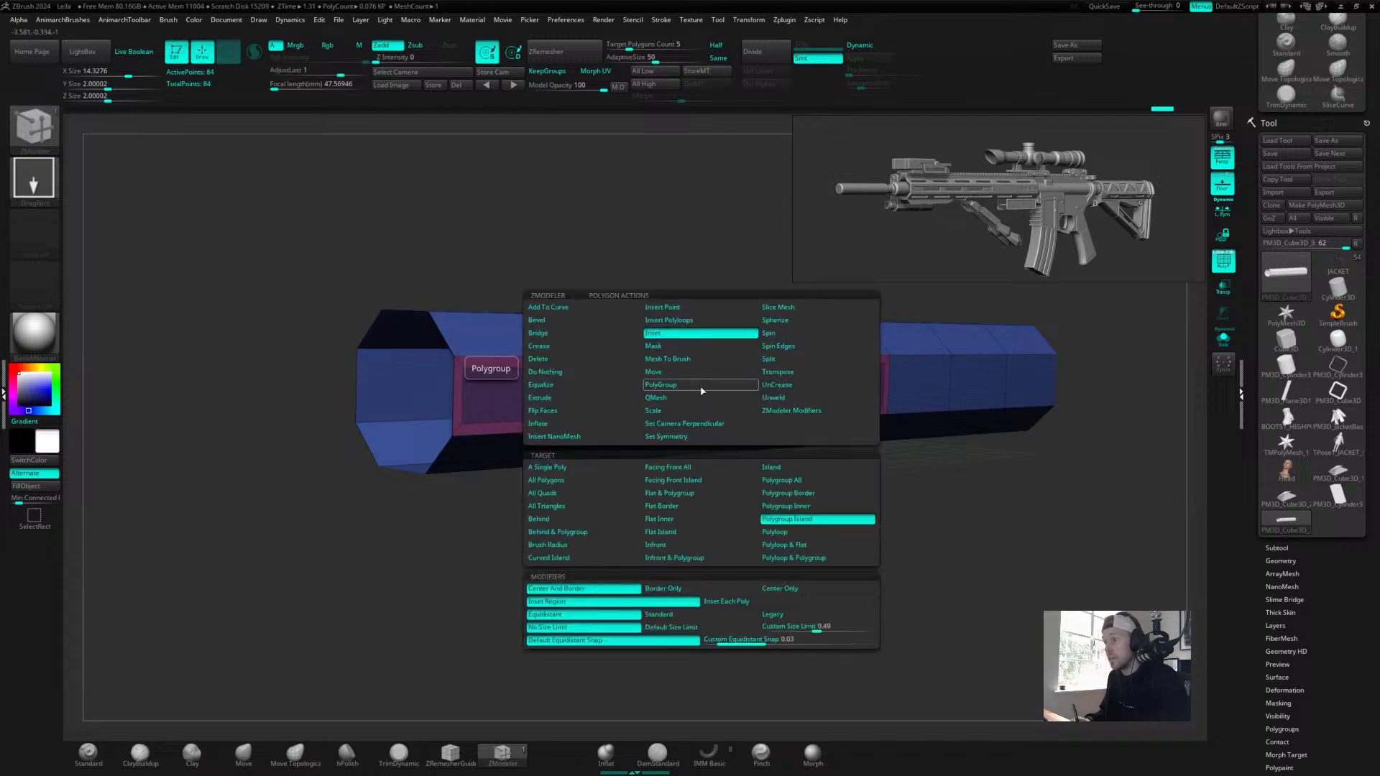
click(567, 397)
click(575, 468)
click(788, 547)
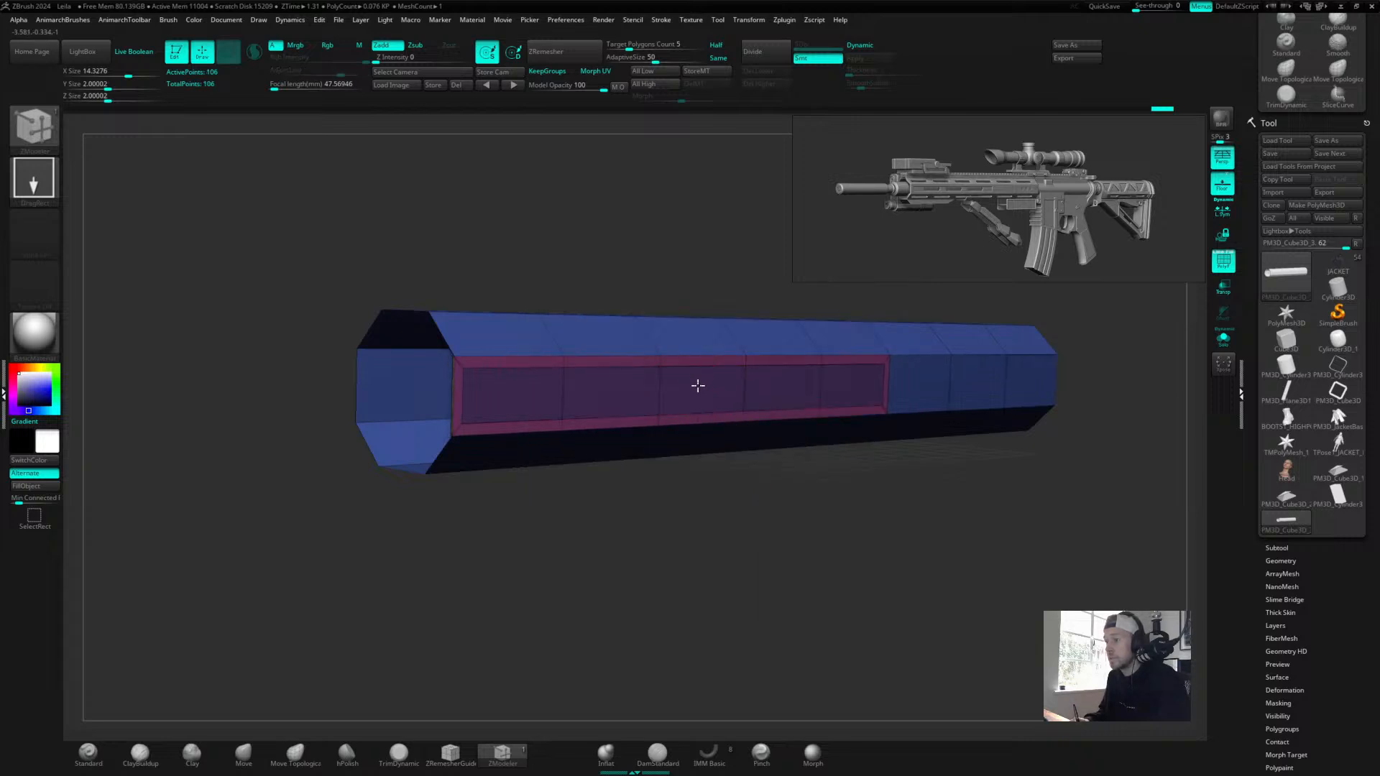
drag(693, 382, 749, 486)
drag(493, 430, 481, 424)
drag(644, 552, 497, 426)
key(ctrl+z)
Extrude the inset side panel slightly into the tube using the Polygroup Island target.
key(space)
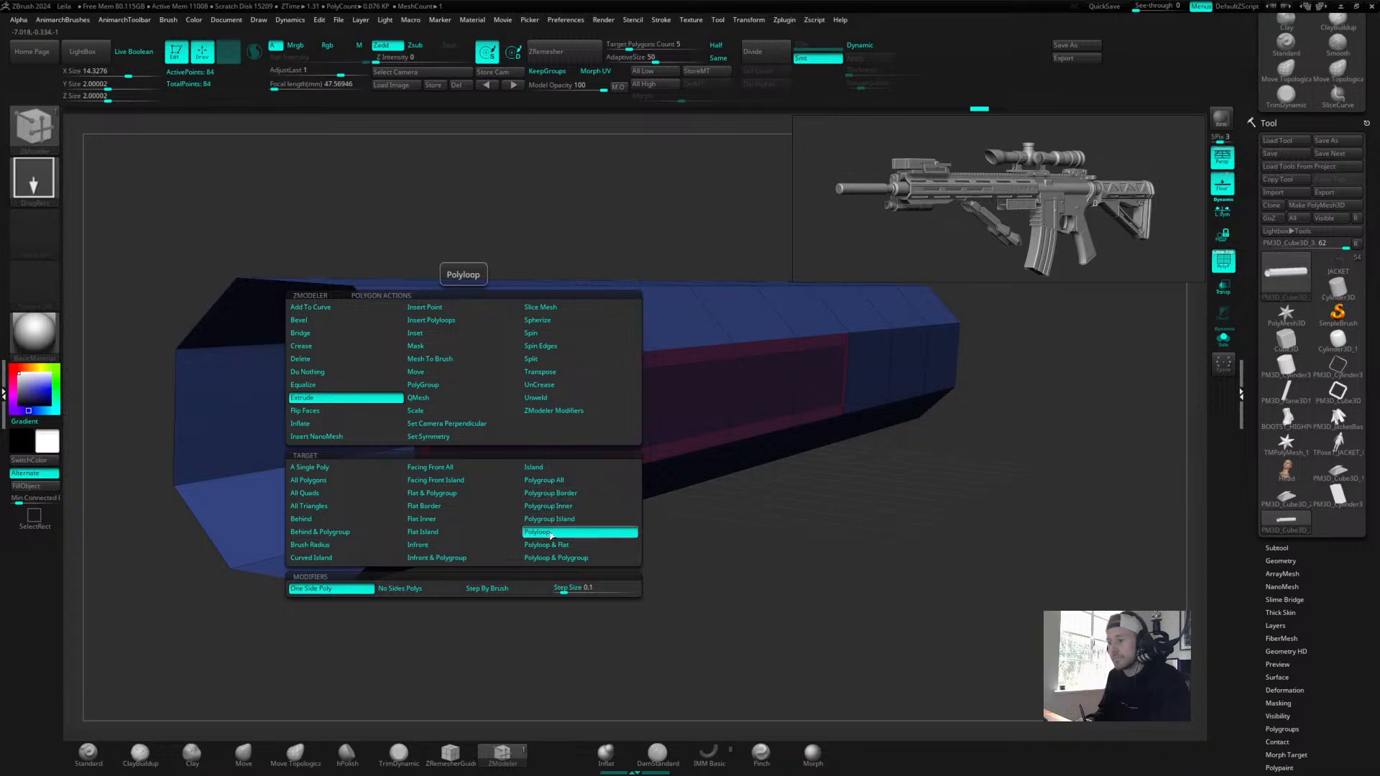
click(555, 523)
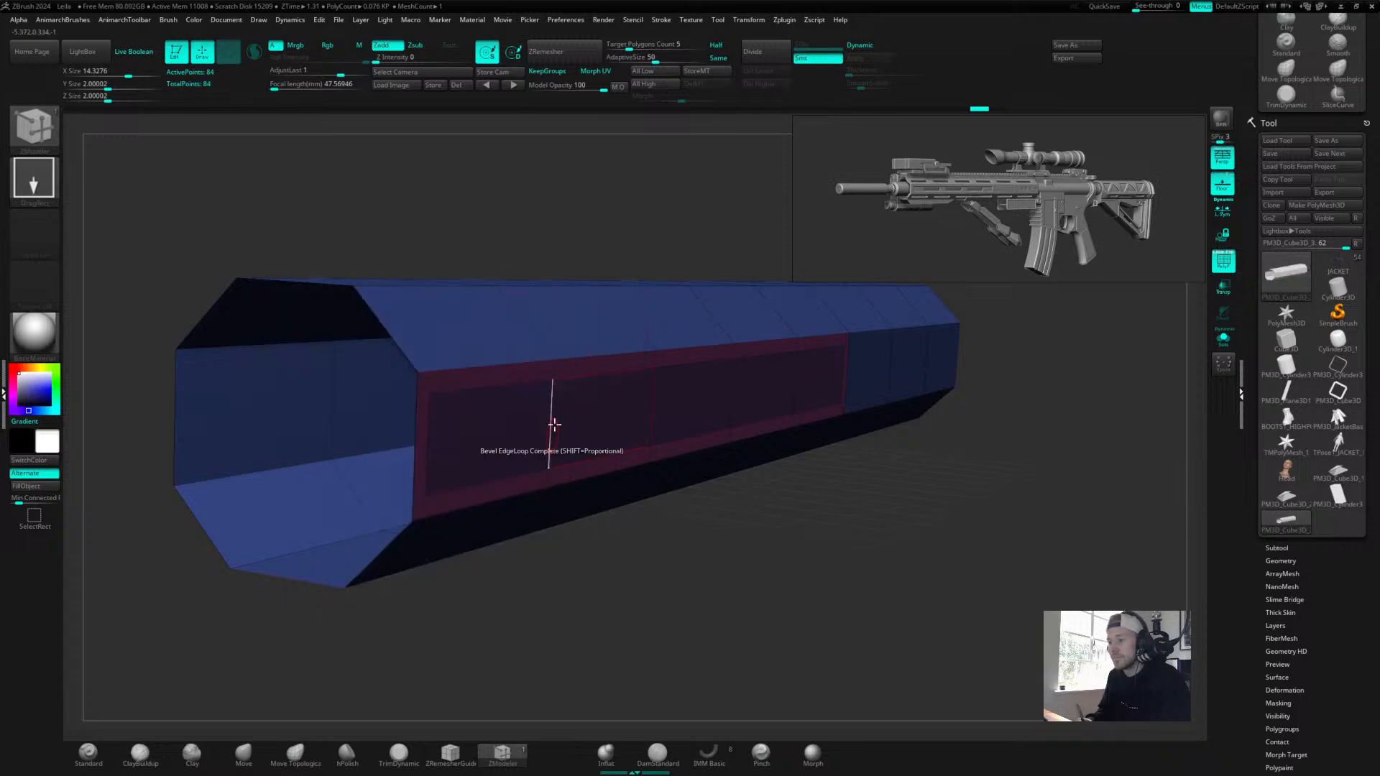
drag(616, 409, 601, 408)
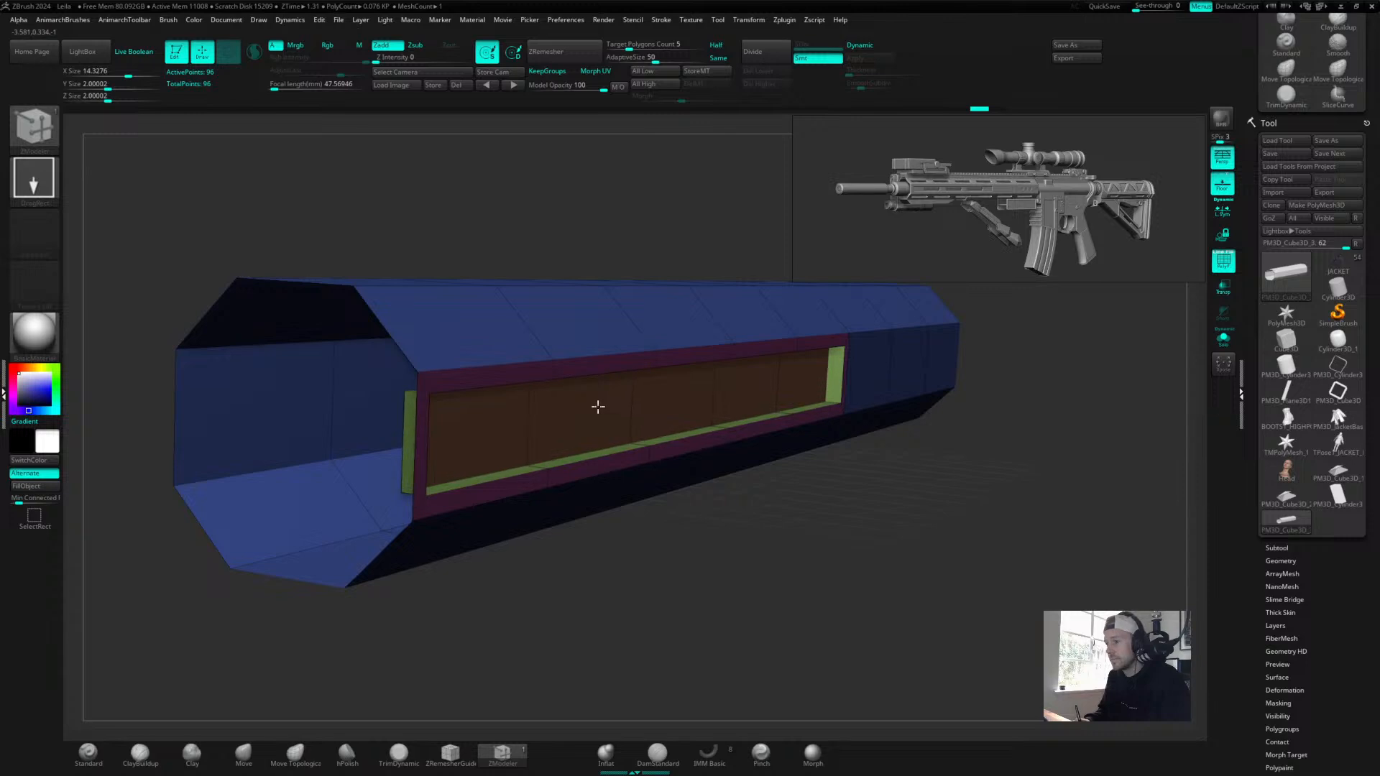
drag(603, 409, 605, 411)
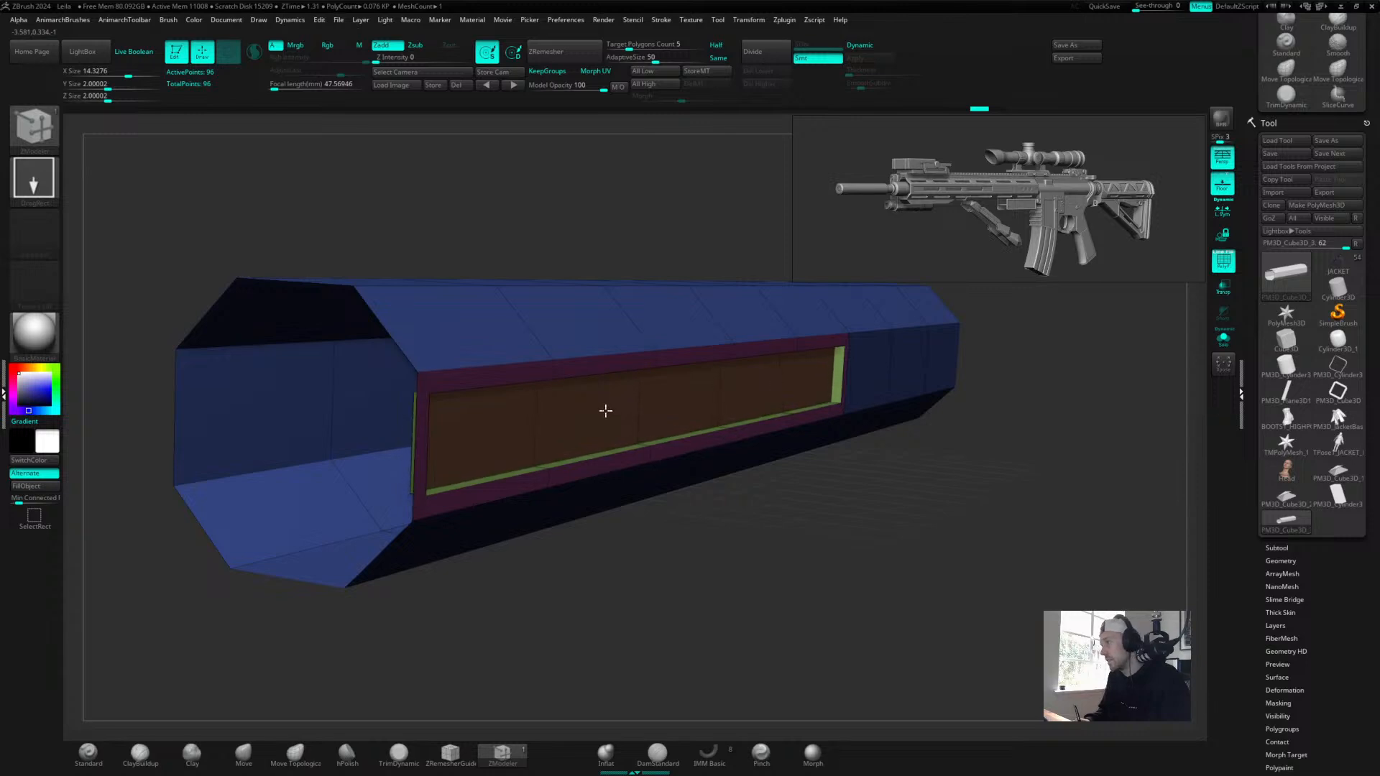
mouse_move(805, 524)
mouse_down()
mouse_move(838, 511)
mouse_move(745, 515)
mouse_move(843, 519)
mouse_move(810, 539)
mouse_move(869, 529)
mouse_move(748, 527)
mouse_move(804, 531)
mouse_move(810, 503)
mouse_up()
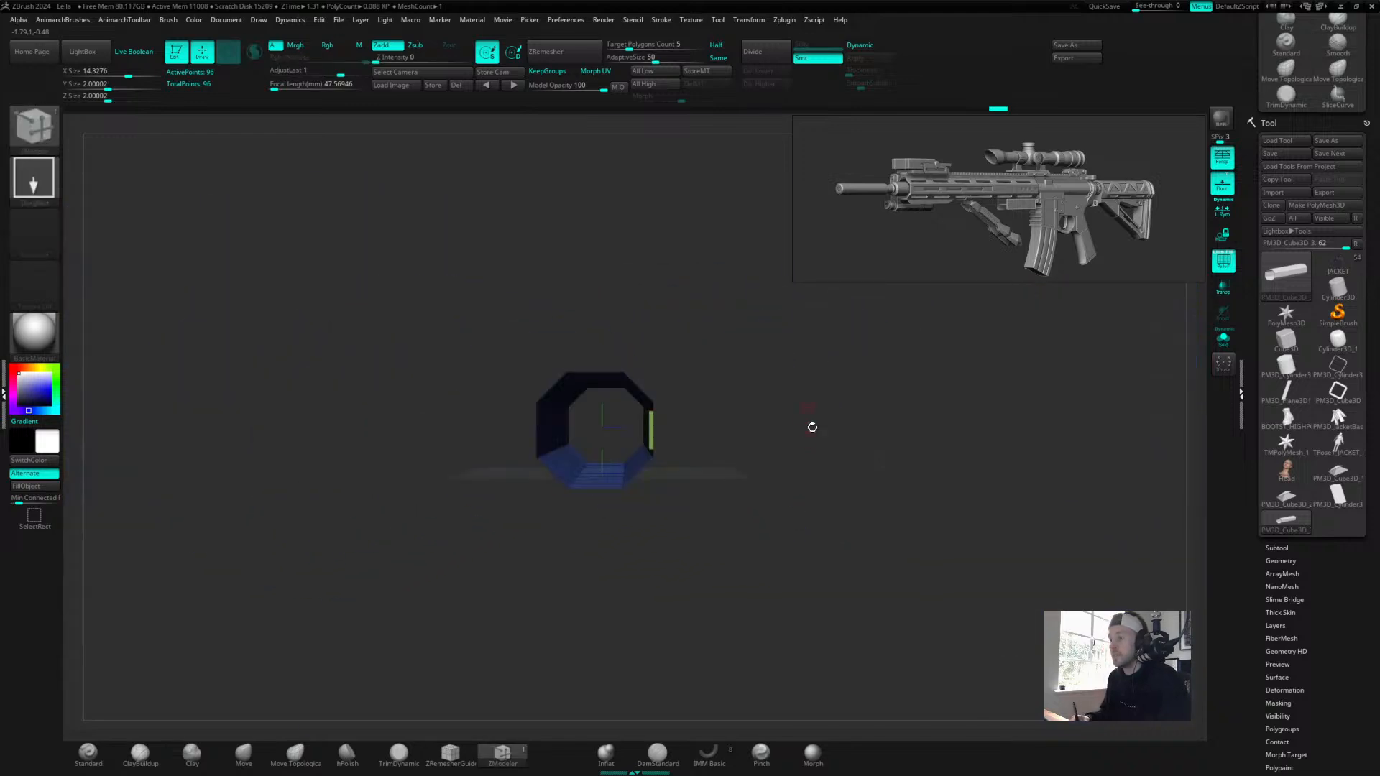
Add a lengthwise edge loop to the tube's underside and rotate the tube so its length runs along the Z axis.
key(space)
click(761, 358)
key(ctrl)
drag(585, 588, 780, 515)
alt+drag(902, 537, 672, 586)
key(w)
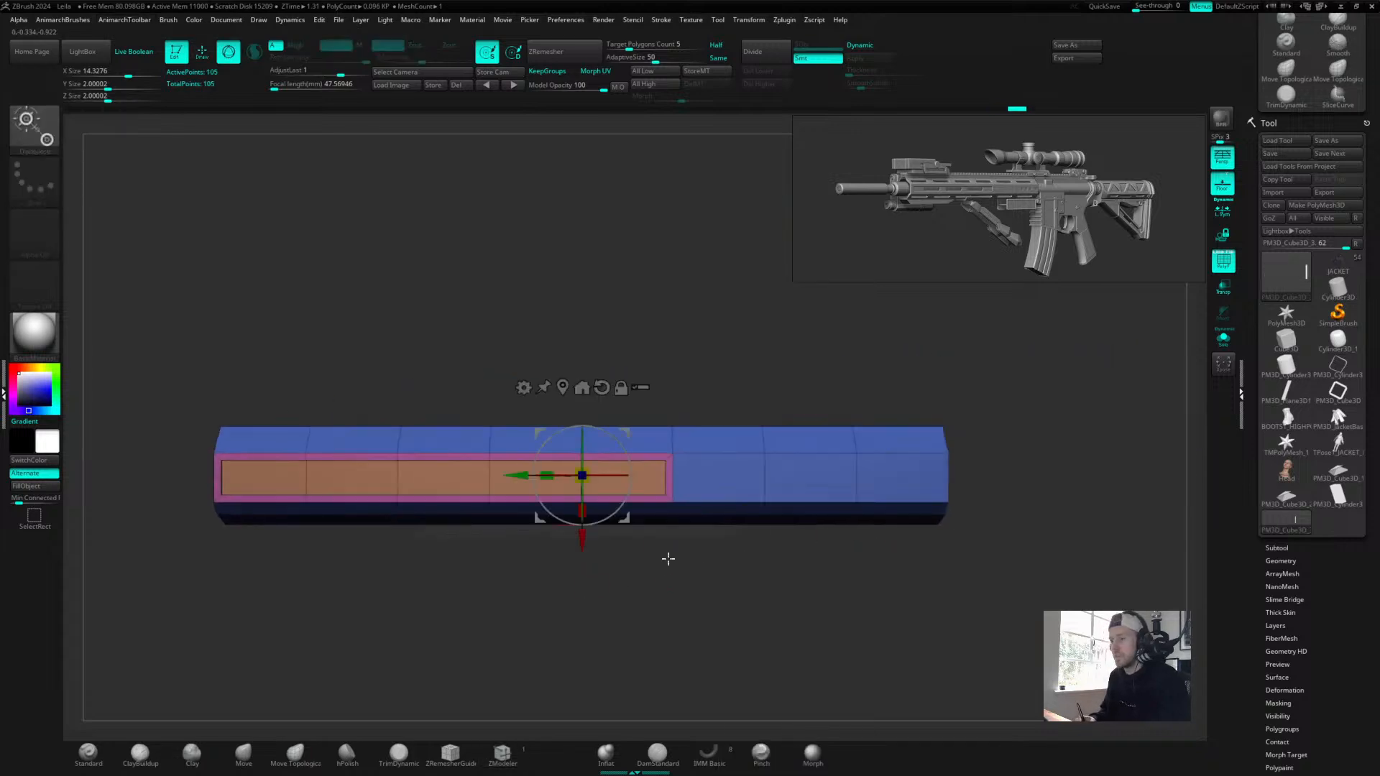
drag(612, 475, 686, 465)
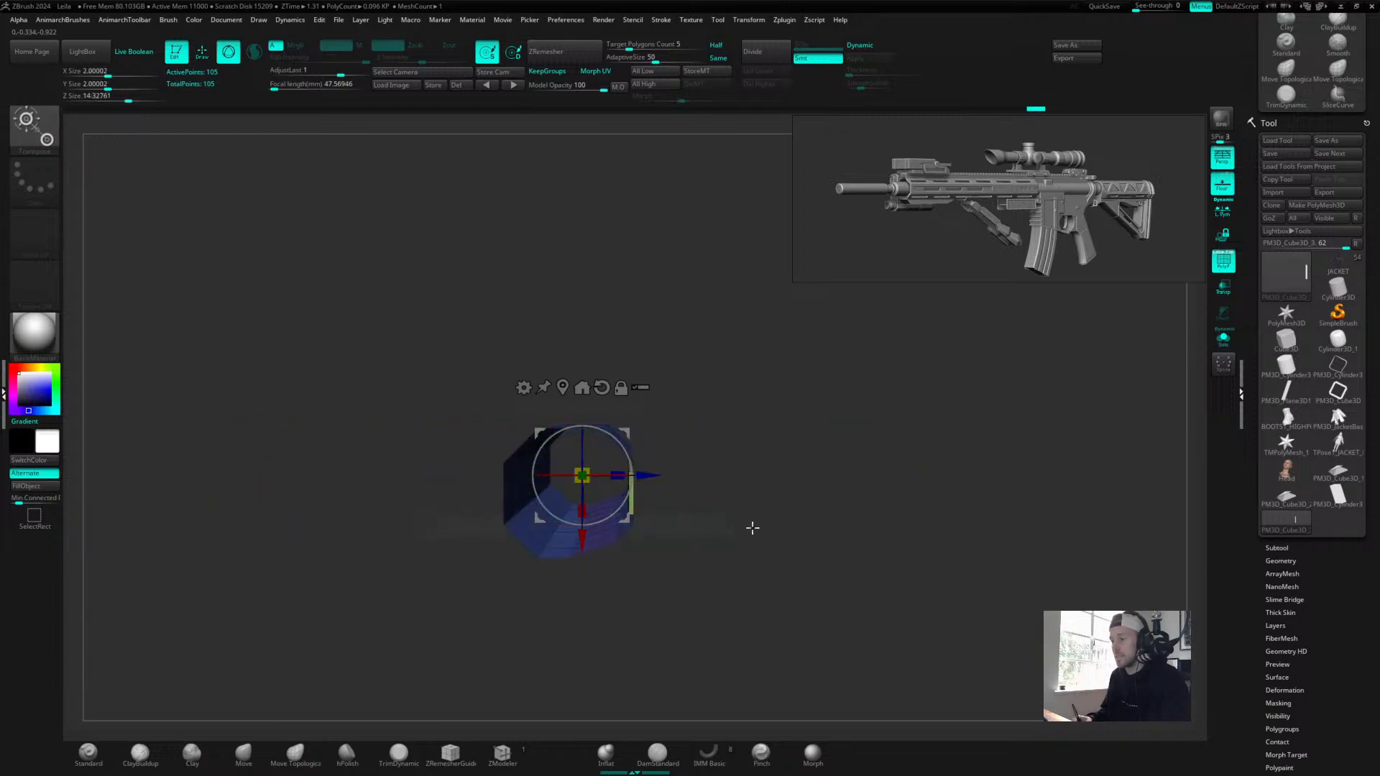
drag(648, 453, 746, 422)
key(t)
click(711, 447)
drag(761, 543, 782, 543)
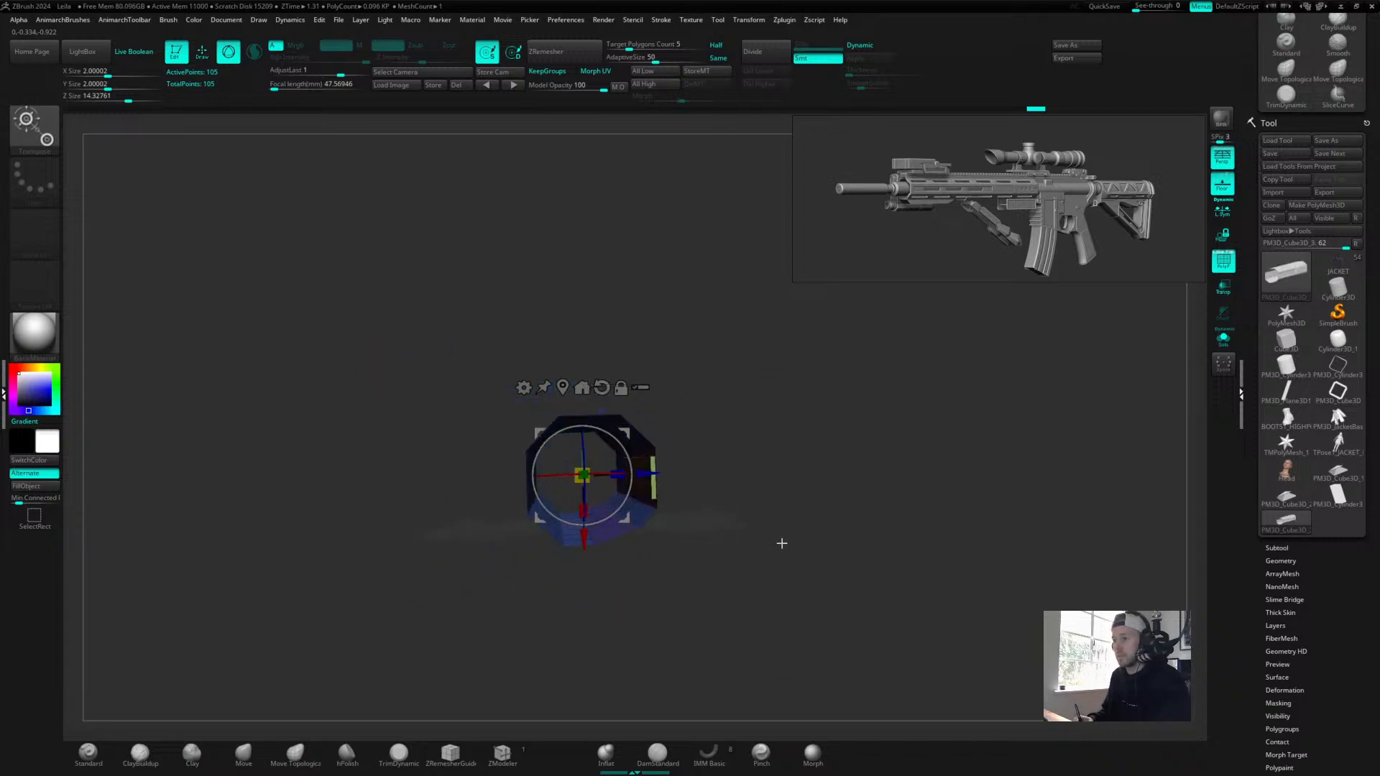
Assign hotkey 2 to the custom AnimarchToolbar menu and bring up the modeling toolbox with it.
ctrl+alt+click(132, 23)
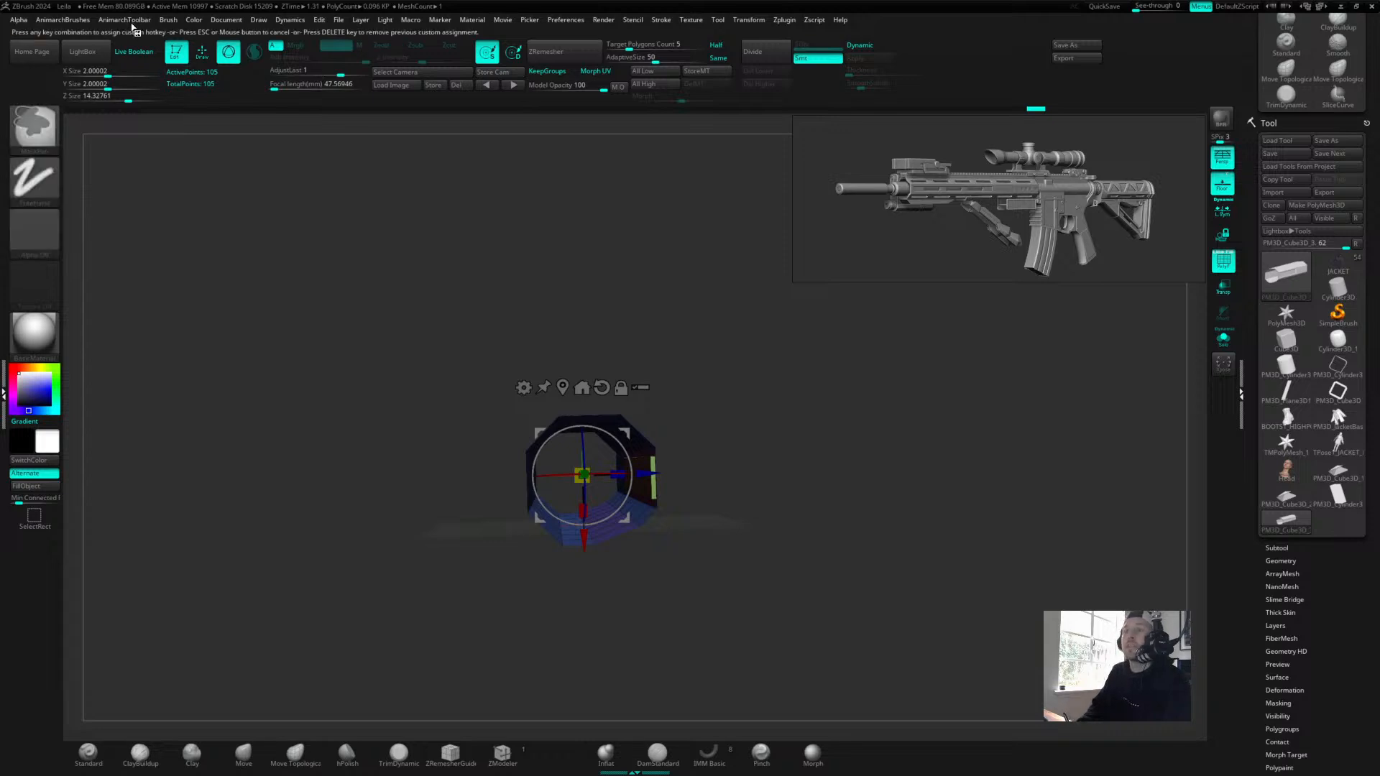
key(2)
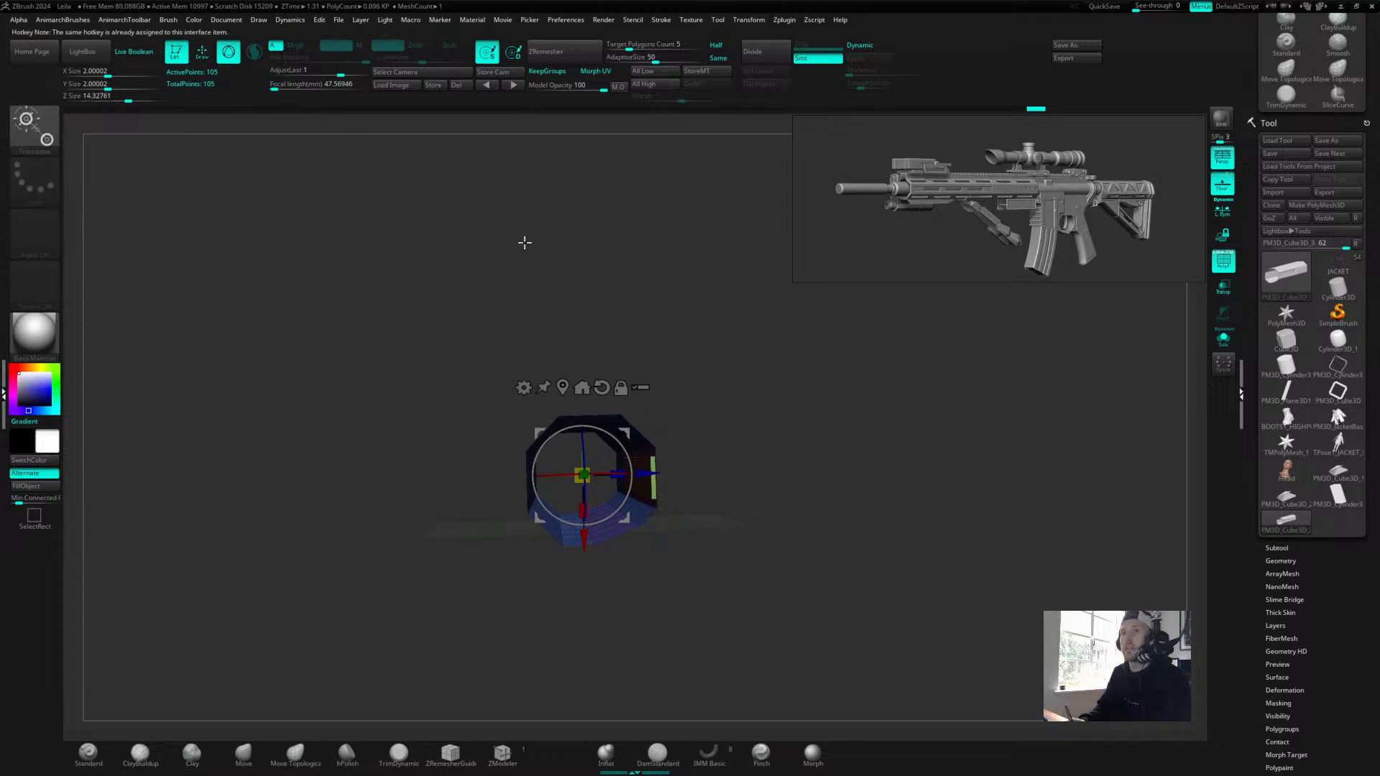
drag(463, 209, 478, 235)
key(2)
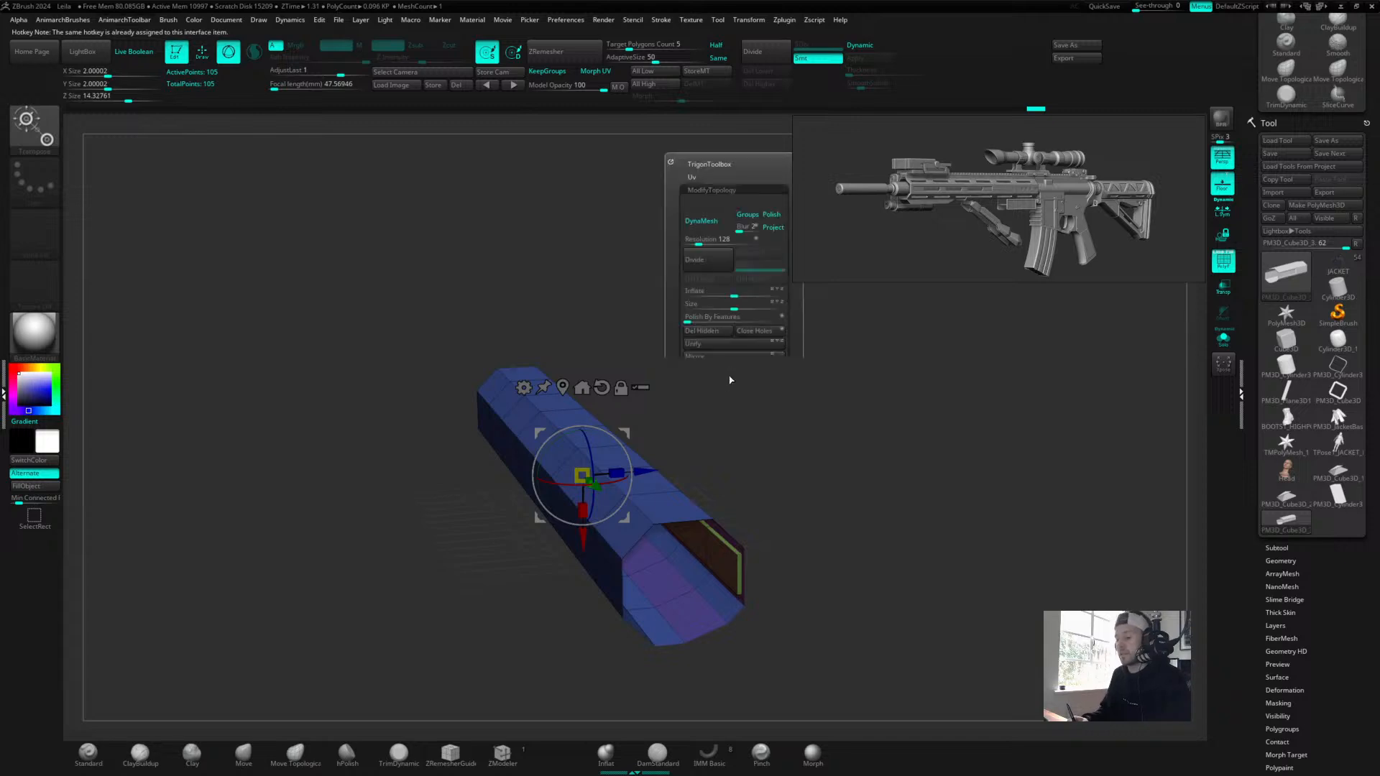
drag(901, 472, 892, 447)
key(2)
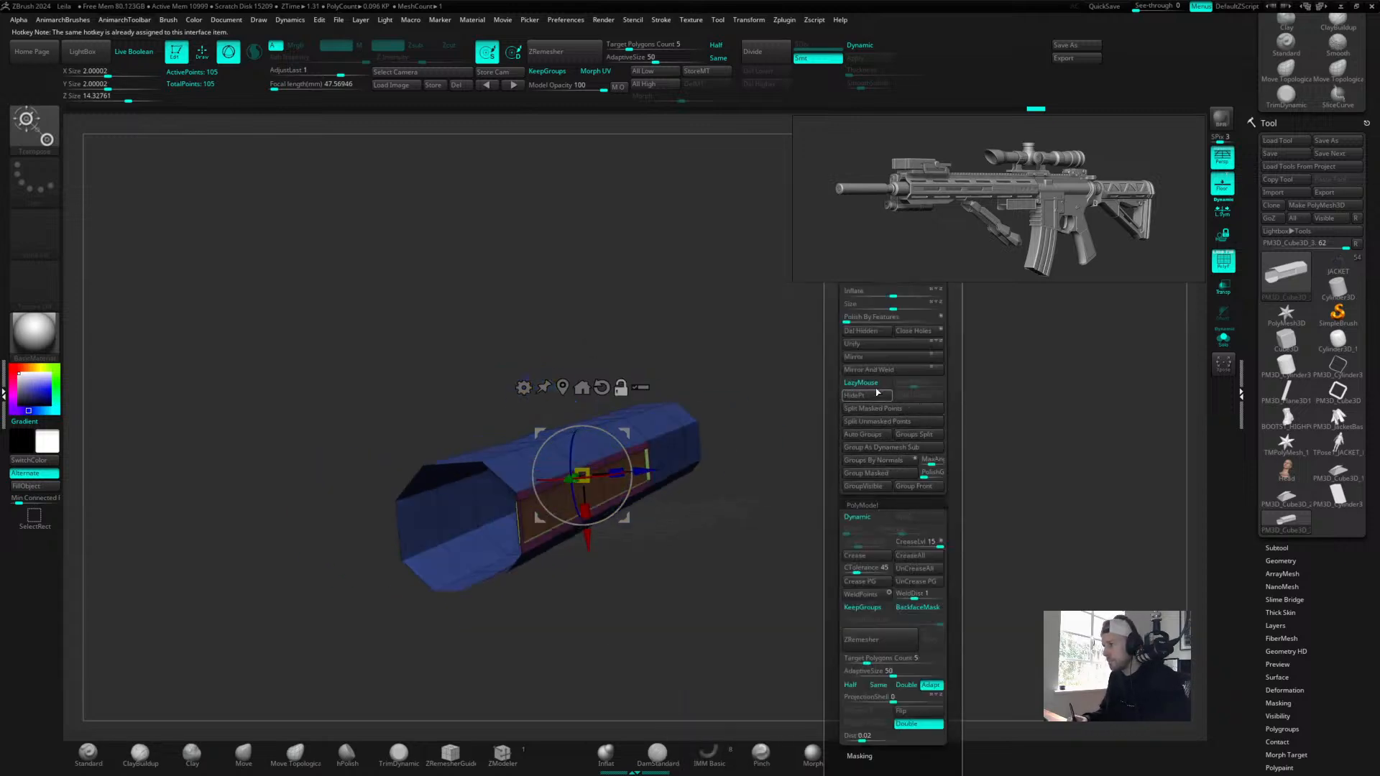
Mirror and weld the tube so the recessed side panel is repeated on the opposite side.
drag(709, 524, 768, 485)
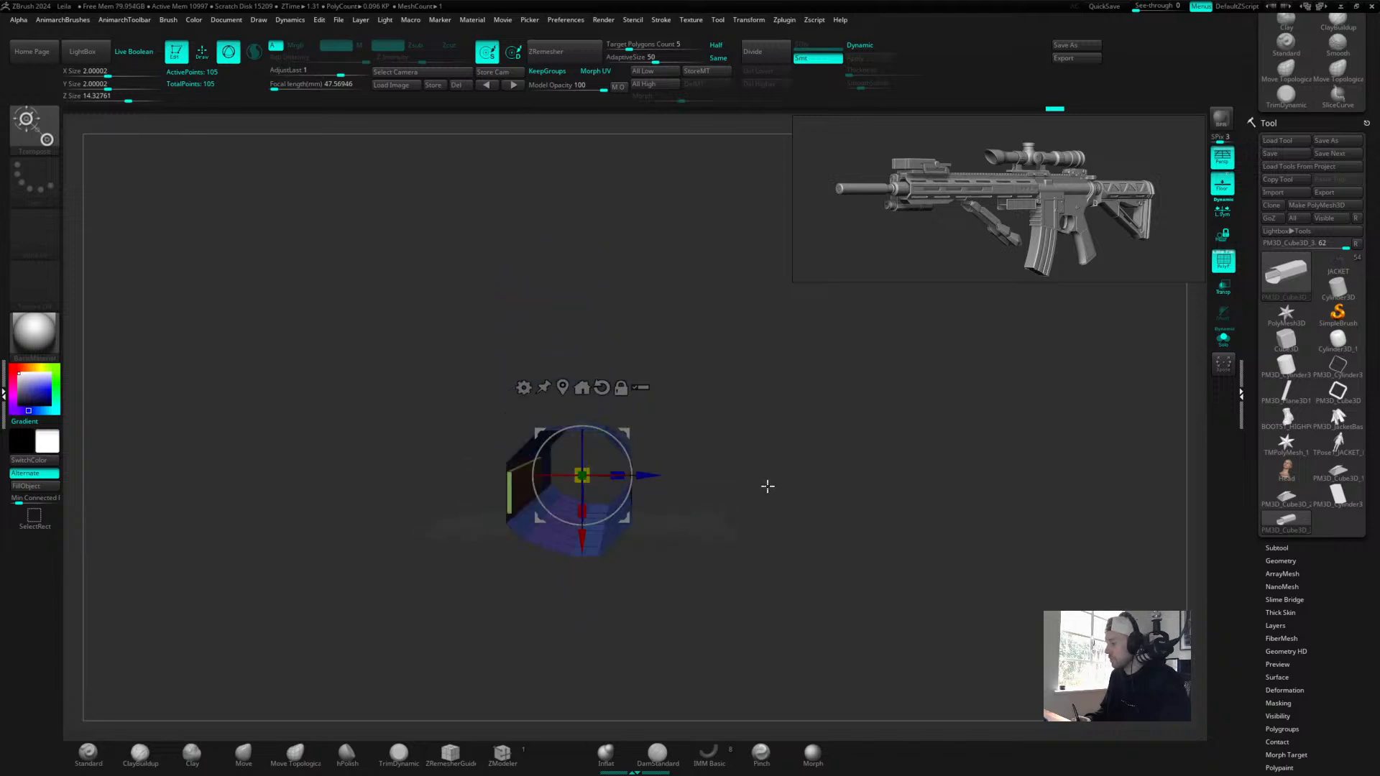
key(alt+q)
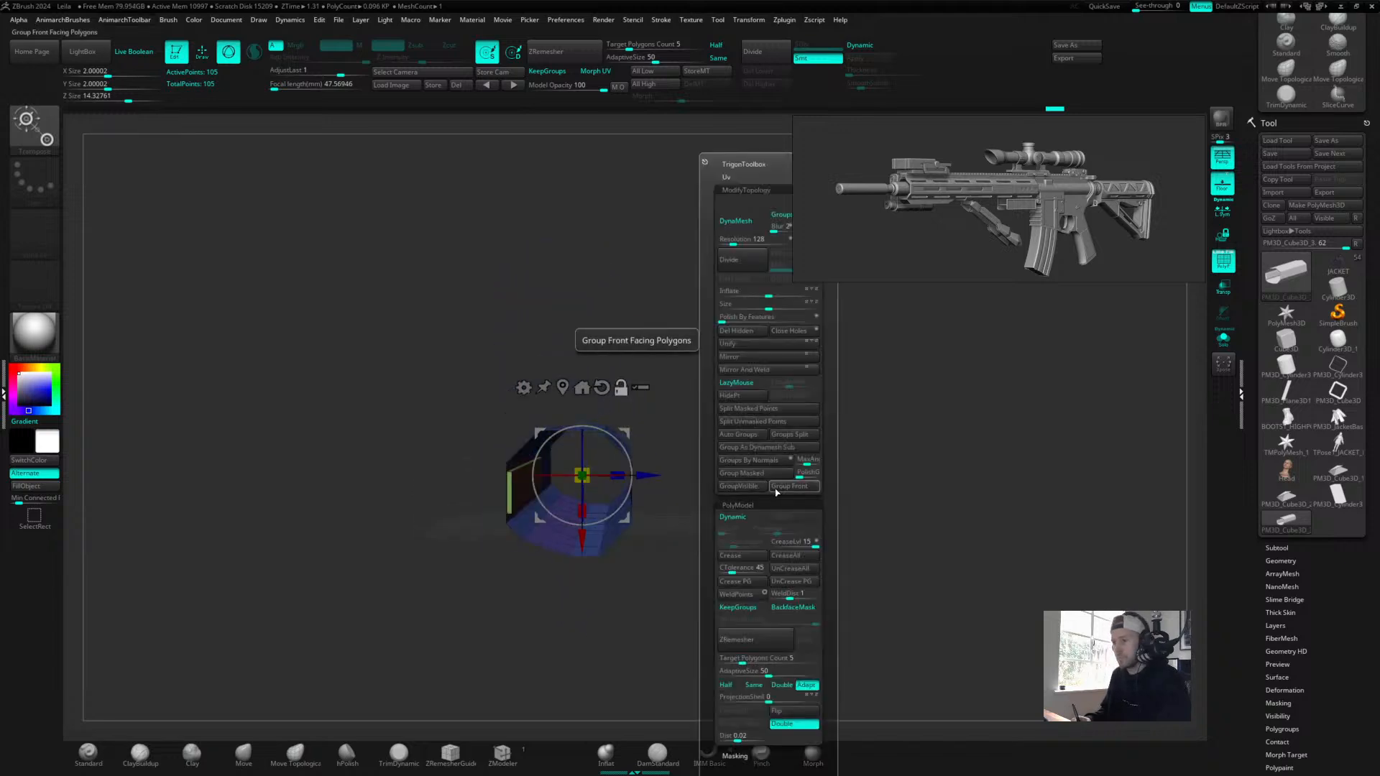
click(755, 370)
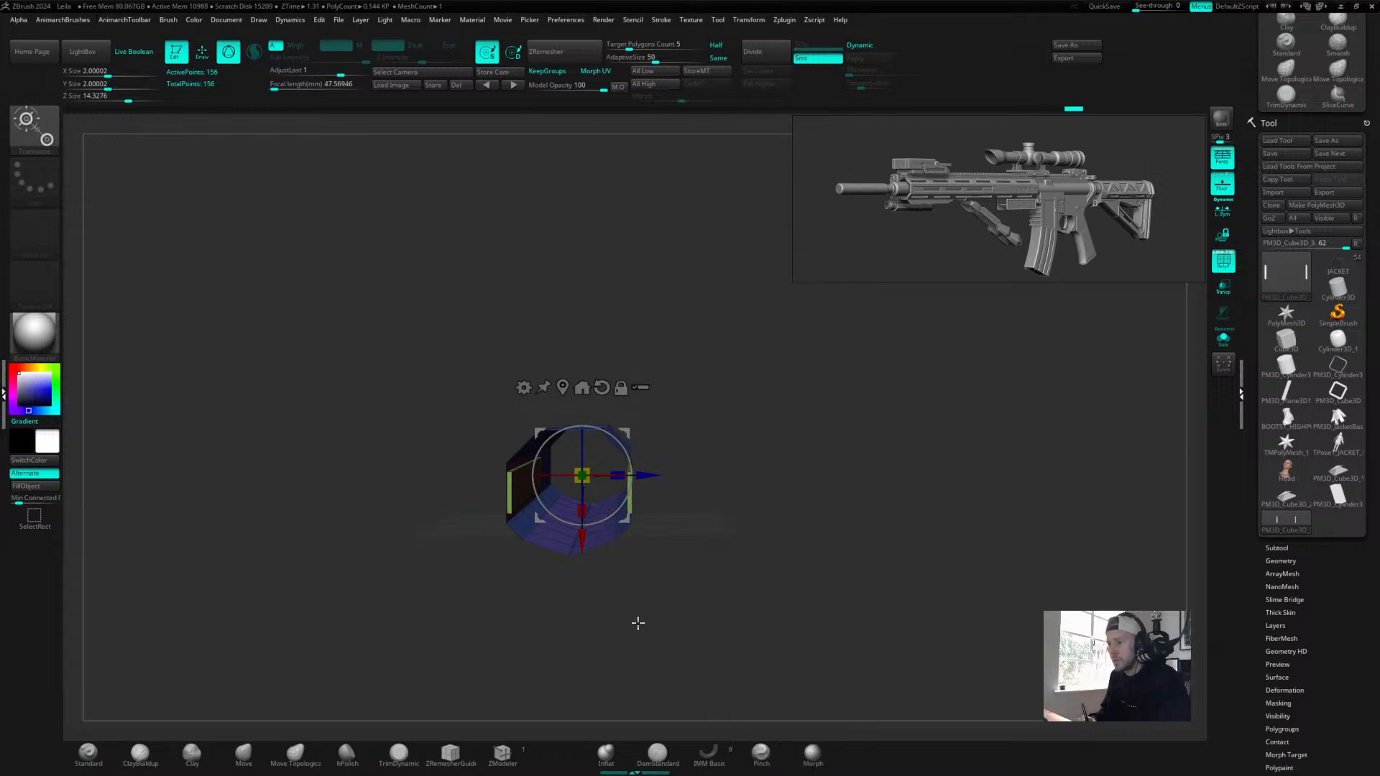
drag(634, 622, 818, 536)
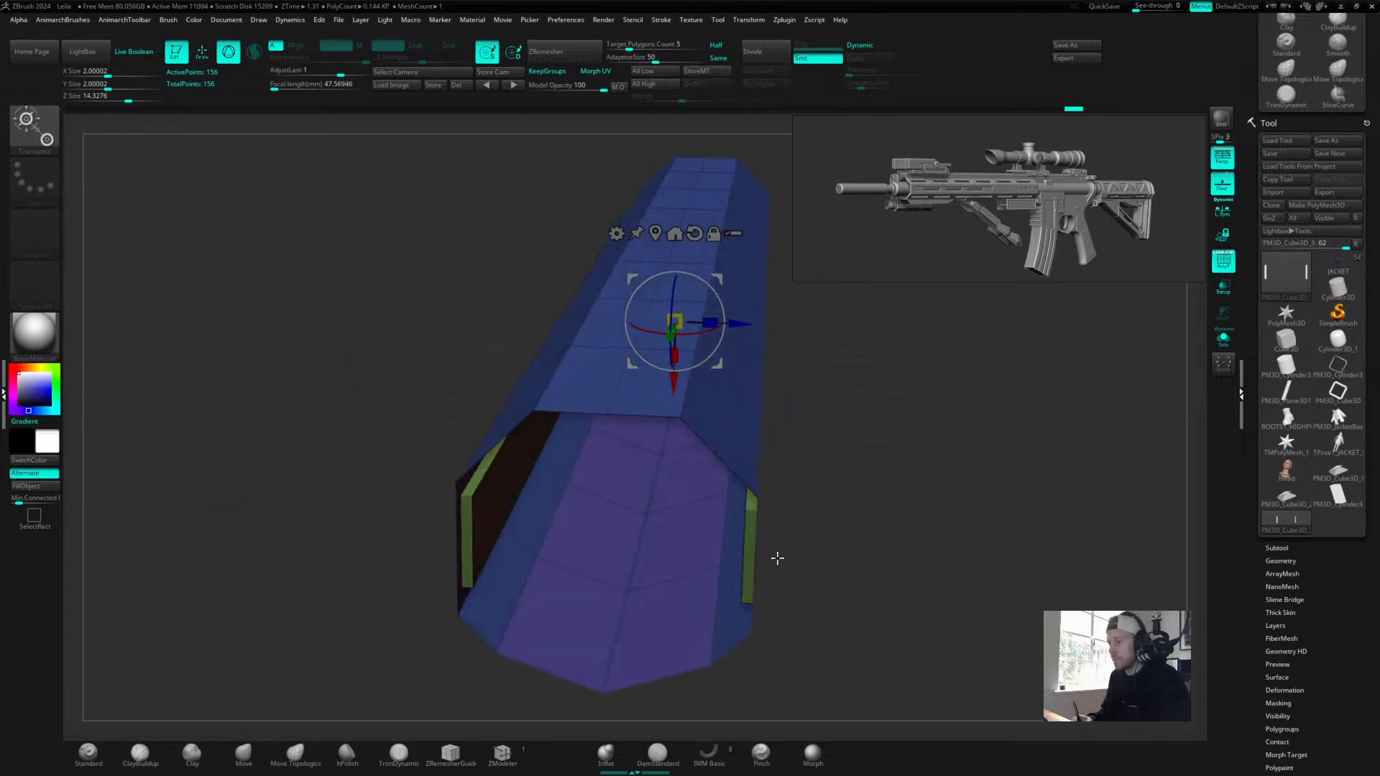
Delete the redundant lengthwise centre edge loops on the tube's underside with ZModeler's Insert edge action set to Single EdgeLoop.
alt+drag(838, 601, 916, 467)
click(503, 752)
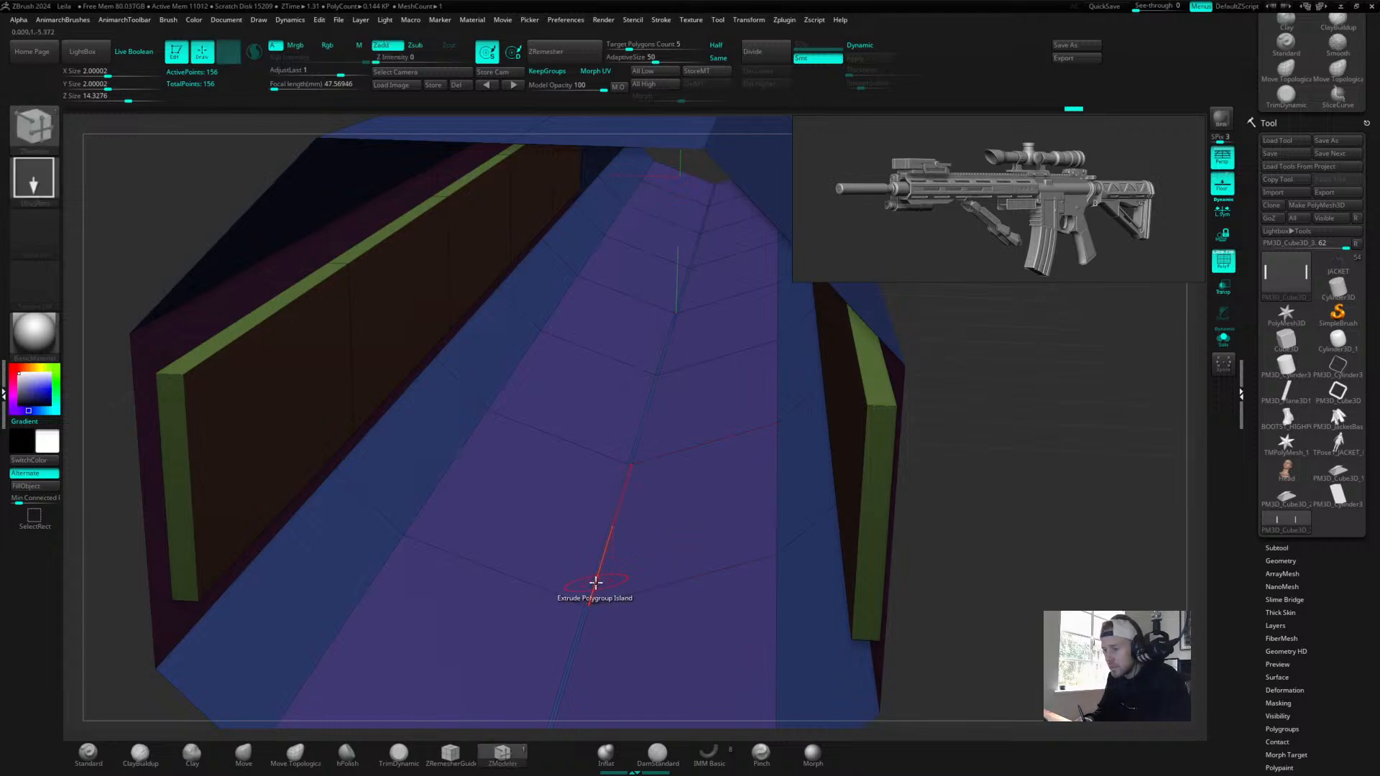
key(space)
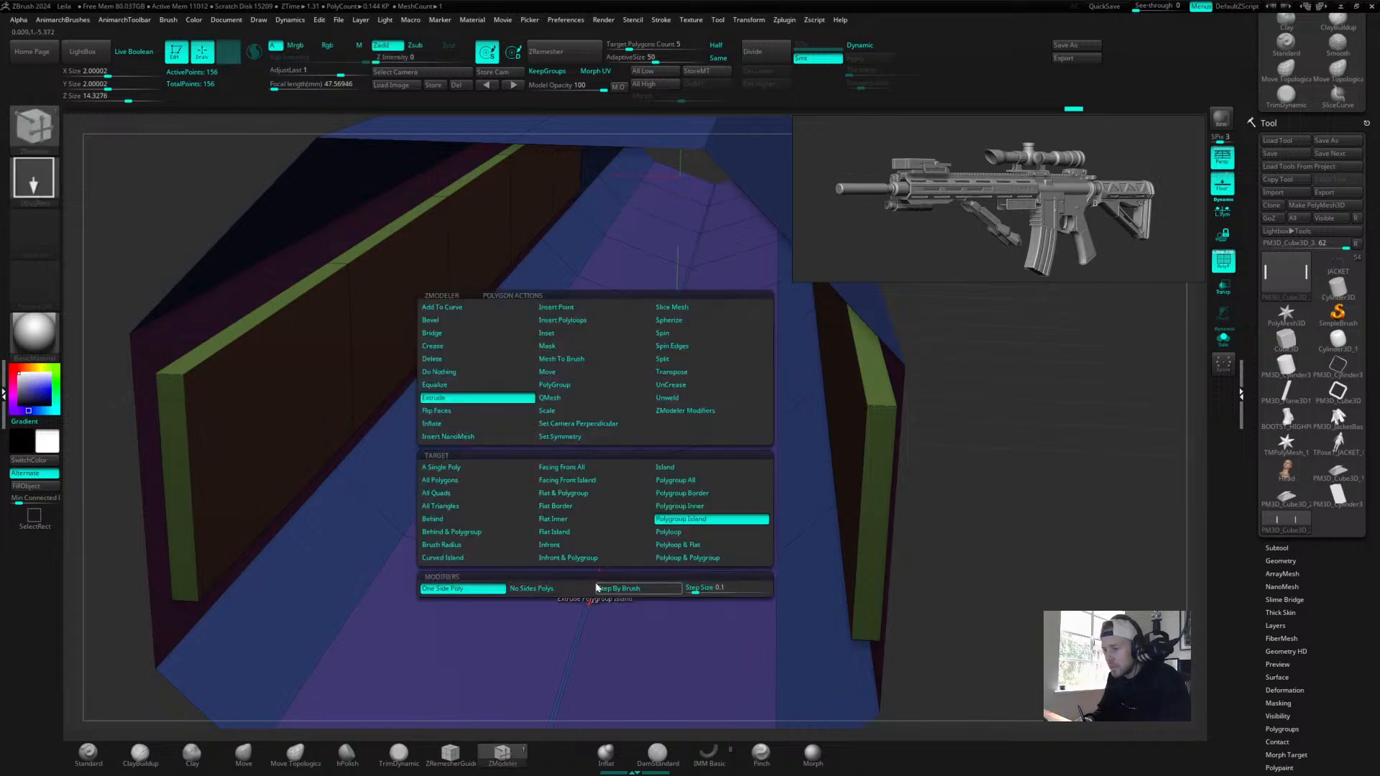
click(549, 326)
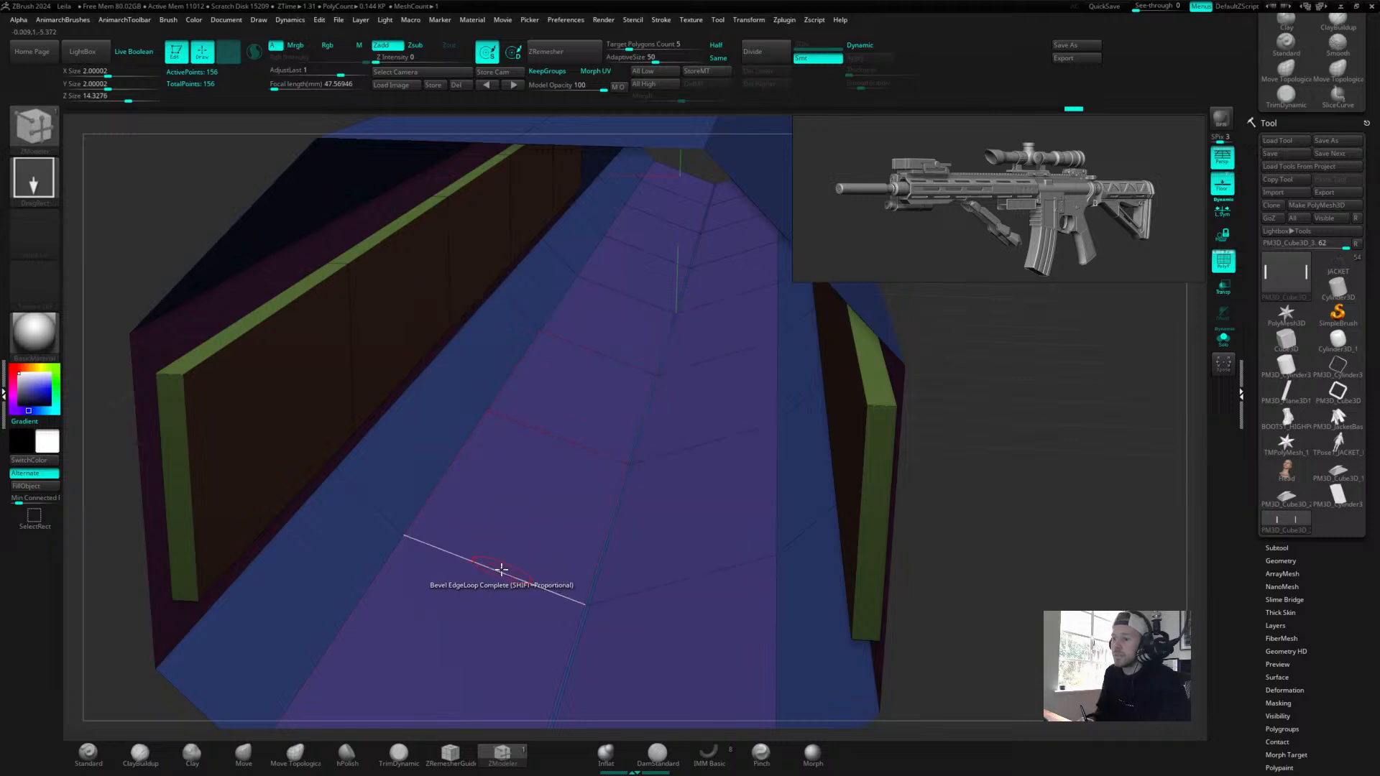
key(space)
click(463, 410)
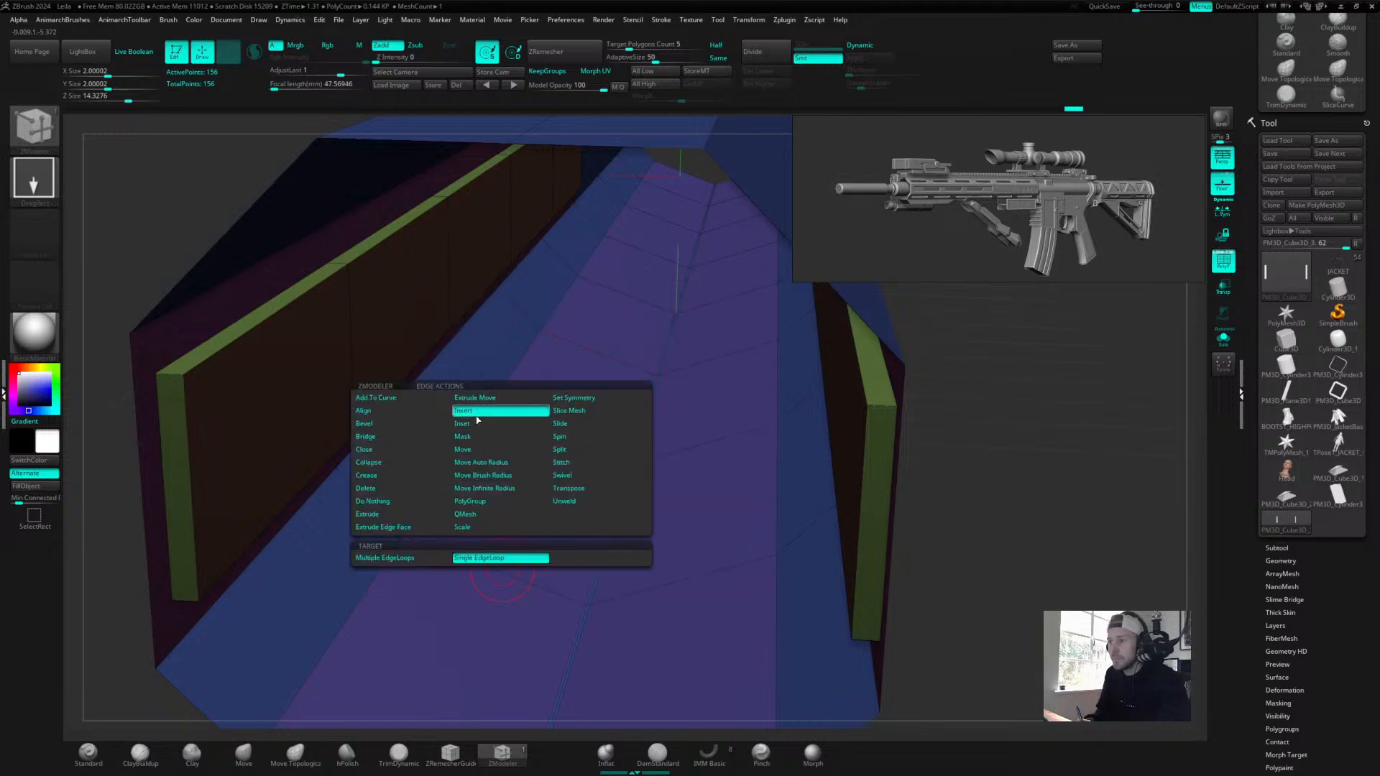
click(602, 574)
alt+click(601, 576)
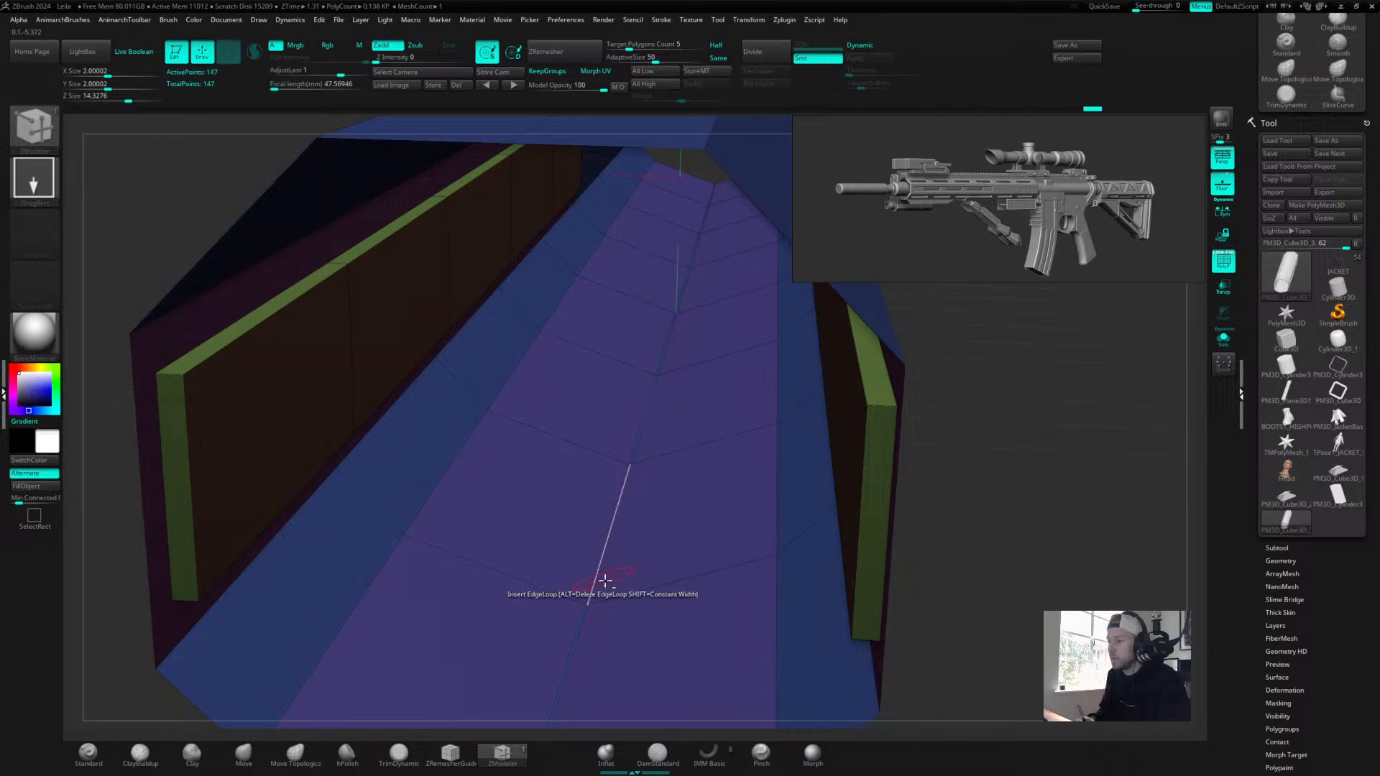
alt+click(593, 575)
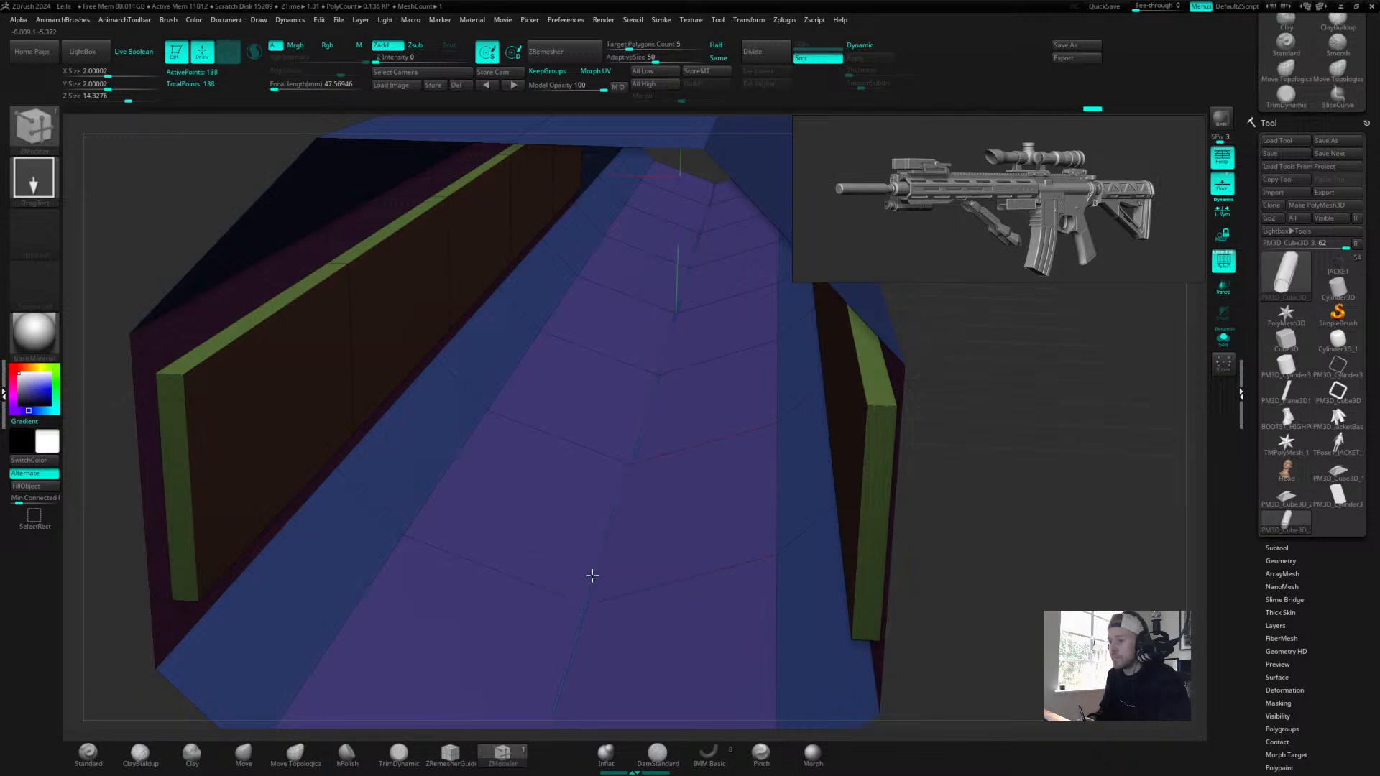
Slide the crosswise edge loops along the side panel with the EdgeLoop Complete target to leave three long middle sections and shorter end sections.
mouse_move(1006, 542)
alt+mouse_down()
mouse_move(1010, 516)
mouse_move(890, 493)
mouse_move(890, 480)
mouse_move(909, 488)
mouse_move(883, 487)
mouse_move(896, 637)
mouse_move(865, 622)
mouse_move(865, 585)
alt+mouse_up()
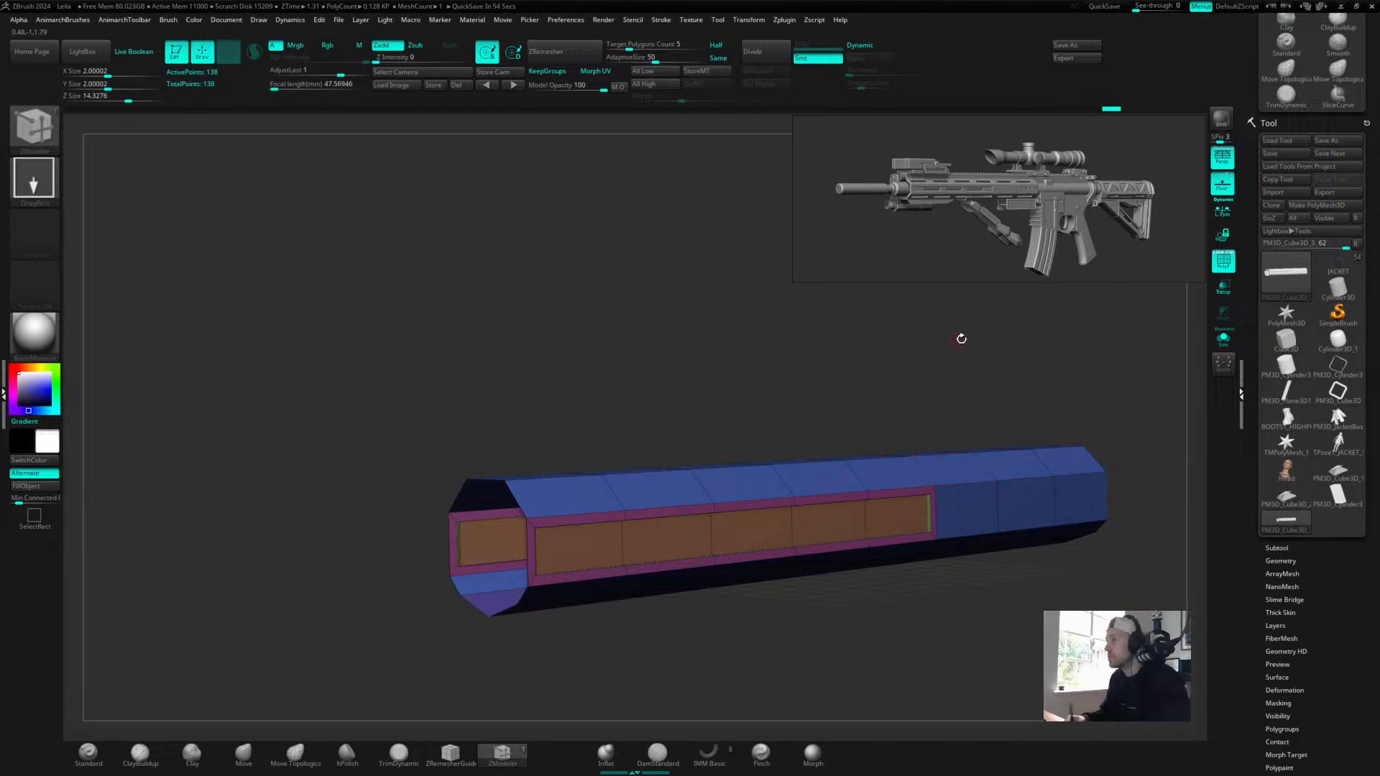
alt+drag(943, 401, 791, 407)
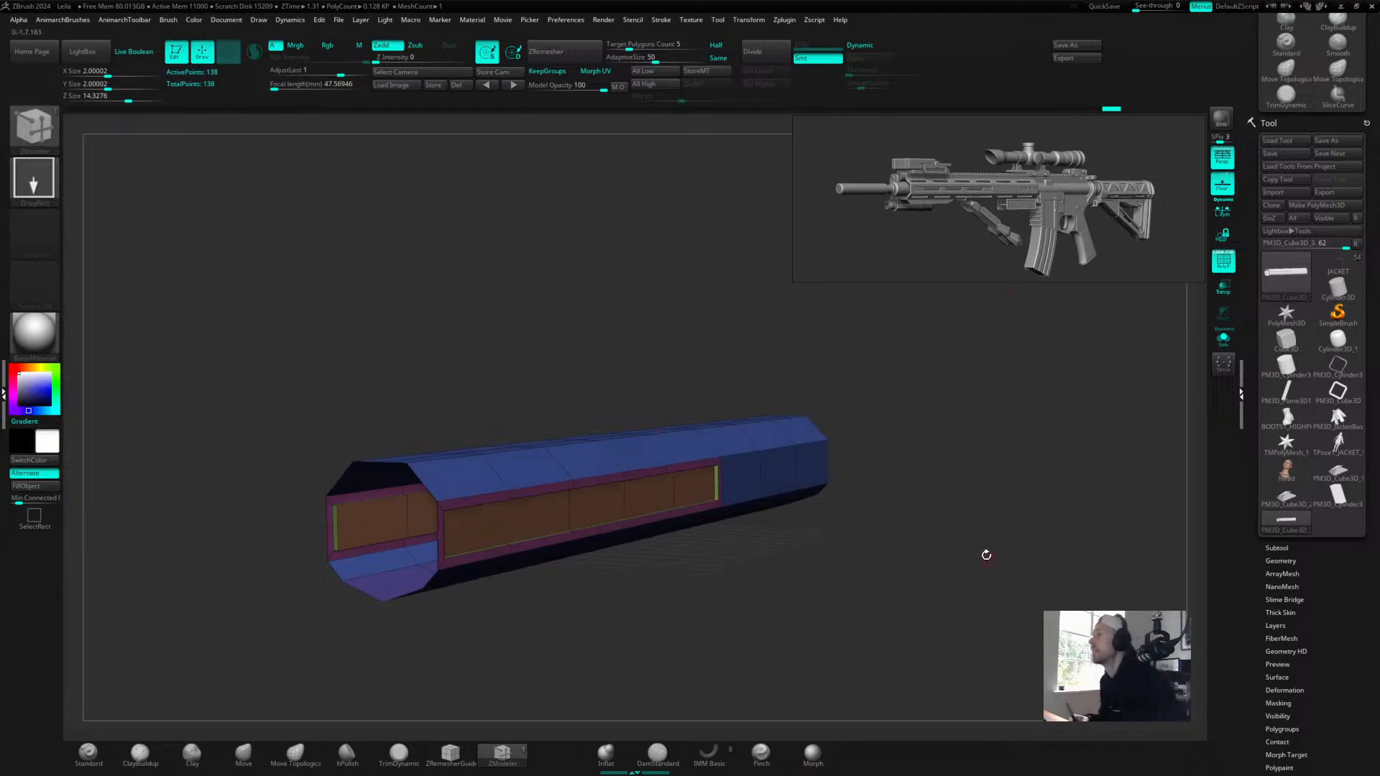
drag(957, 526, 732, 630)
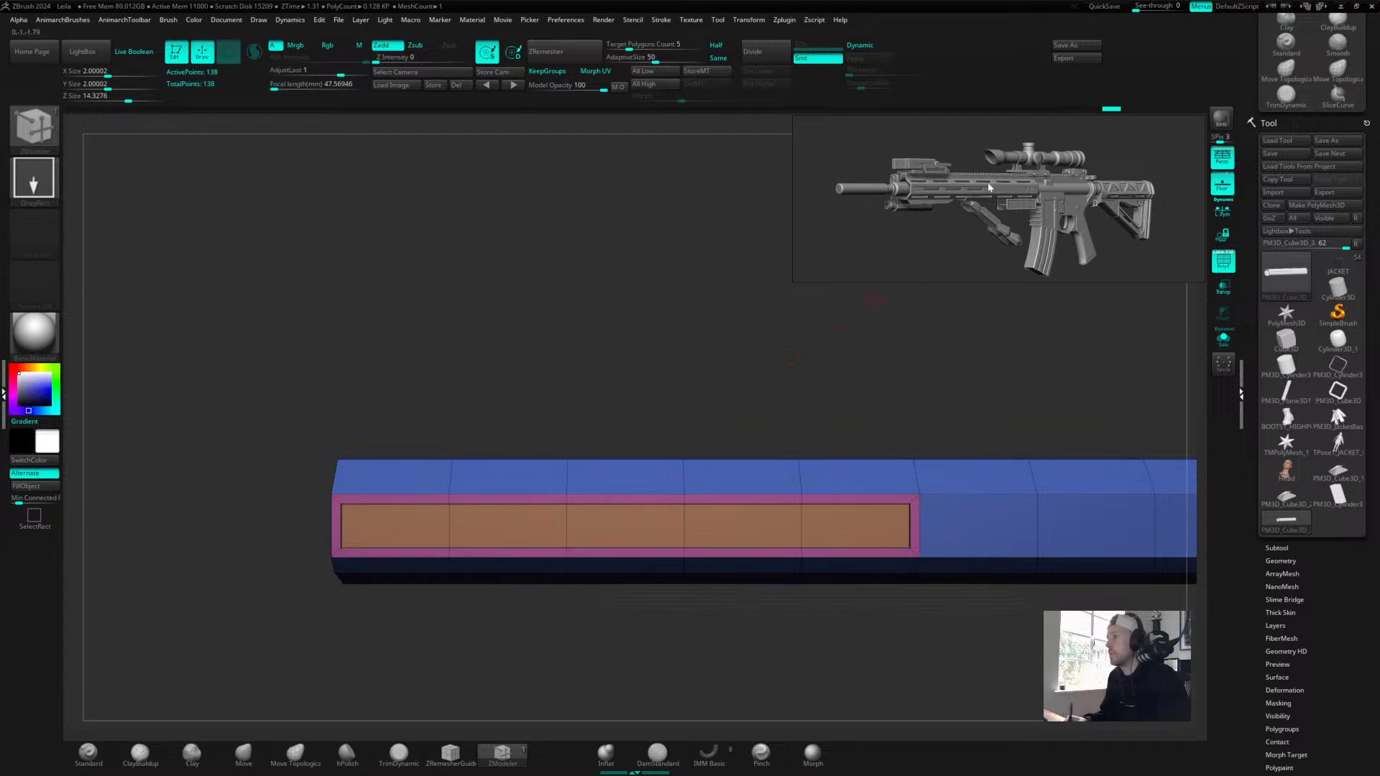
key(space)
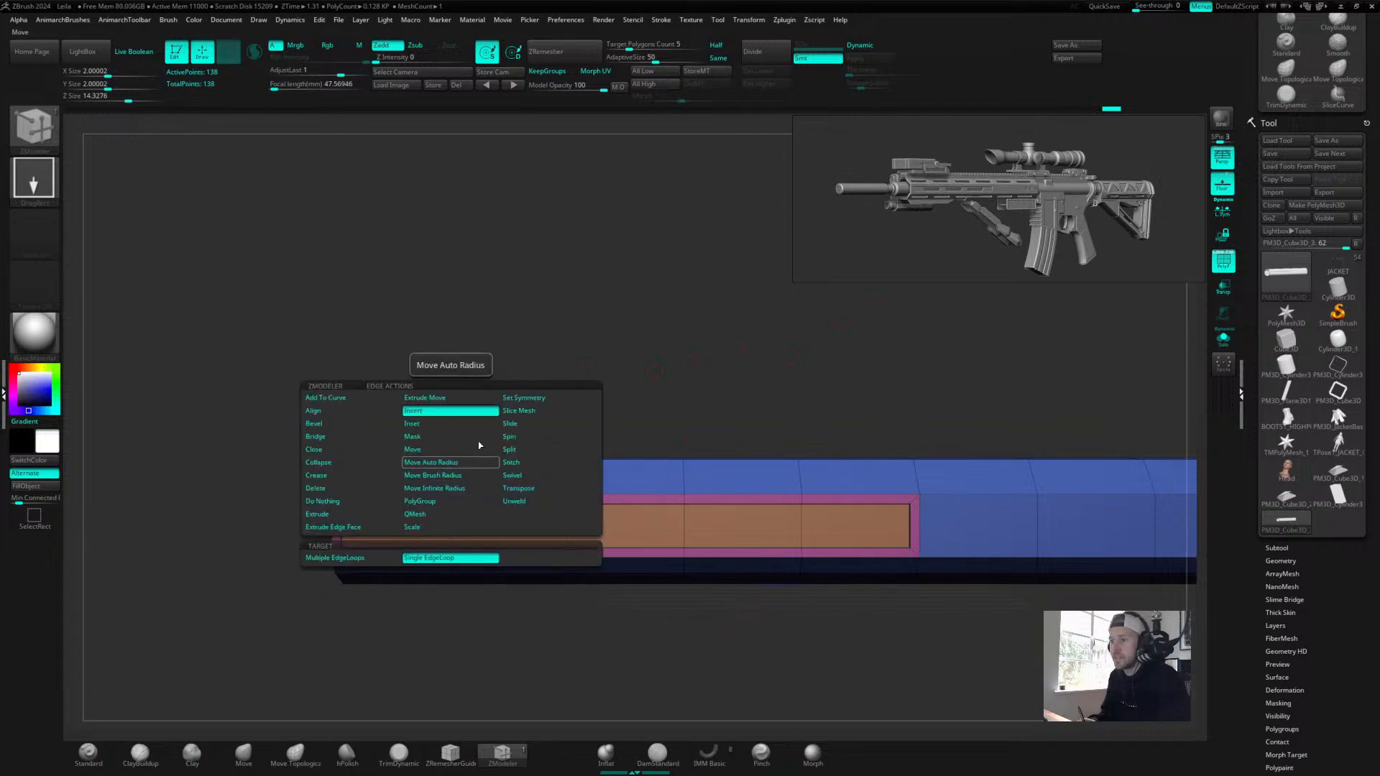
click(509, 423)
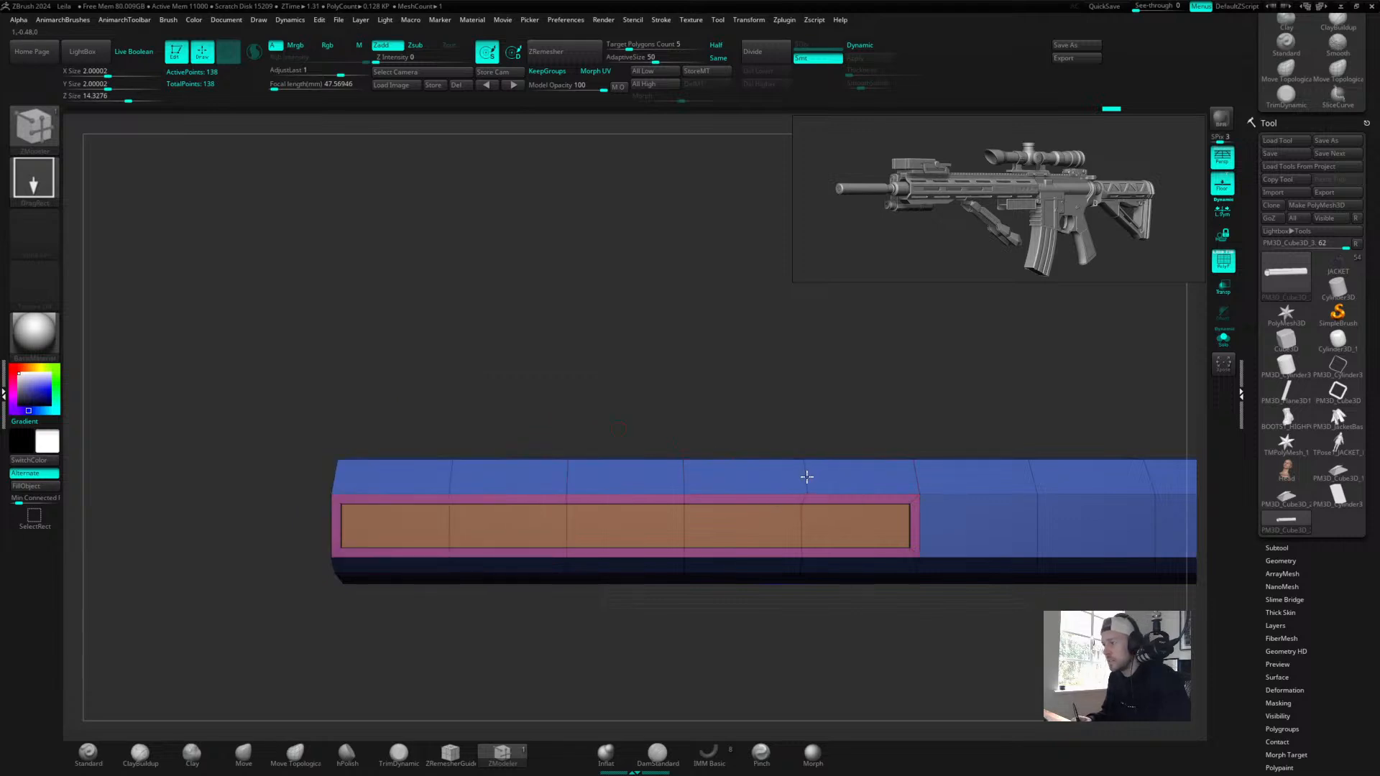
key(space)
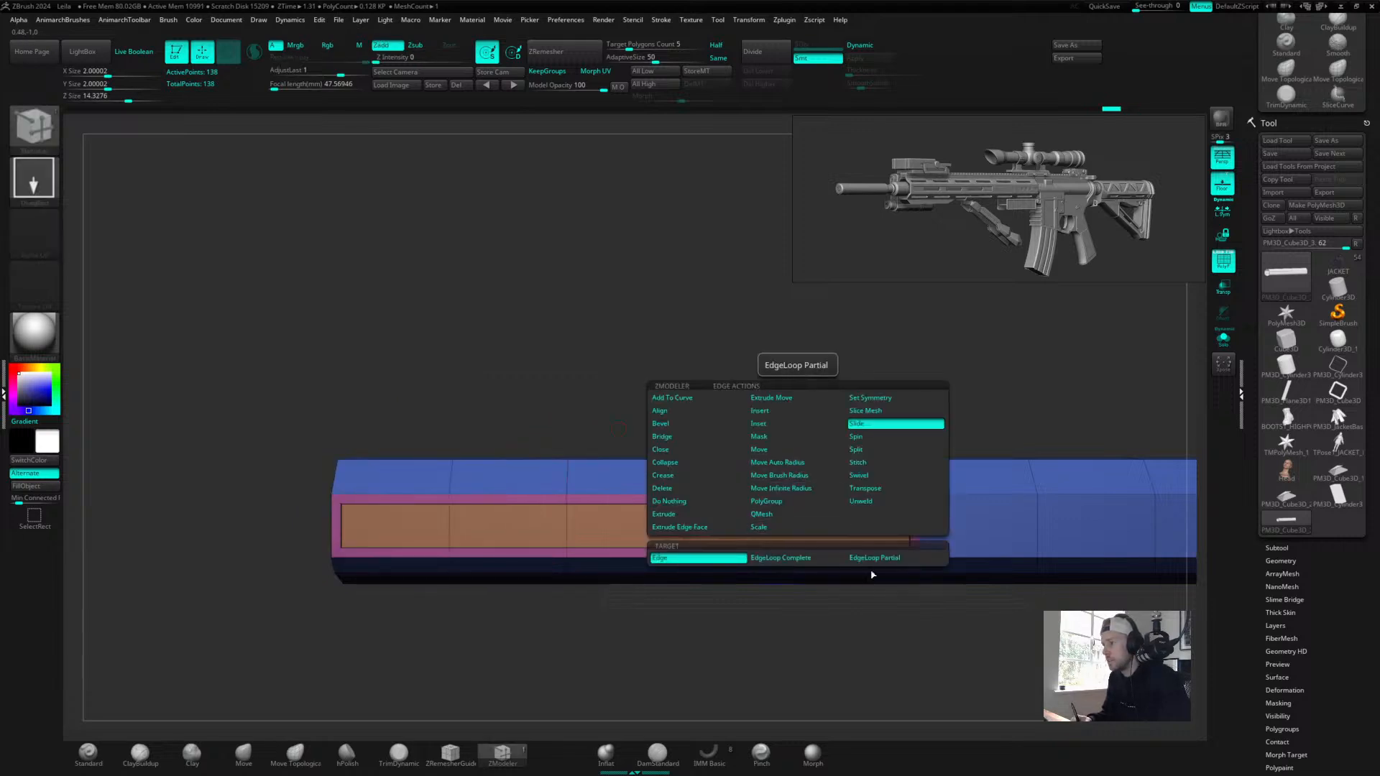
click(794, 561)
drag(798, 478, 812, 477)
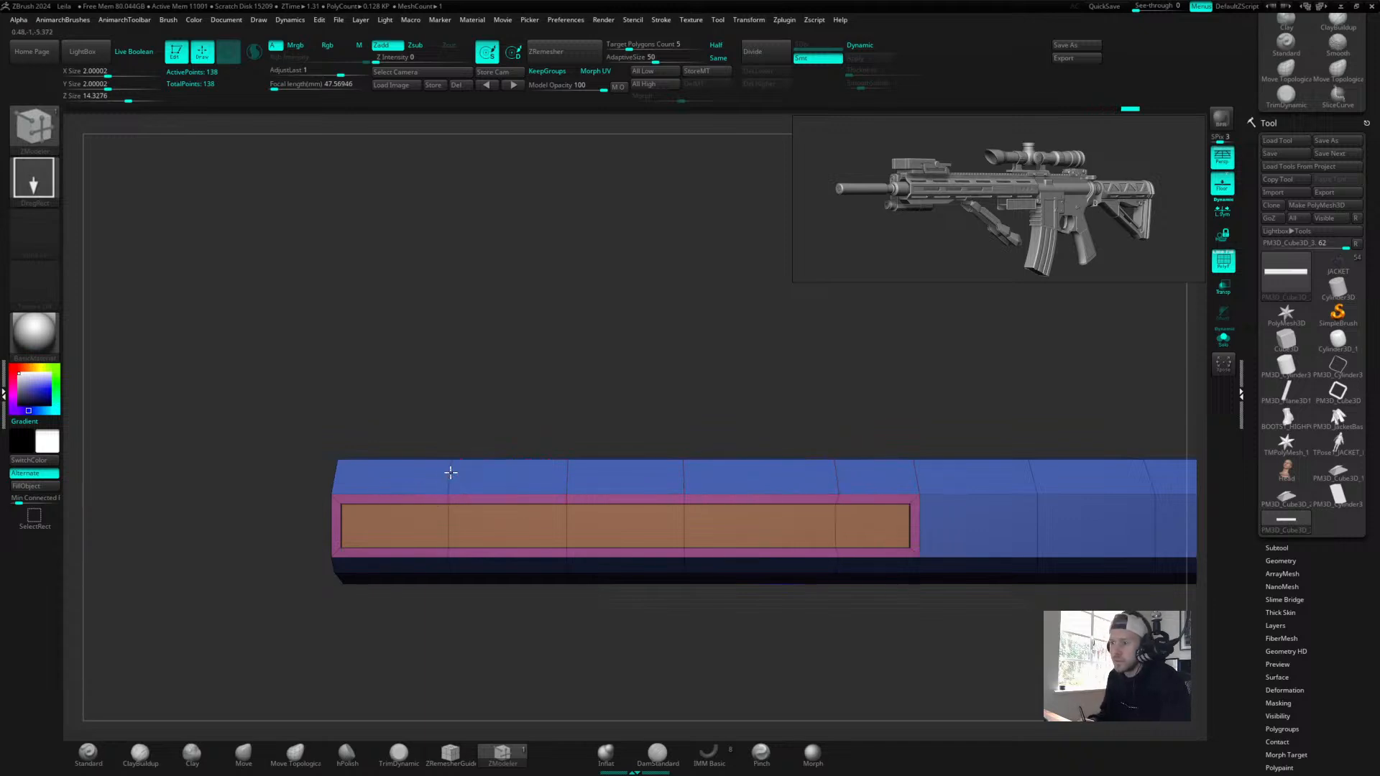
drag(509, 415, 578, 384)
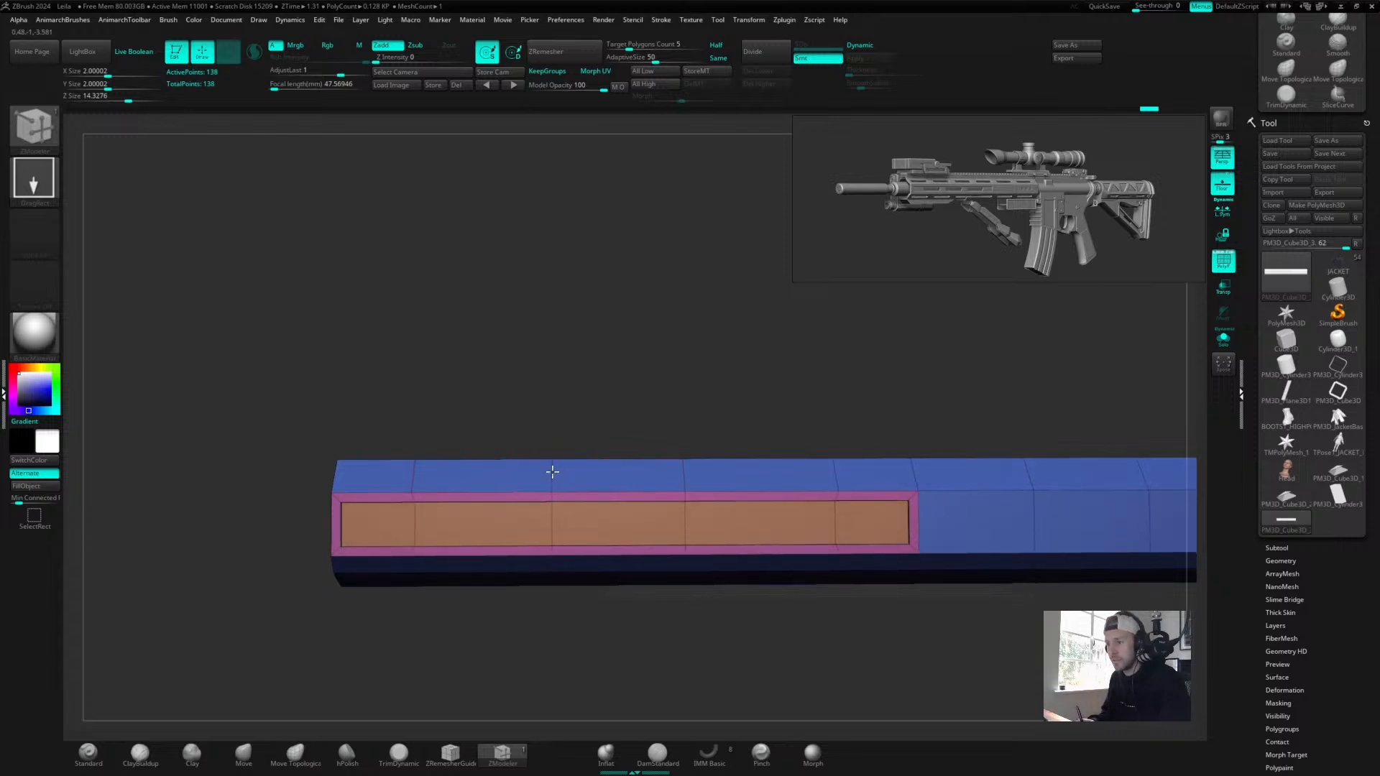
mouse_move(727, 409)
mouse_down()
mouse_move(714, 407)
mouse_move(730, 425)
mouse_move(726, 413)
mouse_up()
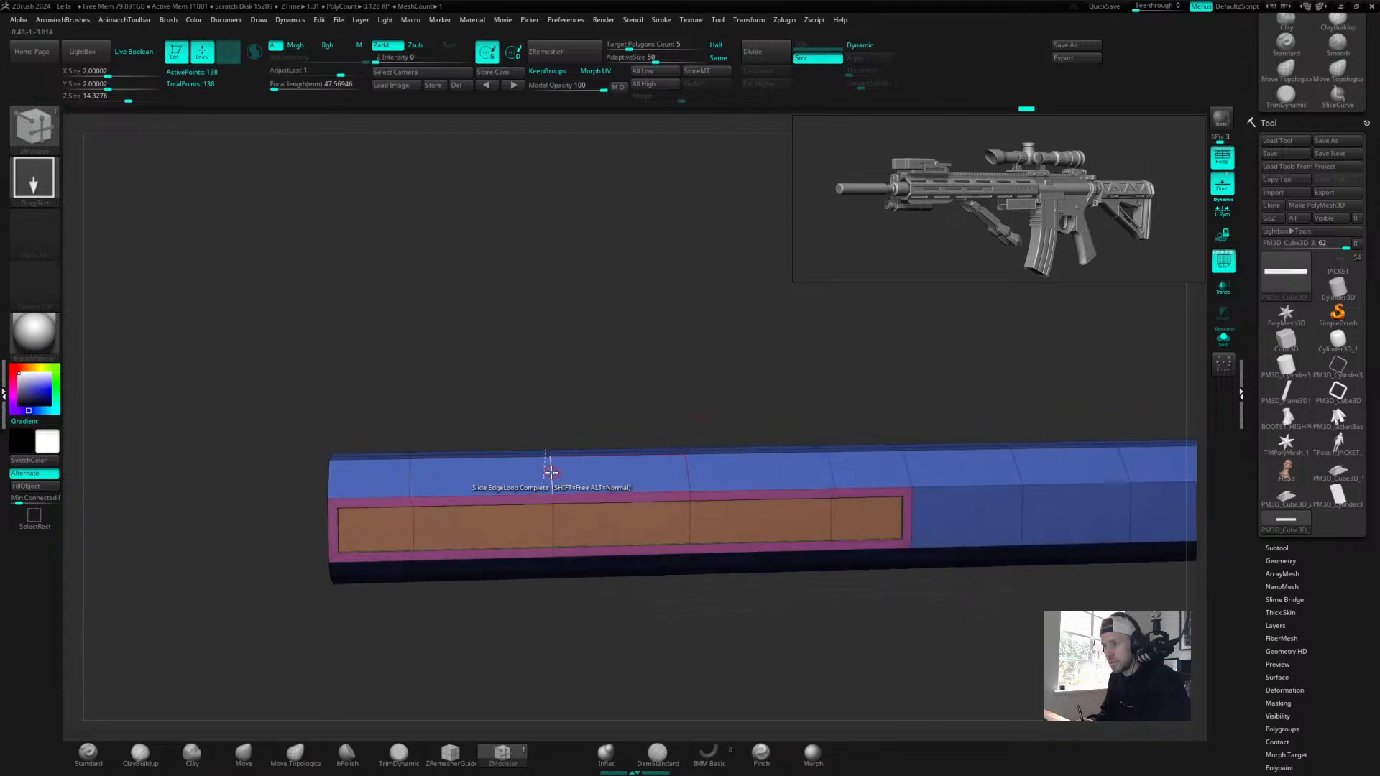
drag(651, 388, 660, 451)
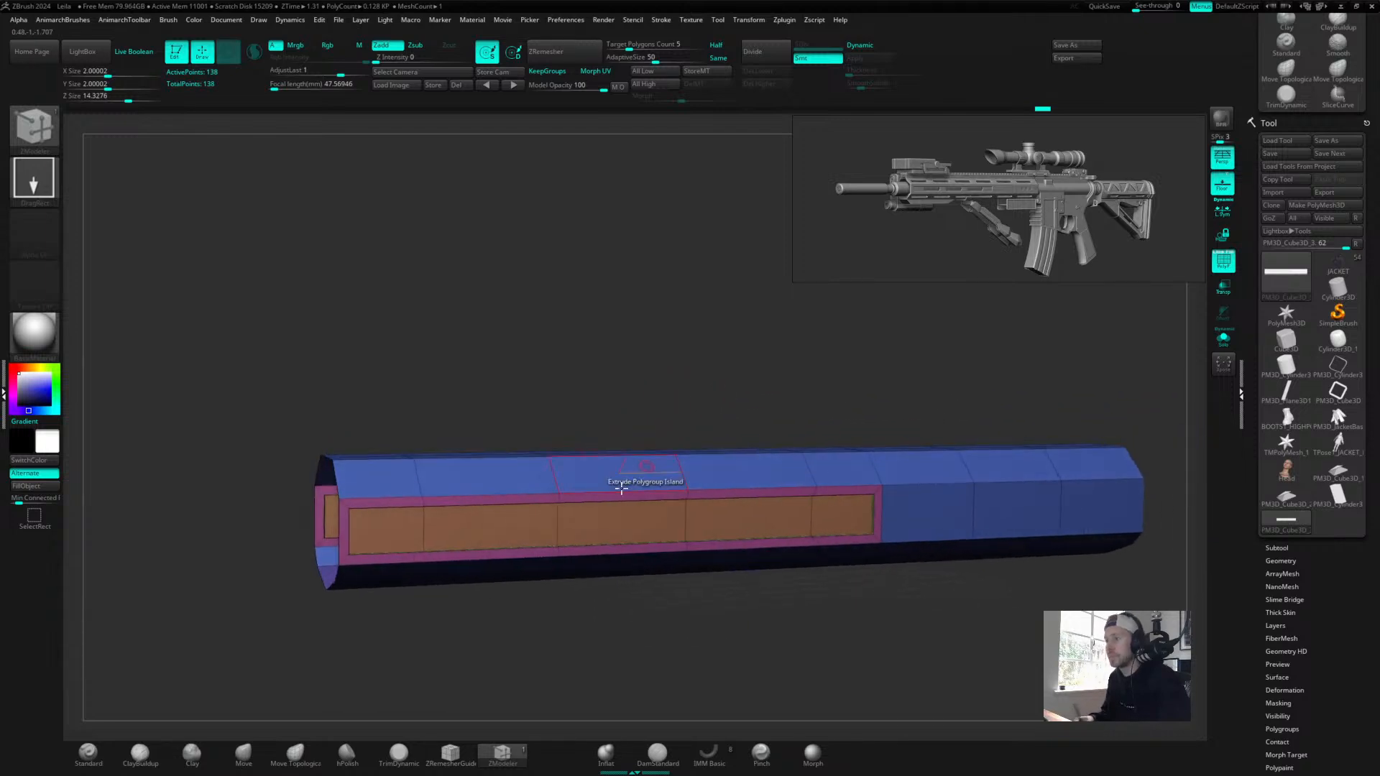
drag(638, 361, 612, 366)
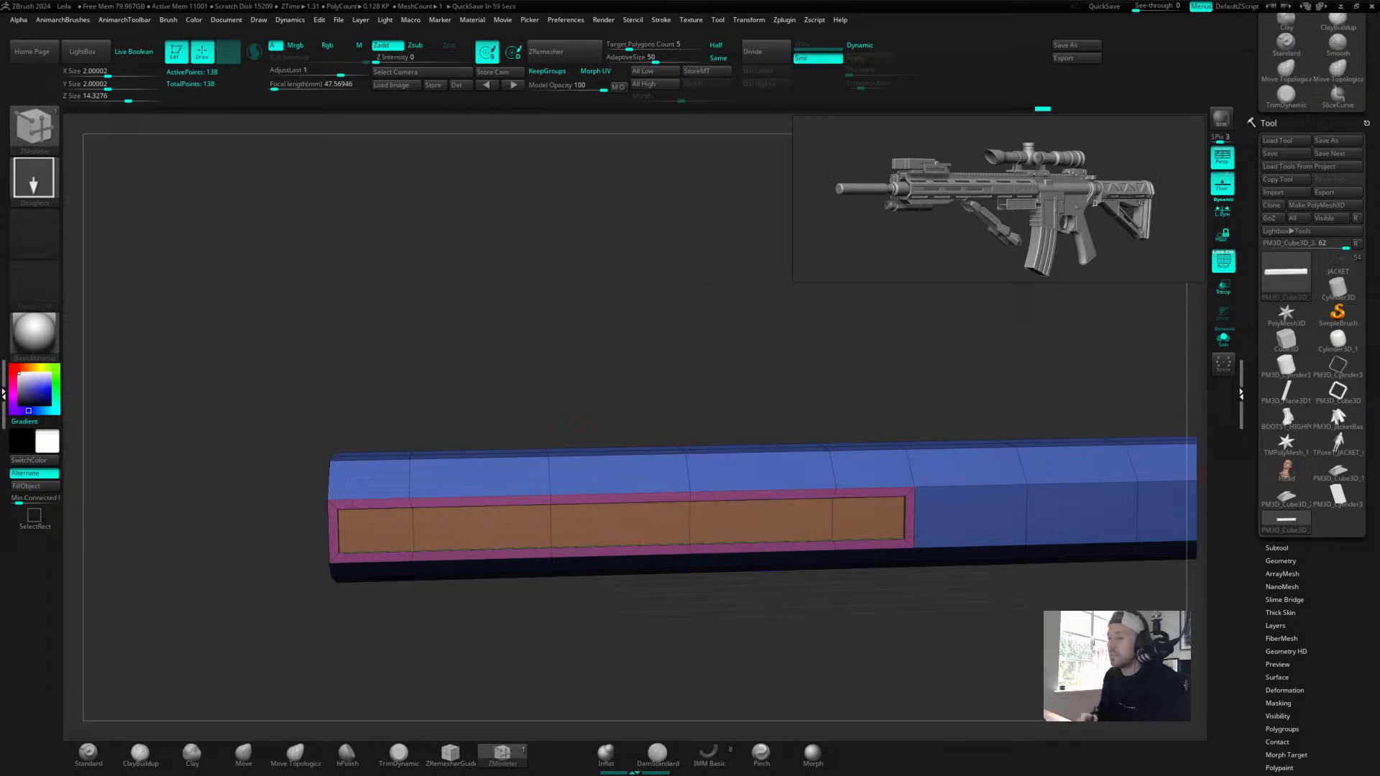
Bevel the two middle crosswise edge loops into narrow bands between the panel's long sections, using the EdgeLoop Complete target.
key(space)
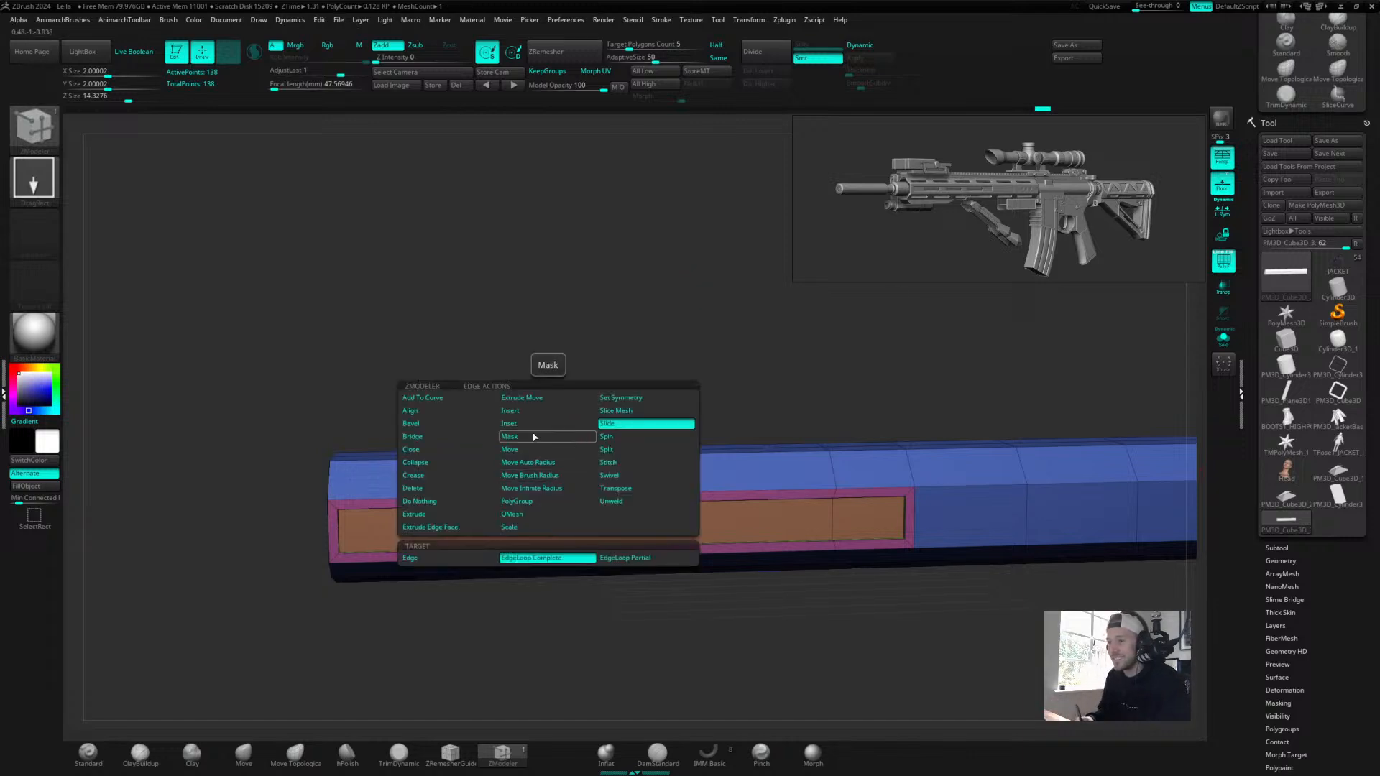
click(426, 428)
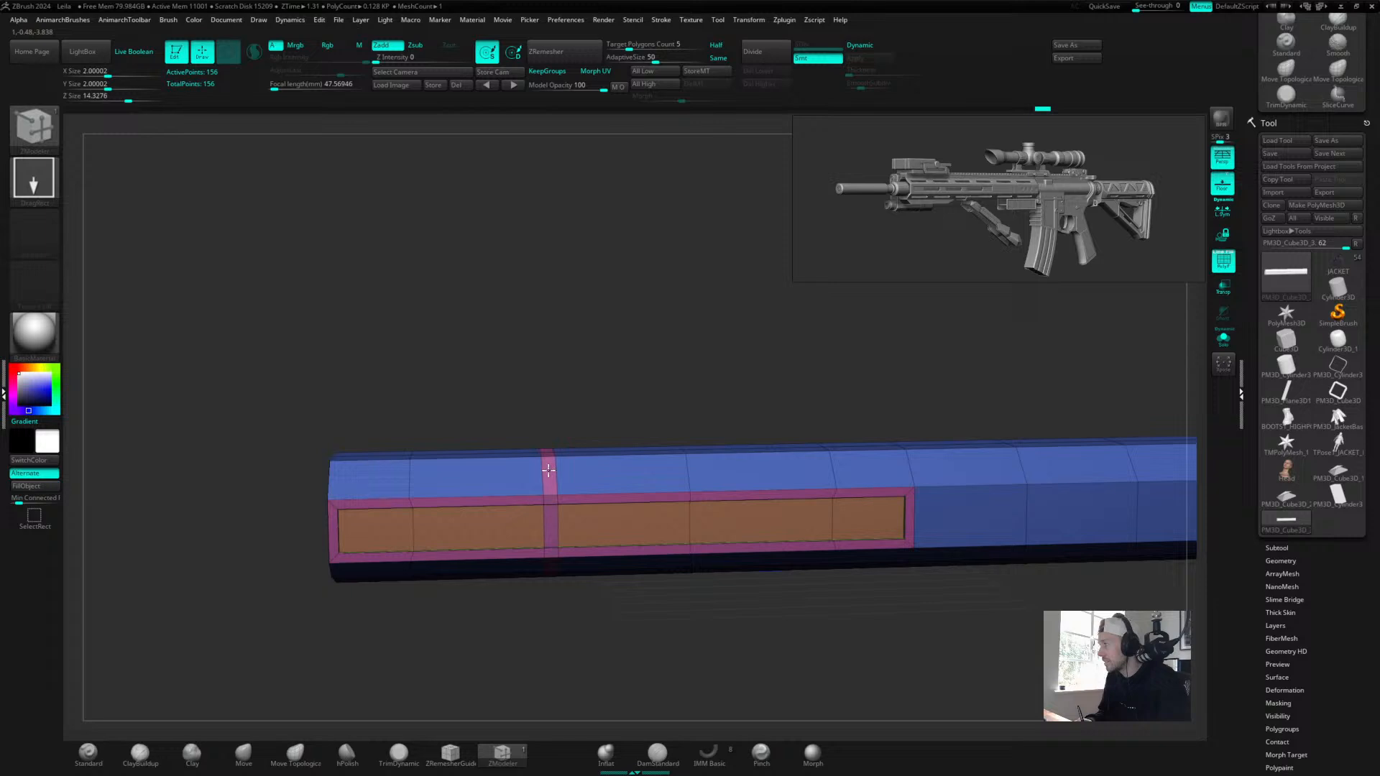
click(547, 470)
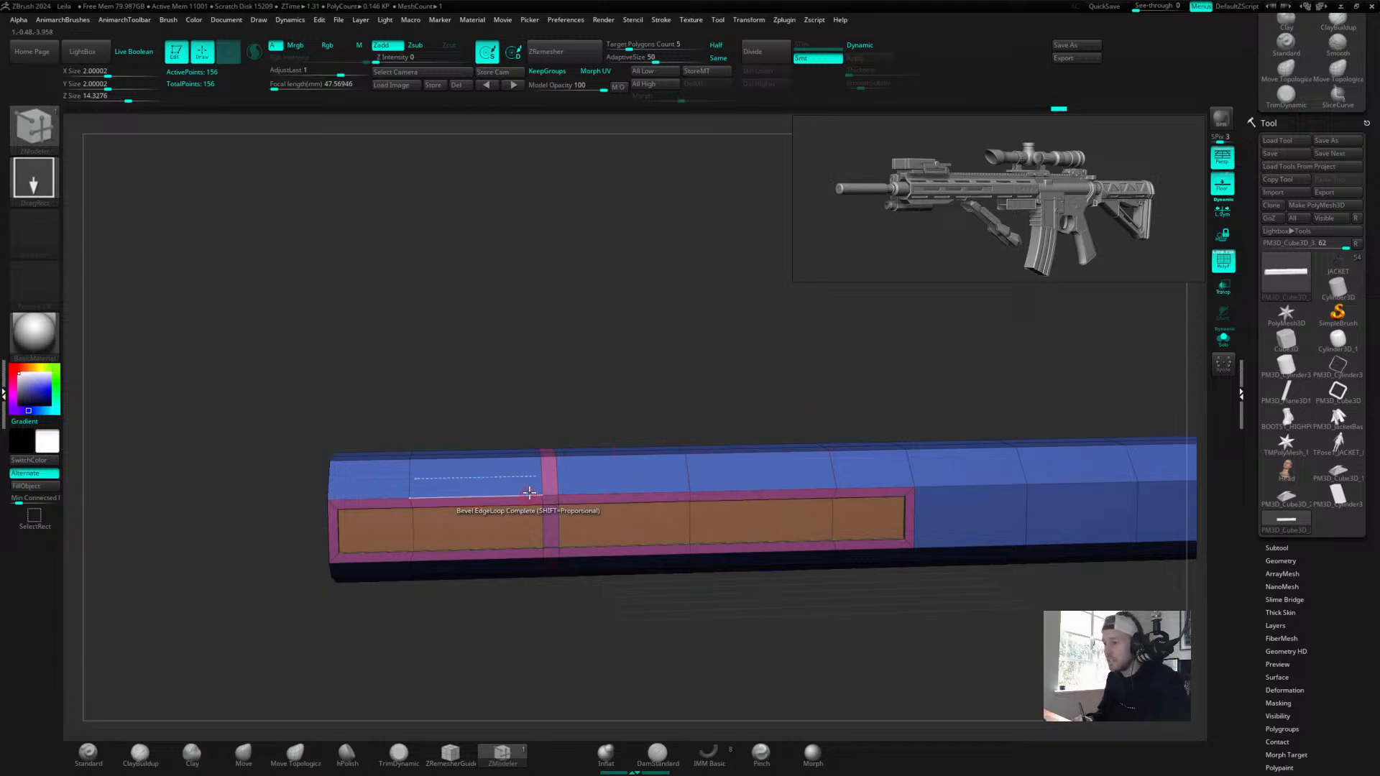
key(ctrl+z)
drag(548, 474, 547, 463)
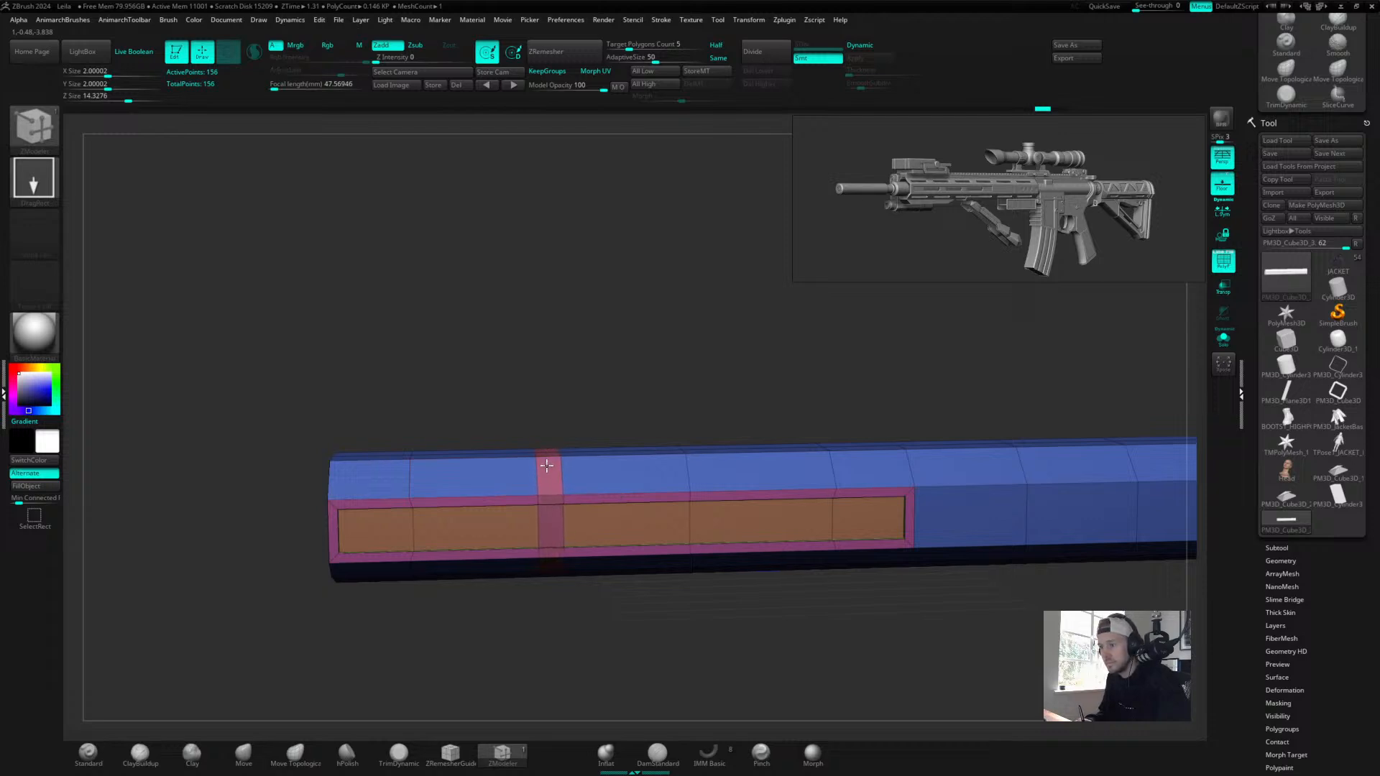
drag(688, 471, 692, 452)
drag(725, 374, 743, 445)
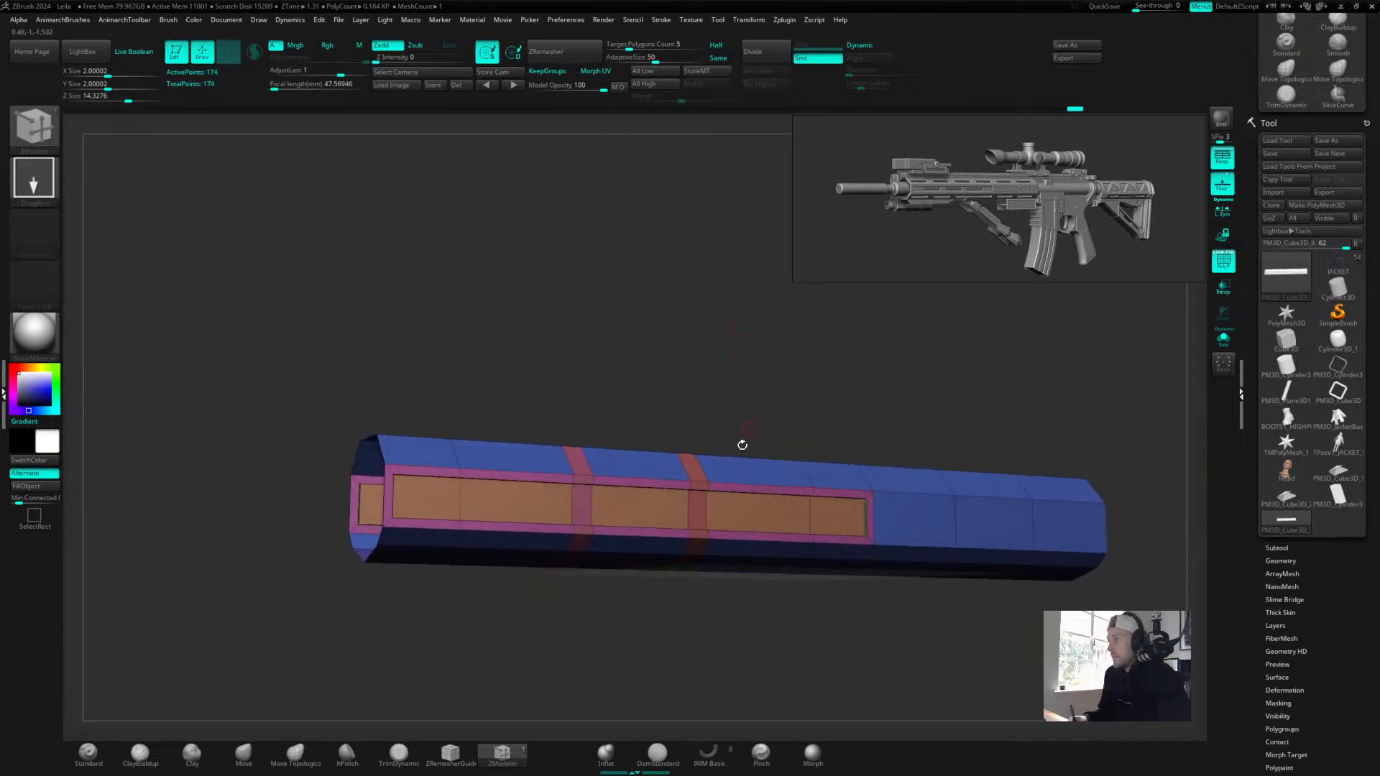
Assign a new shared polygroup to the three long sections of the side panel with the PolyGroup action targeting A Single Poly.
key(space)
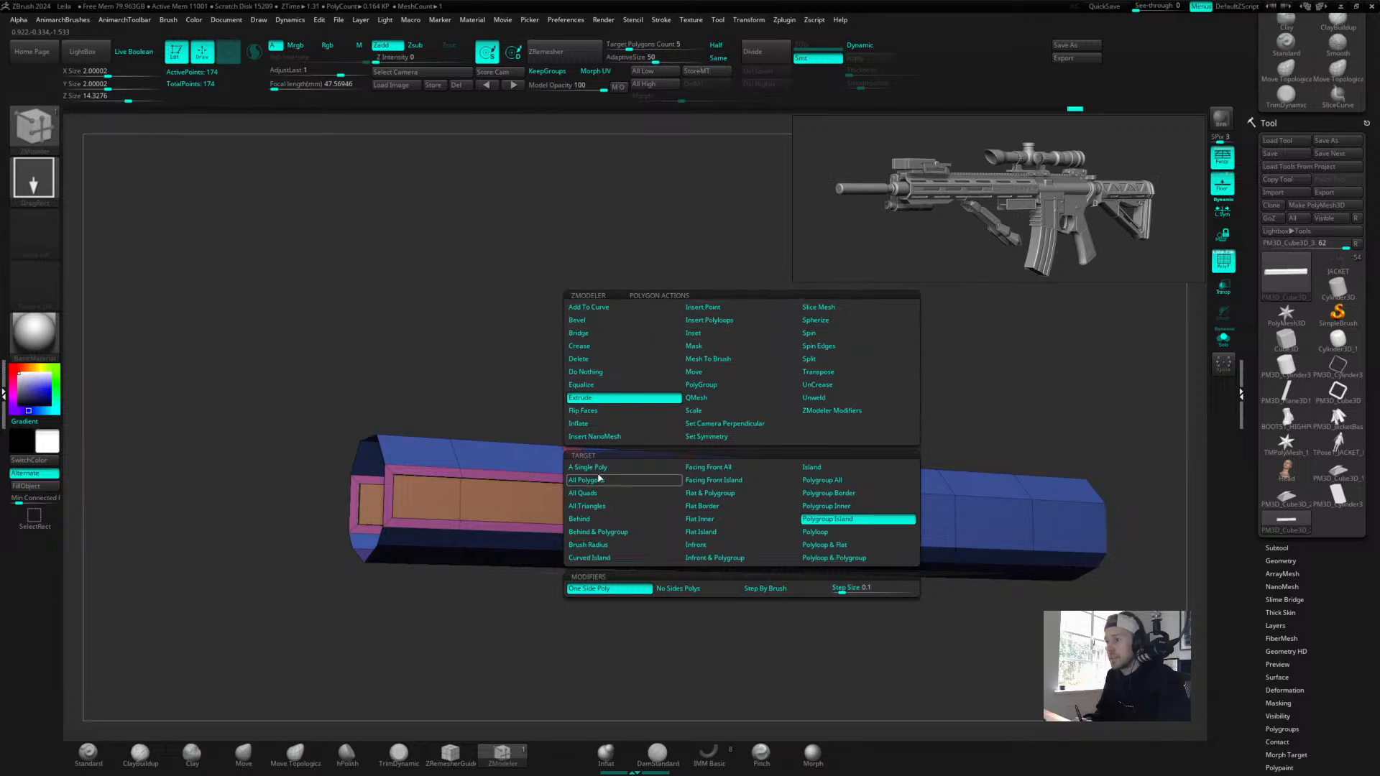
click(710, 389)
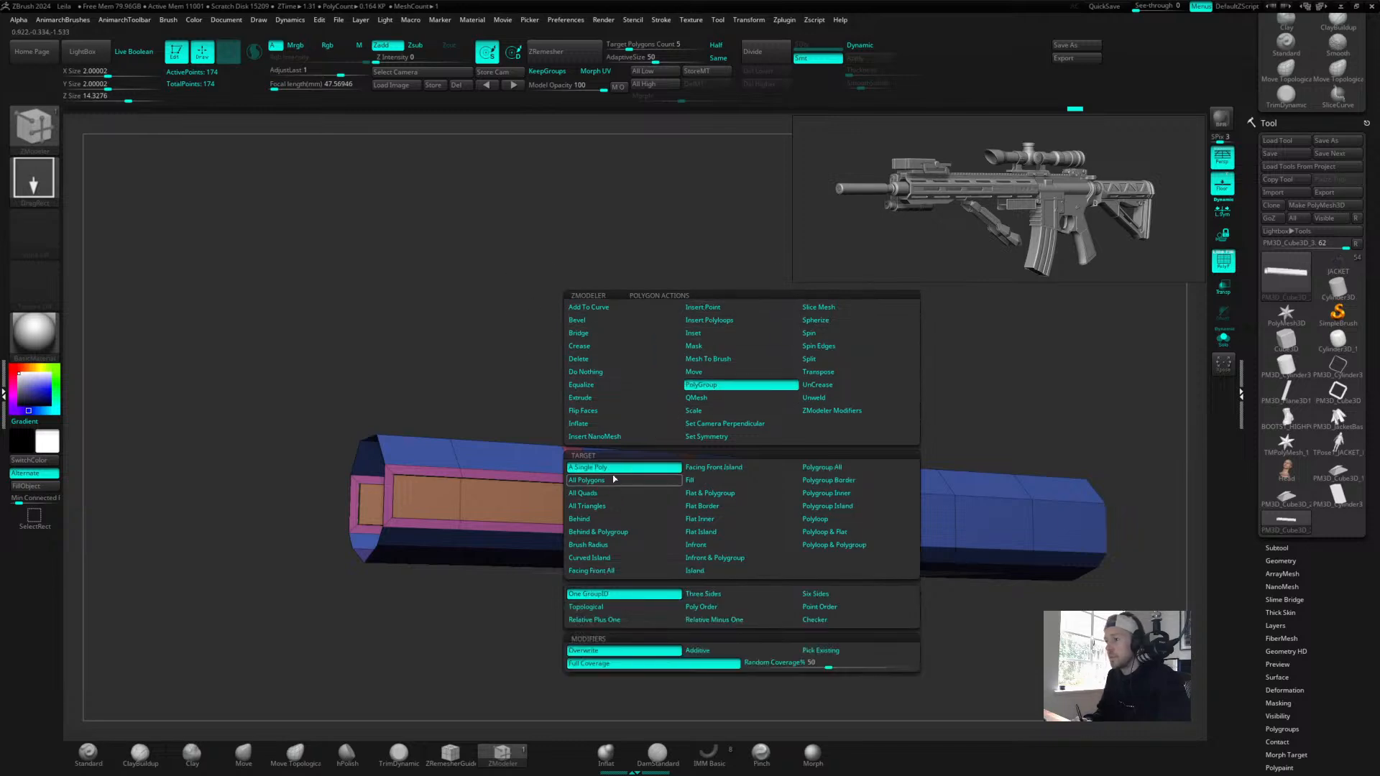
drag(607, 379, 565, 376)
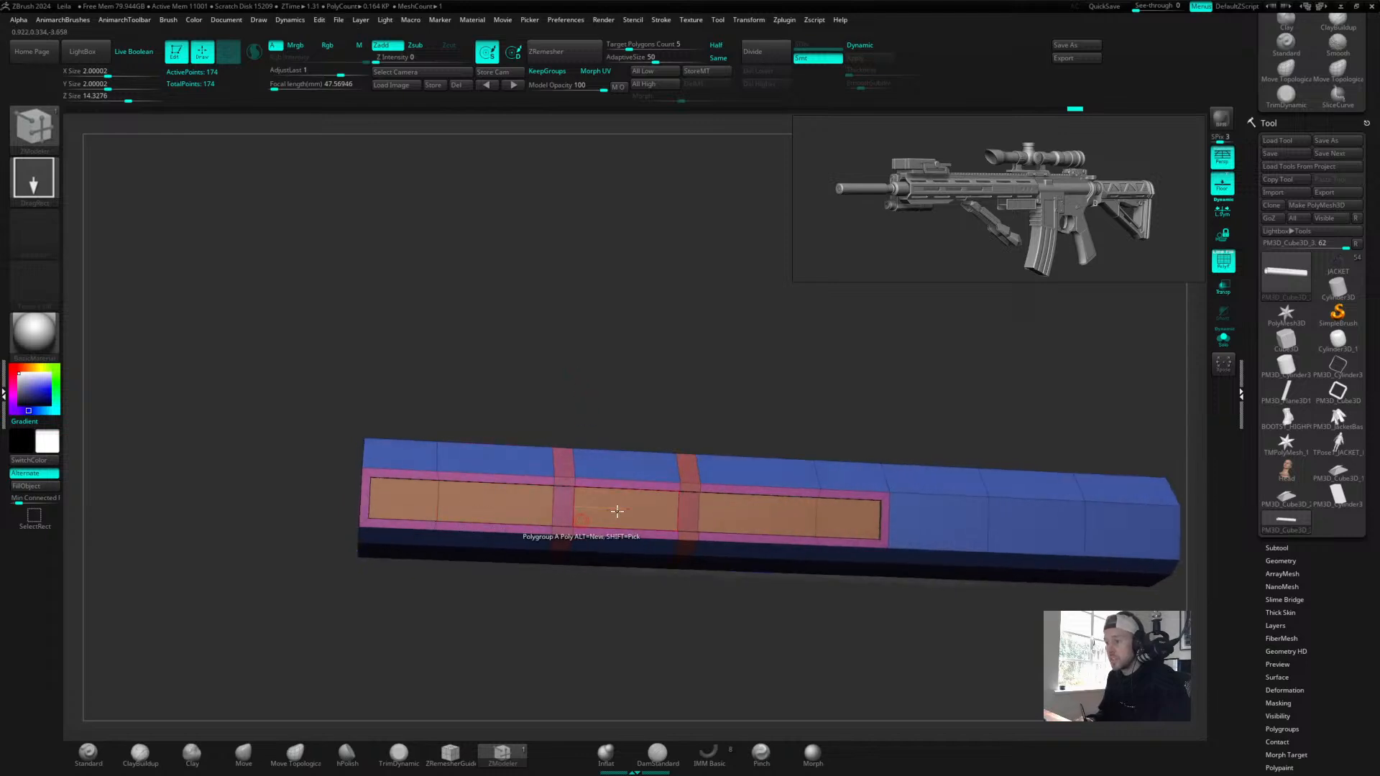
click(509, 497)
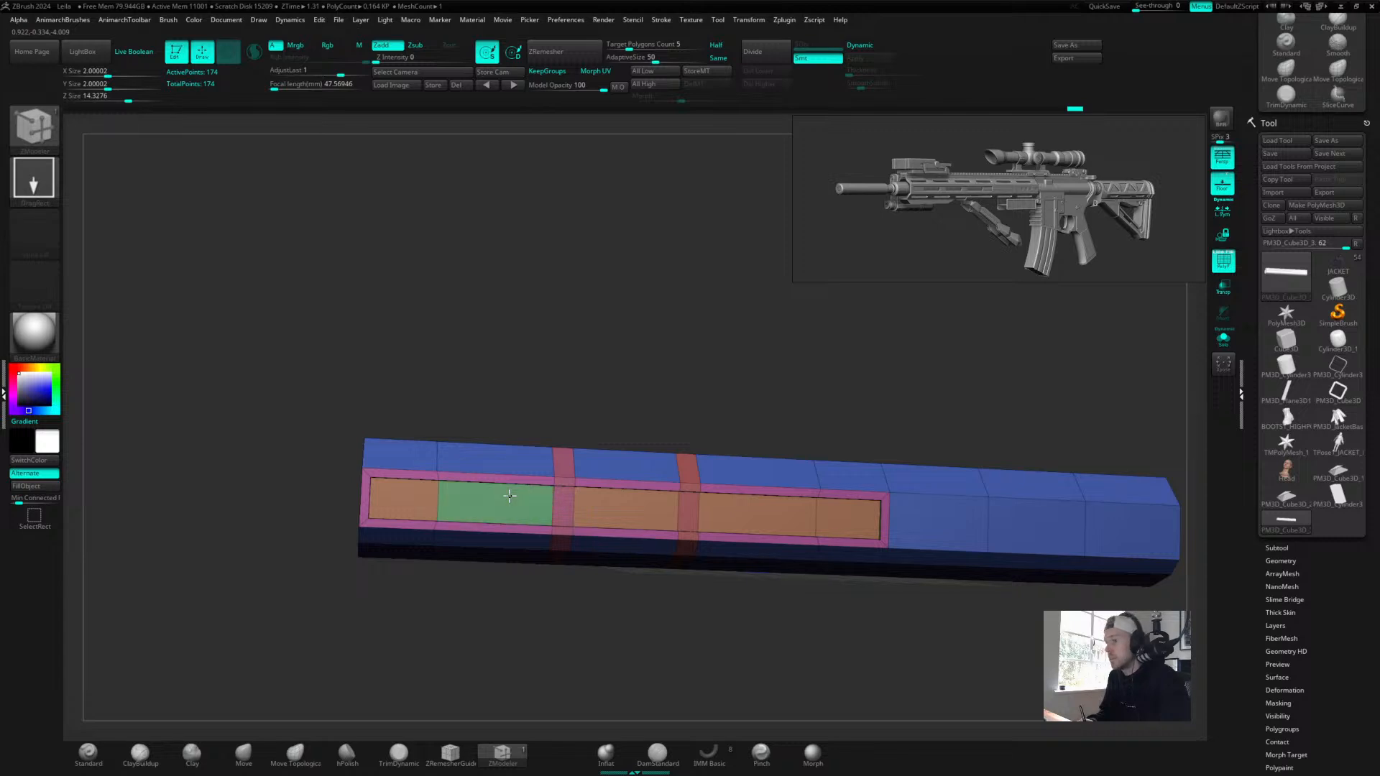
click(513, 498)
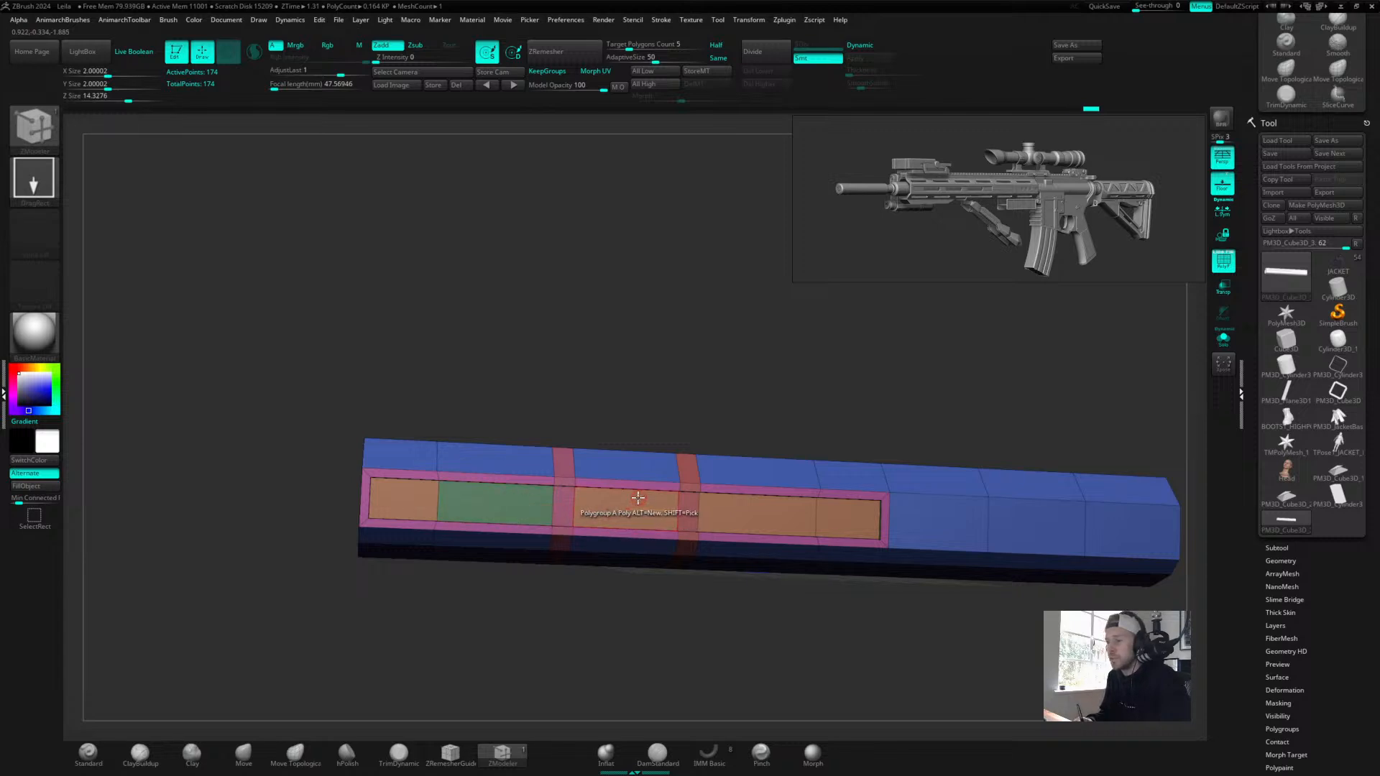
click(626, 508)
click(754, 514)
Mask the tube's lower part and move the upper part down slightly, reducing the overall Y size to about 1.83.
drag(780, 382, 795, 299)
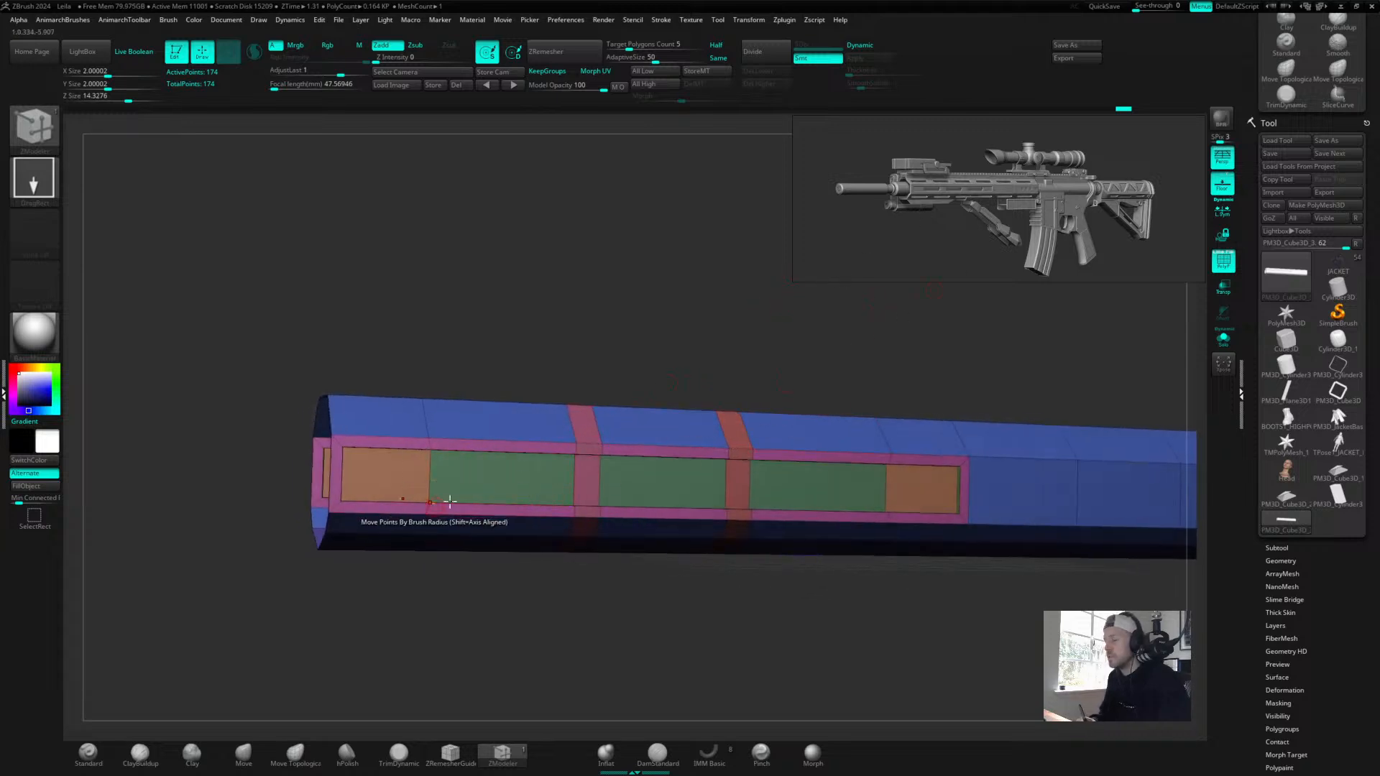
alt+drag(871, 323, 769, 329)
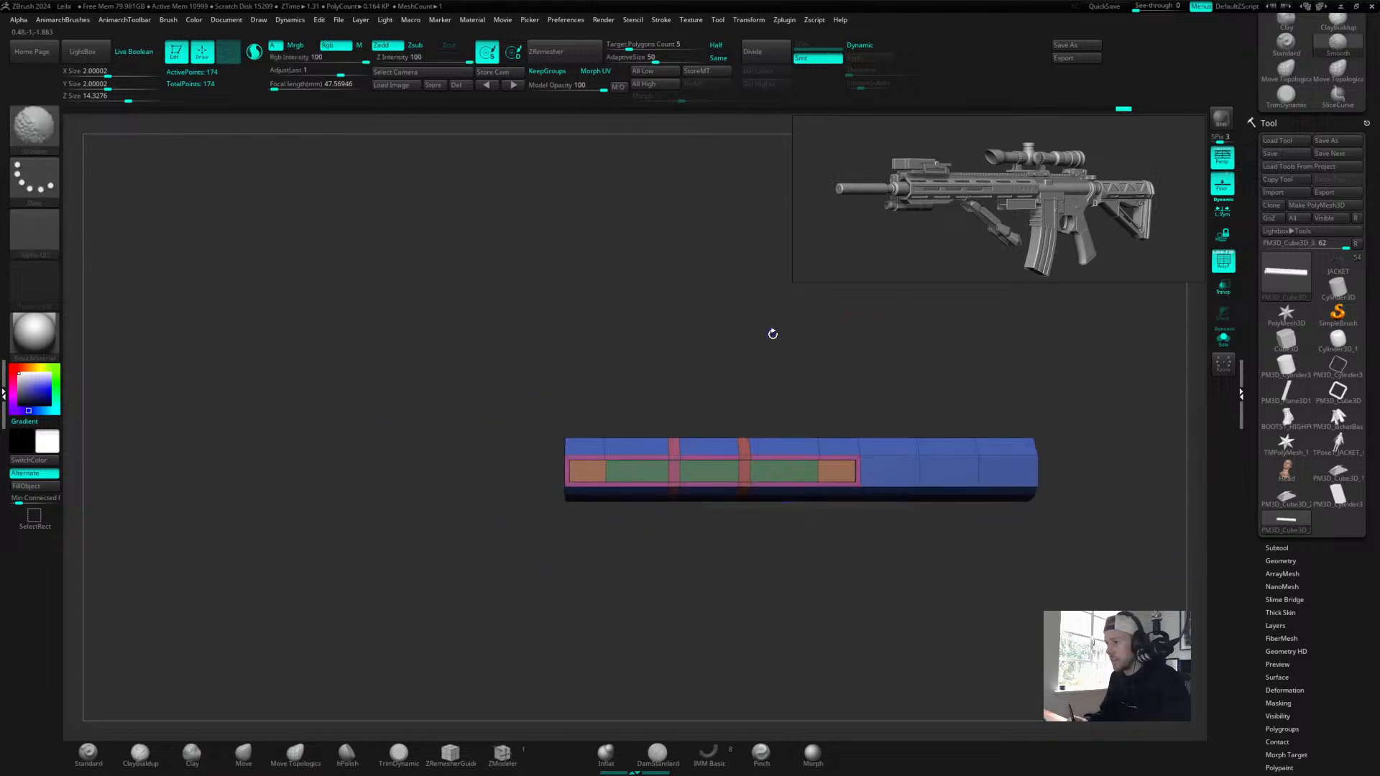
ctrl+drag(492, 371, 1176, 479)
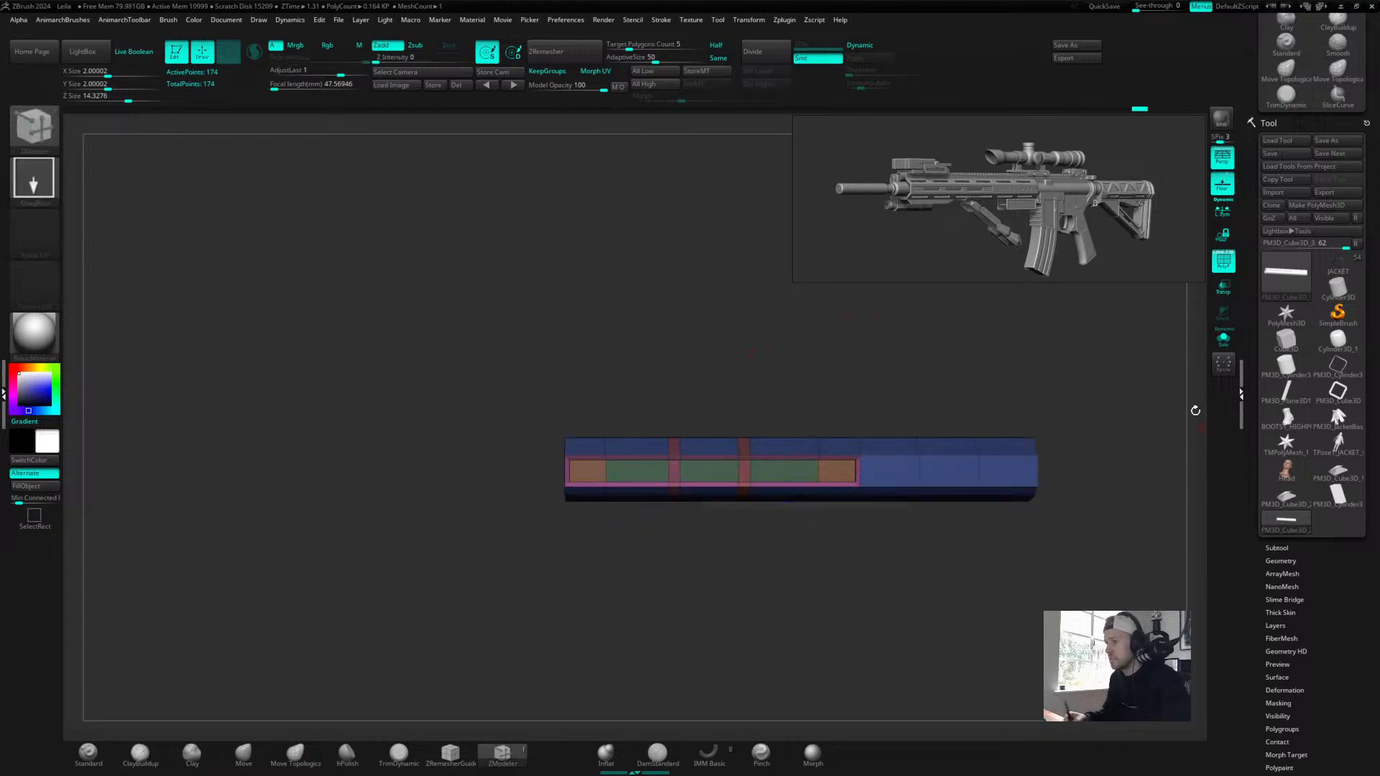
key(w)
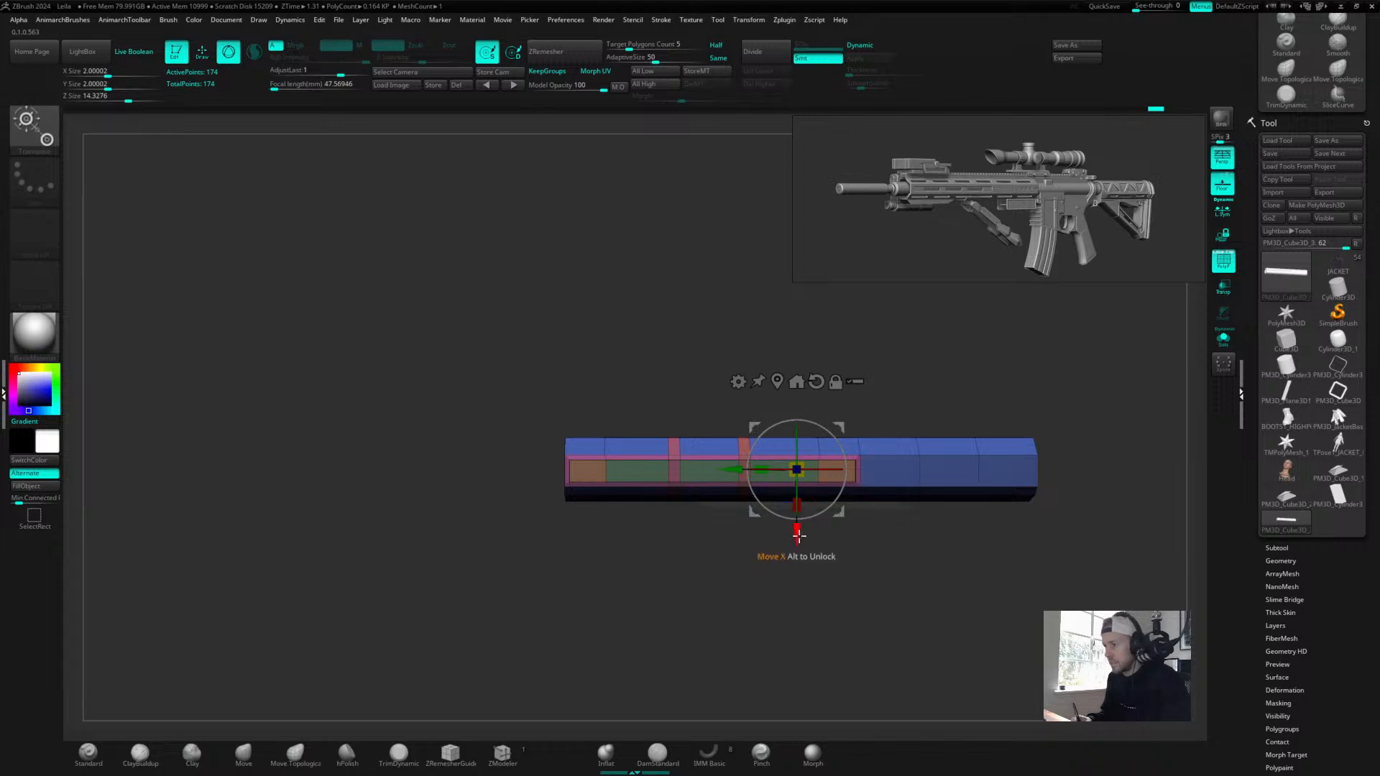
drag(796, 537, 796, 543)
mouse_move(662, 364)
mouse_down()
mouse_move(709, 356)
mouse_move(689, 335)
mouse_move(705, 350)
mouse_move(767, 354)
mouse_up()
key(q)
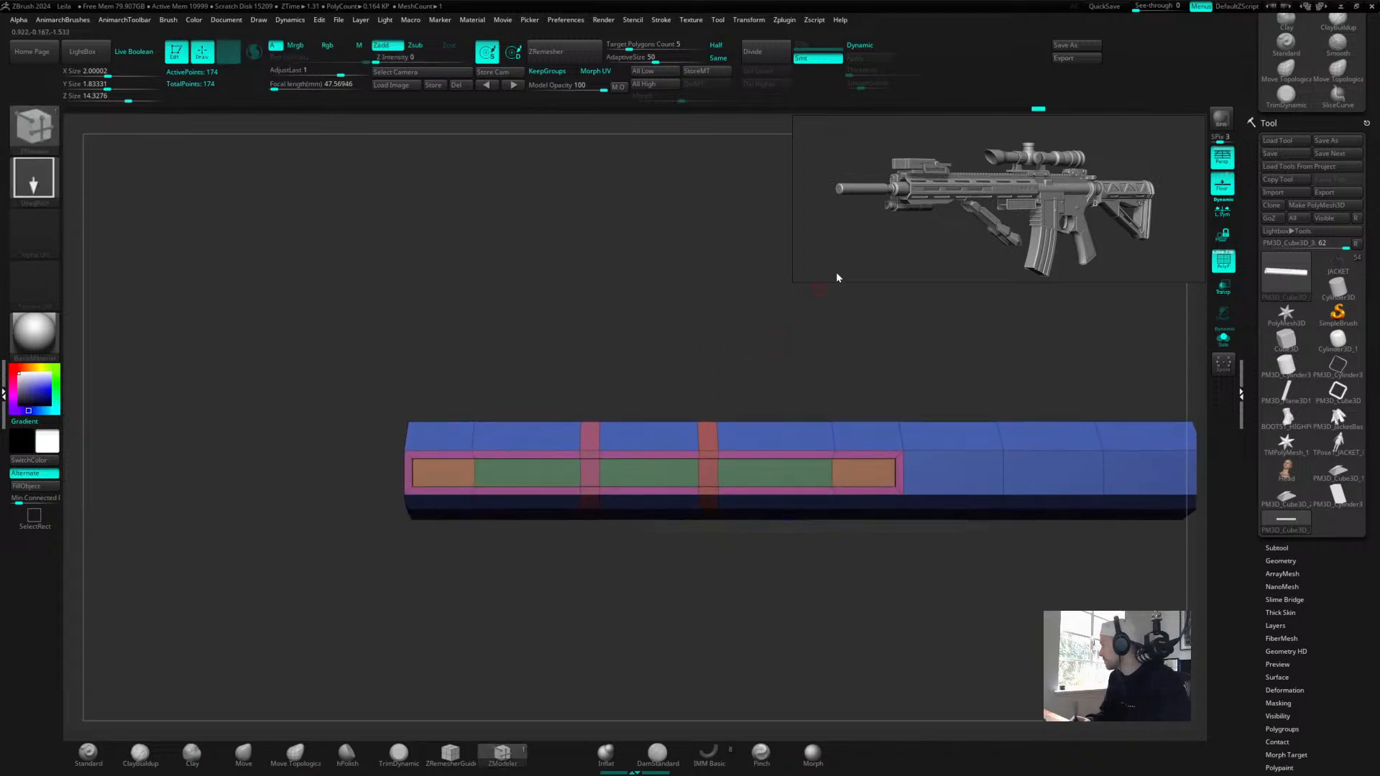
Inset the side panel's three long sections together, using the Inset action with the Polygroup All target.
drag(682, 373, 741, 299)
key(space)
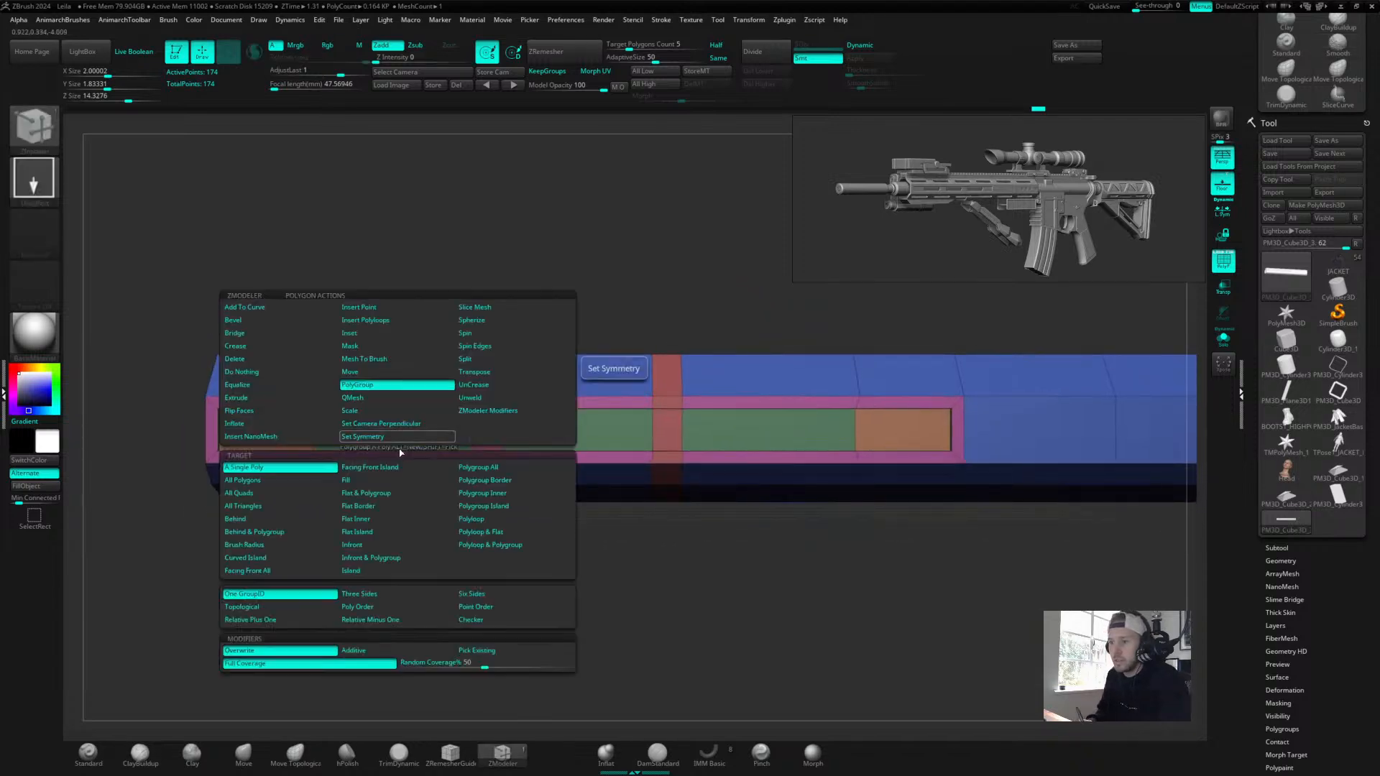
click(370, 334)
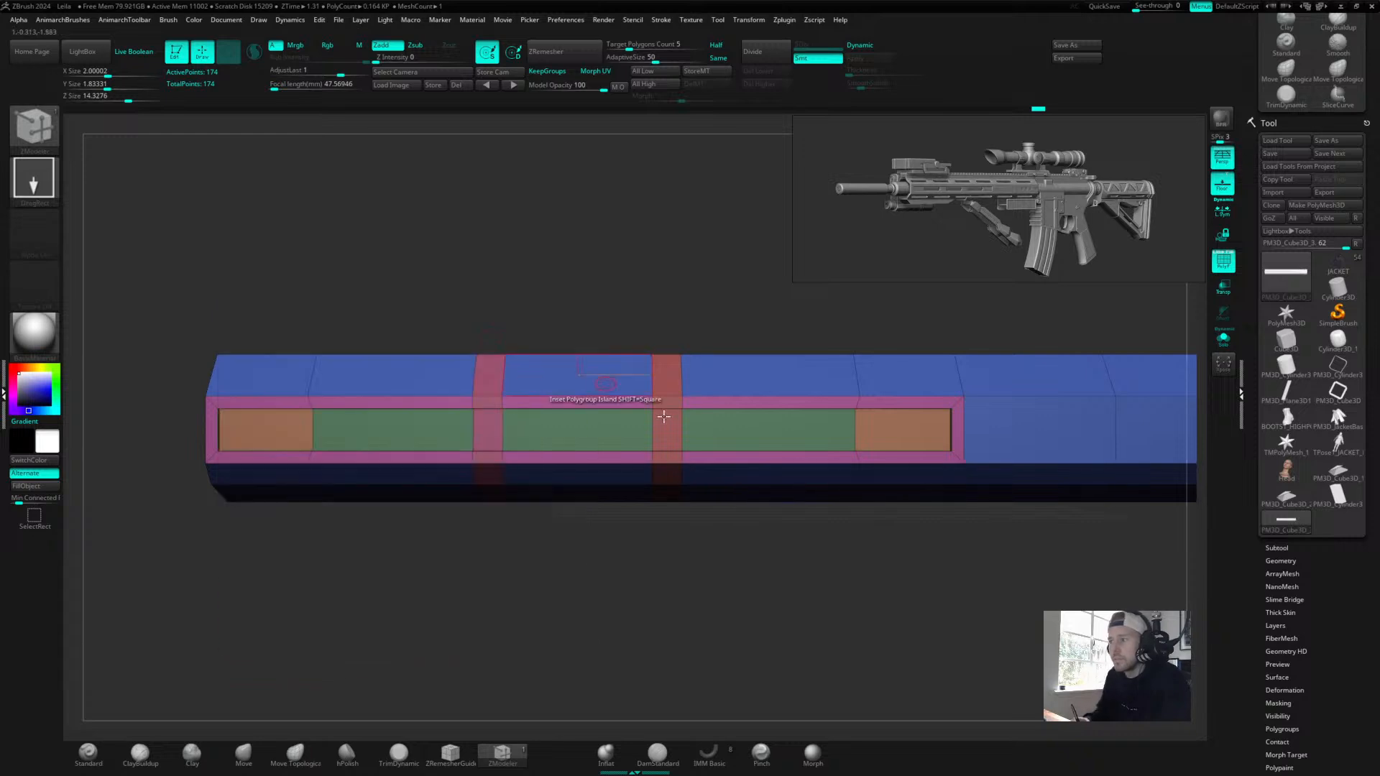
key(space)
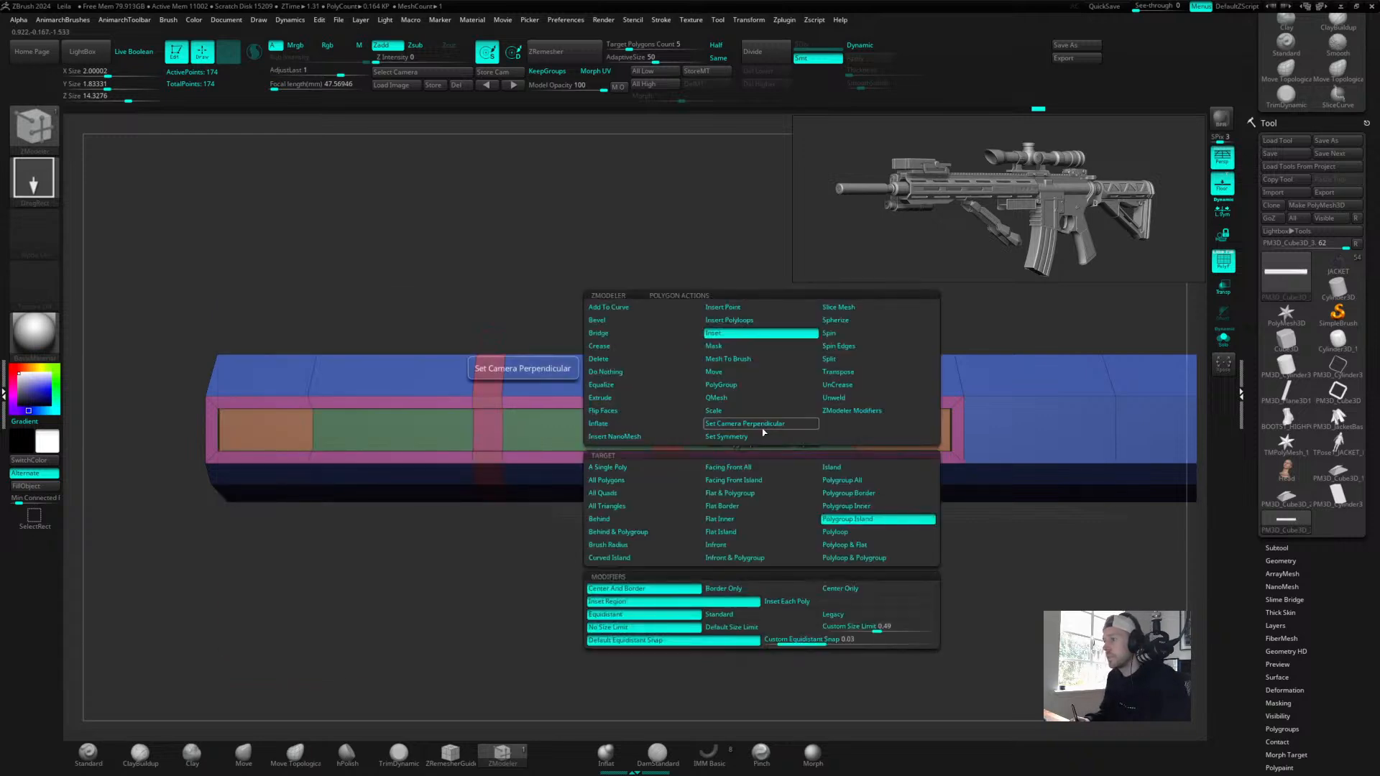
click(853, 480)
drag(751, 333, 719, 345)
click(816, 428)
drag(816, 428, 813, 427)
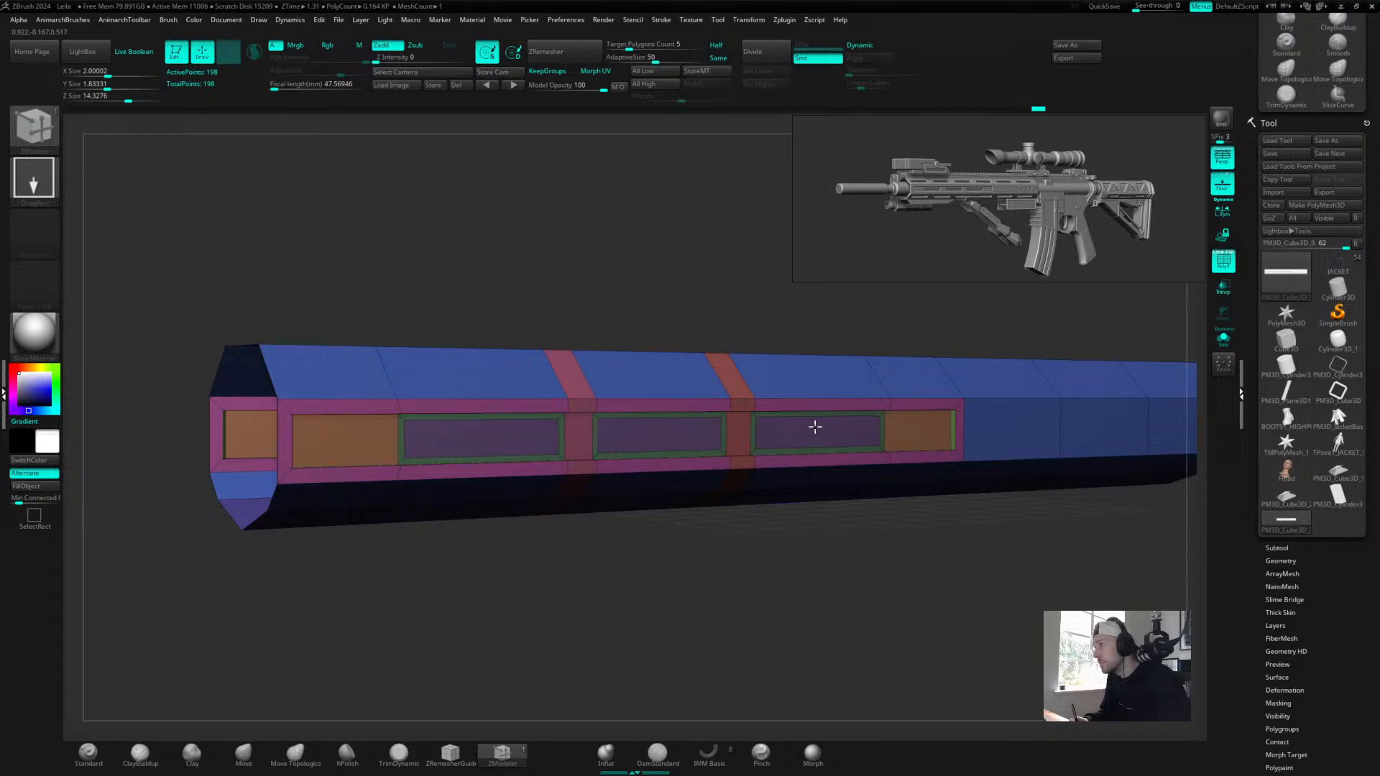
drag(813, 426, 812, 428)
drag(727, 325, 705, 278)
Undo the inset and inset the side panel's three long sections again with a thinner border.
key(ctrl+z)
key(ctrl+shift+z)
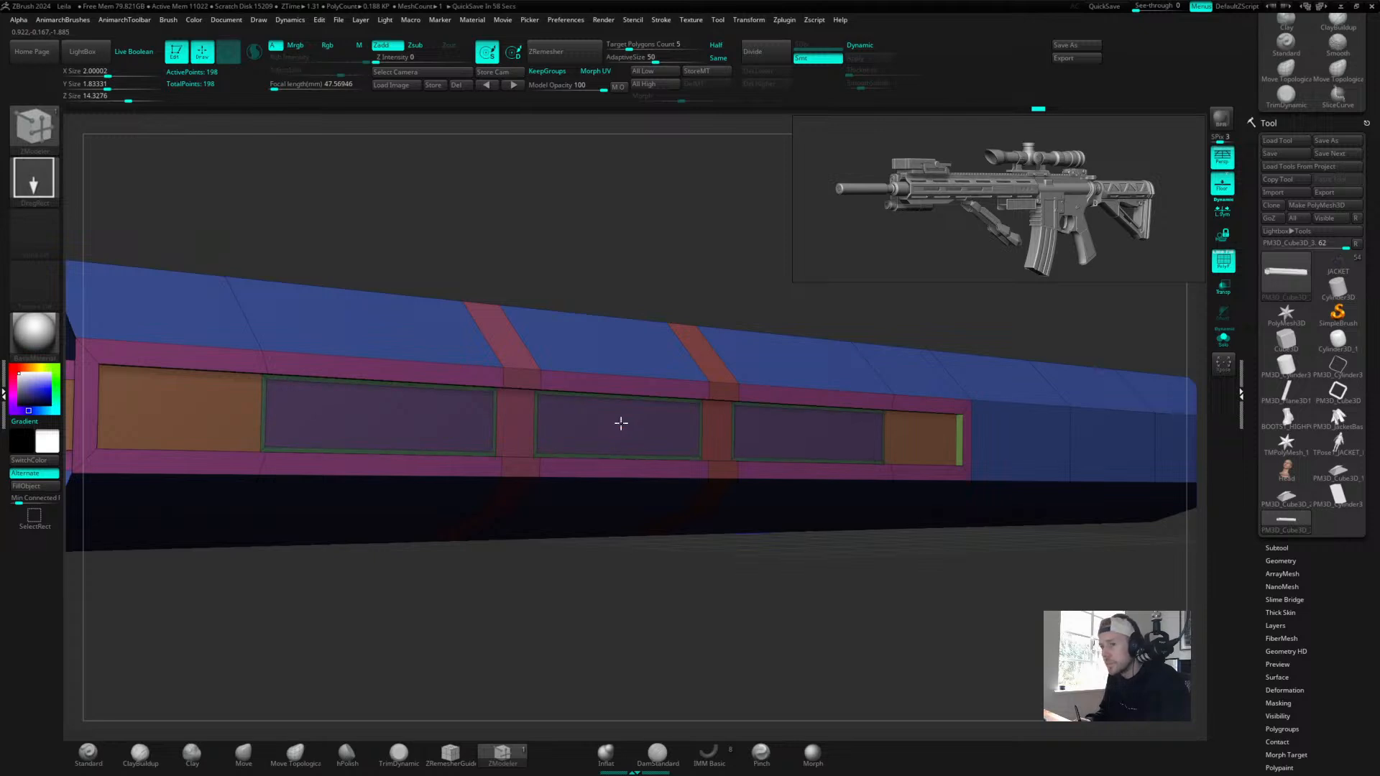
drag(621, 423, 679, 415)
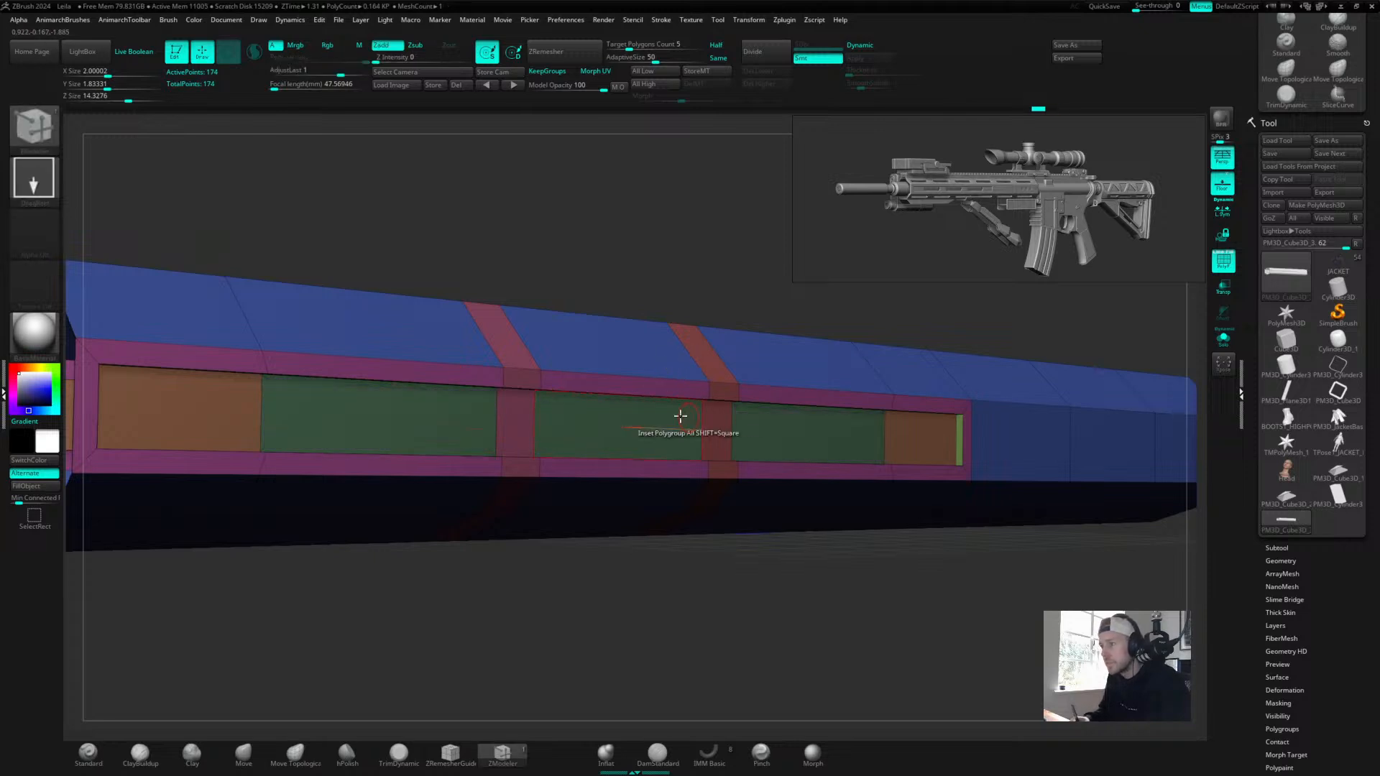
click(688, 413)
key(ctrl+z)
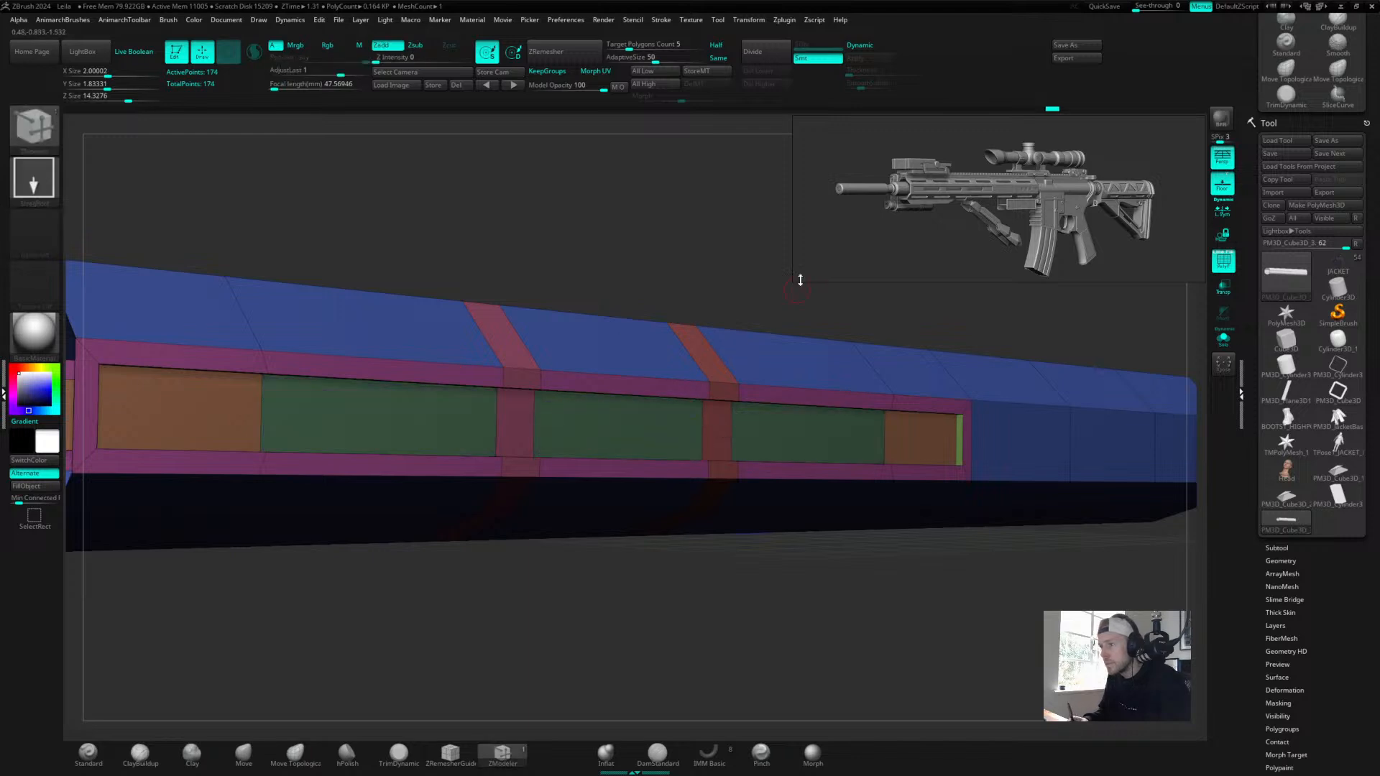
drag(767, 268, 734, 271)
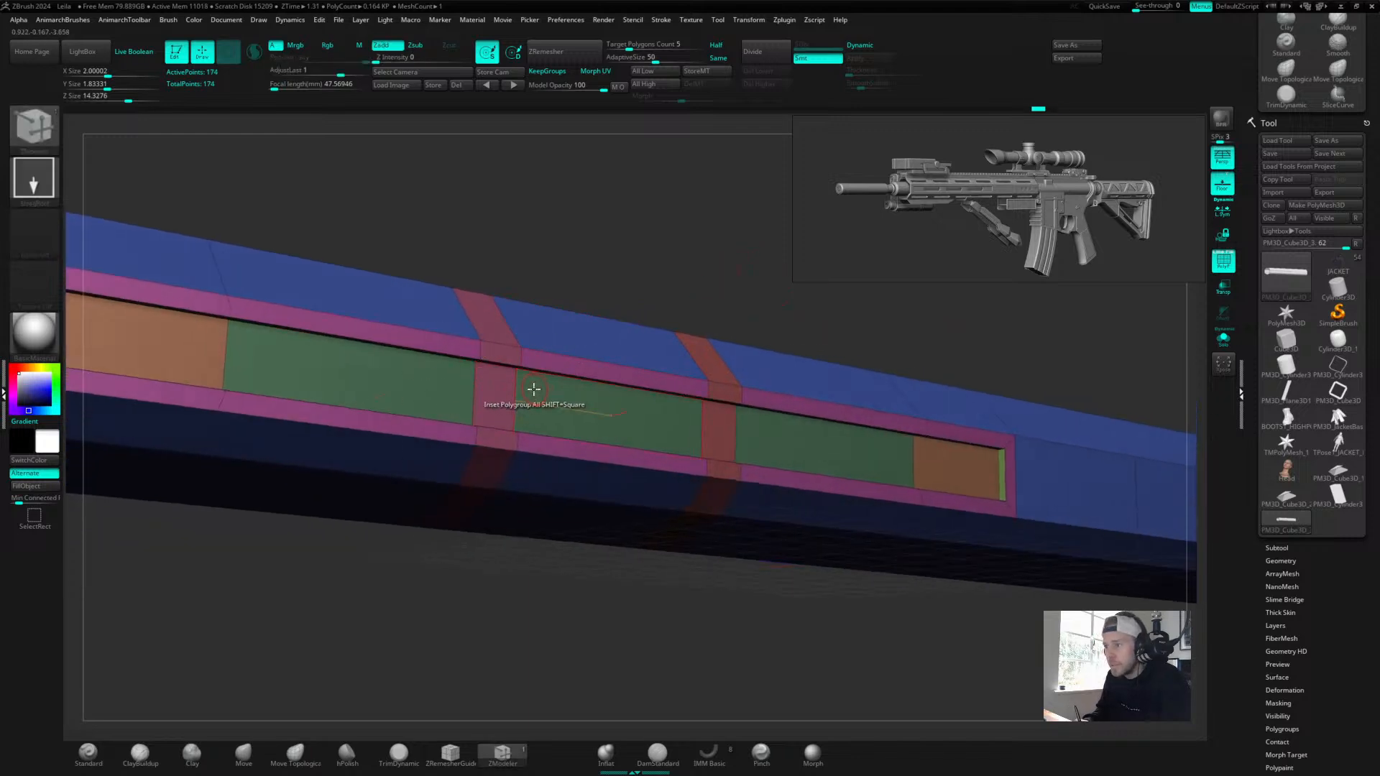
click(535, 388)
mouse_move(681, 237)
mouse_down()
mouse_move(705, 234)
mouse_move(628, 224)
mouse_move(649, 247)
mouse_move(631, 239)
mouse_move(681, 231)
mouse_move(701, 209)
mouse_move(671, 197)
mouse_move(652, 225)
mouse_move(693, 278)
mouse_move(705, 231)
mouse_move(687, 240)
mouse_move(691, 284)
mouse_move(677, 260)
mouse_up()
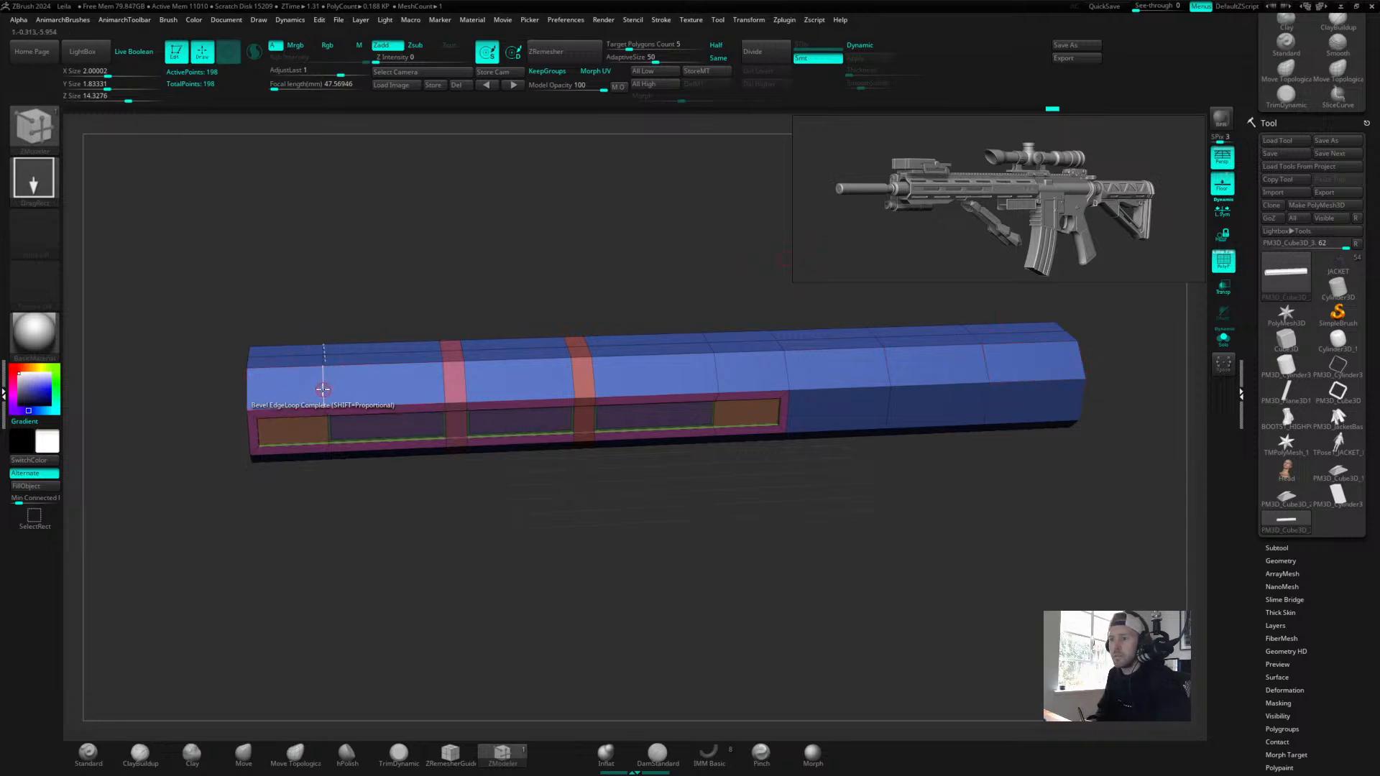
Insert crosswise edge loops around the tube, one through the panel's outer end section and one through each of the three long sections.
alt+drag(385, 322, 460, 273)
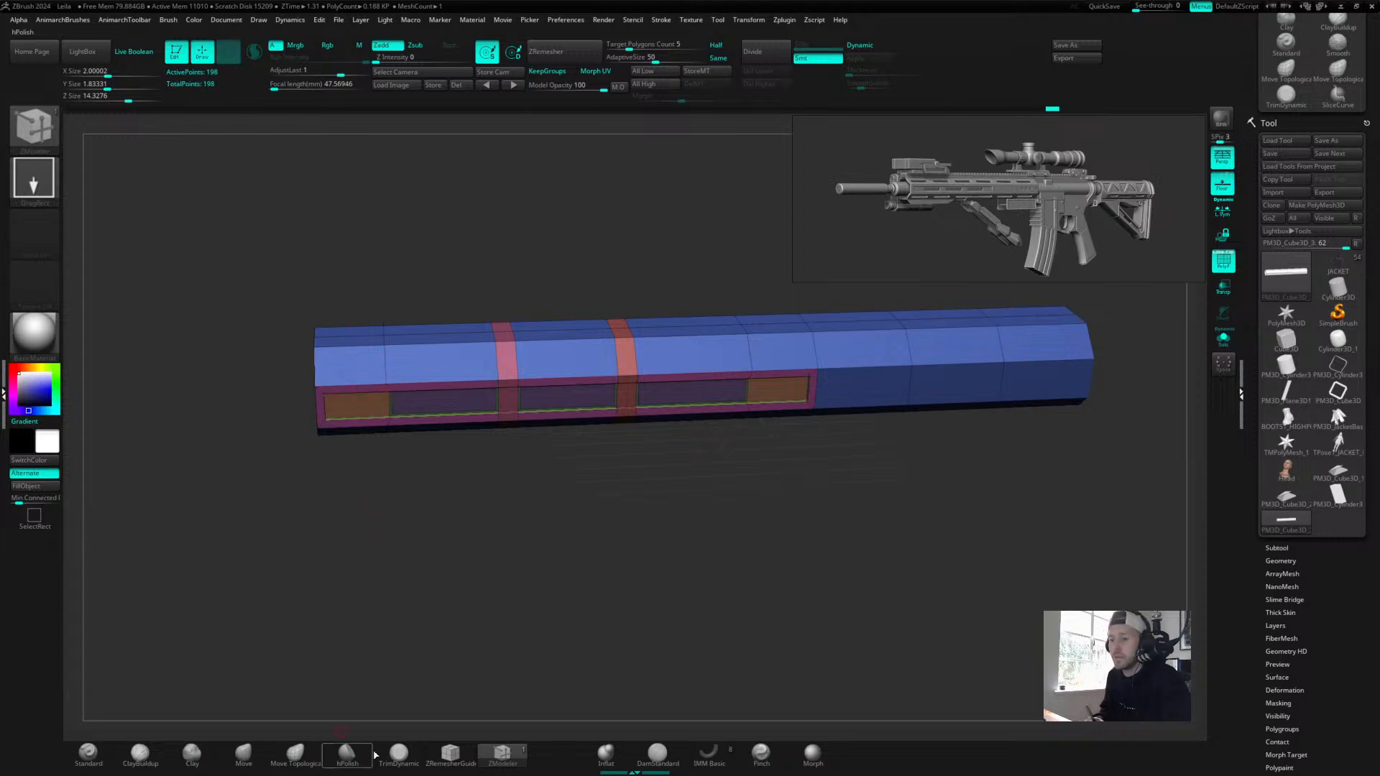
key(space)
click(338, 357)
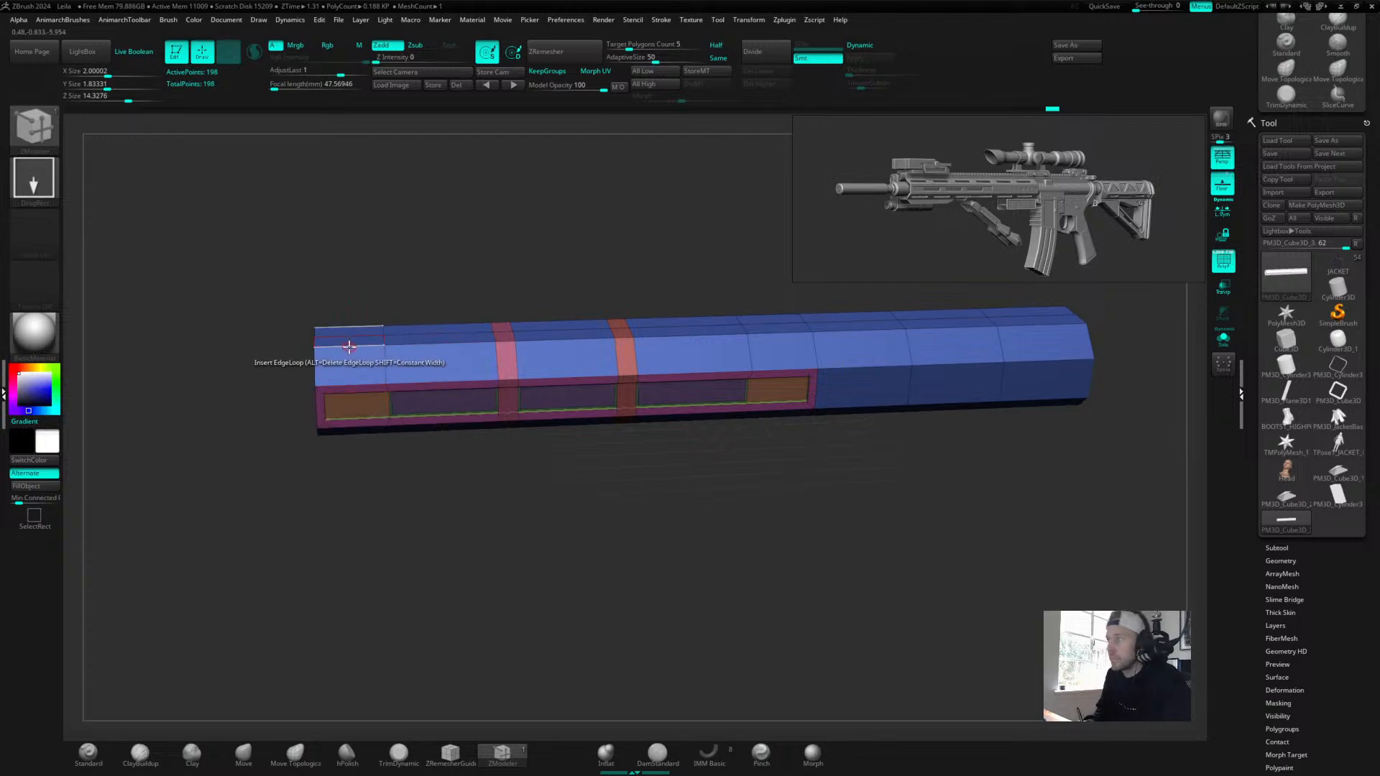
click(340, 347)
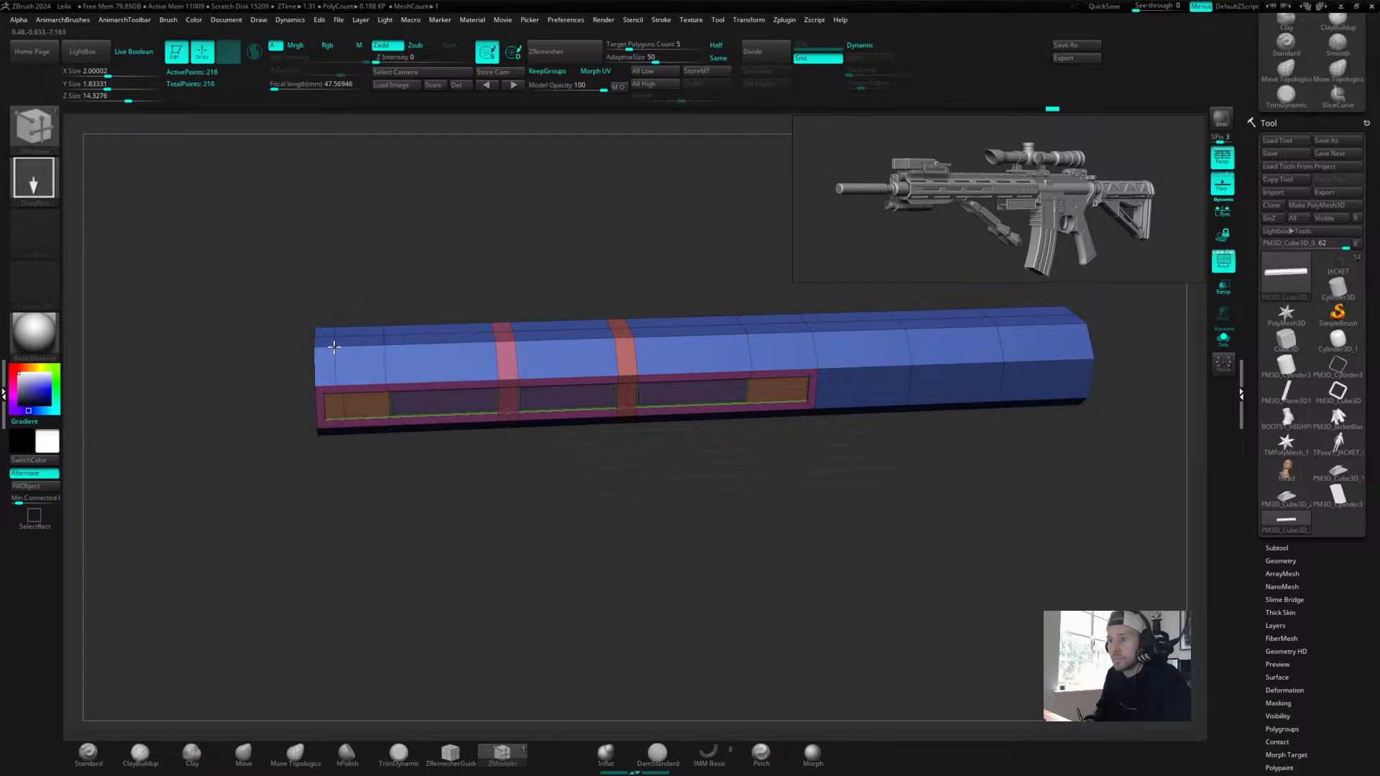
click(456, 342)
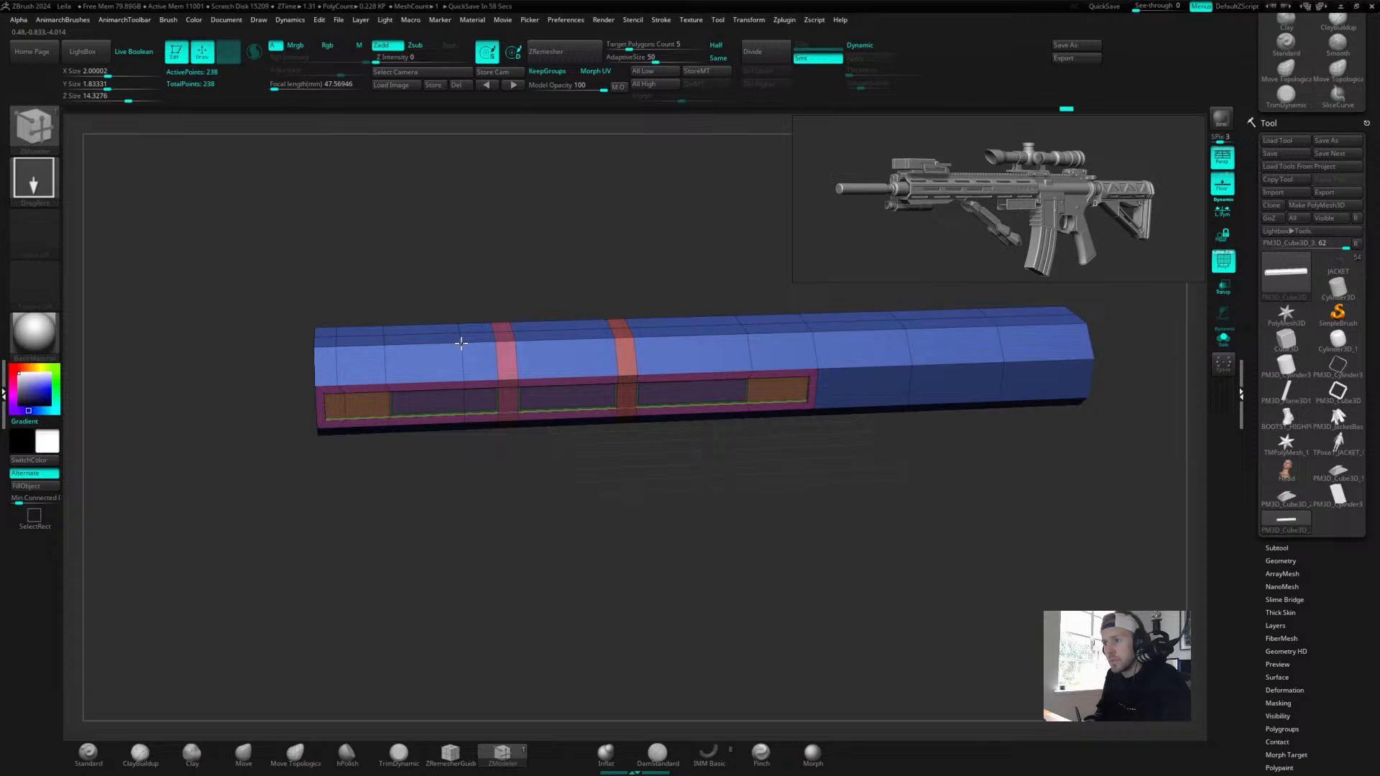
mouse_move(585, 259)
mouse_down()
mouse_move(616, 246)
mouse_move(588, 246)
mouse_move(609, 267)
mouse_up()
click(572, 338)
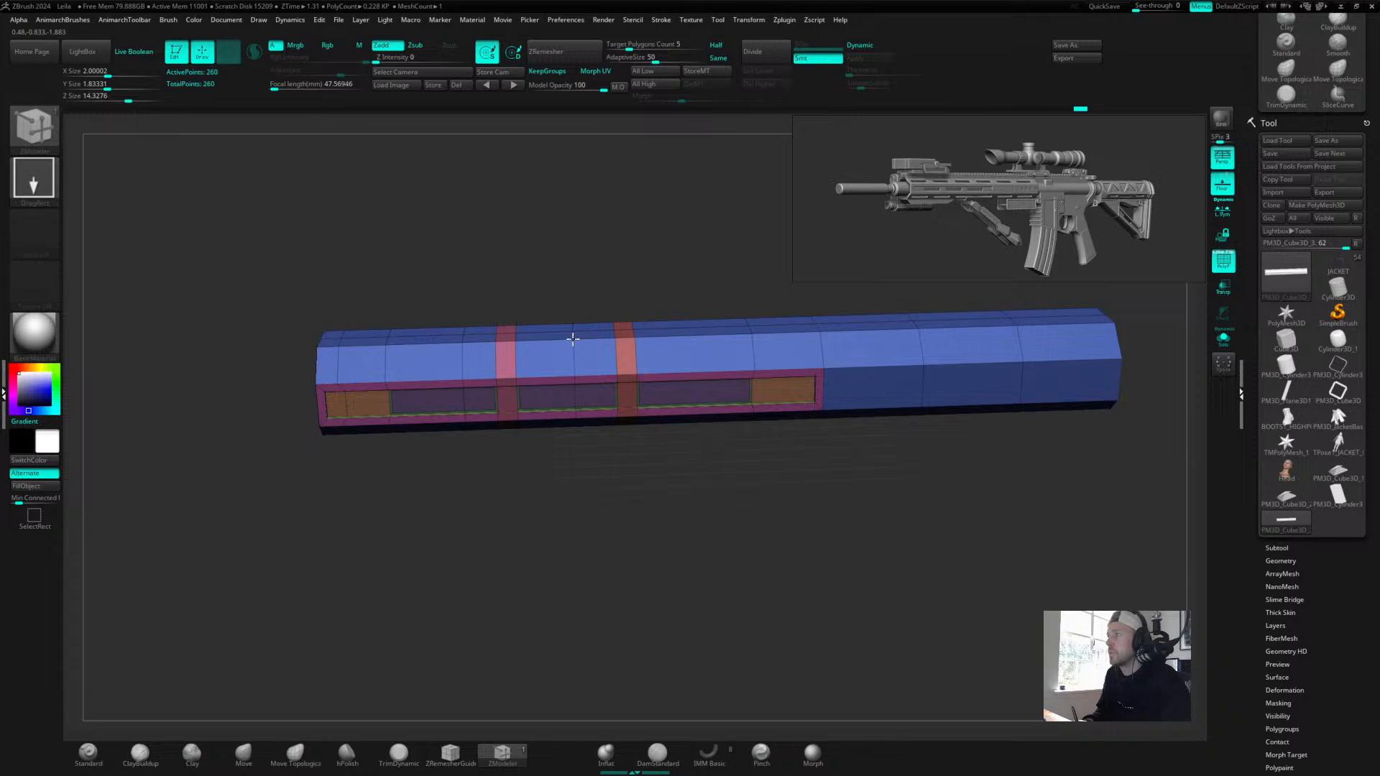
click(692, 336)
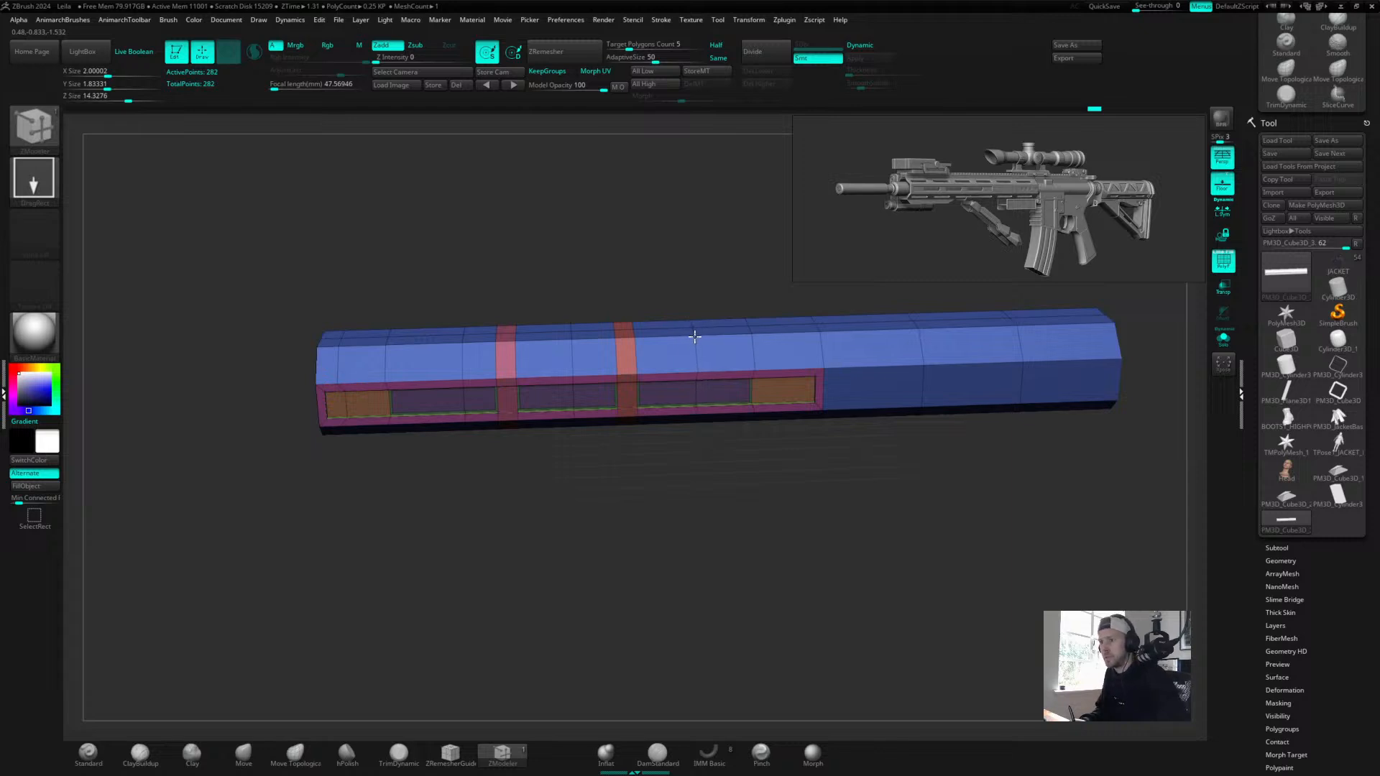
Insert two crosswise edge loops in the tube's plain part beyond the panel, the second near its far end.
alt+drag(733, 273, 519, 275)
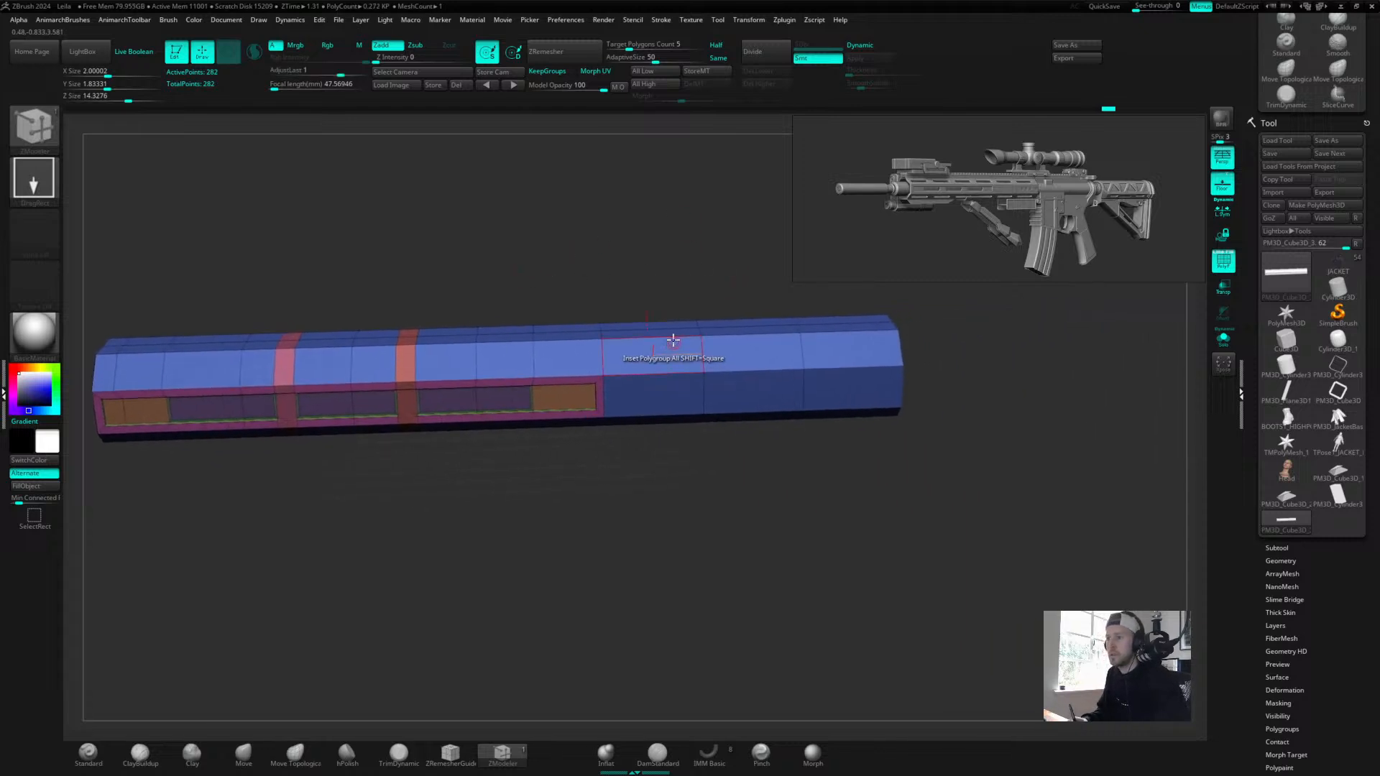
drag(603, 255, 586, 262)
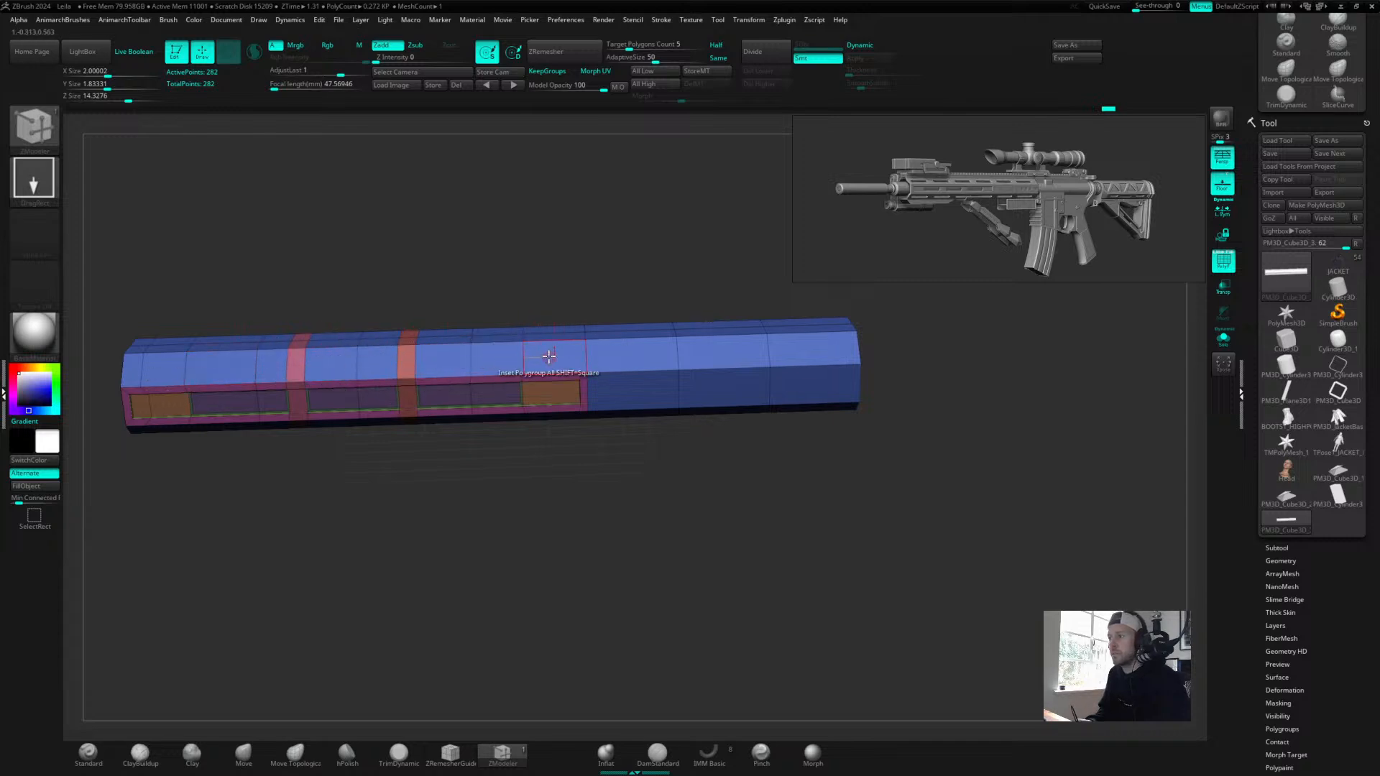
click(688, 336)
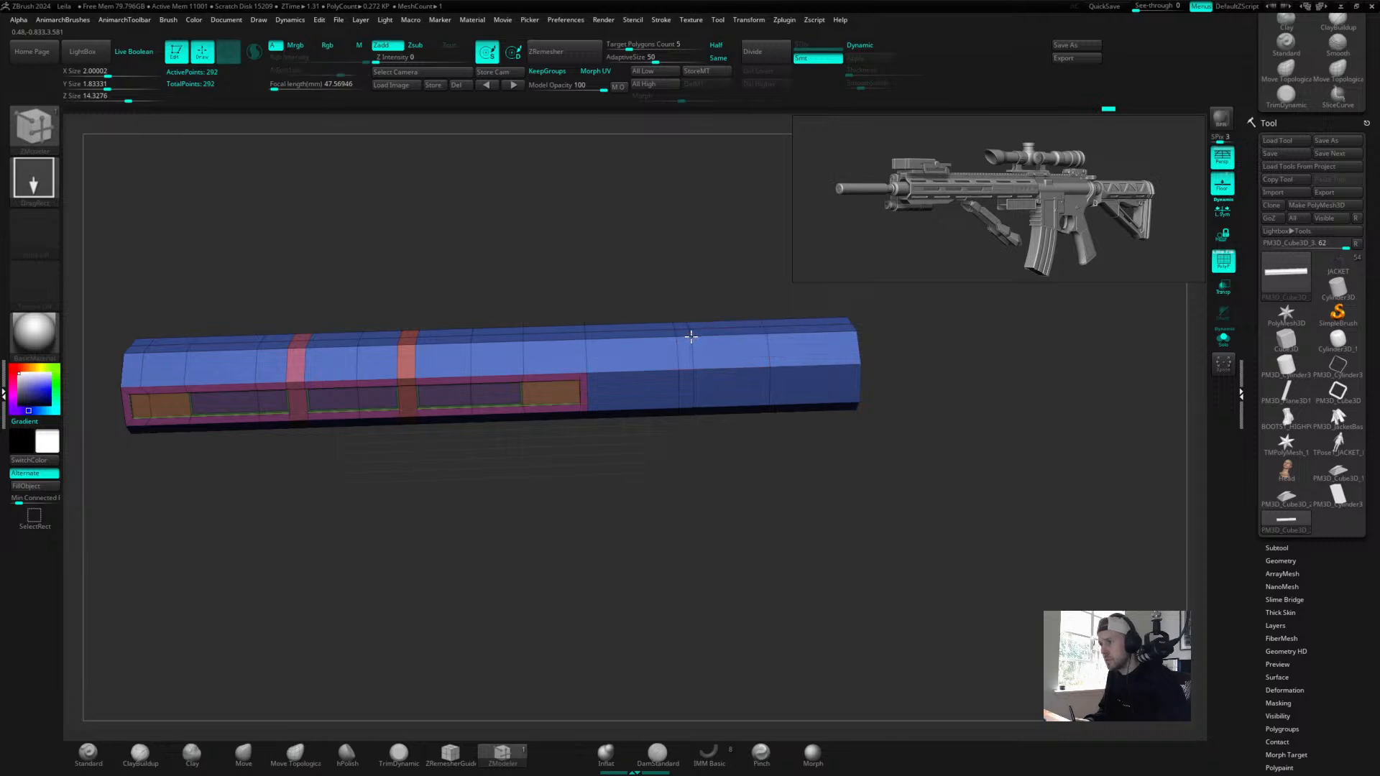
click(814, 331)
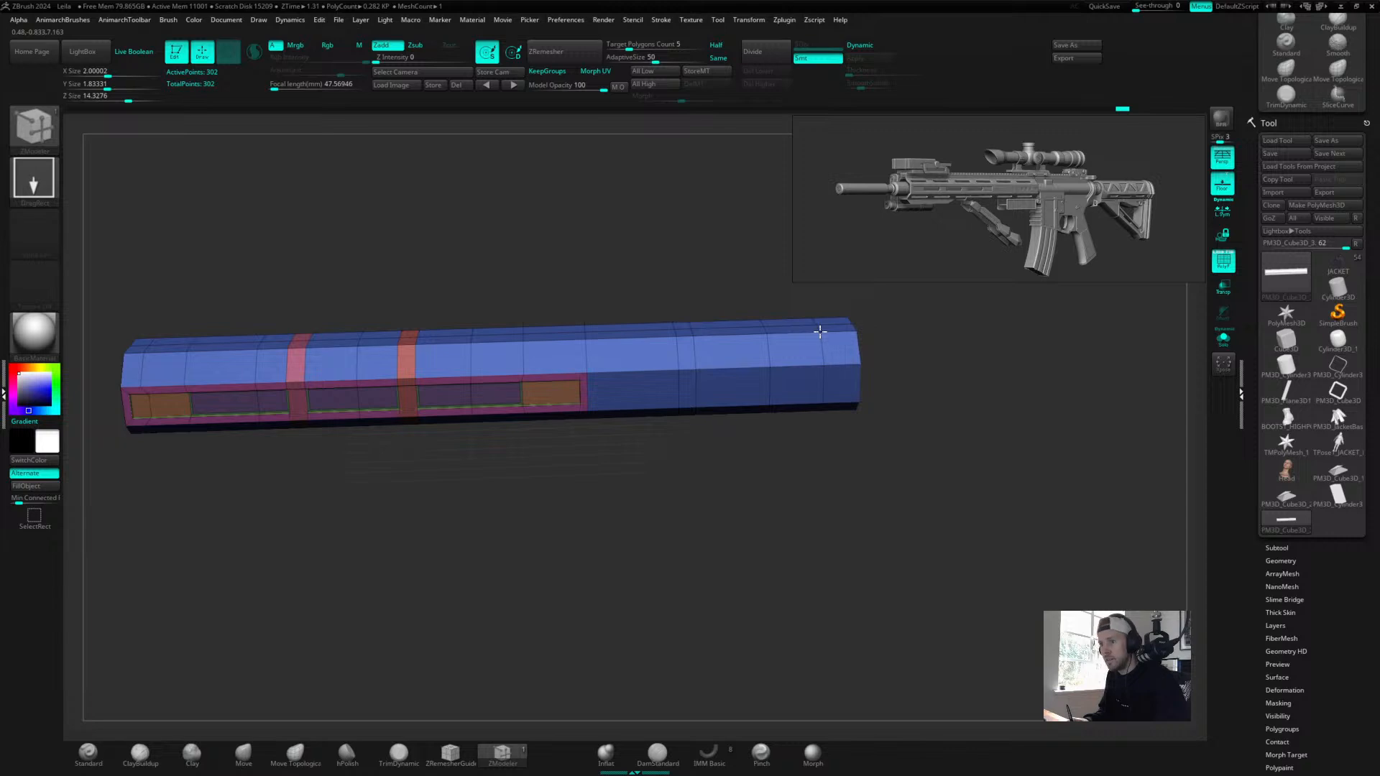
alt+drag(662, 263, 730, 252)
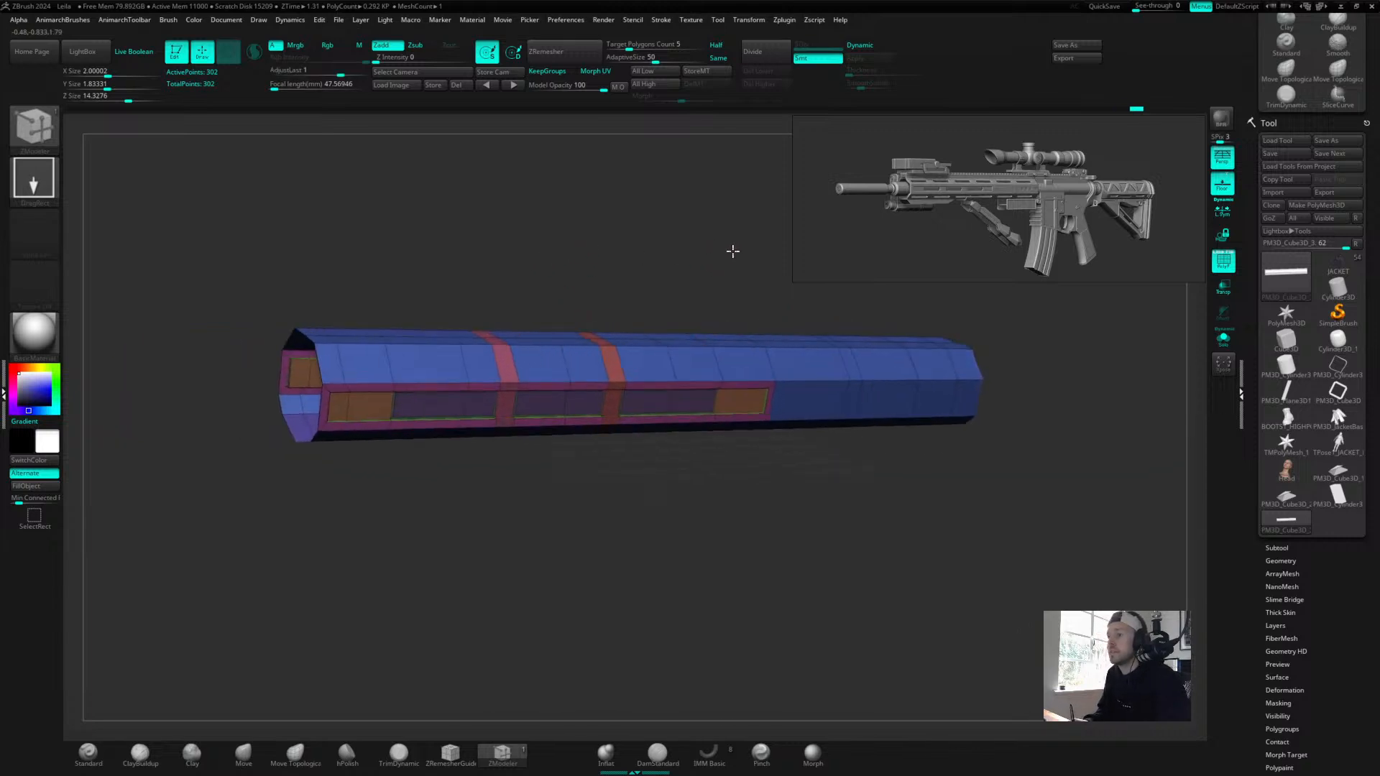
Try assigning a new polygroup to the upper faces above the panel with the PolyGroup action targeting A Single Poly, then undo it.
right_click(355, 367)
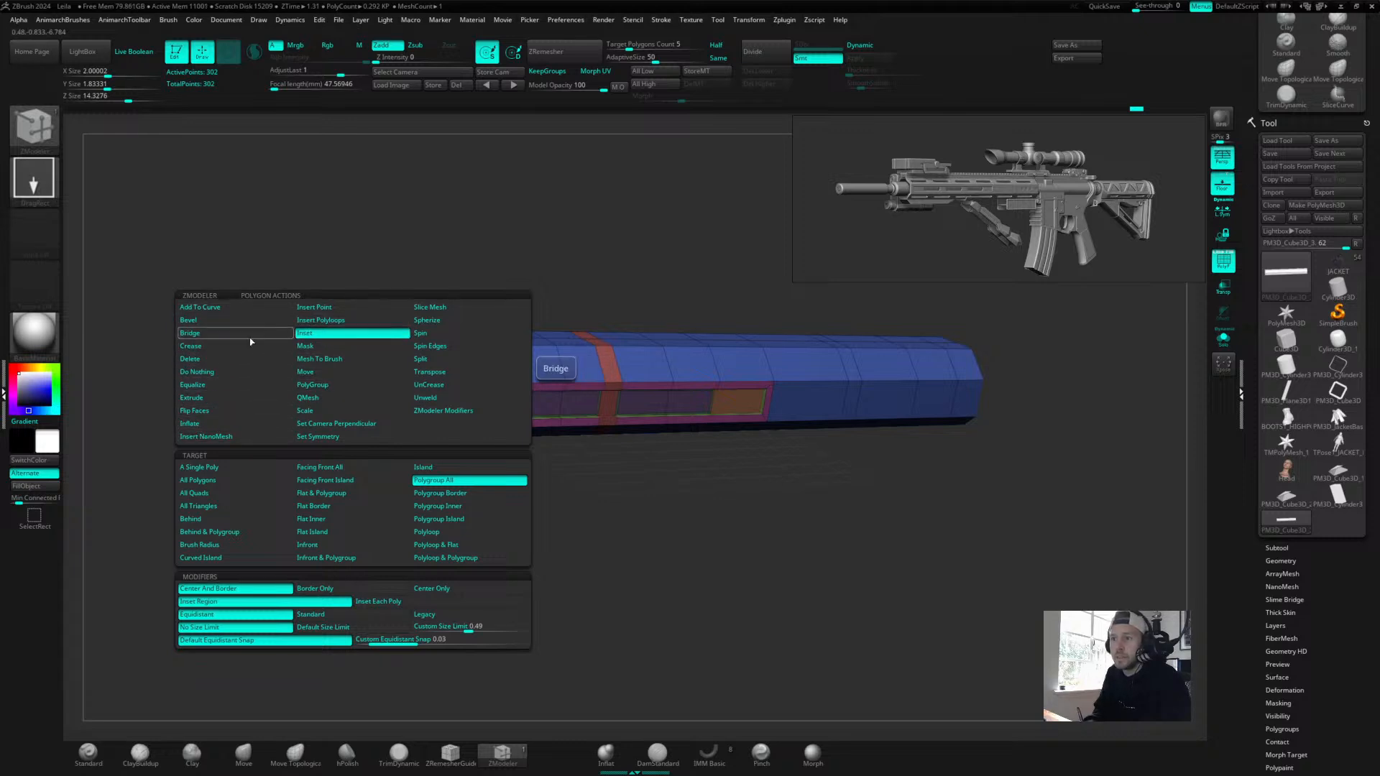
click(312, 384)
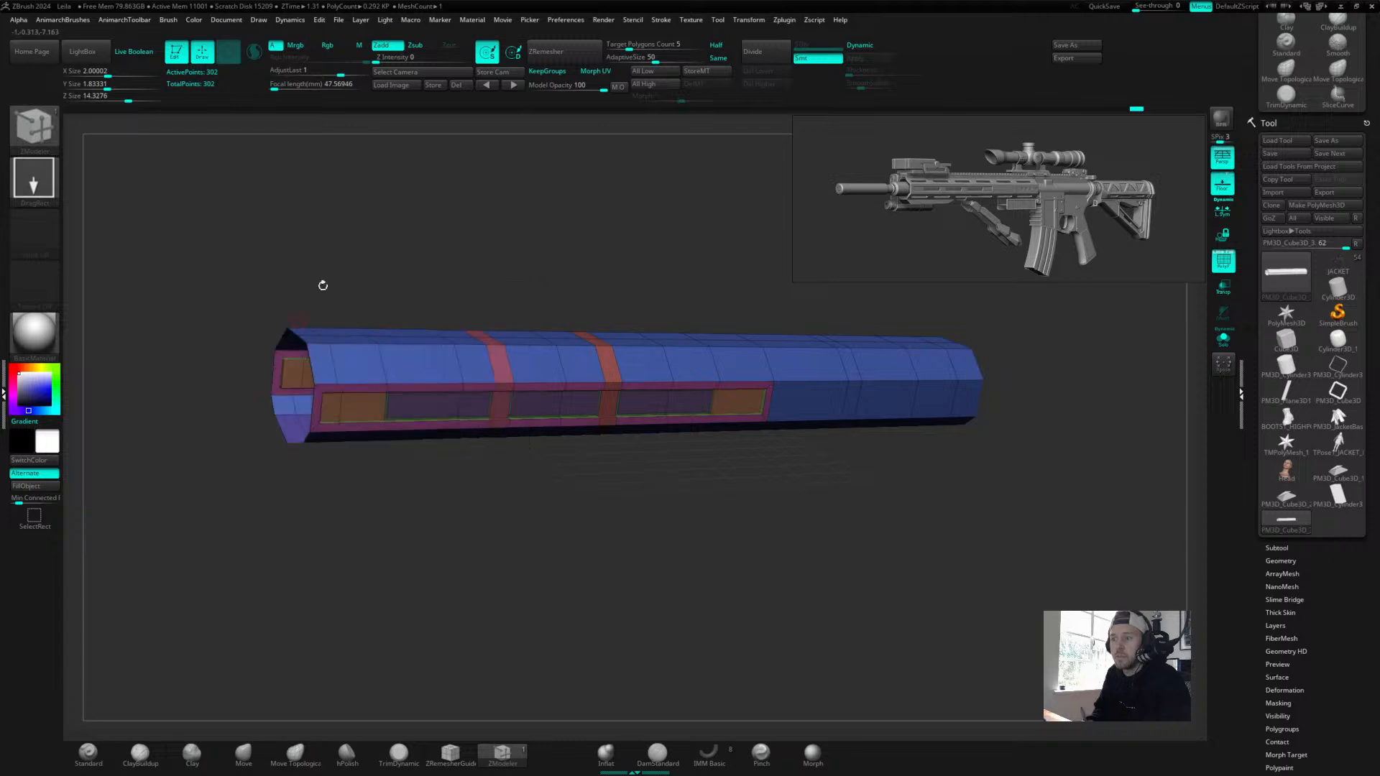
click(353, 360)
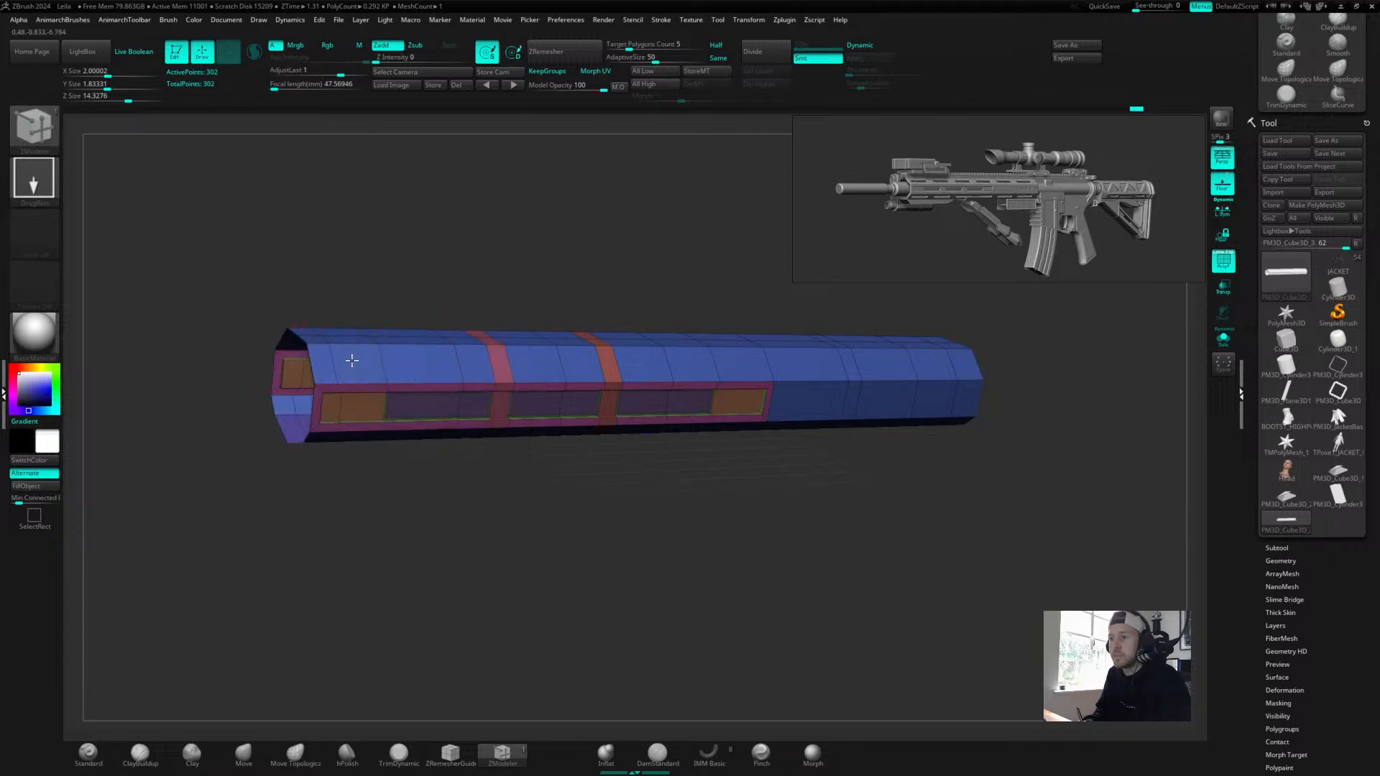
click(414, 364)
drag(494, 267, 533, 256)
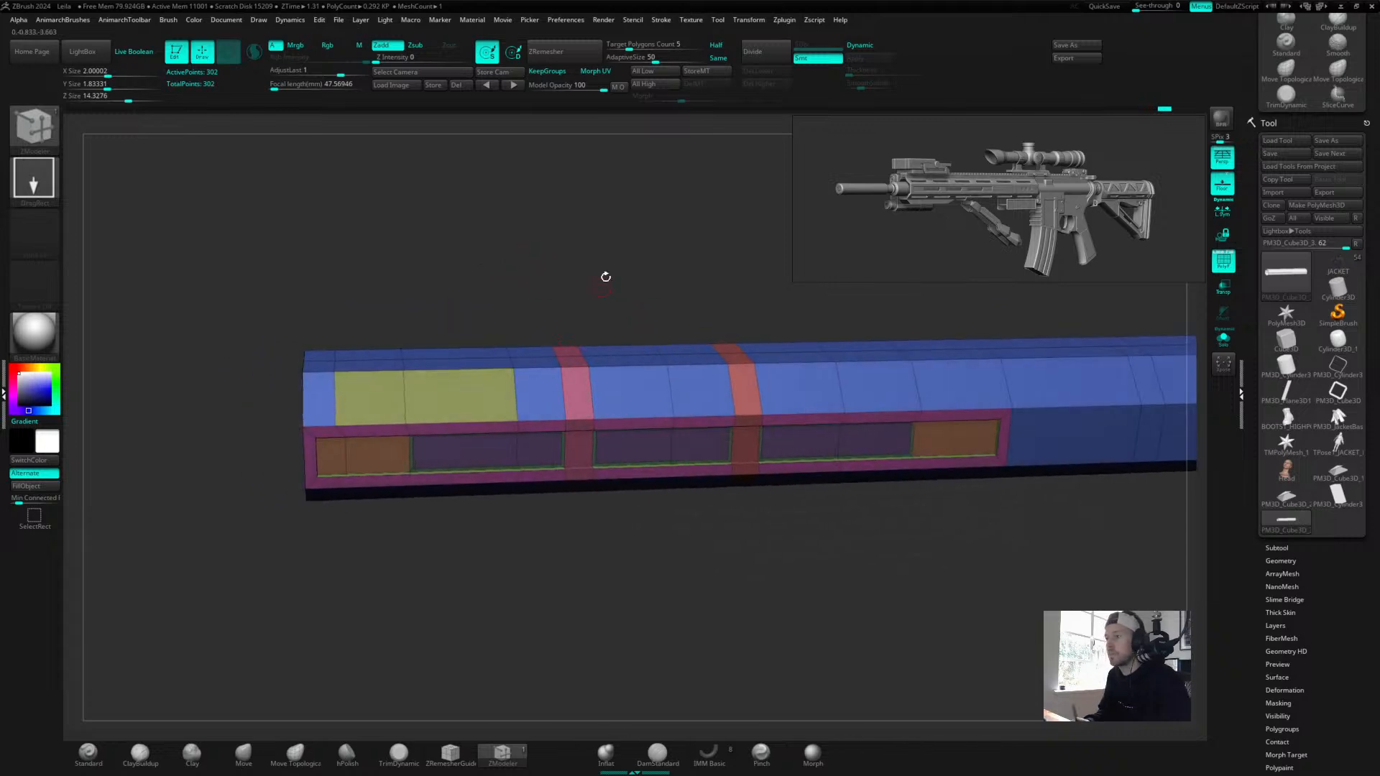
shift+drag(597, 297, 604, 265)
key(ctrl+z)
key(ctrl+z)
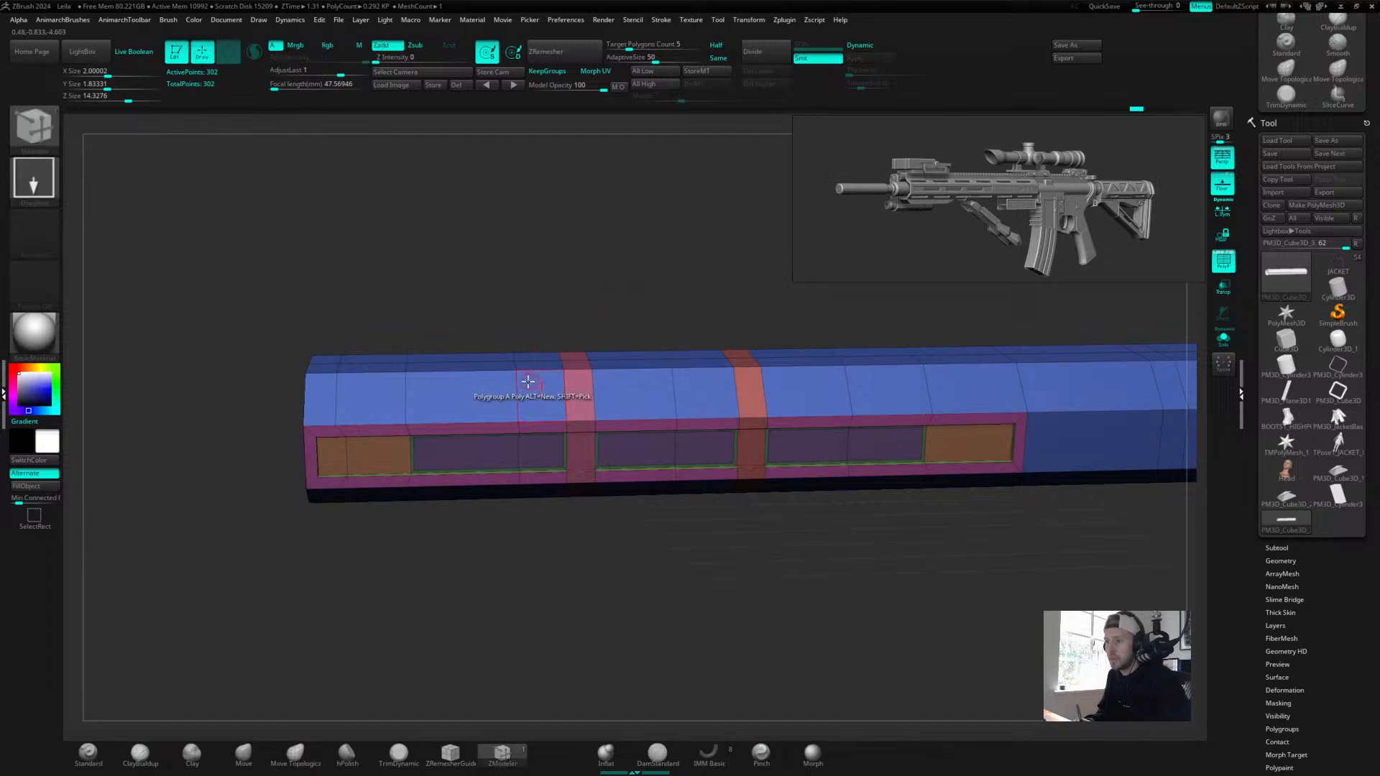
Bevel the added edge loops crossing the three long panel sections into narrow bands, using the EdgeLoop Complete target.
drag(651, 271, 620, 276)
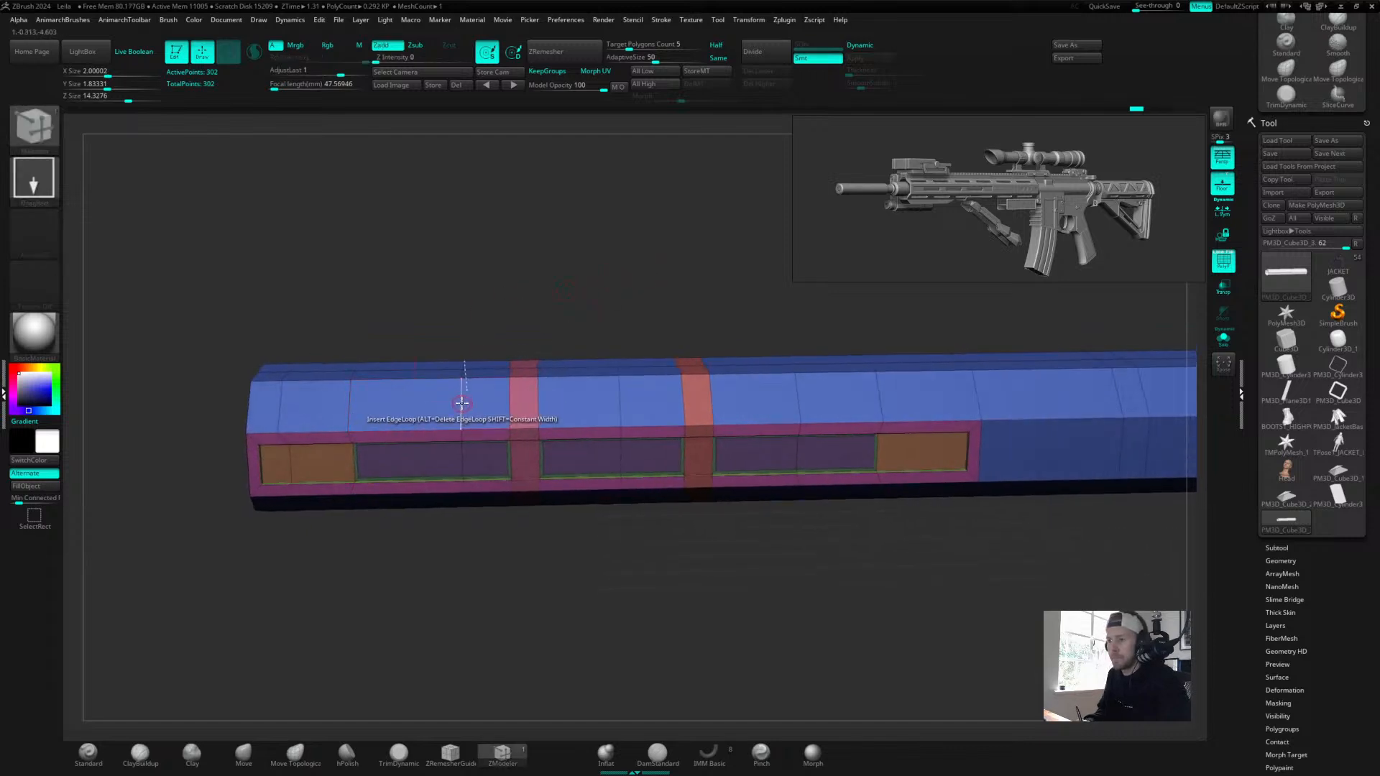
key(space)
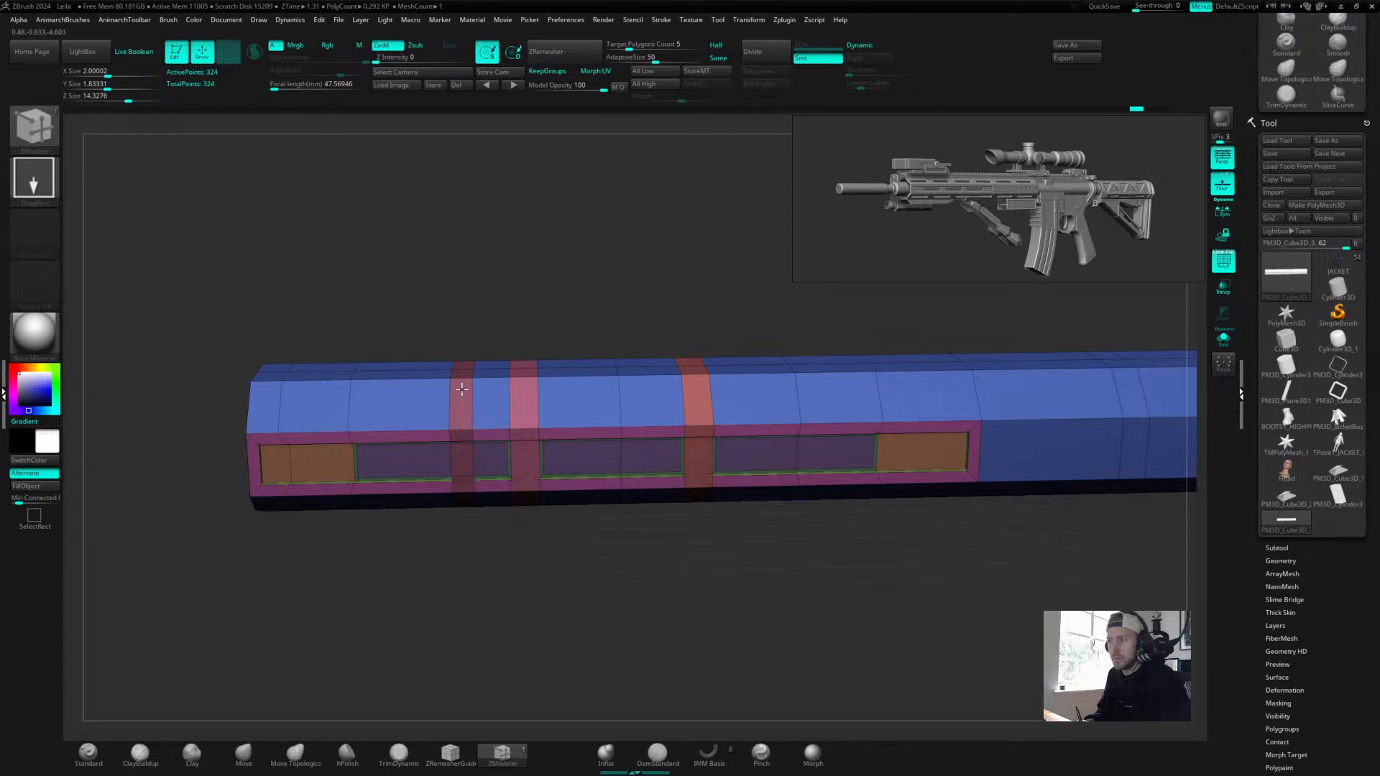
click(620, 399)
alt+drag(773, 276, 685, 272)
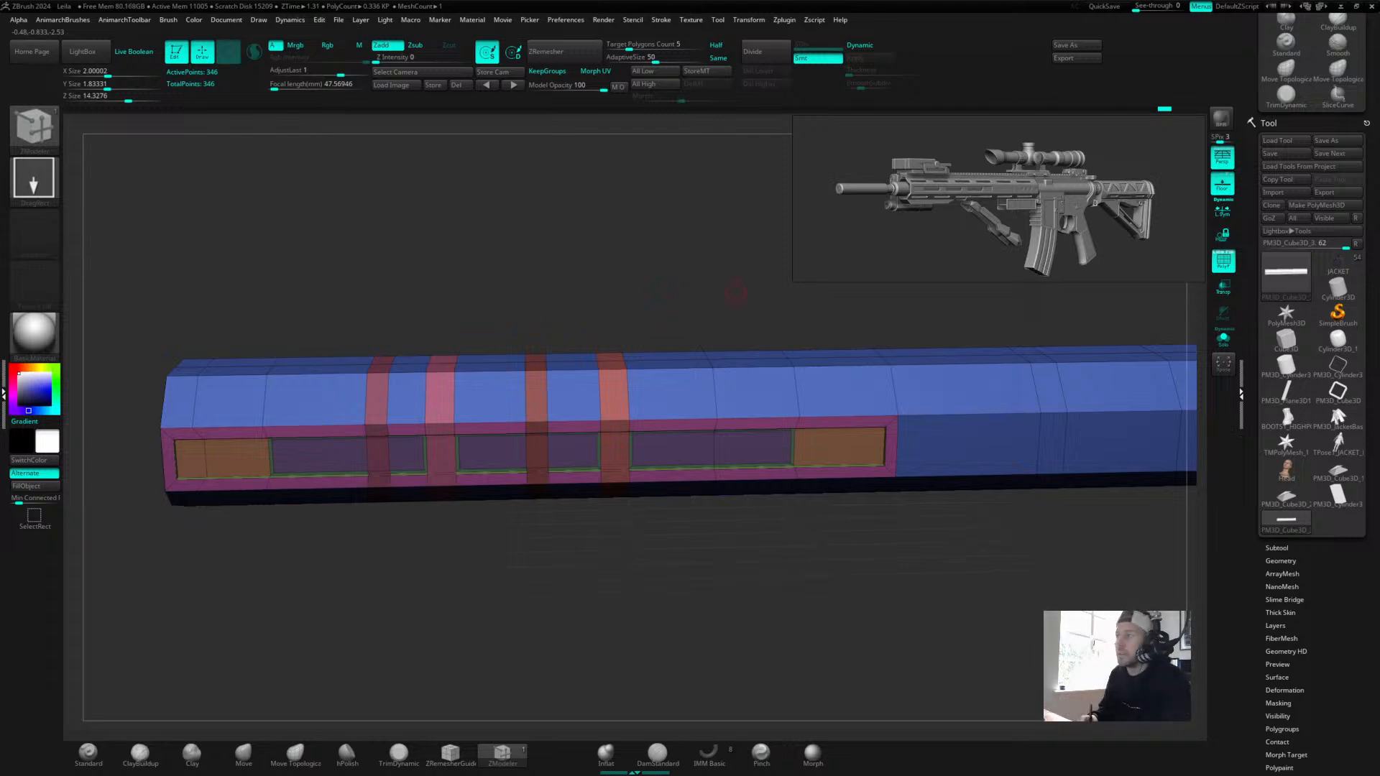
drag(472, 299, 477, 299)
click(715, 391)
alt+drag(748, 283, 423, 275)
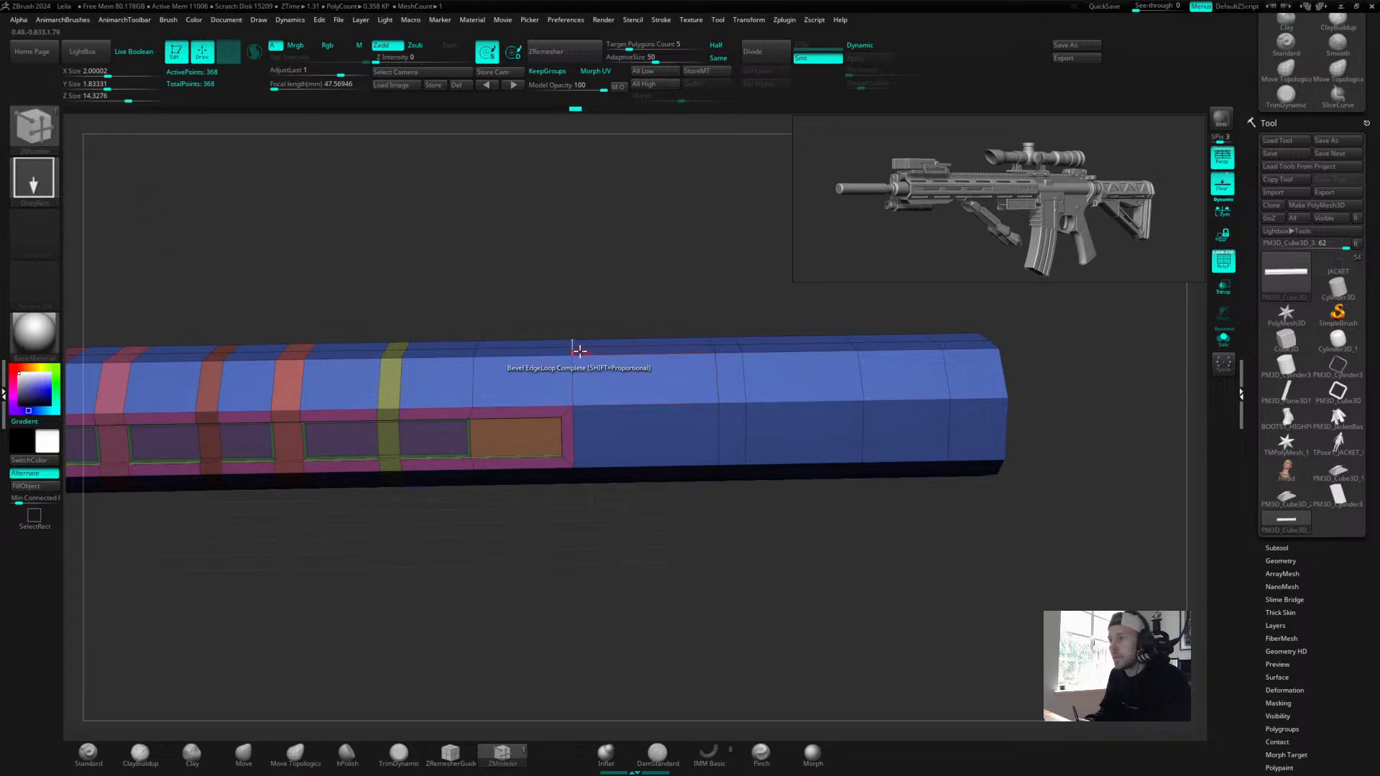
Insert a crosswise edge loop in the plain part close to the panel's inner end, forming a narrow band.
key(space)
click(568, 374)
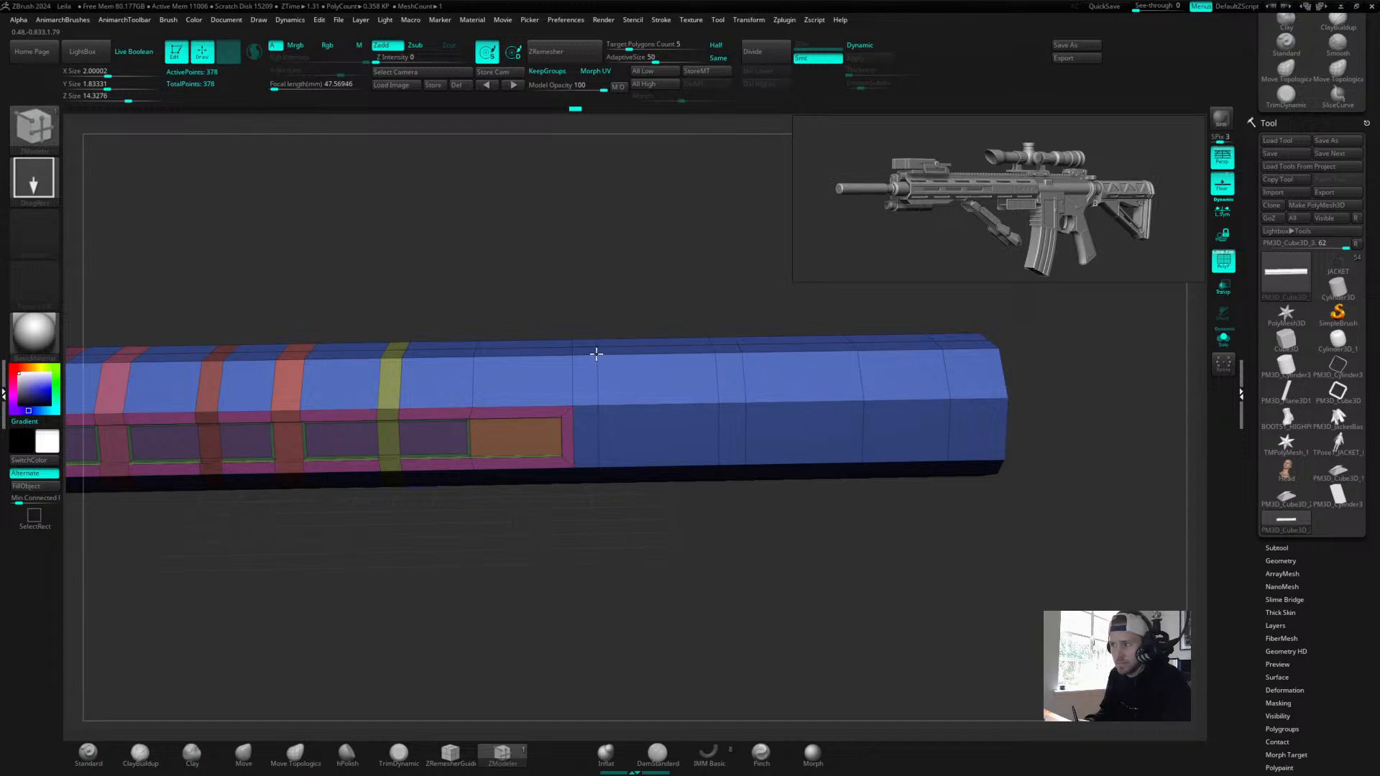
click(593, 353)
drag(582, 261, 581, 303)
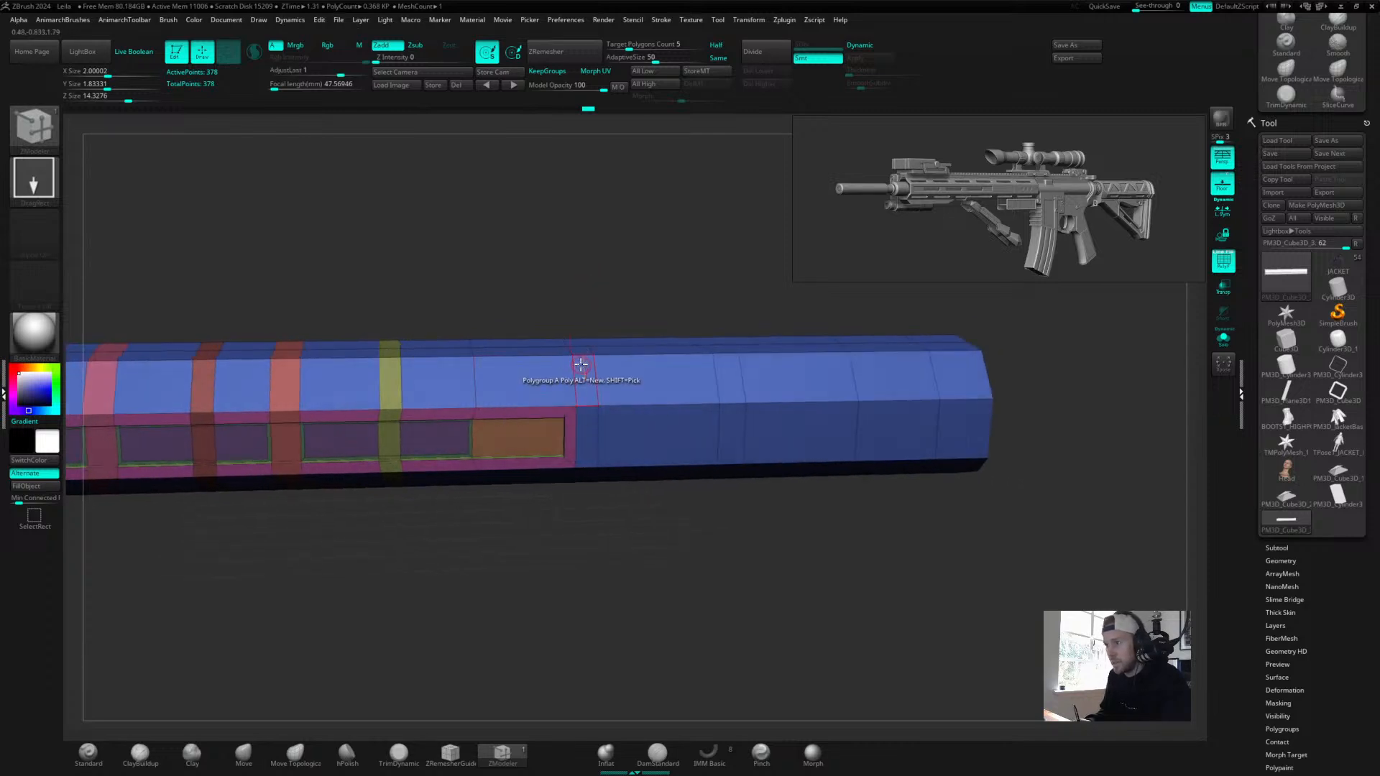
Assign a new polygroup to the narrow band beside the panel's inner end with the PolyGroup action targeting Polyloop.
key(space)
click(733, 519)
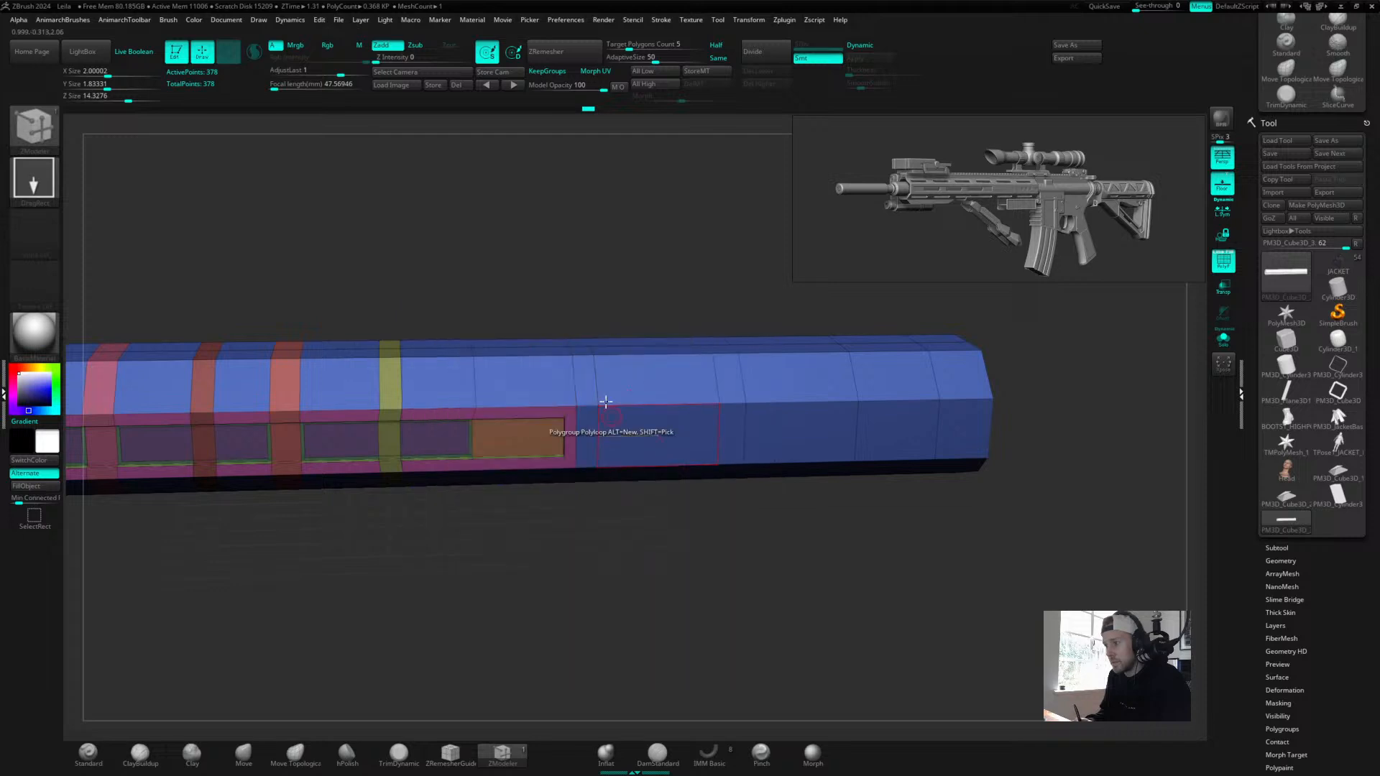
click(587, 361)
alt+drag(616, 285, 585, 271)
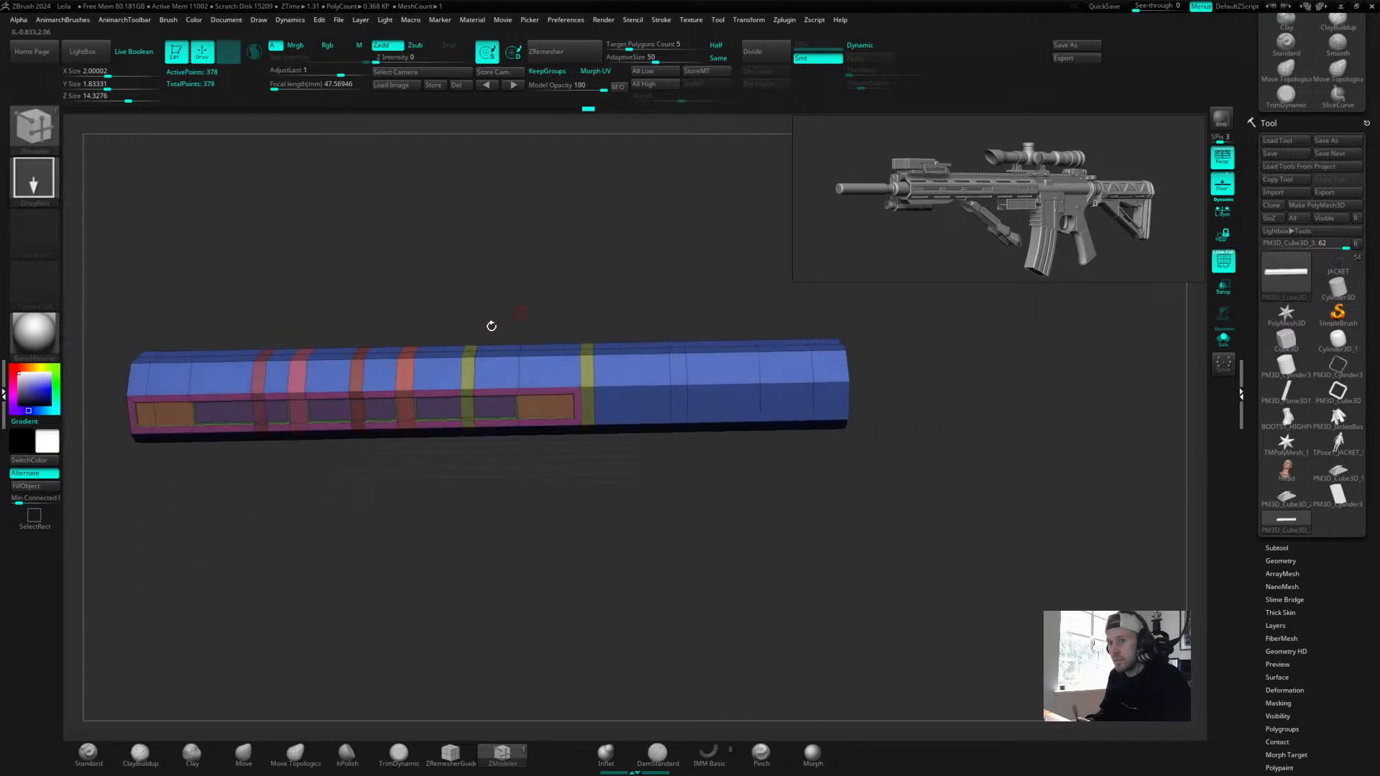
Insert a crosswise edge loop midway along the plain section to form a narrow band, and give that band the yellow polygroup.
alt+drag(735, 299, 649, 336)
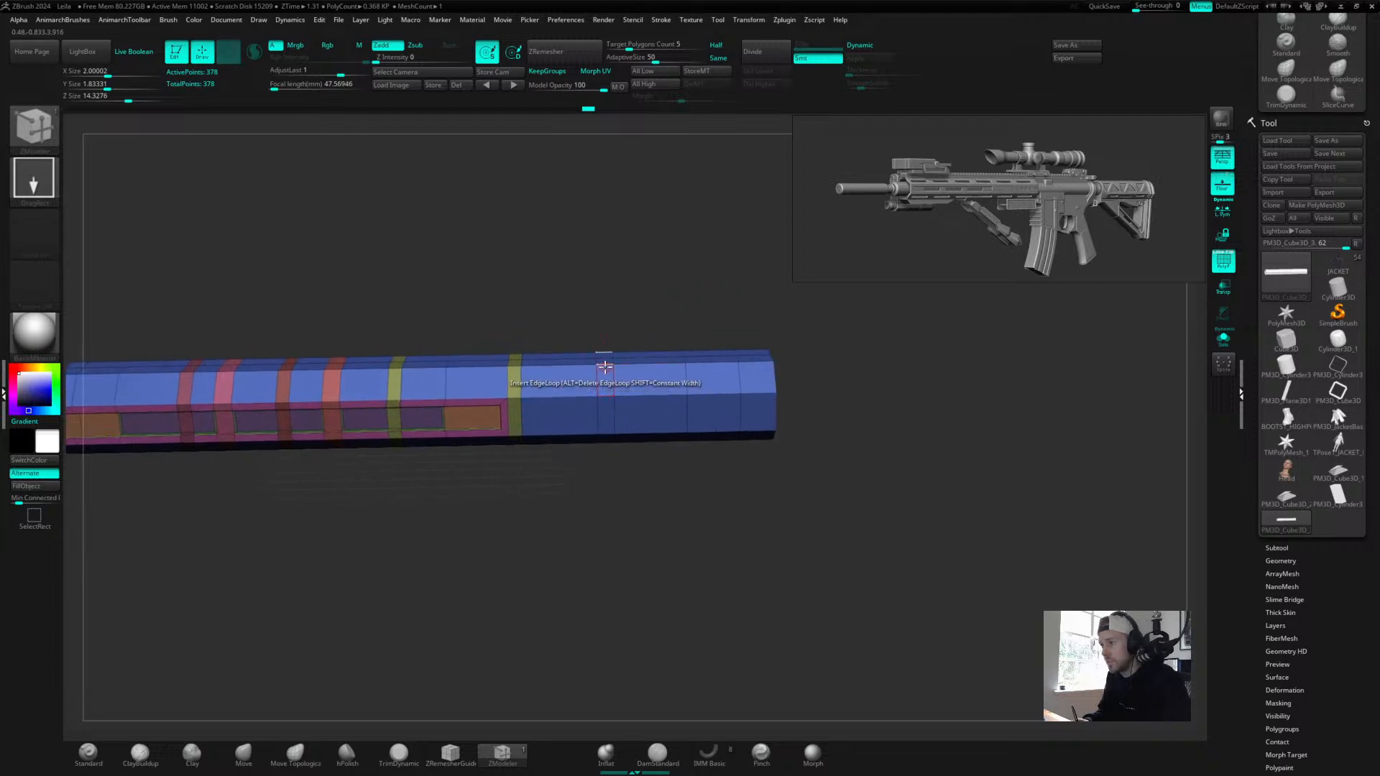
mouse_move(613, 348)
mouse_down()
mouse_move(749, 283)
mouse_move(602, 340)
mouse_up()
click(570, 376)
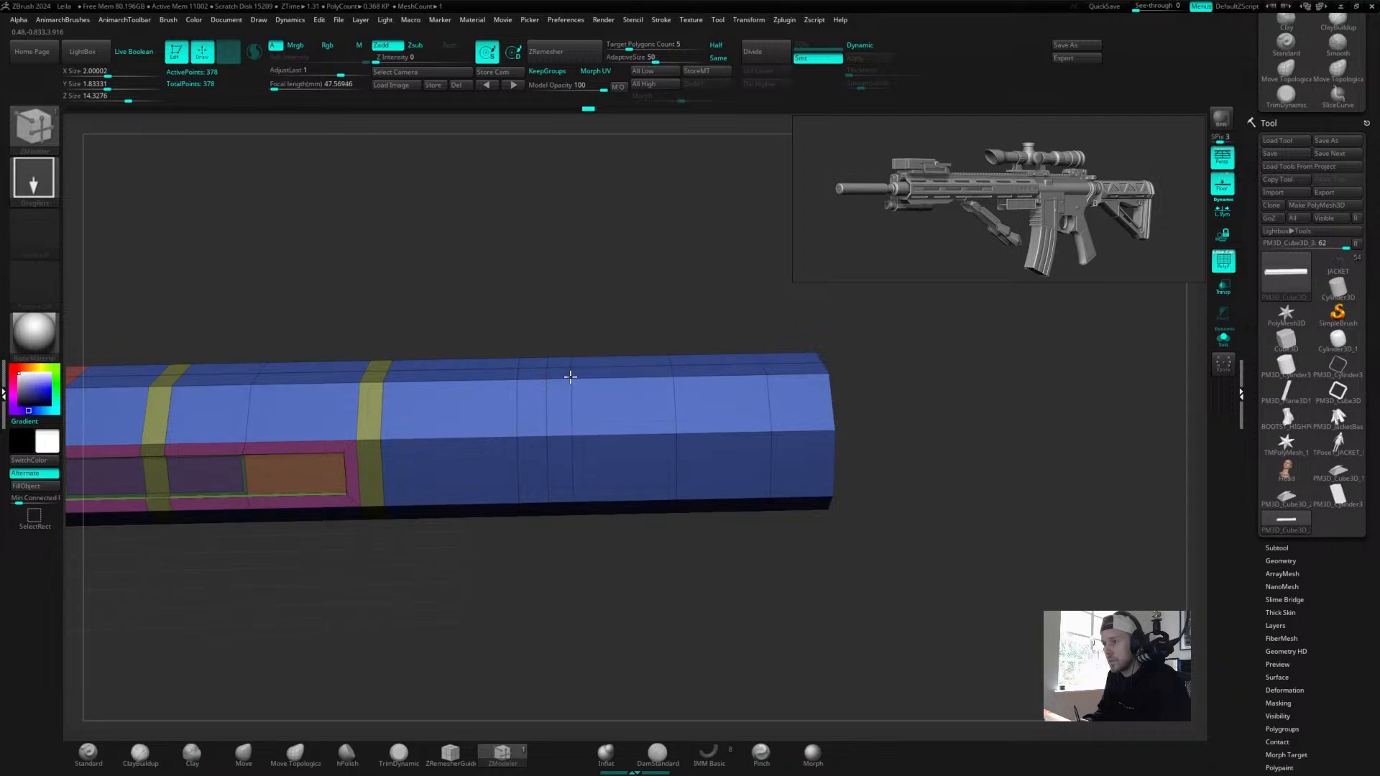
click(556, 391)
drag(582, 339, 712, 279)
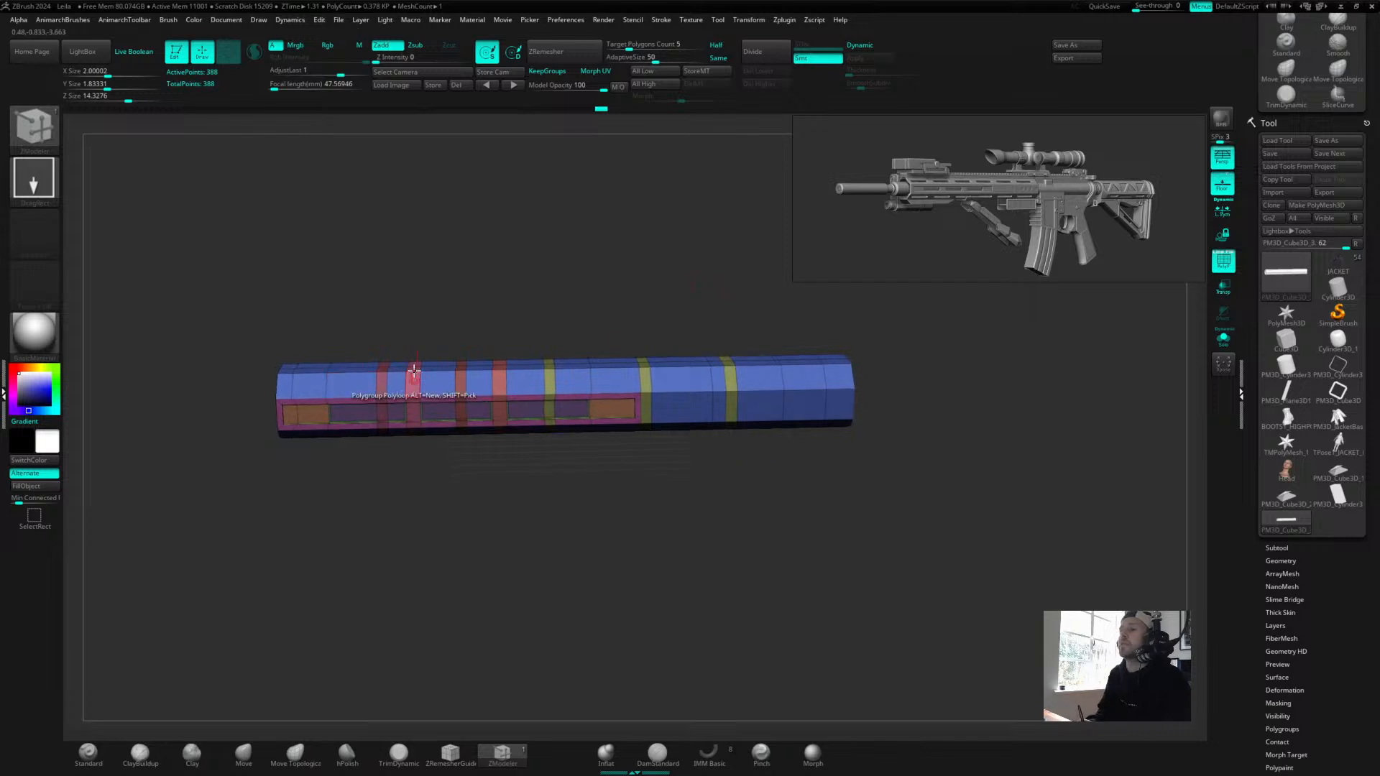
Insert an edge loop near the plain section's far end to form another narrow band, undo the surplus loop, and polygroup the band yellow.
alt+drag(842, 290, 798, 345)
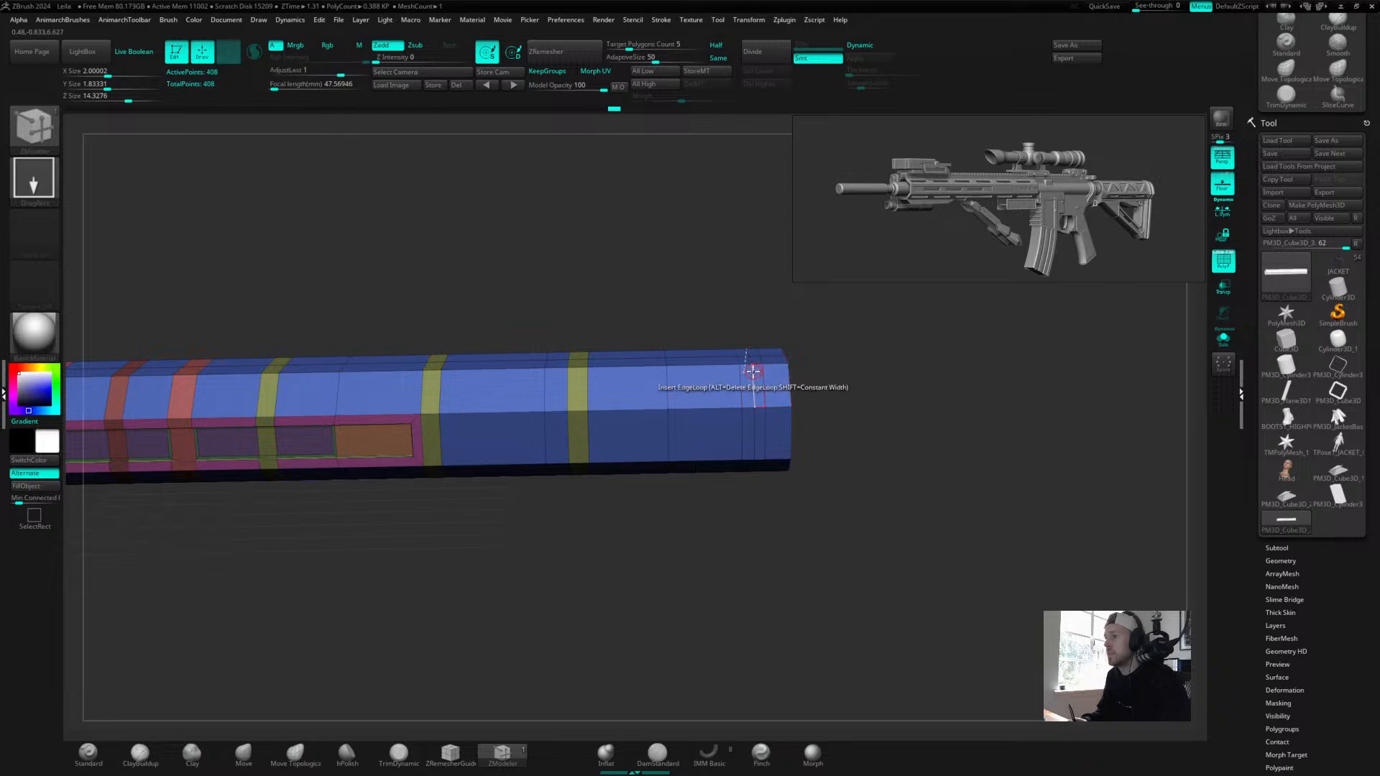
key(ctrl+z)
key(ctrl+z)
drag(756, 320, 740, 283)
alt+drag(755, 331, 708, 281)
key(ctrl+z)
drag(839, 369, 828, 368)
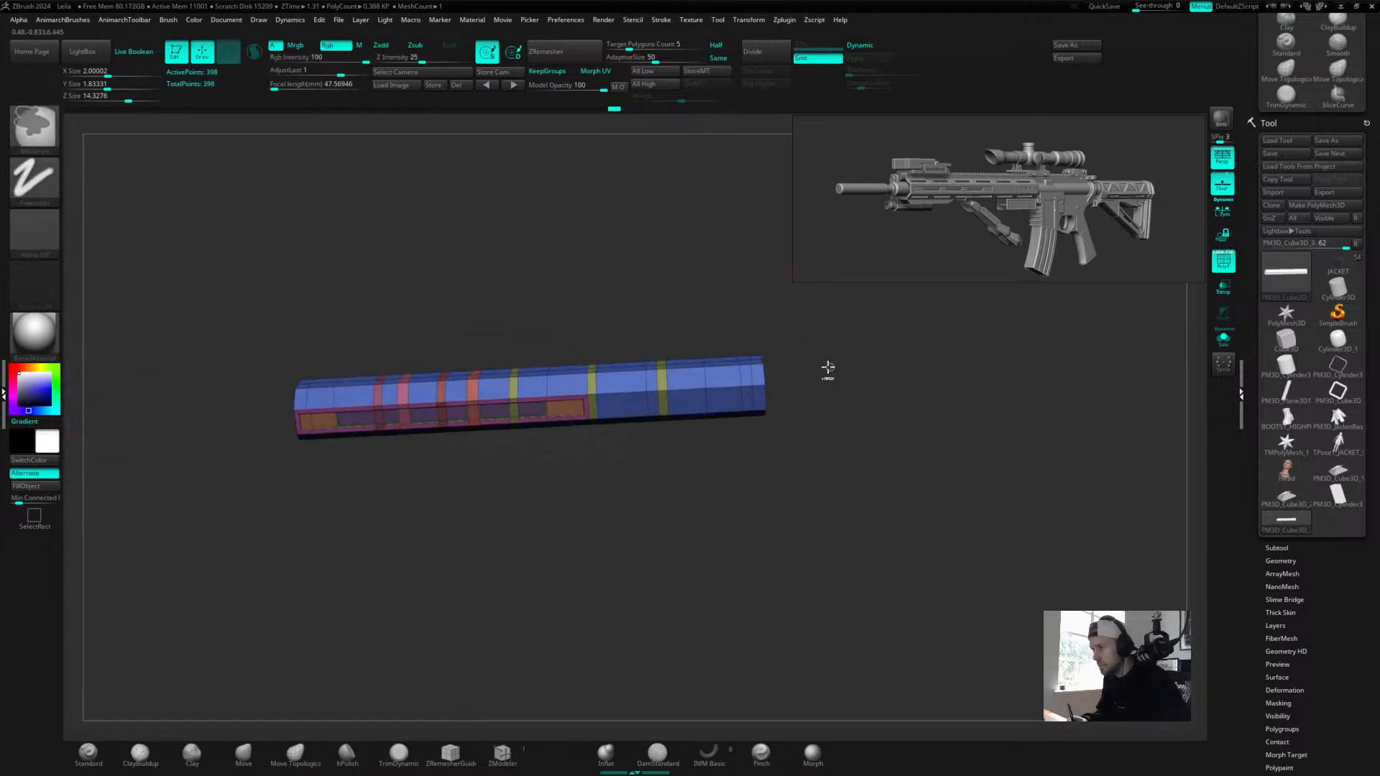
alt+drag(746, 335, 981, 320)
click(723, 385)
alt+drag(726, 288, 788, 246)
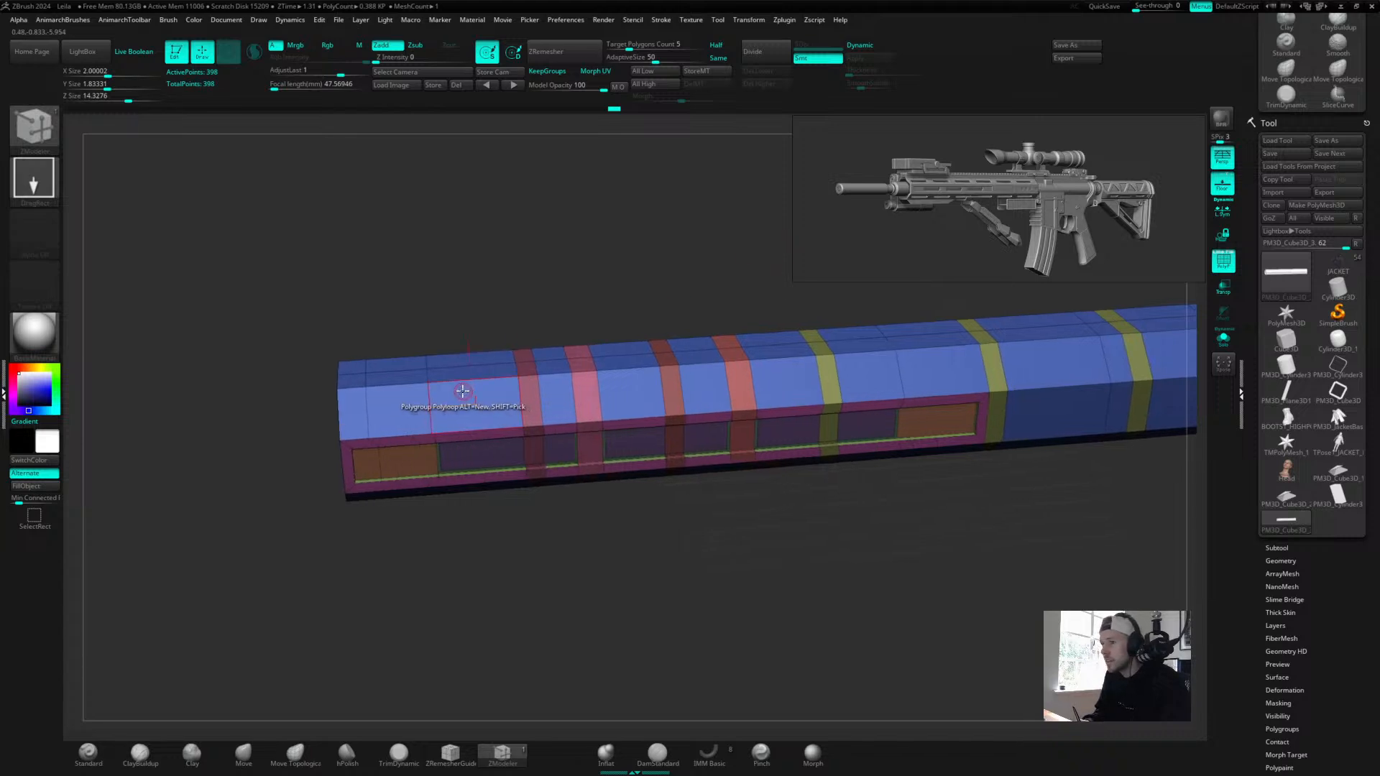
Insert a crosswise edge loop near the tube's open end and slide the loops into a narrow band with the Slide action targeting EdgeLoop Complete.
drag(388, 395, 388, 384)
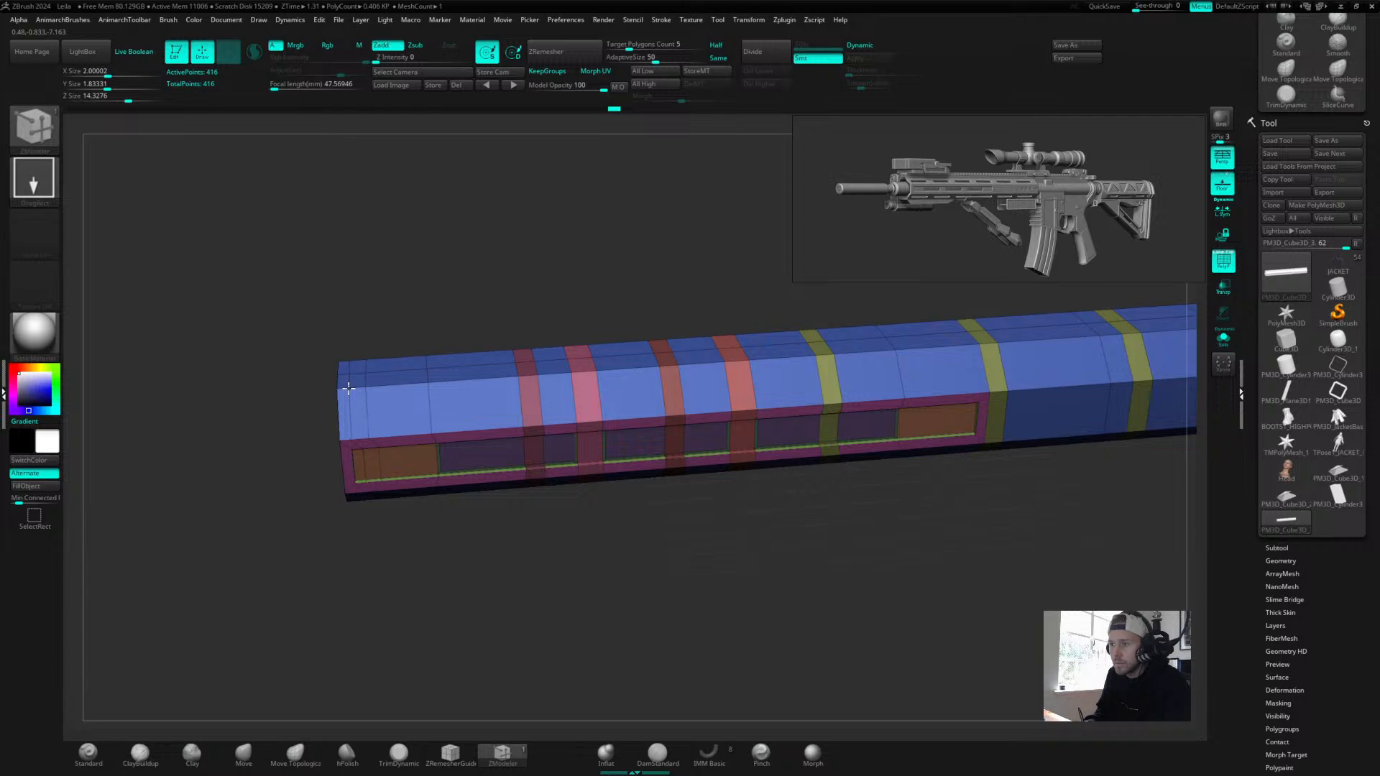
key(space)
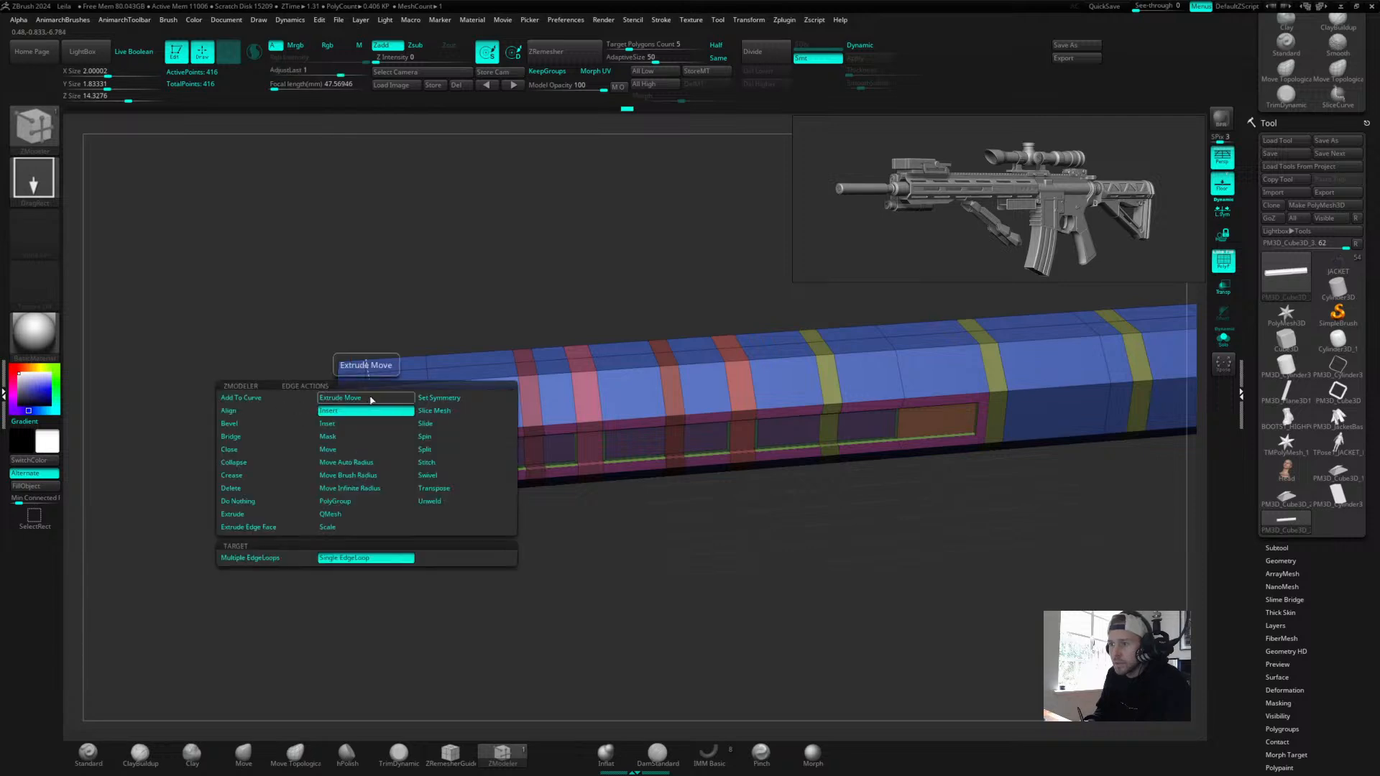
click(434, 427)
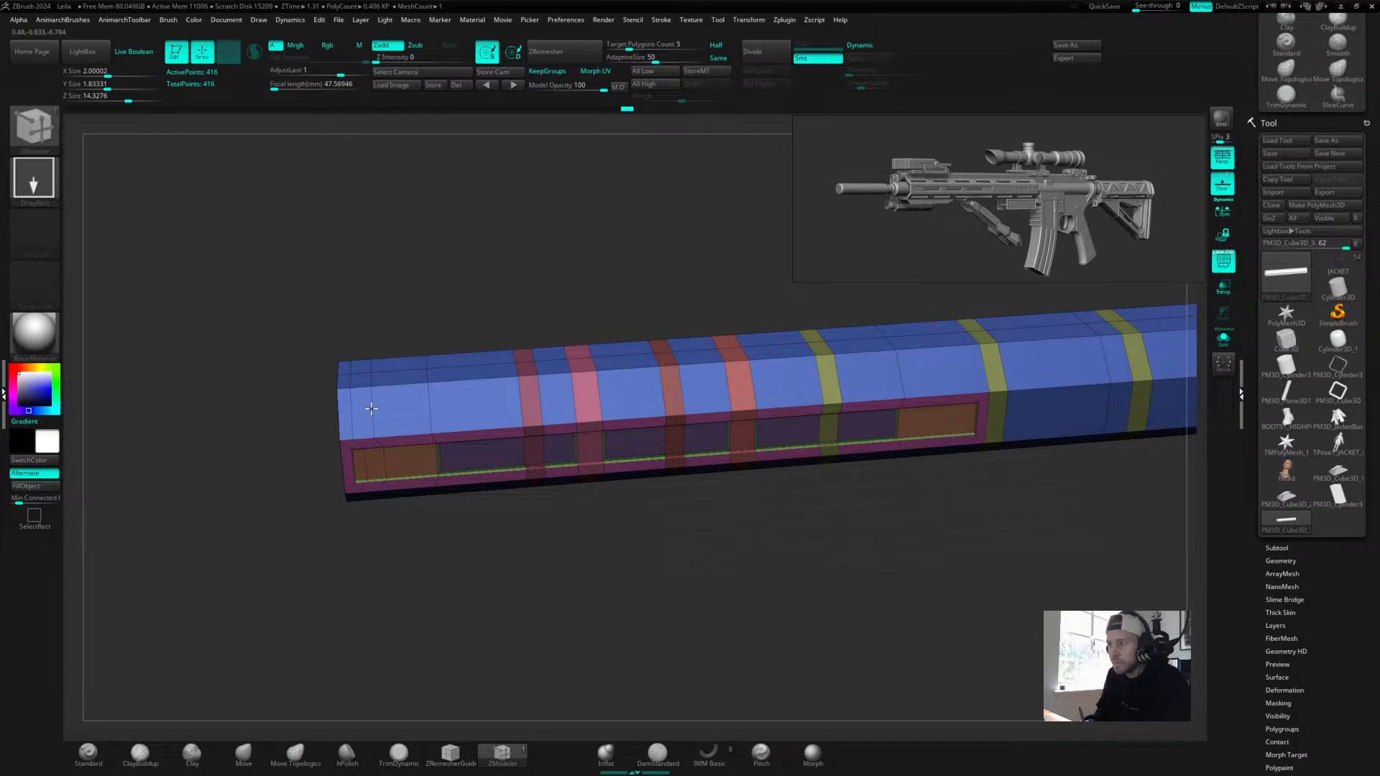
drag(371, 408, 360, 400)
drag(415, 324, 617, 261)
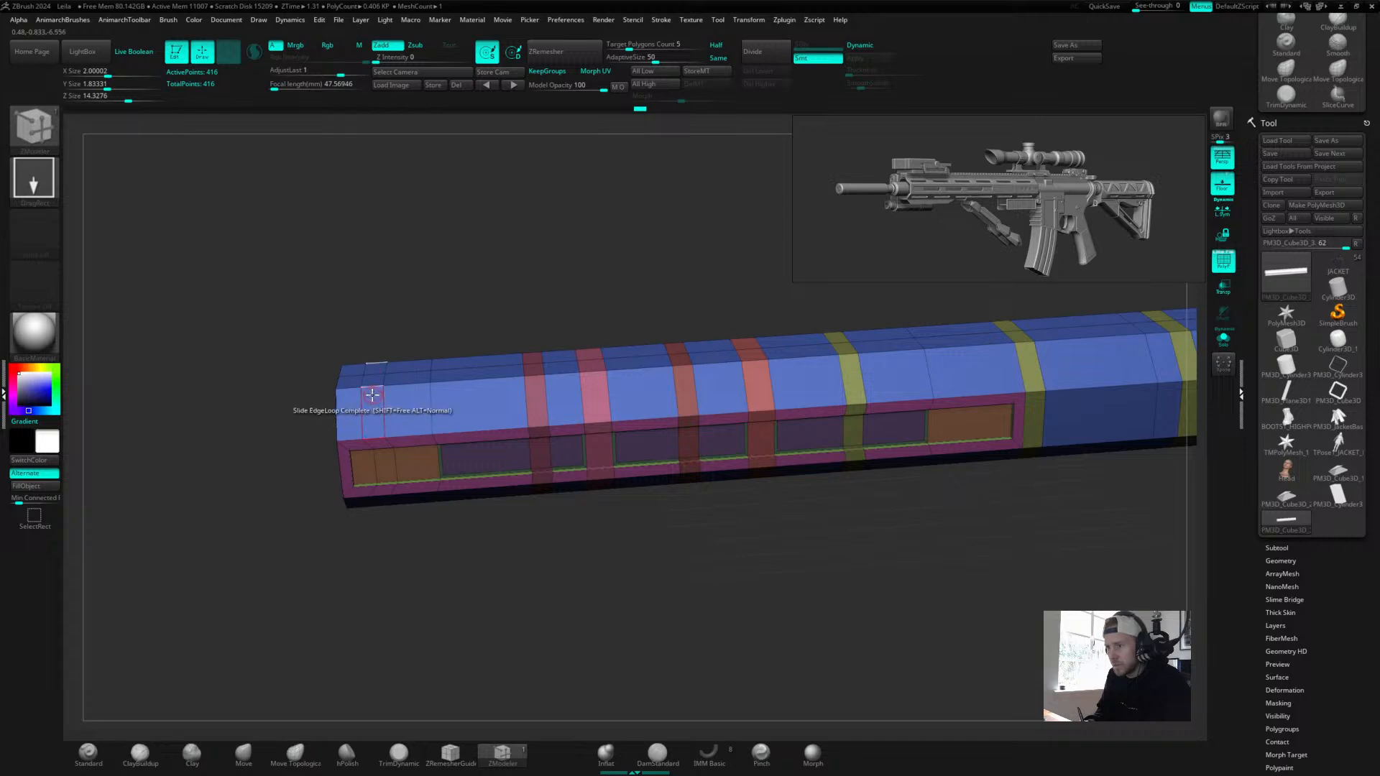
Apply the yellow polygroup to the narrow band at the open end and to the first and third red bands.
click(372, 395)
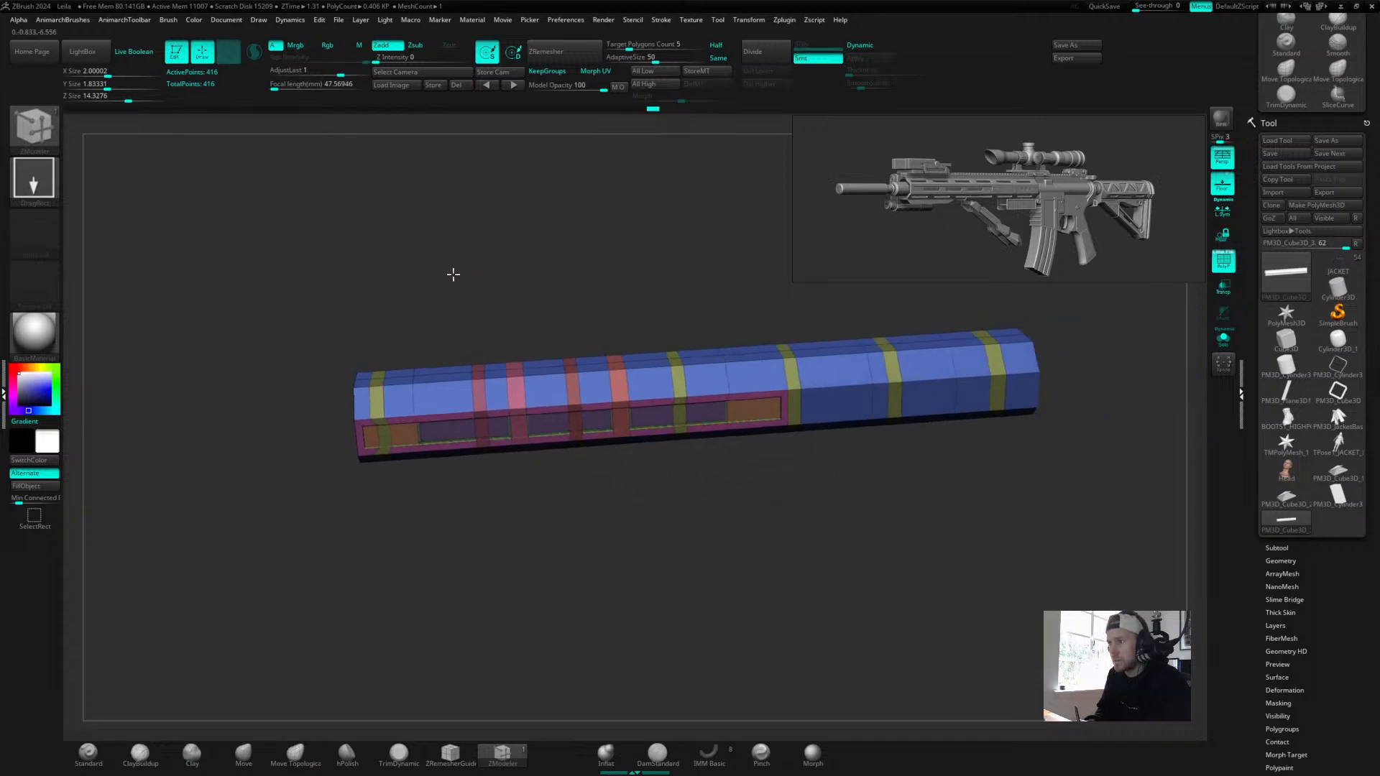
click(531, 398)
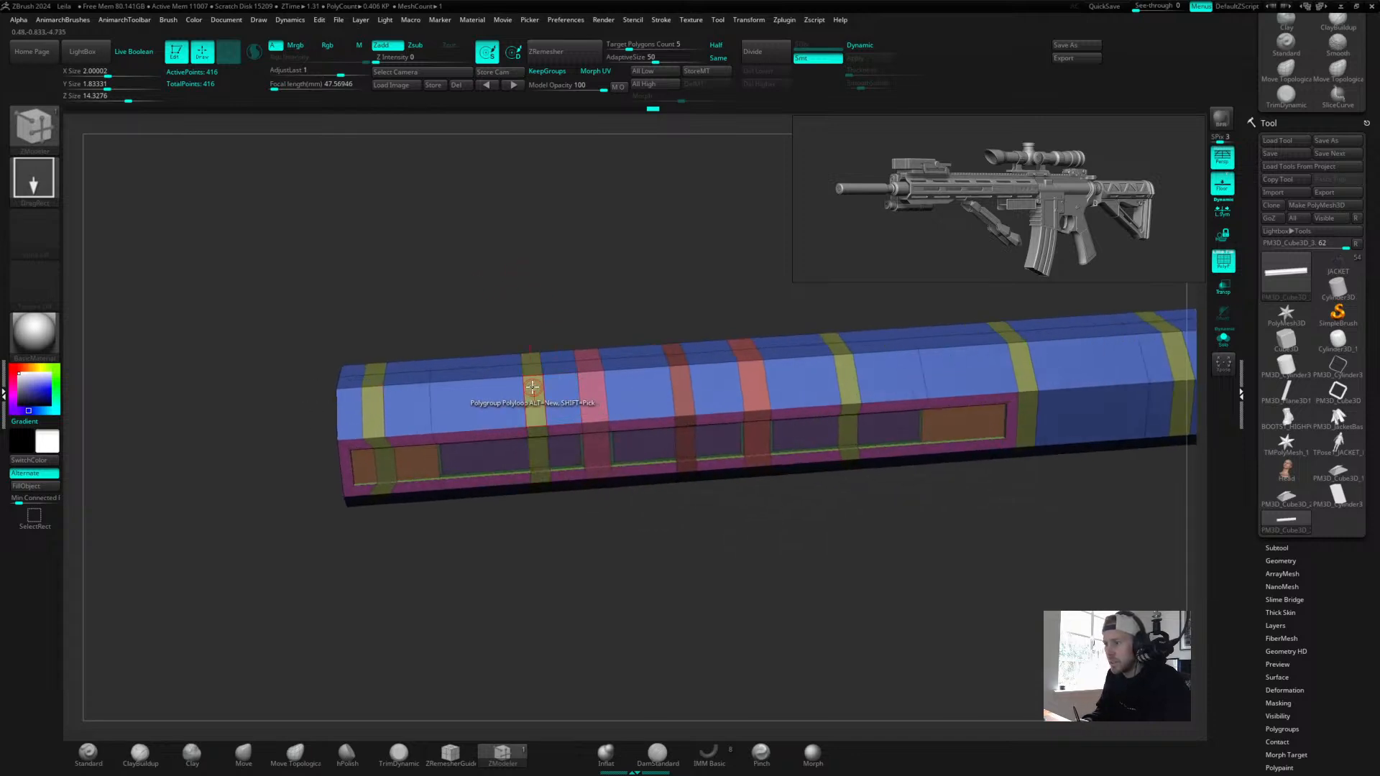
click(678, 381)
ctrl+right_drag(676, 364, 732, 298)
drag(683, 389, 670, 388)
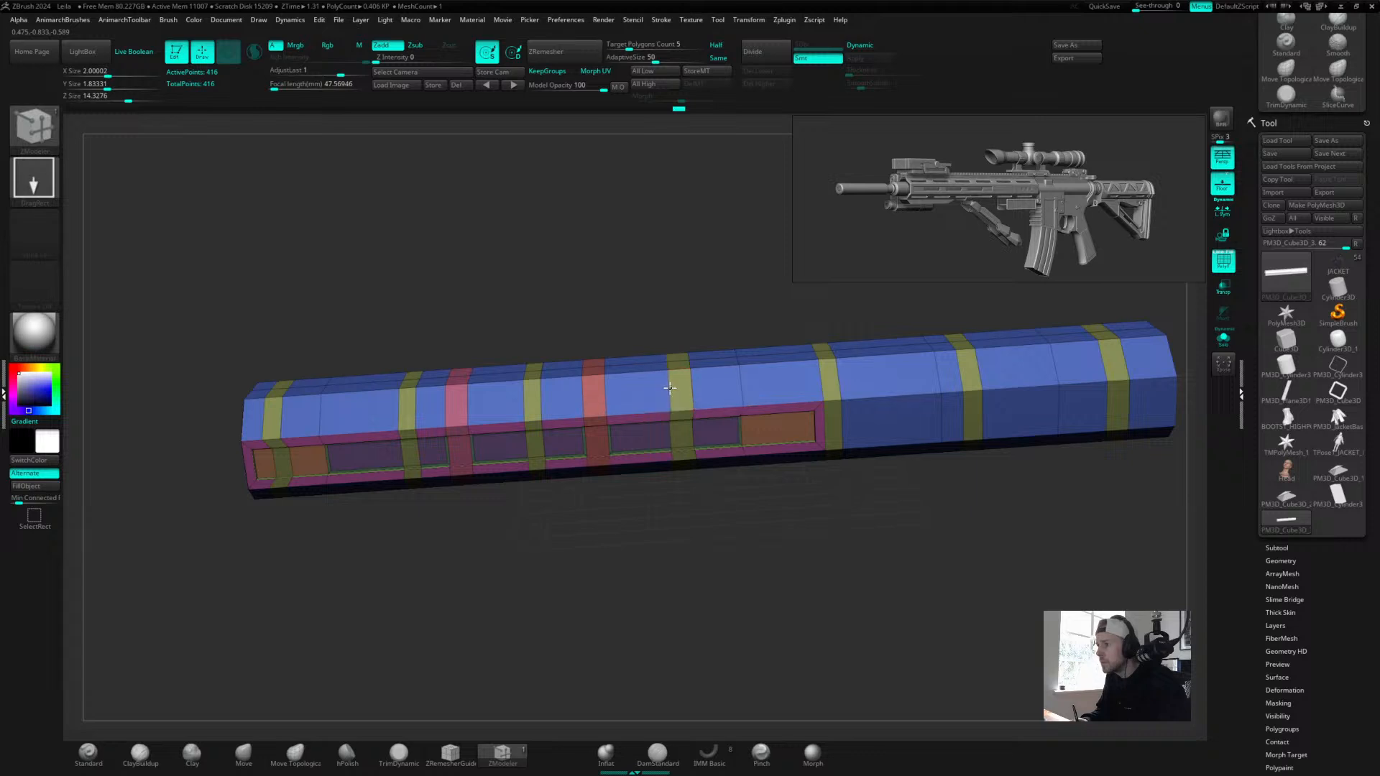
Examine the spacing of the crosswise bands along the tube from above, from the side and from the open end.
right_drag(724, 296, 733, 376)
ctrl+right_drag(785, 504, 746, 495)
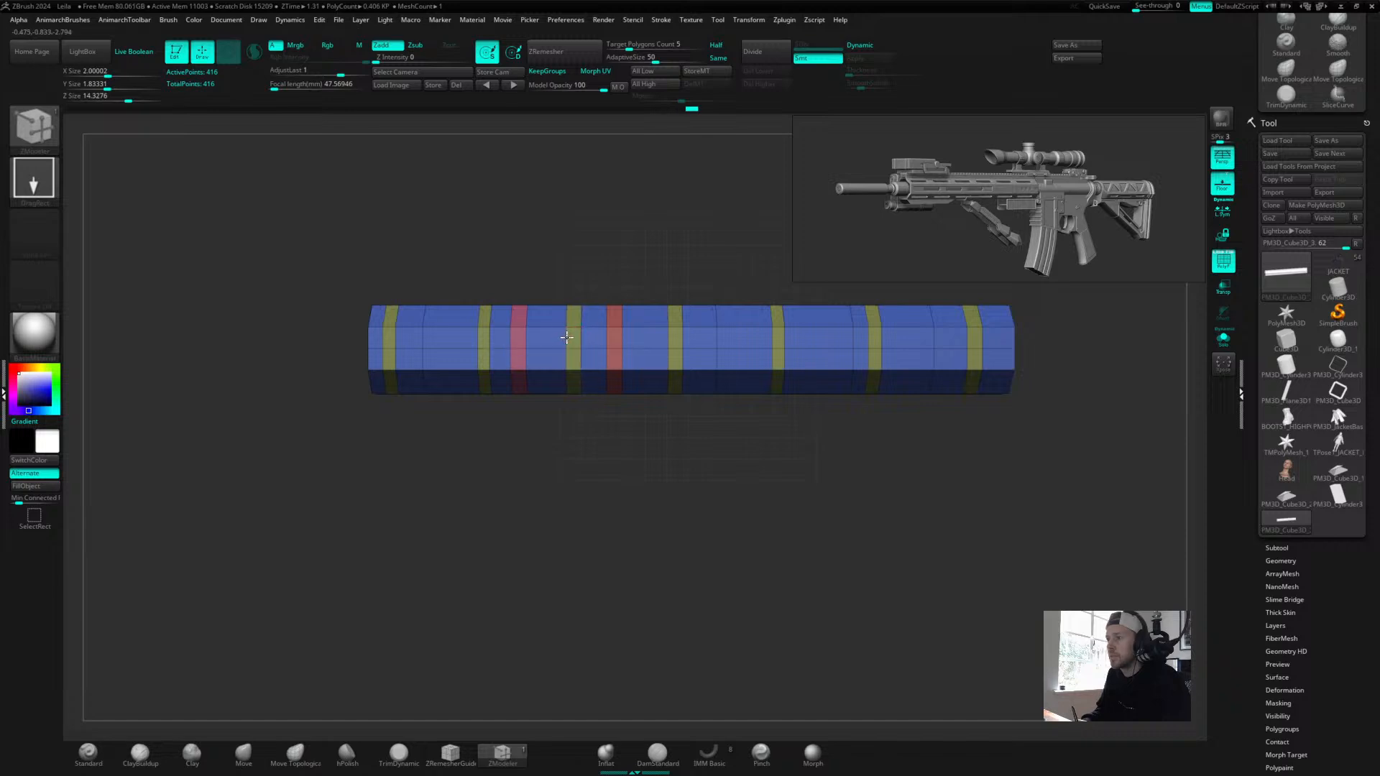
alt+right_drag(687, 251, 615, 253)
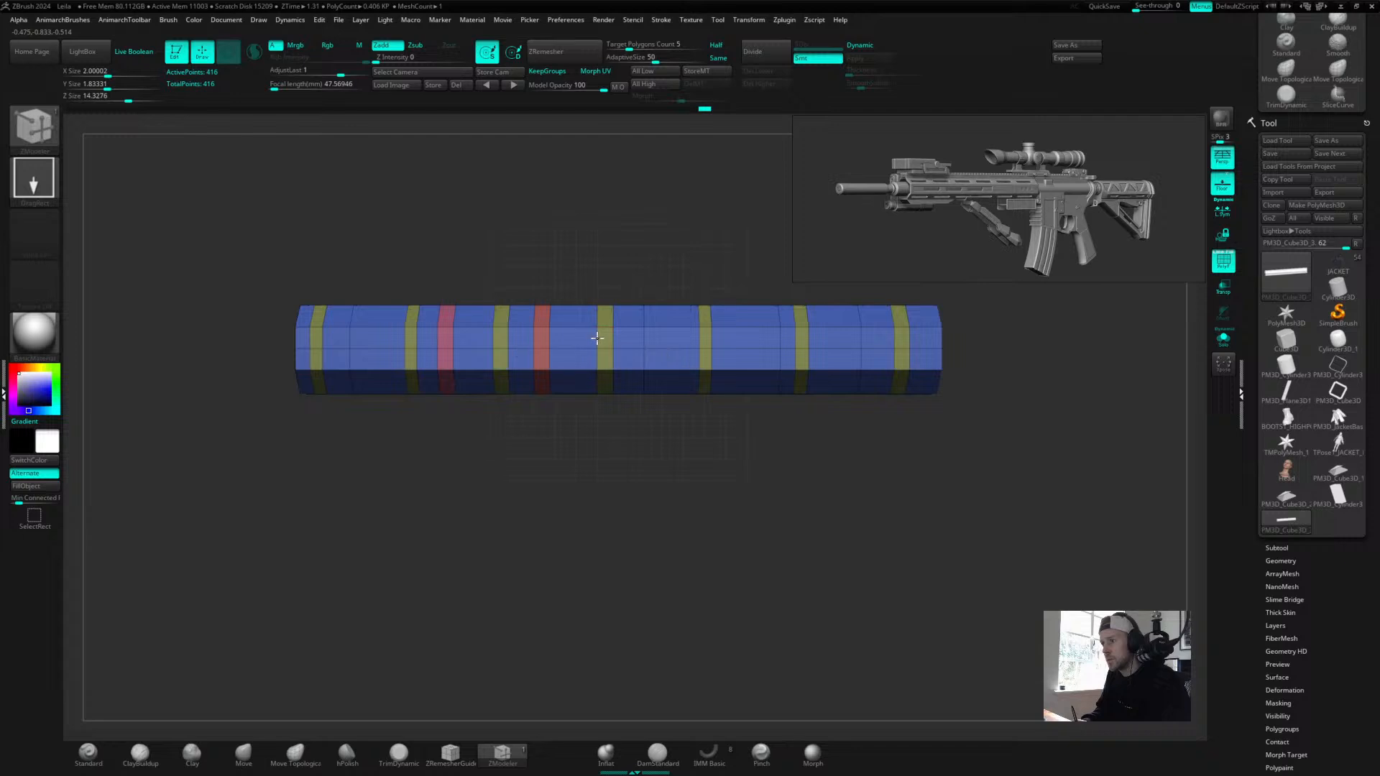
ctrl+right_drag(665, 262, 596, 455)
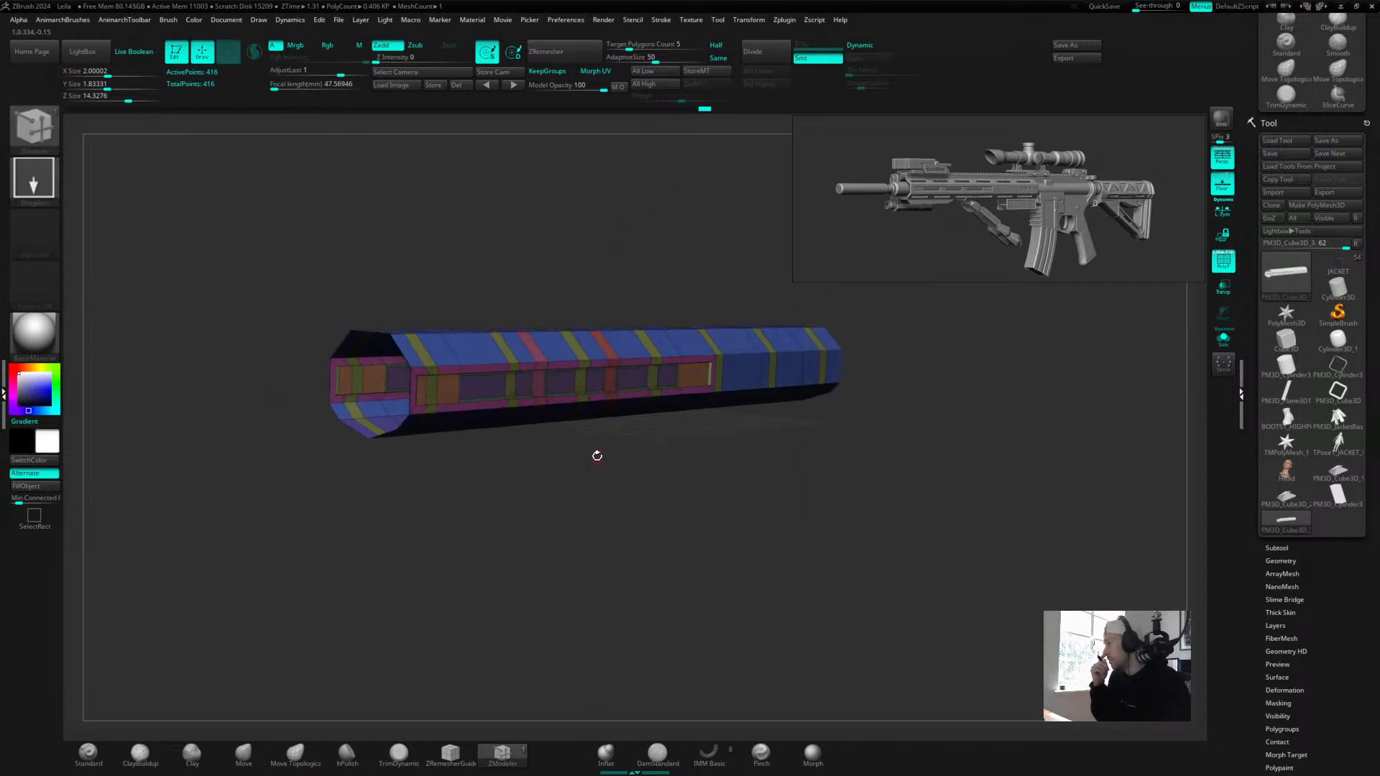
shift+right_drag(669, 238, 637, 295)
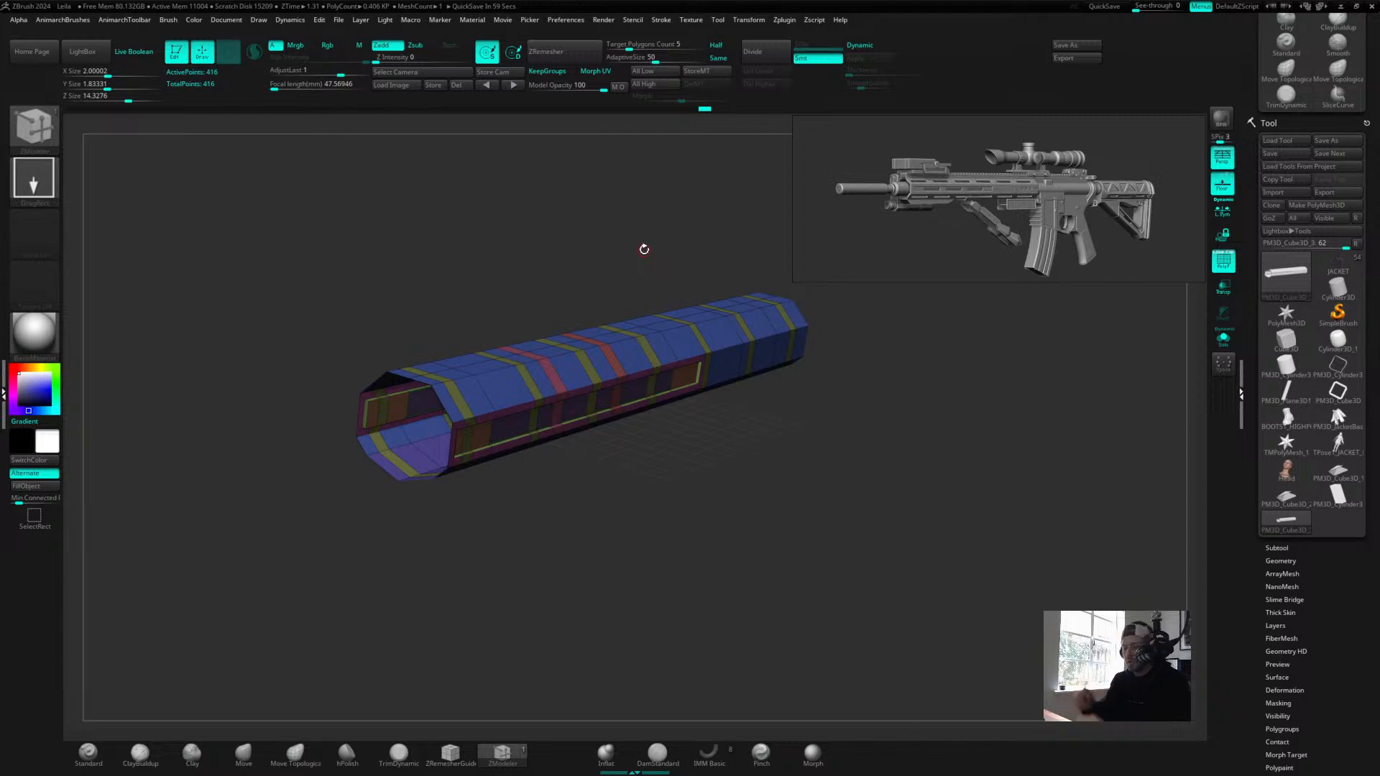
shift+right_drag(563, 268, 618, 256)
key(space)
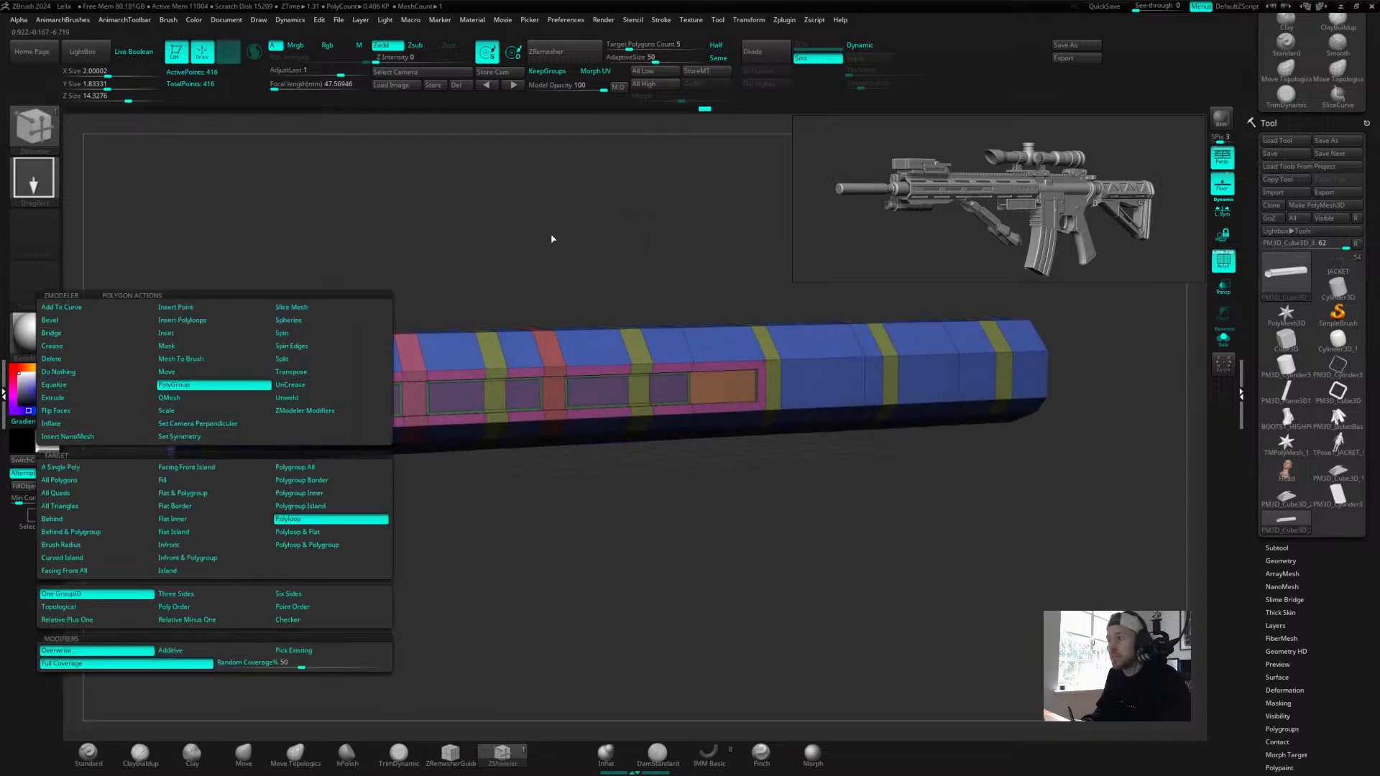
mouse_move(554, 235)
right_down()
mouse_move(569, 259)
mouse_move(547, 250)
right_up()
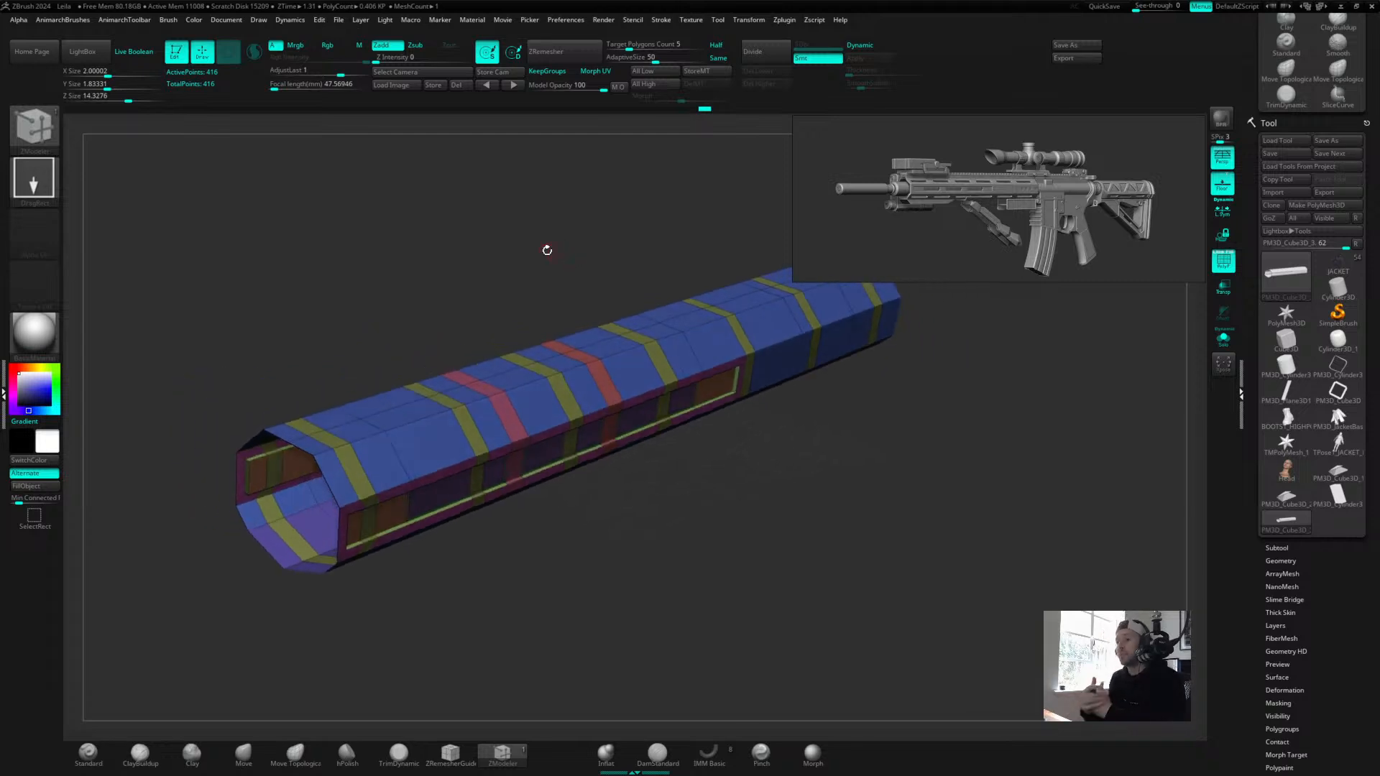
Preview the tube smoothed with Dynamic Subdiv, choosing Always YES for auto-activation, and switch the smoothing off again.
key(d)
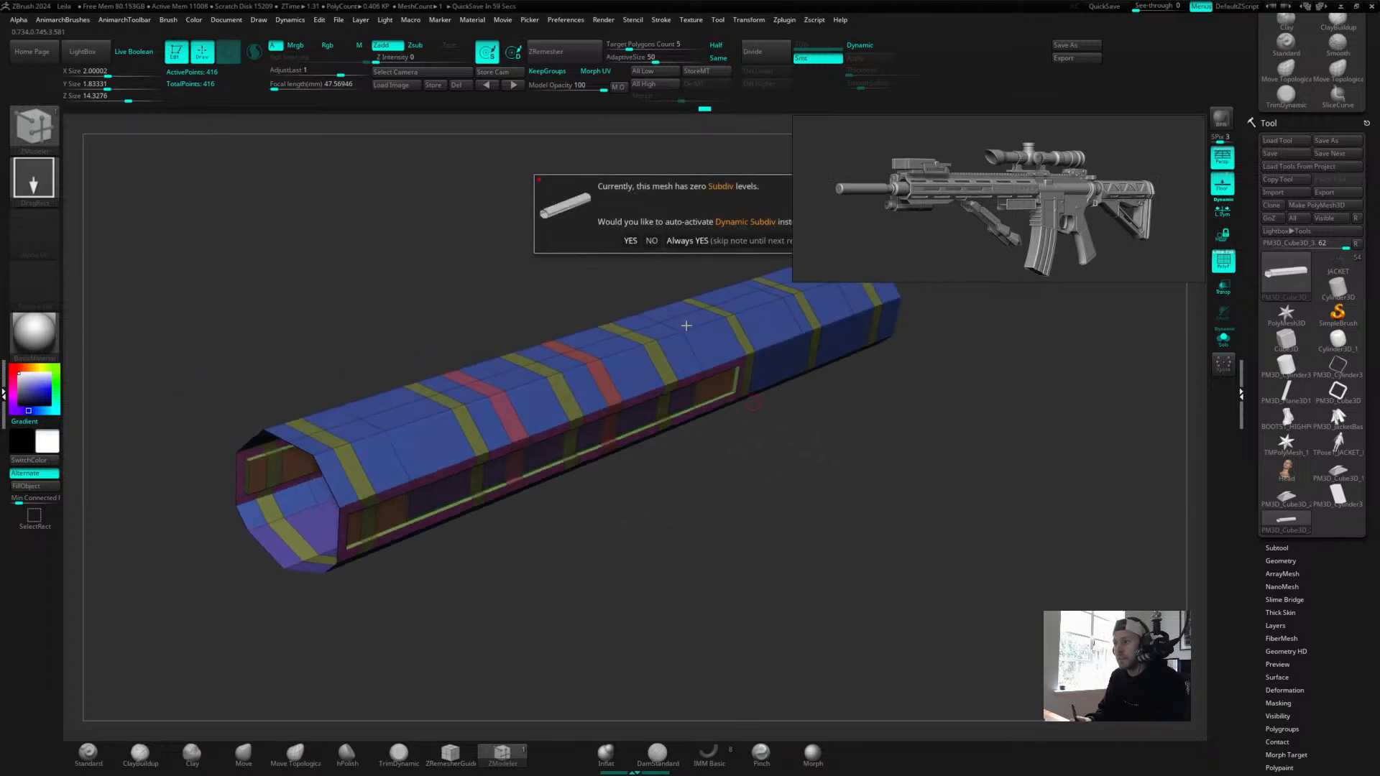
click(684, 241)
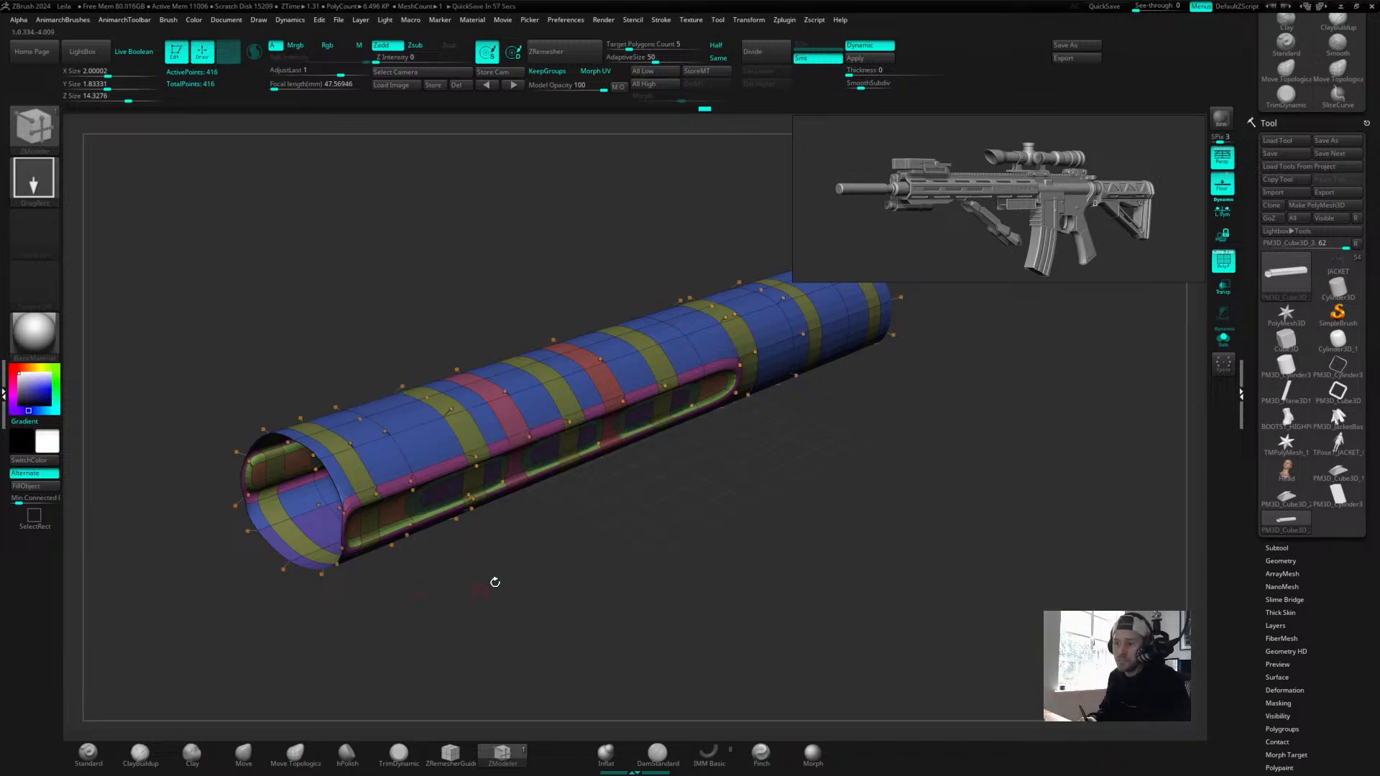
drag(462, 601, 524, 532)
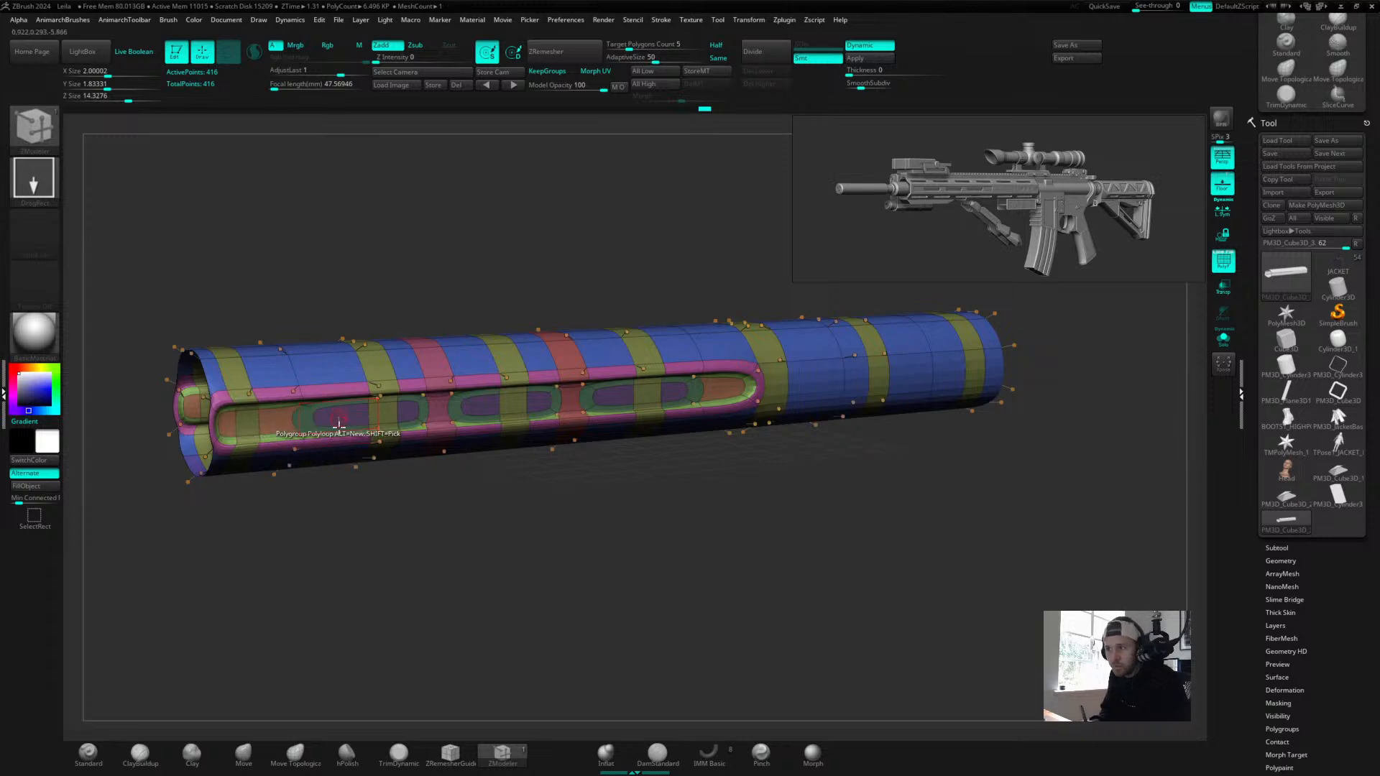
key(shift+d)
mouse_move(606, 471)
mouse_down()
mouse_move(622, 496)
mouse_move(600, 474)
mouse_up()
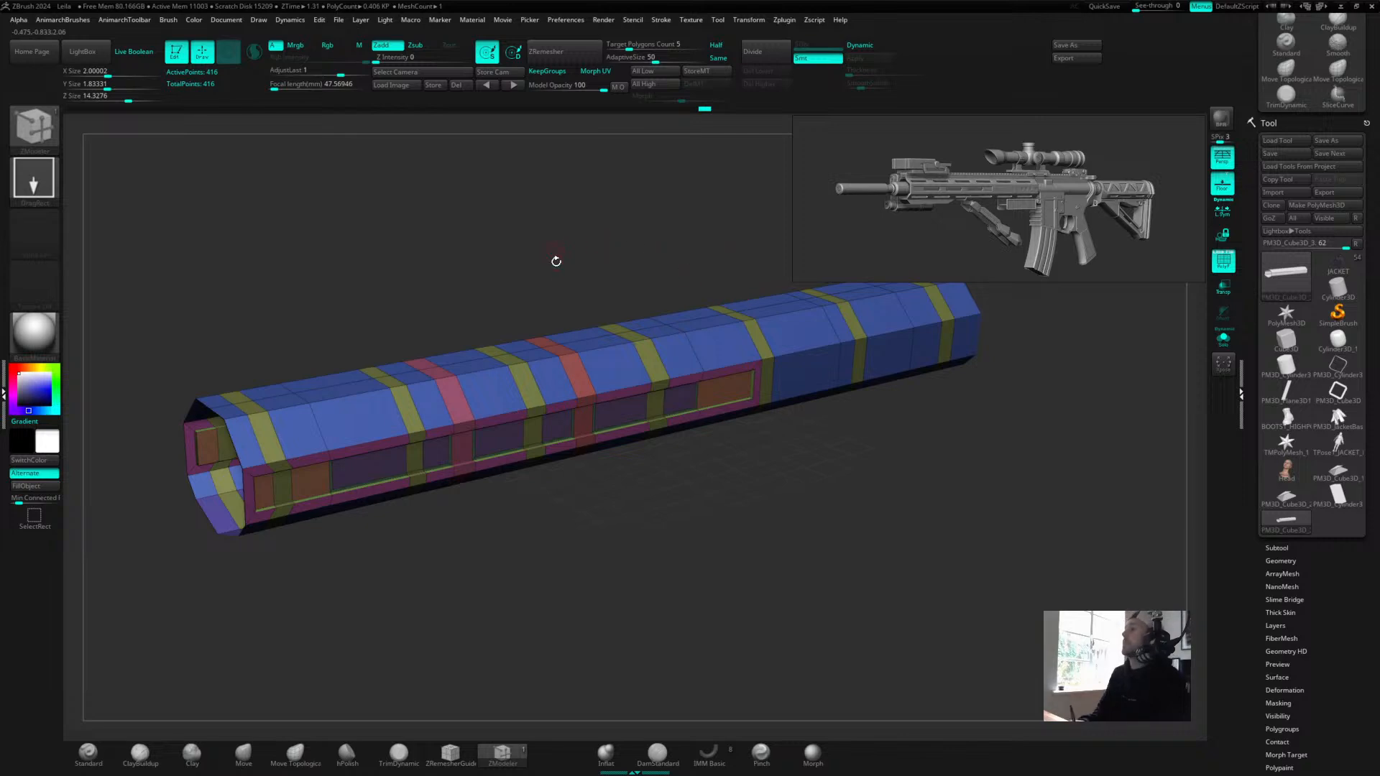
Try assigning the yellow polygroup to the frame loop around the side panel, and undo it.
drag(552, 263, 706, 197)
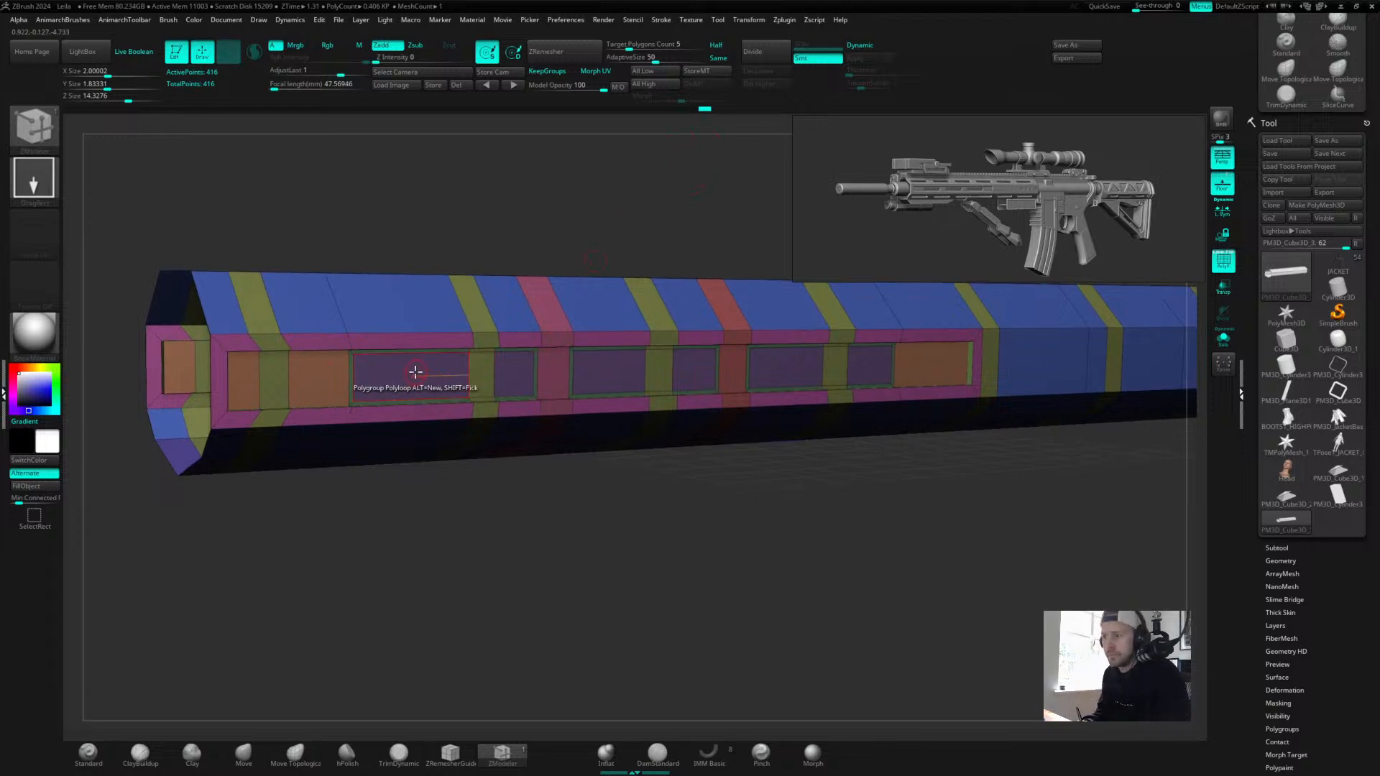
click(302, 341)
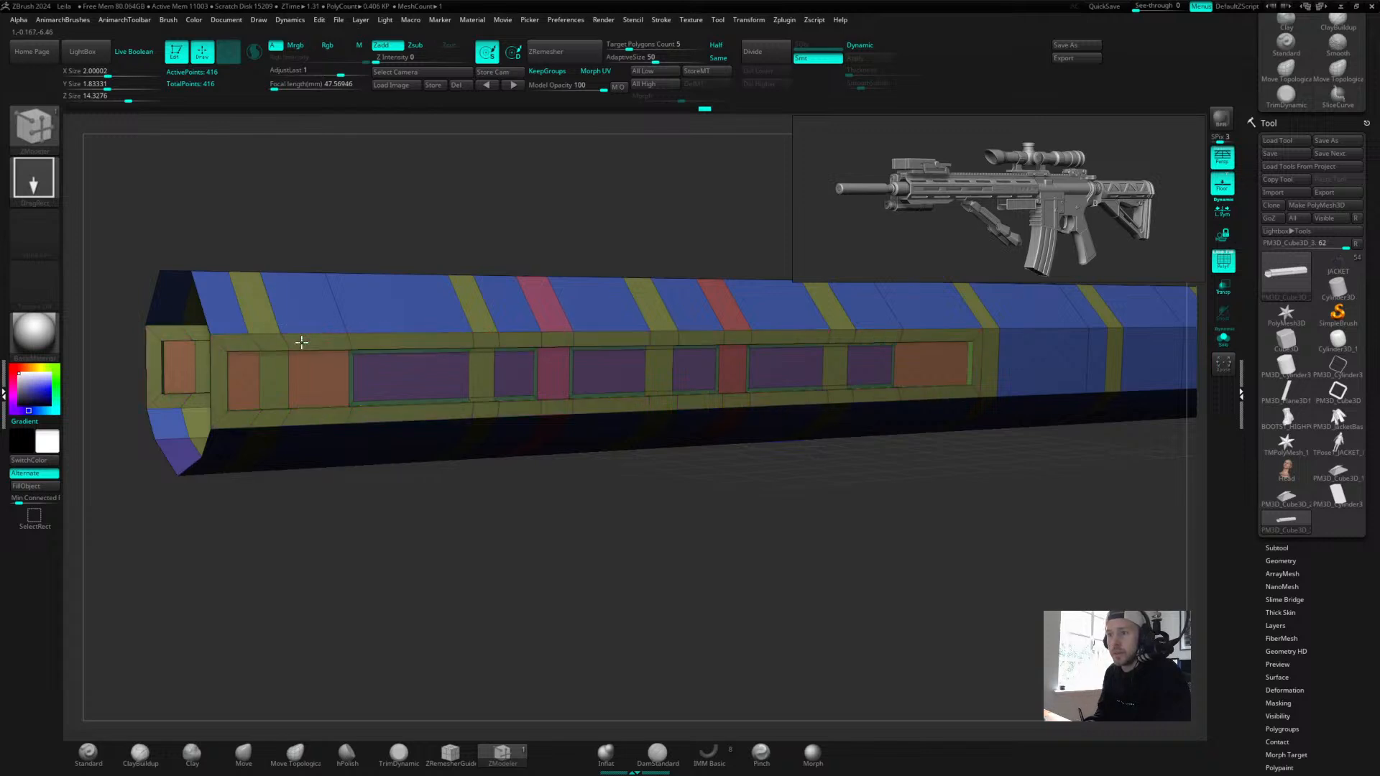
mouse_move(486, 220)
alt+mouse_down()
mouse_move(387, 225)
mouse_move(487, 216)
alt+mouse_up()
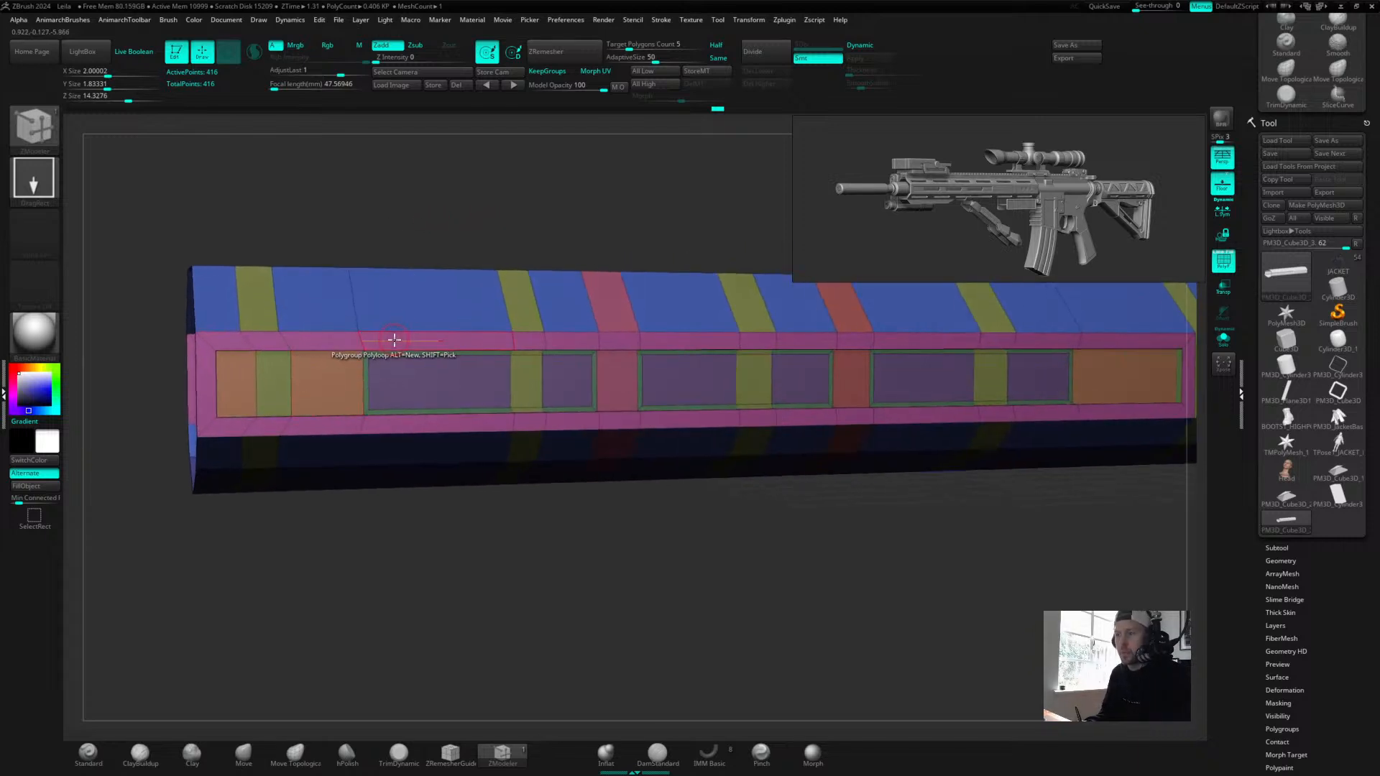
key(ctrl+z)
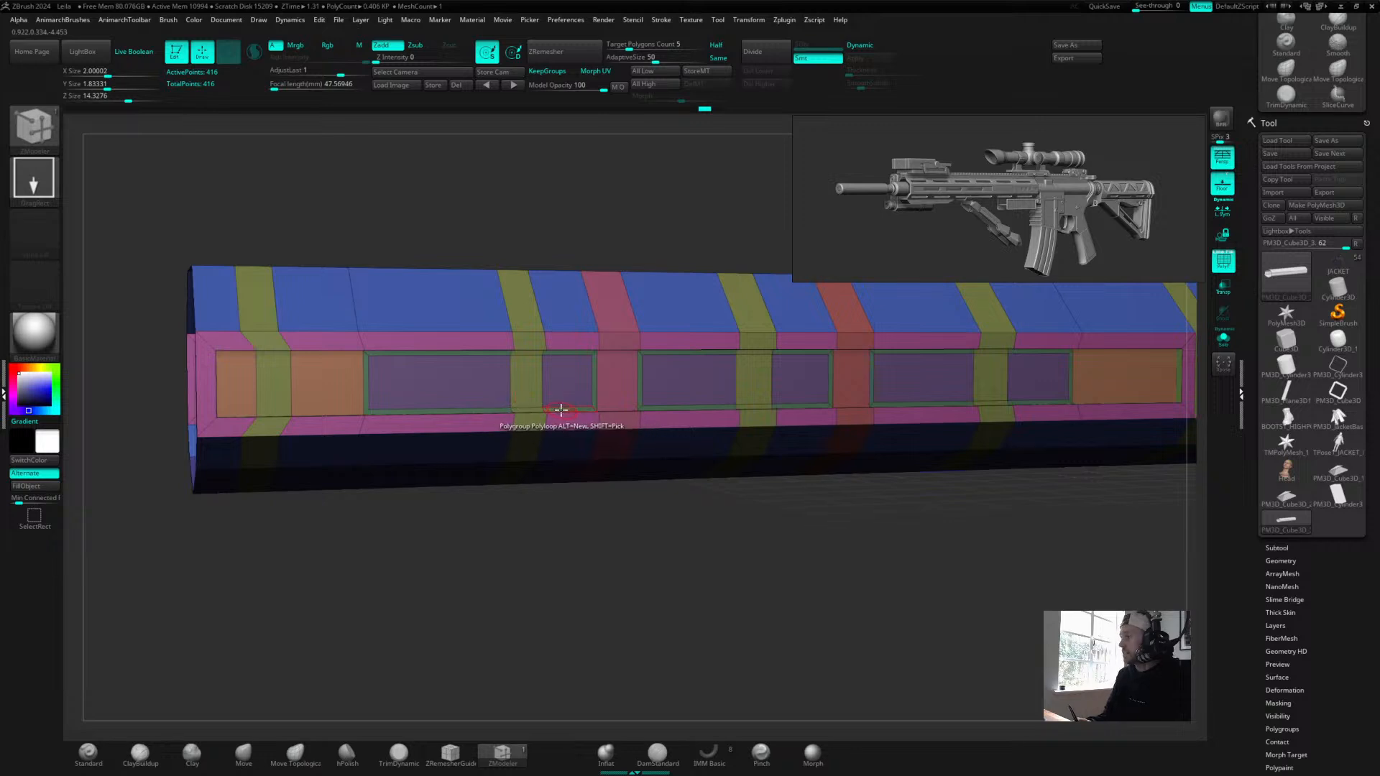
Assign one pink polygroup to the whole frame loop around the side panel, including where the bands cross it.
drag(458, 201, 444, 231)
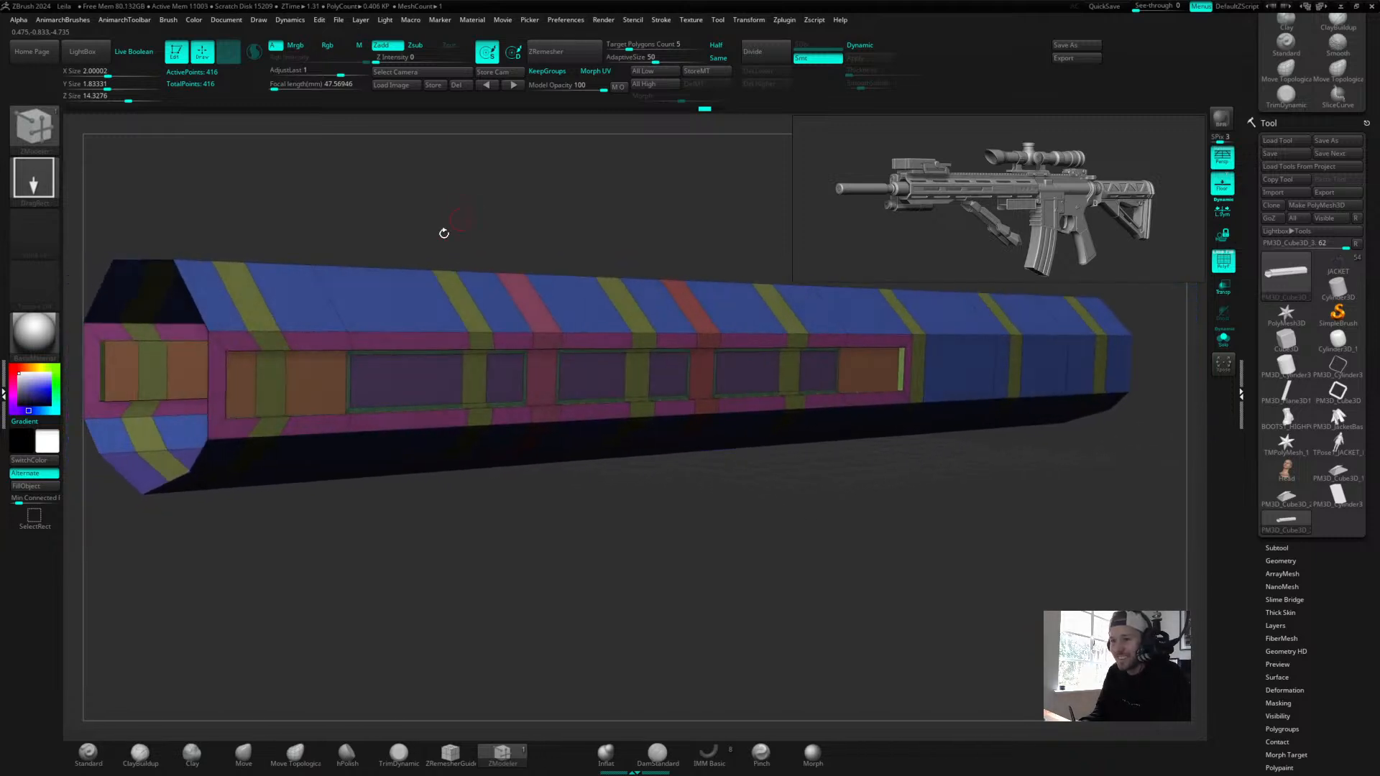
click(226, 339)
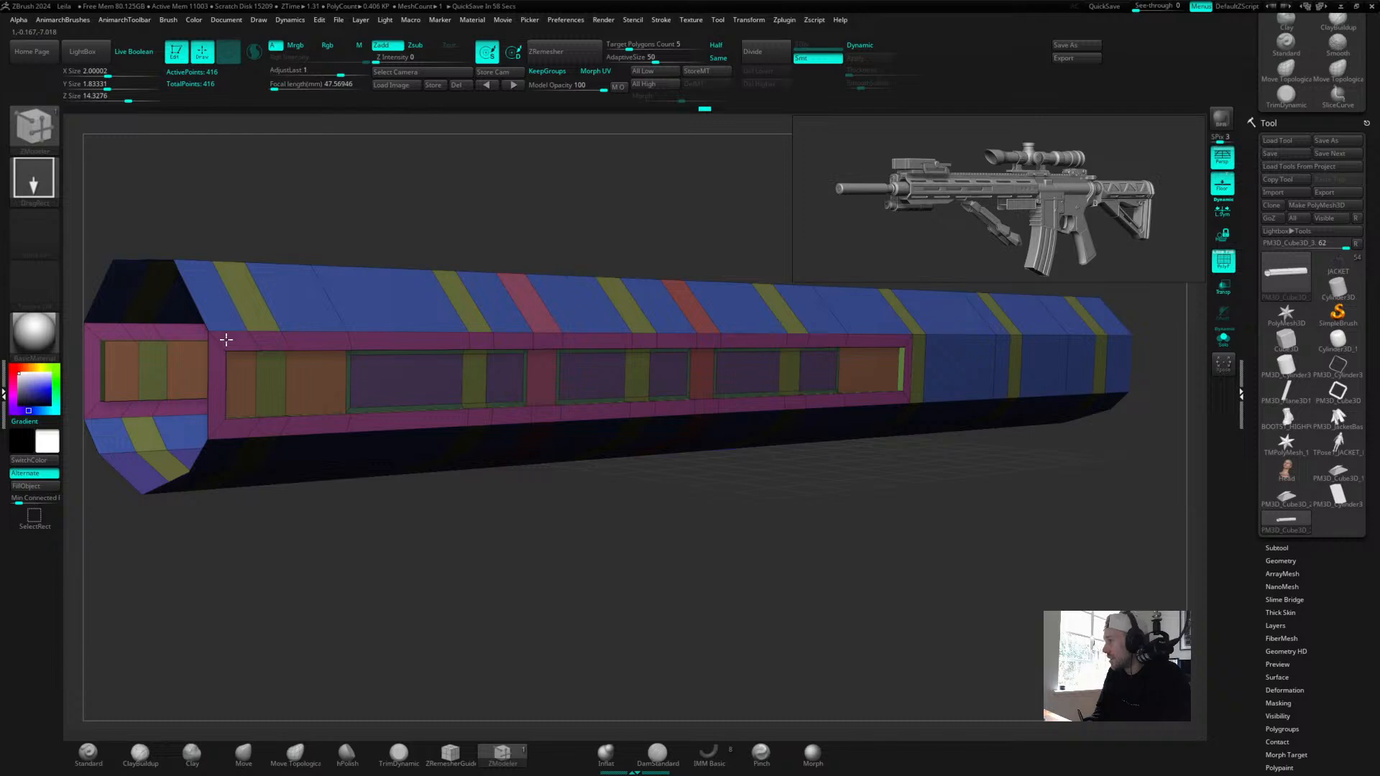
drag(365, 167, 371, 214)
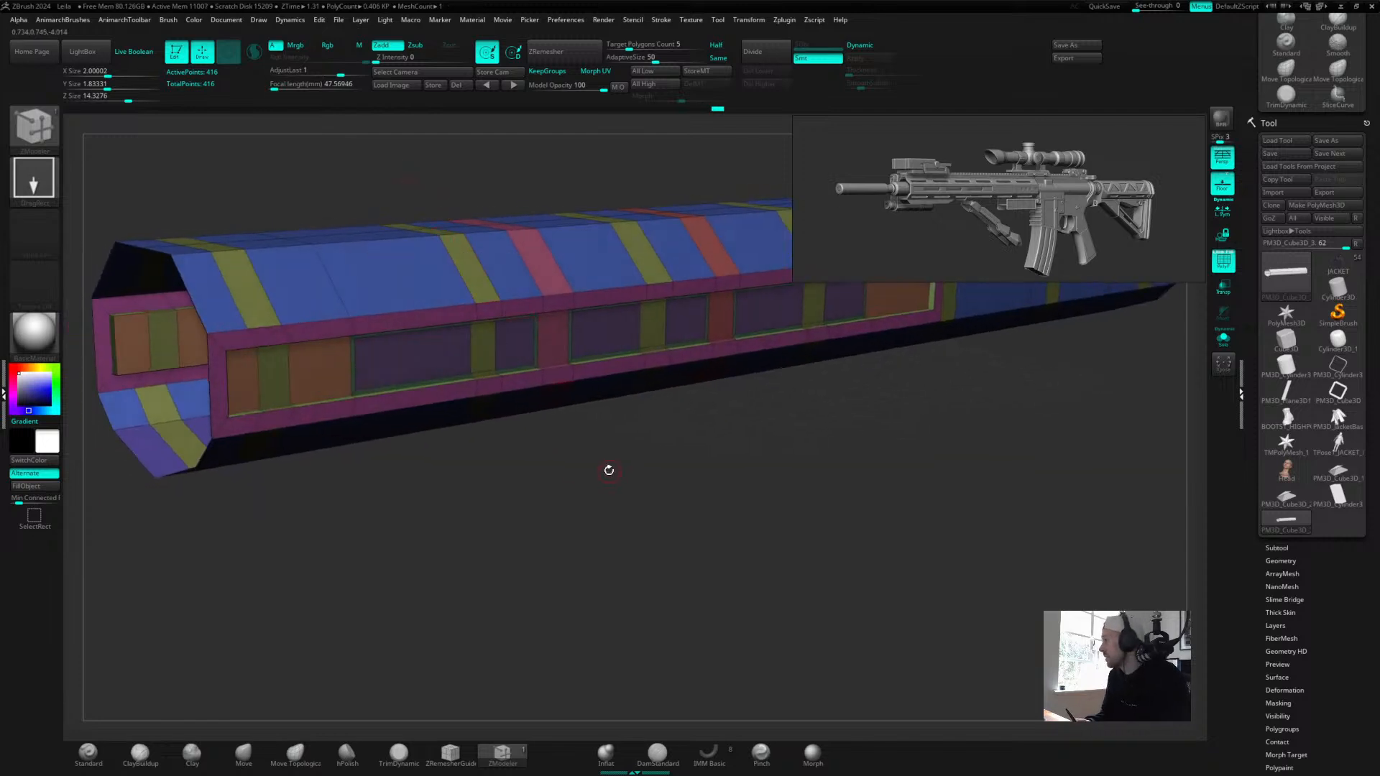
drag(531, 481, 638, 475)
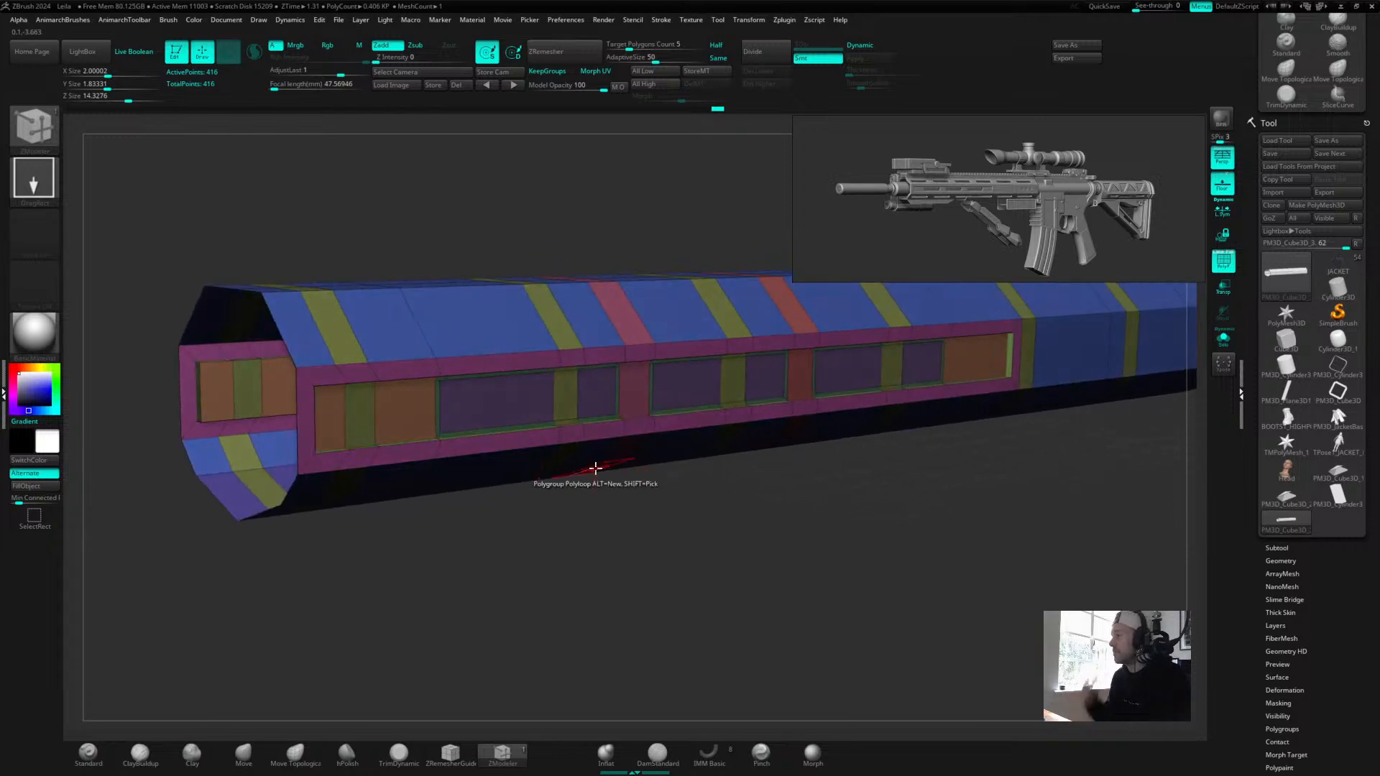
Assign a new green polygroup face by face to the upper sloped side near the open end, including the first red band but not the yellow ones.
drag(791, 490, 500, 566)
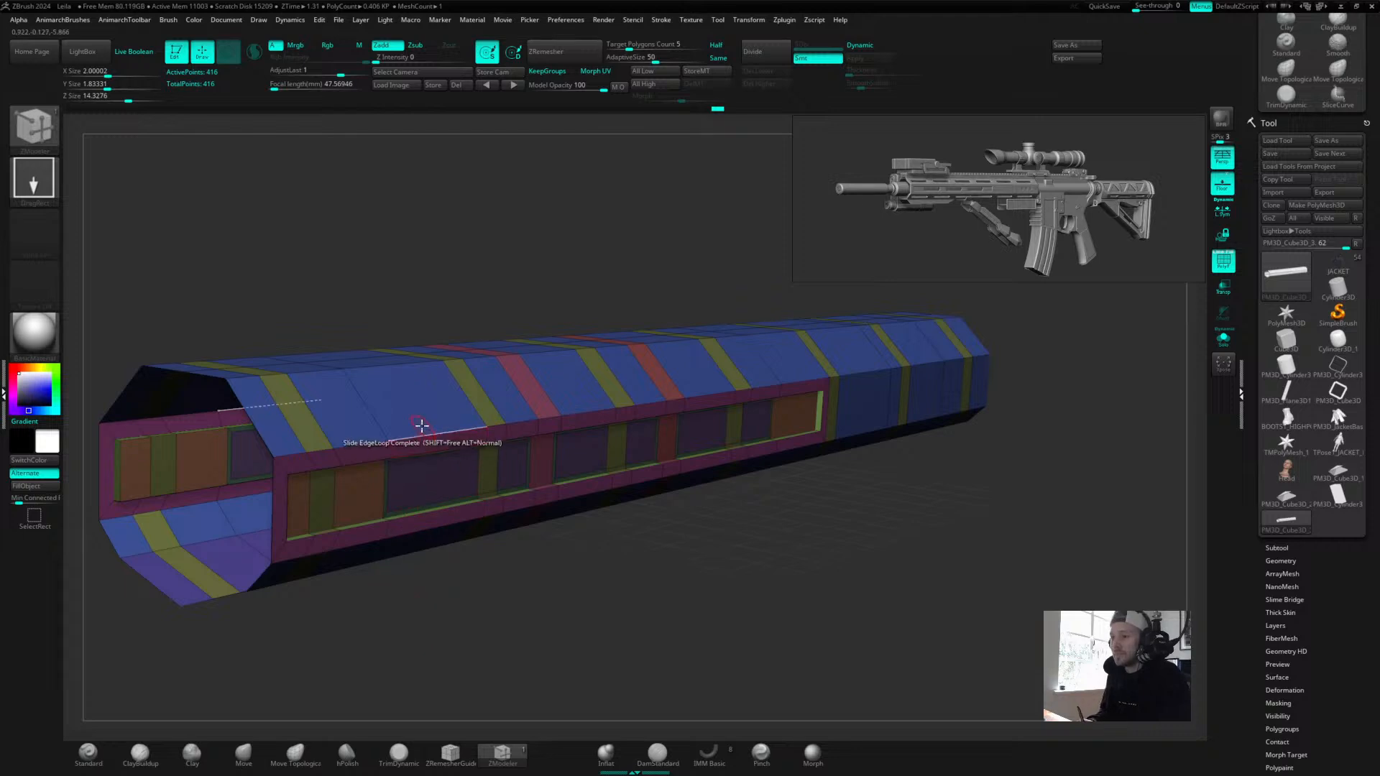
drag(751, 550, 696, 552)
key(space)
click(232, 472)
click(371, 407)
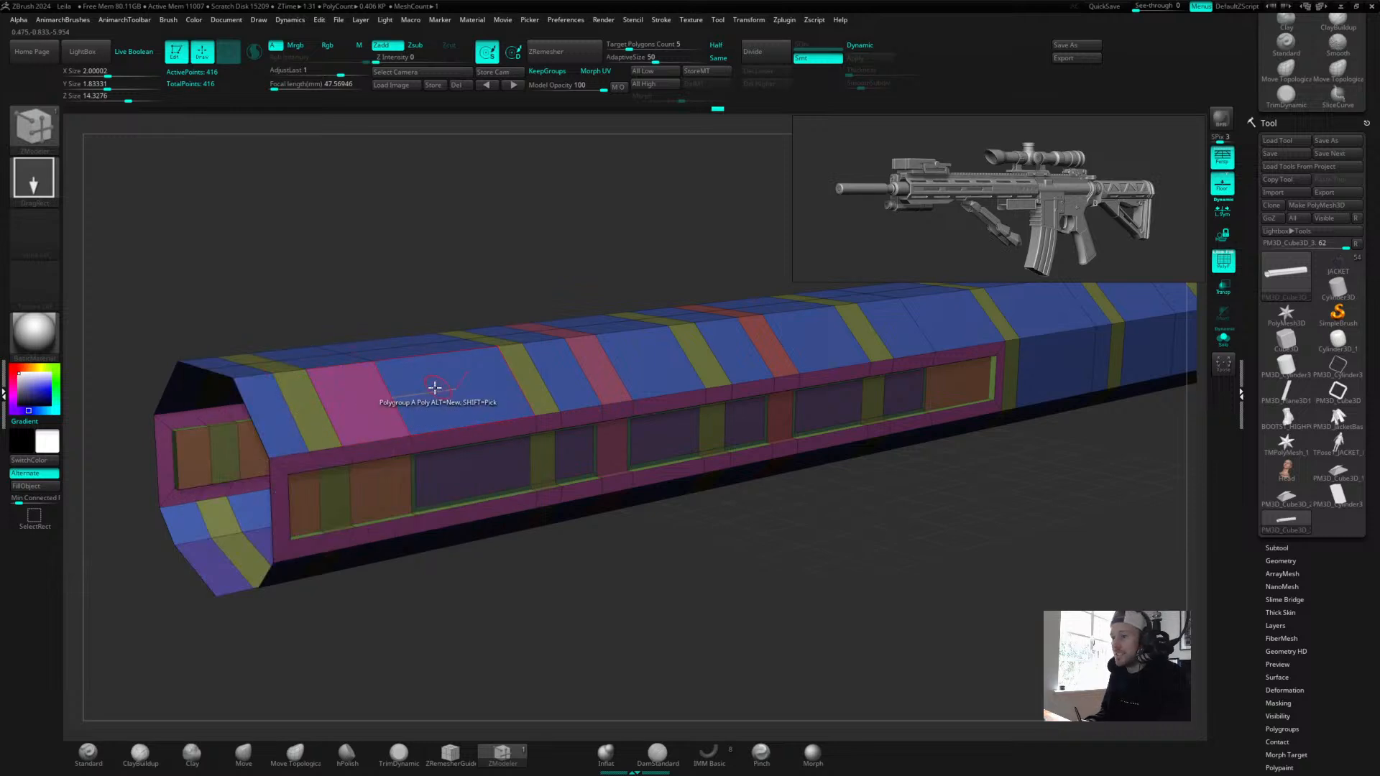
alt+click(356, 411)
click(431, 393)
drag(683, 496, 783, 489)
click(570, 369)
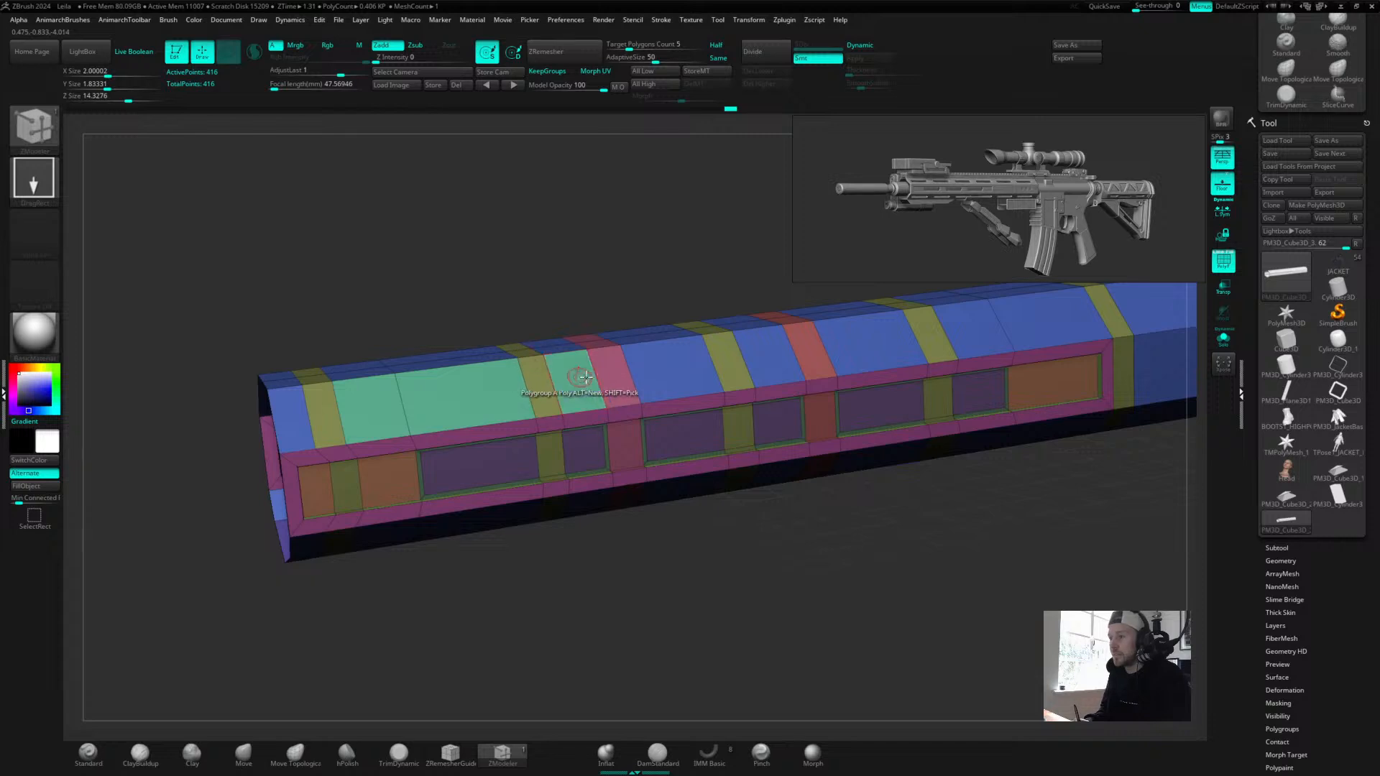
click(607, 376)
click(662, 363)
mouse_move(826, 535)
mouse_down()
mouse_move(868, 518)
mouse_move(727, 591)
mouse_up()
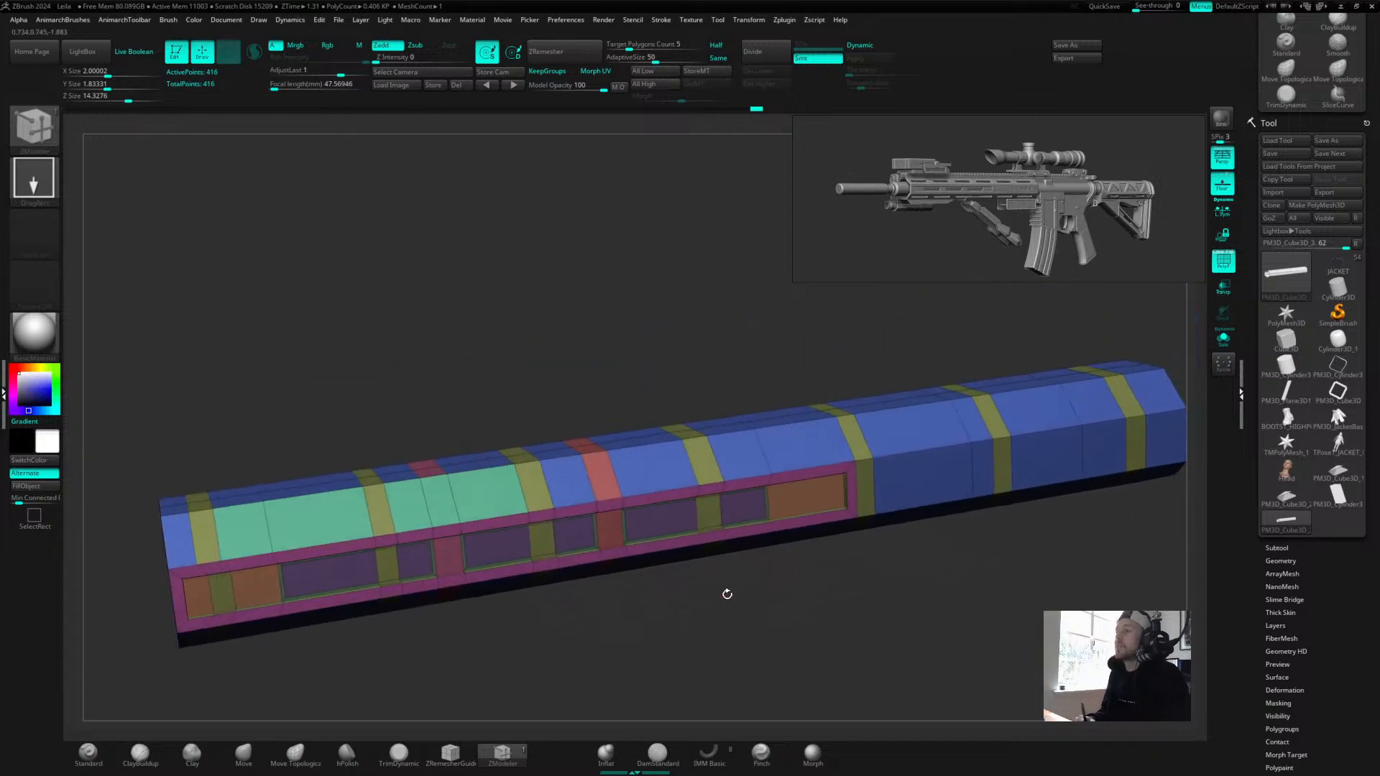
Extend the green polygroup over the second red band and the remaining faces between yellow bands along the upper sloped side.
click(636, 463)
alt+drag(856, 564, 797, 584)
click(685, 468)
click(733, 460)
click(842, 440)
click(922, 431)
click(985, 423)
click(1044, 415)
drag(1027, 521, 665, 581)
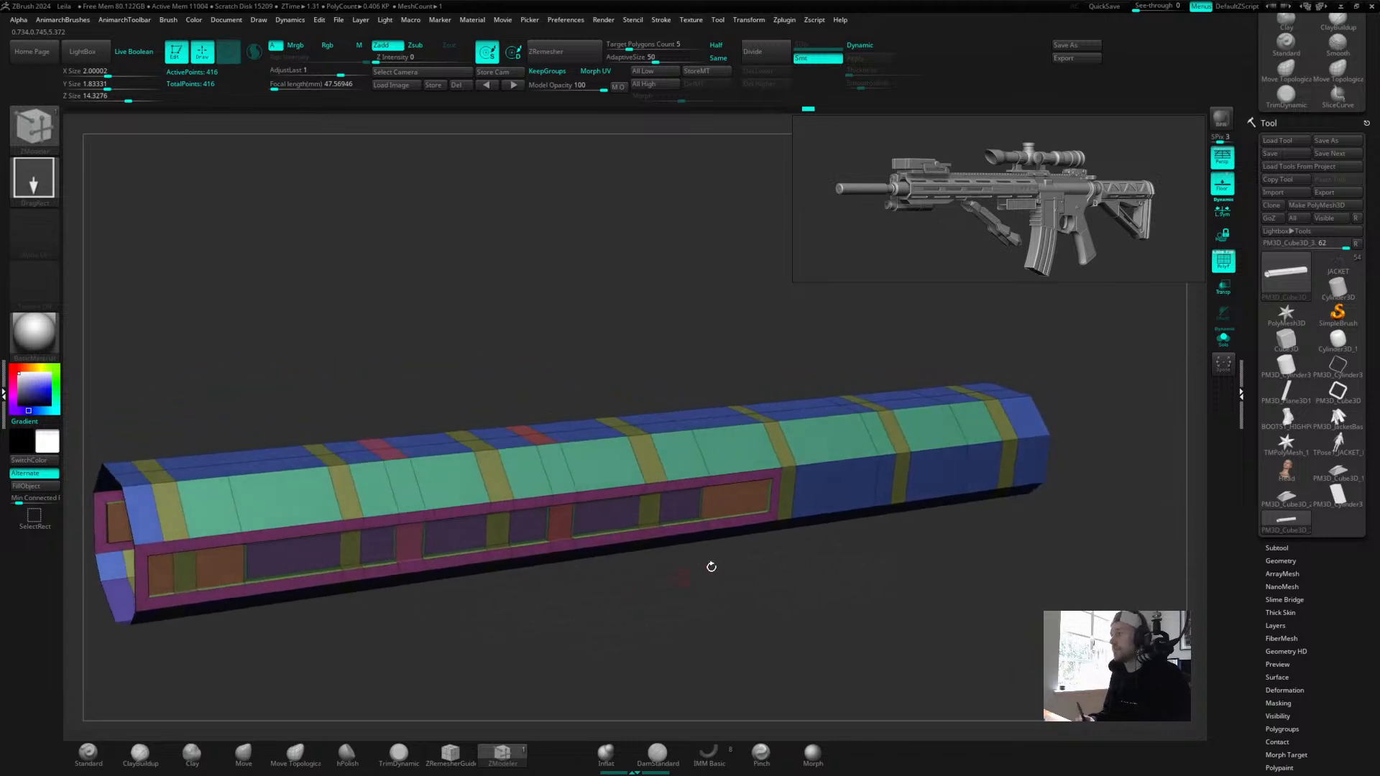
Try insetting the green panels on the upper sloped side with Inset targeting Polygroup All.
drag(837, 603, 934, 554)
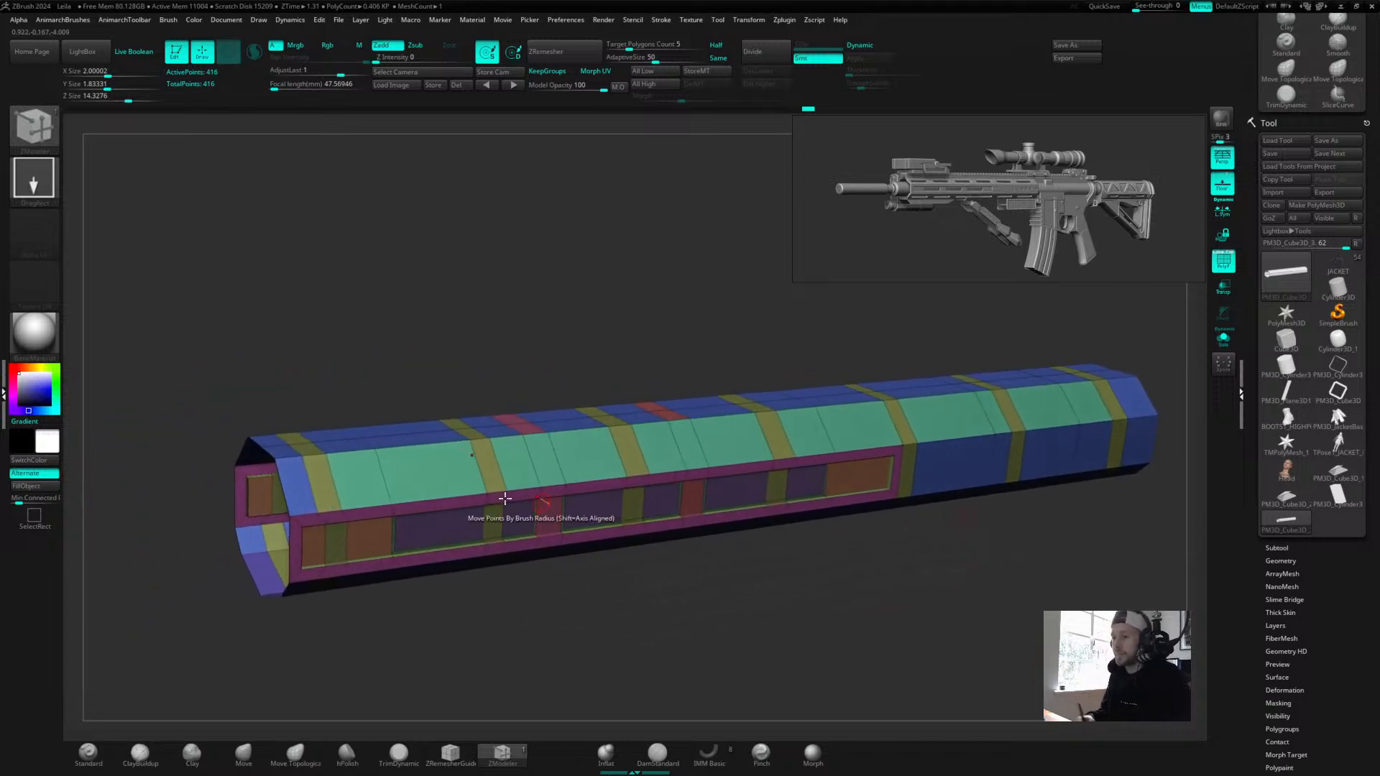
key(space)
click(424, 333)
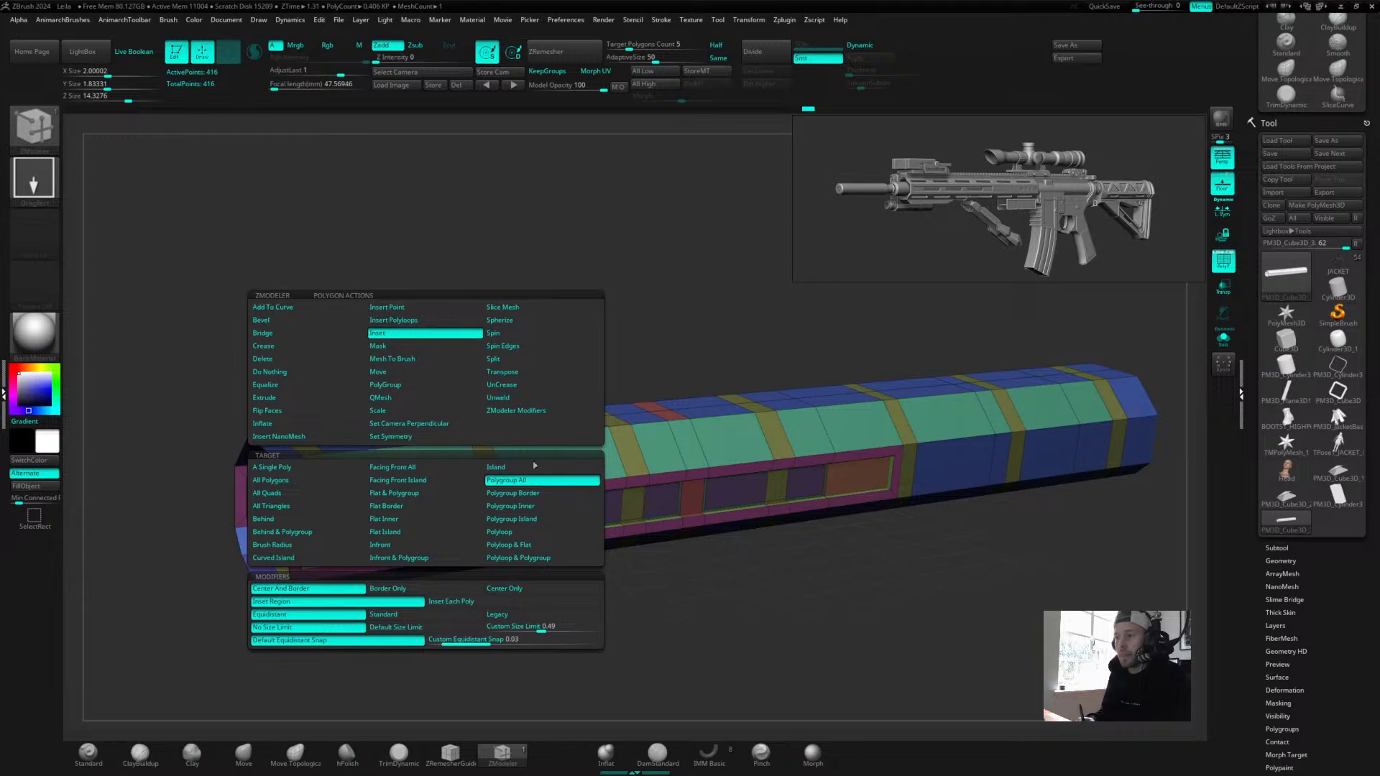
click(507, 479)
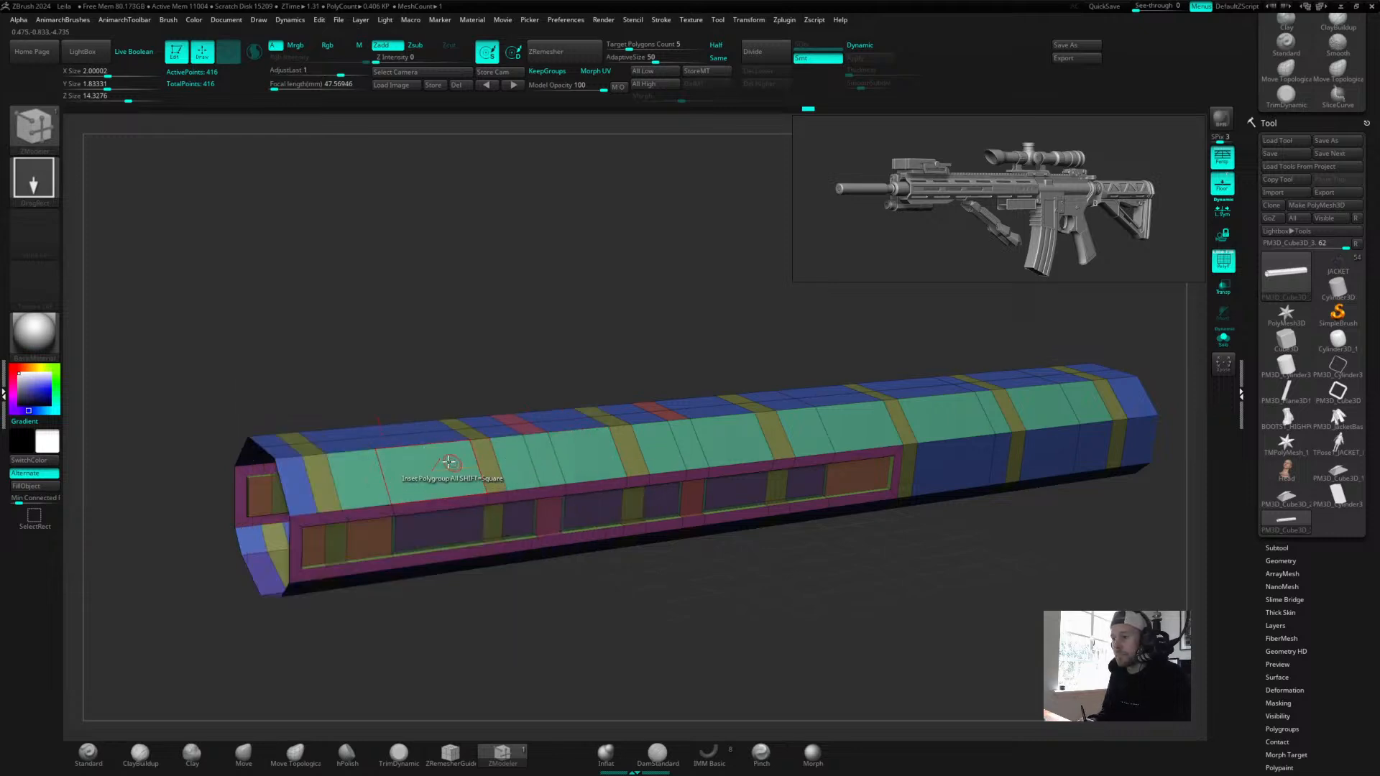
drag(450, 464, 437, 465)
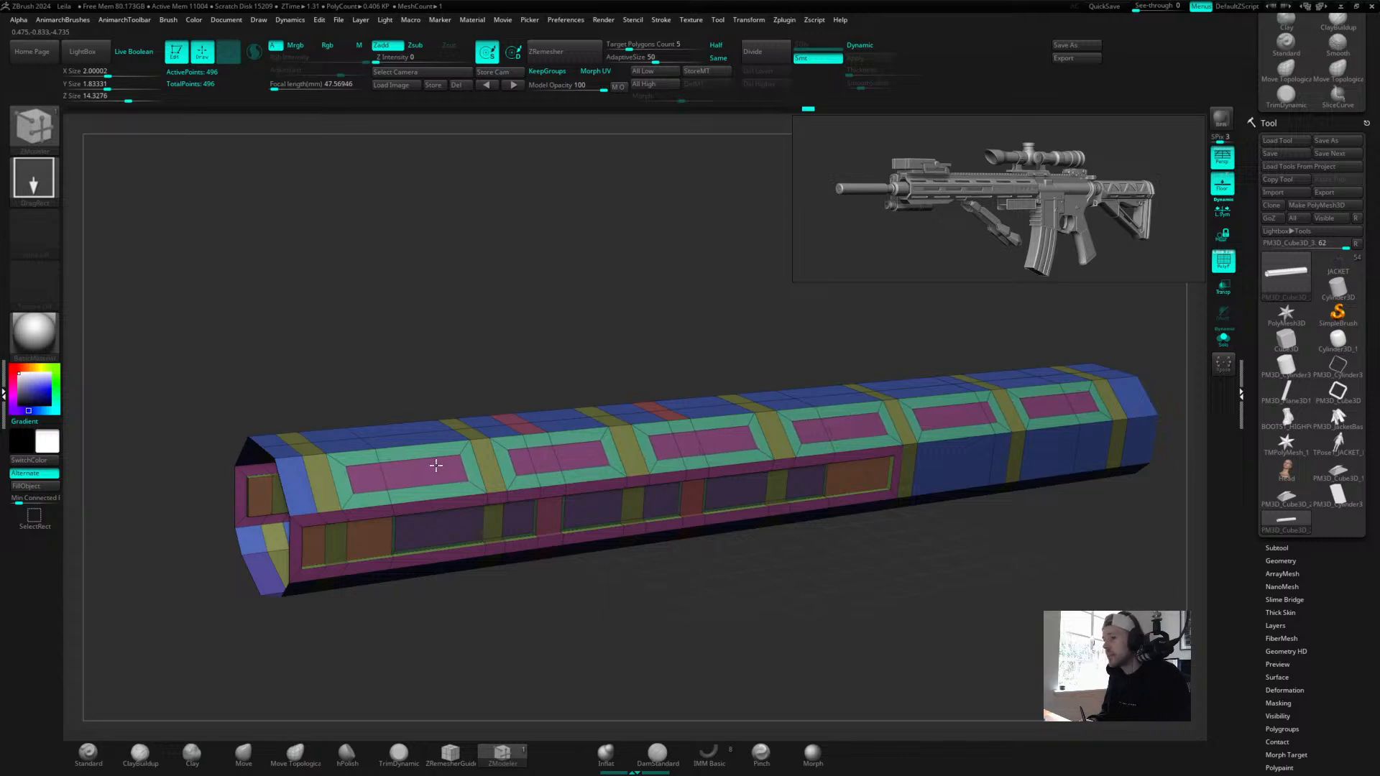
drag(435, 463, 436, 466)
drag(543, 616, 622, 644)
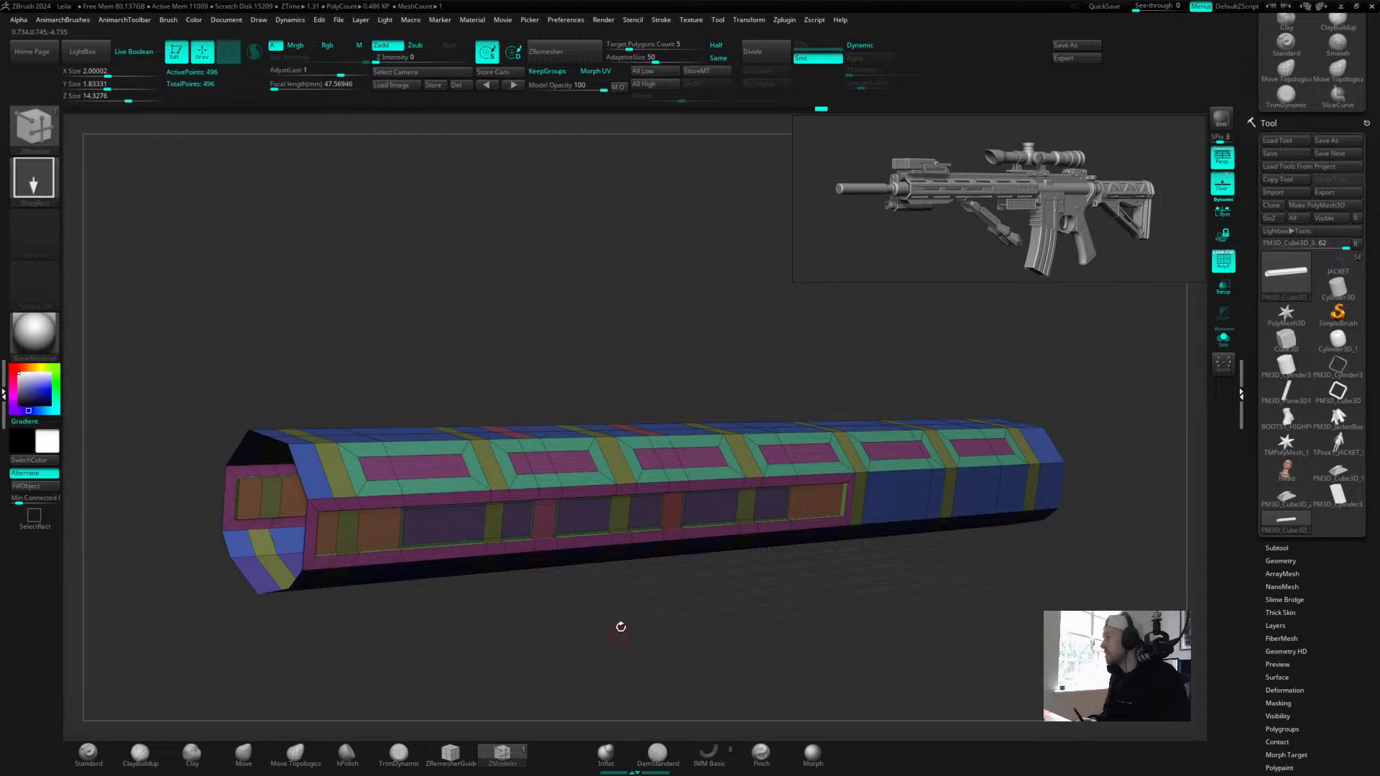
mouse_move(716, 568)
mouse_down()
mouse_move(699, 565)
mouse_move(680, 623)
mouse_move(740, 597)
mouse_move(785, 606)
mouse_move(804, 517)
mouse_move(754, 638)
mouse_move(739, 567)
mouse_move(730, 629)
mouse_move(747, 596)
mouse_move(727, 628)
mouse_move(750, 610)
mouse_move(733, 610)
mouse_move(762, 567)
mouse_up()
drag(826, 476, 828, 523)
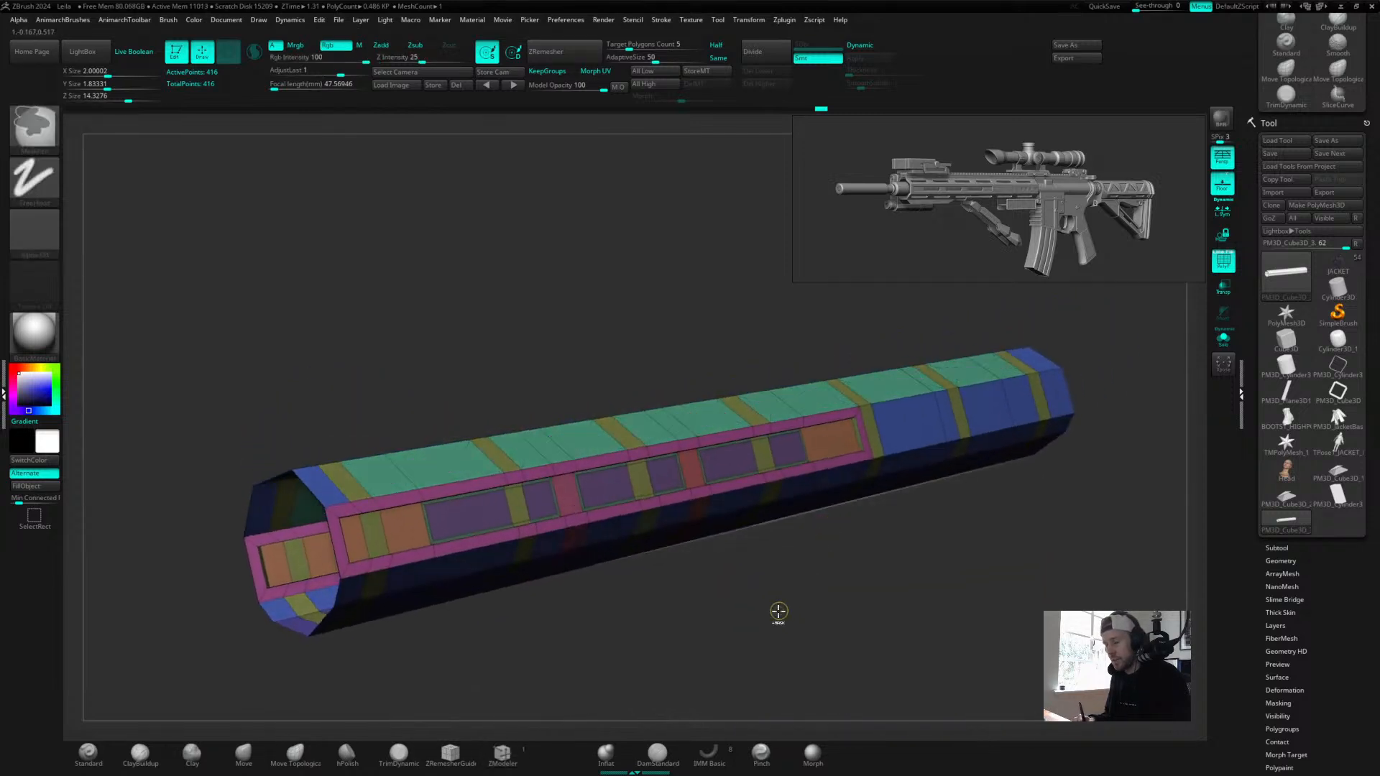
Remove the two lengthwise edge loops bordering the tube's bottom face, leaving a single centre edge along the underside.
drag(770, 604, 471, 528)
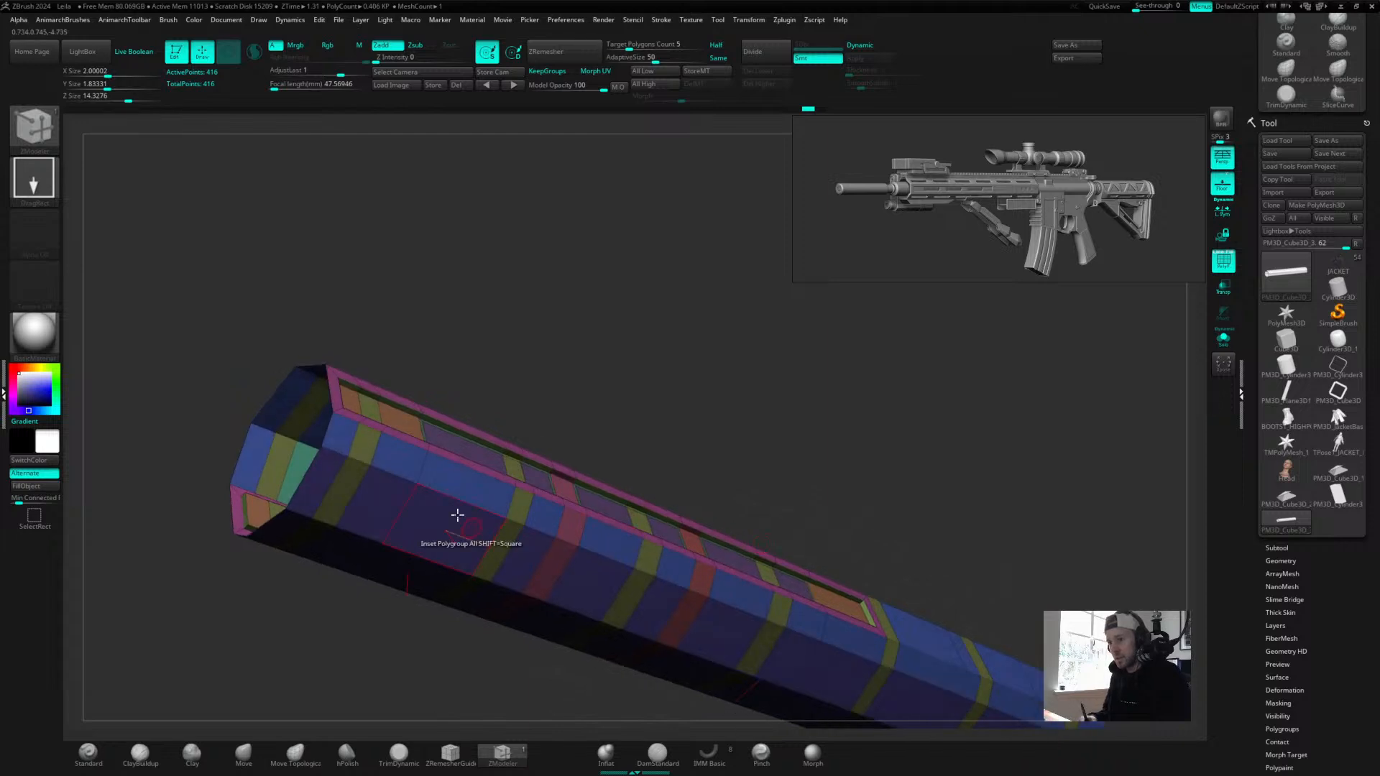
key(space)
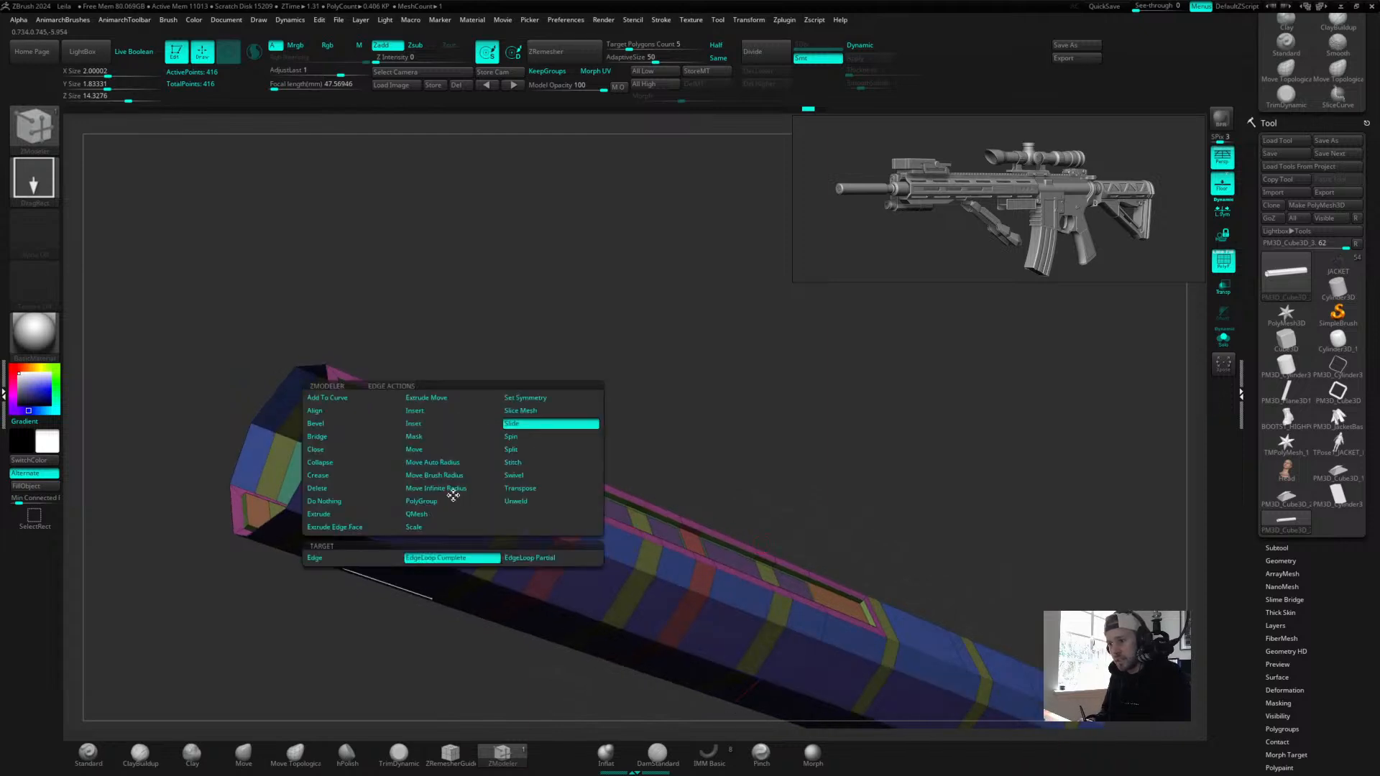
click(422, 411)
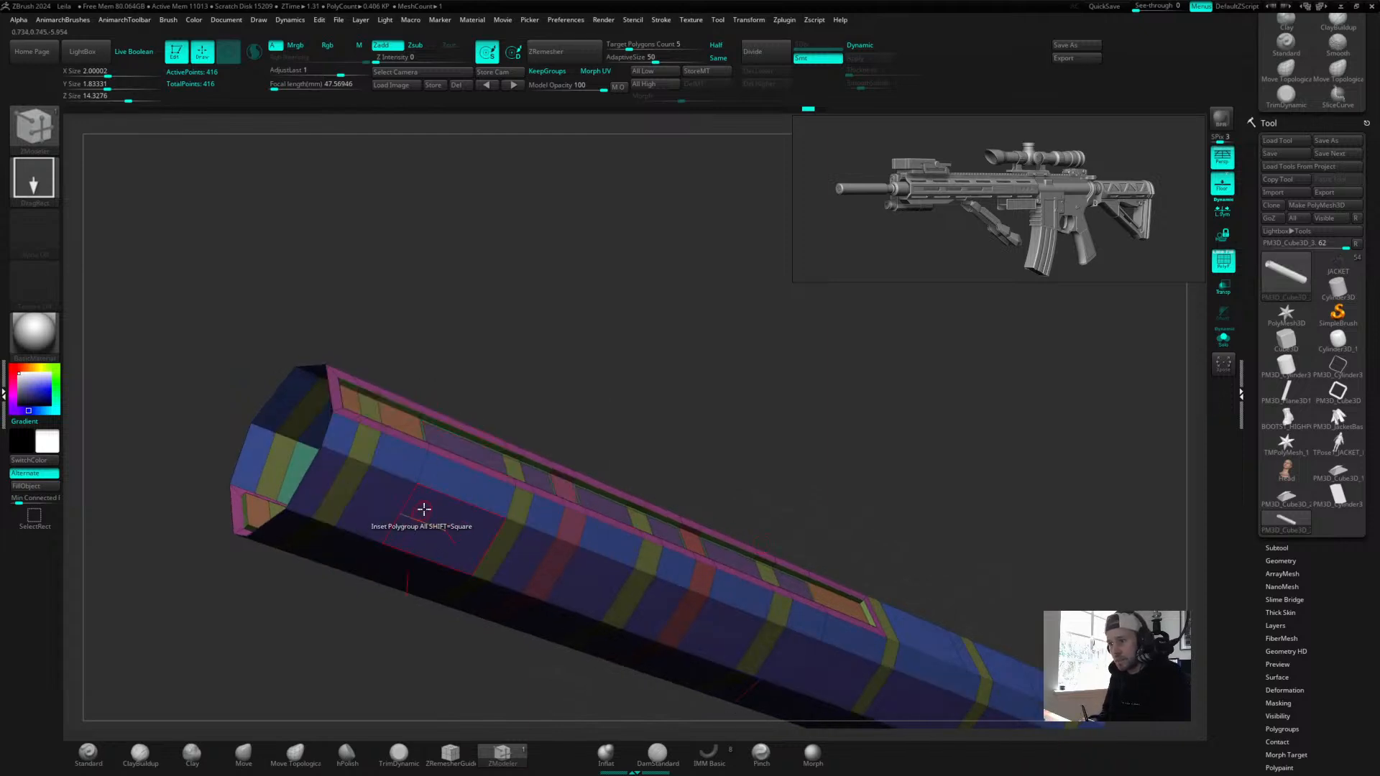
key(ctrl+z)
drag(567, 351, 611, 355)
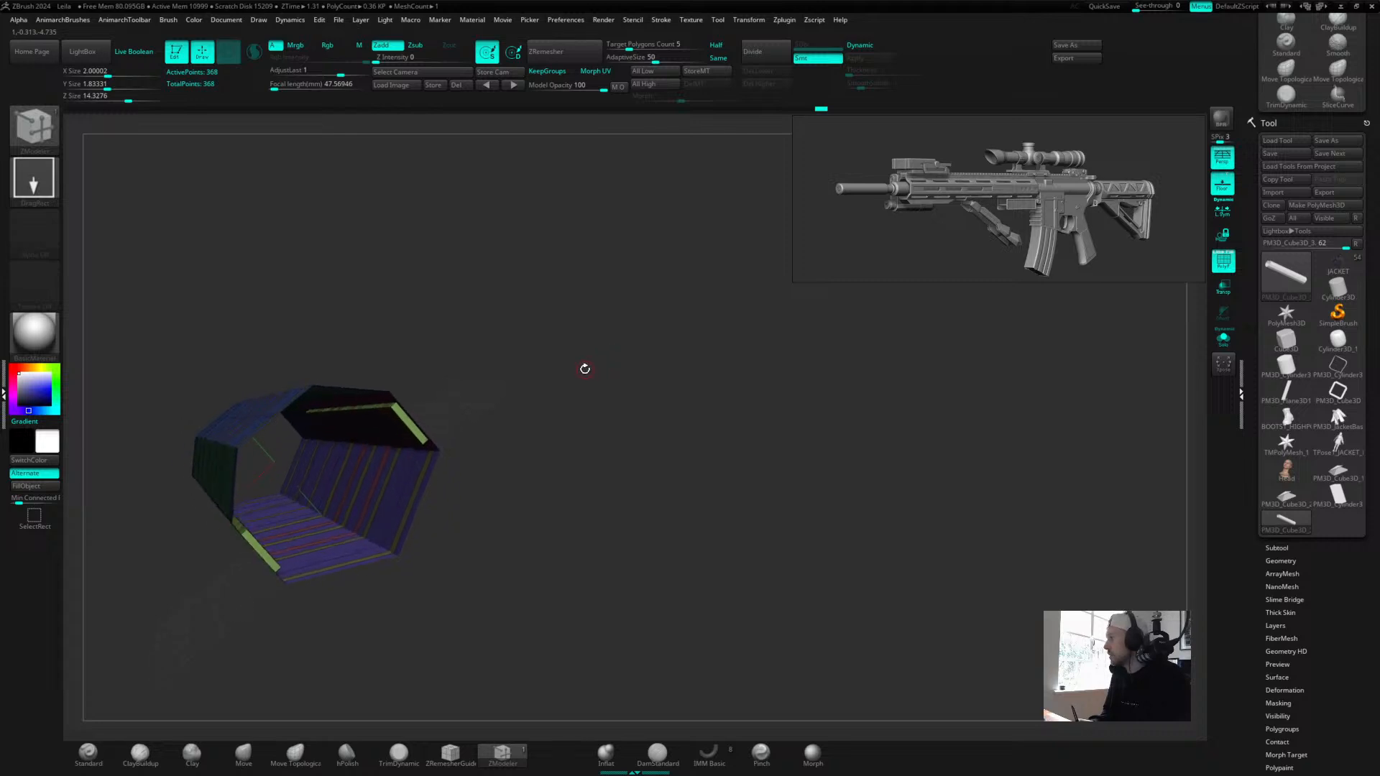
drag(592, 349, 597, 399)
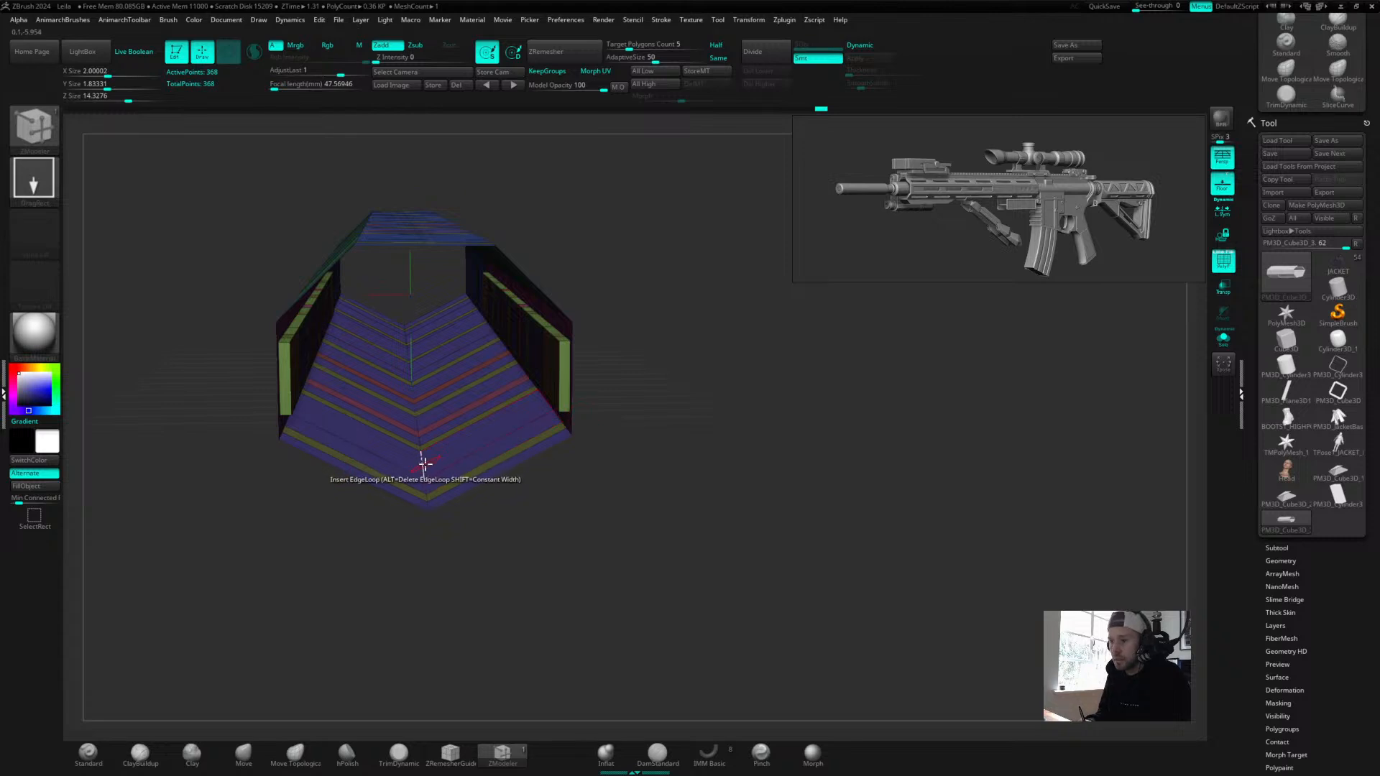
Bevel the centre edge along the tube's underside into a flat lengthwise strip.
key(space)
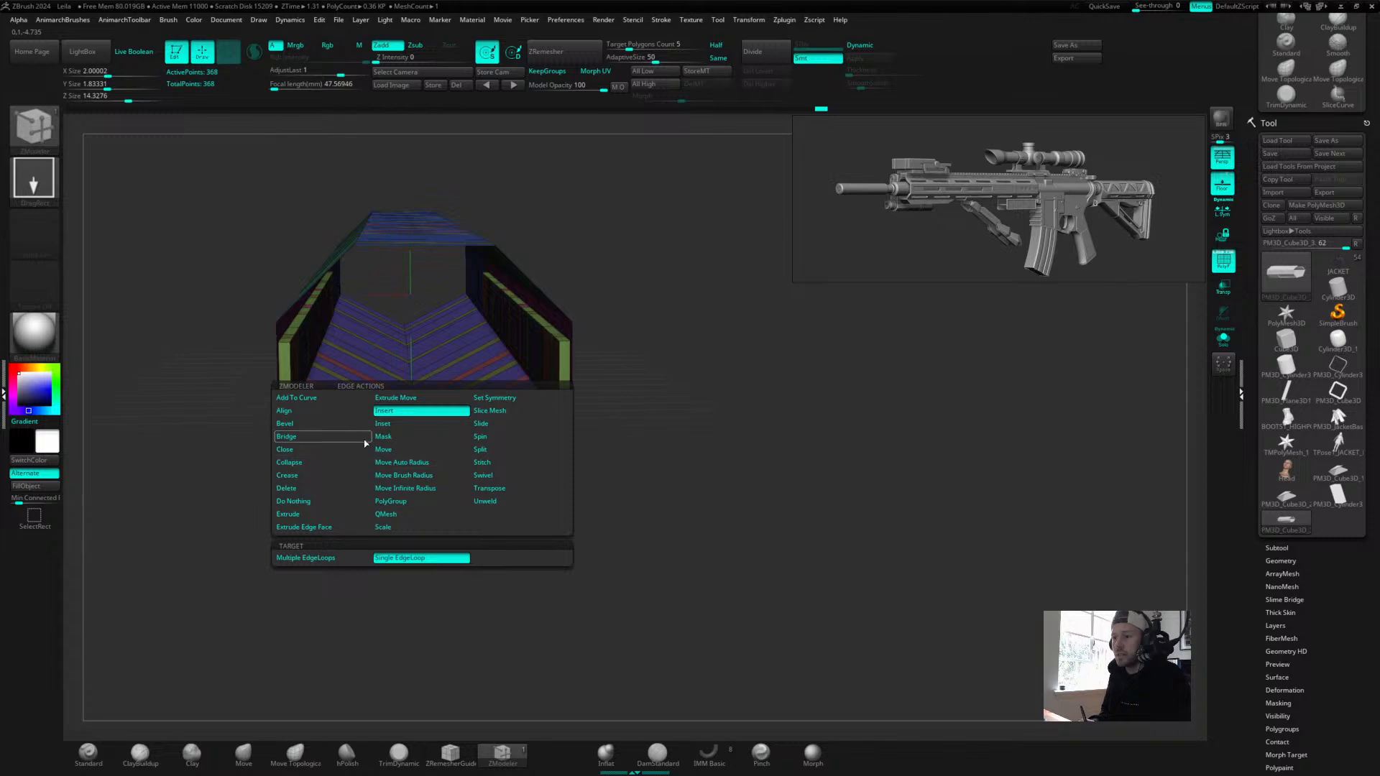
click(288, 436)
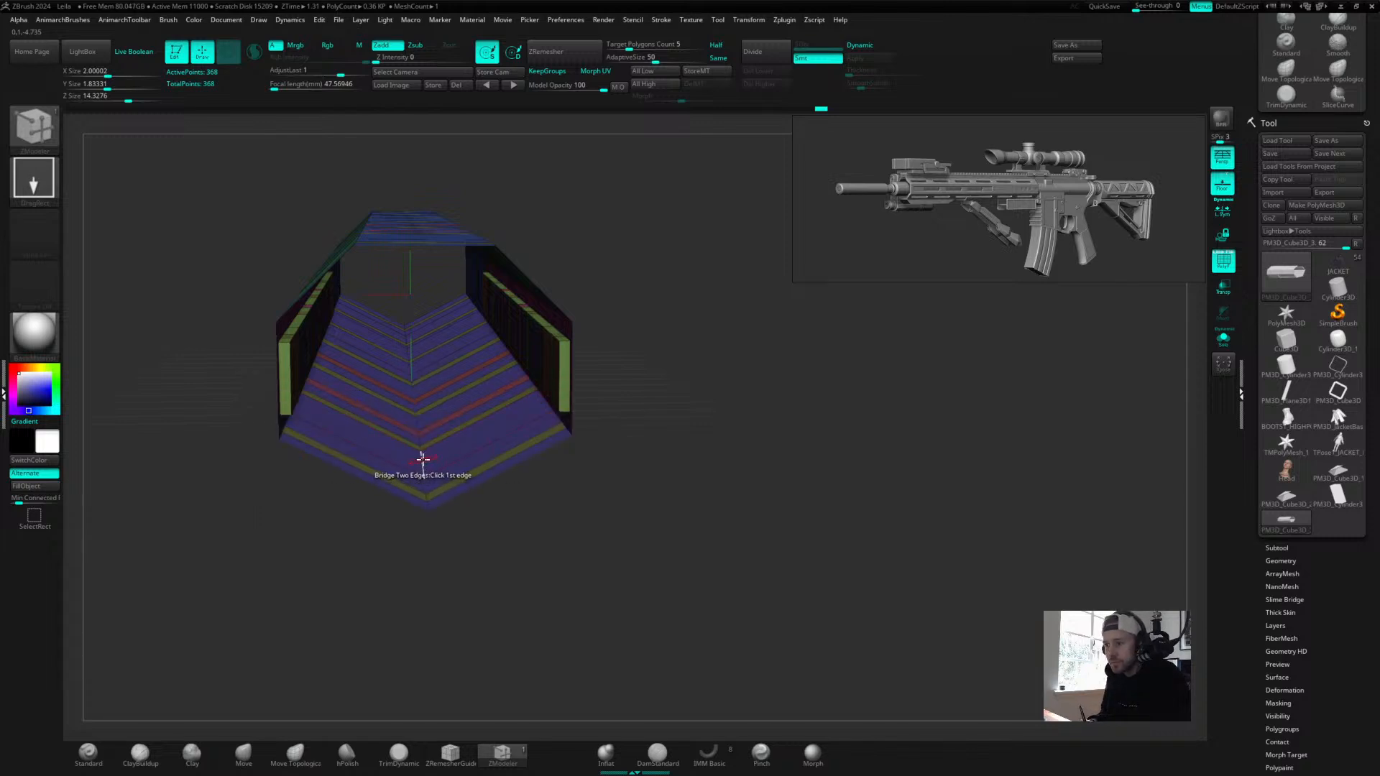
key(space)
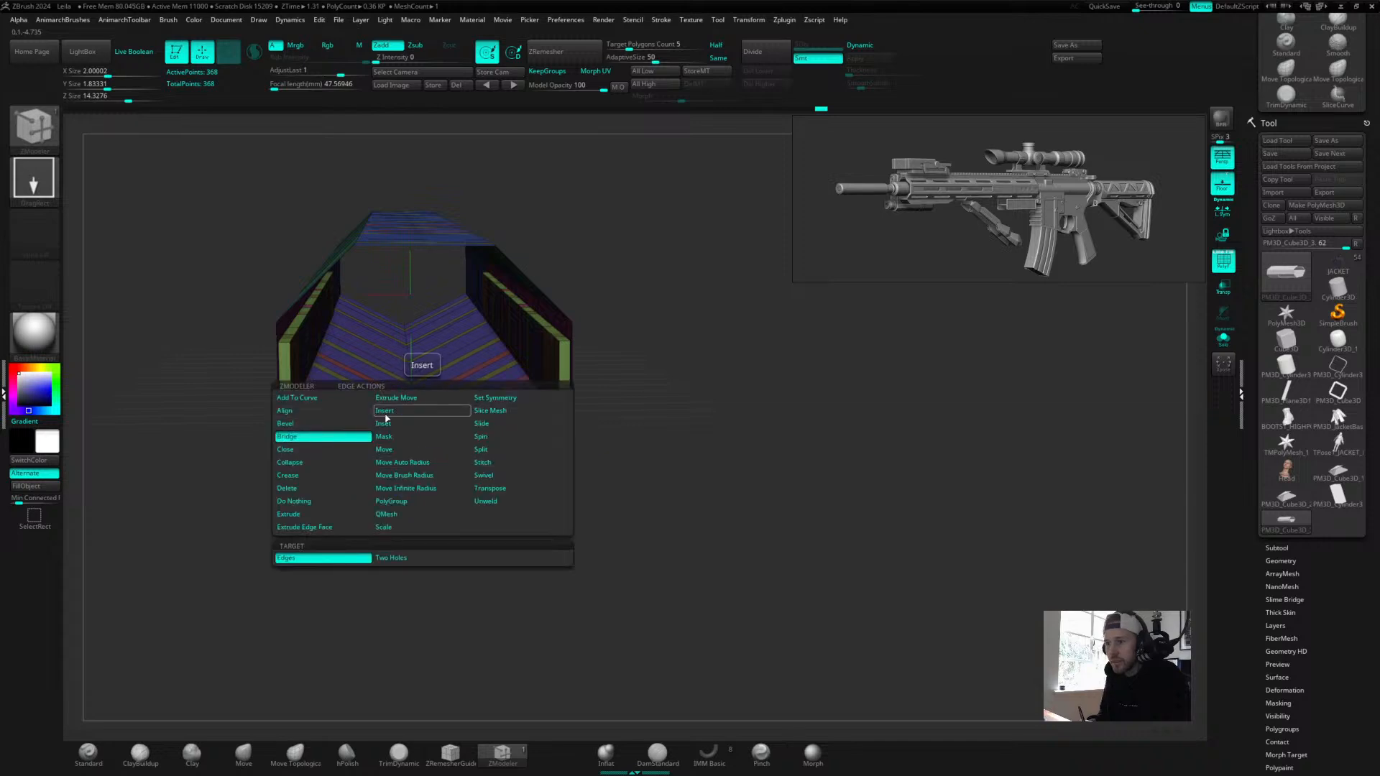
click(285, 423)
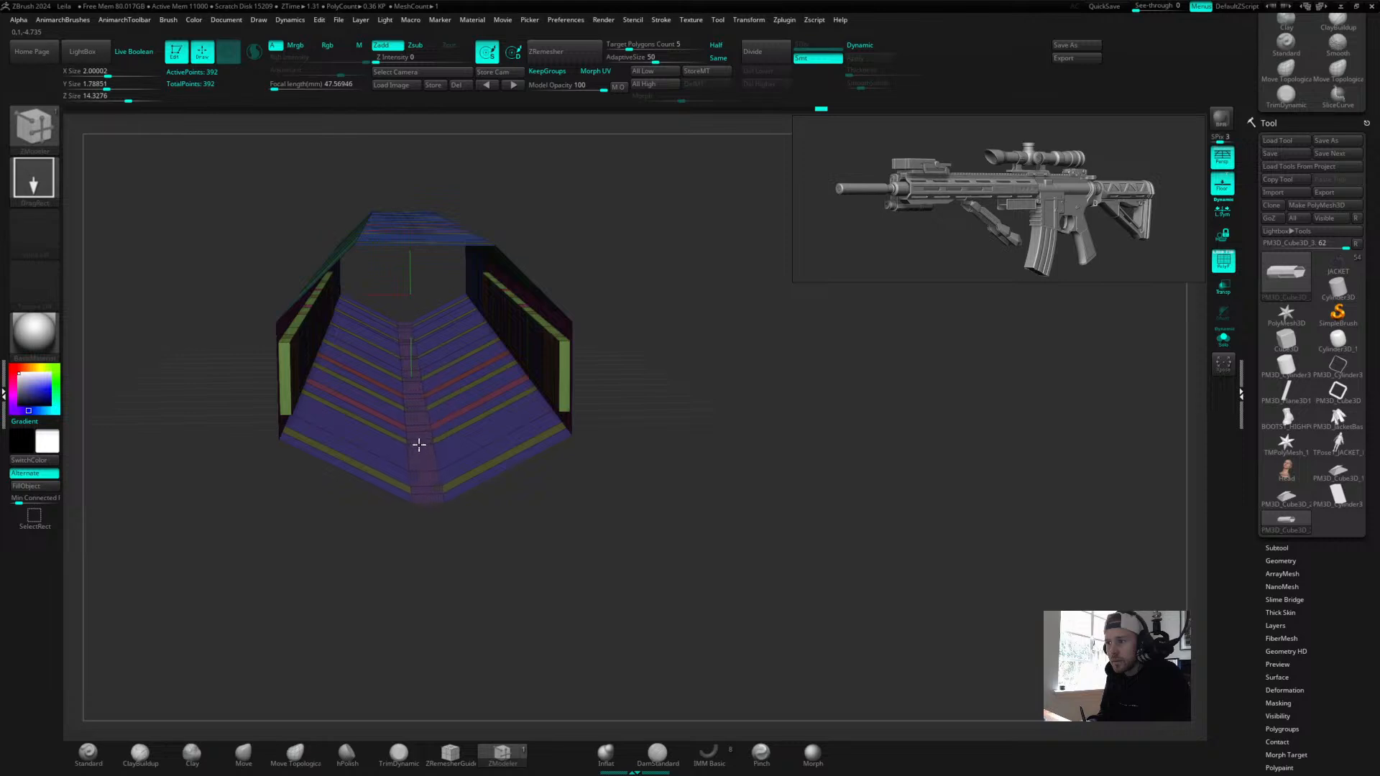
drag(415, 428, 419, 434)
Switch the polygon action to PolyGroup for single polys, test it on a green upper face, and undo the yellow assignment.
drag(884, 503, 577, 597)
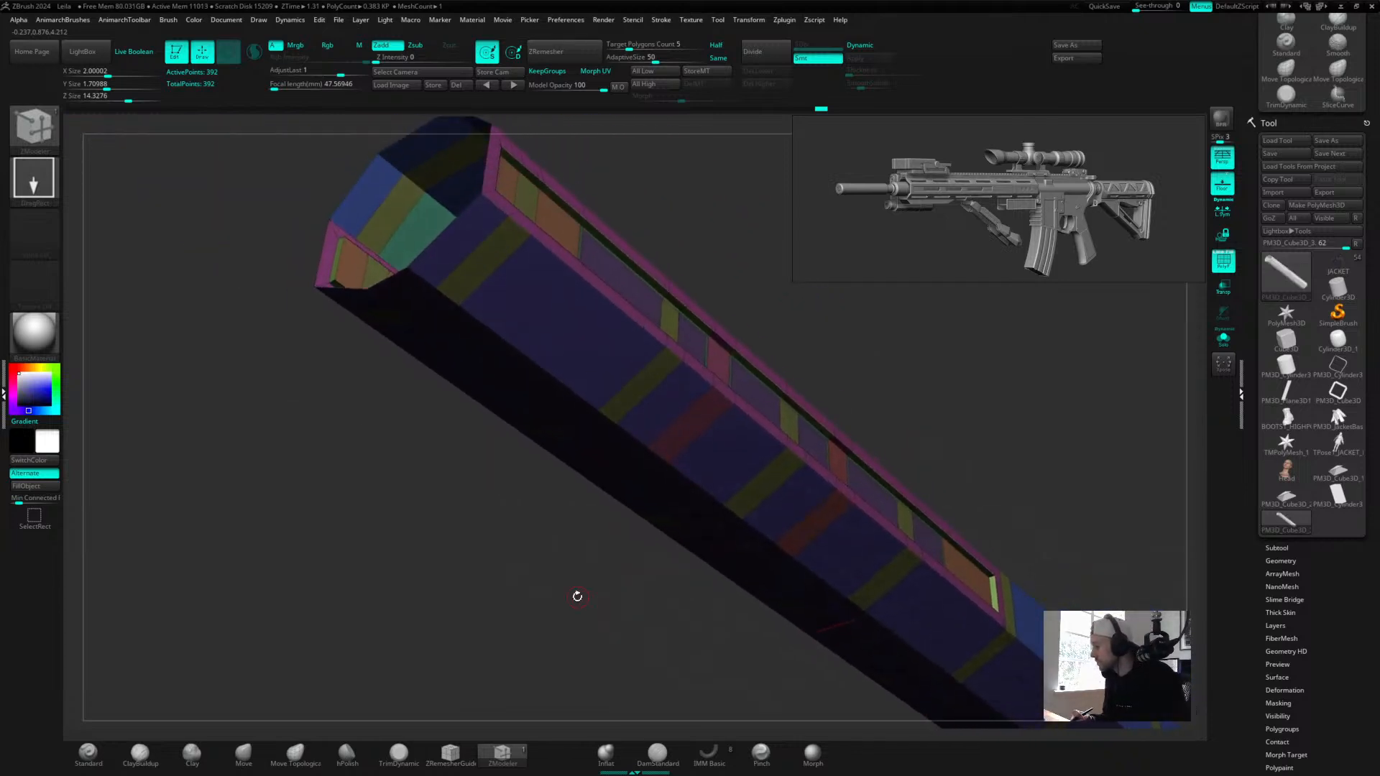
drag(433, 460, 489, 554)
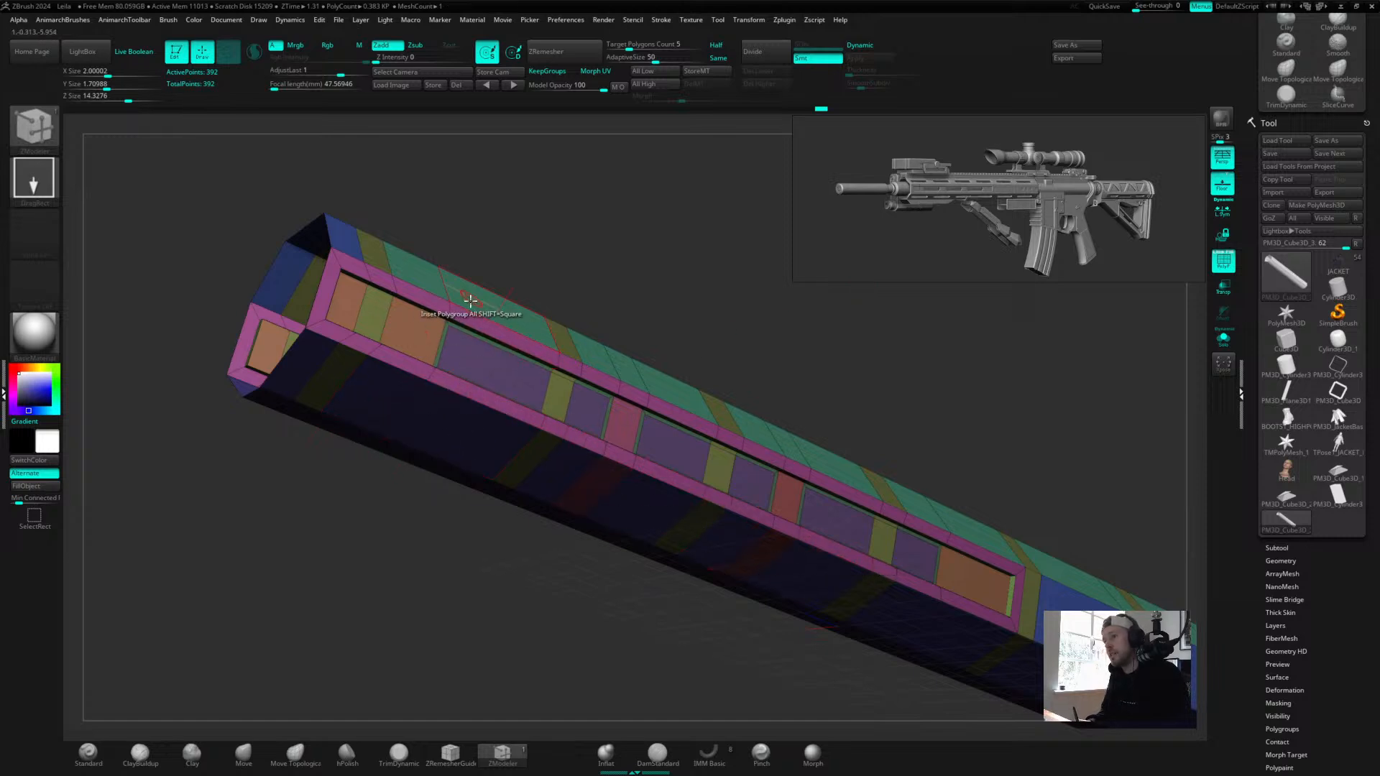
drag(554, 243, 509, 316)
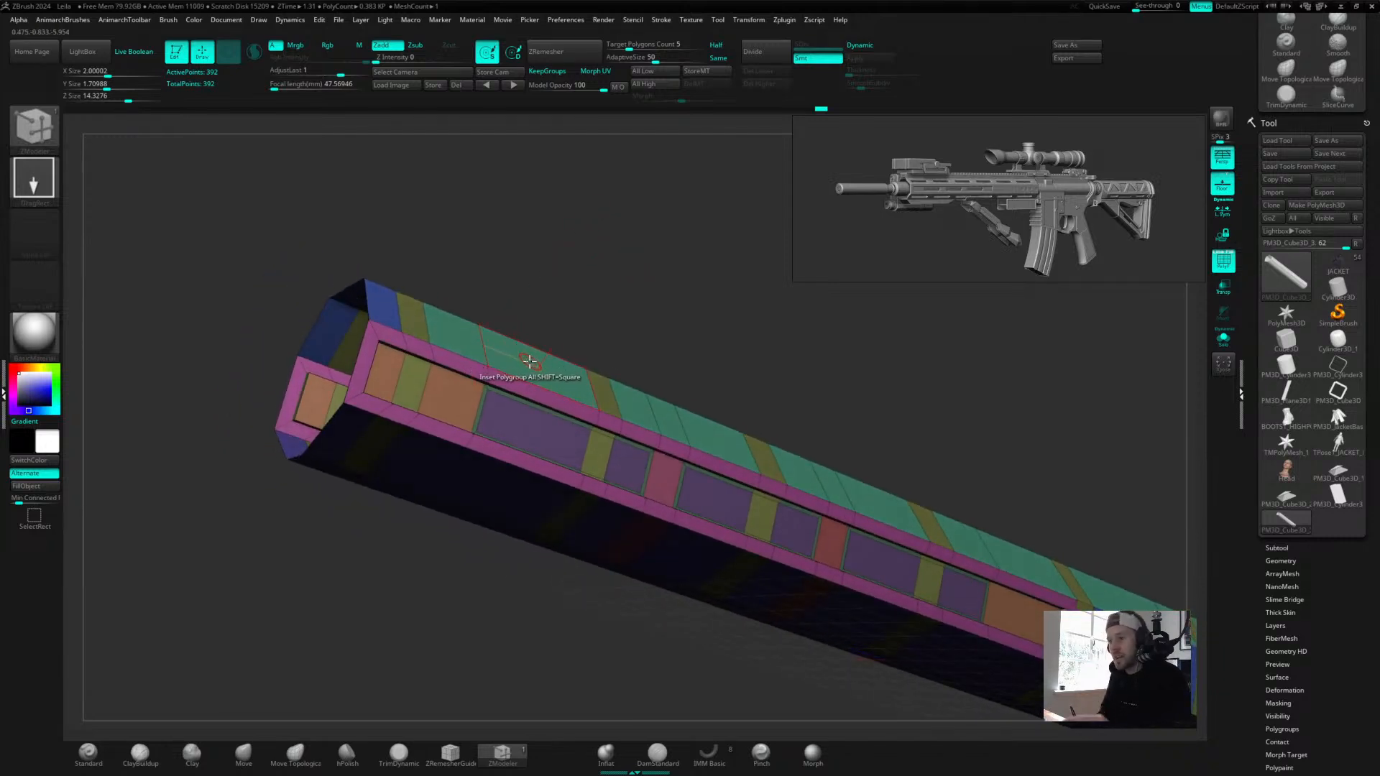
drag(638, 323, 651, 277)
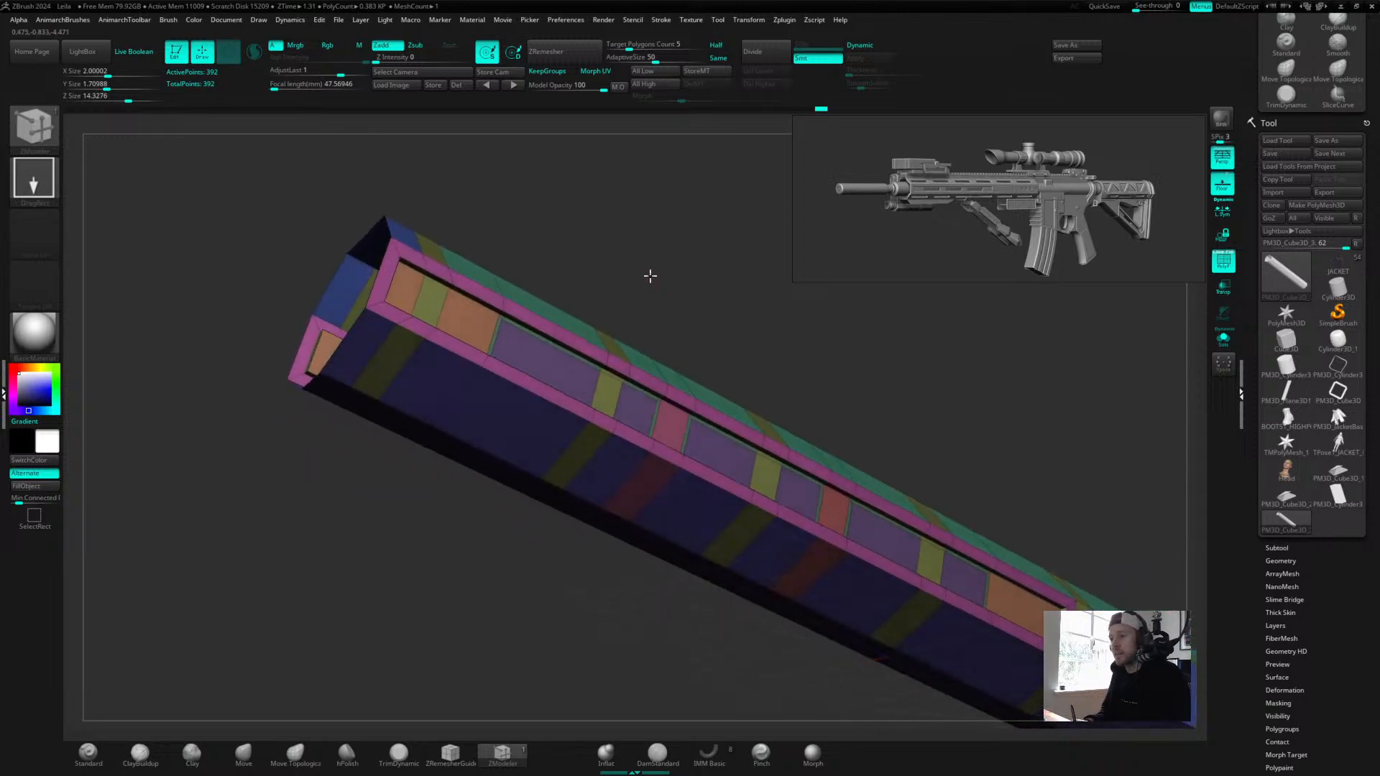
drag(675, 231, 494, 371)
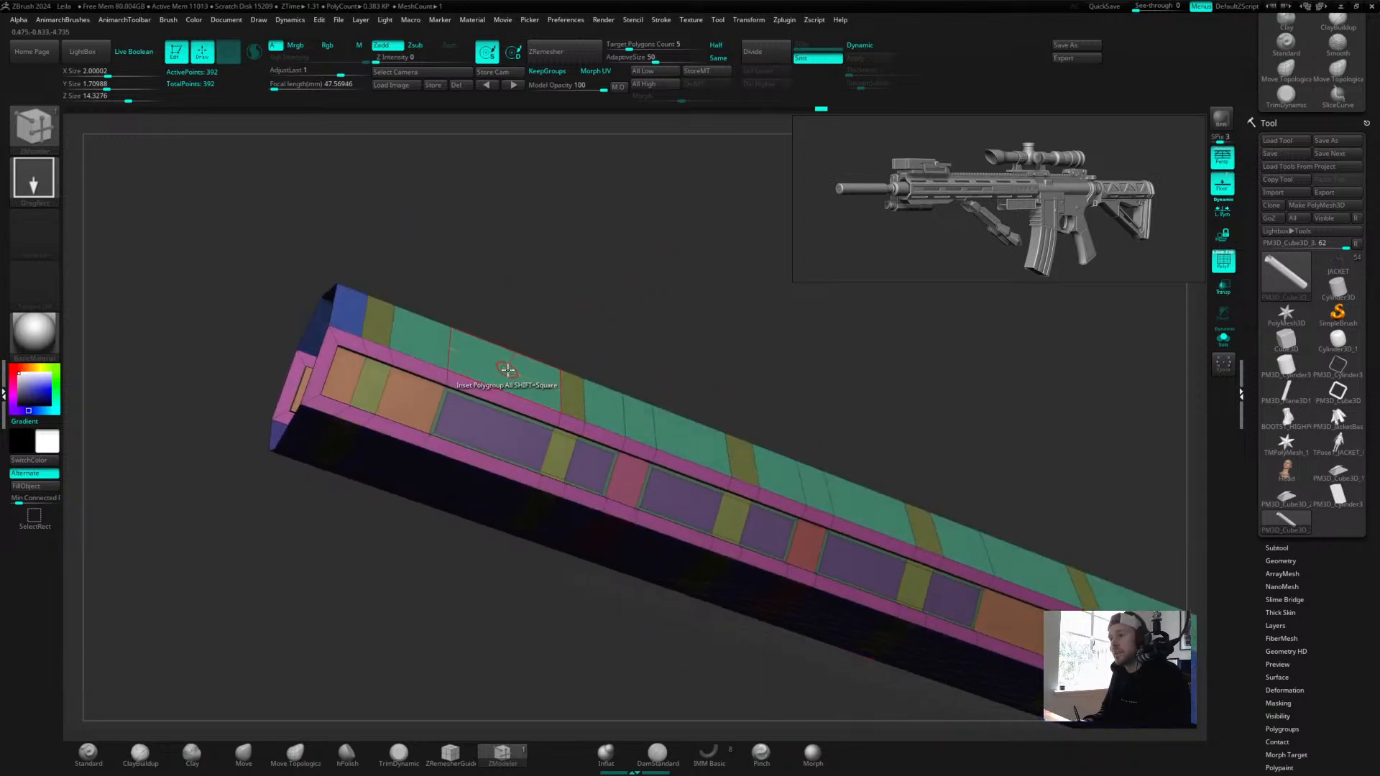
key(space)
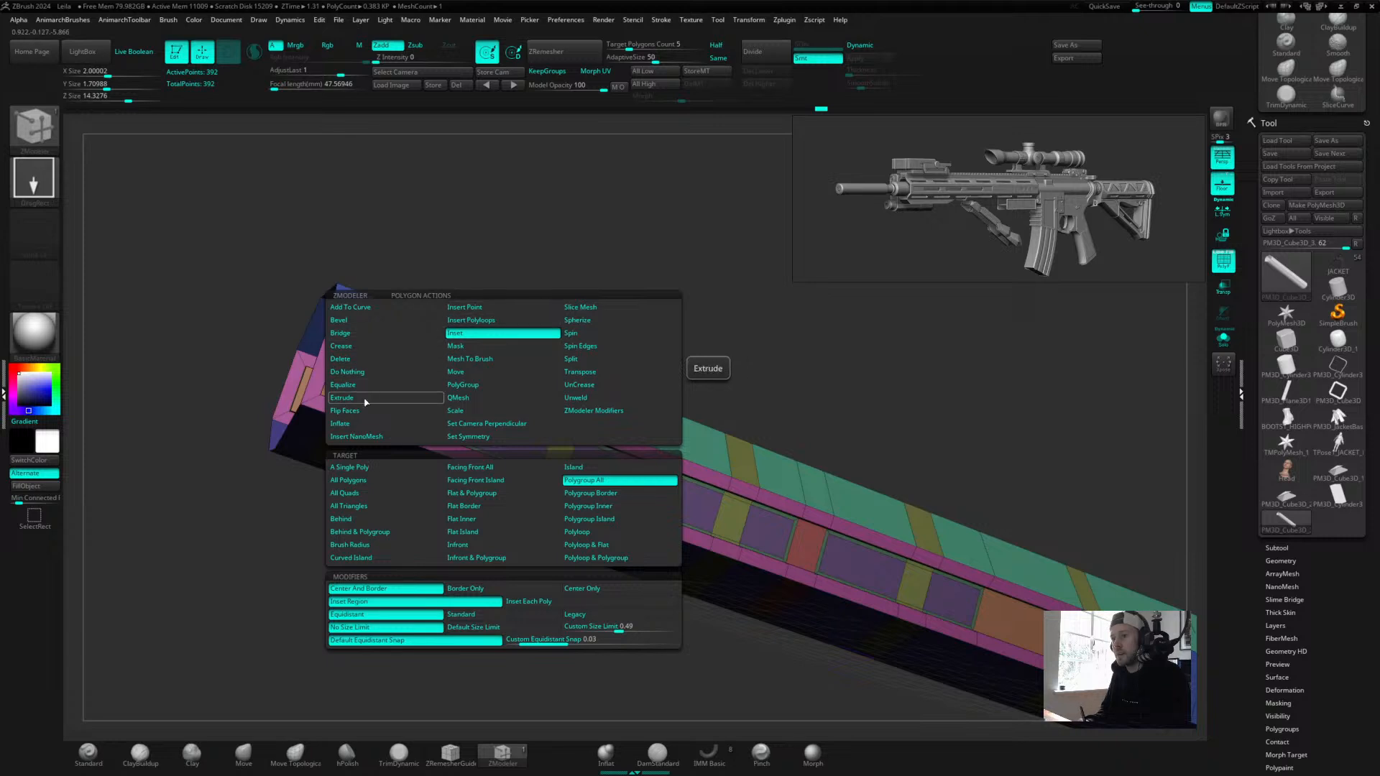
click(467, 385)
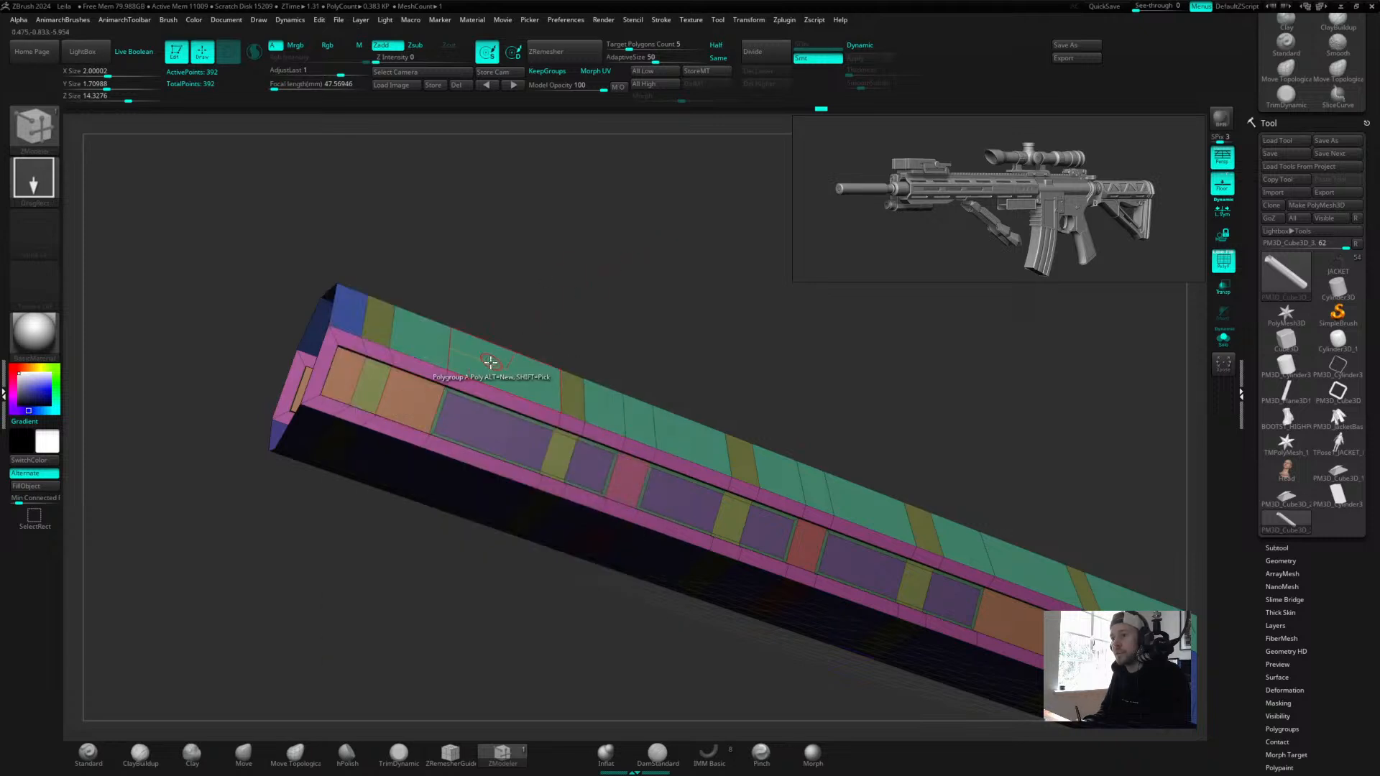
click(490, 362)
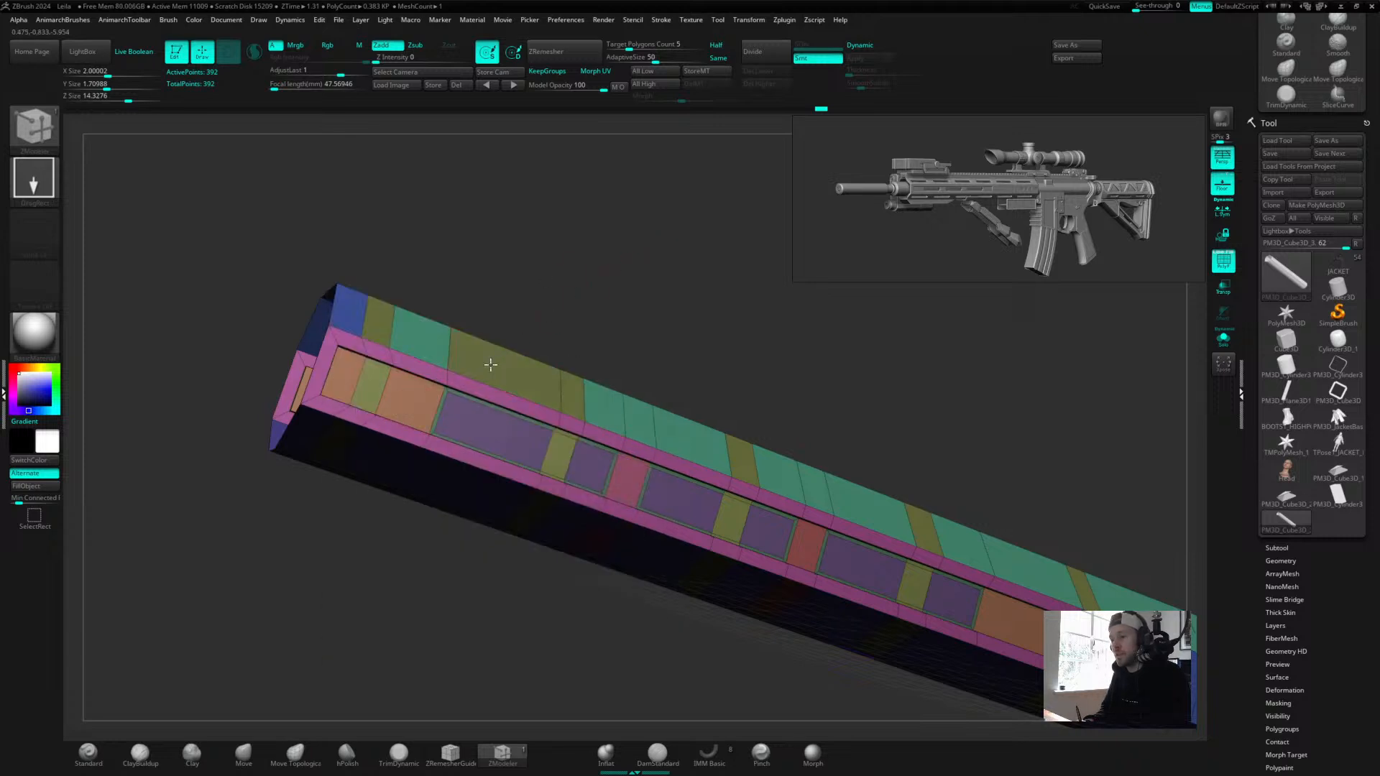
key(ctrl+z)
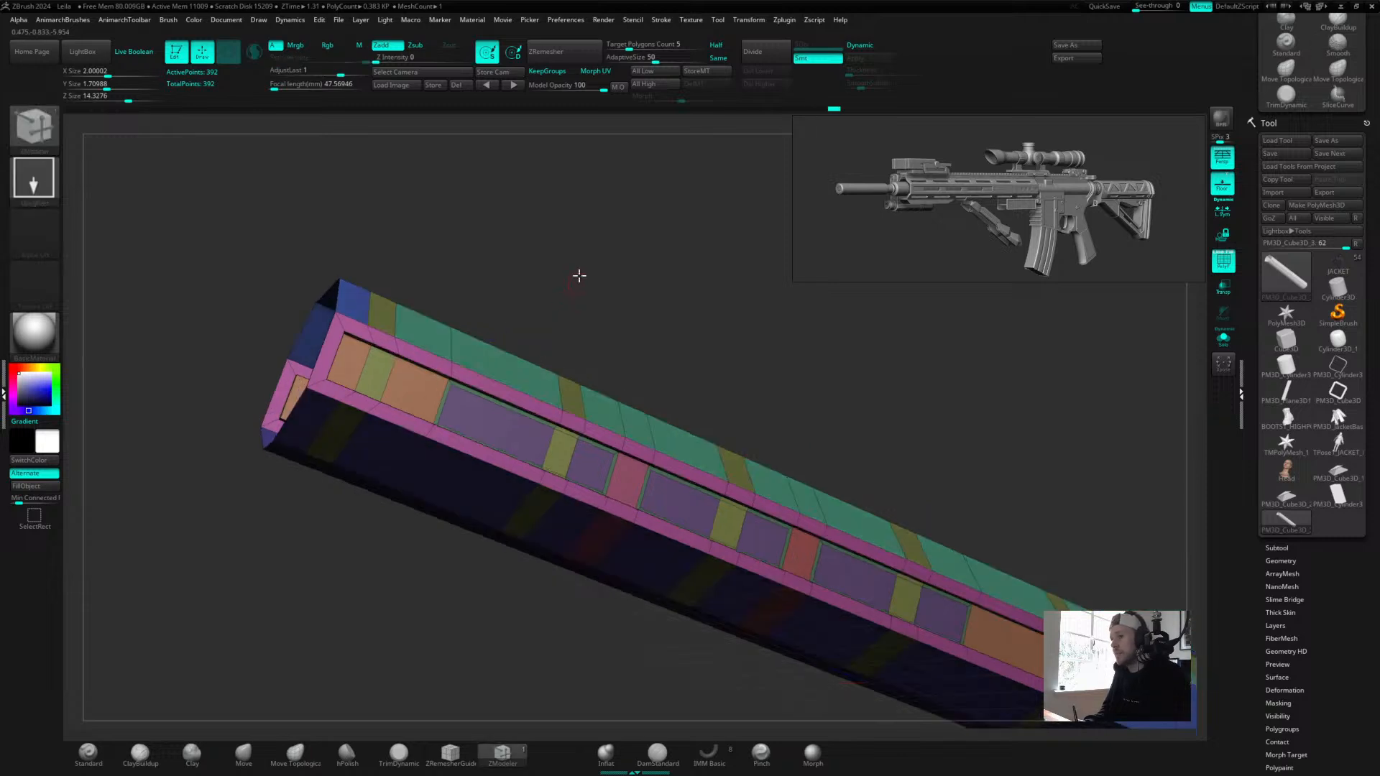
Assign the green polygroup to the lower sloped side's faces between the first four yellow bands, including both red bands.
drag(575, 274, 551, 326)
click(461, 423)
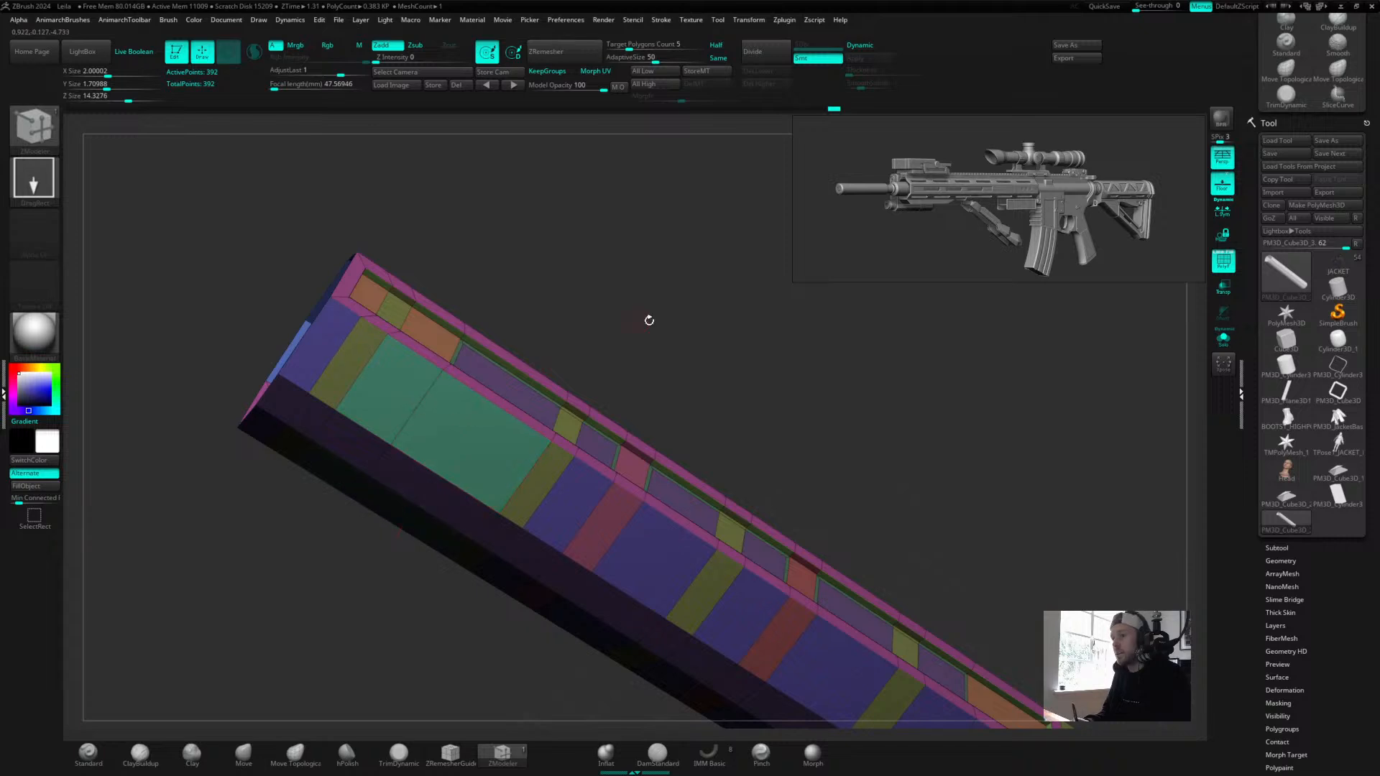
alt+drag(695, 333, 636, 225)
click(522, 395)
click(546, 419)
click(596, 454)
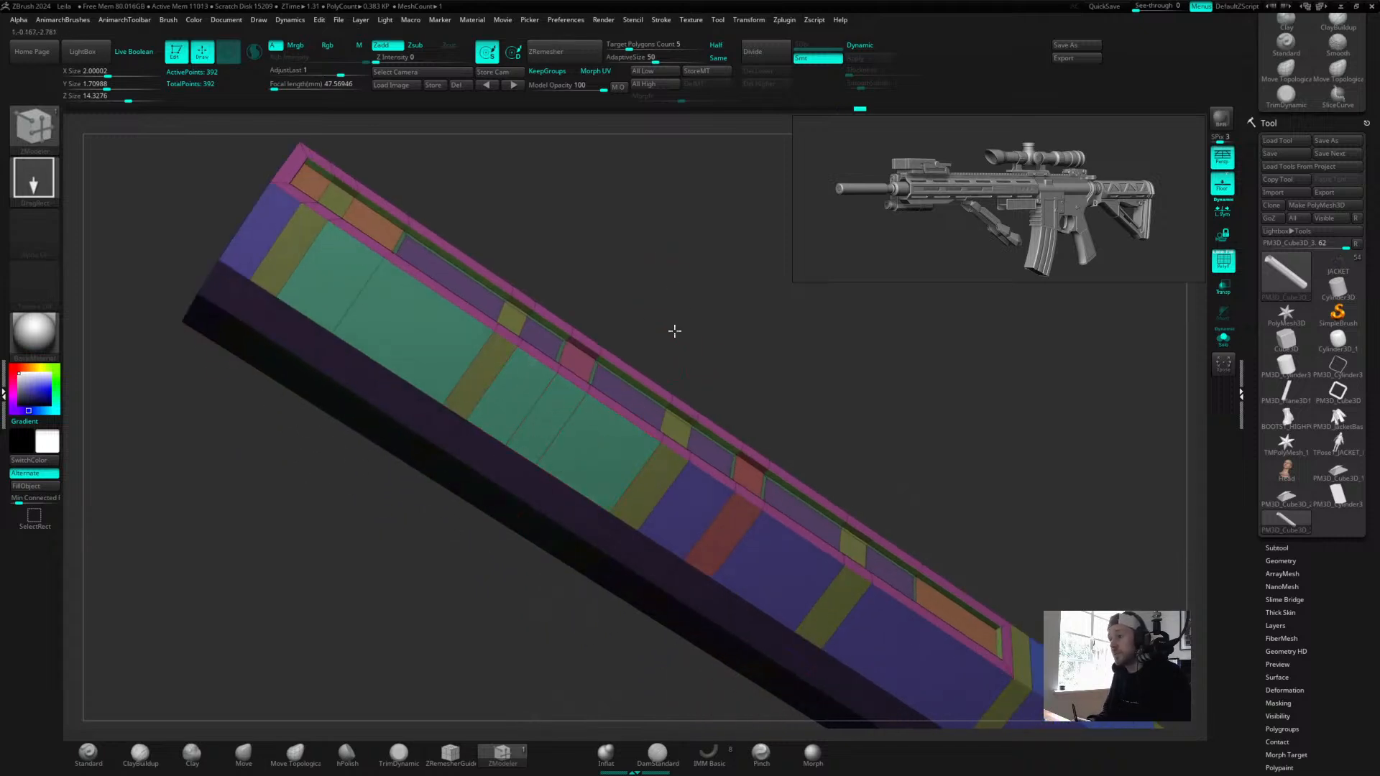
drag(674, 330, 607, 452)
click(702, 513)
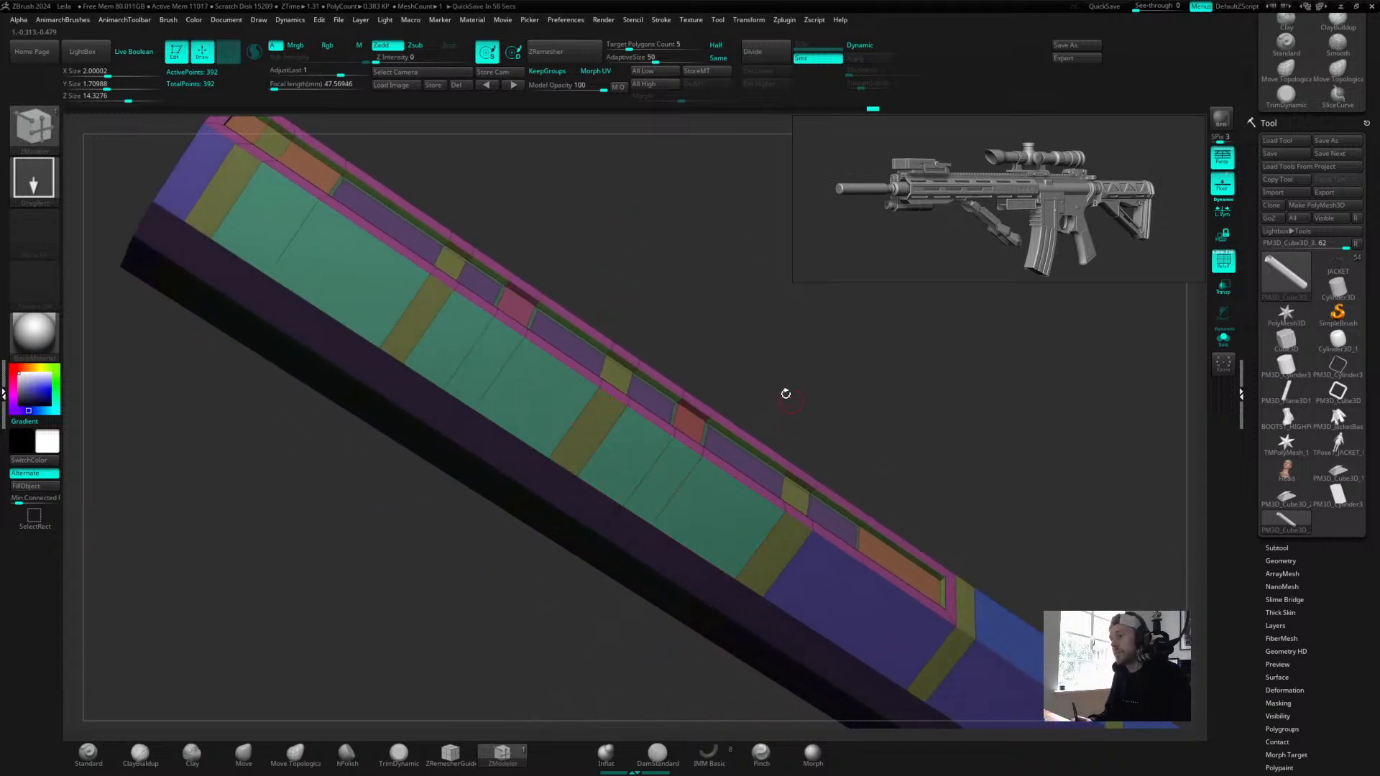
Continue the green polygroup over the remaining lower sloped faces between yellow bands towards the tube's far end.
alt+drag(786, 395, 611, 240)
click(635, 443)
click(693, 471)
alt+drag(841, 404, 712, 311)
click(724, 471)
click(790, 538)
click(891, 583)
click(929, 586)
Examine the green panels on the tube's sloped sides against the rifle reference.
drag(962, 398, 945, 297)
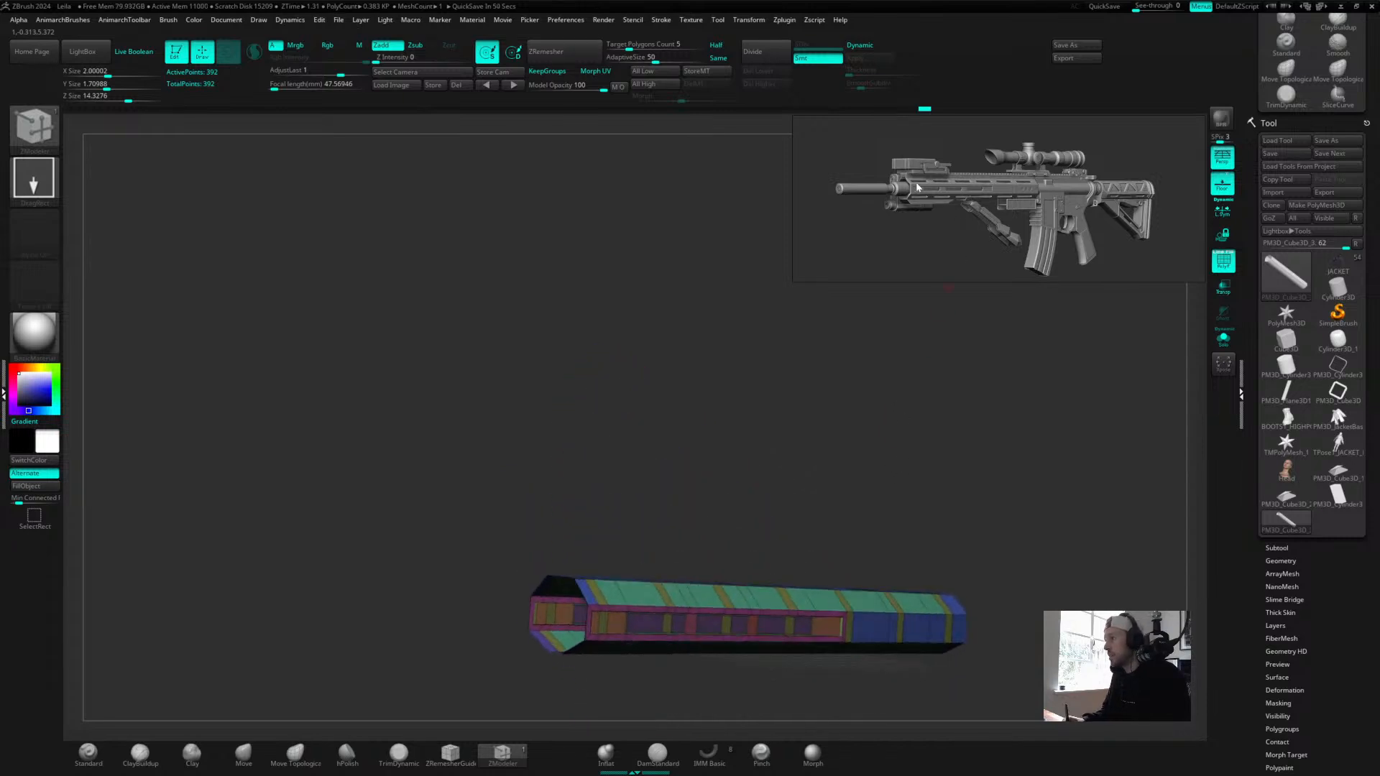
drag(833, 248, 930, 343)
drag(528, 334, 678, 306)
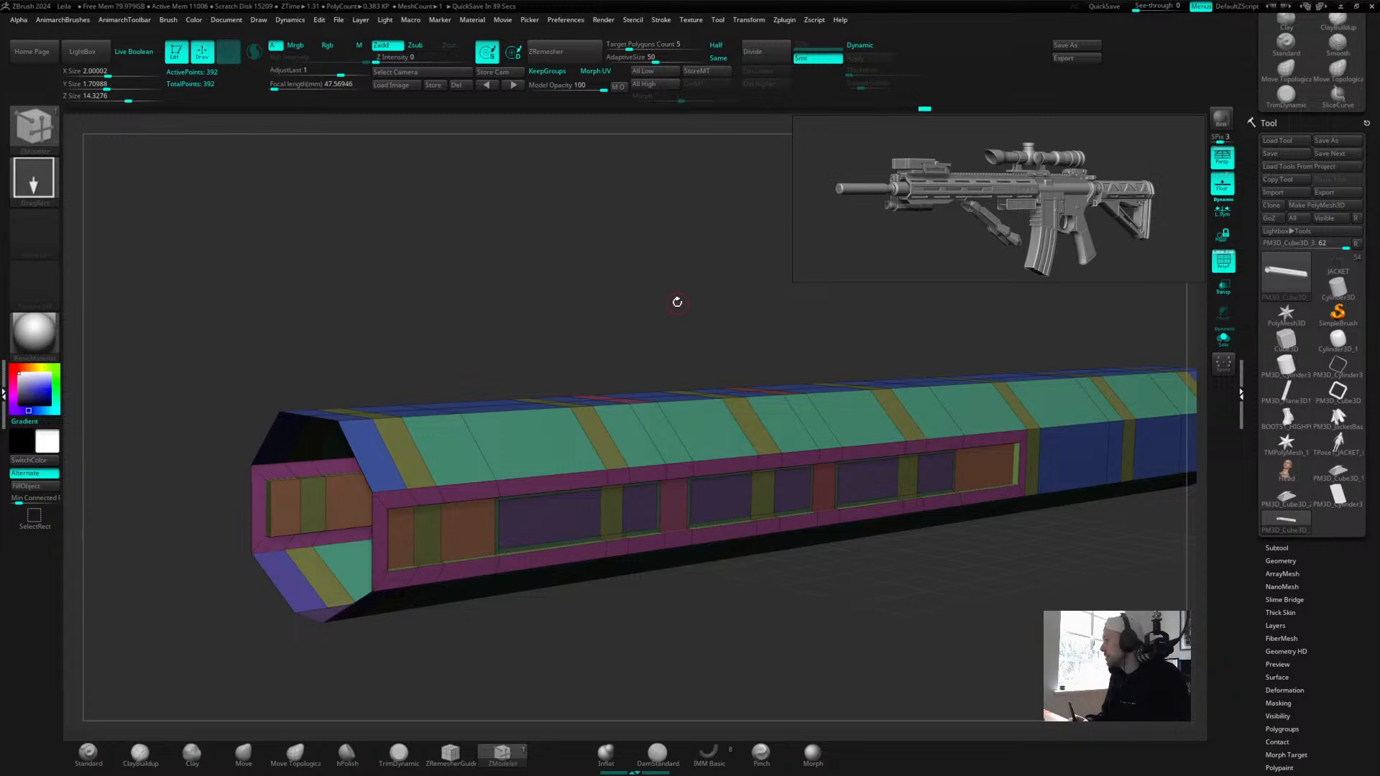
drag(505, 398, 705, 266)
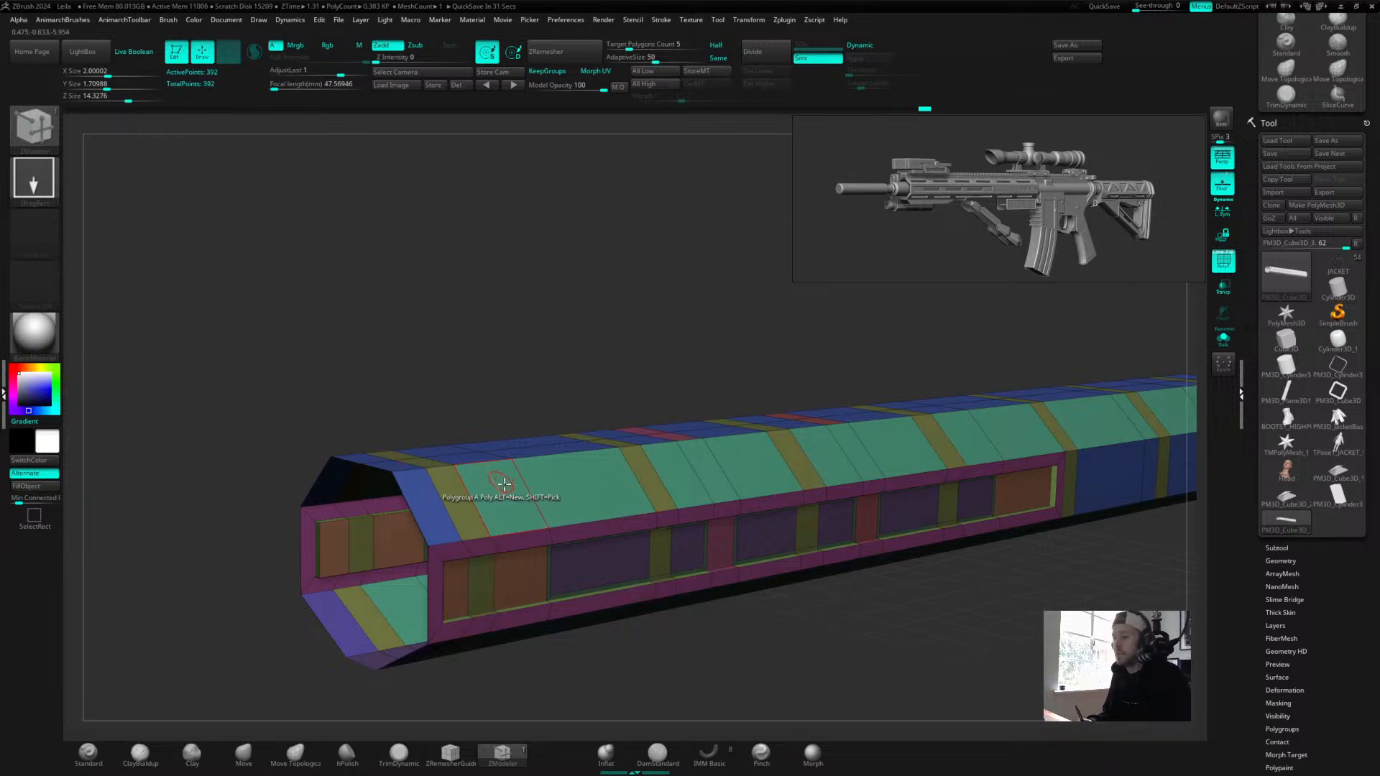
Set the polygon action to Inset targeting Polygroup All, undoing a trial Polygroup Island inset on the nearest green panel.
right_click(501, 497)
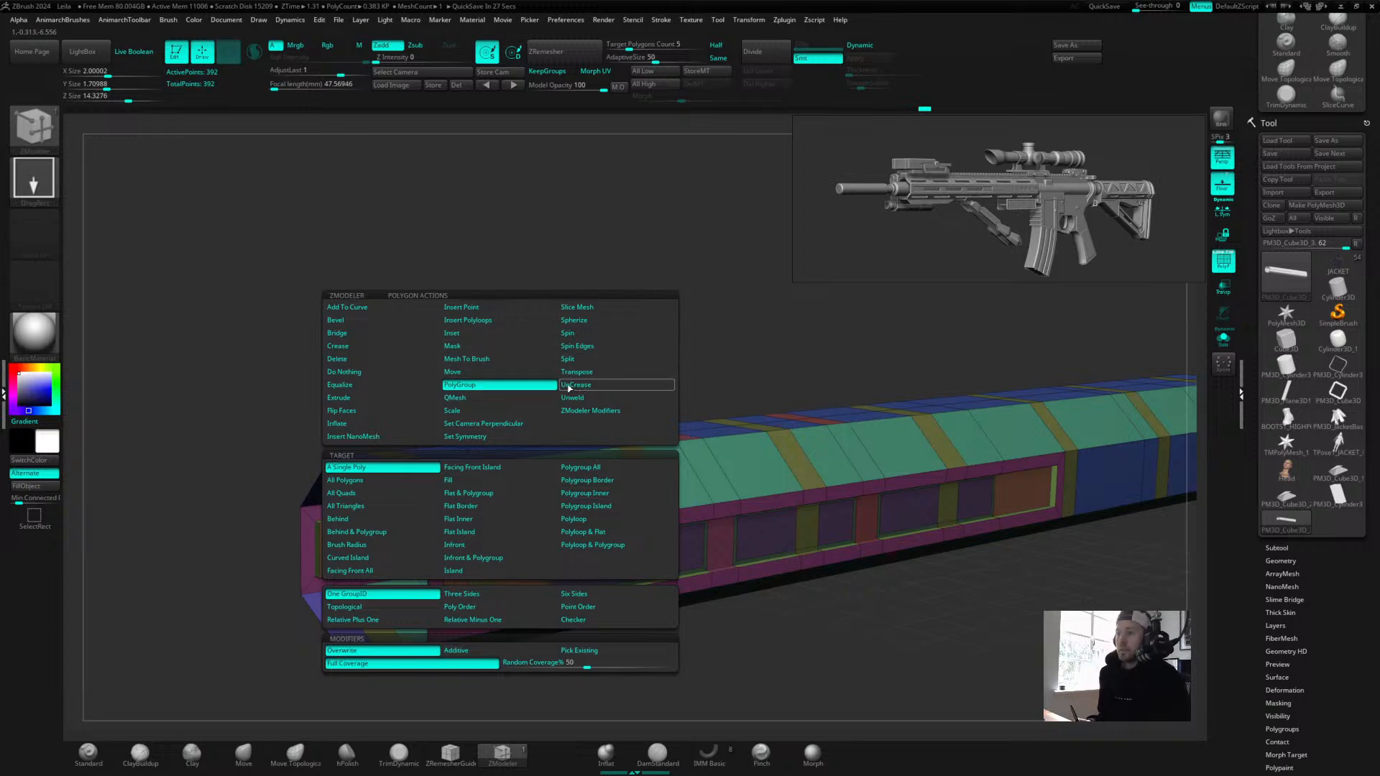
click(468, 334)
key(space)
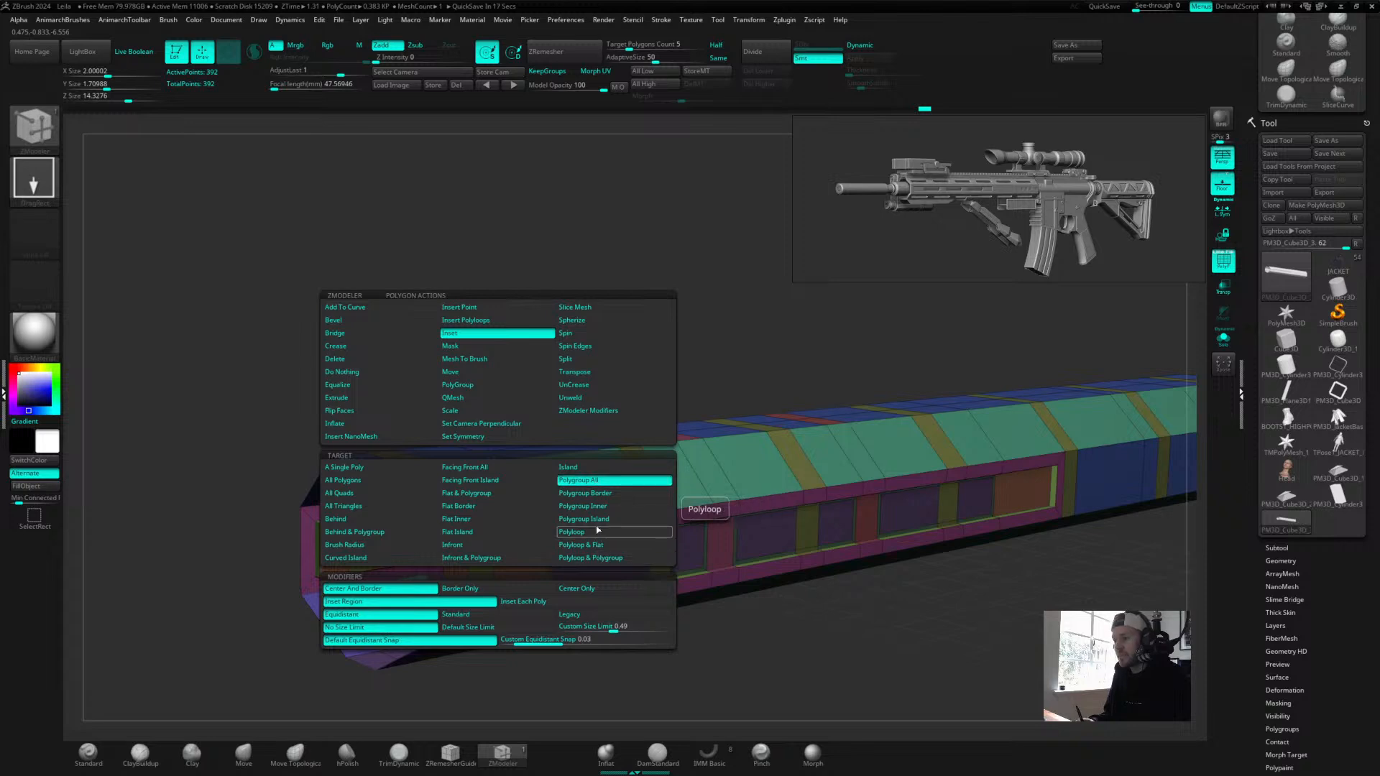
click(596, 480)
alt+drag(664, 334, 630, 332)
drag(505, 486, 486, 483)
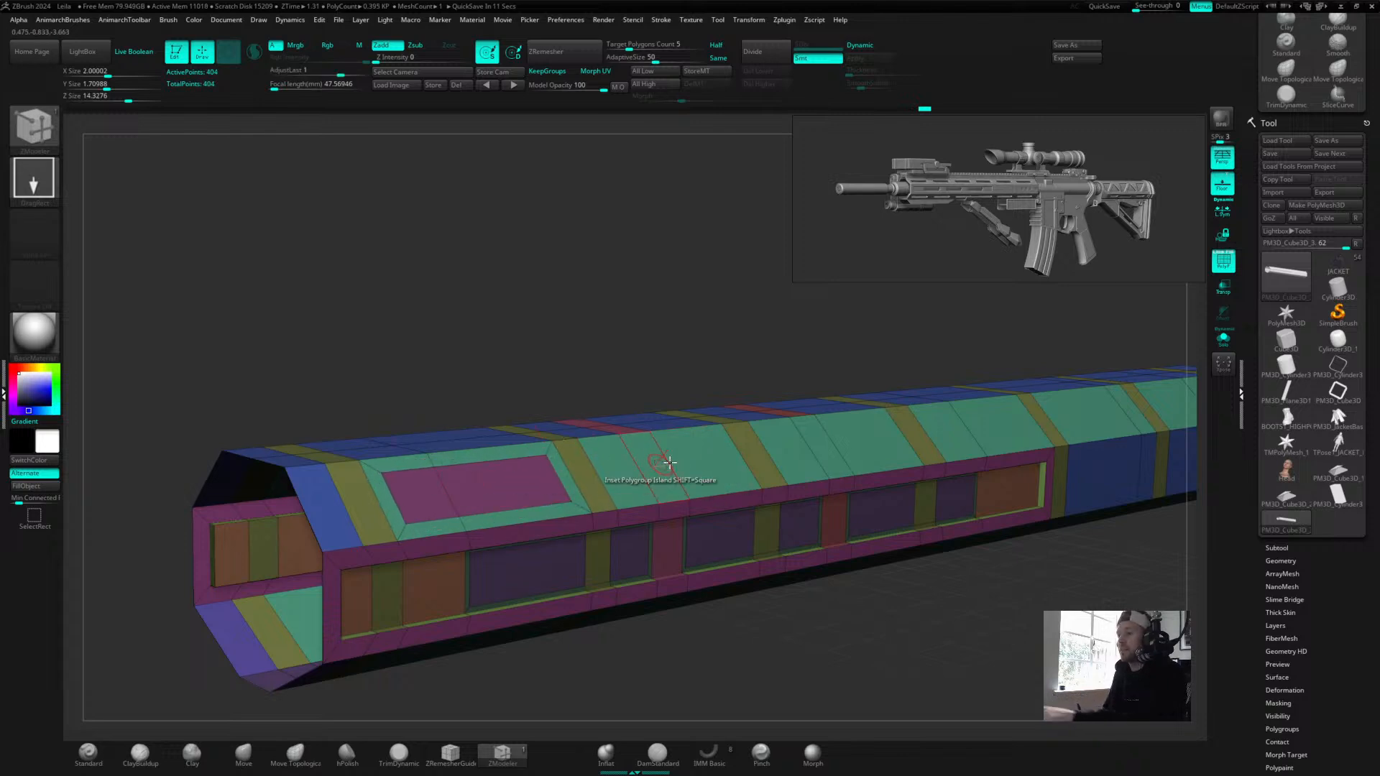
key(ctrl+z)
key(space)
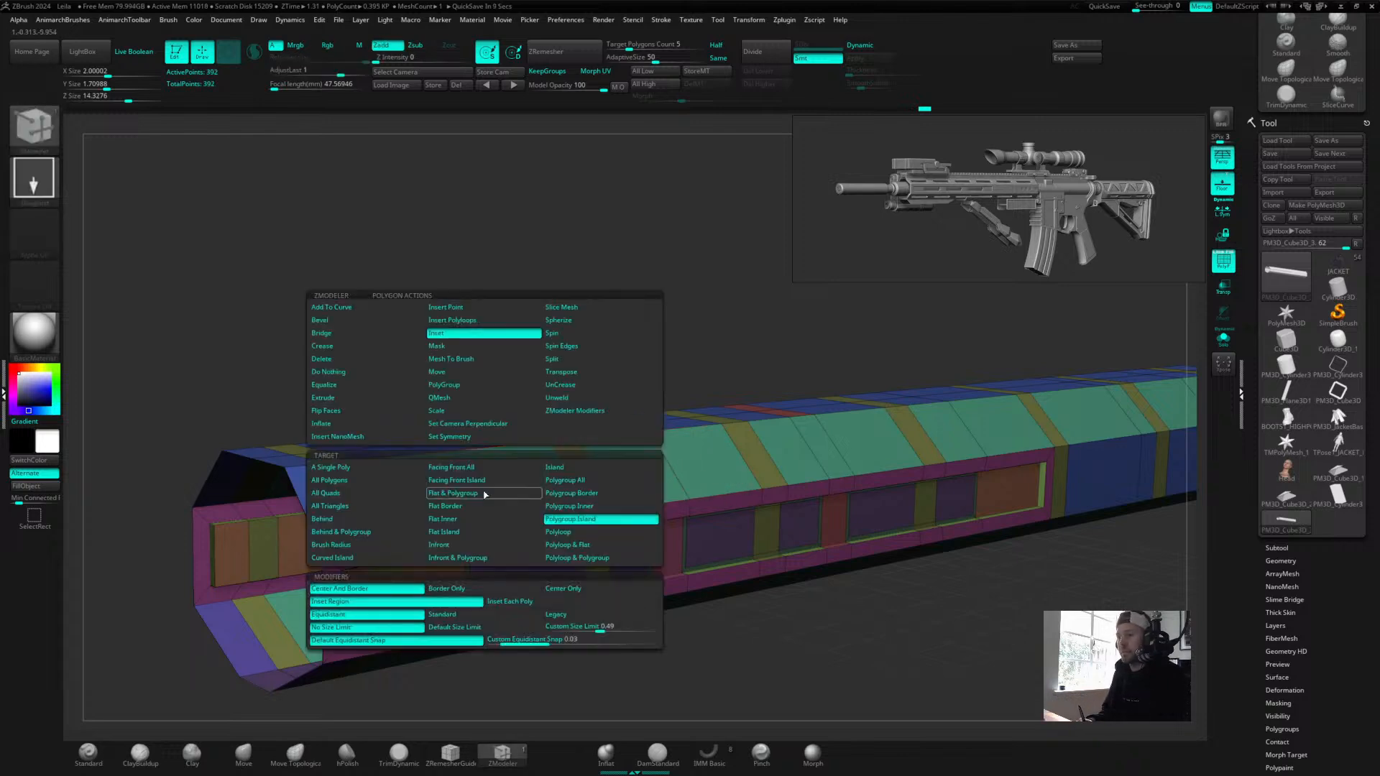
click(575, 480)
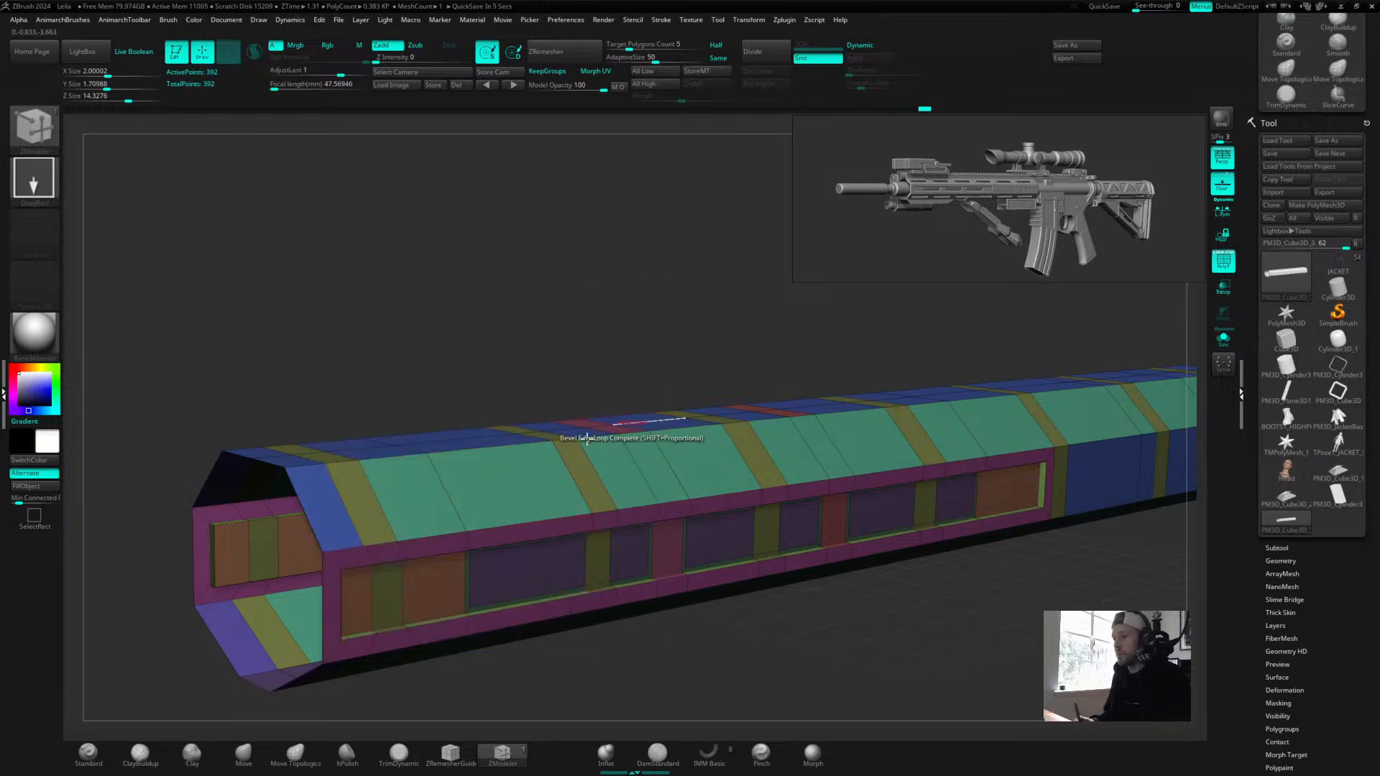
Inset all green panels on the tube's sloped sides with narrow borders and inspect them against the rifle reference.
drag(644, 342, 546, 316)
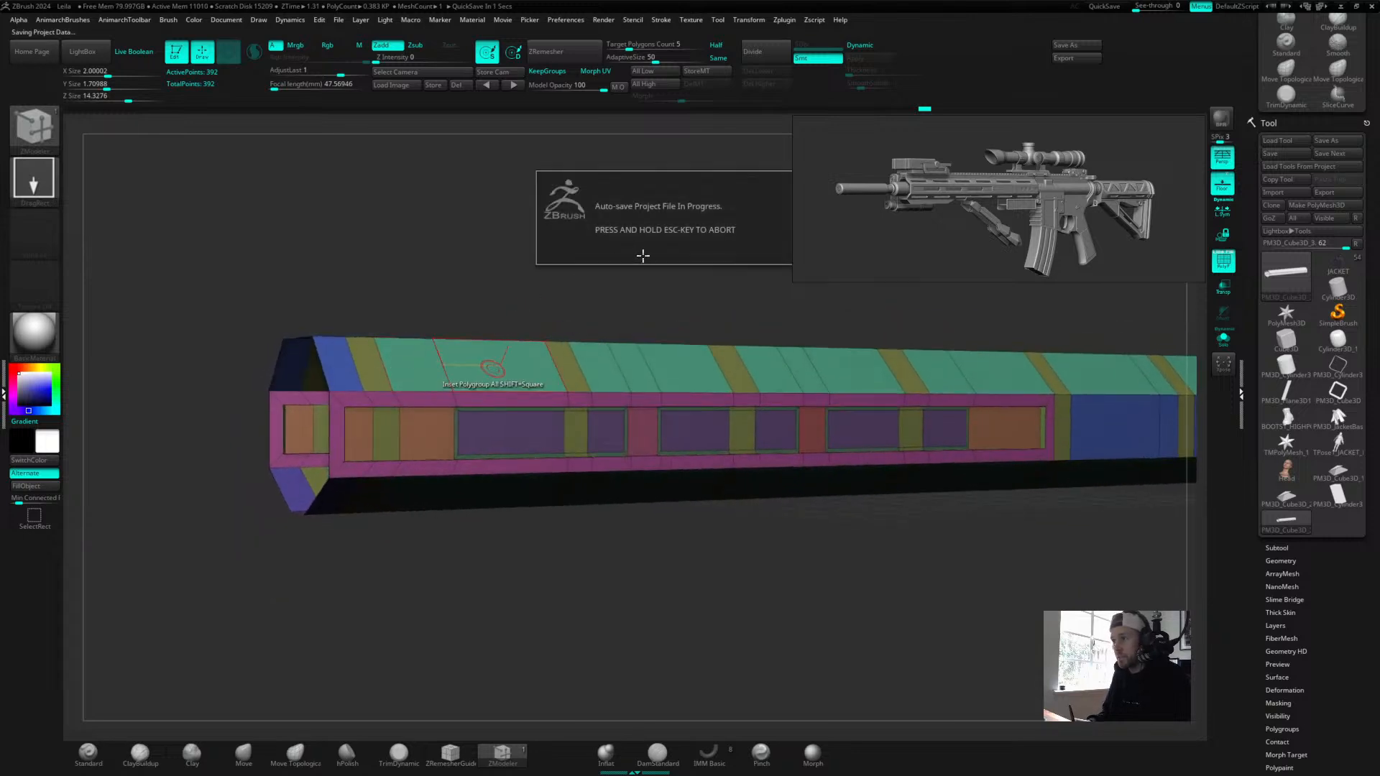
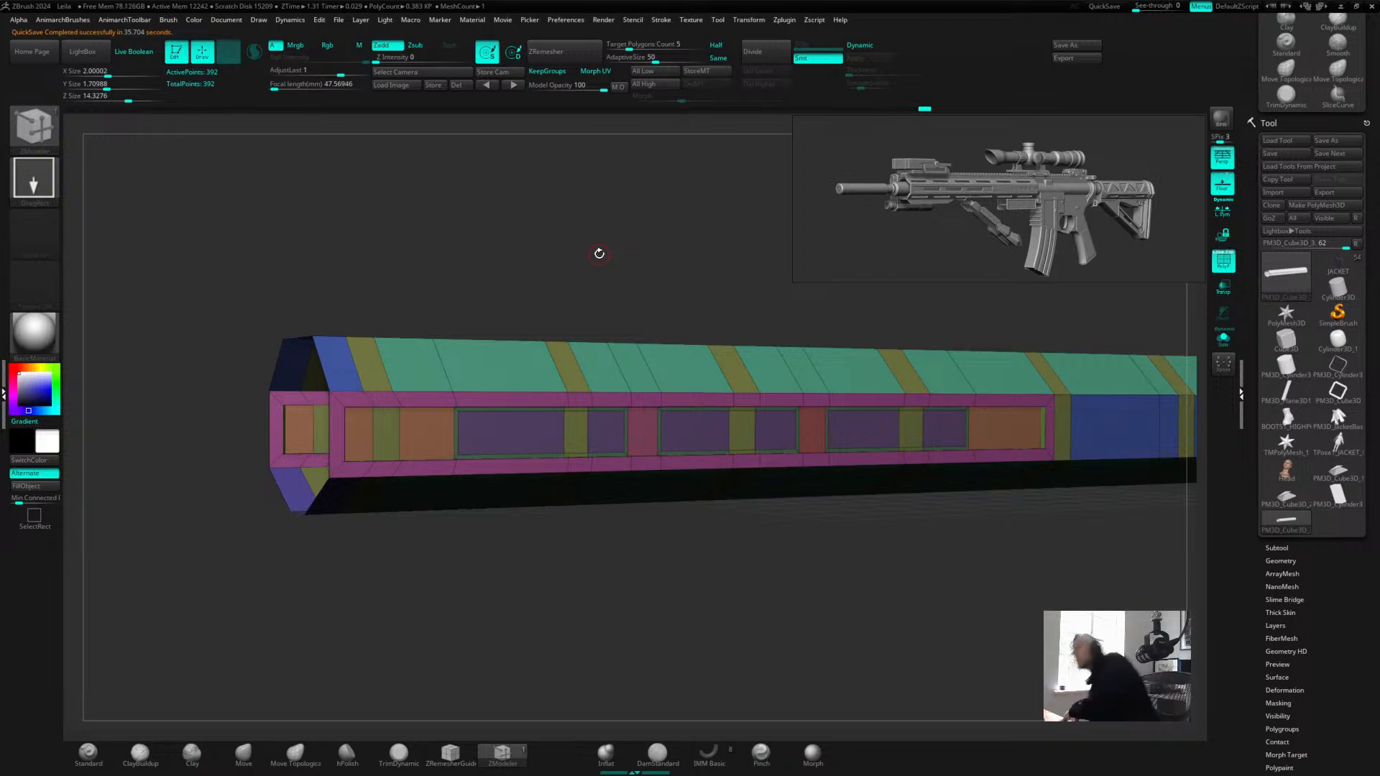
drag(663, 279, 610, 291)
drag(494, 357, 487, 363)
drag(553, 301, 585, 259)
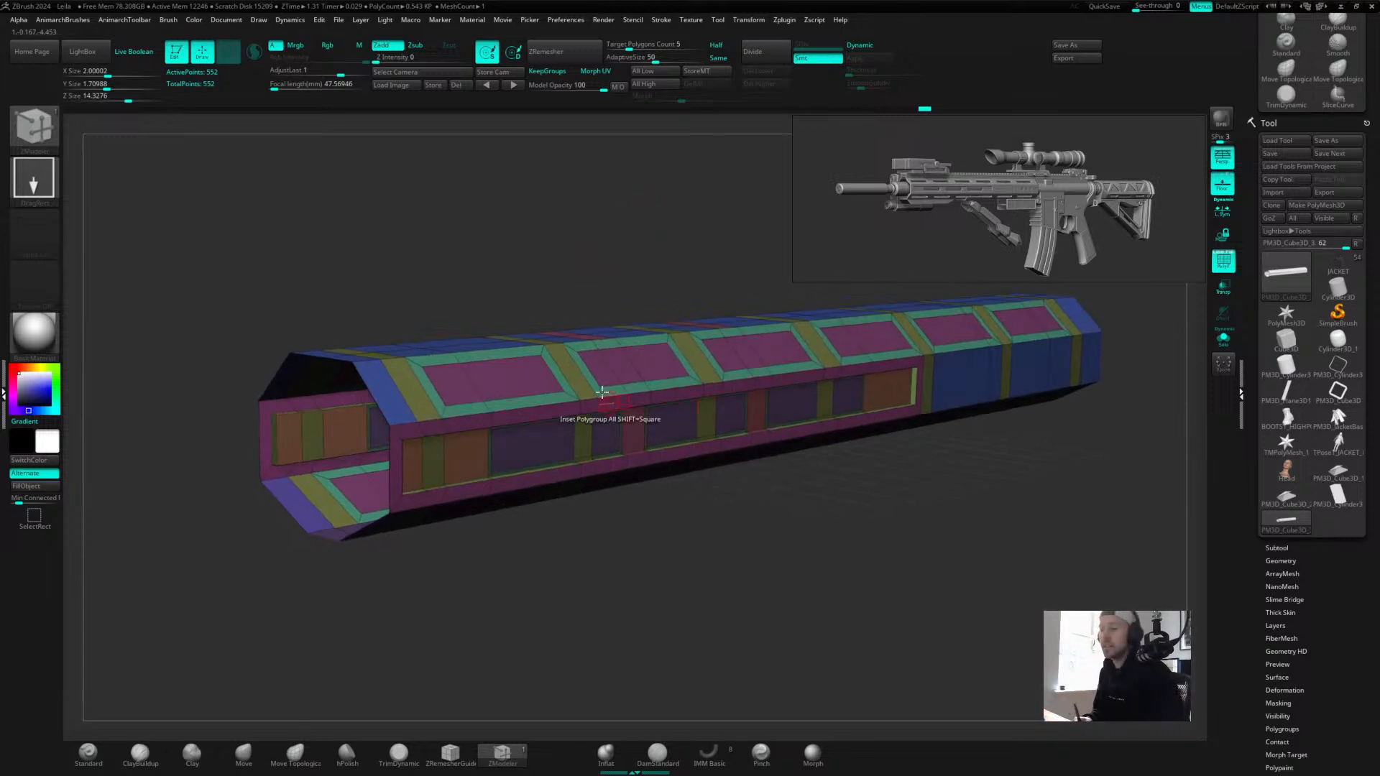
drag(600, 271, 582, 311)
mouse_move(649, 529)
mouse_down()
mouse_move(658, 509)
mouse_move(649, 518)
mouse_up()
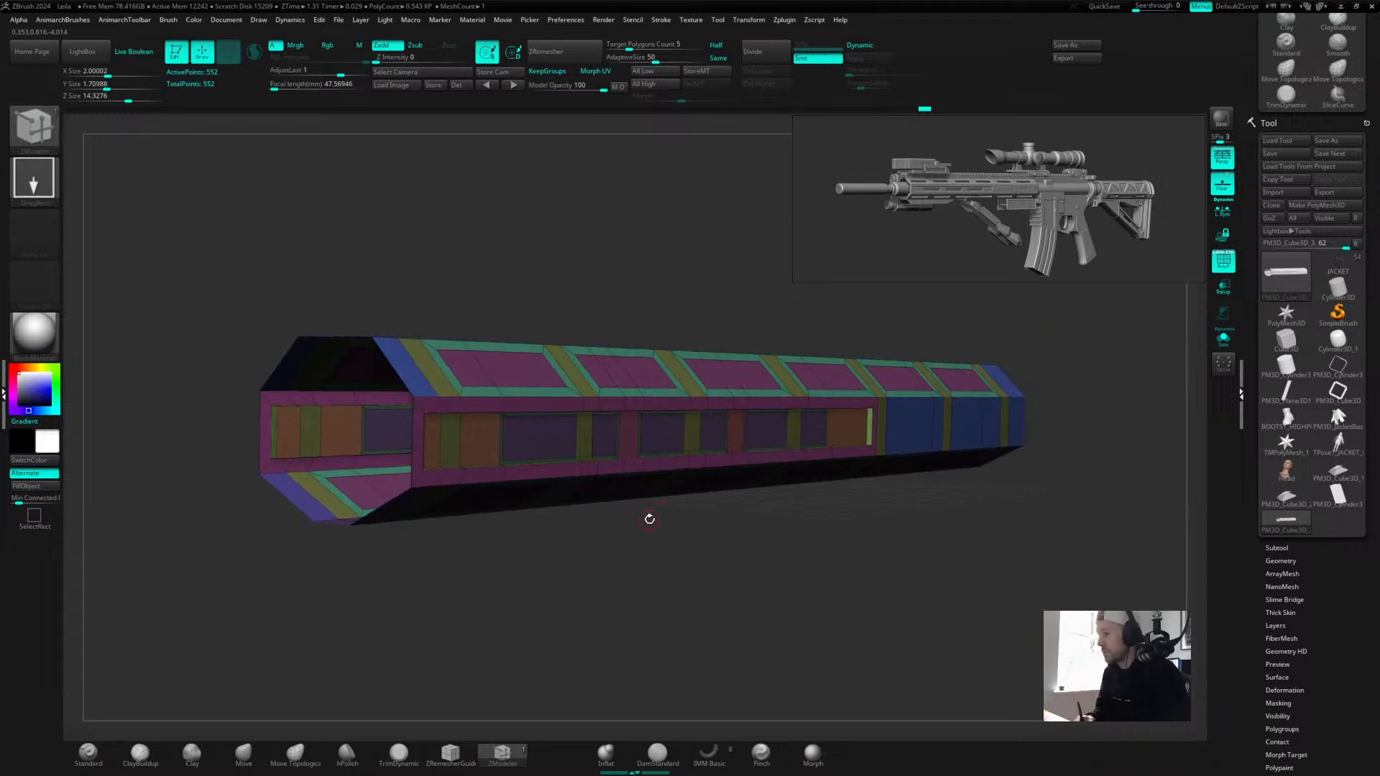
drag(610, 289, 604, 283)
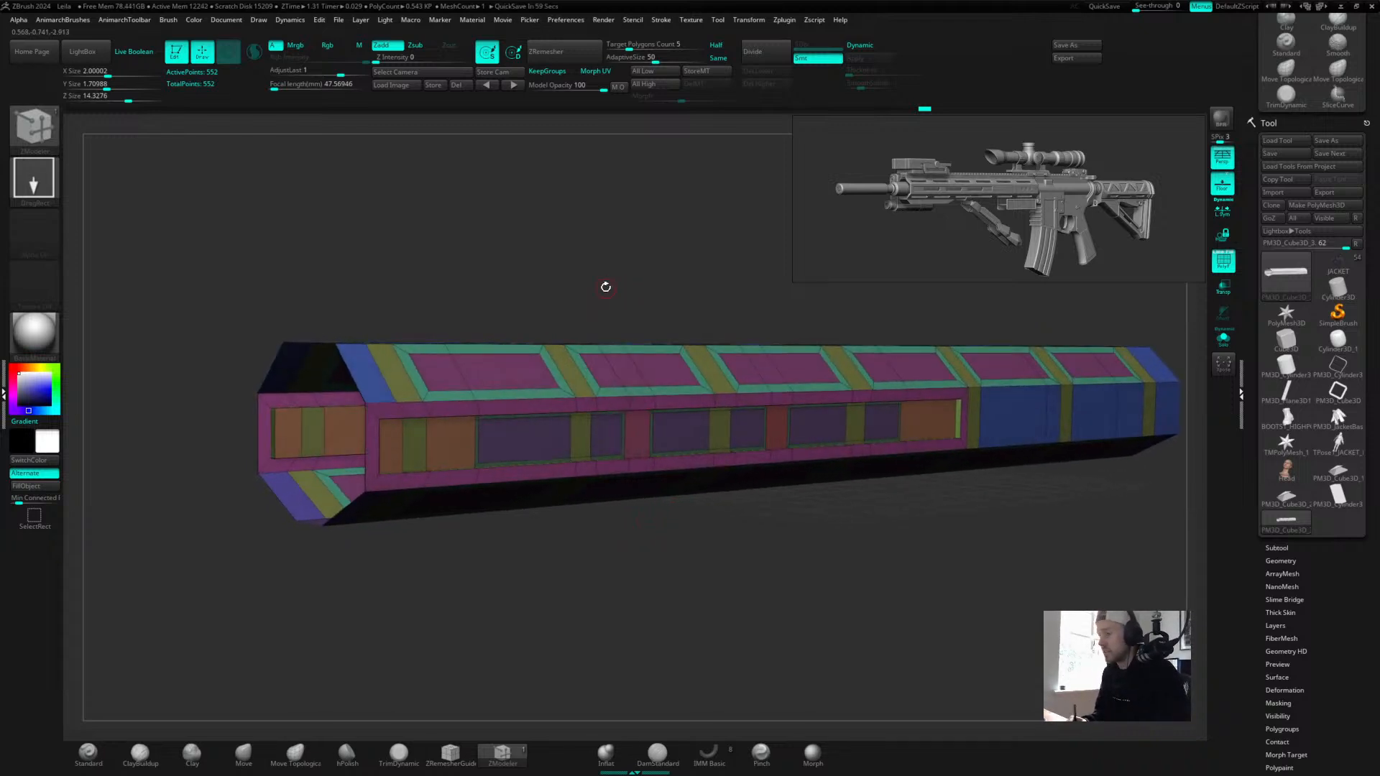
drag(659, 258, 604, 302)
Set the edge action to Slide for complete edge loops and undo the narrow inset of the green panels.
key(space)
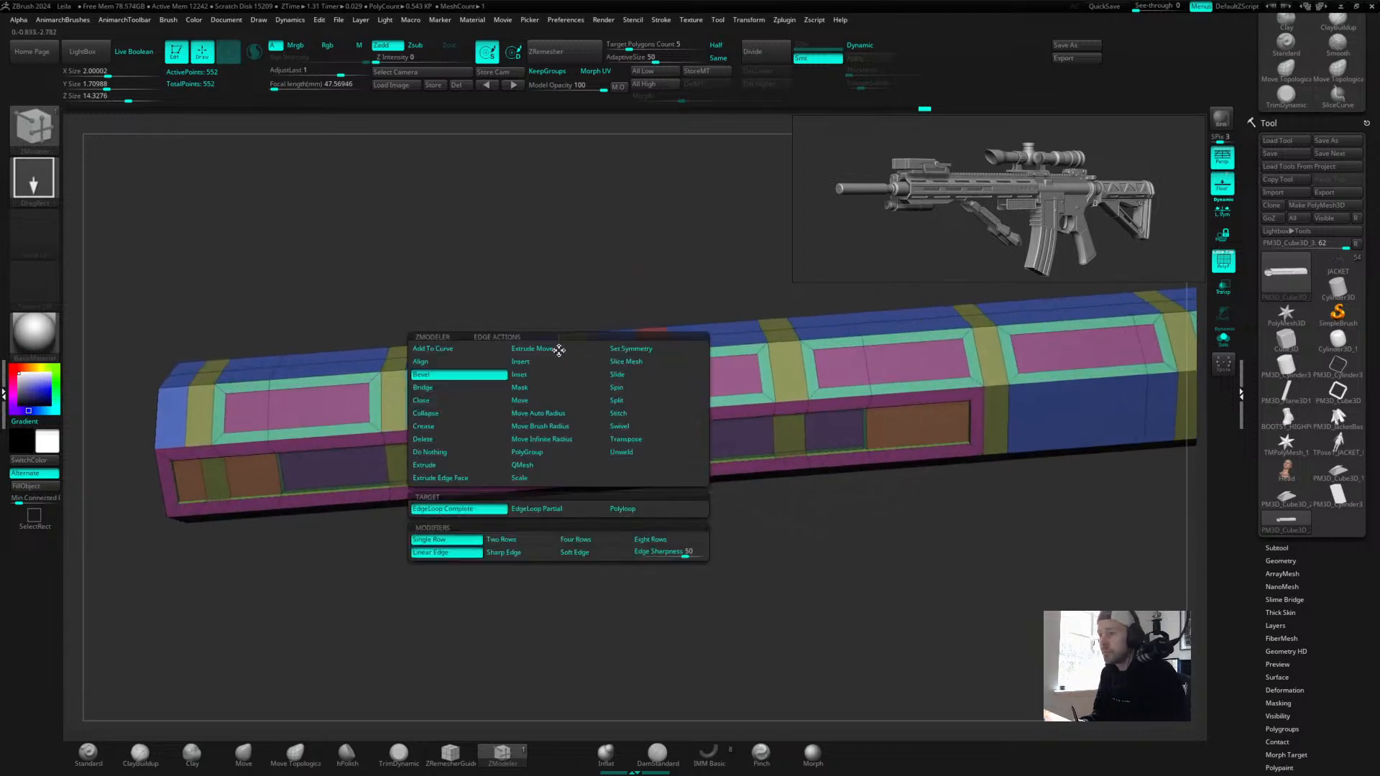
click(617, 375)
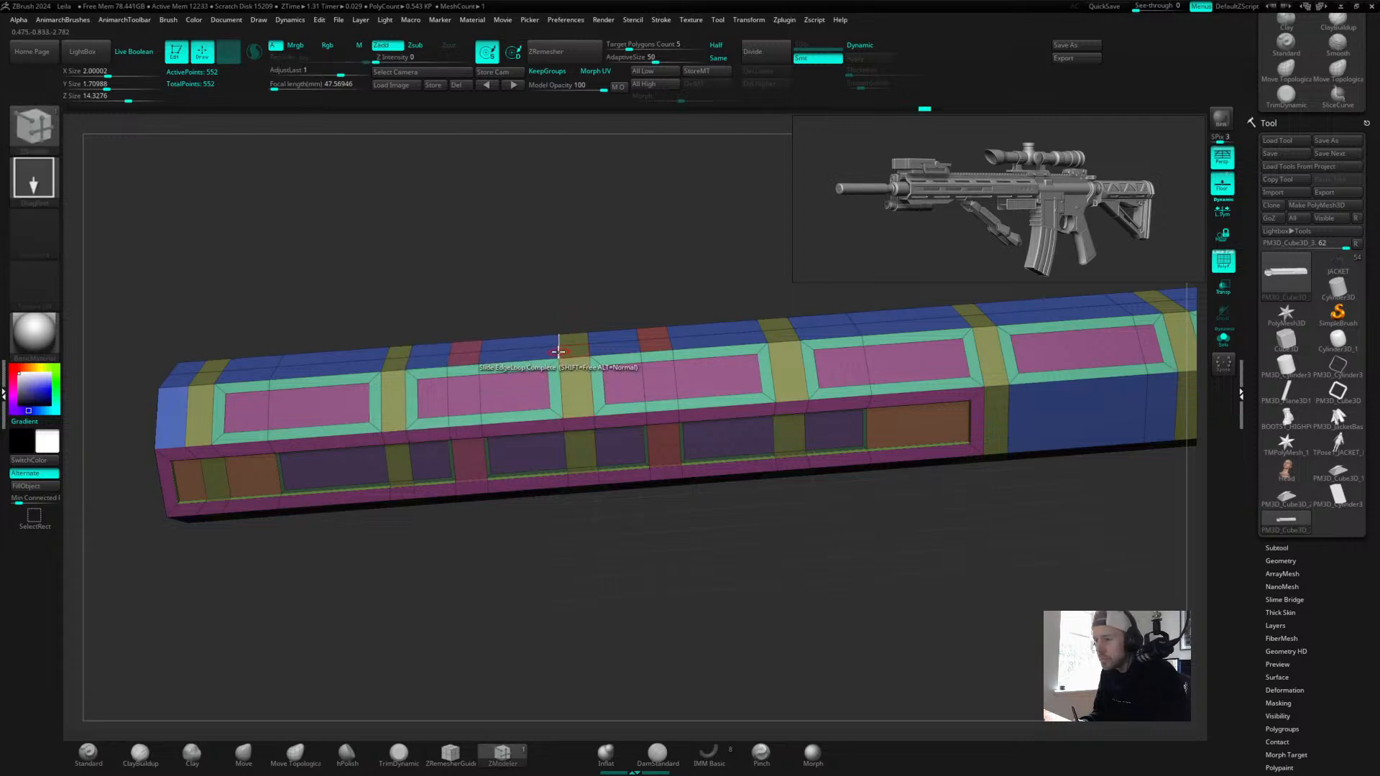
mouse_move(633, 273)
alt+mouse_down()
mouse_move(576, 266)
mouse_move(593, 250)
mouse_move(582, 247)
mouse_move(702, 256)
mouse_move(631, 305)
alt+mouse_up()
key(ctrl+z)
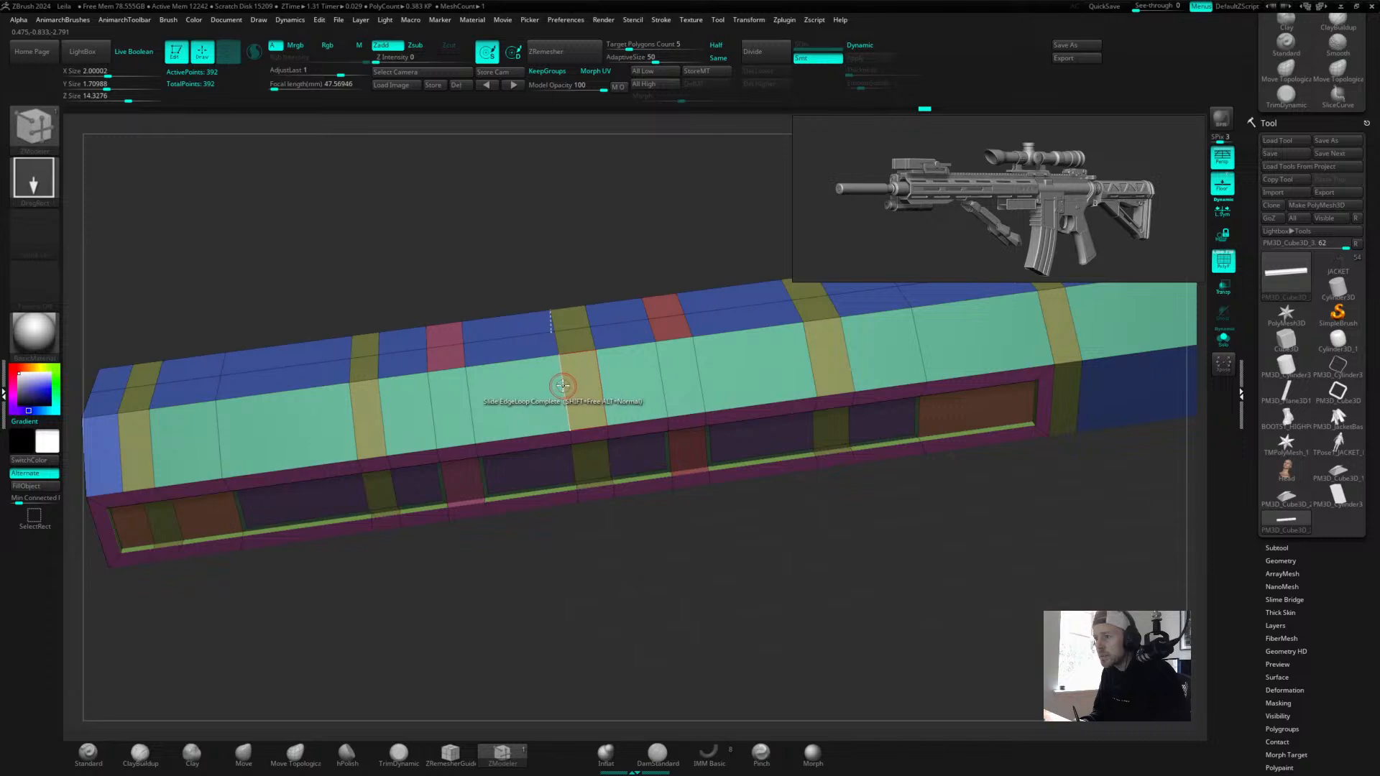
Inset all green panels on the sloped sides together, leaving wide green borders around smaller centre faces.
drag(556, 287, 636, 363)
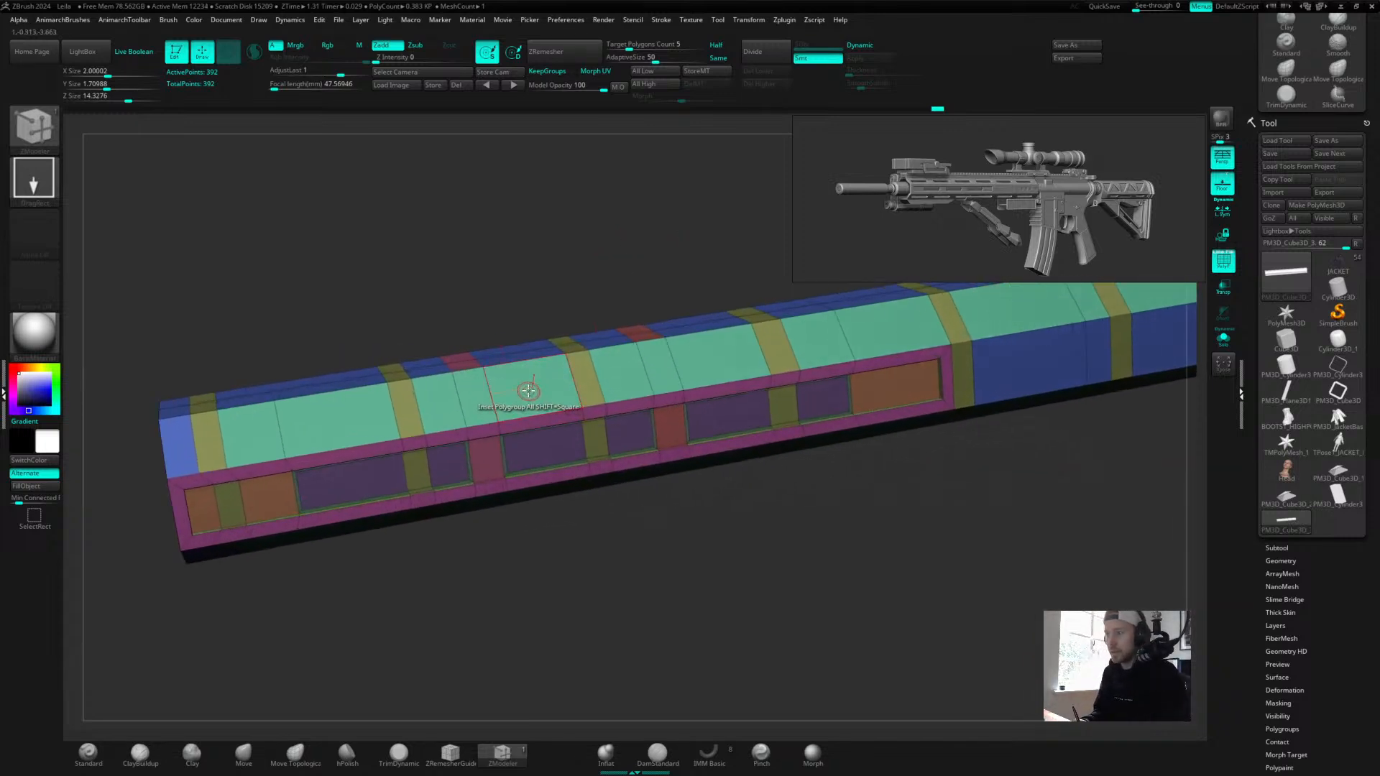
click(528, 390)
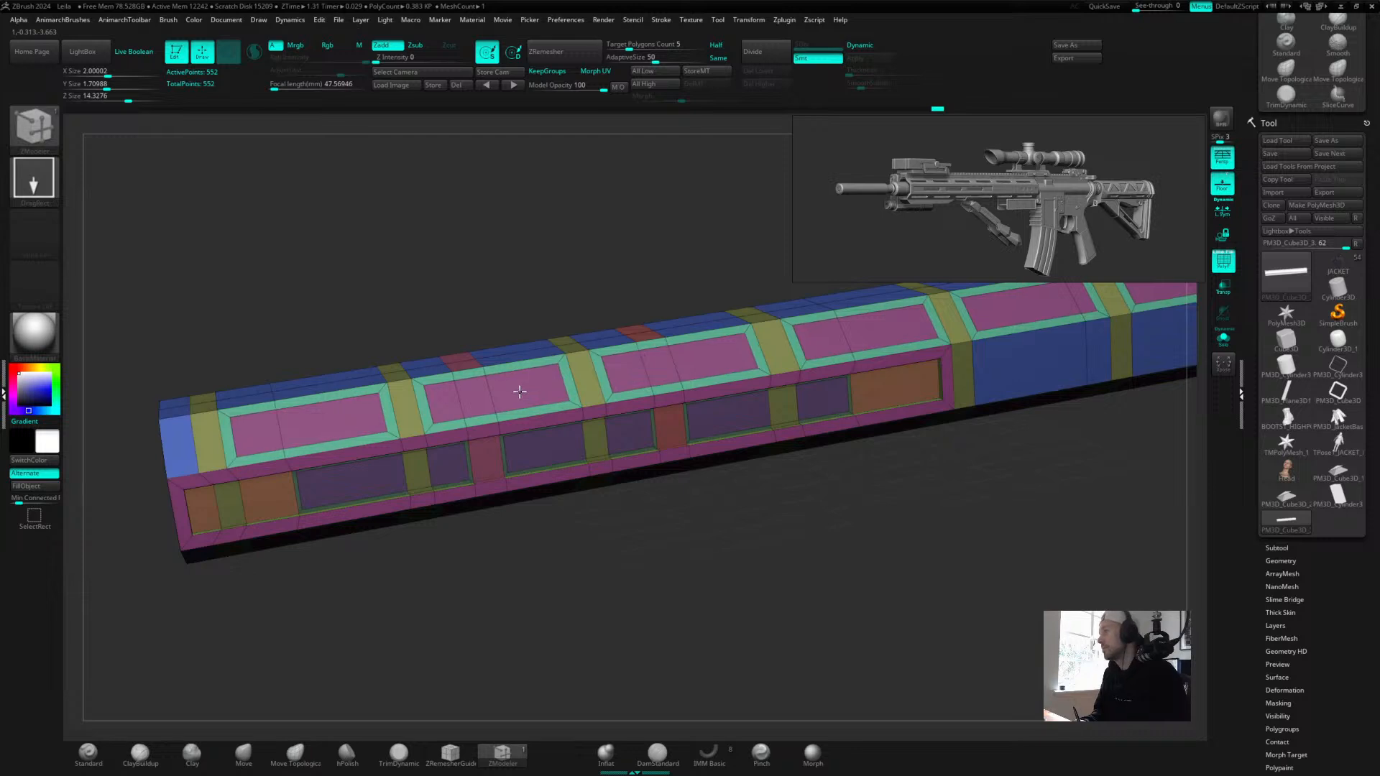
drag(519, 392, 510, 394)
alt+drag(611, 218, 632, 252)
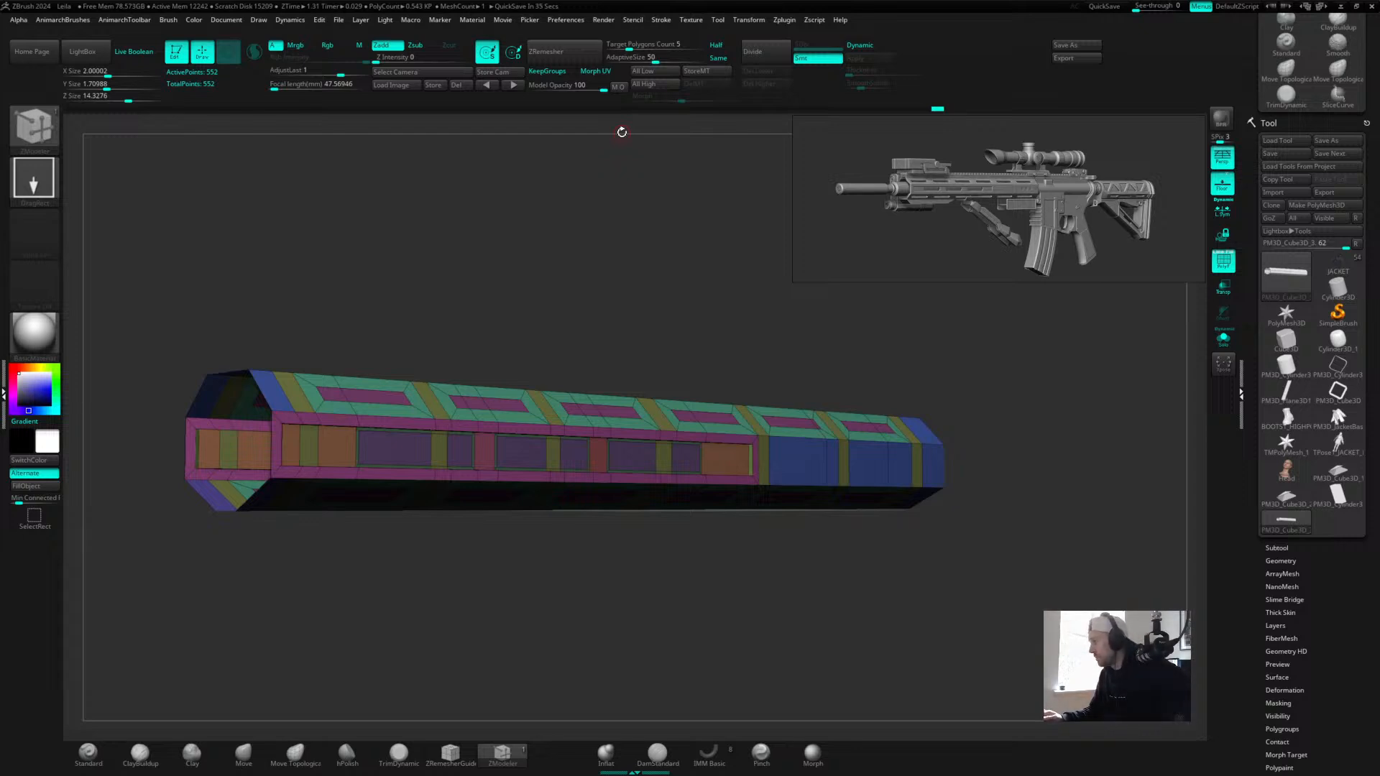
Try to inset the tube's top strip with the Polyloop target, and undo it.
drag(628, 336, 702, 388)
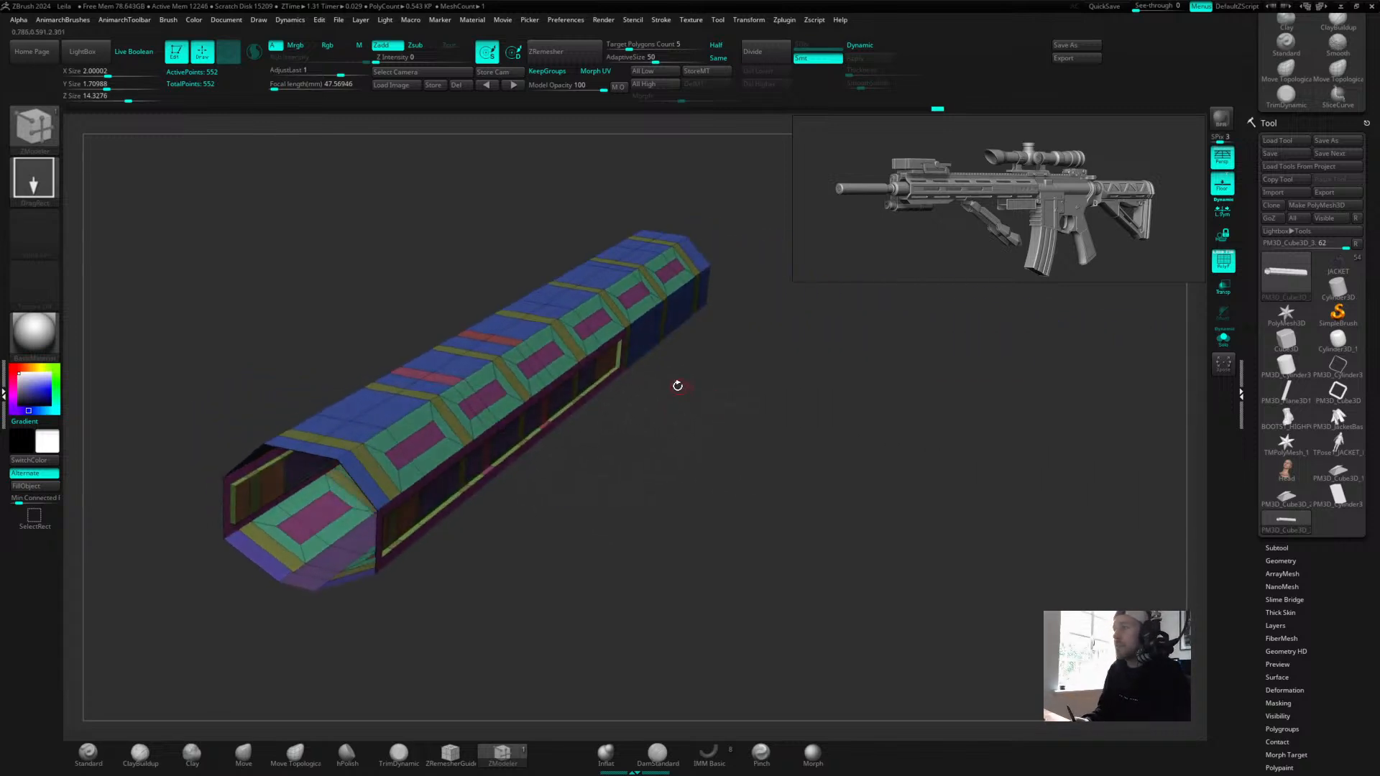
drag(606, 410, 400, 493)
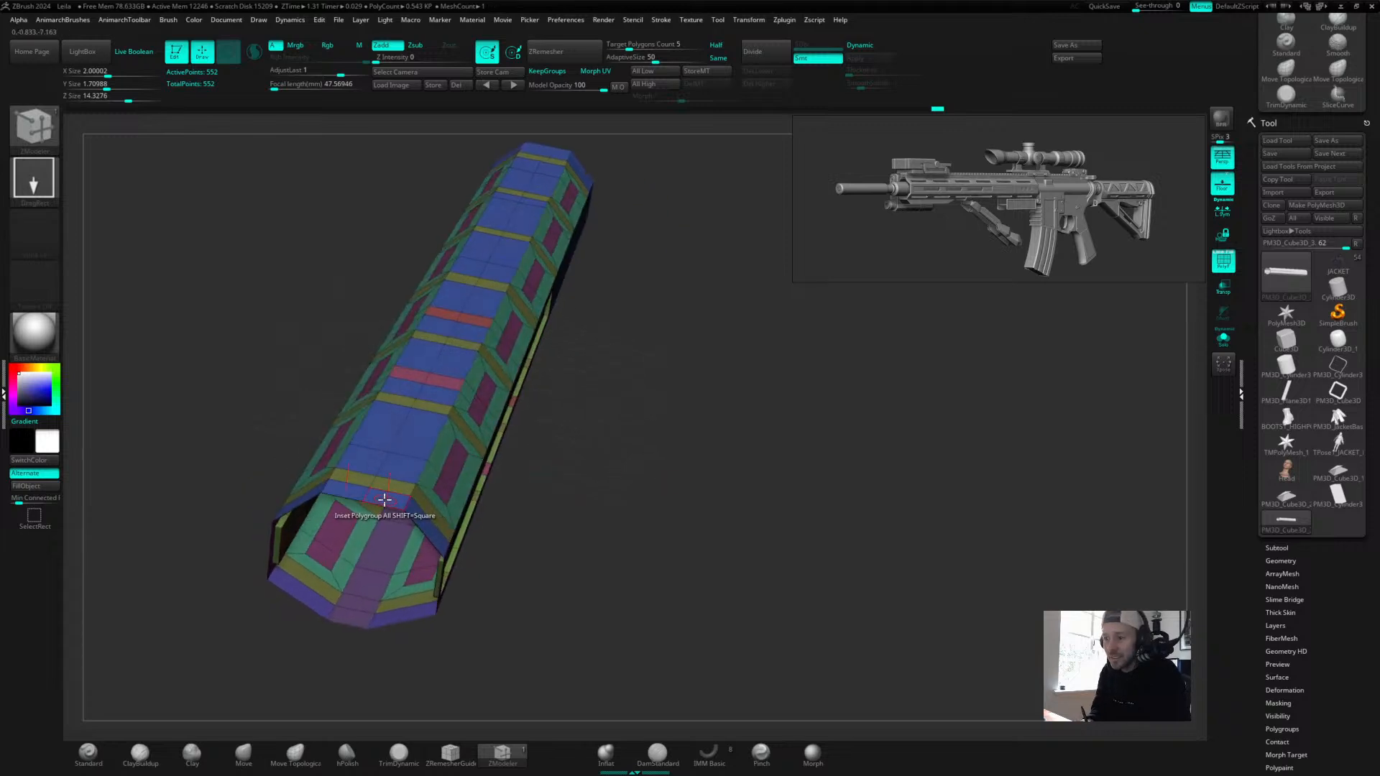
alt+drag(603, 475, 642, 474)
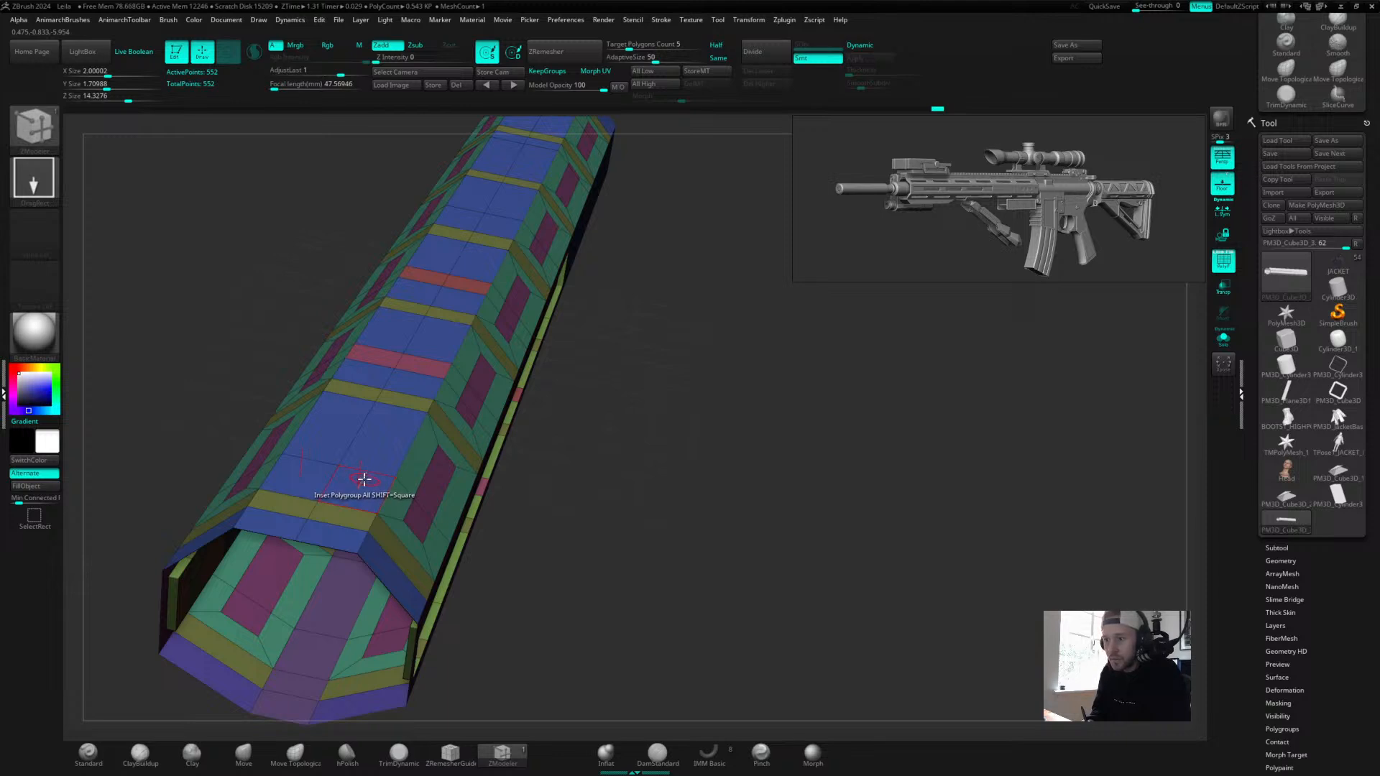
key(space)
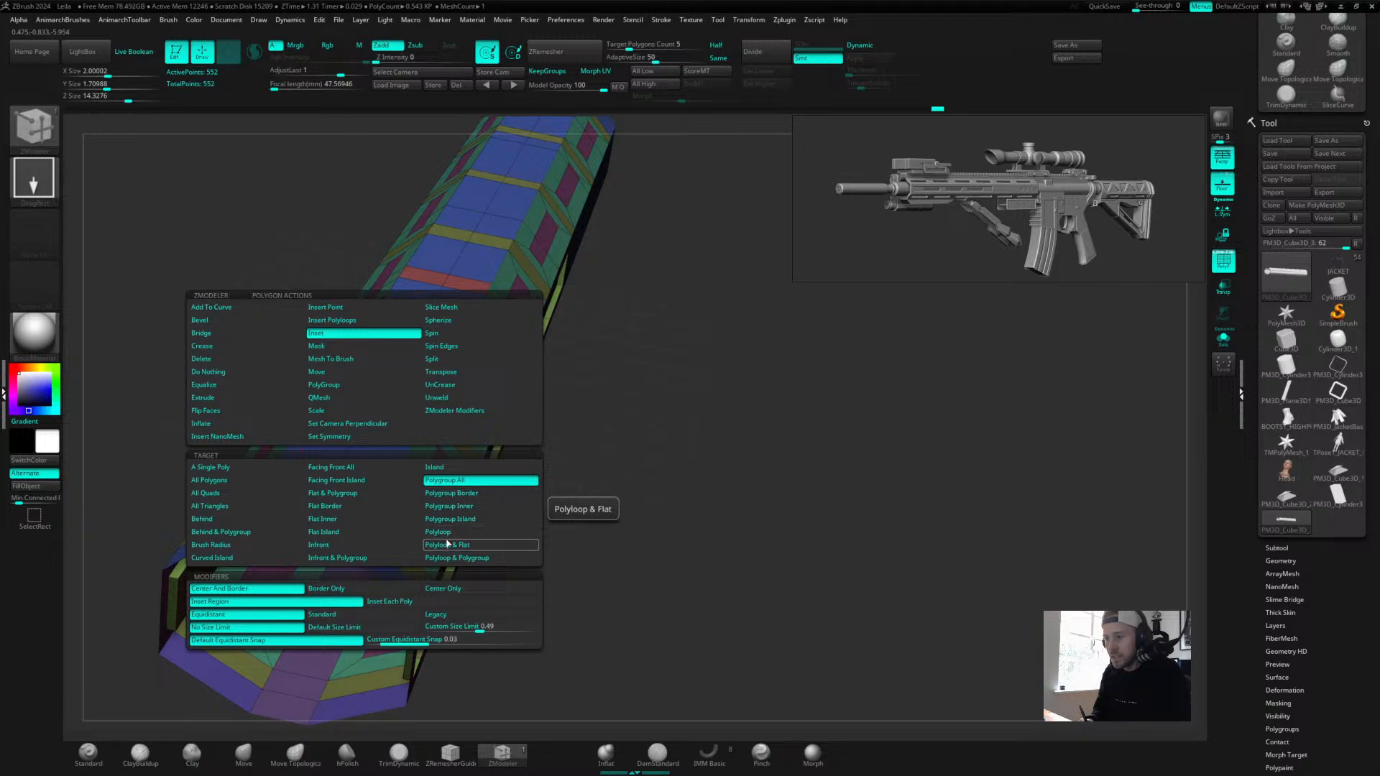
key(space)
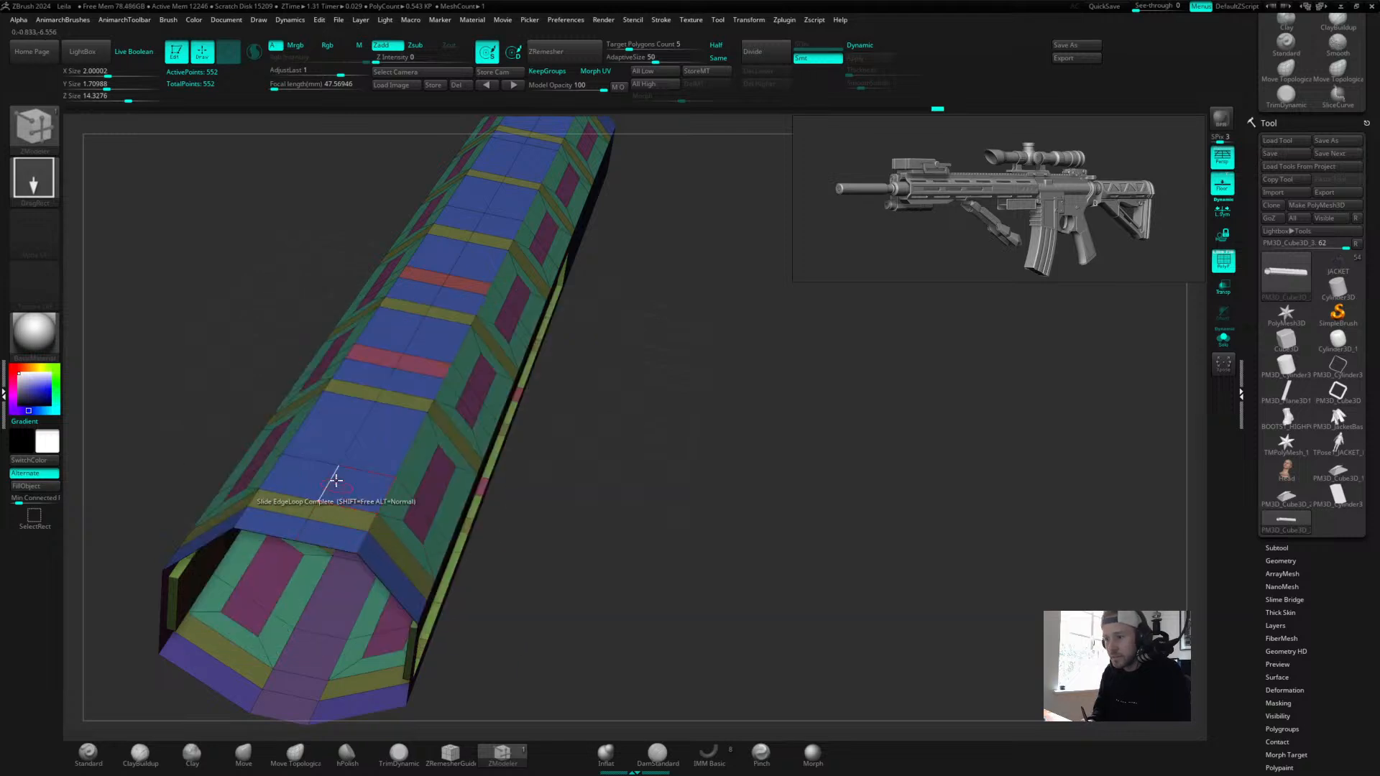
key(space)
click(436, 532)
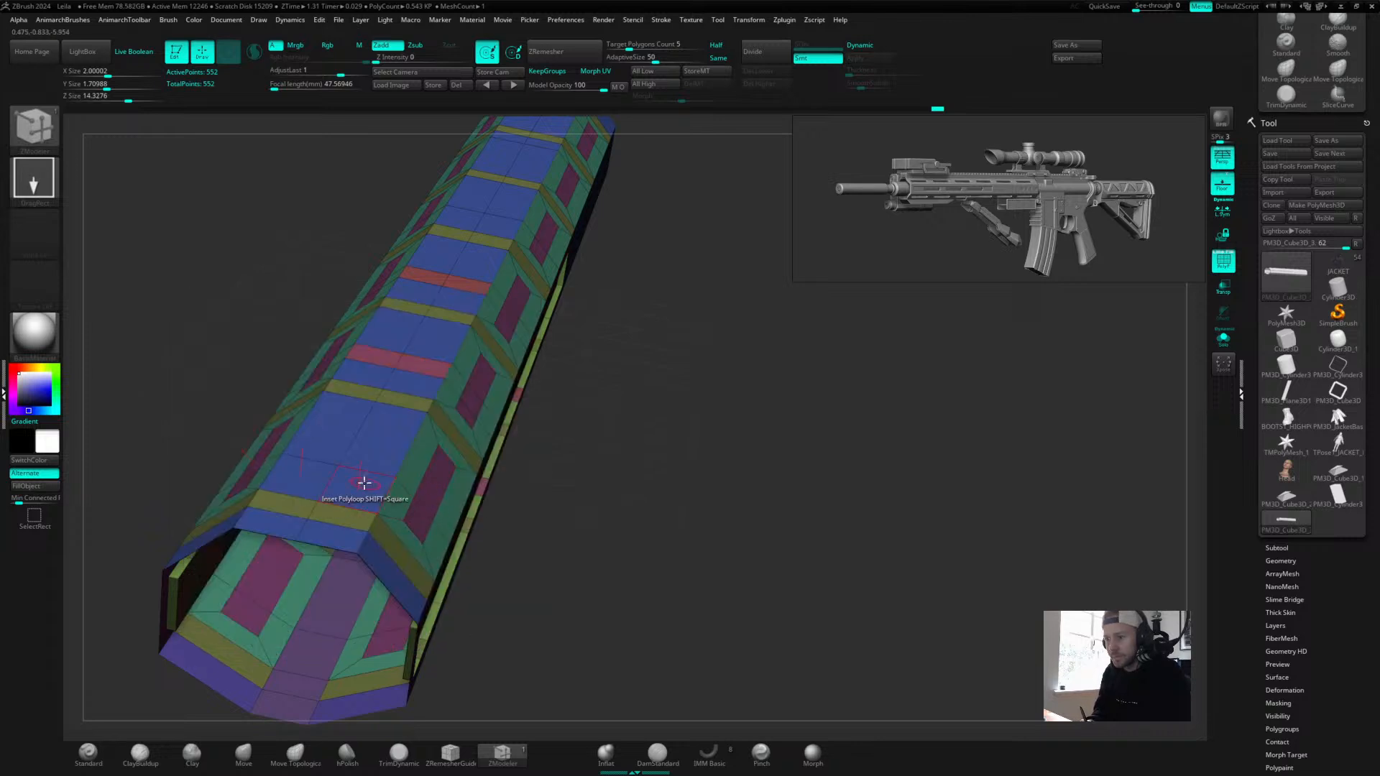
click(365, 480)
key(ctrl+z)
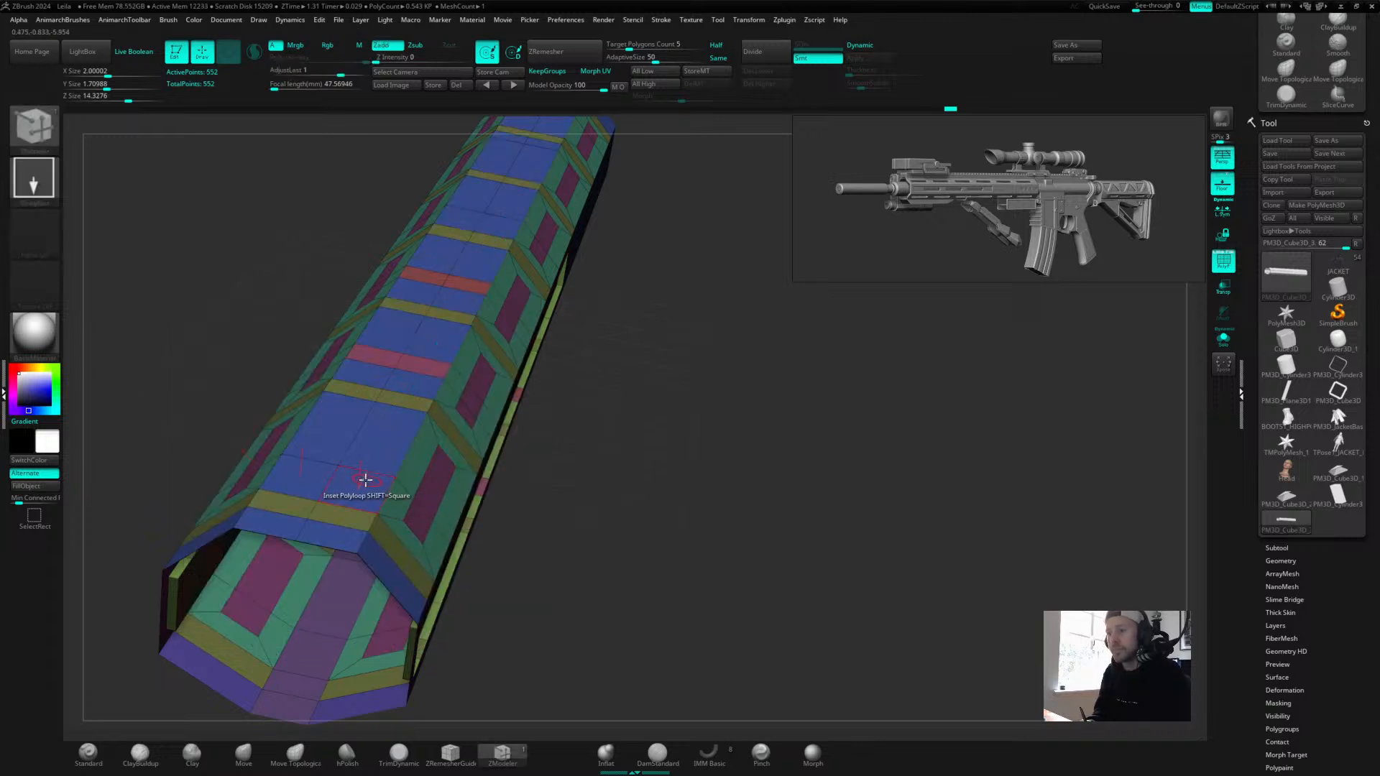
Switch the polygon action to PolyGroup with the Polyloop target and assign the tube's whole top strip a single purple group.
key(space)
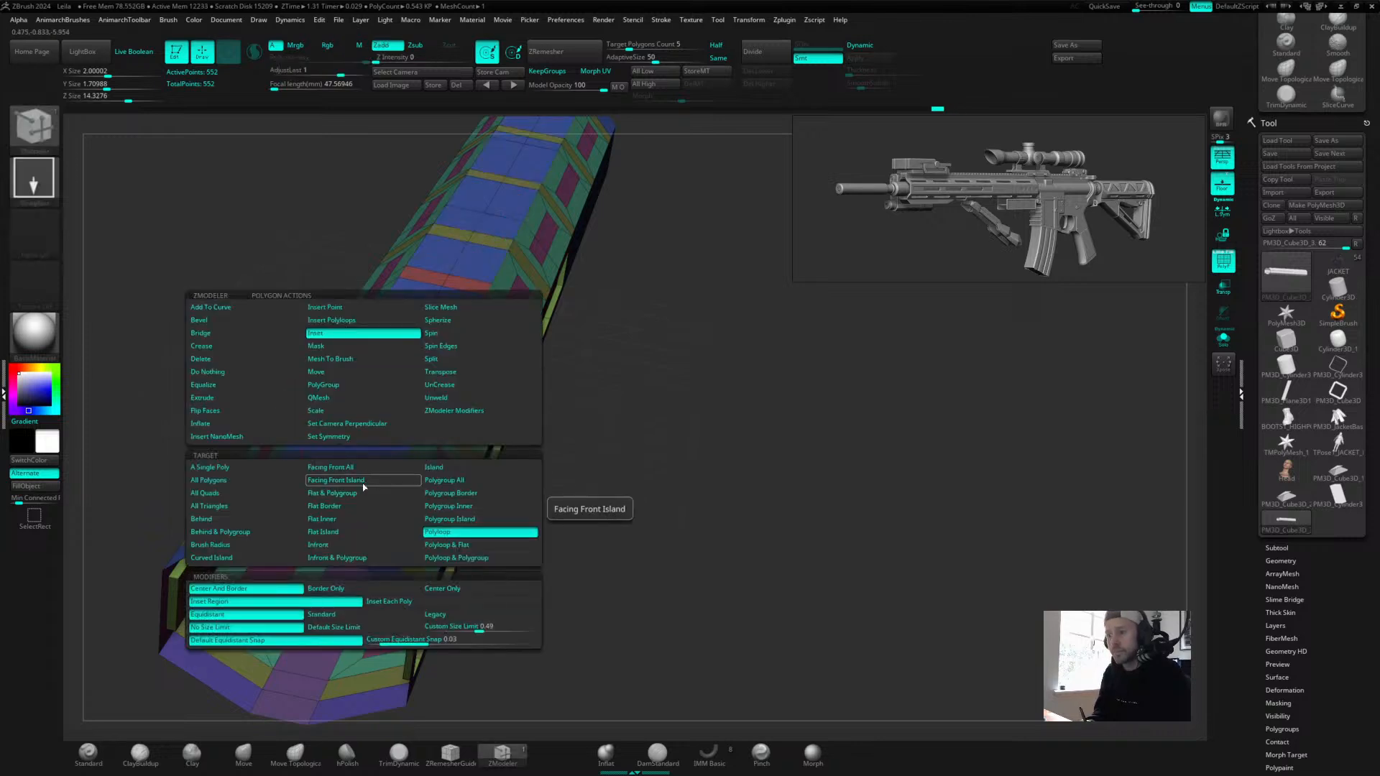
click(320, 385)
click(445, 532)
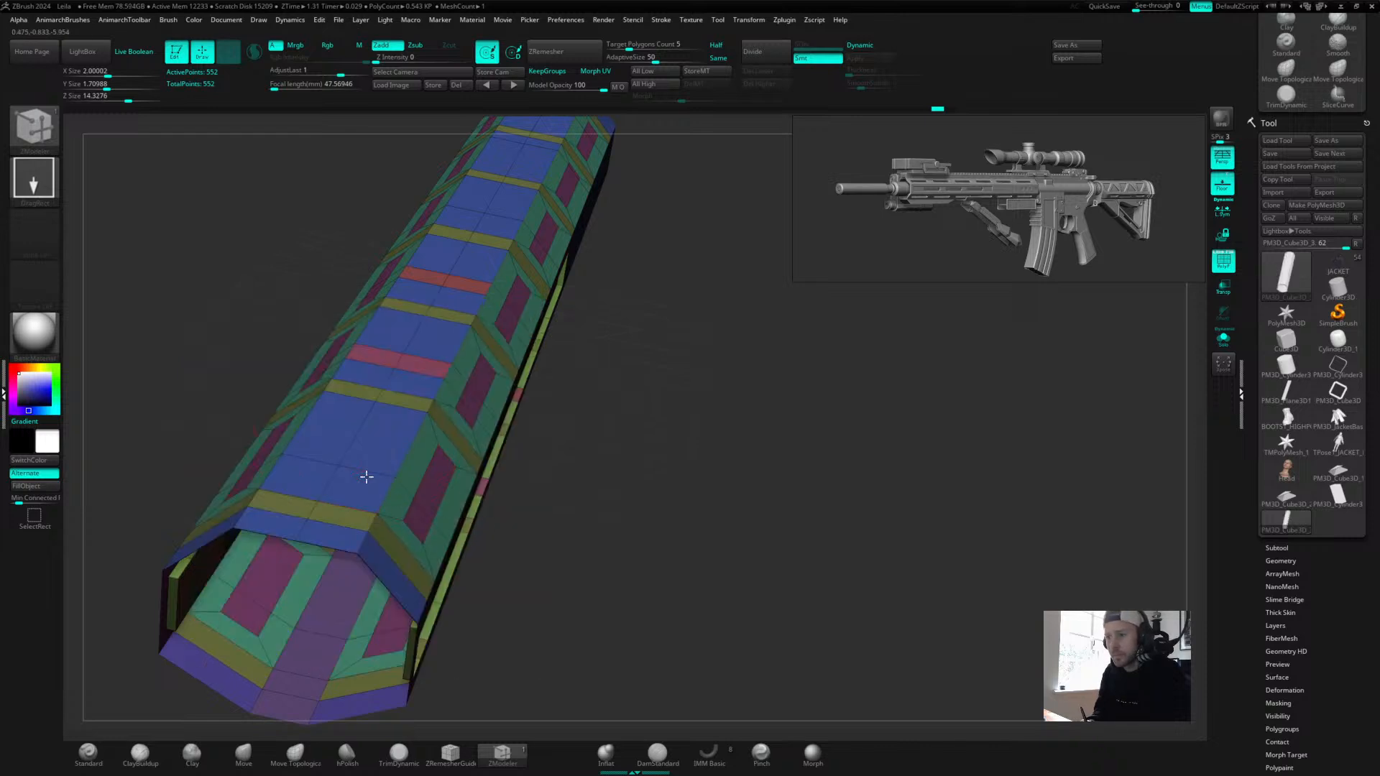
click(364, 479)
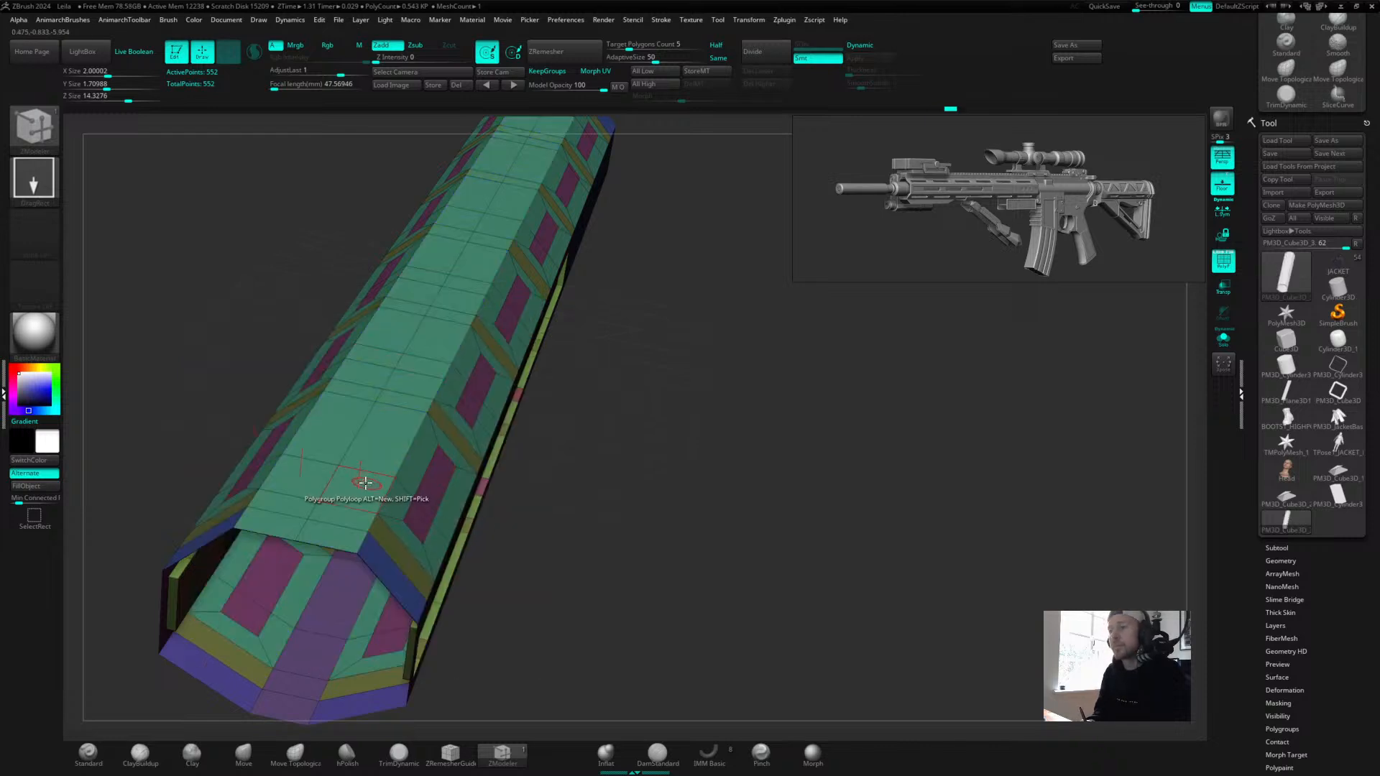
click(363, 479)
click(362, 478)
Examine the tube's overall shape, top strip and inset side panels from several angles.
alt+drag(509, 478, 666, 353)
mouse_move(656, 357)
mouse_down()
mouse_move(644, 242)
mouse_move(618, 261)
mouse_up()
drag(302, 271, 868, 384)
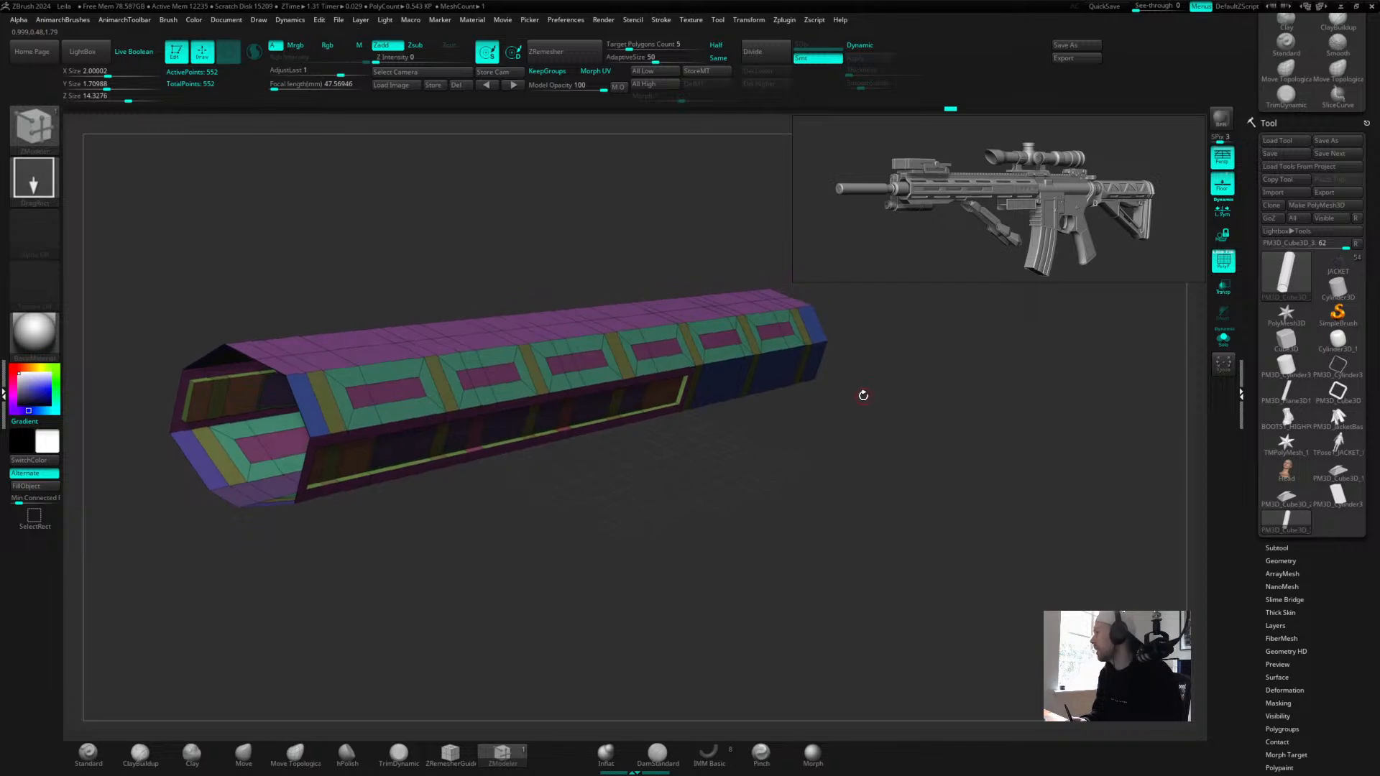
drag(807, 449, 765, 465)
drag(733, 539, 759, 513)
drag(533, 536, 573, 502)
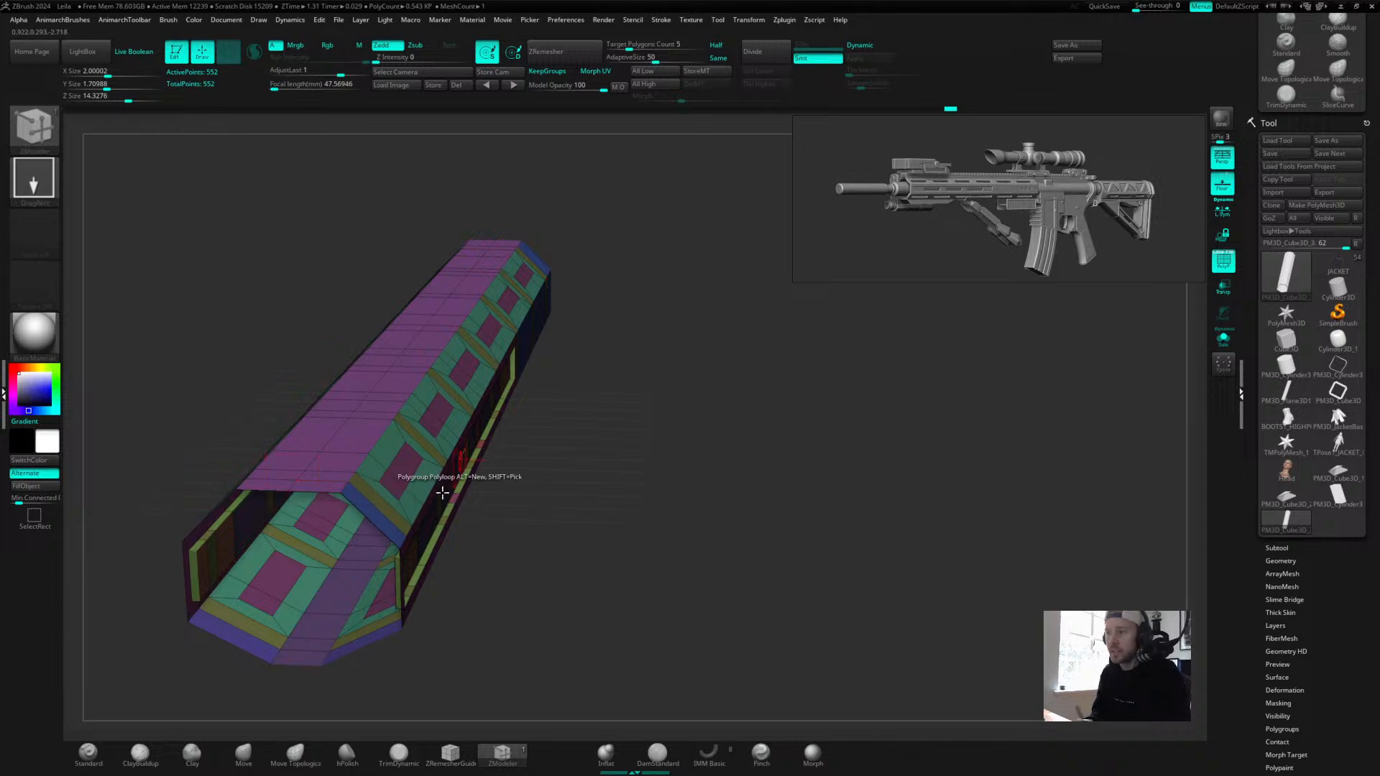
drag(489, 438, 585, 422)
drag(549, 546, 345, 456)
drag(563, 375, 811, 358)
Scale the tube narrower across its width to an X size of about 1.48 with the gizmo.
key(w)
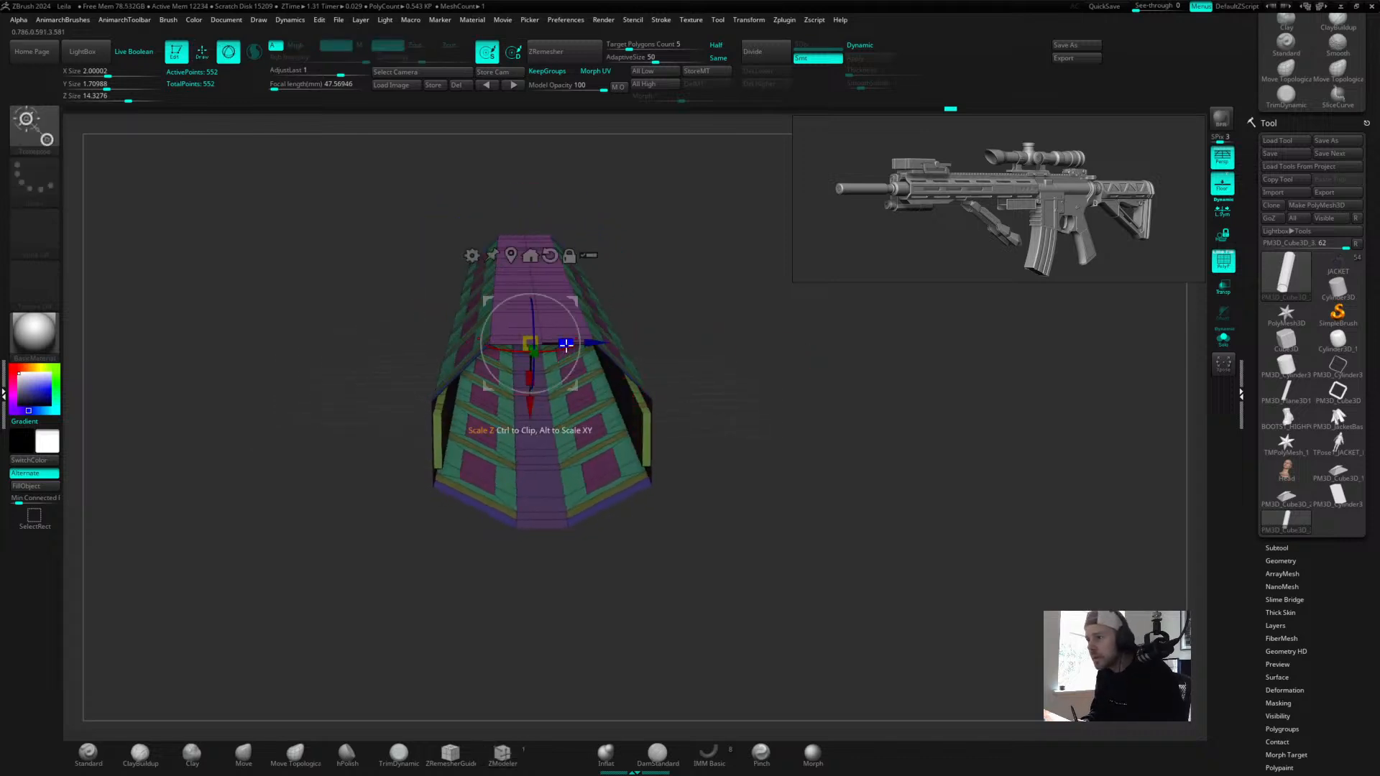
drag(549, 342, 535, 344)
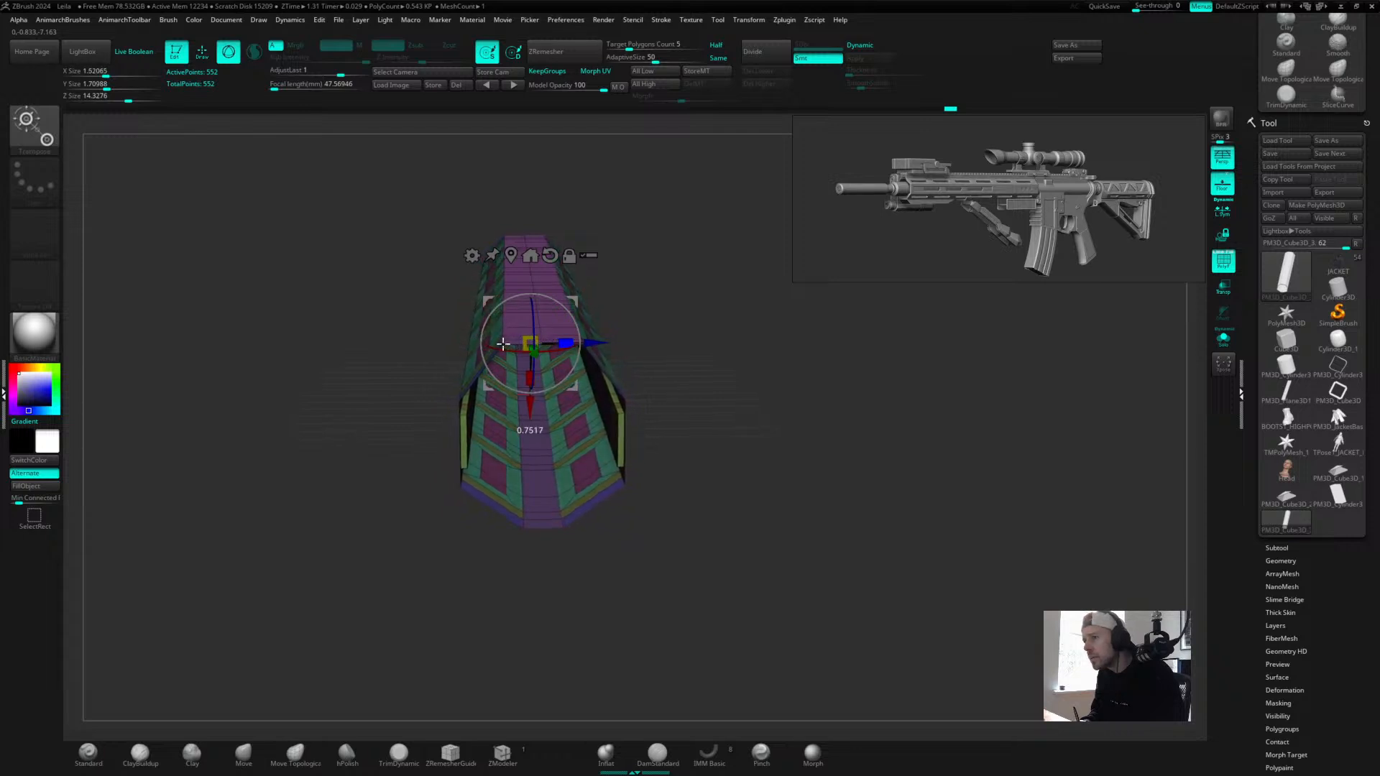
mouse_move(680, 286)
mouse_down()
mouse_move(683, 271)
mouse_move(670, 270)
mouse_up()
mouse_move(742, 323)
mouse_down()
mouse_move(755, 381)
mouse_move(853, 385)
mouse_move(828, 407)
mouse_move(850, 410)
mouse_move(862, 468)
mouse_move(891, 391)
mouse_up()
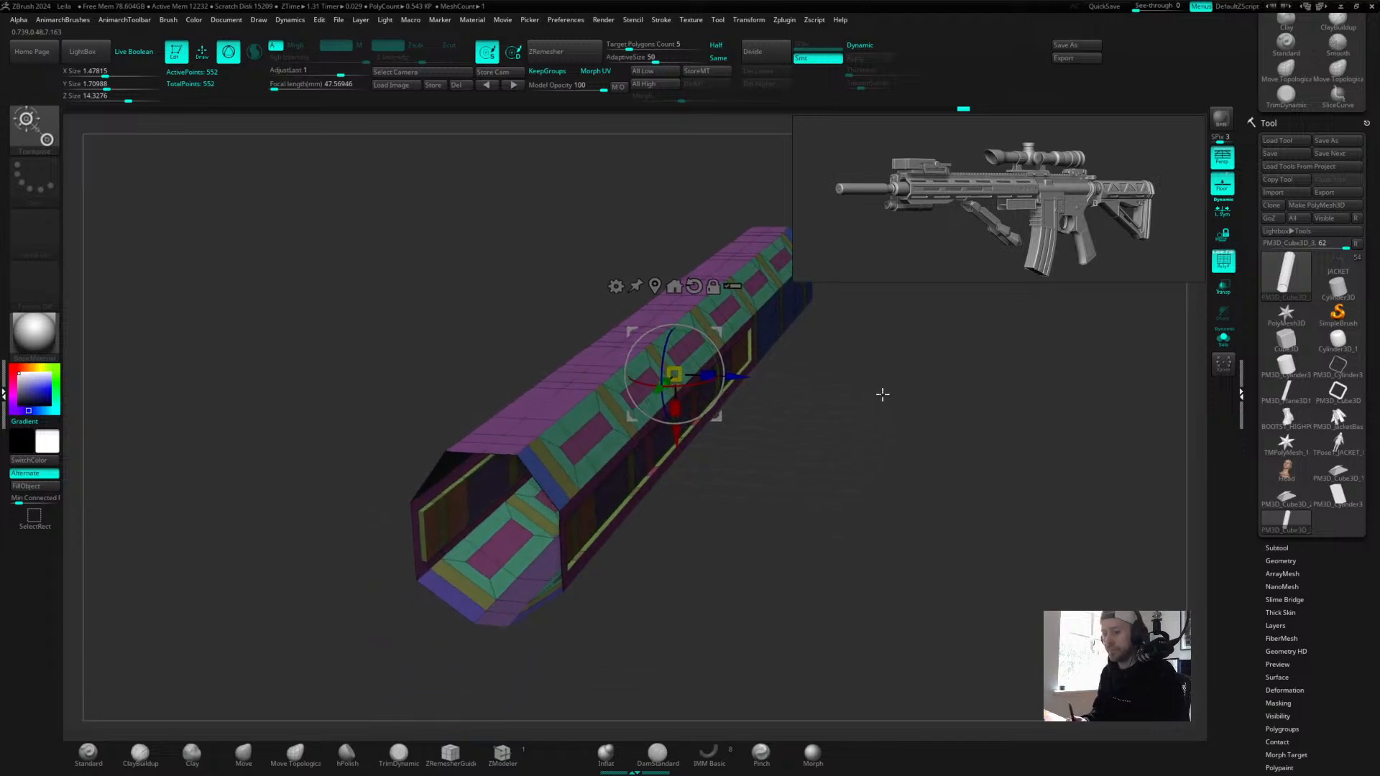
key(q)
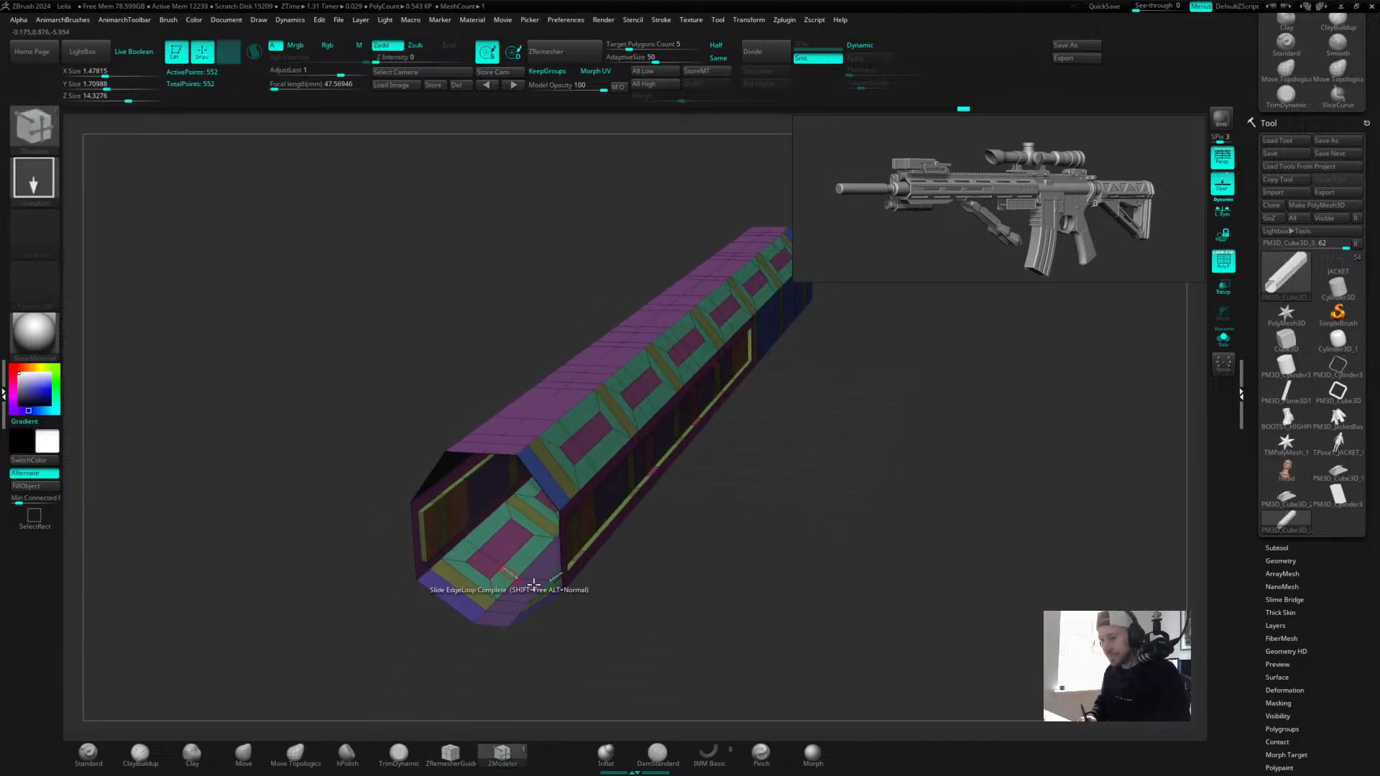
Set the polygon action to Extrude with the Polygroup Island target and the One Side Poly modifier.
drag(705, 462, 790, 478)
drag(616, 565, 814, 407)
key(space)
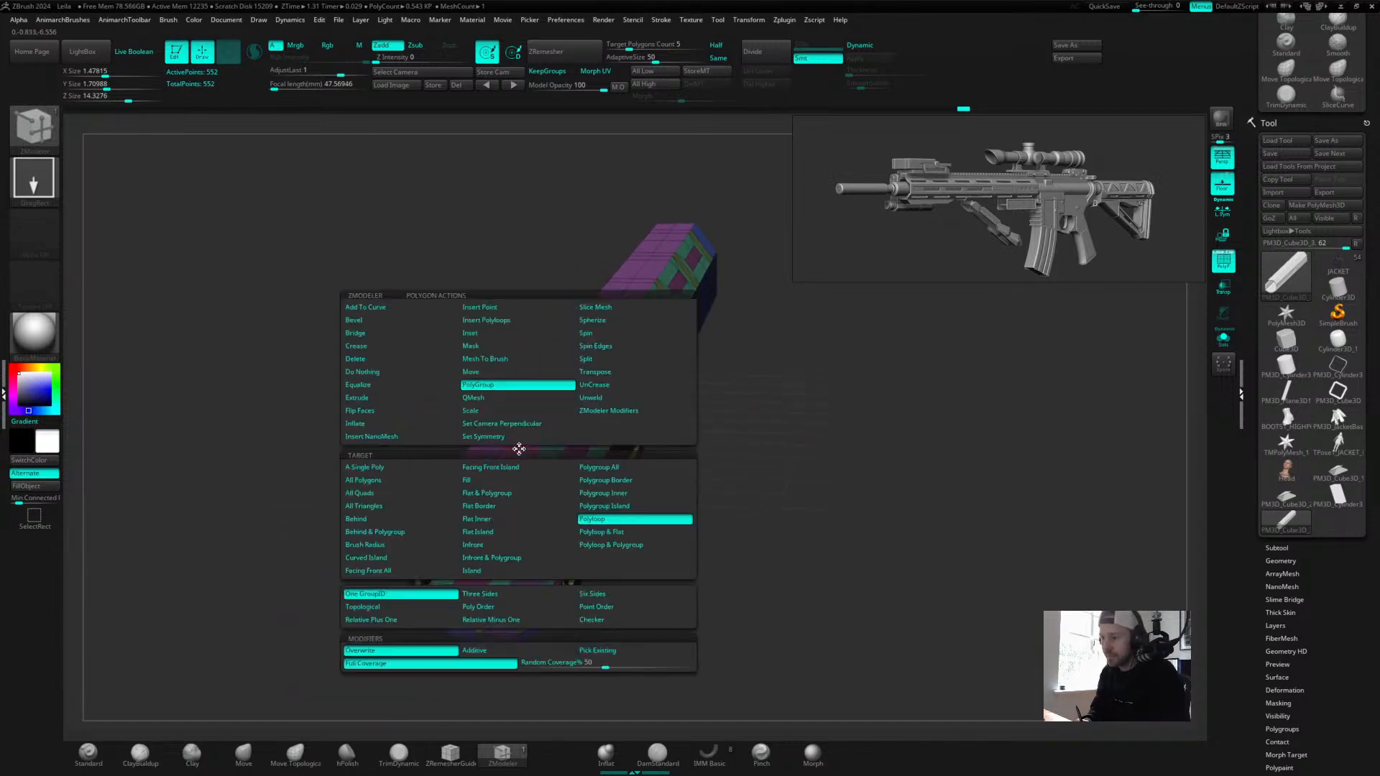
click(381, 399)
click(611, 469)
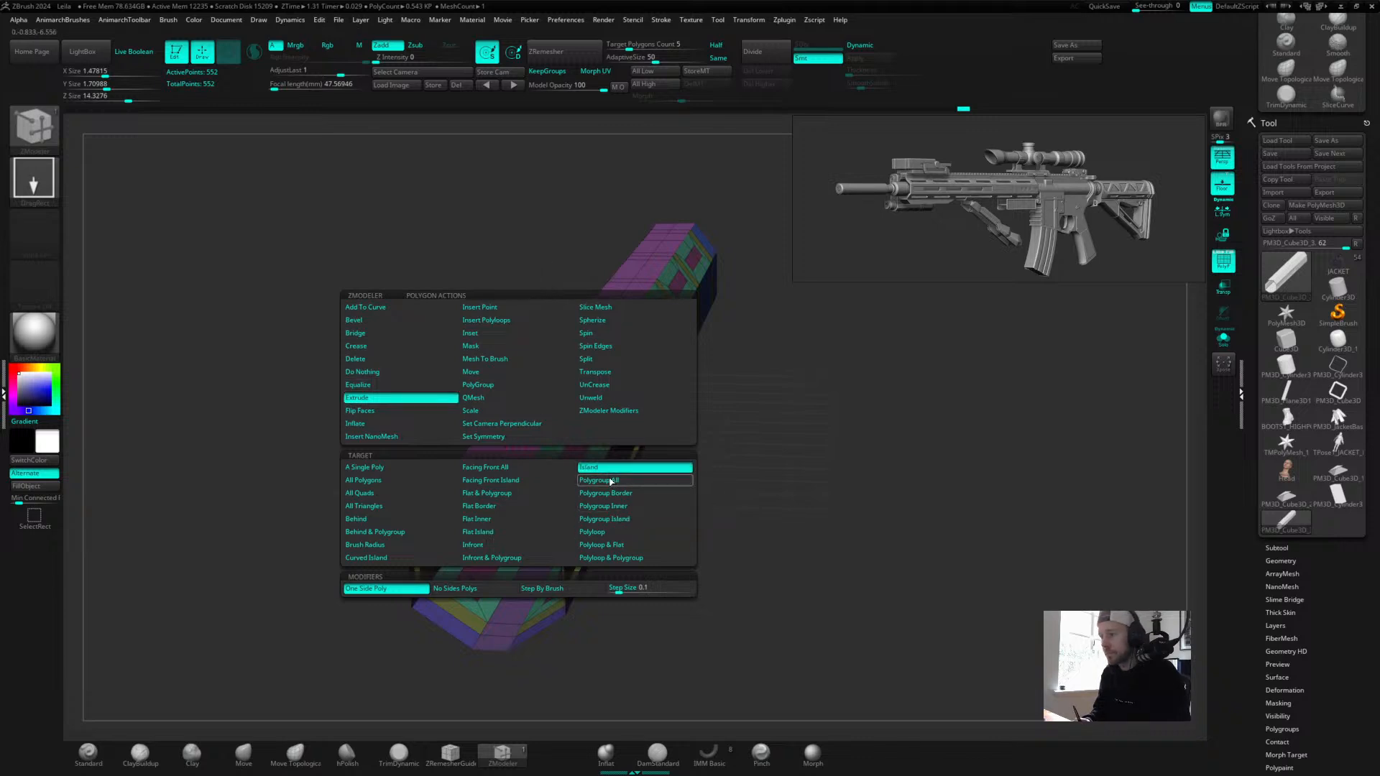
click(614, 523)
drag(773, 472, 753, 427)
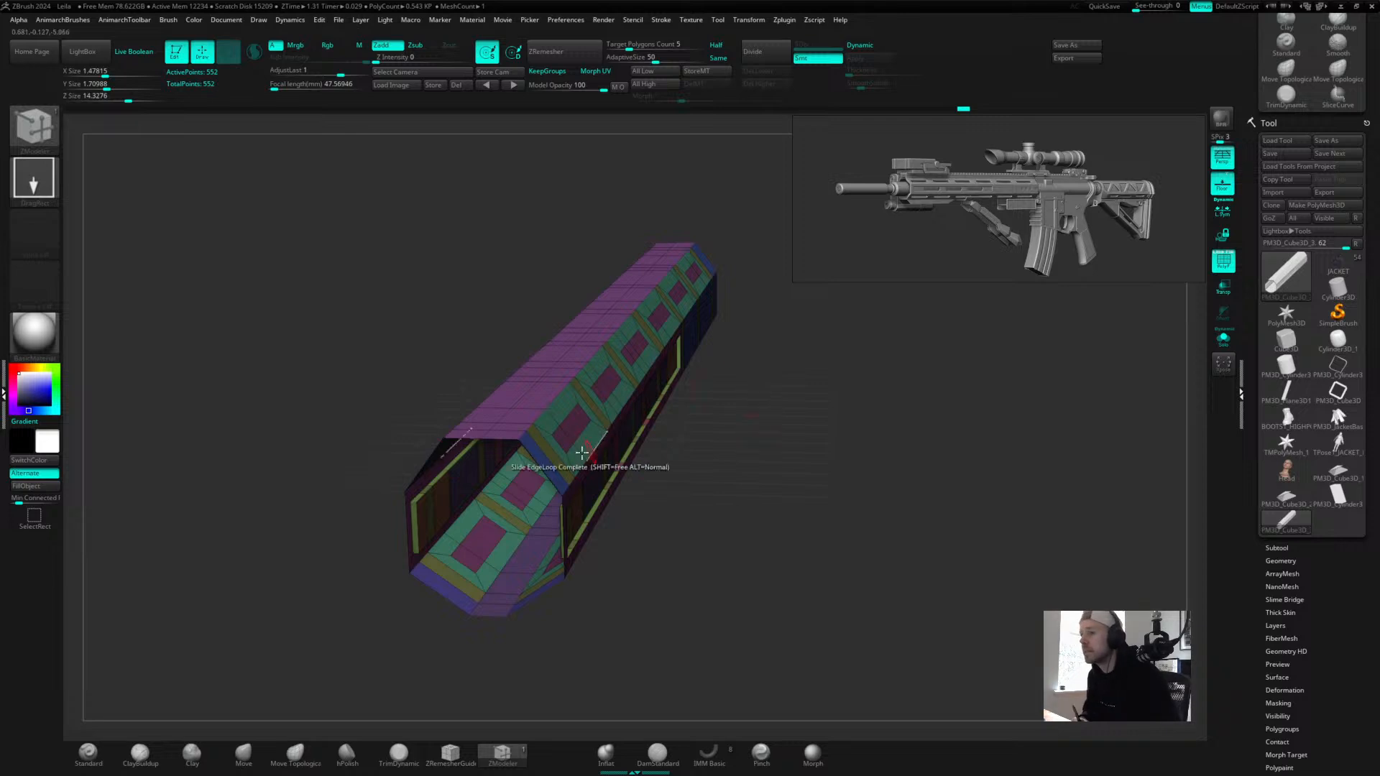
Extrude the tube's purple top strip upward into a raised rail, bringing the mesh's Y size to about 1.98.
mouse_move(517, 410)
mouse_down()
mouse_move(500, 382)
mouse_move(505, 398)
mouse_up()
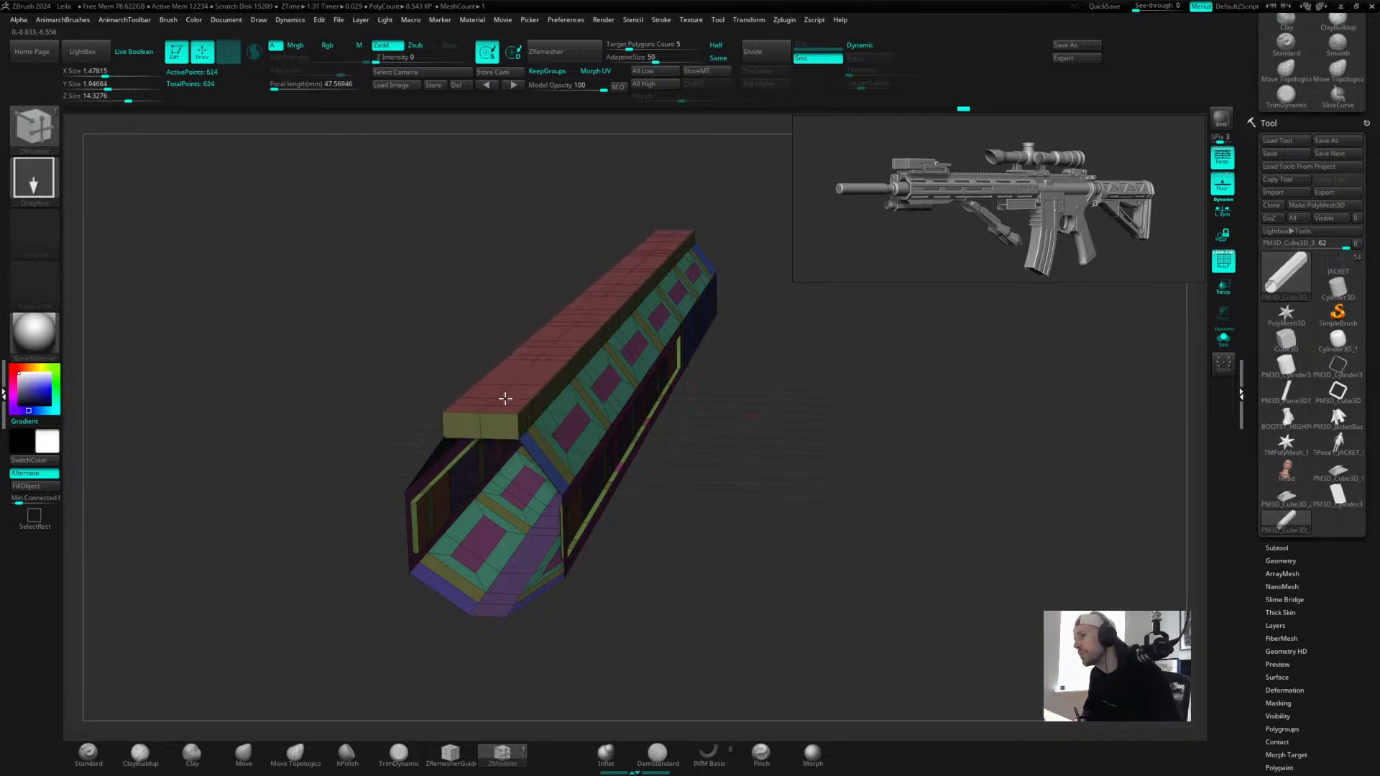
drag(503, 396, 502, 398)
drag(695, 450, 787, 543)
key(f)
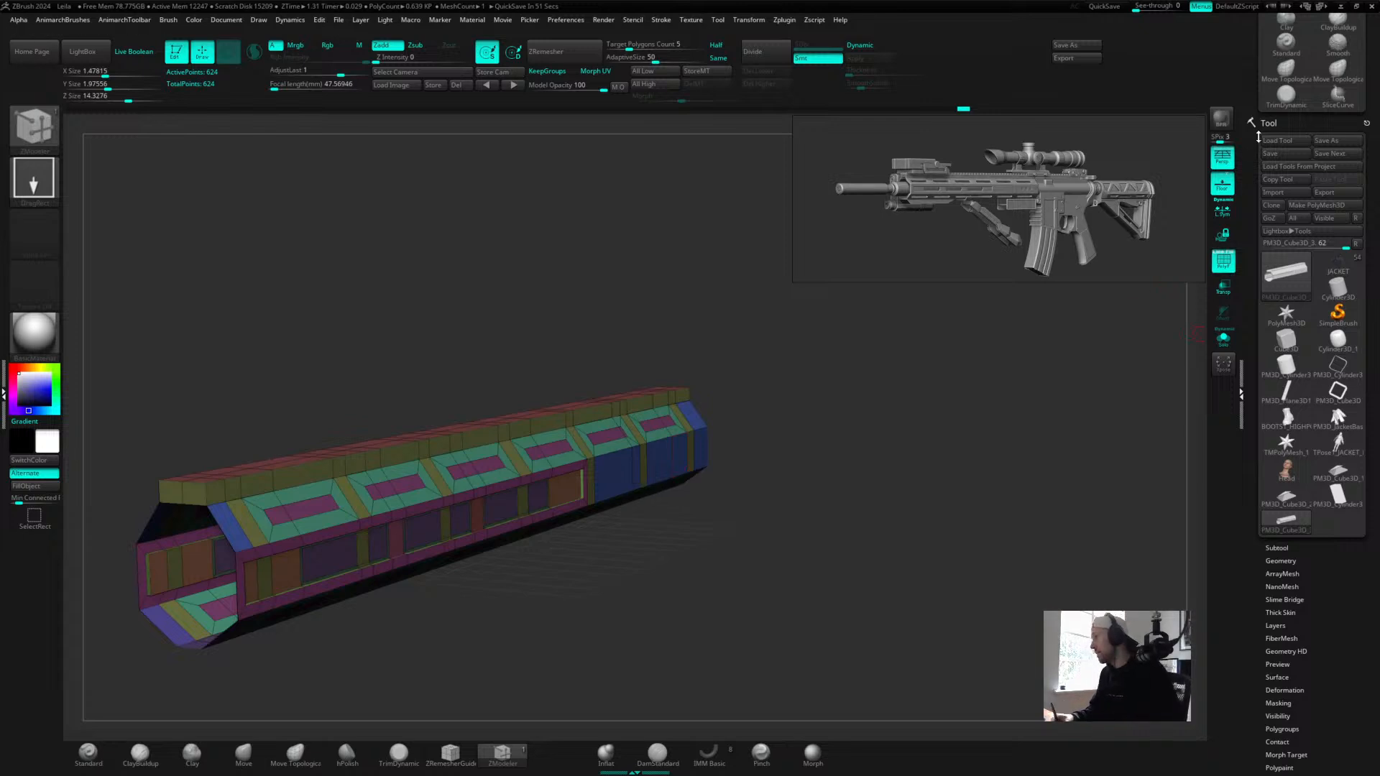
Switch to the JACKET character tool, frame the character without wireframe display and activate the Standard brush.
drag(1254, 137, 1262, 62)
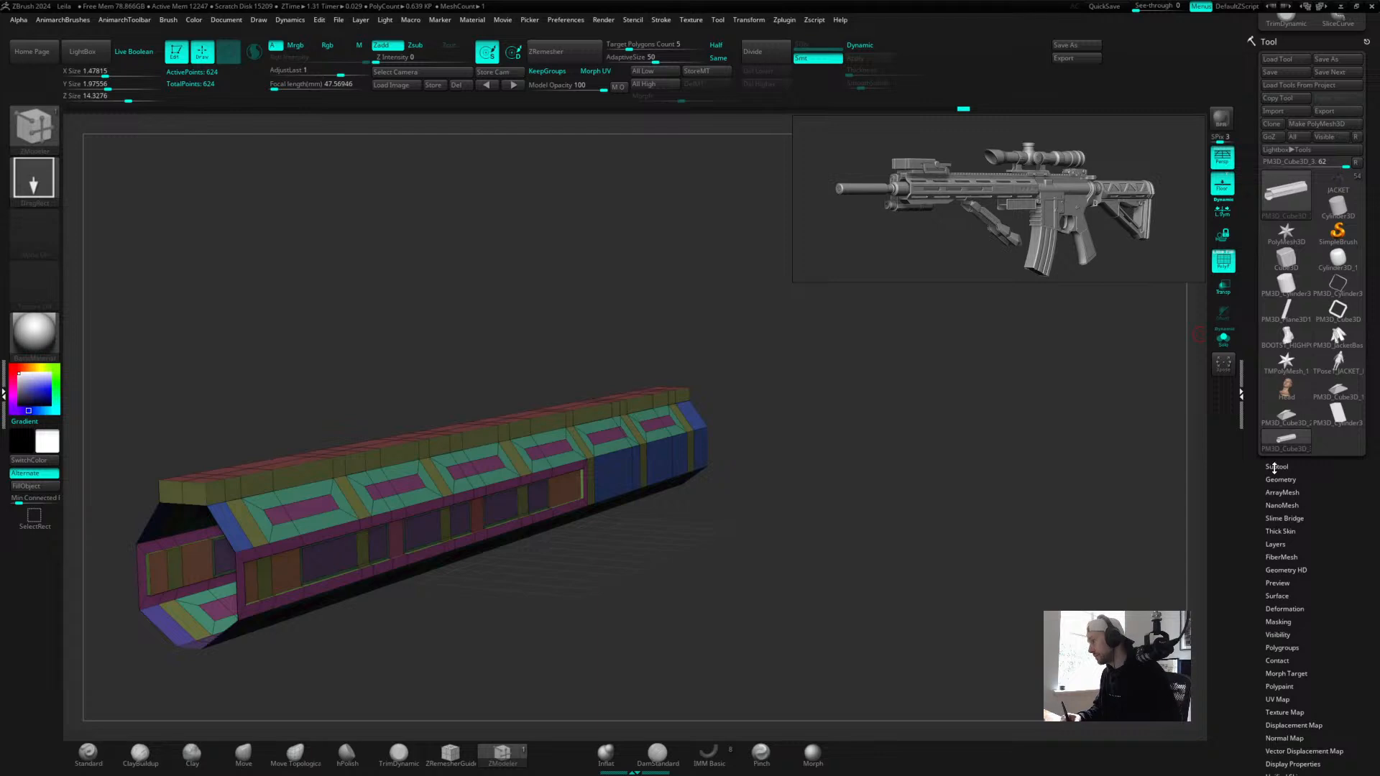
mouse_move(1340, 185)
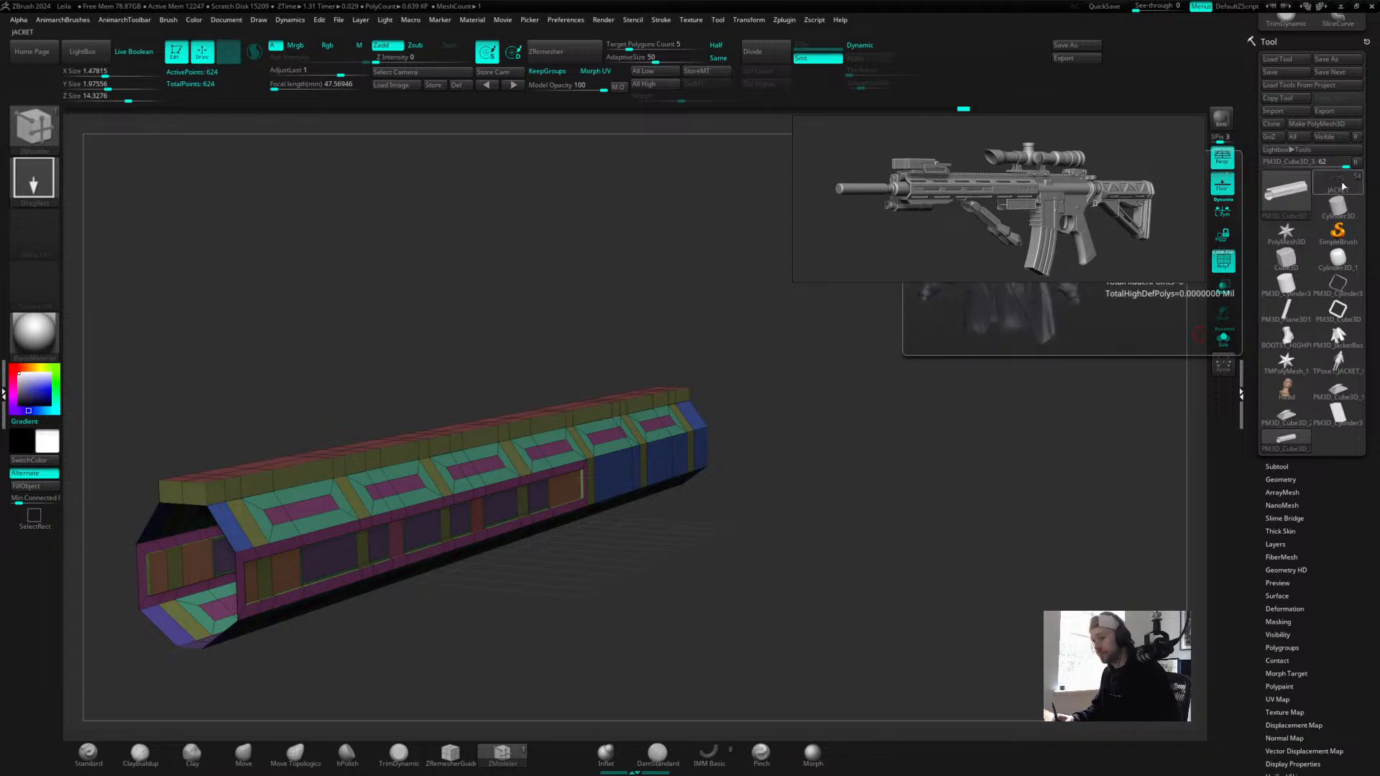
click(1338, 186)
drag(601, 483, 610, 468)
key(f)
alt+drag(1011, 446, 628, 377)
key(shift+f)
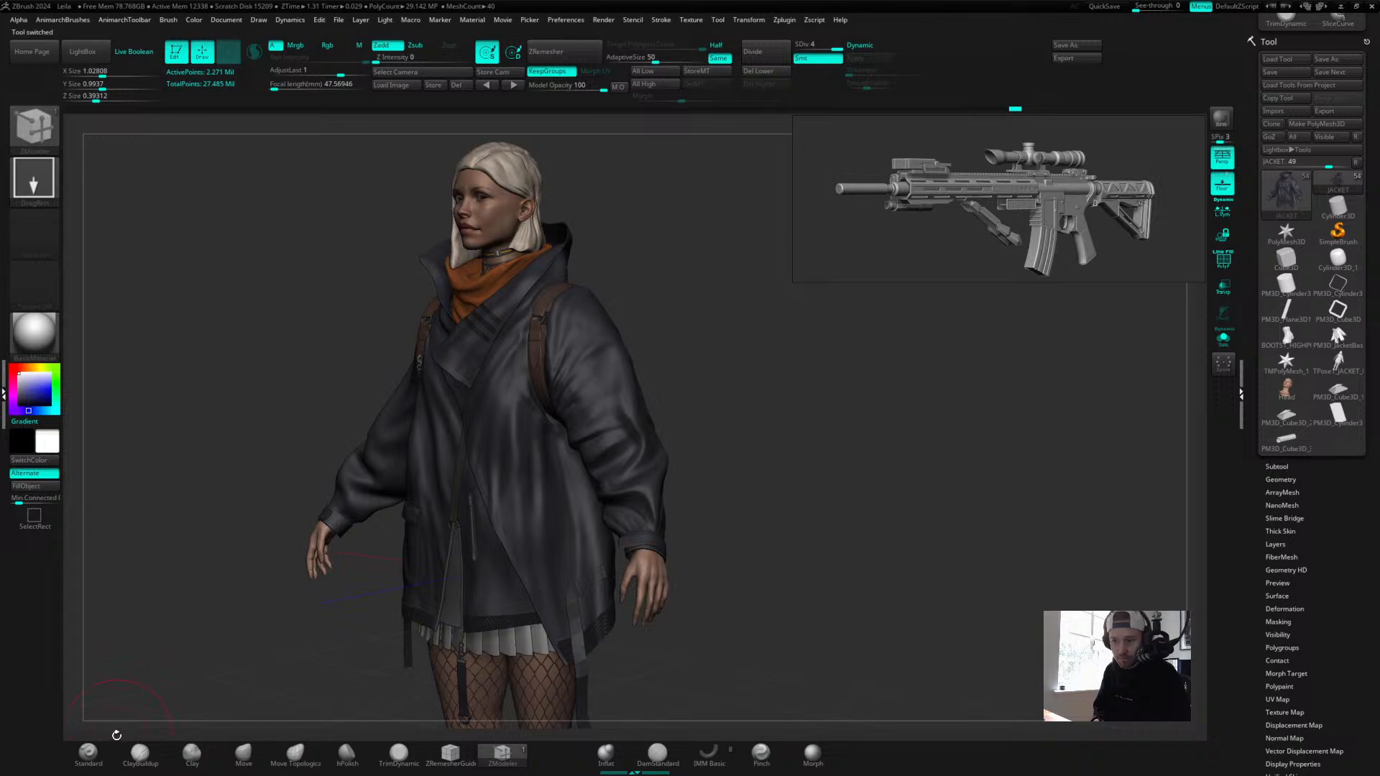
click(87, 752)
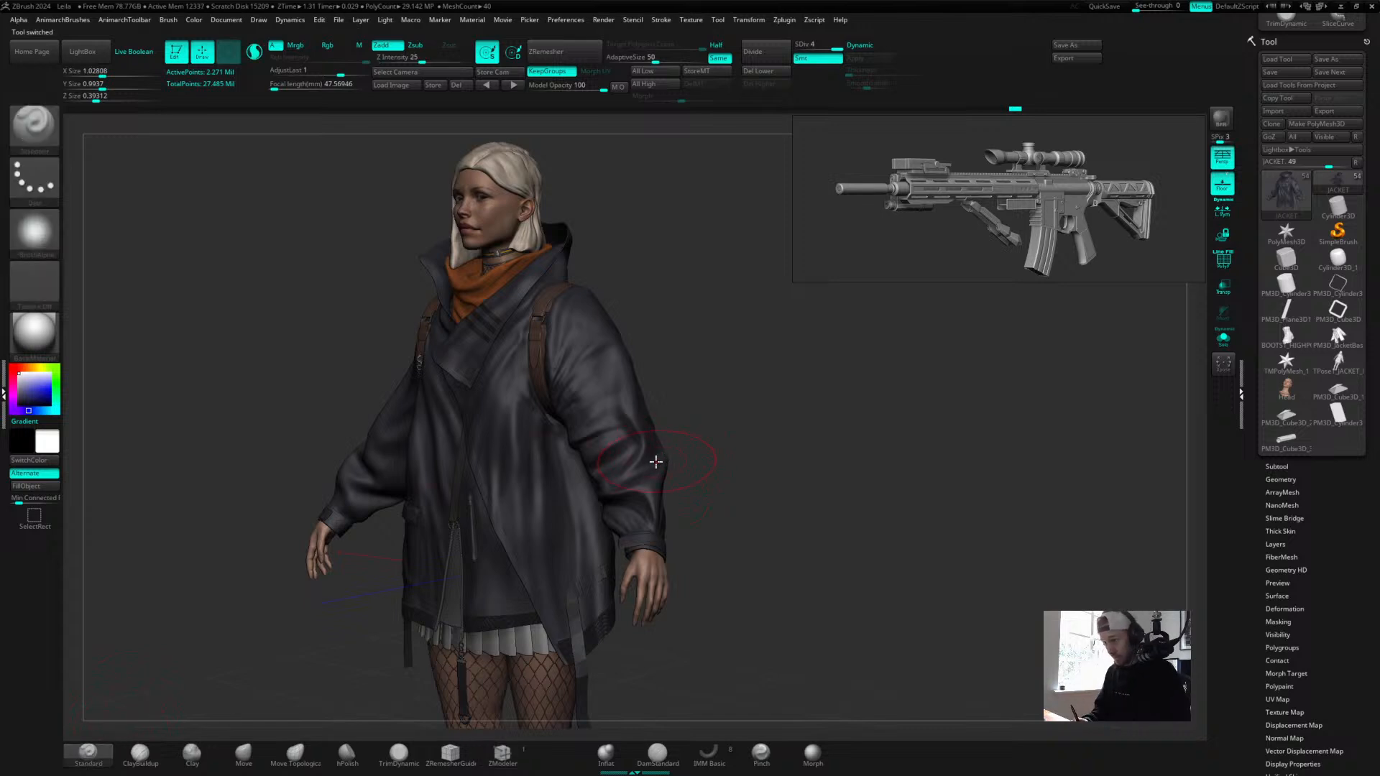
Display the jacket's polygroup wireframe at subdivision level 1 and examine its topology from several angles.
key(shift+f)
drag(766, 360, 792, 366)
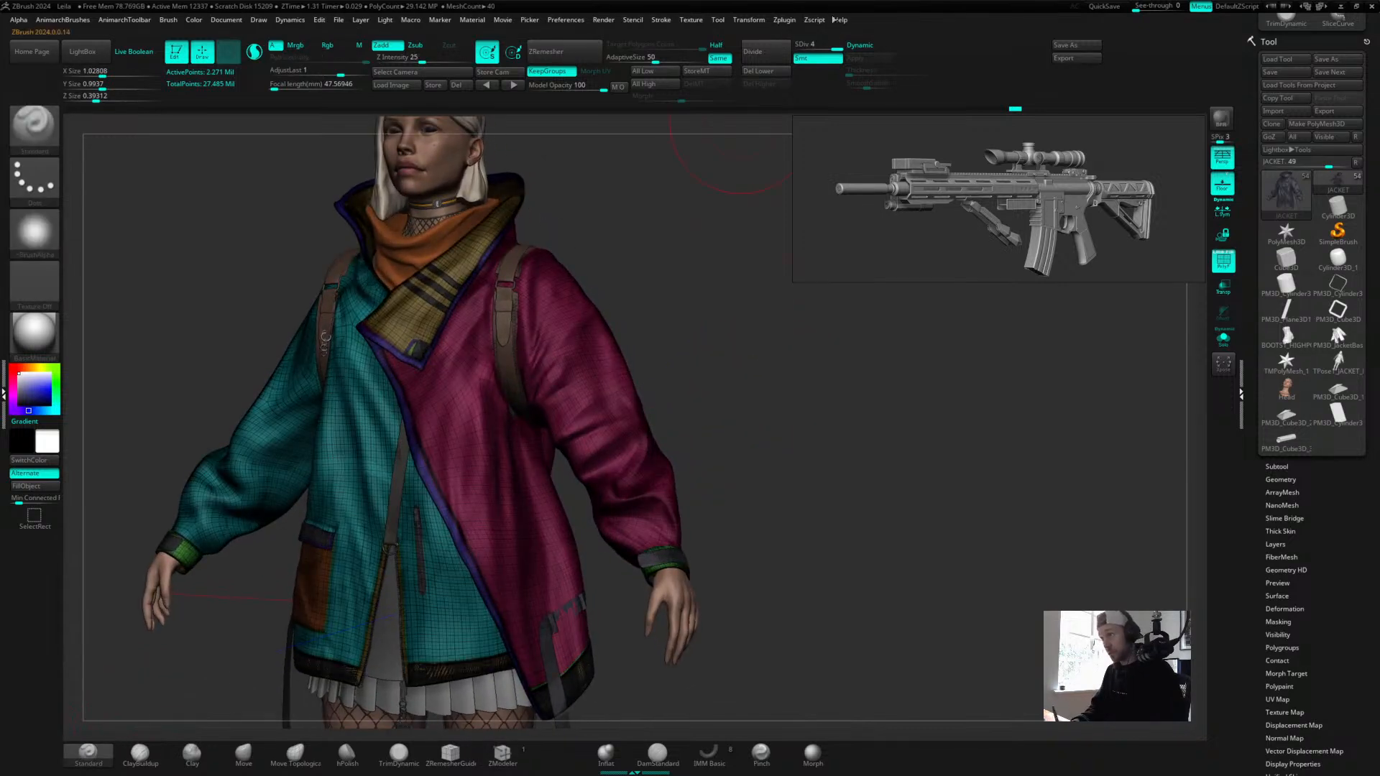
click(789, 51)
mouse_move(755, 428)
mouse_down()
mouse_move(791, 421)
mouse_move(767, 429)
mouse_up()
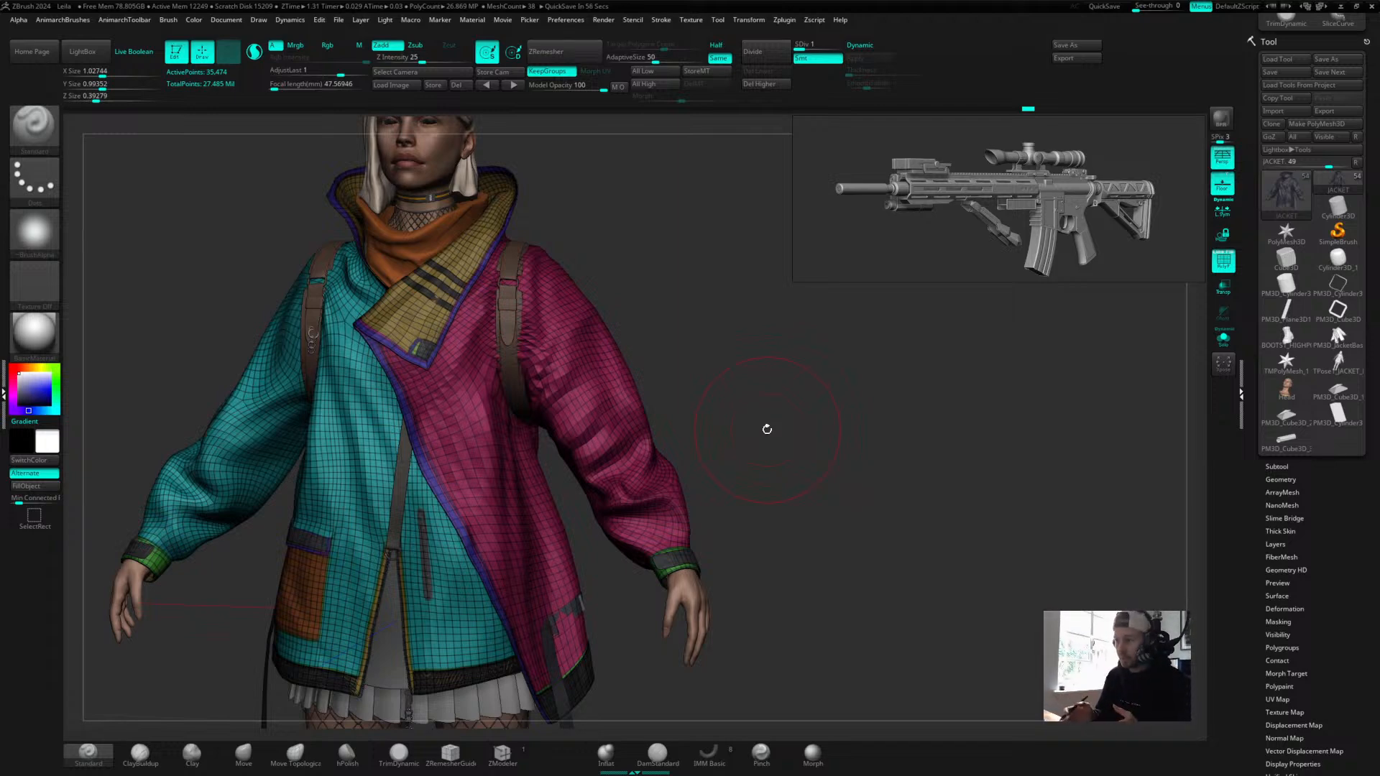
drag(698, 253, 758, 323)
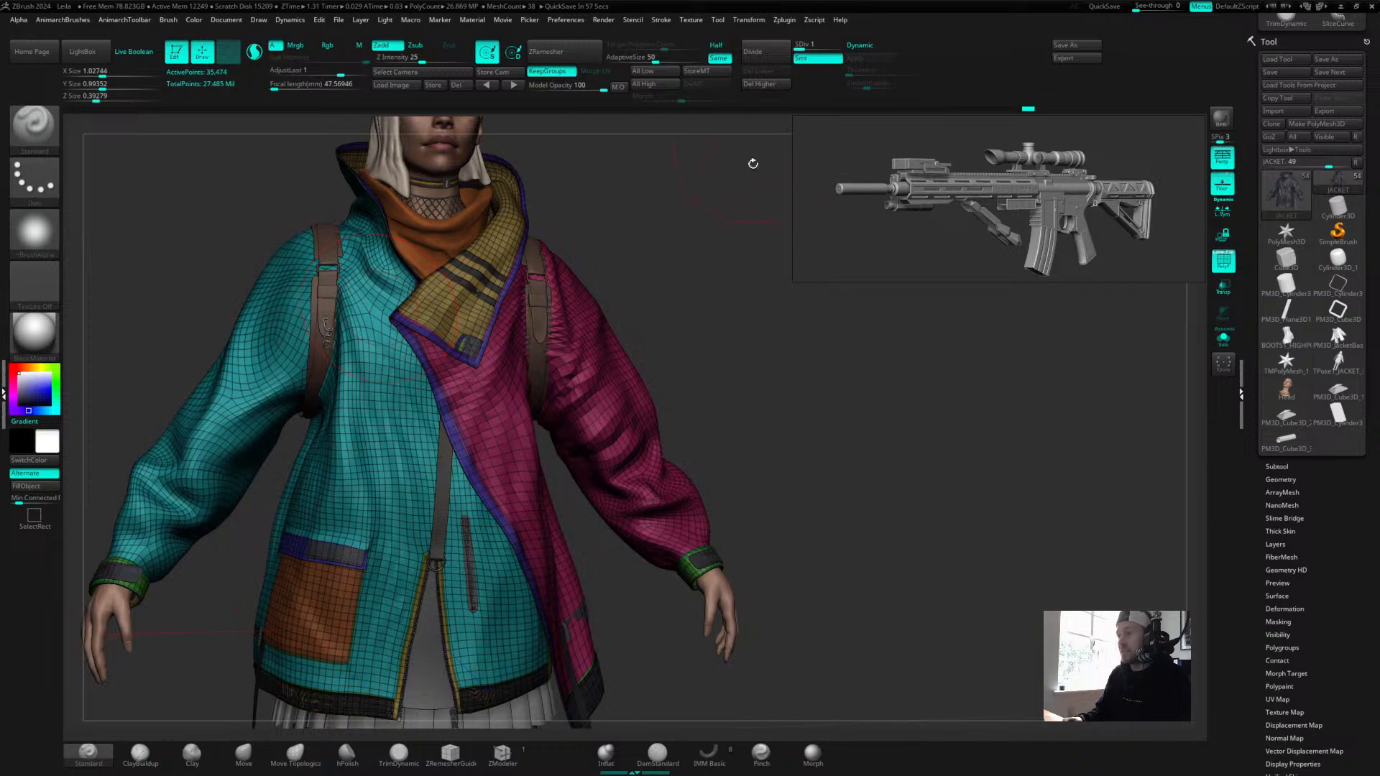
mouse_move(712, 278)
mouse_down()
mouse_move(687, 278)
mouse_move(702, 254)
mouse_up()
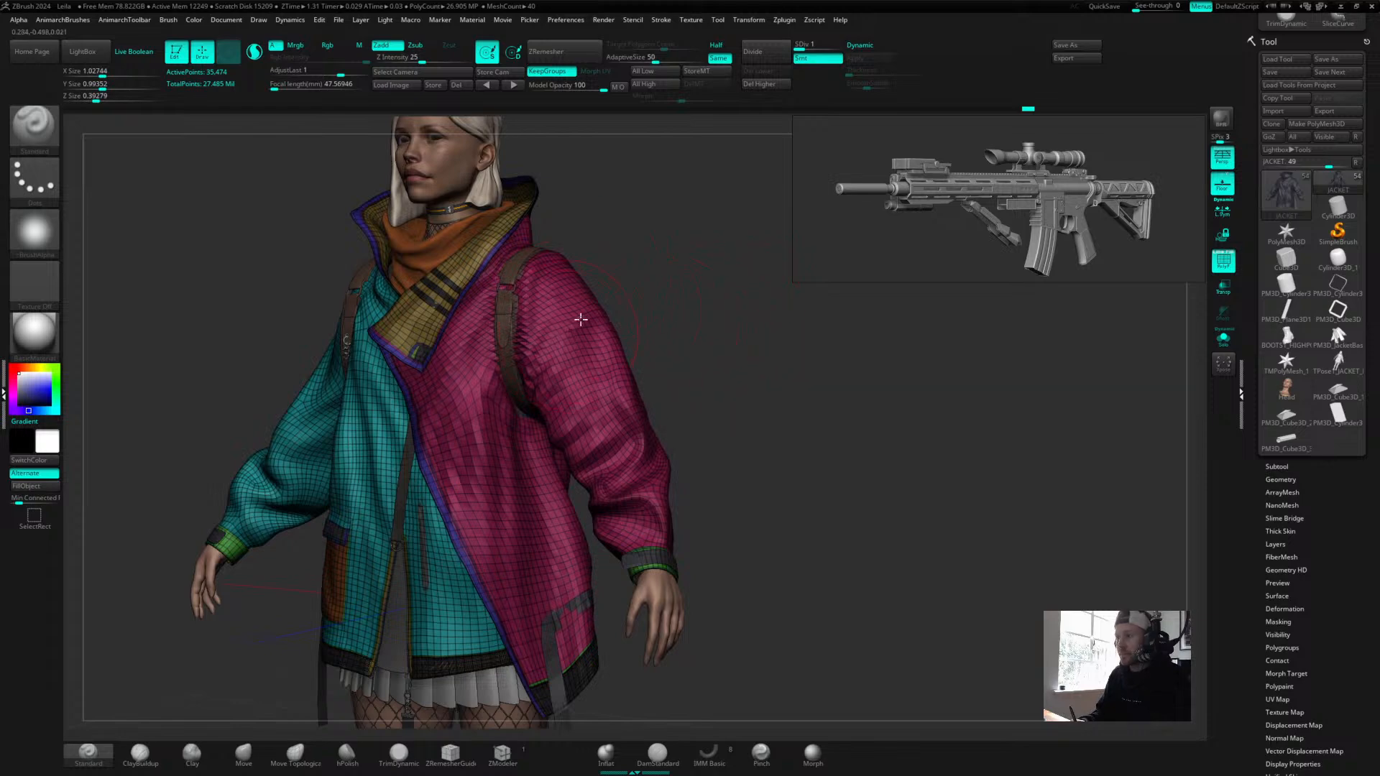
drag(681, 259, 686, 256)
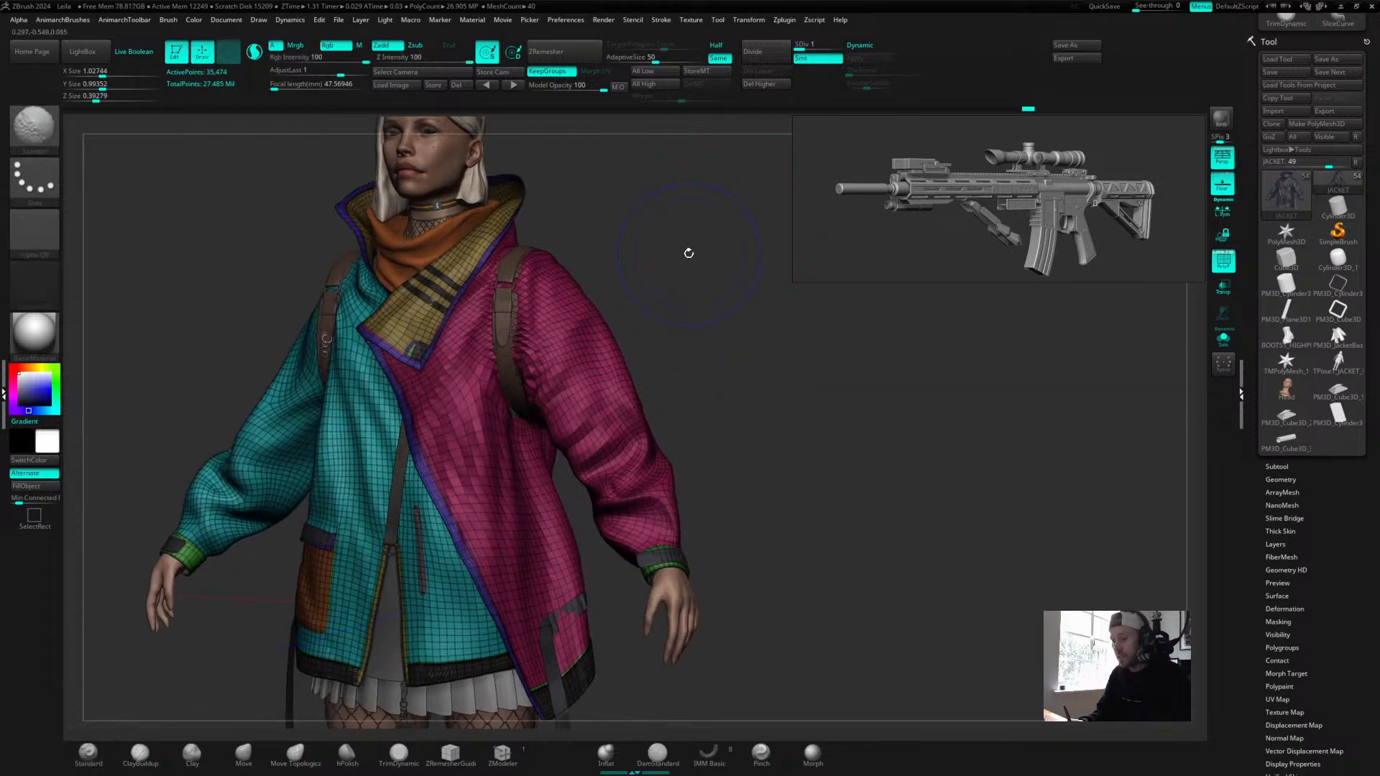
Hide the wireframe and bring the jacket back up to subdivision level 4.
key(shift+f)
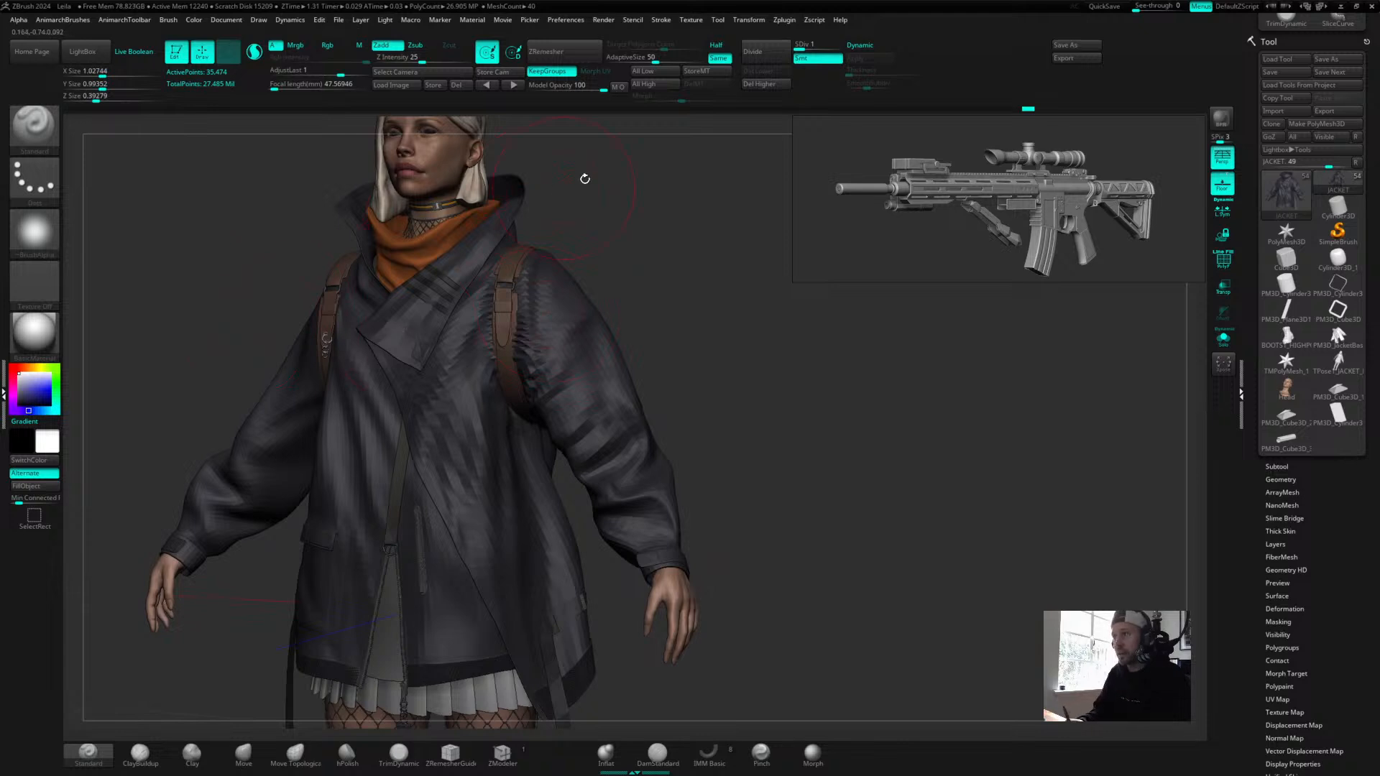
key(d)
key(d)
key(d)
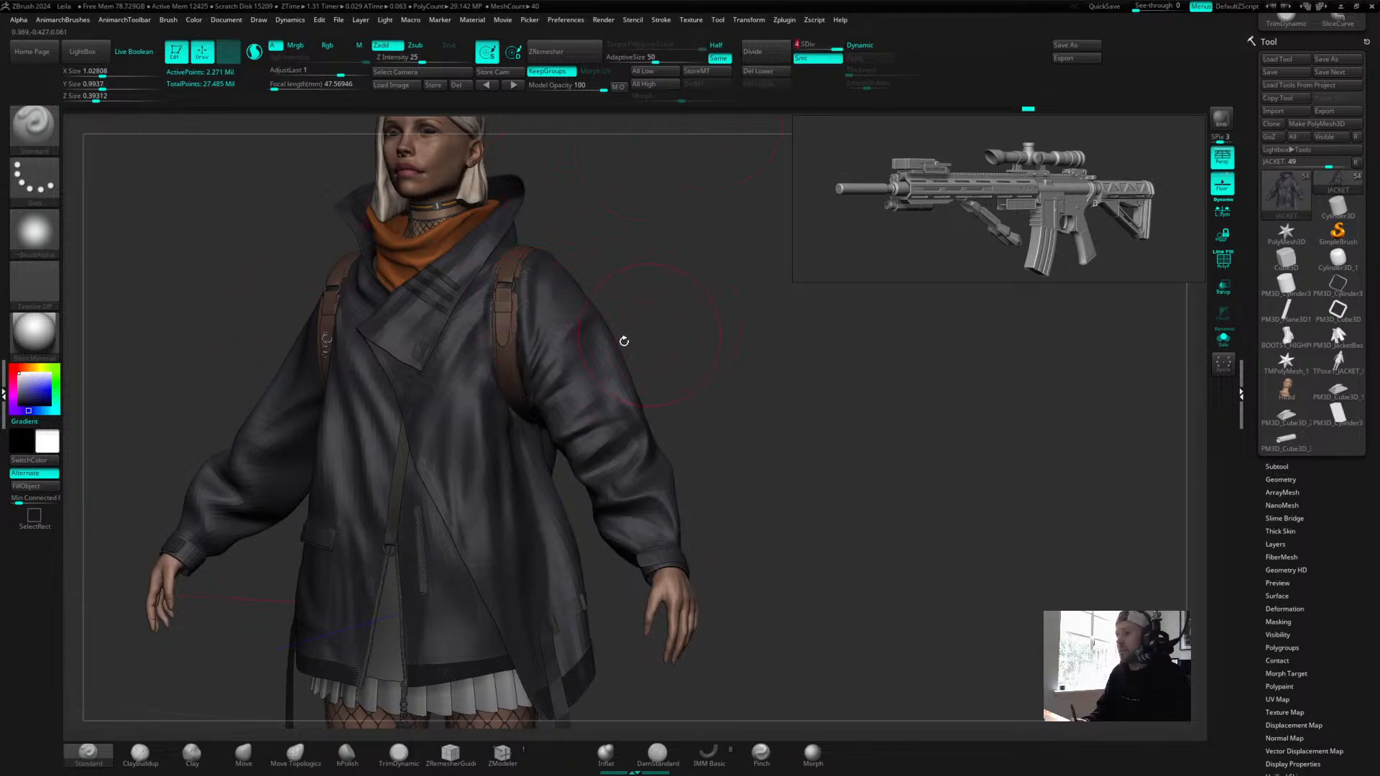
Examine the jacket's front, pocket, skirt and legs from several angles, selecting the JACKET1_4 strap subtool.
drag(752, 467, 752, 389)
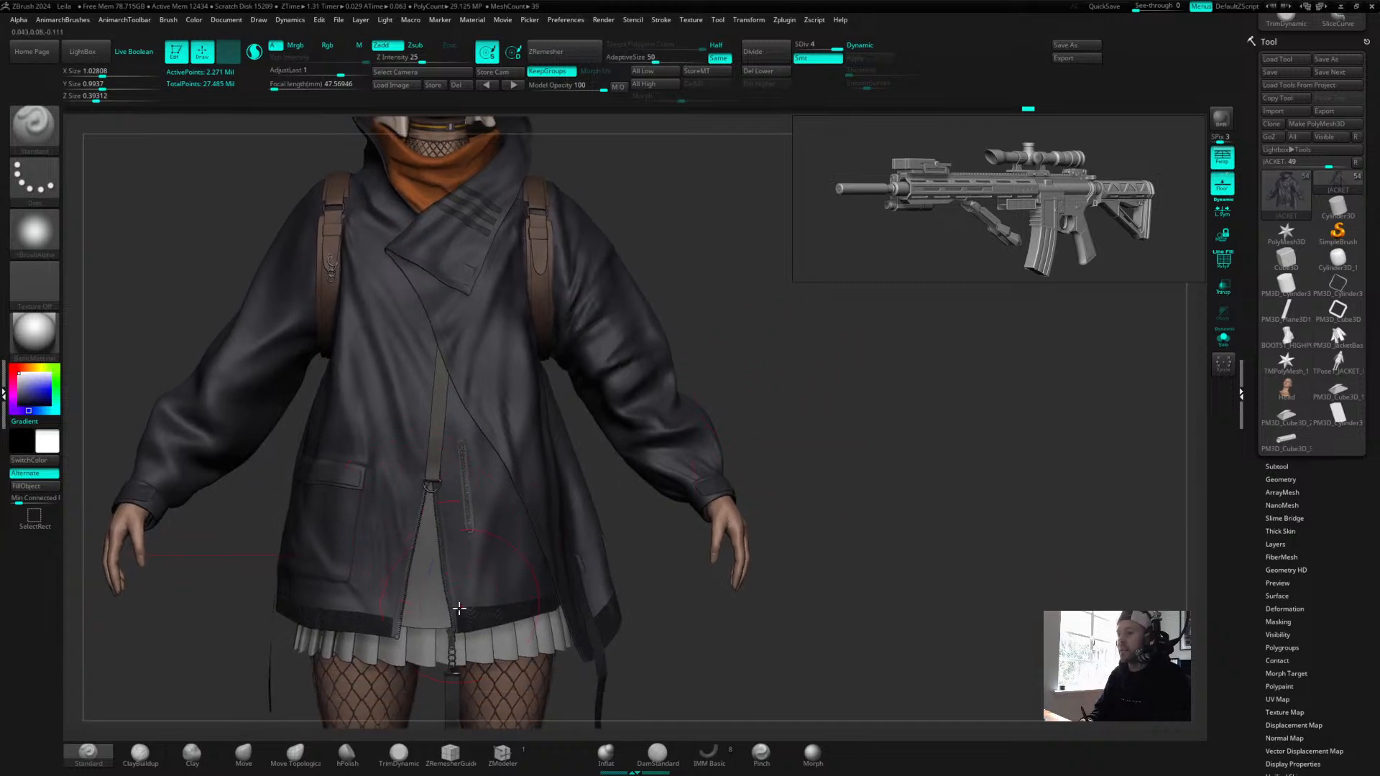
alt+drag(668, 553, 728, 370)
drag(724, 490, 807, 519)
alt+drag(724, 608, 729, 545)
alt+drag(758, 416, 760, 450)
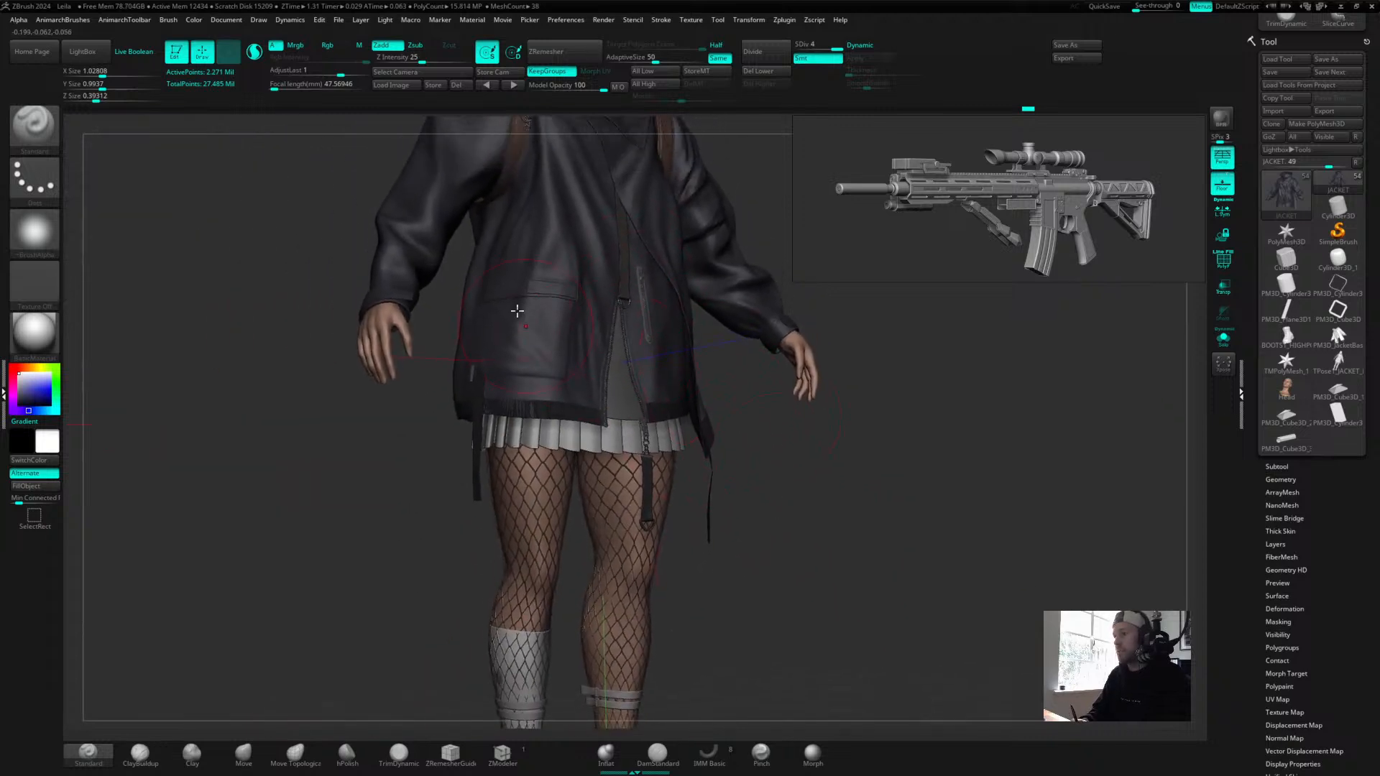
drag(744, 168, 690, 258)
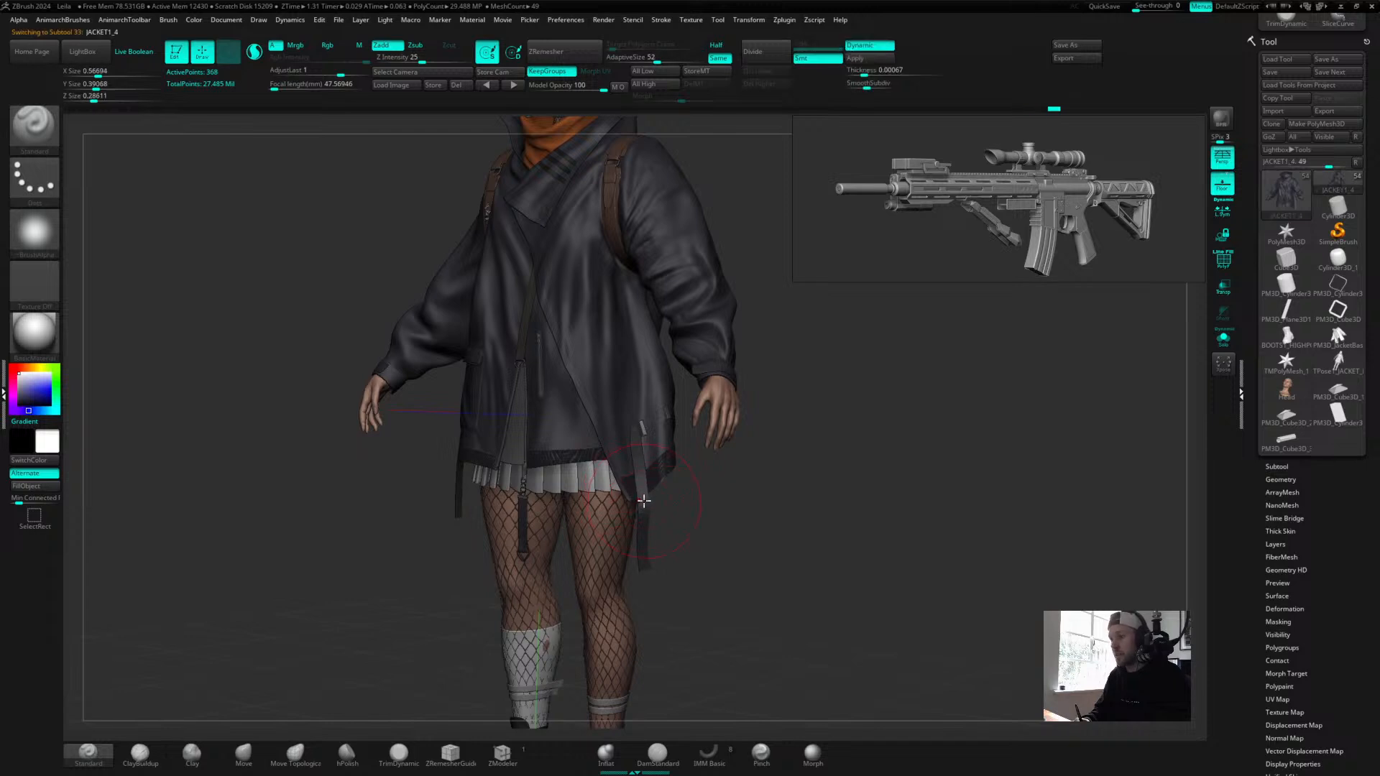
drag(780, 429, 726, 423)
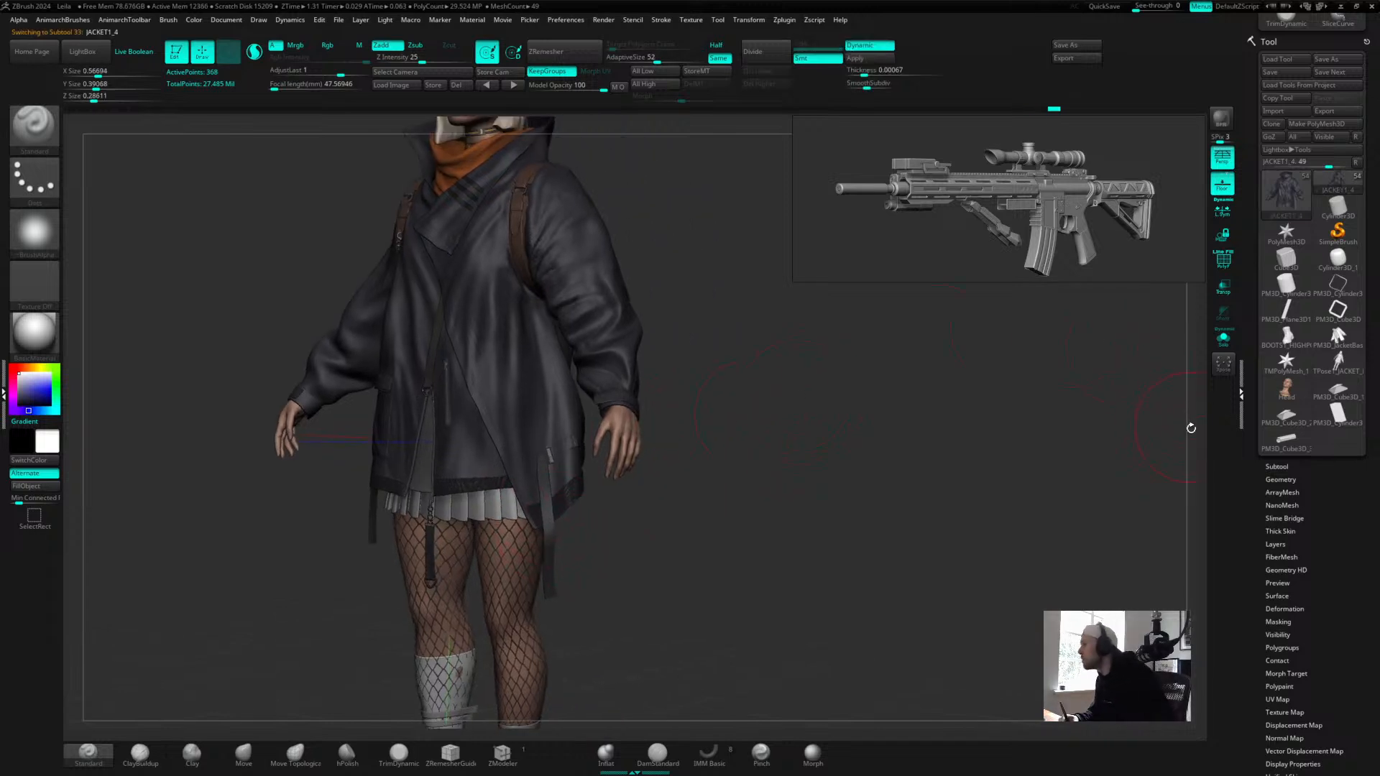
Switch to the PM3D_JacketBasePass01 mesh and examine its triangulated folds with the wireframe displayed.
click(1336, 336)
drag(758, 382, 772, 414)
drag(732, 265, 782, 375)
key(space)
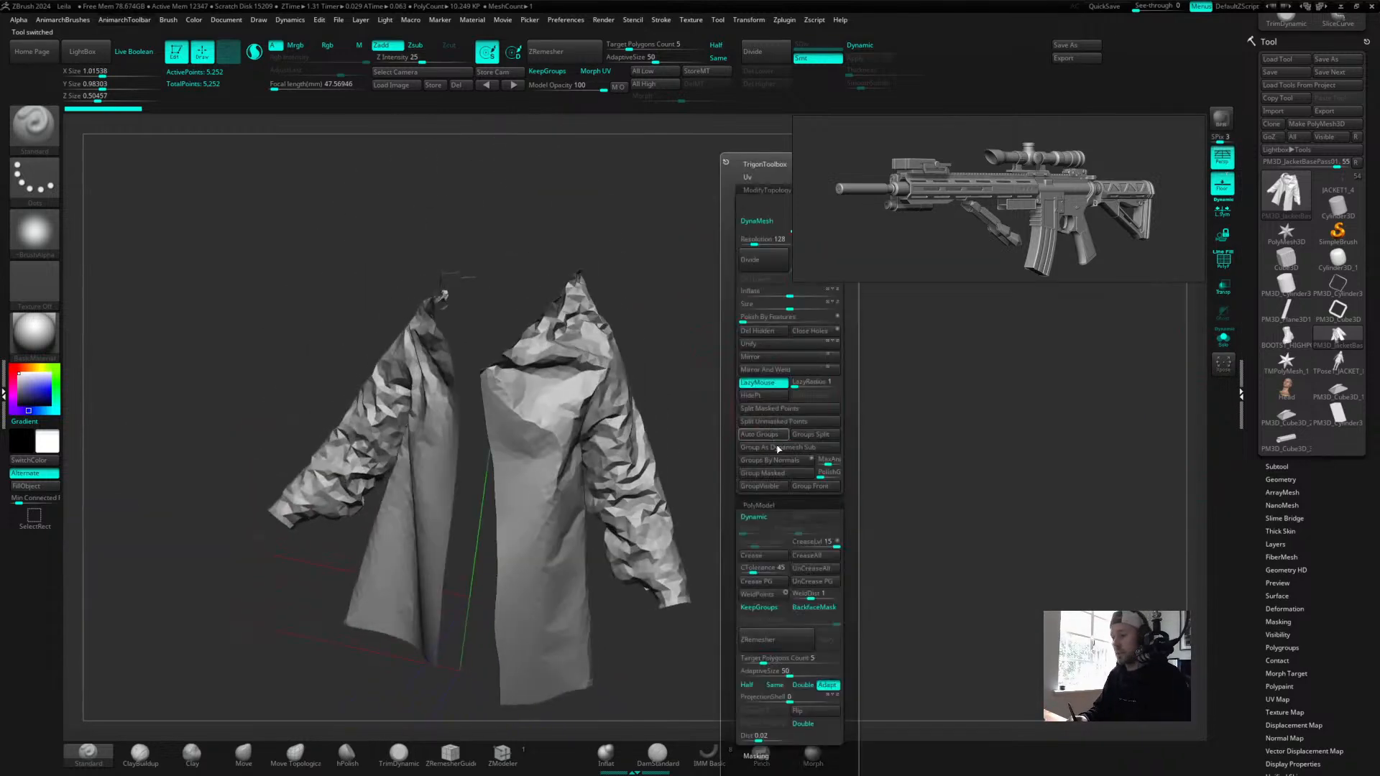
drag(484, 595, 768, 350)
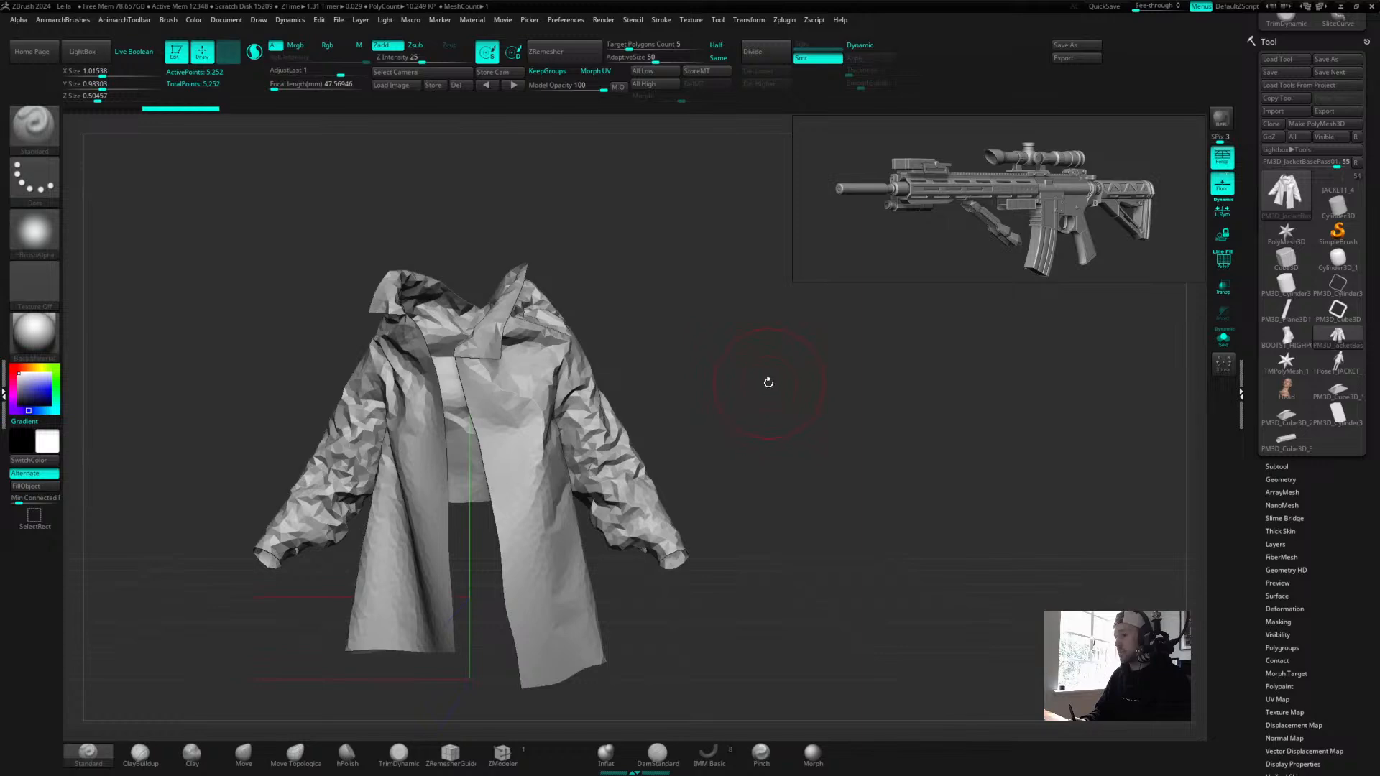
key(shift+f)
drag(690, 374, 794, 370)
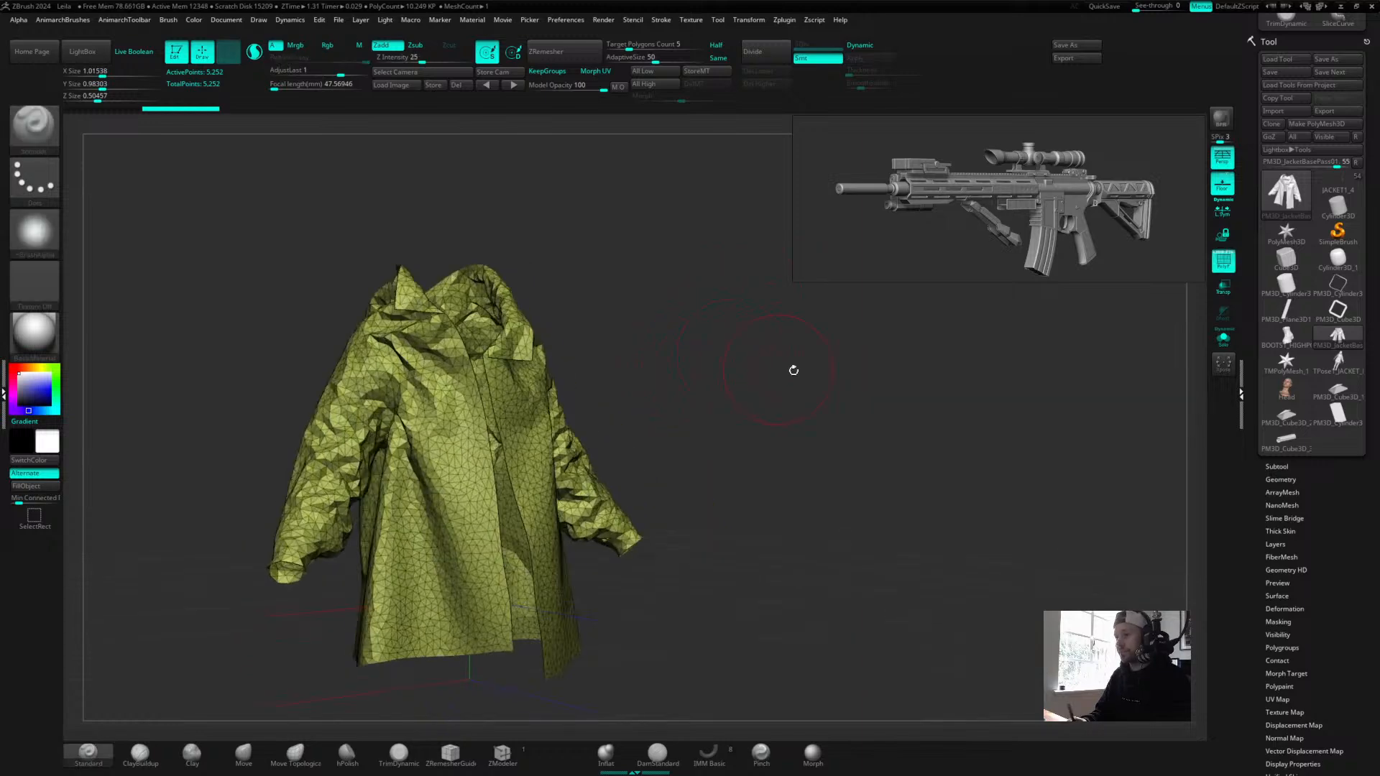
Compare the finished character's jacket with the PM3D_JacketBasePass01 mesh by switching between the two tools.
mouse_move(1335, 188)
click(1335, 187)
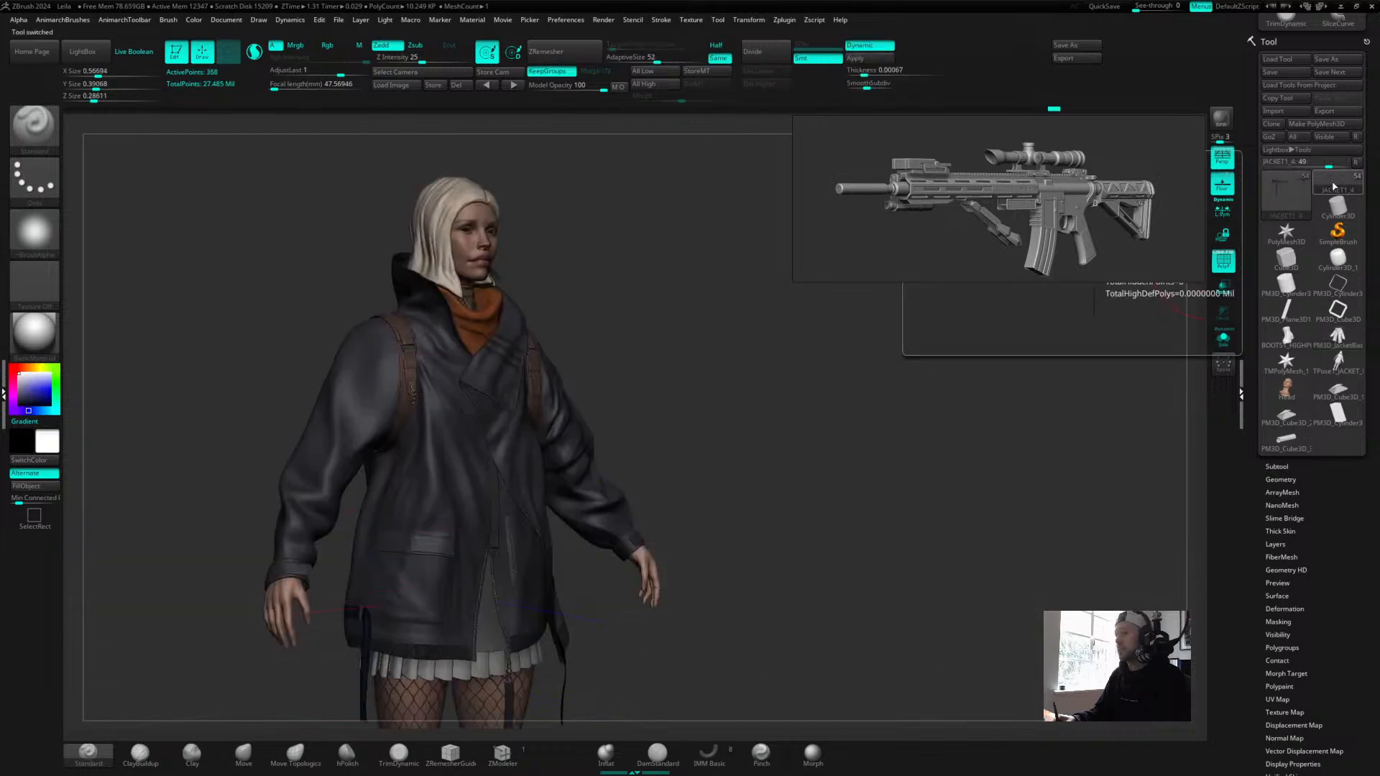
drag(764, 438, 901, 311)
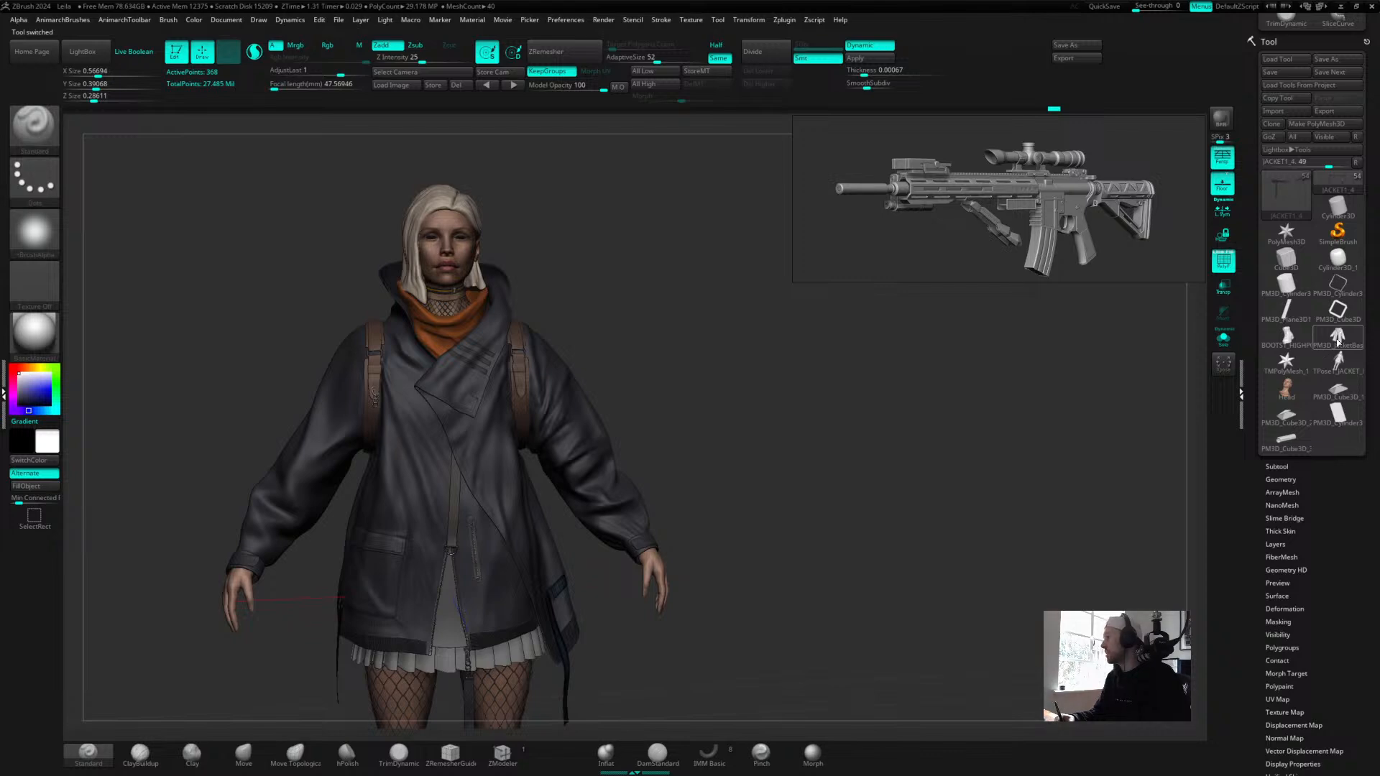
click(1335, 341)
mouse_move(789, 453)
mouse_down()
mouse_move(737, 446)
mouse_move(812, 451)
mouse_up()
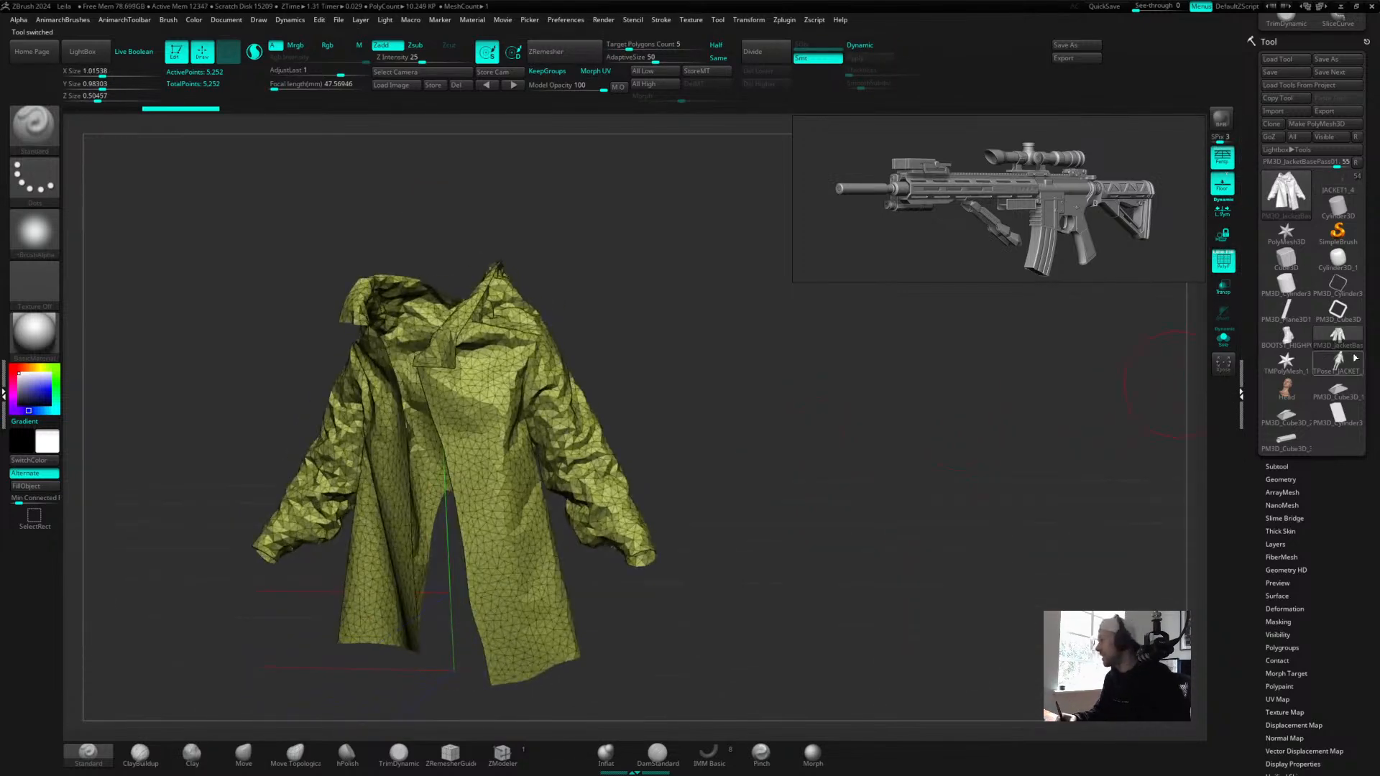
View the TPose1_JACKET_LOW character mesh, the jacket base pass and the finished JACKET1_4 character in turn.
click(1344, 361)
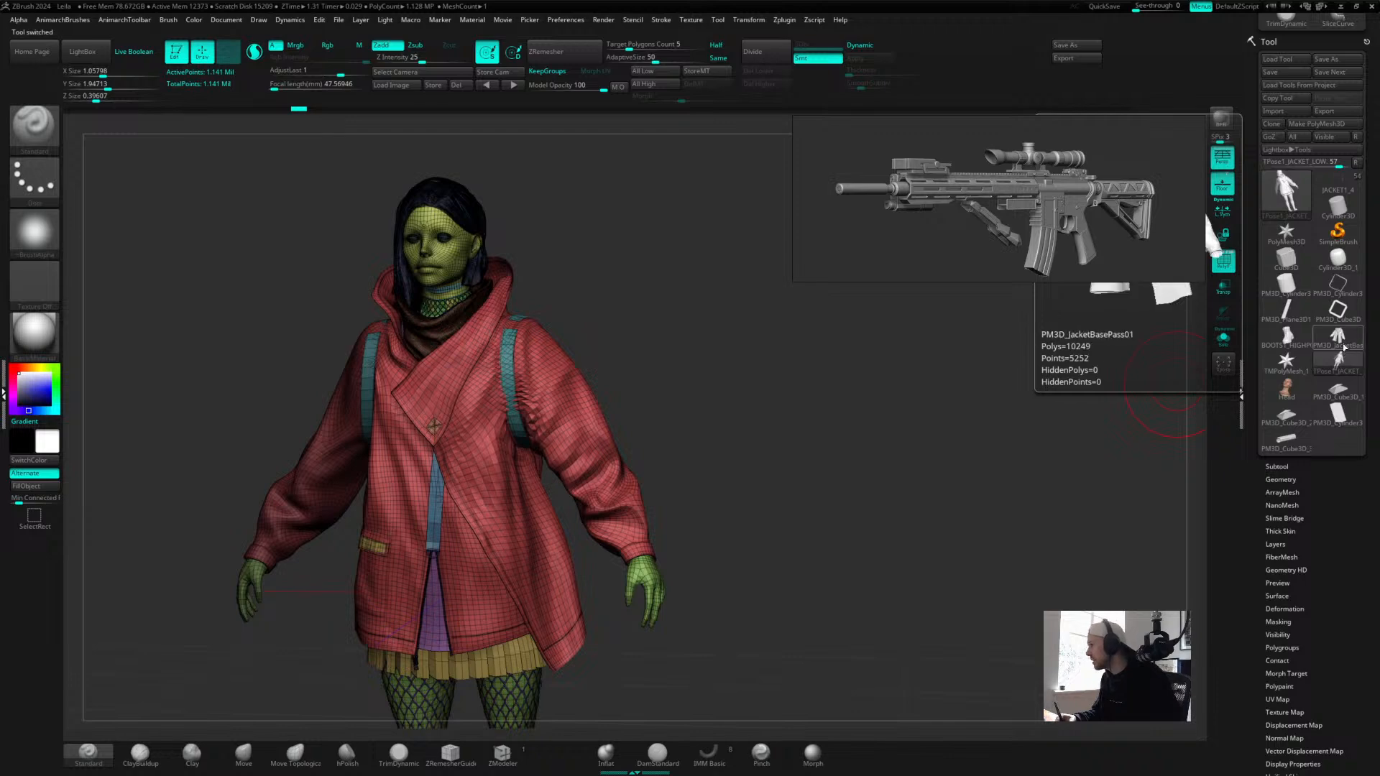
click(1341, 339)
drag(1006, 454, 739, 428)
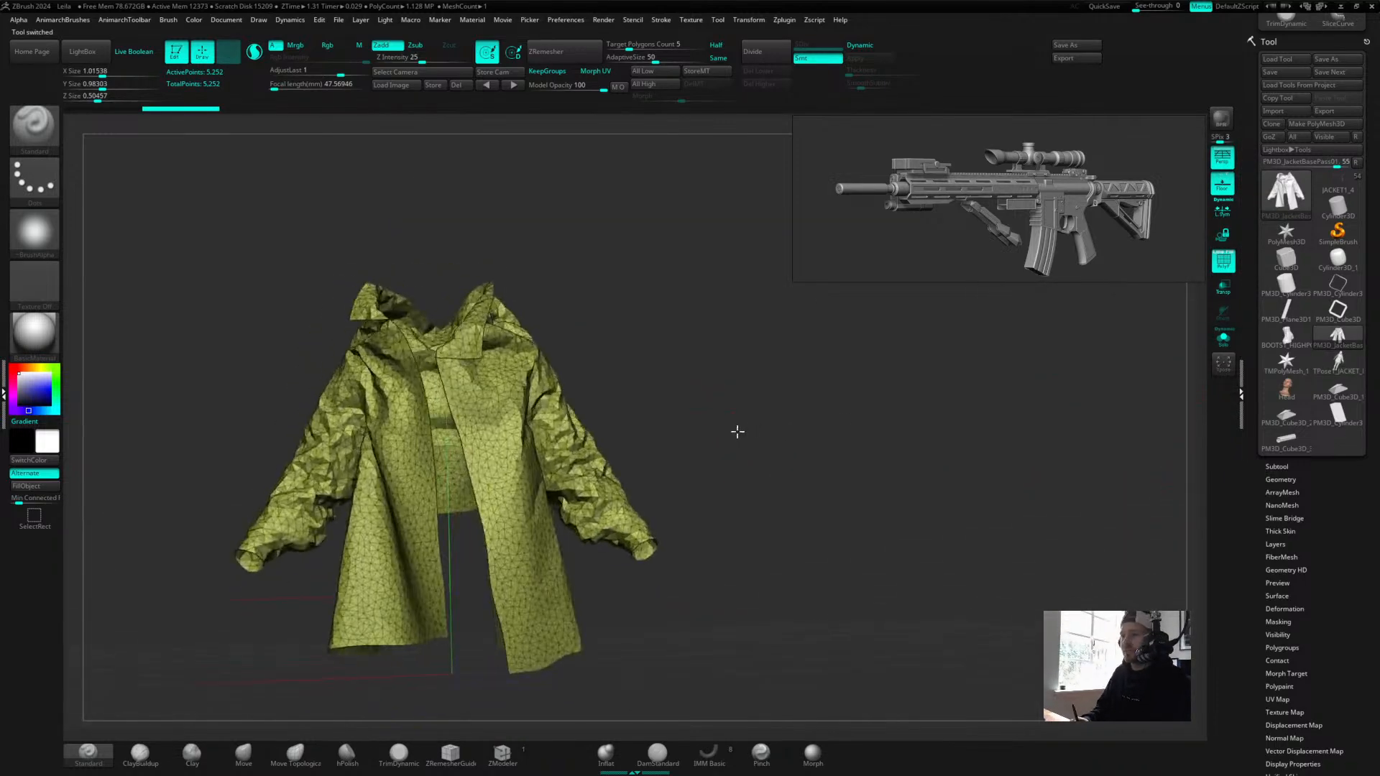
mouse_move(1339, 187)
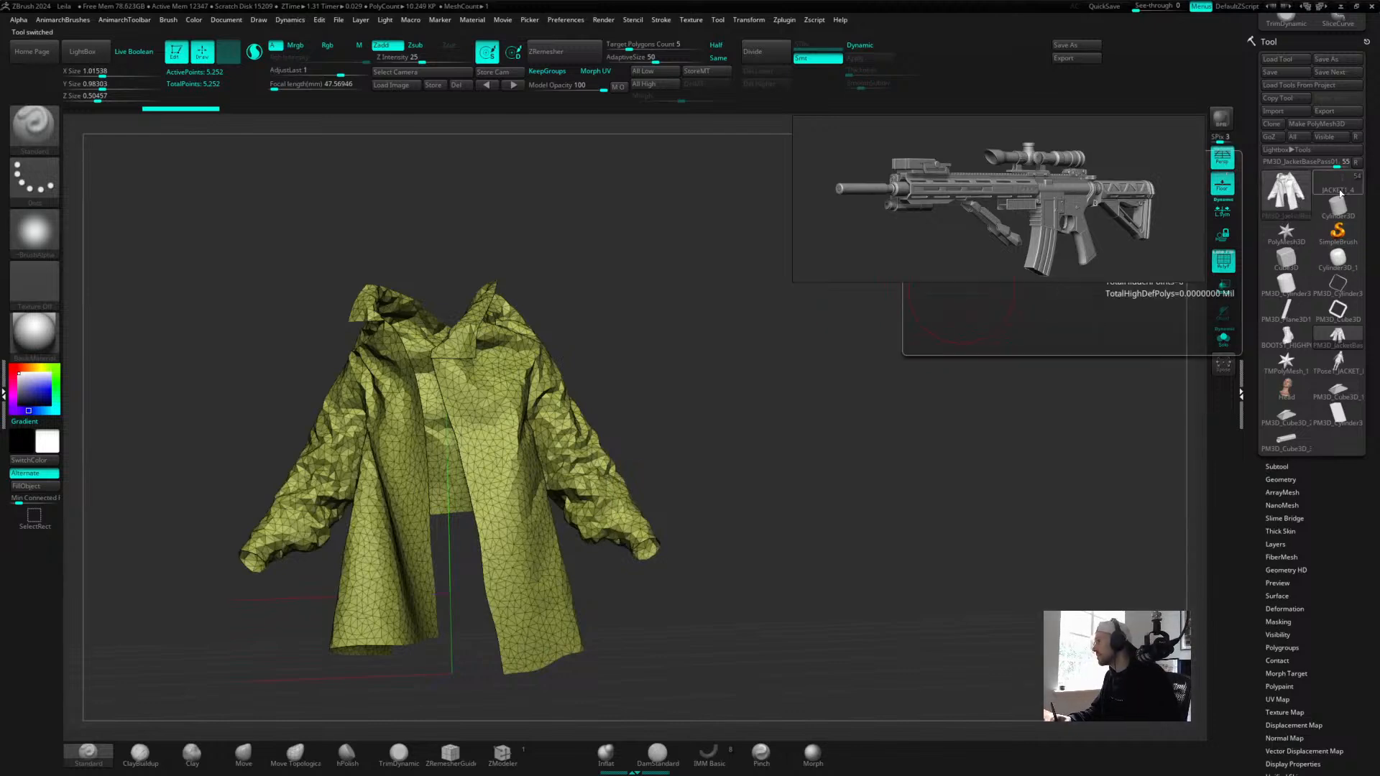
click(1336, 188)
drag(785, 428, 837, 382)
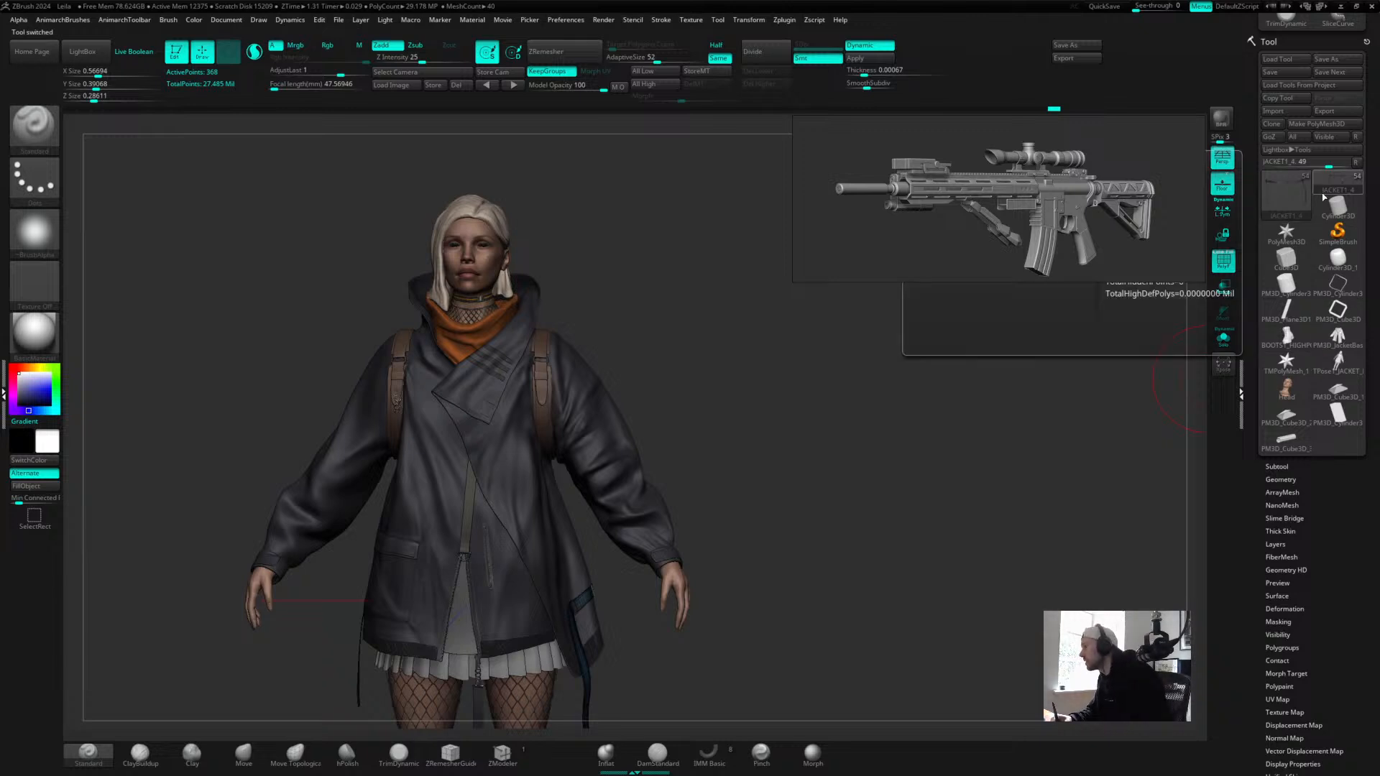
Return to the rifle handguard mesh and examine the raised top rail and the tube's interior through its open end.
click(1287, 446)
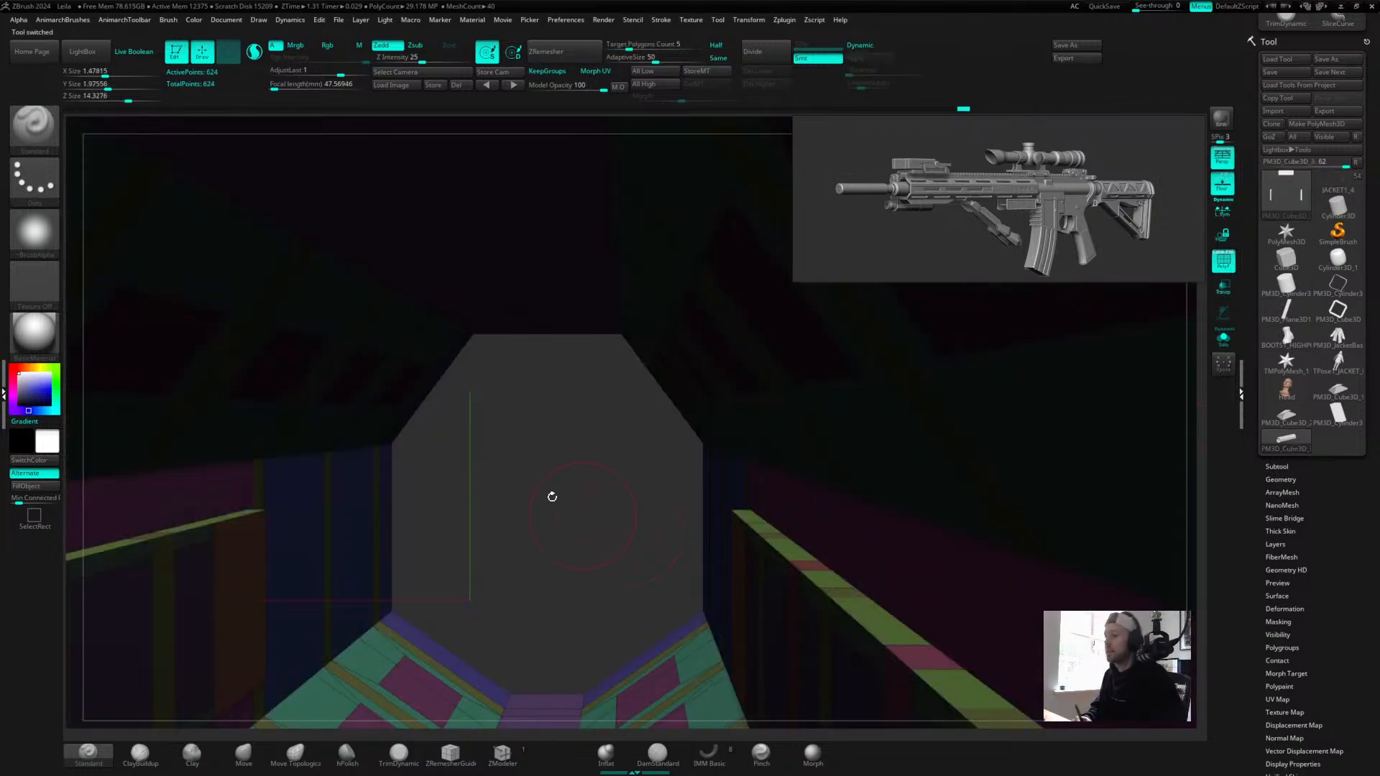
drag(487, 477, 526, 449)
drag(637, 406, 839, 428)
drag(430, 371, 493, 395)
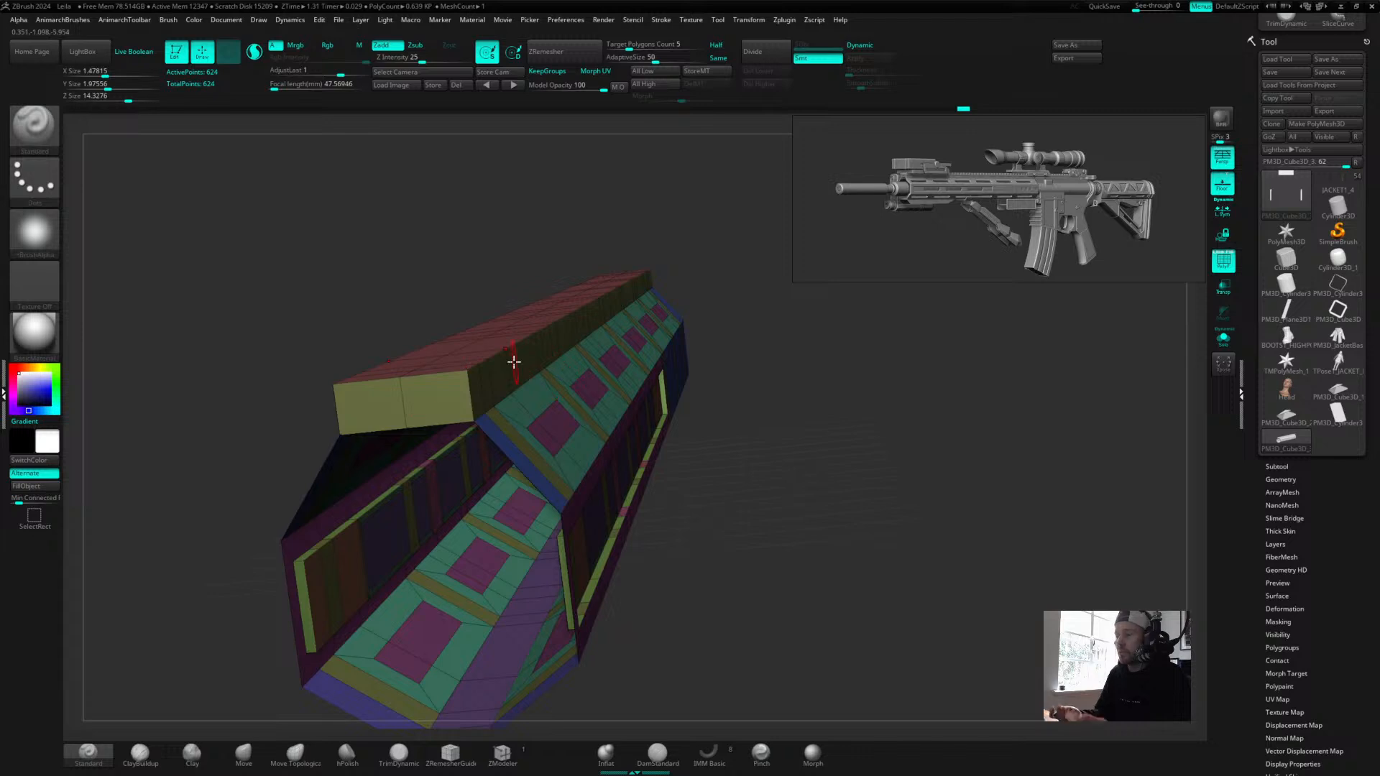
drag(685, 229, 690, 271)
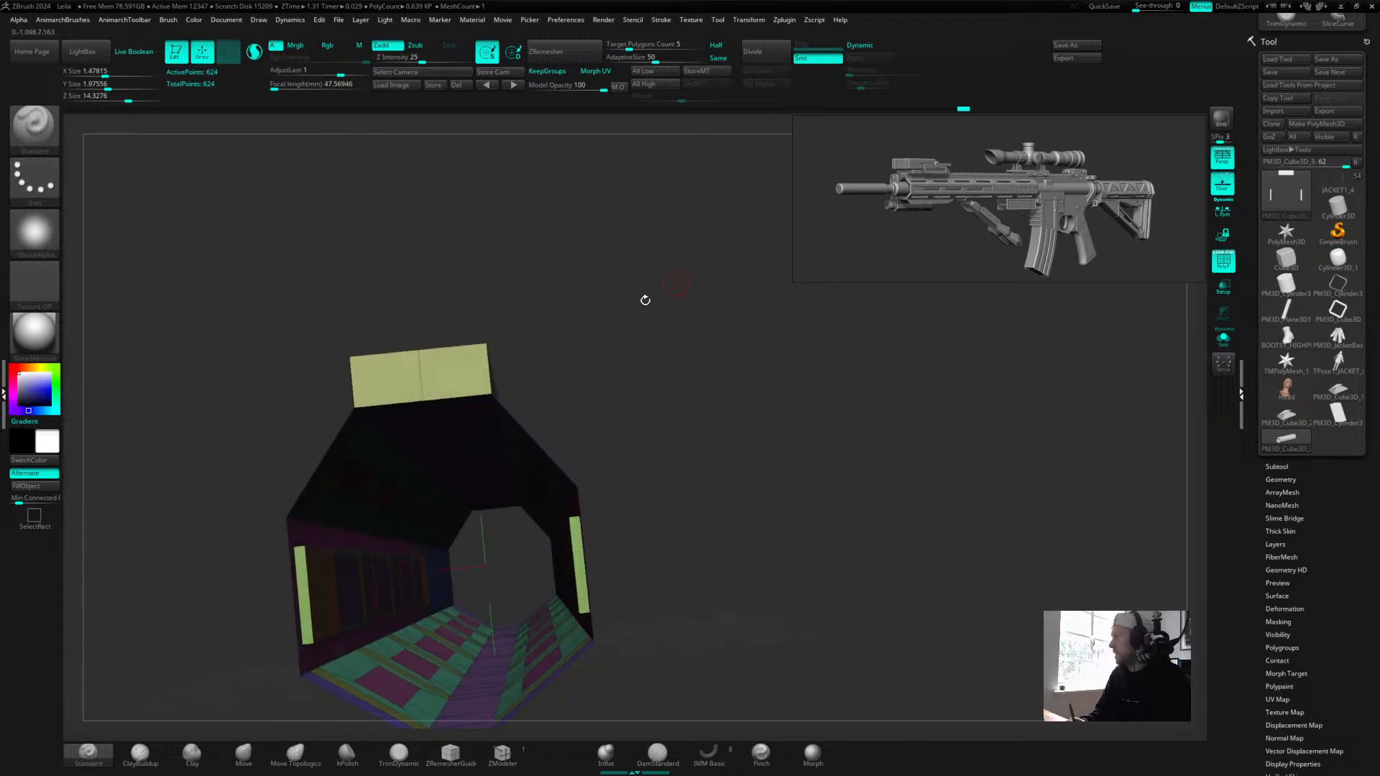
drag(570, 340, 469, 377)
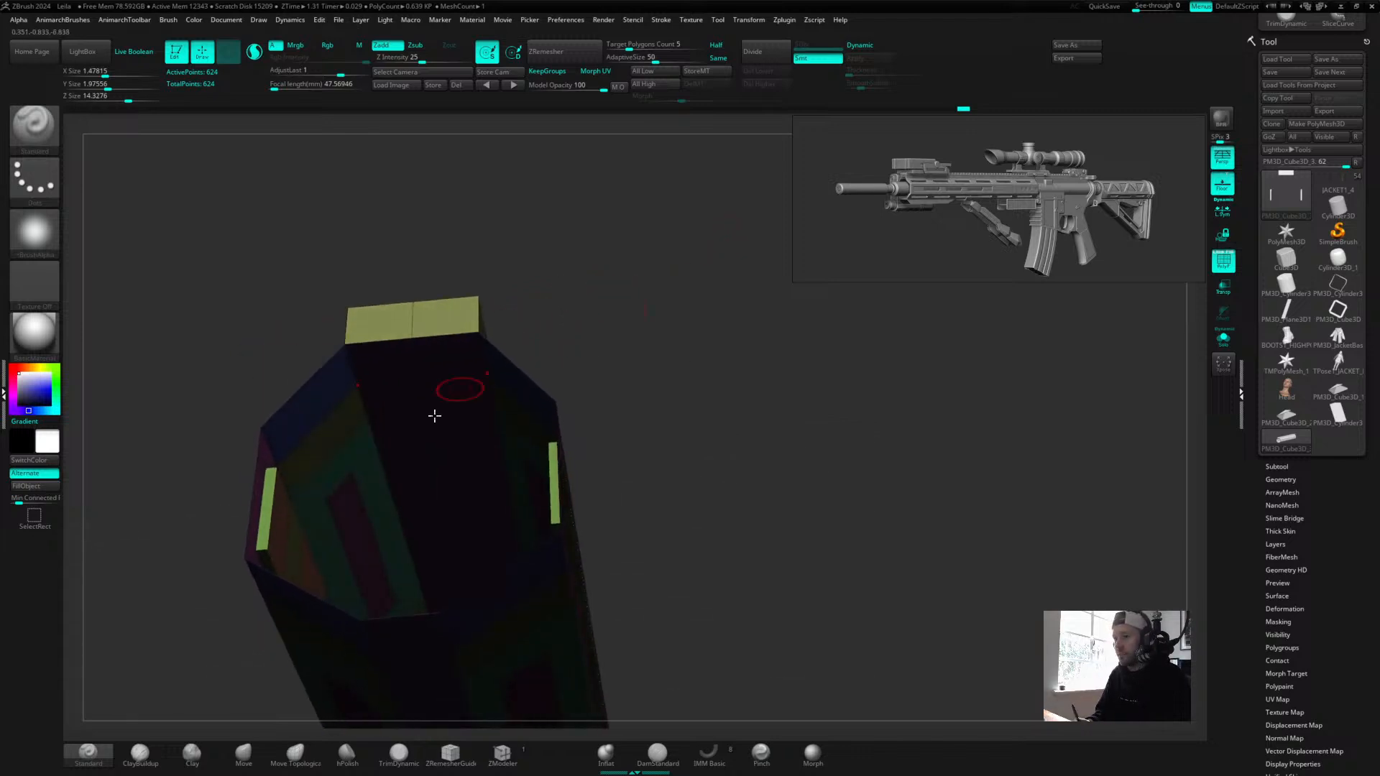
drag(527, 307, 430, 368)
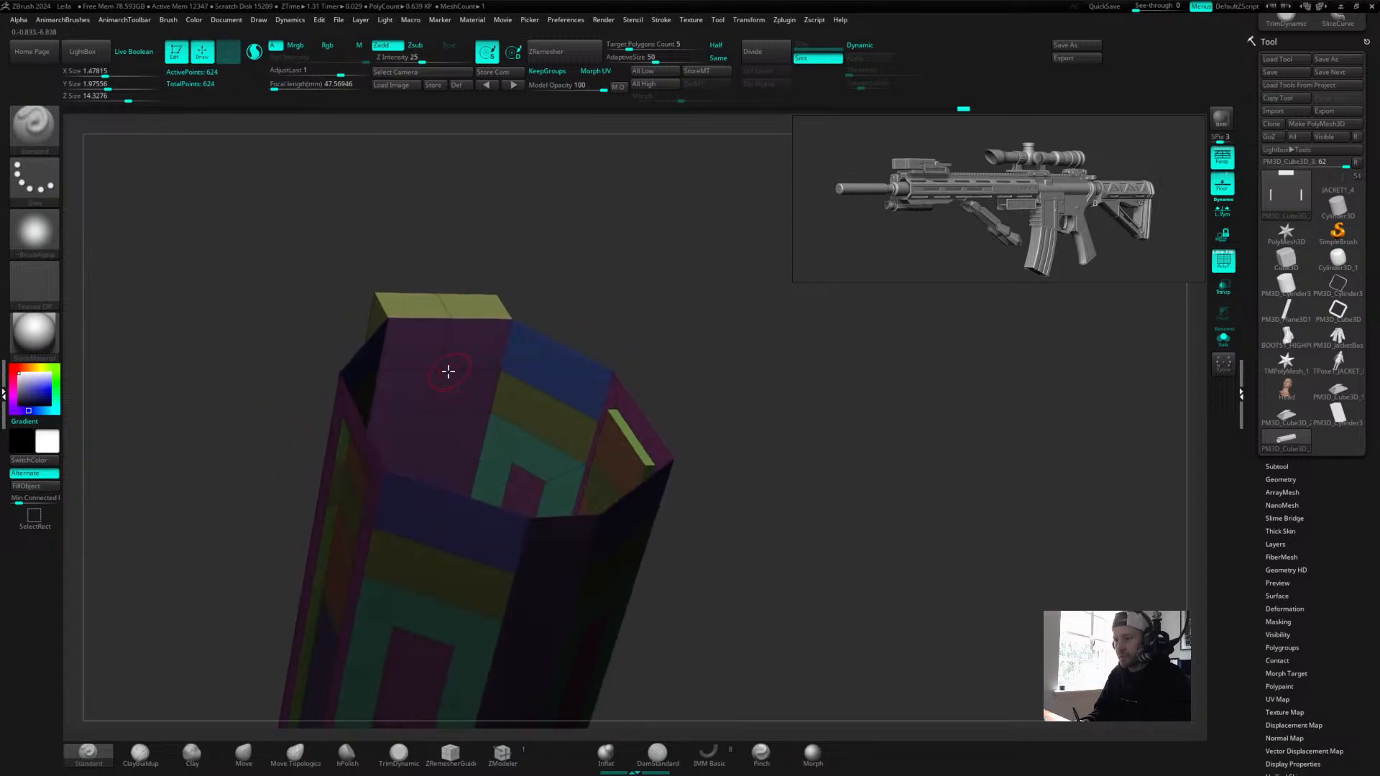
Set the ZModeler polygon action to Delete with the Polygroup Island target and delete the inner faces beneath the raised top rail.
right_click(439, 371)
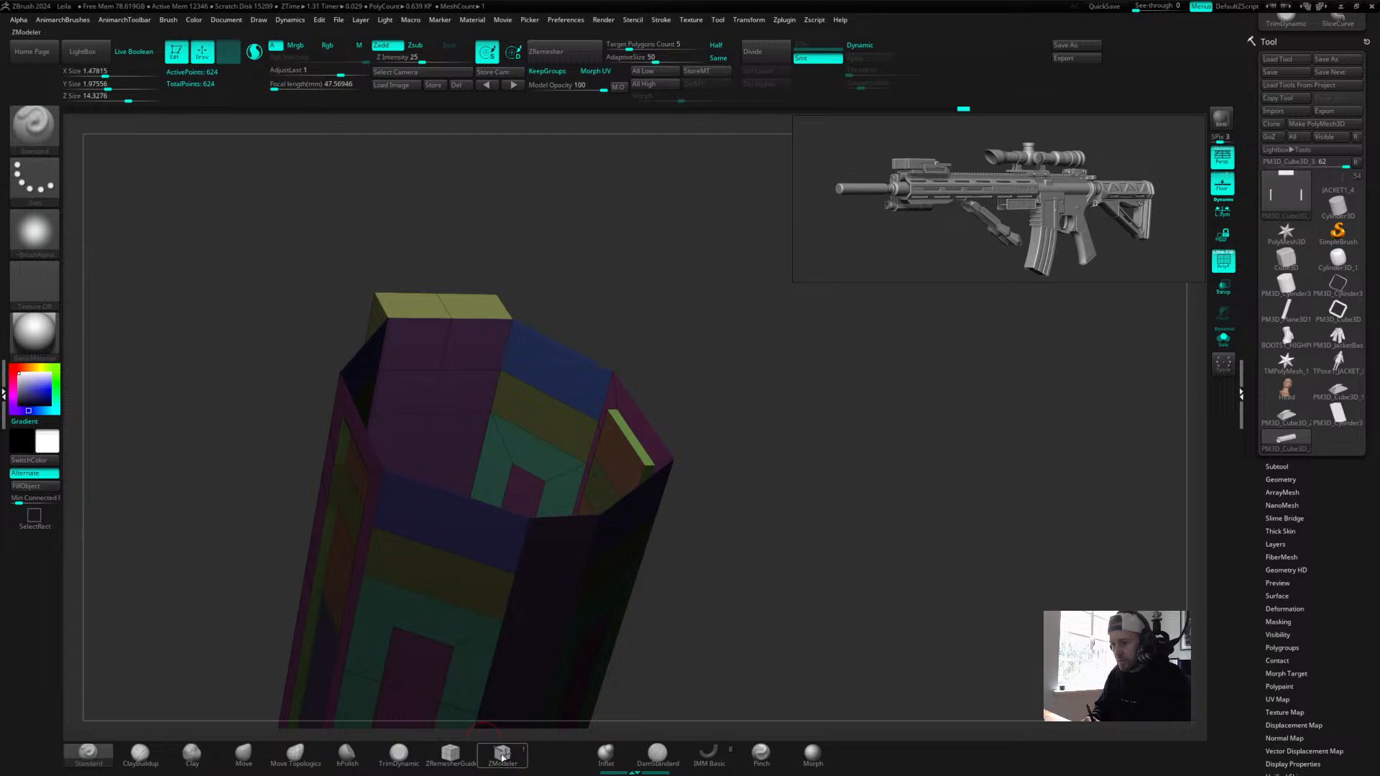
click(501, 754)
key(space)
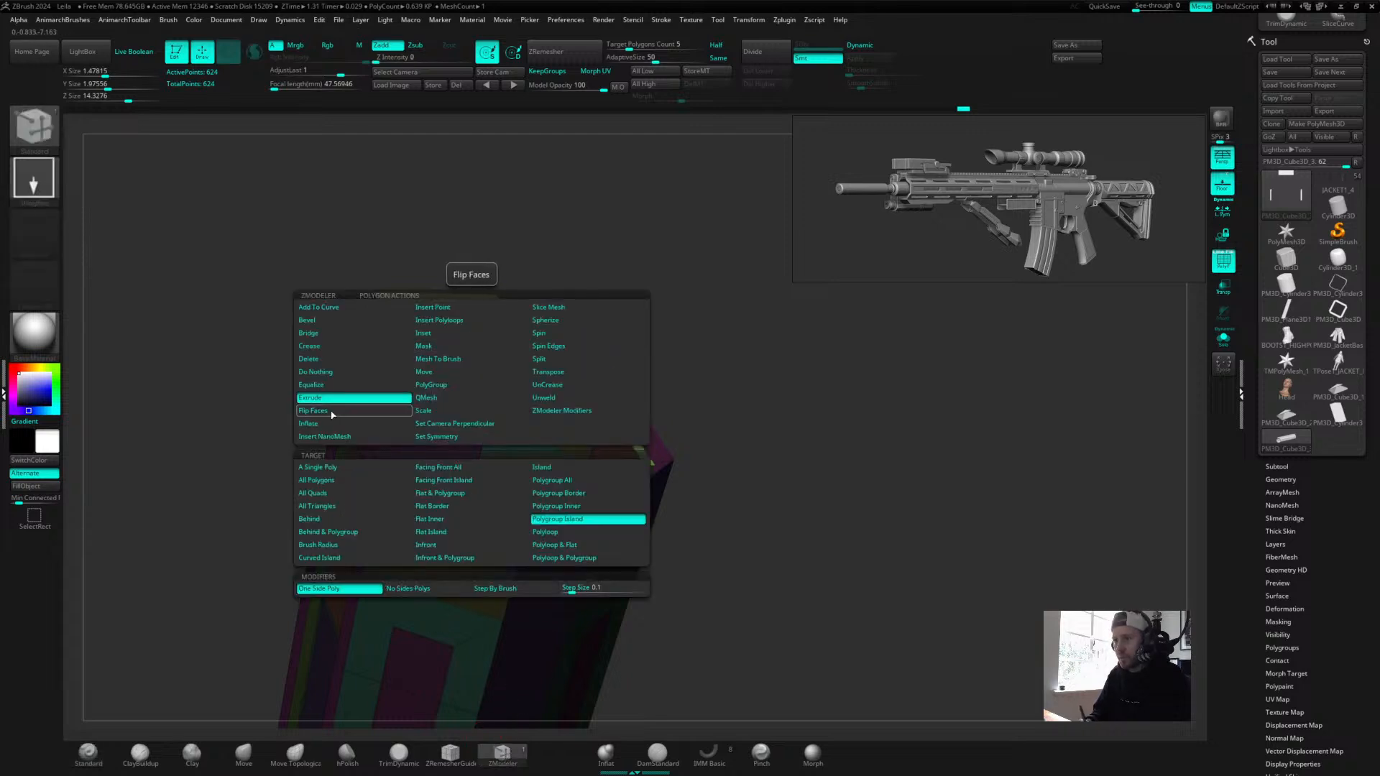
click(316, 360)
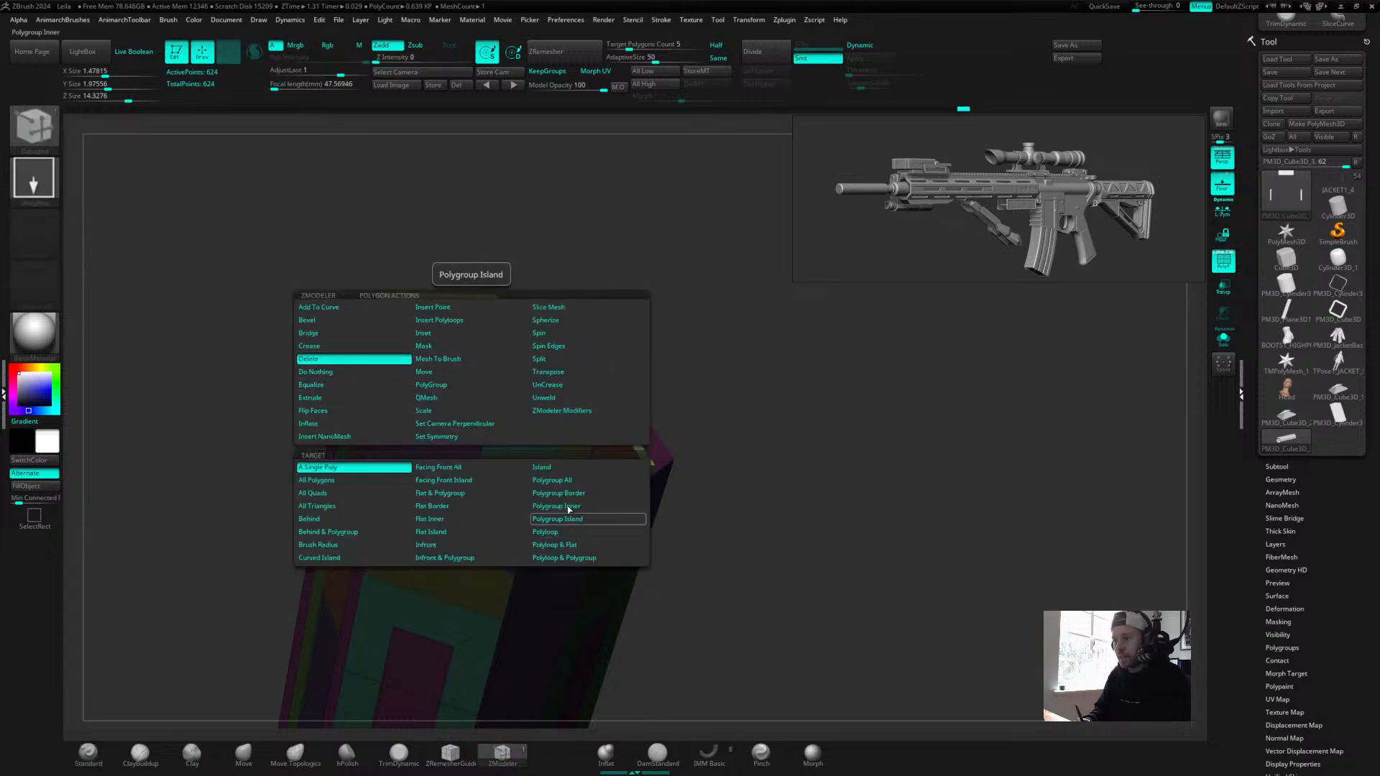
click(575, 521)
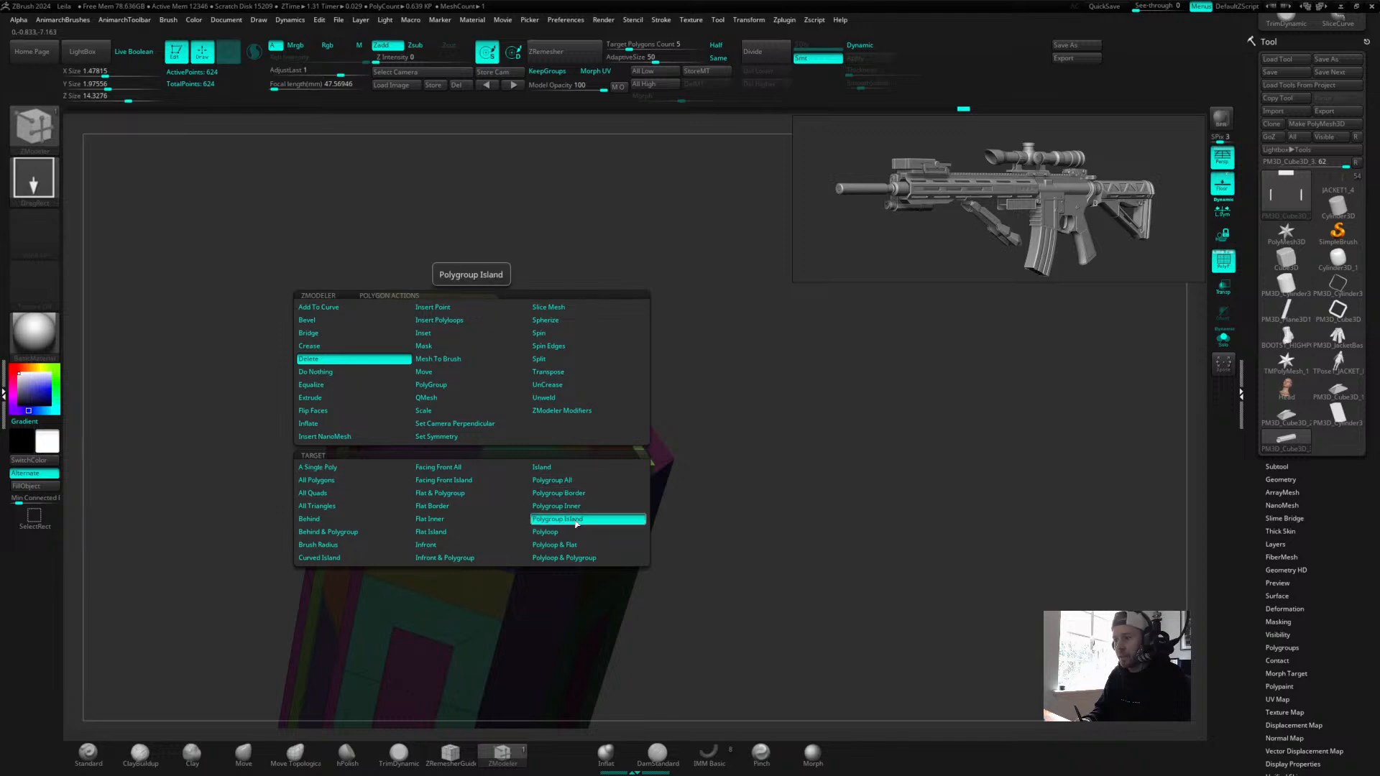
click(458, 339)
Examine the handguard's raised top rail from outside, isolating its top-face polygroup and restoring the full mesh.
drag(603, 246, 719, 353)
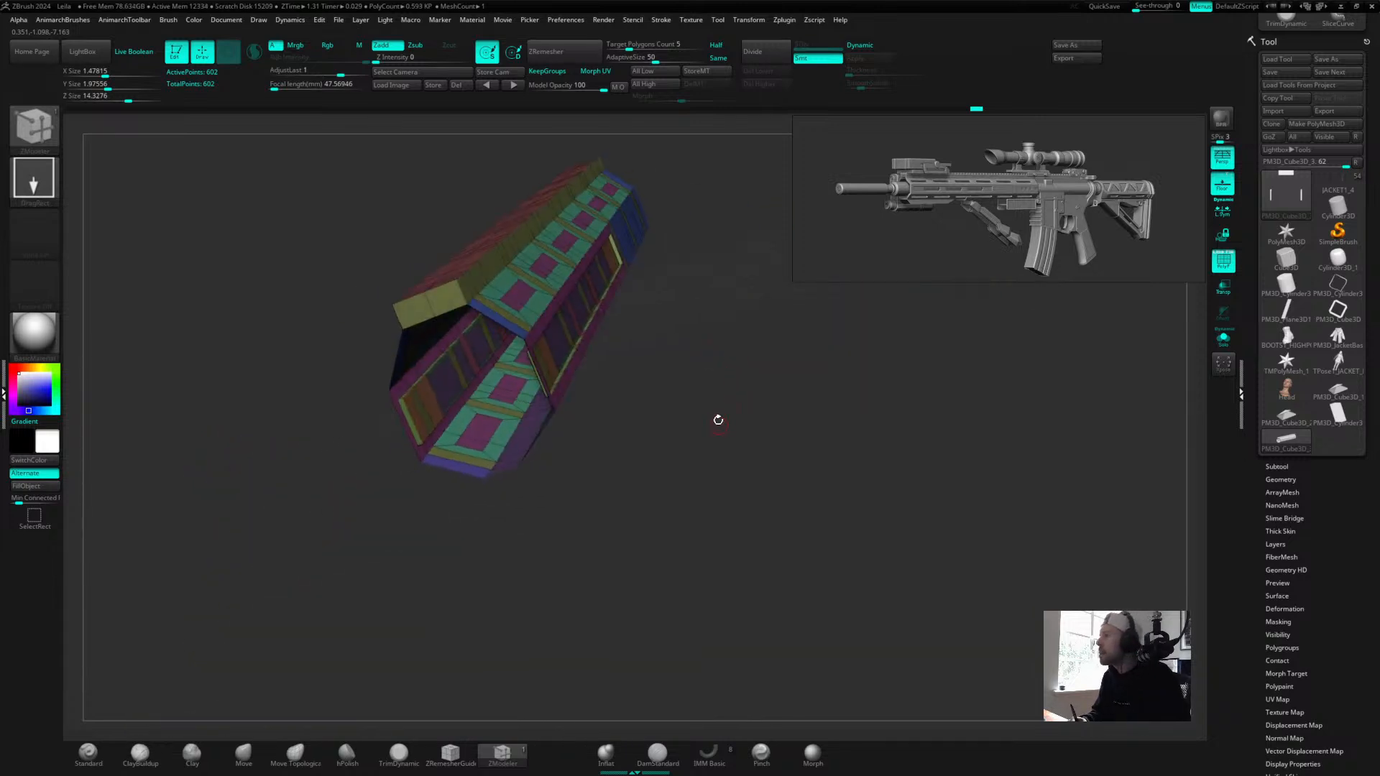
drag(718, 420, 863, 527)
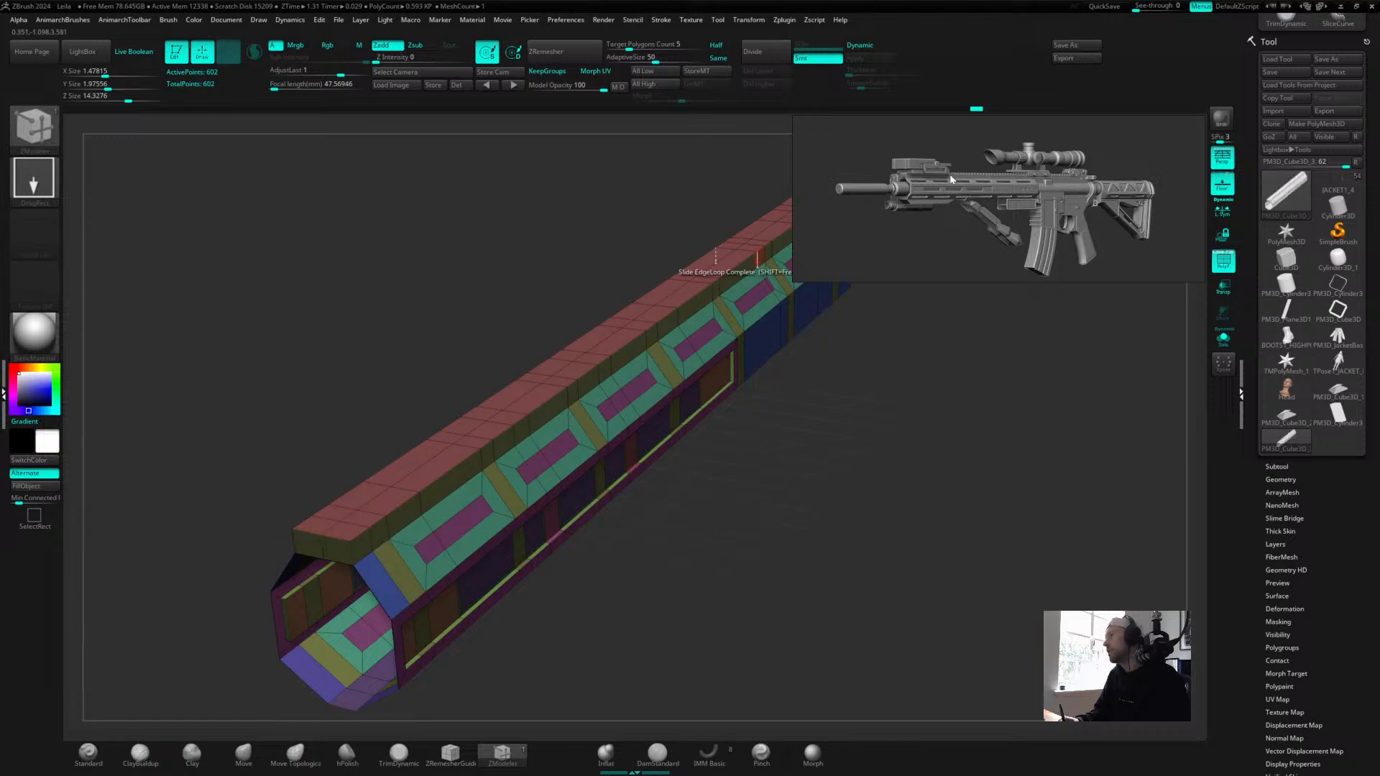
drag(876, 331, 838, 477)
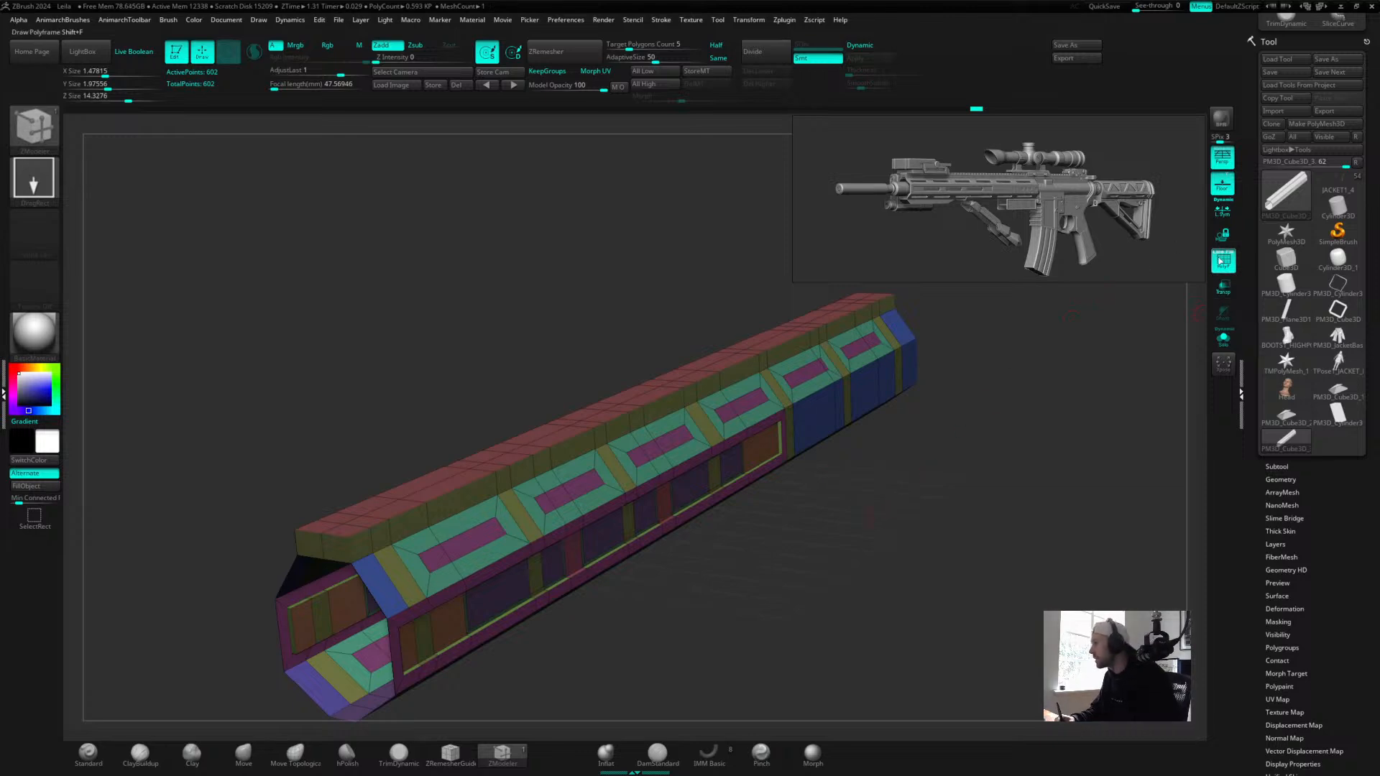
mouse_move(830, 520)
mouse_down()
mouse_move(893, 434)
mouse_move(881, 514)
mouse_move(893, 493)
mouse_move(650, 400)
mouse_up()
key(ctrl+shift)
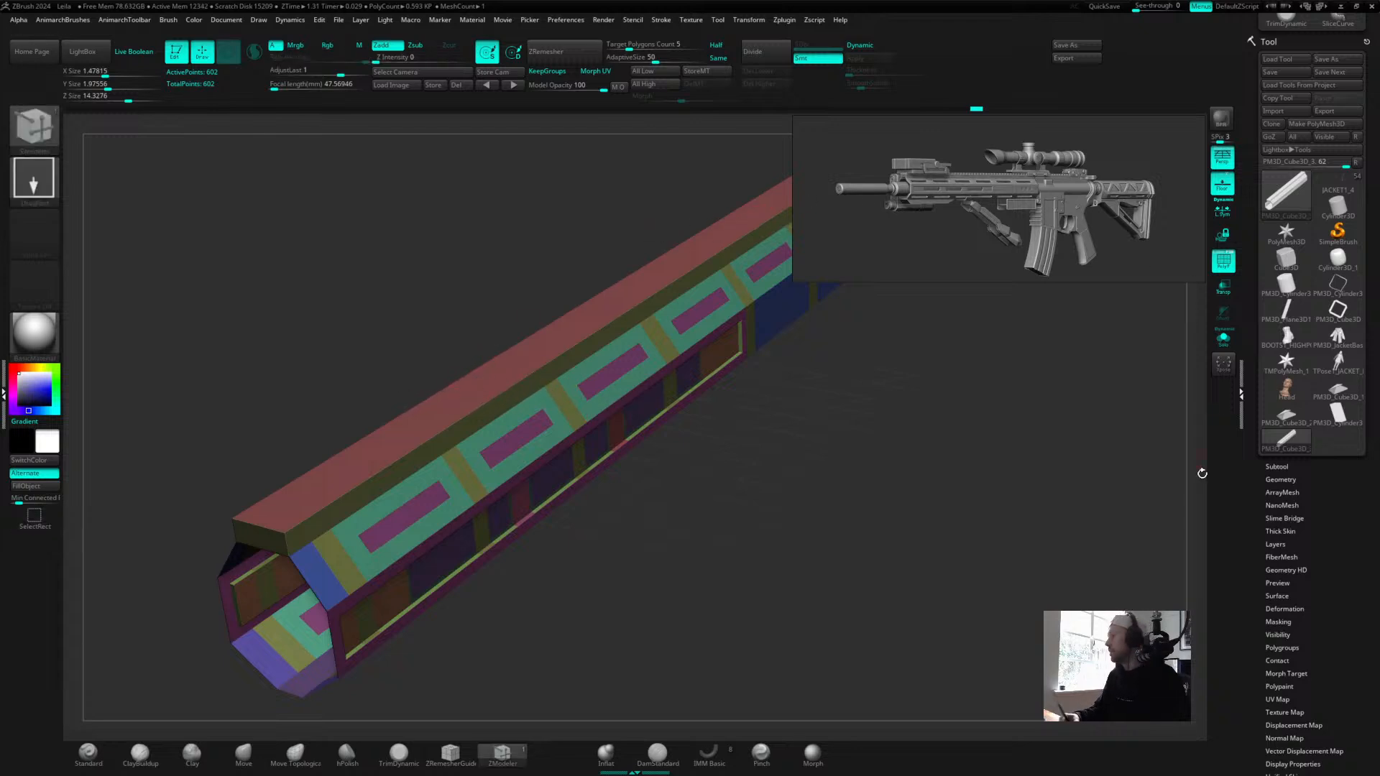
click(1276, 466)
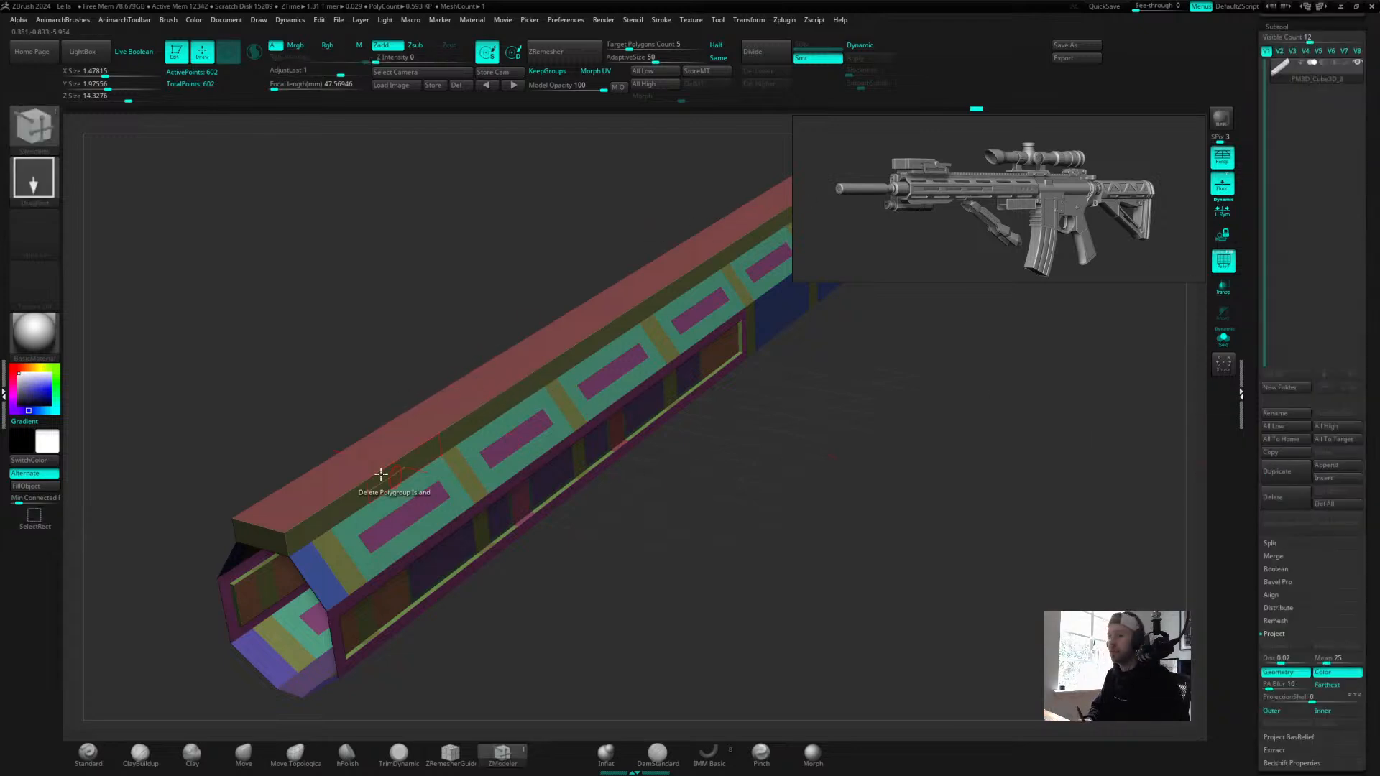
key(ctrl+shift)
ctrl+shift+click(341, 476)
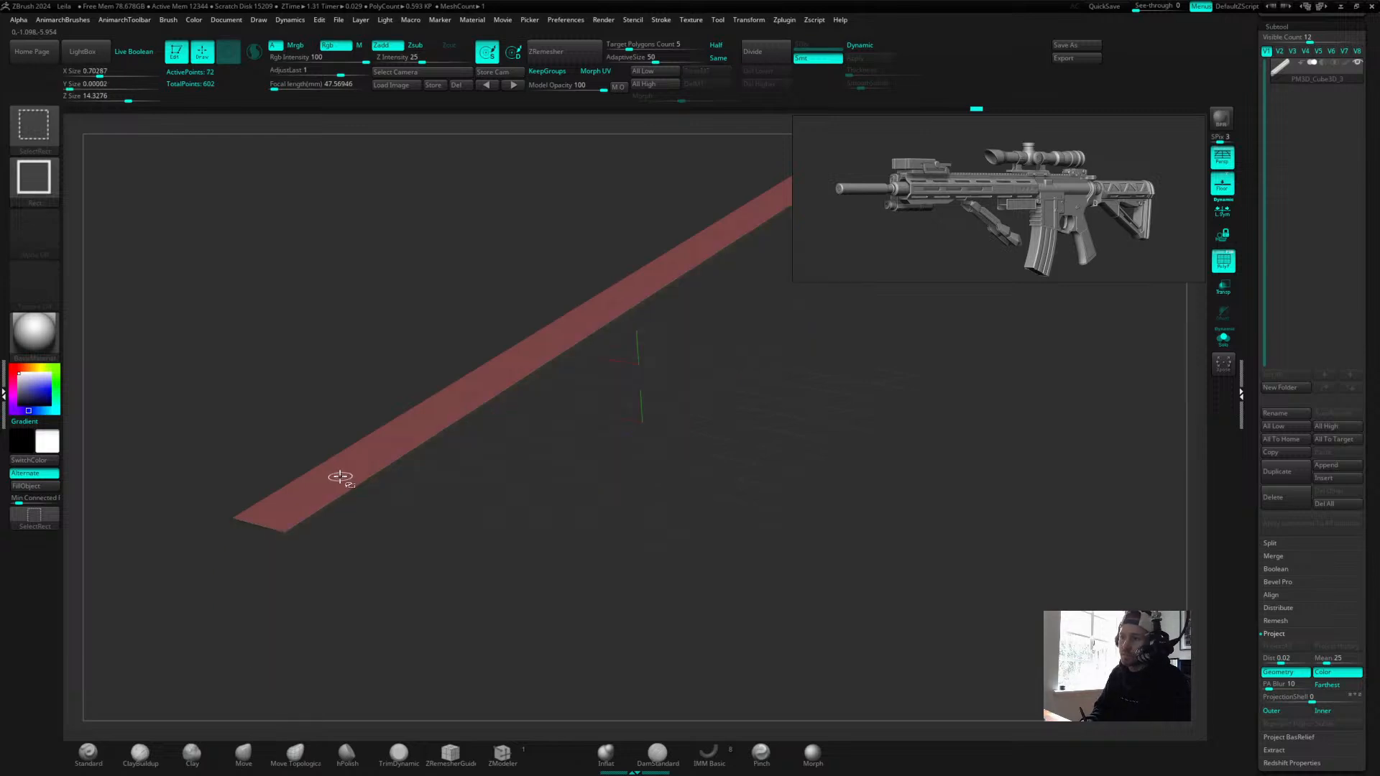
ctrl+shift+drag(791, 412, 838, 466)
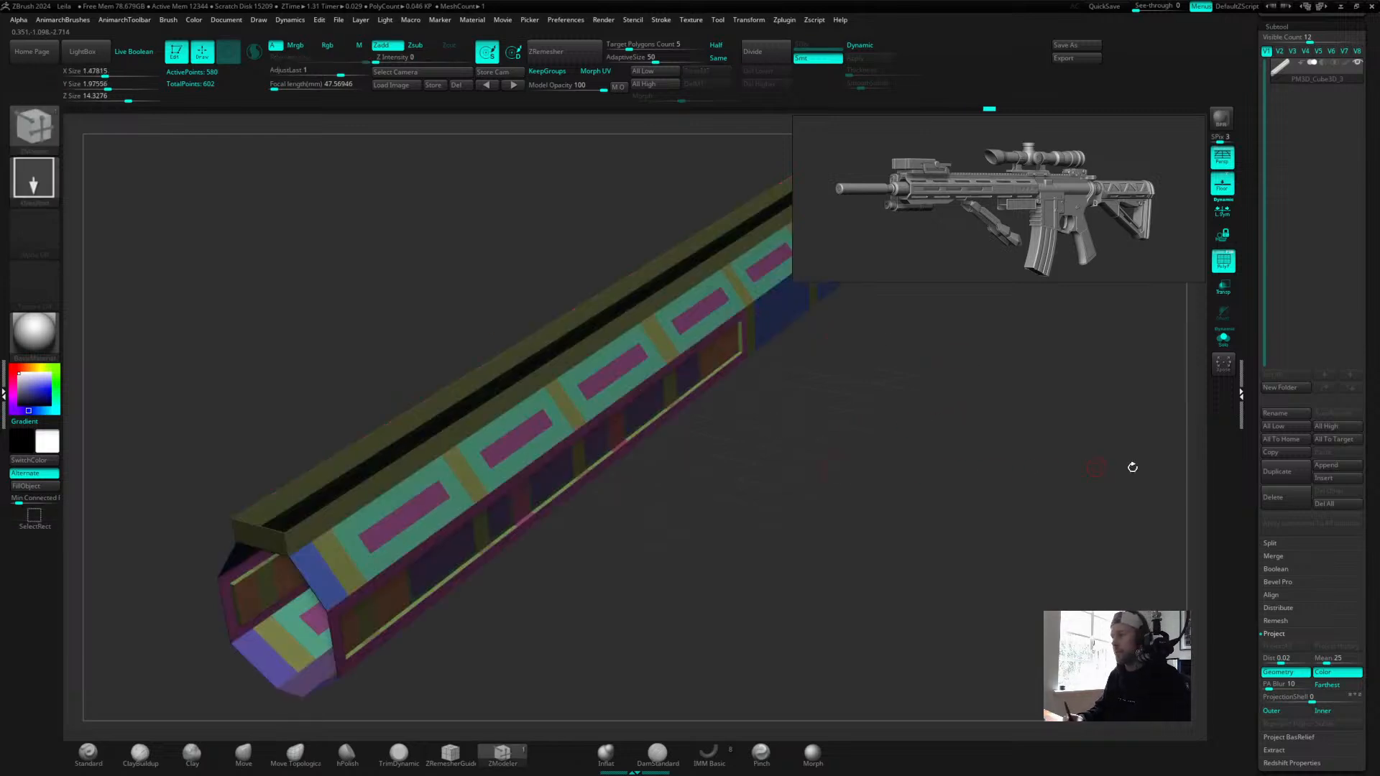
ctrl+shift+click(939, 480)
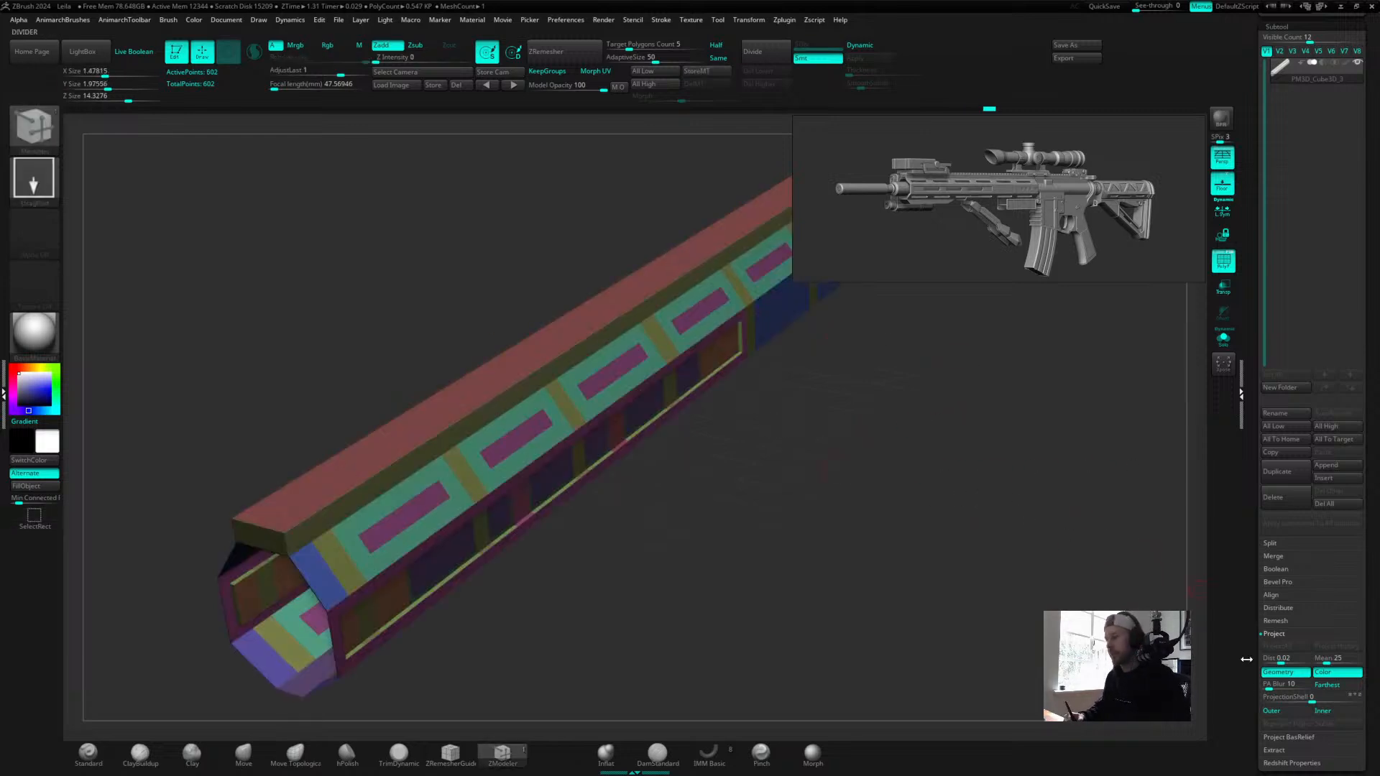
Duplicate the handguard subtool and reduce the copy to the rail's top strip by isolating that polygroup and deleting the hidden geometry.
click(1284, 477)
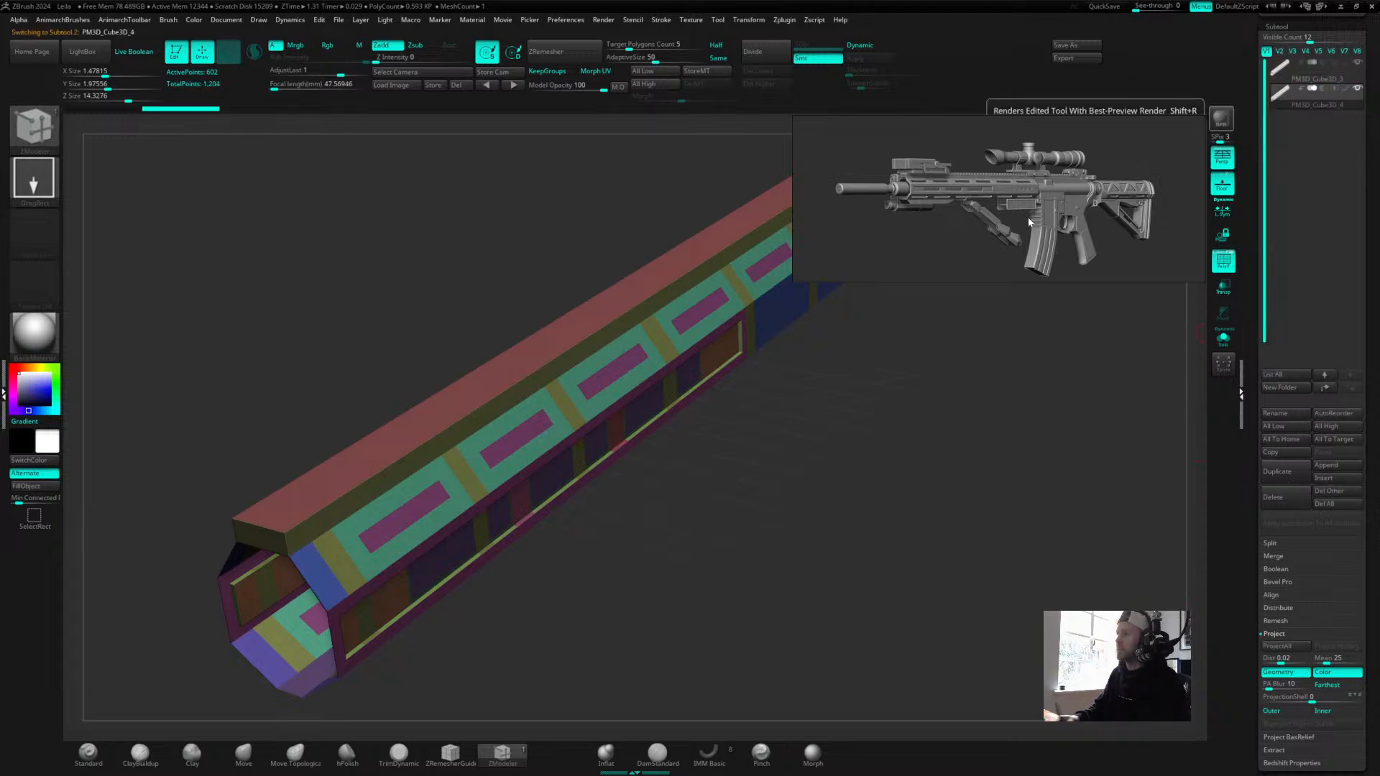
key(ctrl+shift)
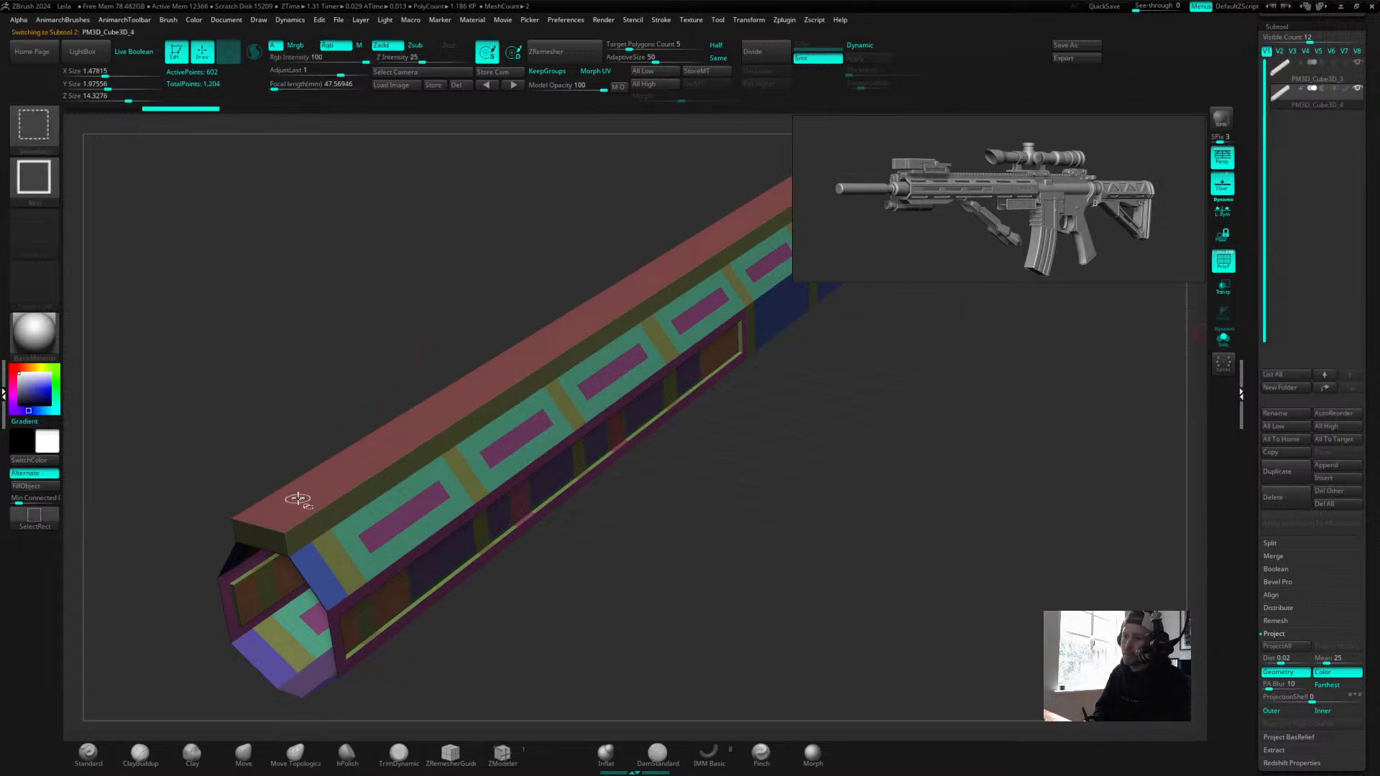
ctrl+shift+click(299, 499)
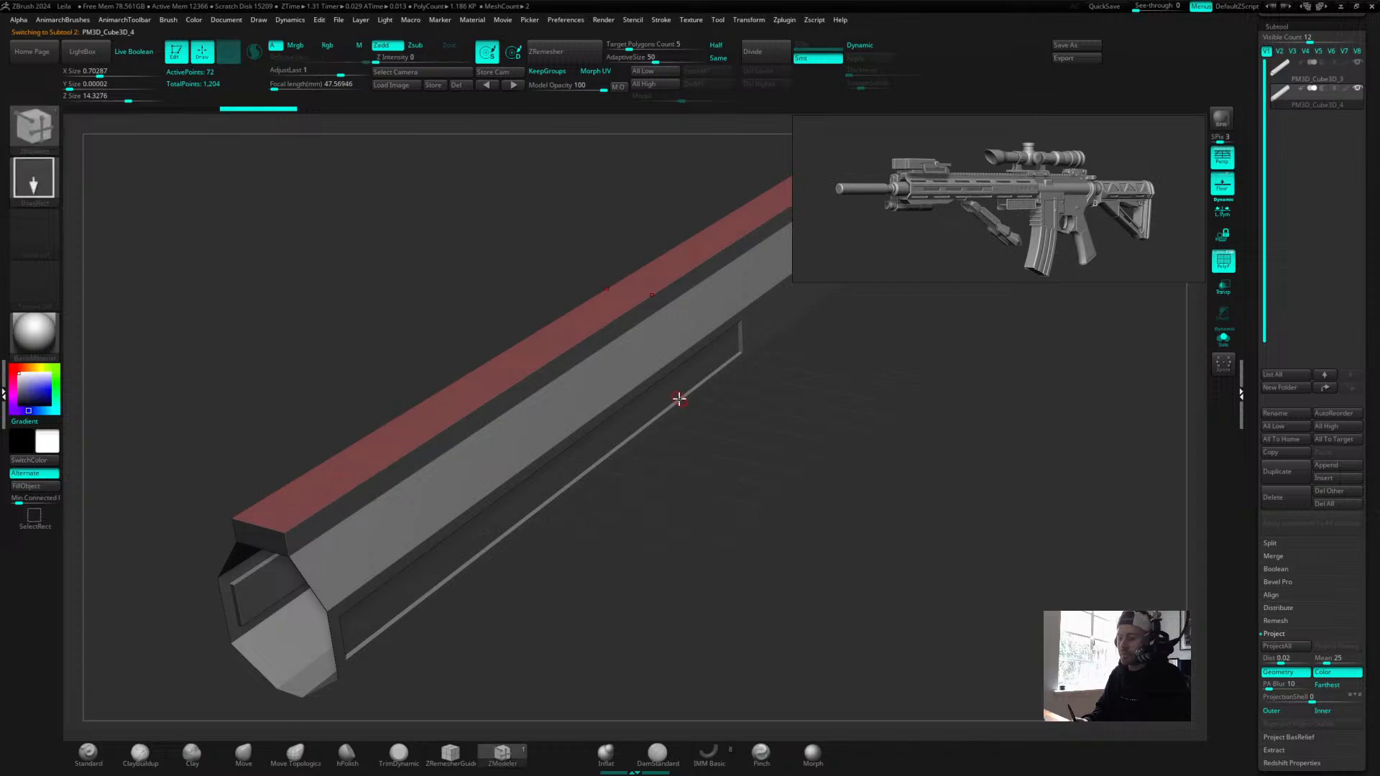
key(space)
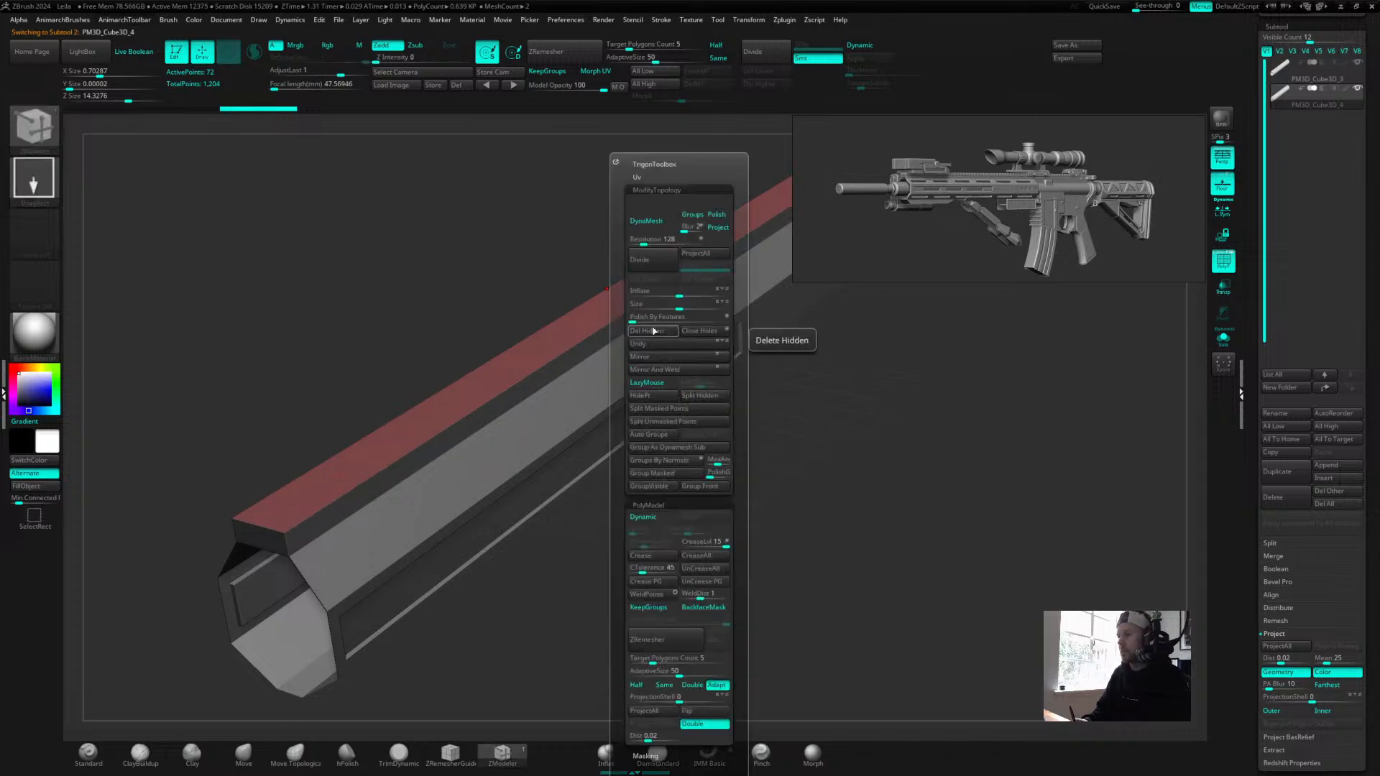
click(654, 334)
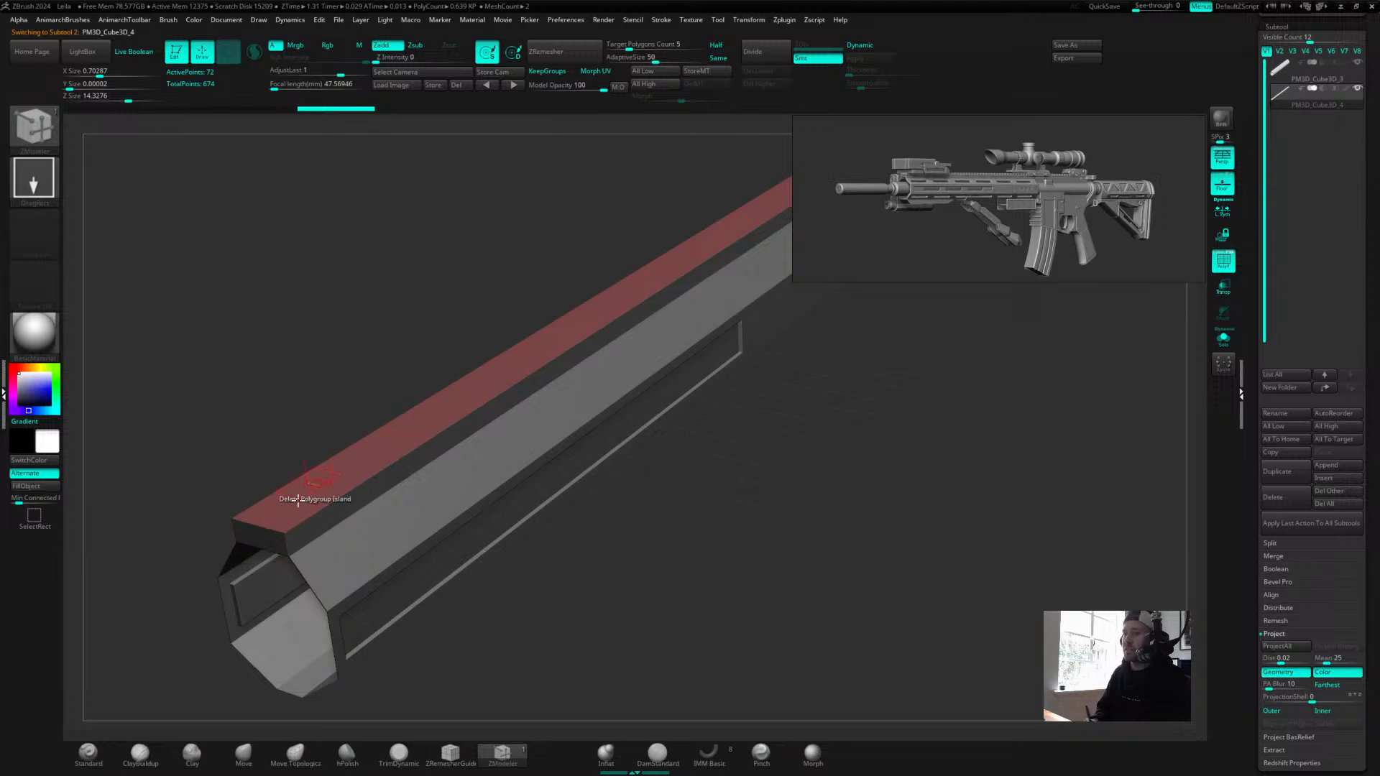
Set the ZModeler edge action to Insert EdgeLoop and delete the first crosswise edge loop at the strip's near end.
drag(824, 392, 835, 393)
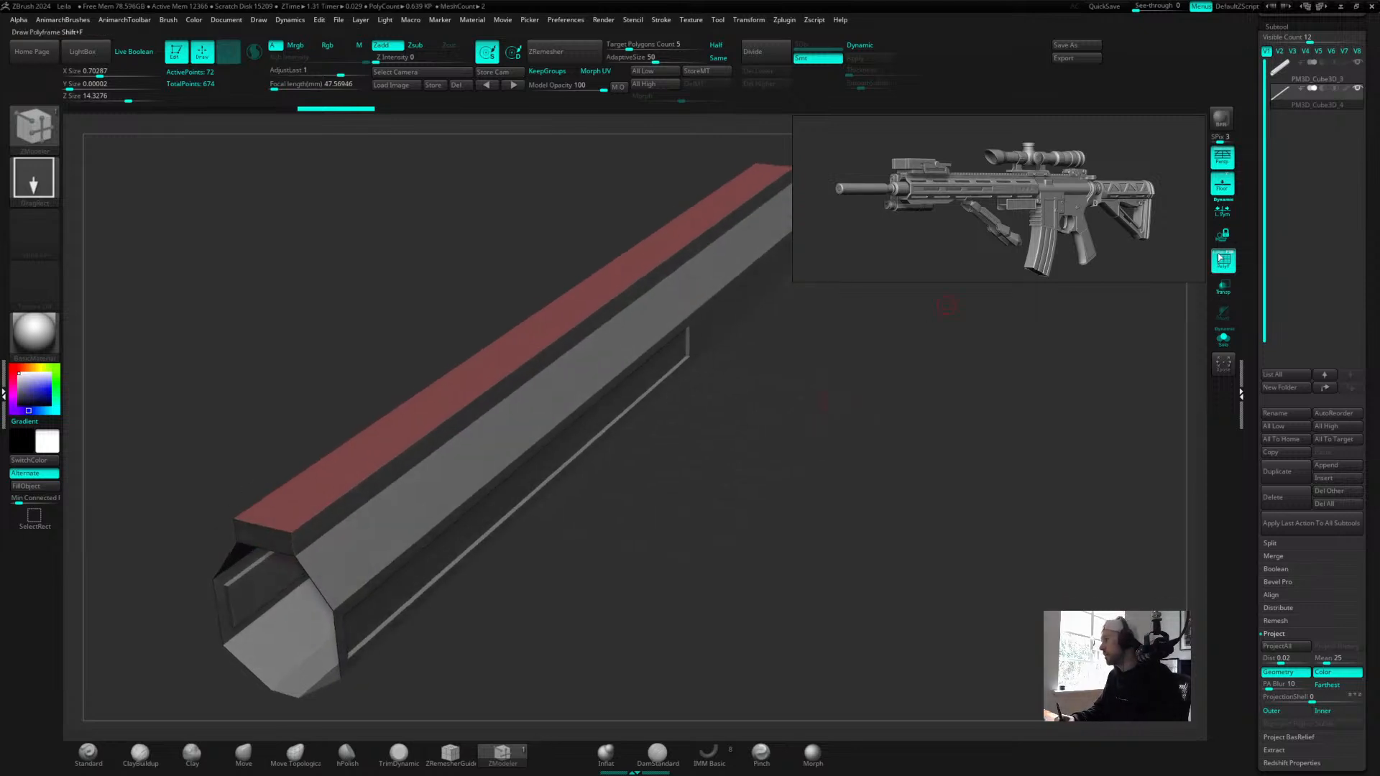
mouse_move(687, 528)
mouse_down()
mouse_move(715, 508)
mouse_move(687, 508)
mouse_move(761, 529)
mouse_move(773, 518)
mouse_move(762, 500)
mouse_move(733, 586)
mouse_move(709, 582)
mouse_up()
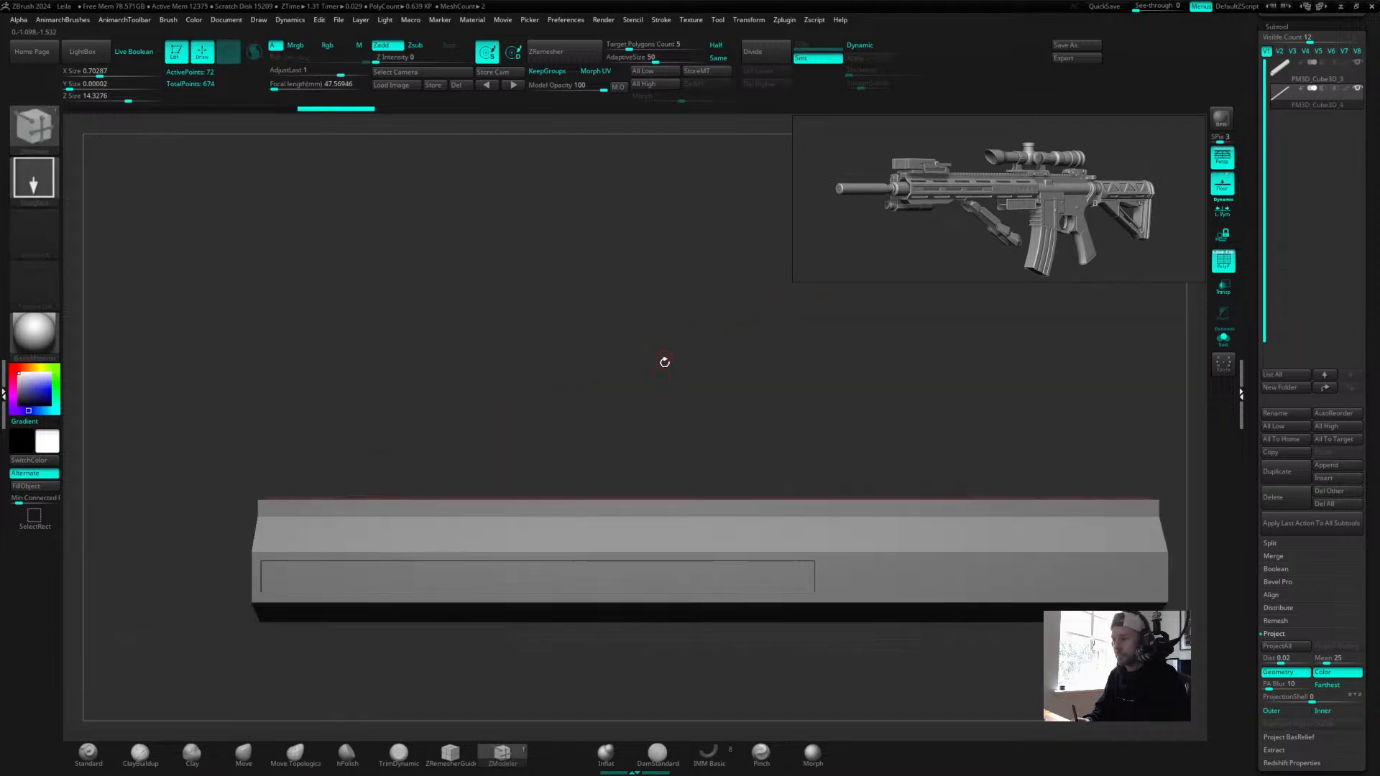
drag(664, 357, 675, 445)
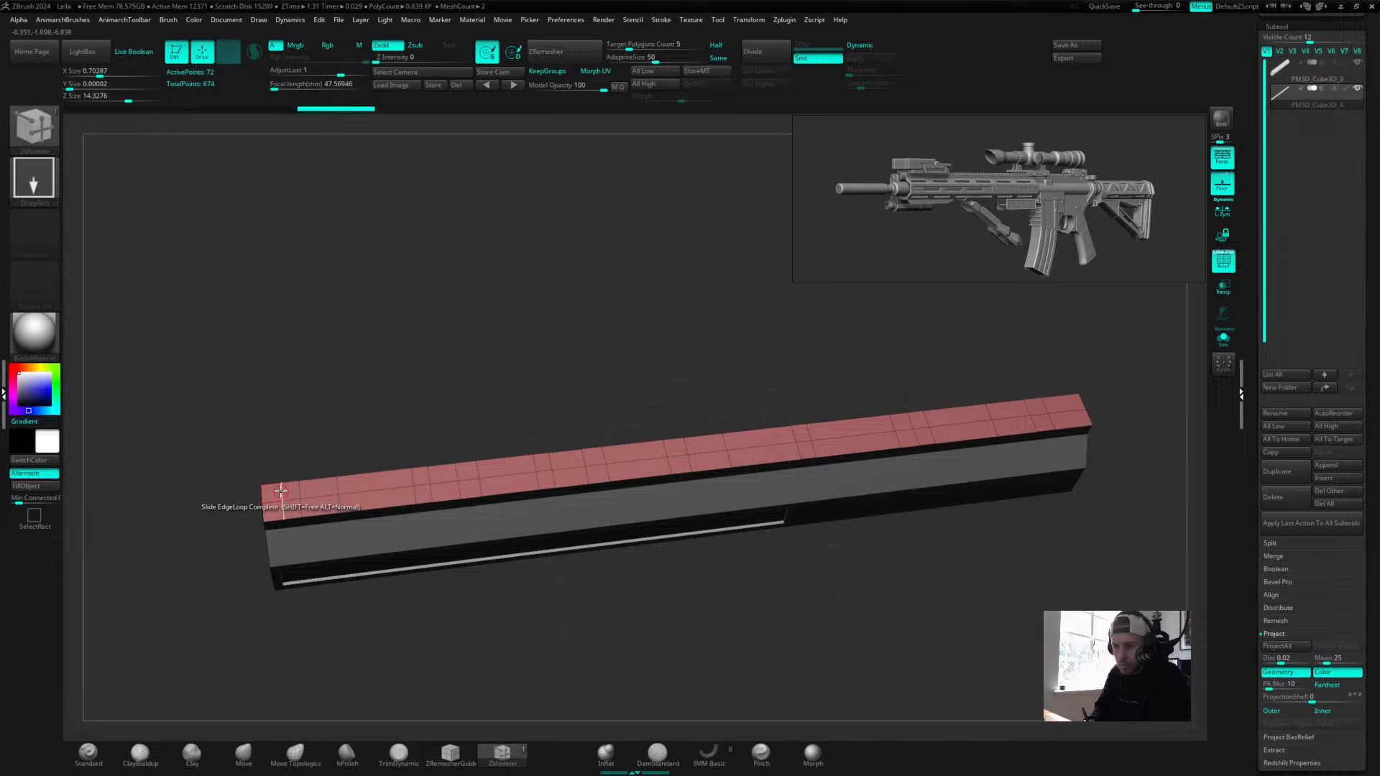
key(space)
click(255, 421)
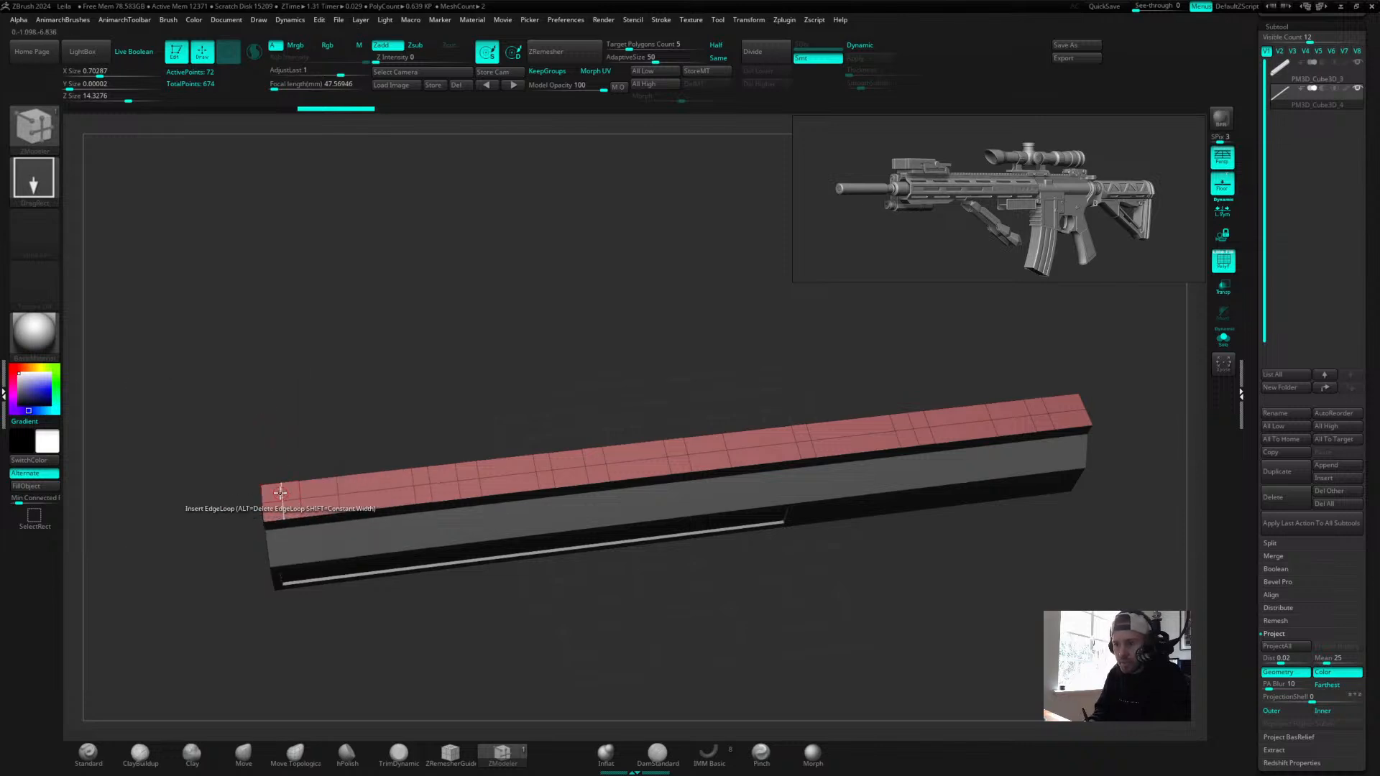
click(281, 492)
click(318, 487)
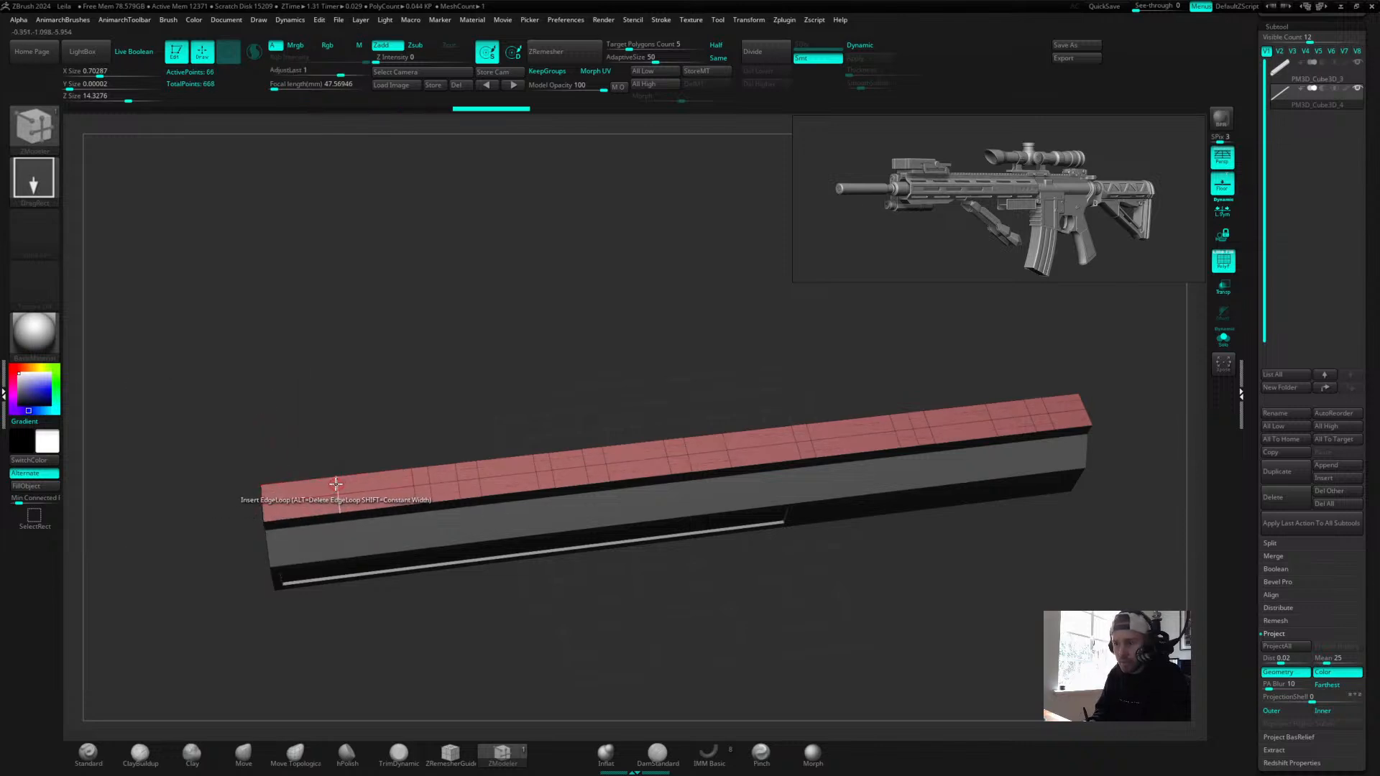
alt+click(371, 469)
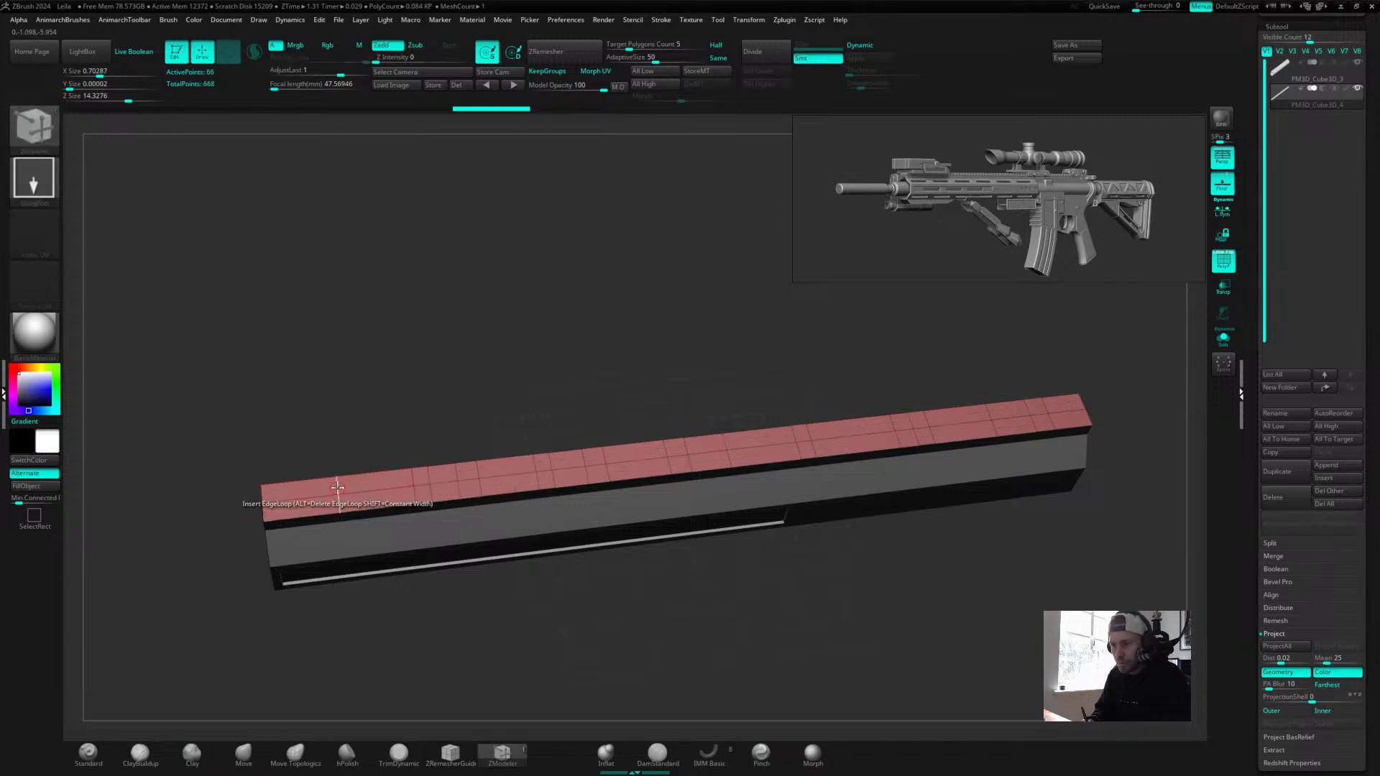
key(ctrl+z)
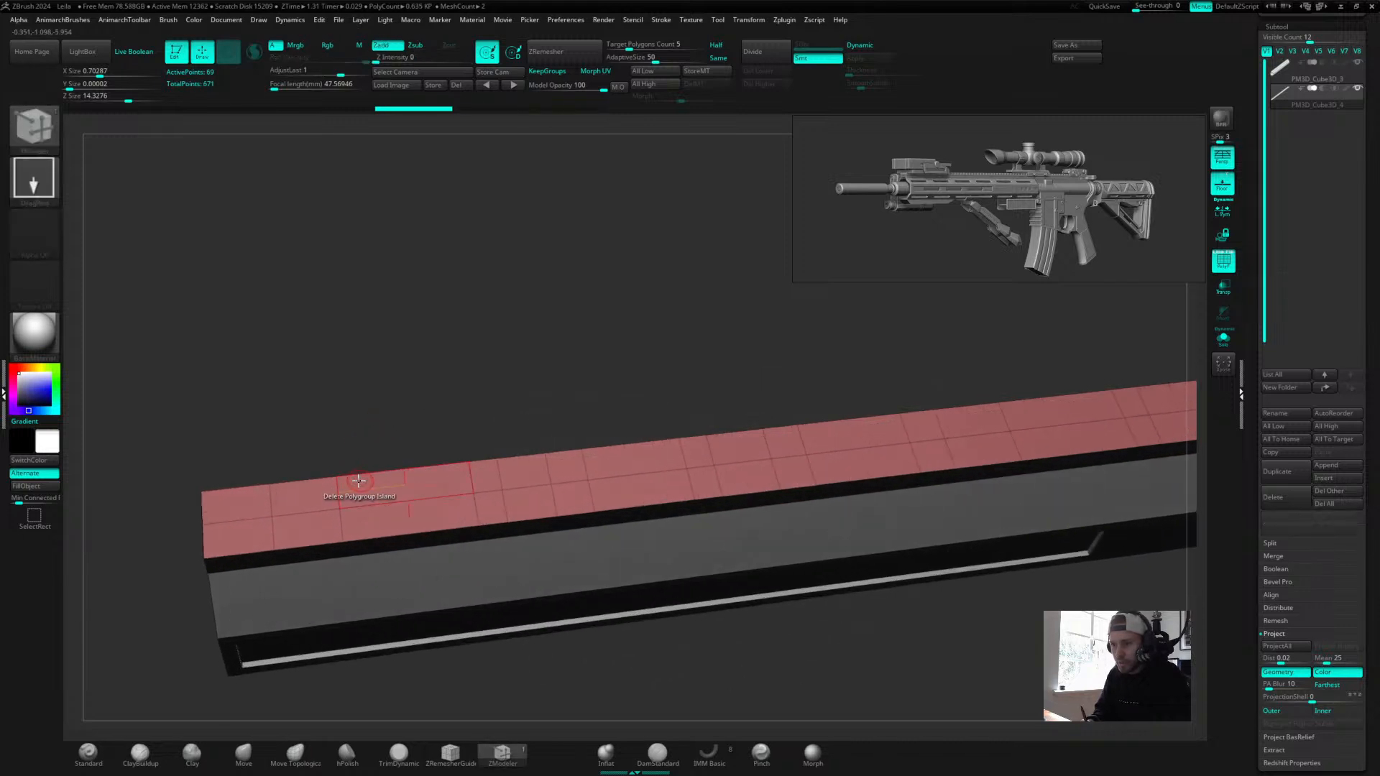
Delete the successive crosswise edge loops along the near section of the copied rail strip.
alt+click(271, 499)
alt+click(476, 478)
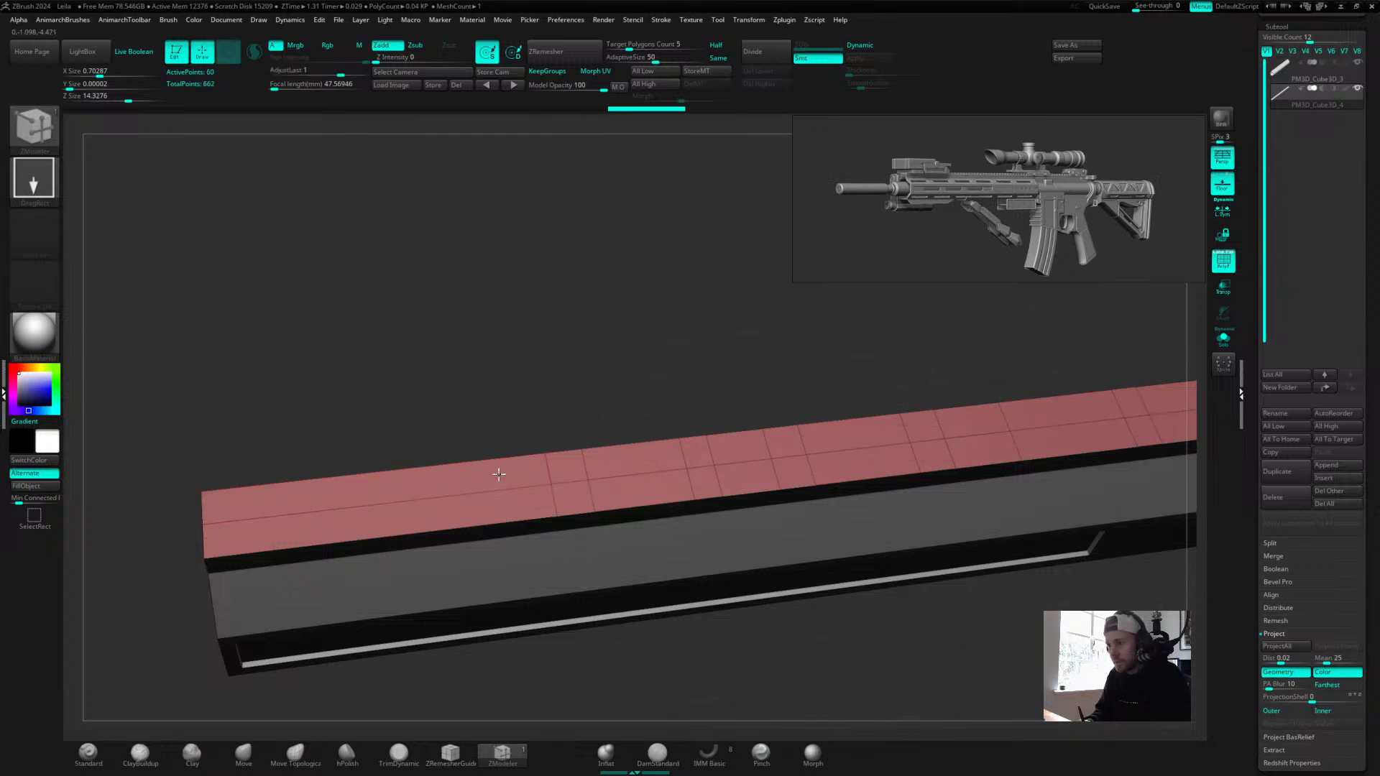
alt+click(503, 471)
alt+click(555, 467)
alt+click(584, 463)
alt+click(691, 451)
alt+click(708, 446)
Delete the crosswise edge loops along the middle section of the rail strip, undoing any accidentally inserted loop.
alt+drag(754, 369, 383, 329)
alt+click(369, 403)
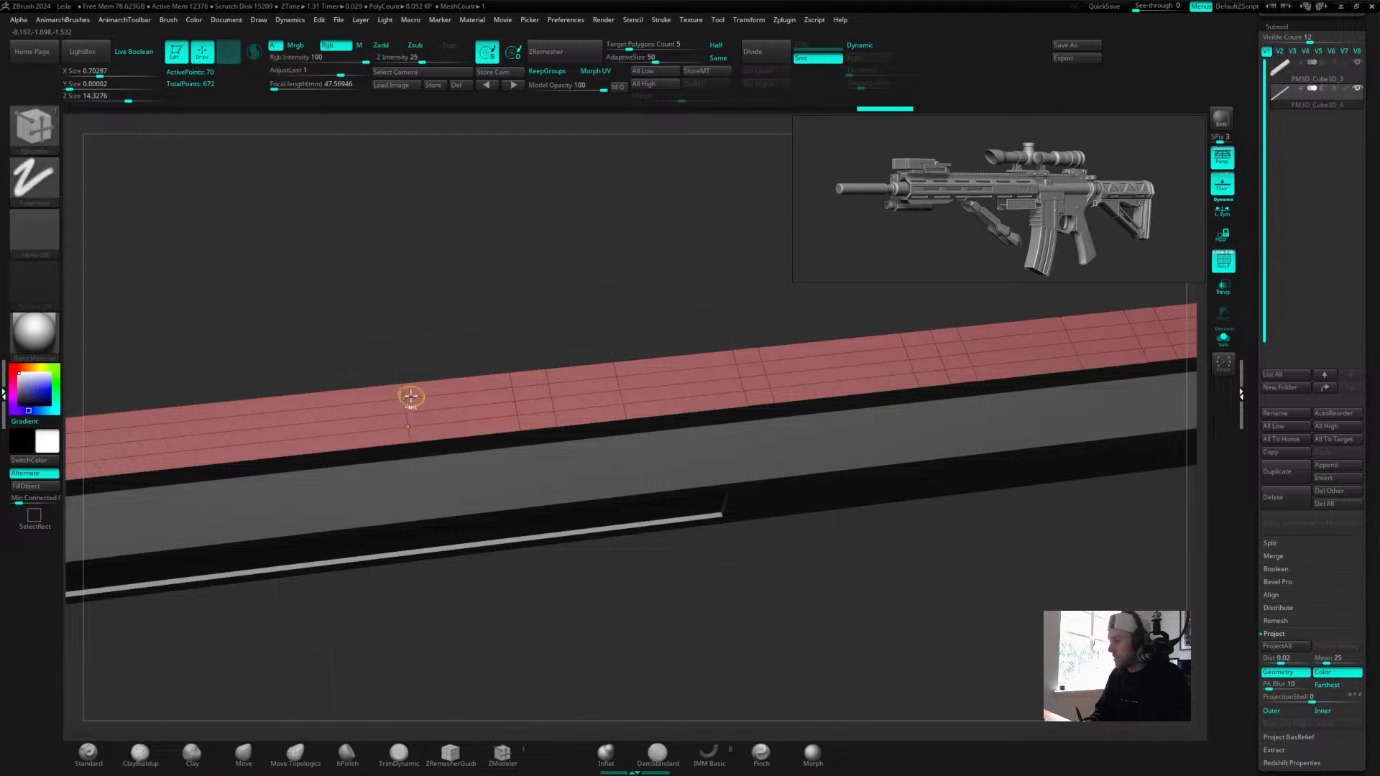
alt+click(406, 392)
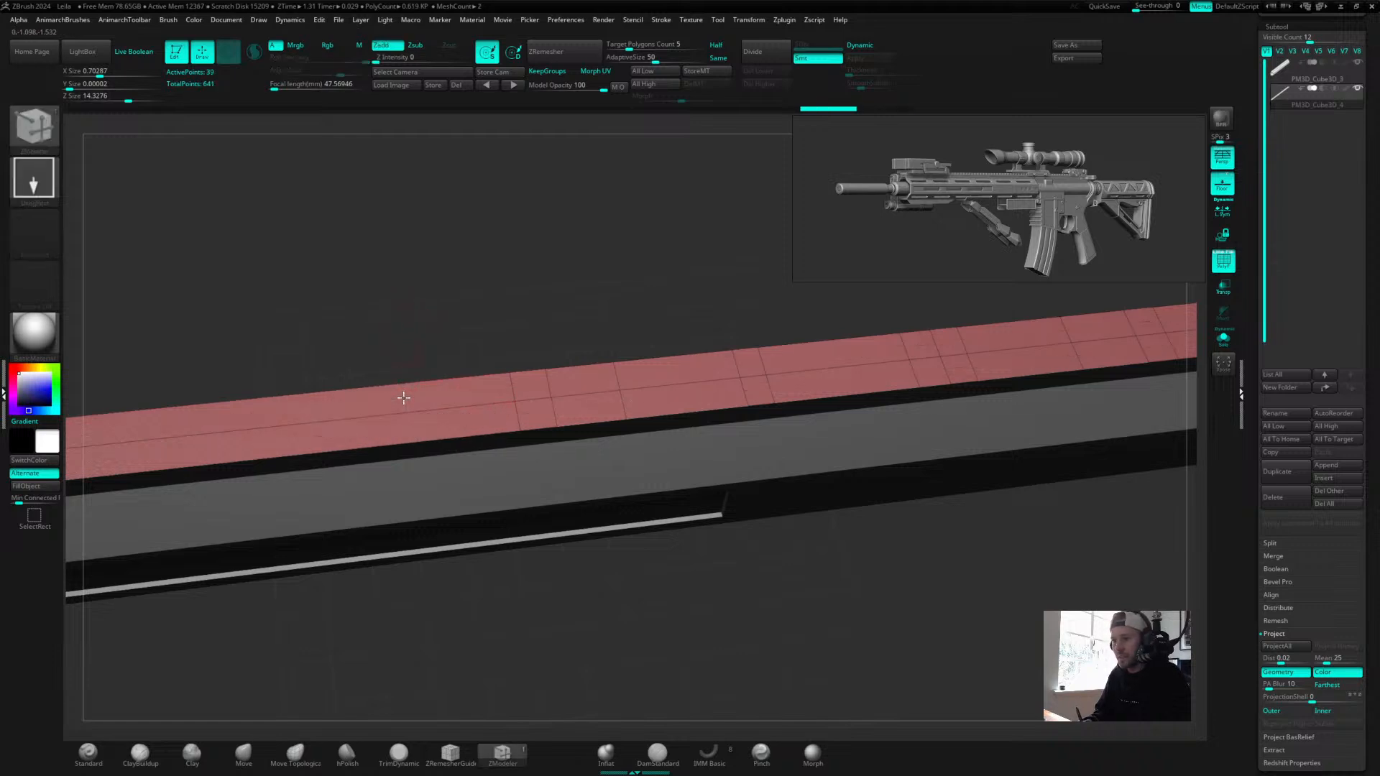
alt+click(513, 387)
alt+click(549, 383)
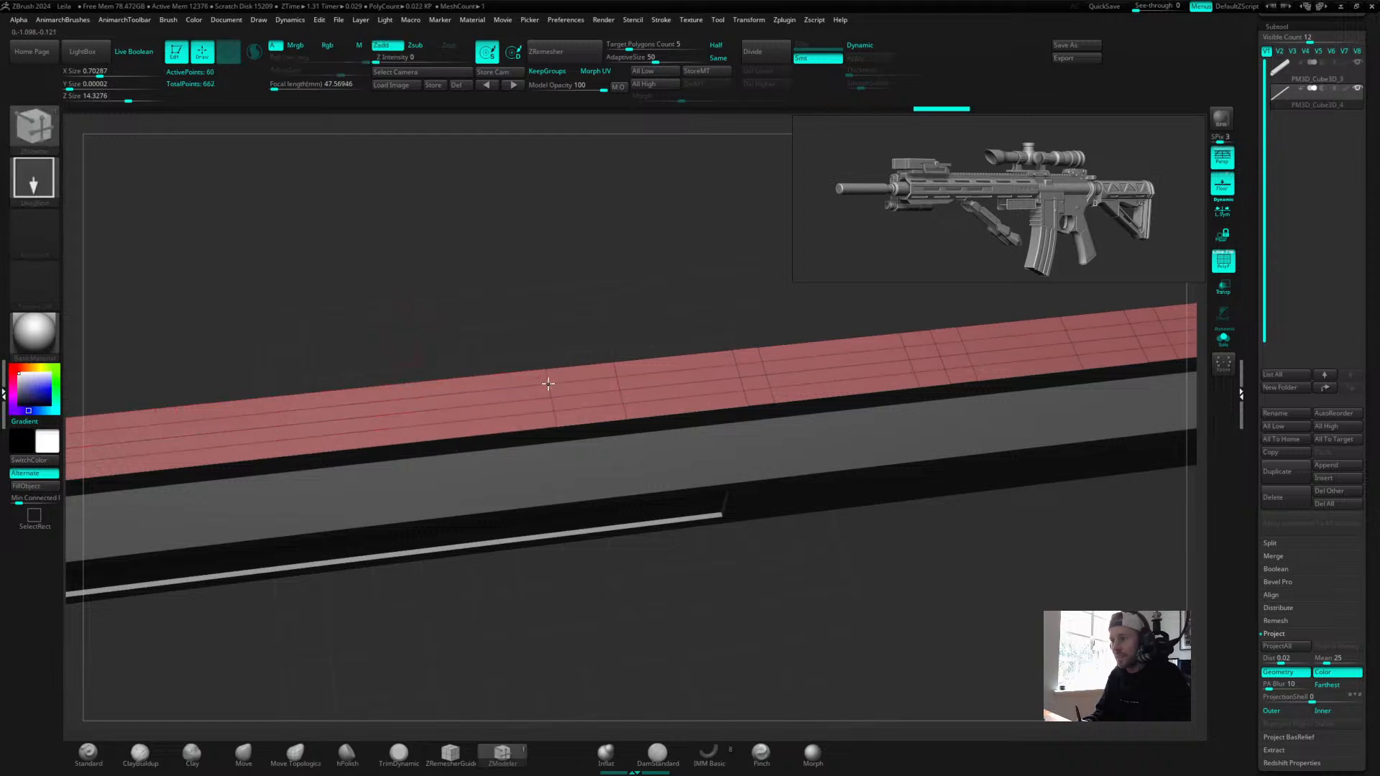
click(737, 365)
key(ctrl+z)
alt+click(738, 365)
alt+click(764, 361)
Delete the remaining crosswise edge loops up to the far end of the rail strip.
alt+drag(740, 309, 313, 300)
alt+click(472, 340)
click(504, 336)
key(ctrl+z)
alt+click(502, 344)
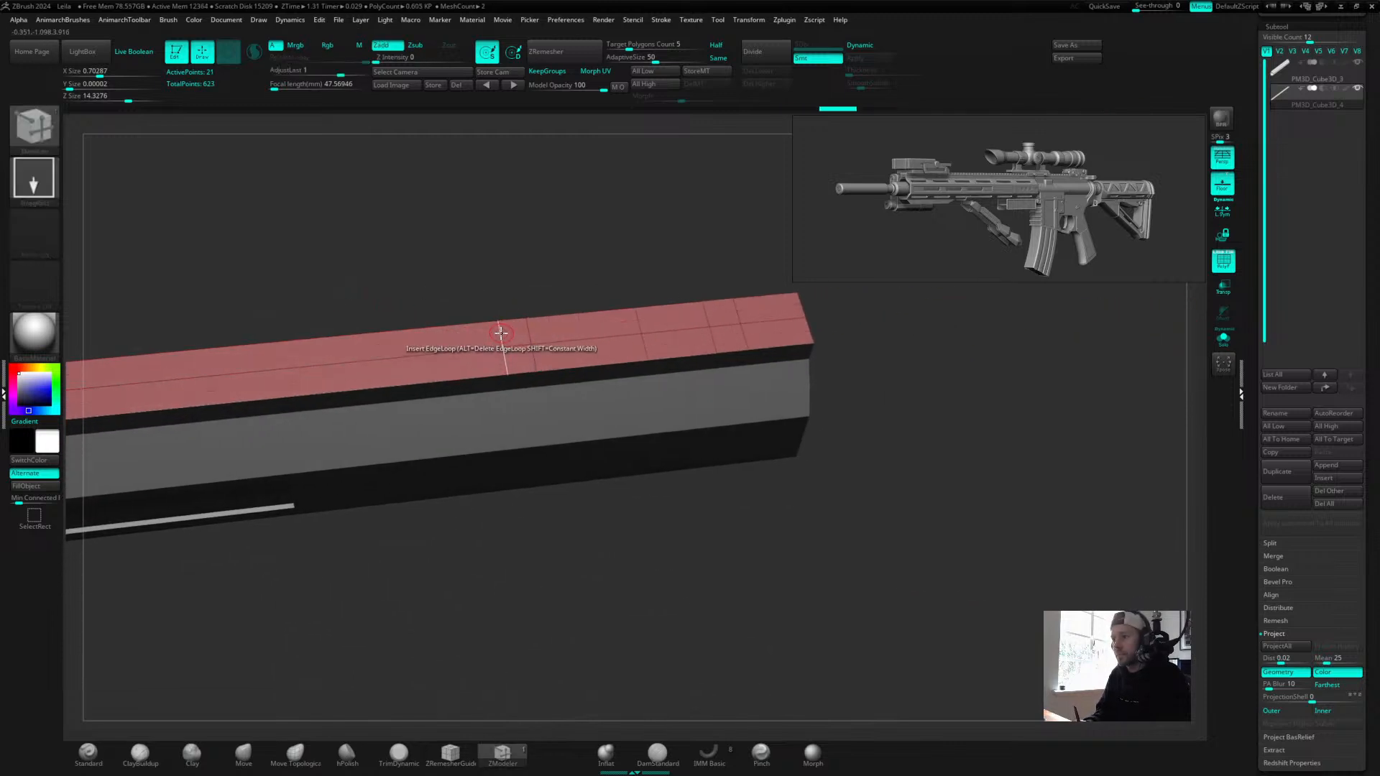
alt+click(633, 316)
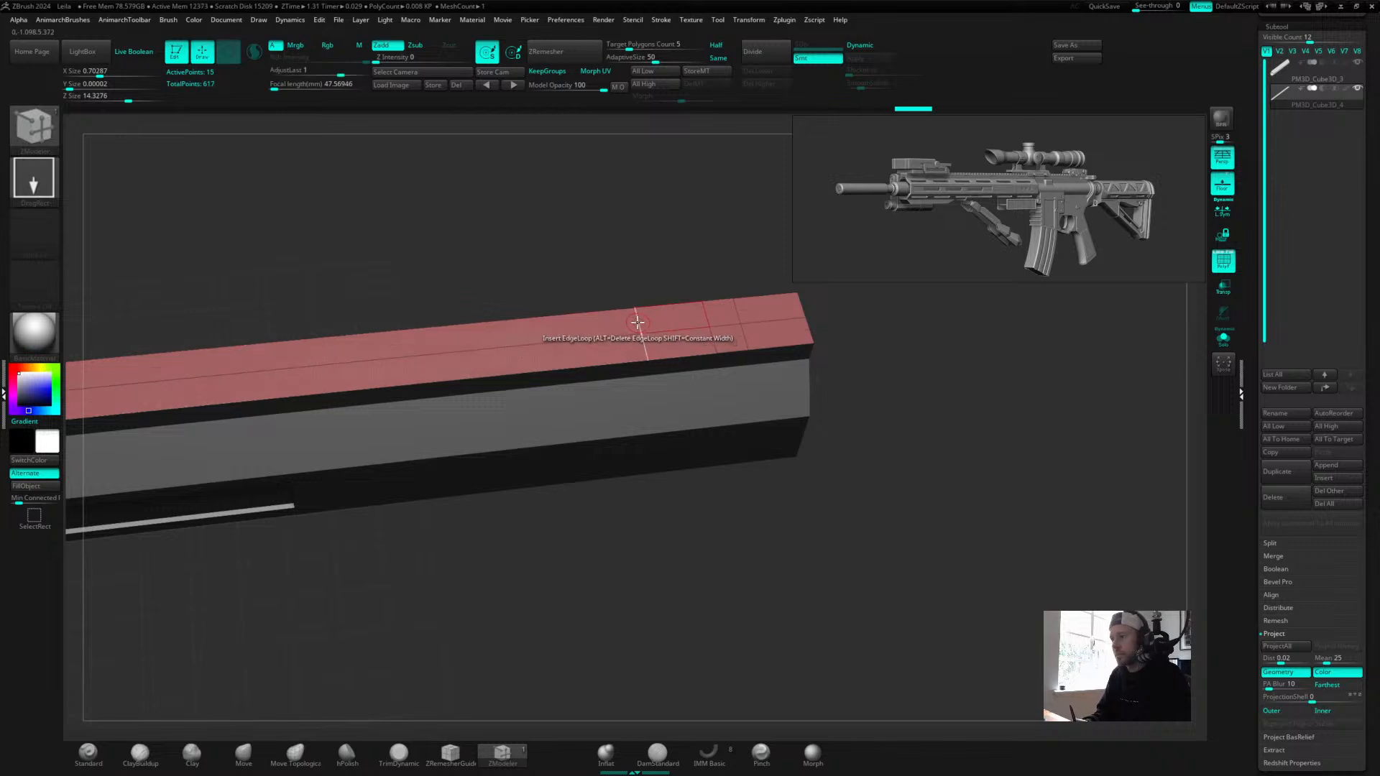
alt+click(707, 310)
alt+click(740, 319)
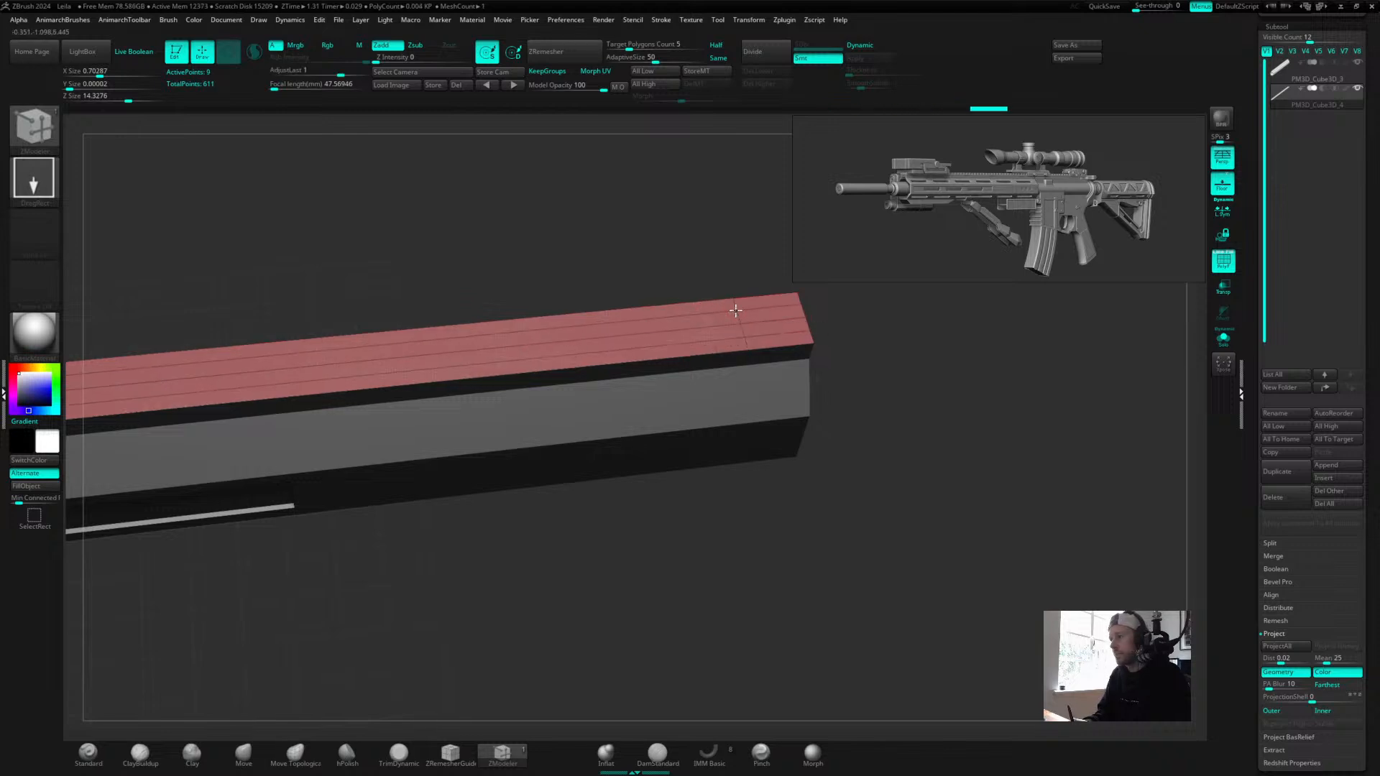
Delete the lengthwise centre edge loop so that the rail strip is a single polygon.
drag(718, 268, 586, 292)
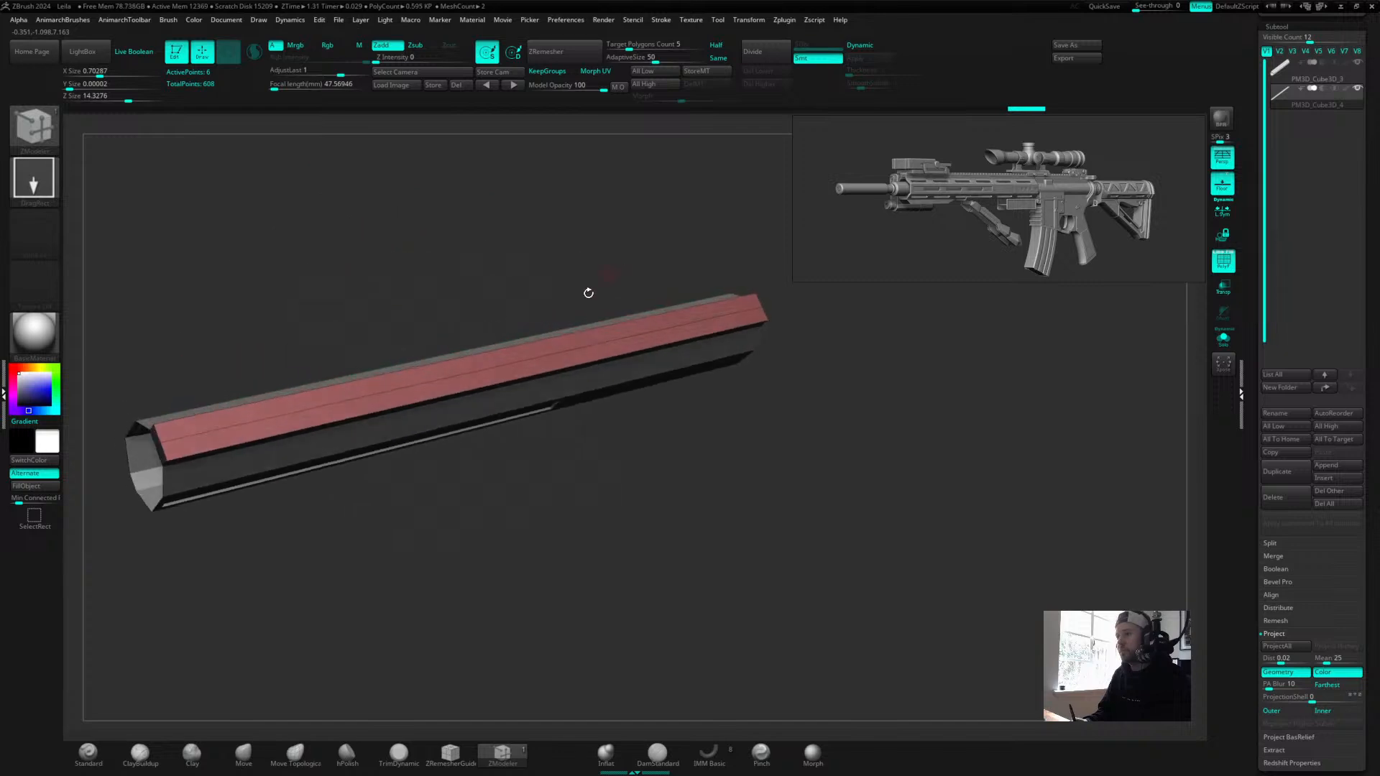
alt+click(239, 424)
drag(284, 359, 730, 358)
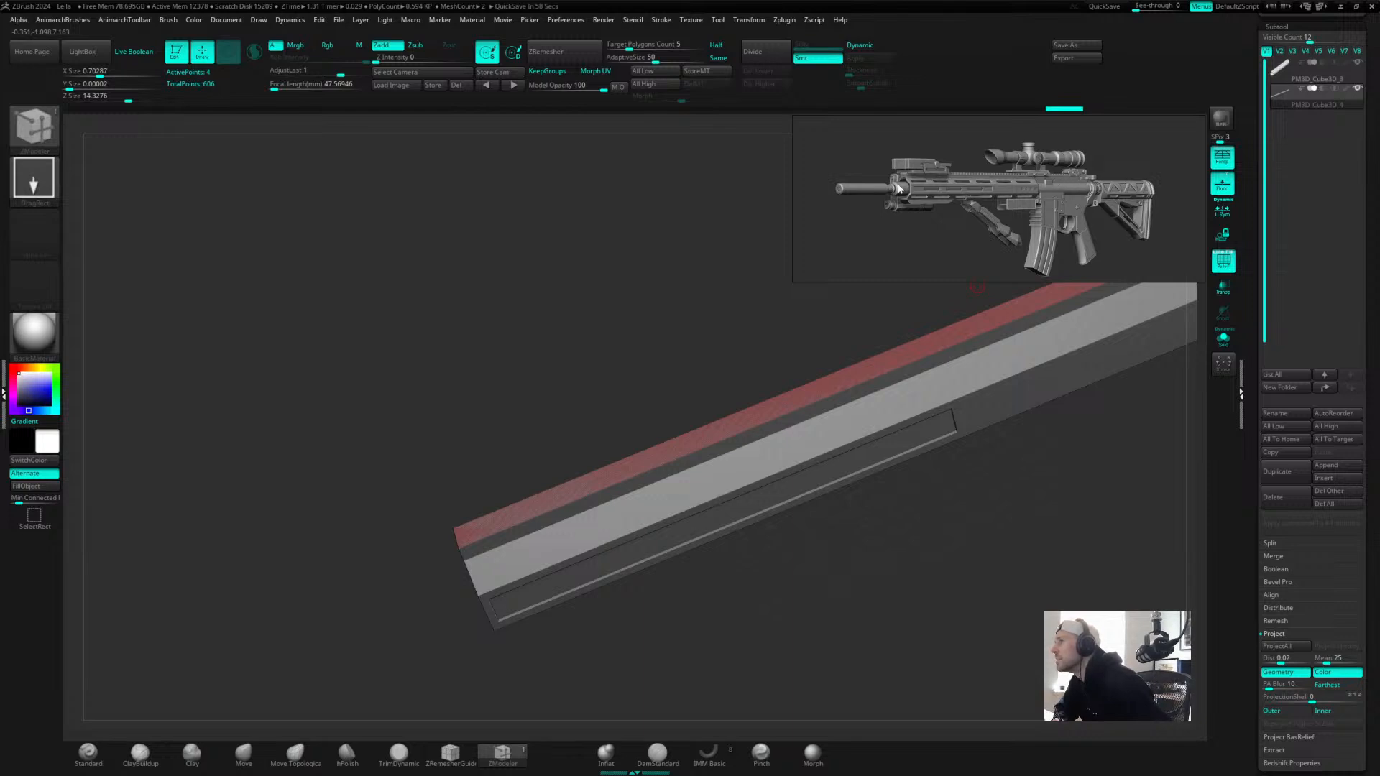
drag(976, 579, 957, 552)
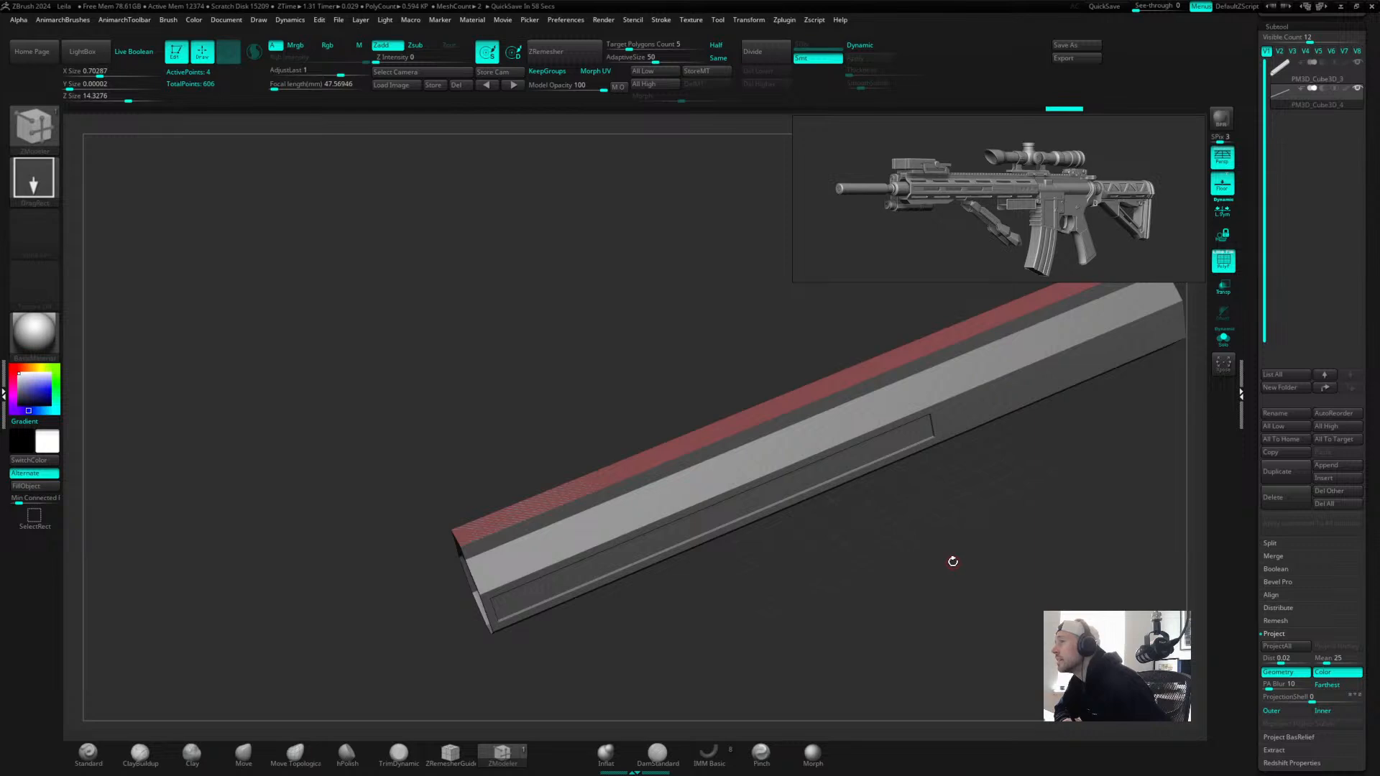
drag(829, 527, 946, 515)
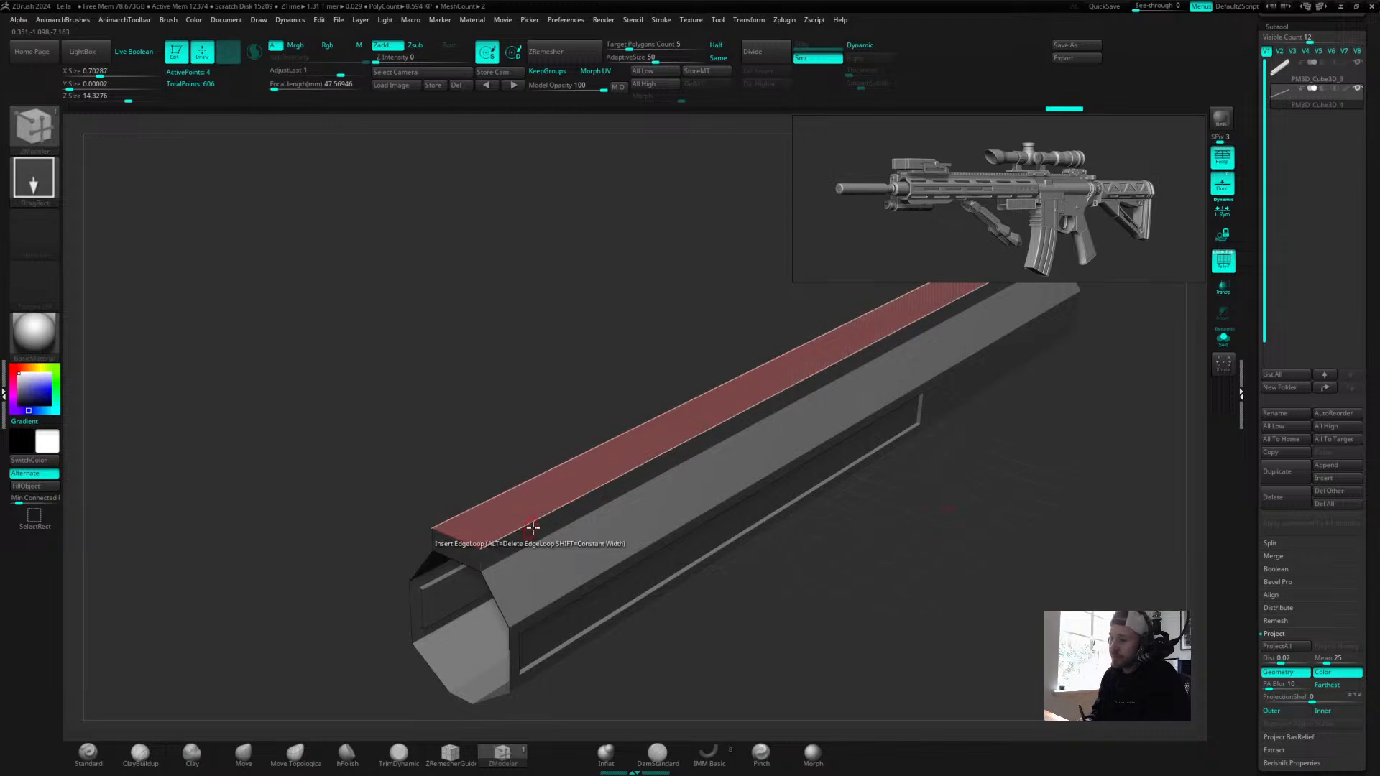
Set the ZModeler edge Insert action to Multiple EdgeLoops with Specified Resolution and insert evenly spaced crosswise loops along the rail strip.
key(space)
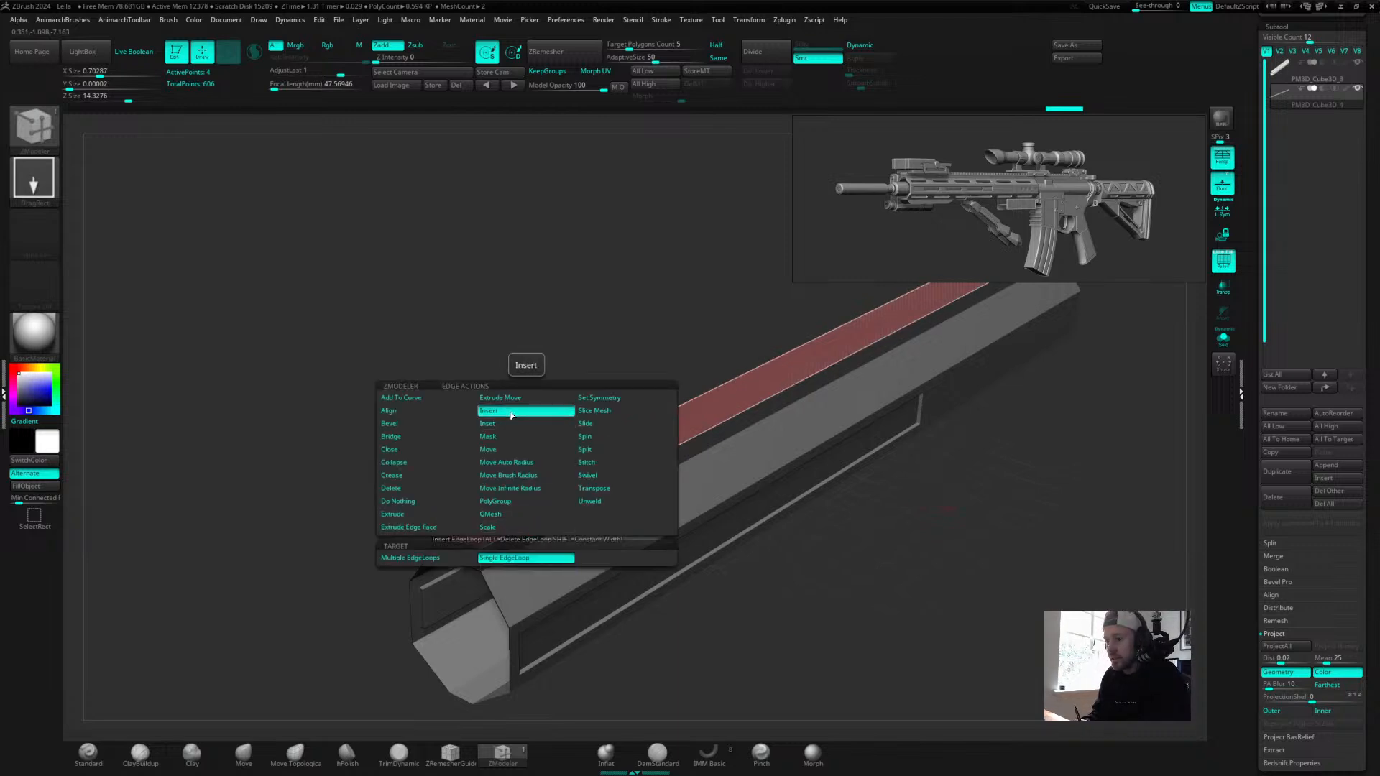
click(423, 559)
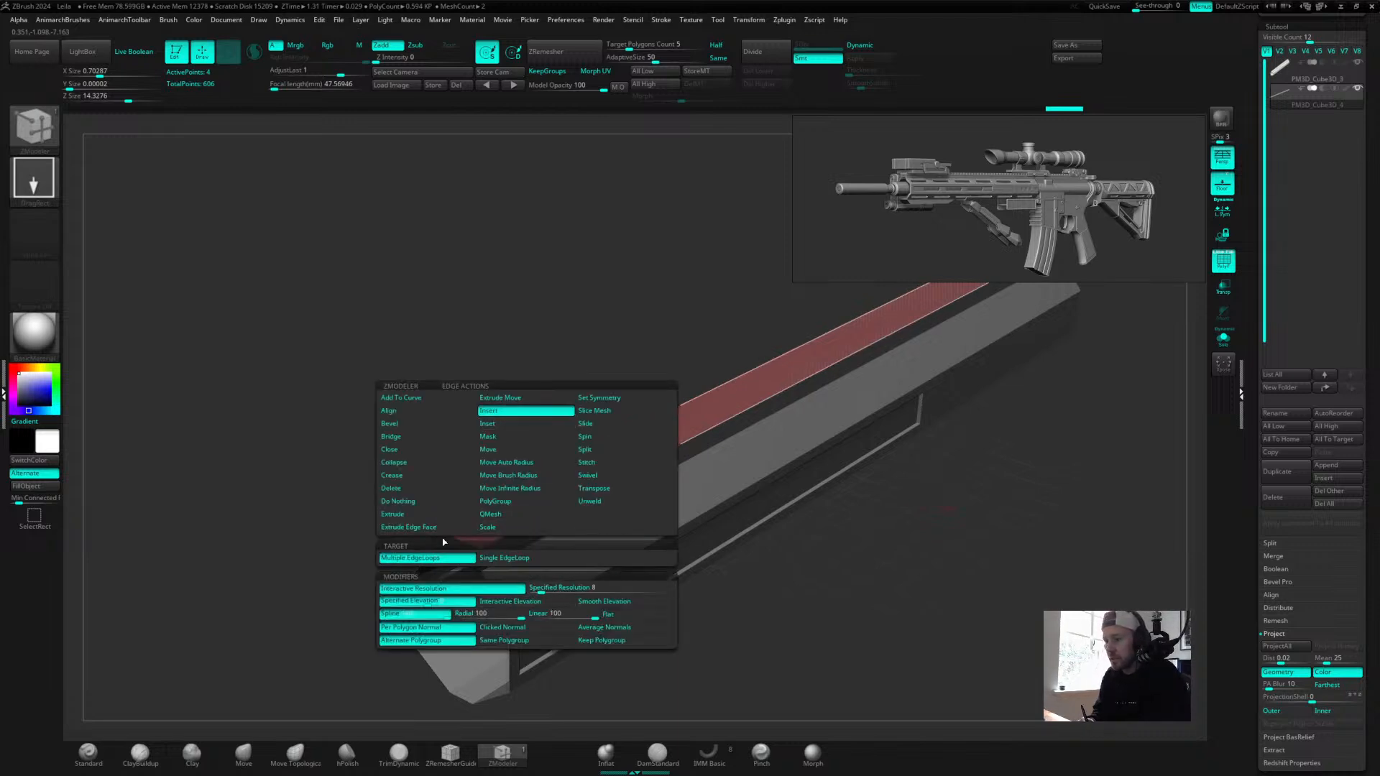
click(575, 588)
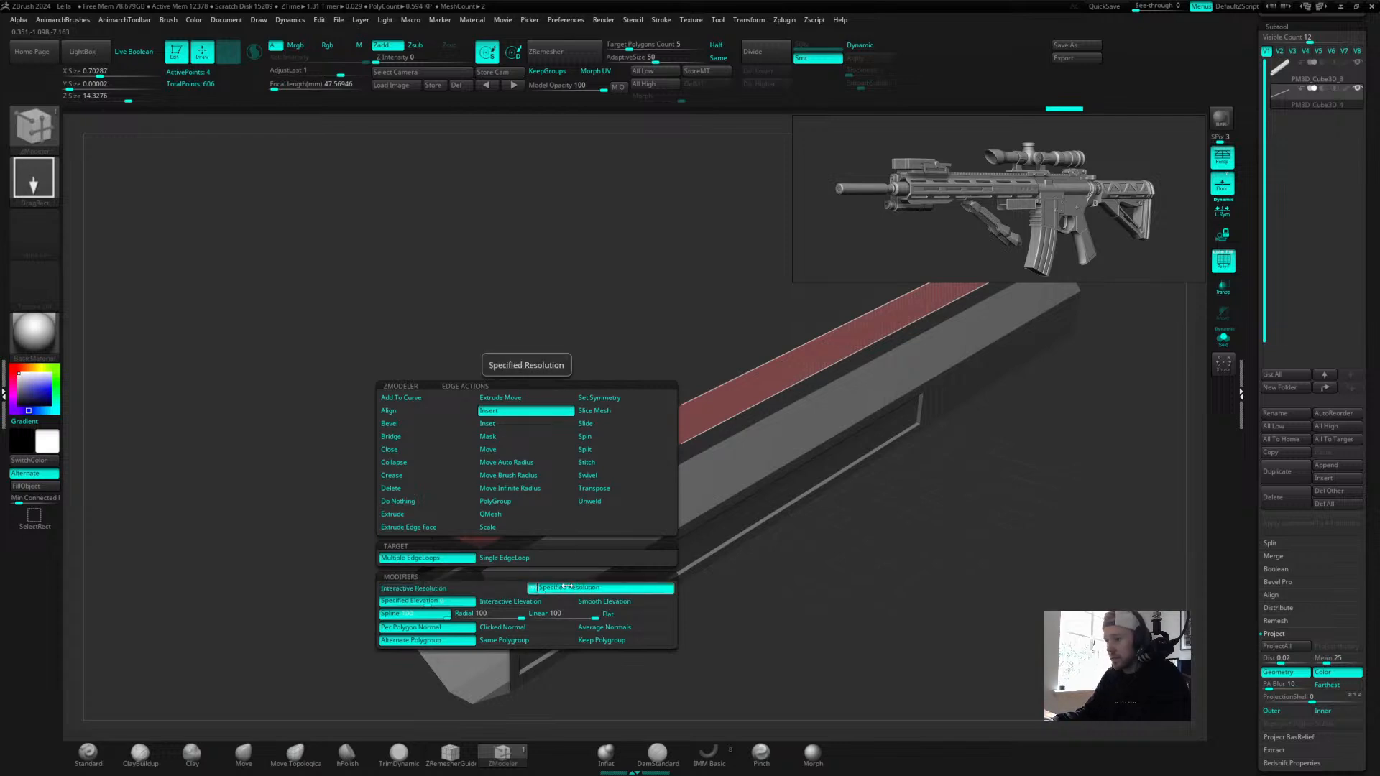
drag(992, 484, 844, 477)
click(583, 471)
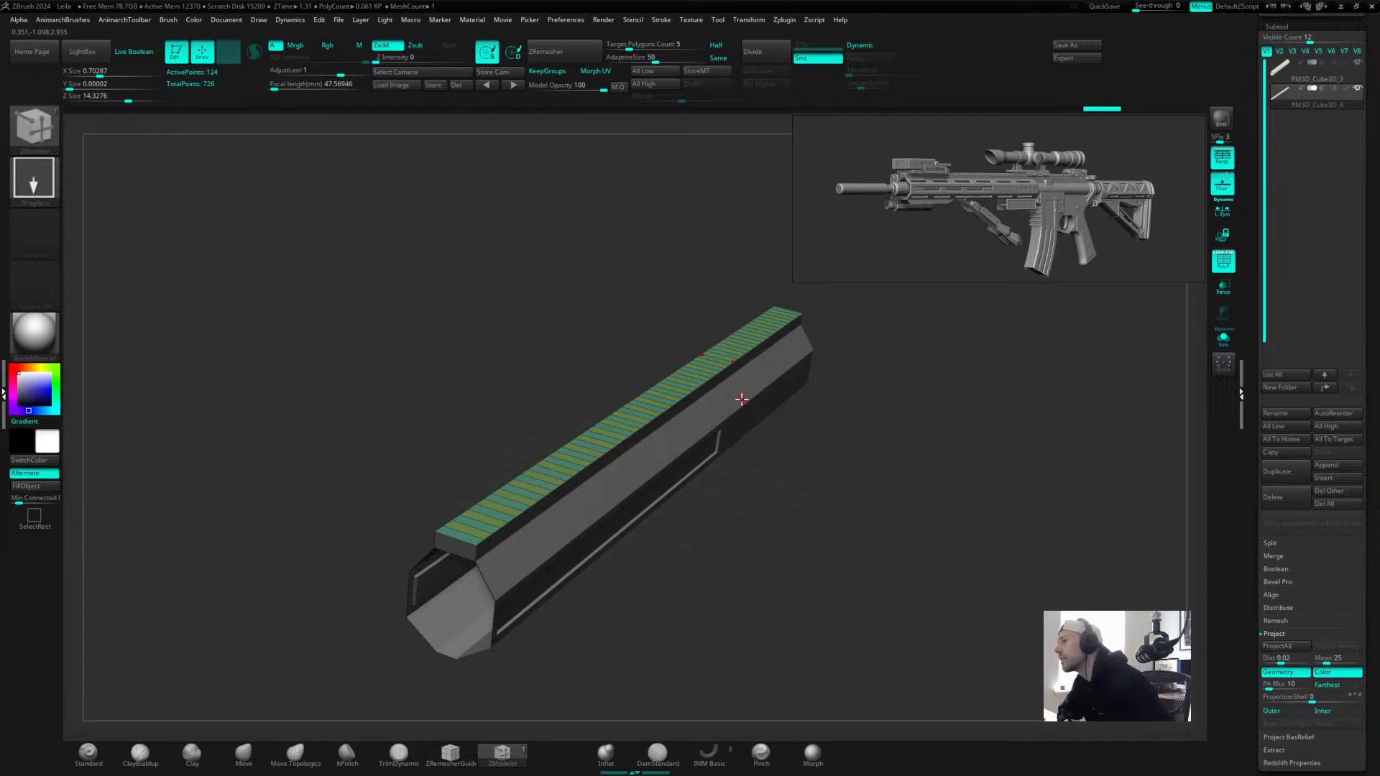
drag(826, 567, 753, 462)
drag(824, 416, 763, 569)
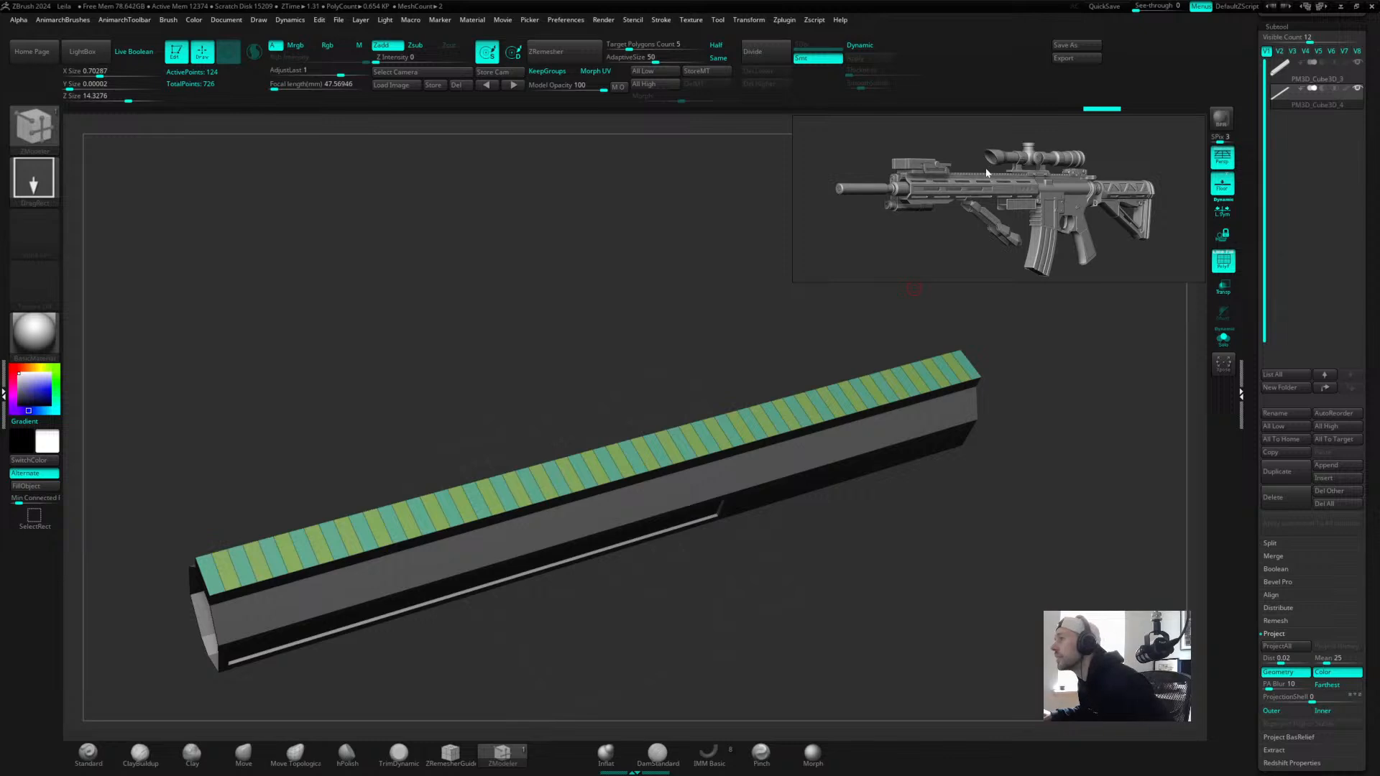
Check the rail tooth spacing on the reference rifle, then replace the strip's crosswise loops with a denser set using a higher specified resolution.
scroll(986, 165, up, 5)
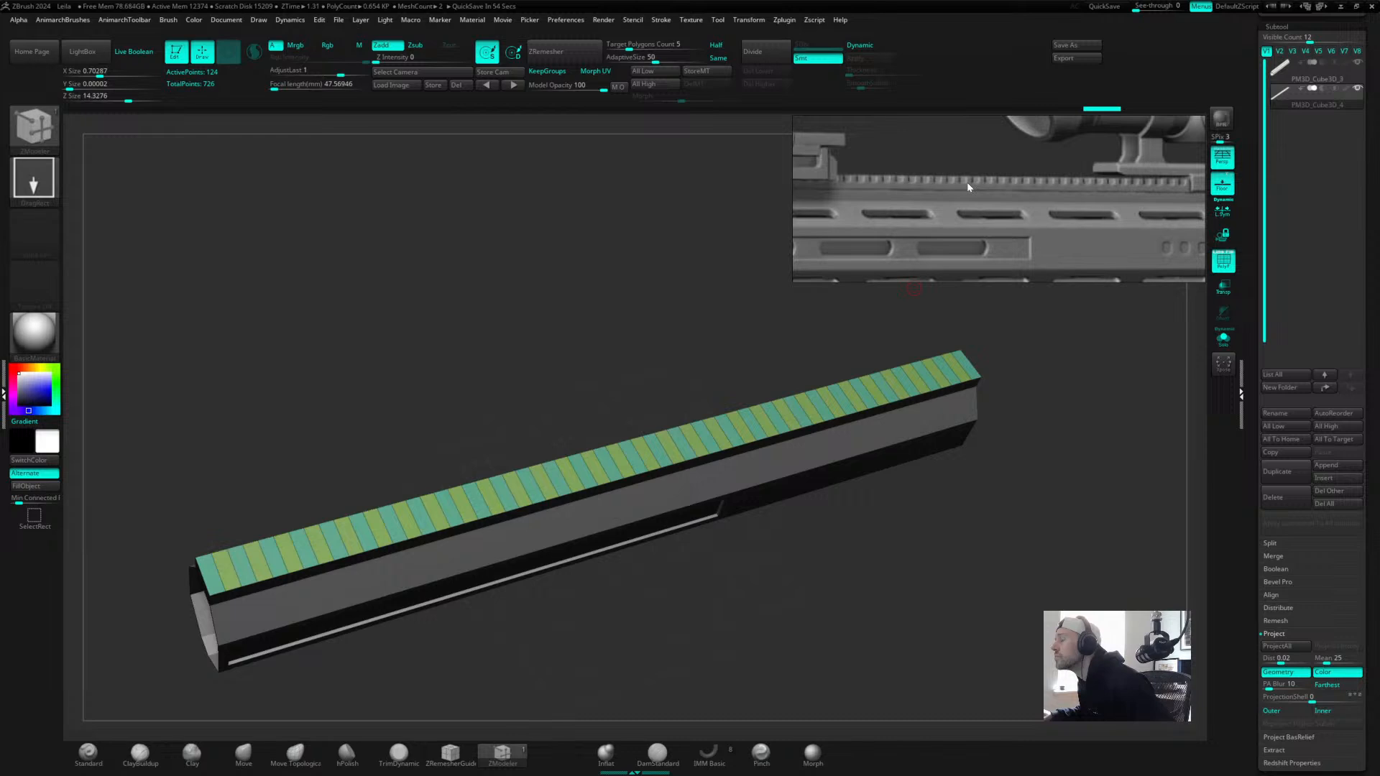
scroll(967, 183, down, 5)
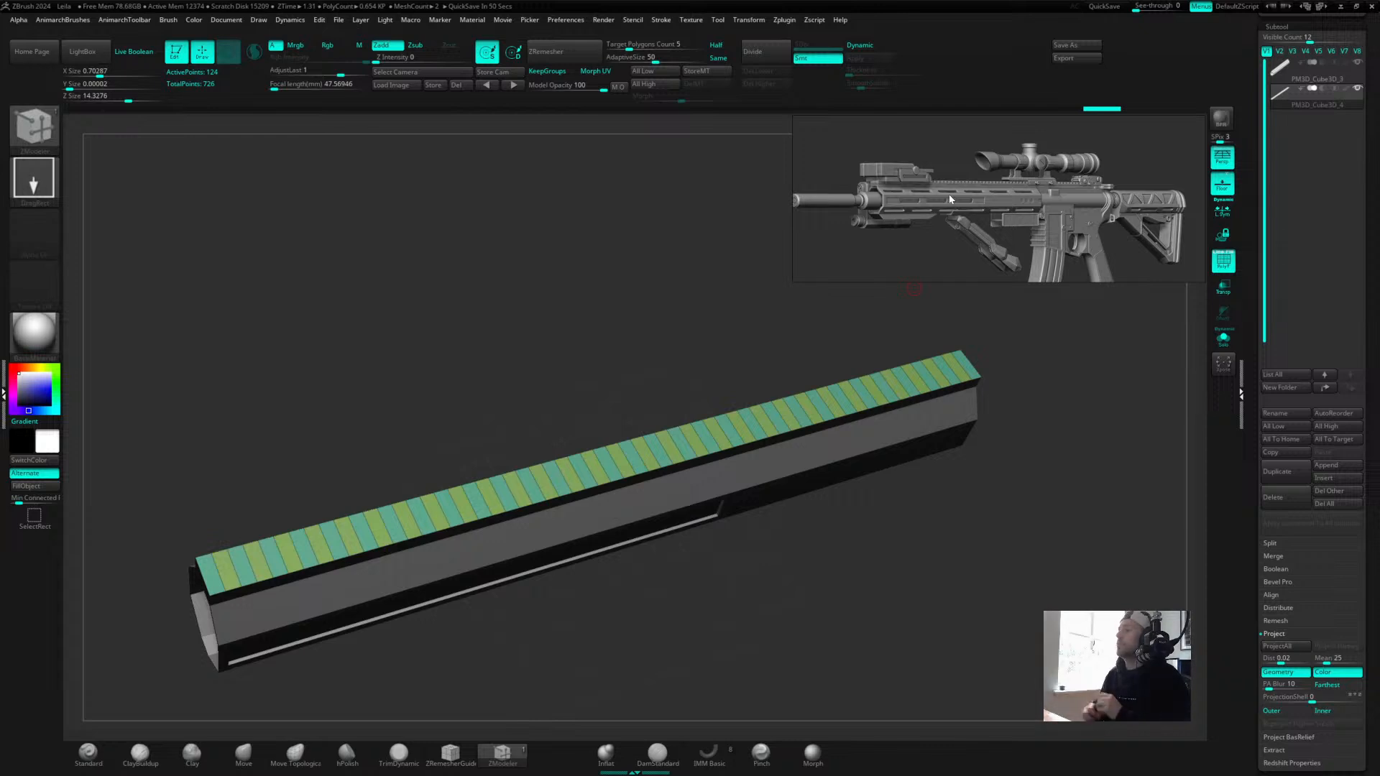
drag(861, 514, 875, 579)
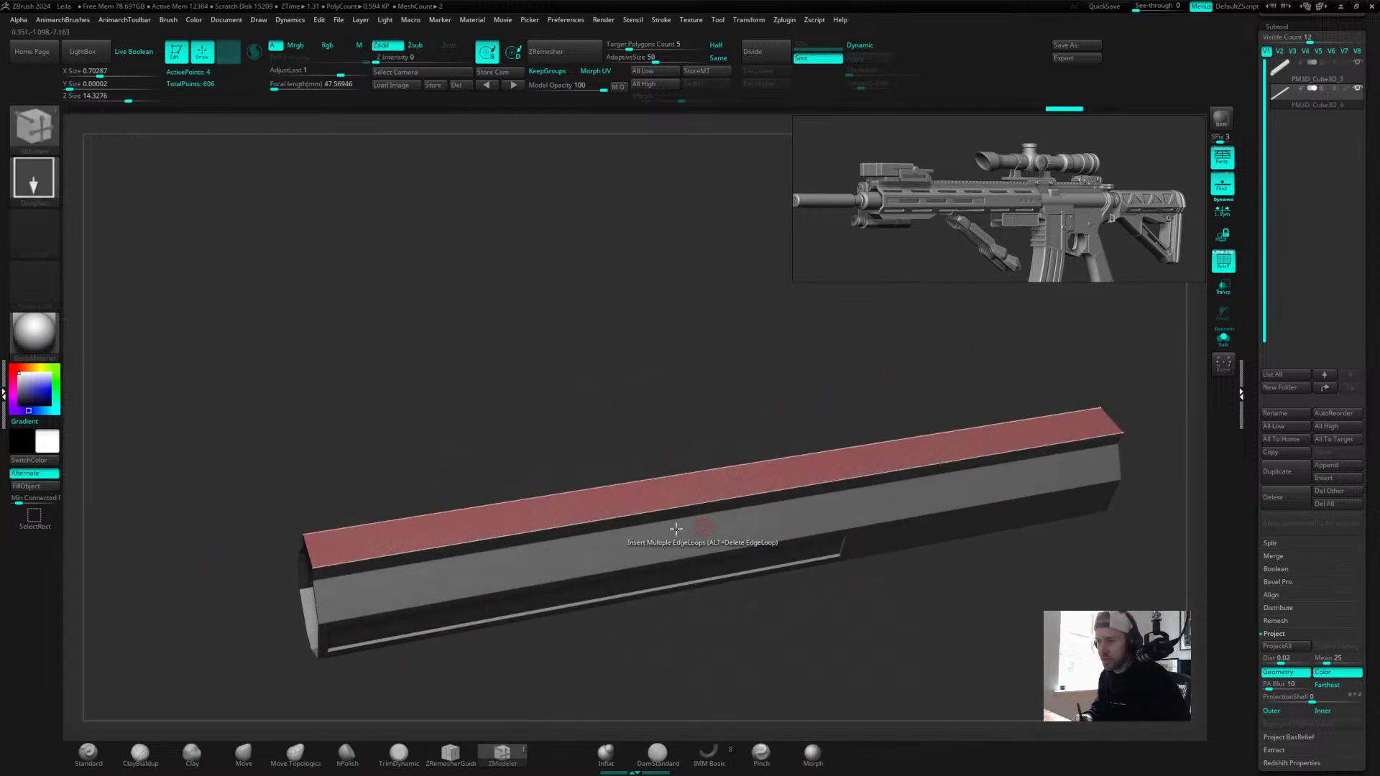
key(space)
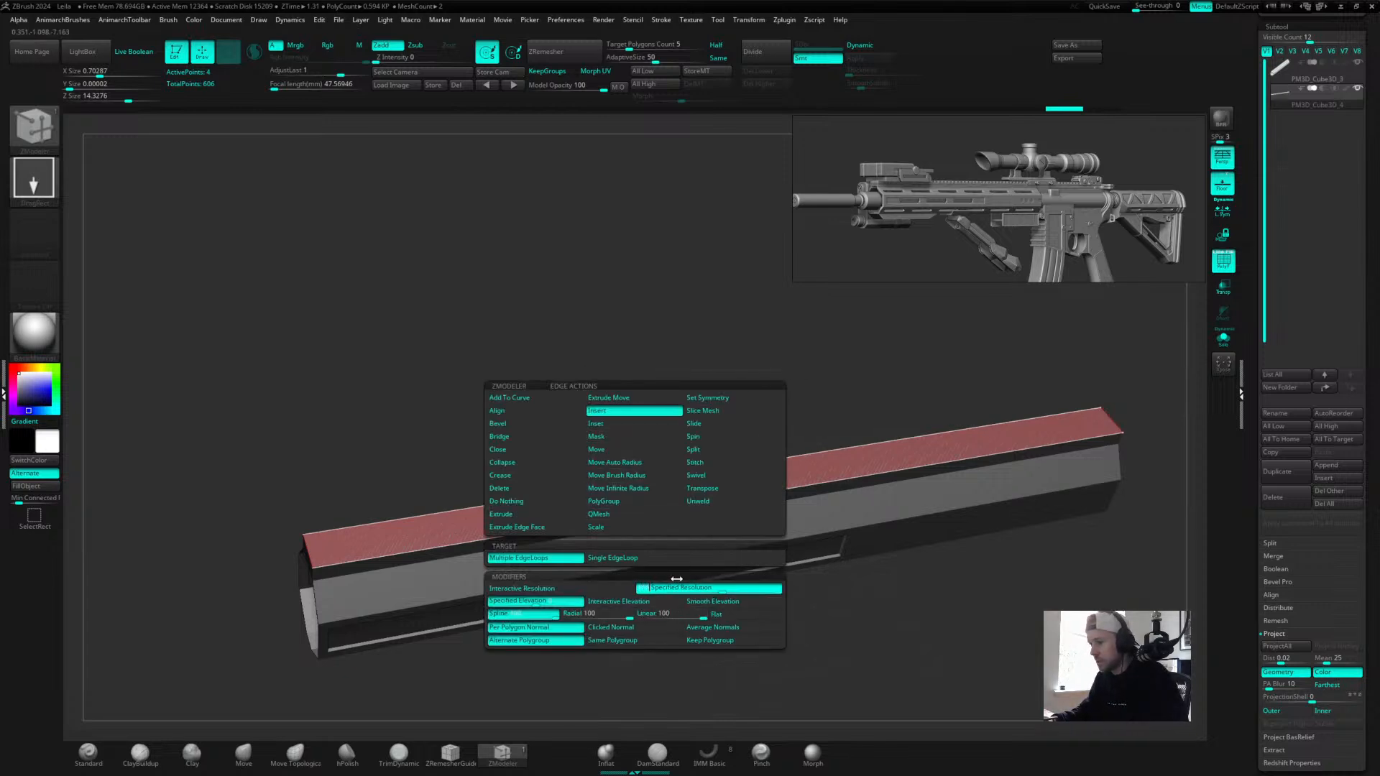
click(785, 491)
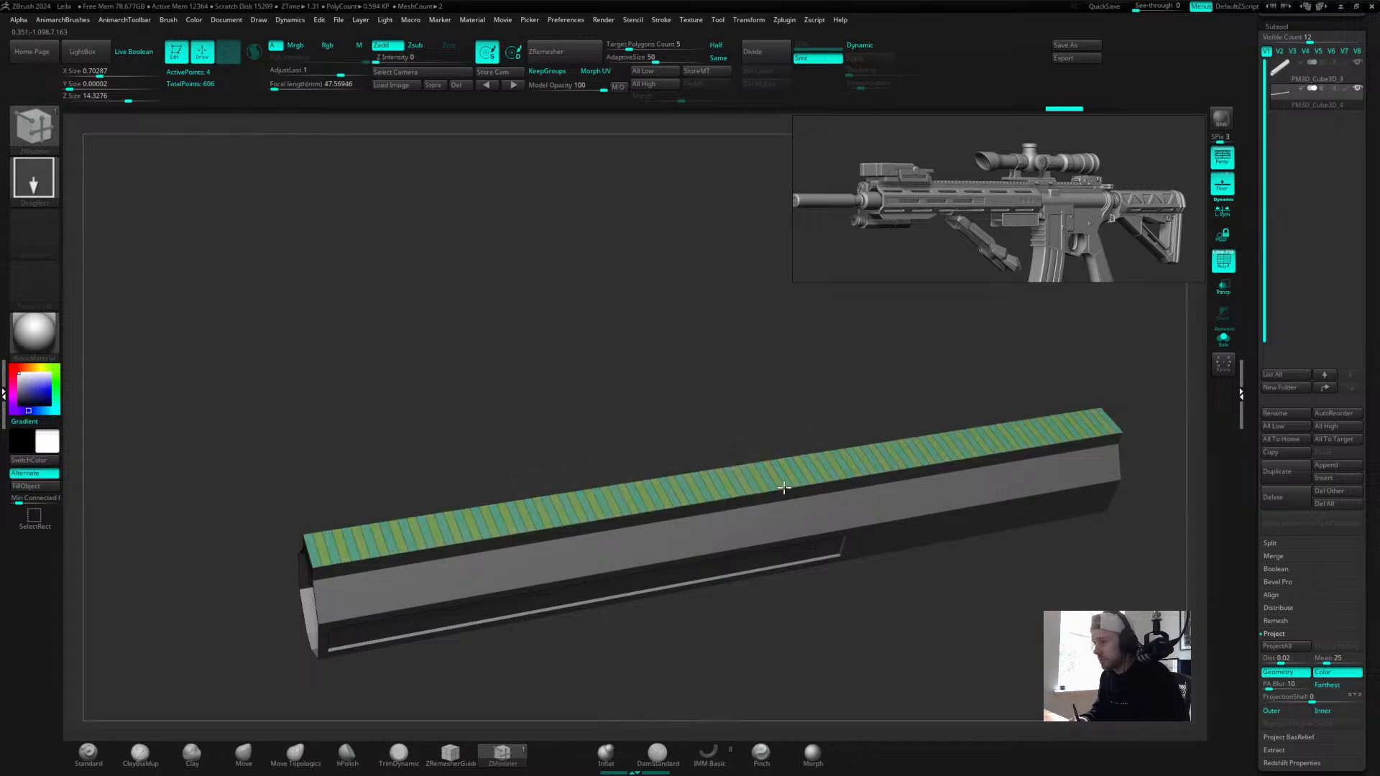
drag(927, 659, 937, 504)
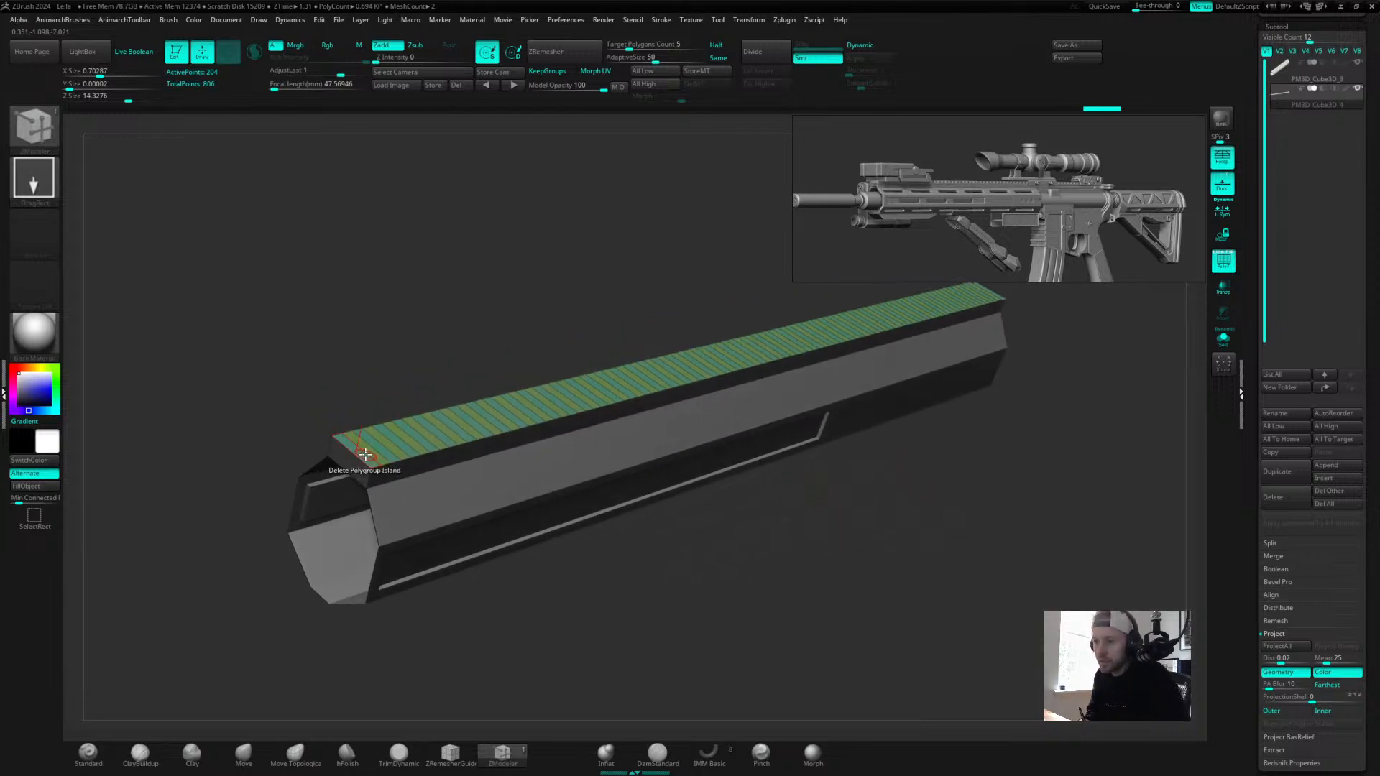
Set the ZModeler polygon action to Extrude with the Polygroup All target for the striped top surface.
key(space)
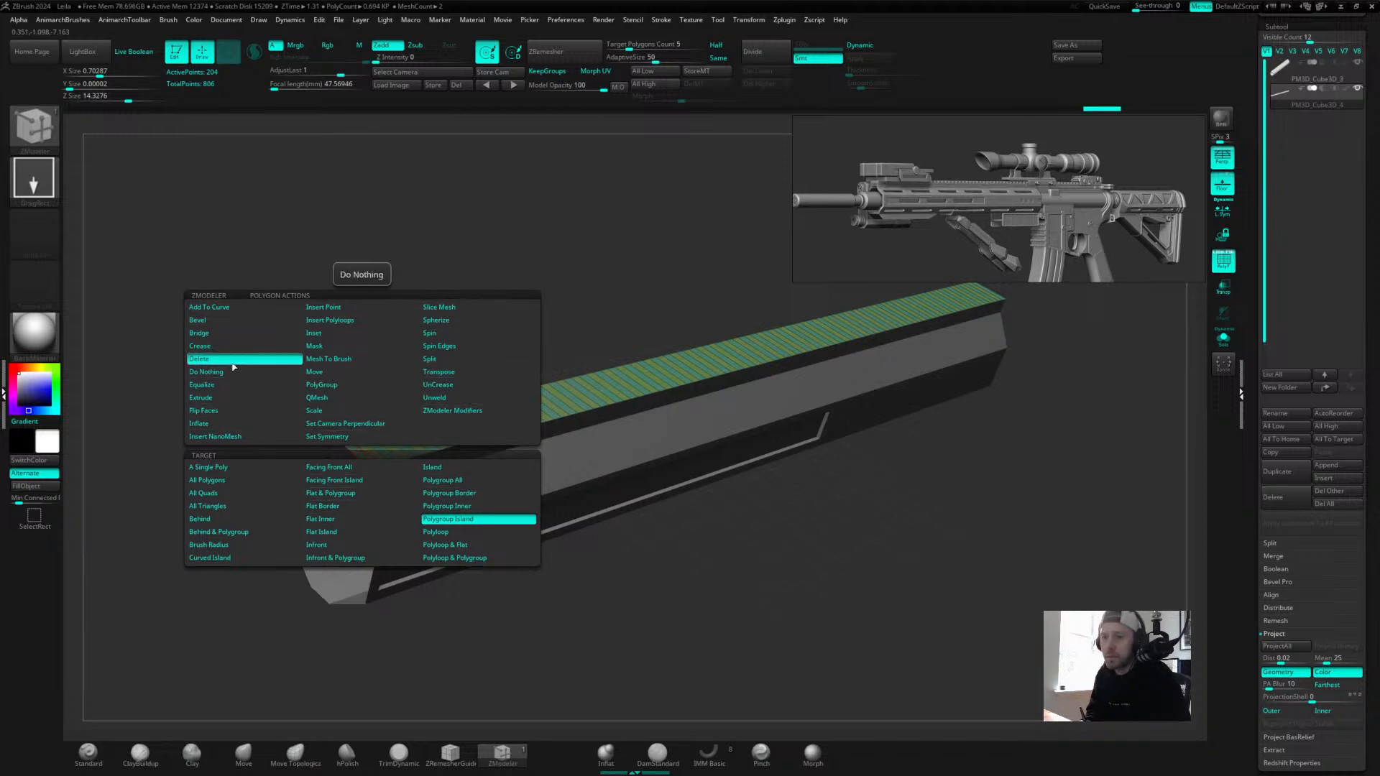
click(212, 398)
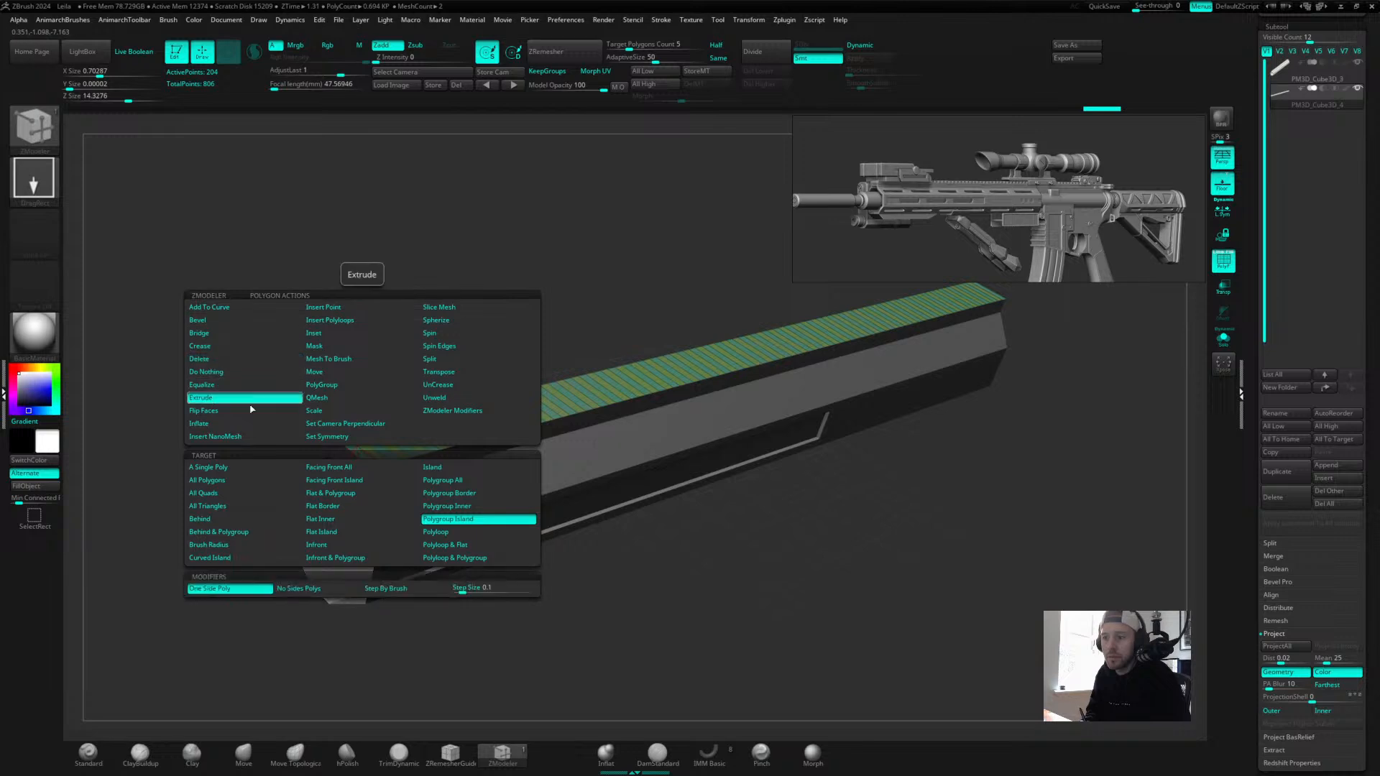
click(443, 480)
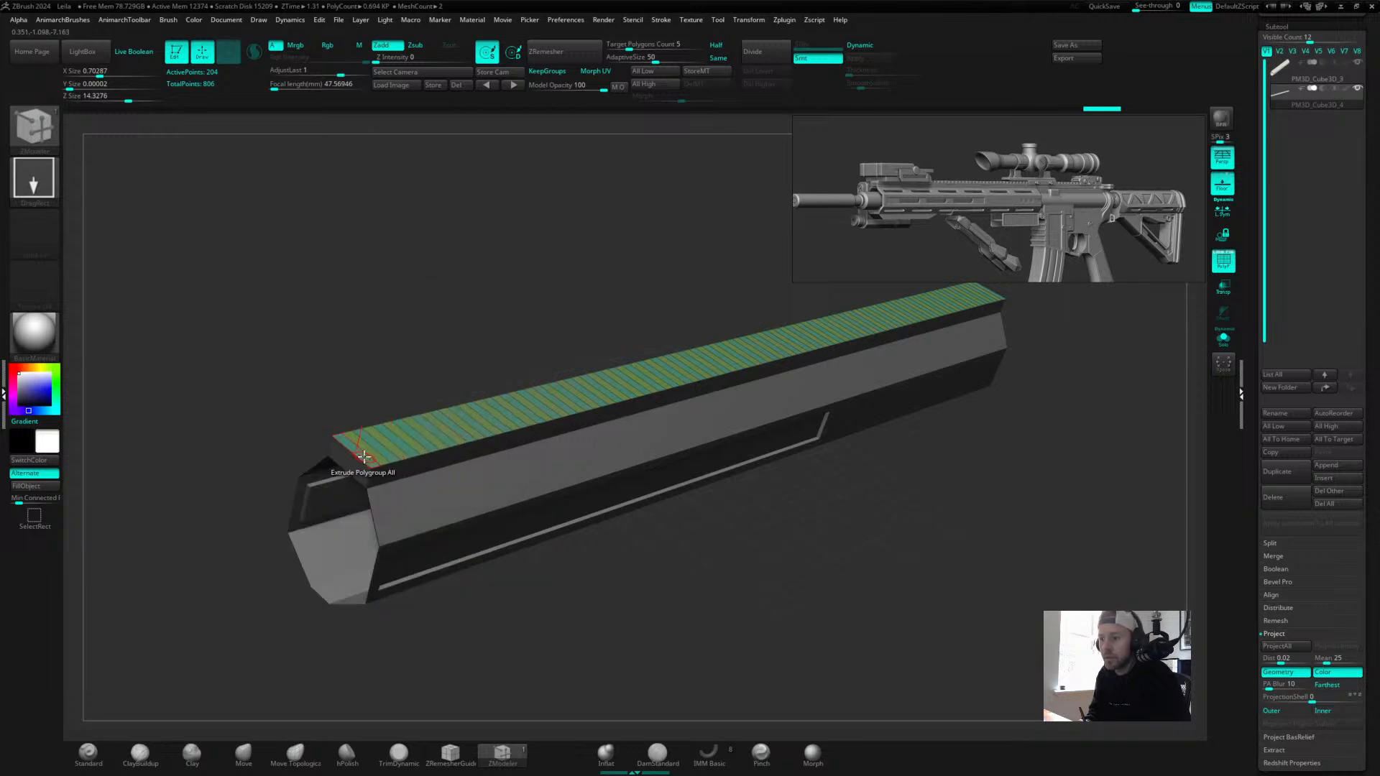
key(space)
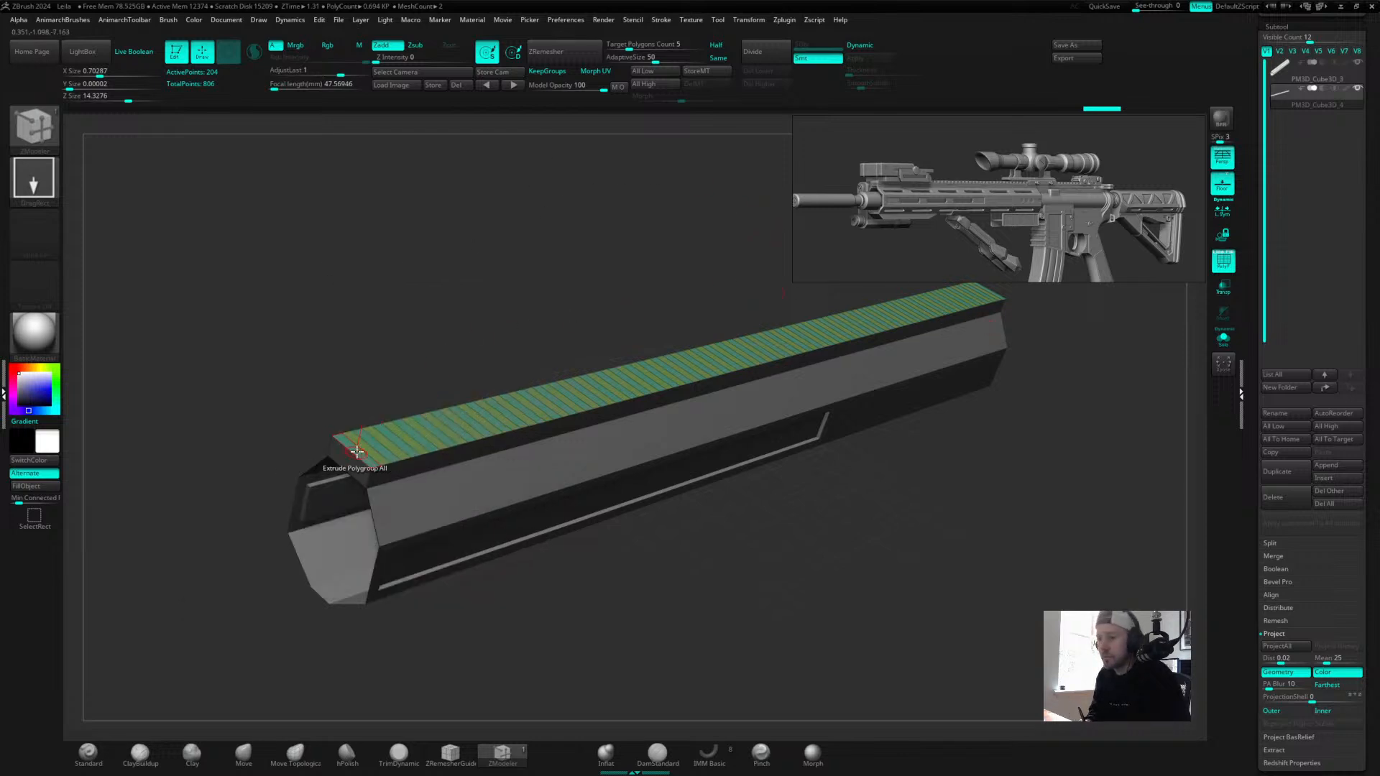
key(space)
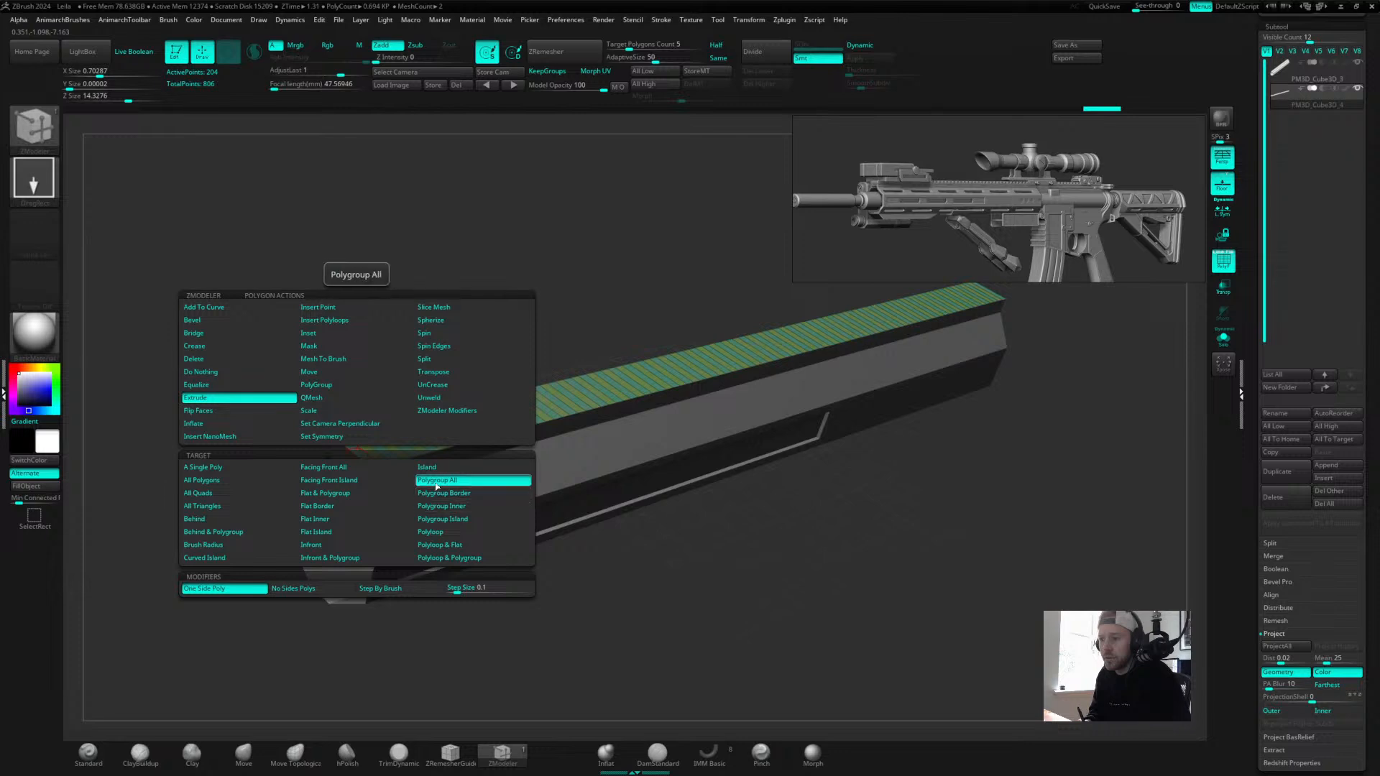
Try extruding the alternating strips upward into raised teeth, check the shape from the side, and undo it.
drag(361, 453, 360, 447)
key(shift+f)
drag(502, 278, 424, 310)
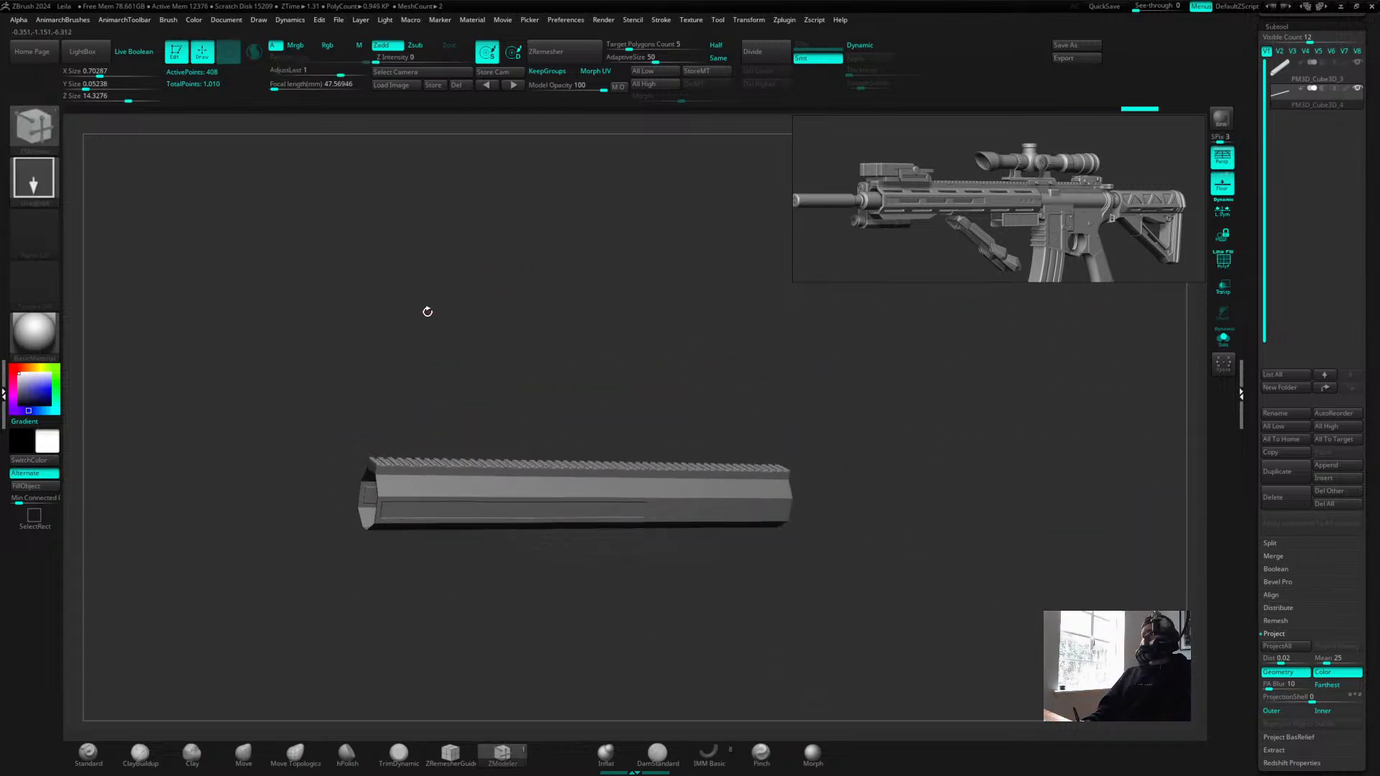
key(ctrl+z)
Try Extrude with the All Polygons target on the striped top surface and undo it.
drag(504, 352, 705, 327)
key(shift+f)
drag(566, 333, 555, 315)
key(space)
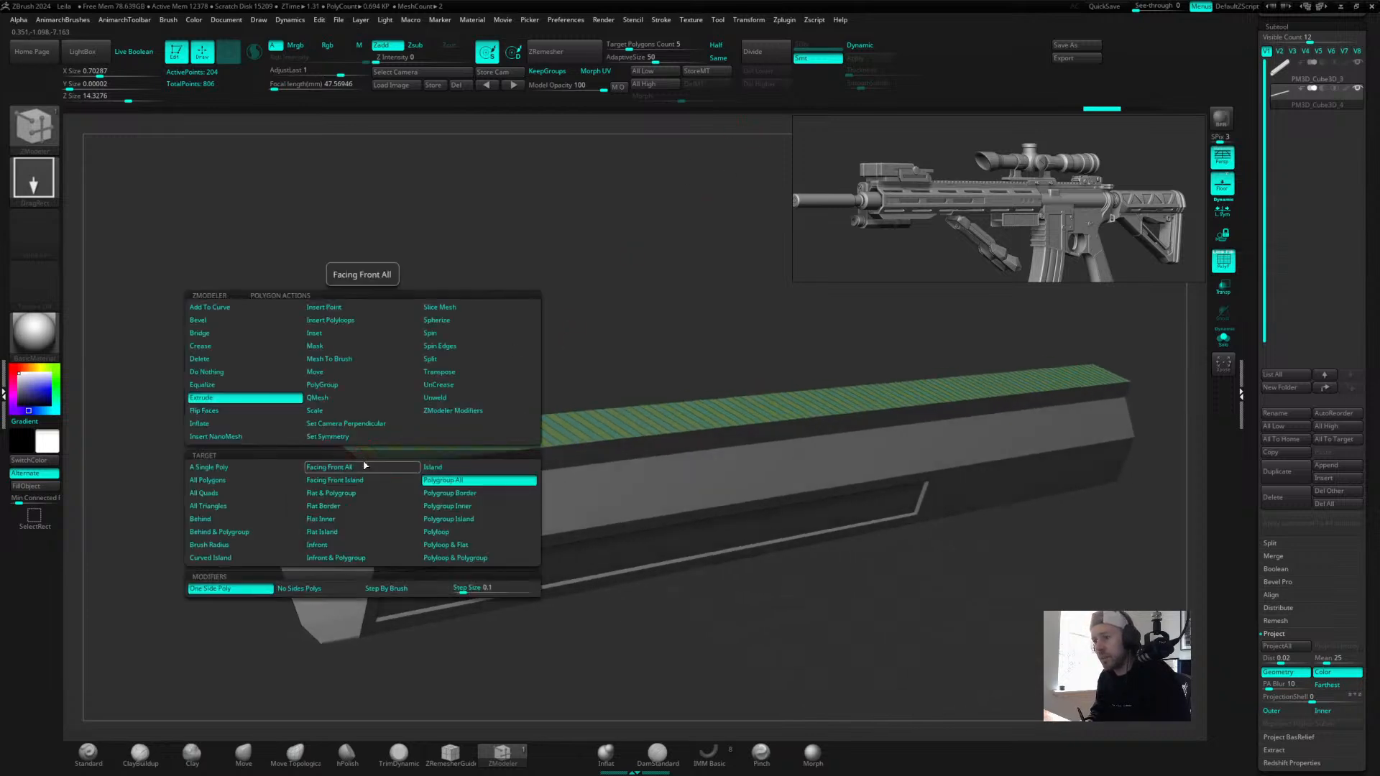
click(234, 486)
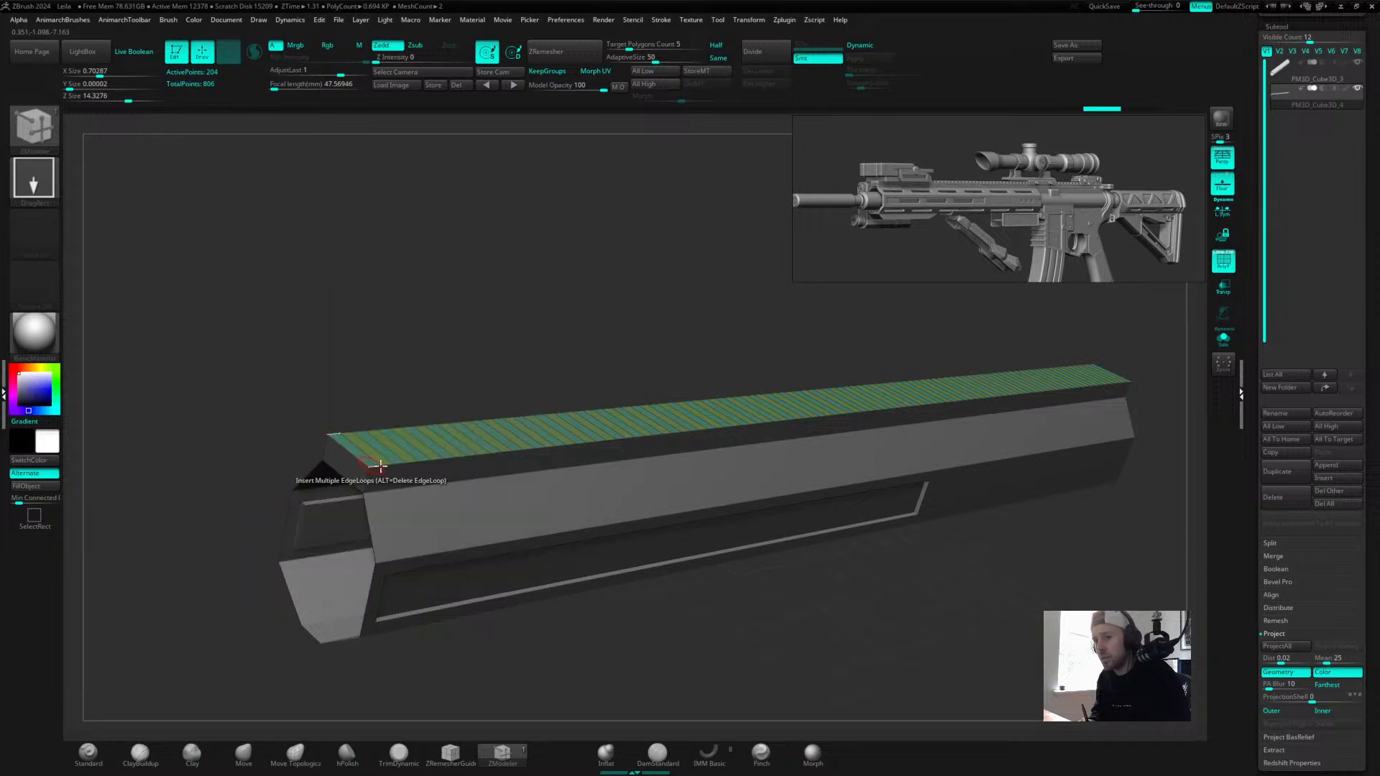
drag(353, 464, 359, 450)
key(ctrl+z)
drag(413, 355, 416, 345)
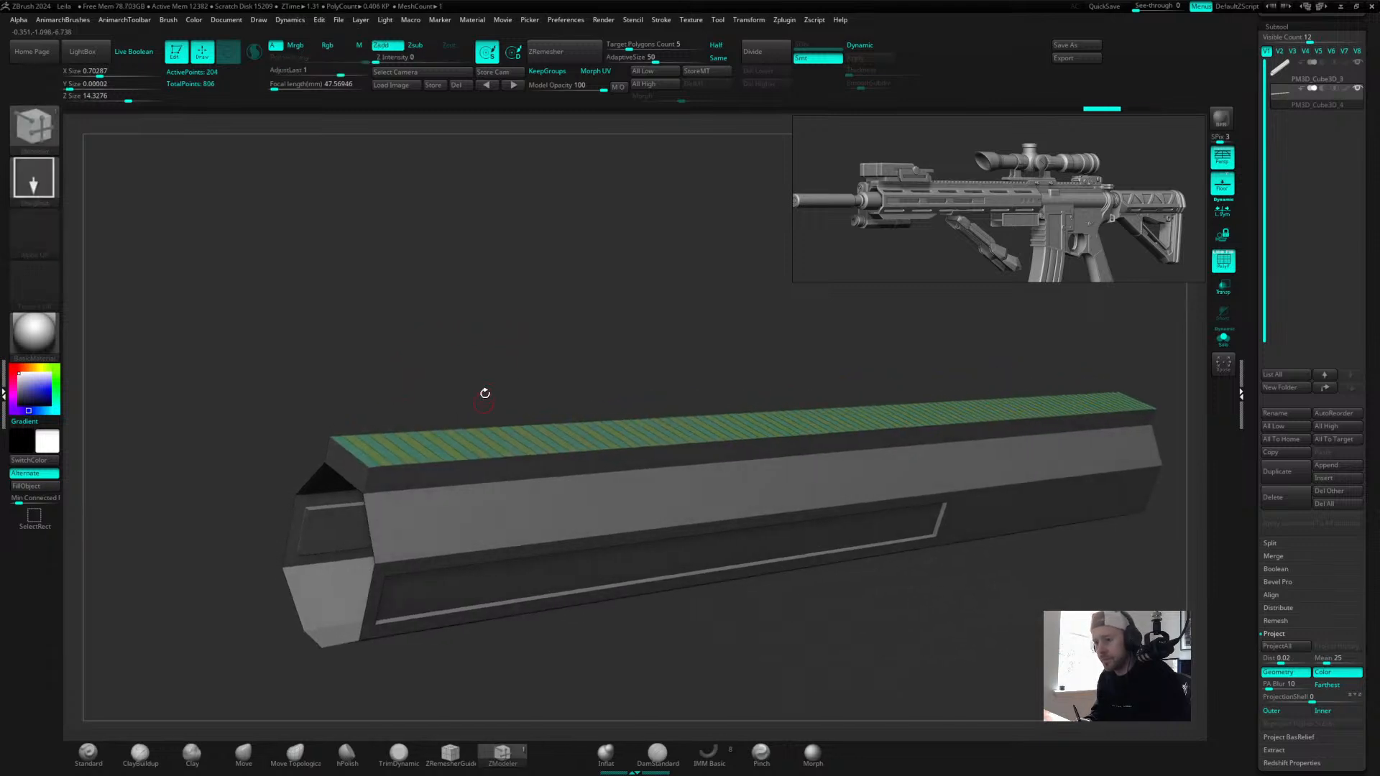
Try raising the striped surface vertically off the handguard with the Move gizmo.
key(space)
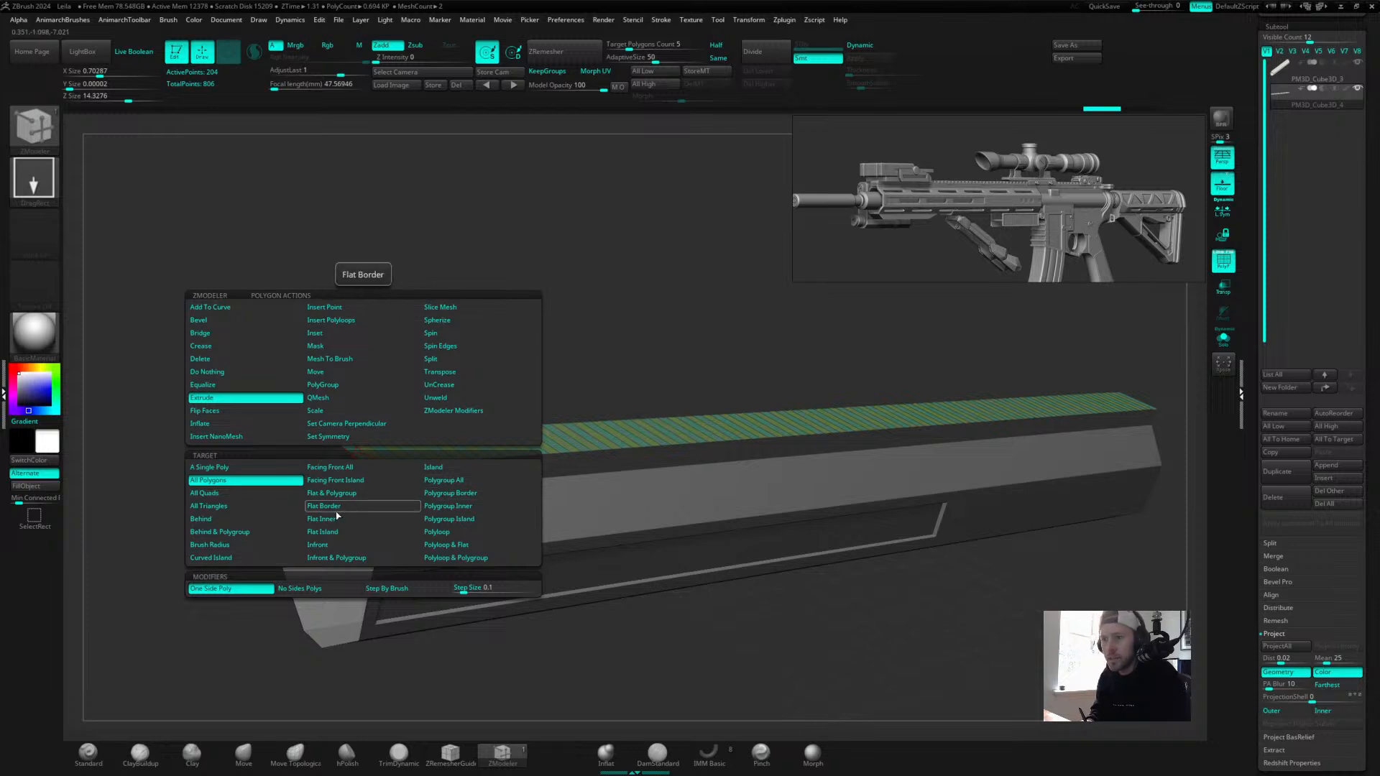
drag(690, 329, 694, 298)
key(w)
click(805, 410)
click(787, 409)
click(746, 412)
click(852, 330)
drag(788, 339, 789, 332)
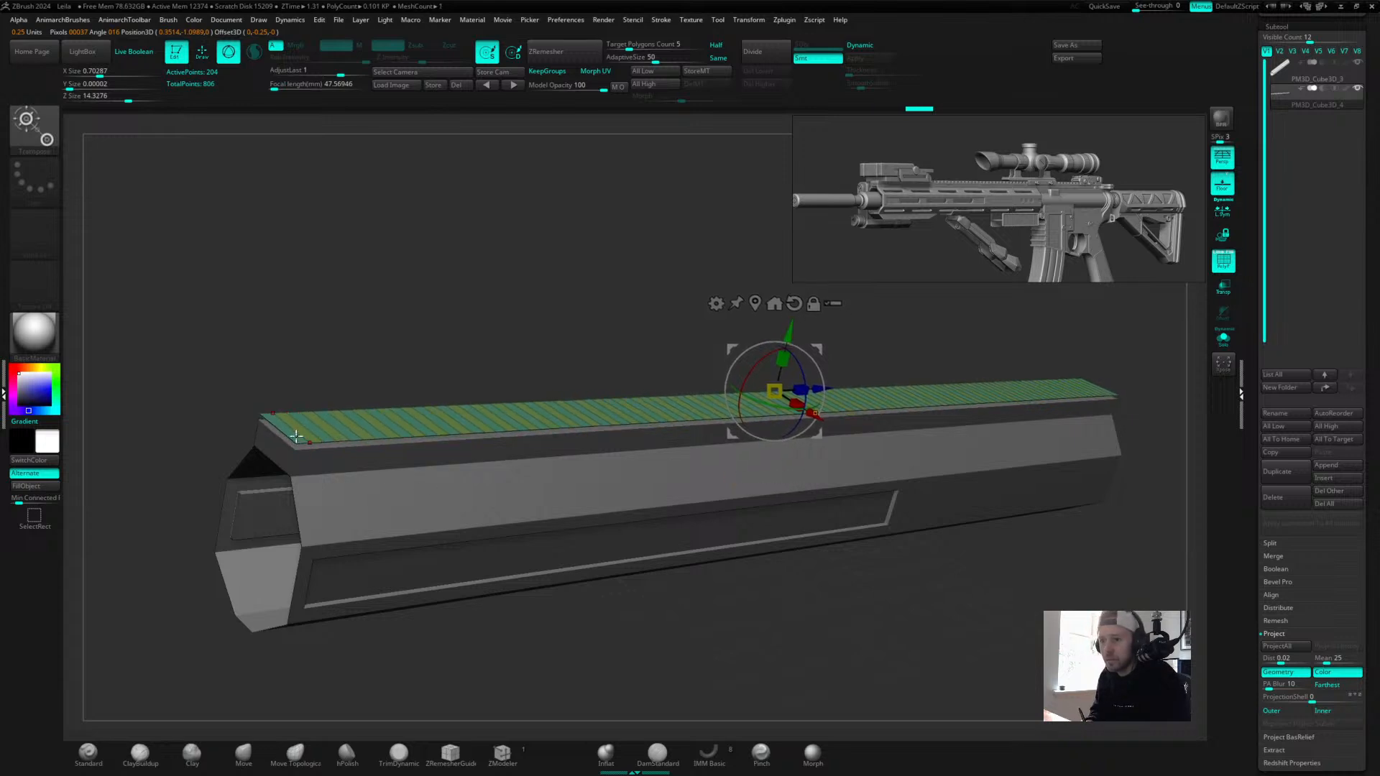
drag(369, 364, 344, 500)
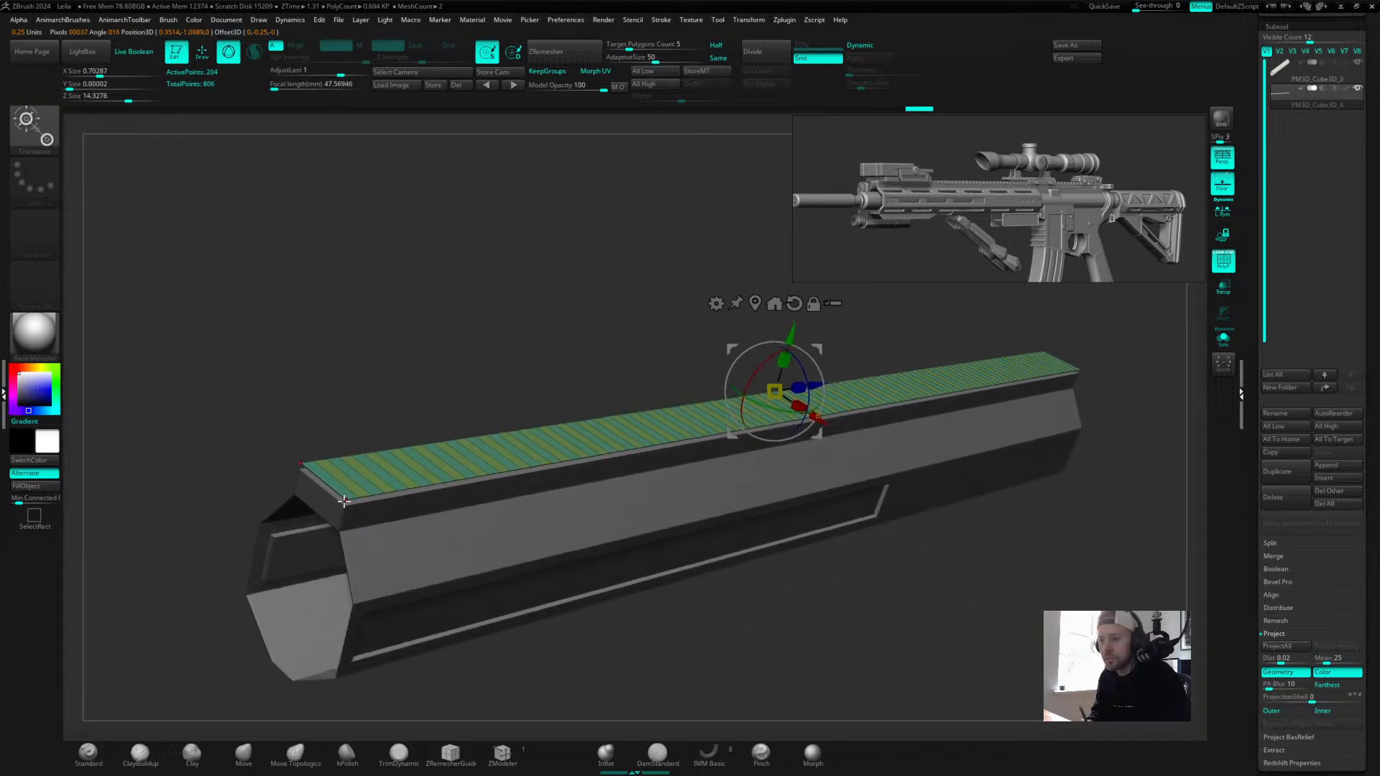
Return to the ZModeler brush, try extruding all polygons of the striped surface upward, and undo the attempts.
click(511, 757)
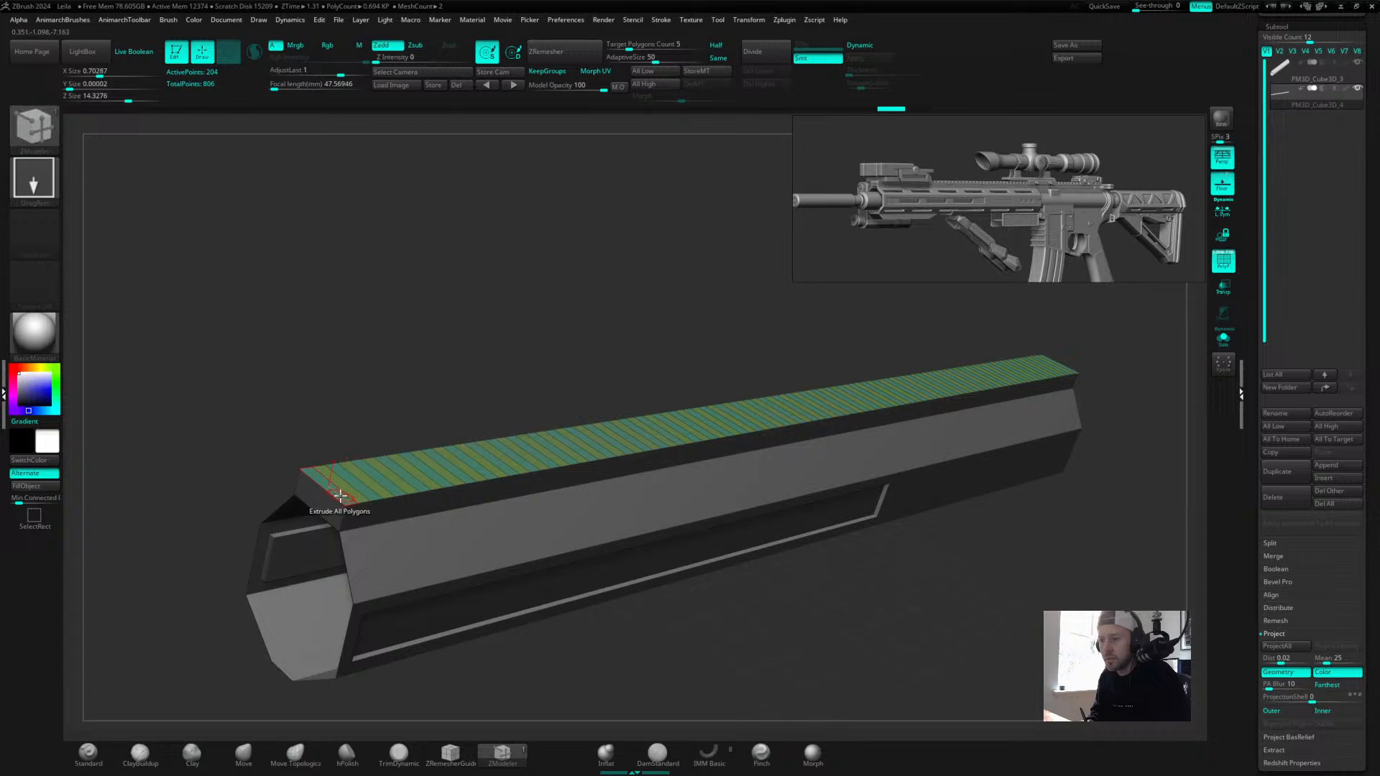
click(339, 495)
key(alt)
drag(341, 488, 344, 487)
key(alt)
key(alt)
key(alt)
key(ctrl+z)
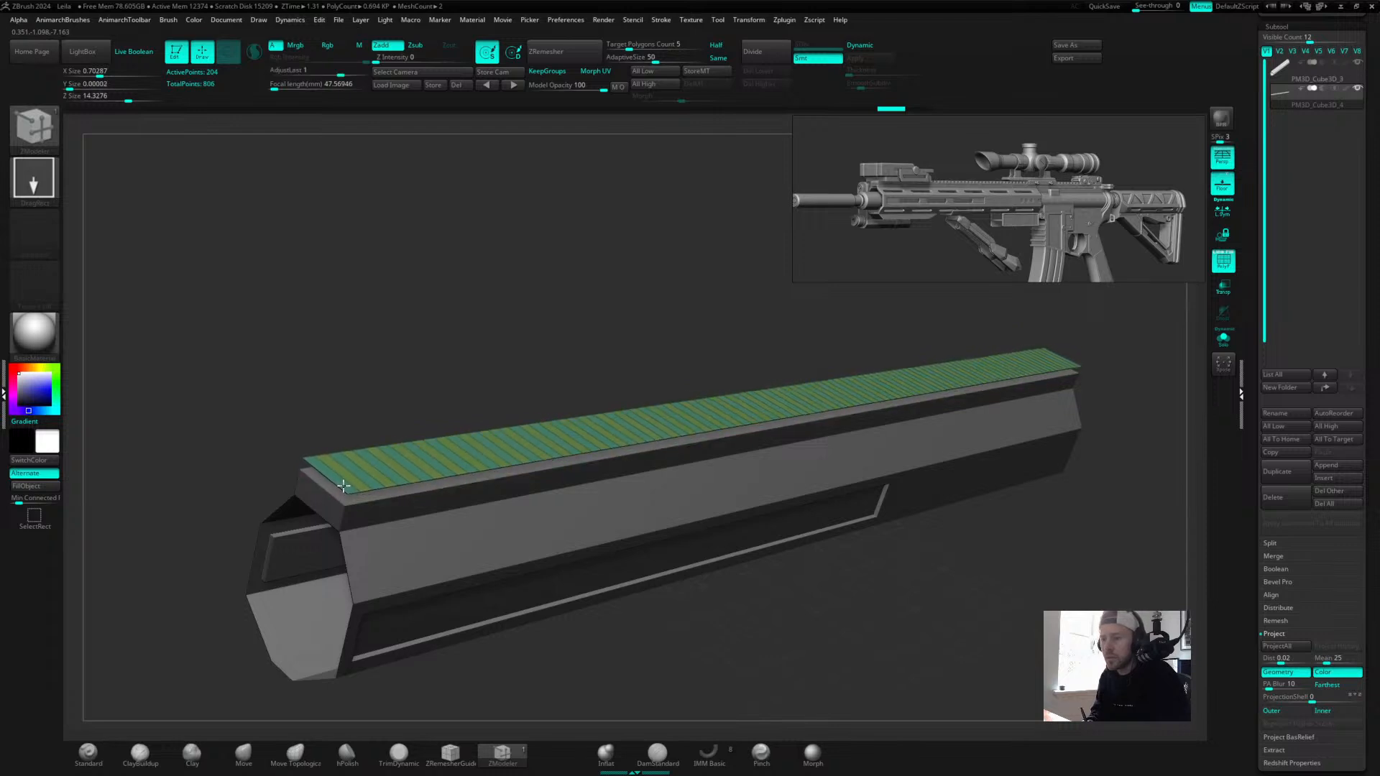
key(ctrl+z)
Set the Extrude target back to Polygroup All and test it on the front strip.
drag(398, 392, 424, 357)
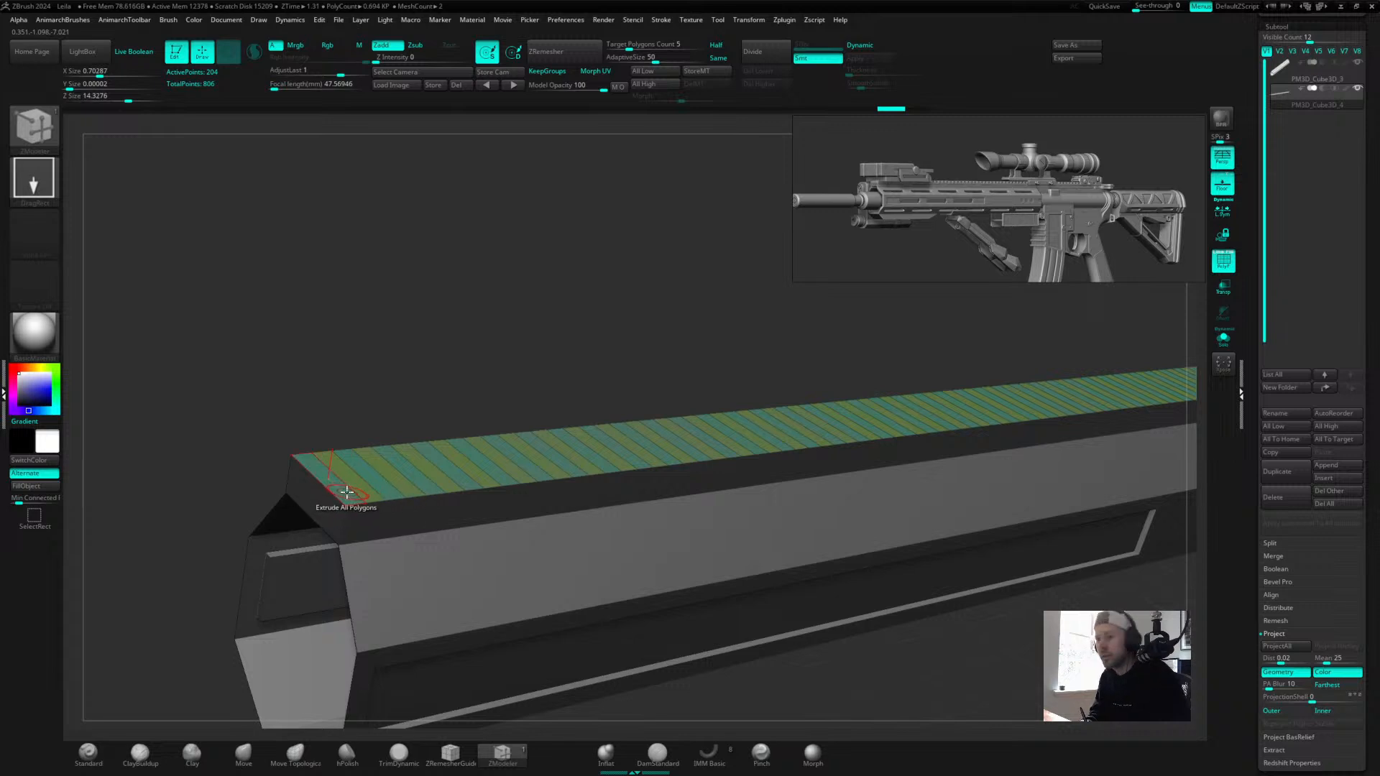
key(space)
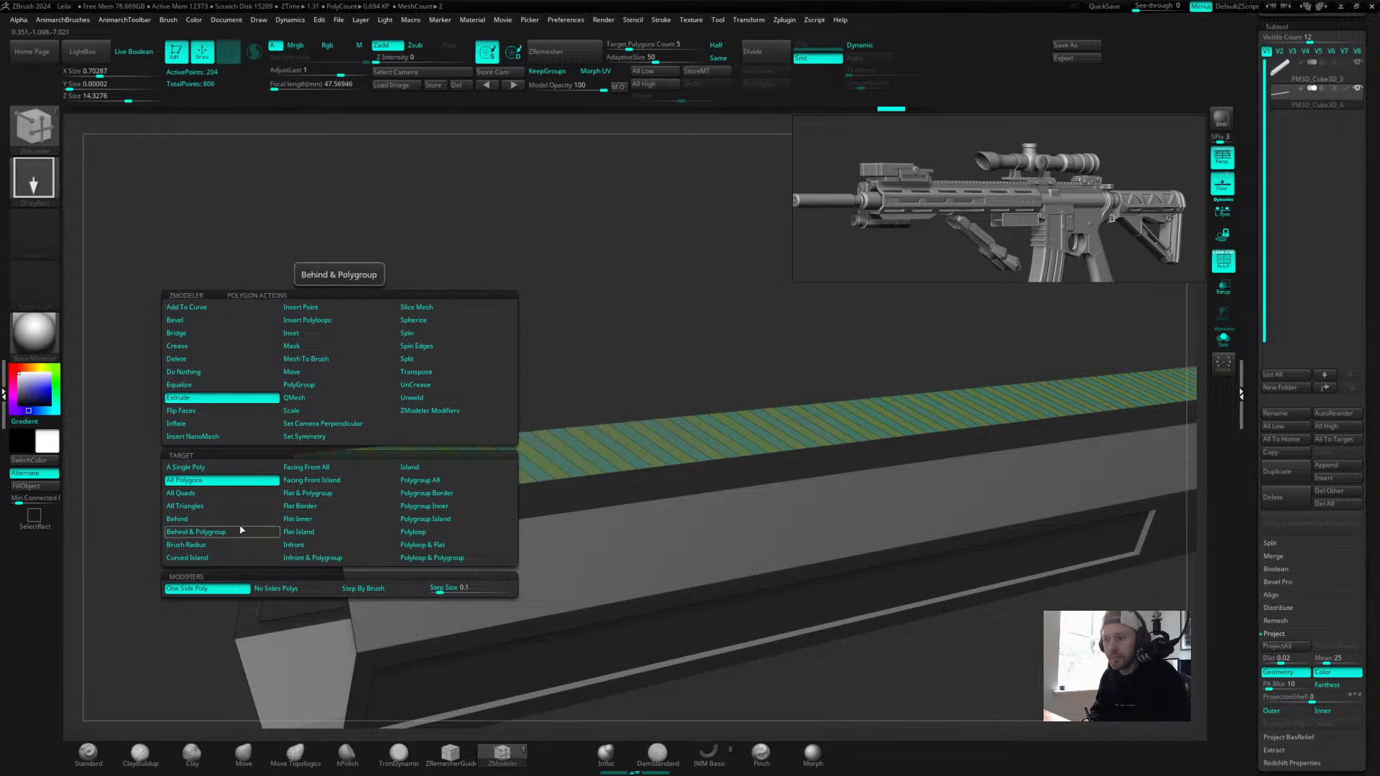
click(425, 493)
drag(335, 485, 348, 478)
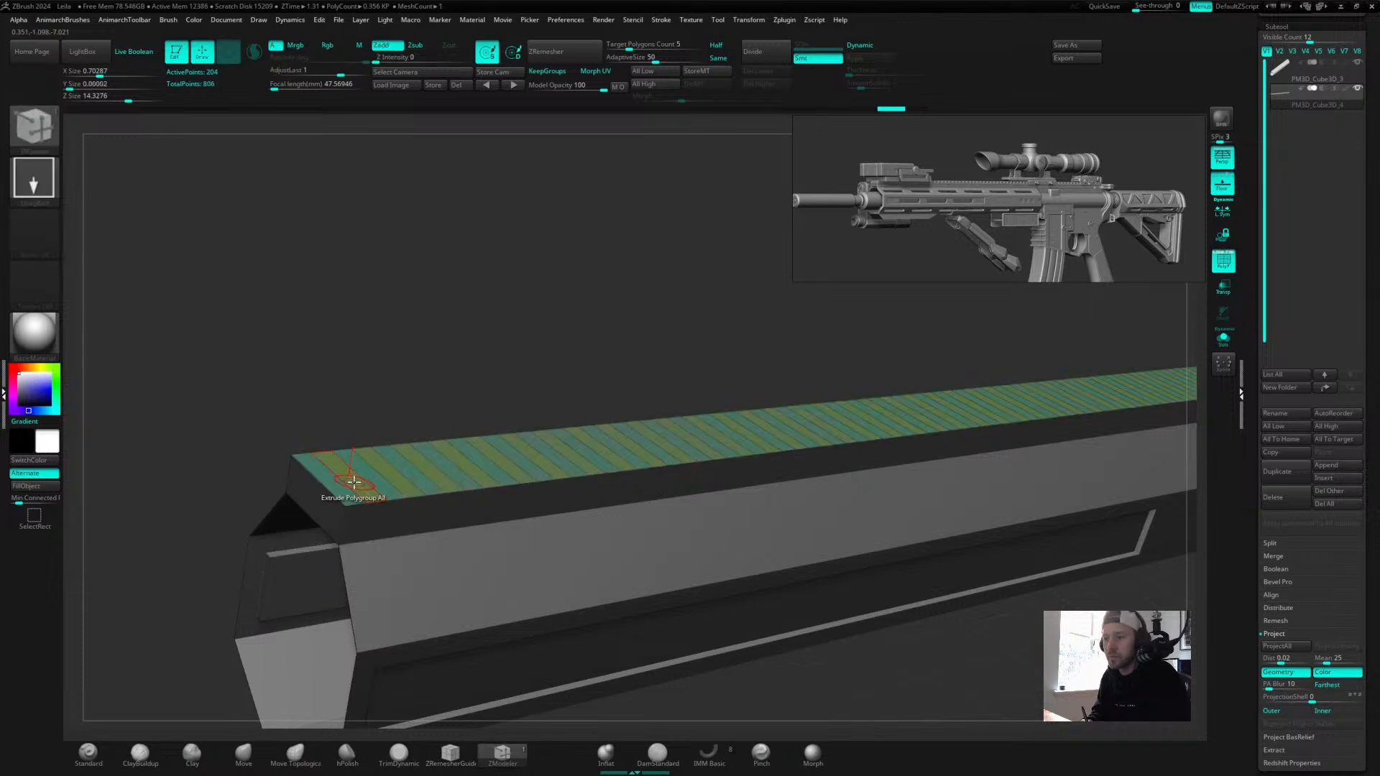
key(space)
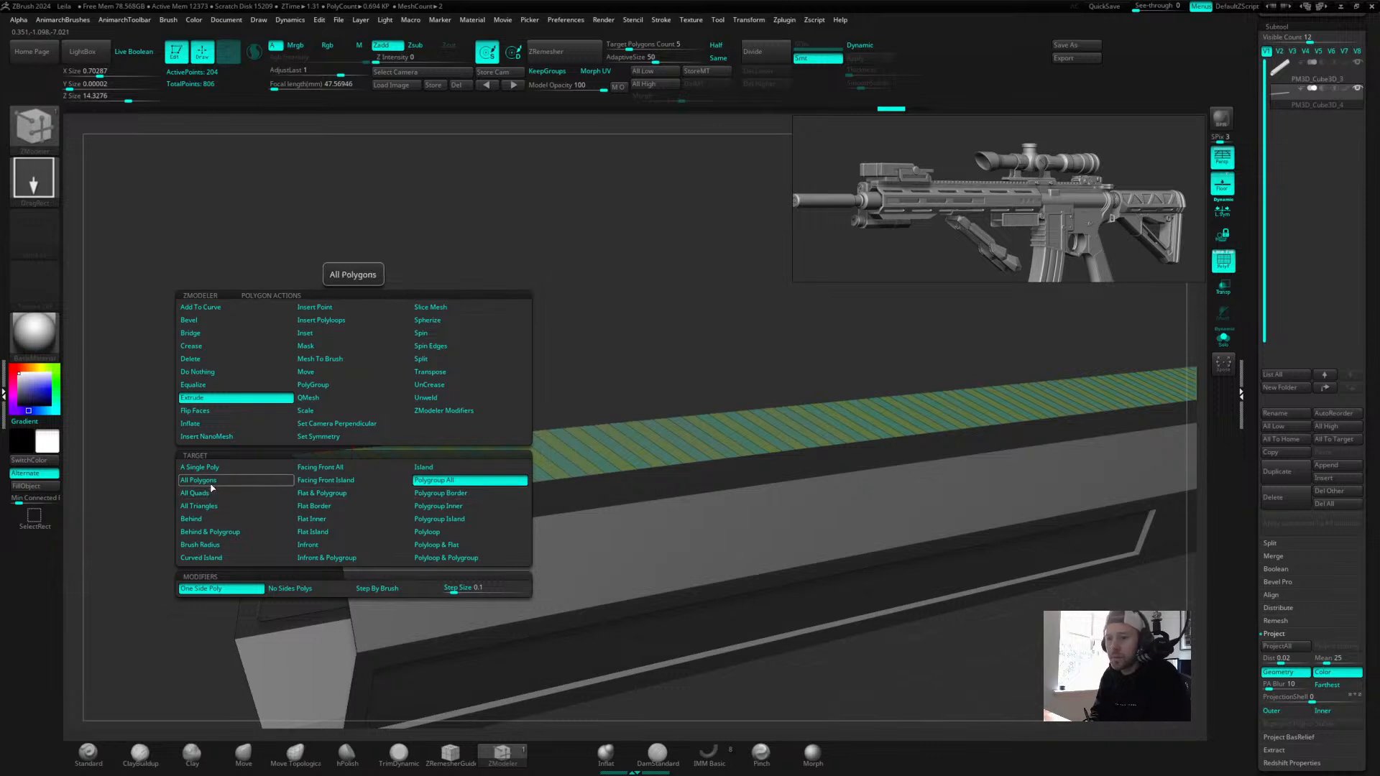
click(438, 484)
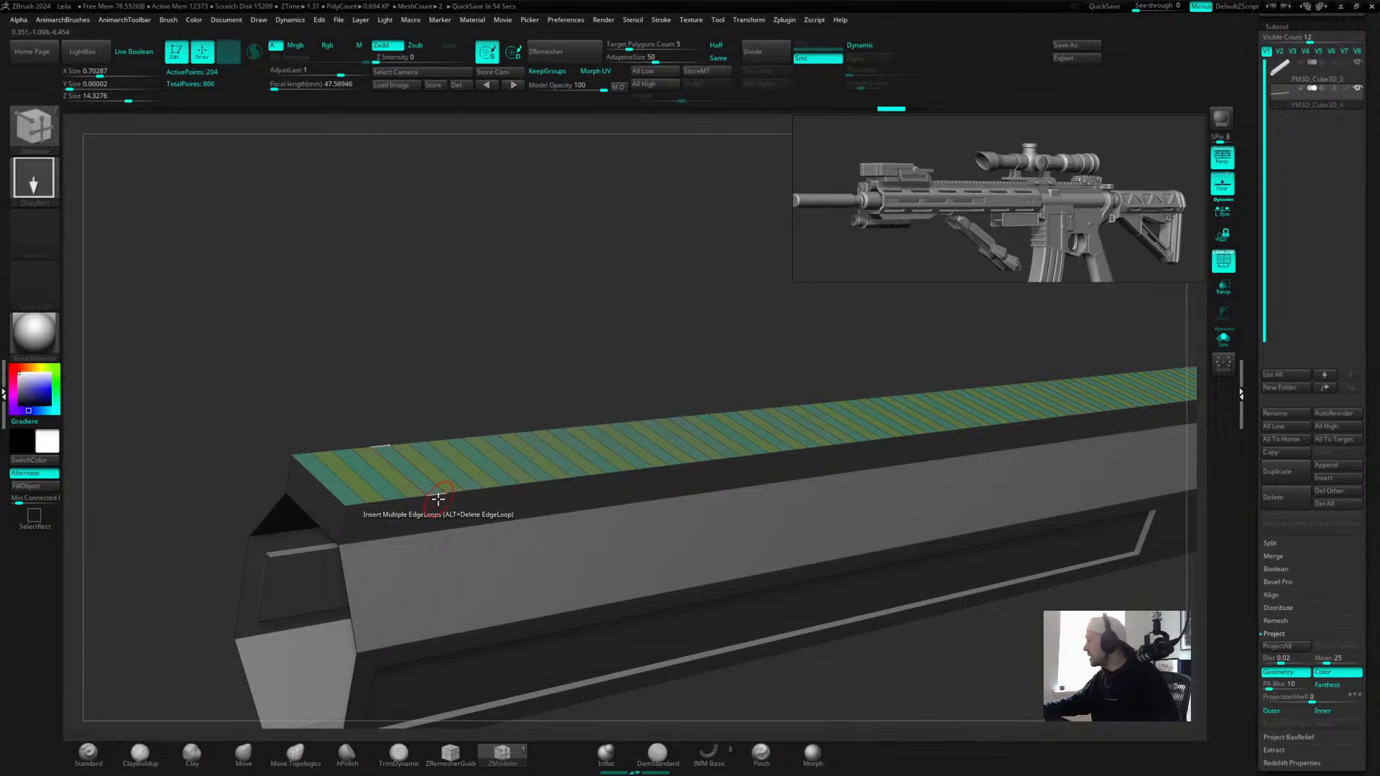
Try extruding one strip polygroup upward, inspect it without the polygroup colours, and undo it.
drag(338, 495, 332, 481)
key(shift+f)
alt+drag(575, 305, 619, 239)
key(ctrl+z)
Try extruding the strips into stepped teeth of two heights, inspect them, and undo both extrusions.
drag(390, 424, 412, 434)
drag(345, 486, 385, 485)
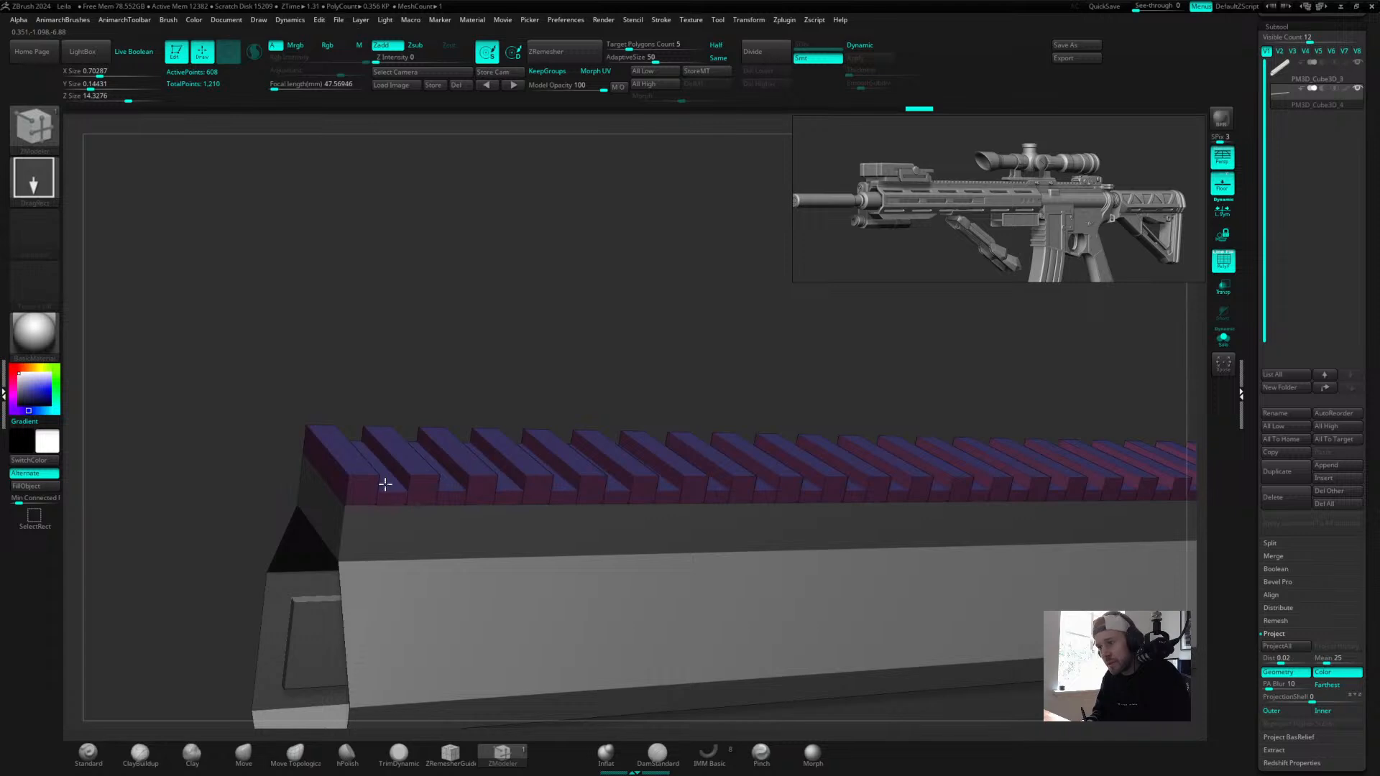
mouse_move(472, 347)
mouse_down()
mouse_move(428, 312)
mouse_move(477, 311)
mouse_move(467, 330)
mouse_up()
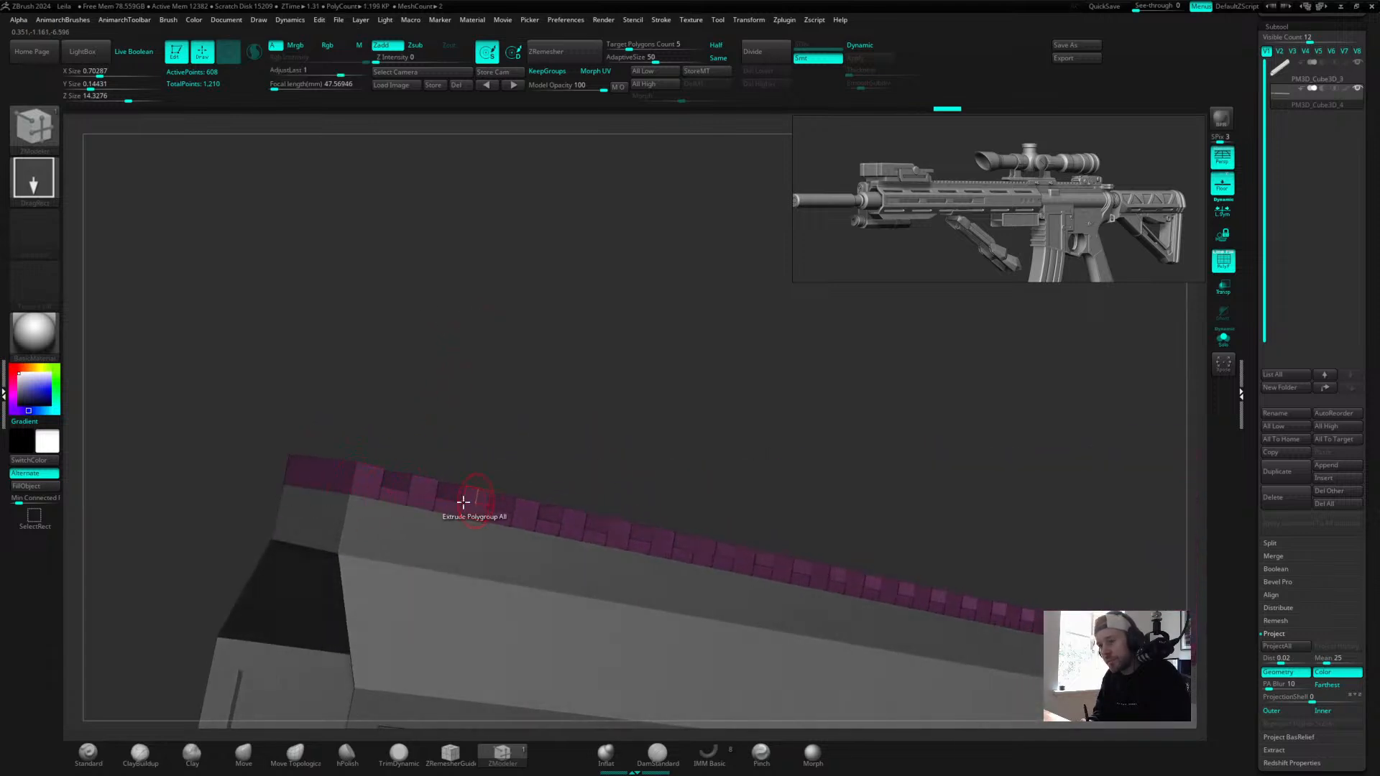
key(ctrl+z)
key(ctrl+z)
Undo the strip divisions and extrude the undivided top surface upward into a bar about 0.11 units high.
drag(527, 347, 532, 405)
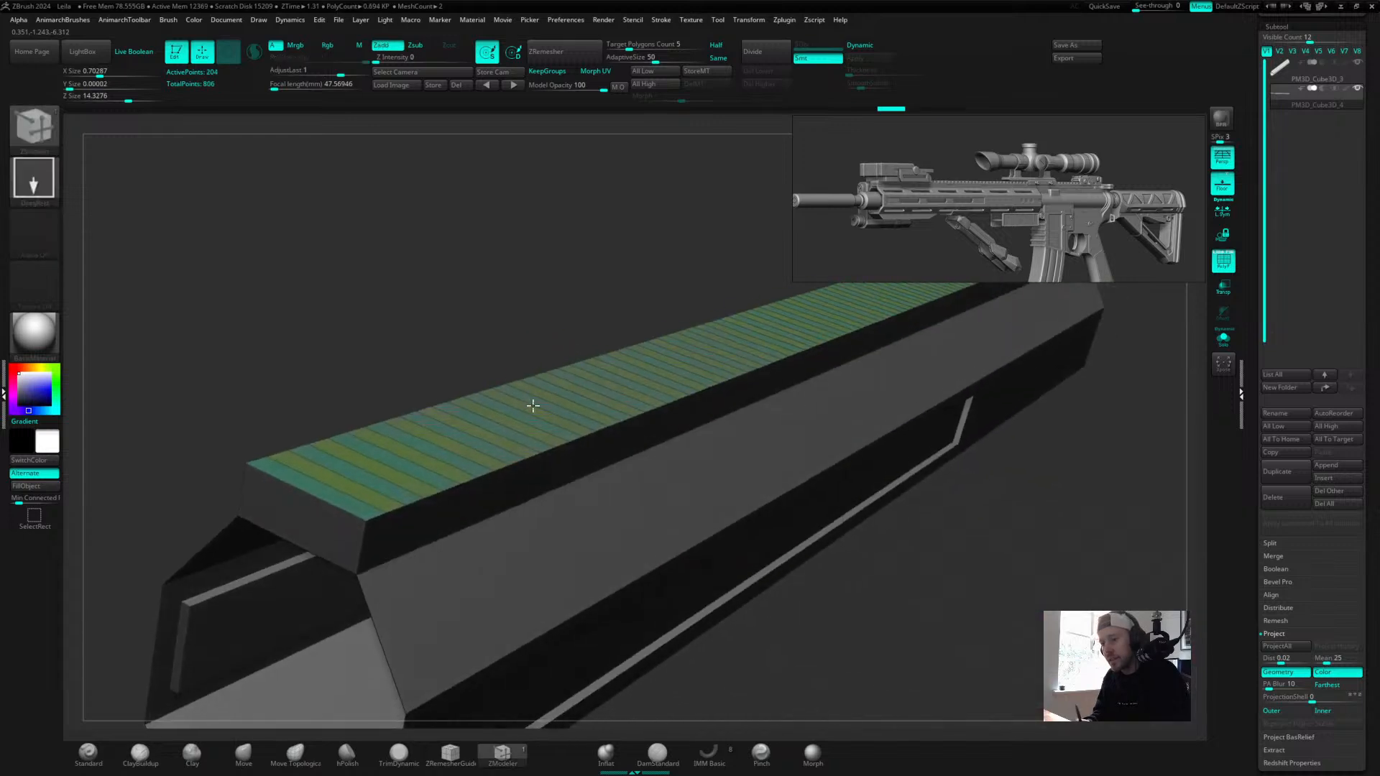
mouse_move(965, 559)
mouse_down()
mouse_move(896, 554)
mouse_move(961, 524)
mouse_move(819, 580)
mouse_move(929, 527)
mouse_up()
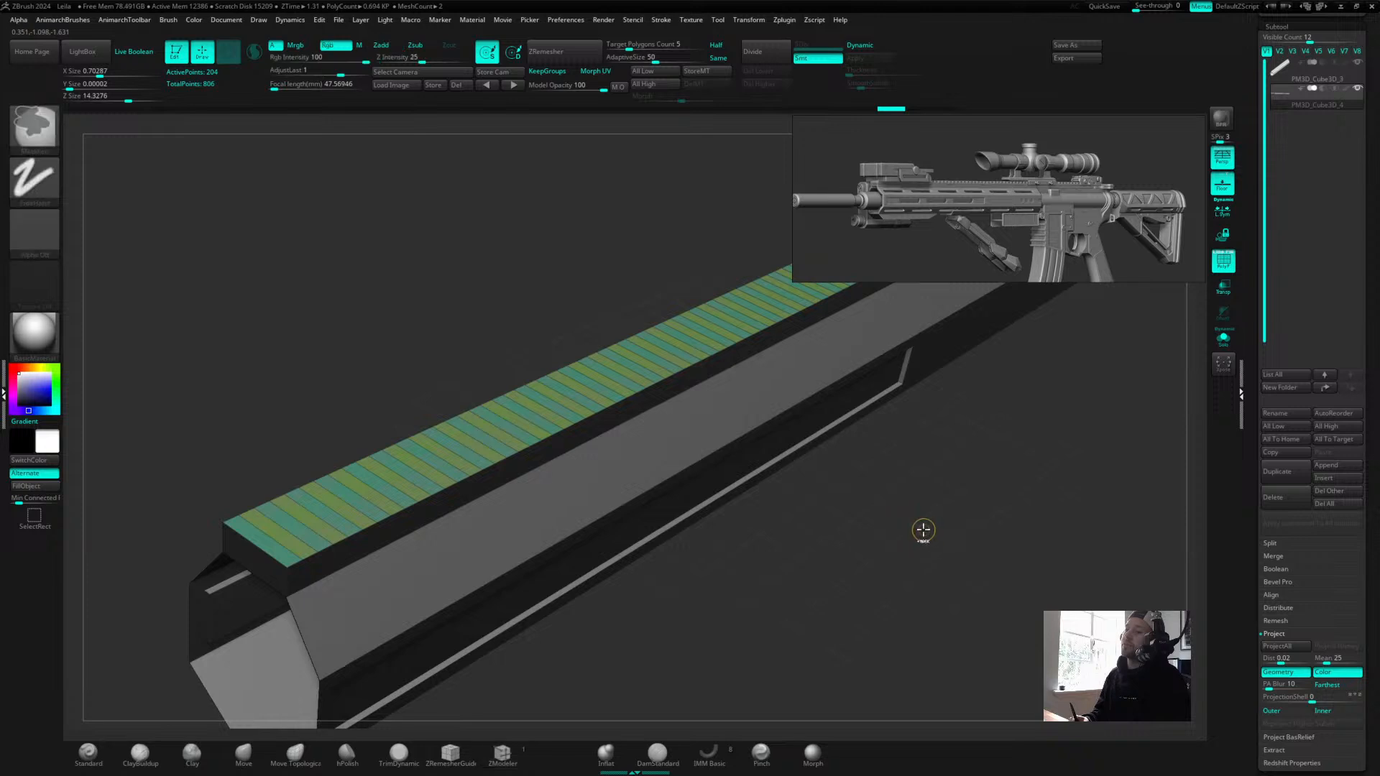
key(ctrl+z)
mouse_move(899, 530)
mouse_down()
mouse_move(890, 502)
mouse_move(908, 520)
mouse_up()
drag(570, 485, 570, 473)
drag(533, 400, 572, 373)
Insert multiple edge loops across the extruded bar to divide it into alternating polygroup strips.
alt+drag(740, 510, 961, 407)
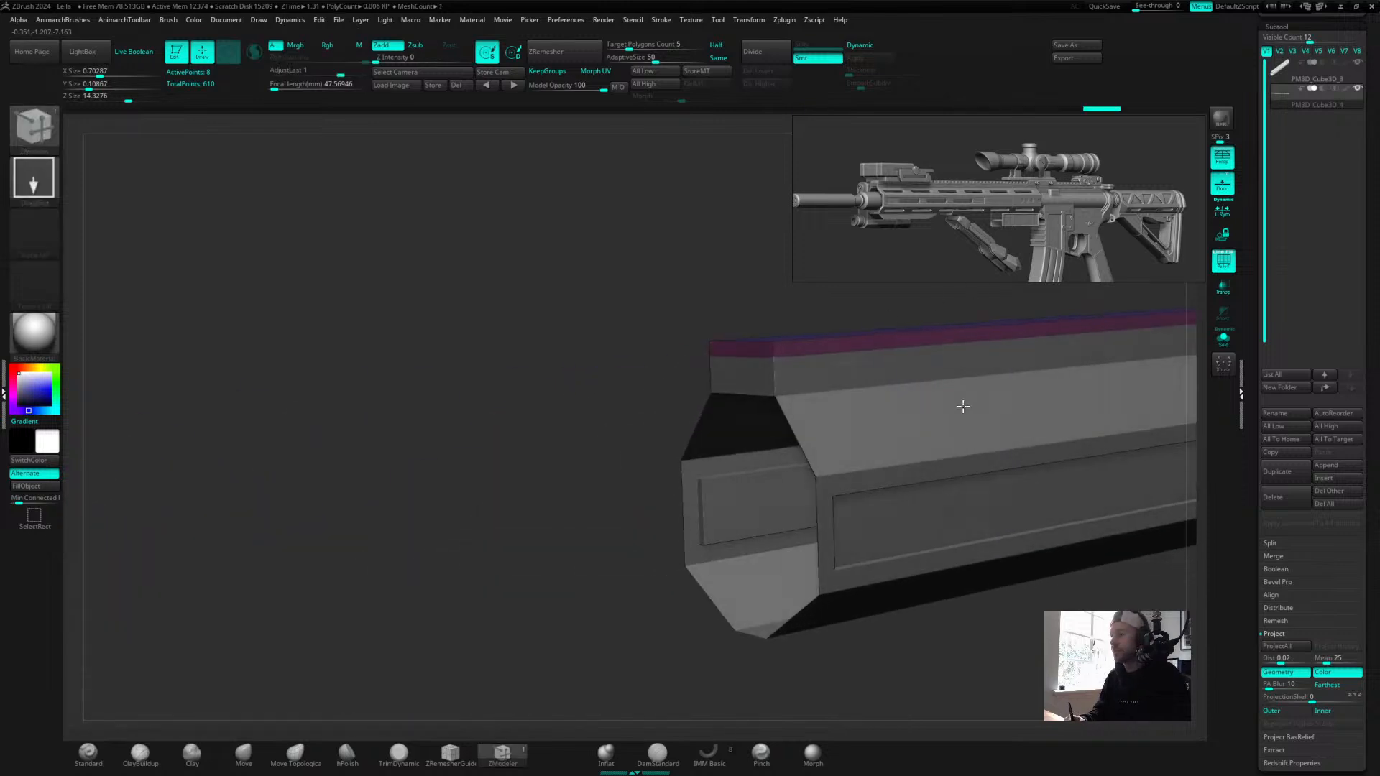
alt+drag(654, 289, 338, 353)
drag(477, 331, 589, 381)
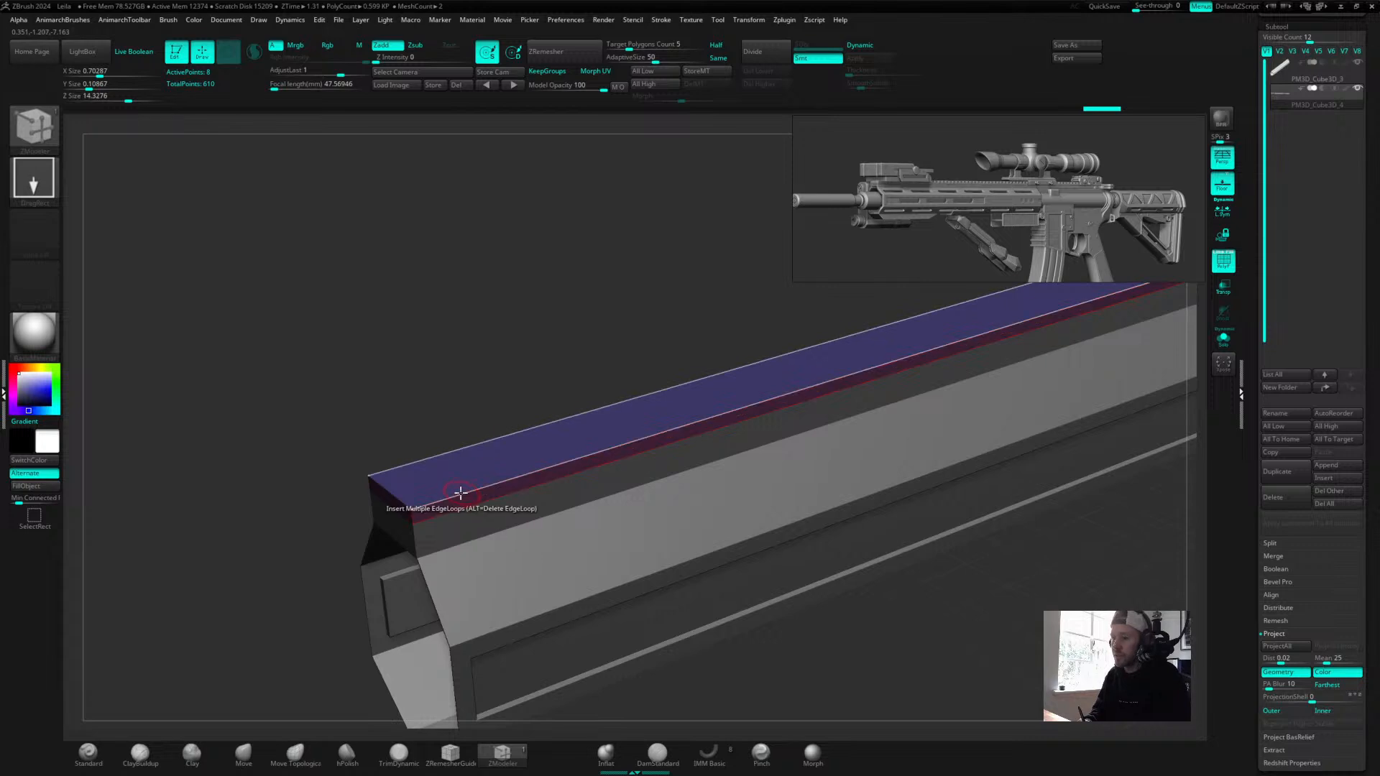
click(458, 494)
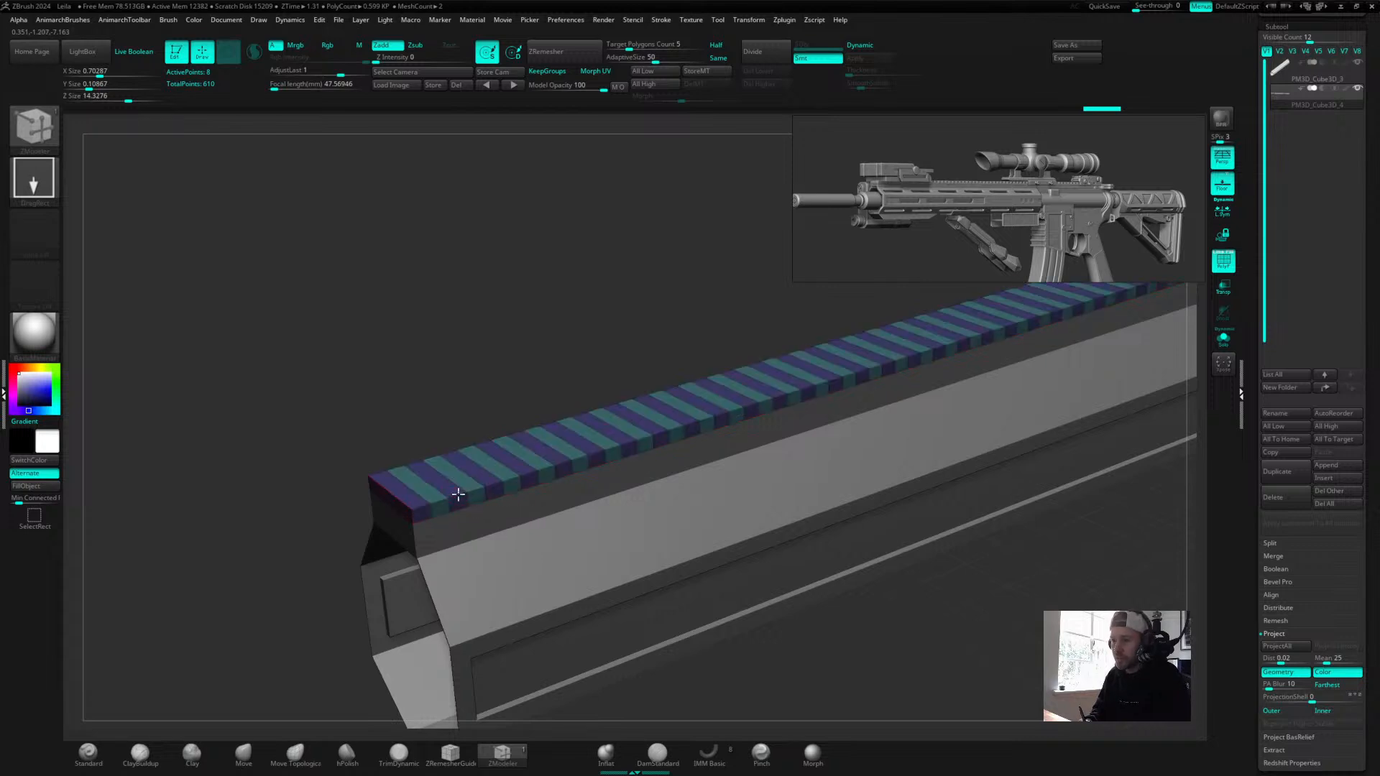
drag(462, 450, 417, 437)
Assign the bar's outer side faces to a single polygroup using the PolyGroup action with the Polyloop target.
key(space)
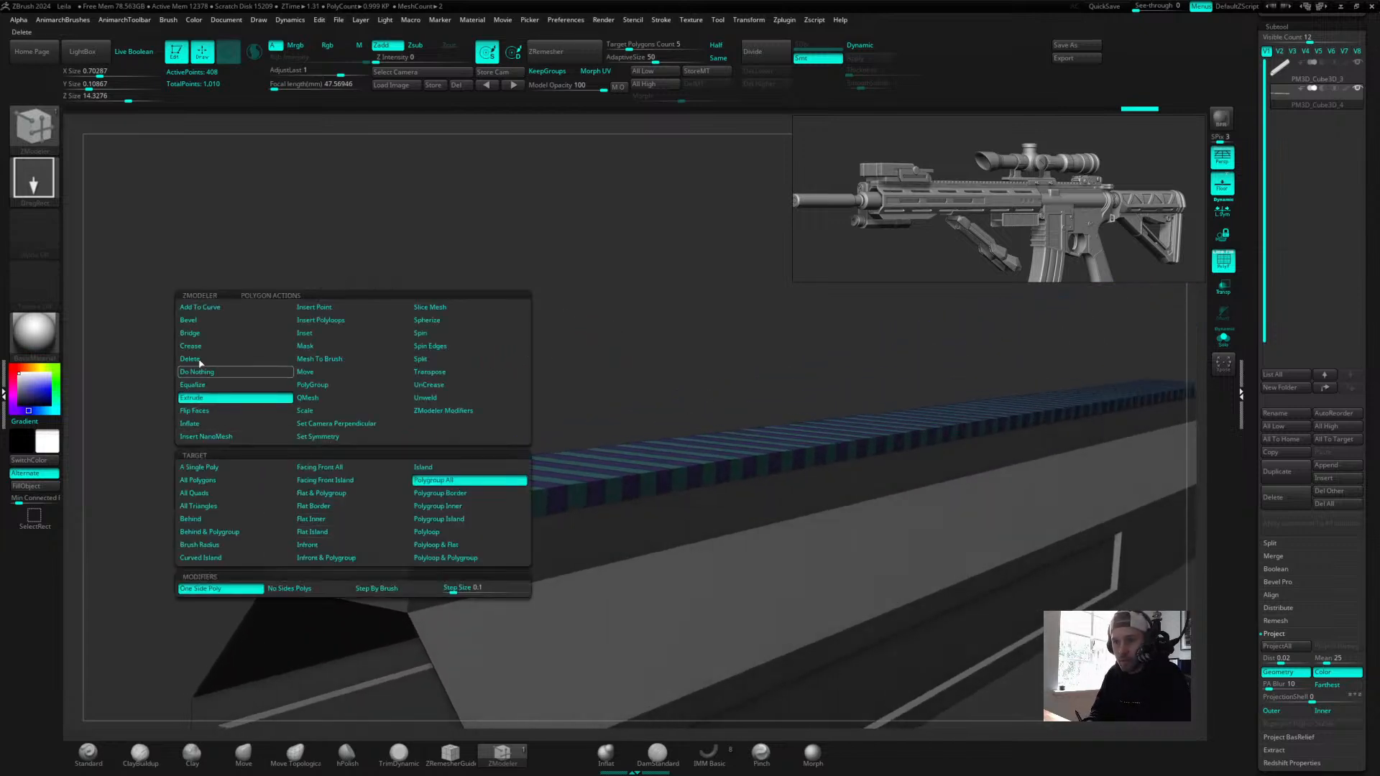
click(316, 385)
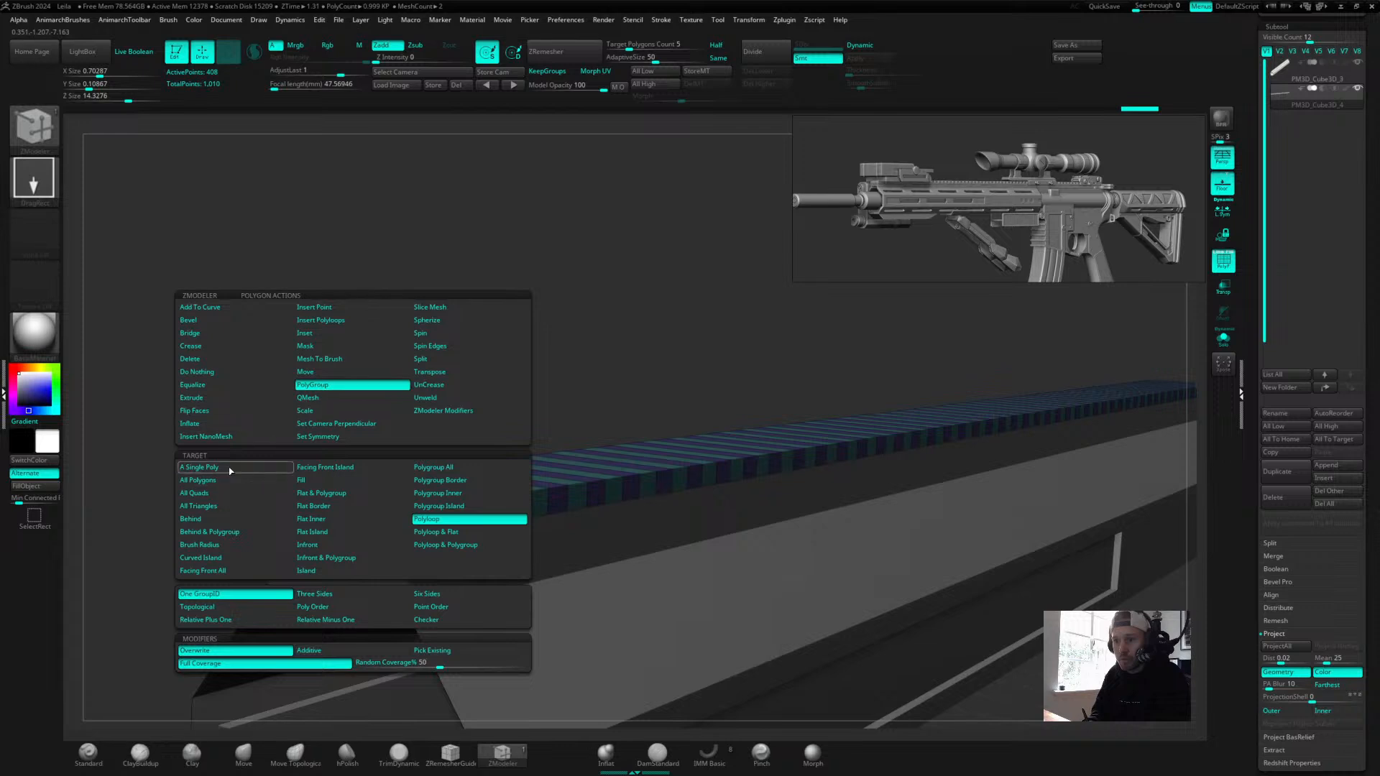
click(271, 468)
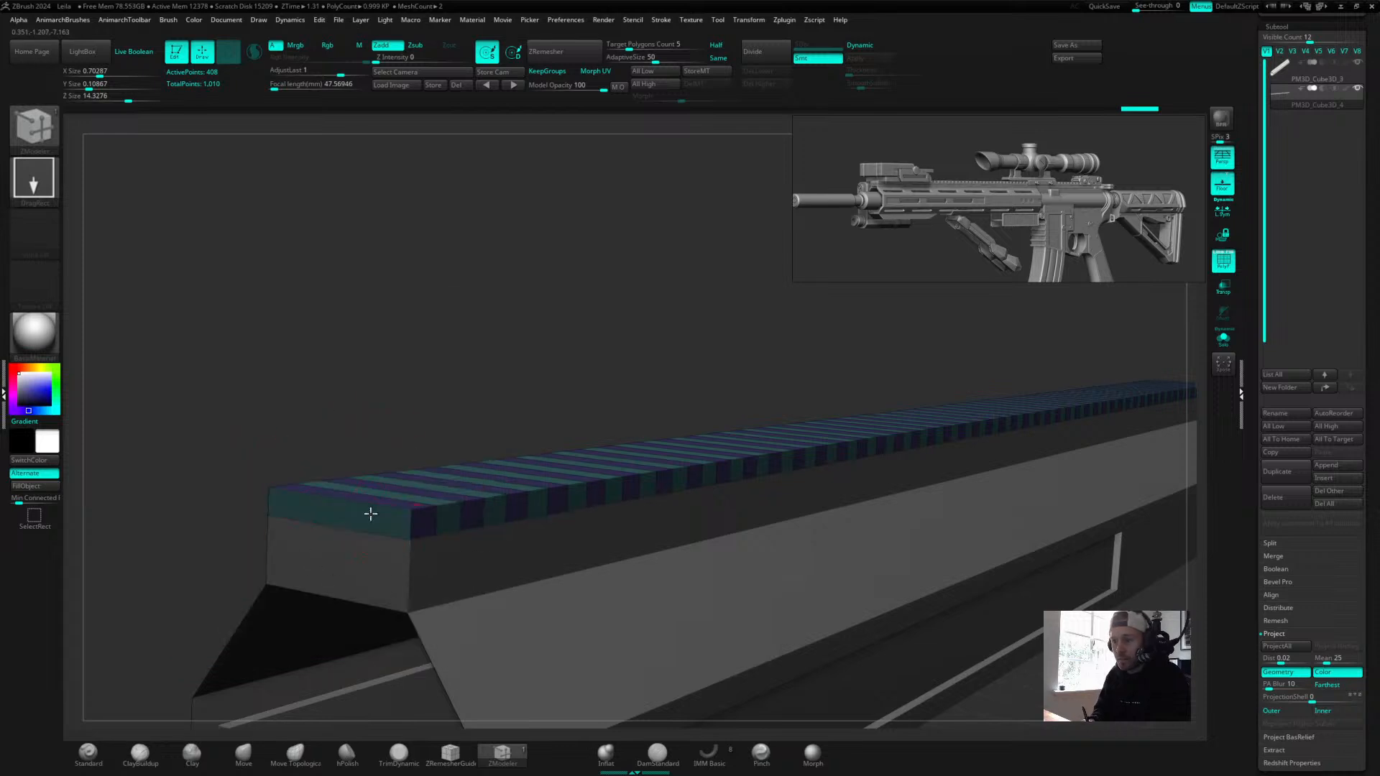
key(space)
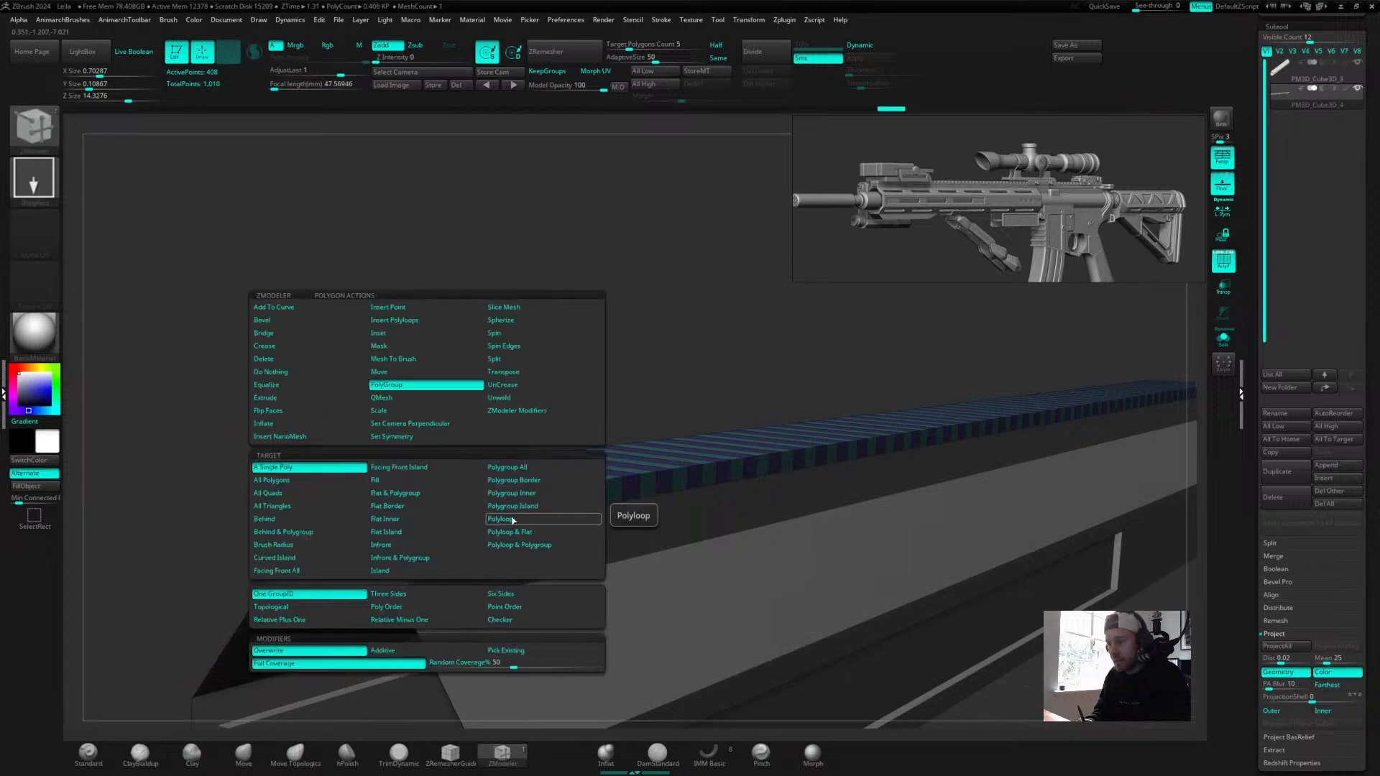
click(568, 519)
click(429, 522)
Apply the PolyGroup action with the Polygroup All target to the alternating top strips.
drag(512, 351, 444, 331)
key(space)
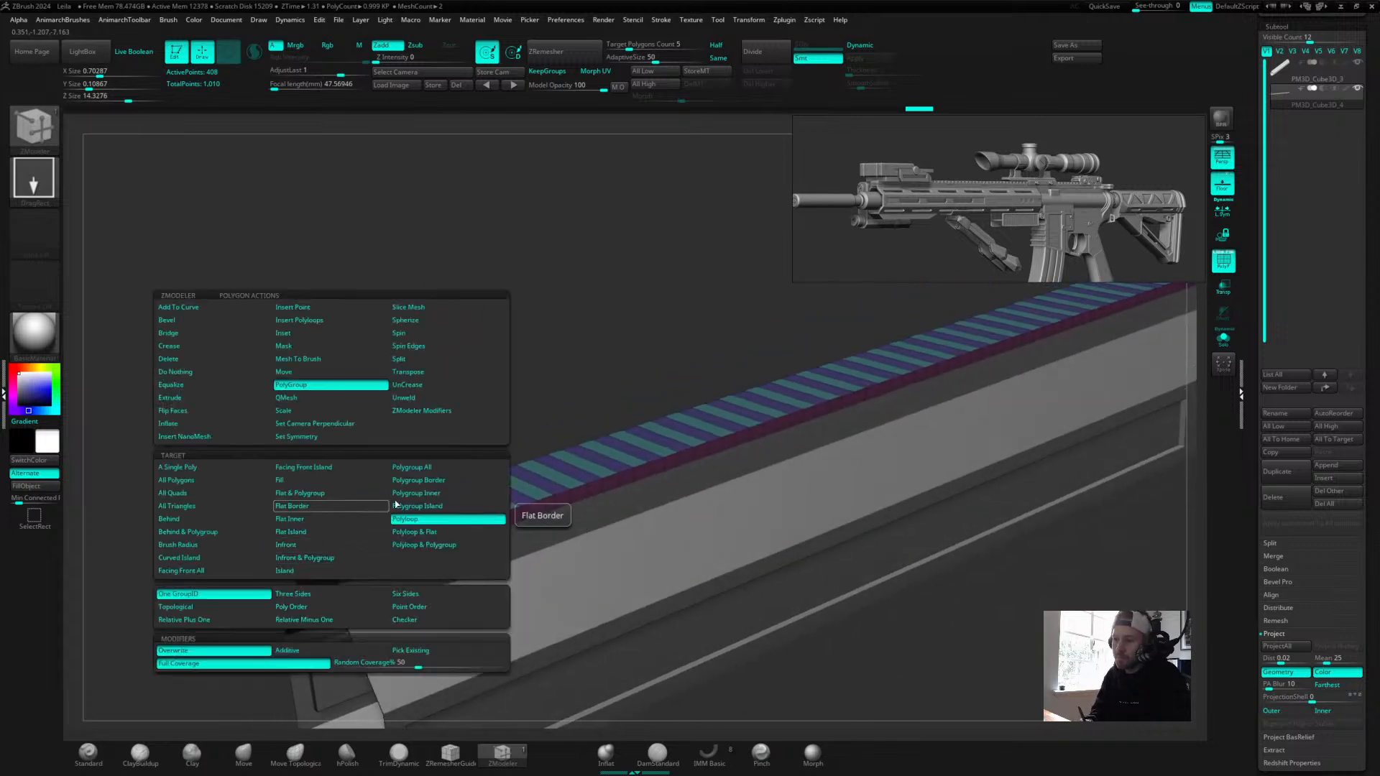
click(416, 471)
click(332, 539)
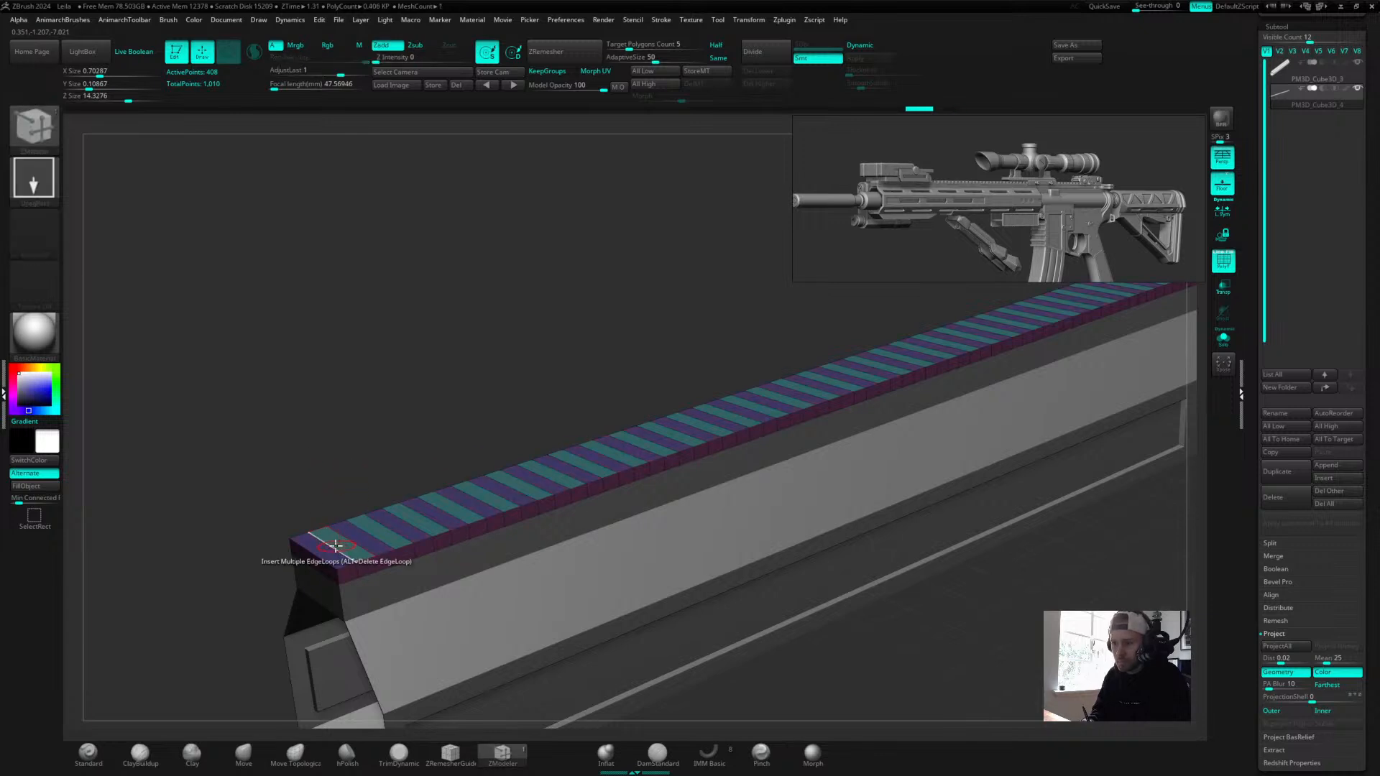
Try extruding the alternating top strips upward with Extrude Polygroup All and undo it.
key(space)
click(192, 397)
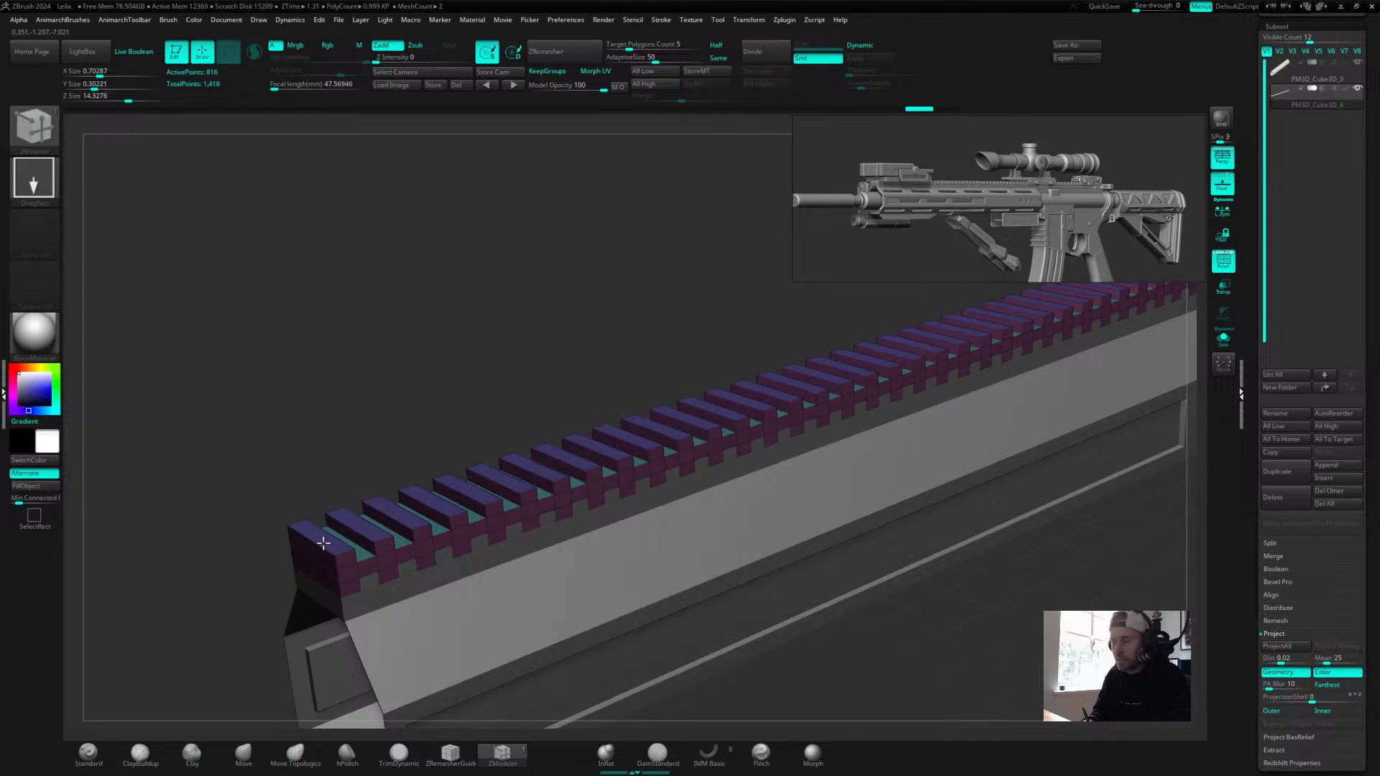
key(ctrl+z)
Isolate the striped rail bar and delete the single end polygon at both ends of its underside with the Delete action.
drag(381, 425, 401, 403)
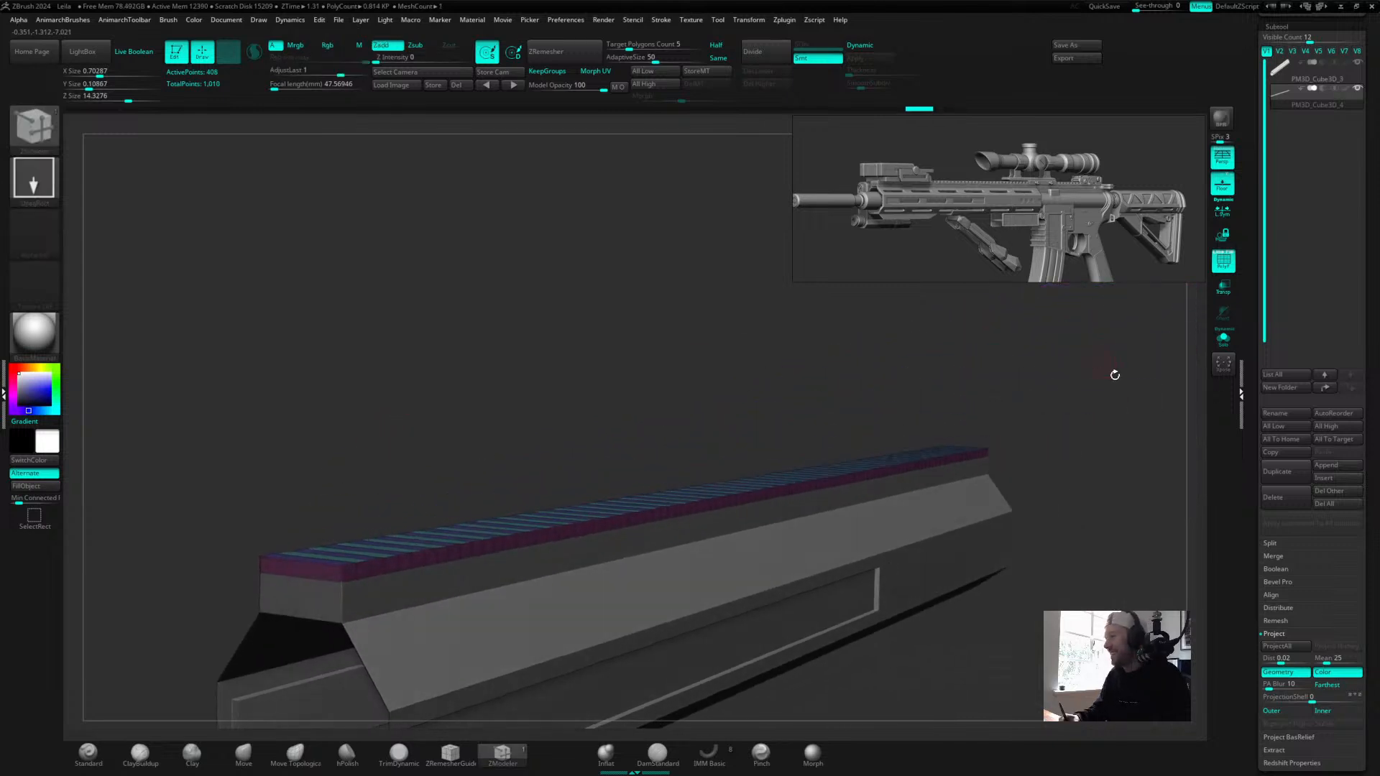
click(1223, 338)
drag(601, 416, 683, 299)
key(space)
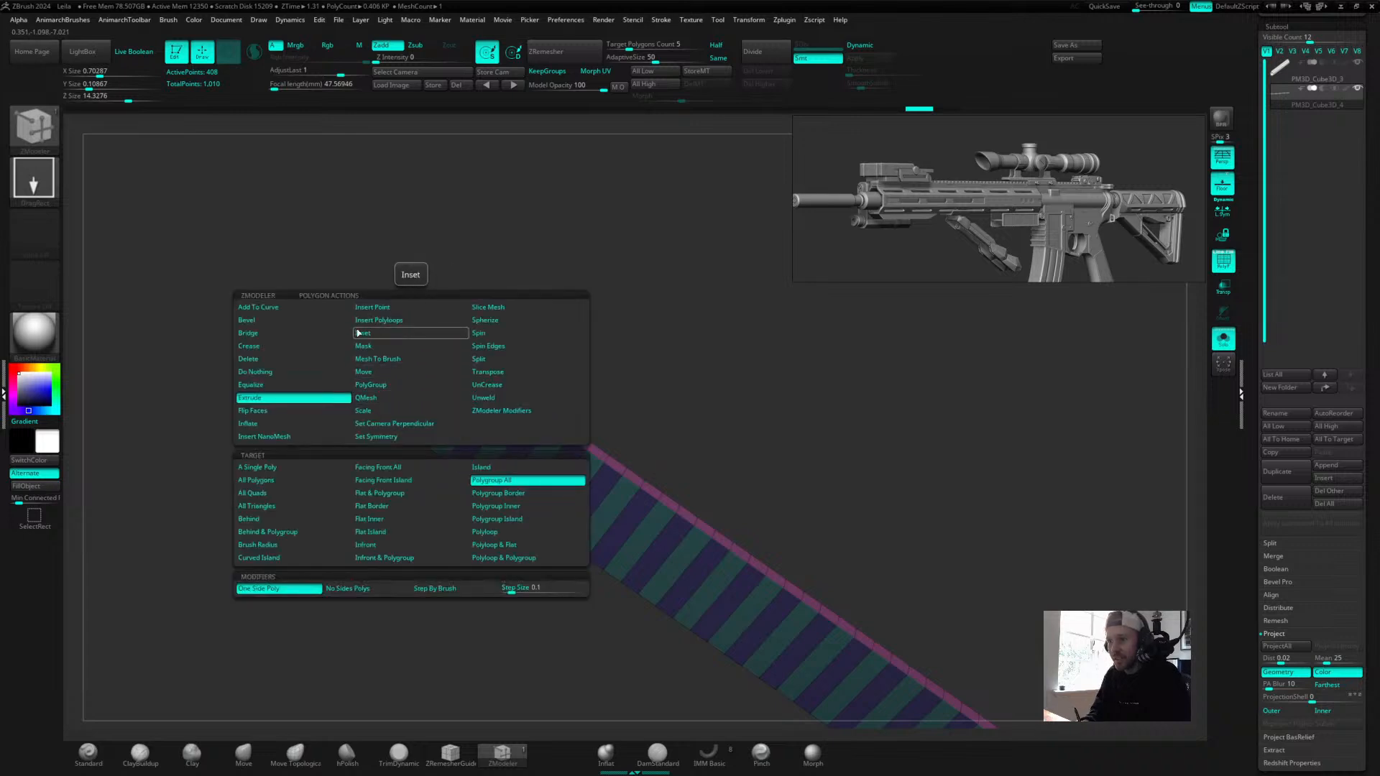
click(256, 360)
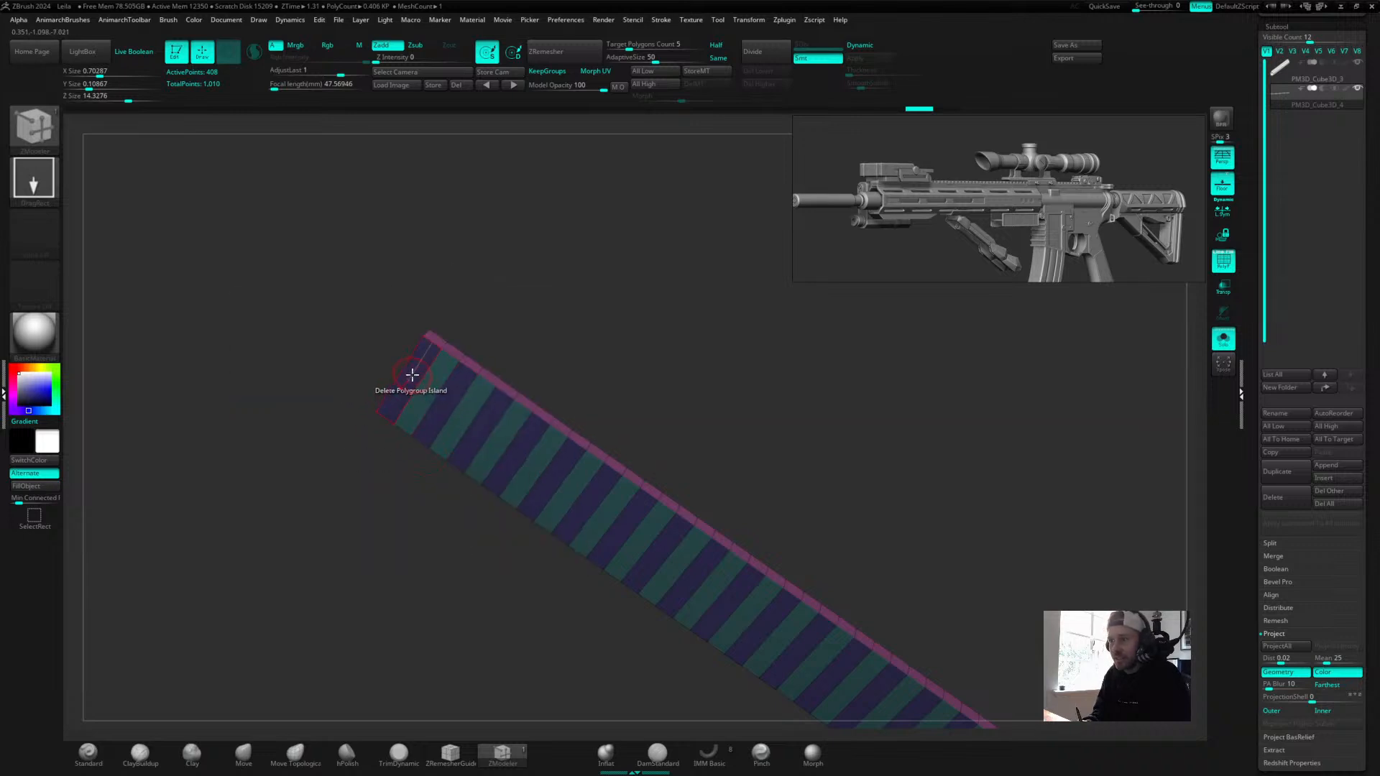
key(space)
click(266, 468)
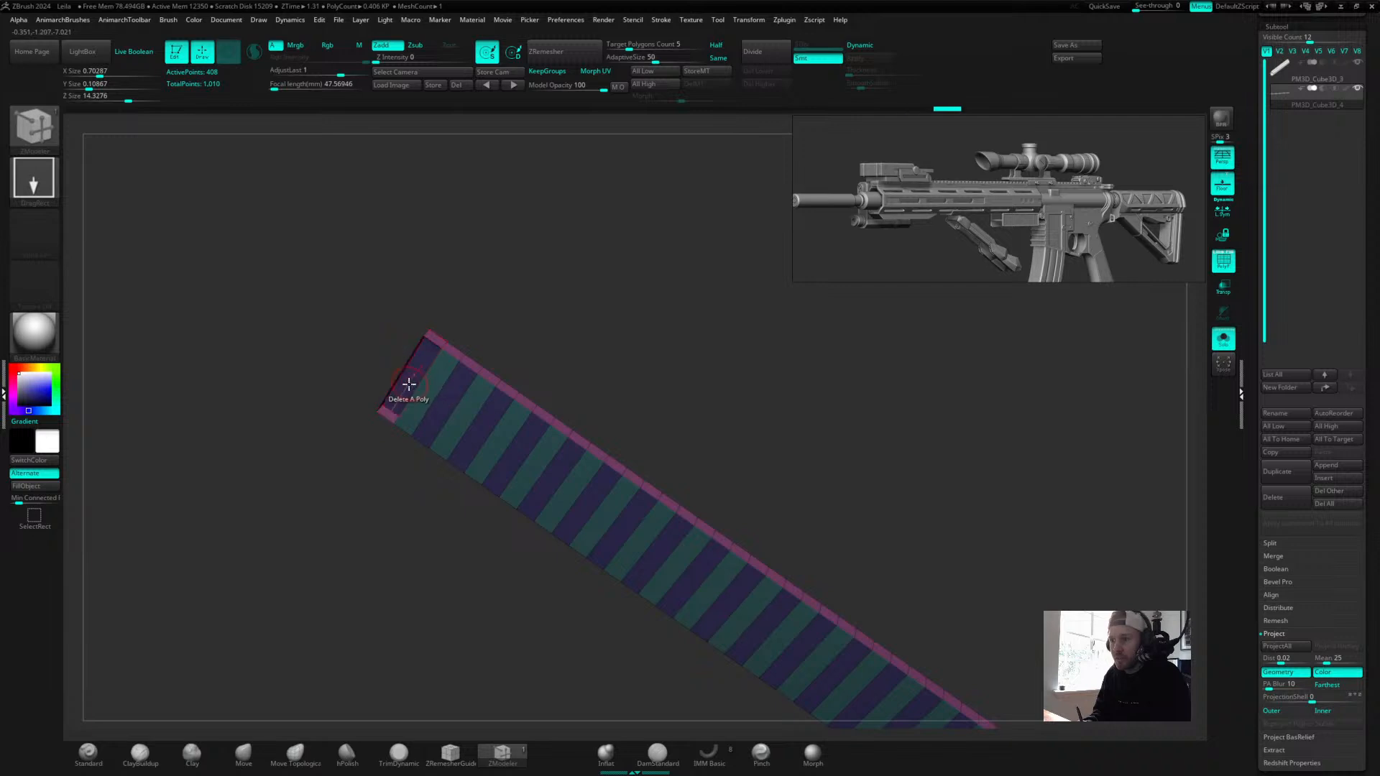
click(408, 384)
drag(619, 305, 650, 314)
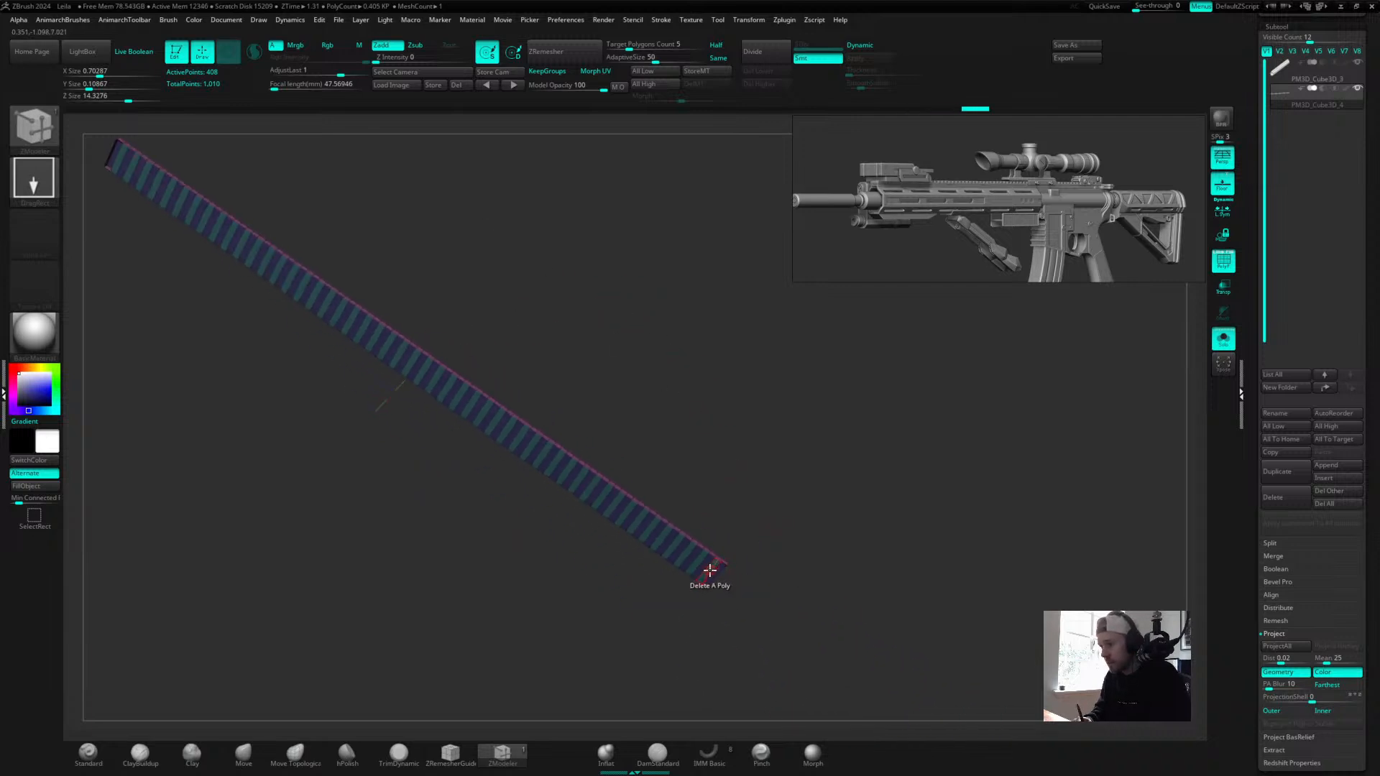
alt+drag(771, 503, 1095, 461)
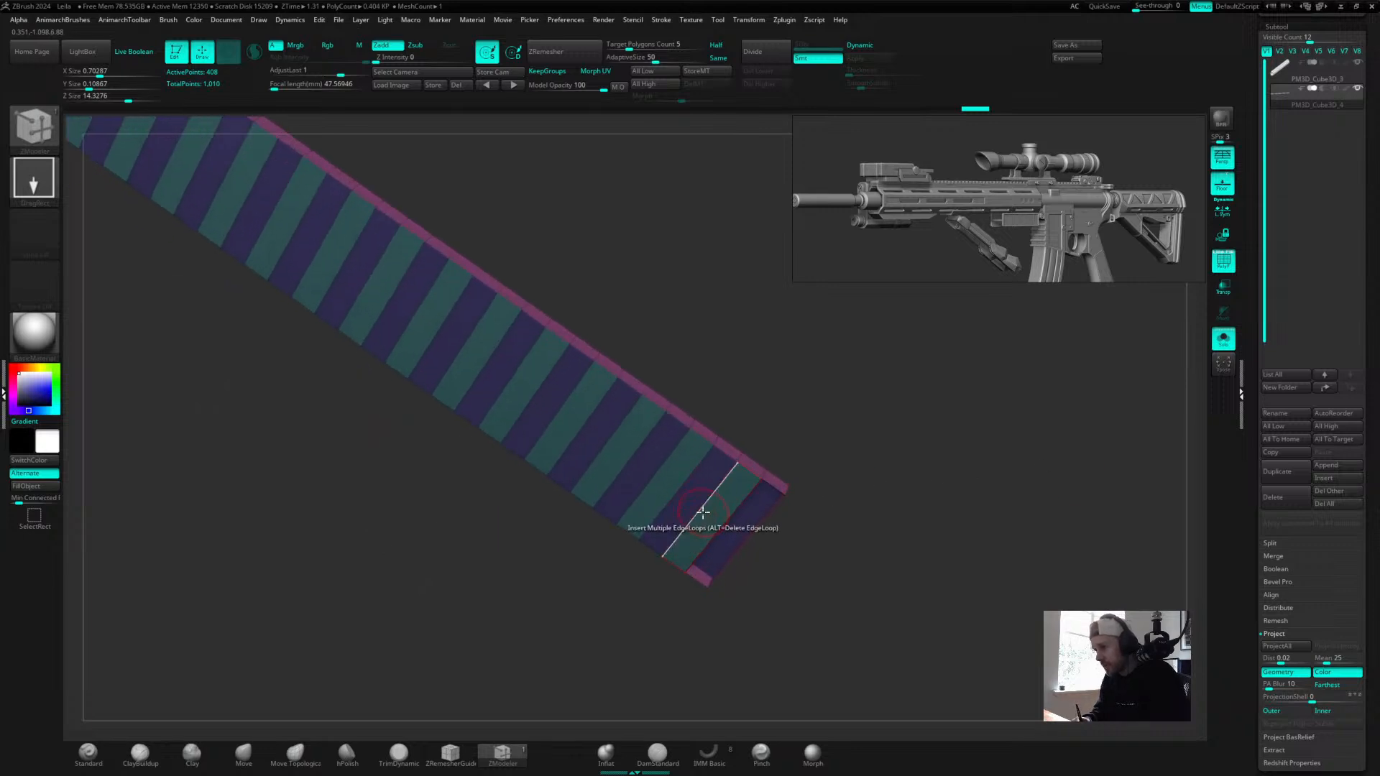
Try deleting the whole row of underside strips with the Delete action's Polyloop target and undo it.
key(space)
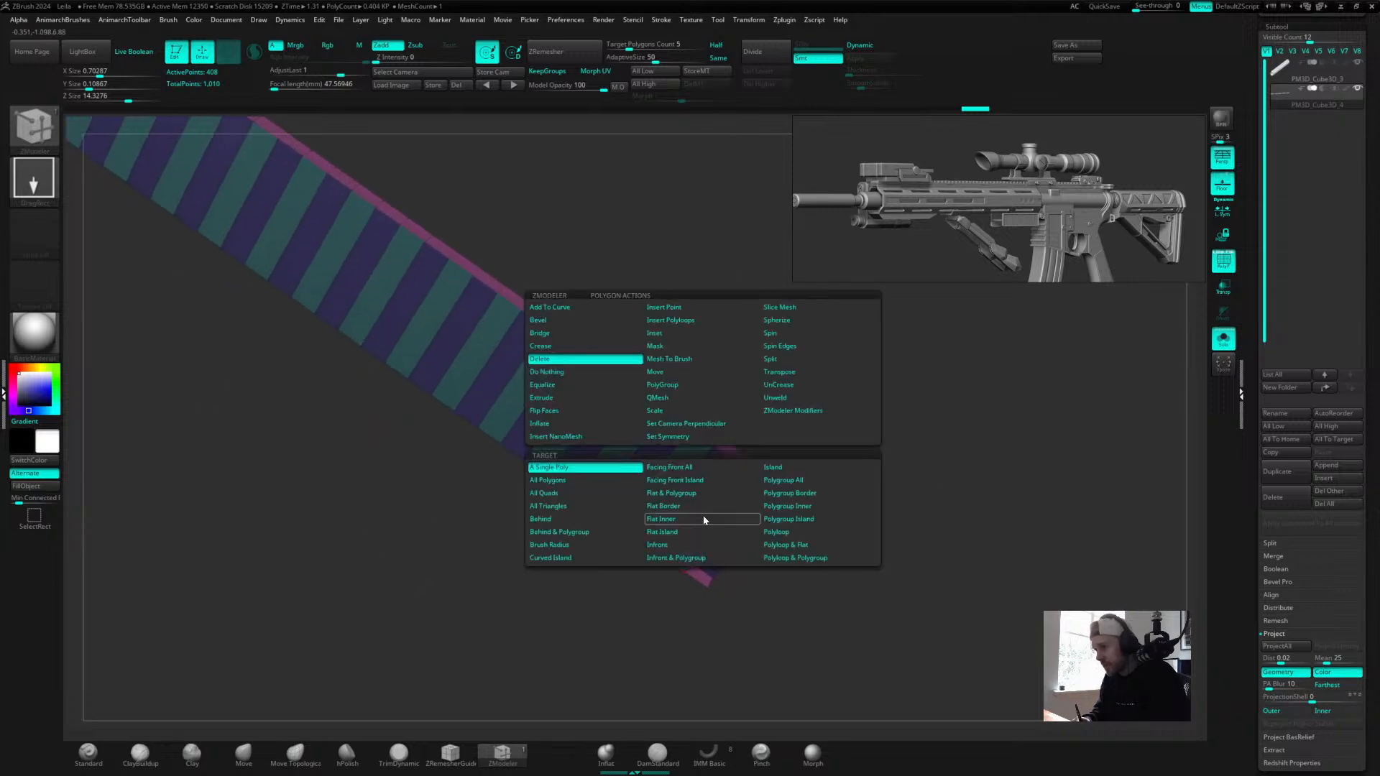
click(790, 532)
click(703, 516)
key(ctrl+z)
click(704, 515)
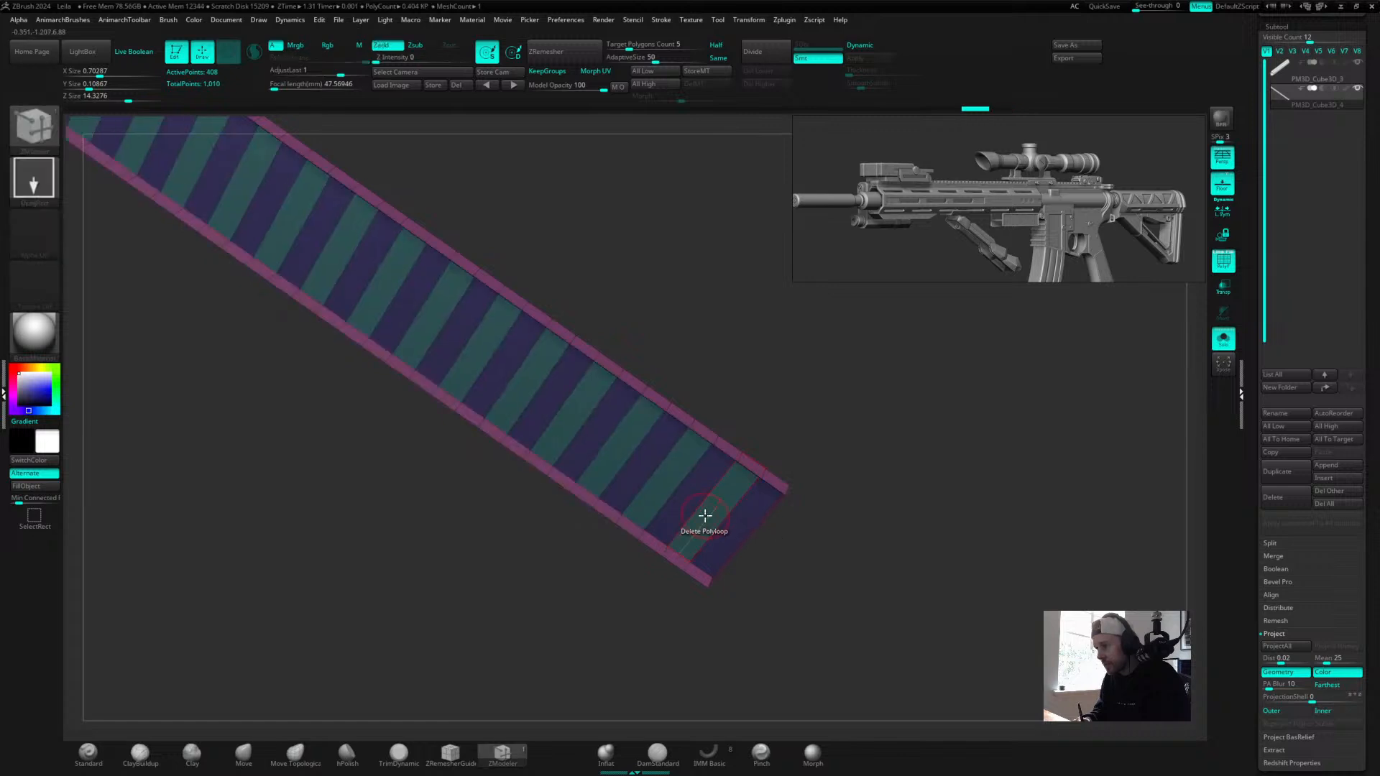
drag(833, 407, 847, 484)
drag(672, 425, 1055, 387)
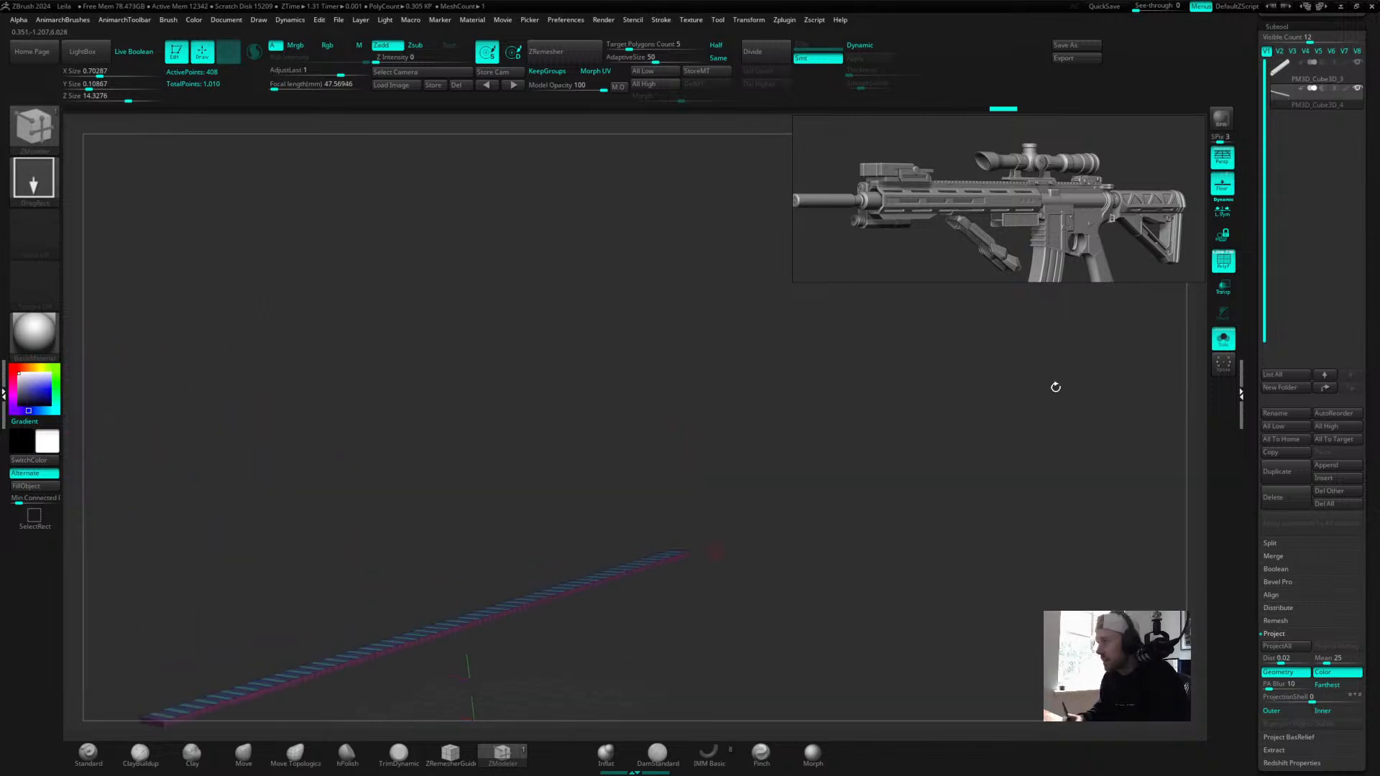
click(1222, 339)
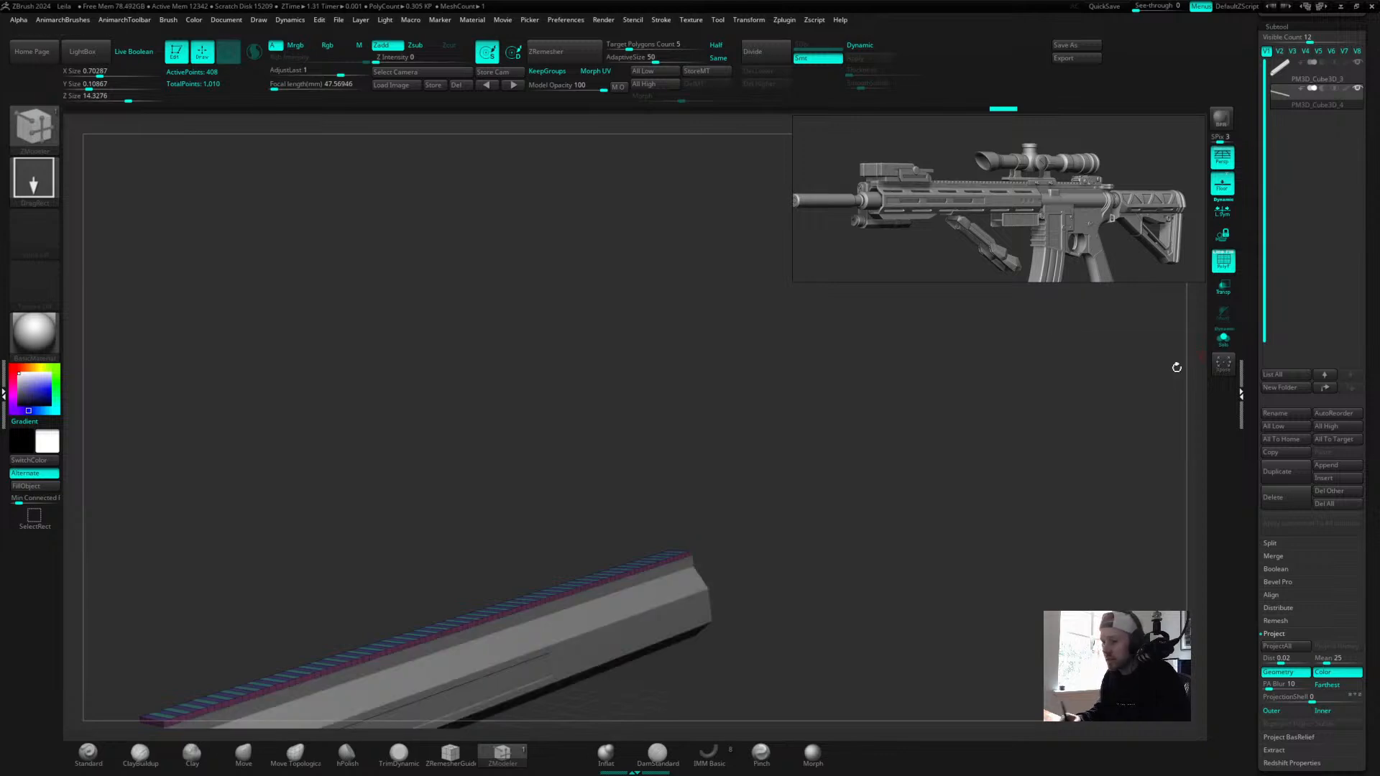
mouse_move(746, 491)
mouse_down()
mouse_move(834, 345)
mouse_move(809, 314)
mouse_move(779, 314)
mouse_move(833, 292)
mouse_move(804, 360)
mouse_move(837, 420)
mouse_move(846, 388)
mouse_up()
key(ctrl)
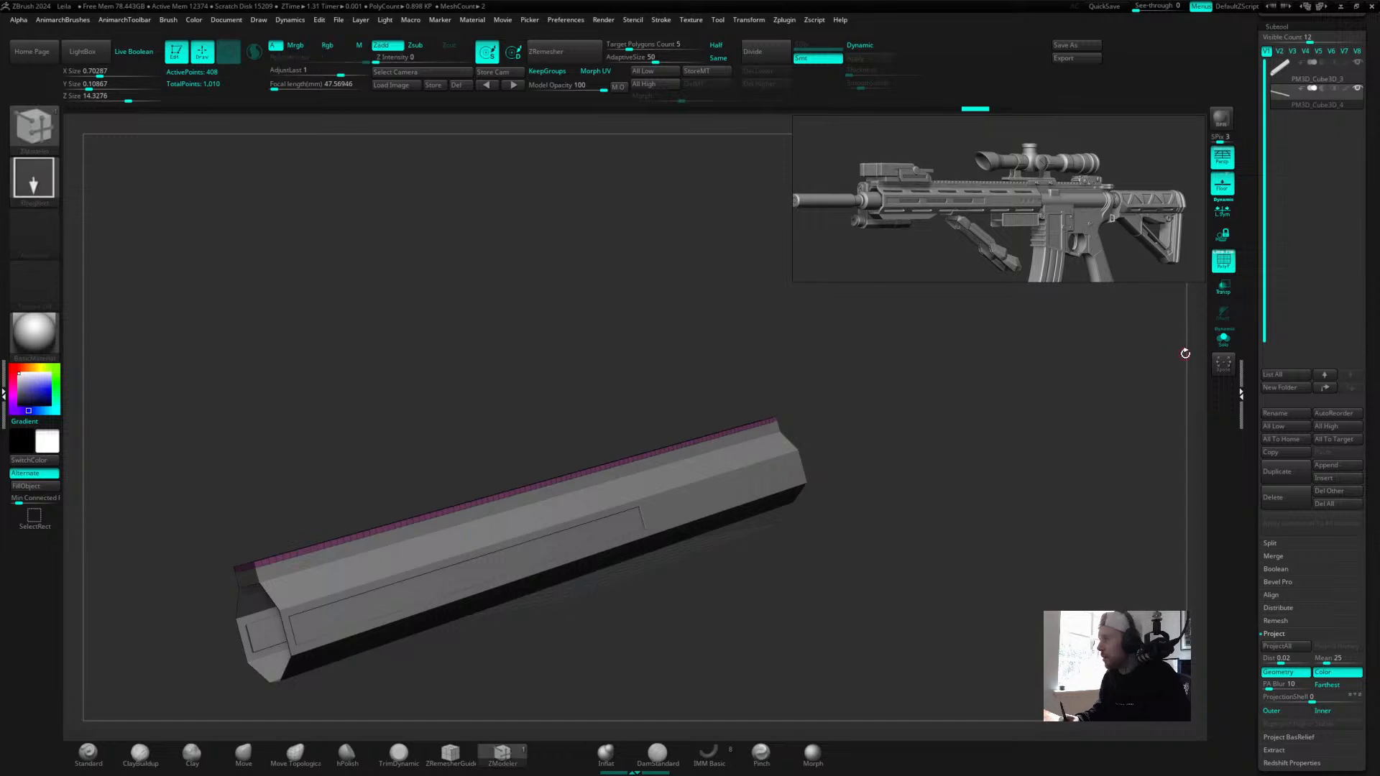
Isolate the bar again and assign its underside strips to one polygroup using the PolyGroup action with the Polyloop target.
click(1223, 338)
mouse_move(830, 406)
mouse_down()
mouse_move(797, 327)
mouse_move(1028, 407)
mouse_move(934, 419)
mouse_up()
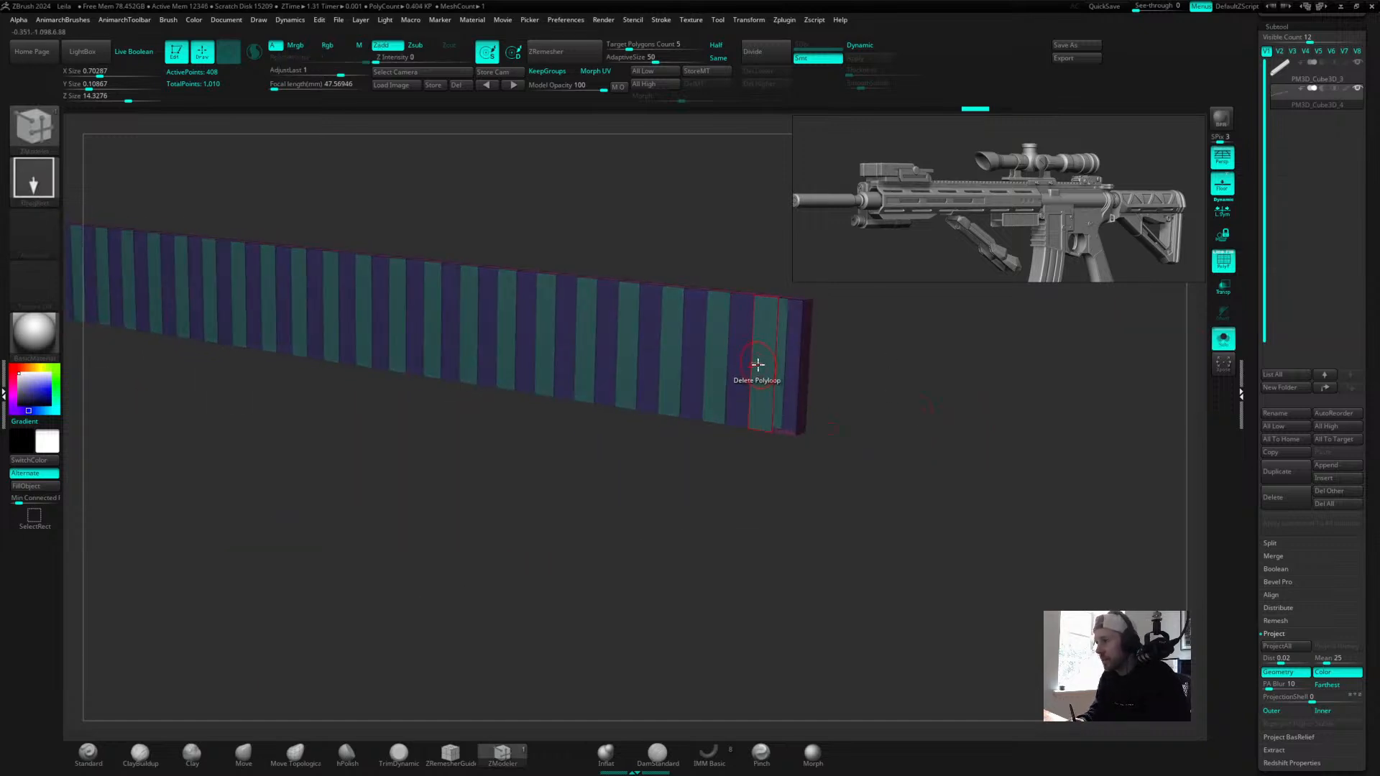
key(space)
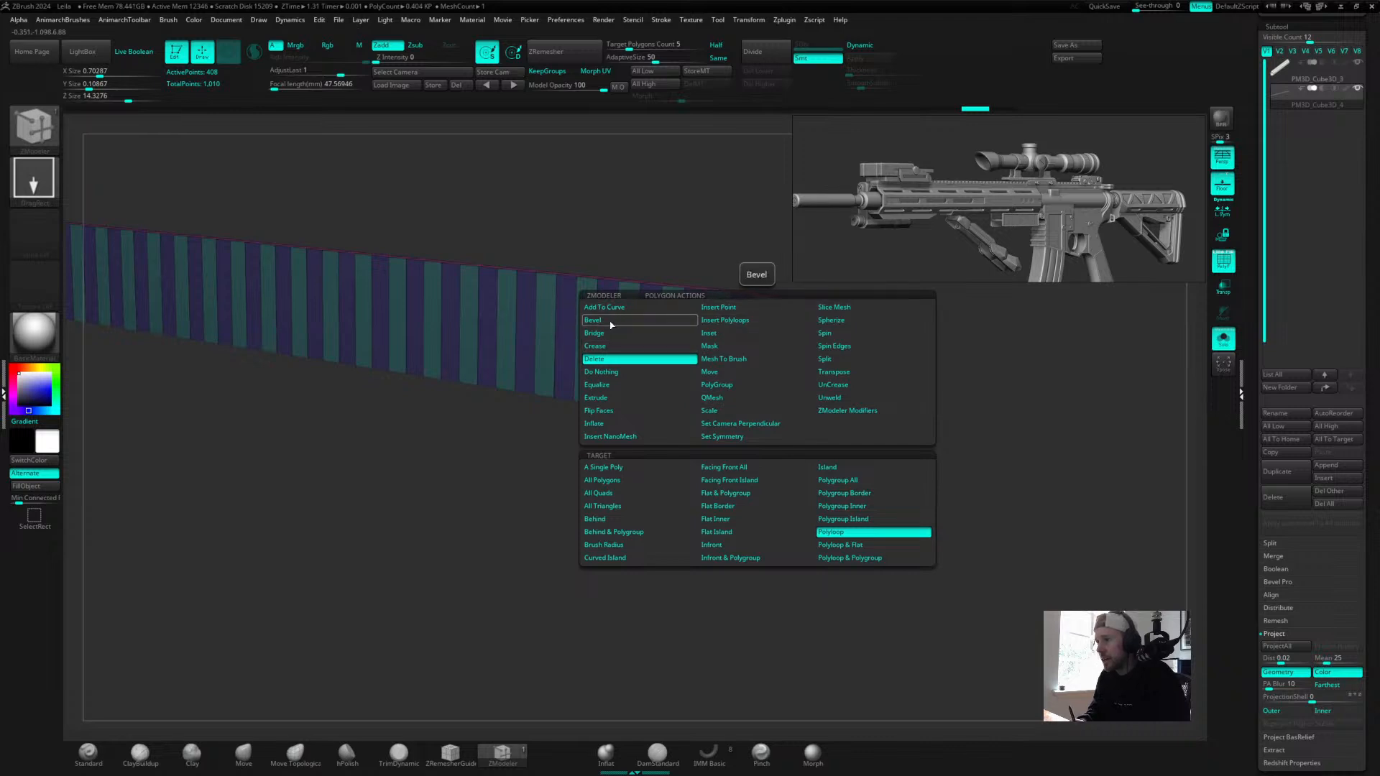
click(713, 389)
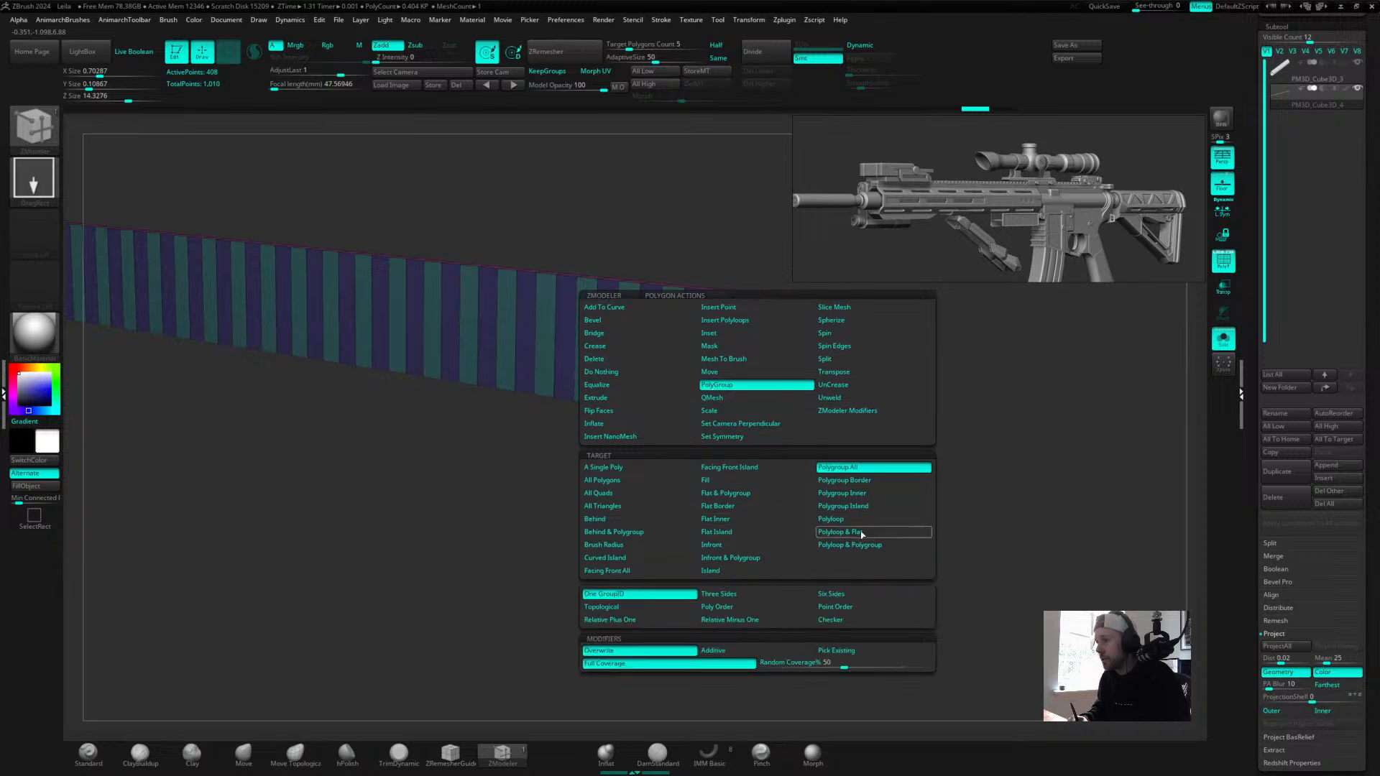
click(842, 520)
click(757, 362)
Close the open end polygon at one end of the underside by bridging its two opposite long-side edges.
drag(866, 317, 891, 352)
key(space)
key(space)
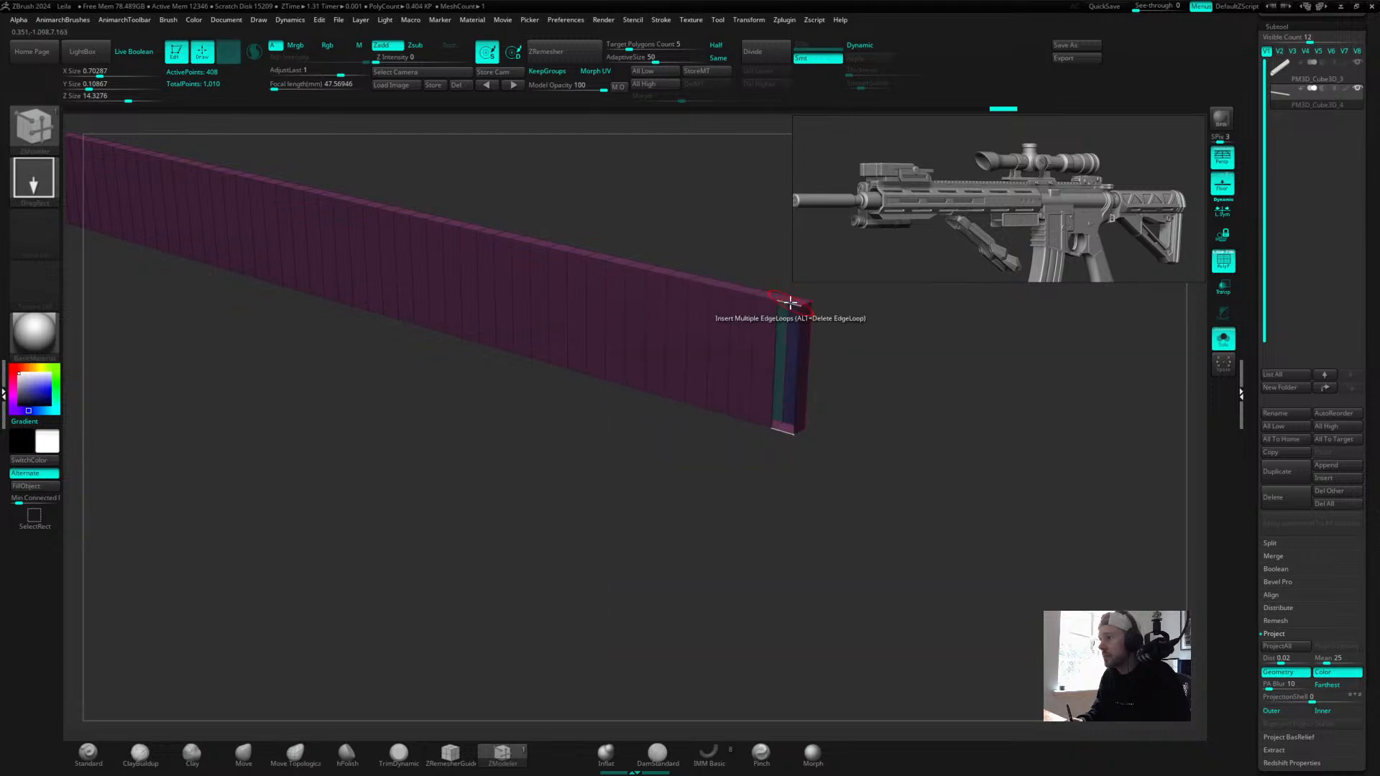
key(space)
click(678, 338)
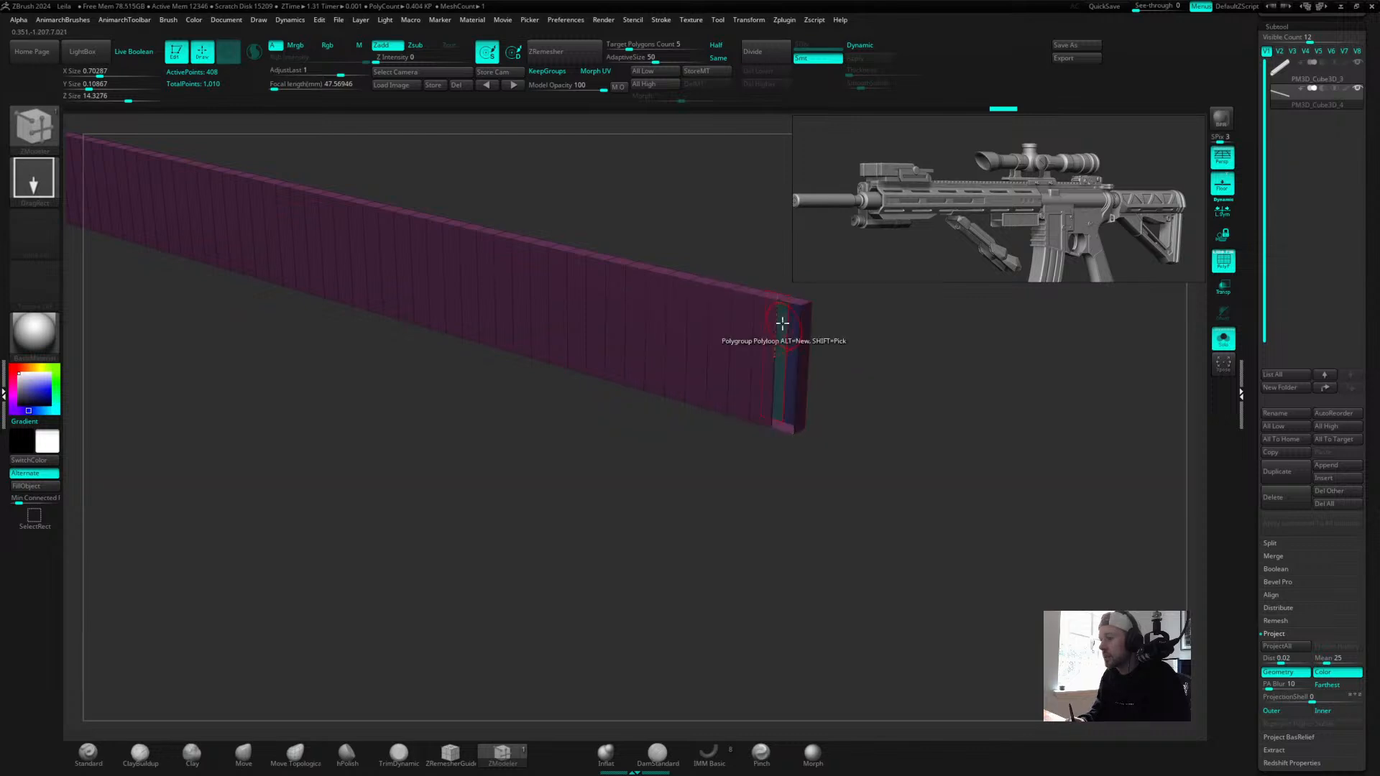
click(791, 302)
key(ctrl+z)
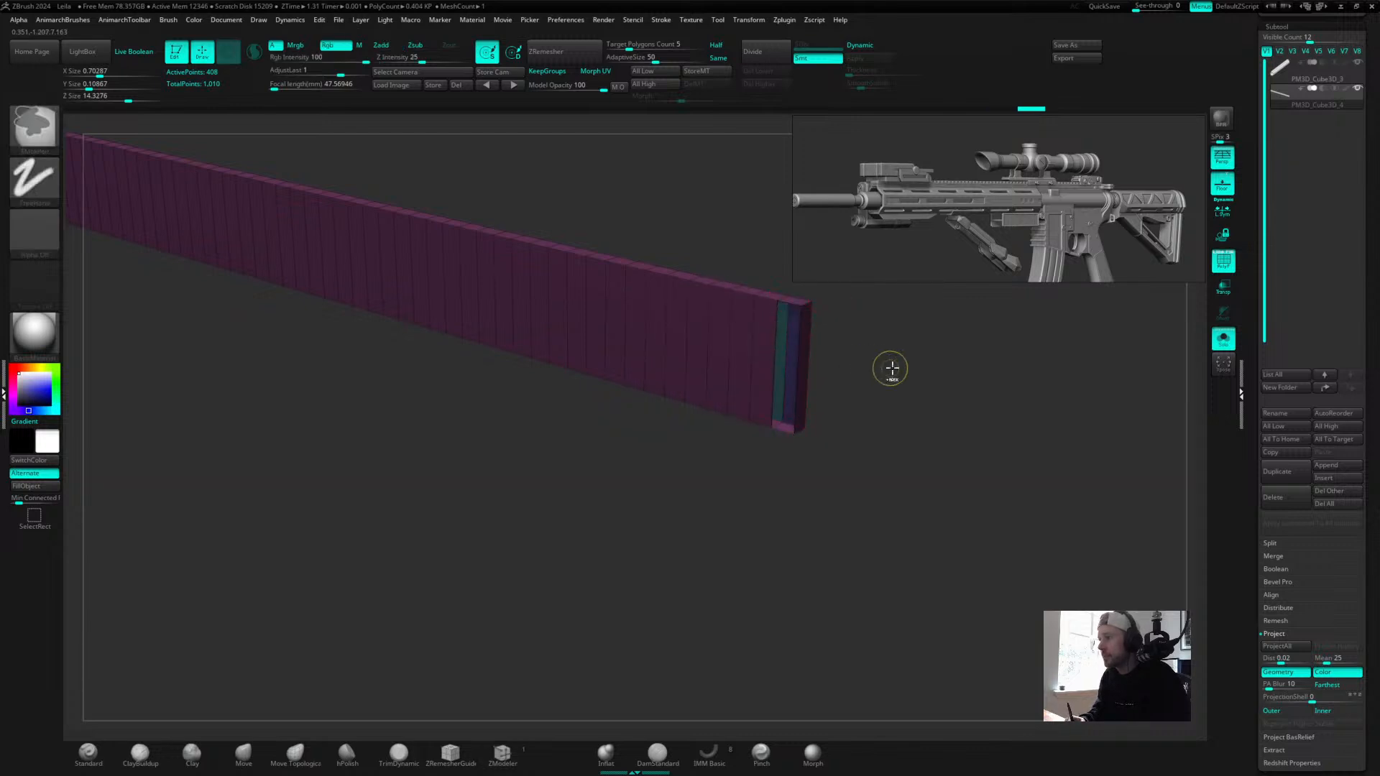
mouse_move(890, 361)
alt+mouse_down()
mouse_move(1047, 381)
mouse_move(995, 377)
alt+mouse_up()
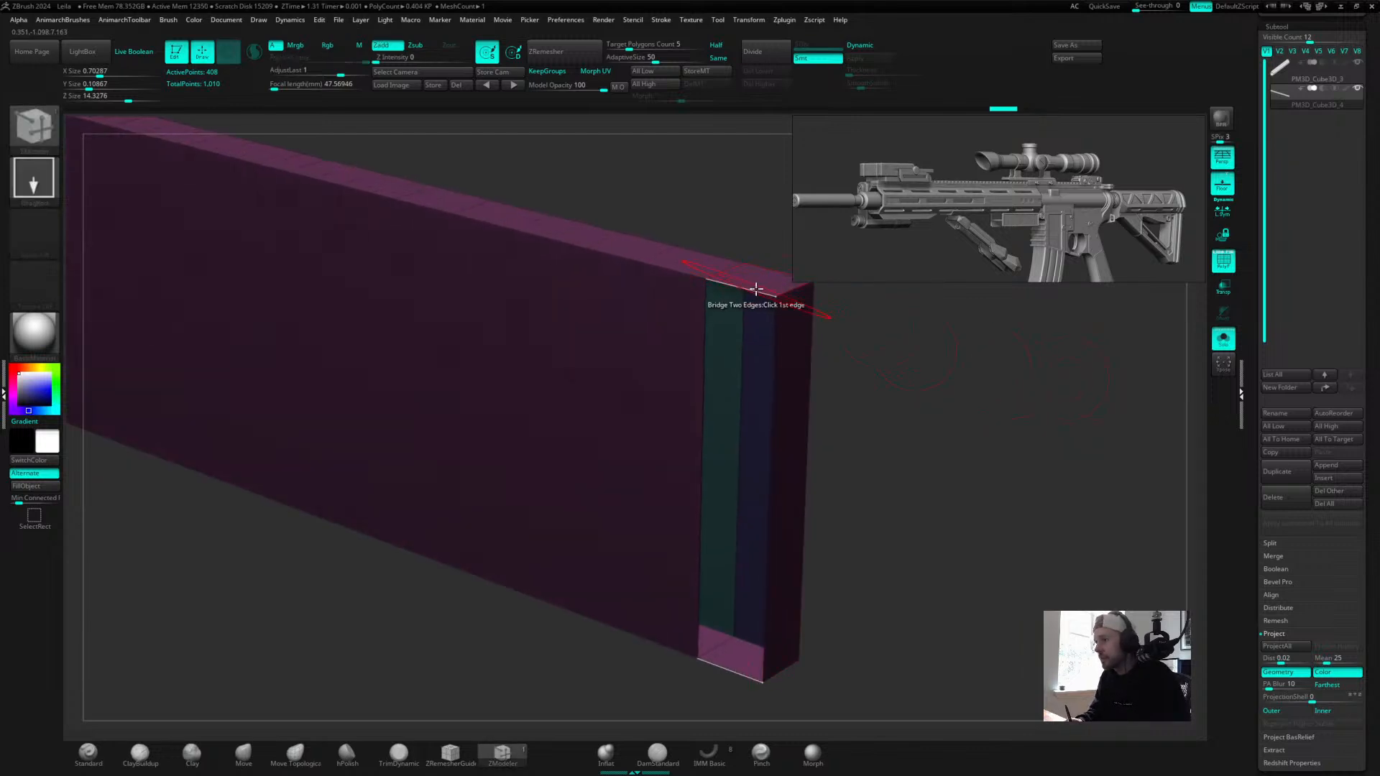
click(754, 288)
click(721, 662)
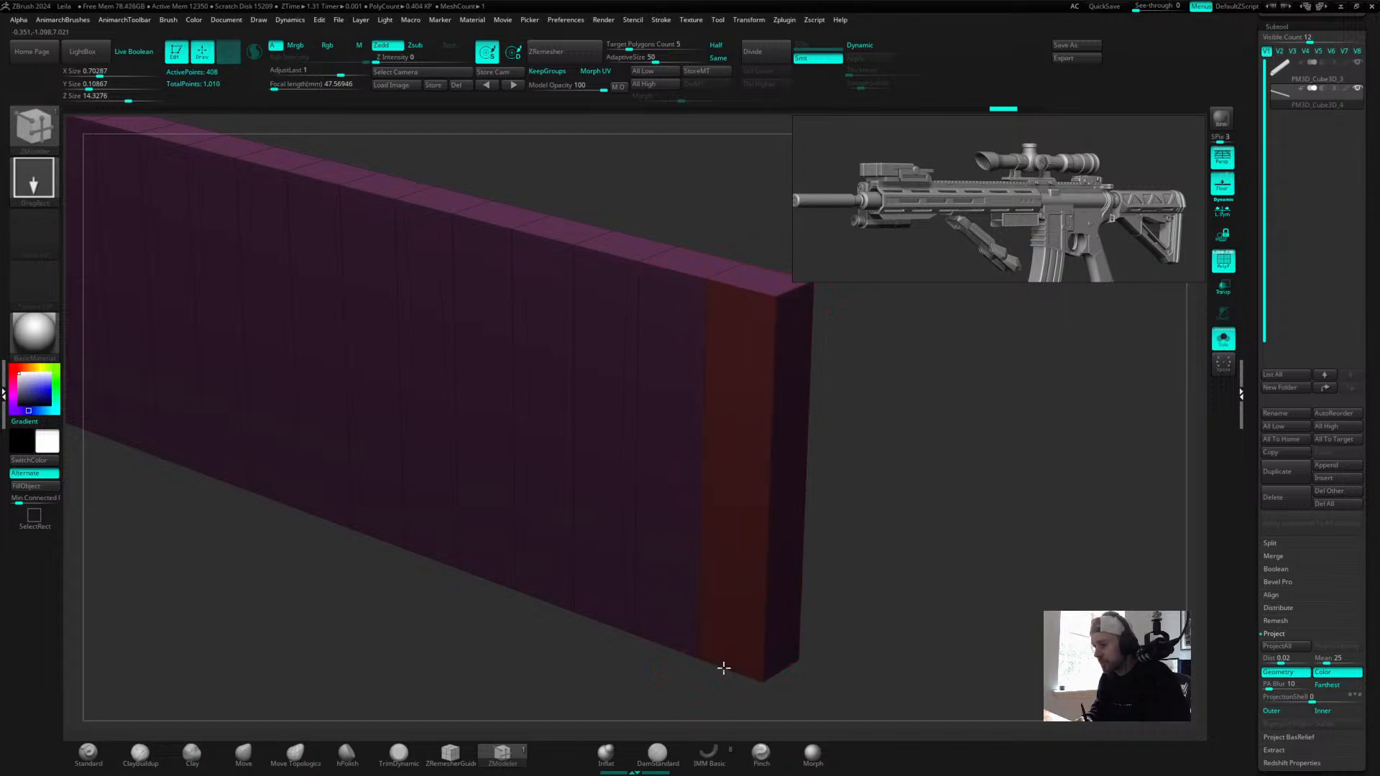
Bridge the gap at the underside's other end and assign the patched polygons to the same polygroup as the sides.
alt+drag(650, 660, 564, 660)
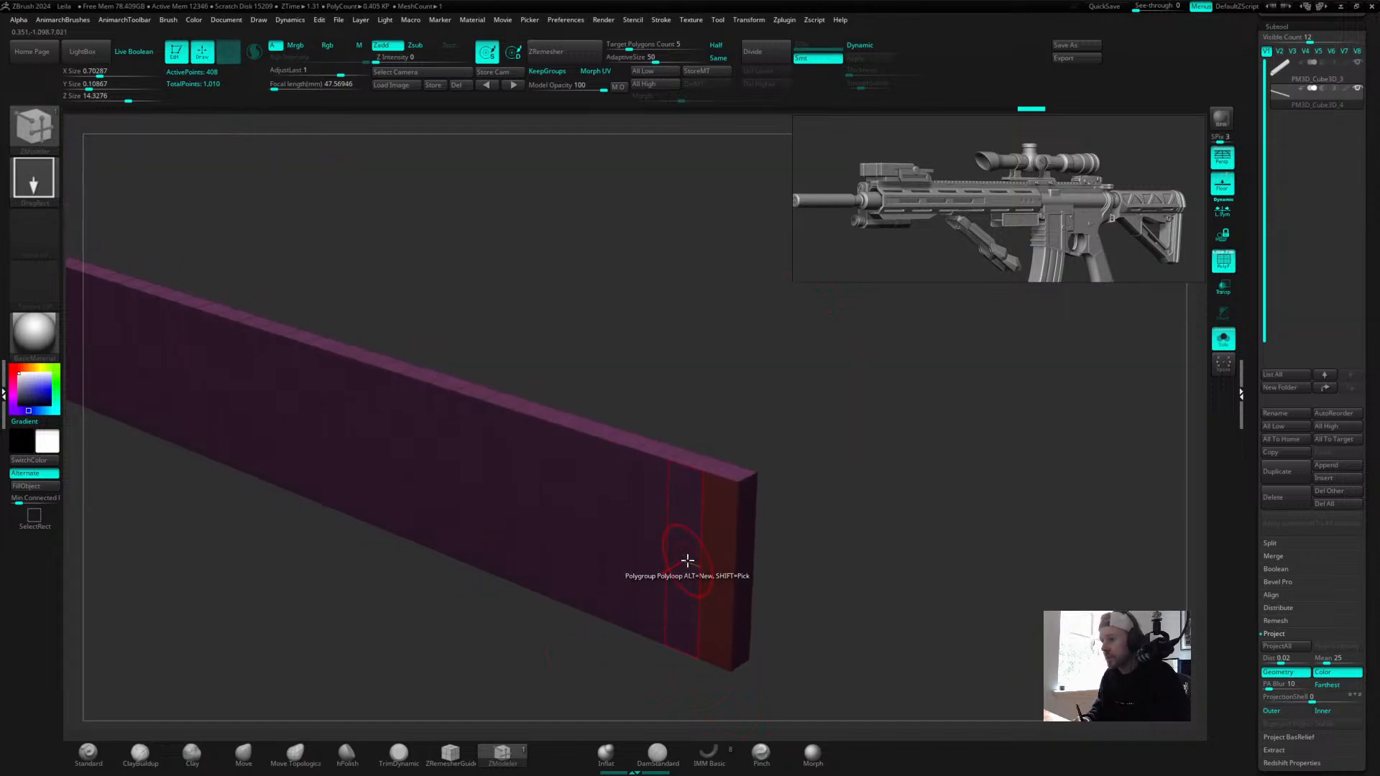
drag(847, 456, 899, 484)
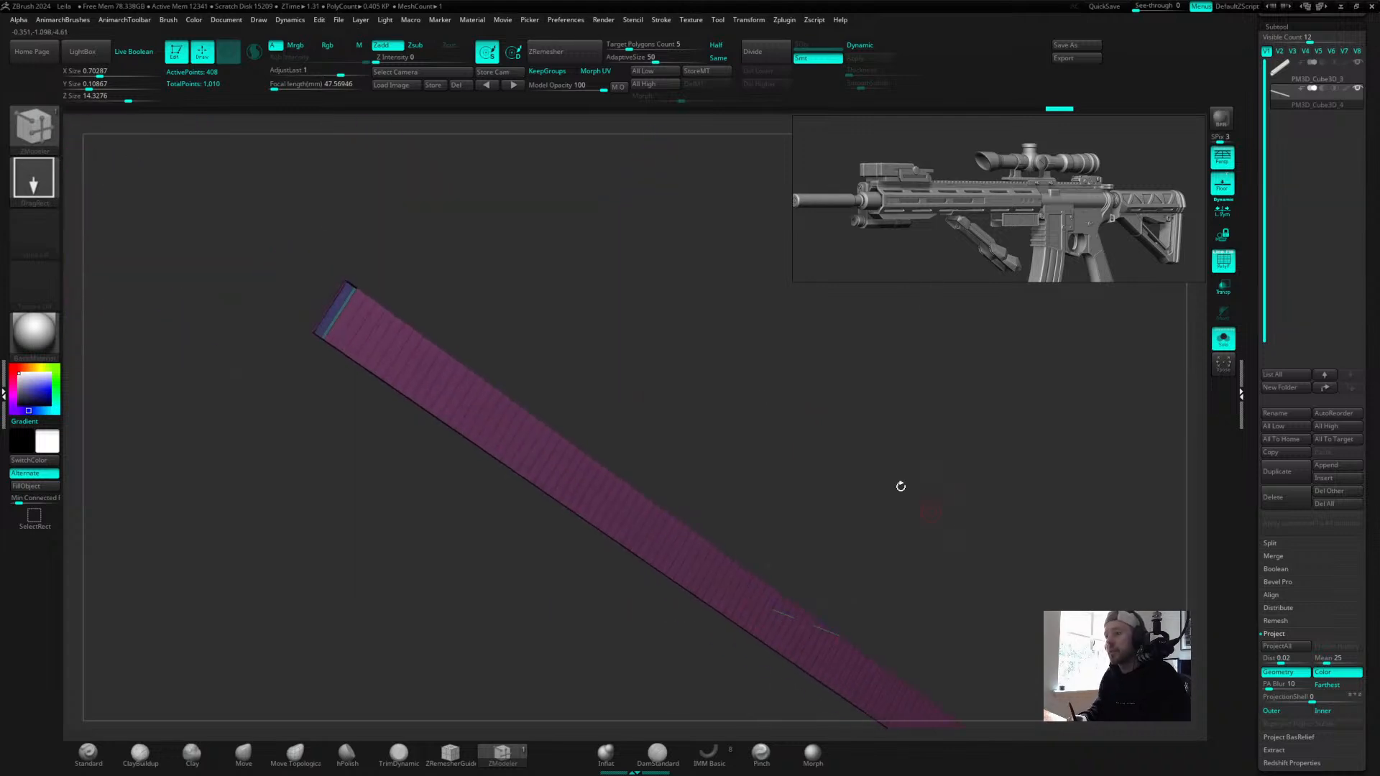
drag(380, 284, 464, 363)
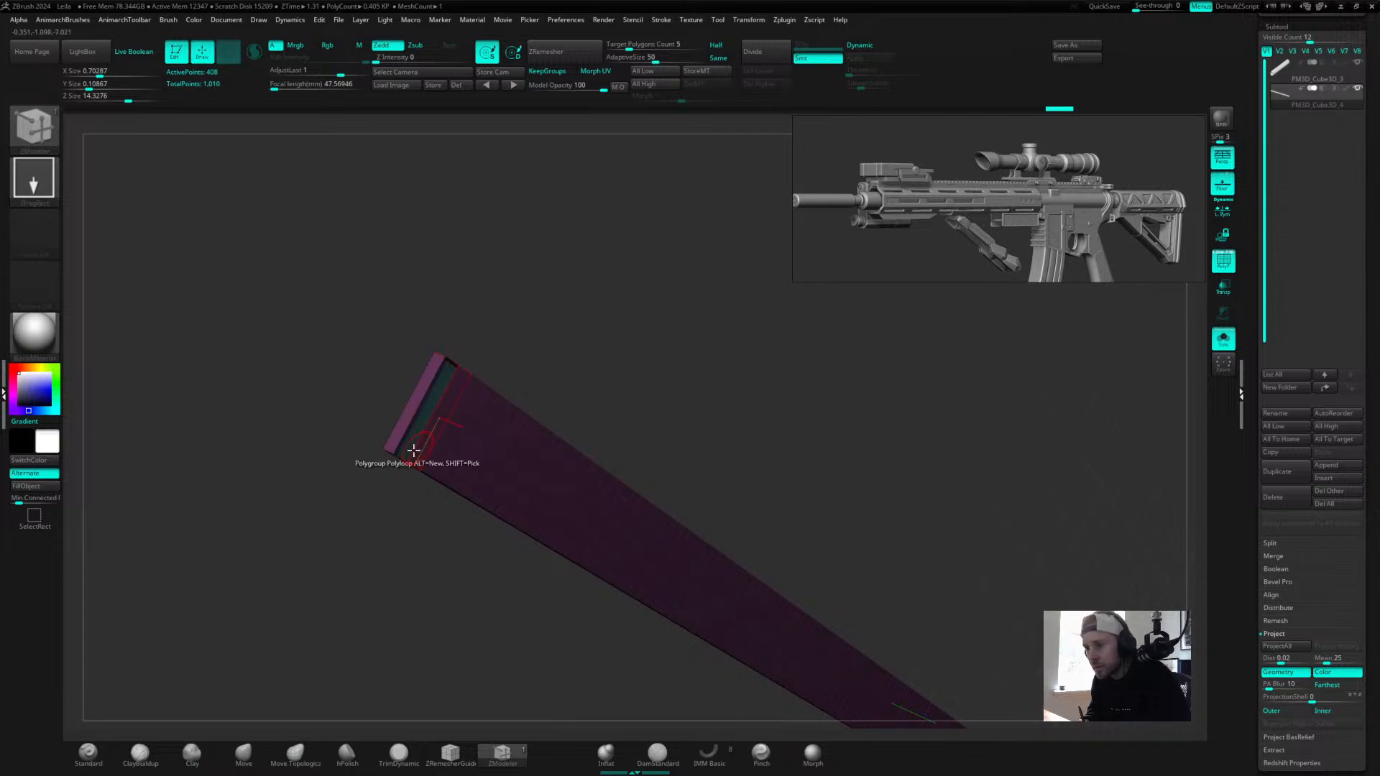
drag(493, 345, 768, 288)
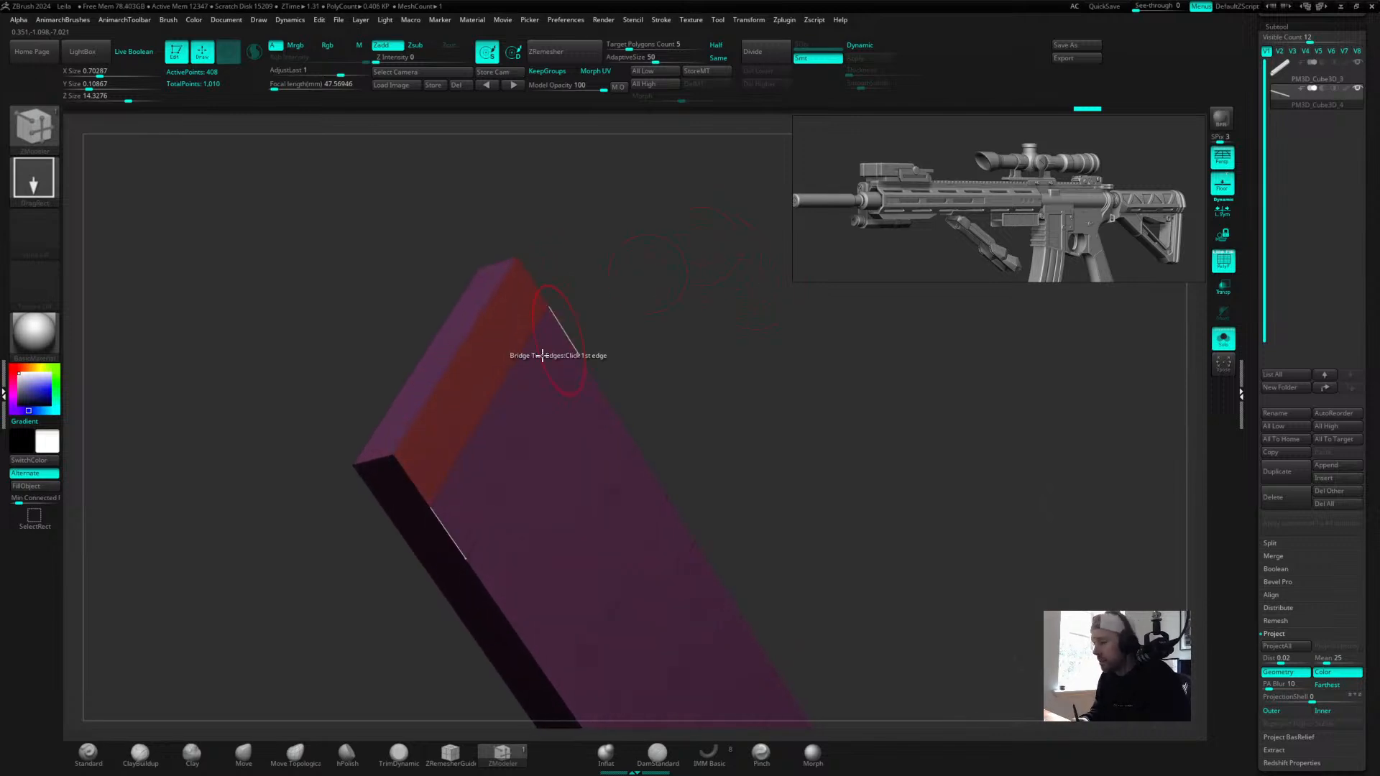
click(468, 395)
mouse_move(546, 320)
alt+mouse_down()
mouse_move(492, 300)
mouse_move(567, 293)
alt+mouse_up()
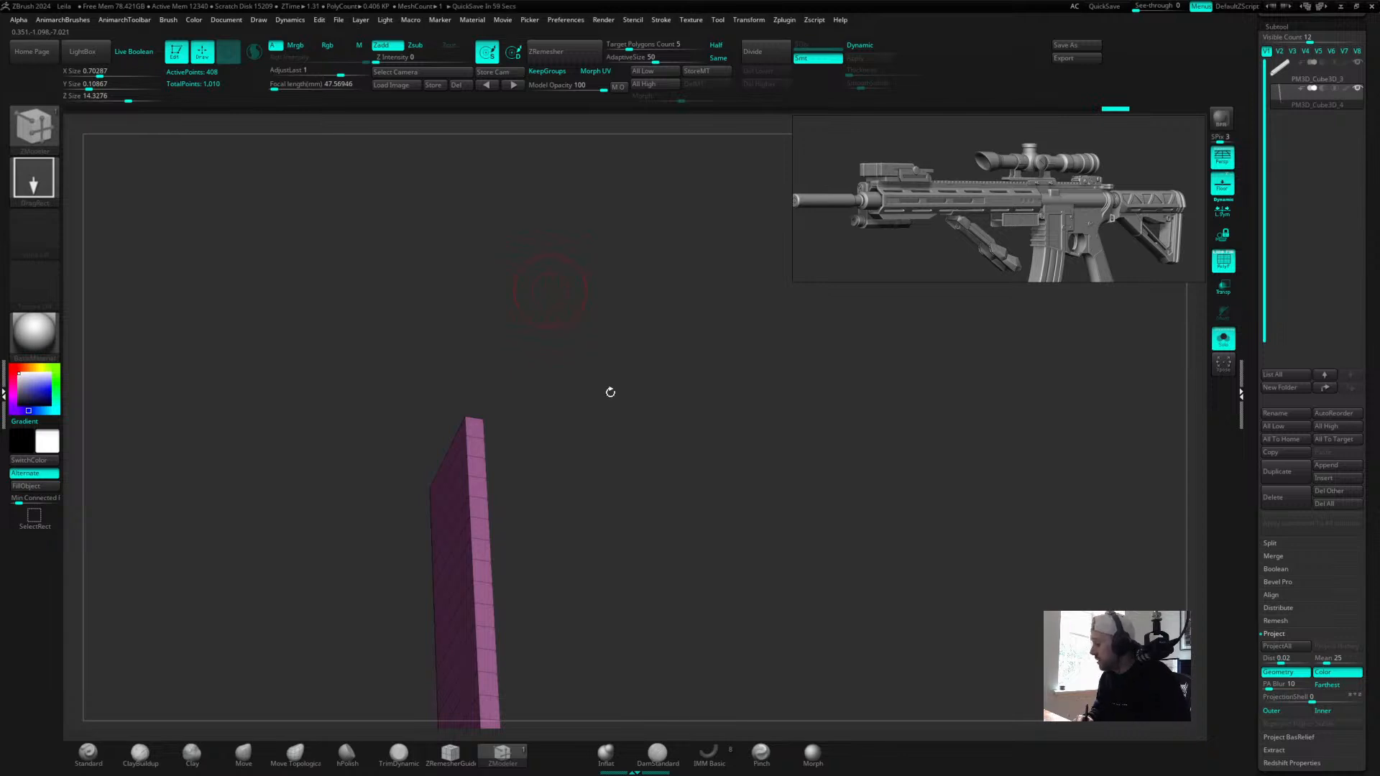
Assign the first and last top strips to the purple strips' polygroup using PolyGroup with the A Single Poly target.
drag(565, 465, 665, 619)
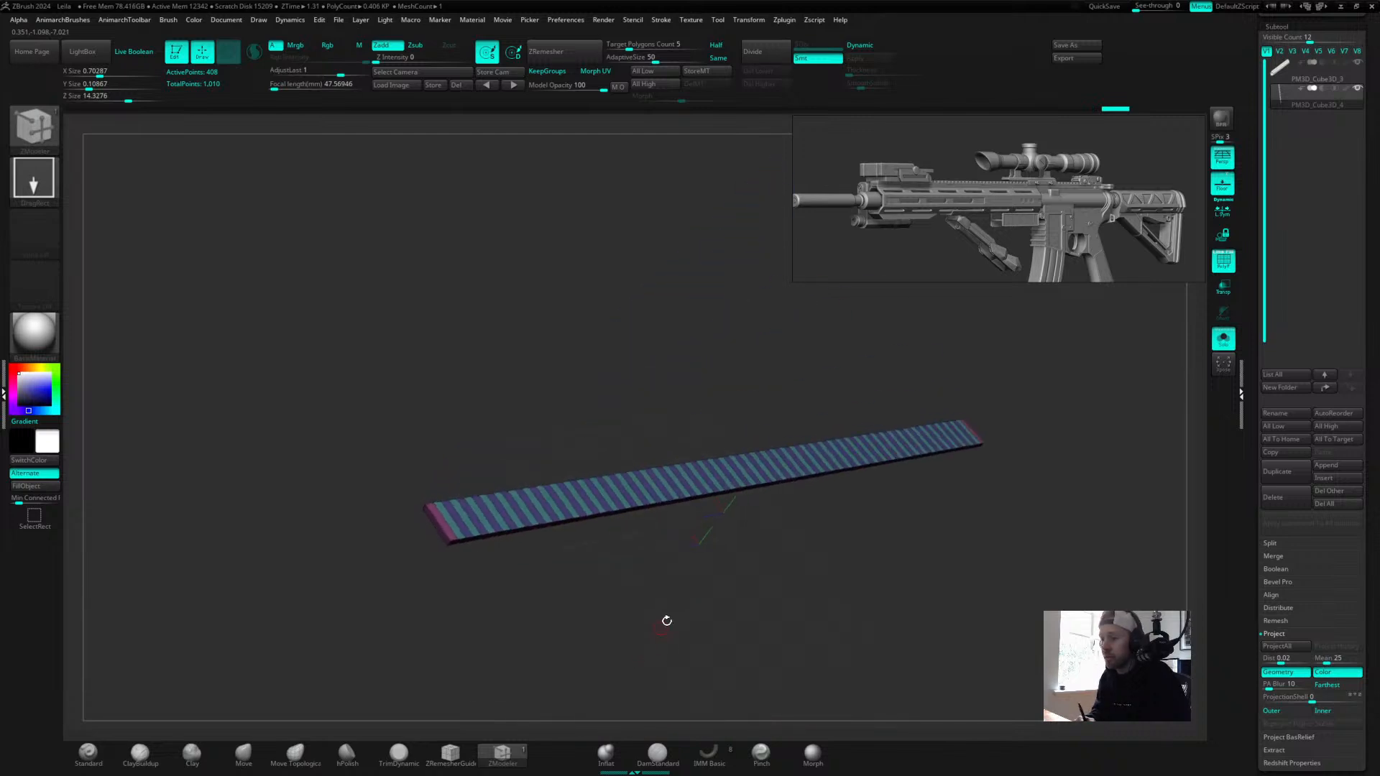
drag(584, 426, 820, 342)
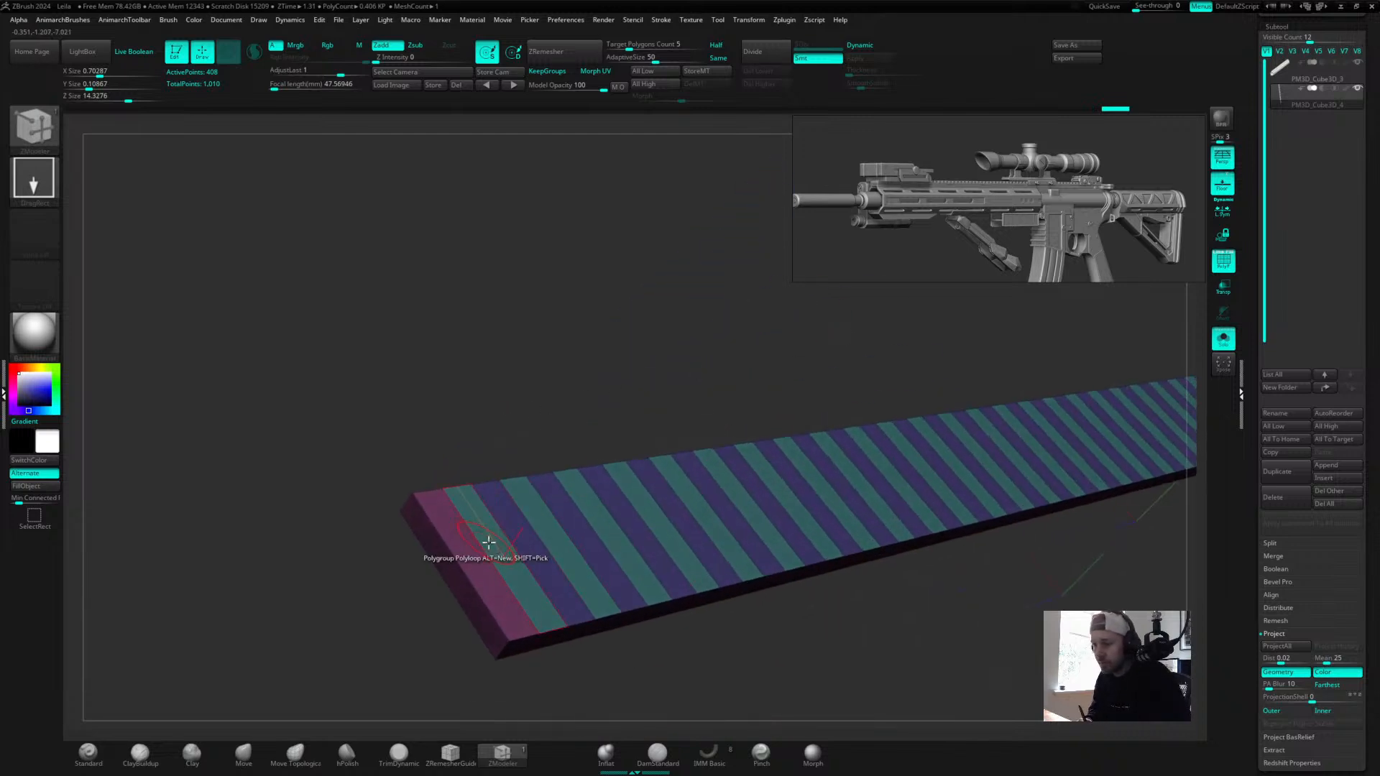
key(space)
click(402, 467)
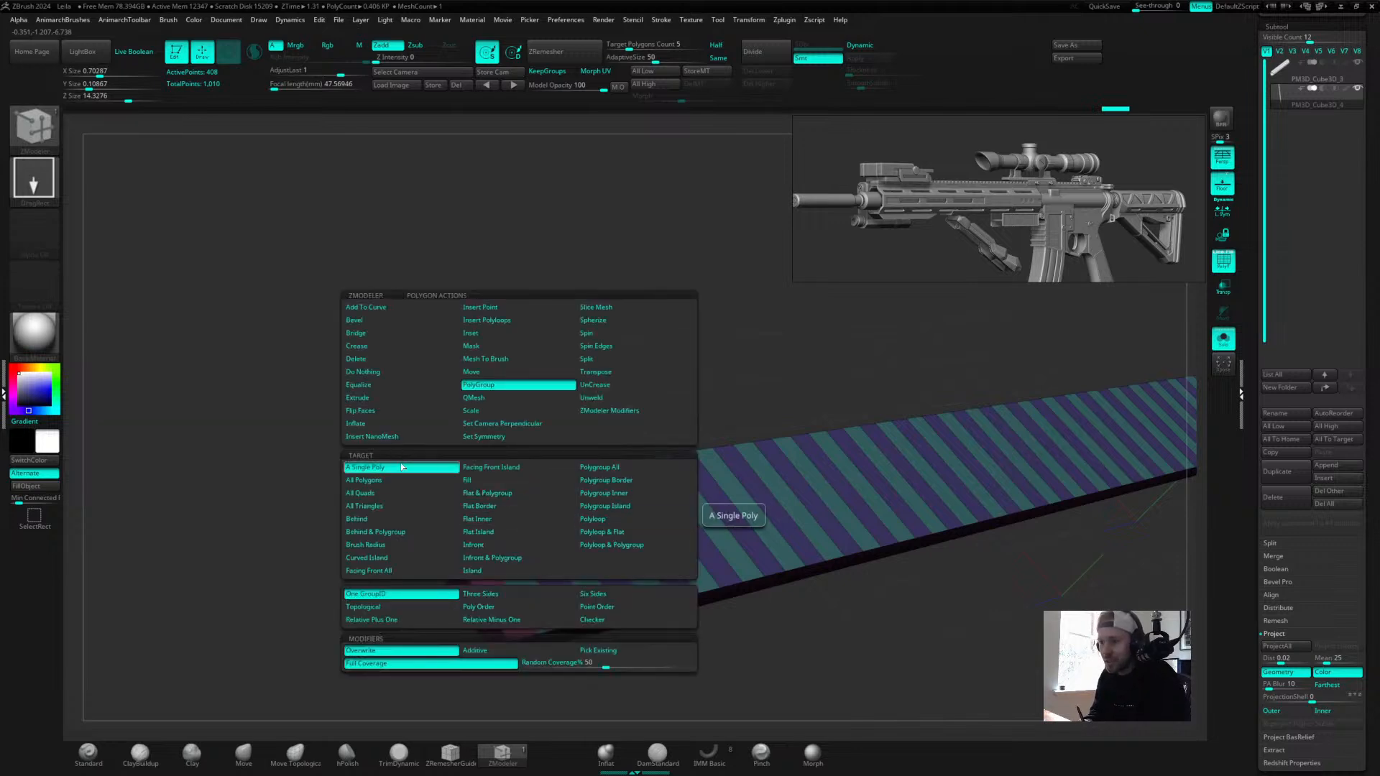
shift+click(528, 539)
click(487, 580)
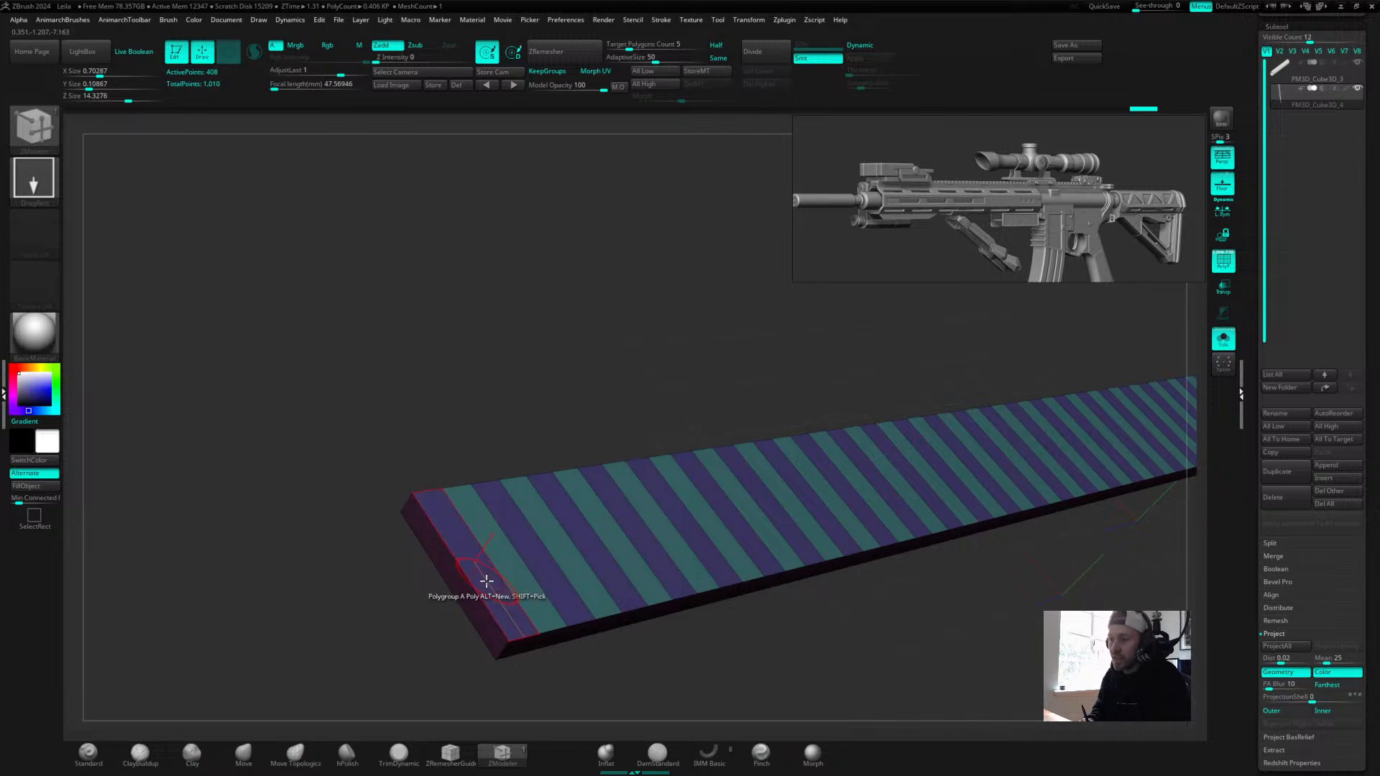
alt+drag(600, 385, 373, 398)
alt+drag(676, 352, 732, 331)
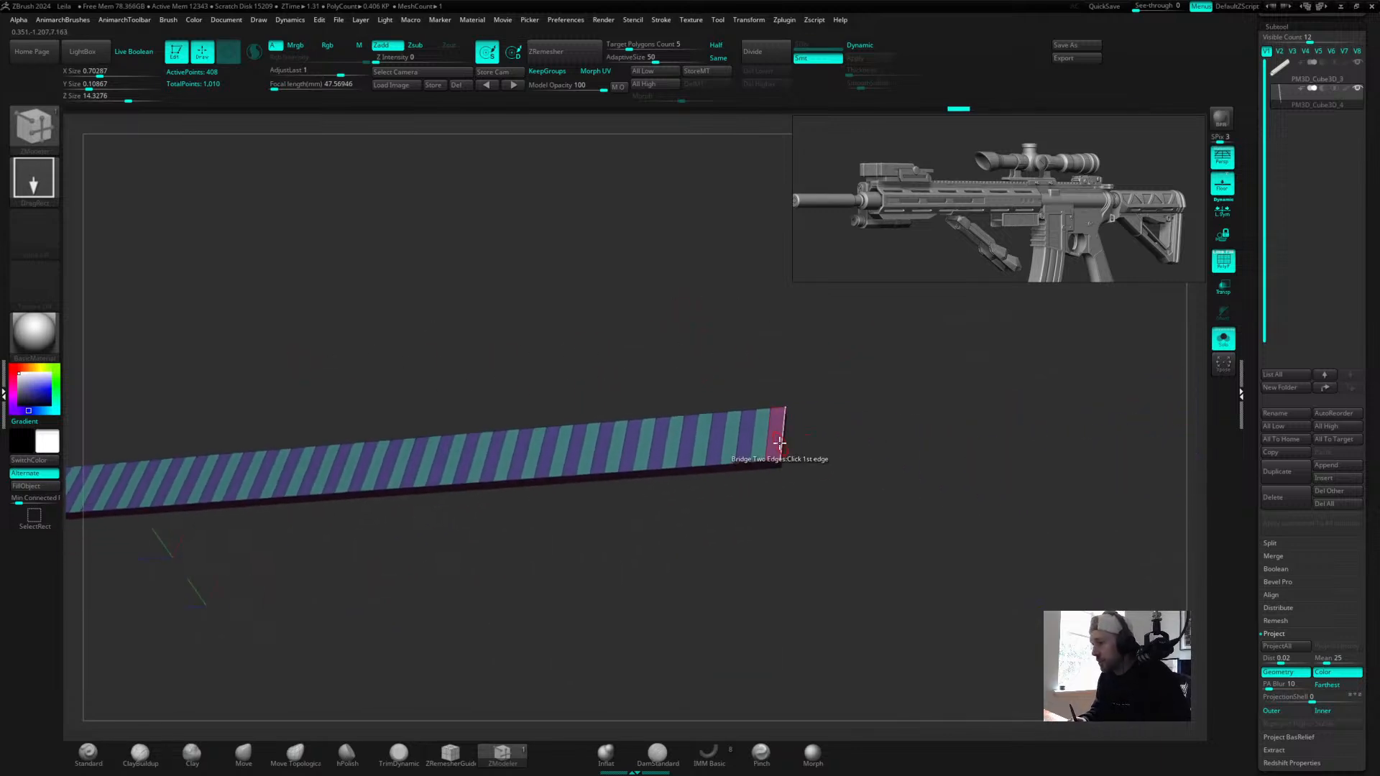
drag(803, 403, 770, 317)
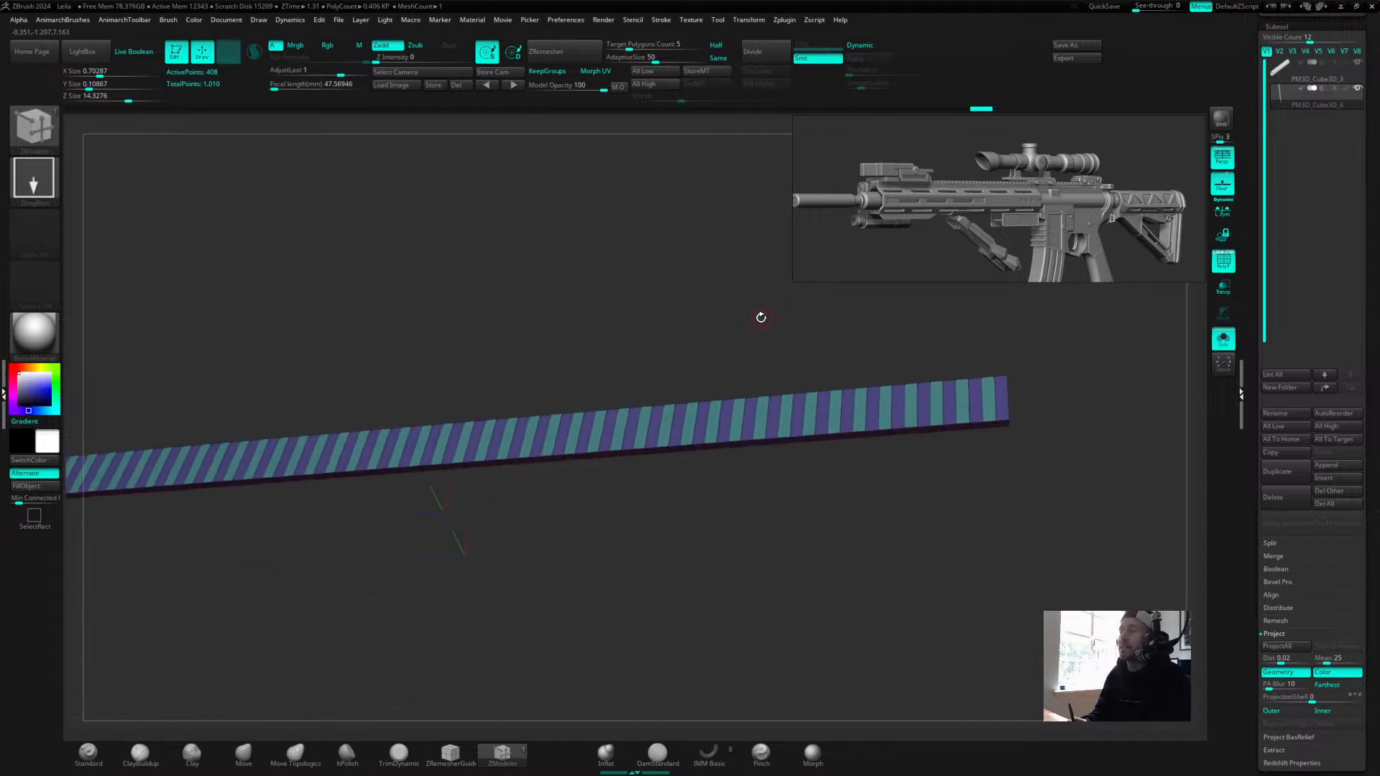
drag(553, 376, 580, 355)
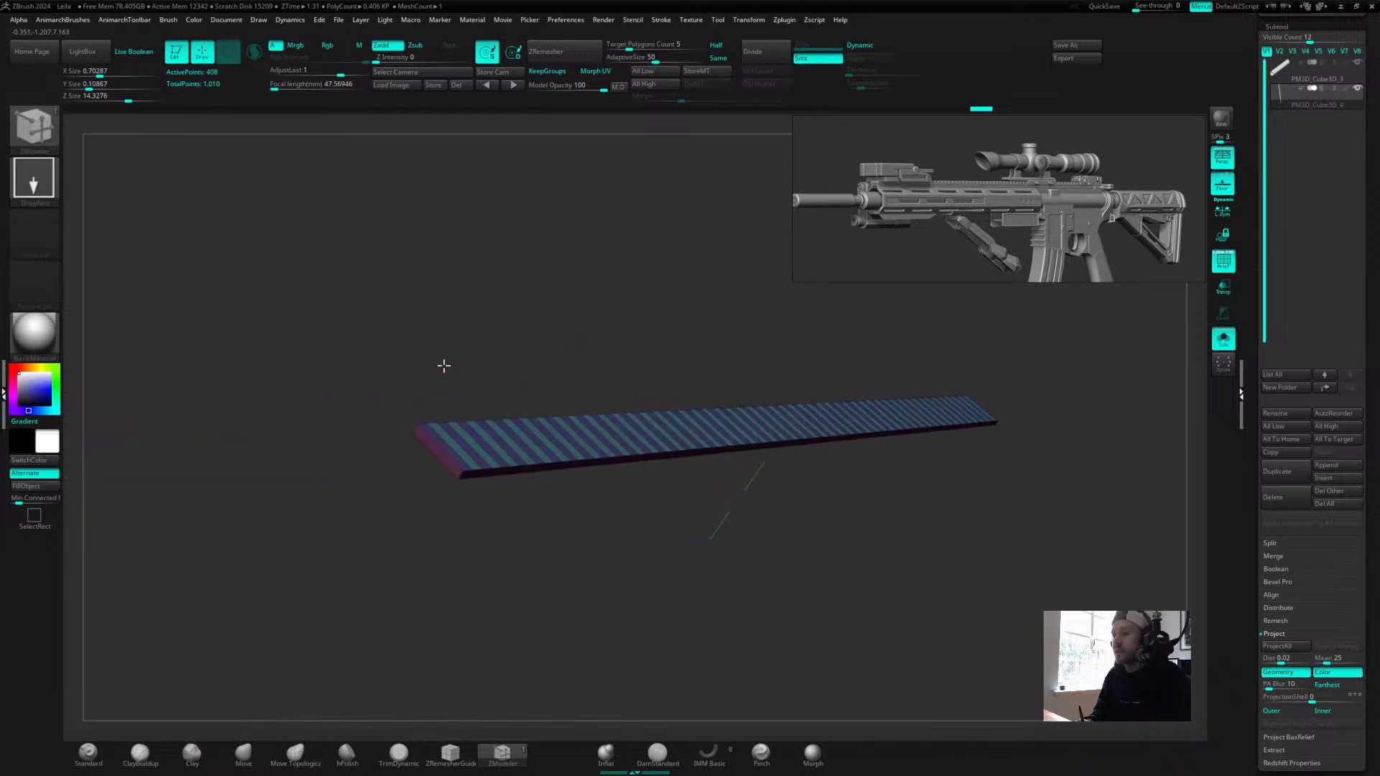
drag(442, 366, 458, 353)
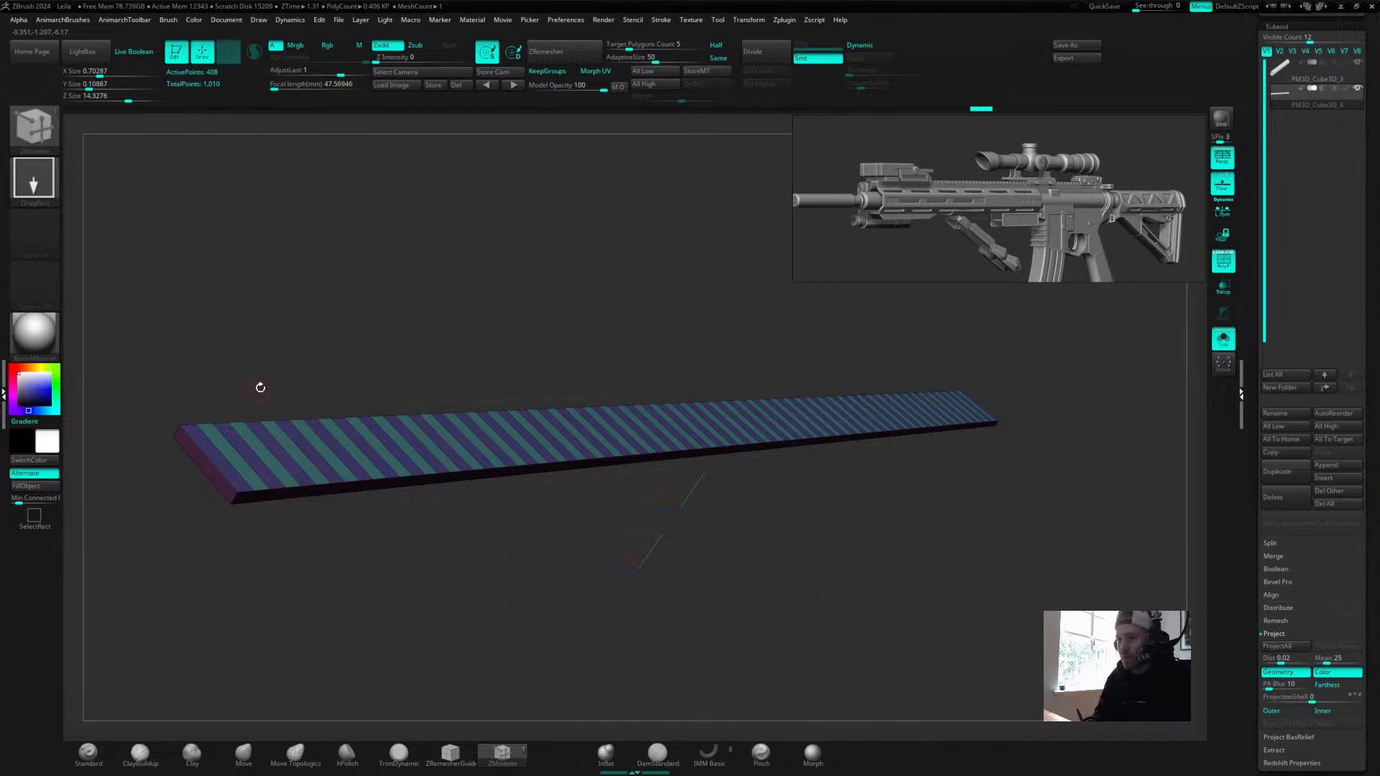
drag(260, 387, 314, 392)
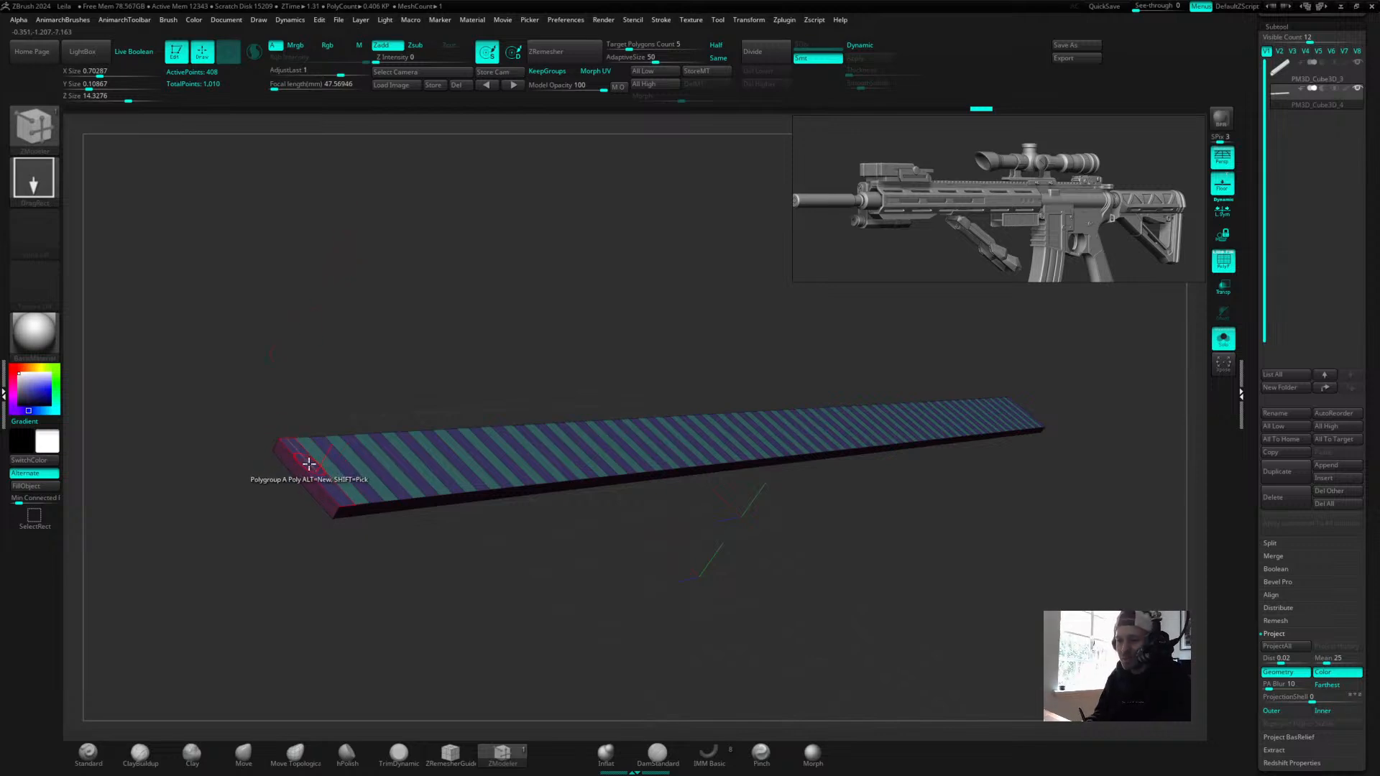
drag(327, 417, 332, 410)
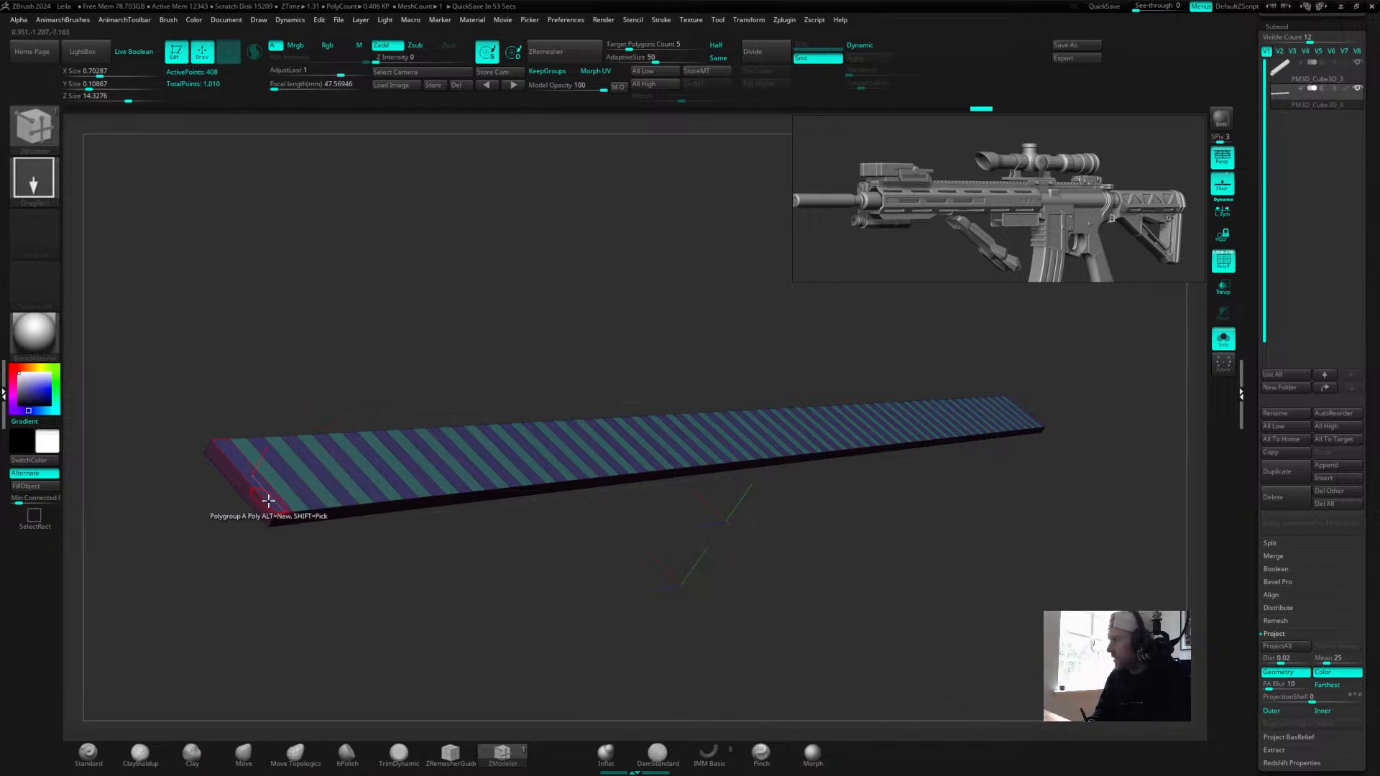
drag(336, 358, 354, 400)
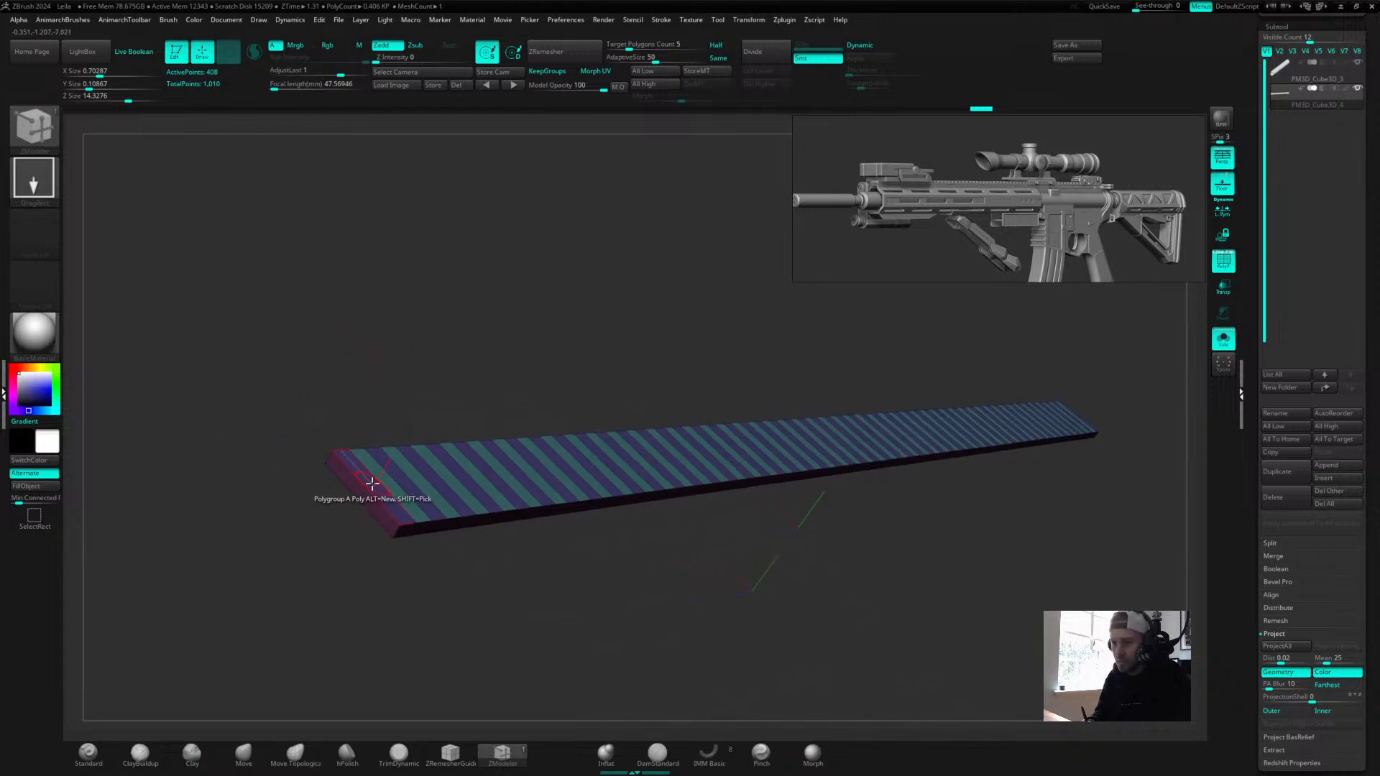
Raise the alternating top strips, including both end strips, into teeth using the Extrude polygon action.
key(space)
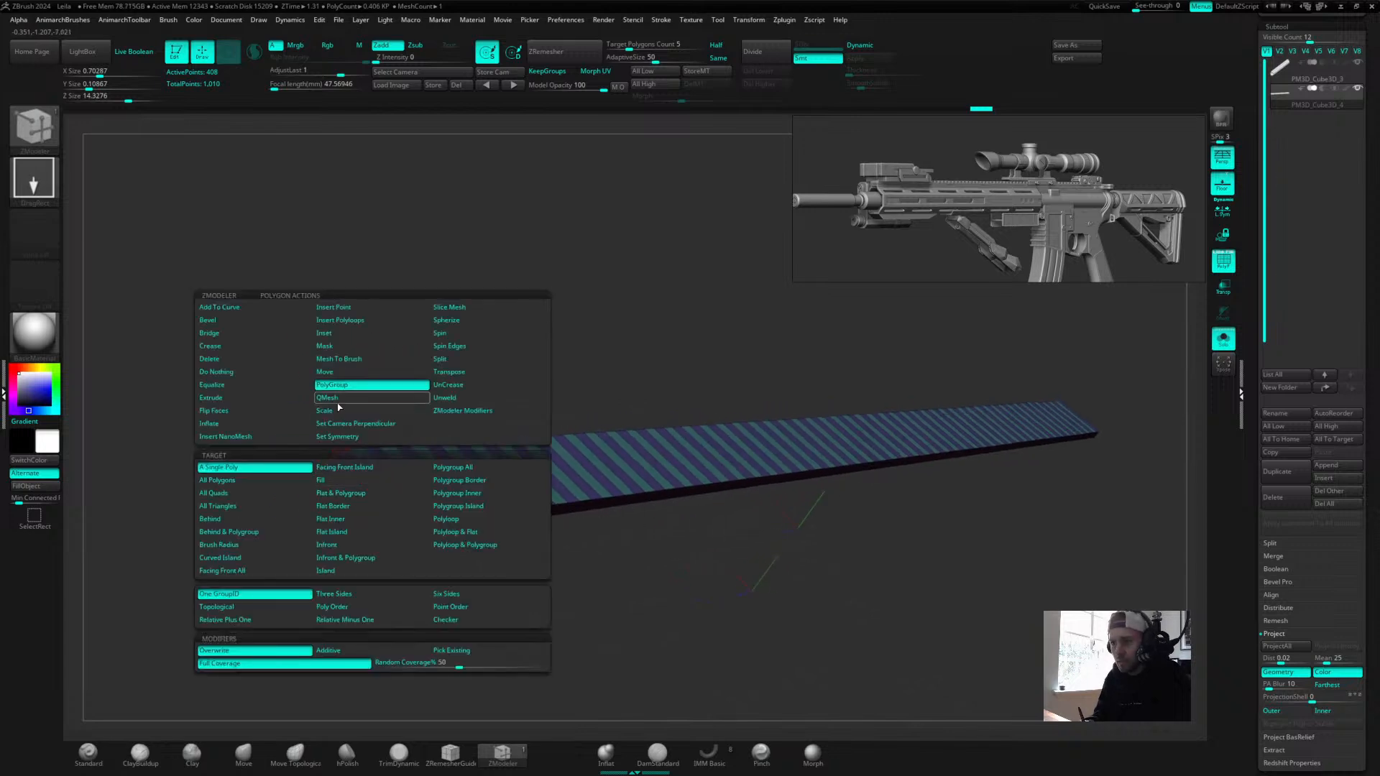
click(229, 400)
drag(382, 490, 384, 484)
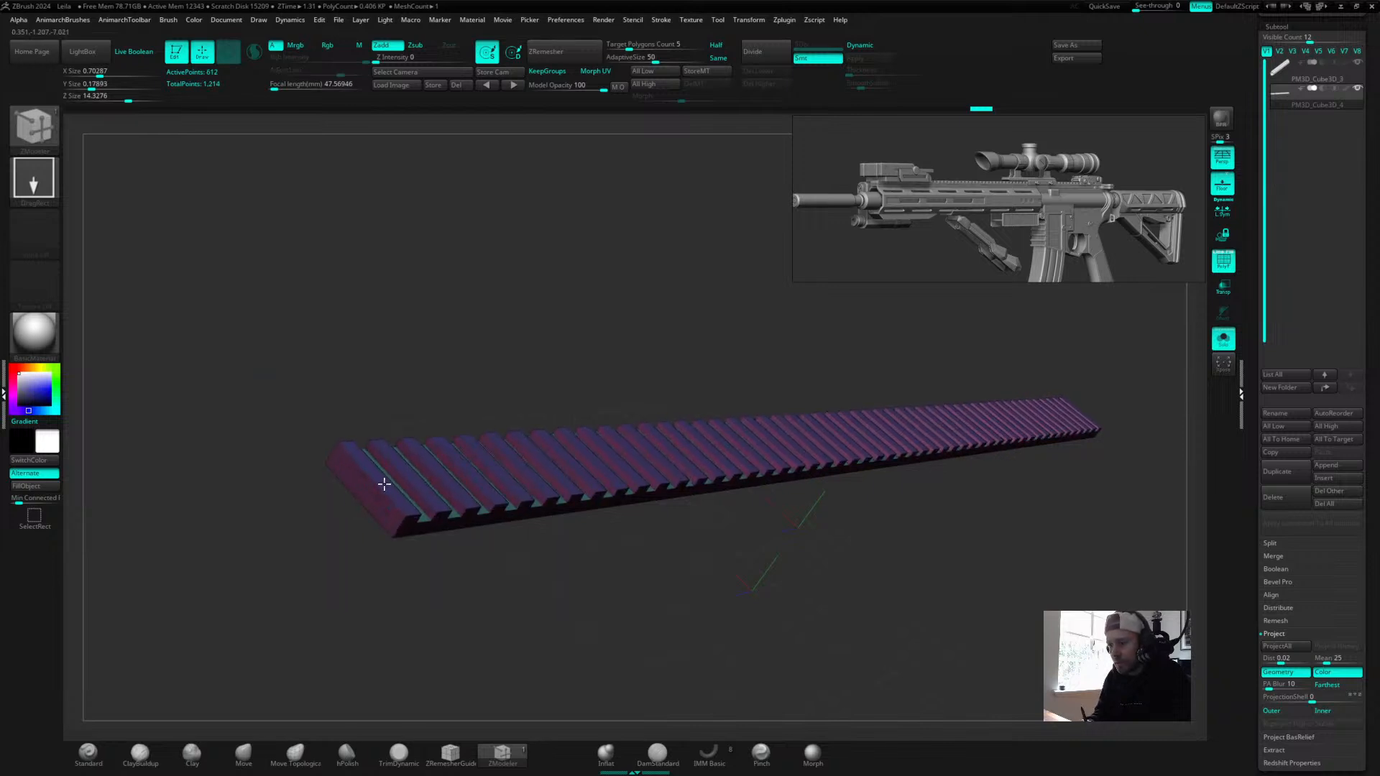
key(ctrl+w)
drag(385, 483, 384, 485)
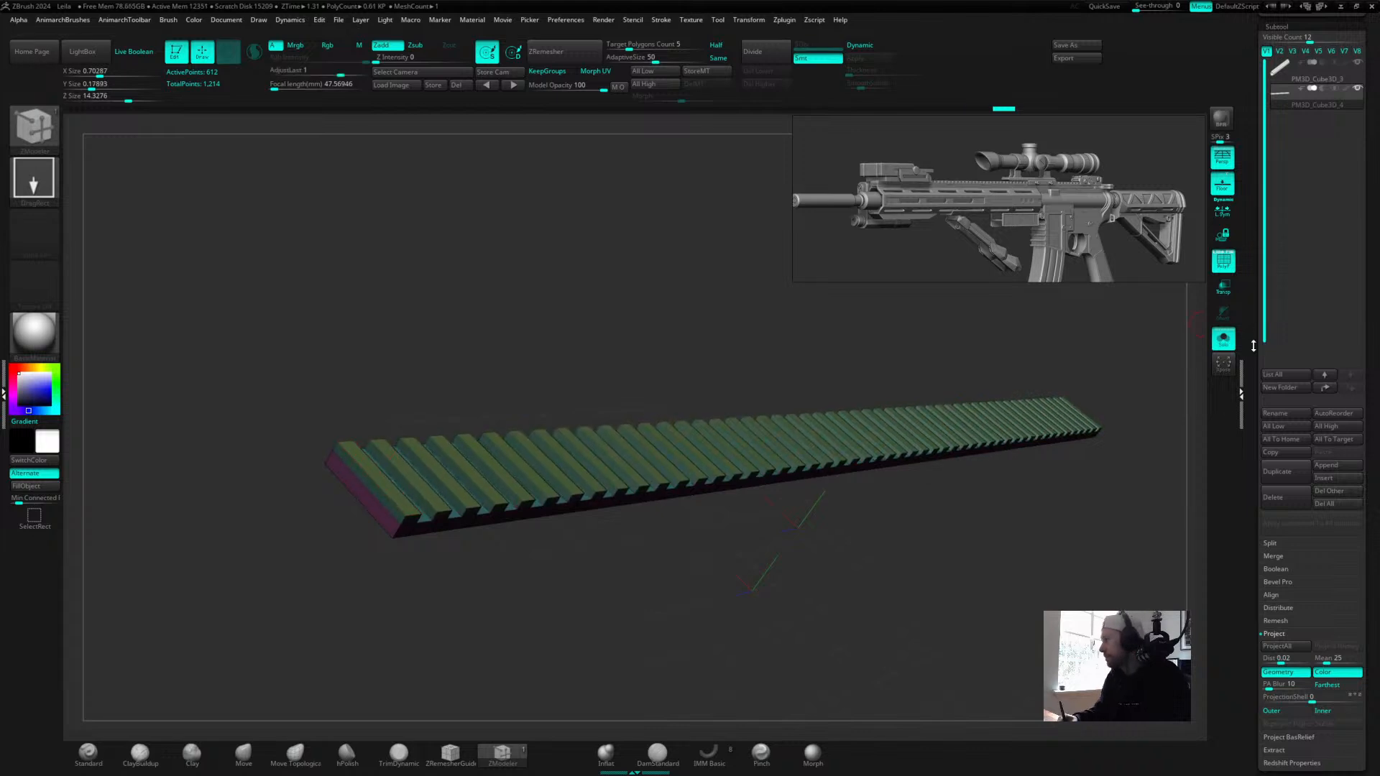
Show the handguard together with the toothed rail and bevel the rail's lower edge loop with the Bevel edge action.
click(1226, 343)
drag(987, 630, 924, 611)
mouse_move(768, 425)
mouse_down()
mouse_move(861, 408)
mouse_move(598, 407)
mouse_move(634, 403)
mouse_move(591, 383)
mouse_move(403, 410)
mouse_move(632, 385)
mouse_move(601, 360)
mouse_up()
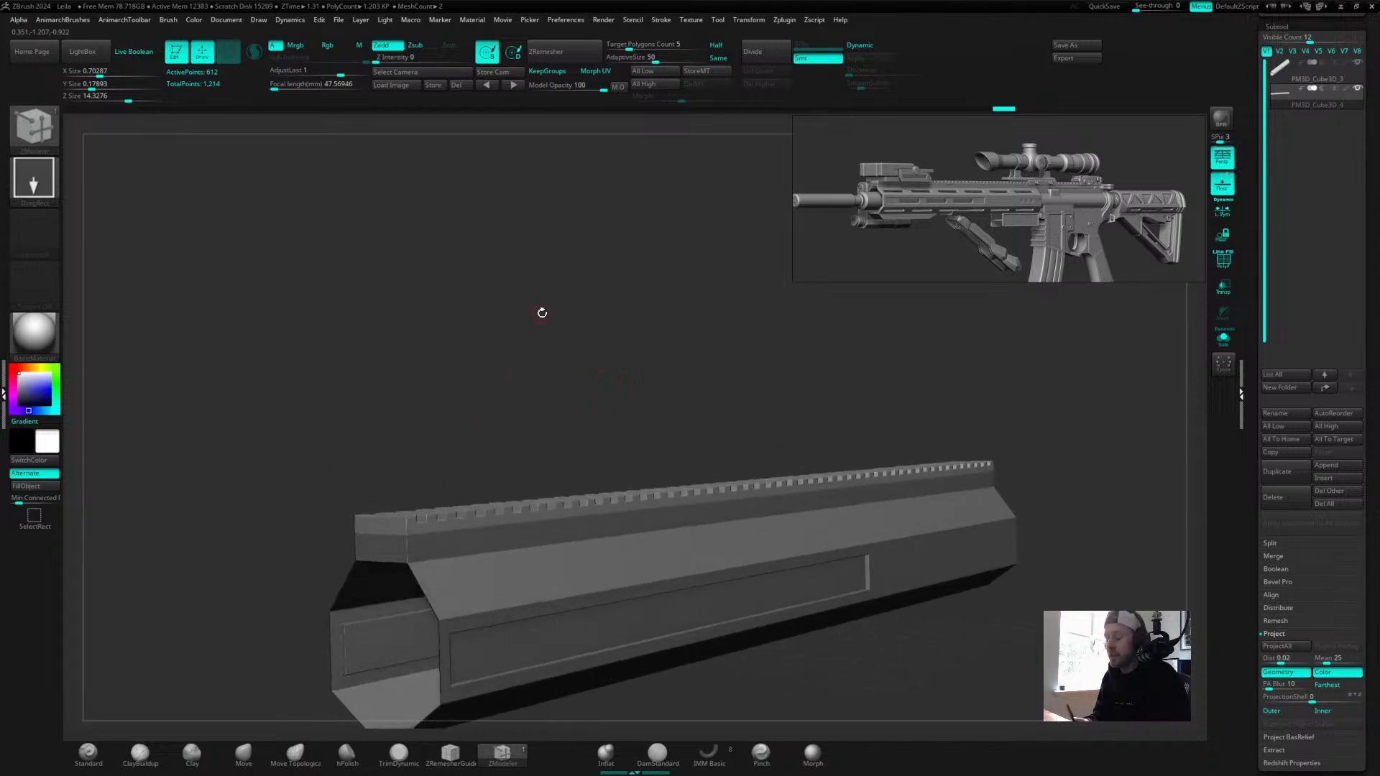
key(shift+f)
drag(487, 453, 790, 348)
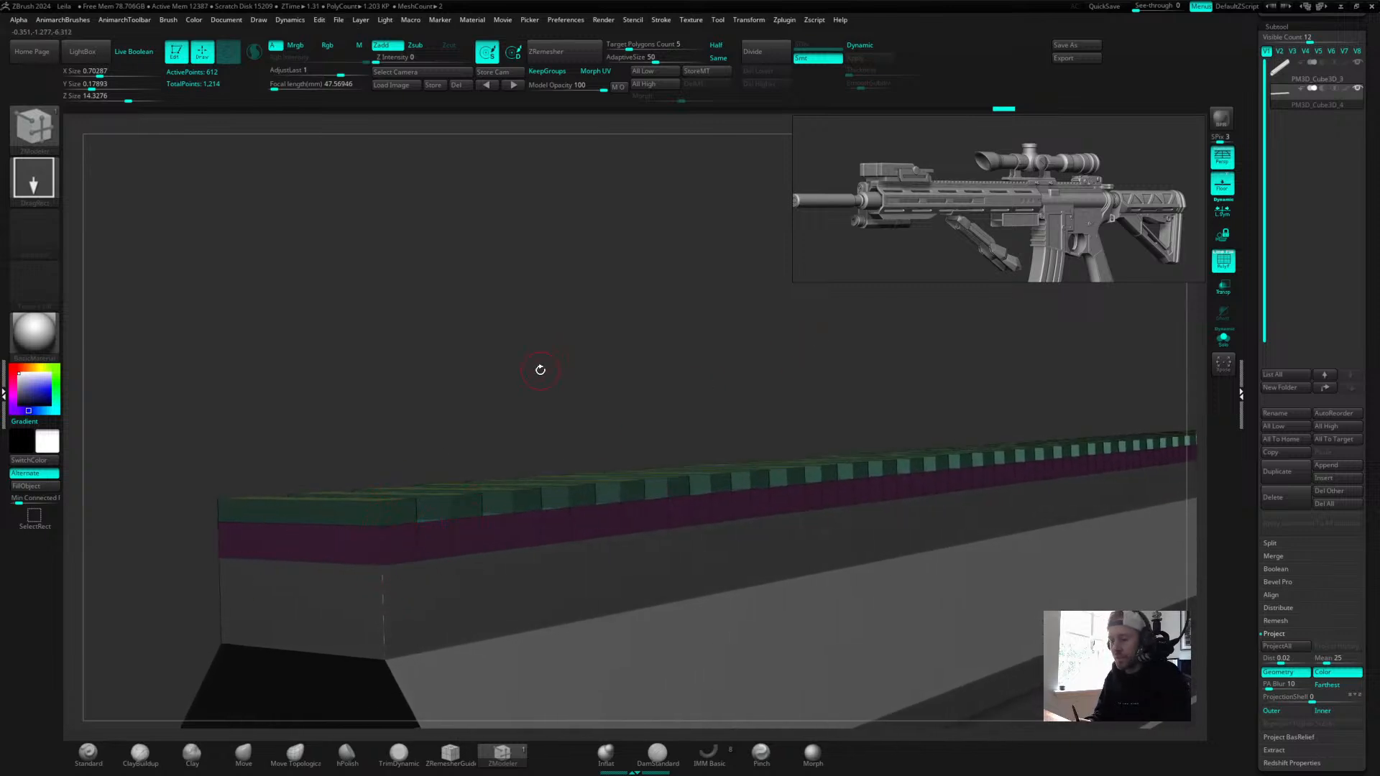
drag(496, 392, 403, 579)
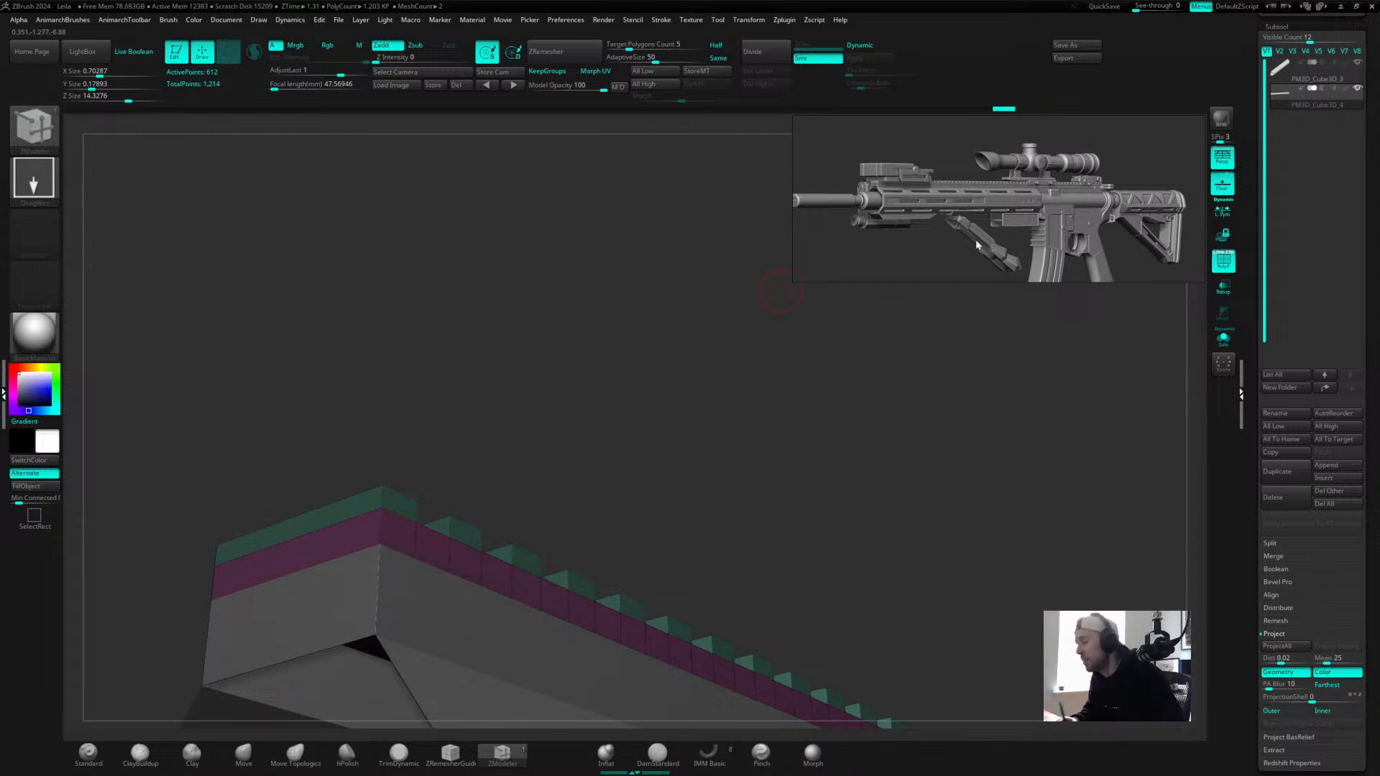
key(space)
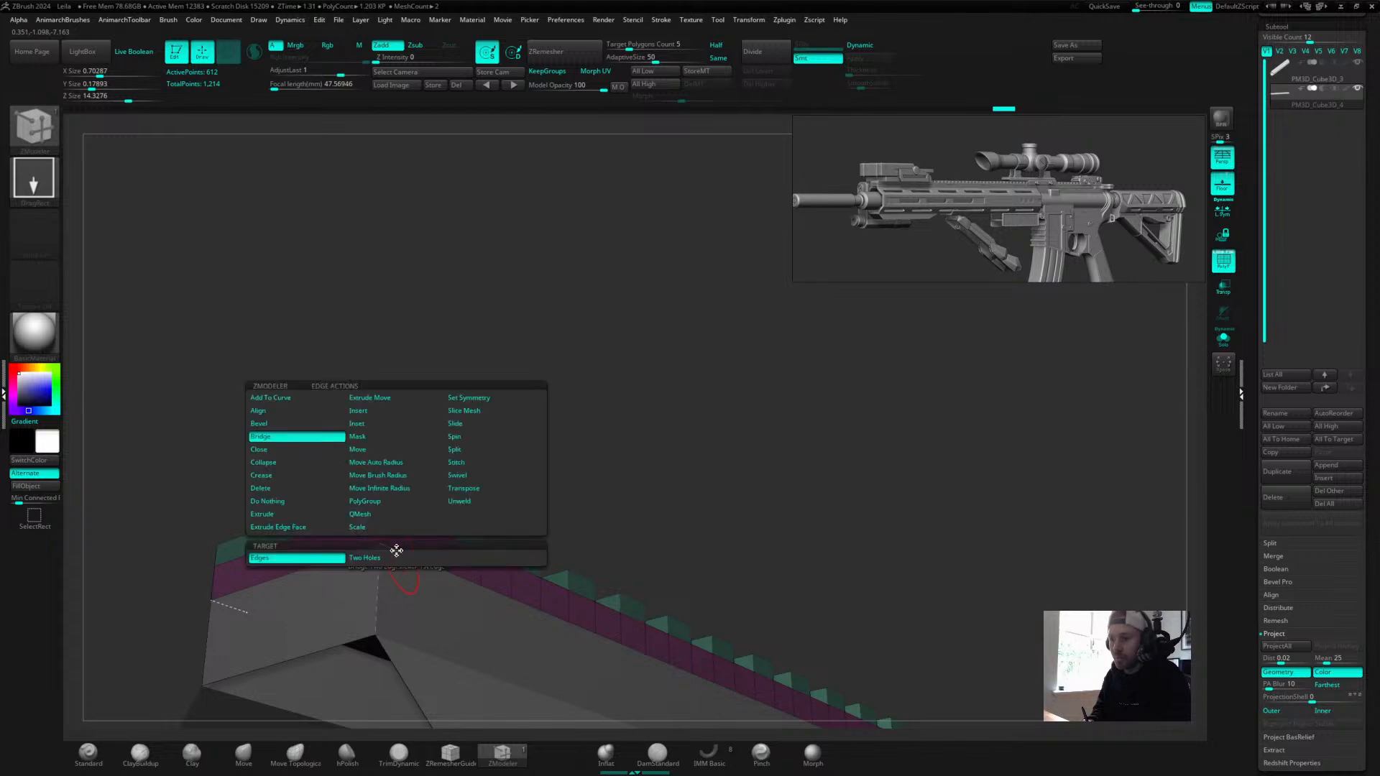
click(265, 425)
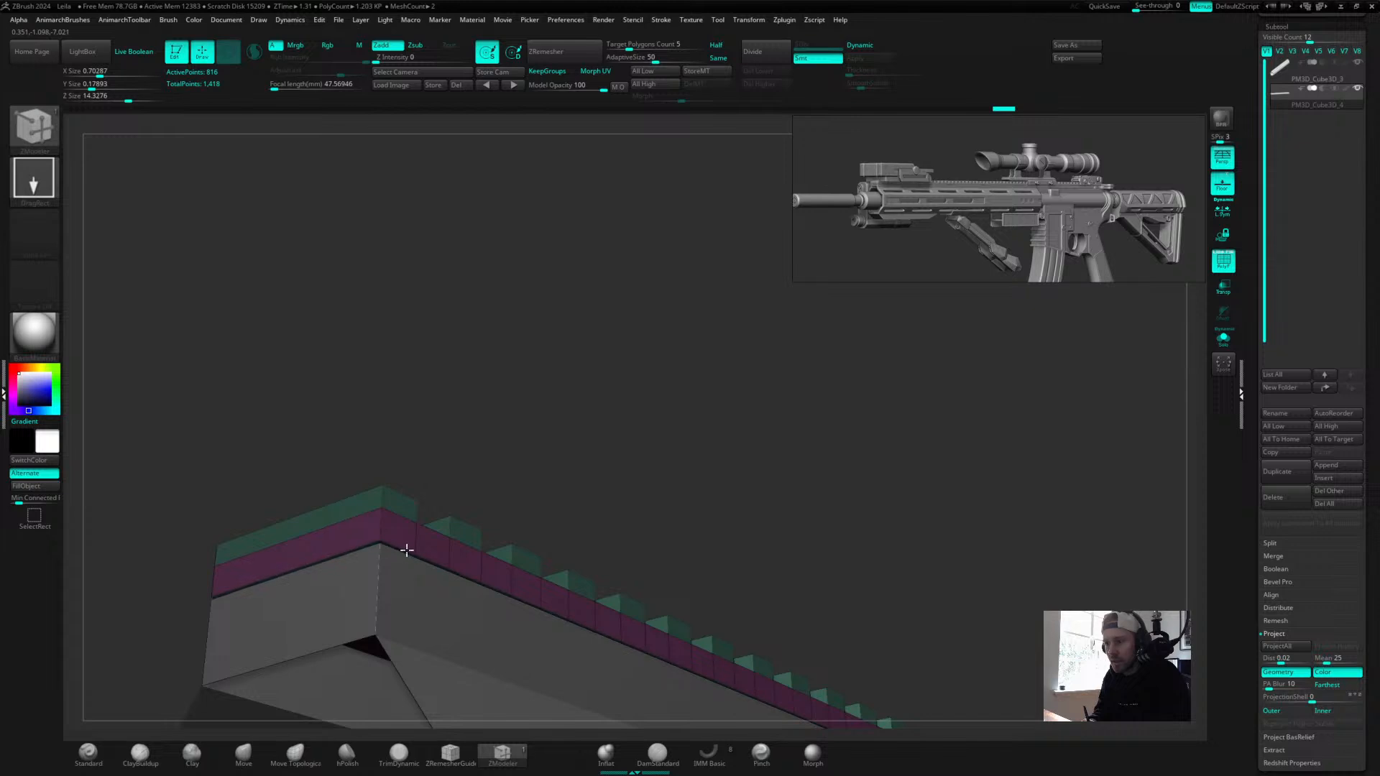
Examine the beveled toothed rail on the handguard from several angles without the polyframe.
drag(585, 393, 453, 437)
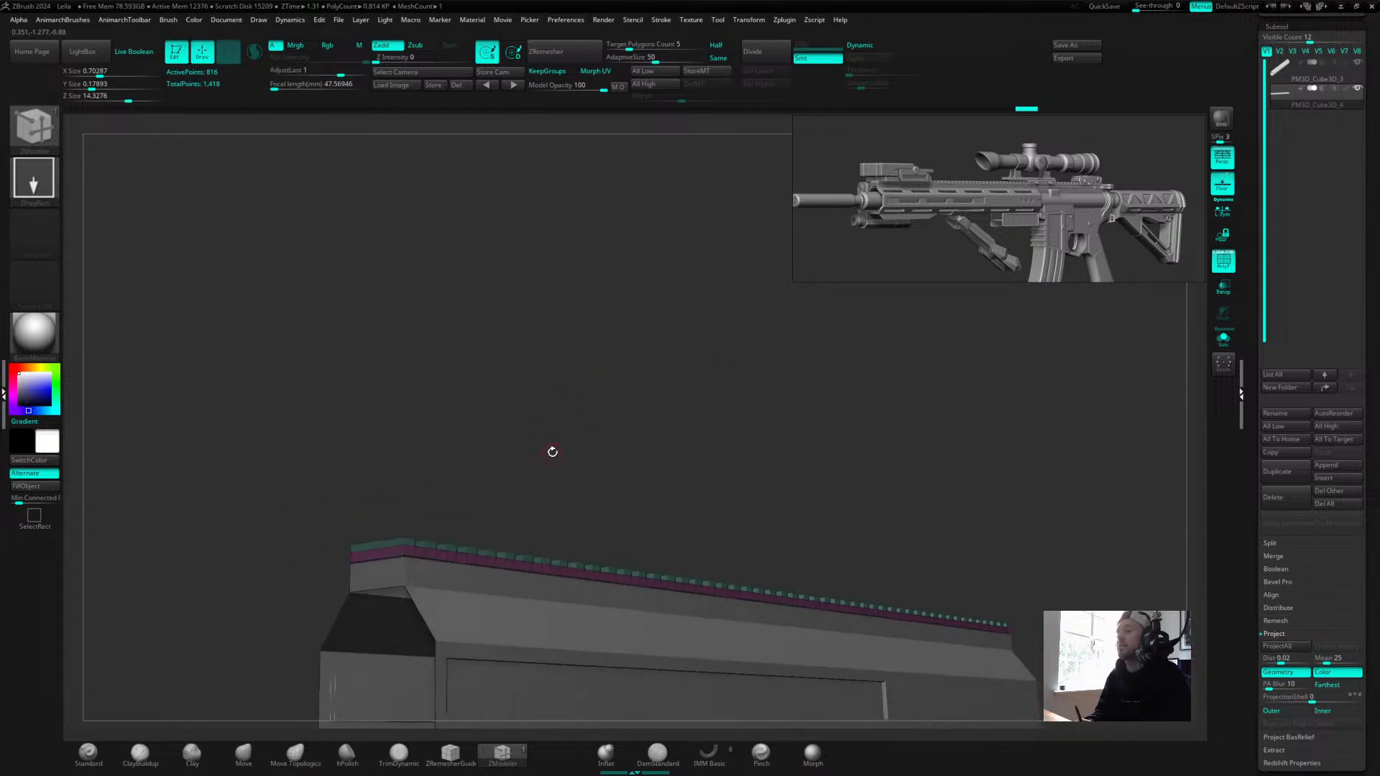
key(ctrl)
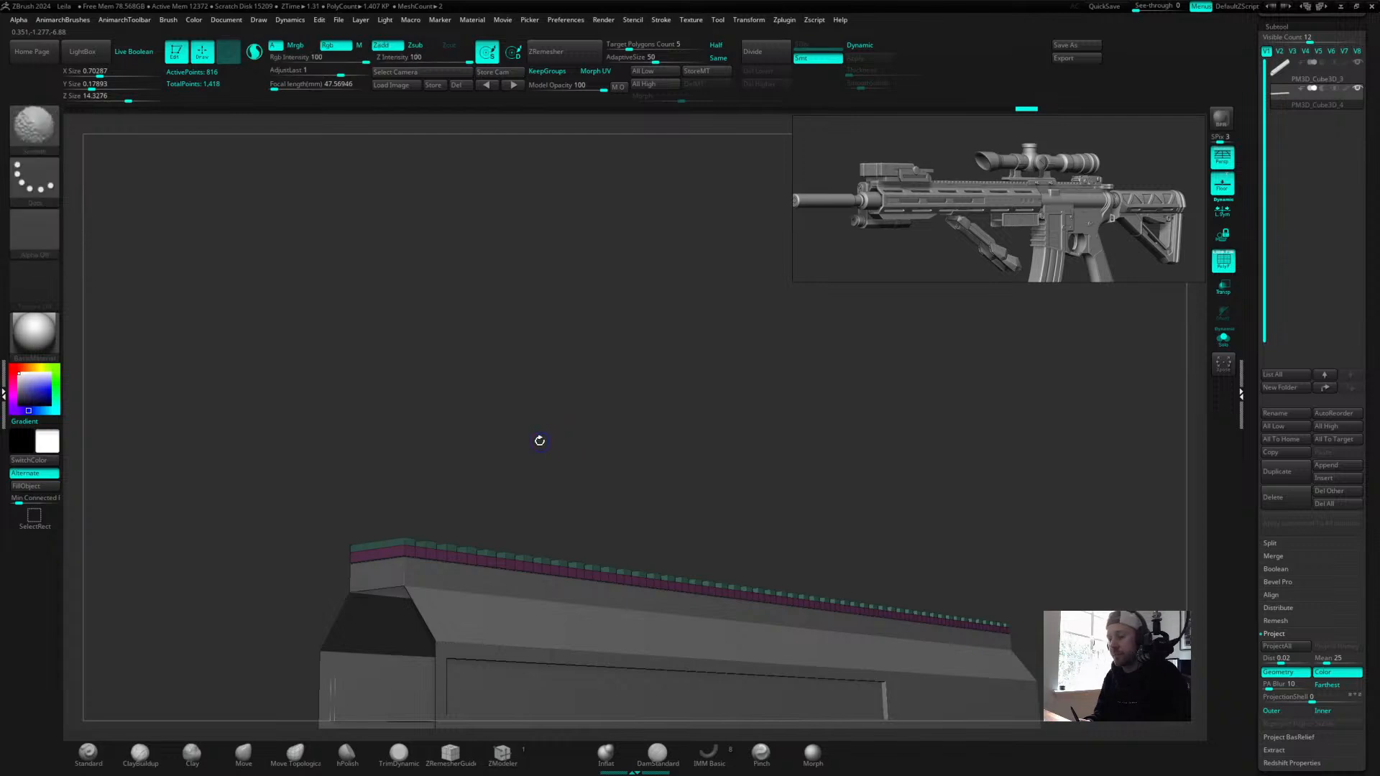
key(shift+f)
drag(545, 425, 827, 387)
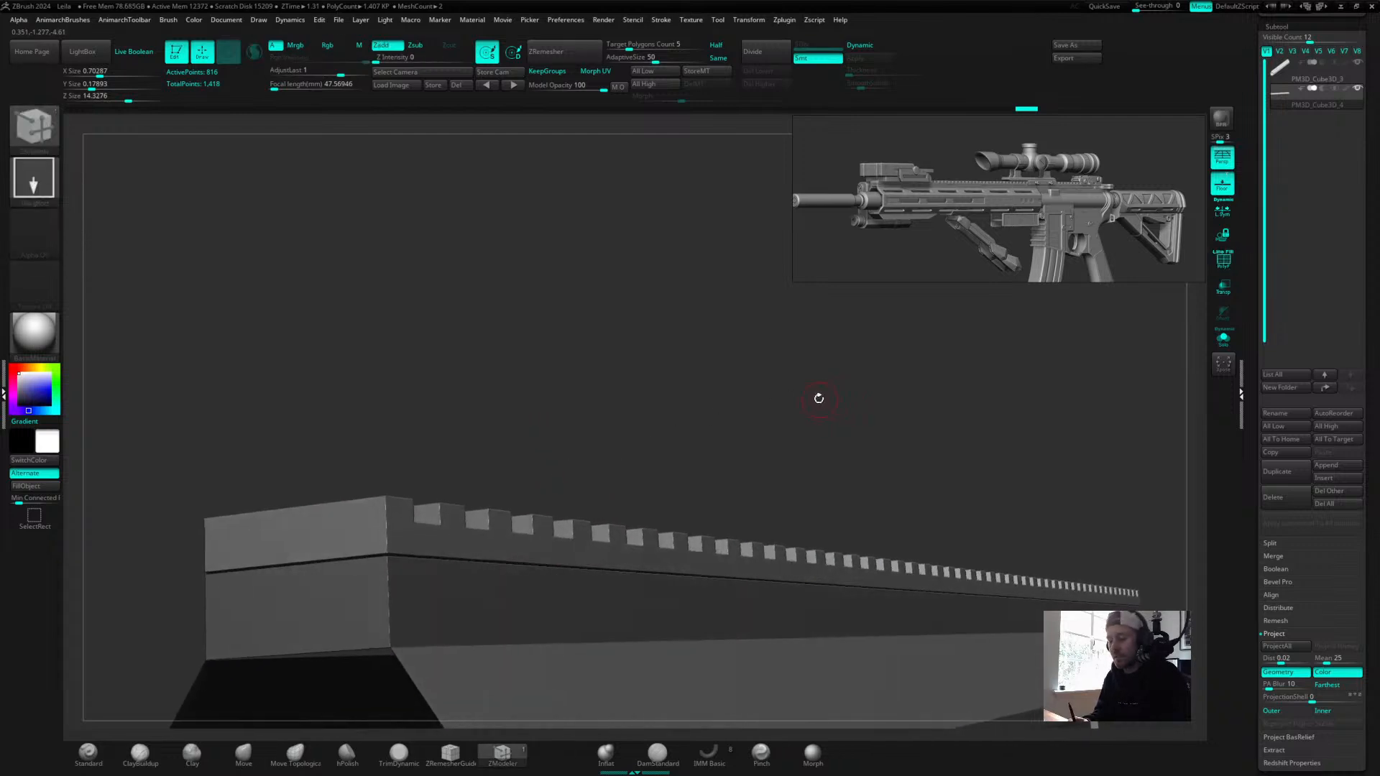
drag(730, 354, 808, 434)
drag(596, 373, 782, 353)
drag(584, 369, 631, 363)
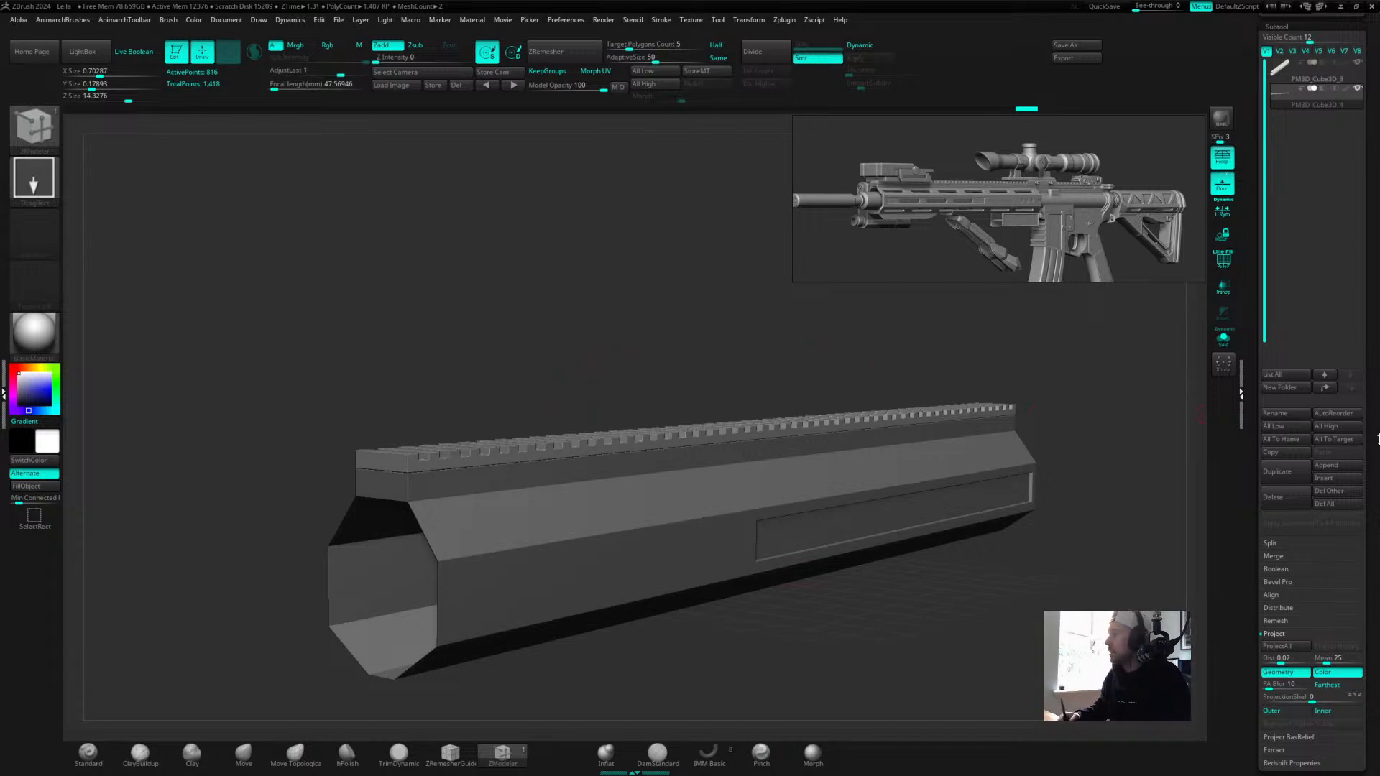
alt+drag(764, 367, 695, 283)
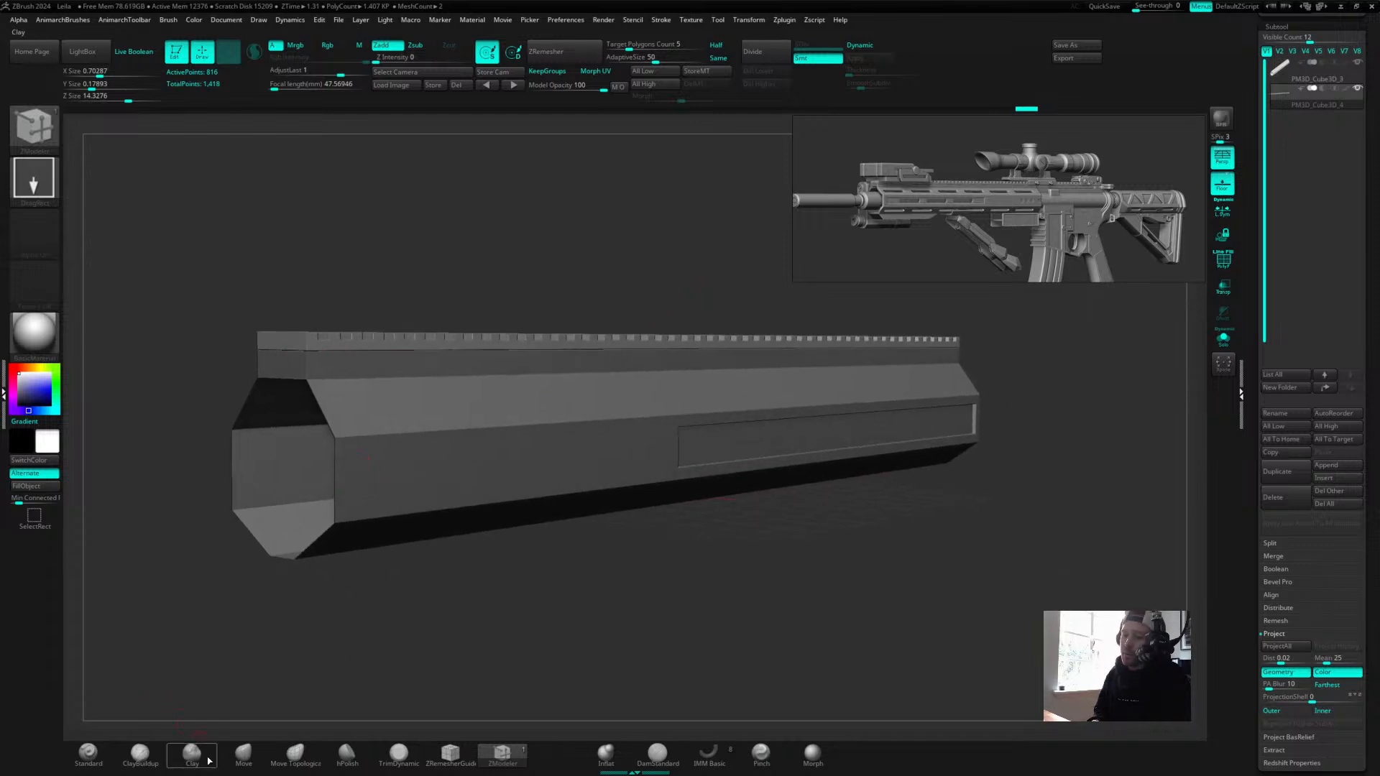
Make the handguard body the active subtool, show its polygroups, and bring its recessed side panel into view.
click(108, 751)
alt+click(345, 492)
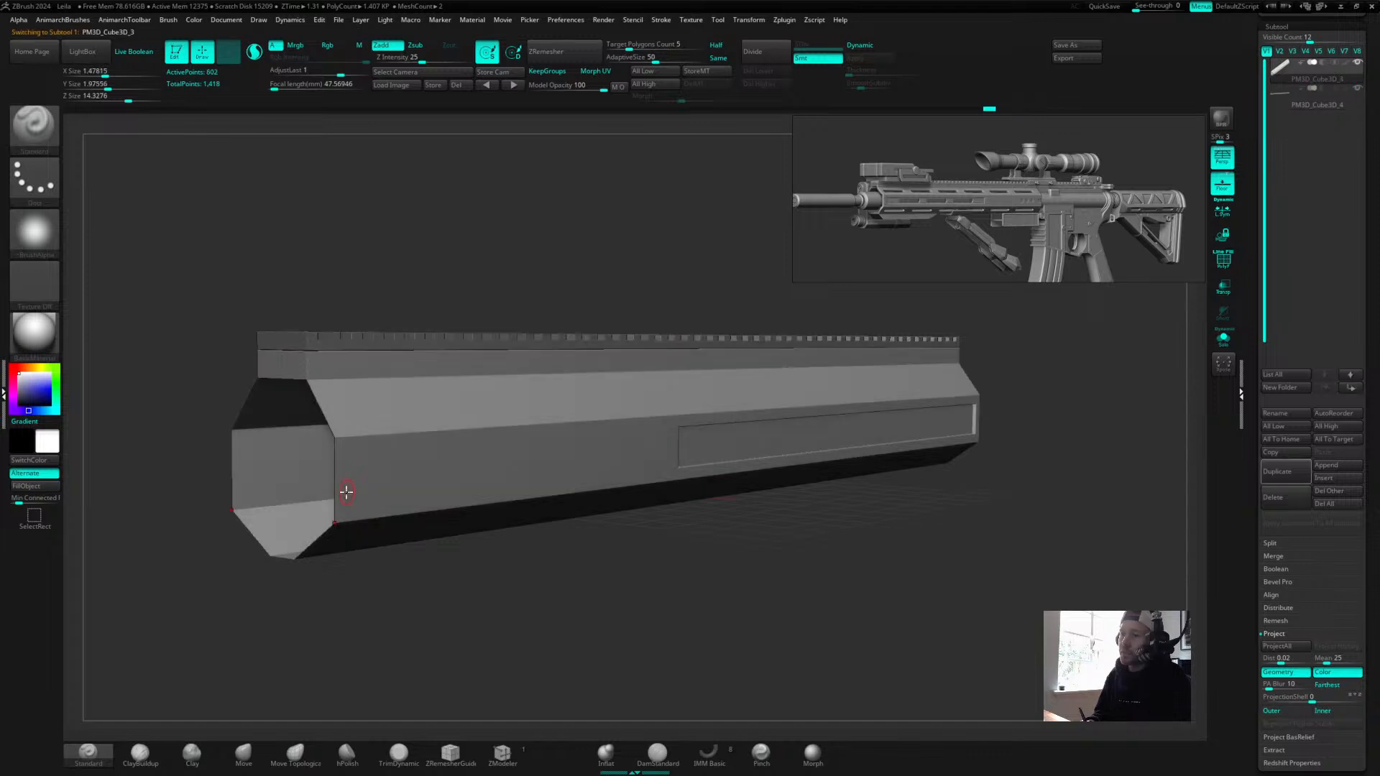
key(shift+f)
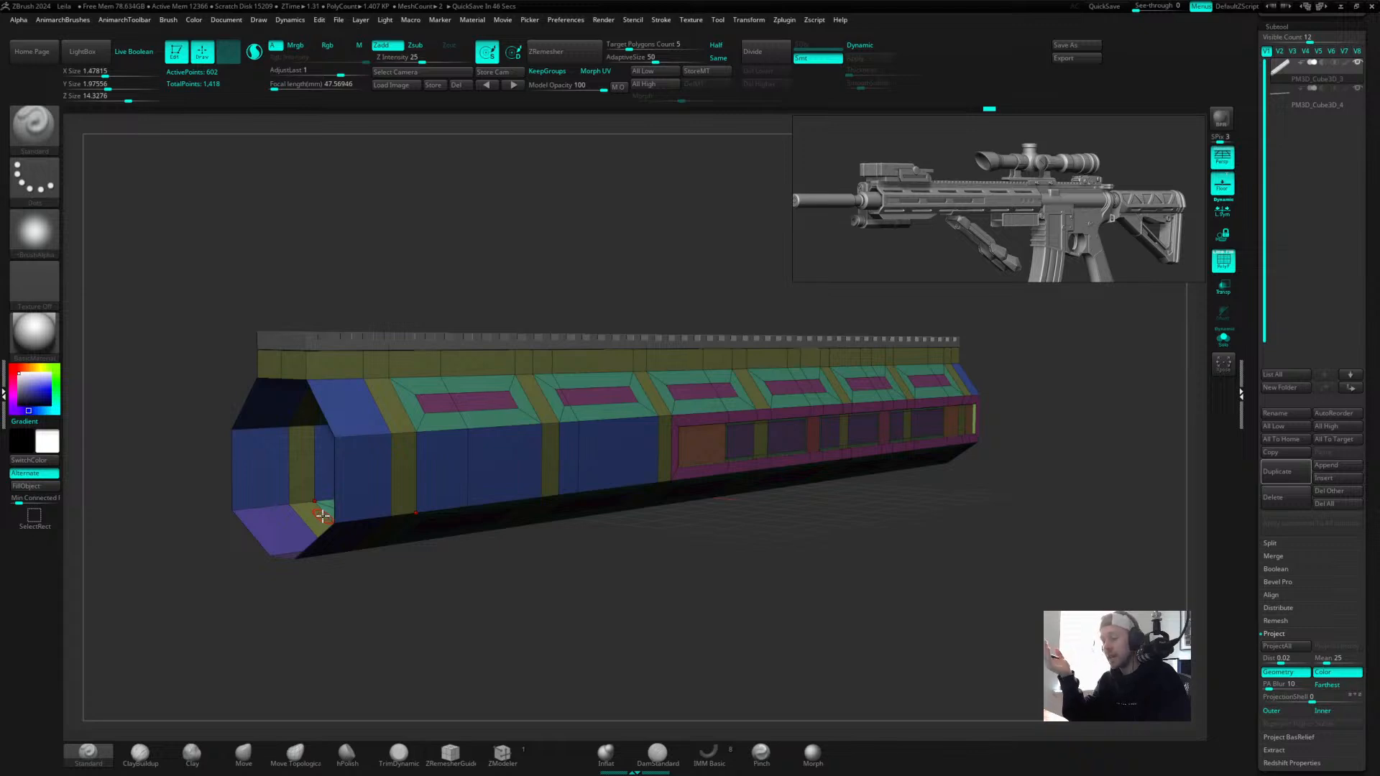
drag(1029, 529, 934, 535)
drag(684, 650, 709, 491)
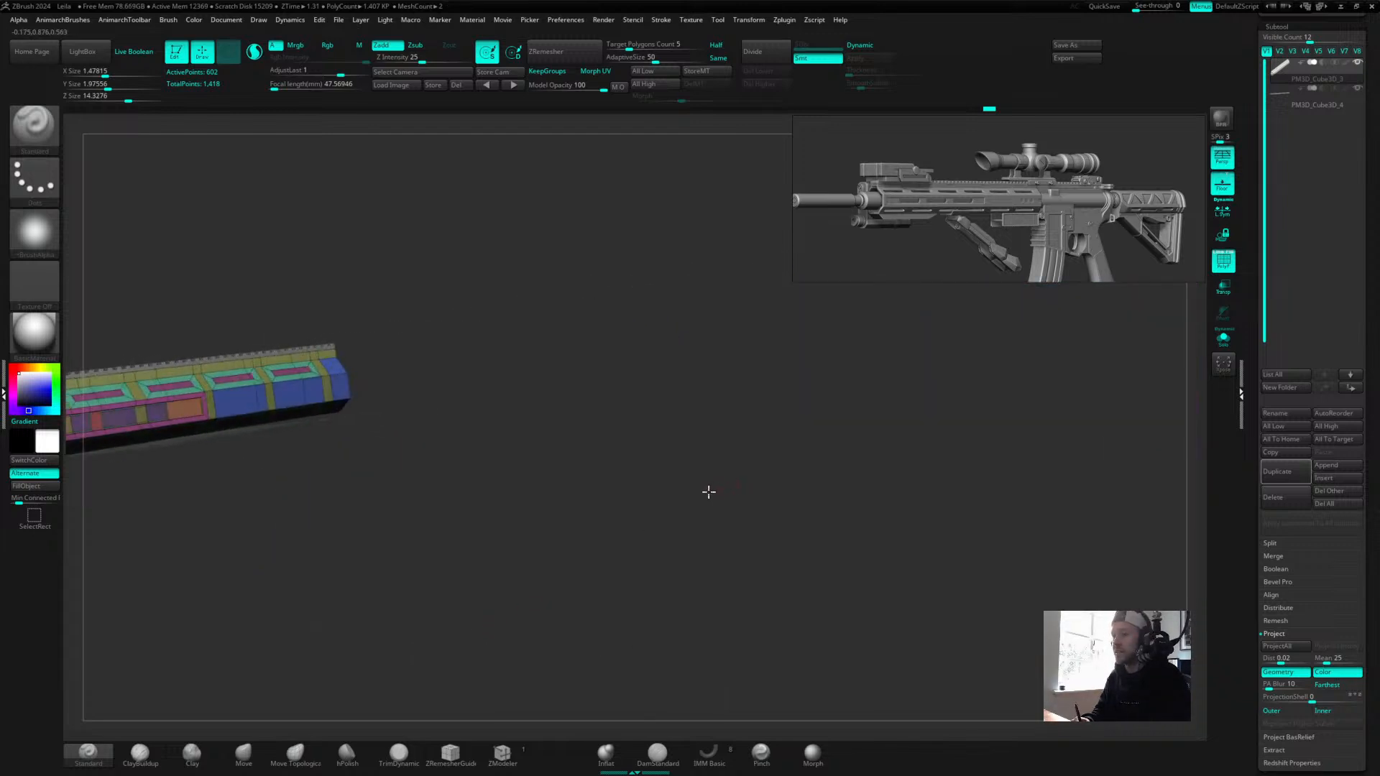
drag(529, 481, 736, 454)
drag(954, 422, 1047, 410)
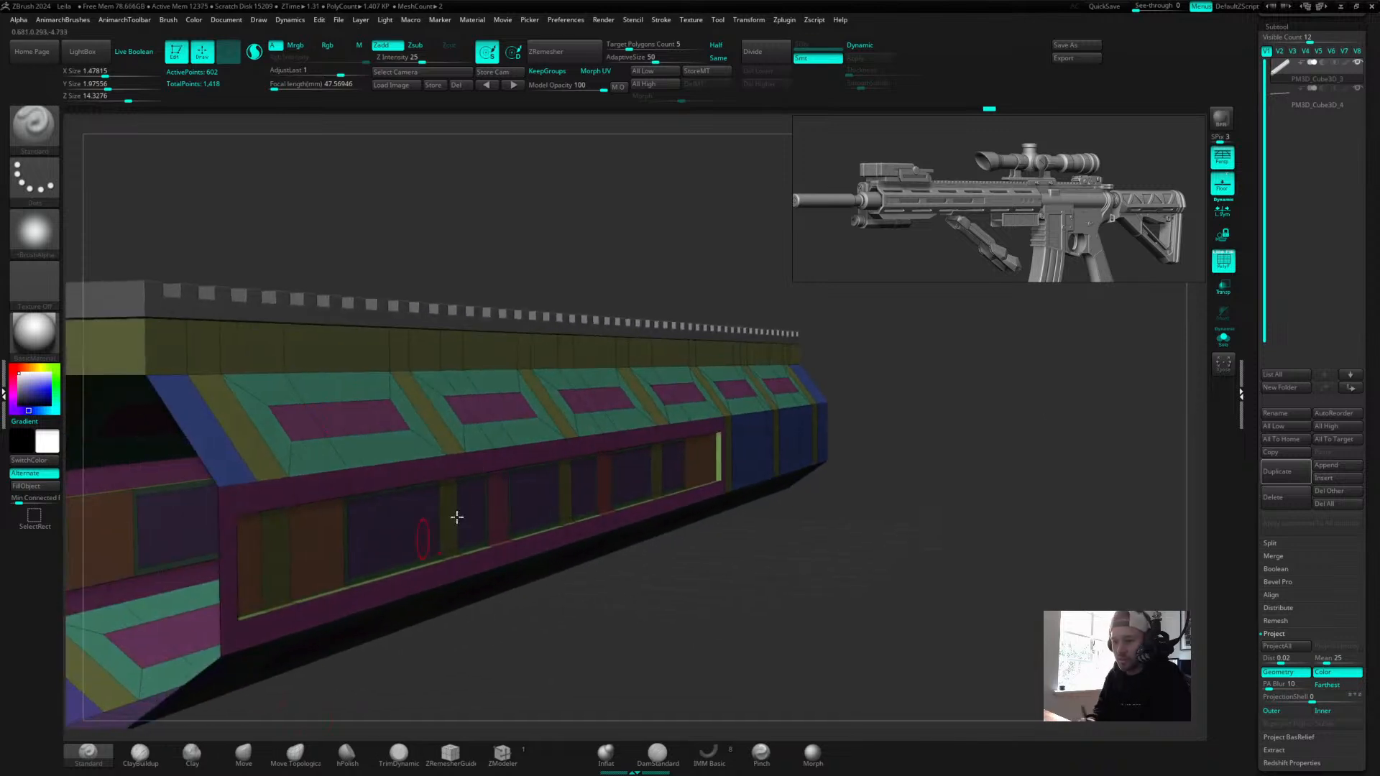
Cut open the slots on the slanted sides by deleting their magenta inner faces with ZModeler's Delete action and Polygroup All target.
click(502, 758)
key(space)
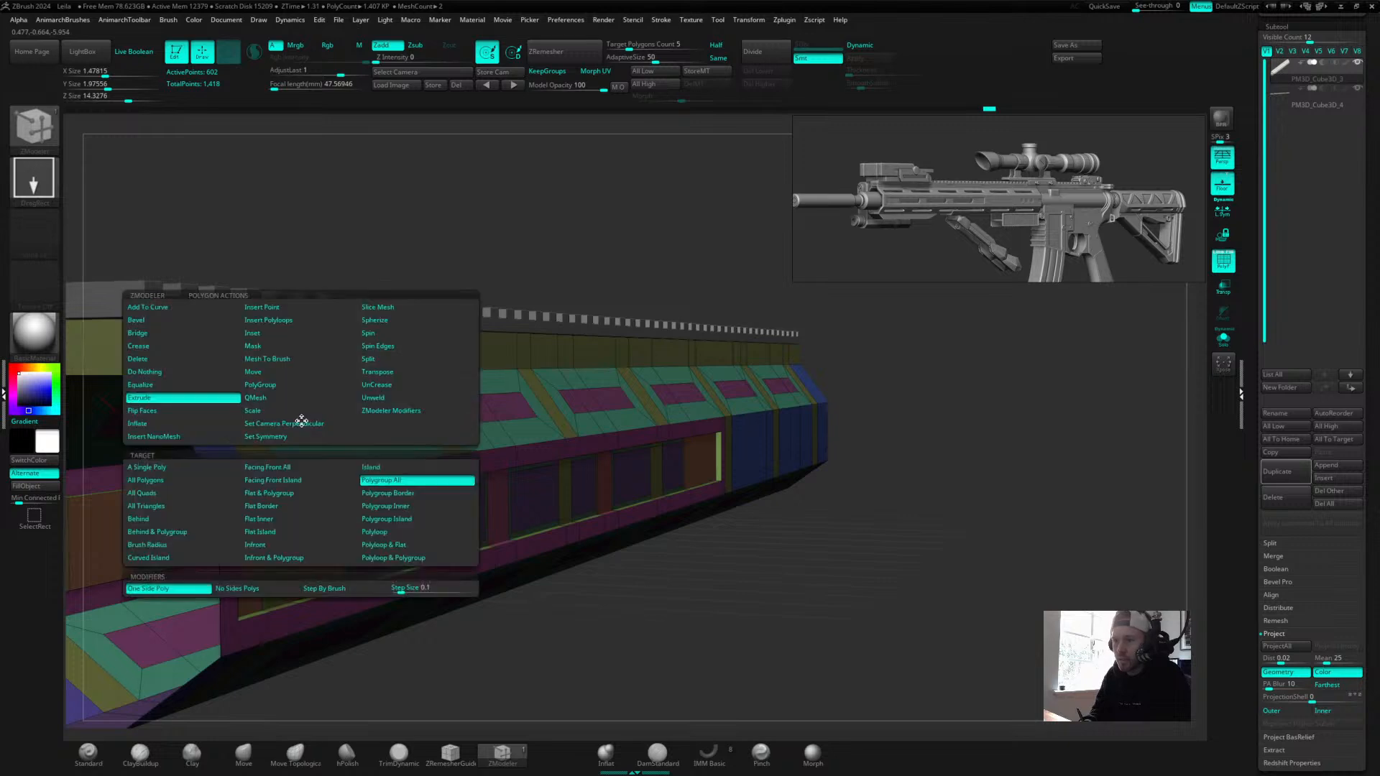
click(141, 361)
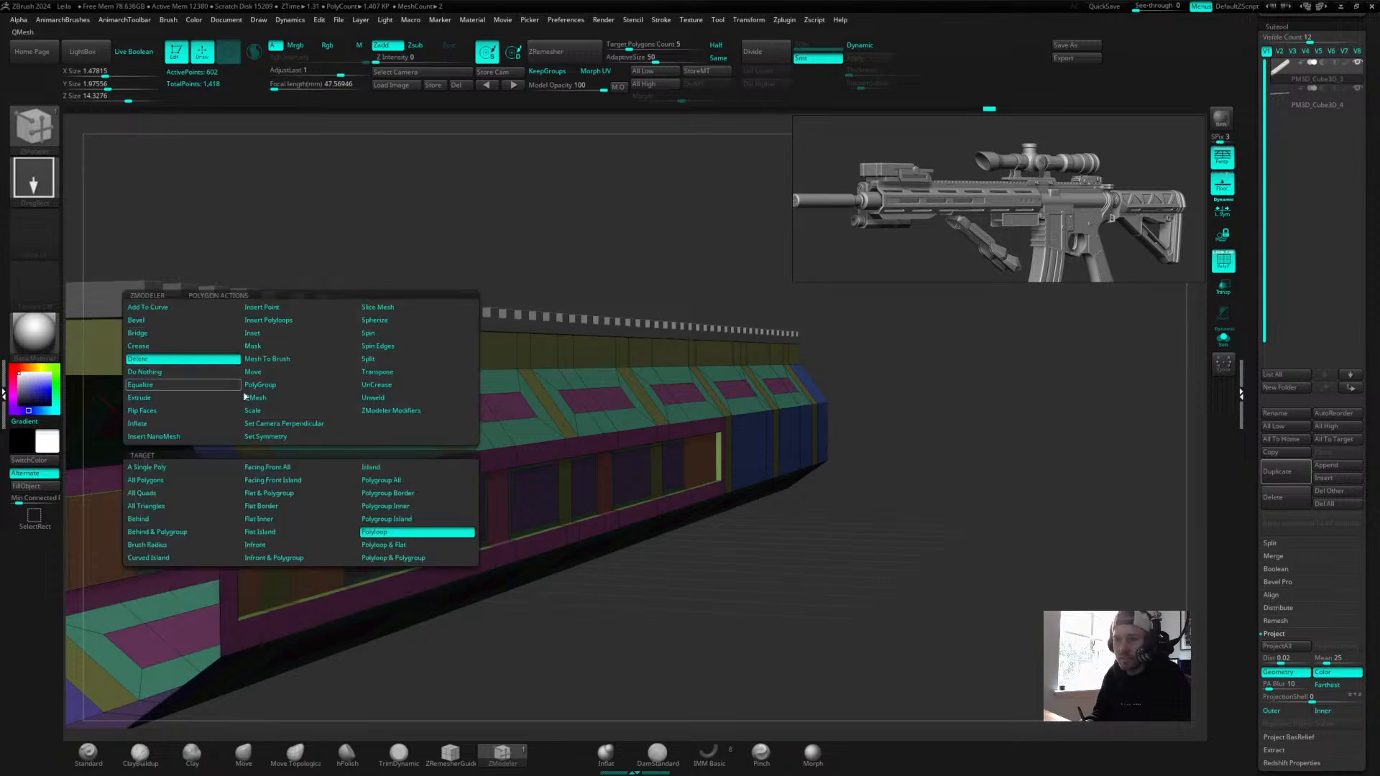
click(309, 421)
key(ctrl+z)
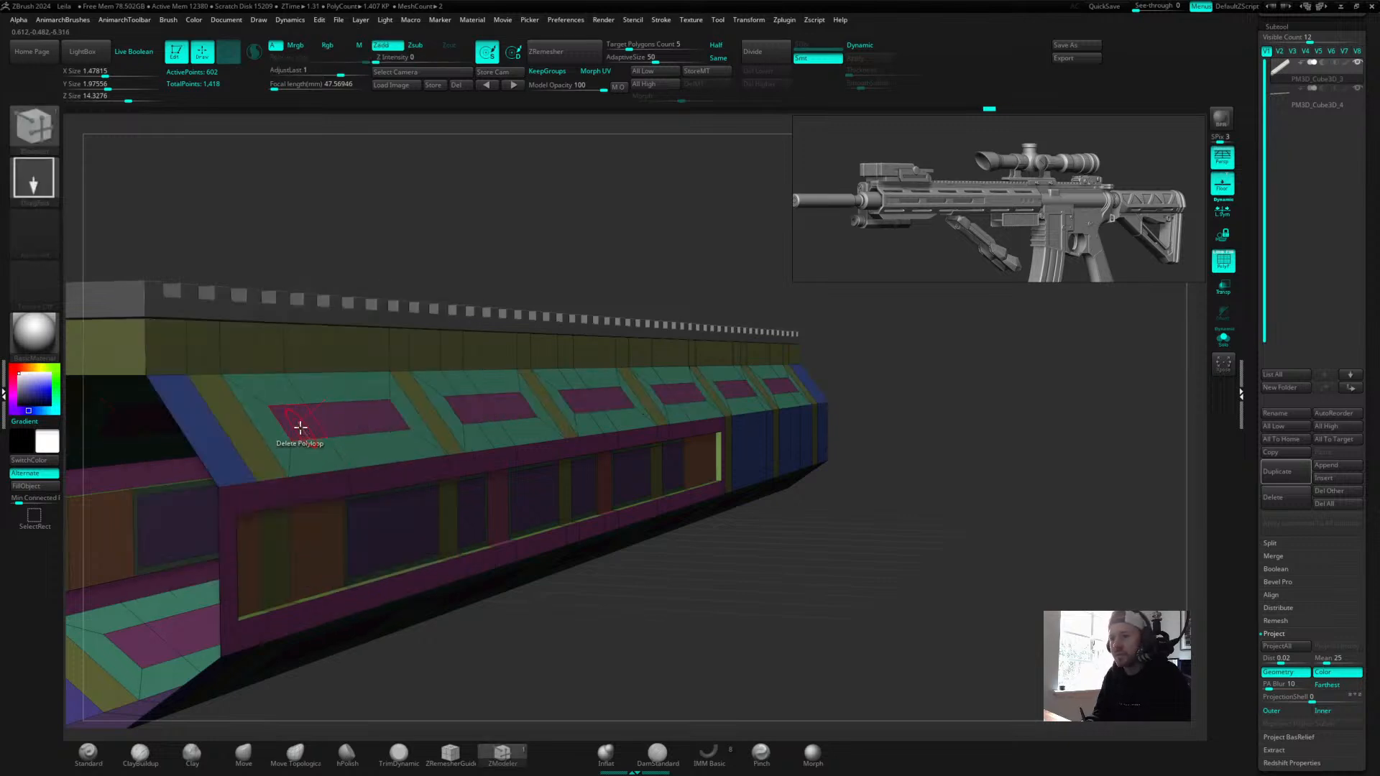
key(space)
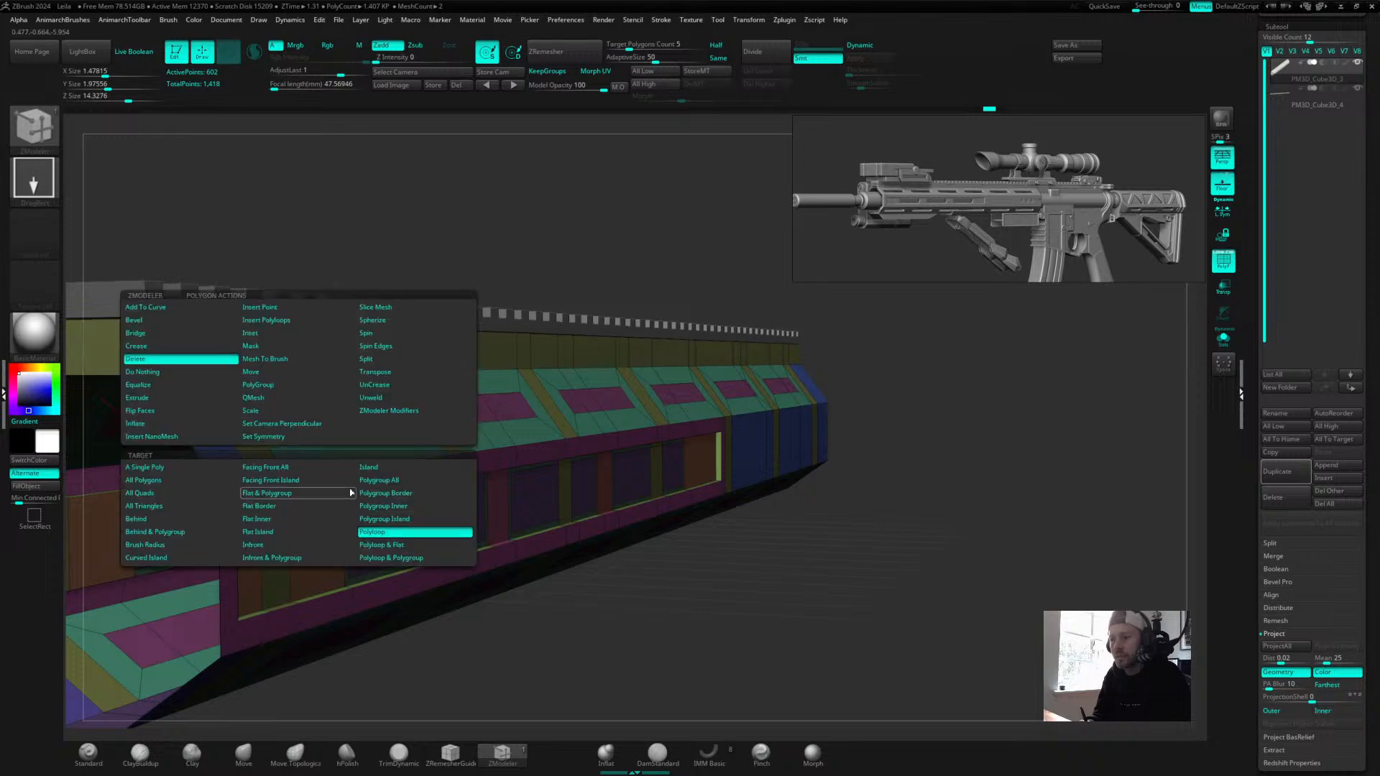
click(395, 481)
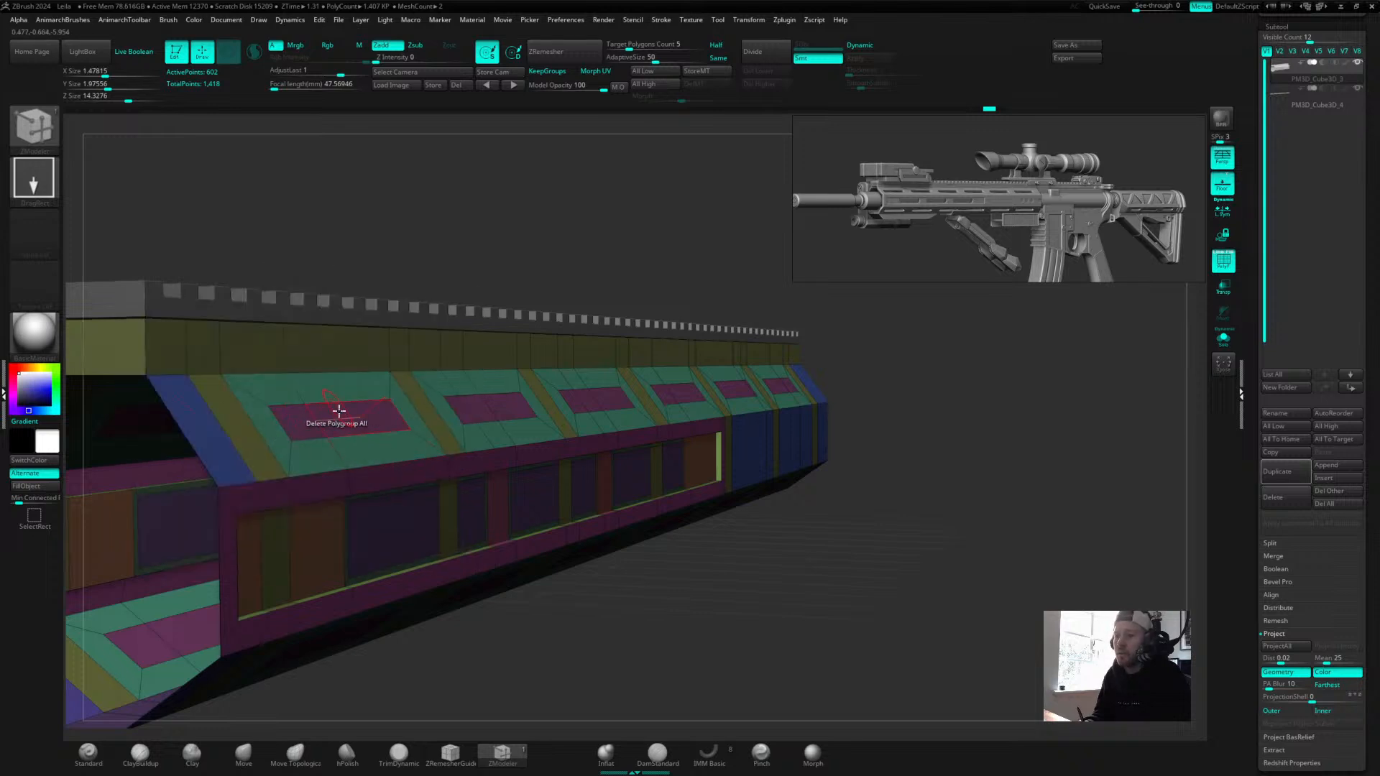
click(305, 423)
alt+drag(748, 548, 681, 576)
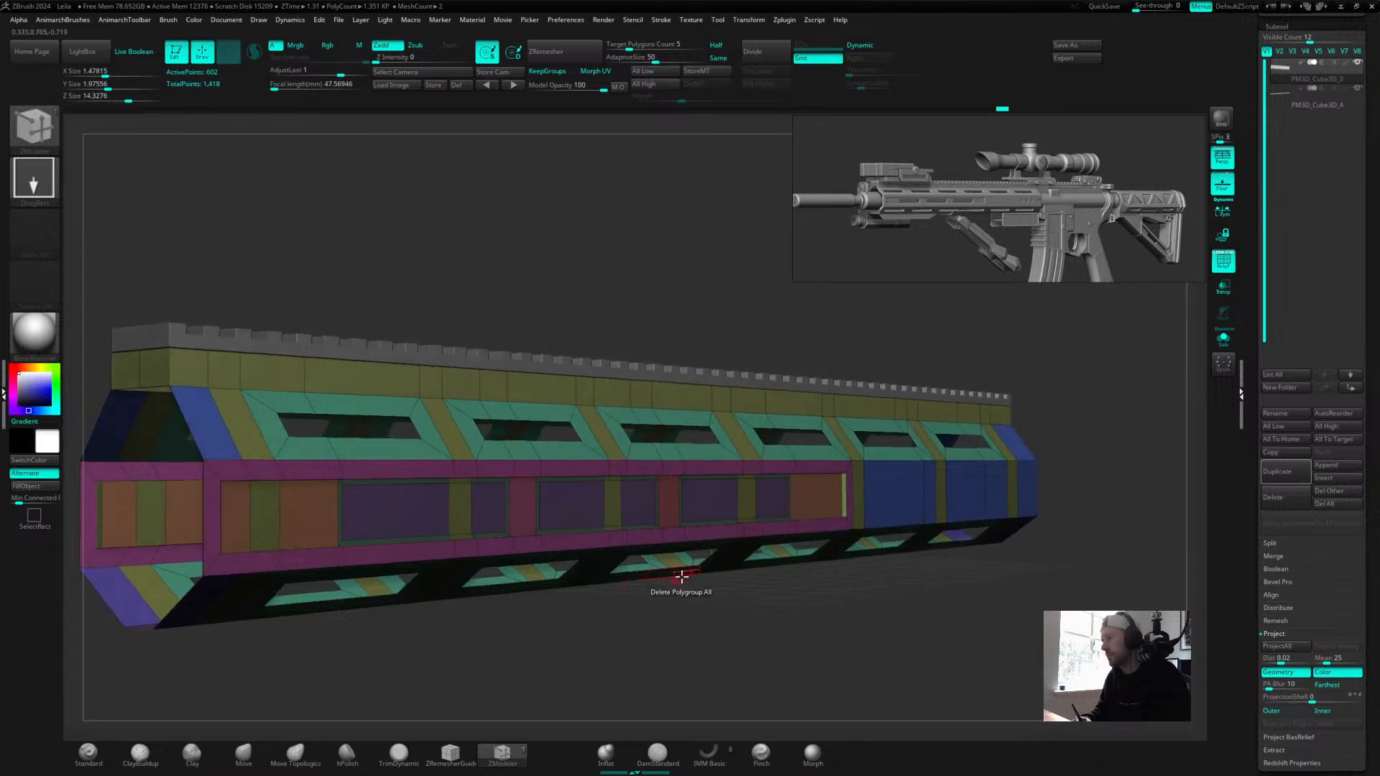
Delete the purple faces in the side recess, then remove their yellow divider faces with the A Single Poly target.
click(411, 510)
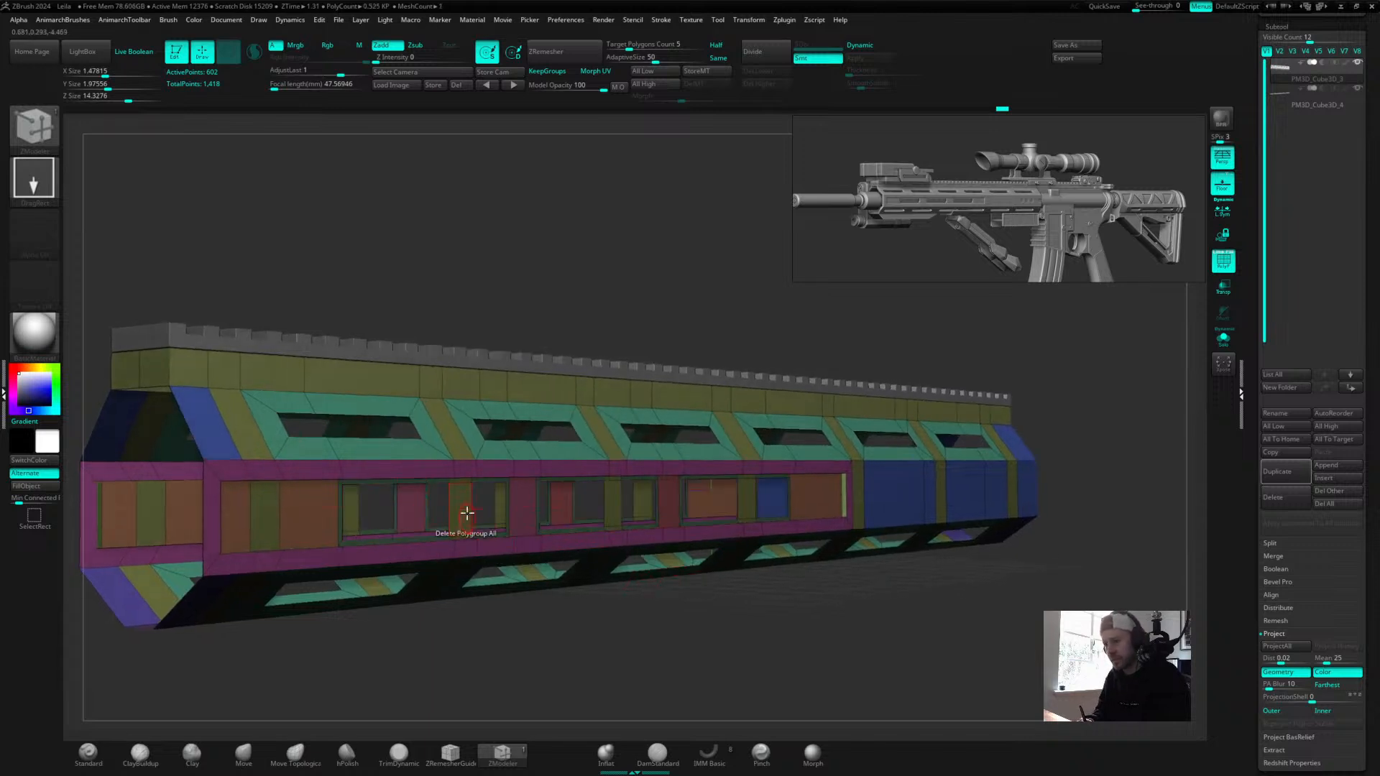
key(space)
click(361, 471)
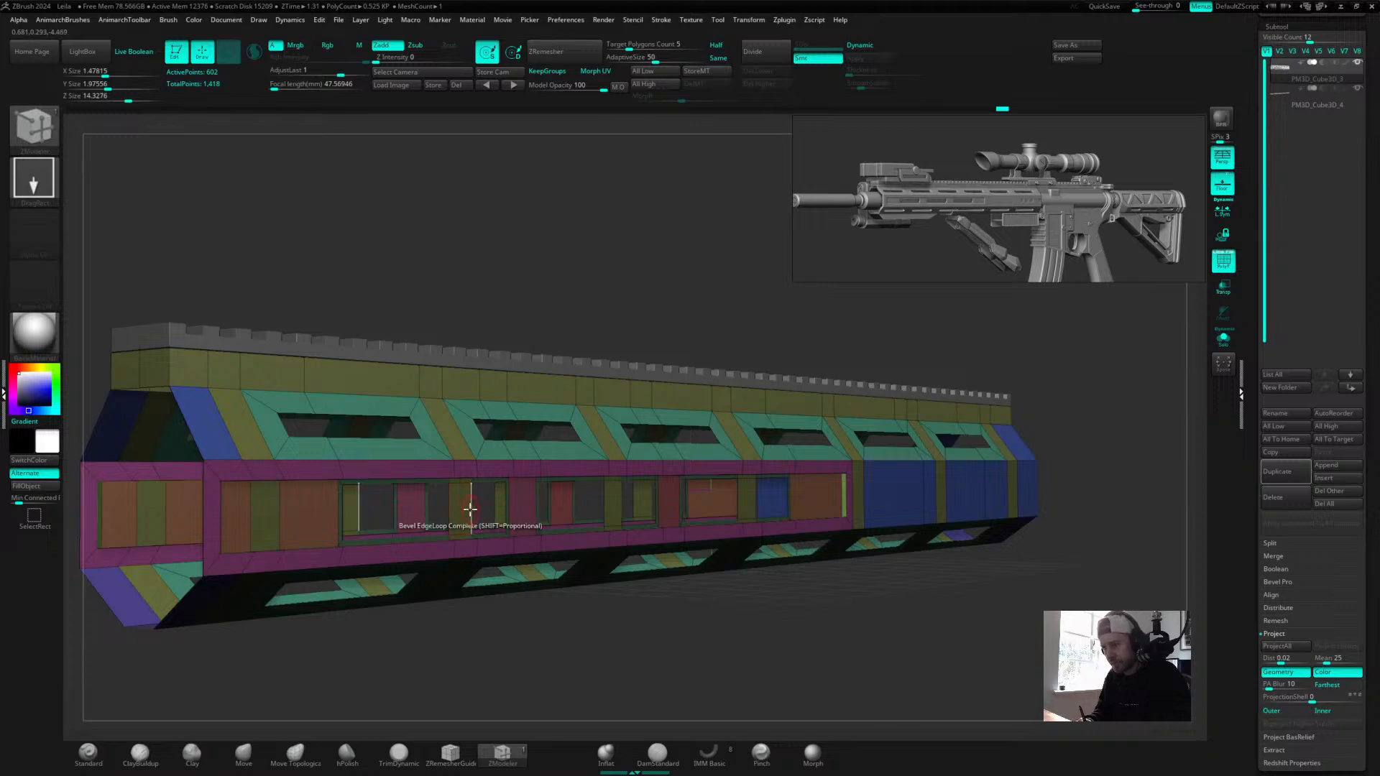
drag(747, 610, 676, 557)
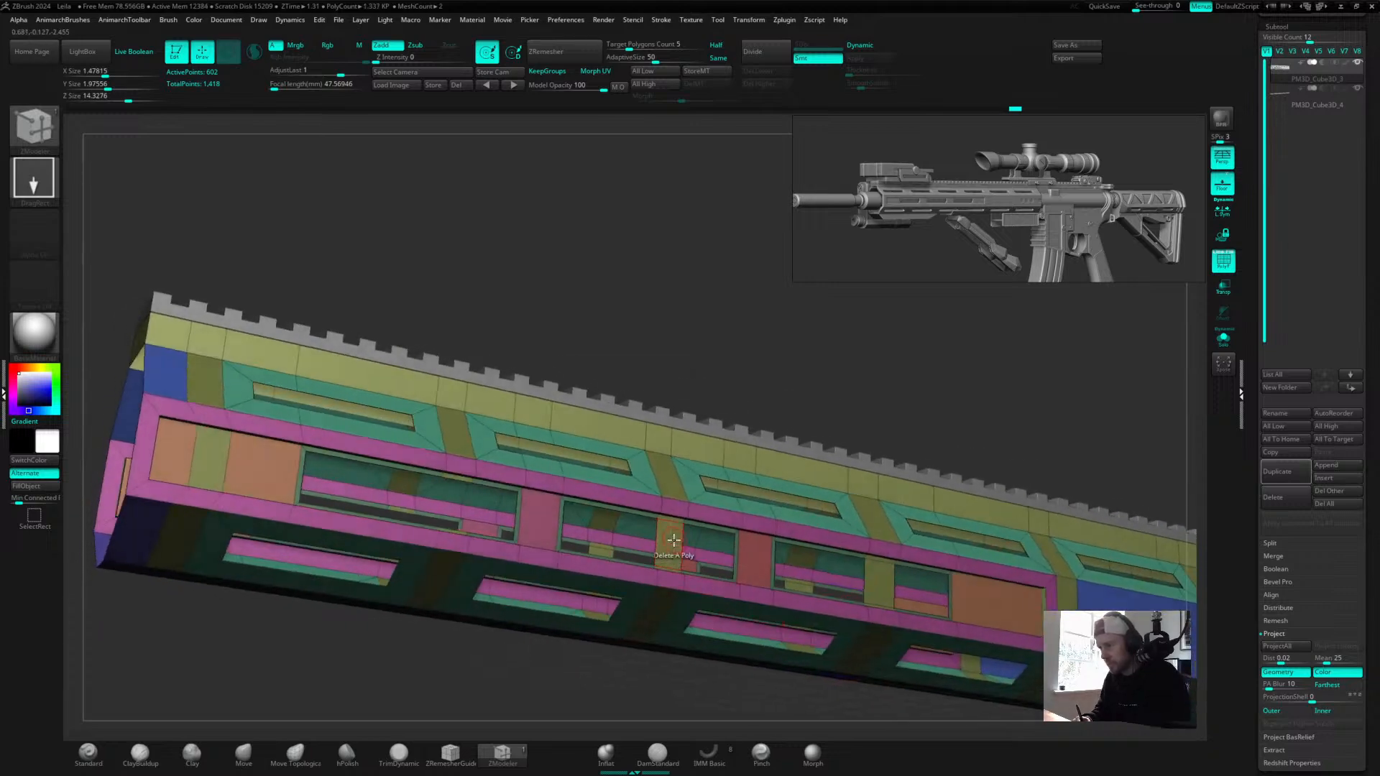
click(881, 580)
Inspect the opened side recess and undo the deletions of its panel and divider faces.
alt+drag(952, 423, 876, 378)
key(shift+f)
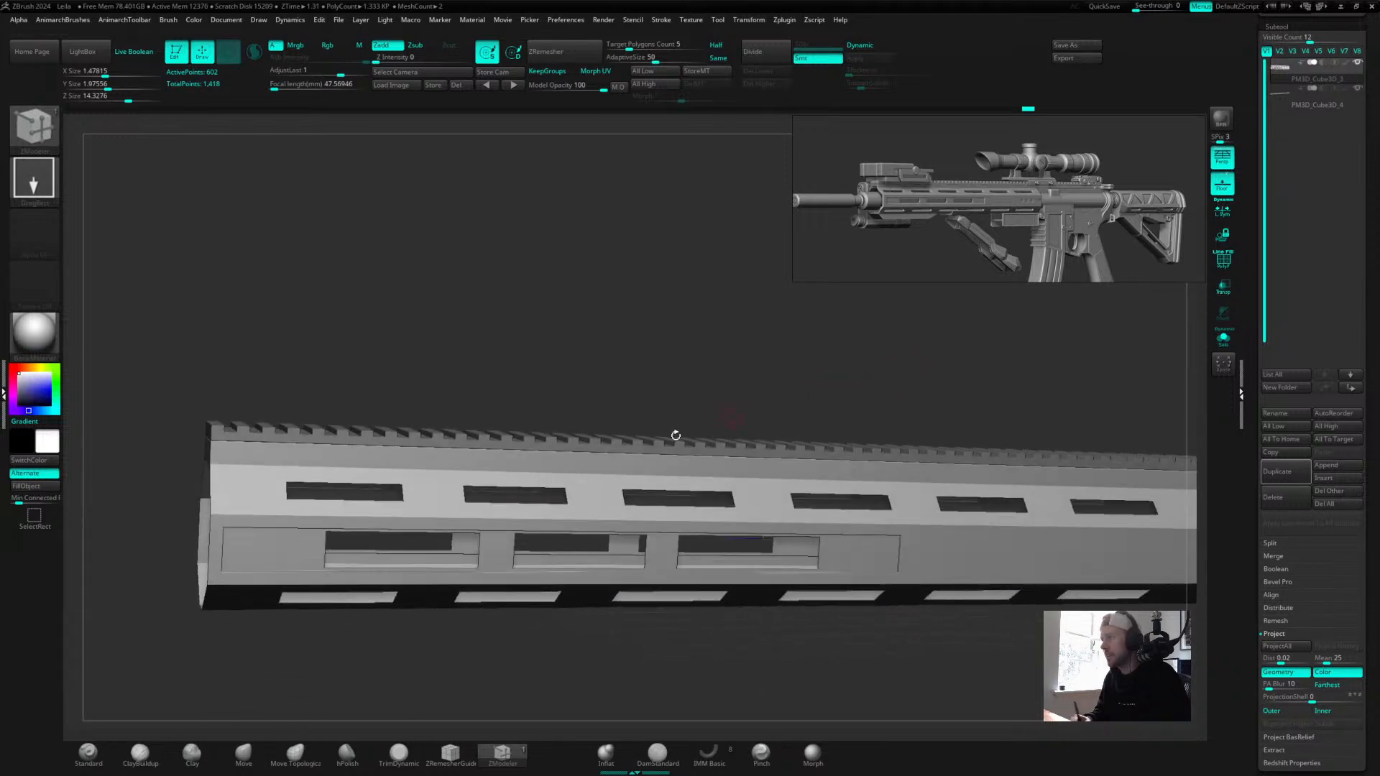
alt+drag(609, 339, 602, 247)
mouse_move(602, 247)
right_down()
mouse_move(609, 228)
mouse_move(647, 231)
right_up()
key(ctrl+z)
key(ctrl+z)
key(ctrl+z)
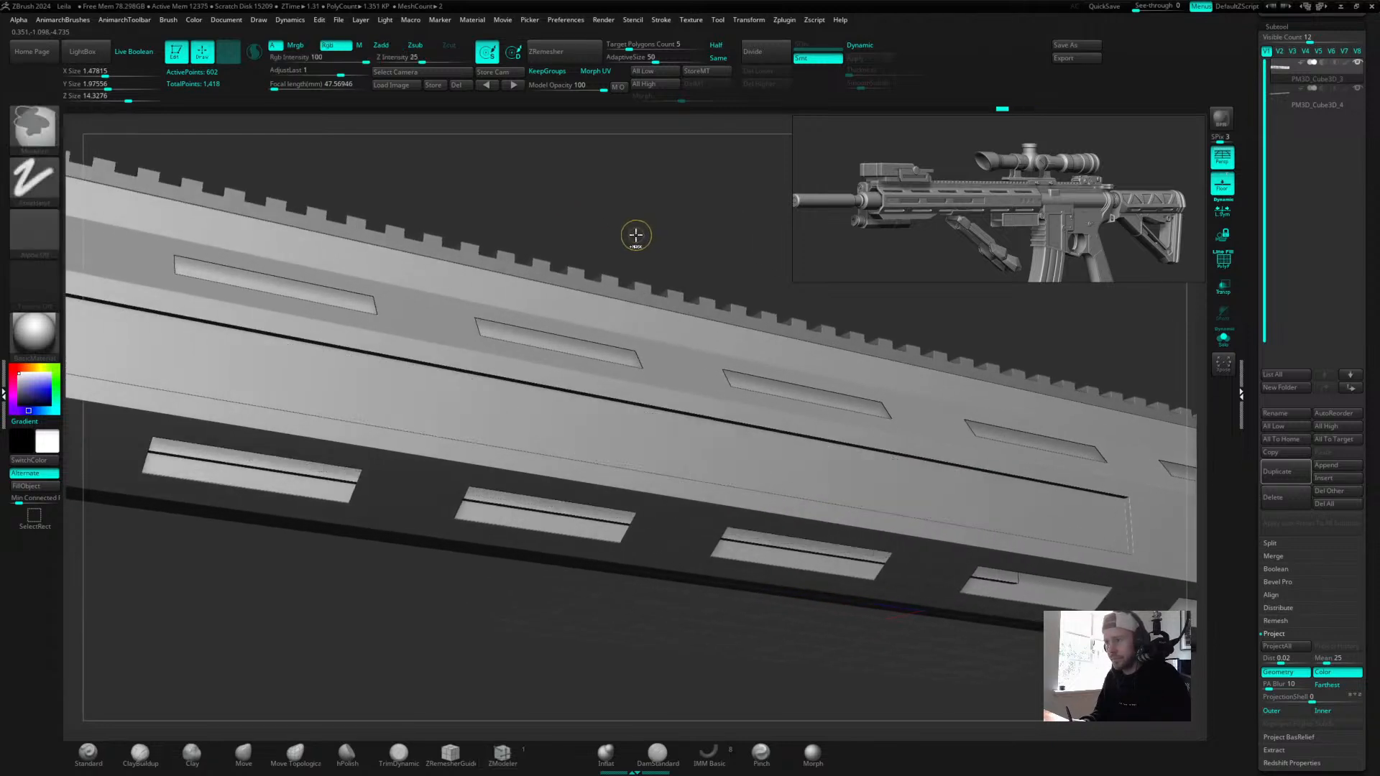
Assign the yellow divider faces between the purple side panels to the purple polygroup using PolyGroup with the A Single Poly target.
key(shift+f)
drag(652, 202, 647, 203)
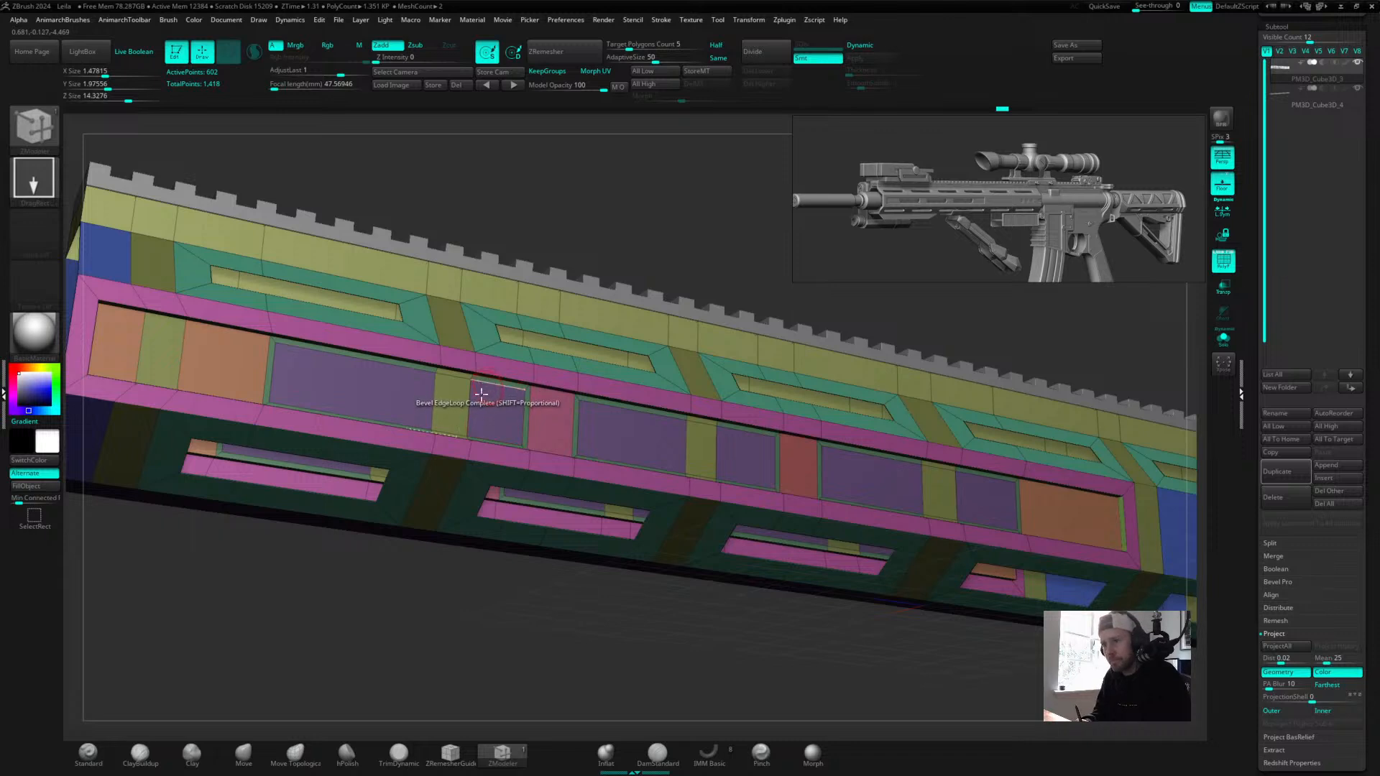
key(space)
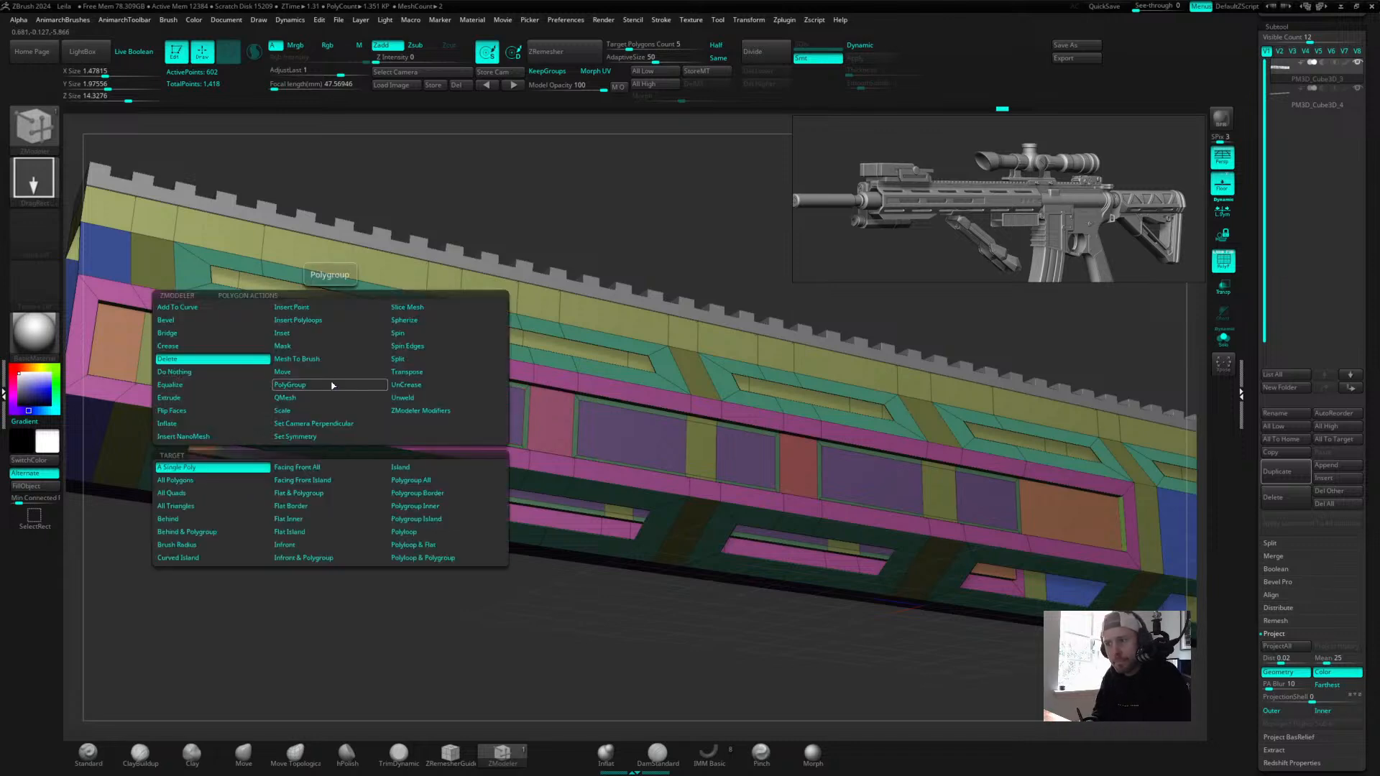
click(314, 340)
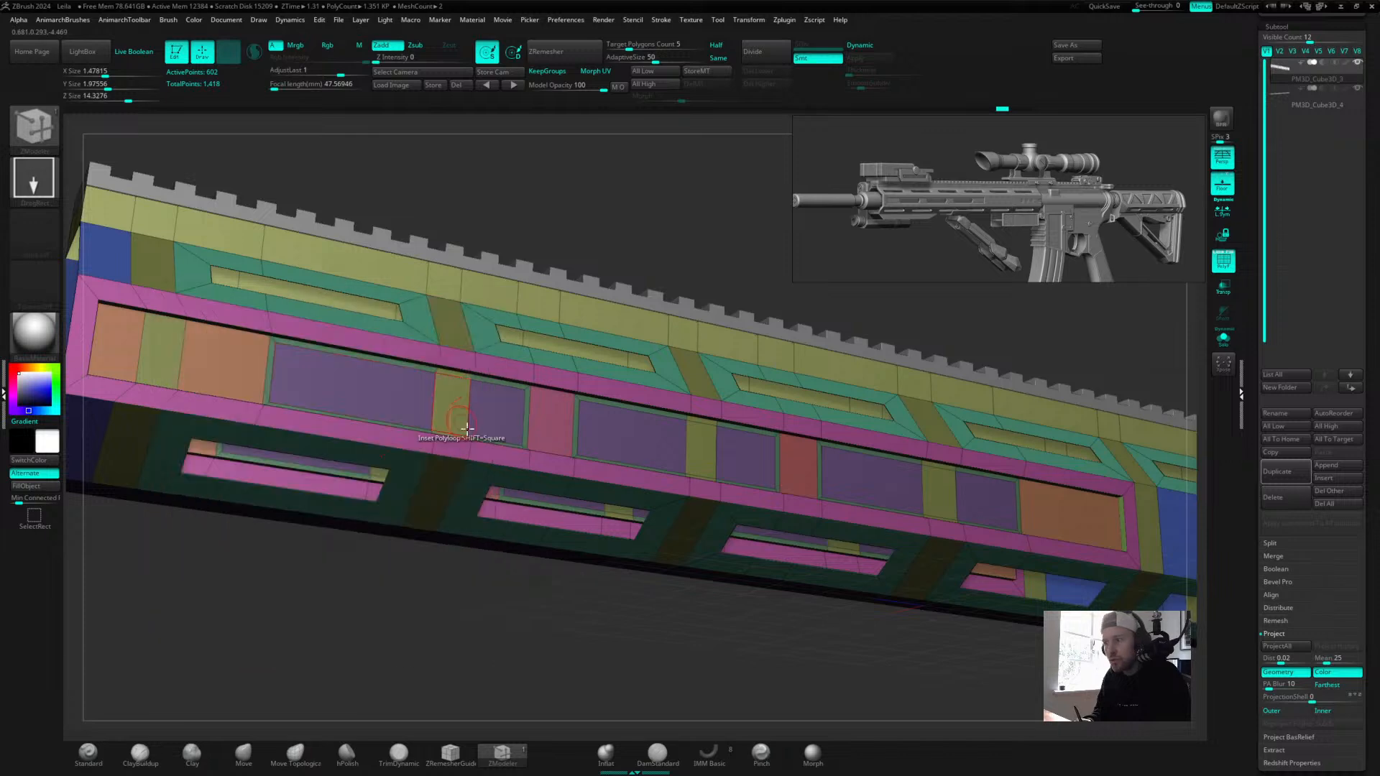
key(space)
click(352, 385)
click(240, 467)
click(399, 393)
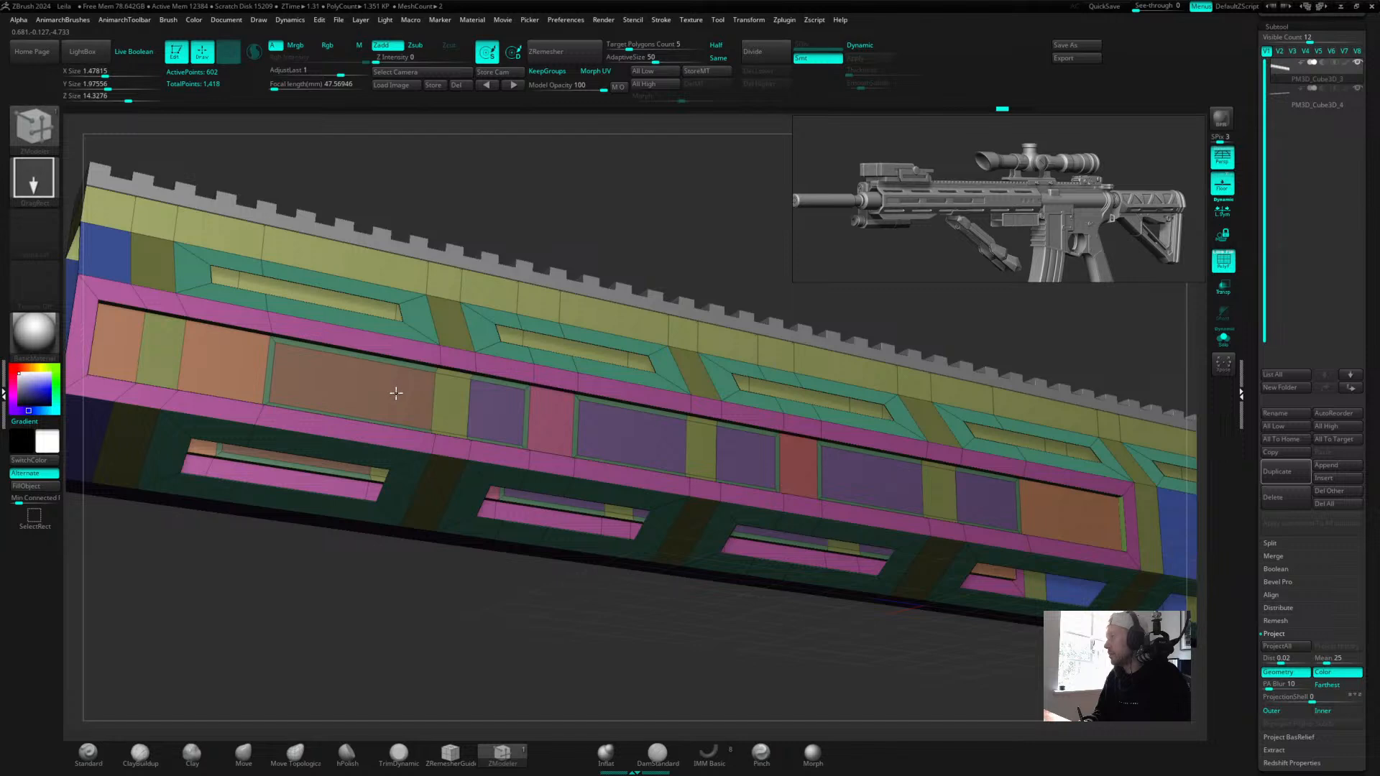
click(396, 393)
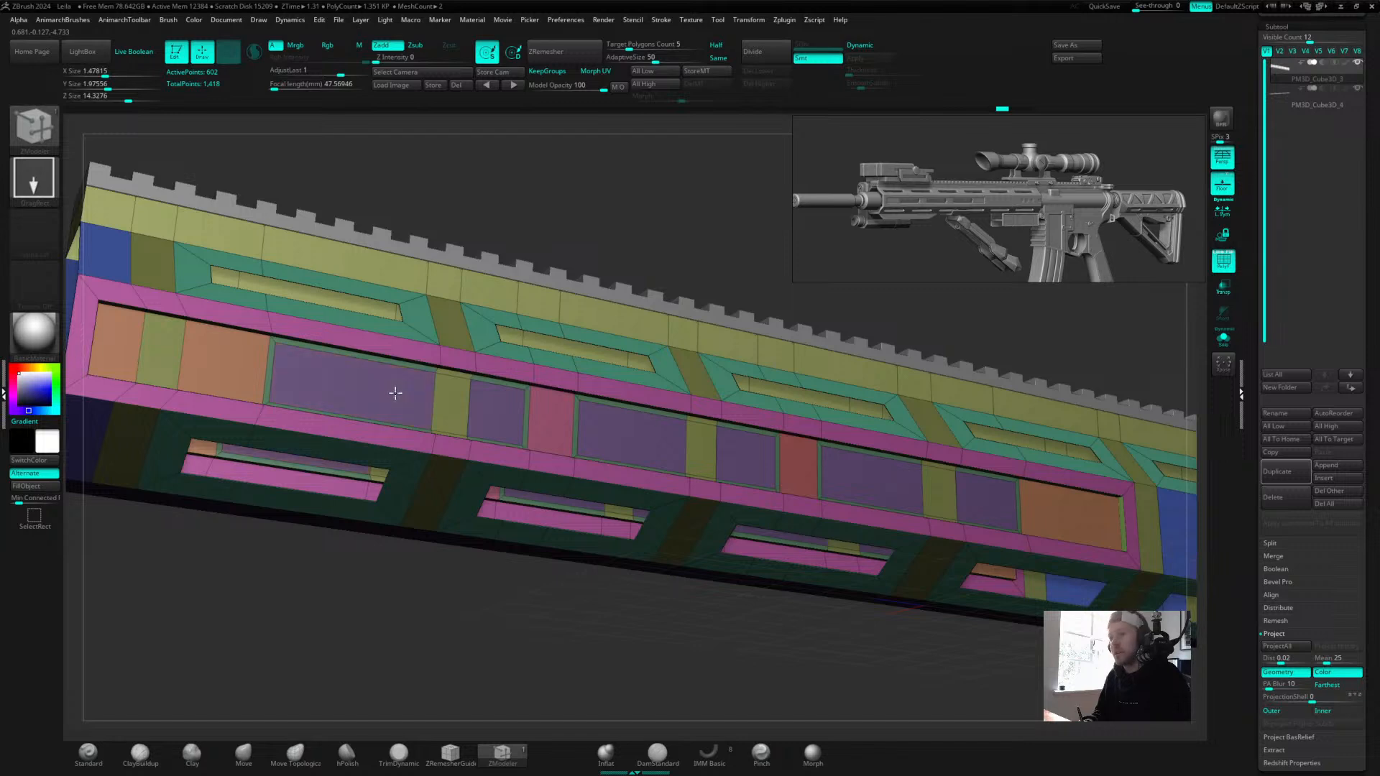
click(453, 403)
click(697, 455)
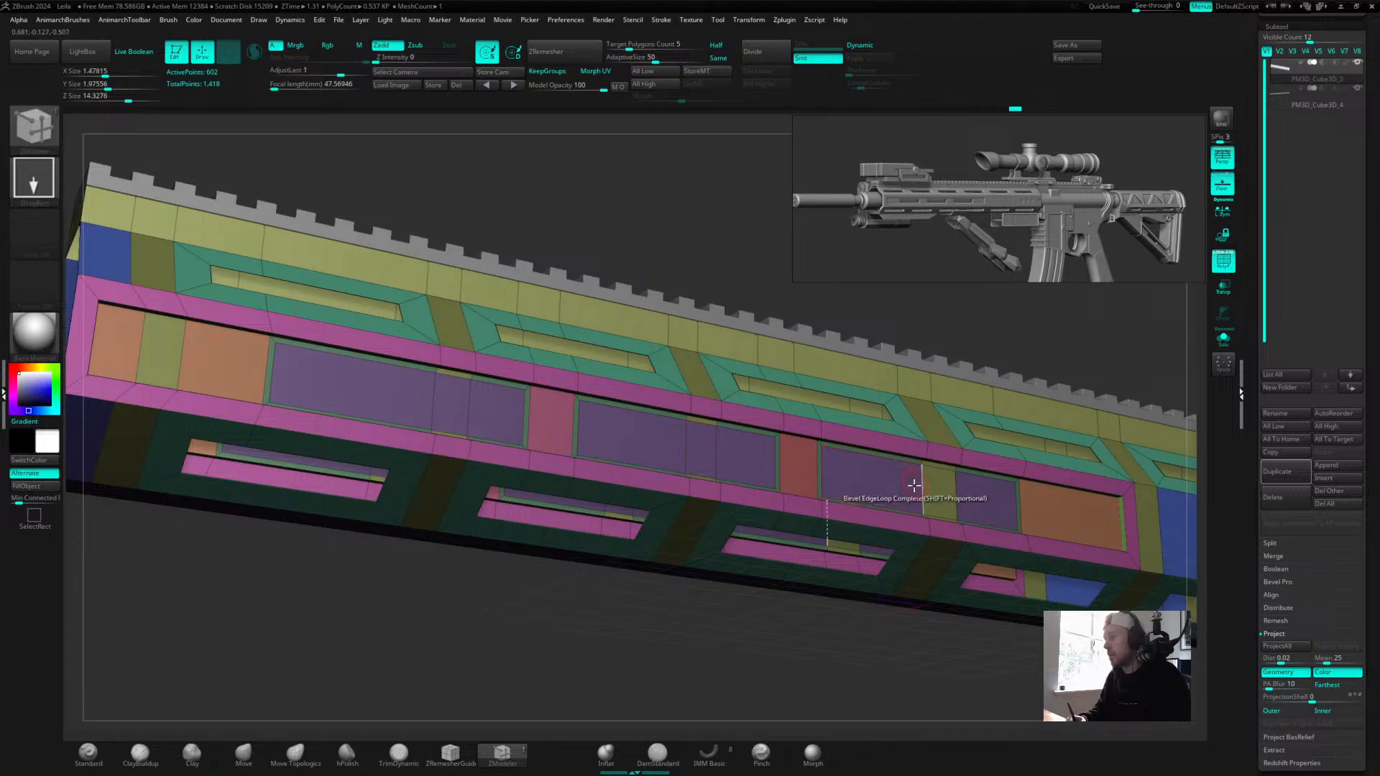
drag(711, 240, 764, 213)
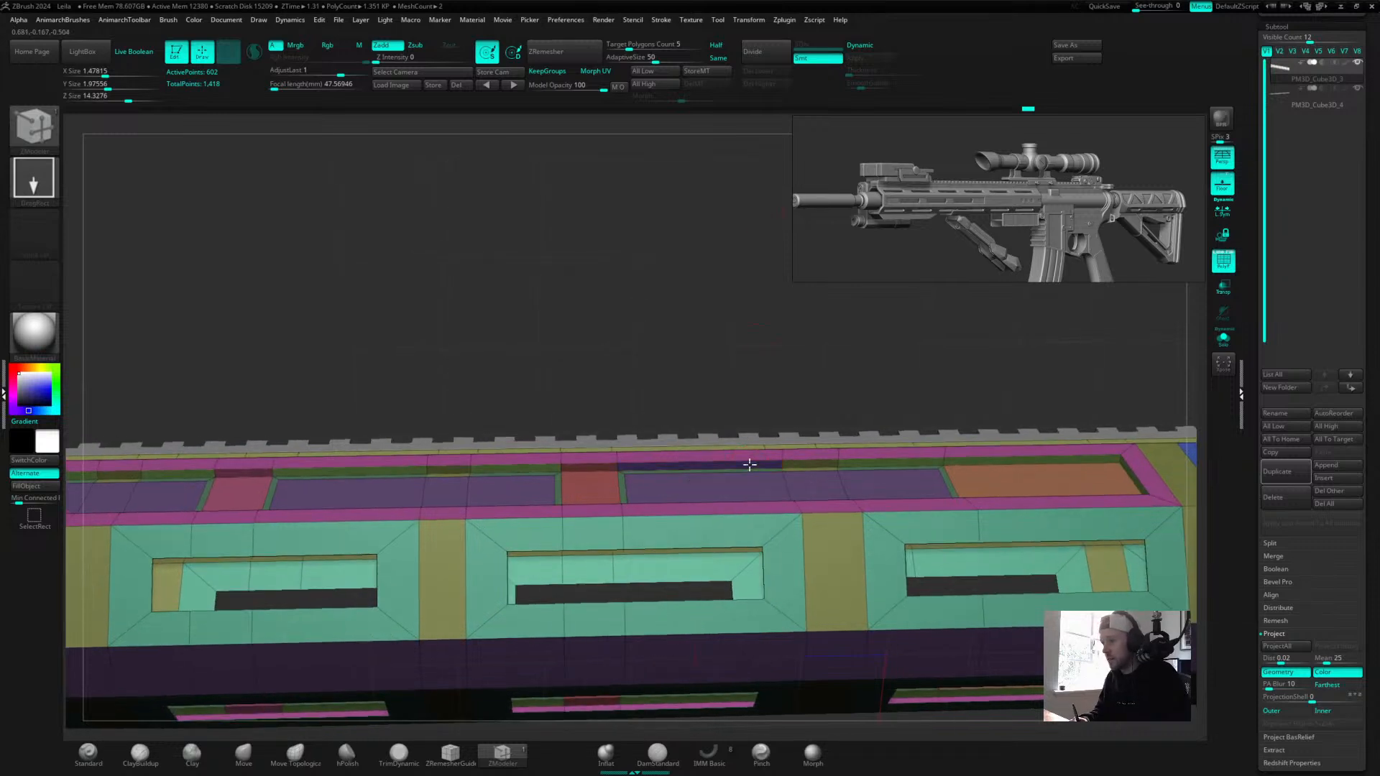
Unify the strip of inner wall faces along the side recess's upper edge into one polygroup using PolyGroup with the Polyloop target.
key(space)
click(825, 522)
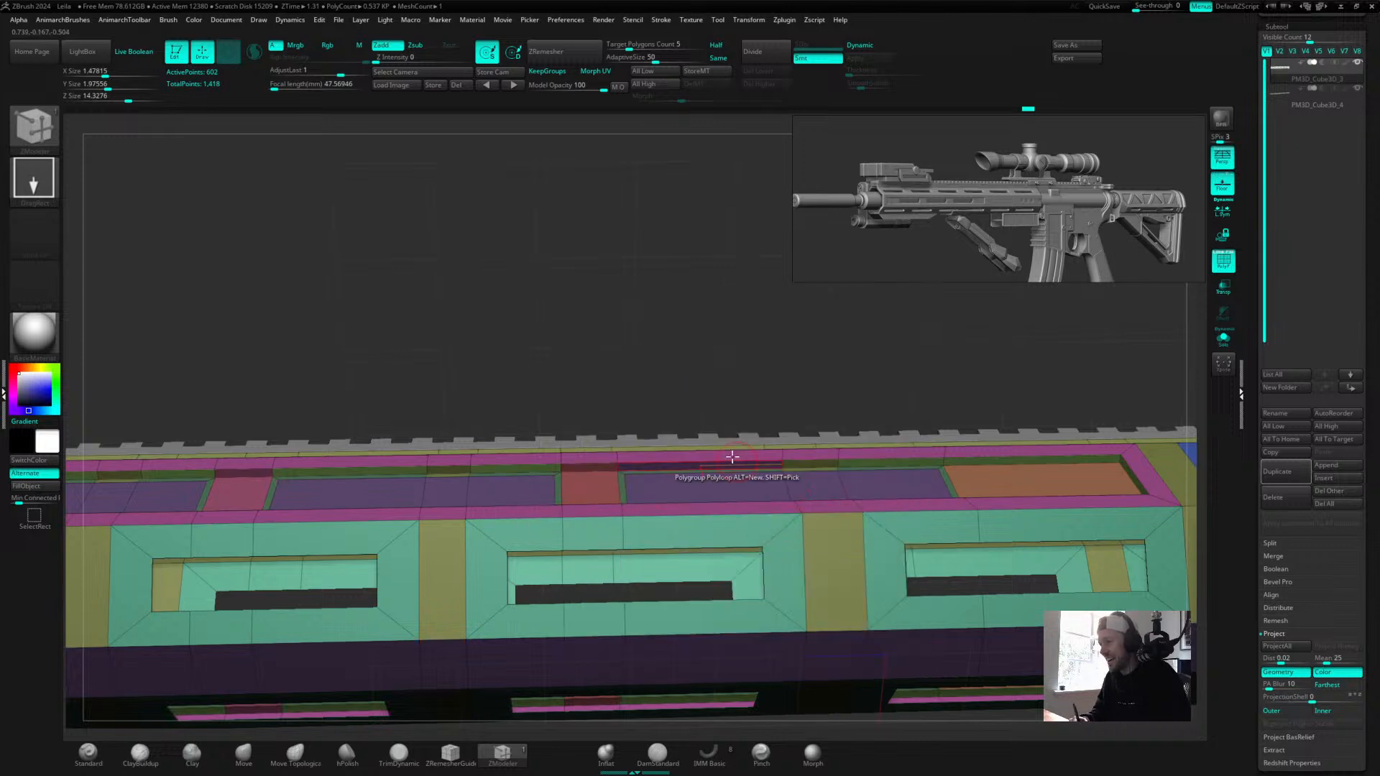
click(743, 462)
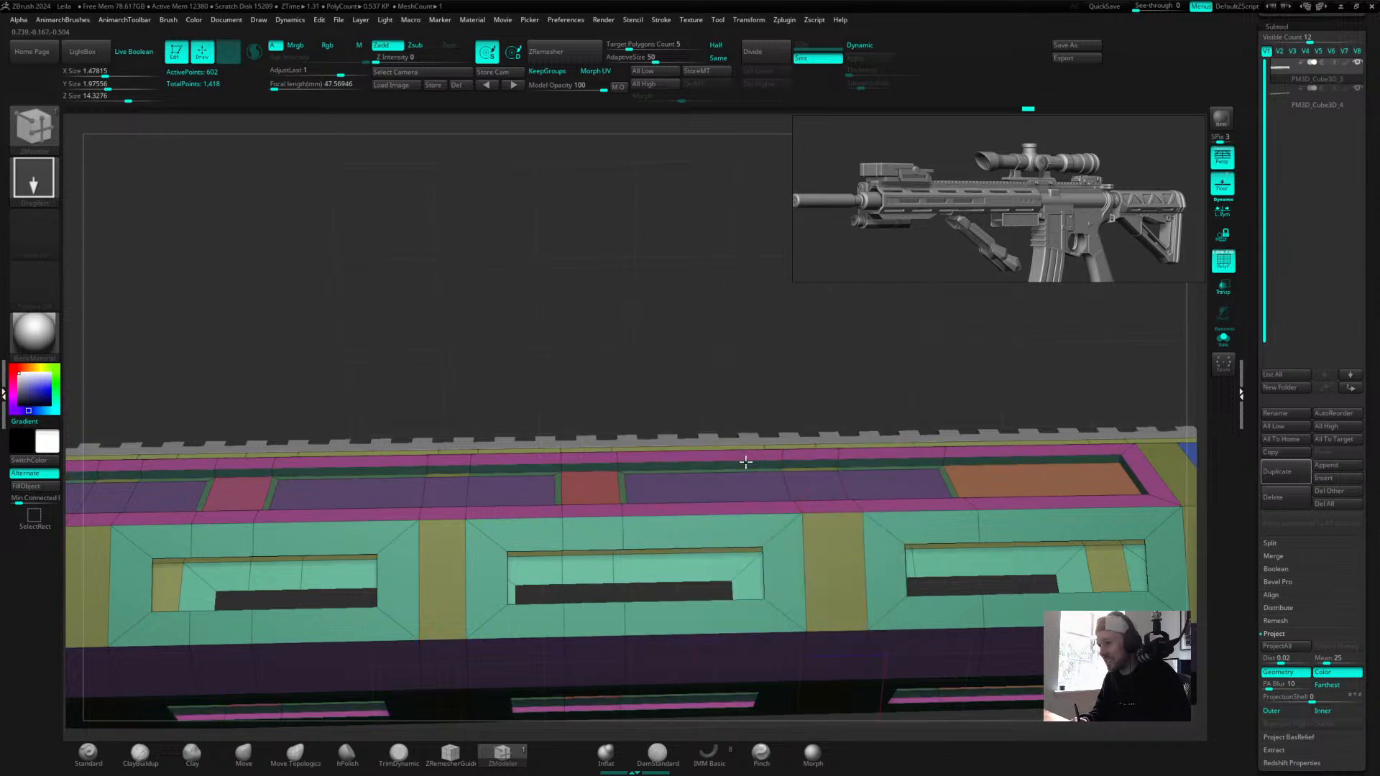
Assign the yellow divider face at the recess's front end to the orange polygroup using PolyGroup with the A Single Poly target.
drag(770, 414, 760, 468)
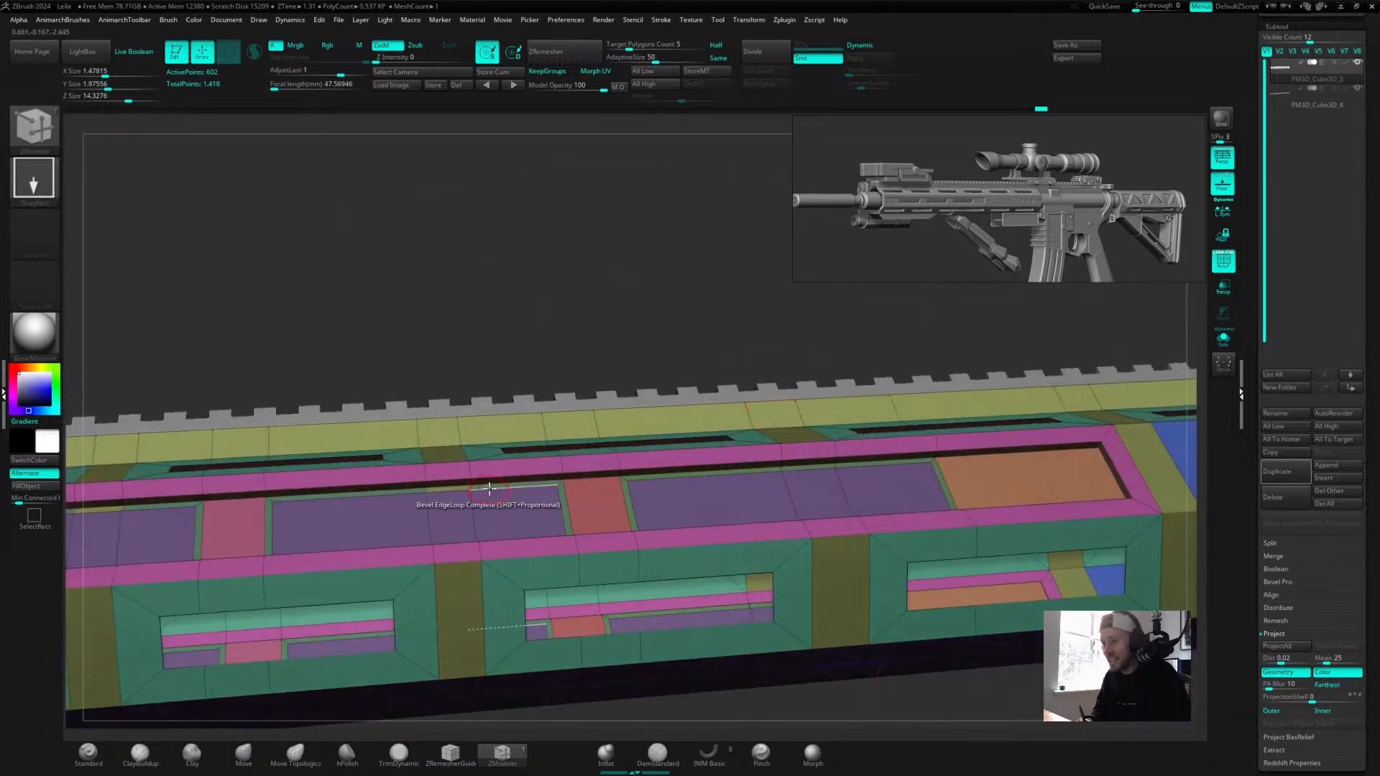
drag(274, 356, 484, 295)
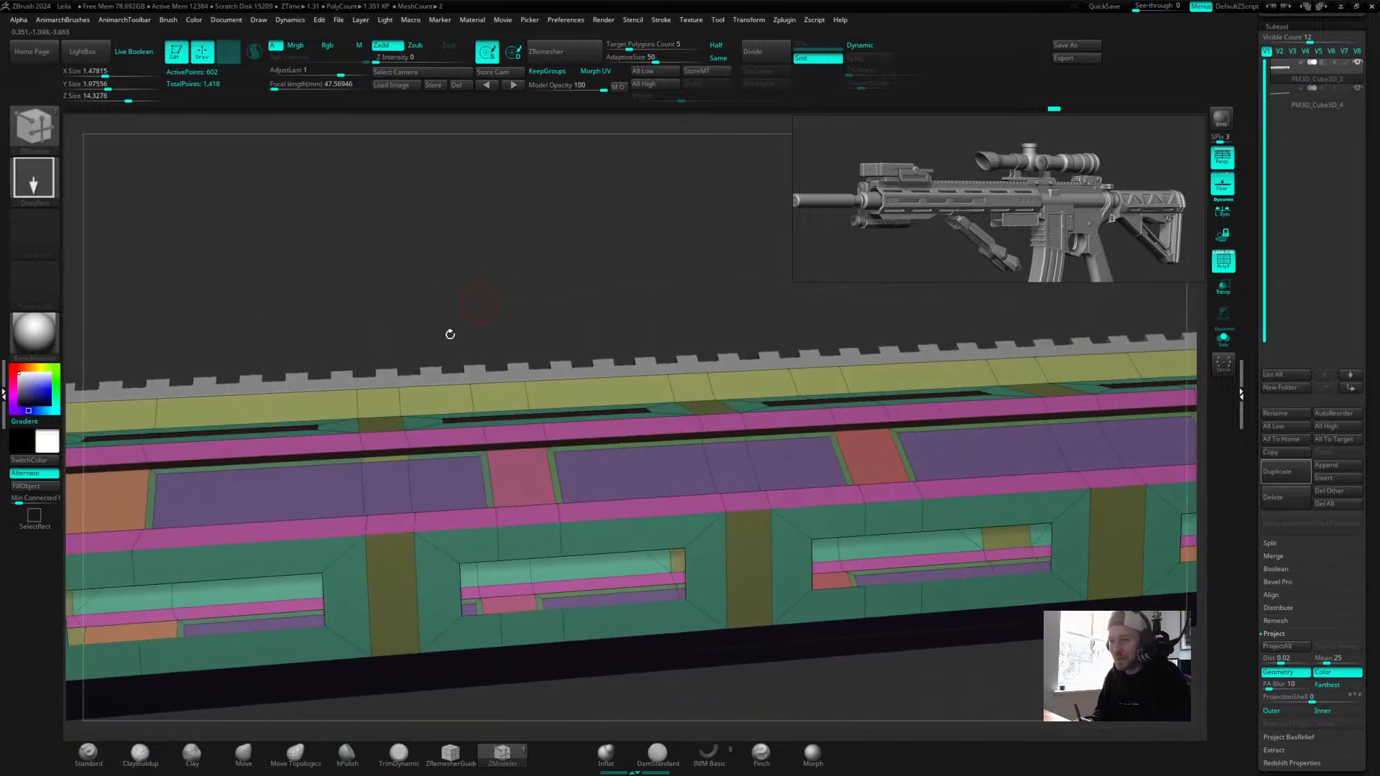
alt+drag(508, 286, 528, 341)
drag(503, 542, 564, 573)
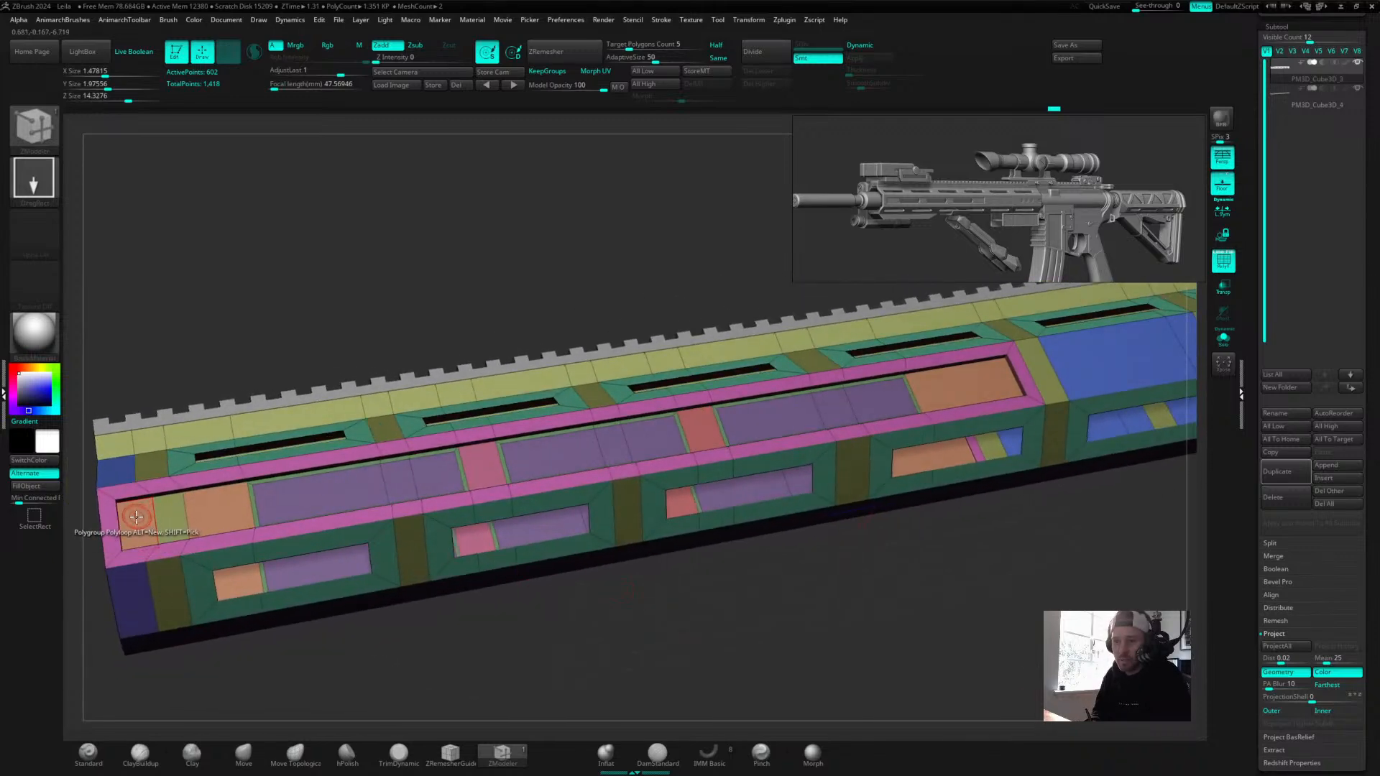
key(space)
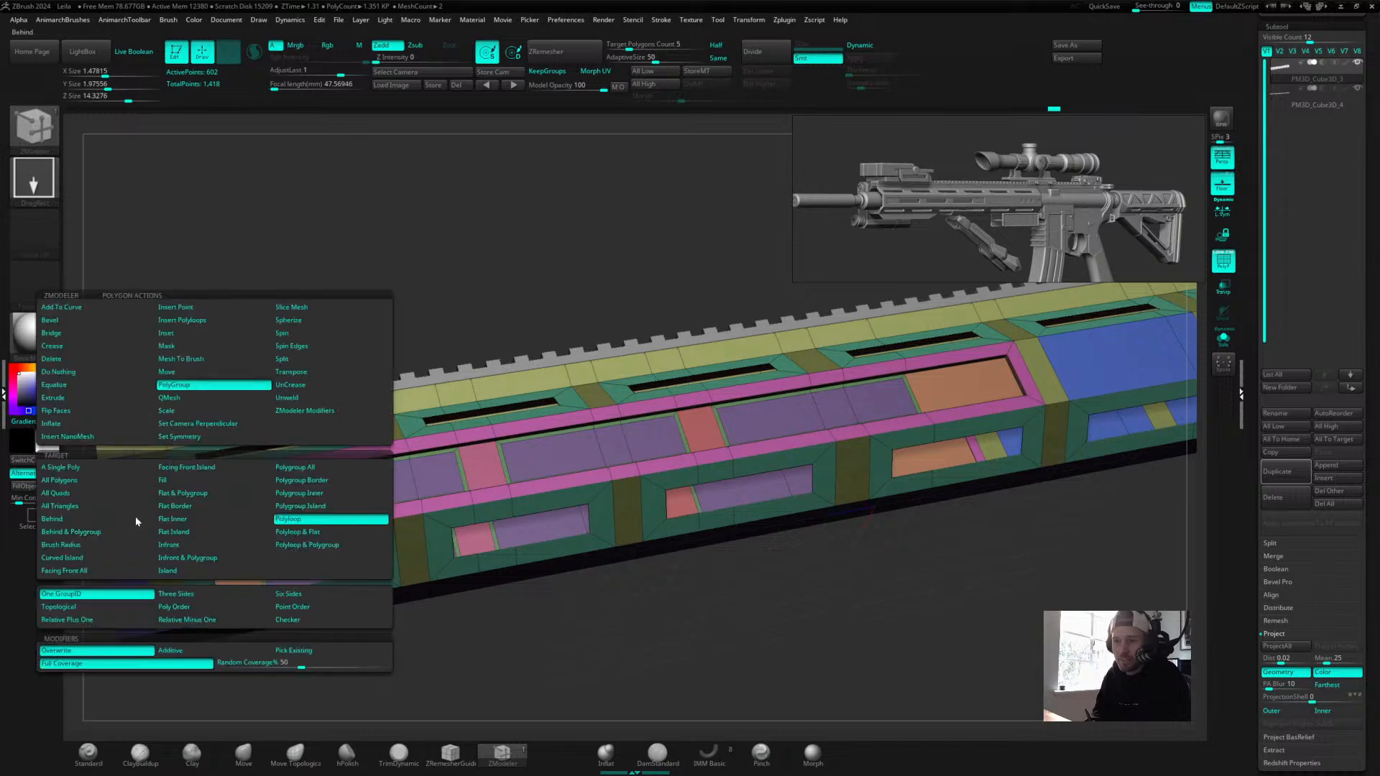
click(99, 471)
shift+click(142, 521)
click(170, 517)
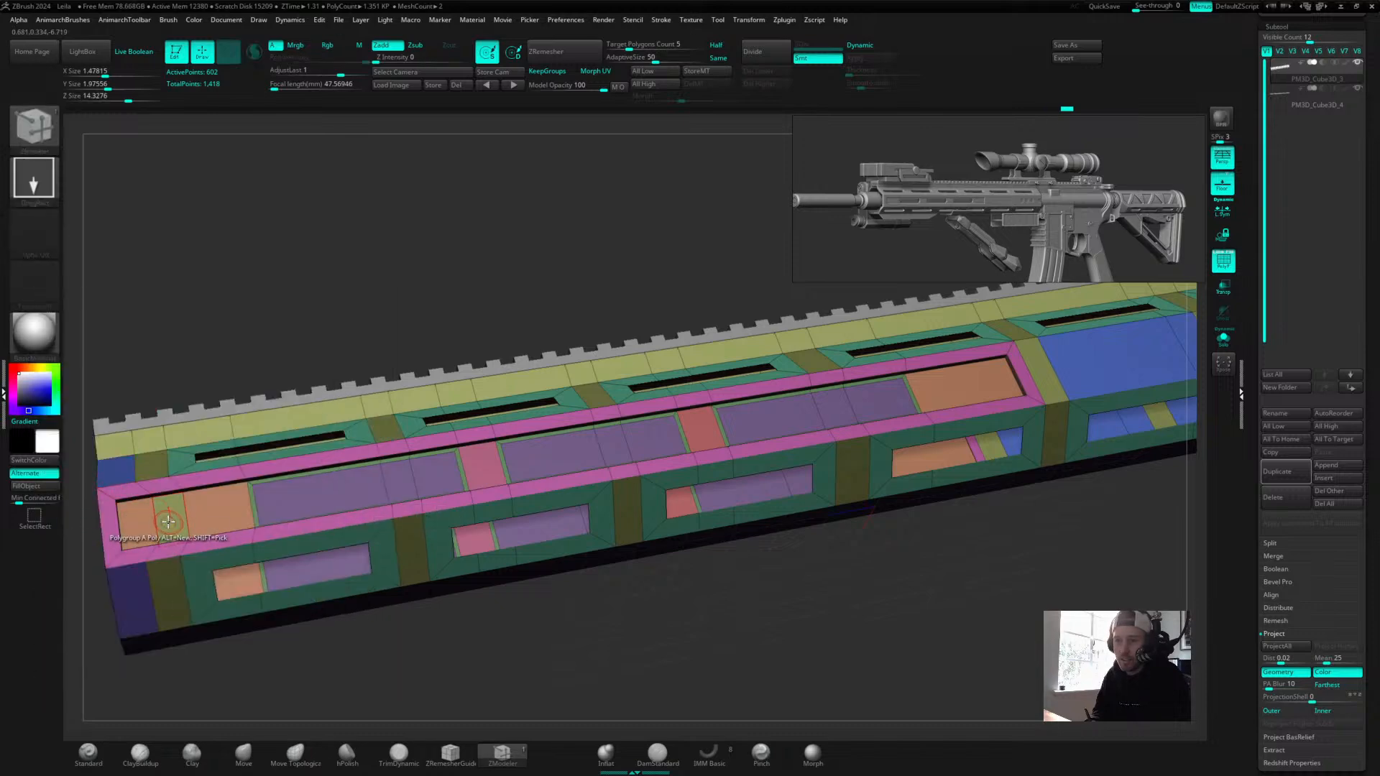
Inset the purple side panels using the Polygroup All target, keeping purple frames and giving the inner panels a cyan polygroup.
drag(268, 309, 296, 294)
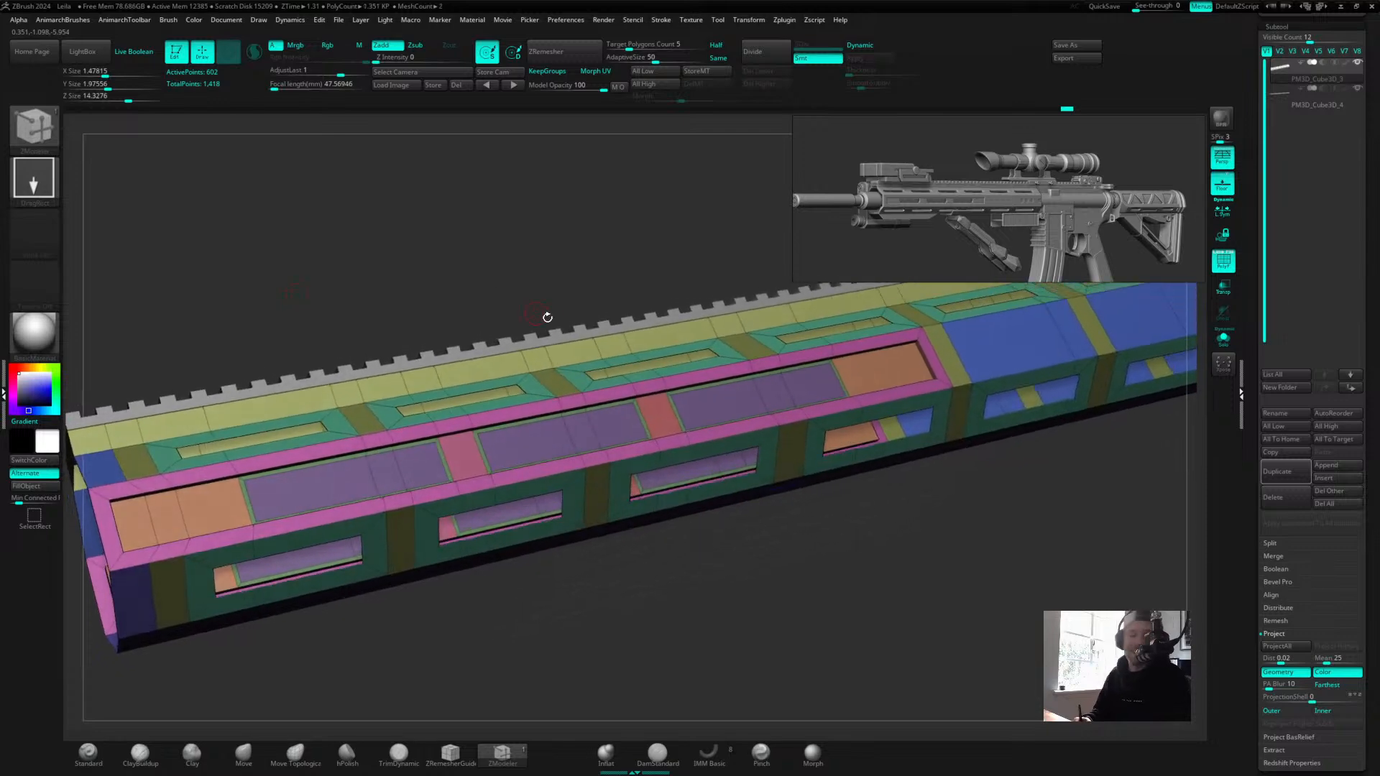
drag(502, 283, 521, 316)
drag(690, 425, 785, 552)
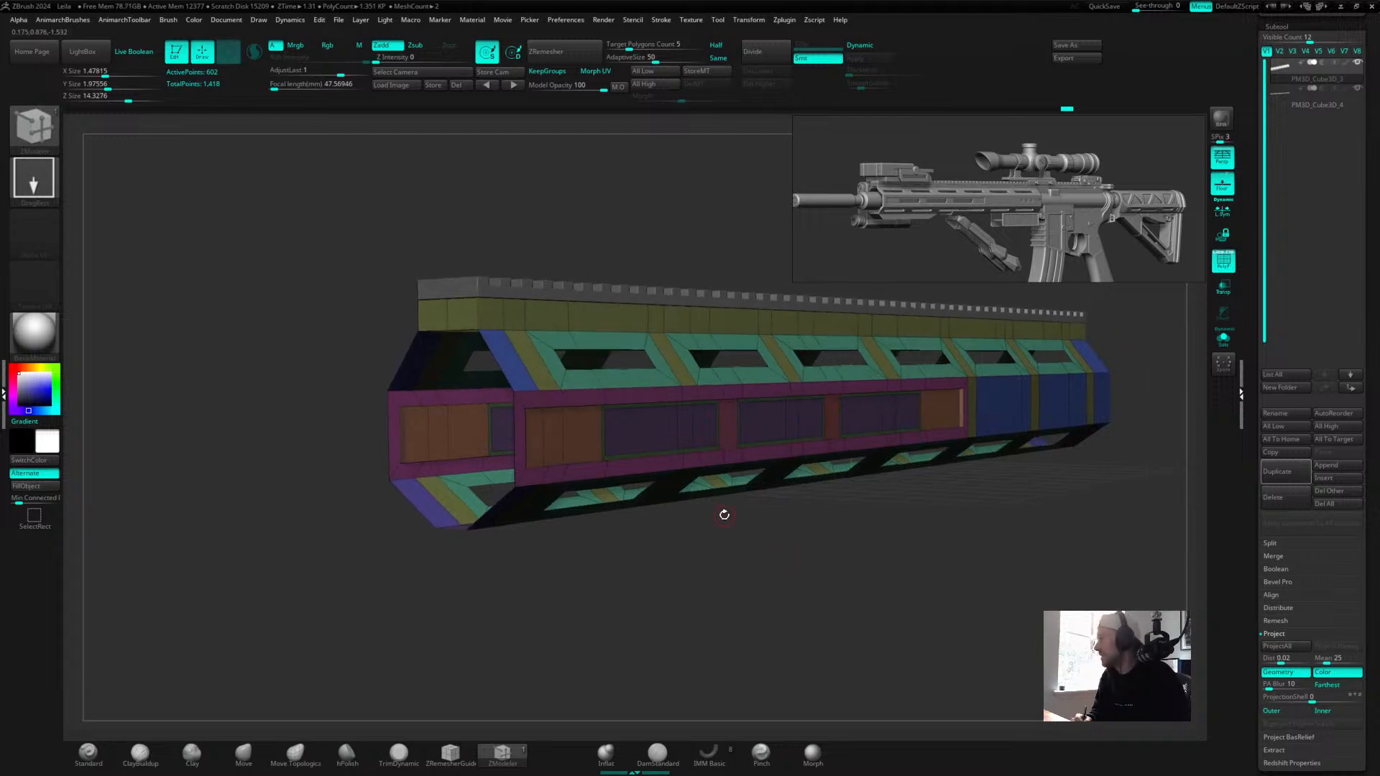
drag(625, 542, 763, 575)
alt+drag(764, 575, 583, 560)
key(space)
click(454, 335)
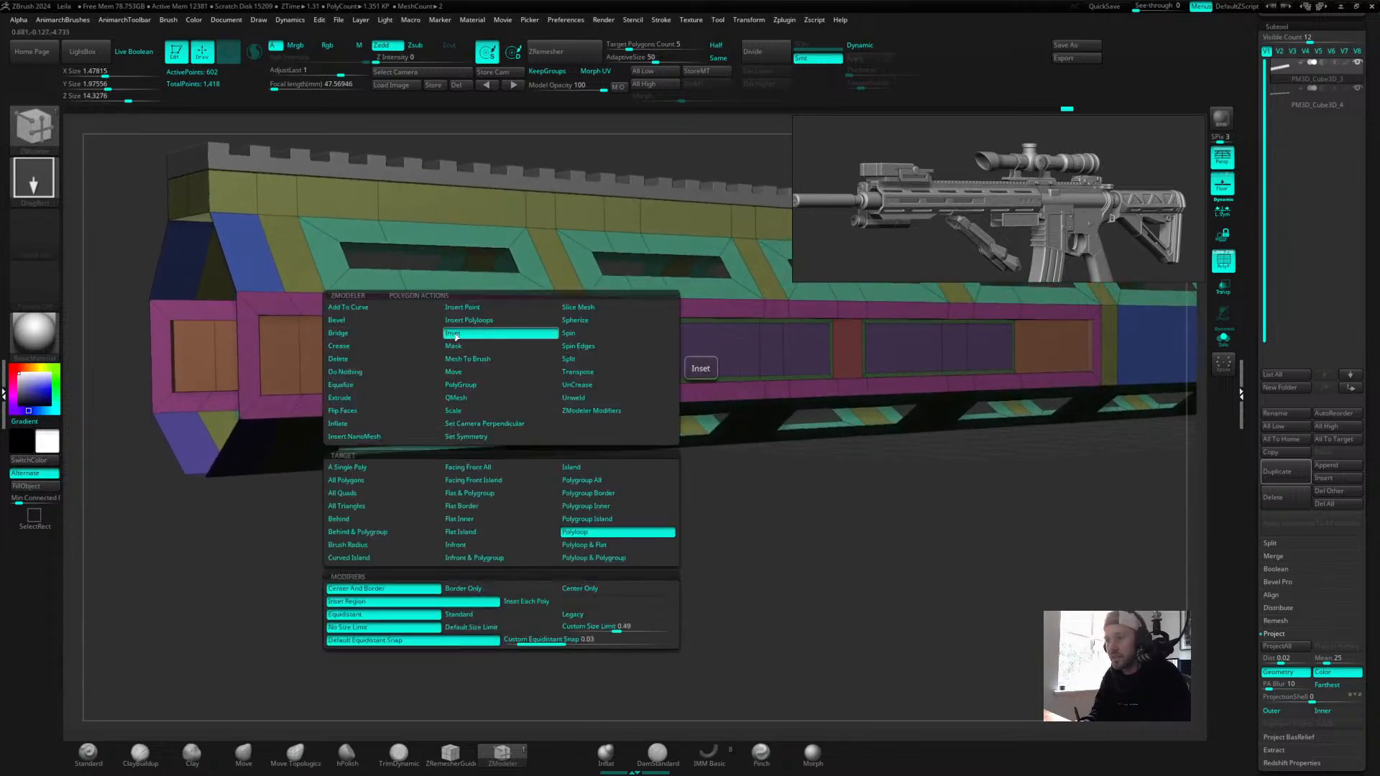
key(space)
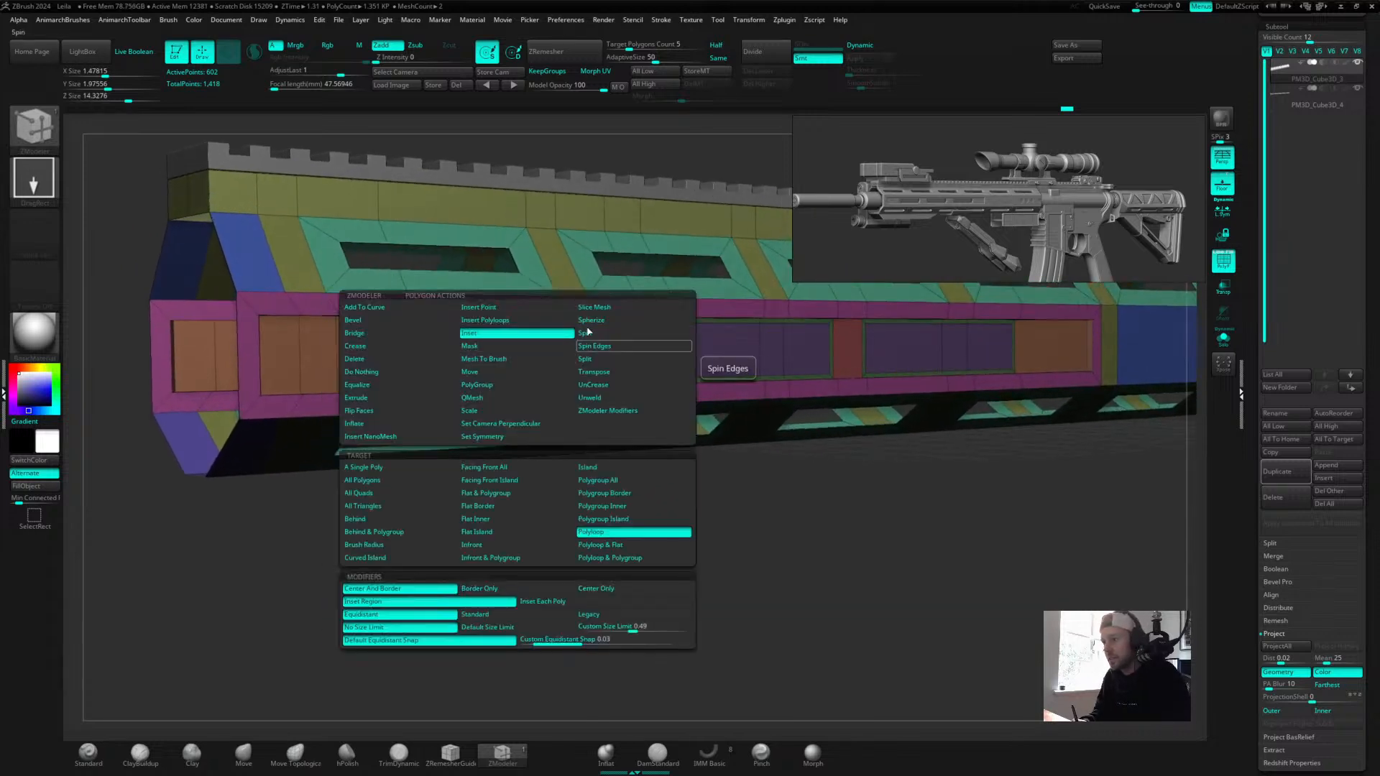
click(601, 480)
drag(518, 355, 511, 351)
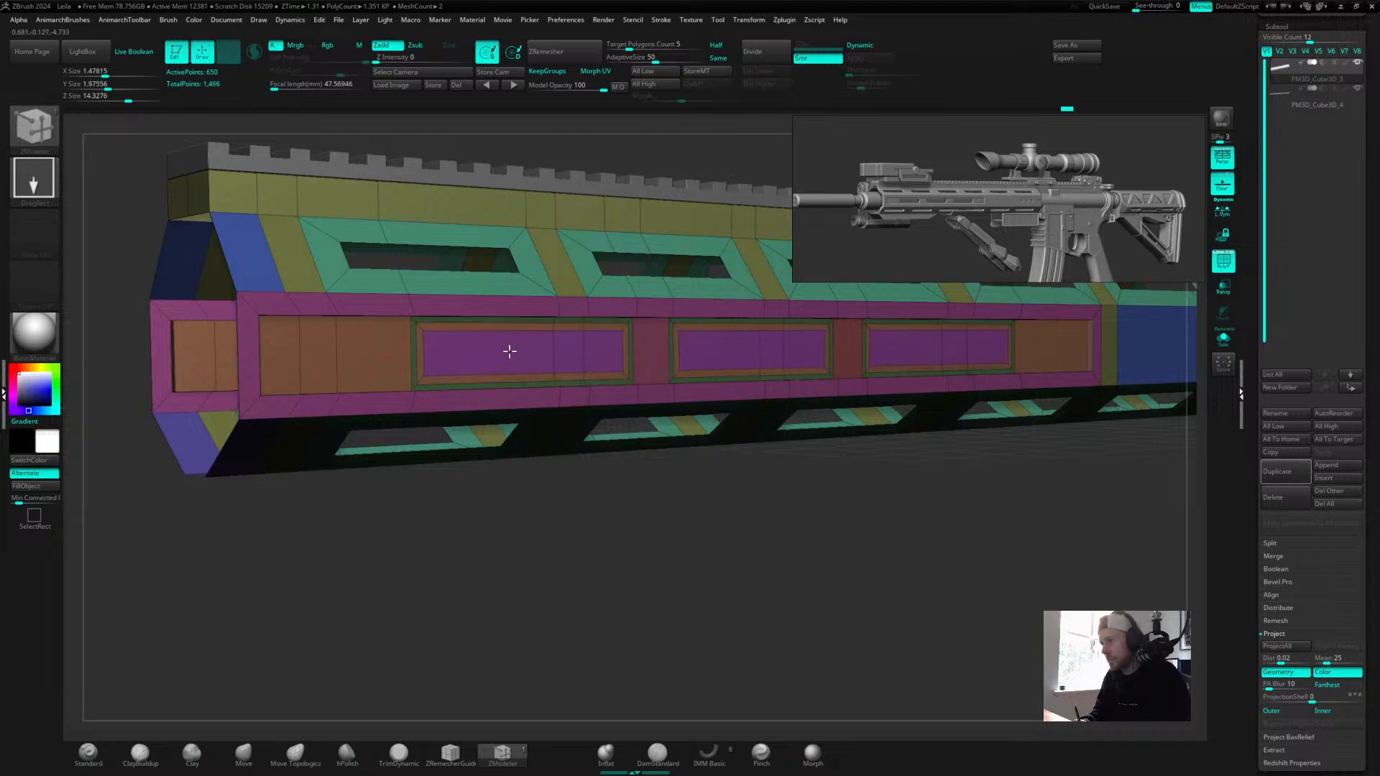
key(alt)
key(alt)
drag(509, 350, 506, 350)
key(alt)
key(alt)
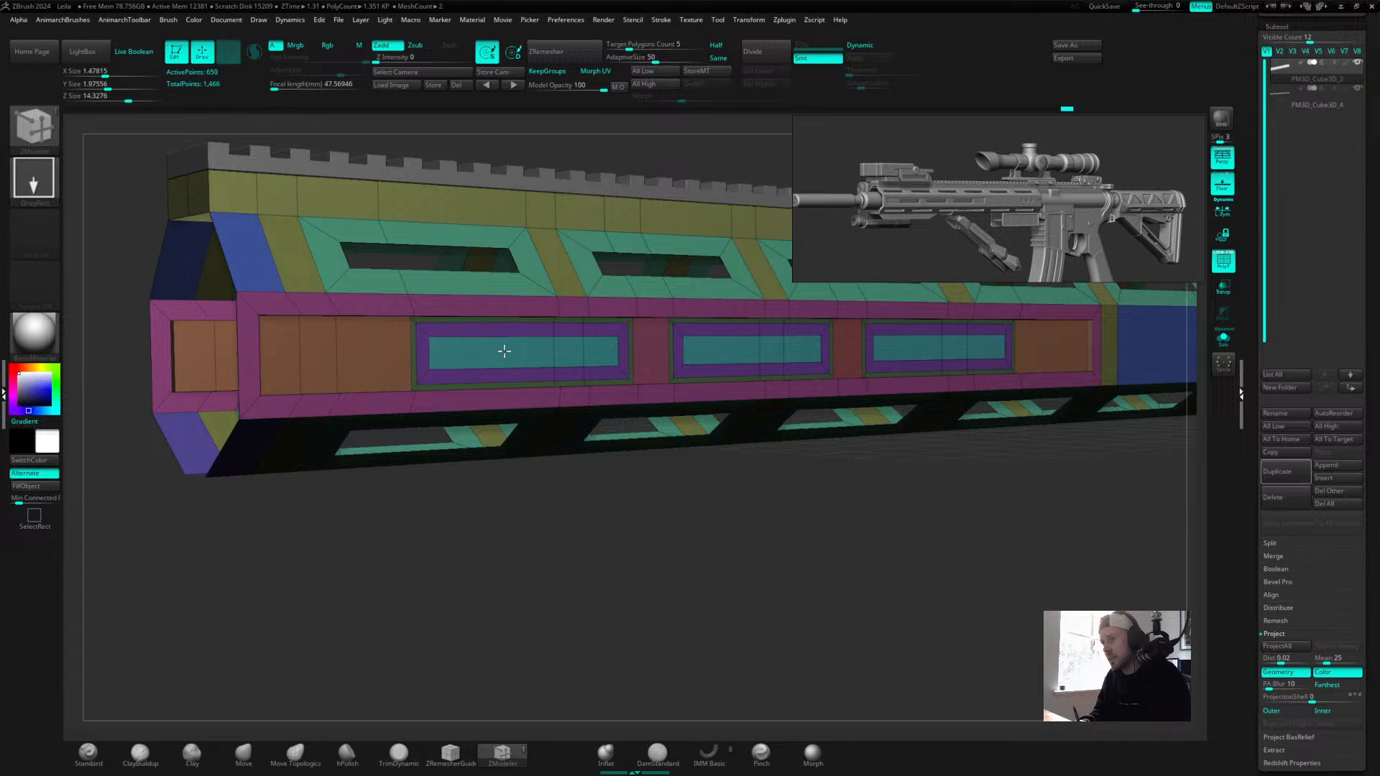
Remove the thin green borders around the three inset side panels by deleting their extra edge loops.
mouse_move(649, 524)
alt+mouse_down()
mouse_move(694, 535)
mouse_move(659, 480)
alt+mouse_up()
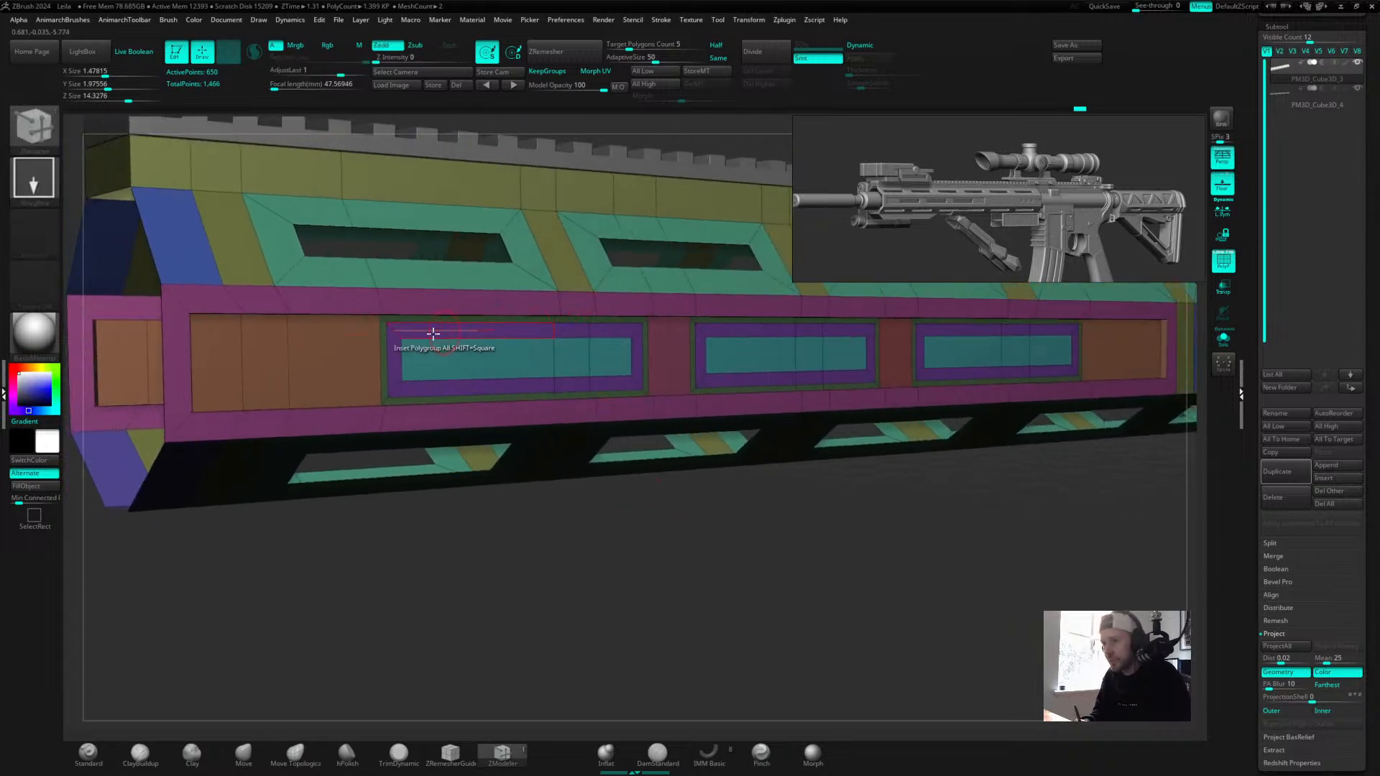
key(space)
click(408, 338)
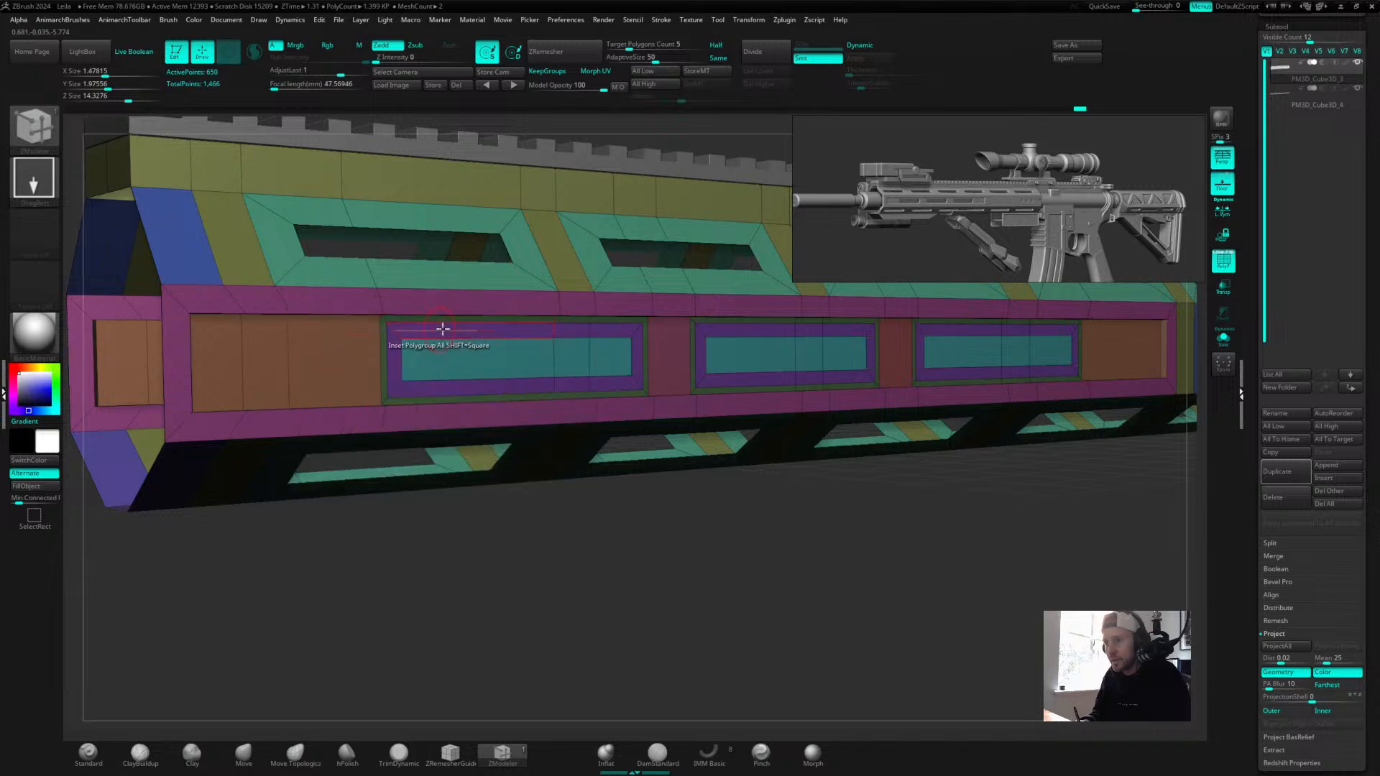
alt+click(442, 323)
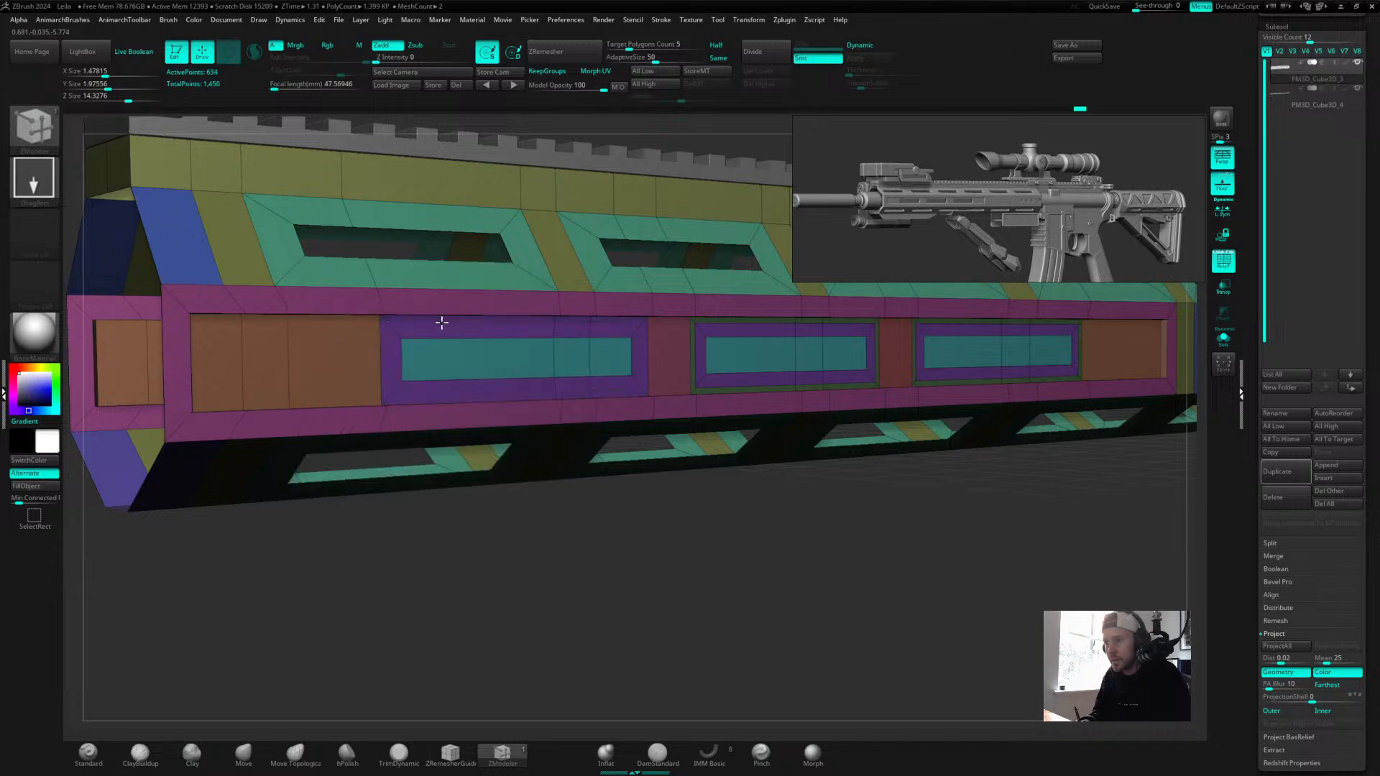
alt+click(737, 322)
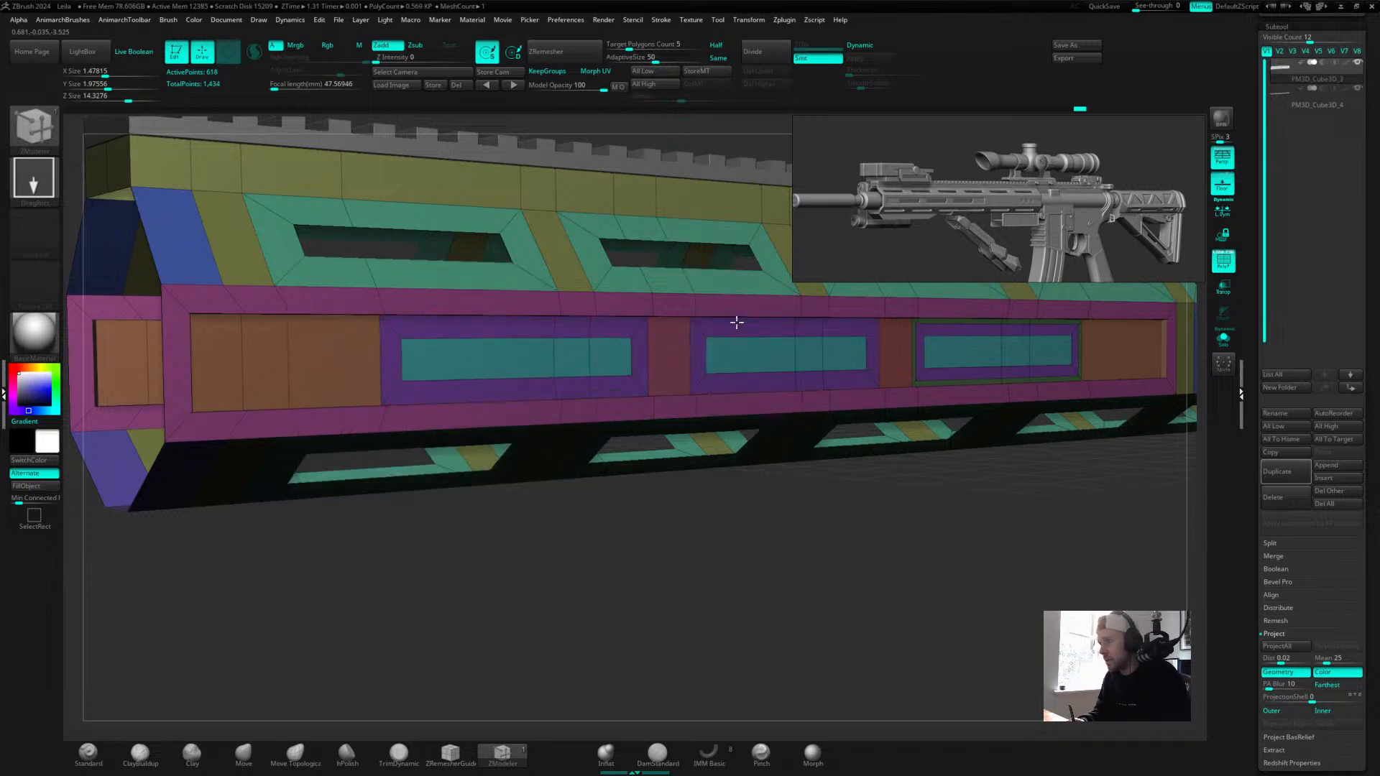
click(951, 326)
key(ctrl+z)
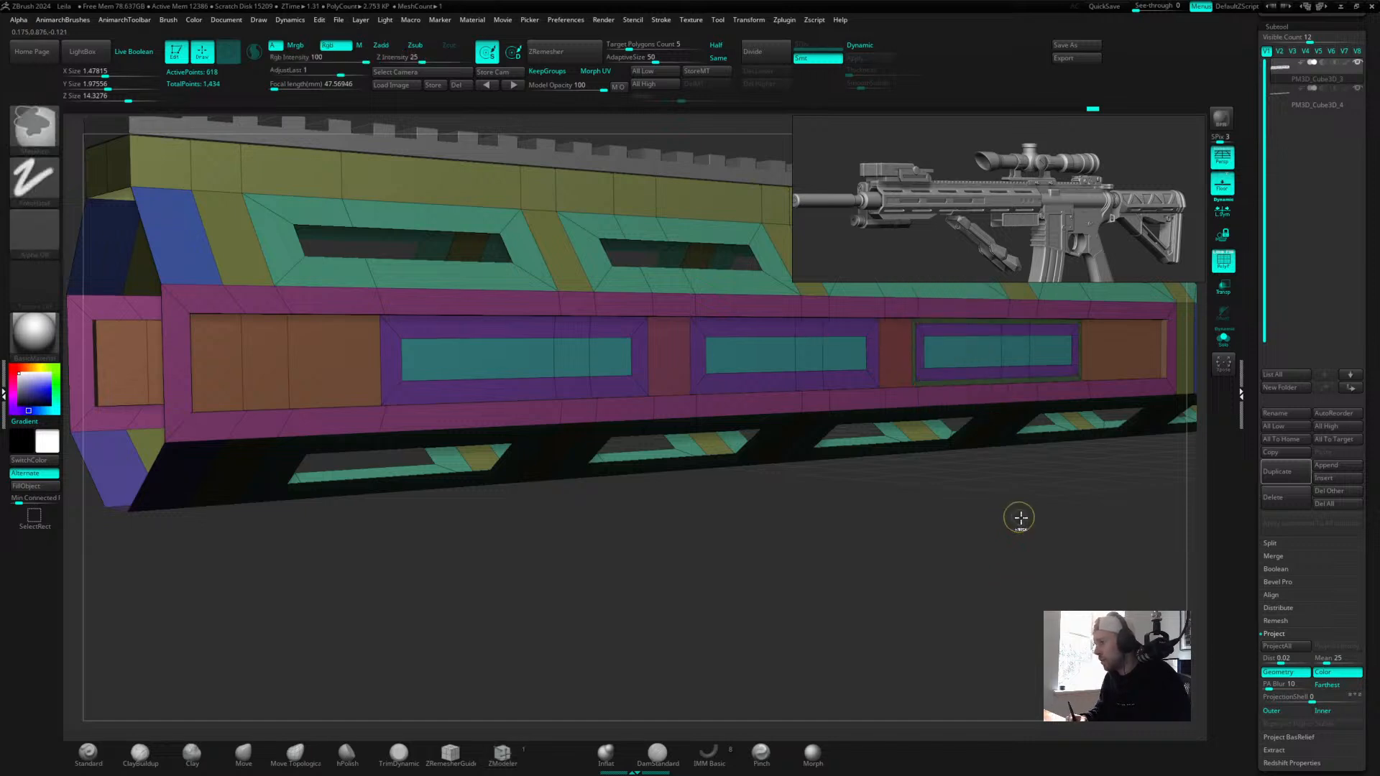
drag(1048, 503, 646, 369)
click(646, 369)
key(ctrl+z)
key(ctrl+z)
Turn off the polyframe display and inspect the handguard's plain surfaces and slots from several angles.
alt+drag(736, 590, 667, 555)
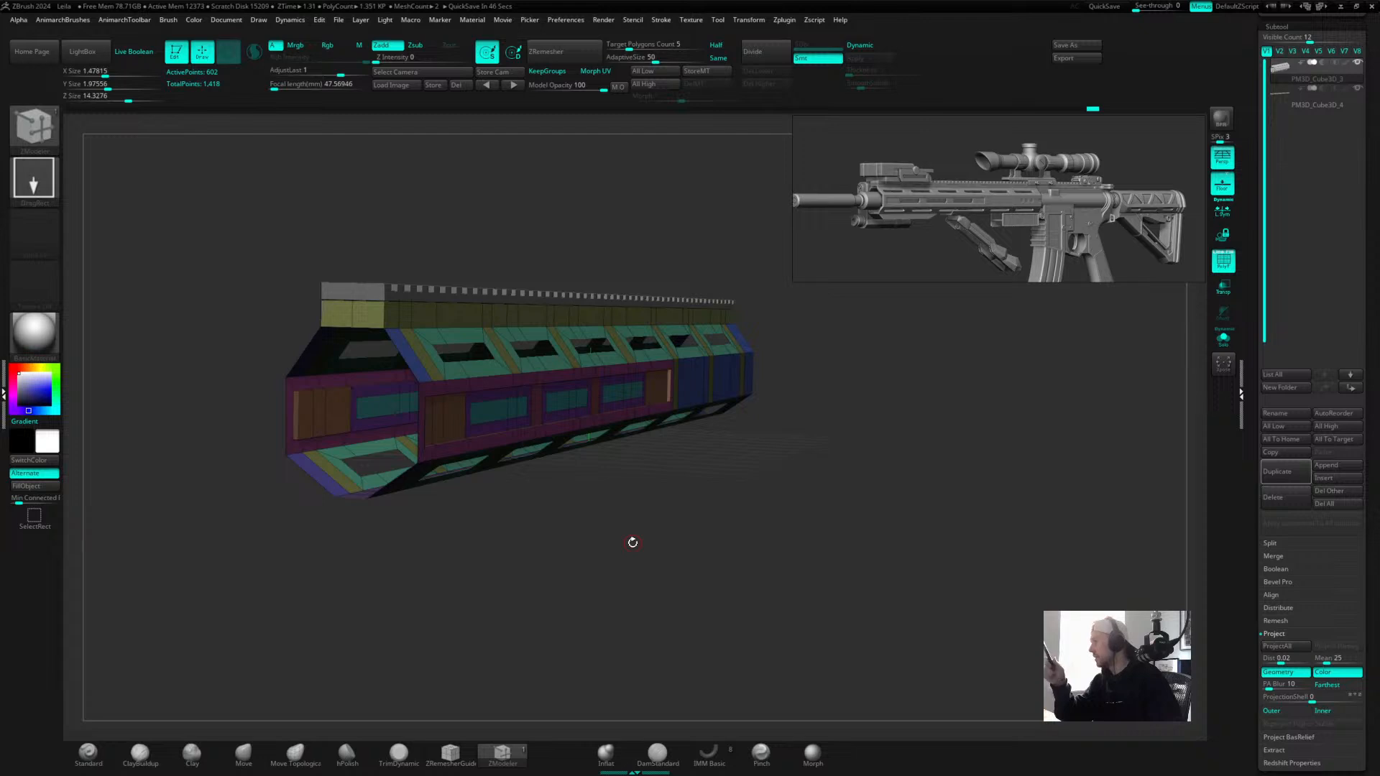
drag(764, 542, 828, 438)
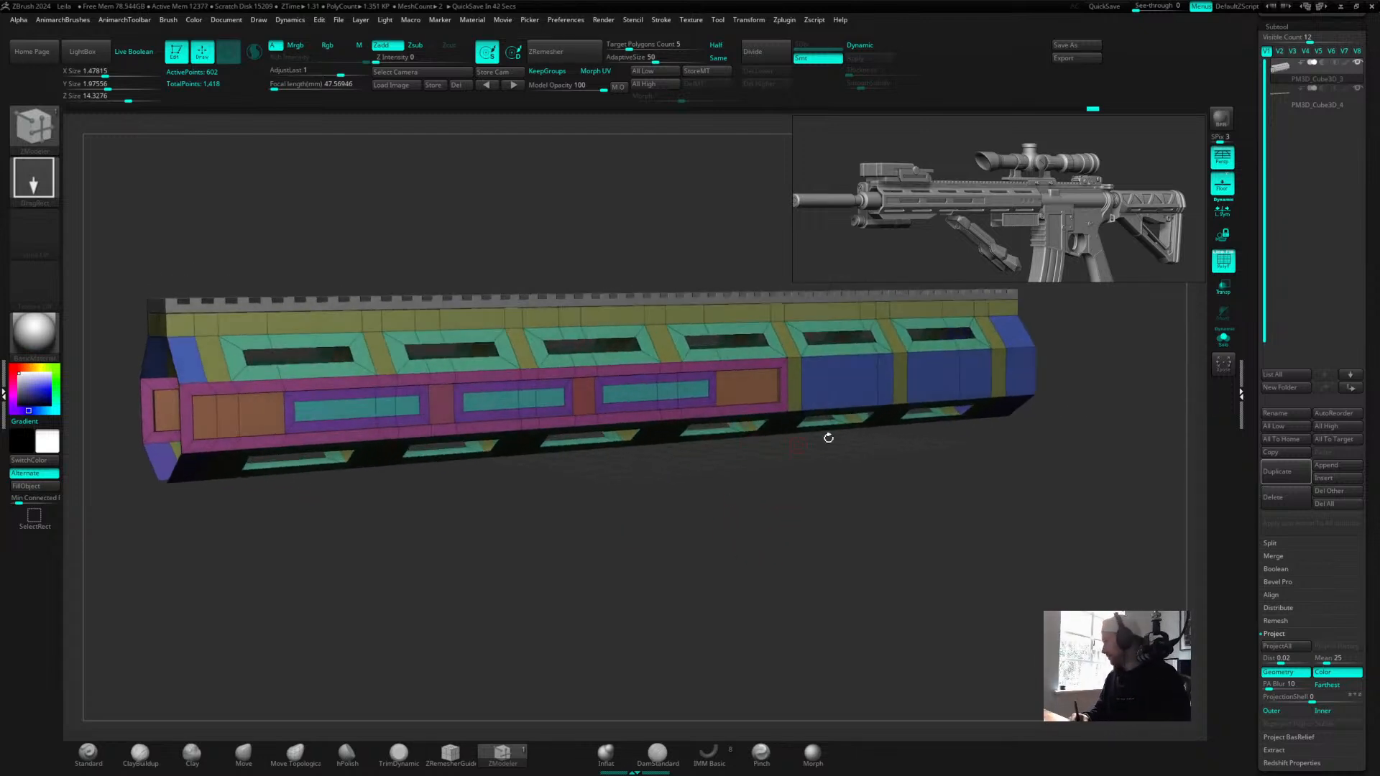
drag(1065, 514, 1042, 580)
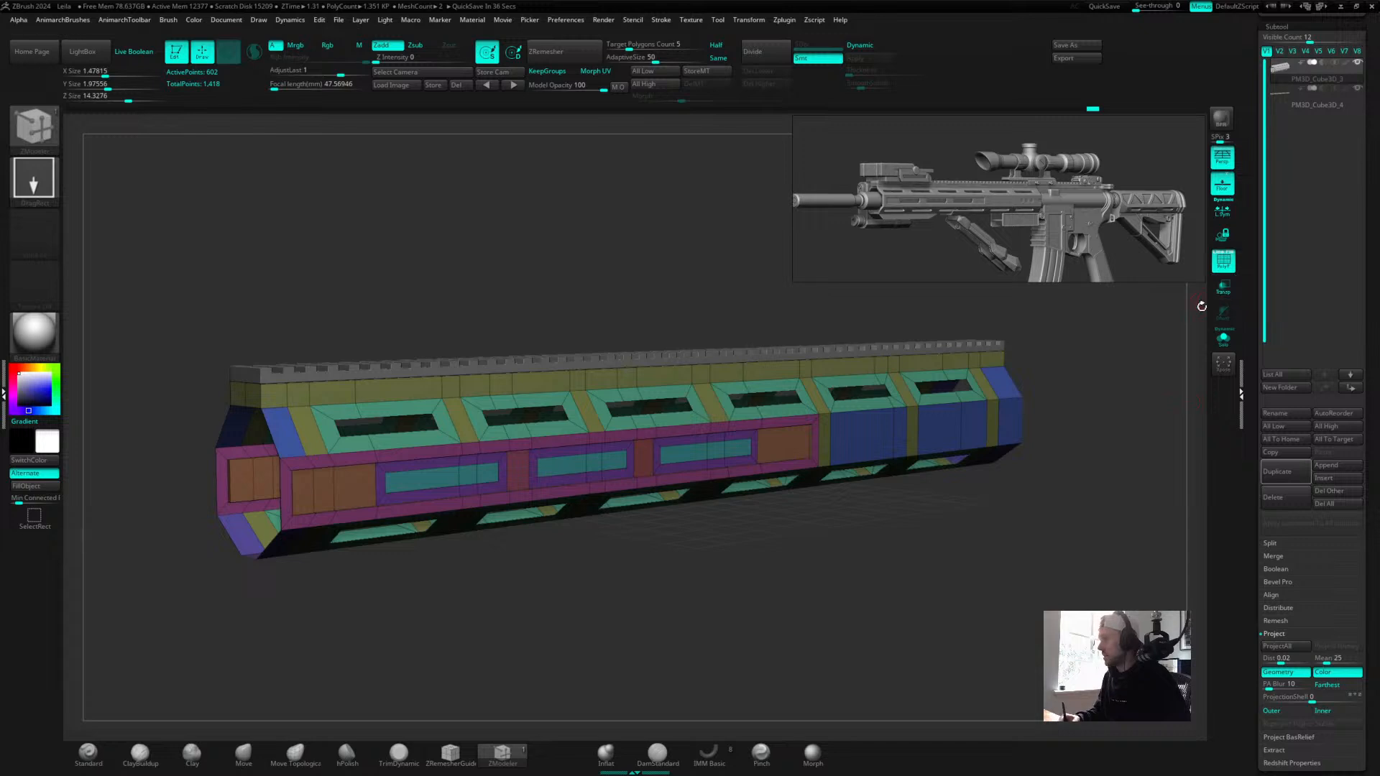
key(shift+f)
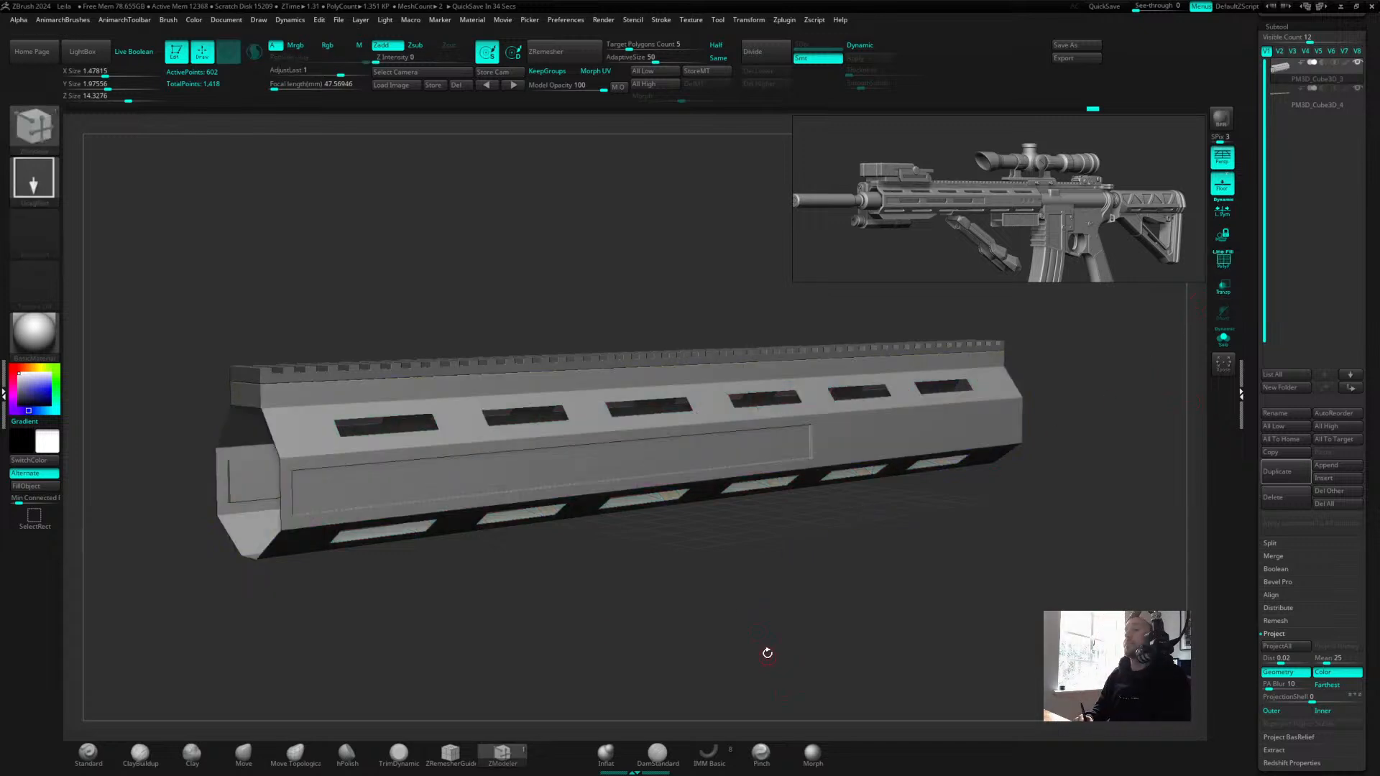
drag(767, 653, 779, 601)
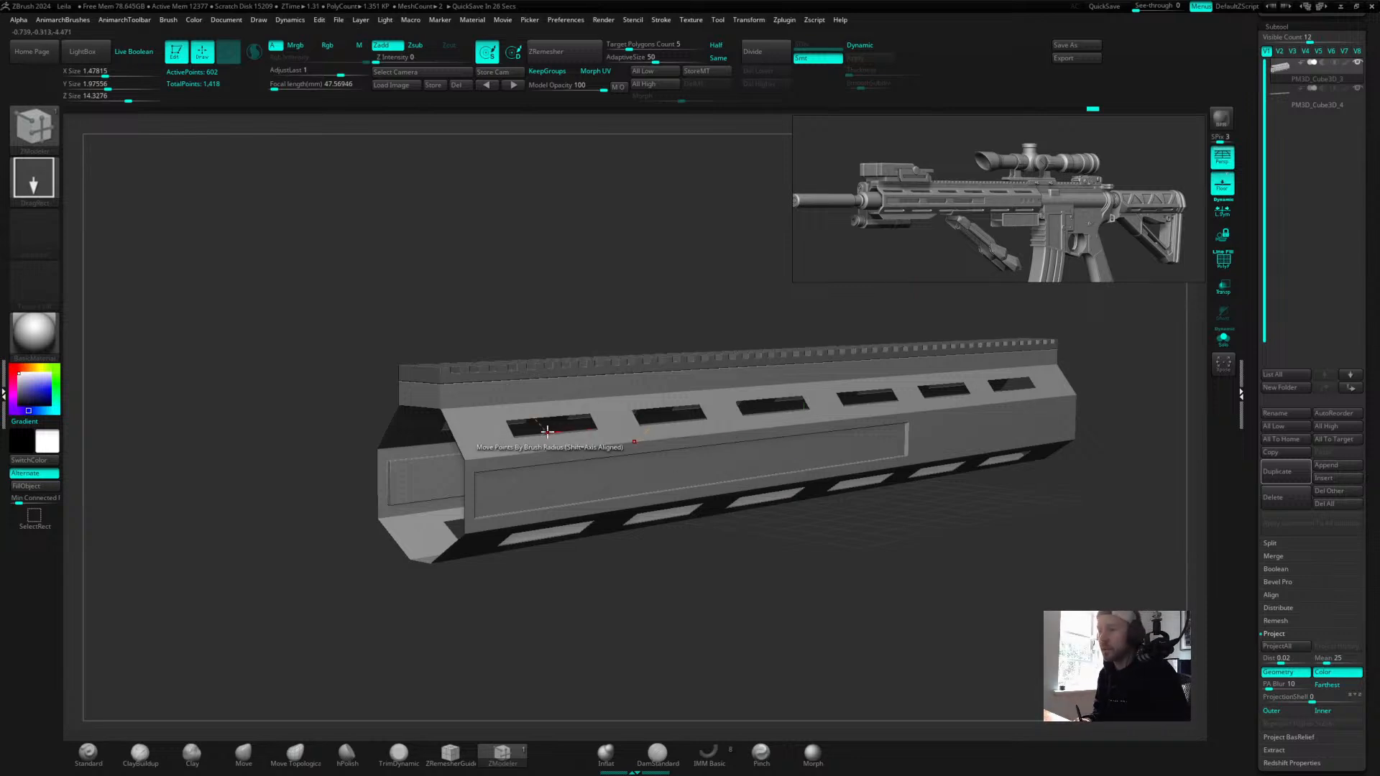
drag(554, 360, 609, 271)
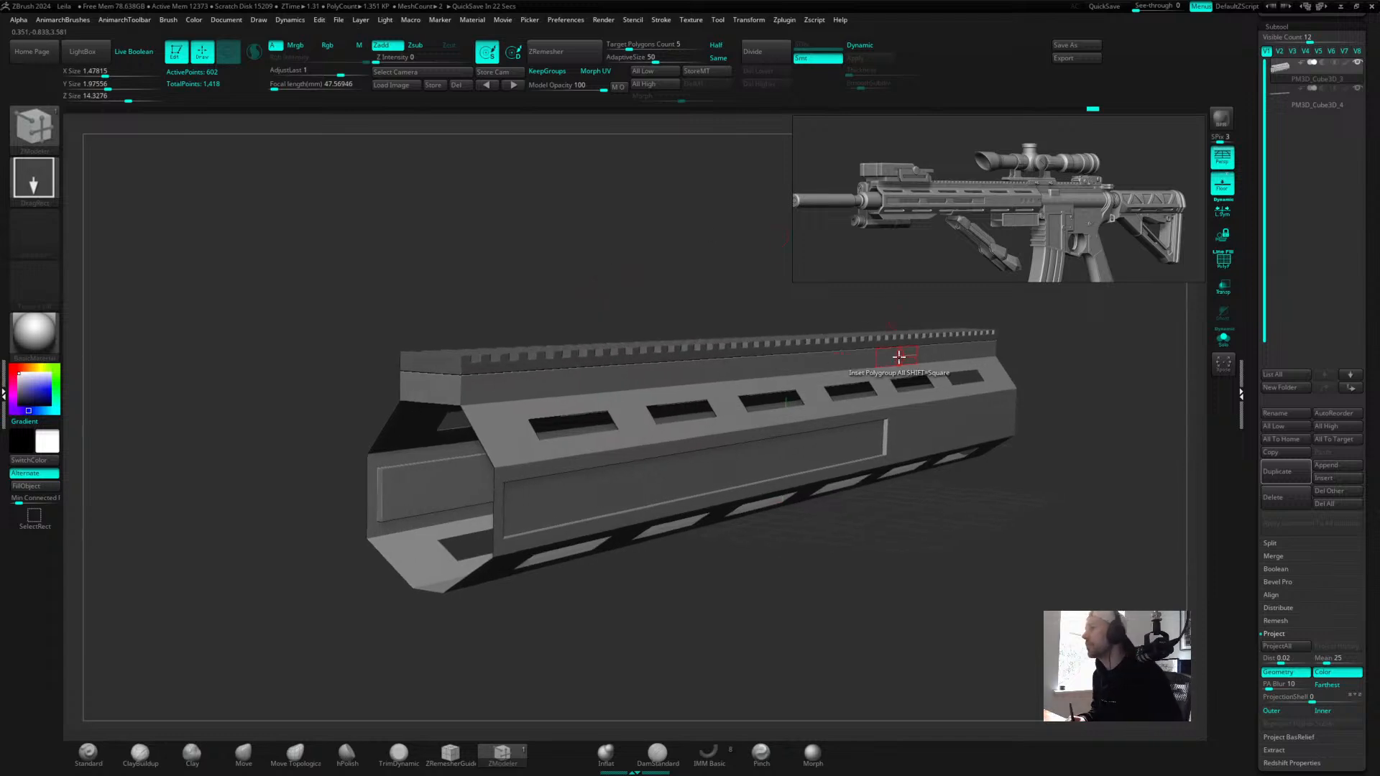
Append a cube as a new subtool and move it above the front end of the handguard's toothed rail.
click(1333, 465)
click(830, 501)
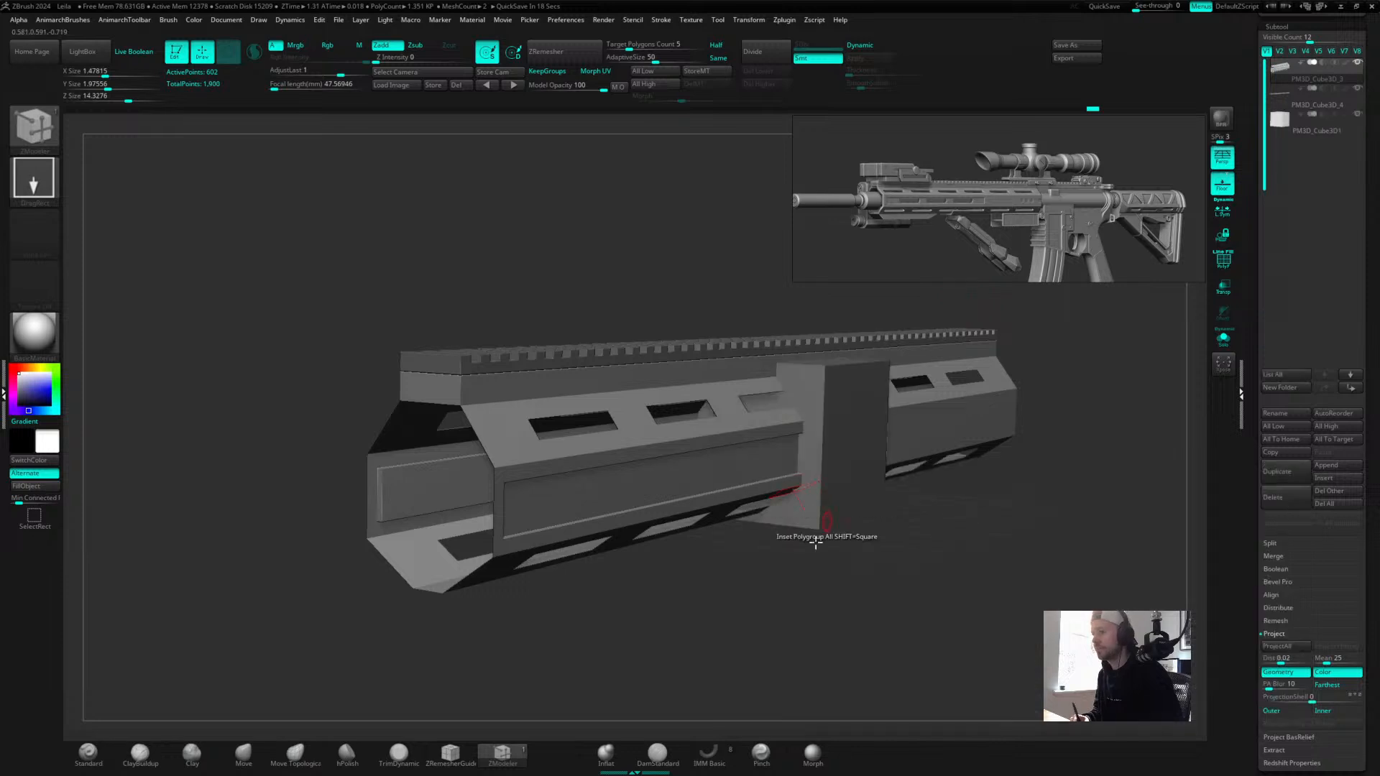
key(w)
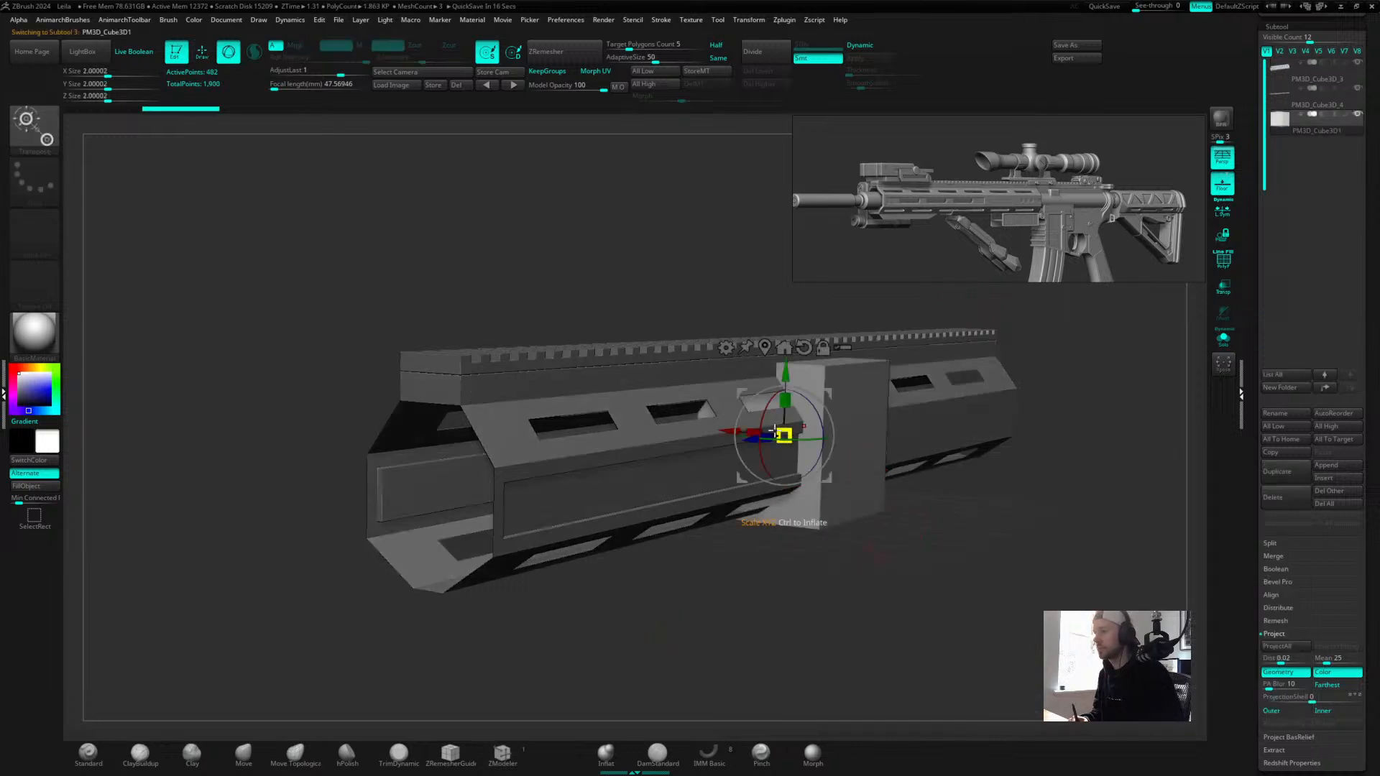
drag(750, 441, 509, 400)
drag(506, 318, 507, 191)
drag(662, 239, 715, 250)
Turn on the polyframe display and divide the cube into separate polygroups with Groups By Normals.
key(shift+f)
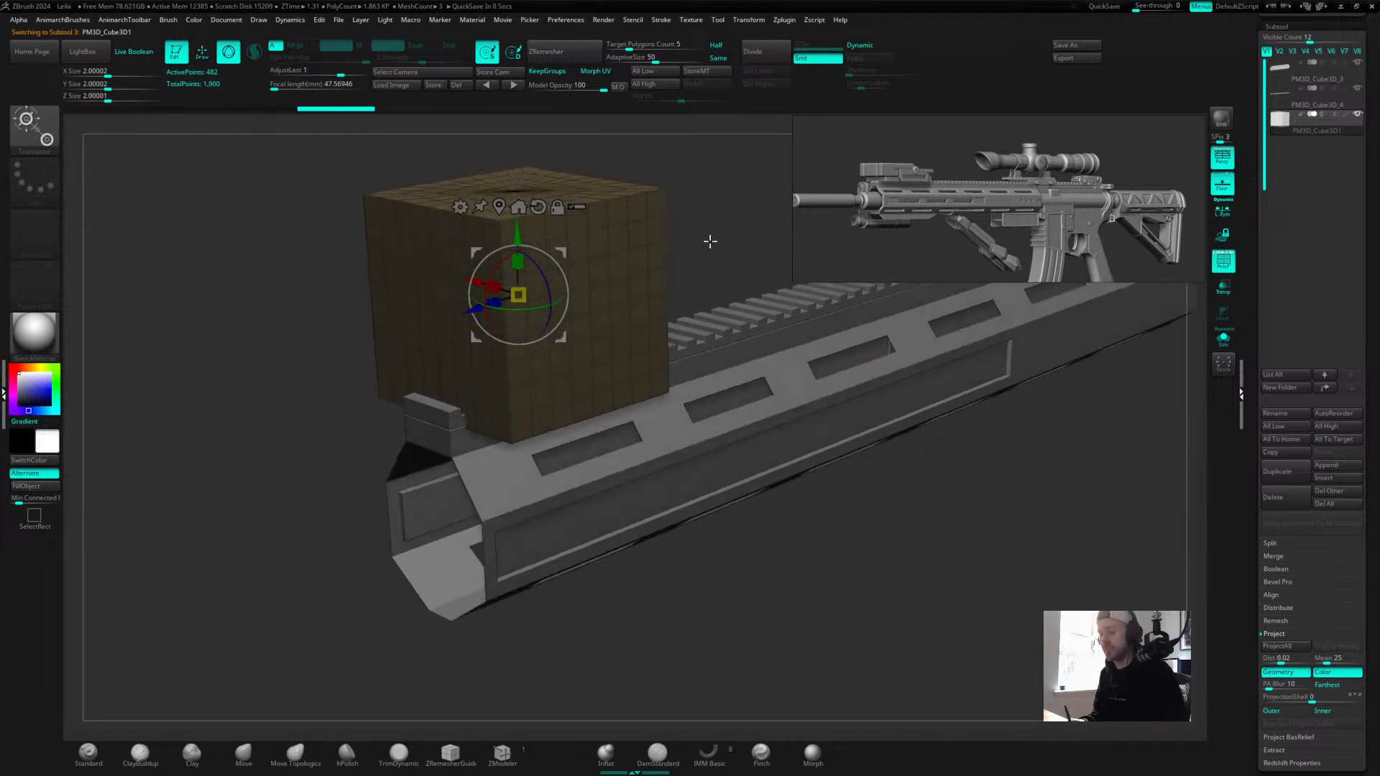
key(space)
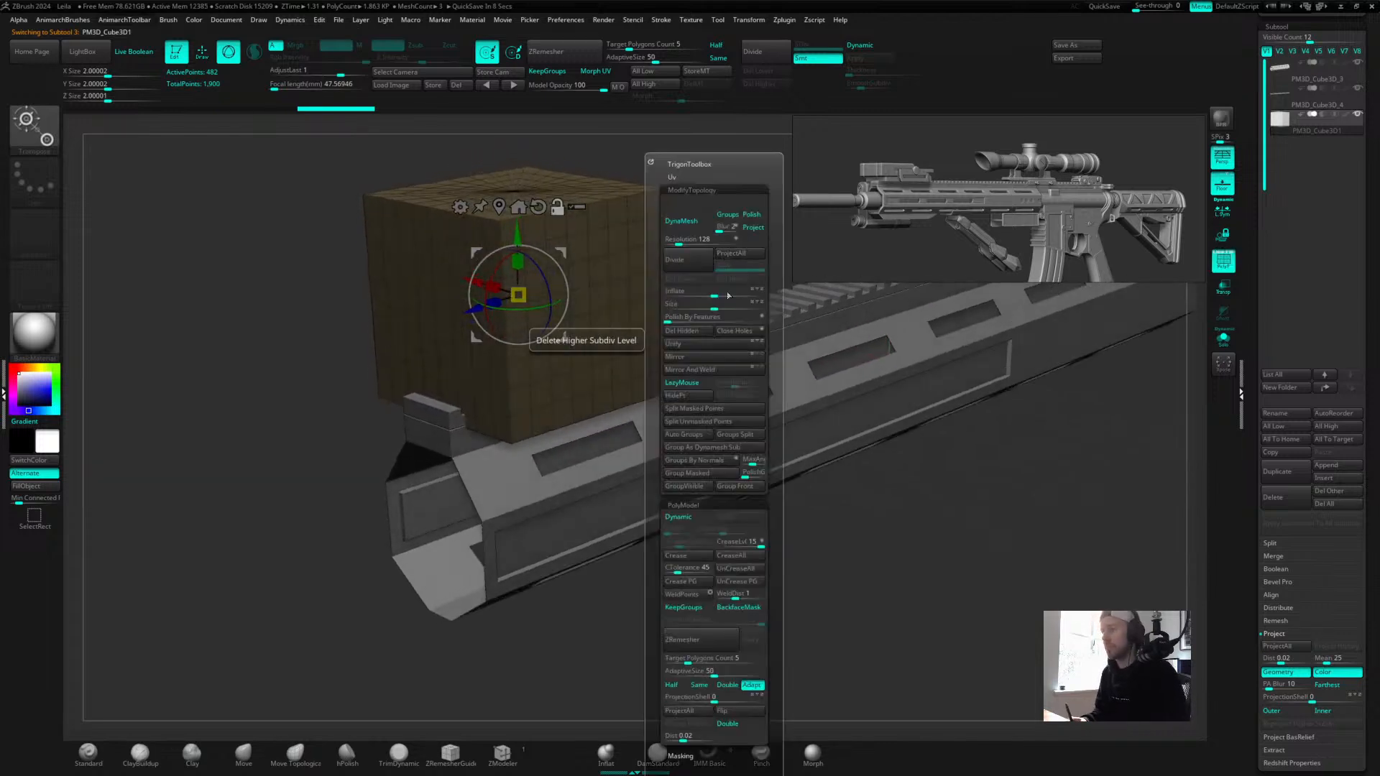
click(693, 461)
drag(295, 295, 321, 309)
key(q)
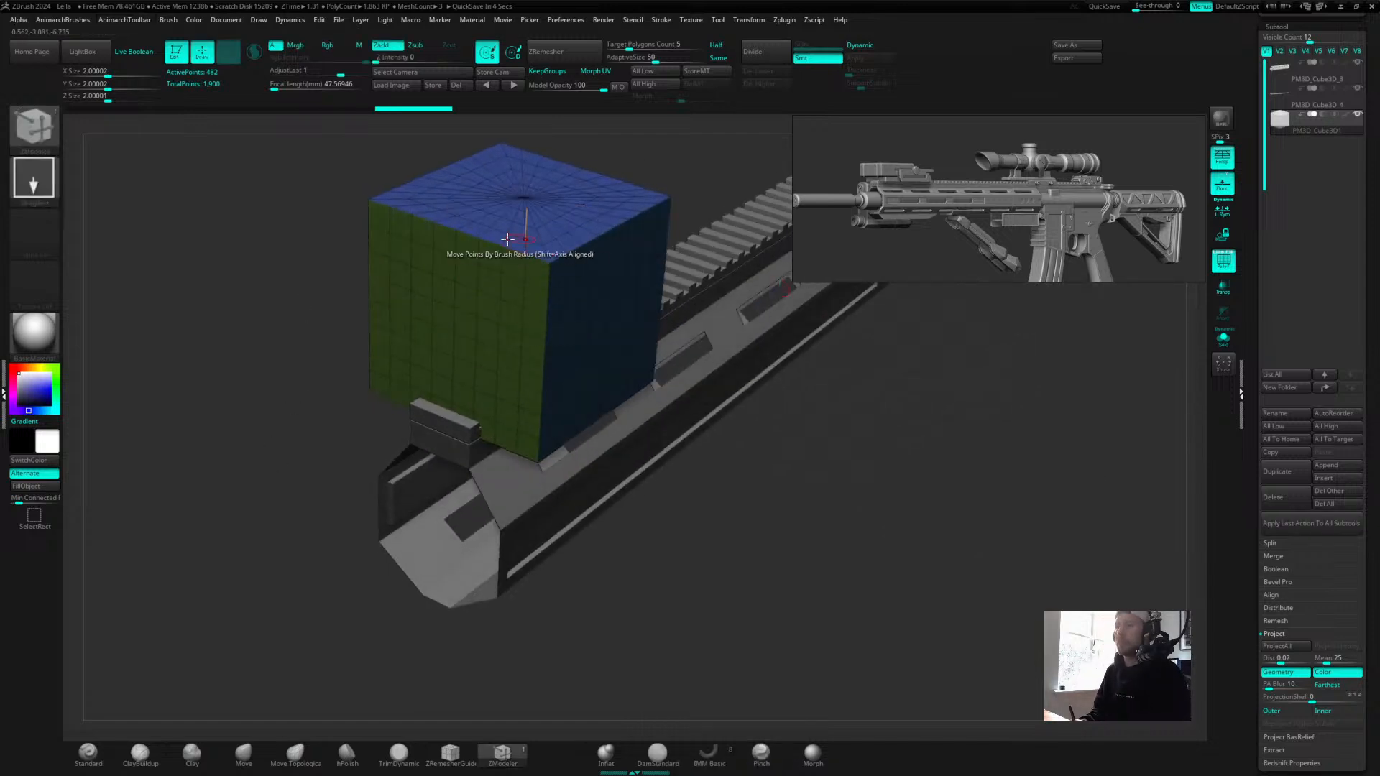
Remove the cube's top and bottom faces by hiding both polygroups and deleting the hidden geometry.
ctrl+shift+click(525, 195)
drag(594, 163, 520, 370)
ctrl+shift+click(732, 217)
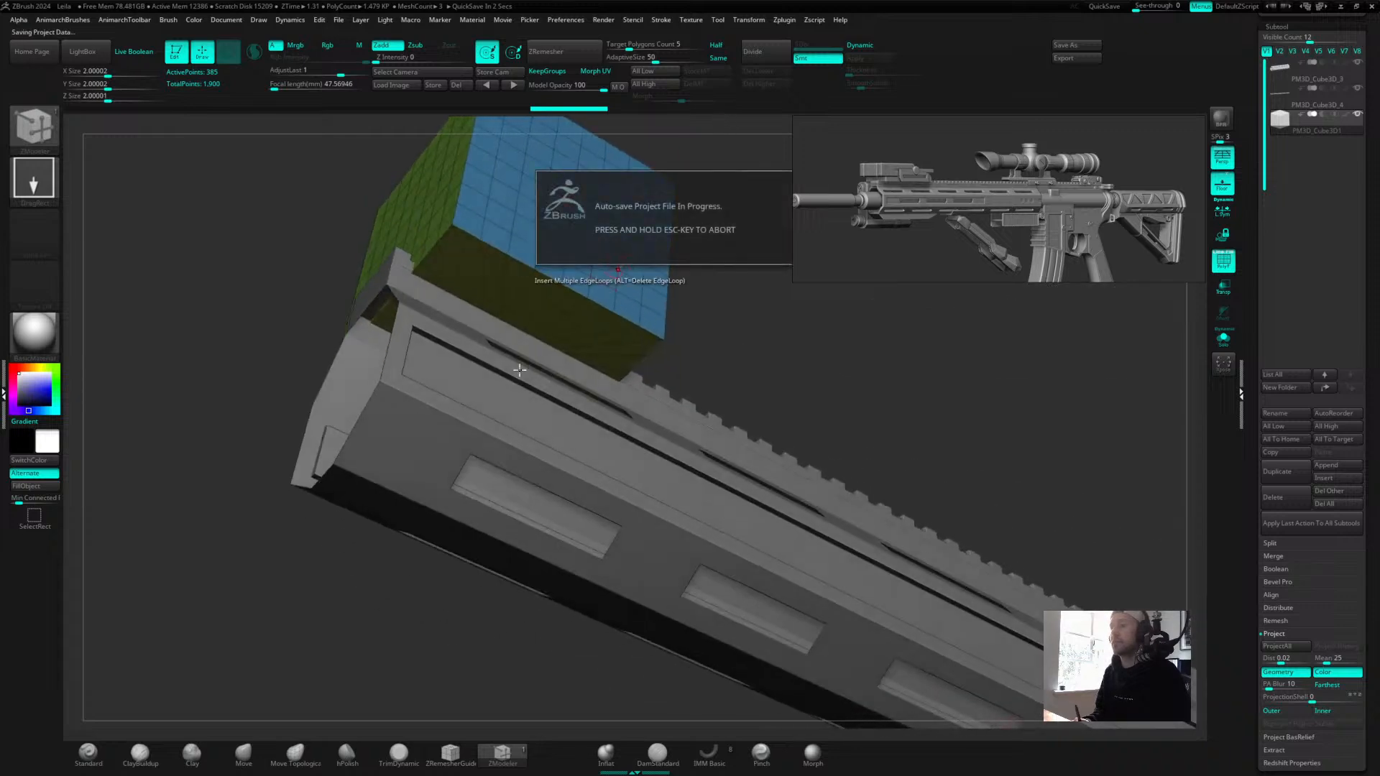
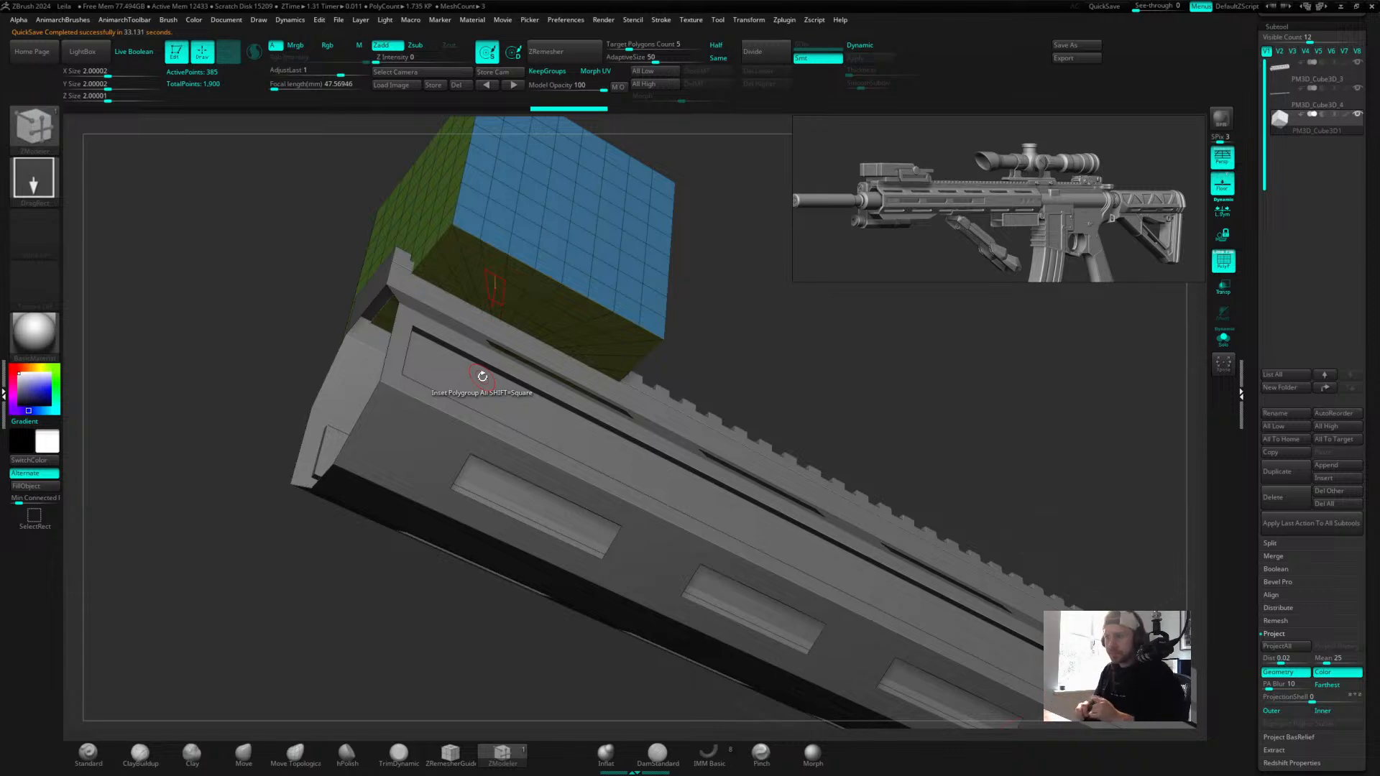
drag(786, 348, 933, 268)
click(1217, 351)
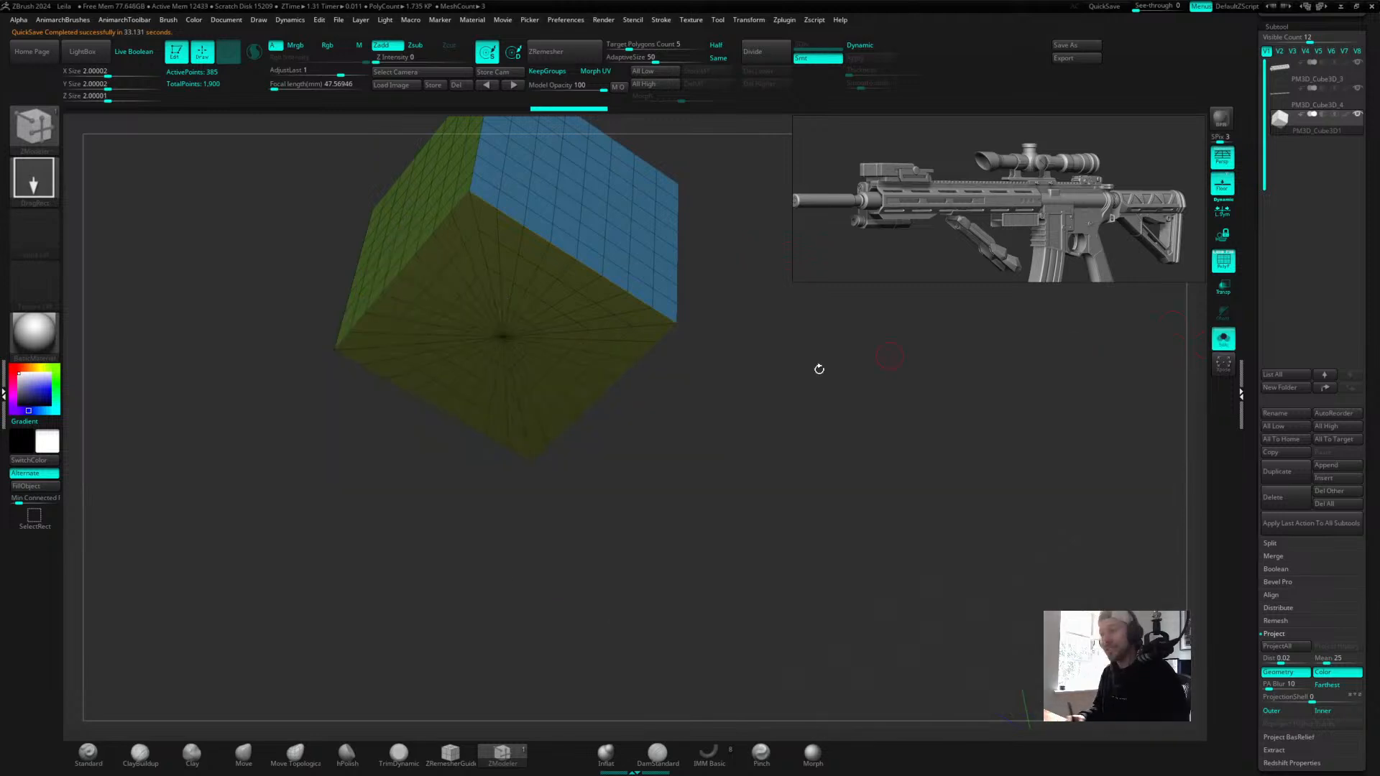
ctrl+alt+shift+click(501, 329)
mouse_move(759, 396)
mouse_down()
mouse_move(711, 394)
mouse_move(748, 428)
mouse_move(755, 388)
mouse_up()
click(1222, 345)
drag(807, 302, 684, 256)
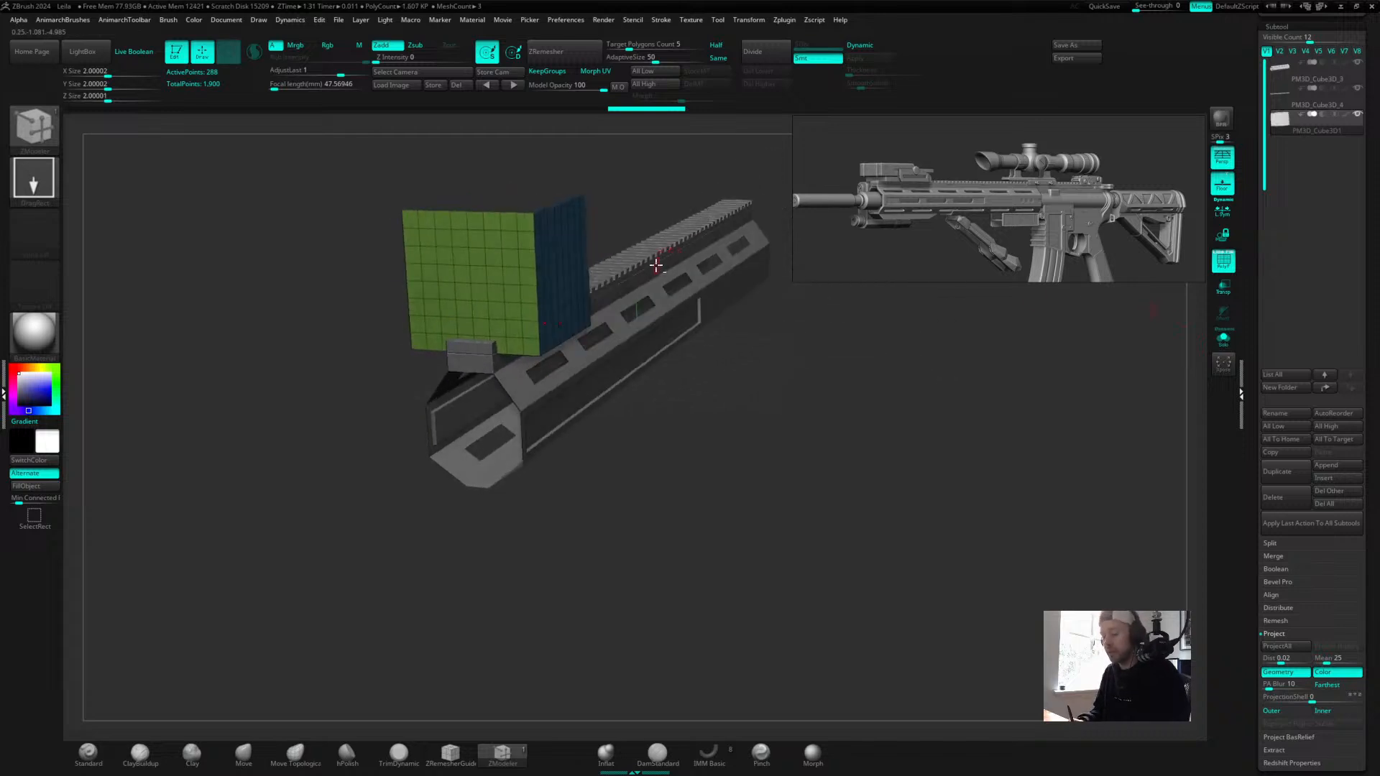
key(space)
click(685, 728)
Enable Half, set Adaptive Size to 100, and try to ZRemesh the open cube, turning on KeepGroups for the second attempt.
drag(811, 398, 683, 363)
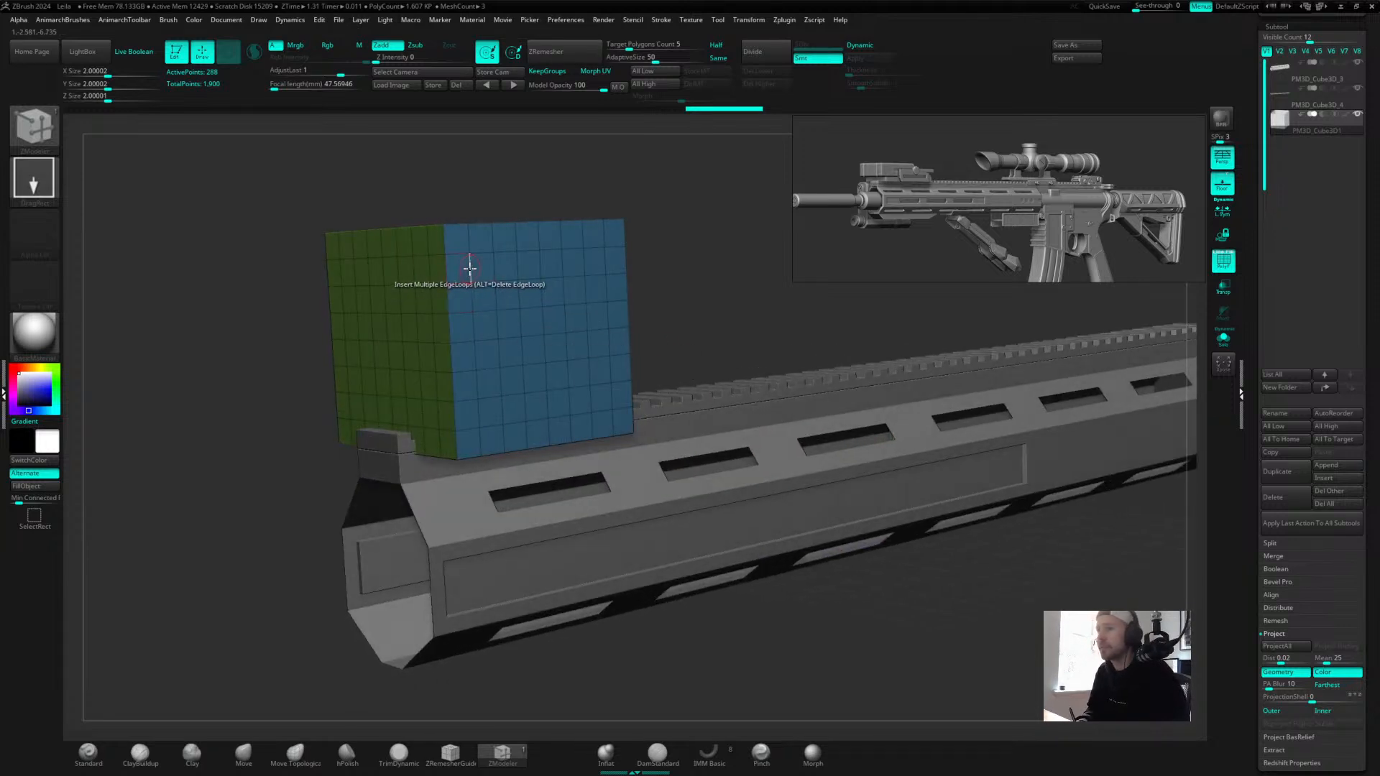
click(722, 47)
drag(656, 62, 715, 62)
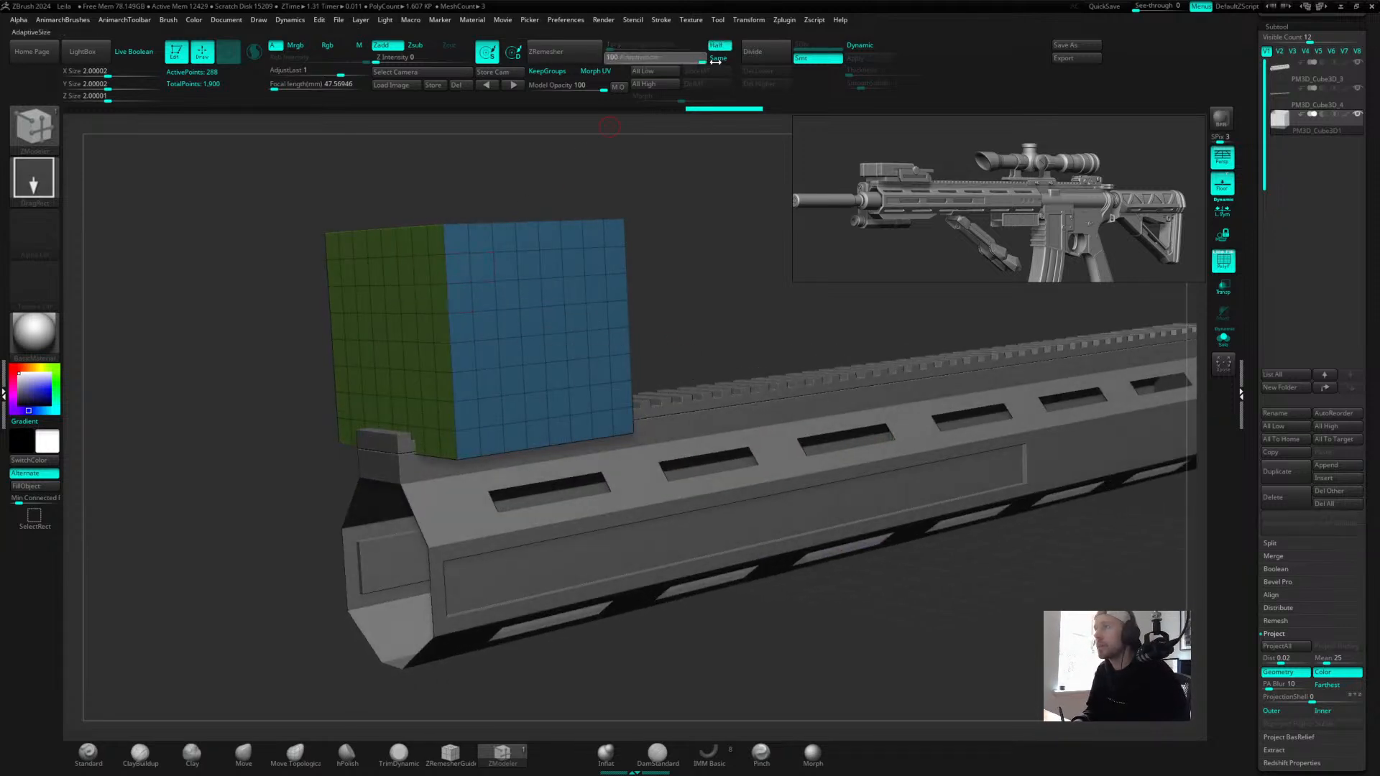
click(564, 52)
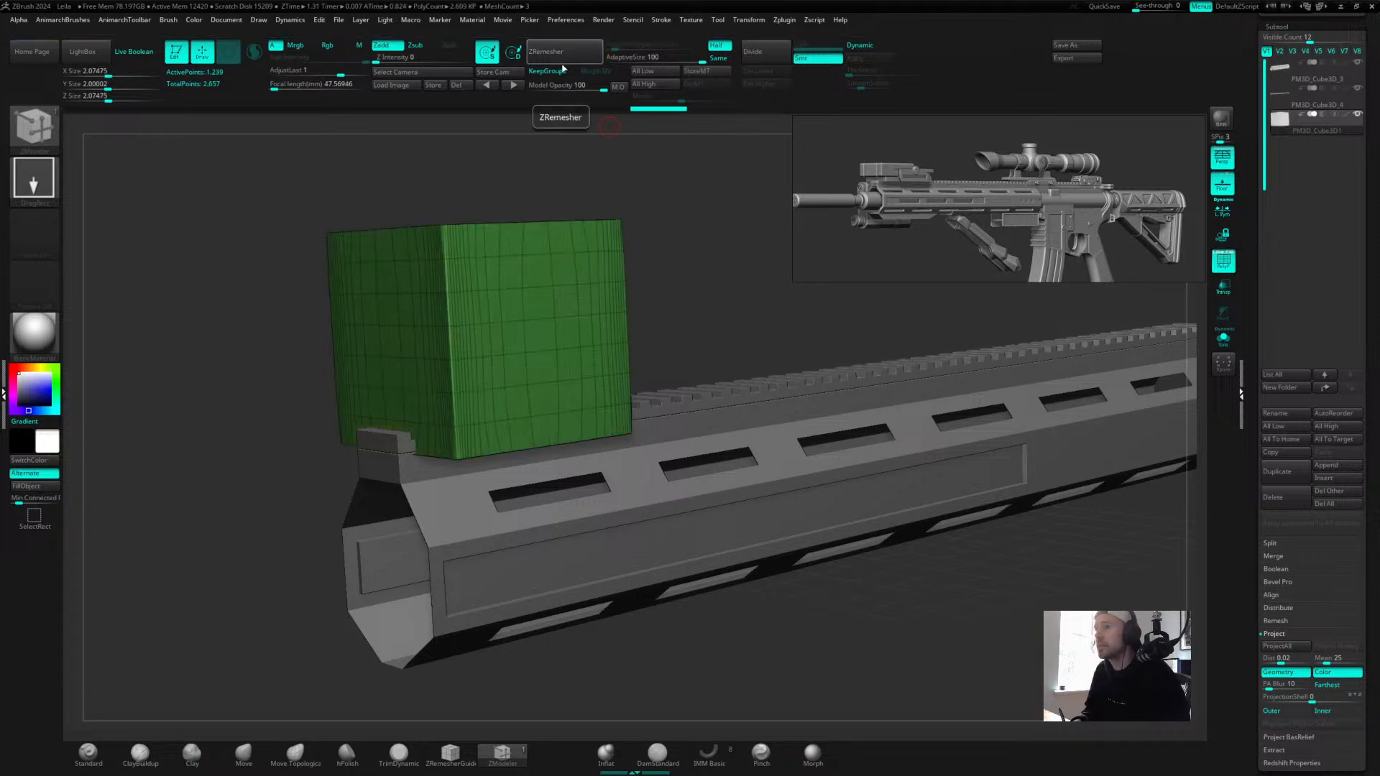
key(ctrl+z)
click(562, 72)
click(559, 56)
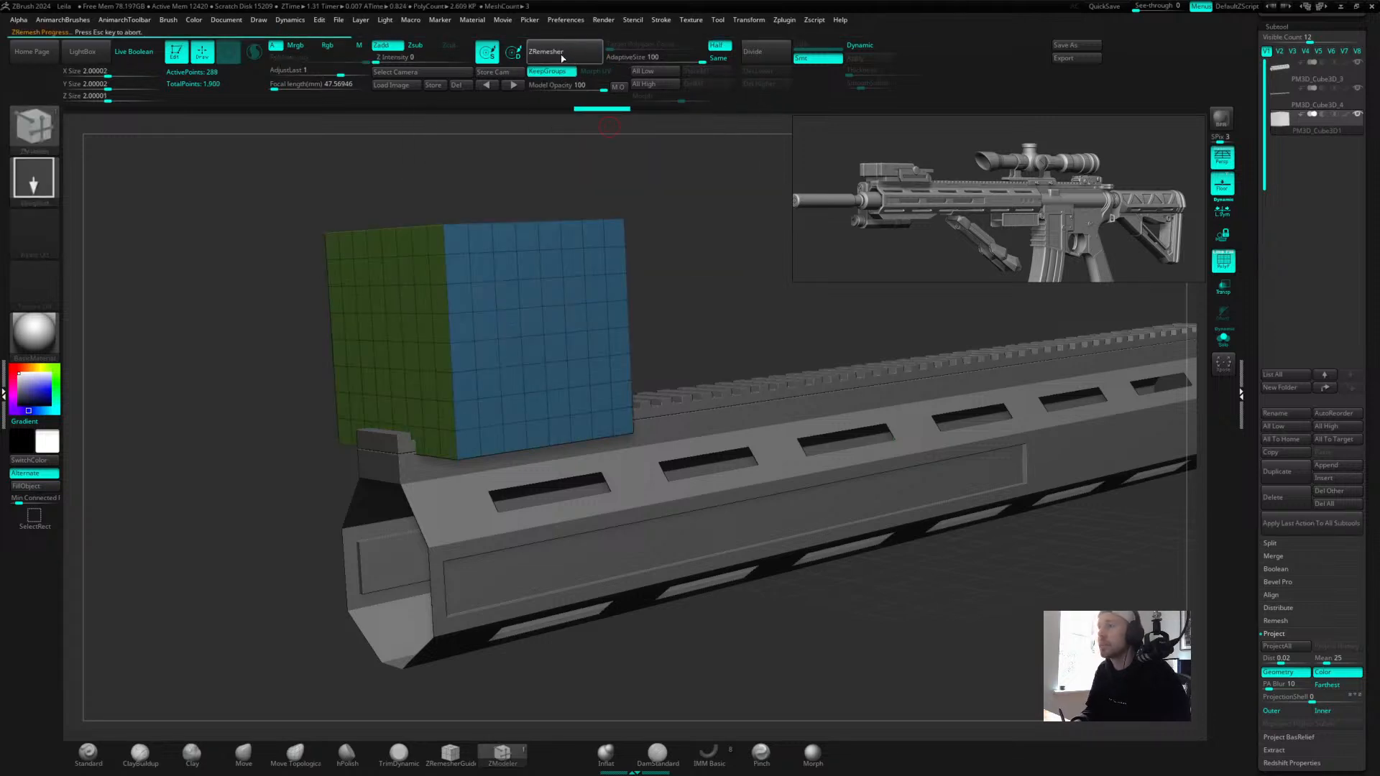
key(ctrl+z)
Set Adaptive Size to 0, try to ZRemesh the open cube with KeepGroups, and undo the remesh.
drag(701, 61, 607, 62)
click(562, 52)
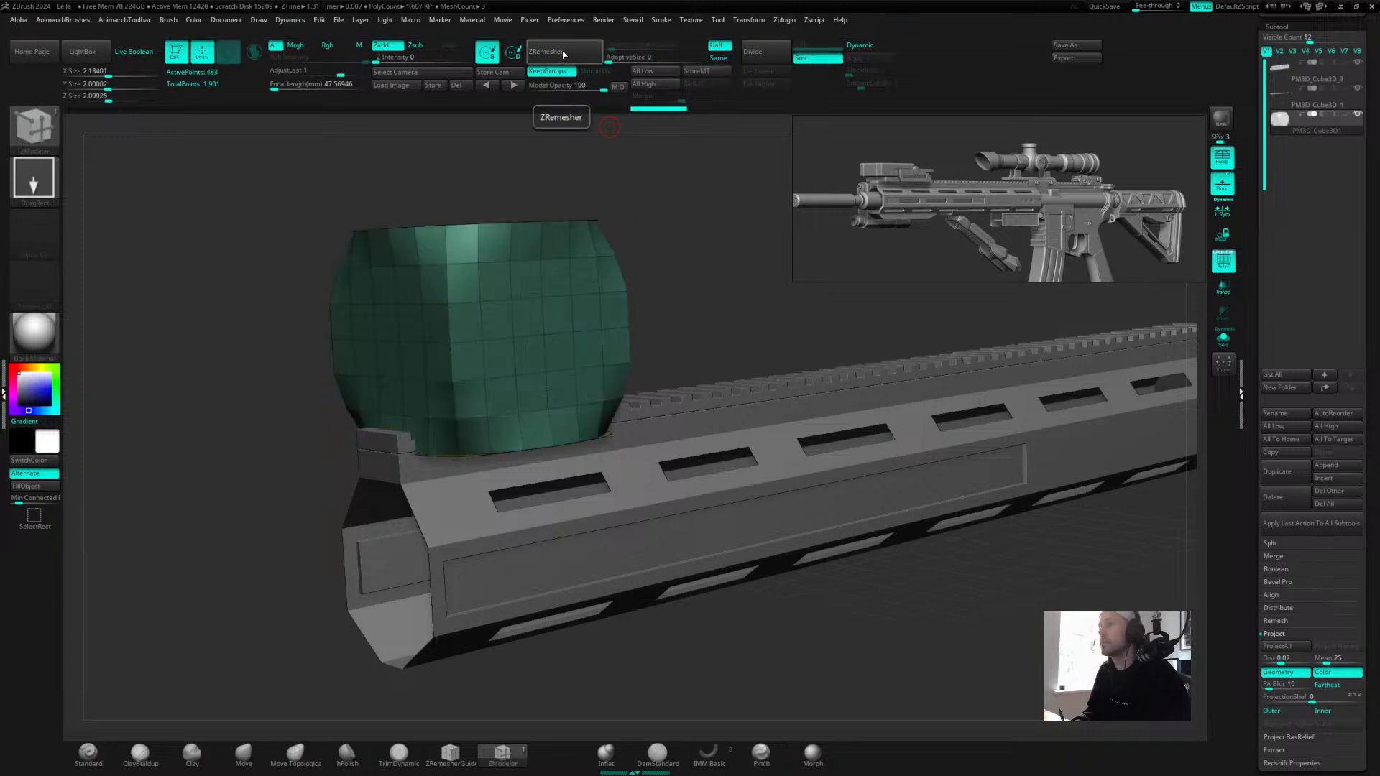
drag(595, 135, 627, 193)
key(ctrl+z)
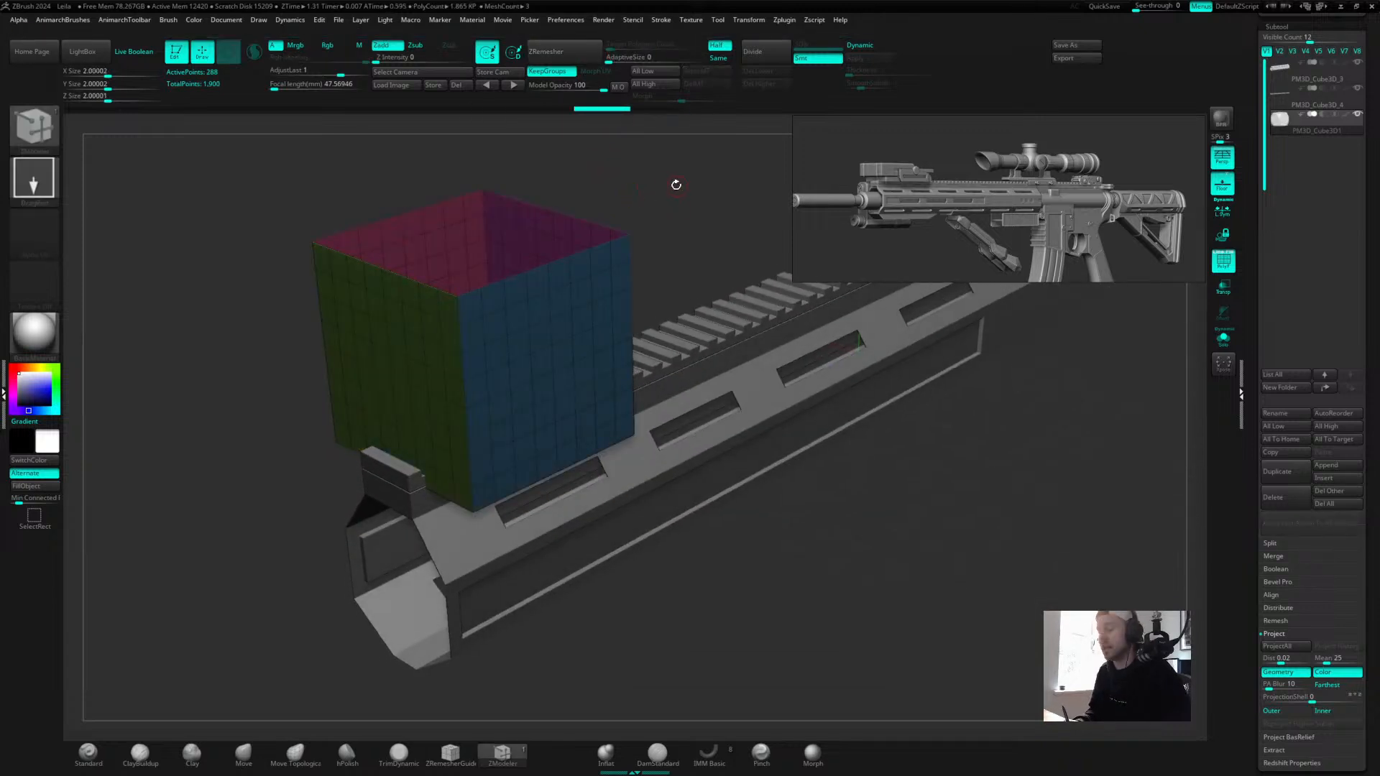
Delete any hidden geometry and ZRemesh the open cube twice to reduce its walls to a coarse grid.
key(space)
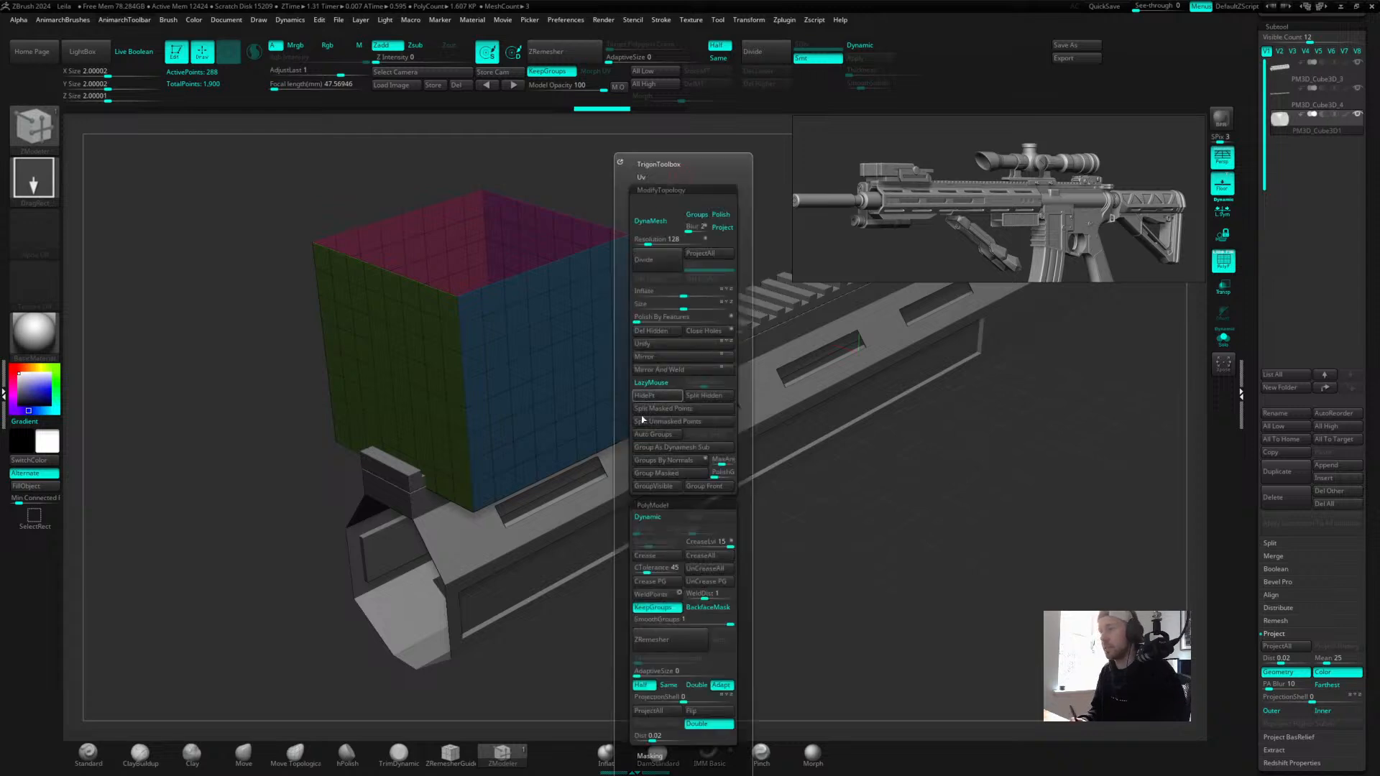
click(650, 331)
click(569, 57)
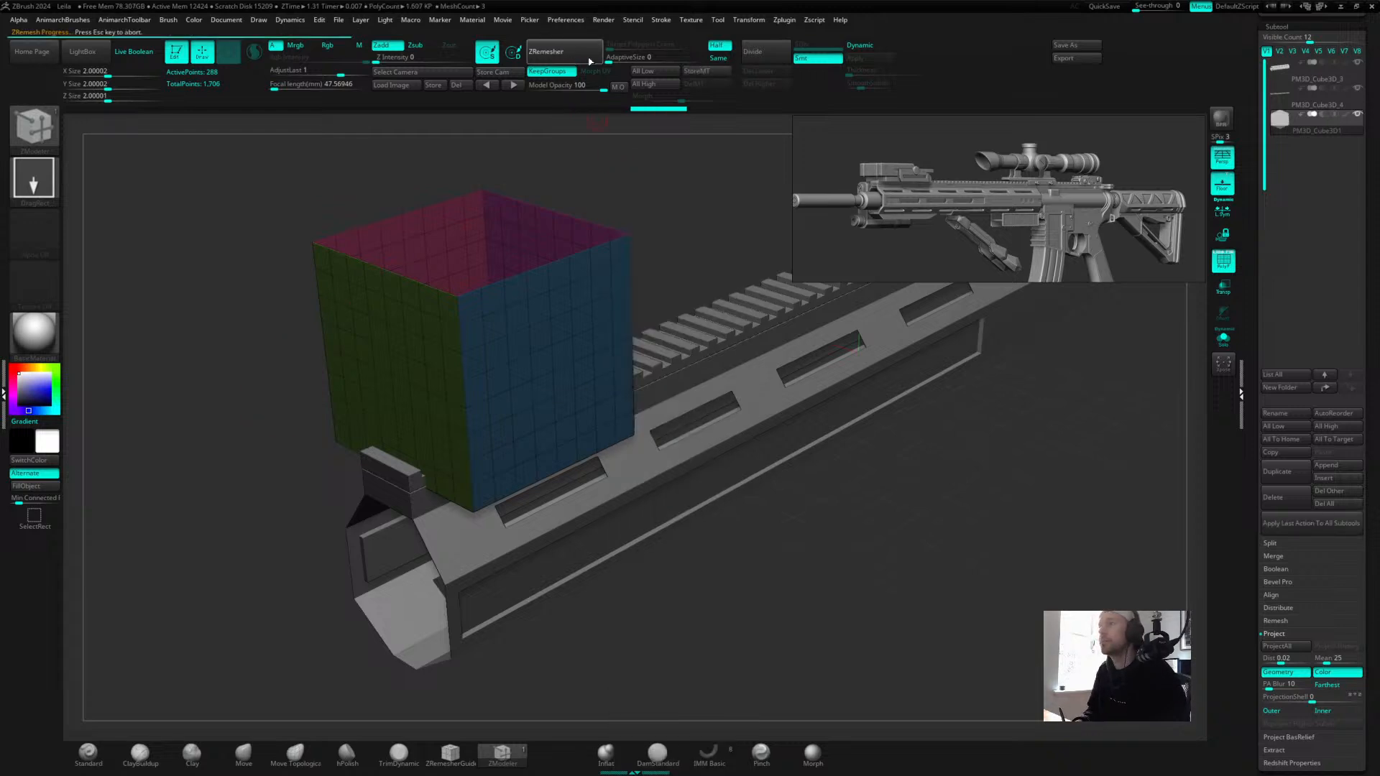
click(575, 59)
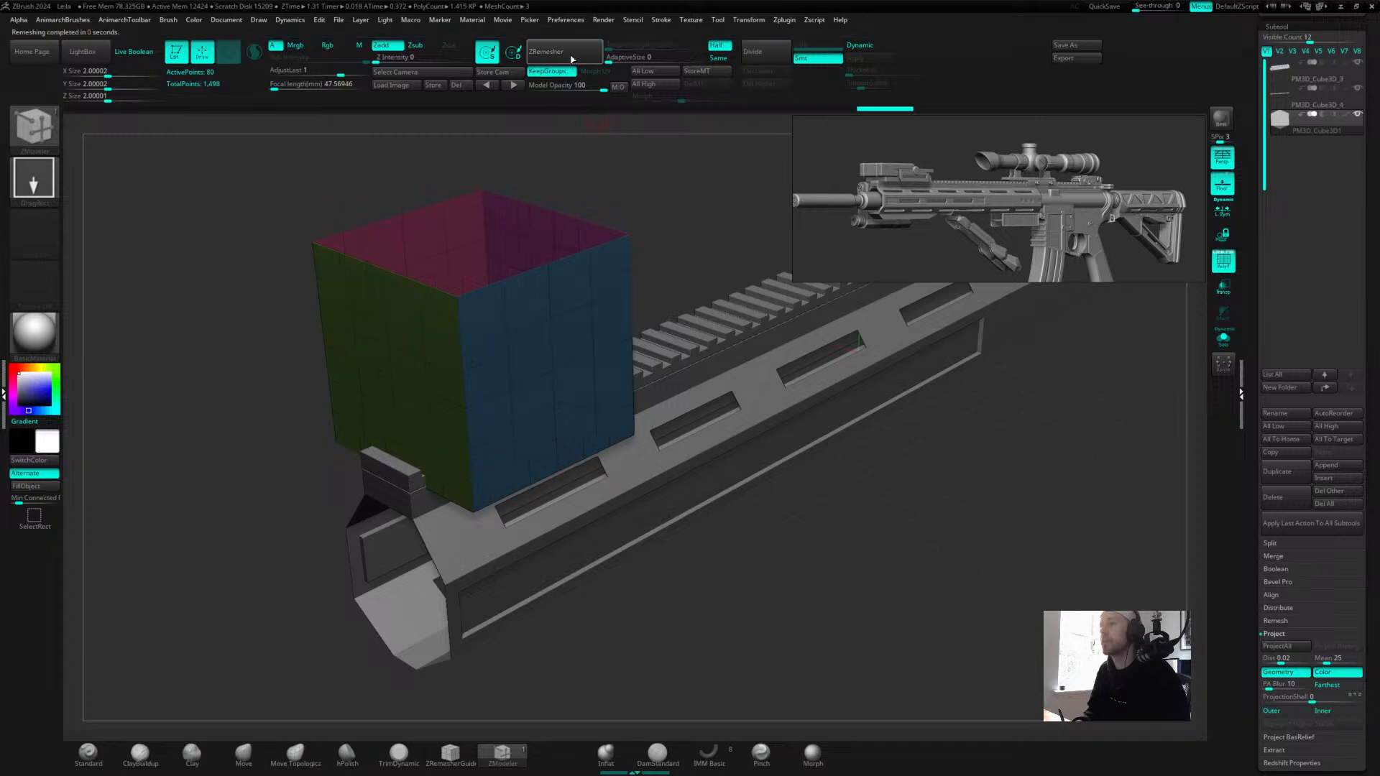
Delete the inner vertical edge loops from the box's blue and pink side walls.
drag(686, 237, 668, 225)
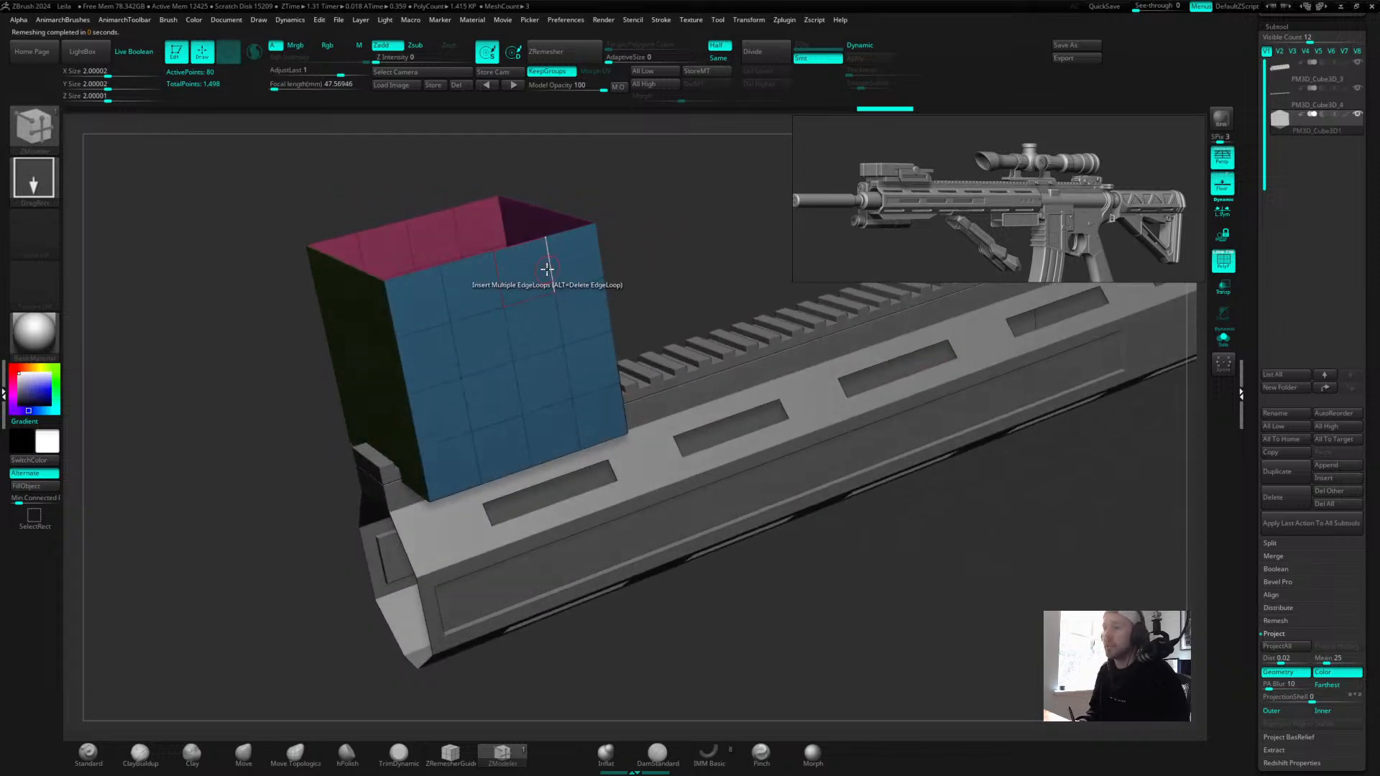
alt+click(549, 265)
alt+click(447, 301)
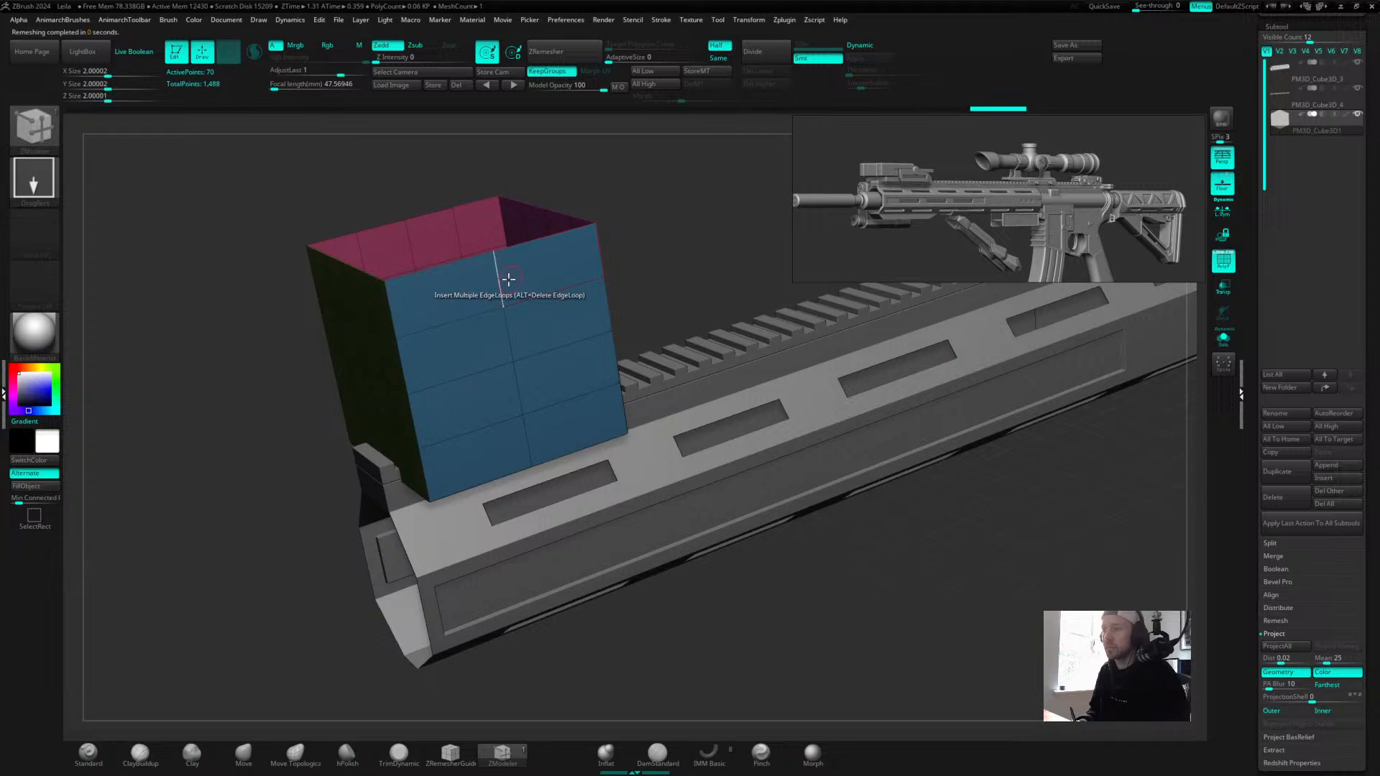
key(space)
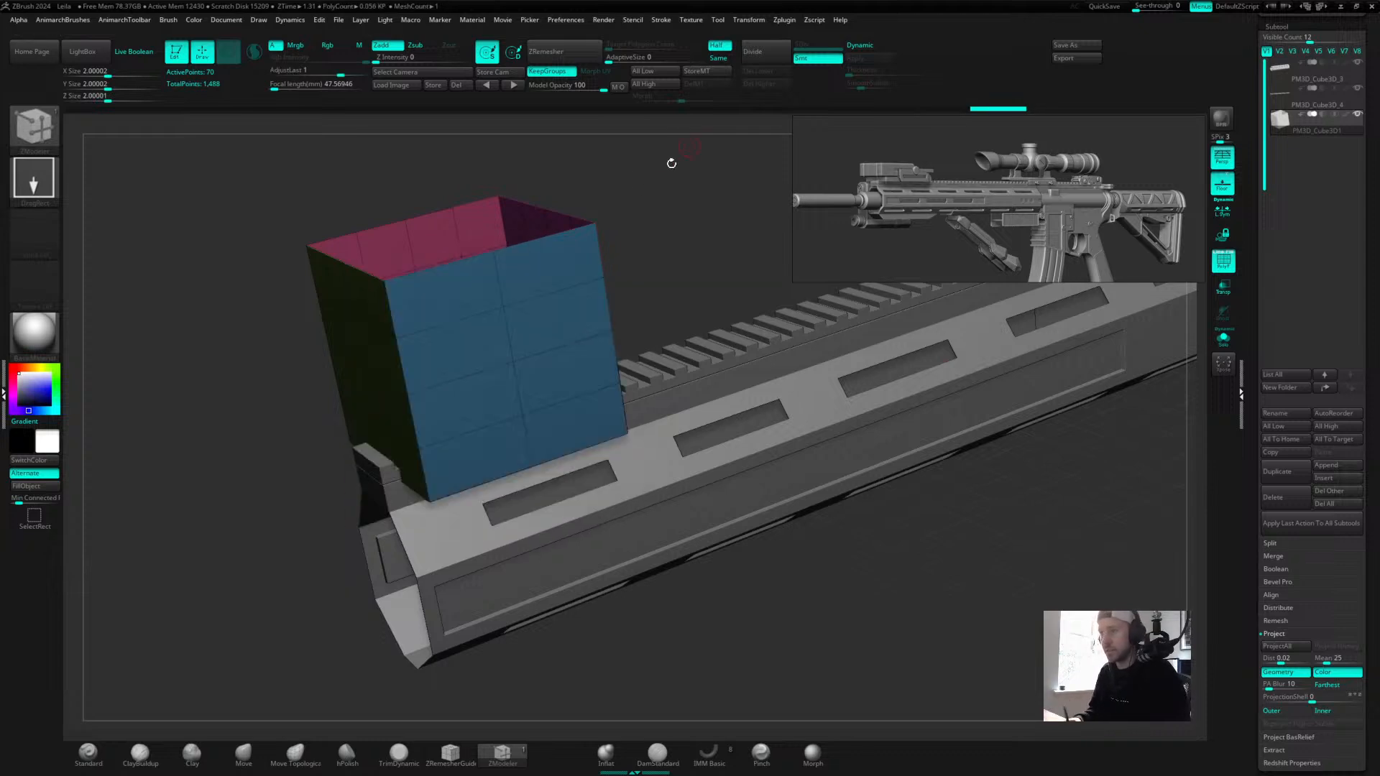
alt+click(499, 279)
alt+click(457, 227)
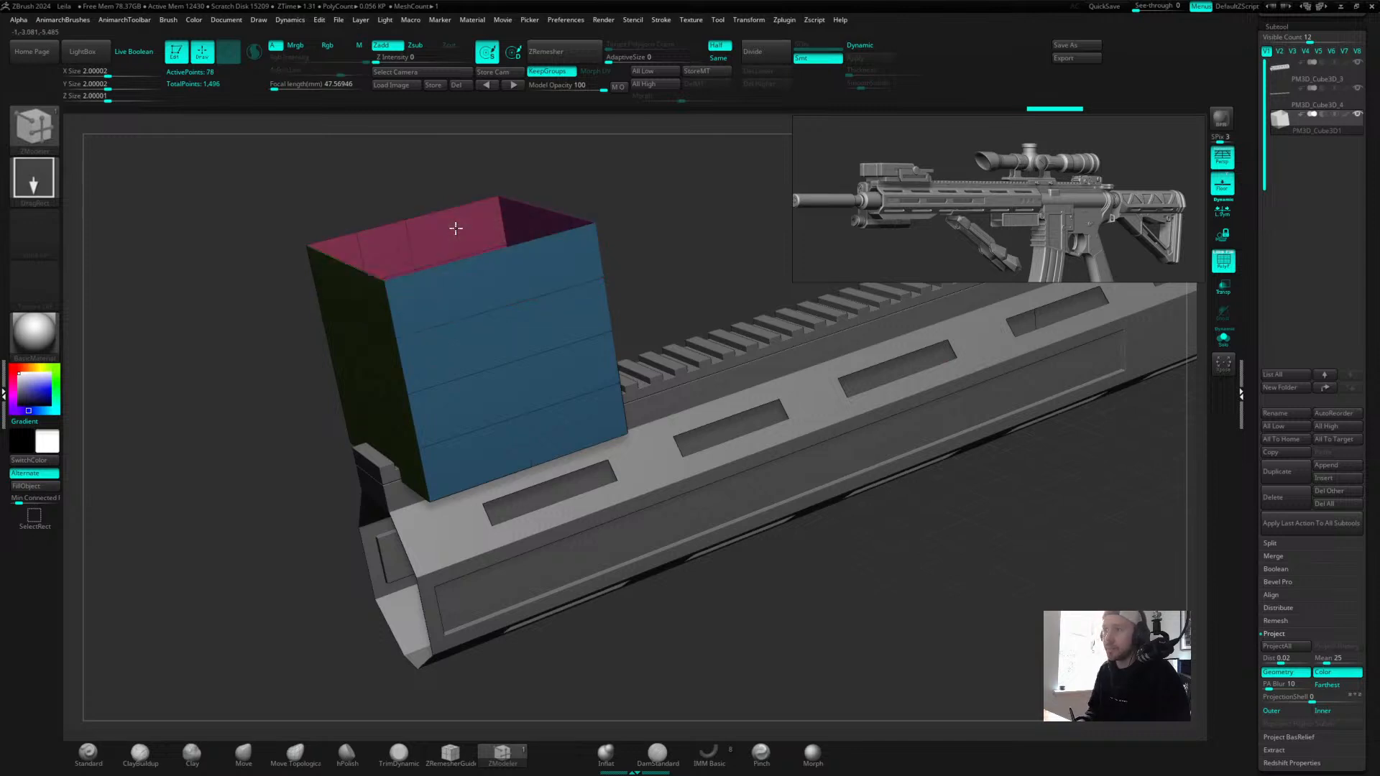
alt+click(407, 237)
alt+click(363, 249)
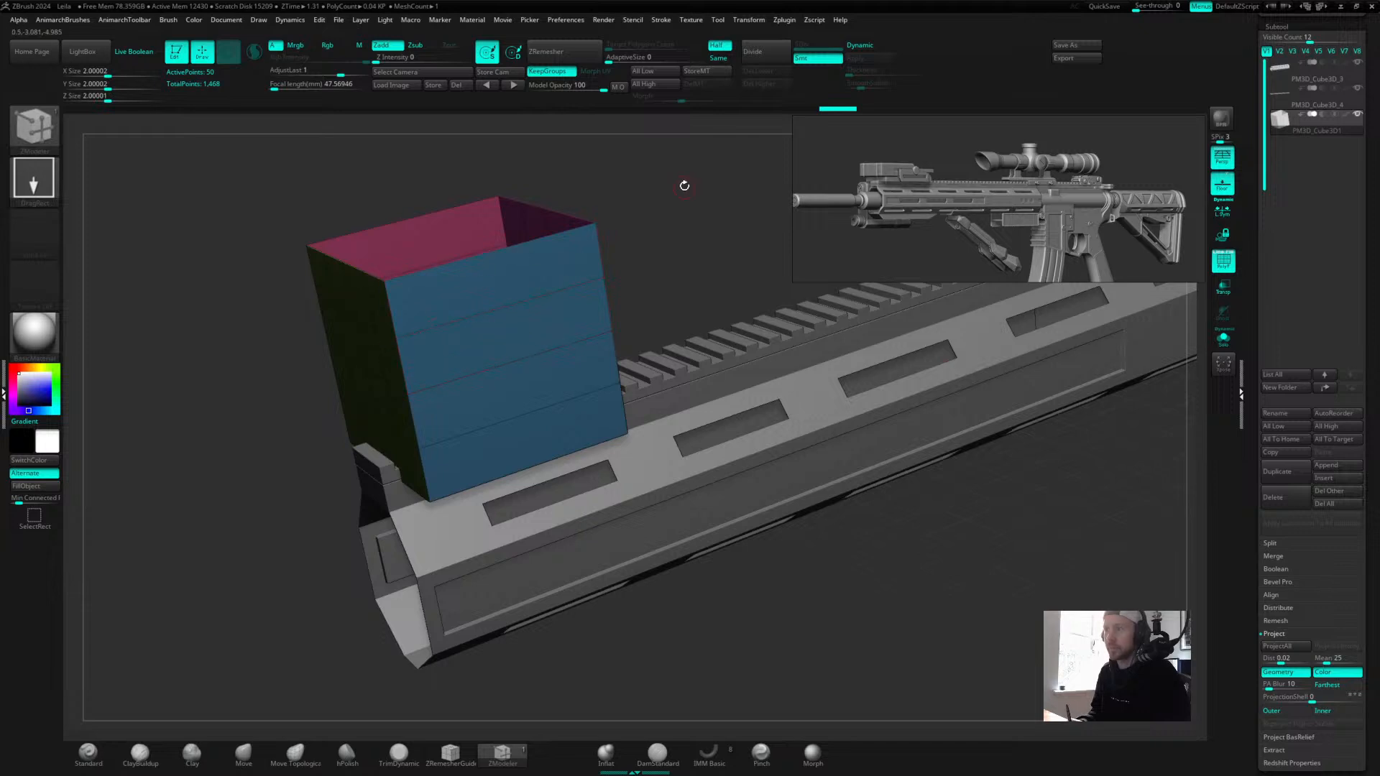
Delete the vertical edge loops of the two end walls and all horizontal loops so each wall is one polygon.
drag(684, 185, 683, 148)
alt+click(408, 271)
drag(640, 161, 592, 146)
alt+click(542, 205)
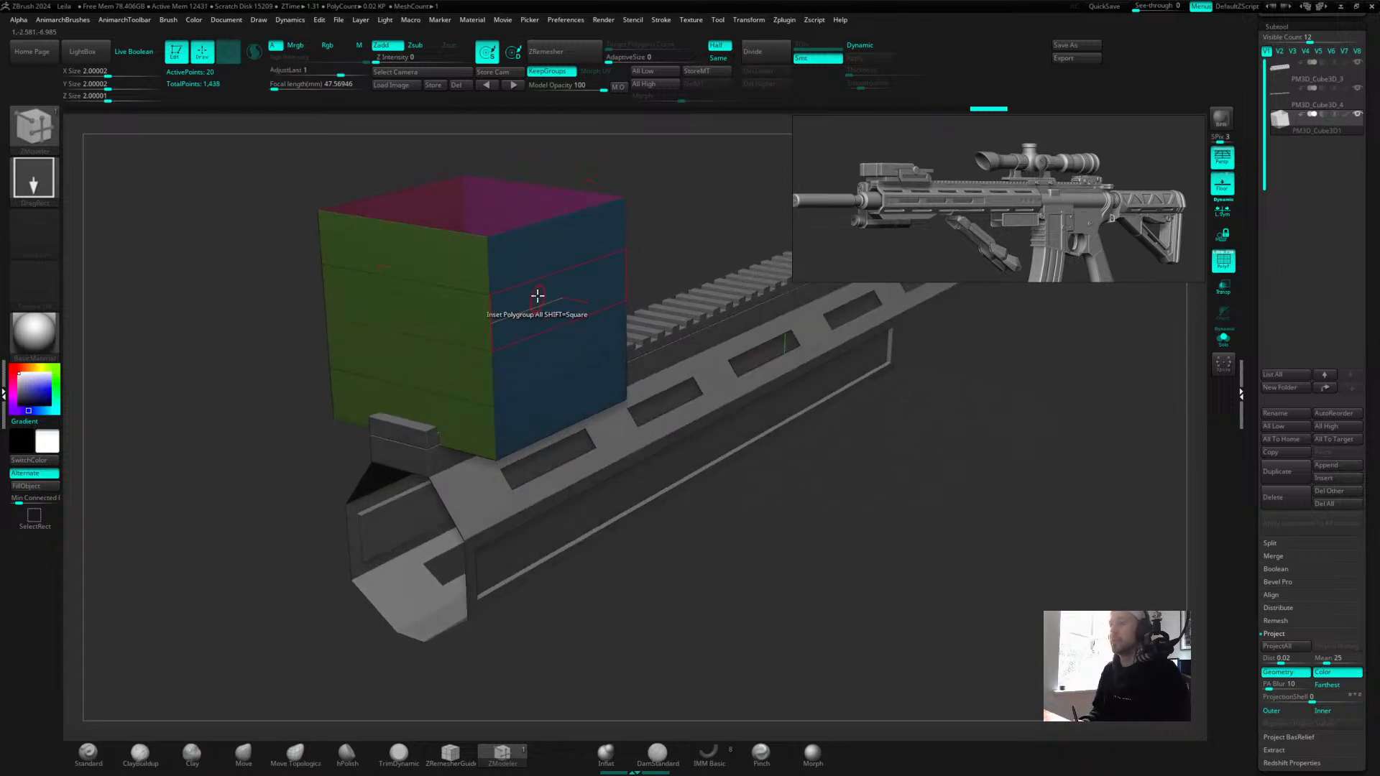
alt+click(538, 281)
alt+click(539, 334)
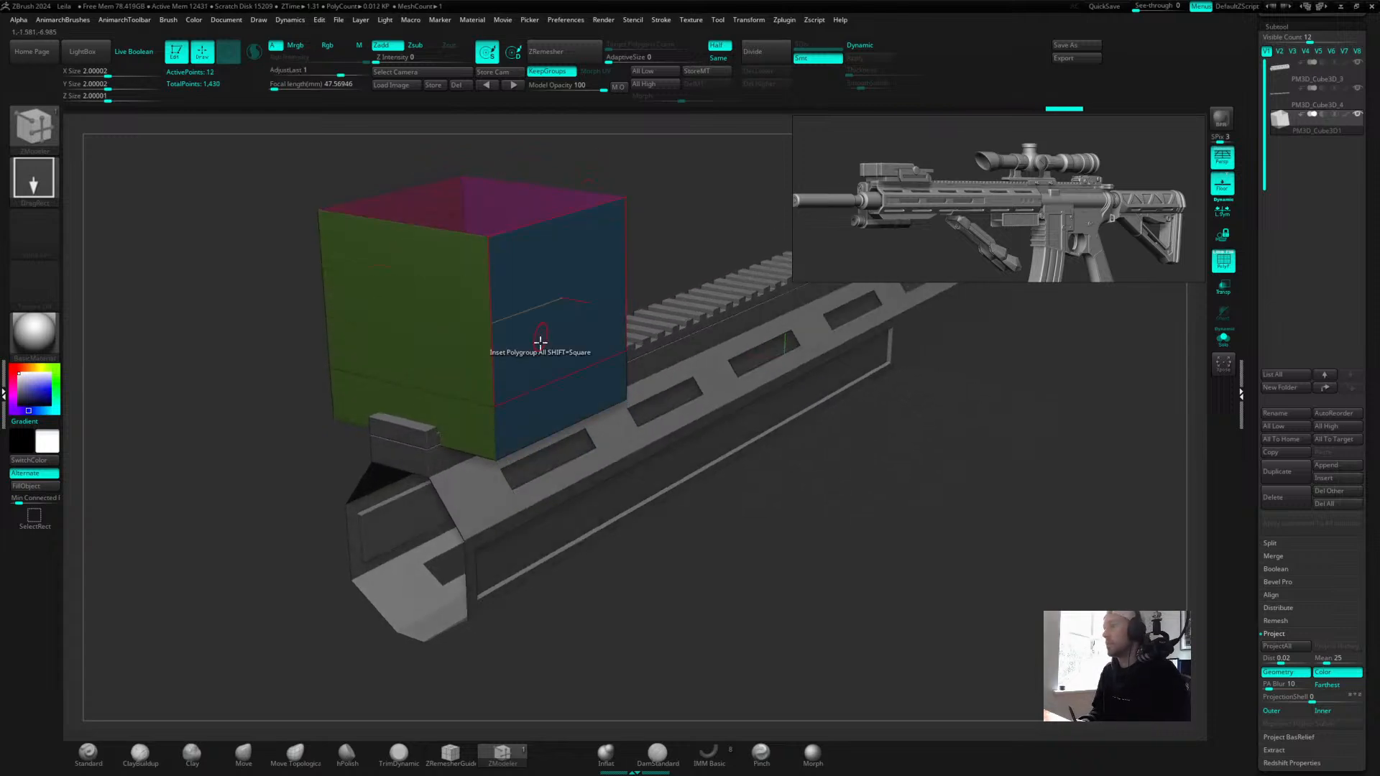
alt+click(529, 395)
Flatten the open box to a Y size of about 0.36 and narrow it to an X size of about 1.09.
drag(693, 209, 644, 187)
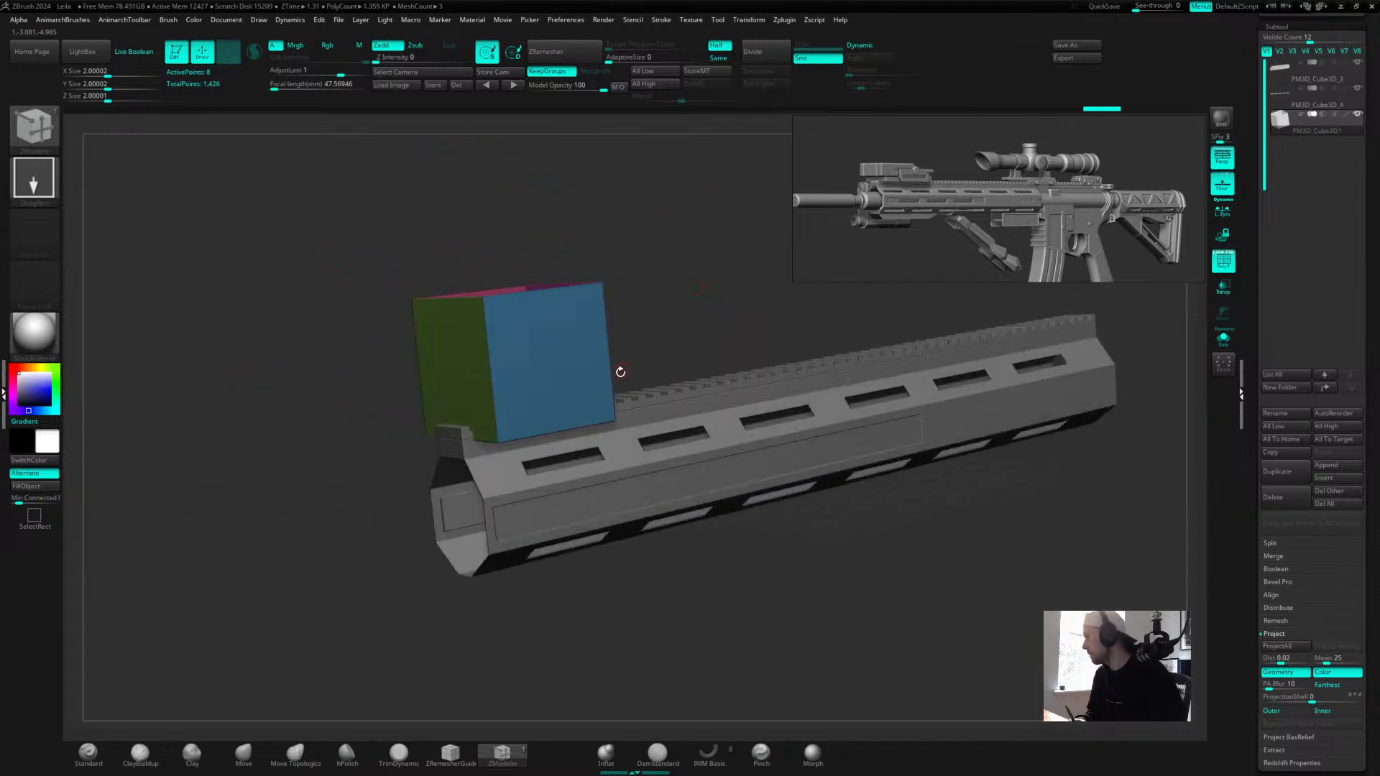
mouse_move(624, 300)
mouse_down()
mouse_move(638, 283)
mouse_move(645, 292)
mouse_up()
drag(713, 327, 675, 348)
key(w)
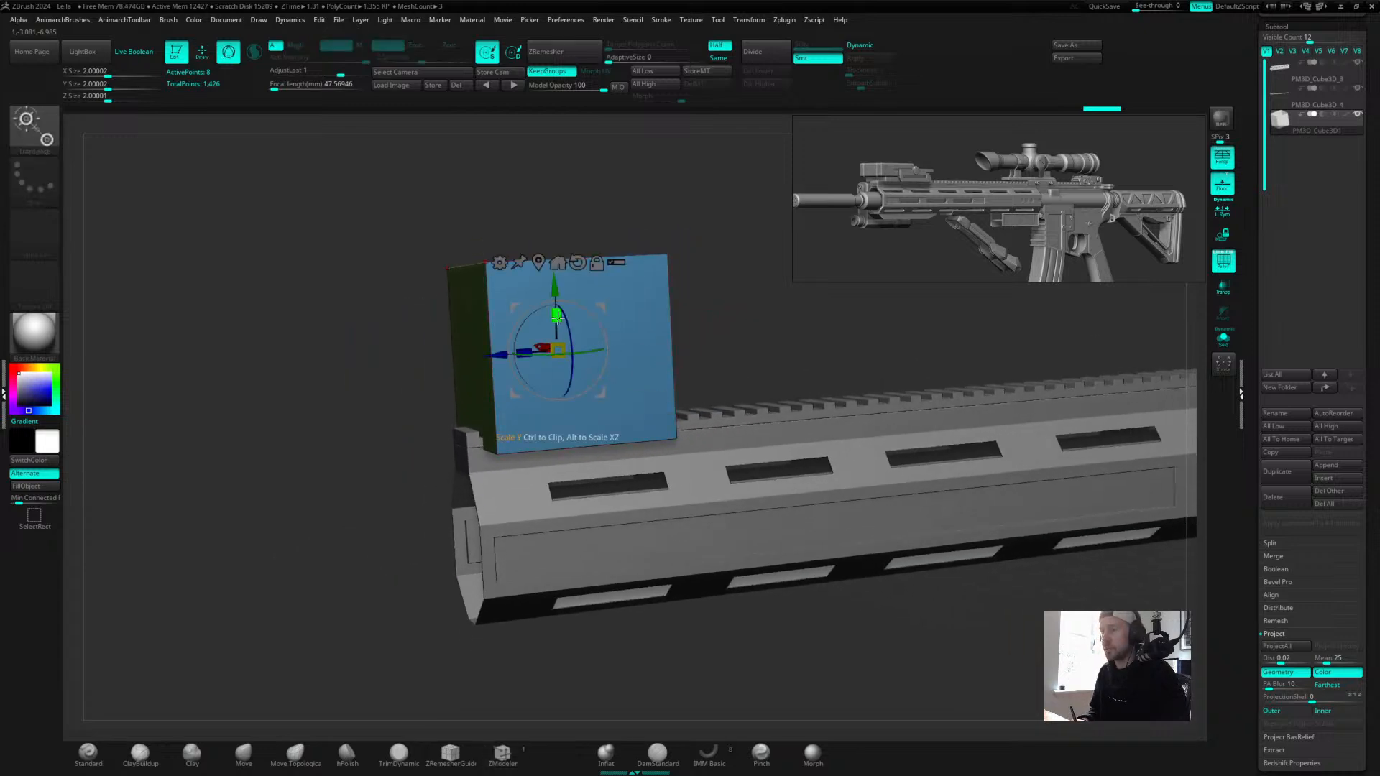
shift+drag(717, 218, 610, 301)
shift+drag(764, 277, 901, 180)
drag(786, 237, 762, 314)
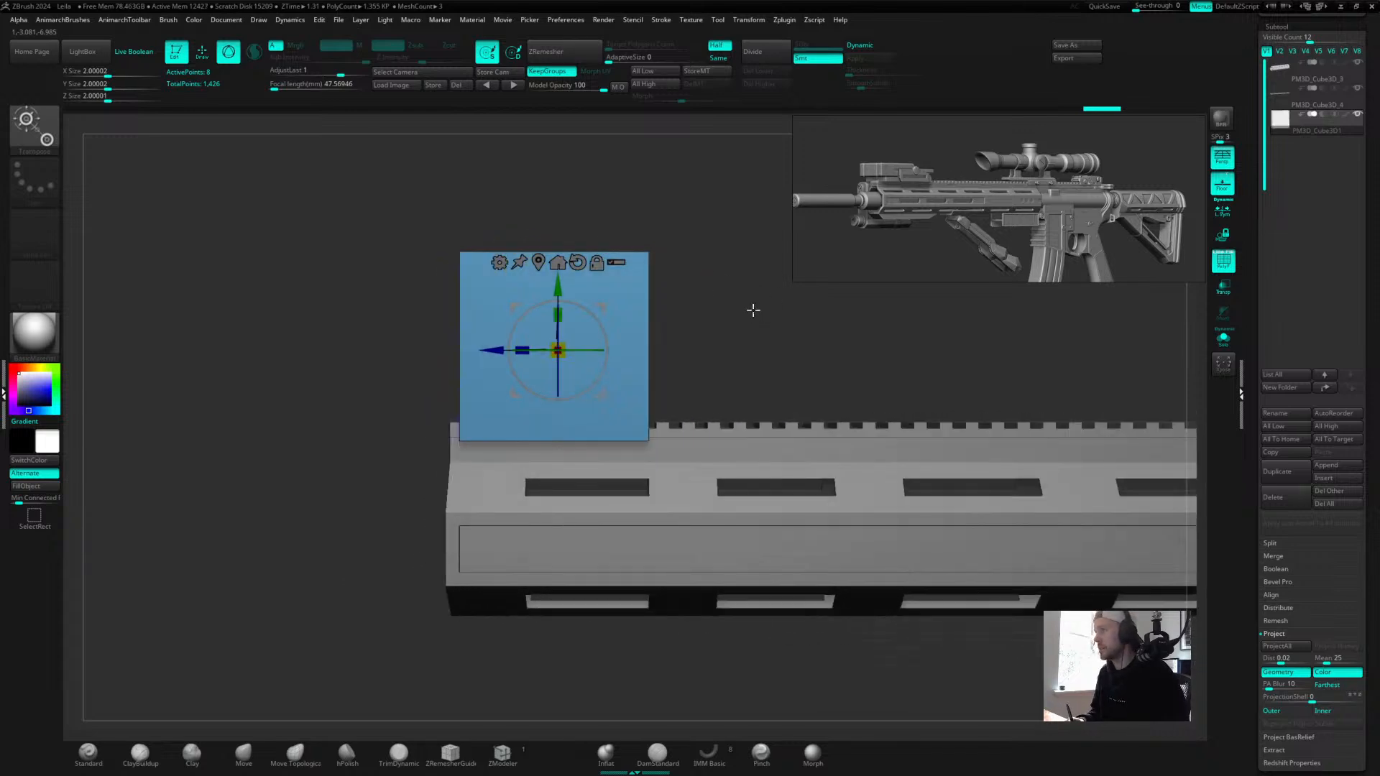
drag(560, 314, 541, 440)
drag(733, 289, 707, 361)
drag(522, 351, 561, 347)
shift+drag(758, 359, 714, 337)
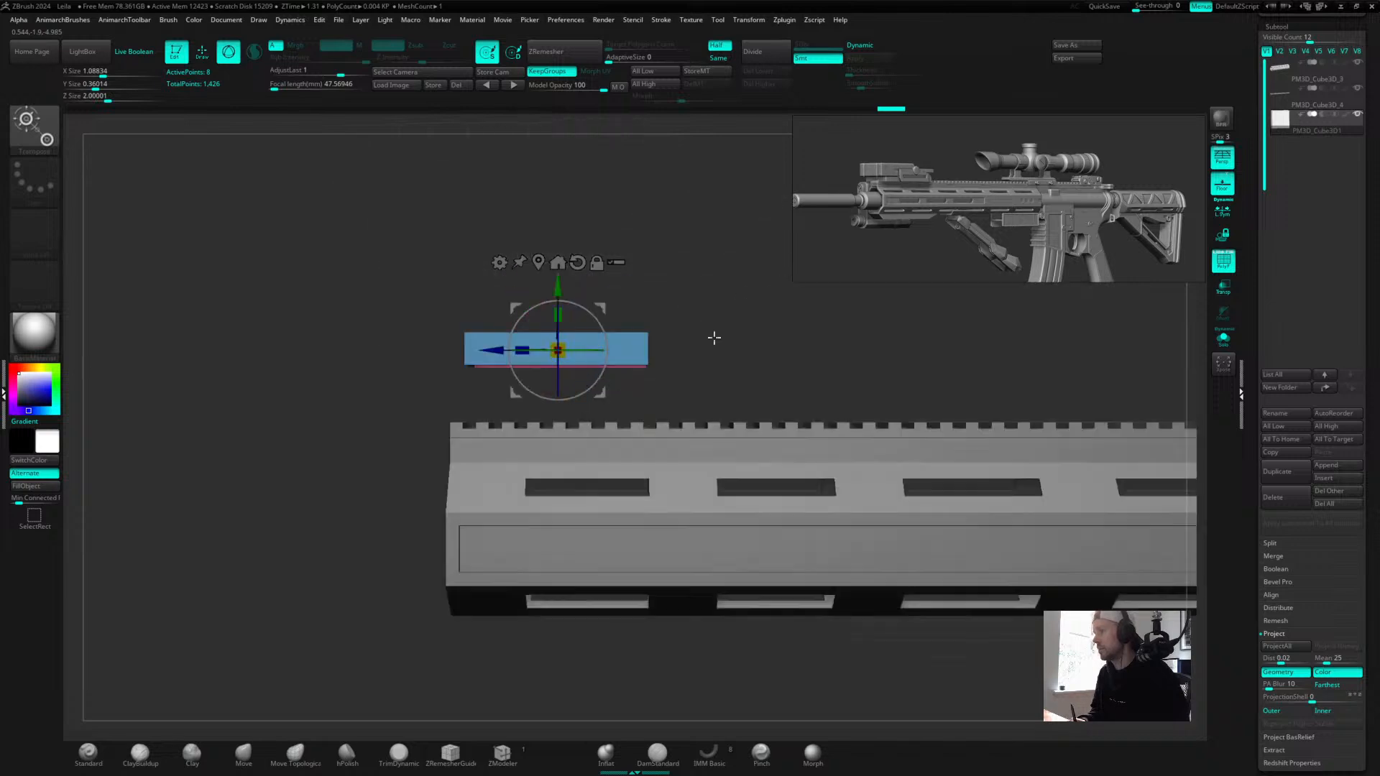
Lower the open box onto the front of the toothed rail, then raise it just clear of the teeth.
drag(559, 291, 562, 355)
drag(676, 289, 693, 319)
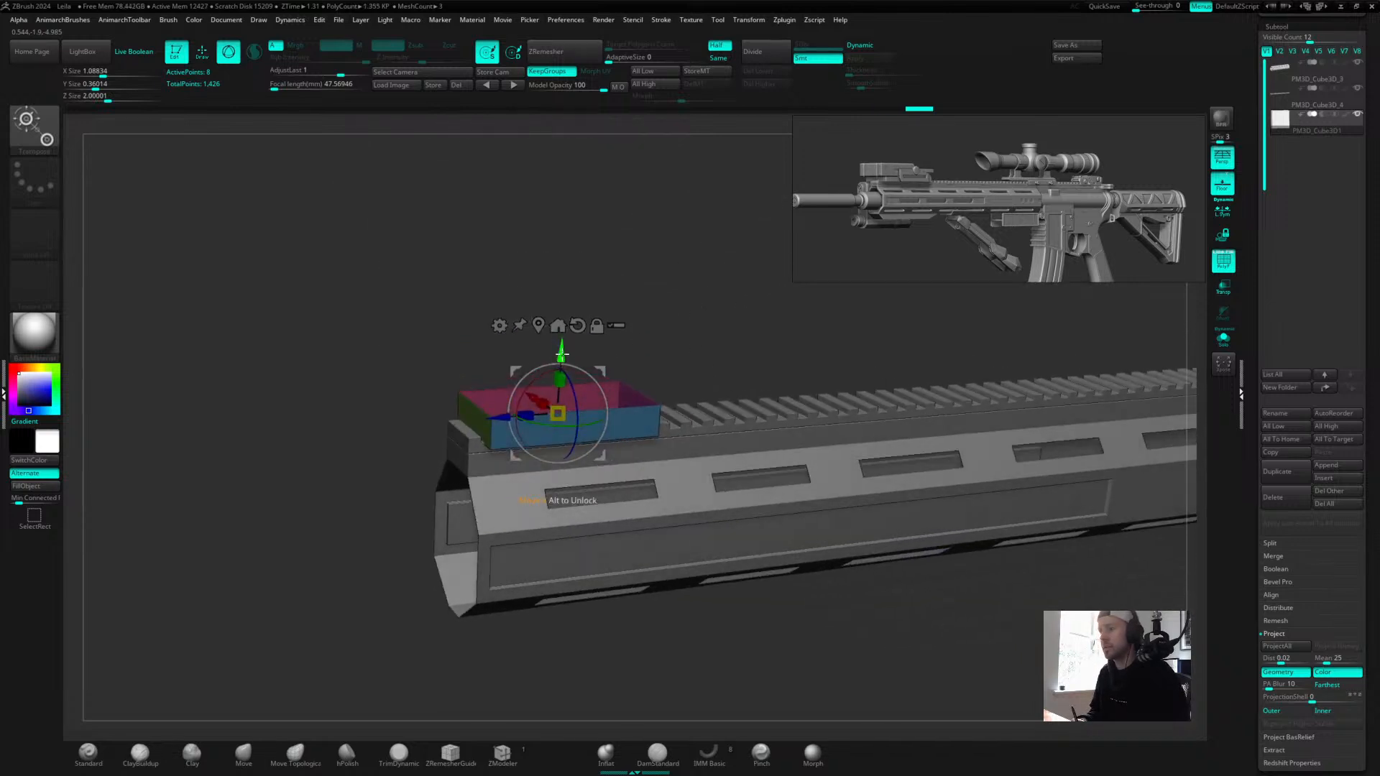
drag(561, 353, 575, 296)
Close the box's open top and bottom with ZModeler's edge Bridge between the two long side edges.
click(502, 754)
drag(680, 286, 773, 285)
key(space)
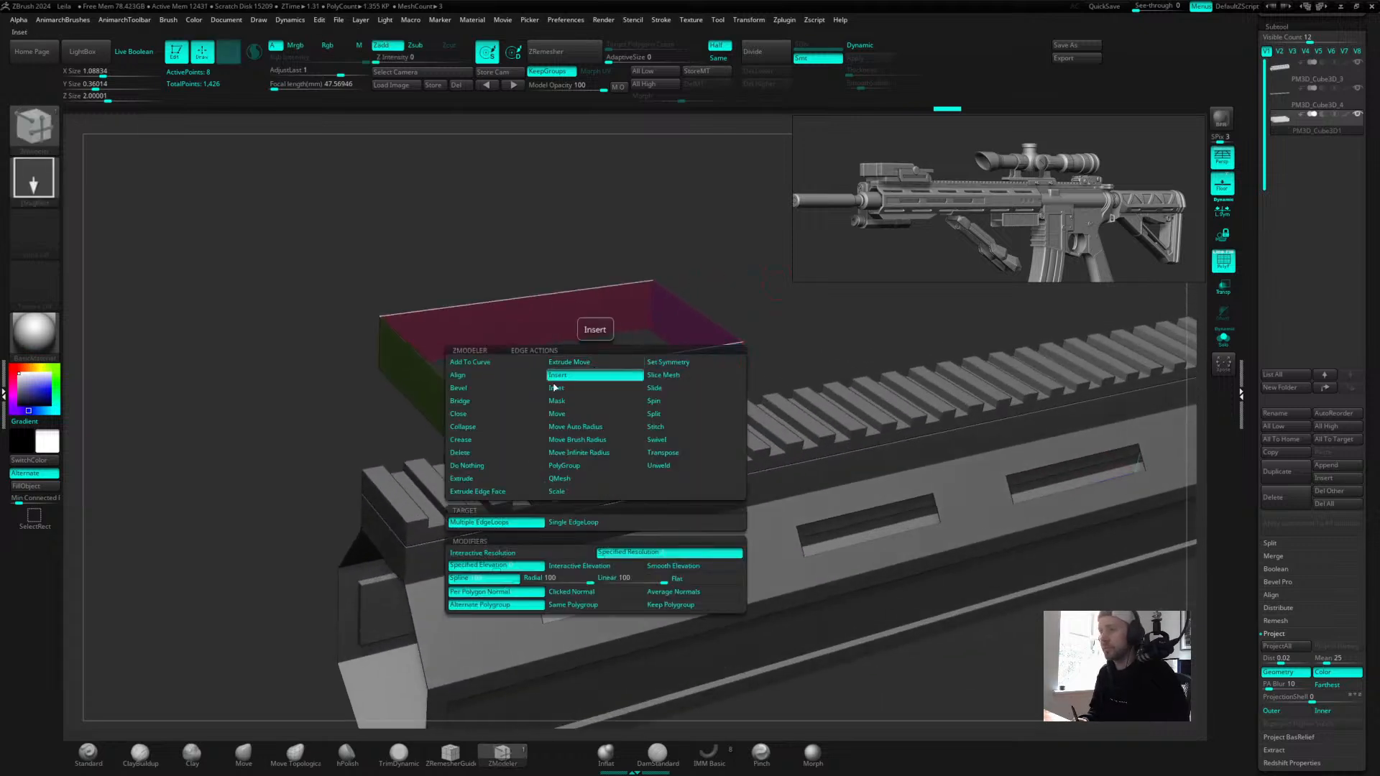
click(460, 401)
click(522, 377)
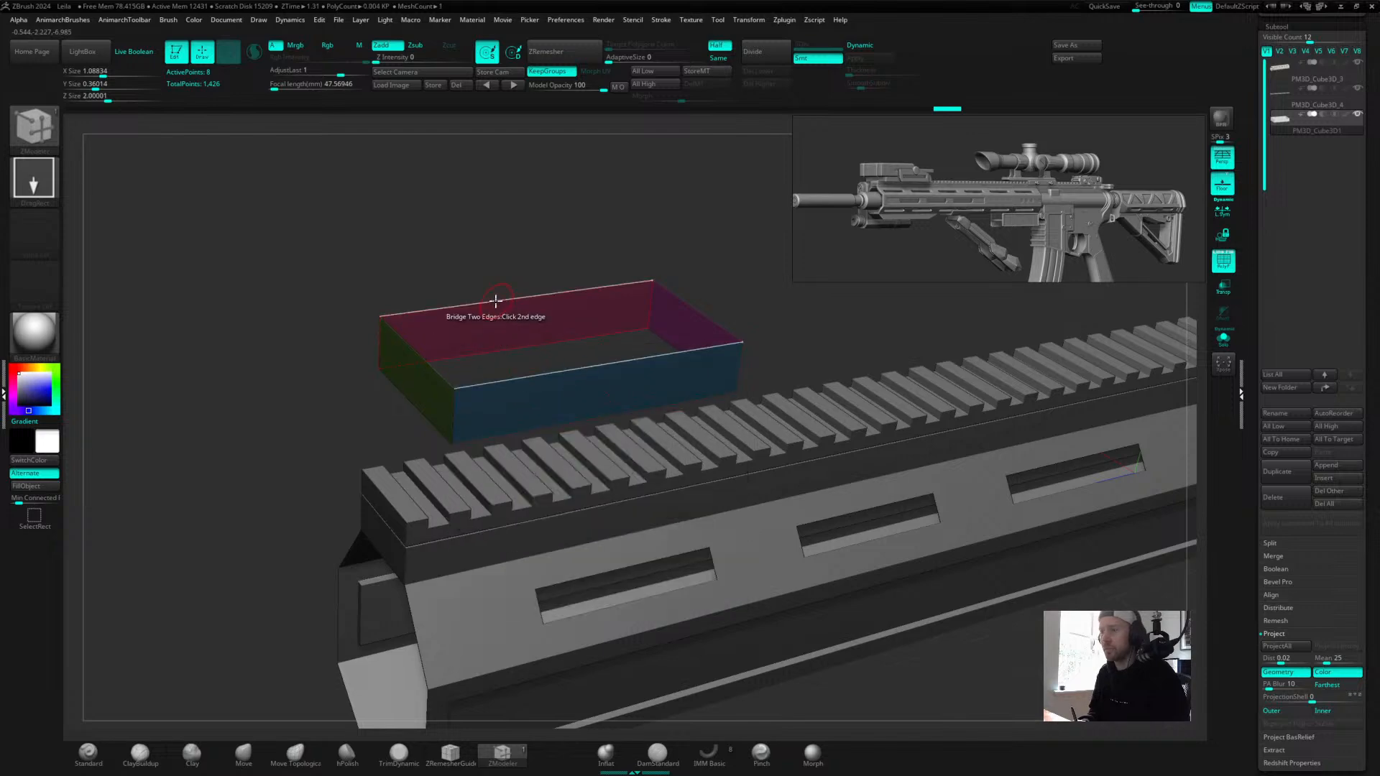
click(495, 301)
drag(729, 239, 652, 229)
click(566, 323)
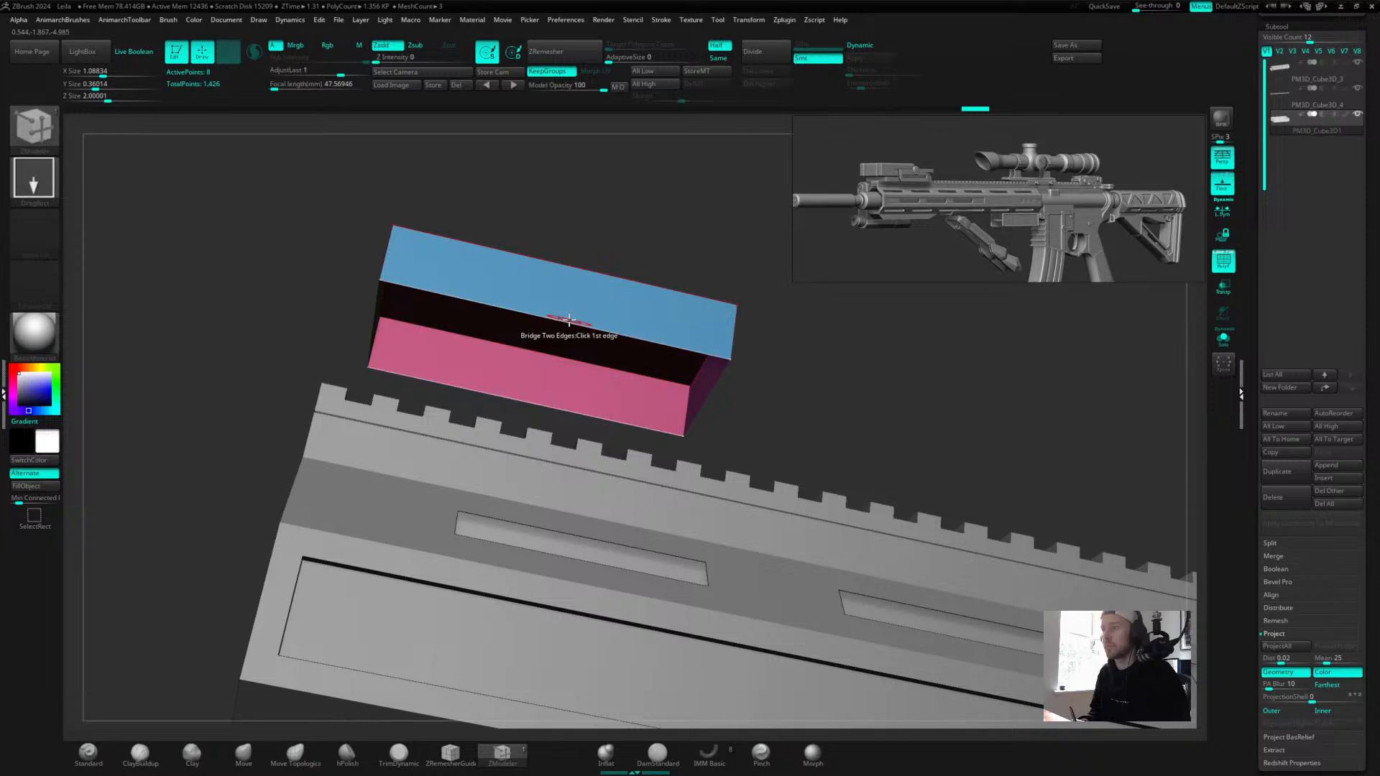
click(536, 399)
Move the closed block down onto the rail and shift it slightly toward the handguard's front end.
drag(533, 401, 774, 259)
key(w)
drag(600, 355, 604, 466)
drag(651, 384, 711, 296)
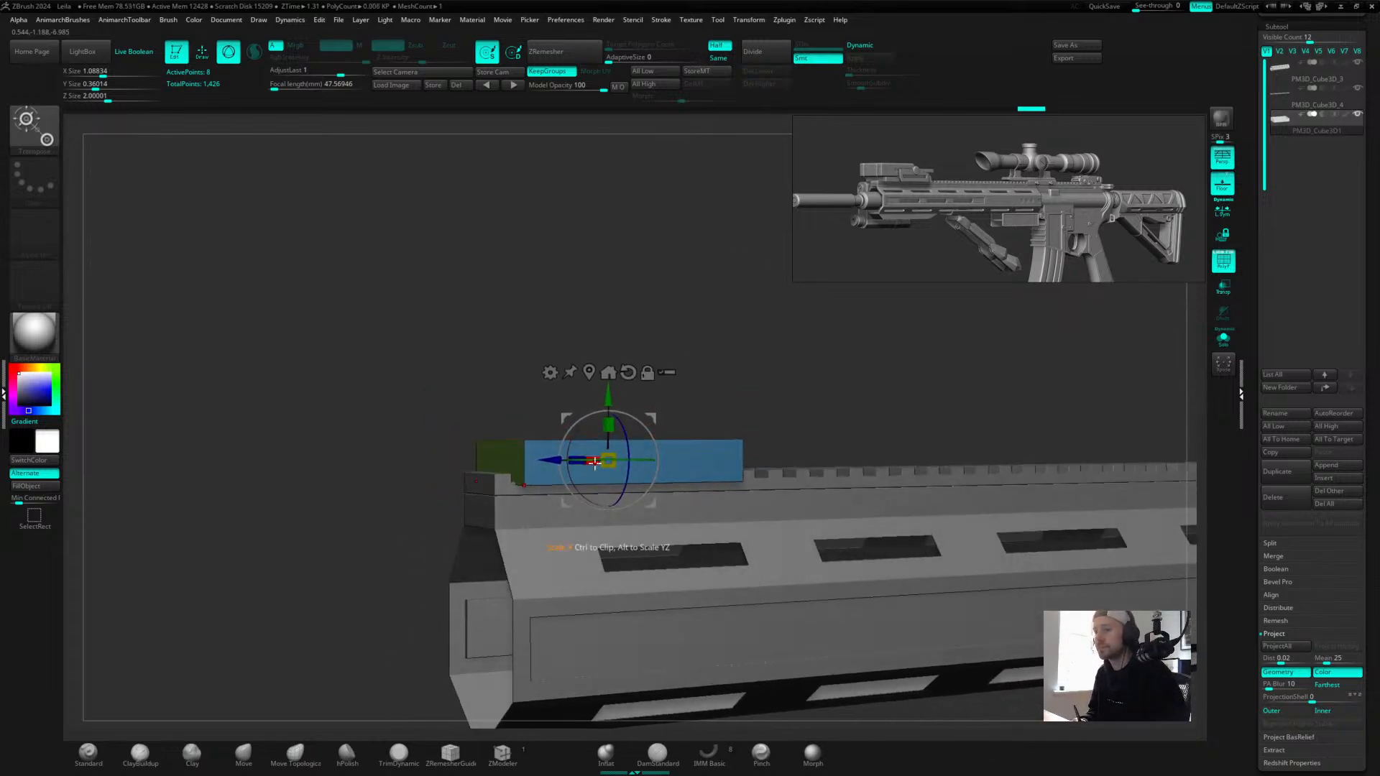
drag(555, 460, 551, 460)
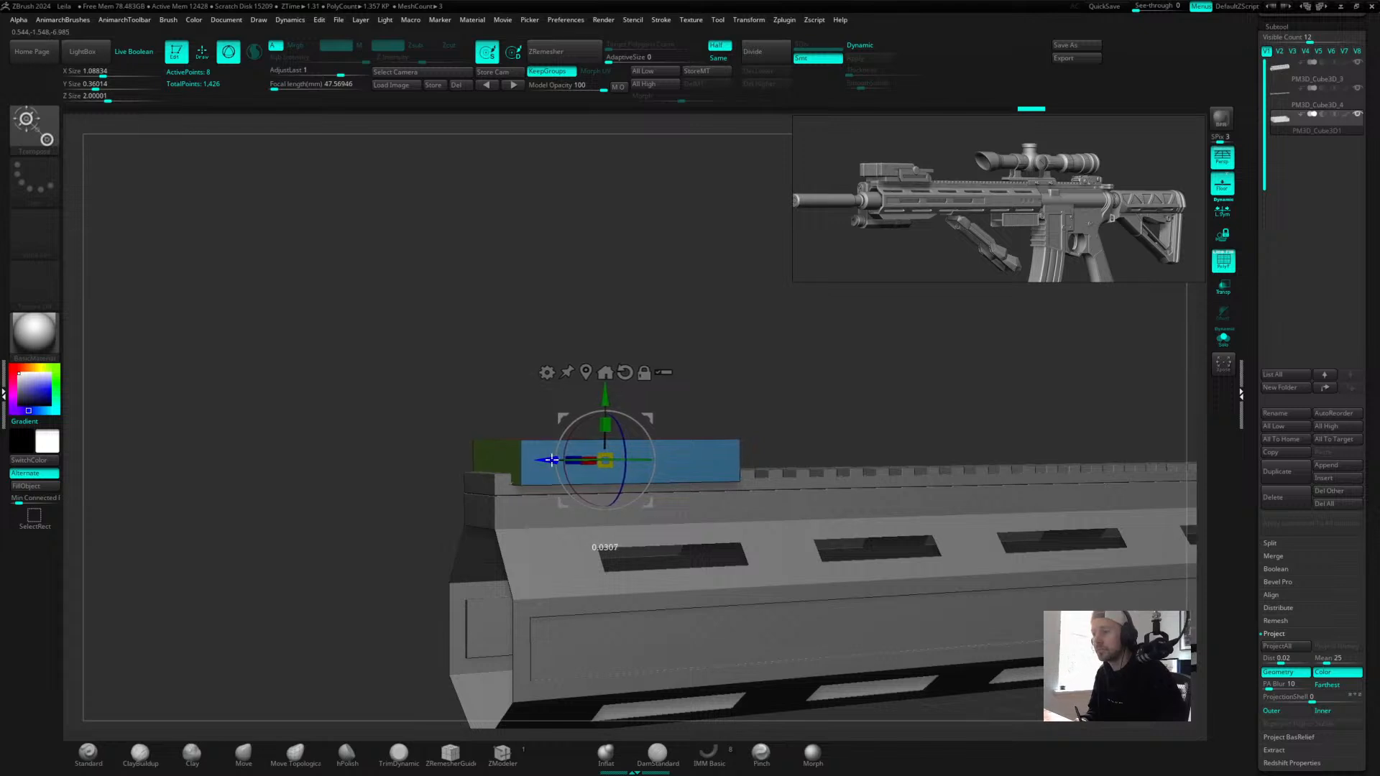
Thin the block to a Y size of about 0.33 and widen it to an X size of about 1.19.
drag(668, 357, 618, 420)
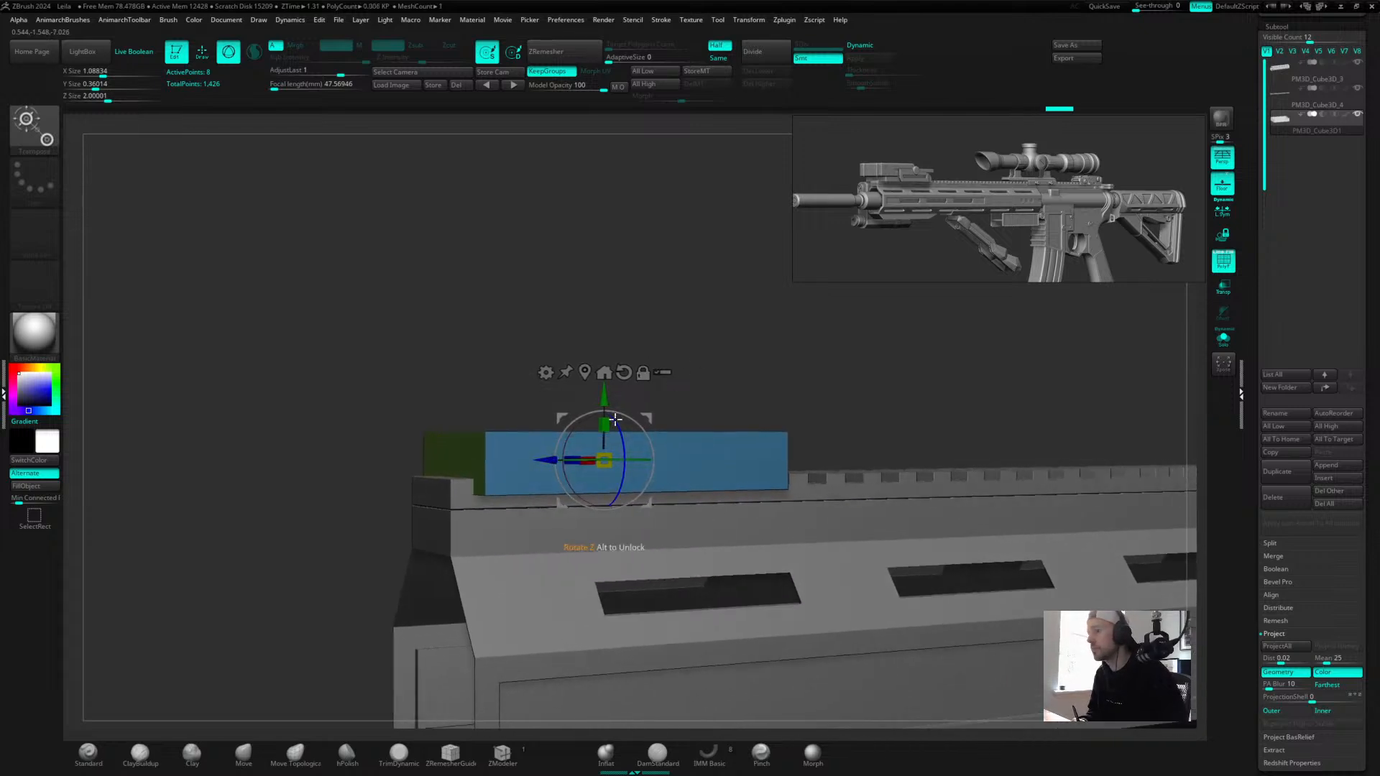
drag(679, 320, 549, 468)
drag(468, 359, 548, 332)
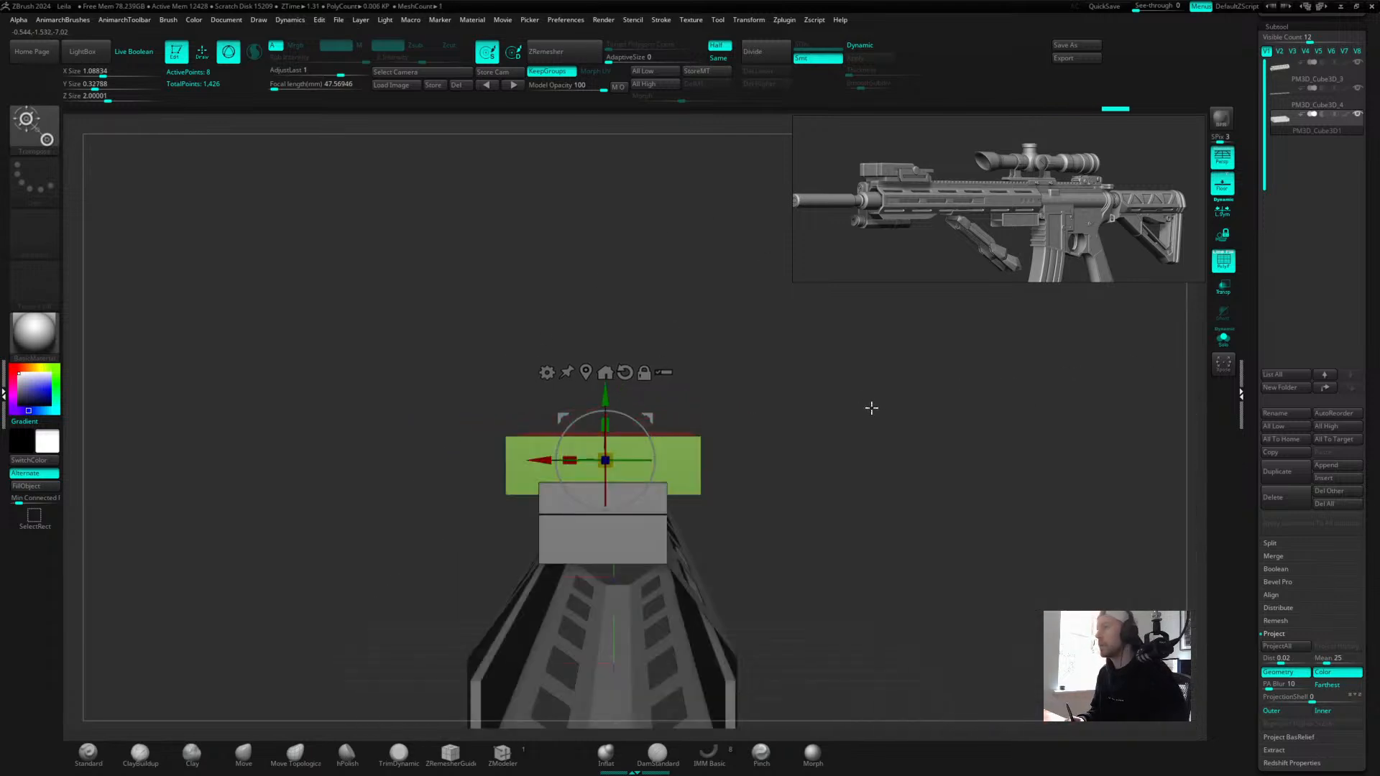
drag(833, 368, 791, 334)
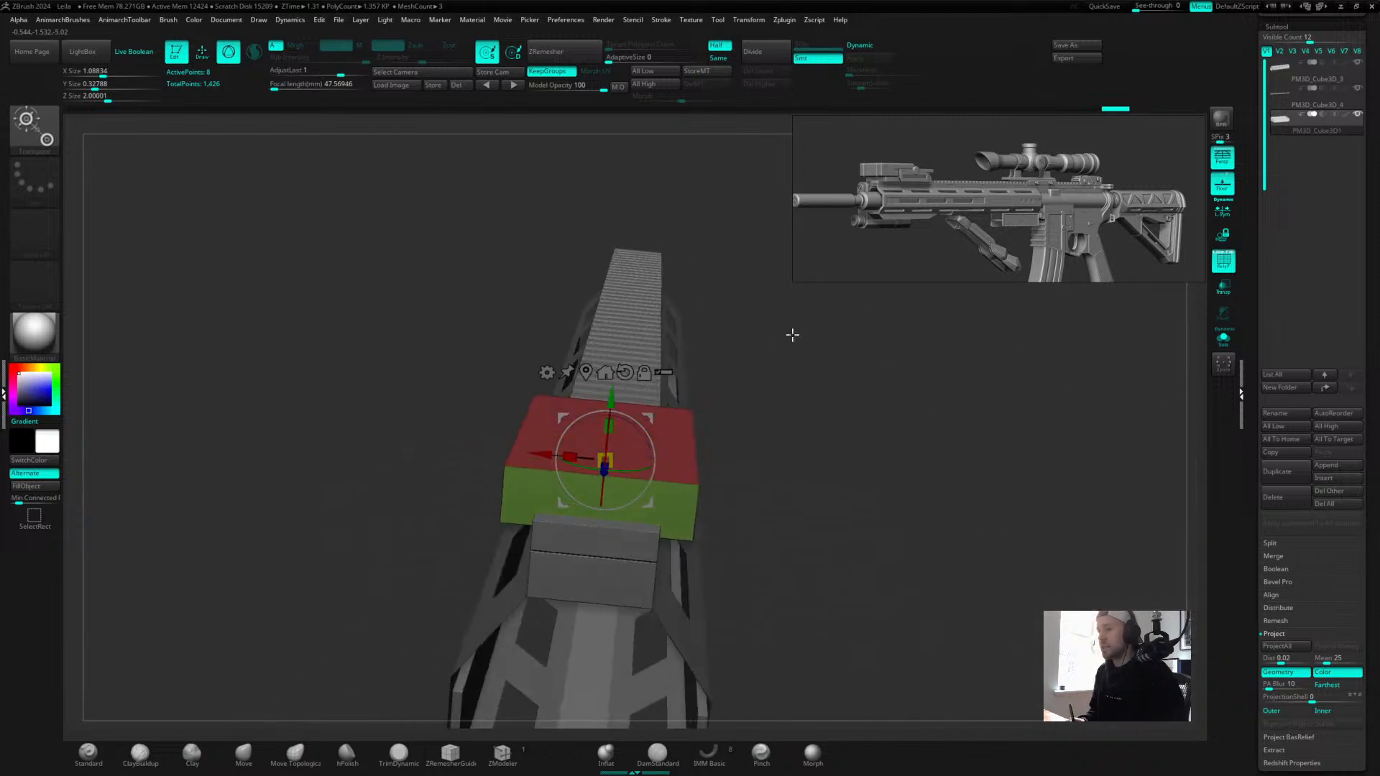
drag(768, 419, 845, 335)
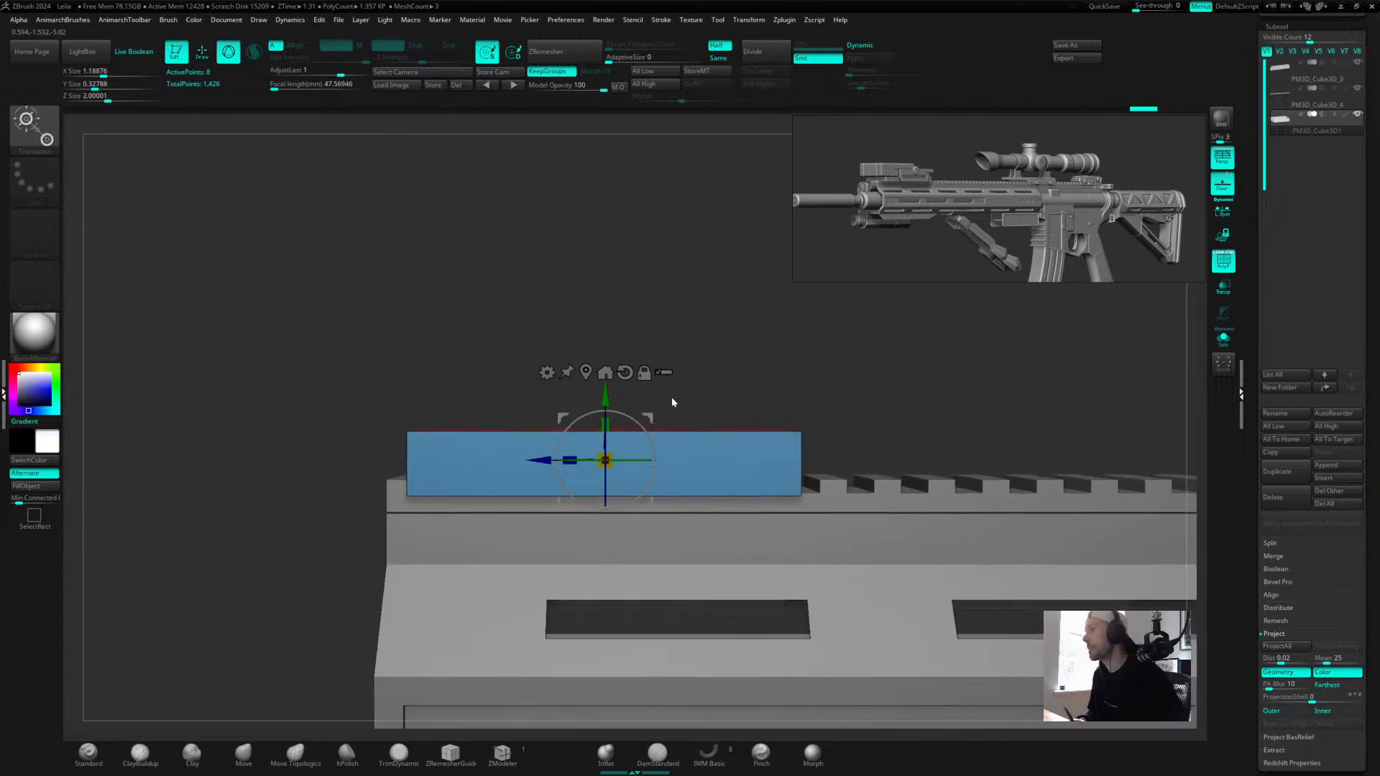
mouse_move(616, 404)
ctrl+mouse_down()
mouse_move(605, 323)
mouse_move(607, 339)
ctrl+mouse_up()
key(space)
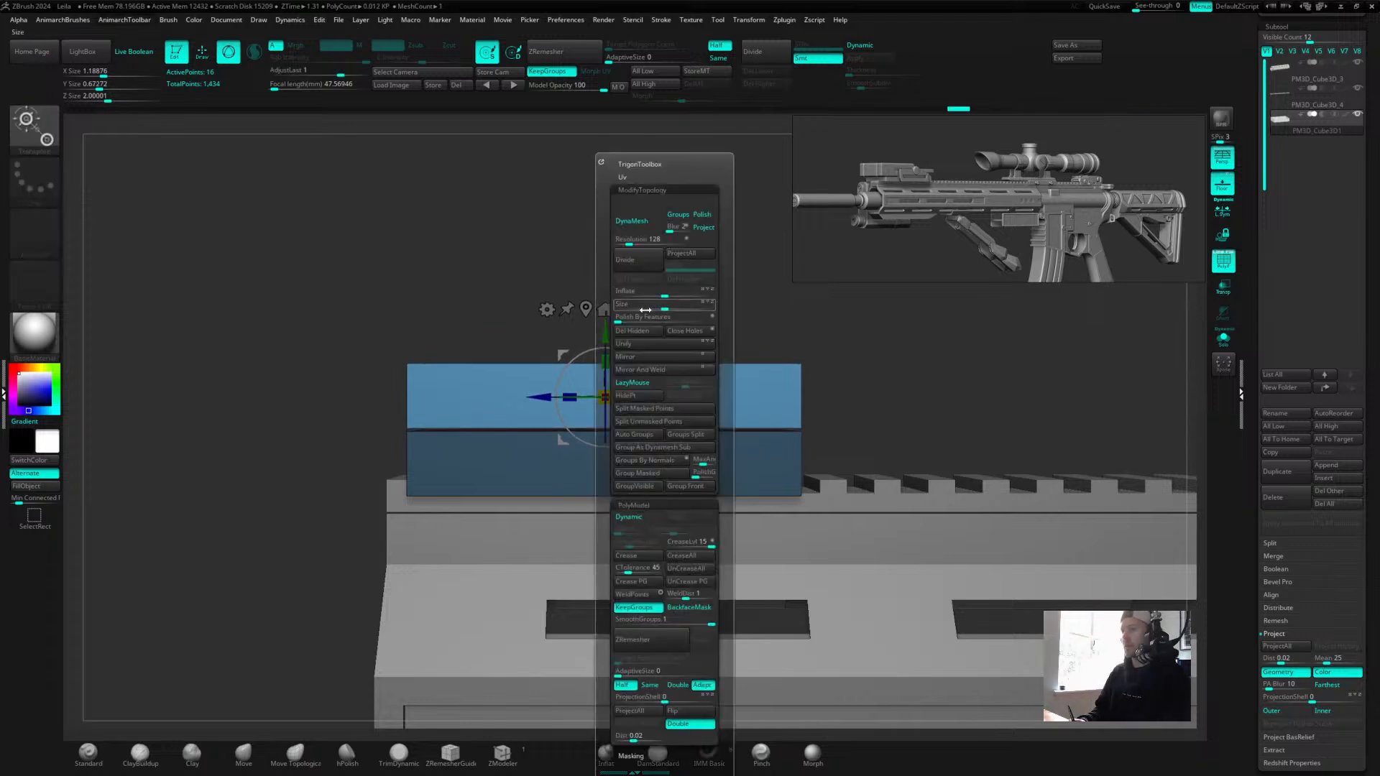
key(ctrl+z)
Duplicate the block upward with a gap above the original and shift the copy toward the handguard's front.
mouse_move(665, 283)
mouse_down()
mouse_move(721, 287)
mouse_move(680, 302)
mouse_up()
ctrl+drag(604, 400, 633, 285)
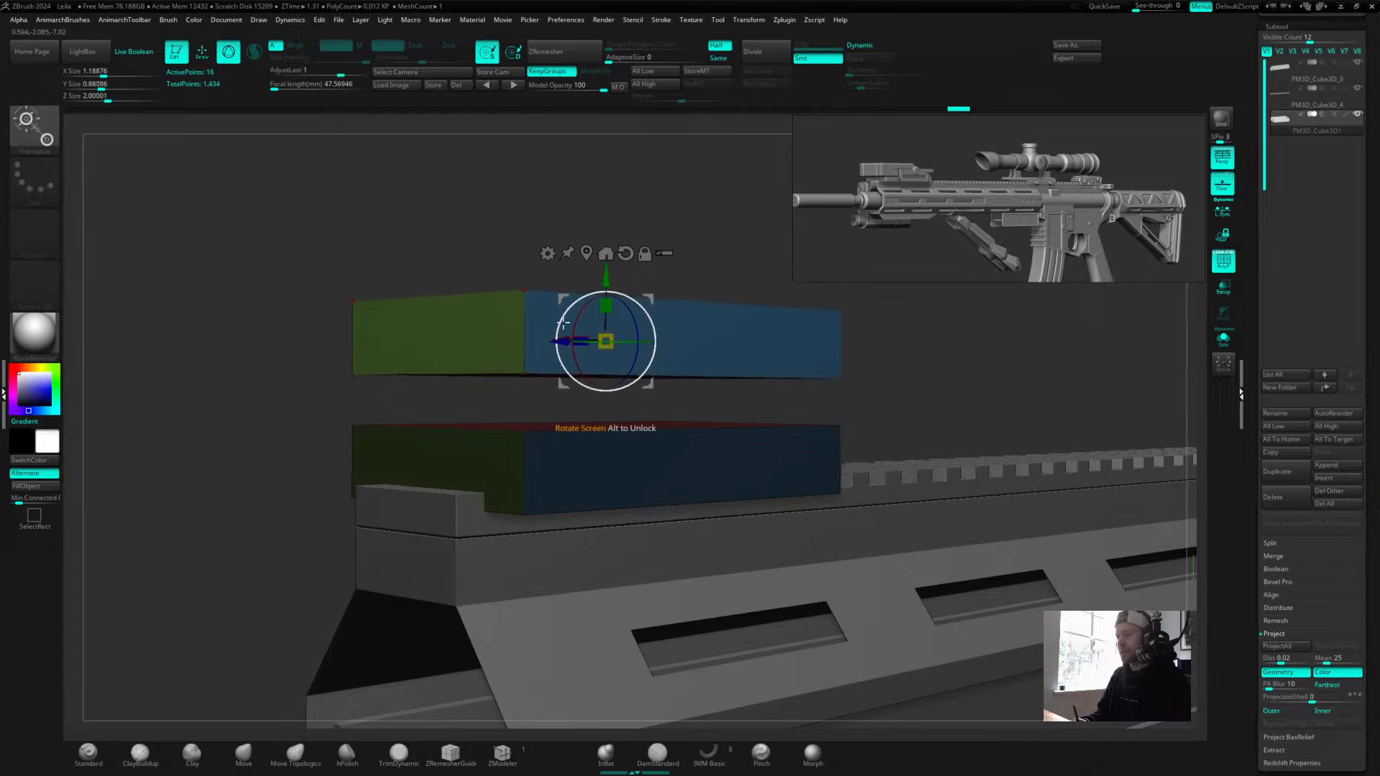
drag(634, 194, 488, 493)
drag(533, 360, 511, 366)
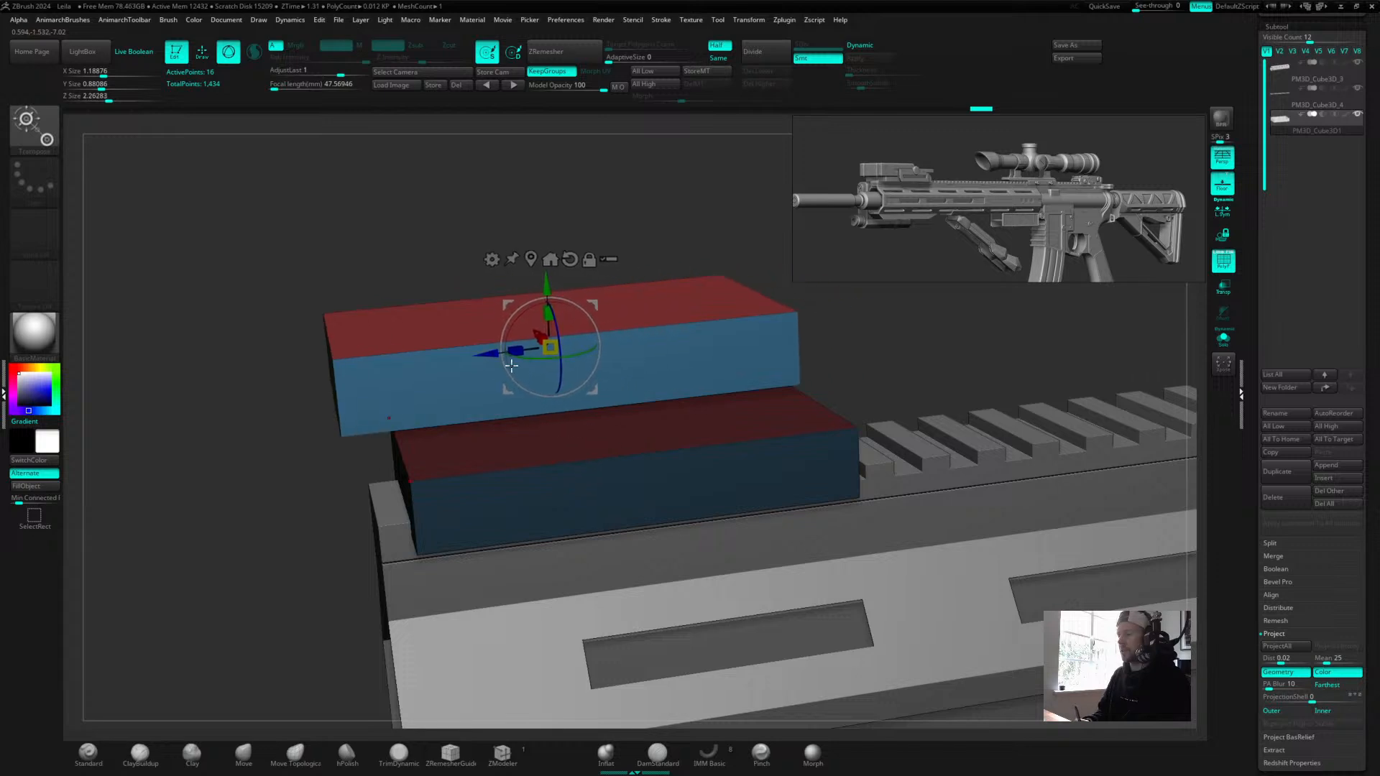
ctrl+click(706, 191)
drag(547, 286, 548, 312)
key(ctrl+z)
Split the masked lower block off into its own subtool, separate from the duplicated upper block.
drag(792, 122, 695, 223)
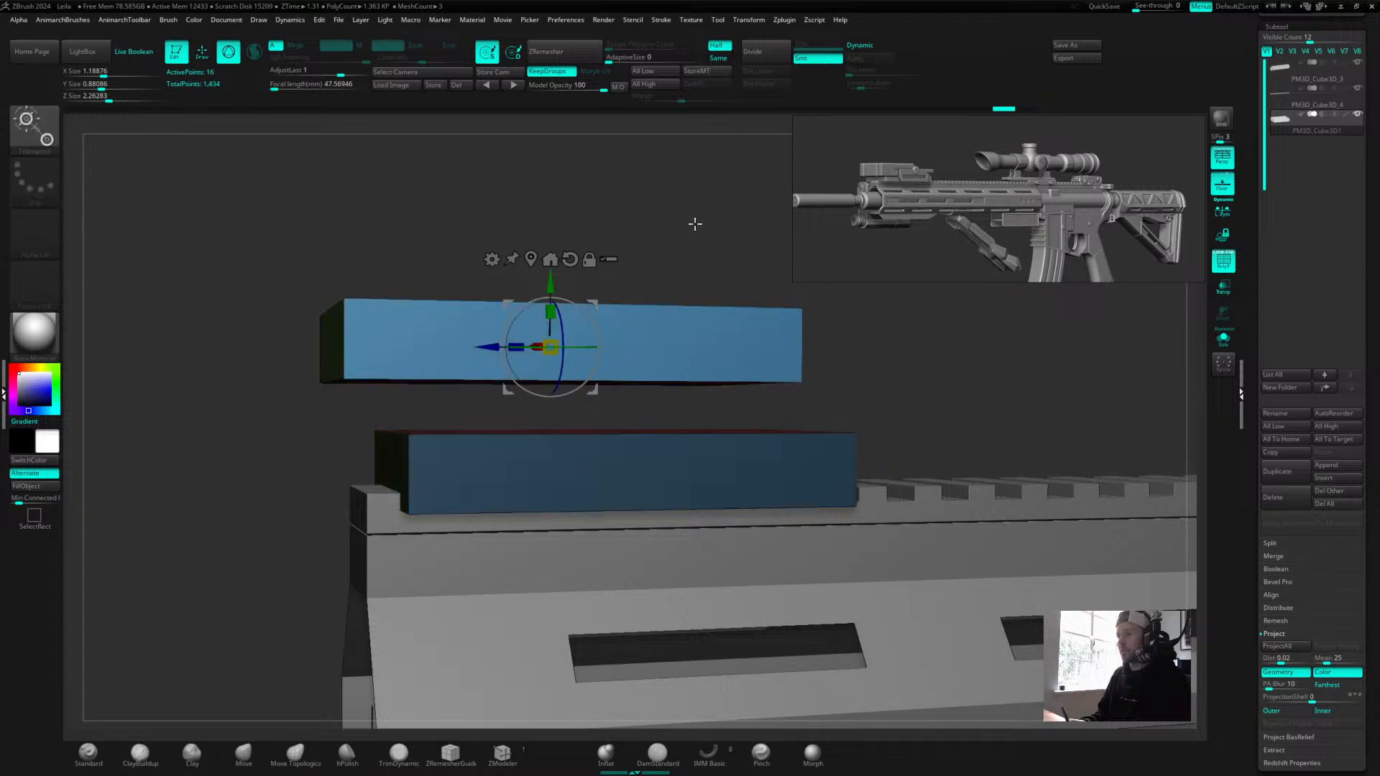
key(alt+q)
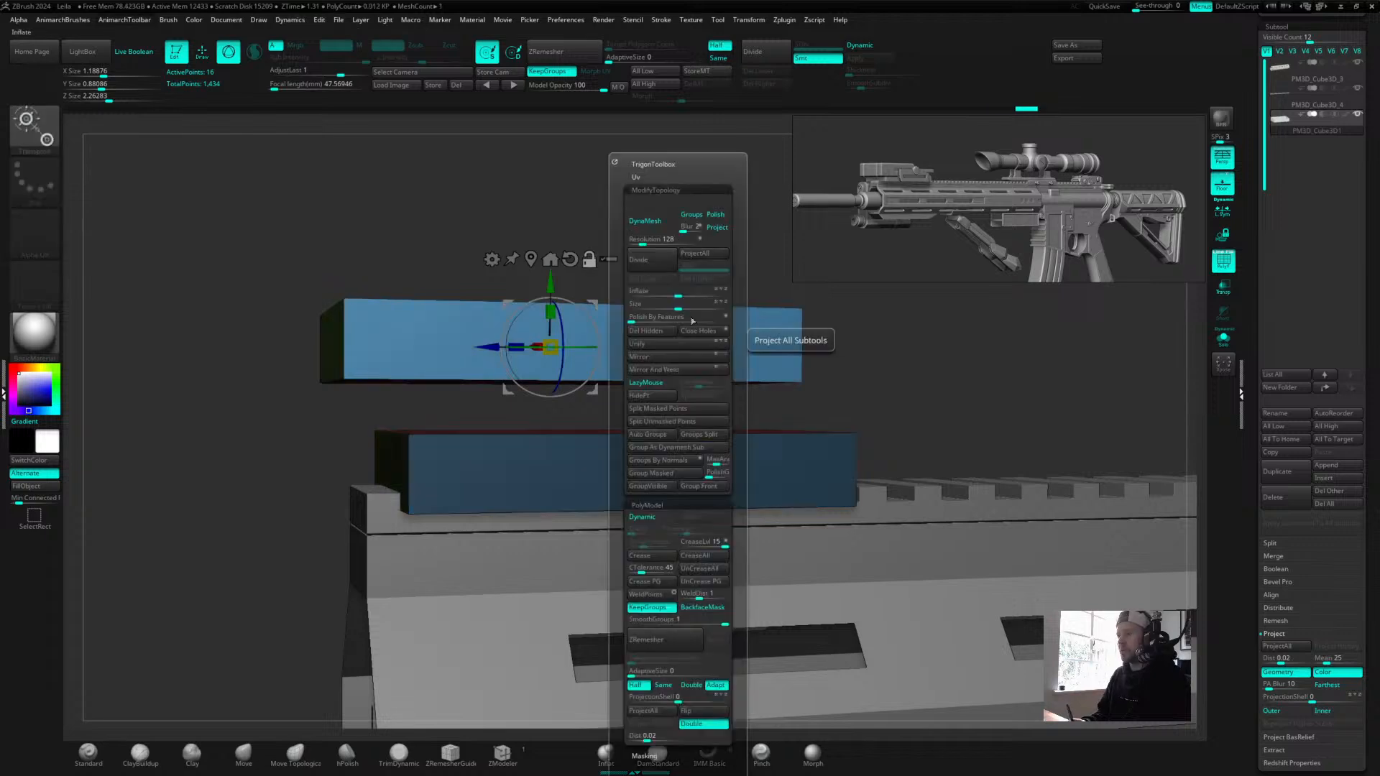
click(660, 409)
Lower the upper block onto the lower one, shift it slightly rearward, and thicken it to a Y size of about 0.43.
drag(480, 348, 495, 349)
shift+drag(625, 265, 656, 251)
drag(551, 280, 550, 331)
alt+drag(644, 245, 638, 224)
drag(551, 358, 552, 327)
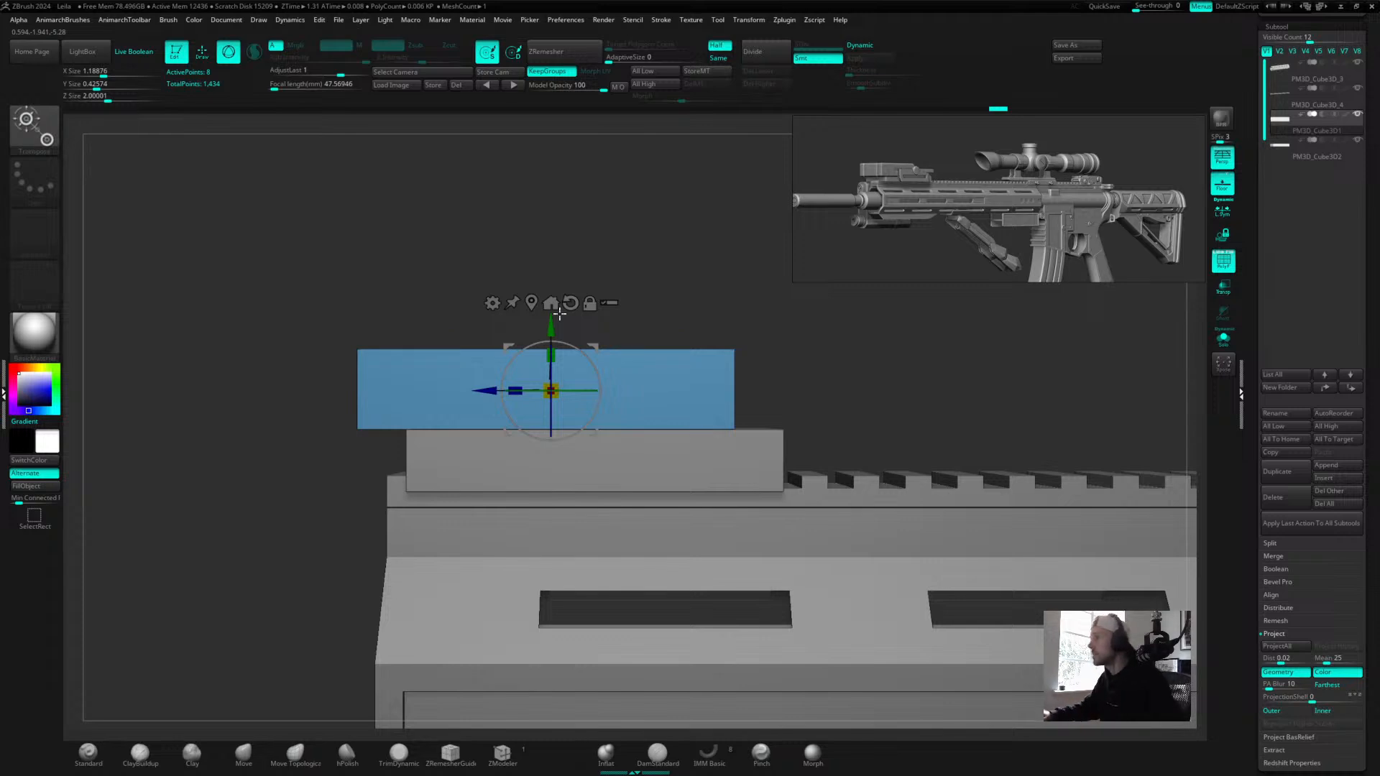
Examine the side view of the rail-mounted accessory at the front of the rifle in the reference image.
scroll(927, 194, down, 5)
middle_drag(927, 194, 945, 284)
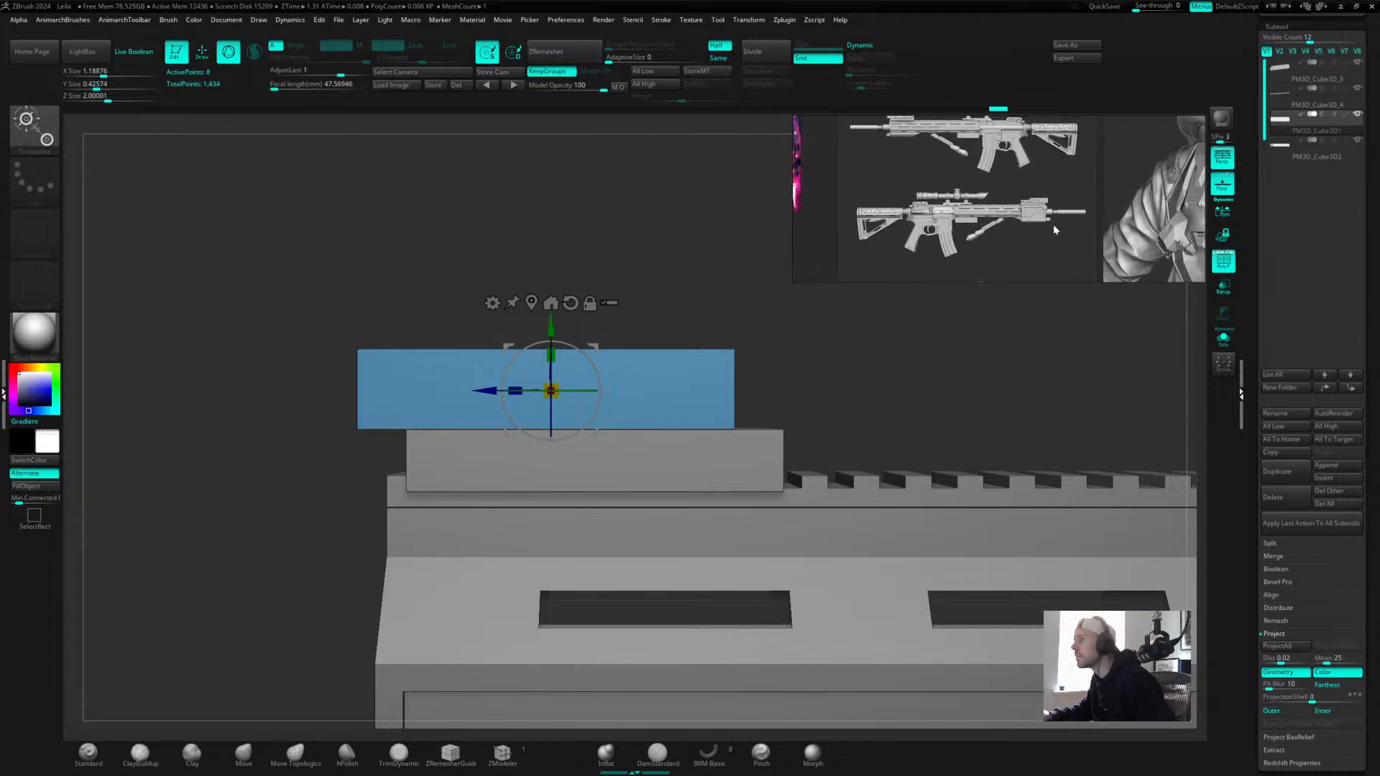
scroll(1055, 205, up, 5)
scroll(1054, 205, up, 2)
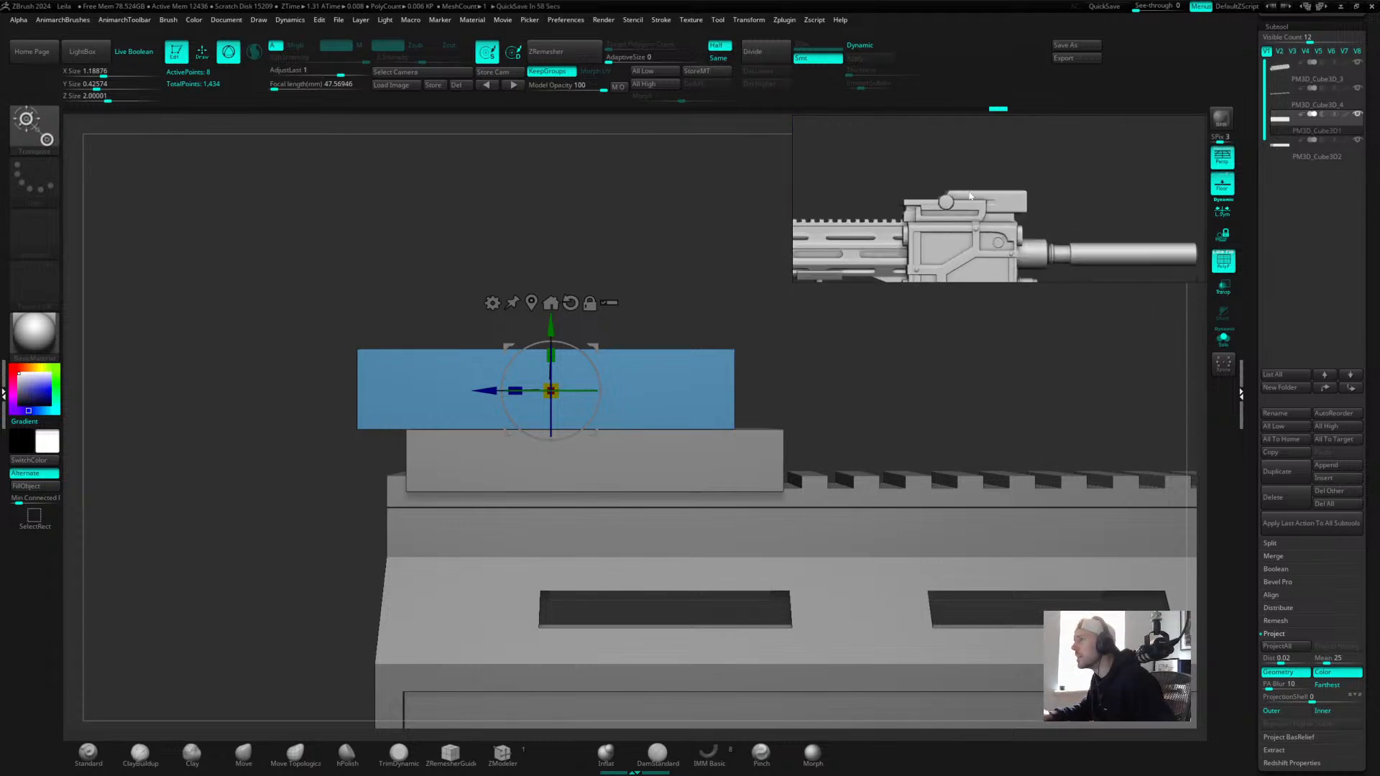
scroll(970, 195, down, 5)
middle_drag(971, 196, 986, 280)
middle_drag(815, 144, 999, 162)
scroll(915, 158, up, 5)
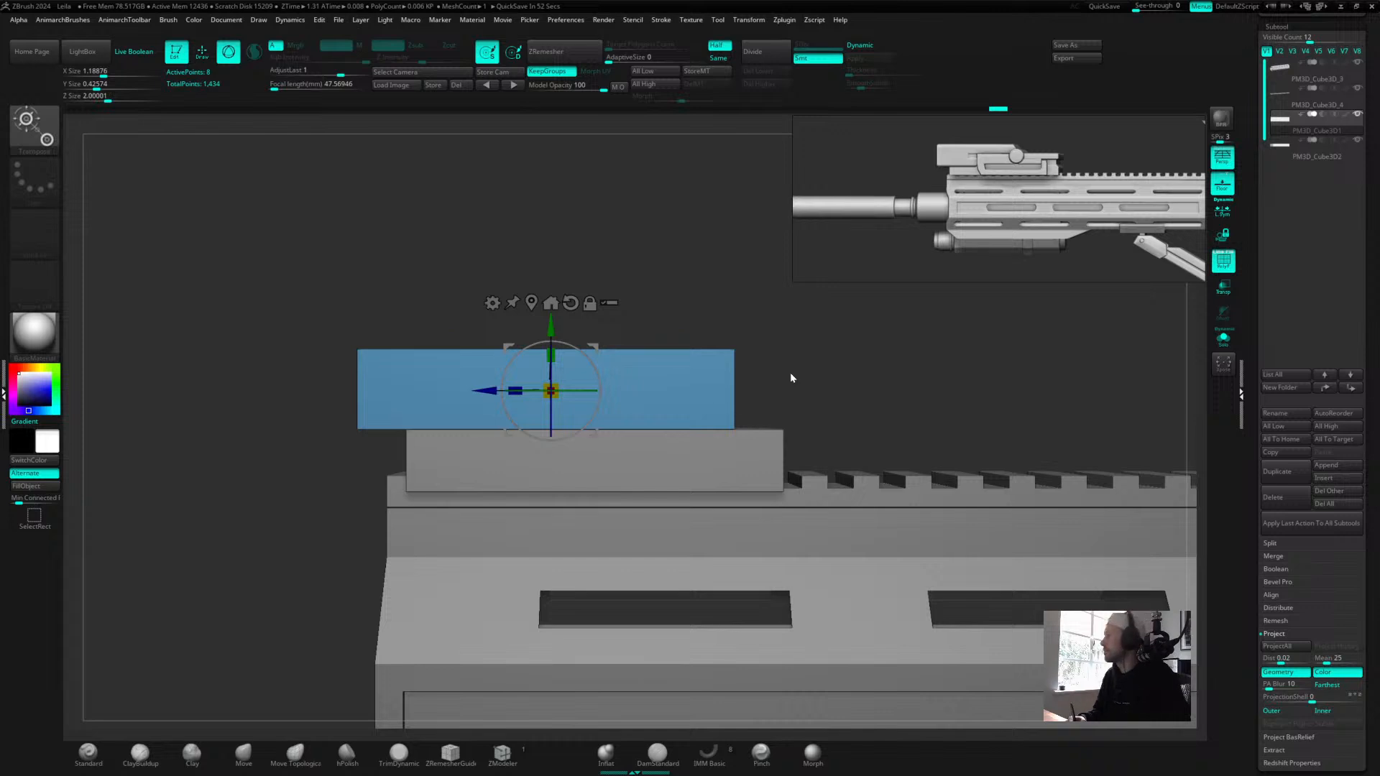
Insert a single edge loop across the upper block, about two thirds of its length from the front, with ZModeler's edge Insert.
drag(816, 363, 795, 348)
alt+drag(327, 532, 318, 436)
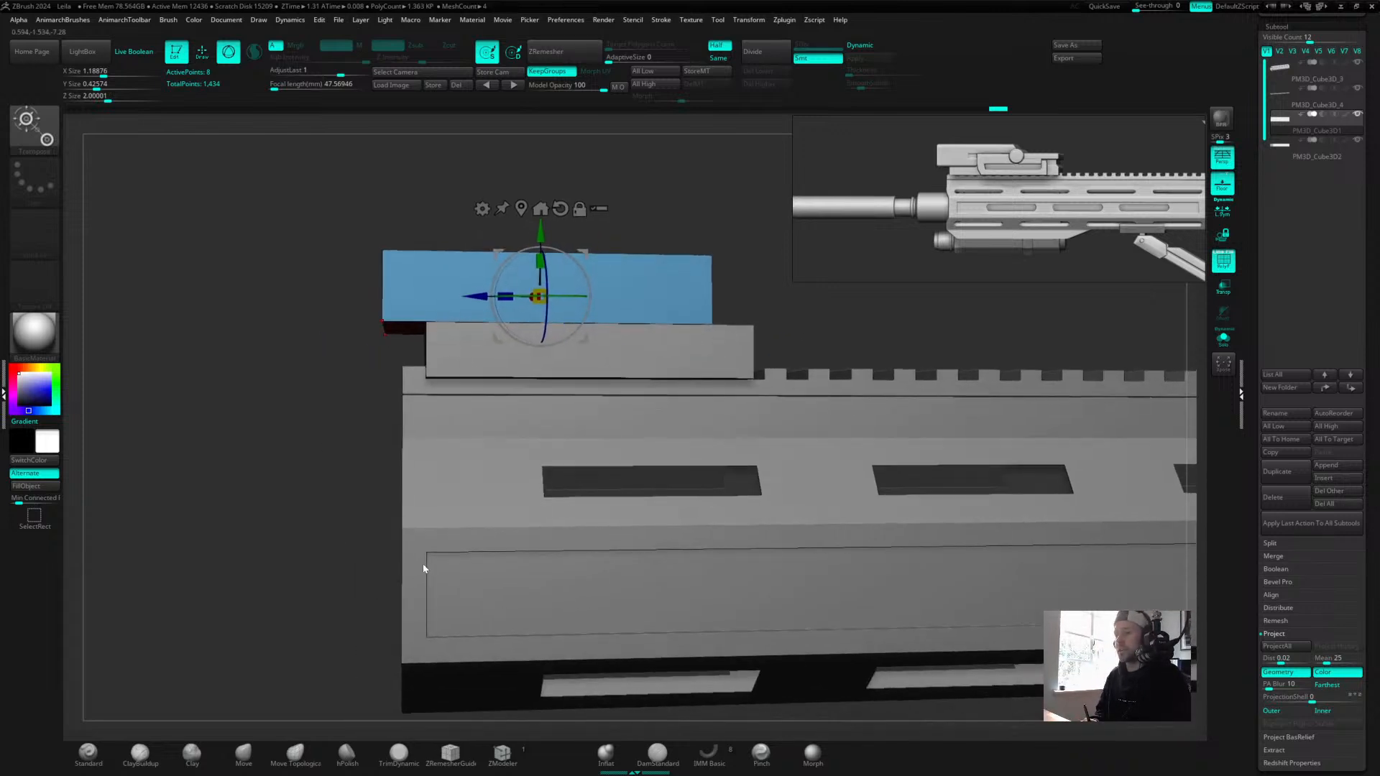
drag(743, 183, 702, 224)
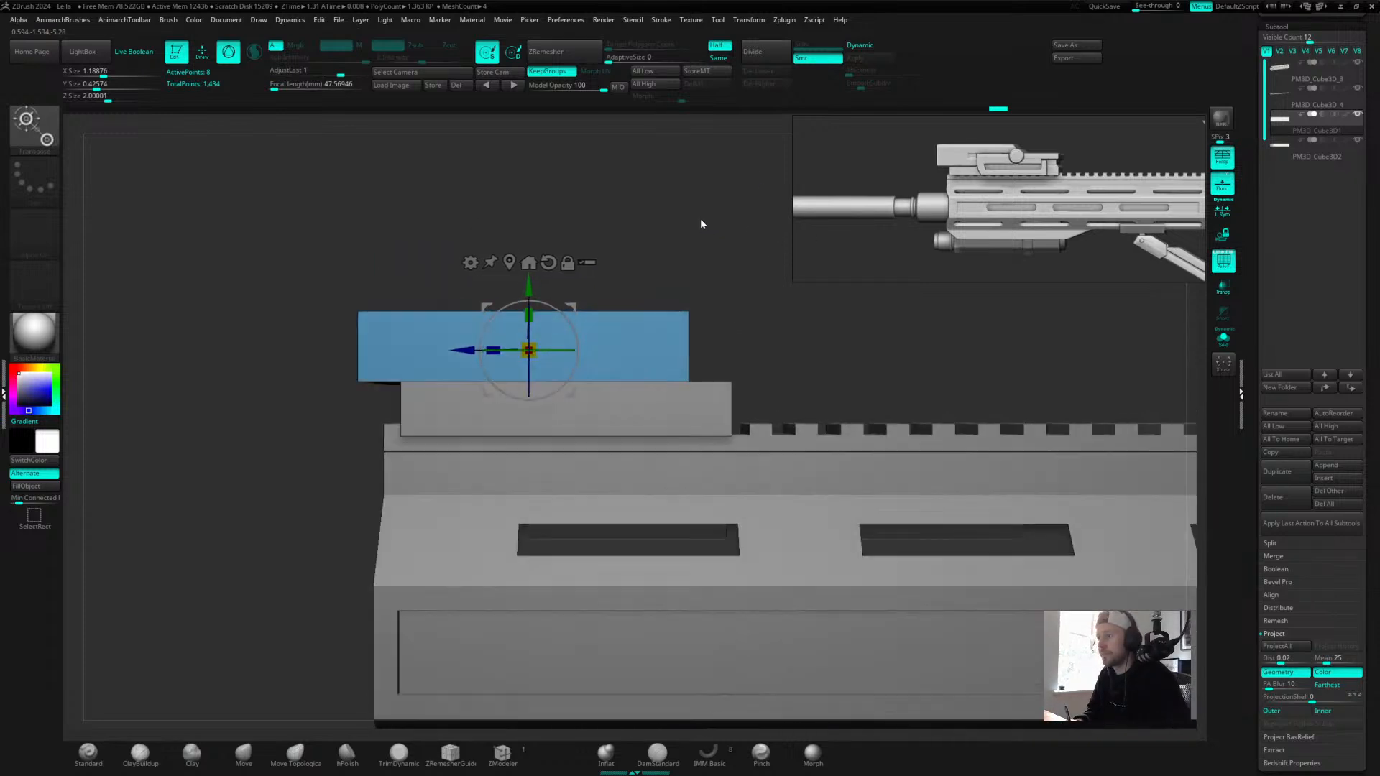
click(508, 764)
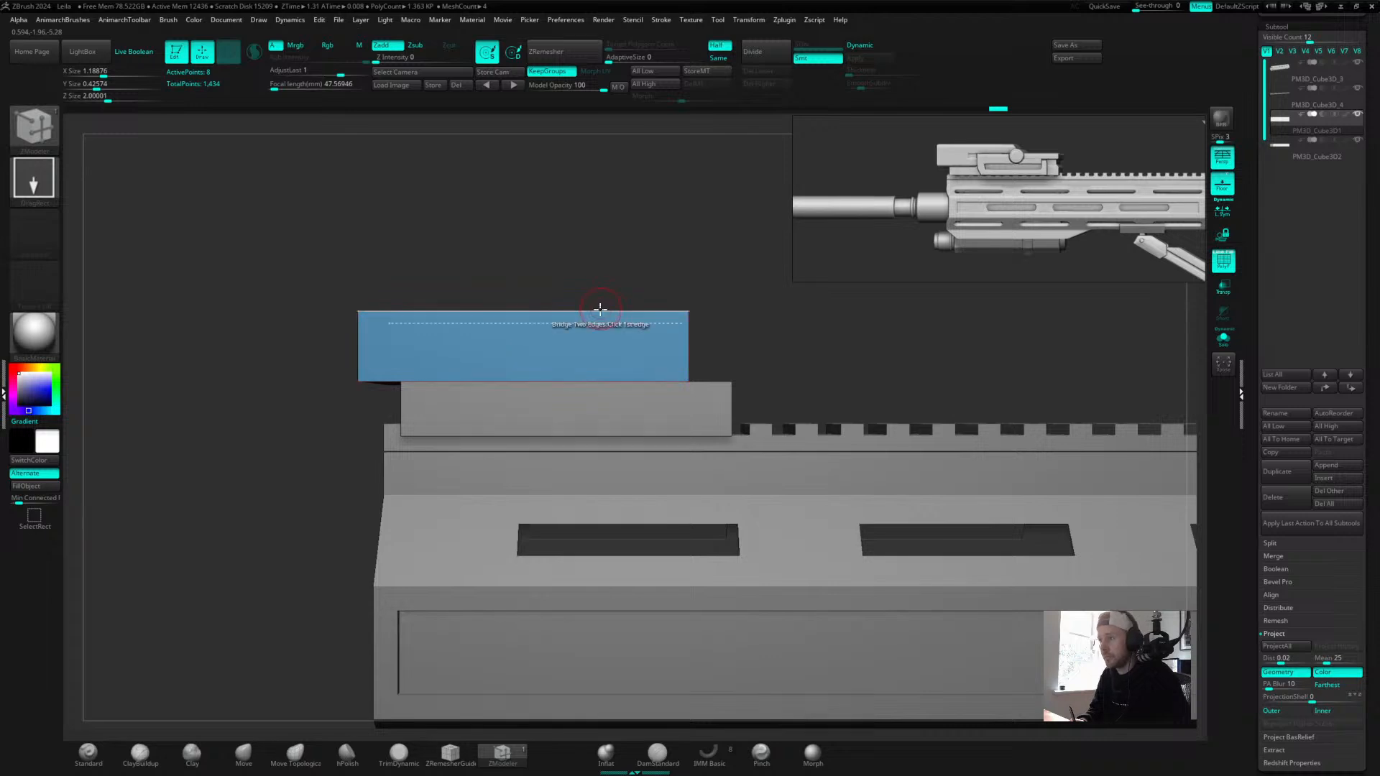
key(space)
click(562, 324)
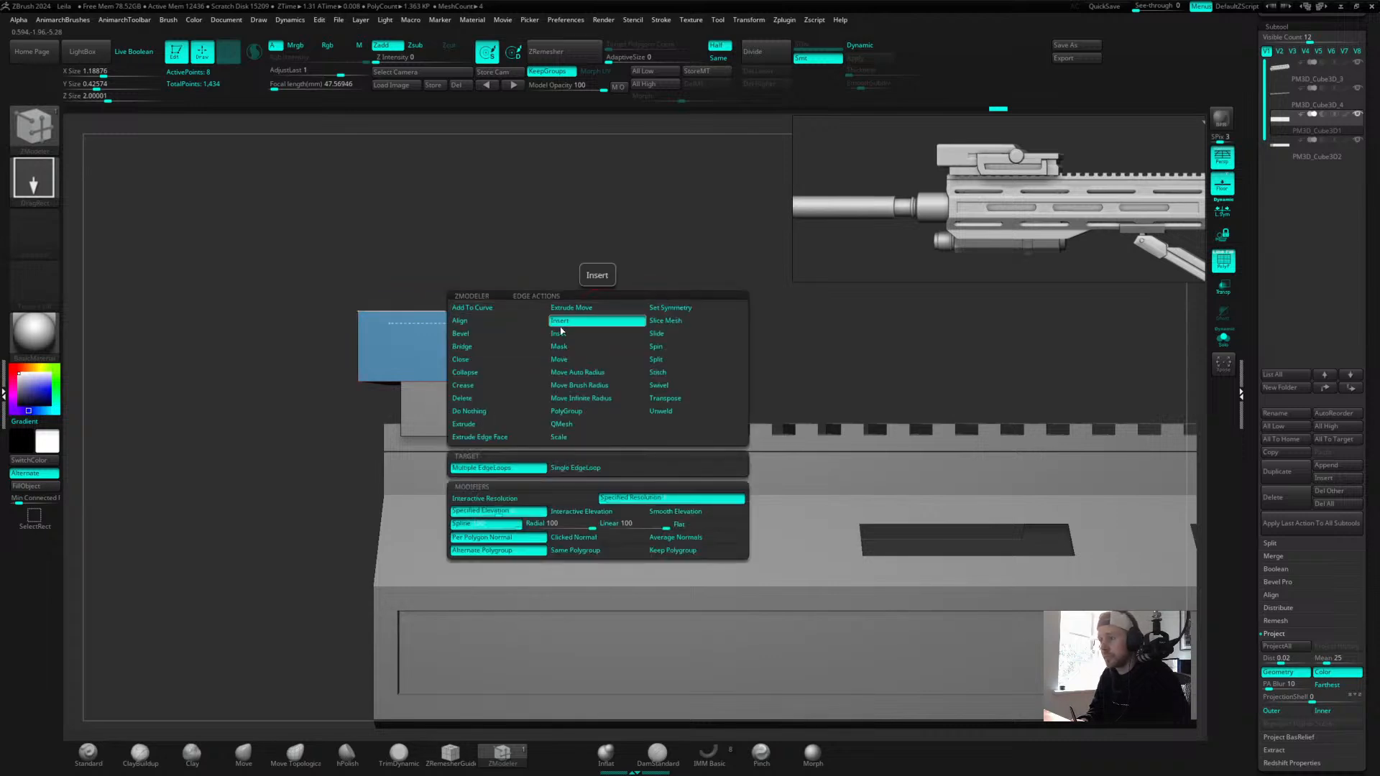
click(576, 468)
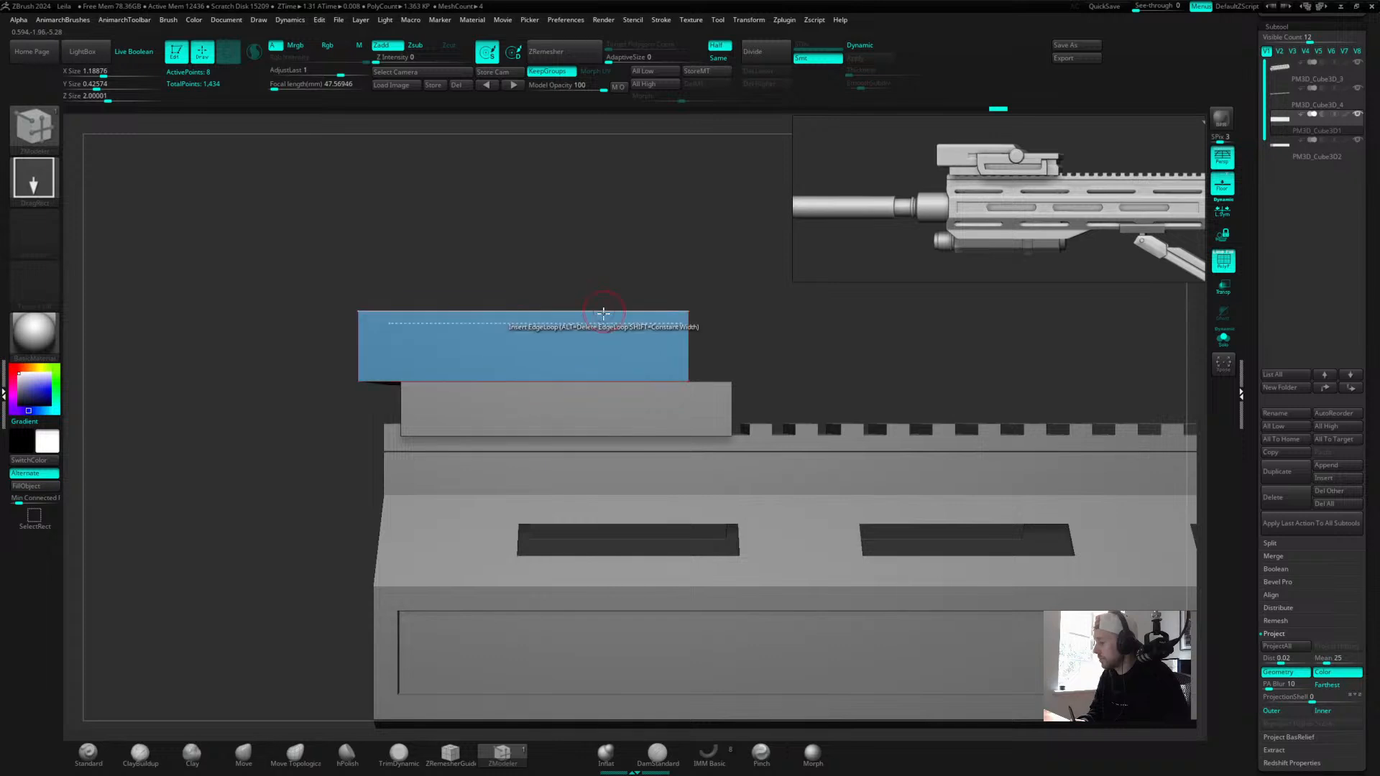
click(581, 311)
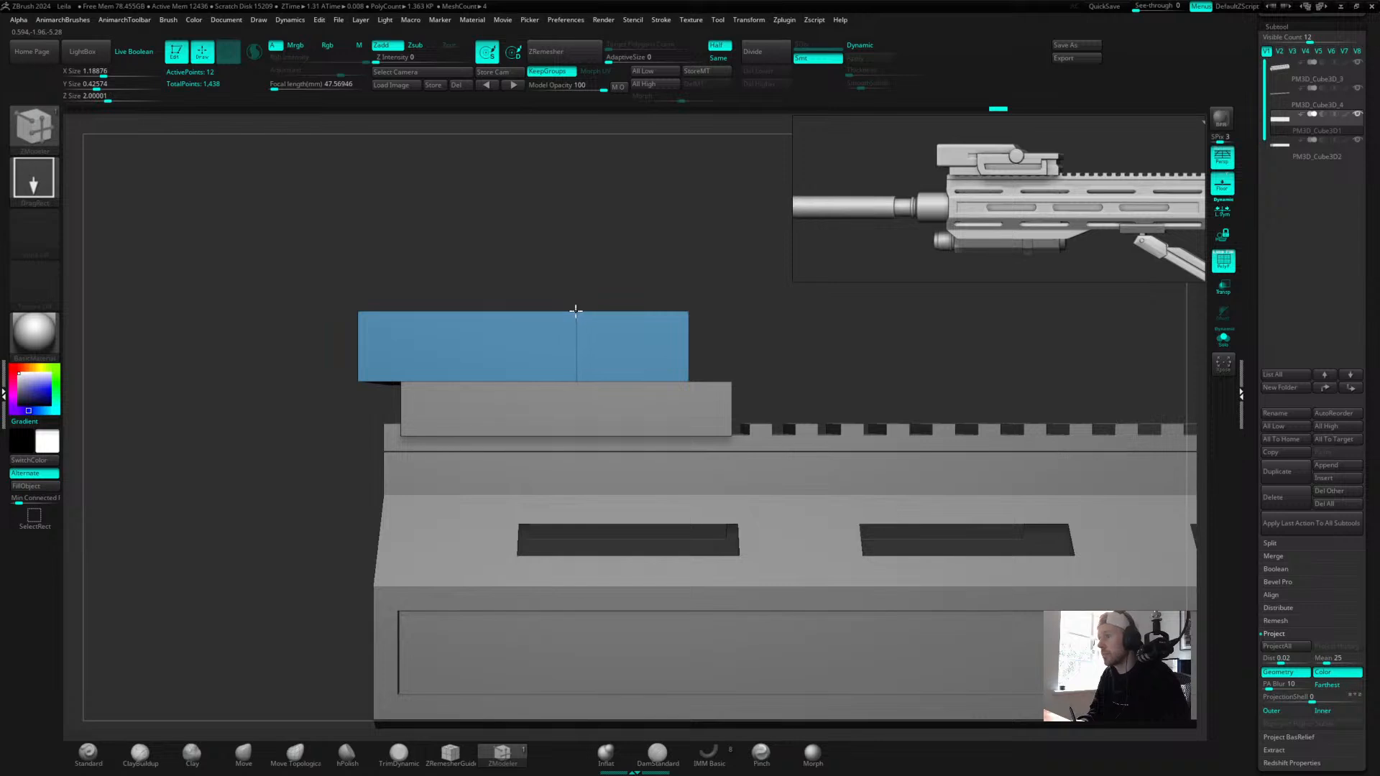
drag(570, 299, 657, 277)
Insert a second edge loop just behind the first and lower the rear section's top face with ZModeler's single-poly Move.
key(space)
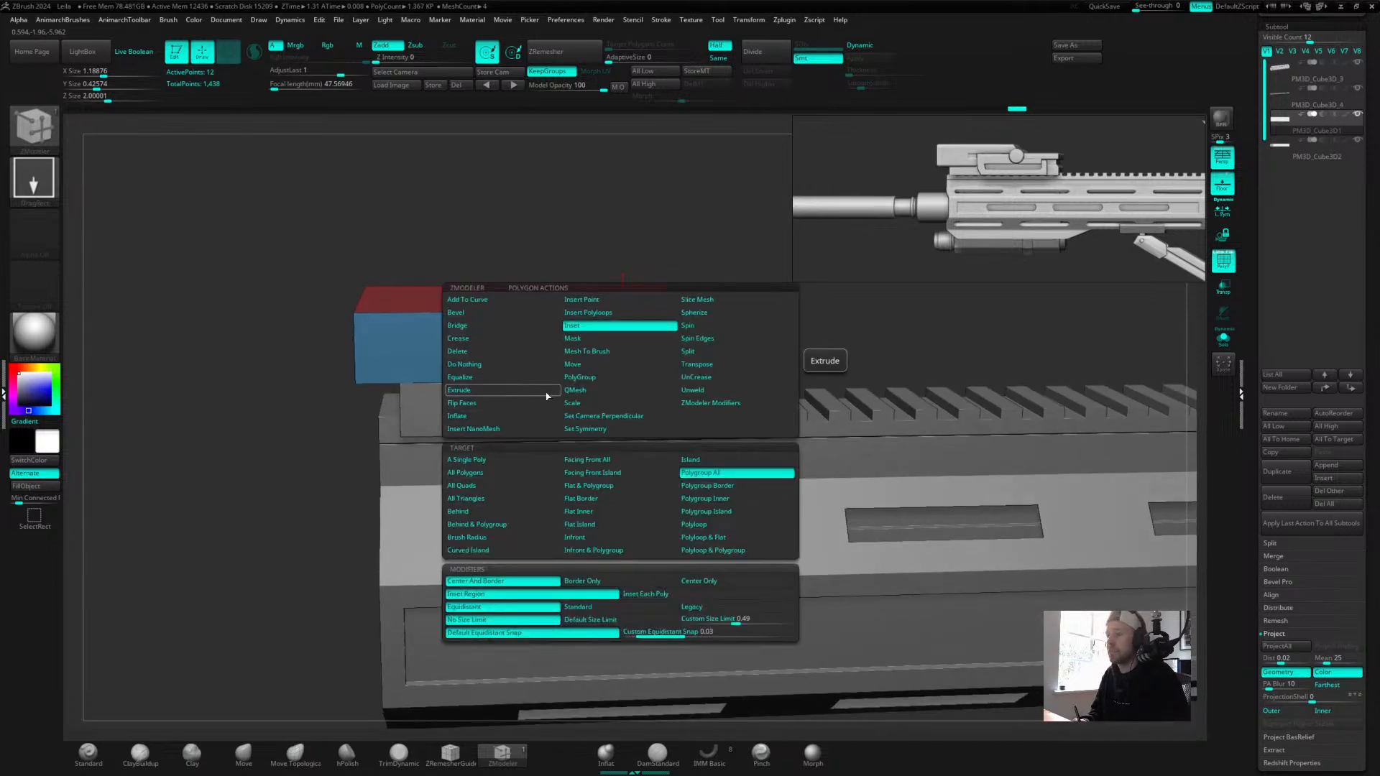
click(575, 365)
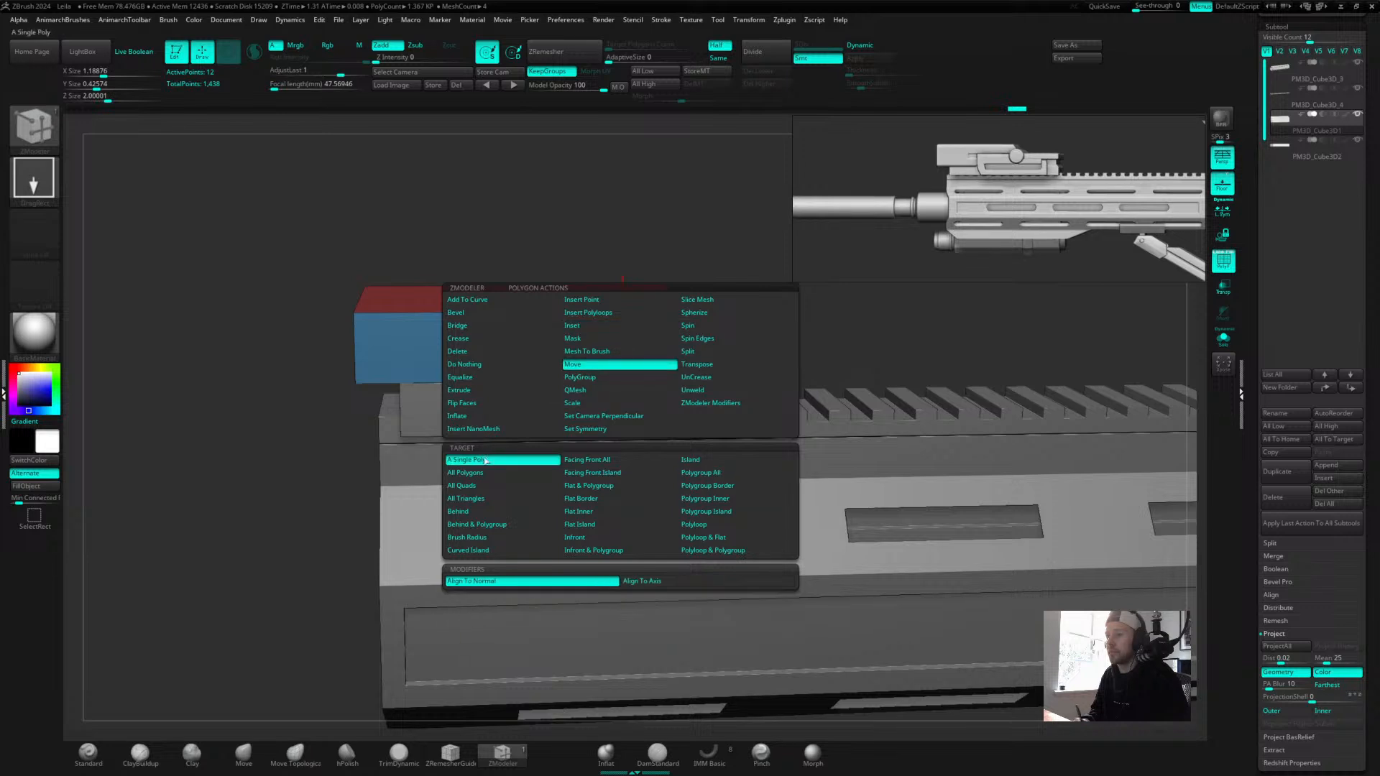
right_drag(681, 284, 643, 302)
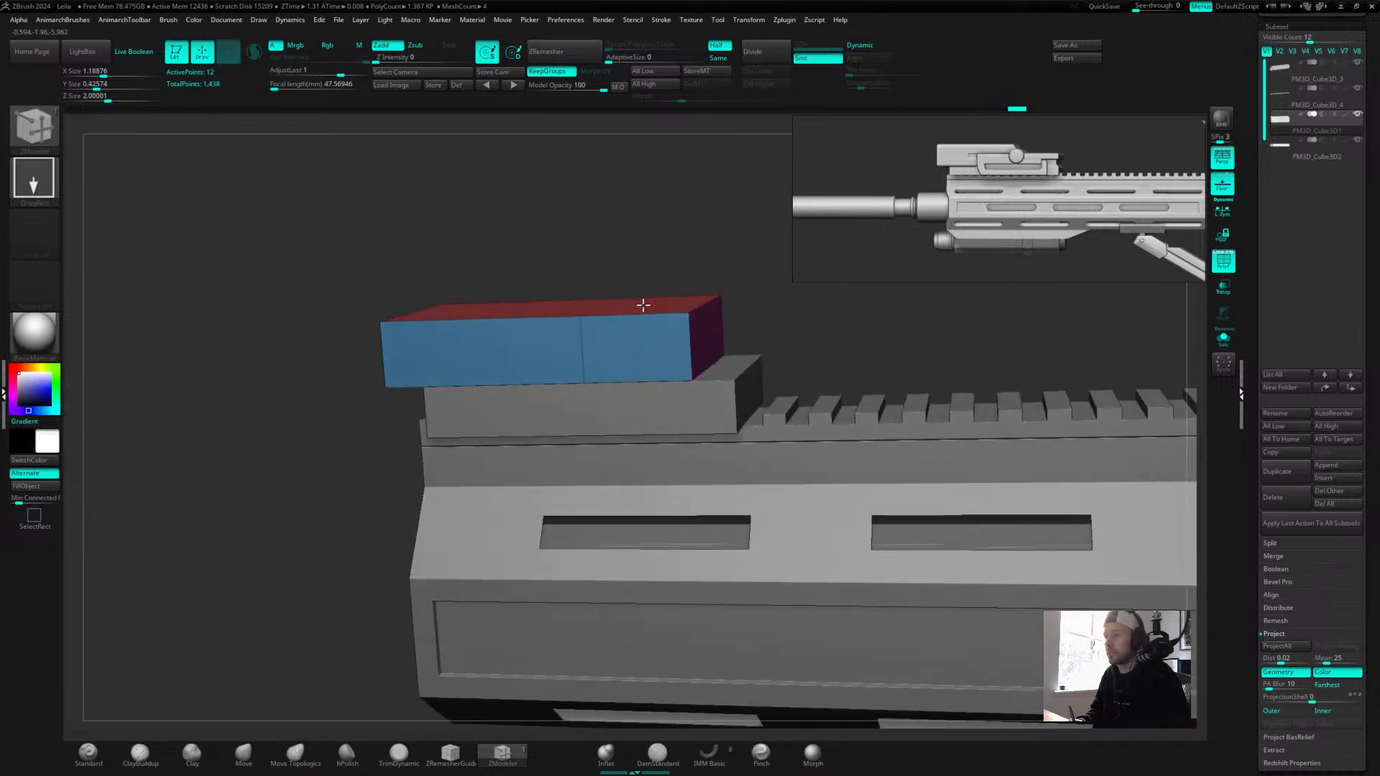
click(608, 314)
drag(655, 303, 652, 325)
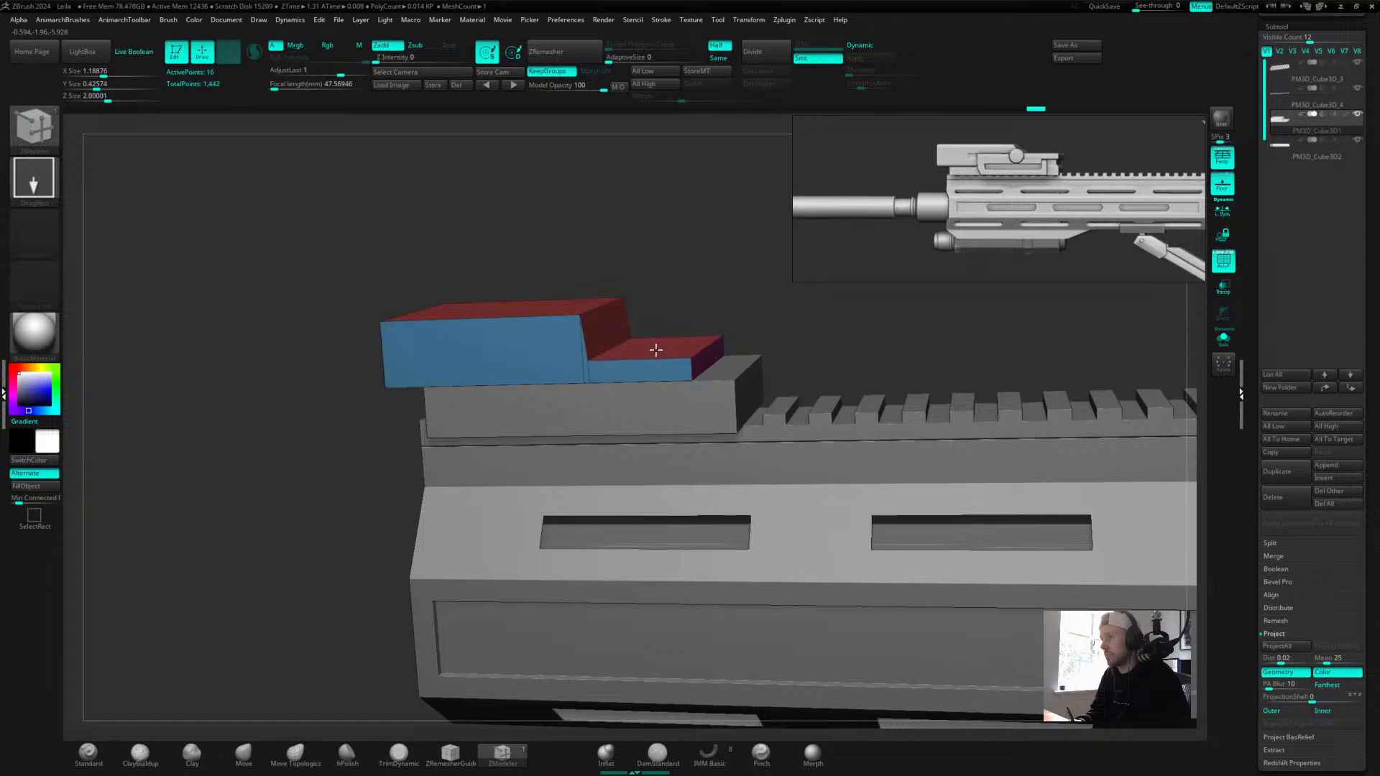
Extend the lowered section's rear end face to the lower block's end, for a Z size of about 2.26.
drag(733, 297, 715, 350)
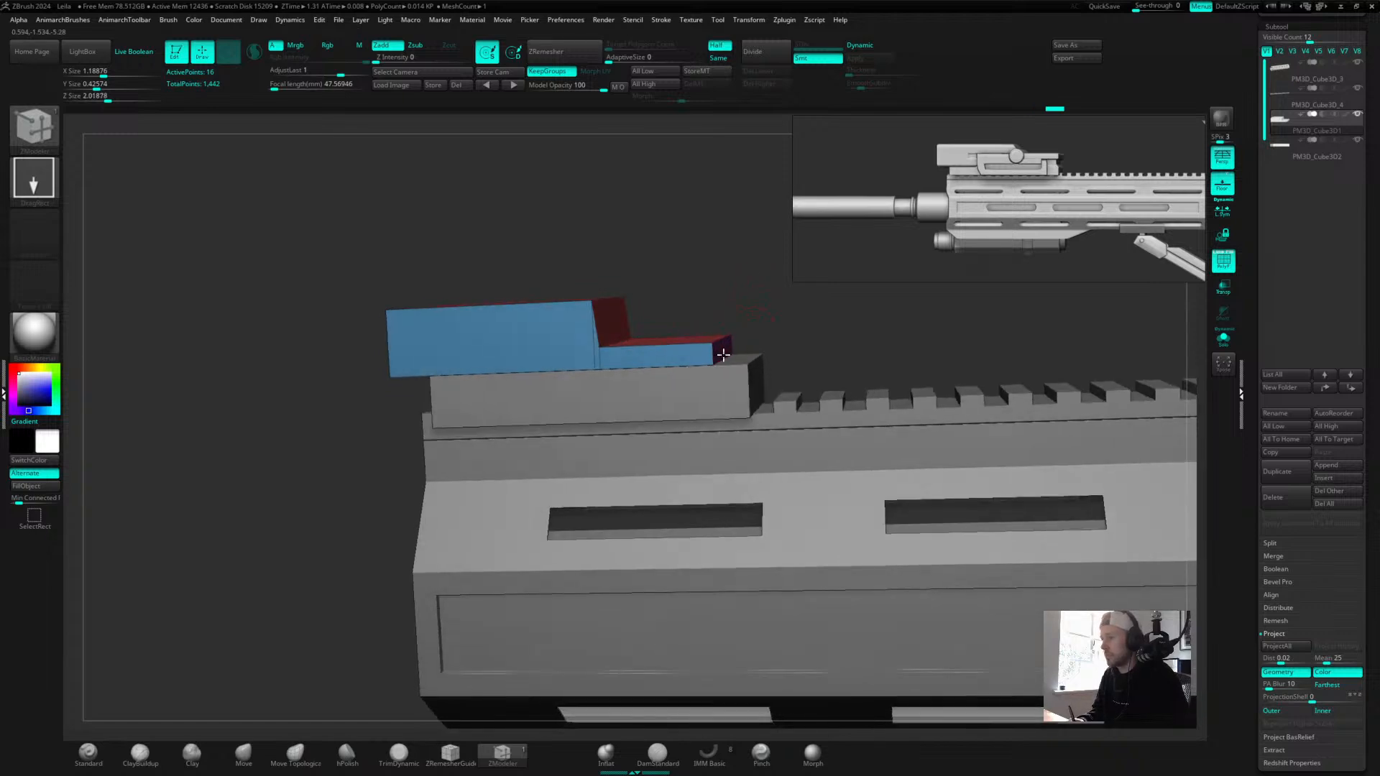
drag(757, 357, 758, 357)
drag(804, 350, 792, 314)
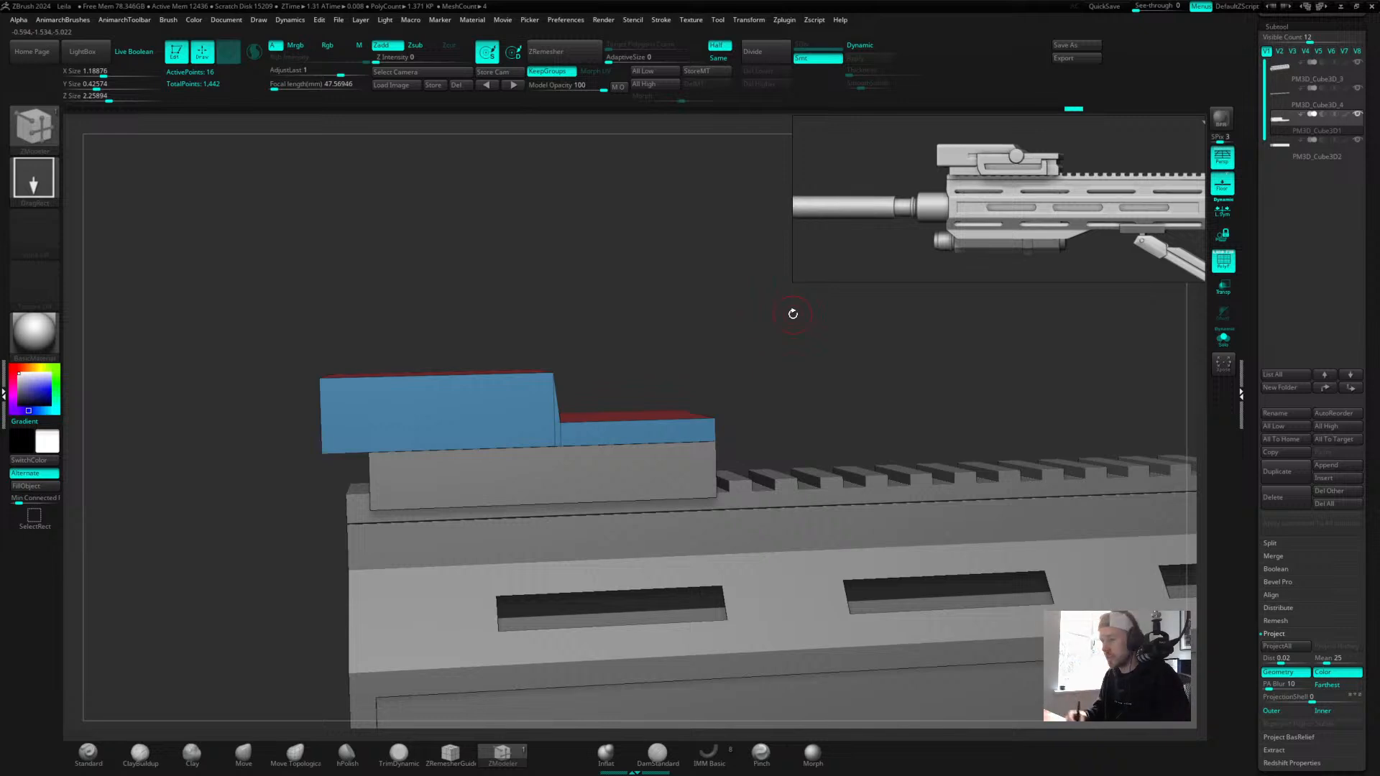
Try an extra edge loop at the step's slope, and undo back past the lengthening and lowering of the rear section.
drag(707, 337, 748, 296)
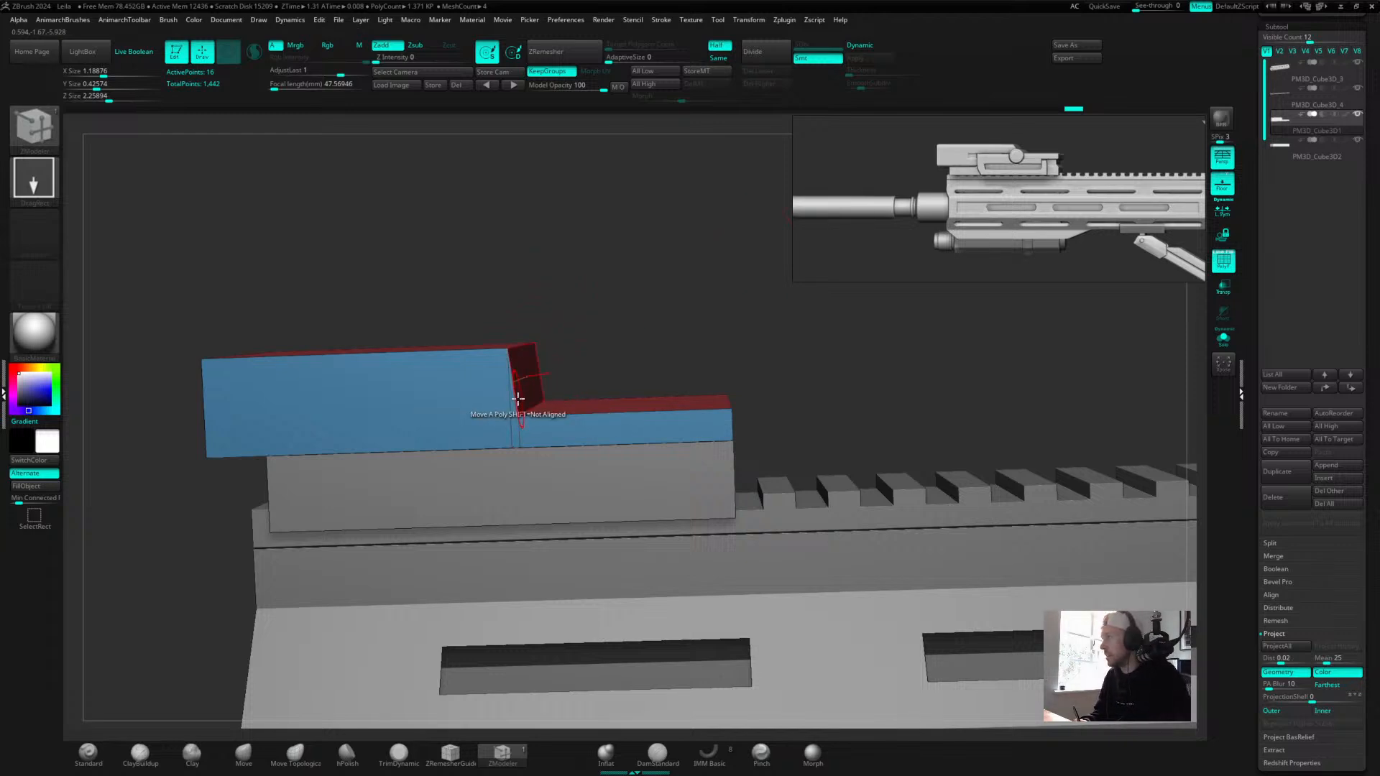
drag(600, 327, 644, 317)
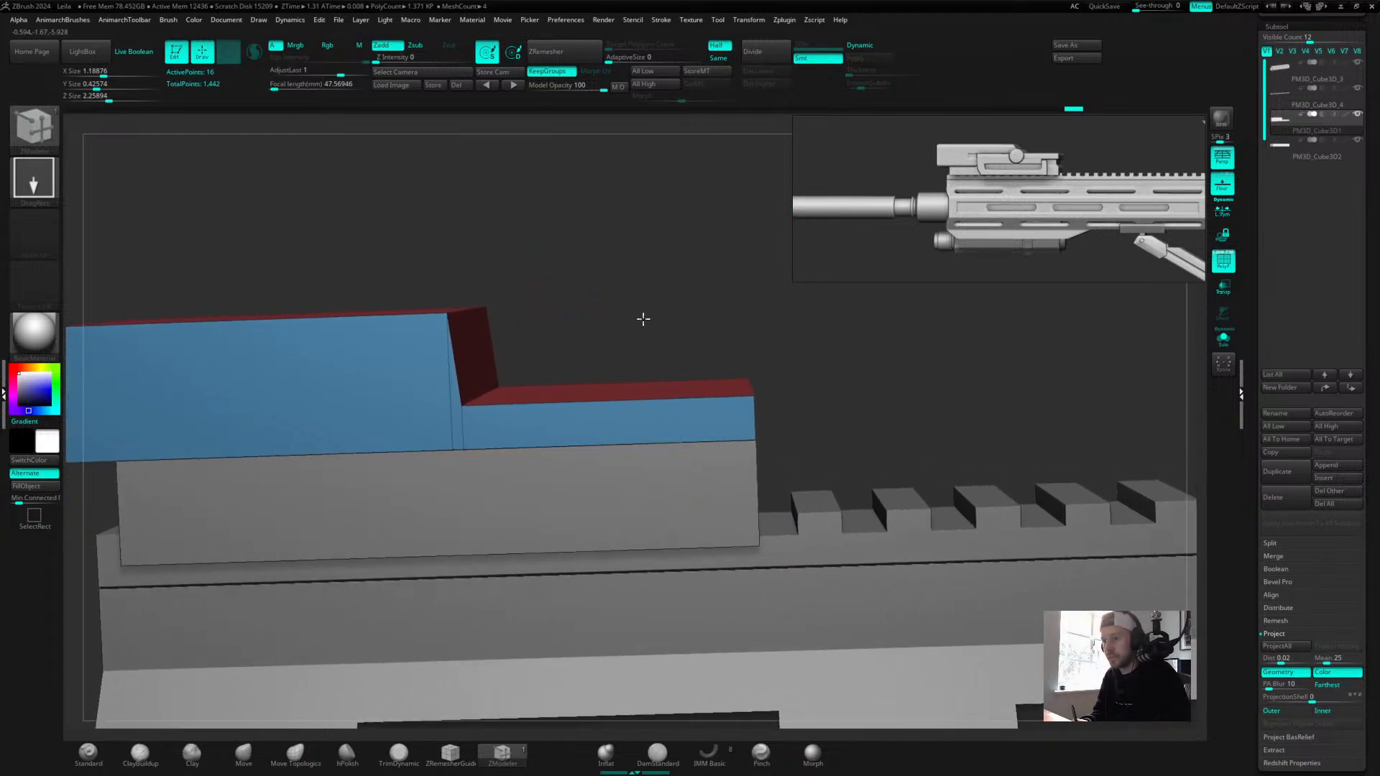
click(457, 373)
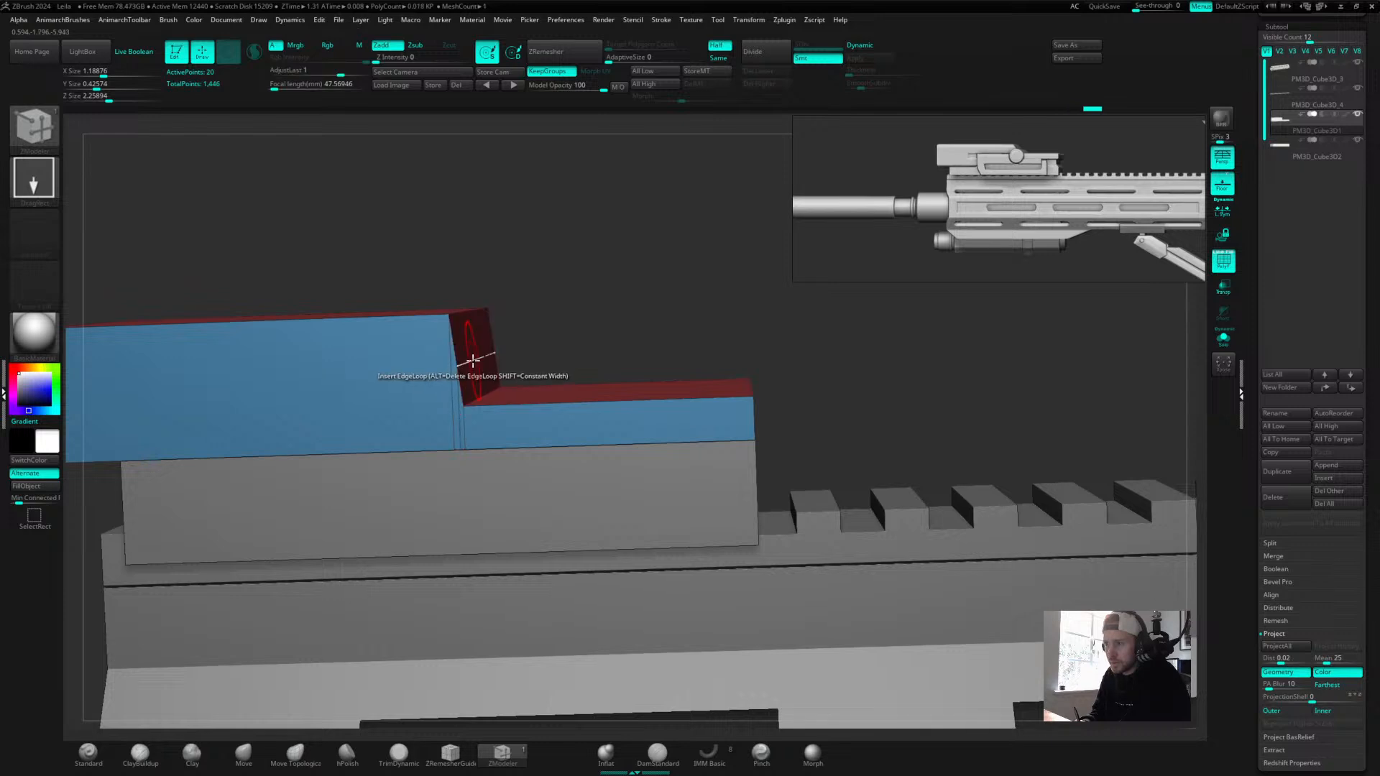
key(space)
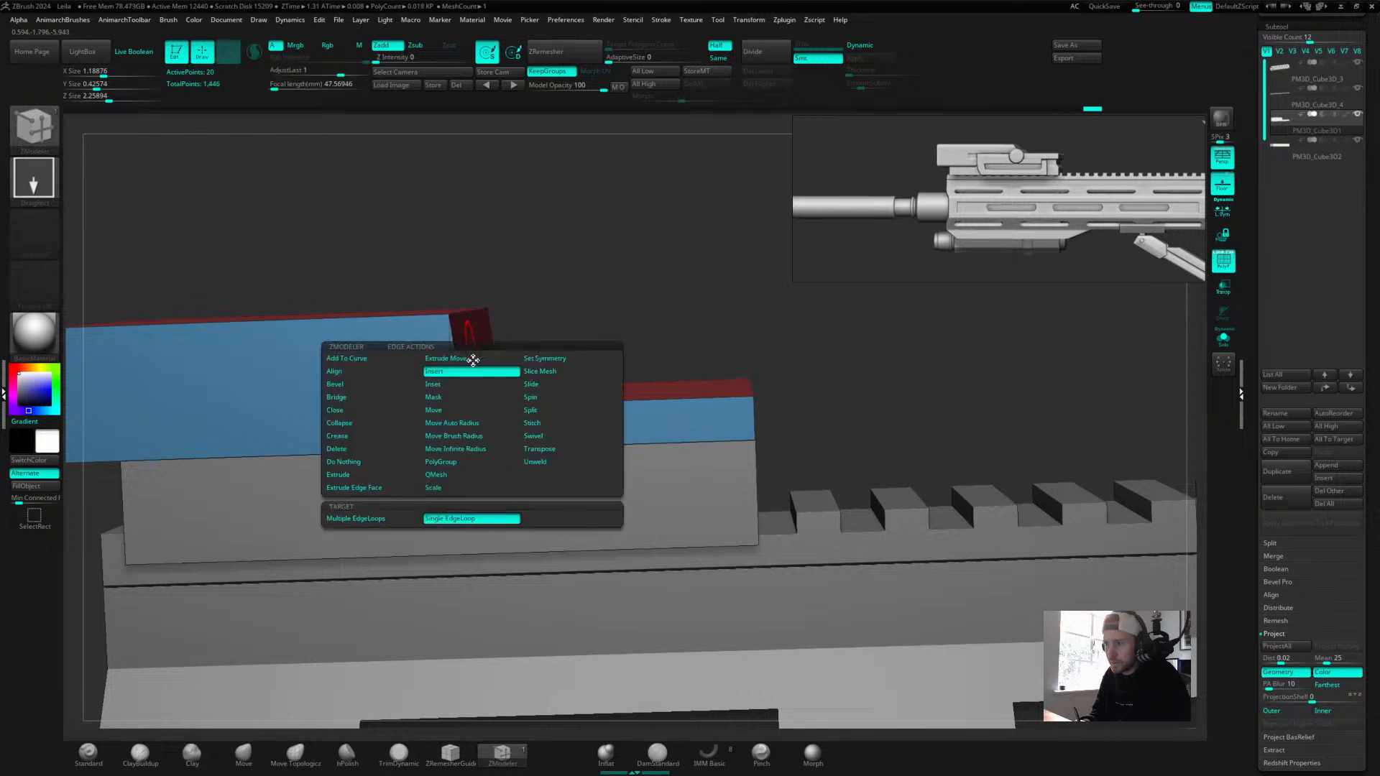
click(344, 518)
mouse_move(611, 237)
mouse_down()
mouse_move(635, 247)
mouse_move(605, 257)
mouse_move(632, 245)
mouse_up()
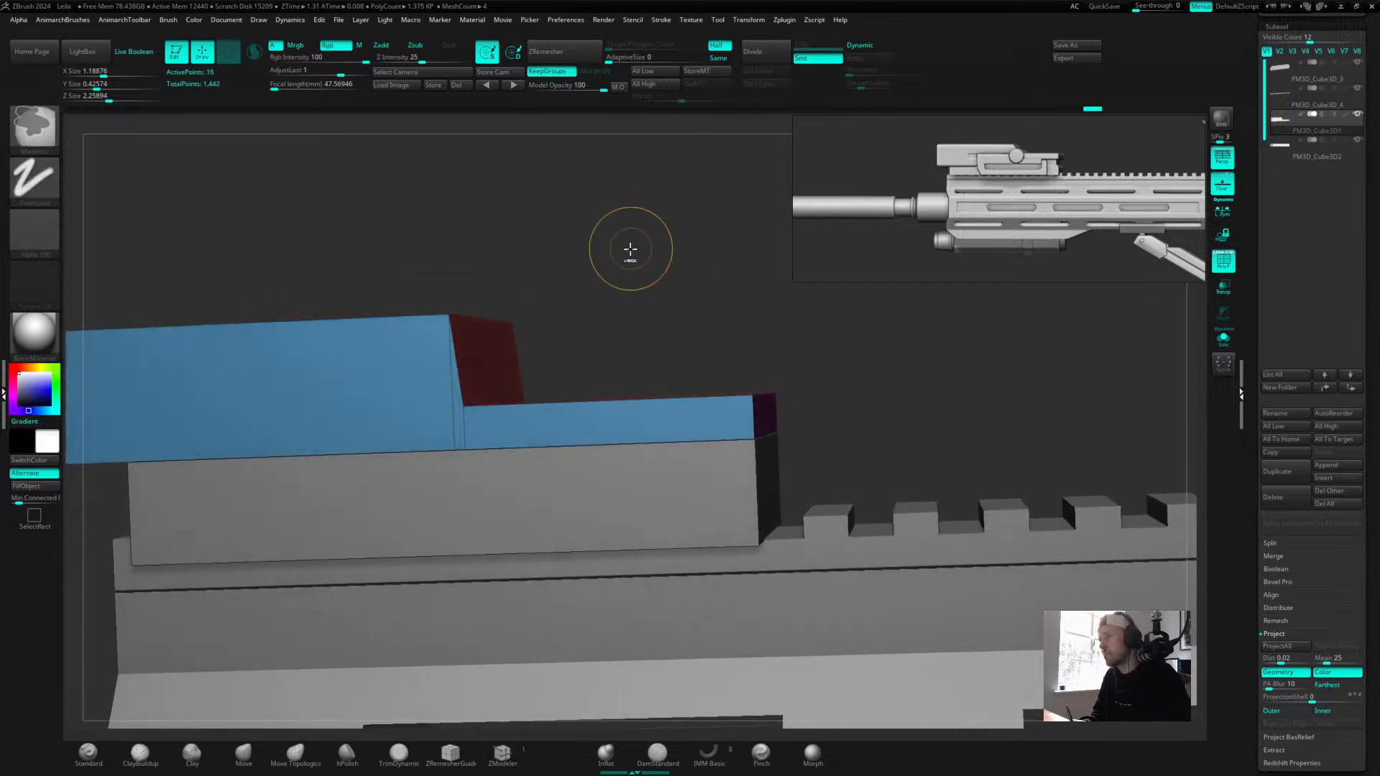
key(ctrl+z)
key(ctrl+z)
Slide the second edge loop rearward to widen the gap between the loops, and lower the rear section's top face into a sloped step.
mouse_move(626, 247)
mouse_down()
mouse_move(681, 237)
mouse_move(647, 240)
mouse_up()
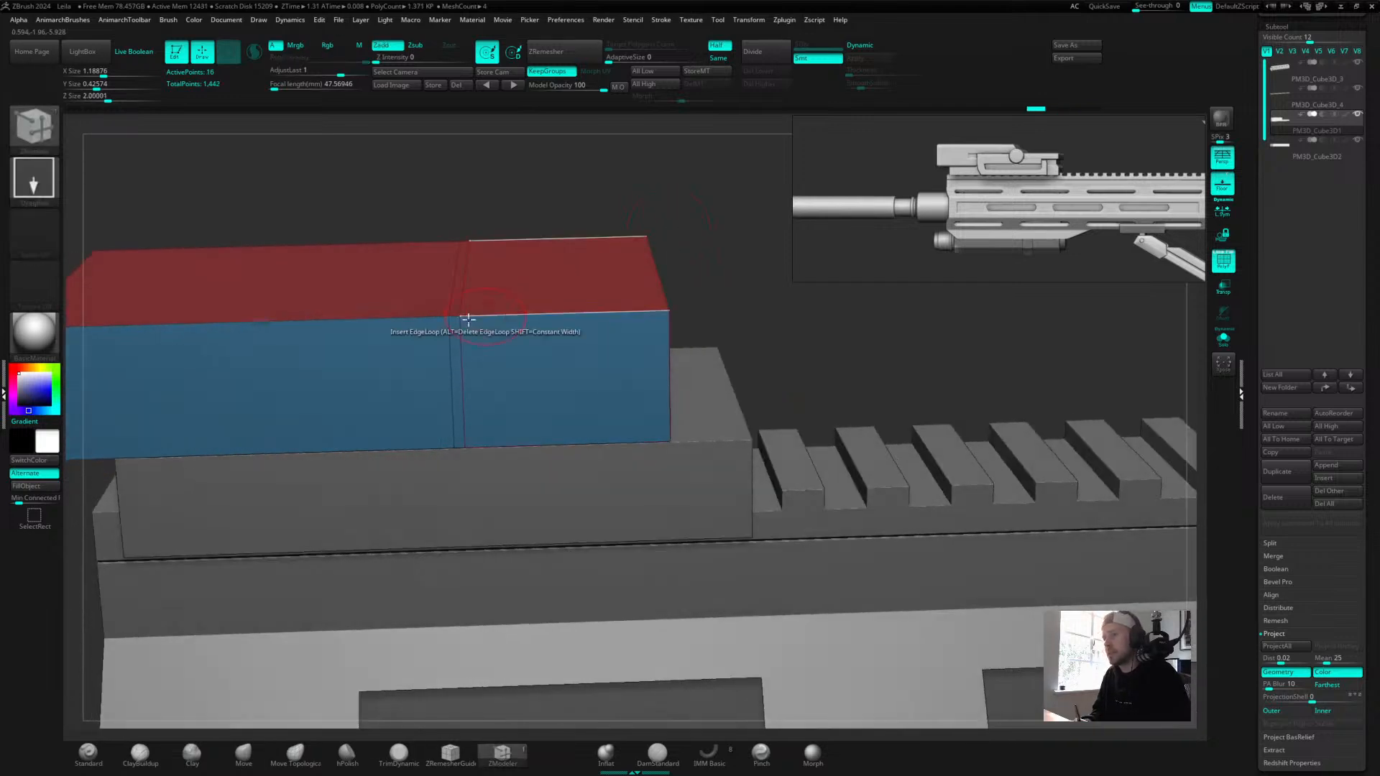
key(space)
click(520, 330)
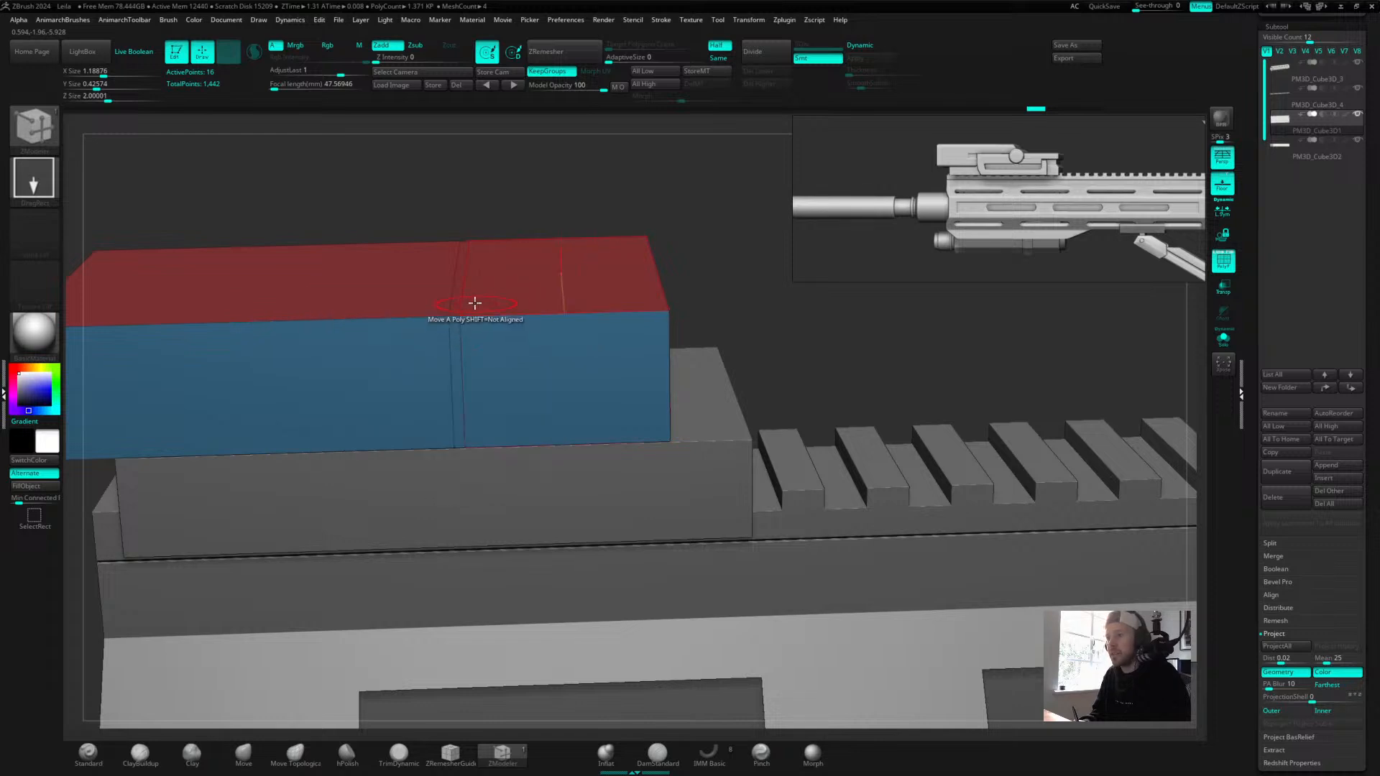
drag(493, 293, 578, 360)
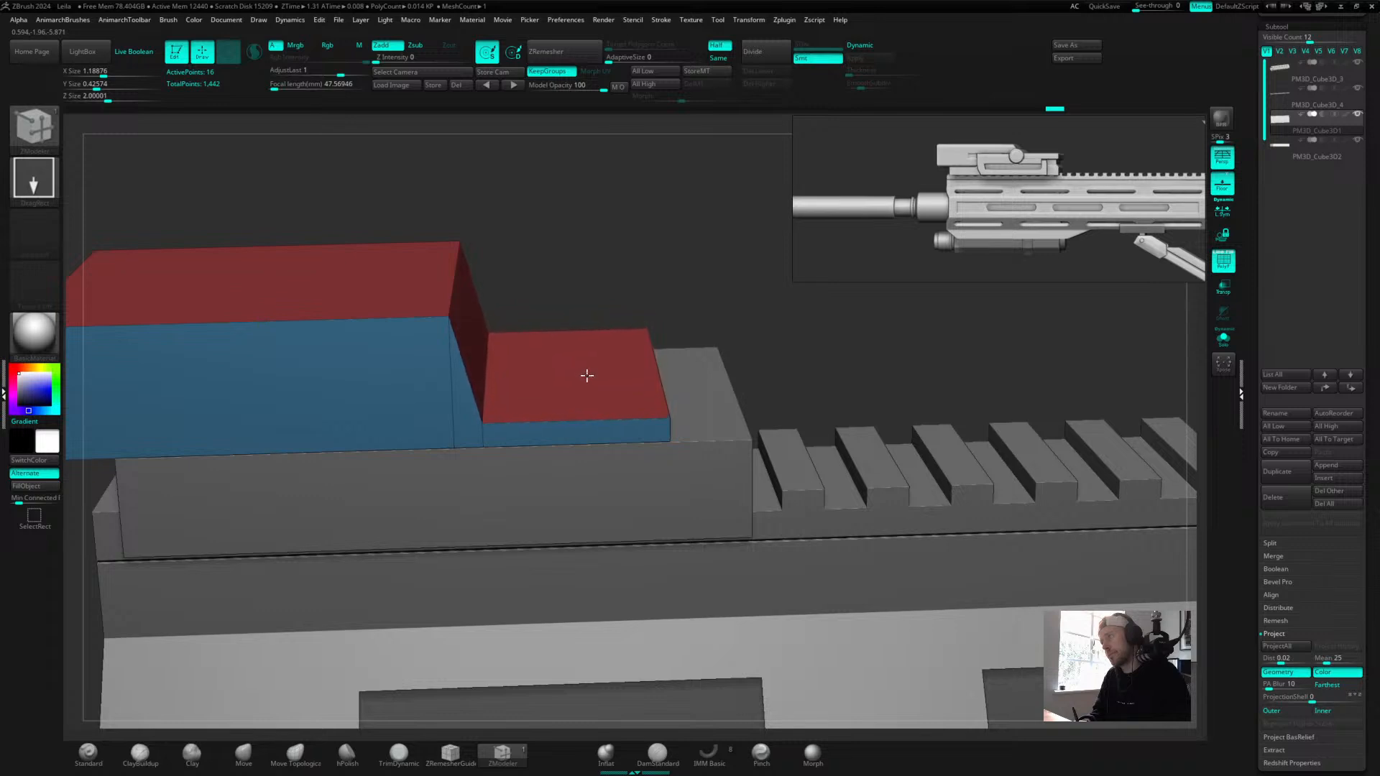
Move the upper block's rear end face flush with the end of the lower block, giving a Z size of about 2.26.
drag(674, 255, 618, 250)
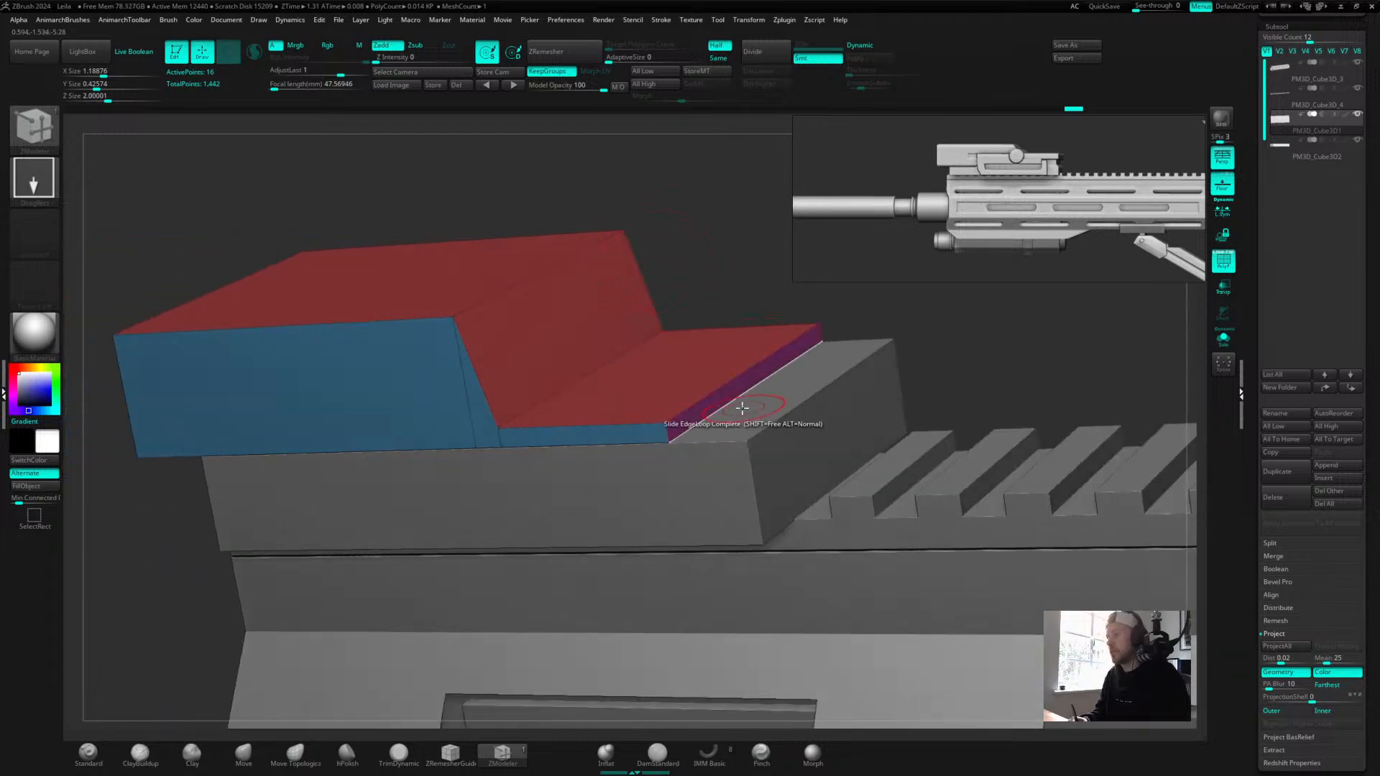
drag(732, 391, 842, 382)
alt+drag(1007, 345, 899, 342)
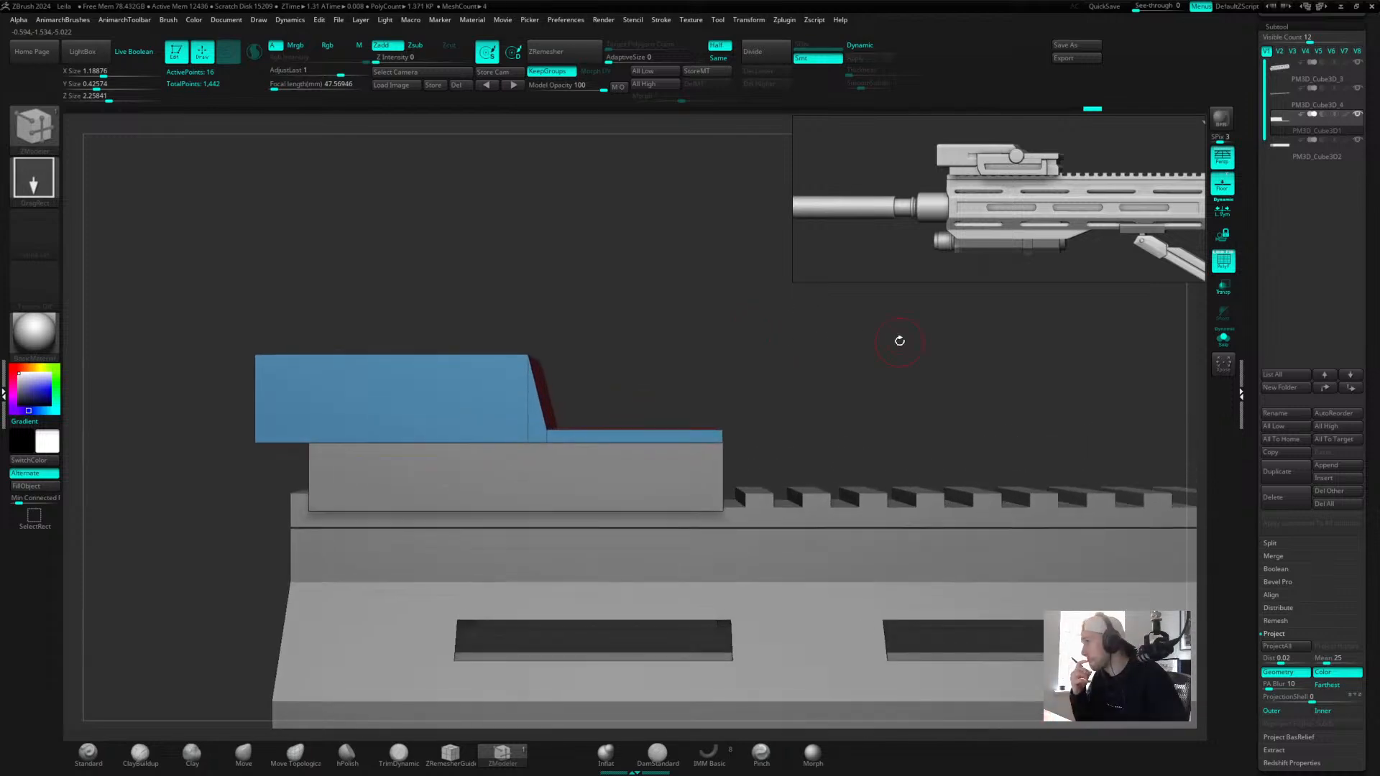
Lower the top face of the upper block's taller front section to a total Y size of about 0.24.
drag(628, 374, 575, 327)
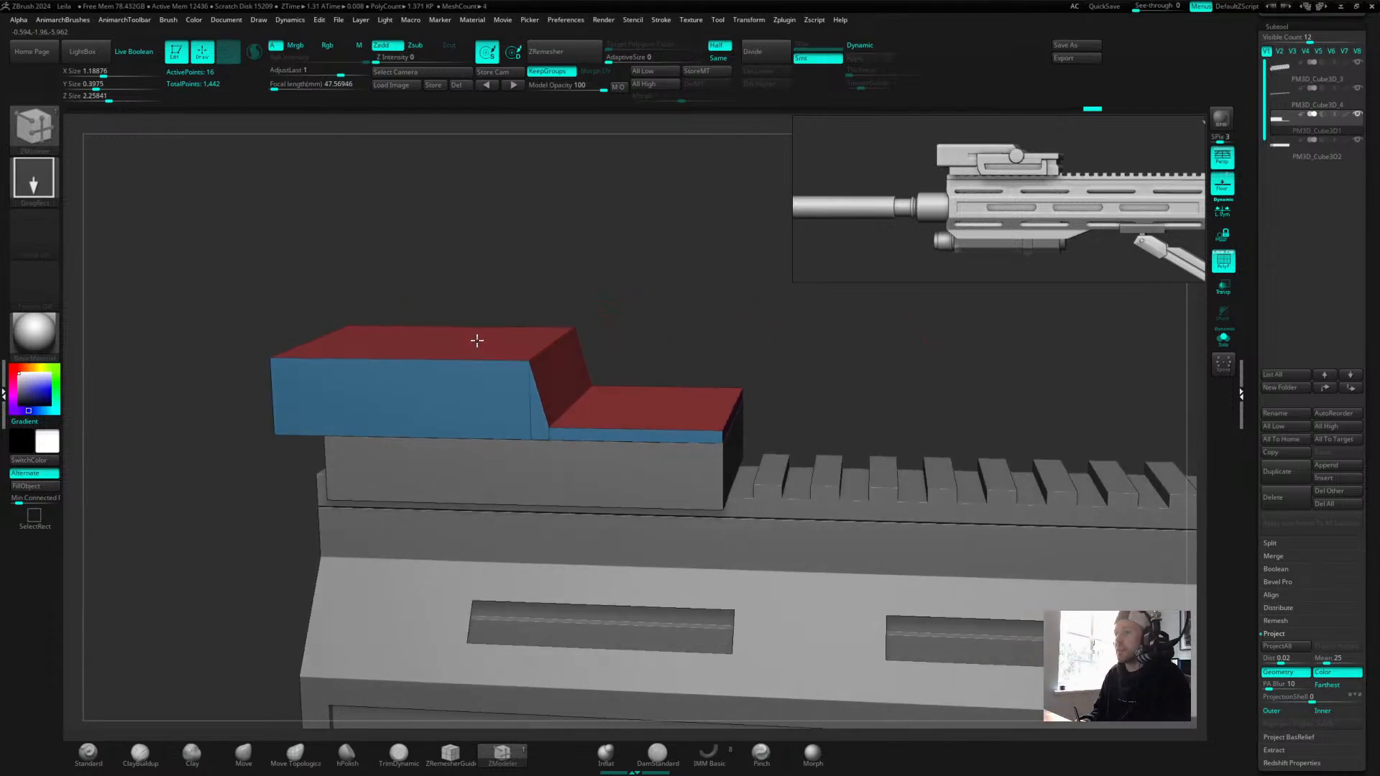
drag(478, 350, 482, 371)
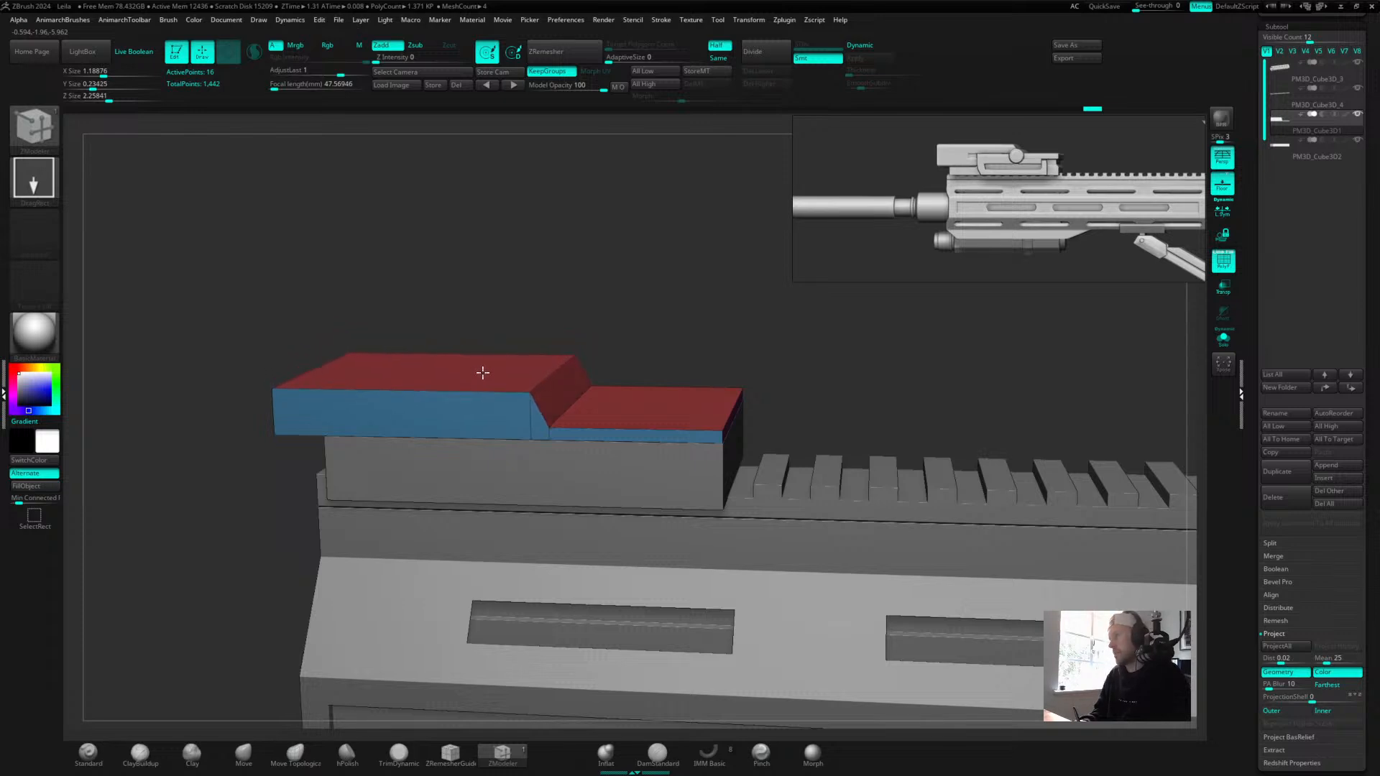
drag(649, 302, 1126, 455)
drag(756, 287, 600, 260)
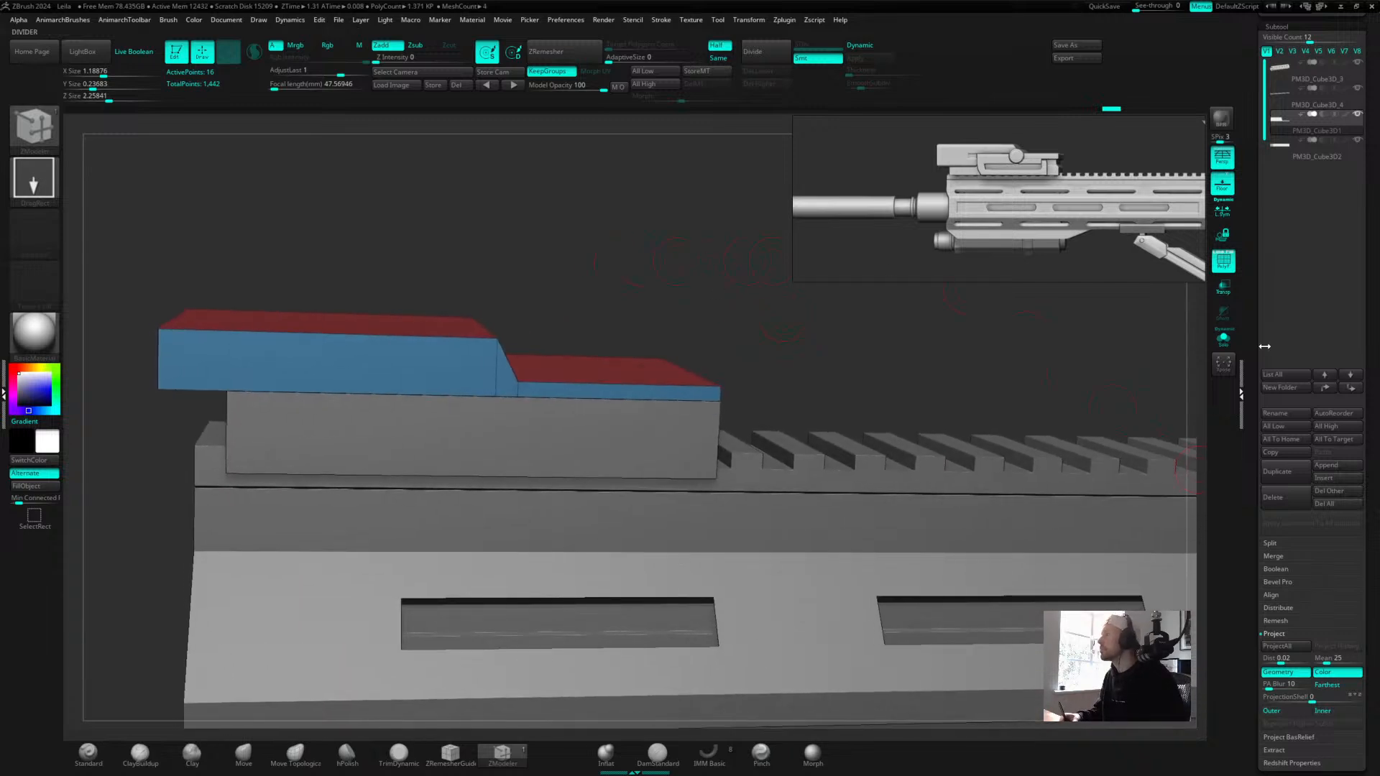
Append a cylinder as a new subtool and frame the whole handguard with it.
click(1330, 466)
click(1069, 492)
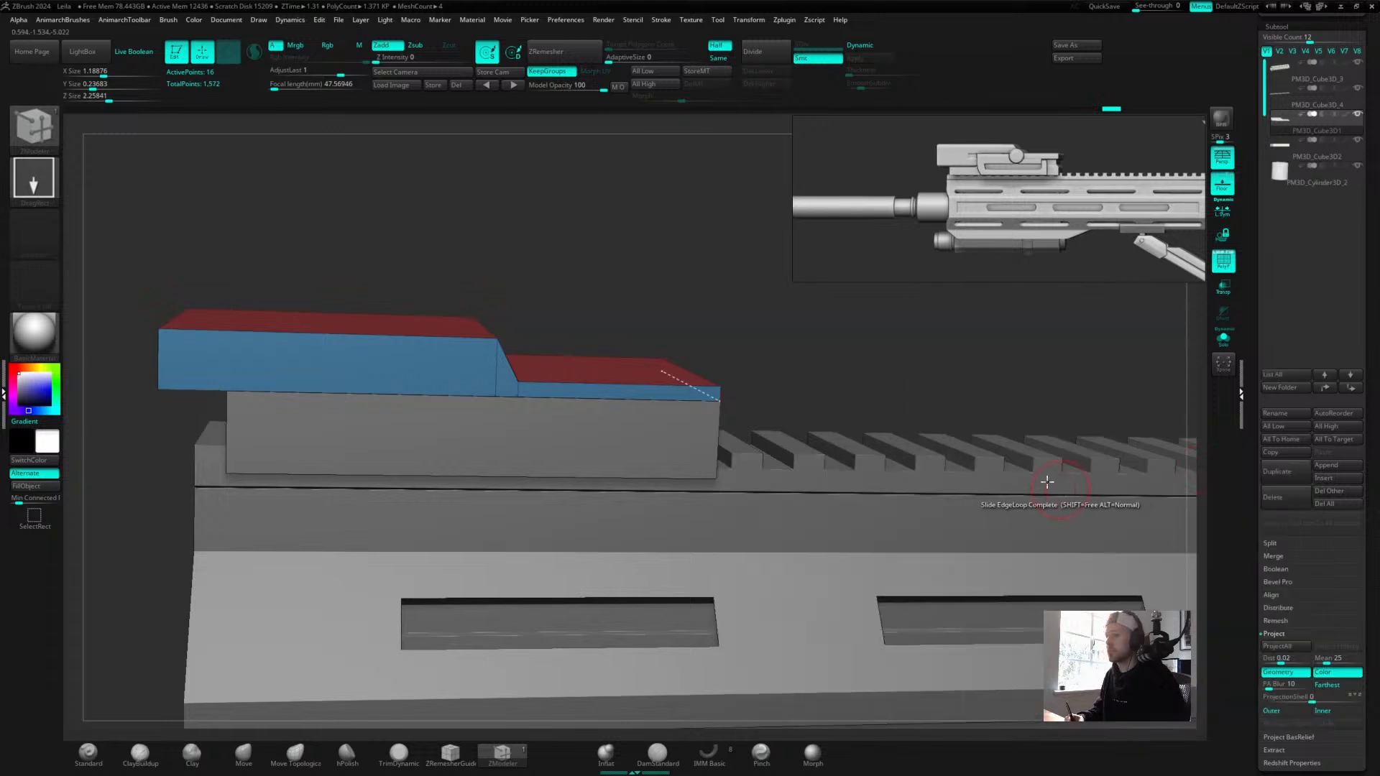
key(f)
key(f)
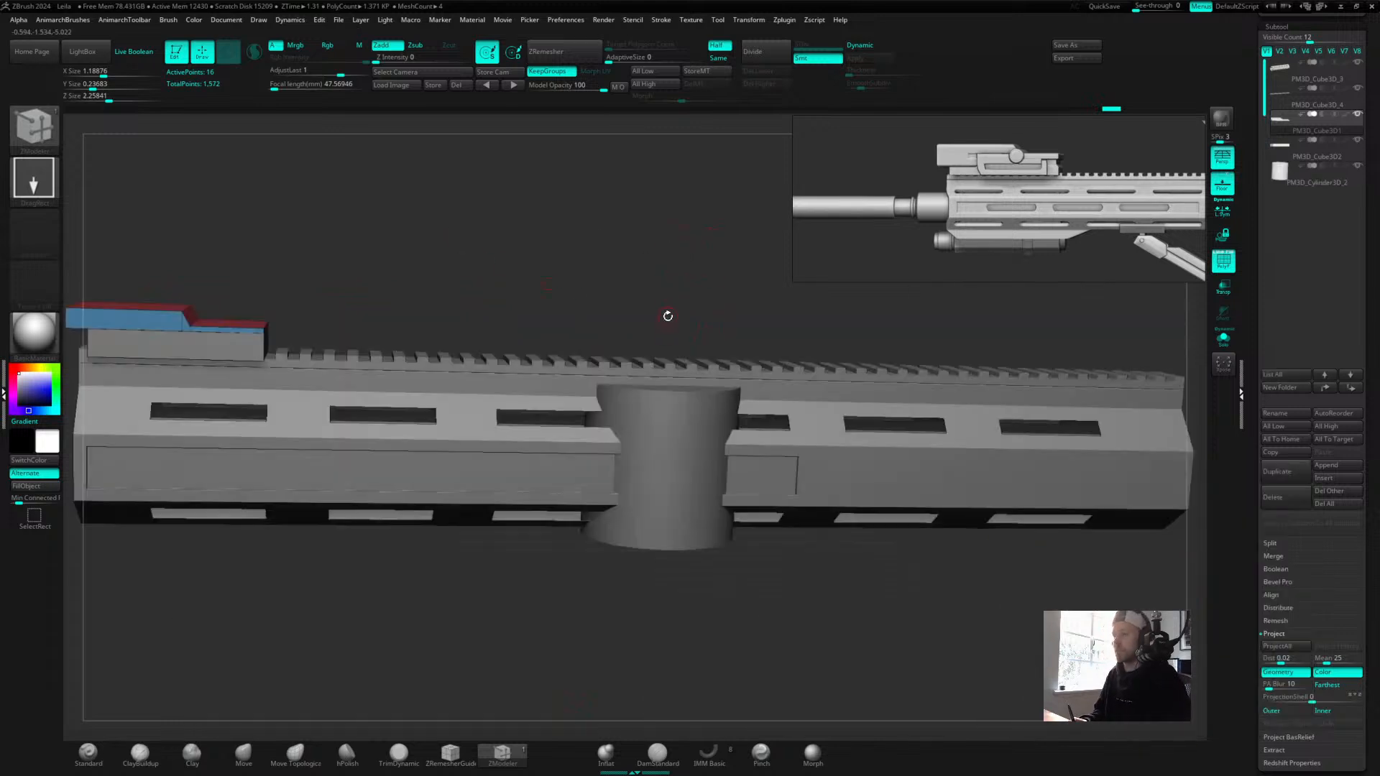
Select the cylinder, turn it to lie crosswise with its flat cap facing the handguard's side, and raise it above the rail.
alt+click(675, 454)
key(w)
drag(661, 400, 663, 217)
key(1)
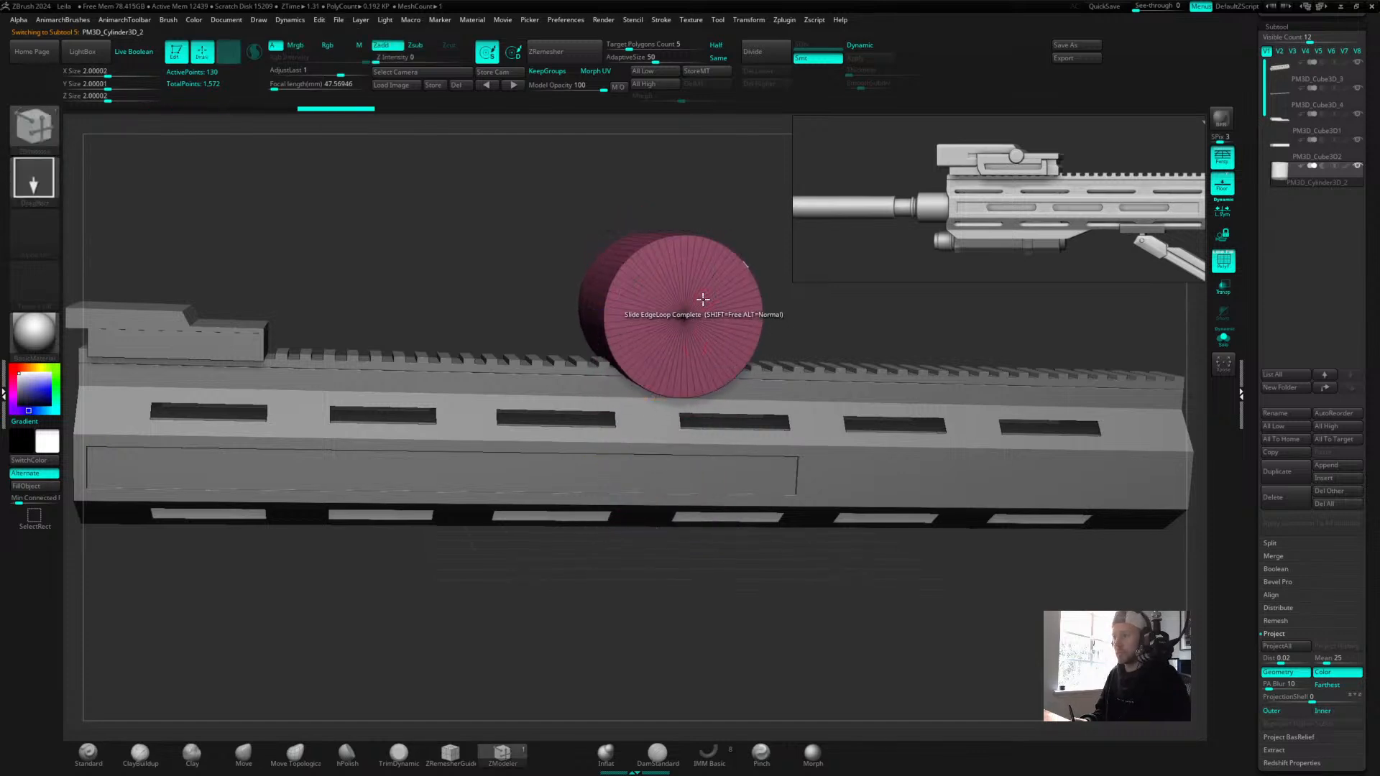
drag(740, 197, 765, 201)
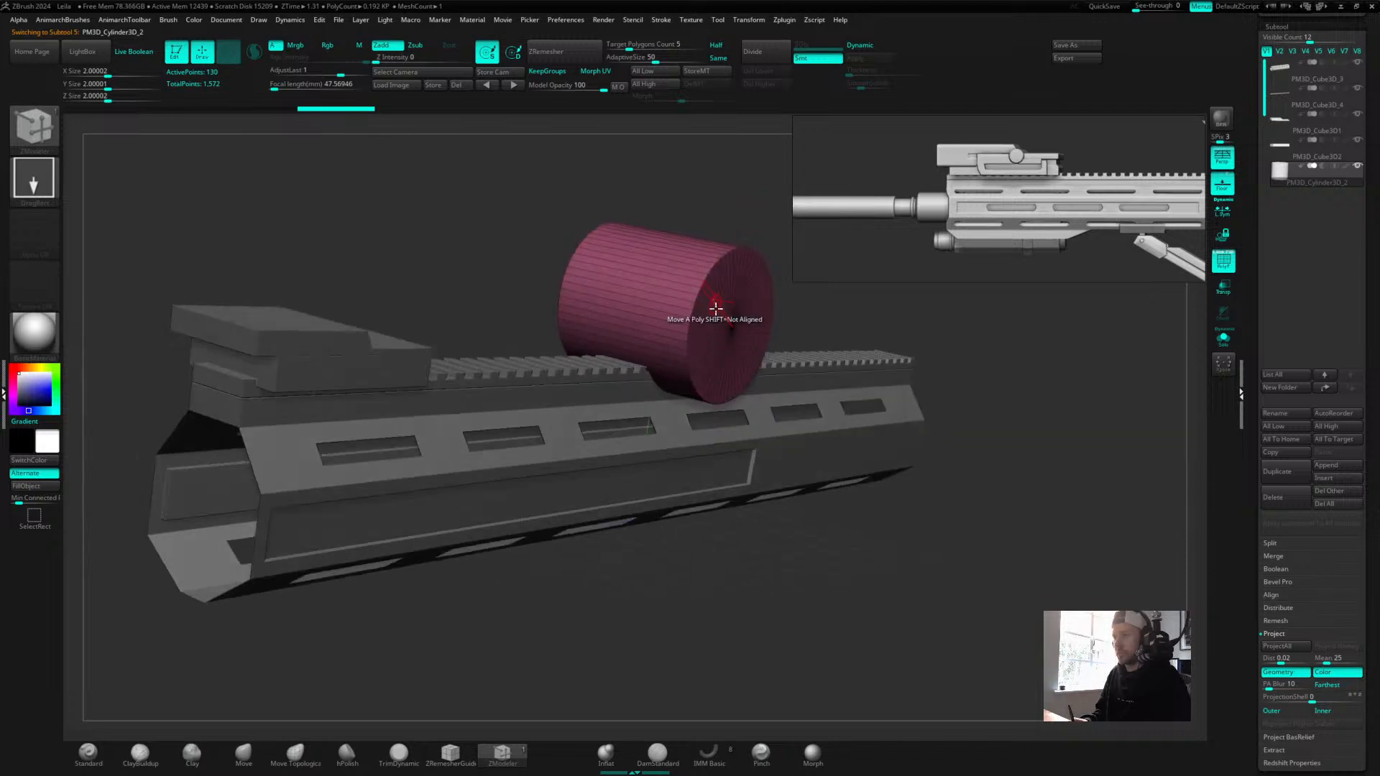
Assign polygroups by normals on the cylinder so its caps and side wall form separate groups.
key(space)
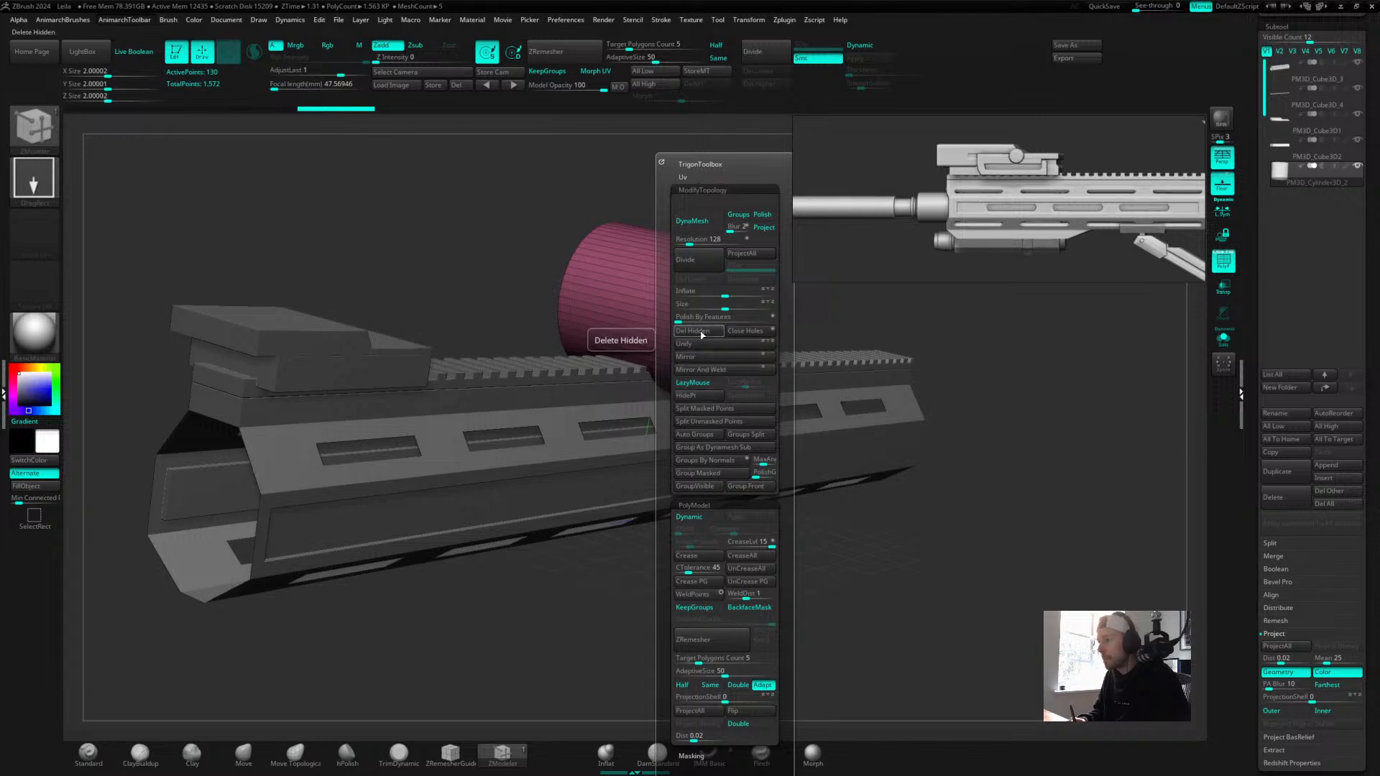
click(704, 465)
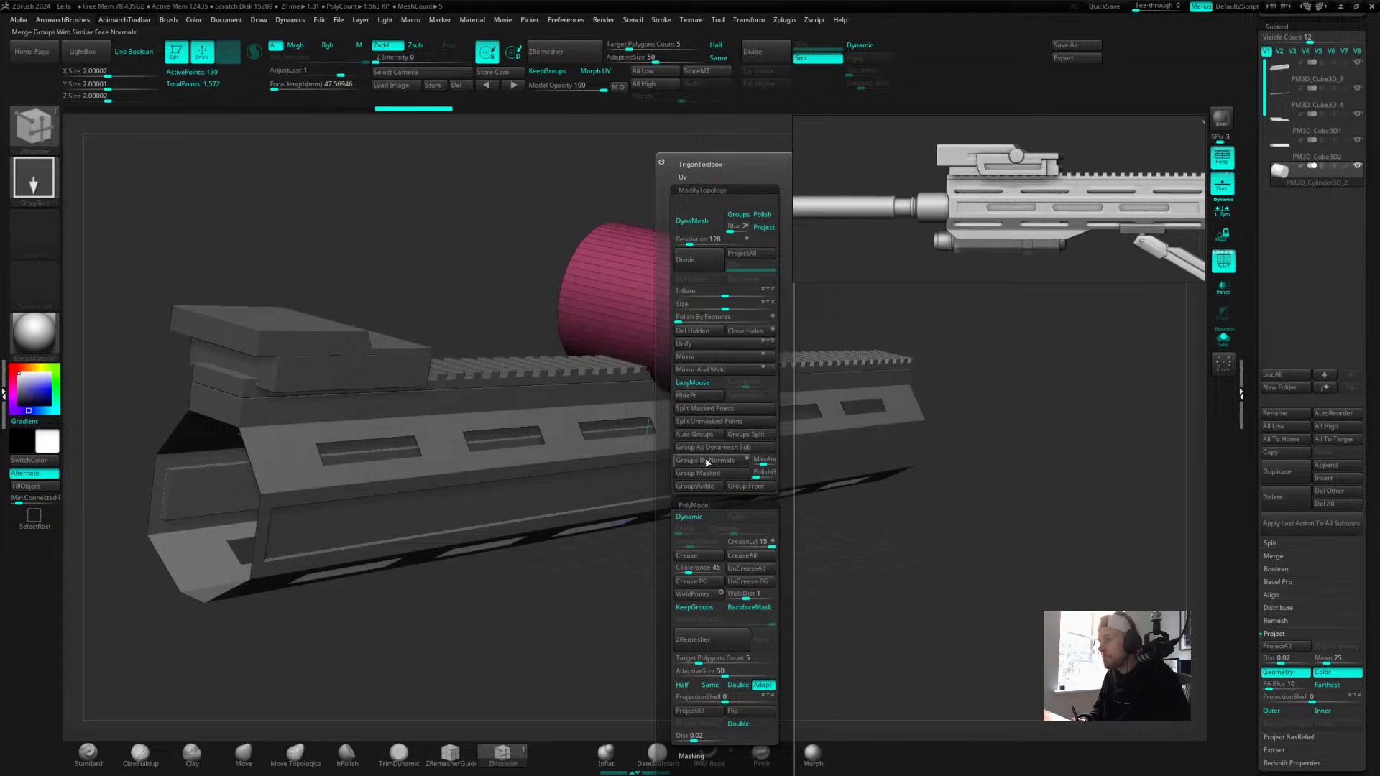
Shrink the cylinder to about 0.22 in diameter and 1.15 in X size, and place it across the accessory's upper block.
key(w)
mouse_move(755, 201)
shift+mouse_down()
mouse_move(735, 267)
mouse_move(762, 257)
mouse_move(622, 387)
shift+mouse_up()
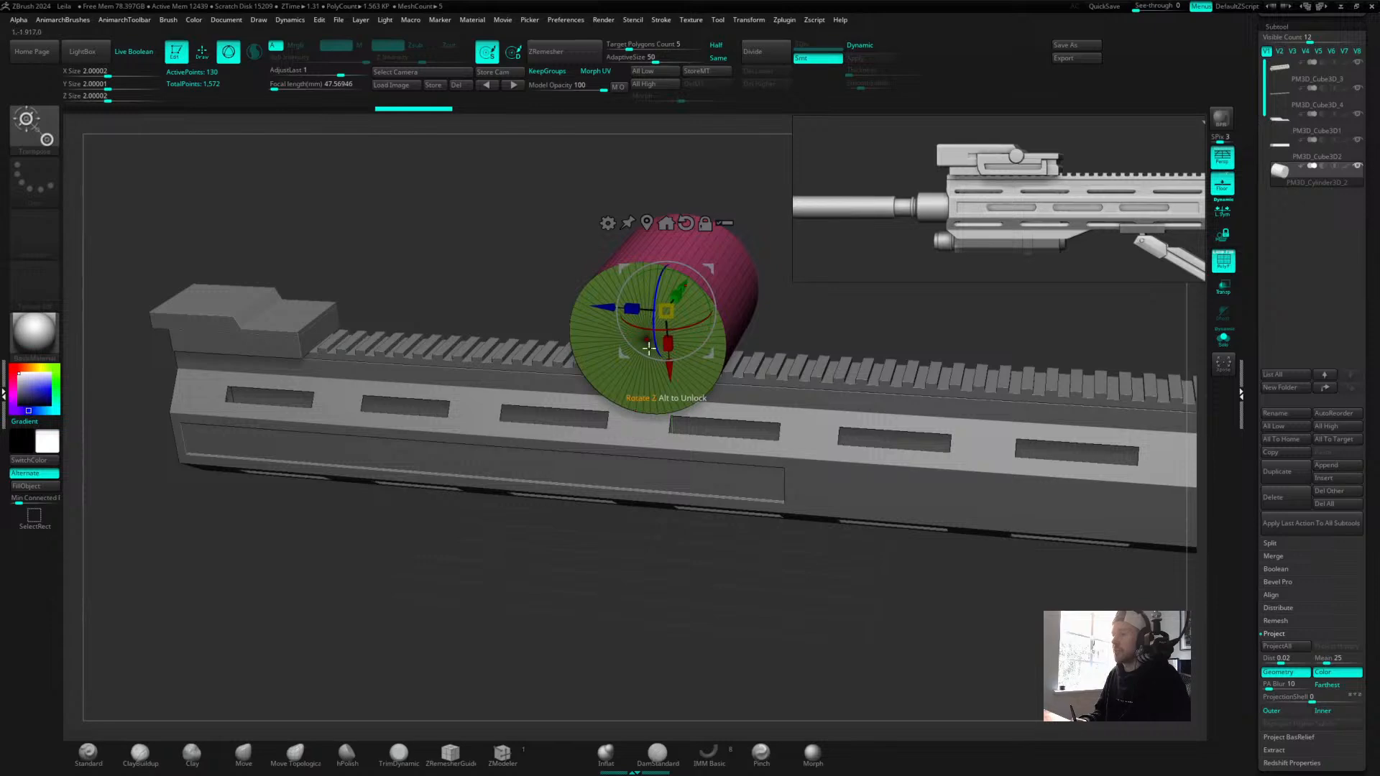
mouse_move(756, 182)
mouse_down()
mouse_move(763, 336)
mouse_move(772, 170)
mouse_move(747, 182)
mouse_up()
drag(601, 309, 155, 309)
alt+drag(474, 296, 904, 290)
drag(646, 295, 554, 347)
shift+drag(748, 242, 768, 194)
alt+drag(749, 286, 626, 284)
drag(644, 352, 600, 275)
drag(662, 218, 699, 199)
drag(766, 239, 763, 323)
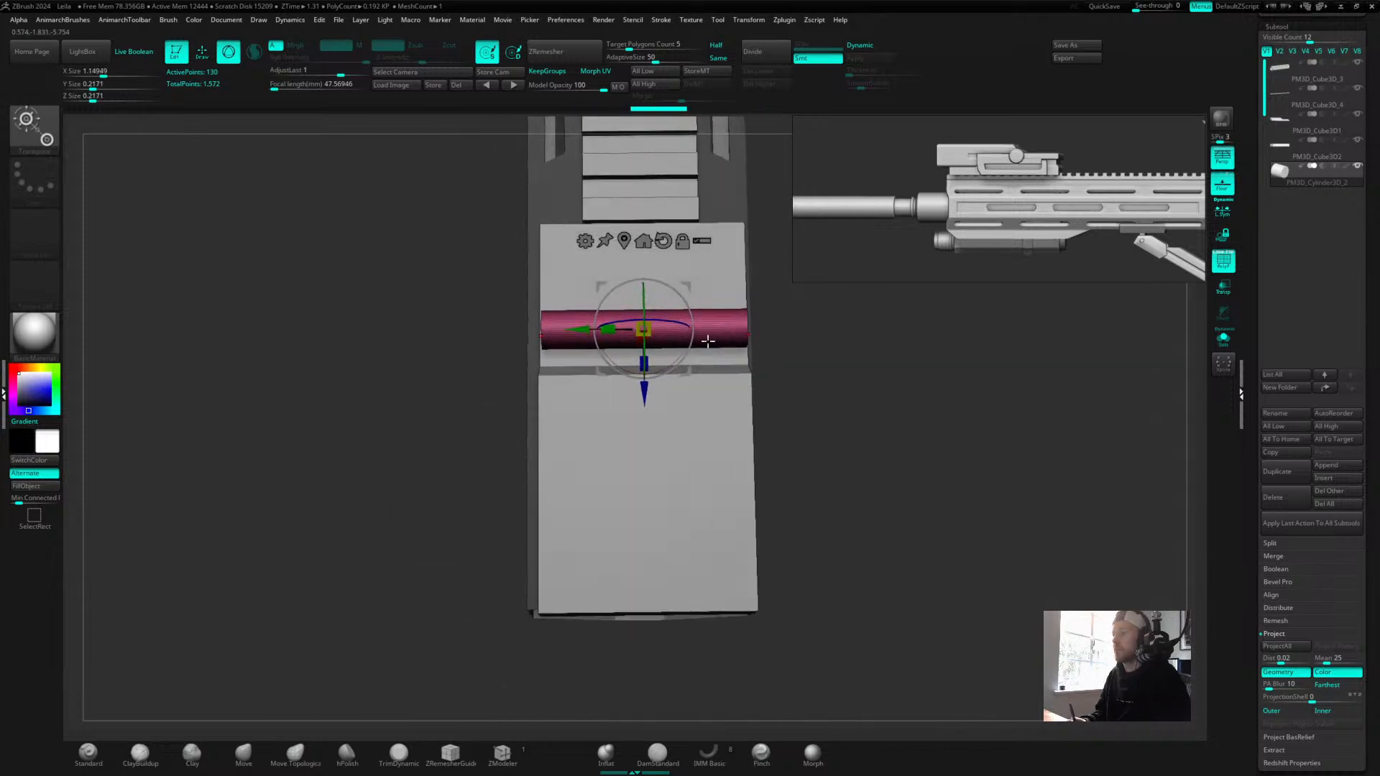
Slide the cylinder along to the upper block's step and lengthen it to an X size of about 1.23.
drag(643, 391, 644, 429)
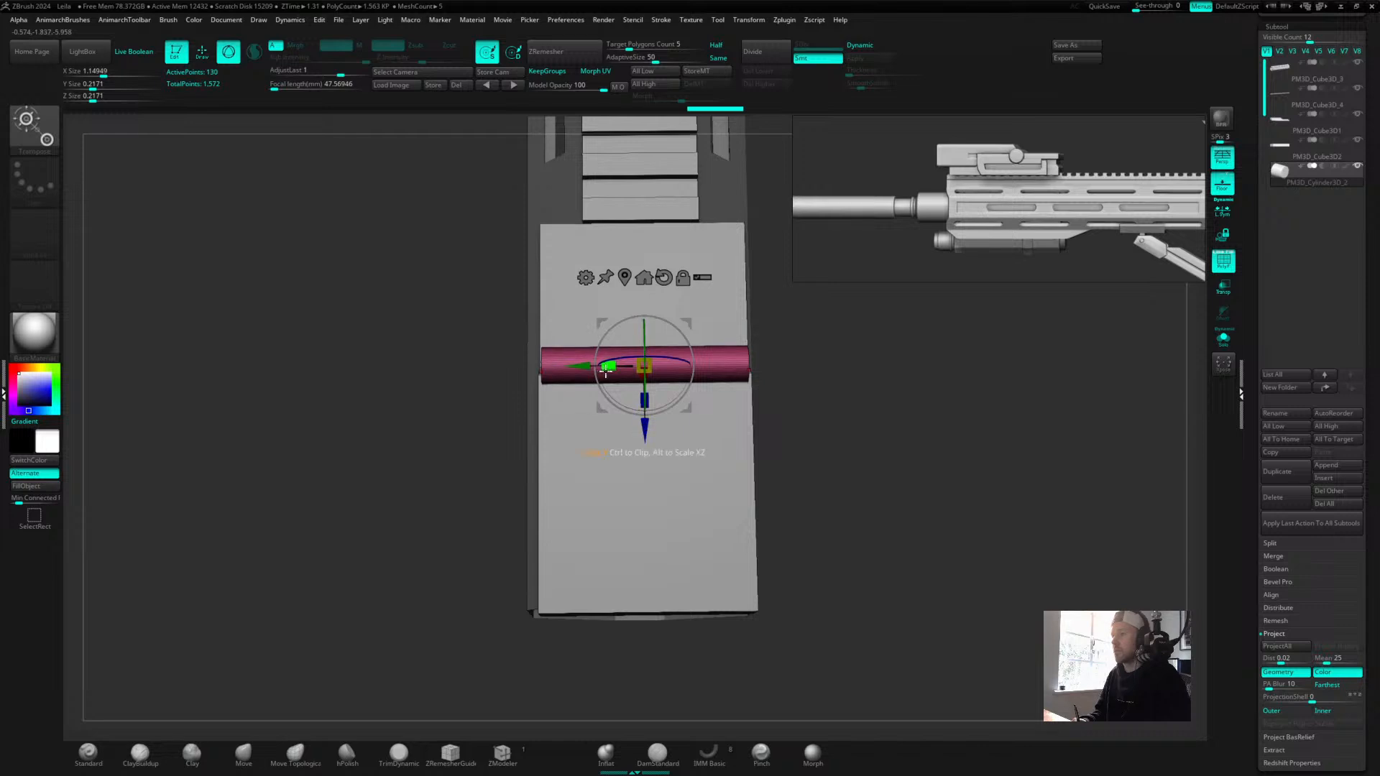
drag(848, 363, 726, 310)
mouse_move(475, 584)
alt+mouse_down()
mouse_move(479, 534)
mouse_move(545, 421)
mouse_move(773, 397)
mouse_move(947, 422)
mouse_move(939, 407)
alt+mouse_up()
key(q)
mouse_move(819, 317)
mouse_down()
mouse_move(994, 360)
mouse_move(773, 357)
mouse_move(615, 129)
mouse_up()
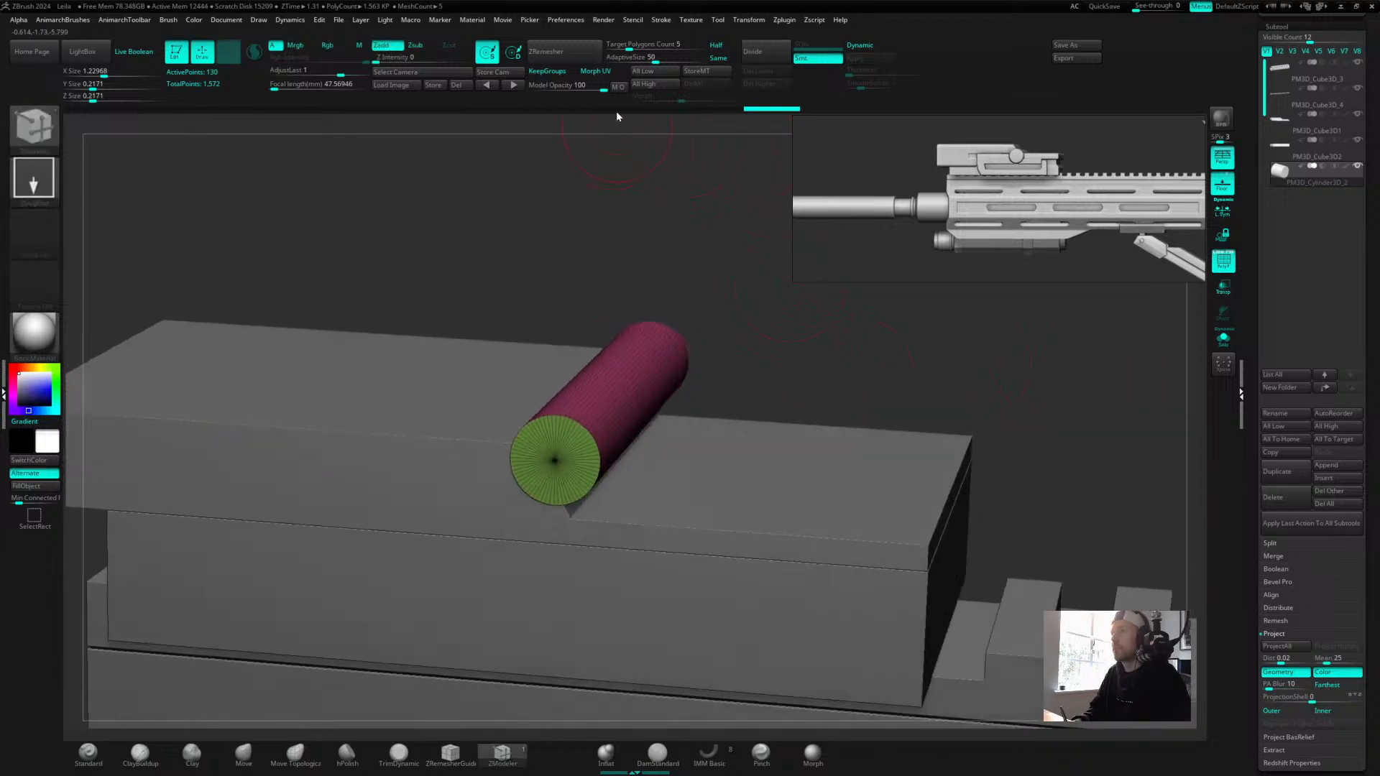
Try remeshing the cylinder with ZRemesher at half density, keeping groups, with an adaptive size of 100.
click(567, 74)
click(719, 46)
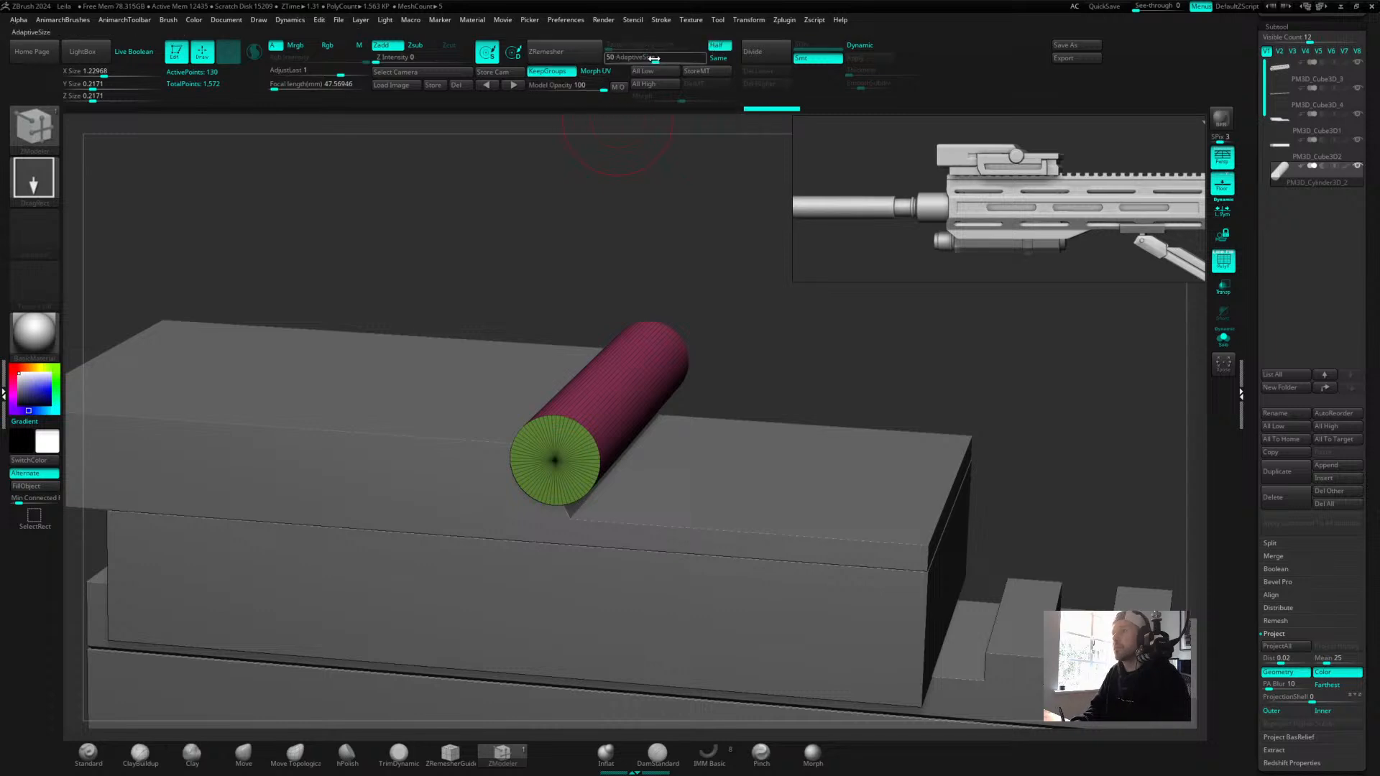
click(571, 52)
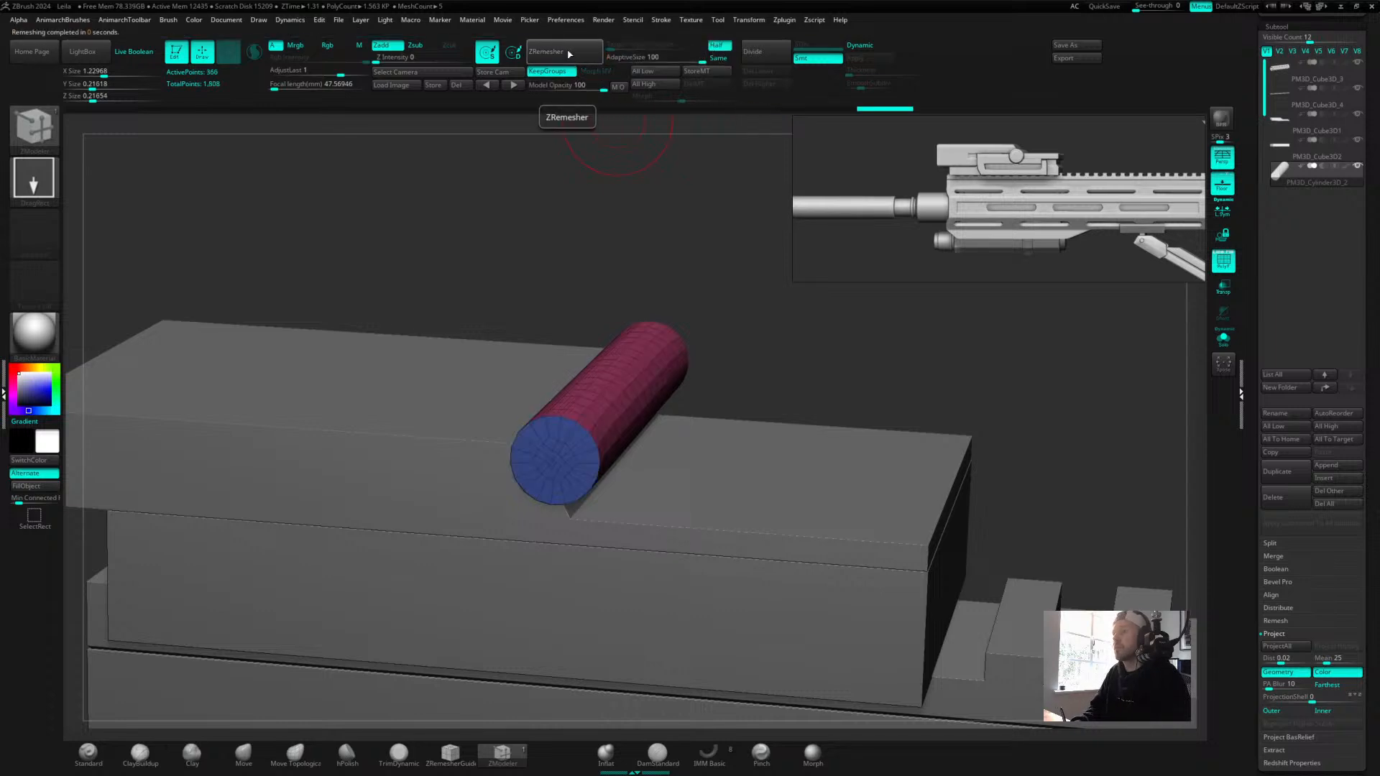
key(ctrl+z)
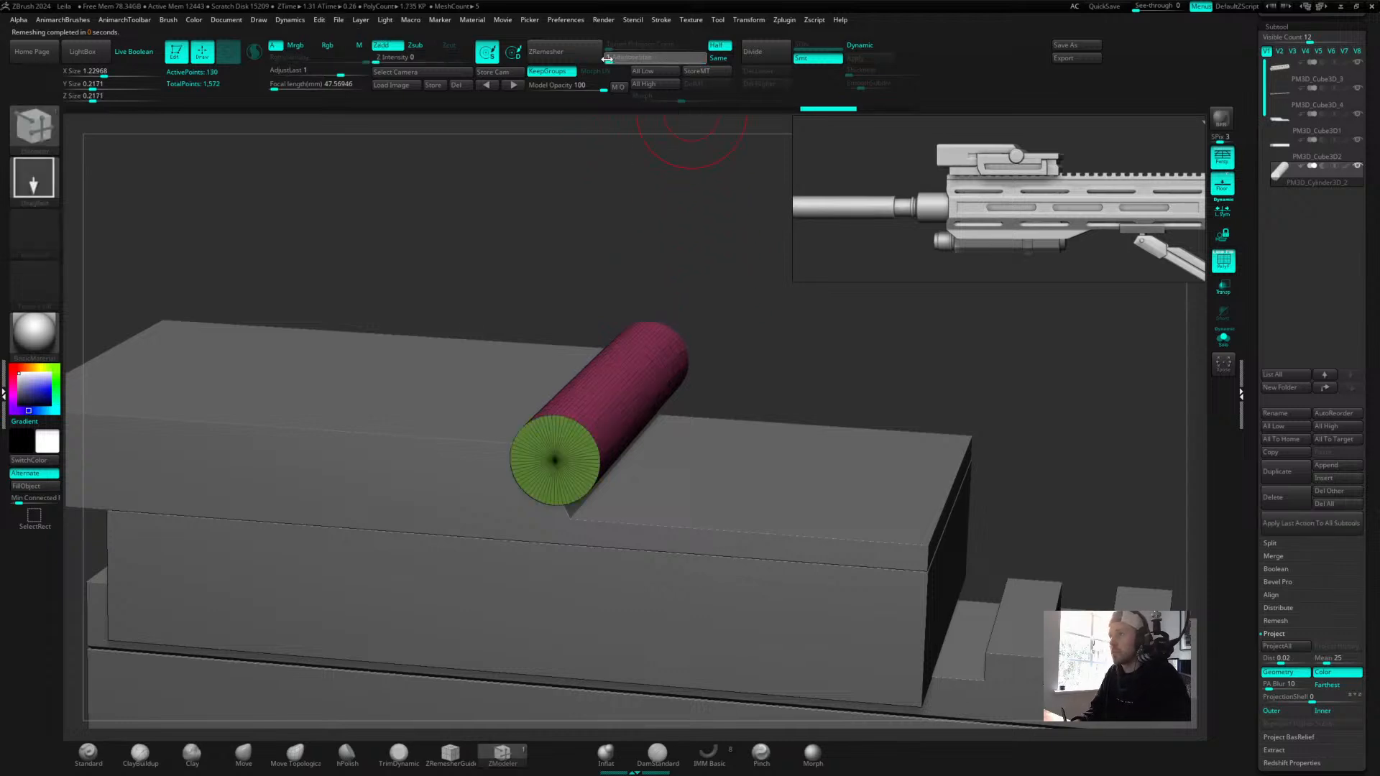
Try running ZRemesher twice on the cylinder with the adaptive size at 0, keeping groups.
click(557, 58)
drag(643, 236, 643, 236)
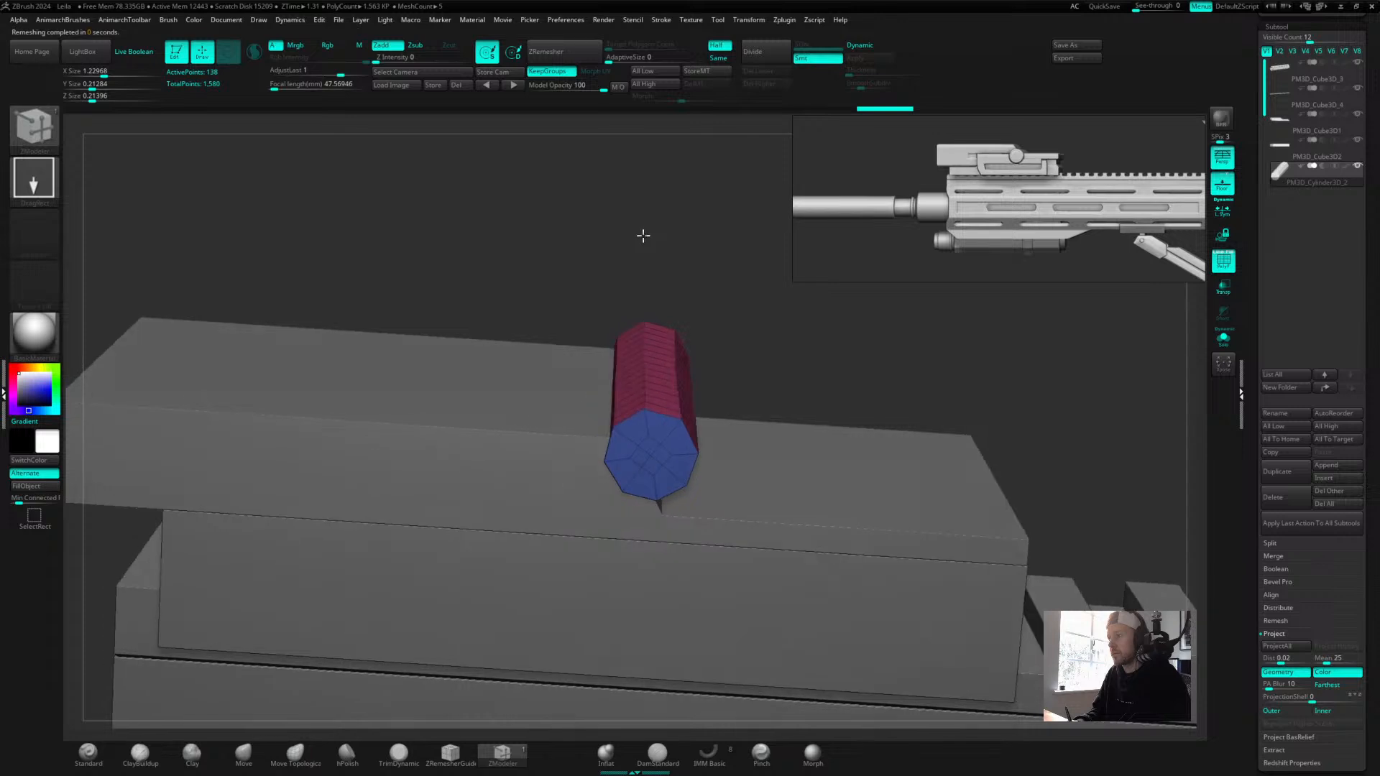
click(560, 53)
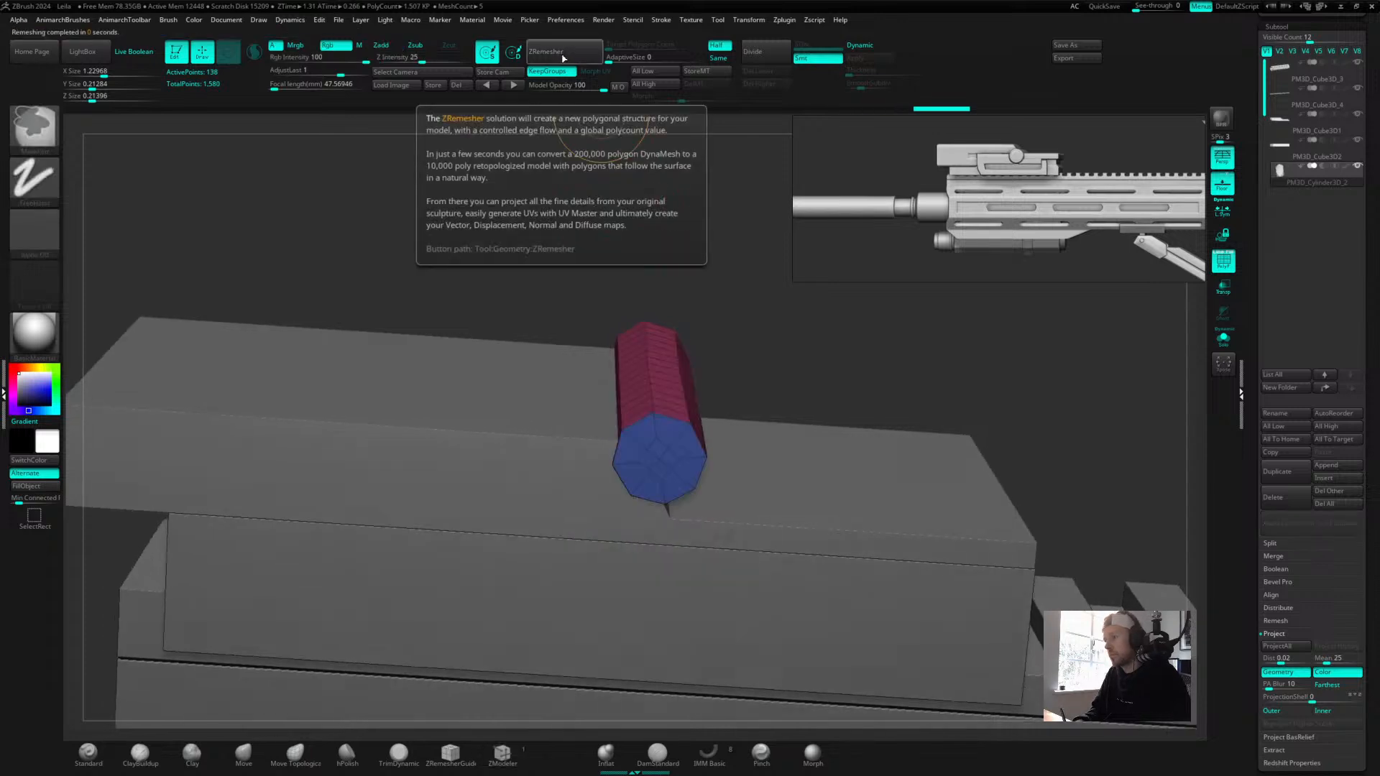
key(ctrl+z)
key(ctrl+z)
Hide both end caps of the cylinder and delete the hidden faces.
drag(783, 308, 631, 338)
ctrl+shift+click(578, 391)
ctrl+shift+click(578, 391)
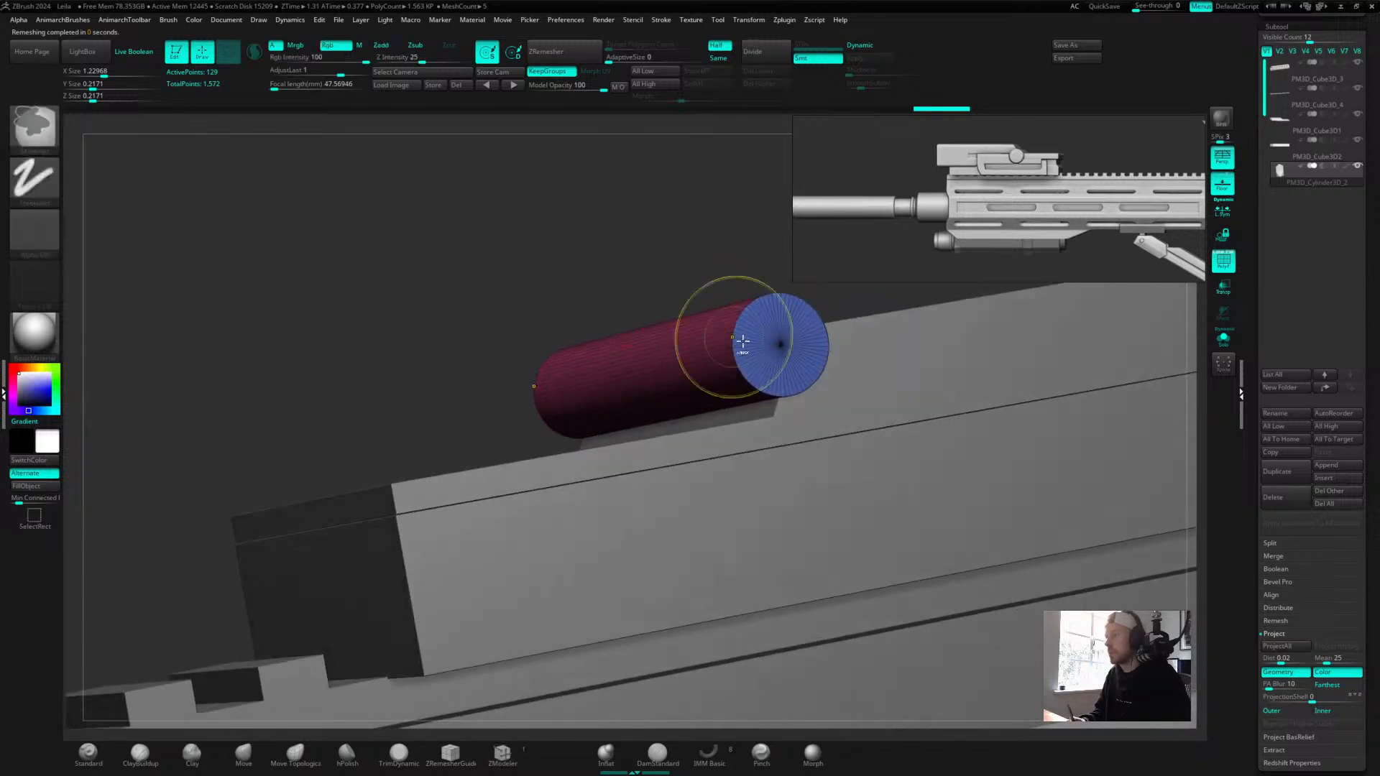
ctrl+shift+click(776, 350)
key(space)
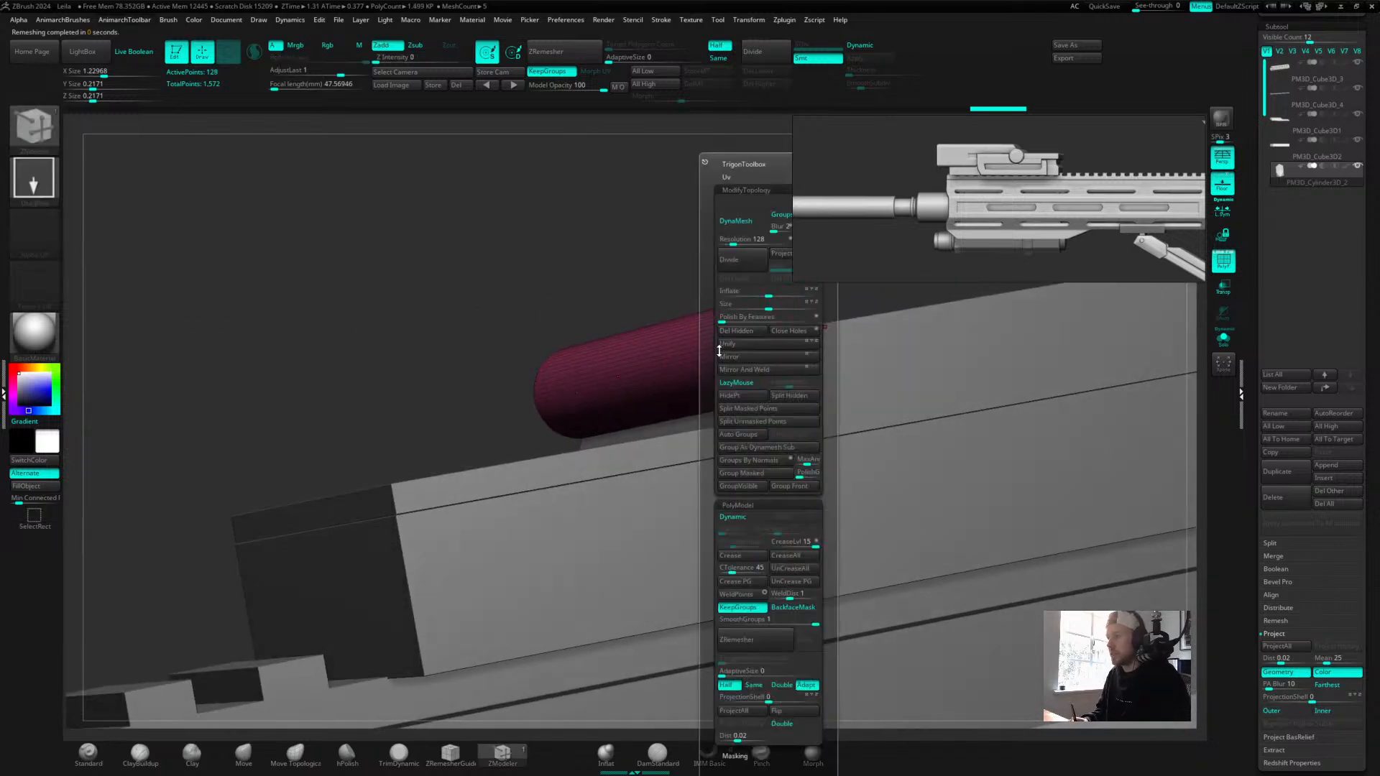
click(734, 332)
Try remeshing the open-ended tube with ZRemesher, including once with the adaptive size set to 100.
drag(406, 287, 729, 243)
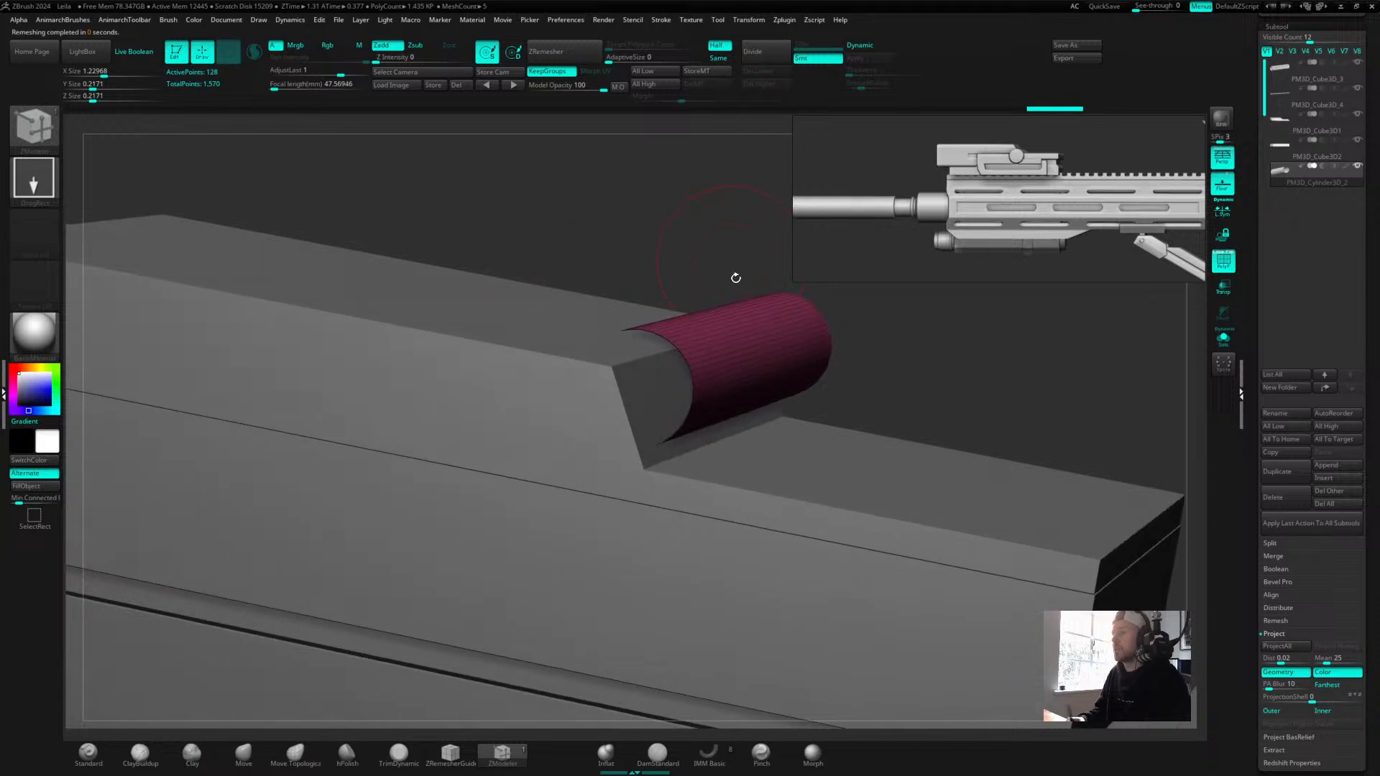
click(576, 57)
key(ctrl+z)
drag(612, 60, 705, 67)
click(564, 58)
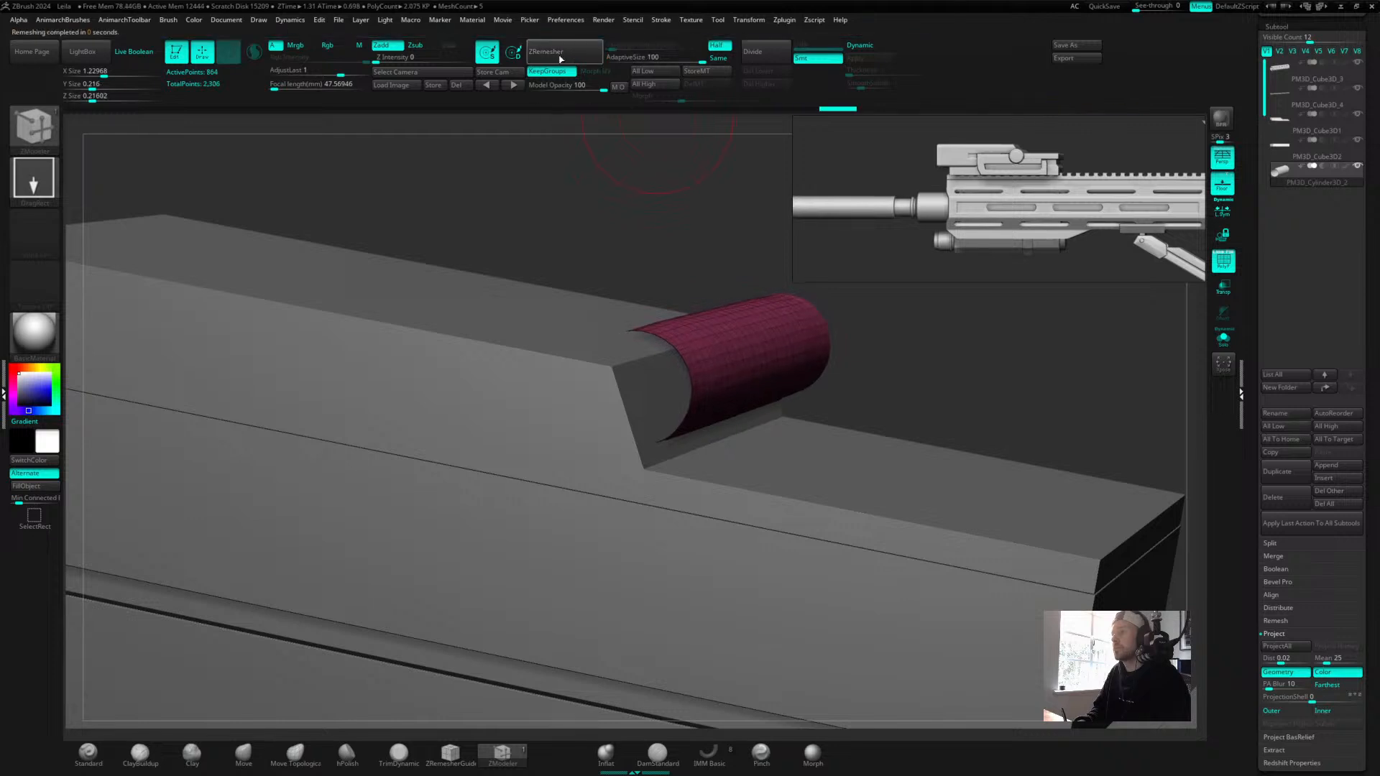
key(ctrl+z)
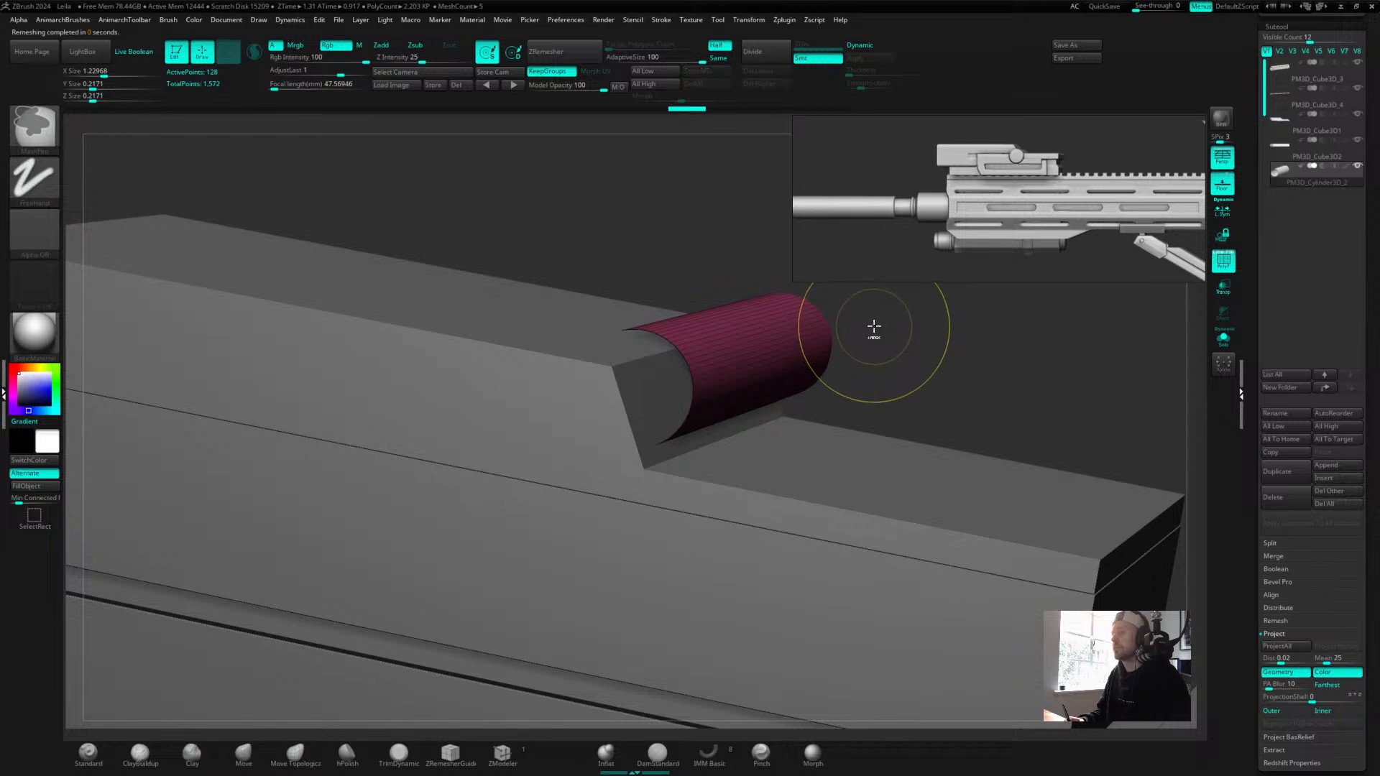
Undo the cap deletion on the cylinder.
key(ctrl+z)
key(ctrl+z)
key(ctrl+z)
Lower the cylinder into the accessory's step and scale it up to about 0.27 in diameter and 1.54 in X size.
drag(903, 326, 690, 373)
mouse_move(666, 317)
mouse_down()
mouse_move(688, 319)
mouse_move(647, 320)
mouse_up()
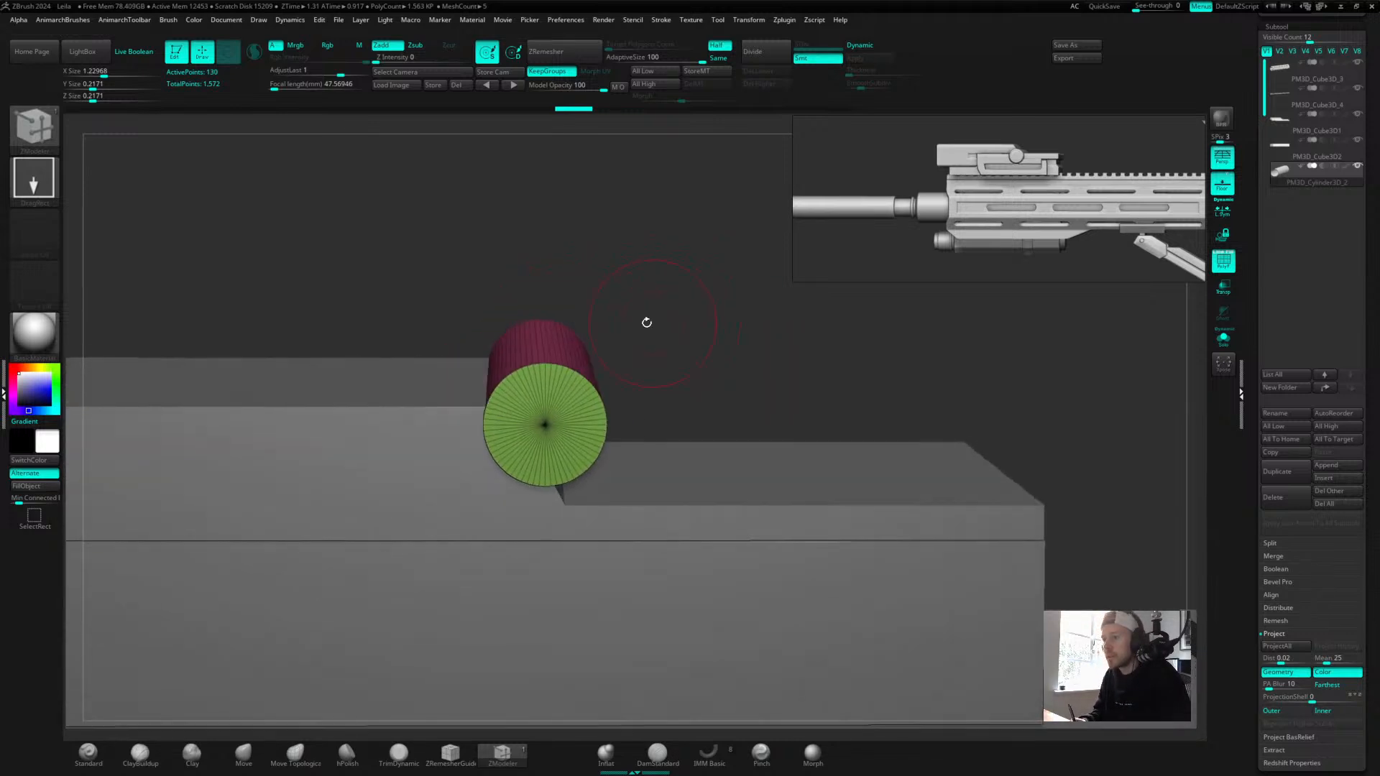
drag(674, 336, 706, 321)
key(w)
drag(475, 467, 473, 525)
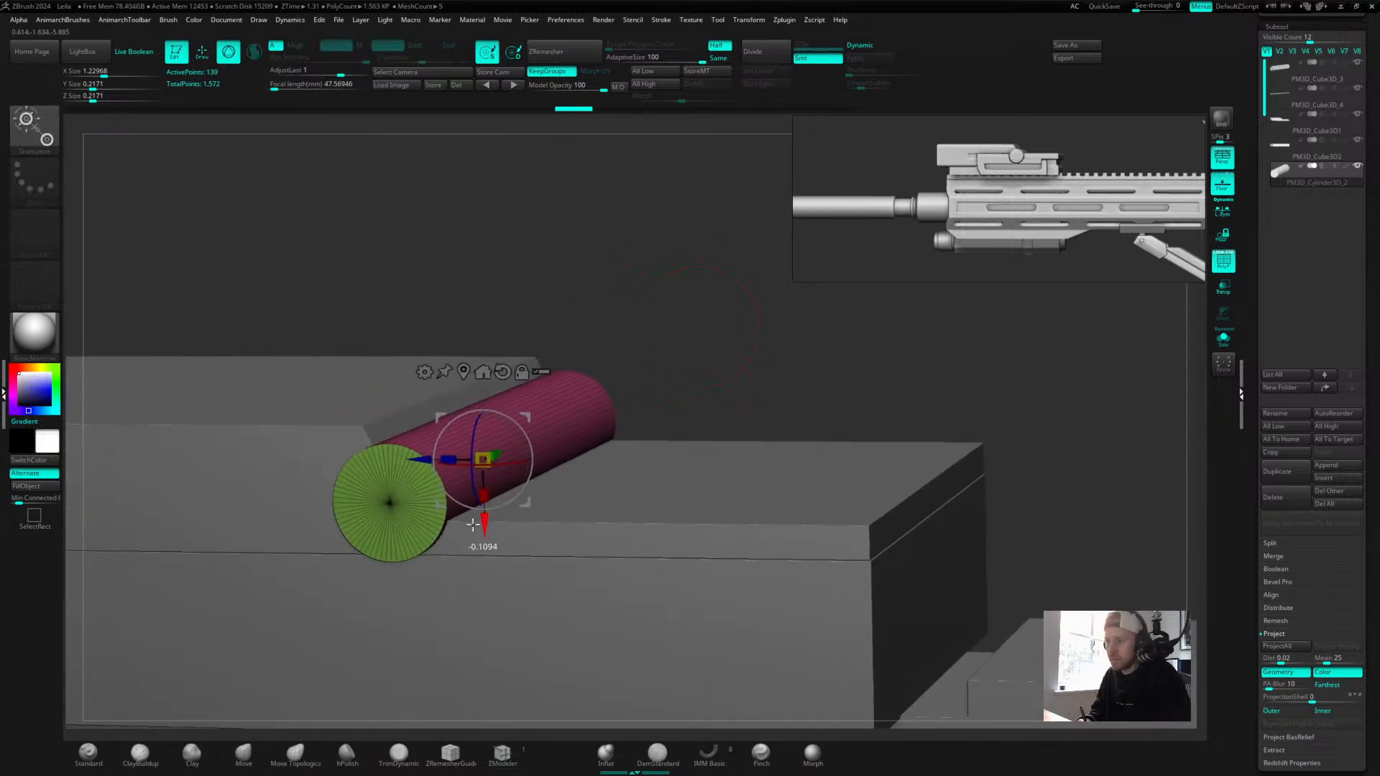
mouse_move(659, 299)
shift+mouse_down()
mouse_move(671, 295)
mouse_move(597, 305)
mouse_move(653, 304)
shift+mouse_up()
drag(482, 512, 482, 556)
alt+drag(589, 381, 459, 350)
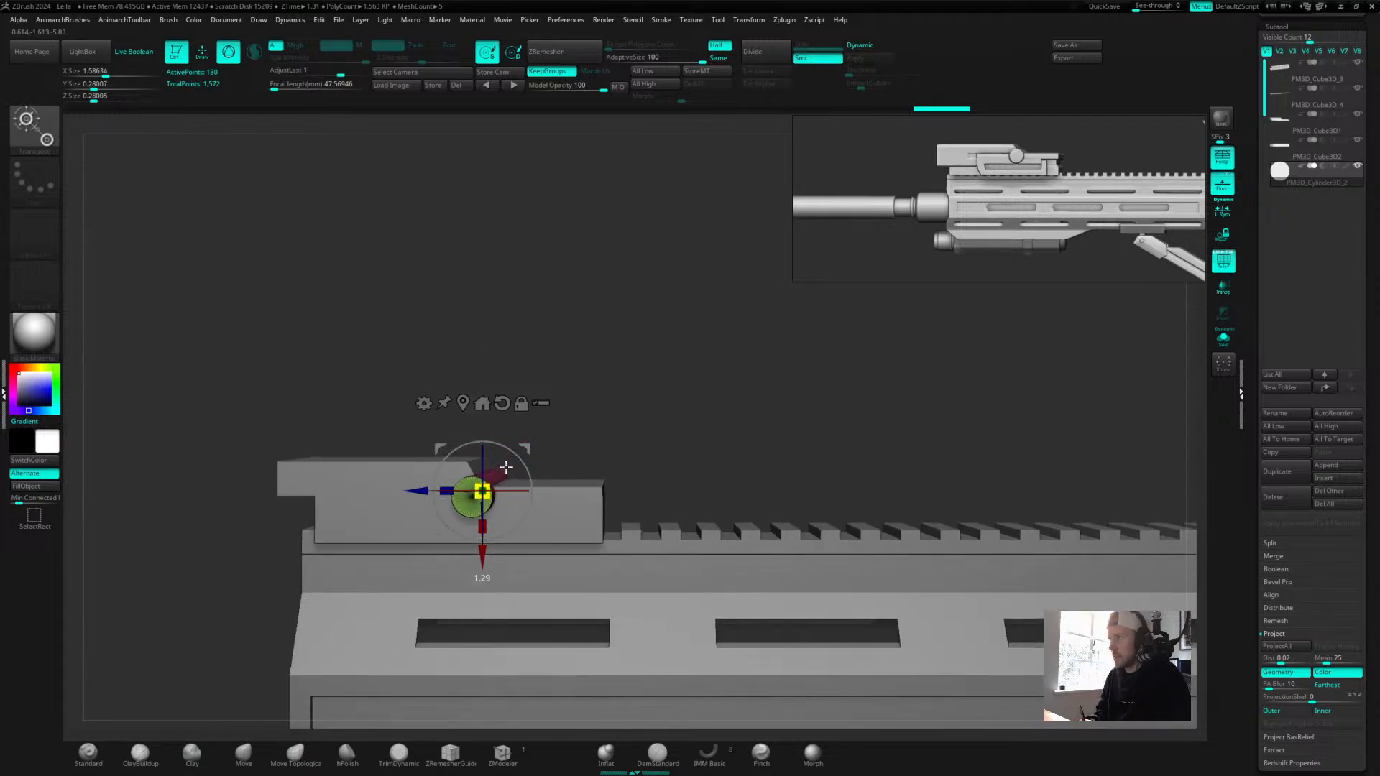
drag(503, 469, 571, 497)
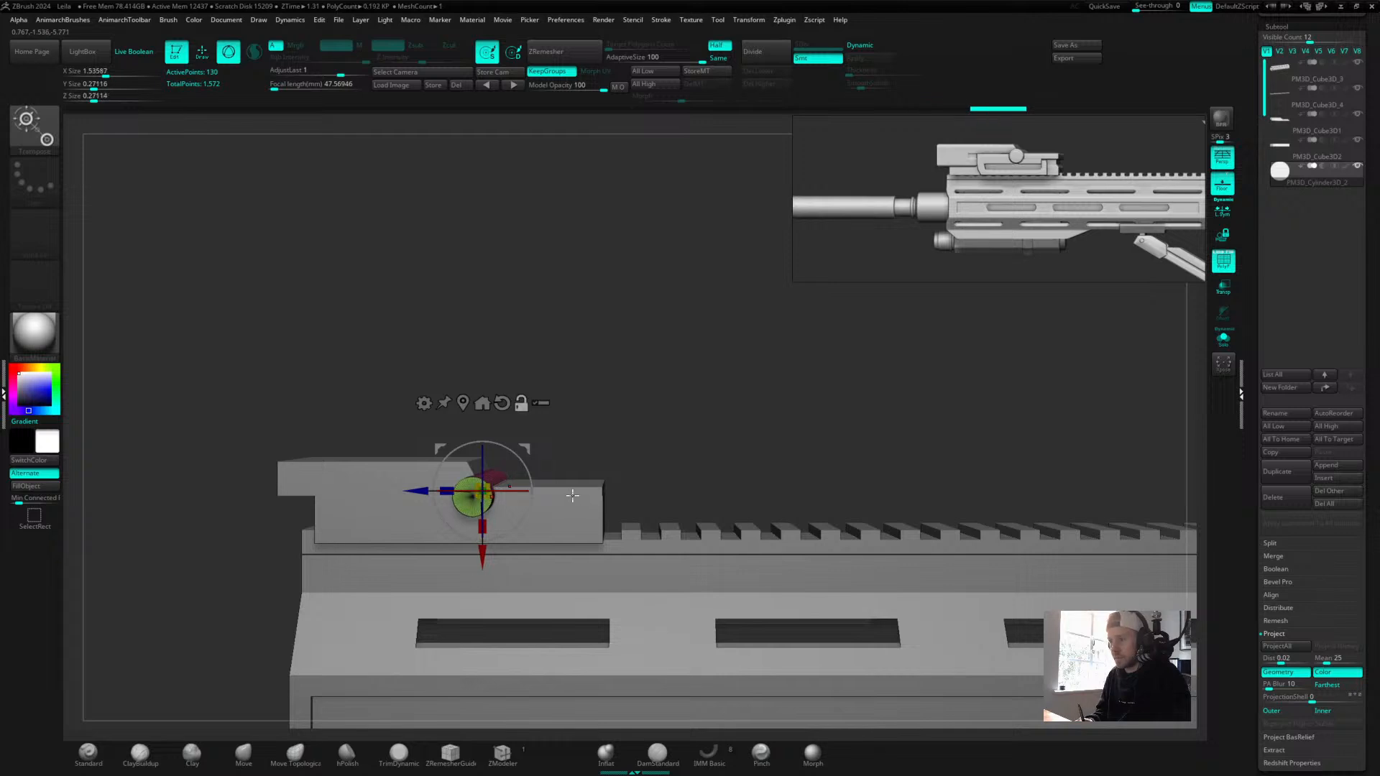
Select the lower block, centre the gizmo on it and reduce its height to a Y size of about 0.24.
key(q)
alt+click(577, 488)
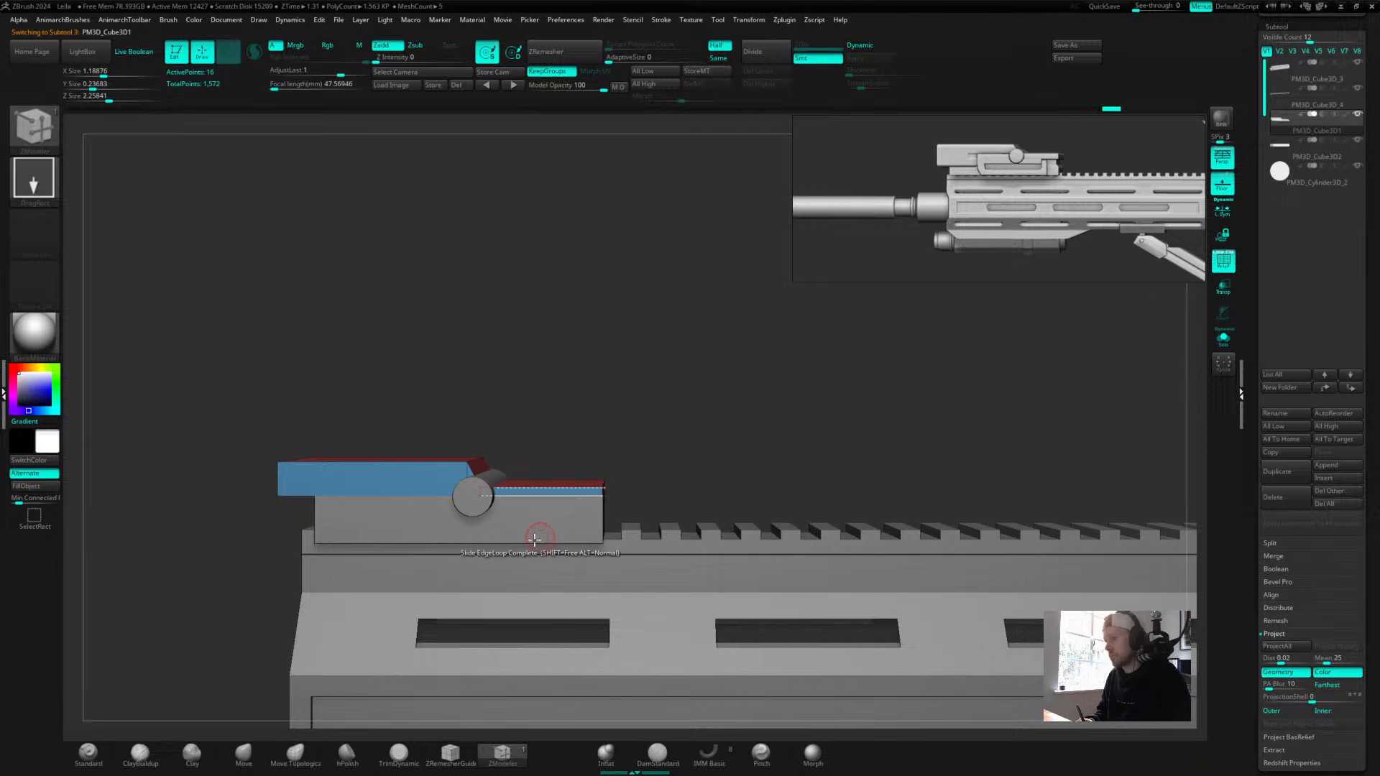
drag(319, 297, 315, 302)
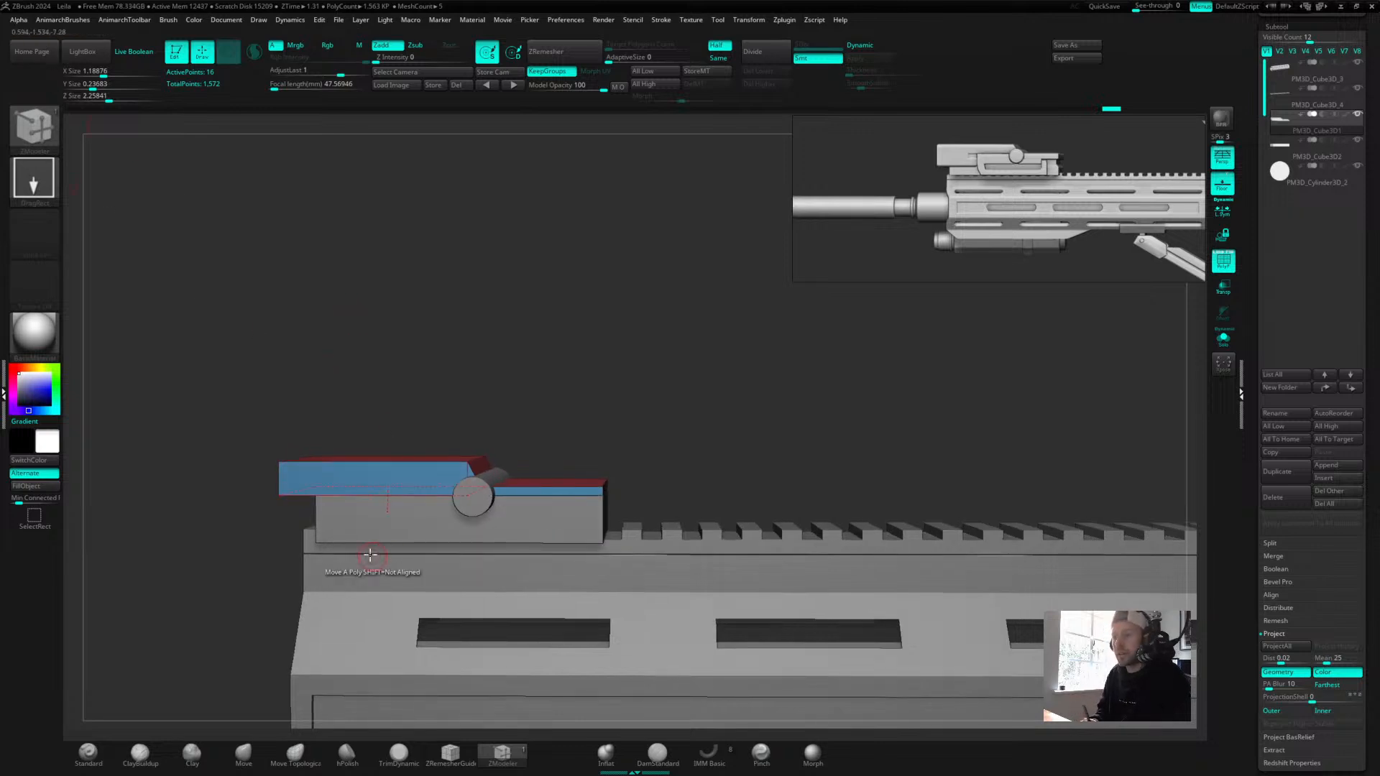
alt+click(370, 527)
key(w)
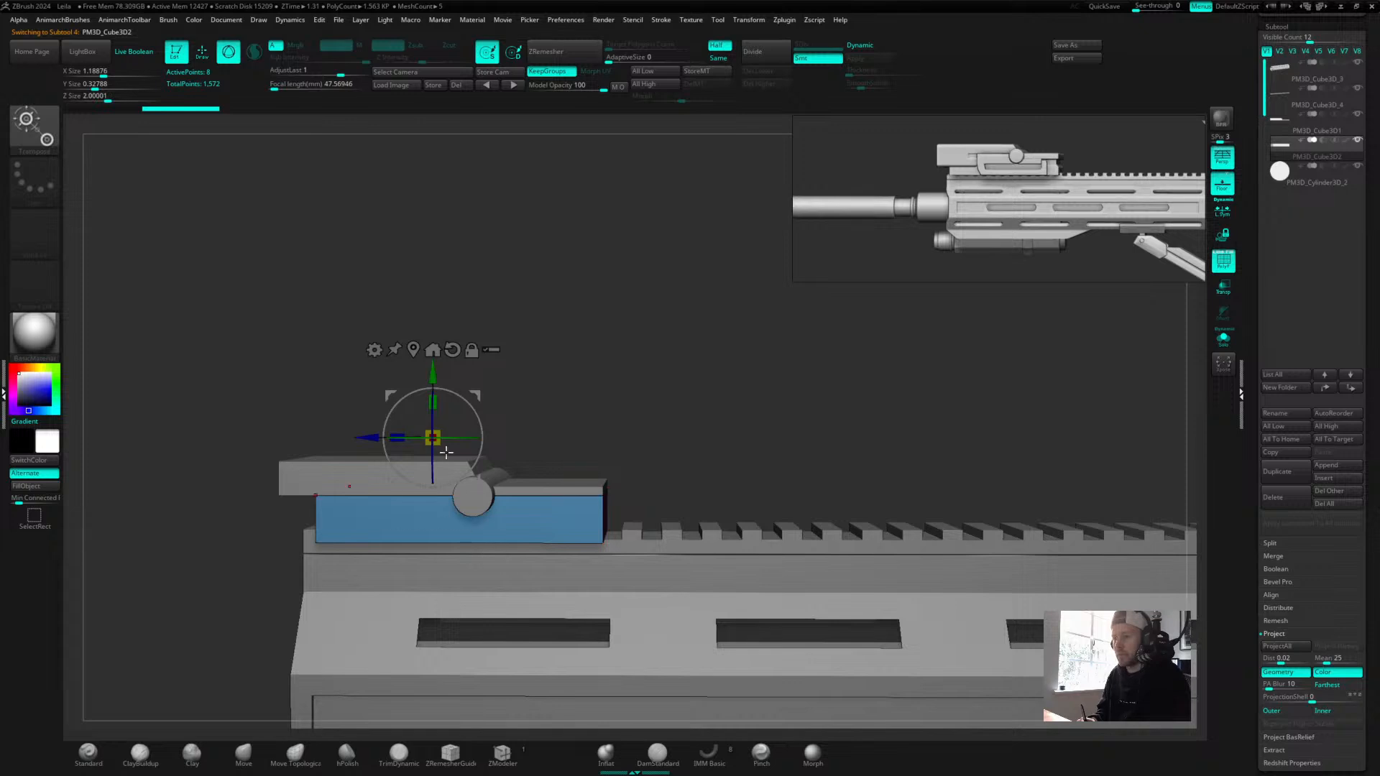
click(414, 349)
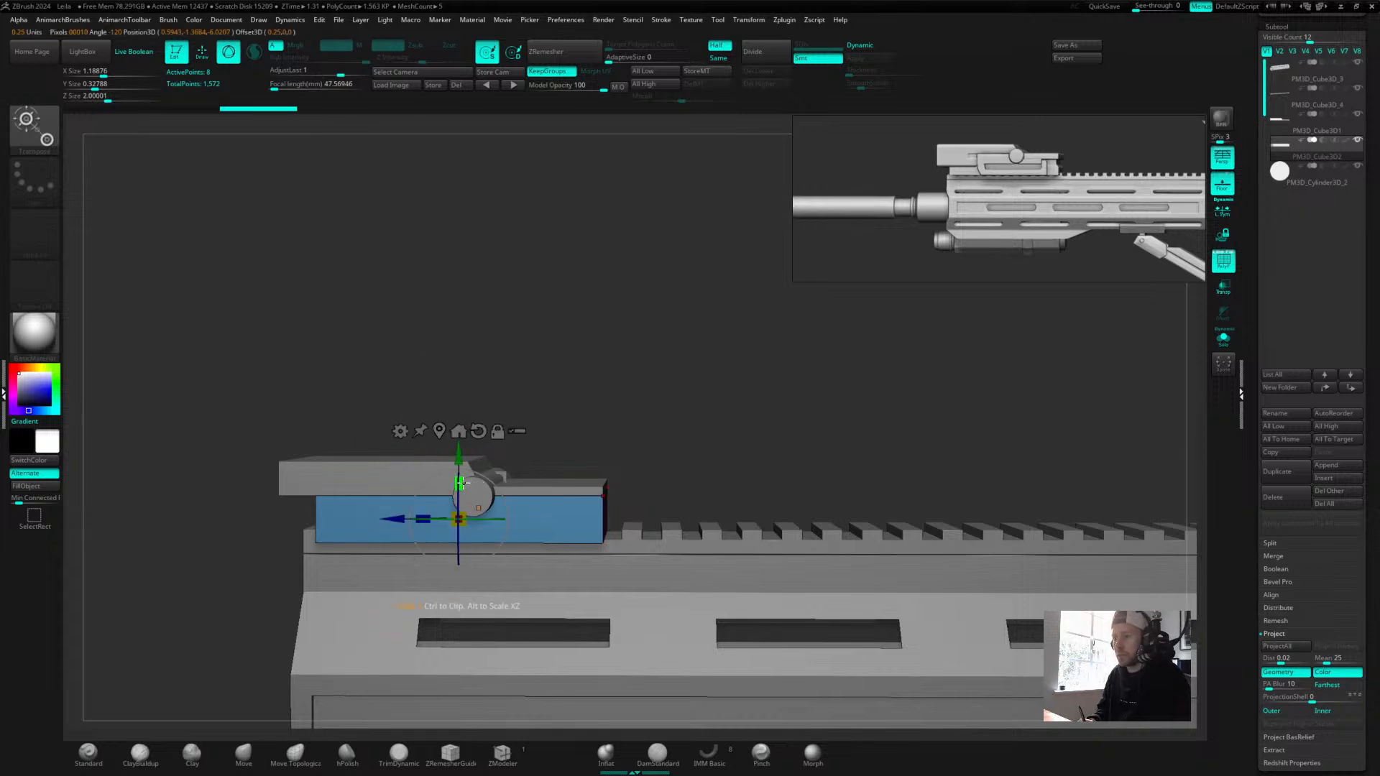
drag(459, 483, 452, 529)
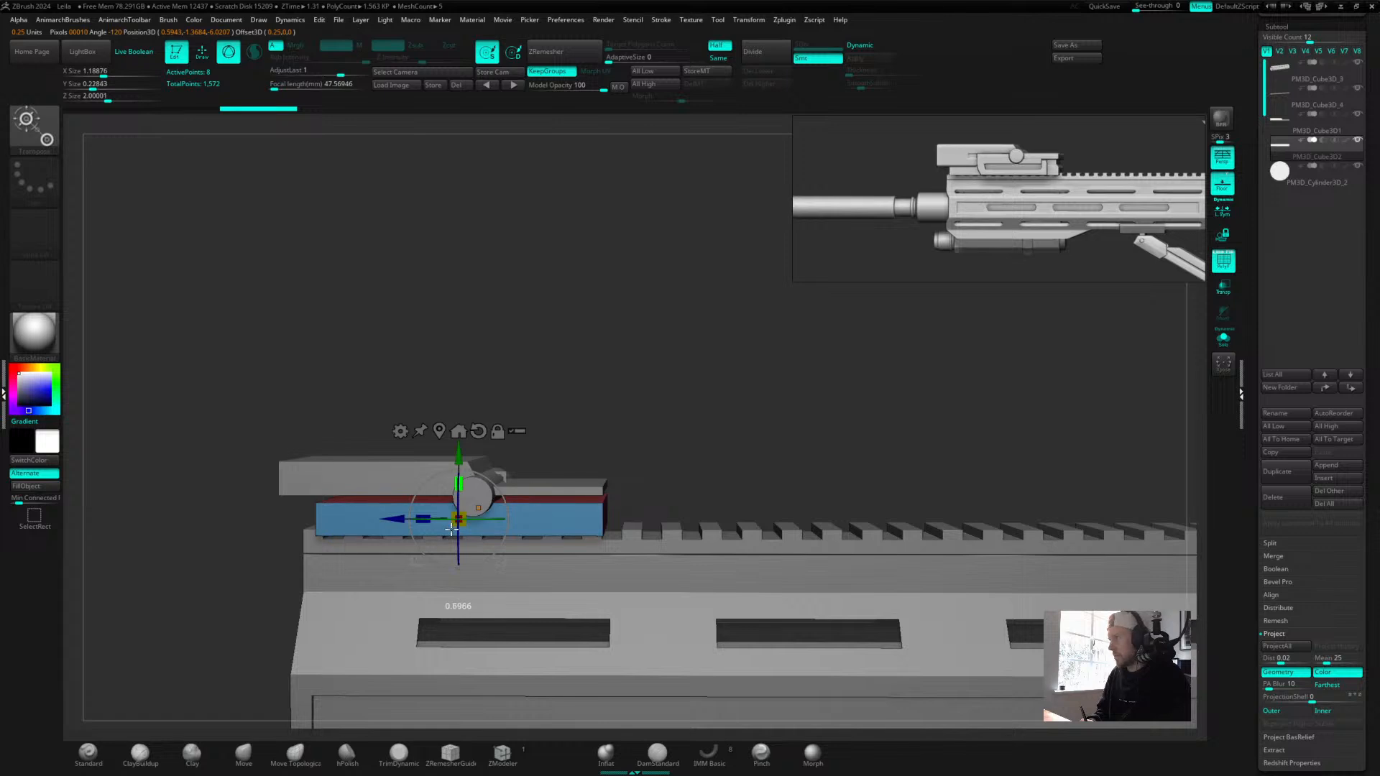
drag(451, 525, 452, 521)
Lower the shortened block so that it rests on the rail.
drag(462, 449, 465, 456)
drag(496, 385, 587, 370)
drag(463, 463, 461, 462)
drag(414, 525, 414, 526)
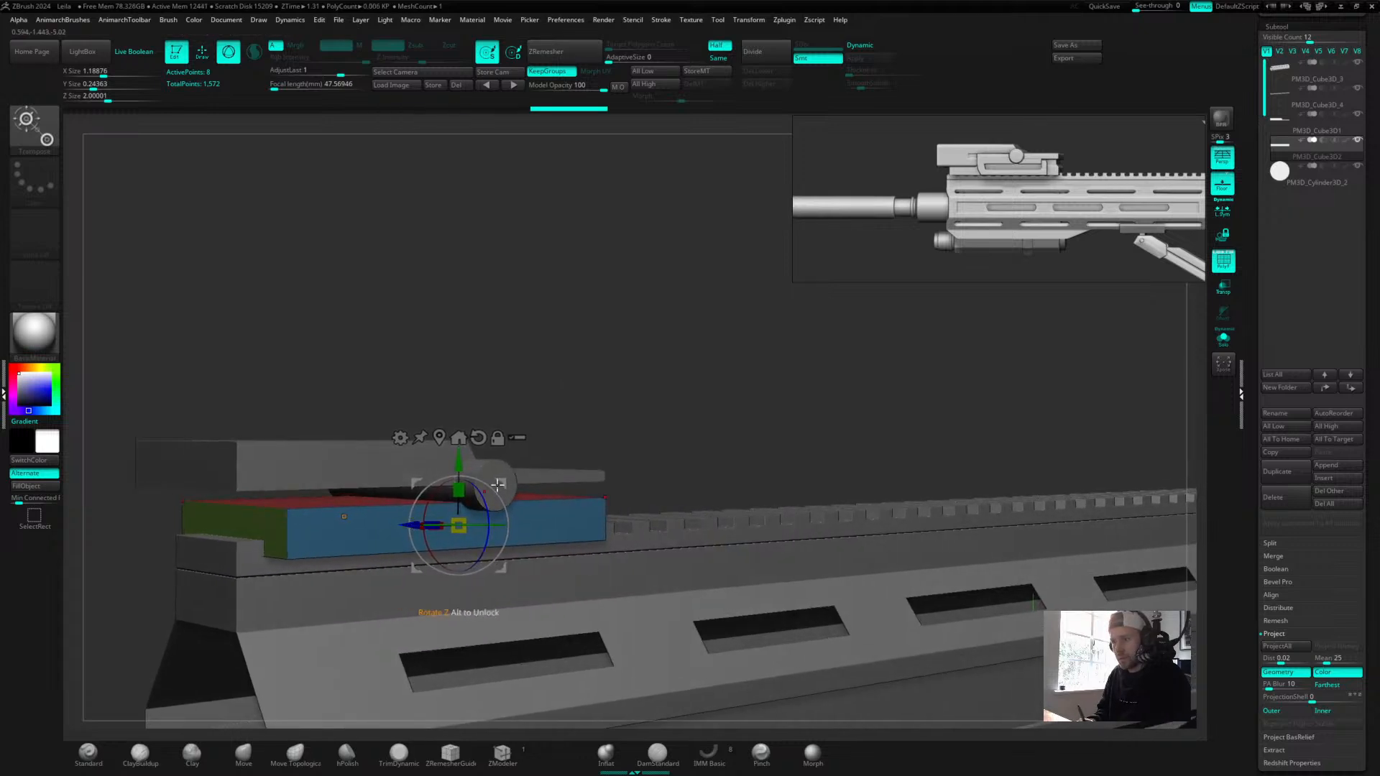
Select the stepped upper block and lower it onto the top of the lower block.
alt+click(538, 472)
drag(530, 411, 459, 408)
drag(358, 381, 358, 397)
Select the cylinder and scale it down to about 0.22 in diameter and 1.27 in X size.
alt+click(462, 471)
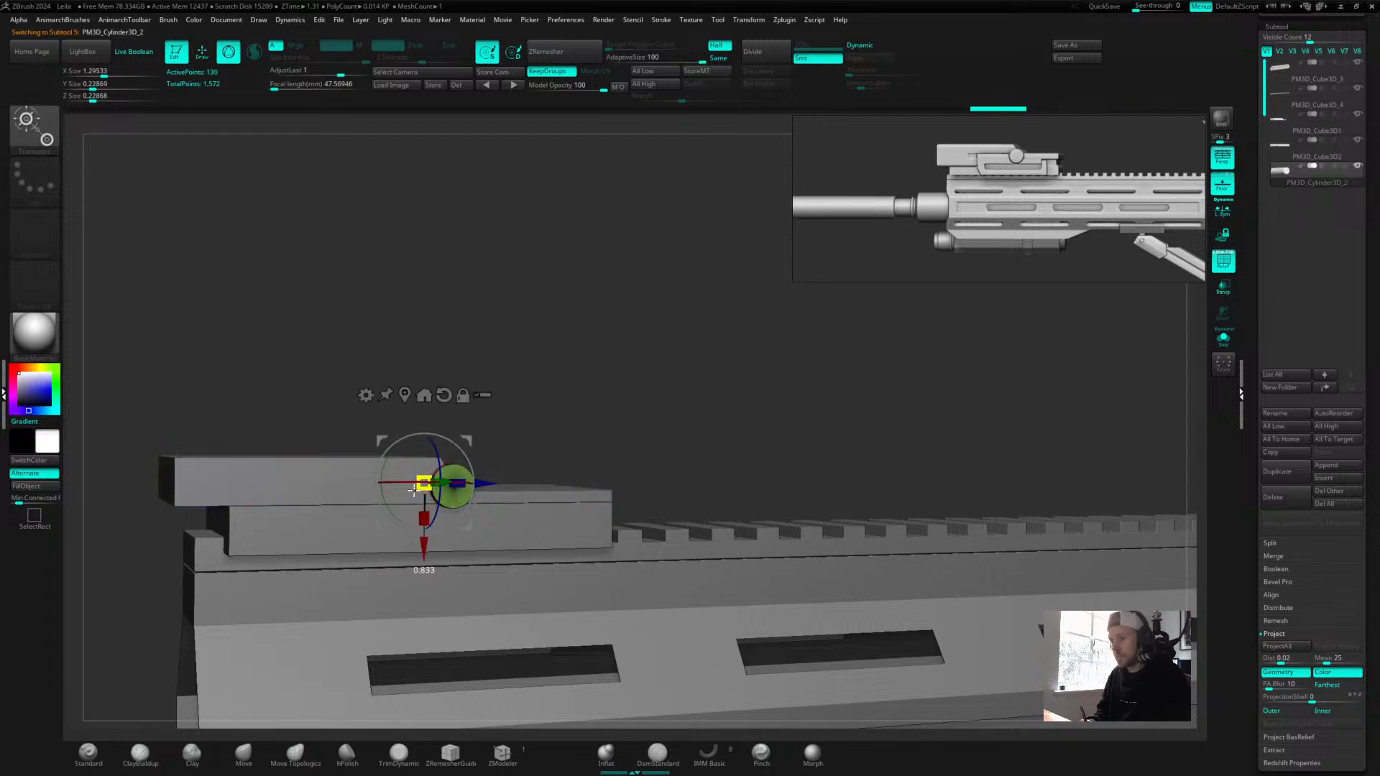
drag(566, 385, 1078, 353)
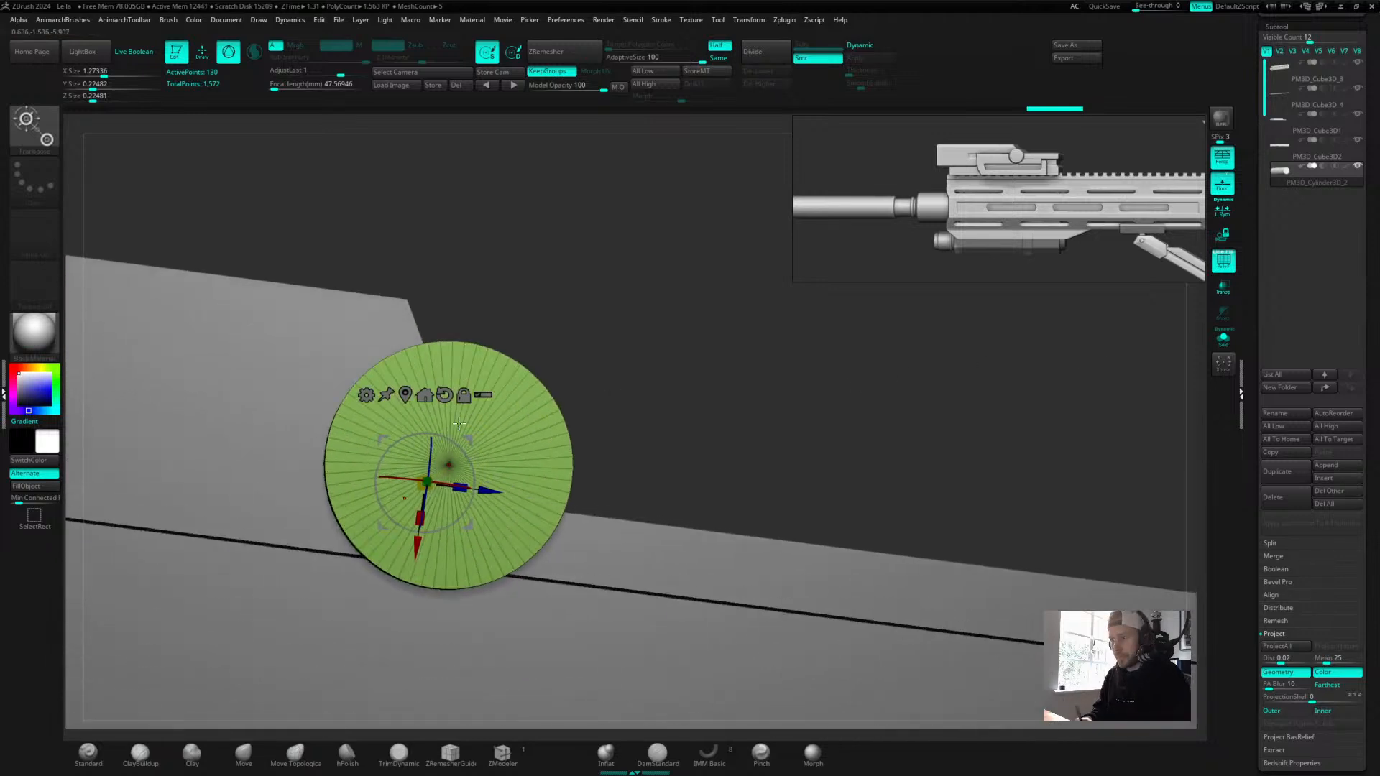
Inset the cylinder's cap twice with the Polygroup All target to form two narrow concentric rings at its edge.
key(q)
mouse_move(591, 355)
mouse_down()
mouse_move(616, 364)
mouse_move(617, 394)
mouse_up()
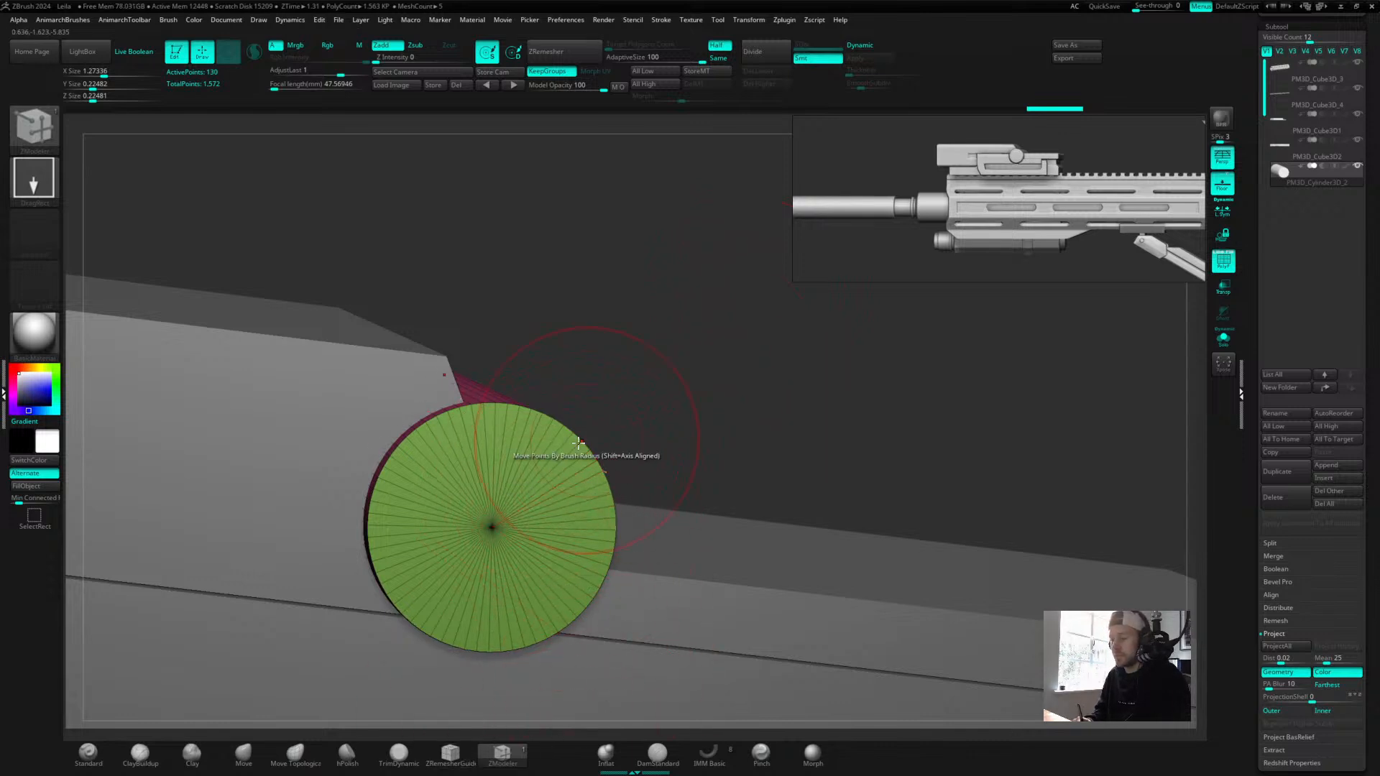
key(space)
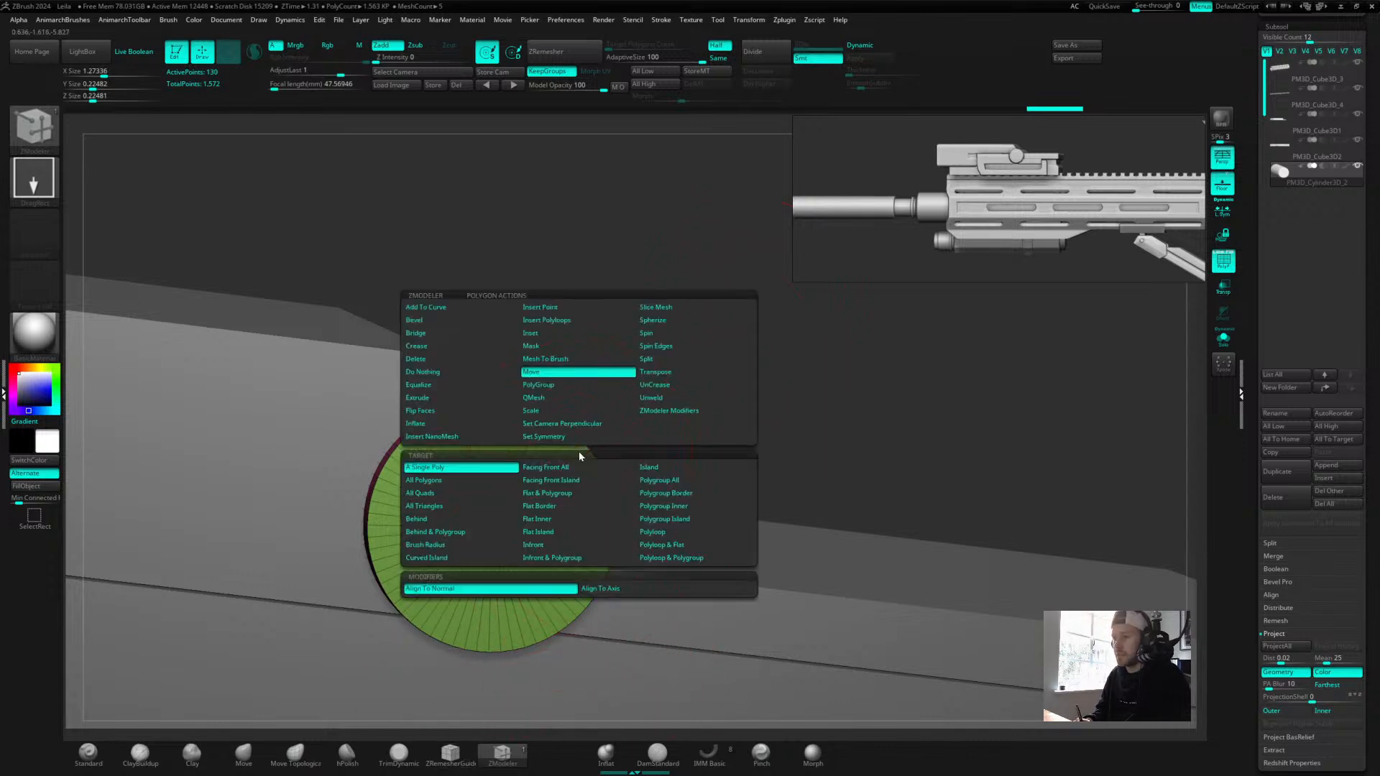
click(542, 335)
mouse_move(575, 453)
mouse_down()
mouse_move(553, 466)
mouse_move(577, 465)
mouse_up()
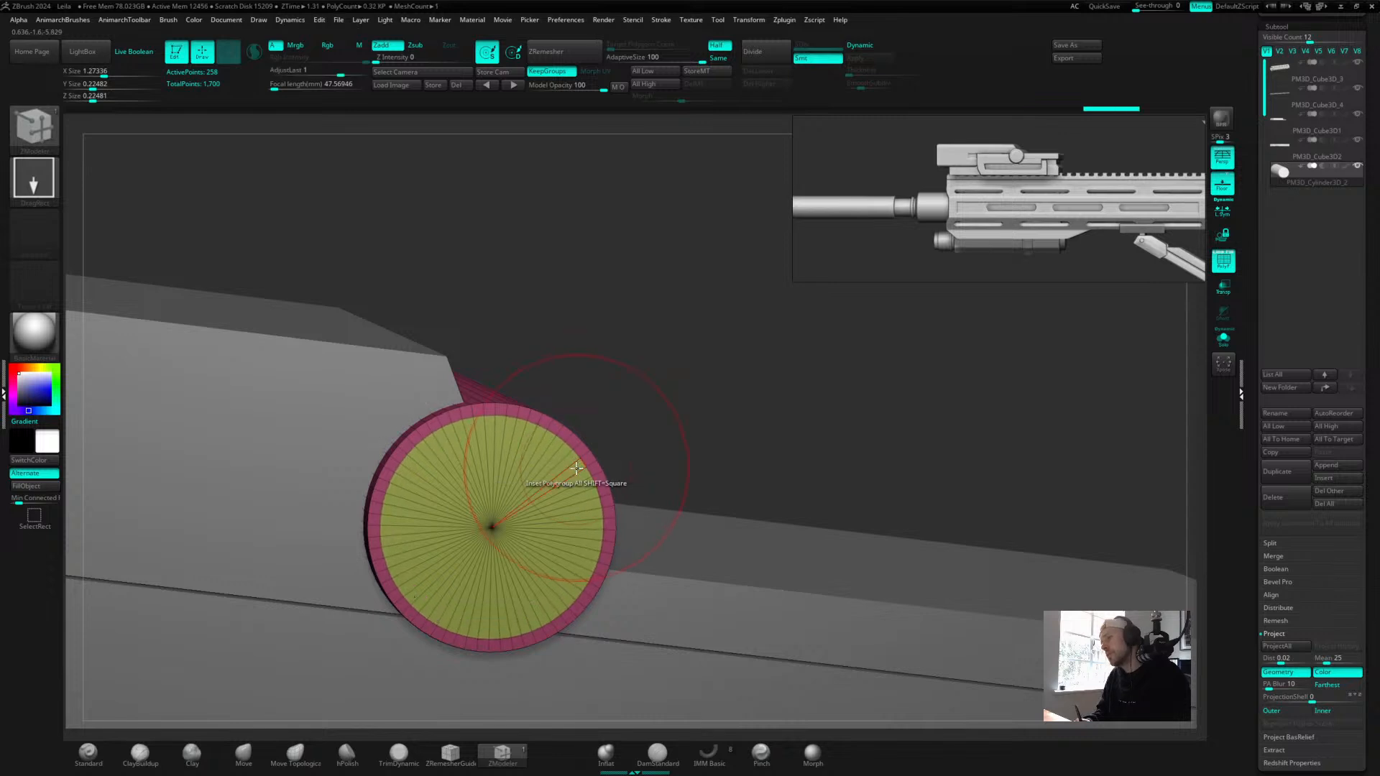
click(576, 467)
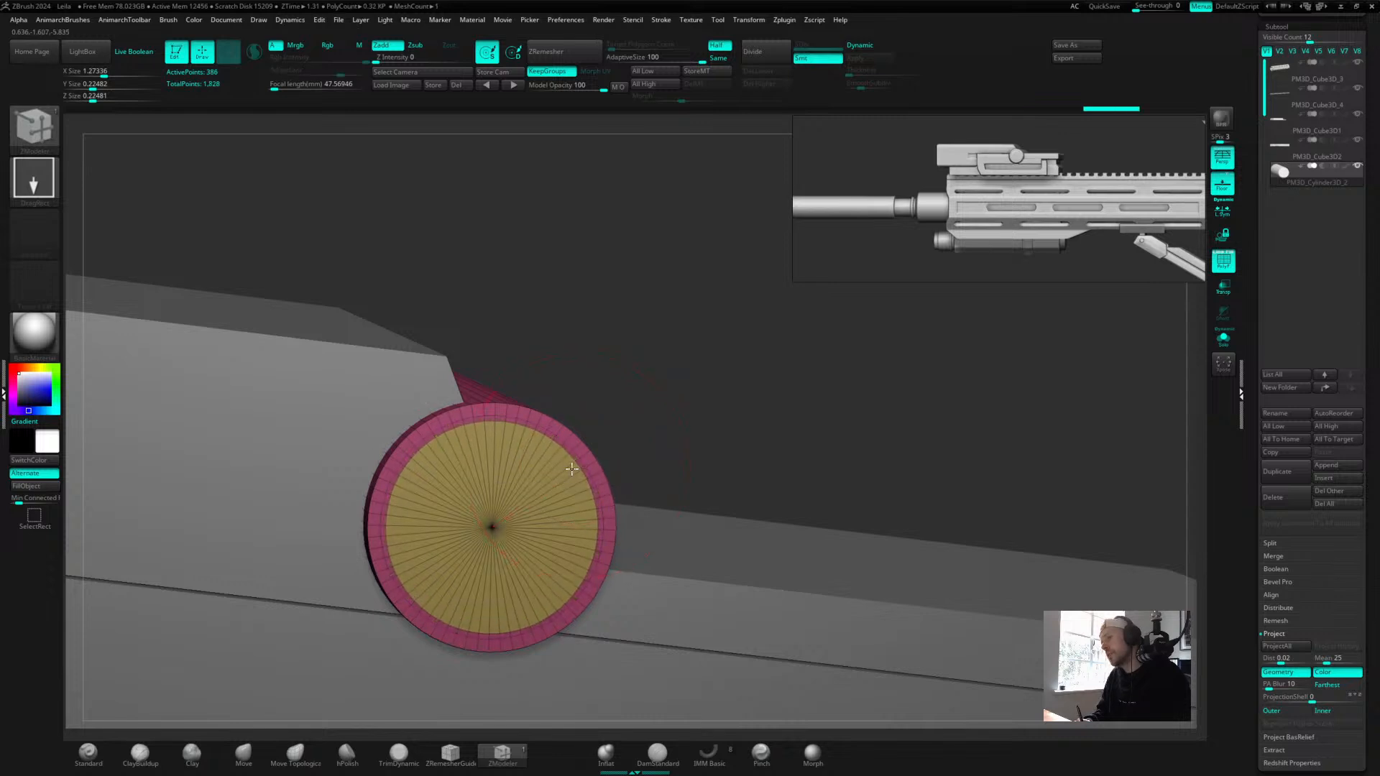
drag(570, 470, 572, 473)
Give the inner narrow ring on the cylinder's cap its own polygroup with the ZModeler PolyGroup action.
alt+drag(655, 407, 585, 373)
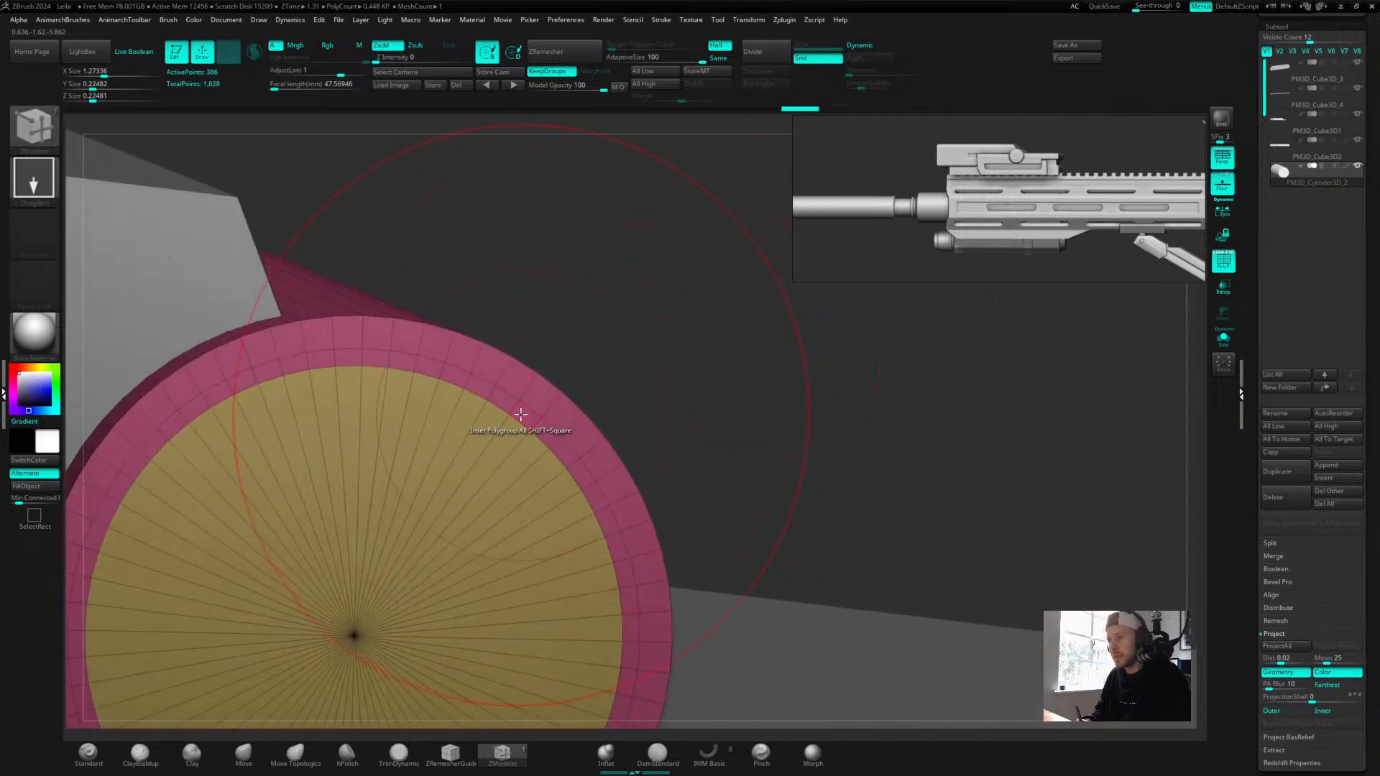
key(space)
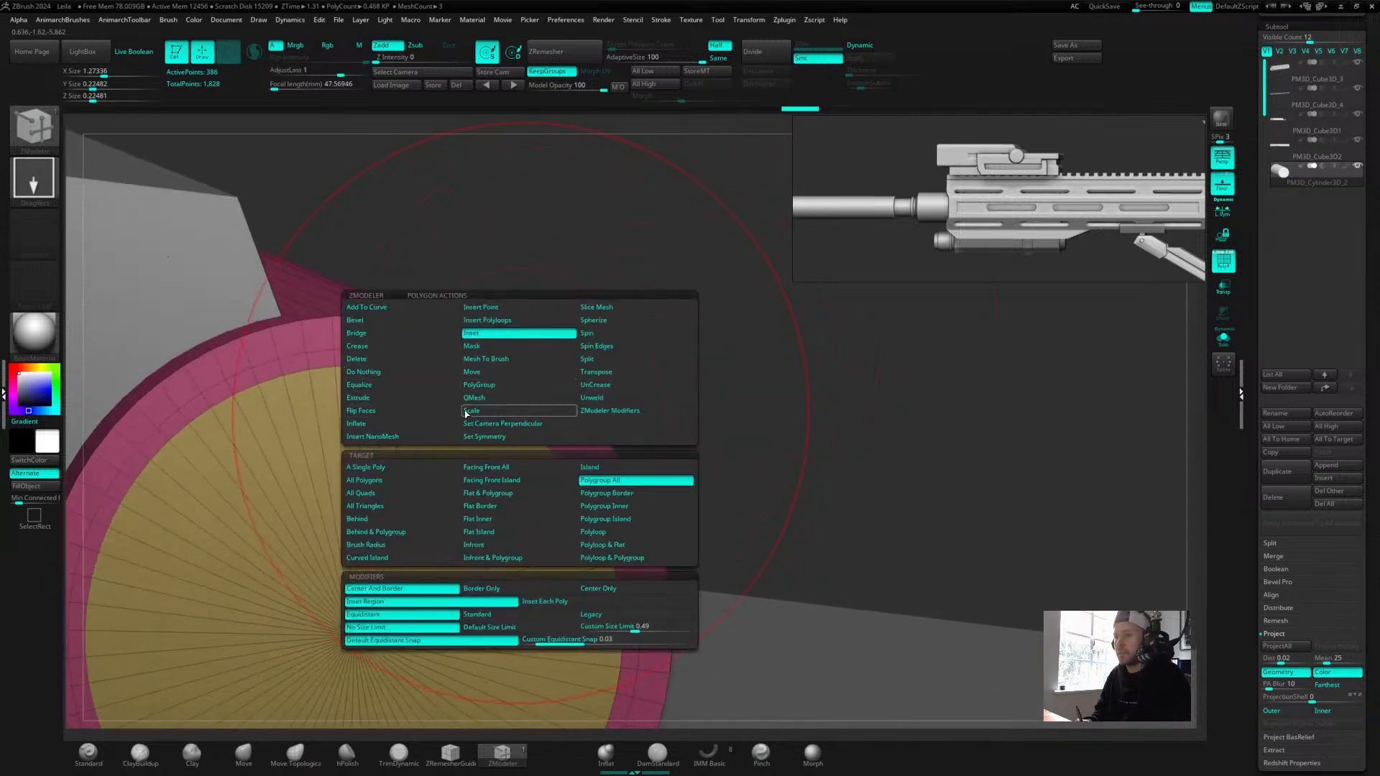
click(480, 385)
click(604, 535)
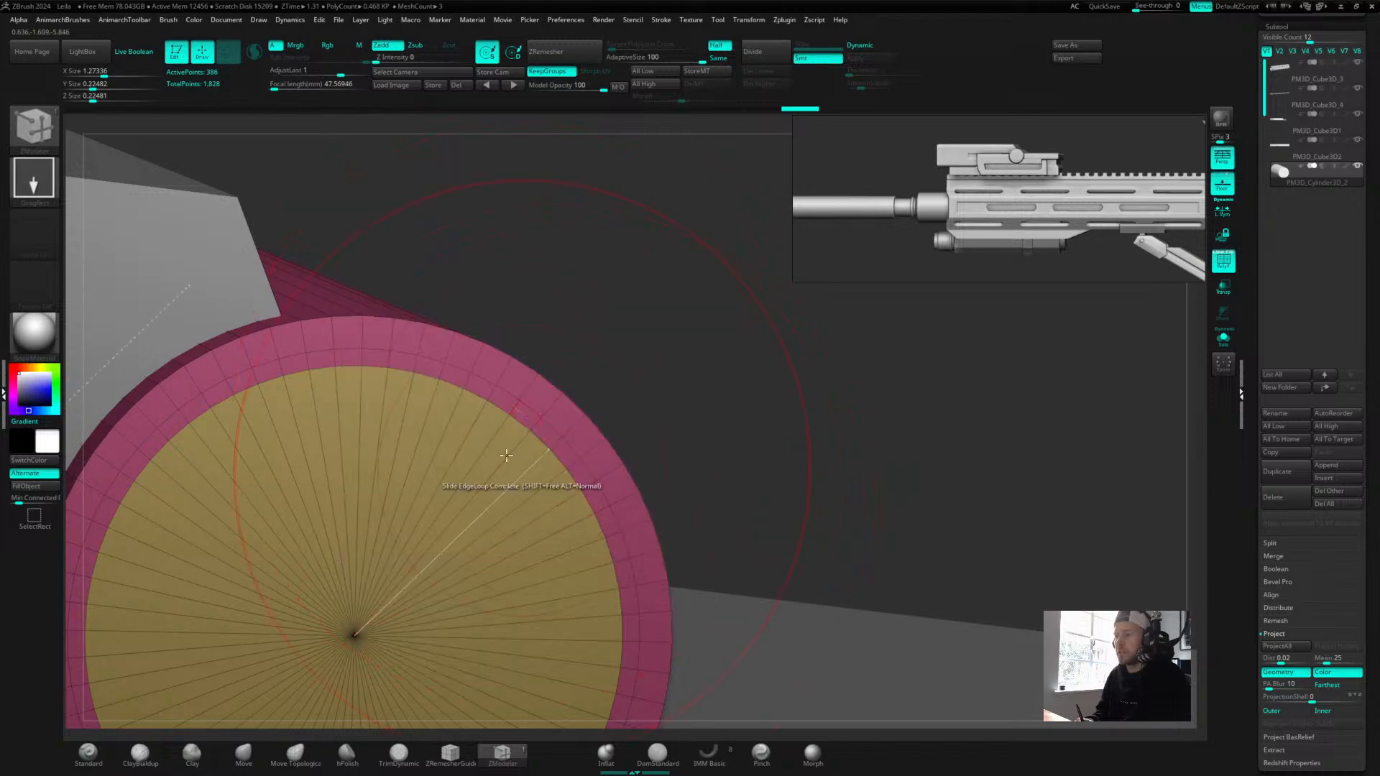
click(473, 384)
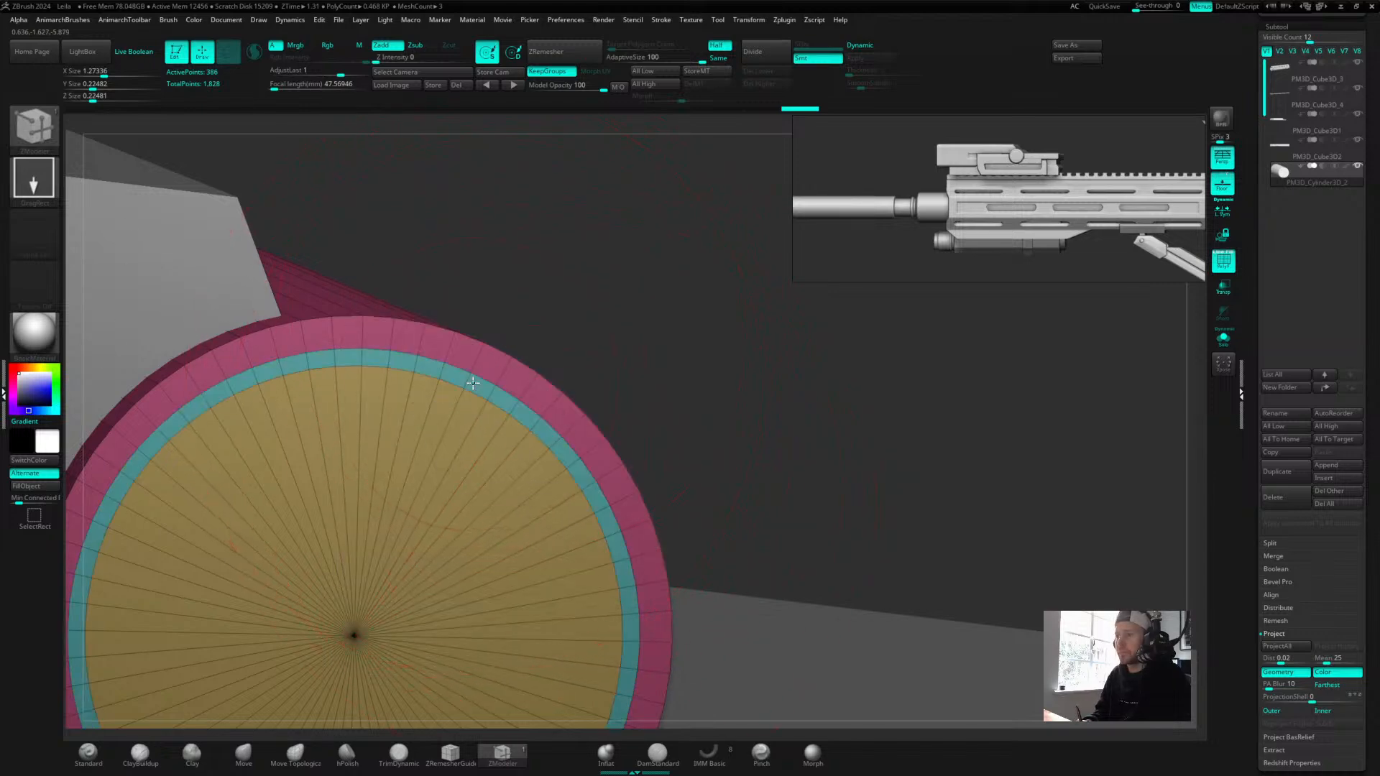
Extrude the cap's inner ring inward with the Polygroup All target to form a groove.
drag(574, 285, 585, 292)
key(s)
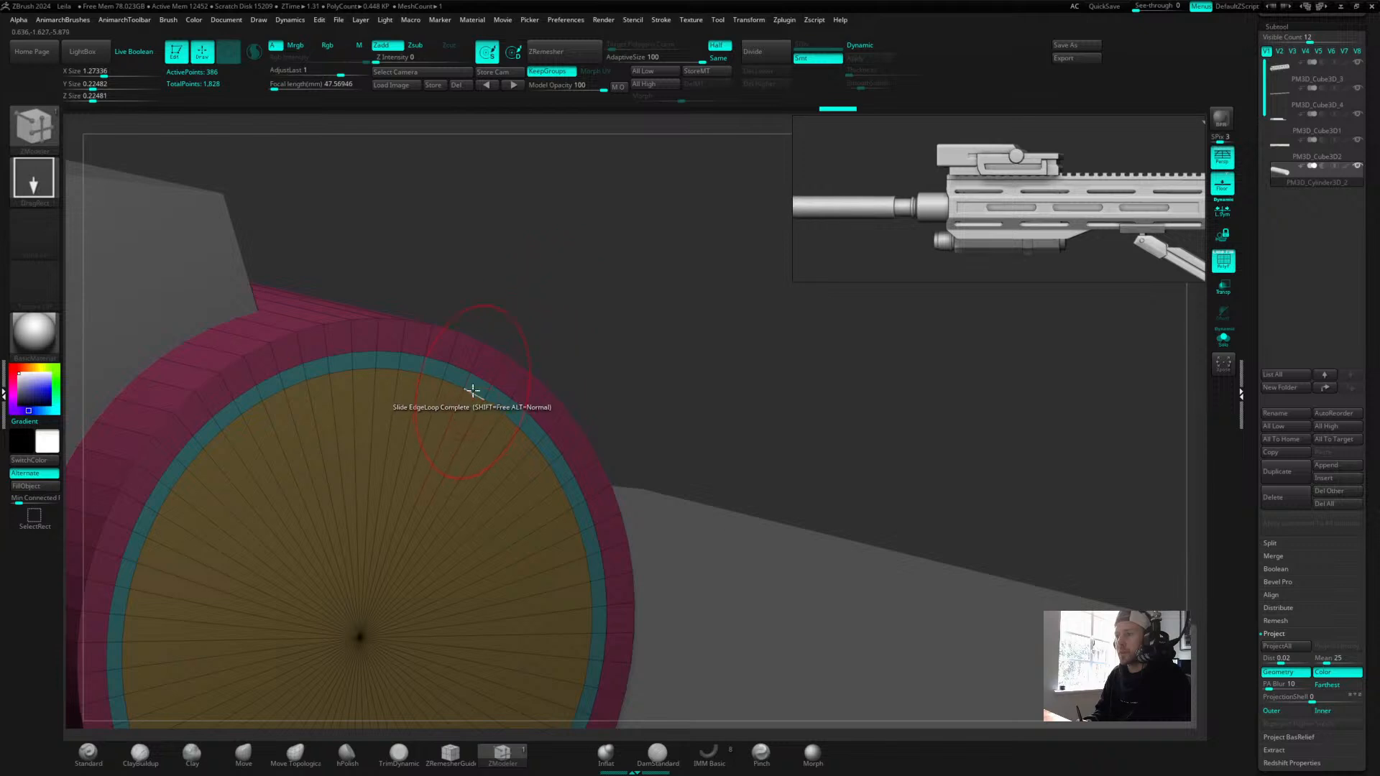
key(space)
click(338, 398)
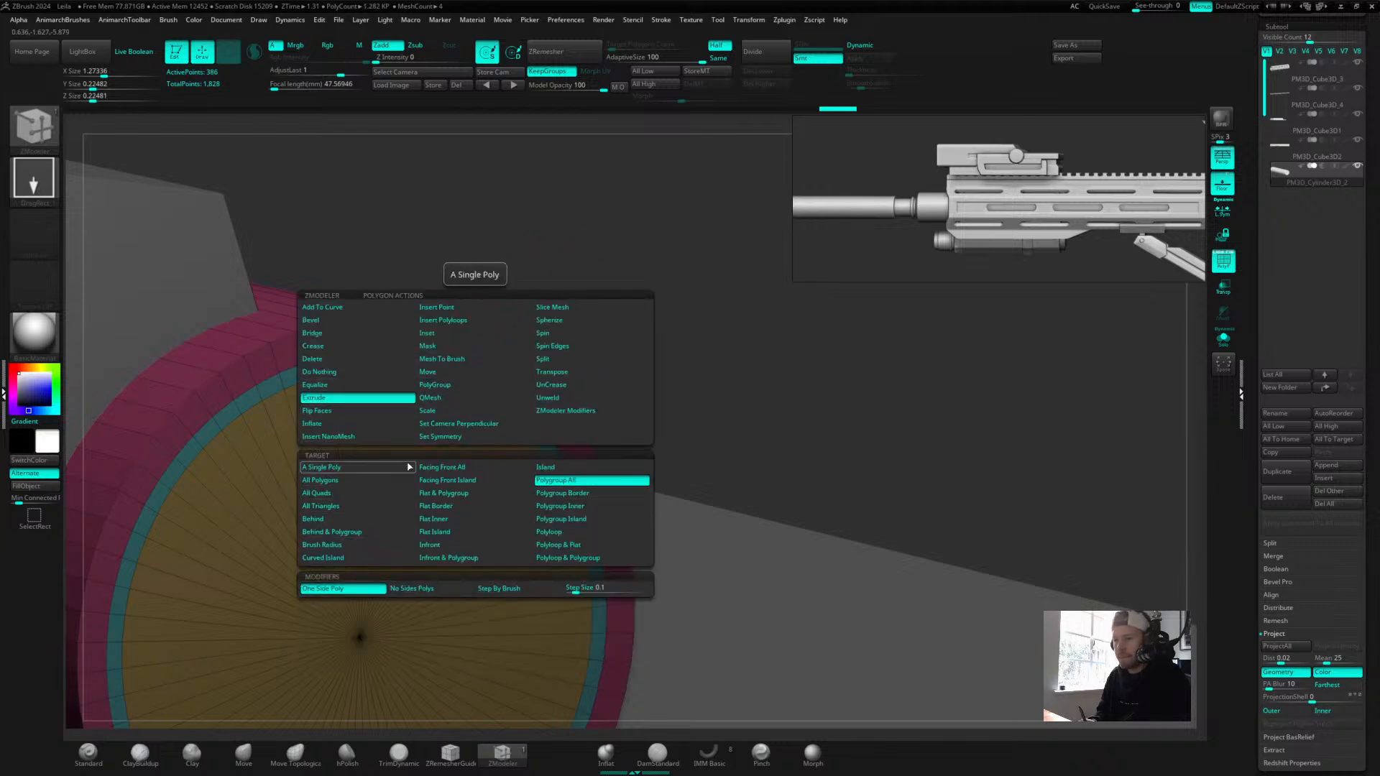
click(561, 480)
click(497, 397)
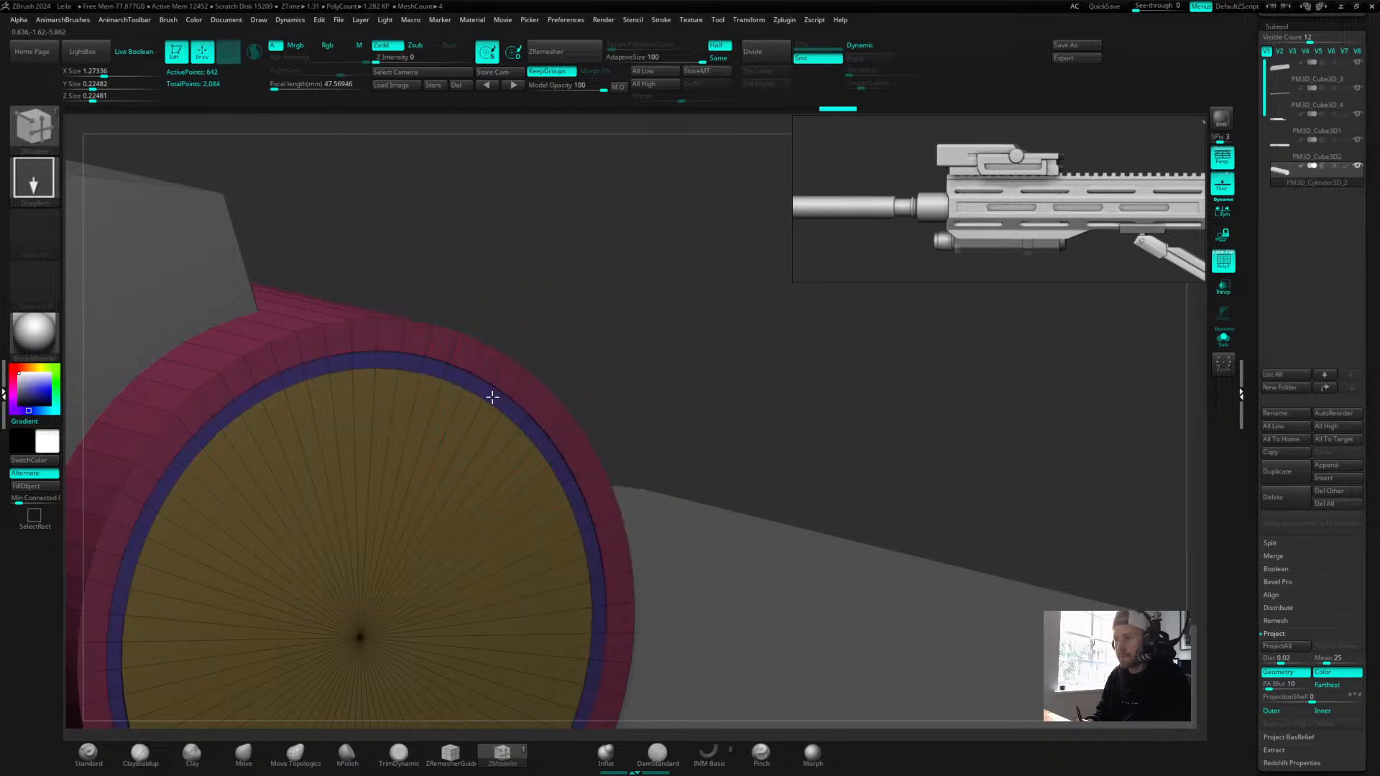
Bevel the outer rim of the cylinder's cap with the EdgeLoop Complete target.
mouse_move(630, 298)
alt+mouse_down()
mouse_move(419, 317)
mouse_move(625, 303)
alt+mouse_up()
right_click(468, 342)
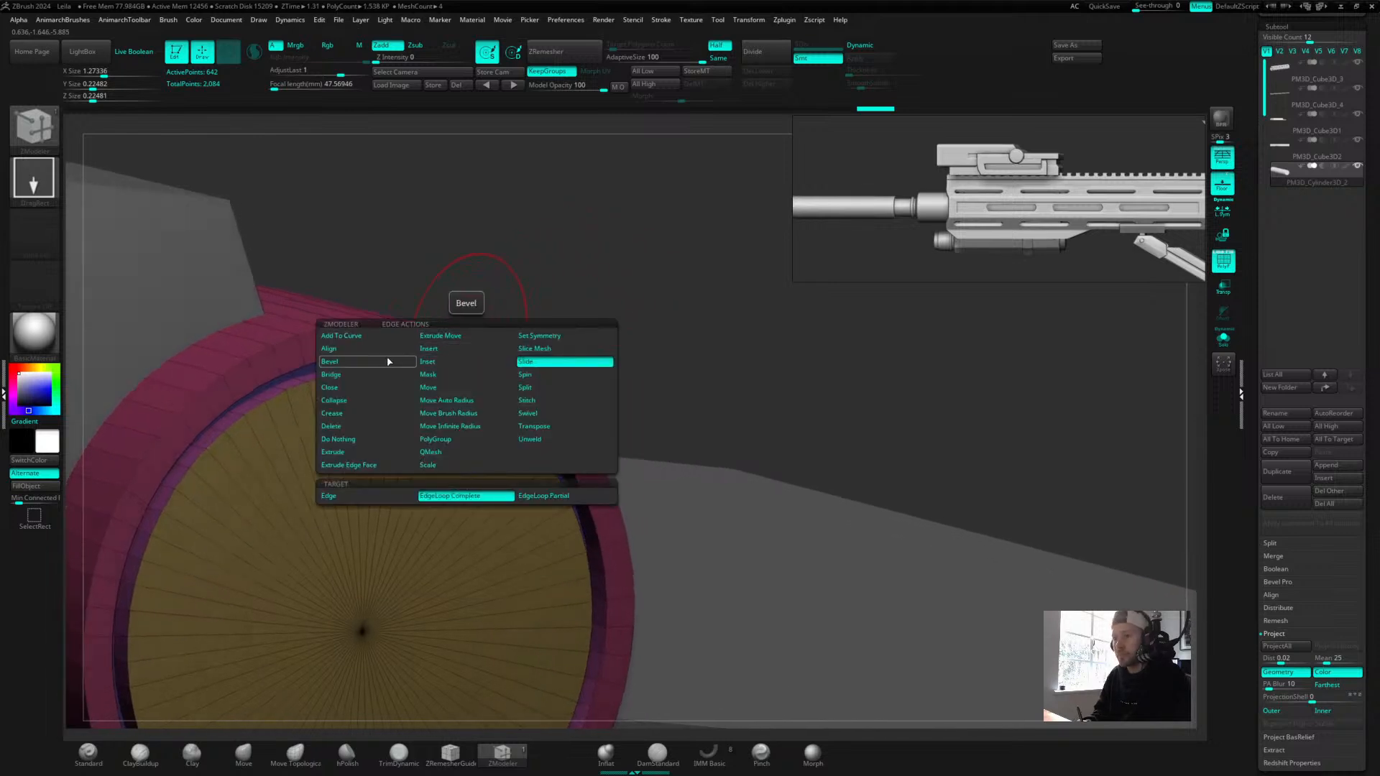
click(365, 362)
click(360, 321)
drag(364, 350, 365, 346)
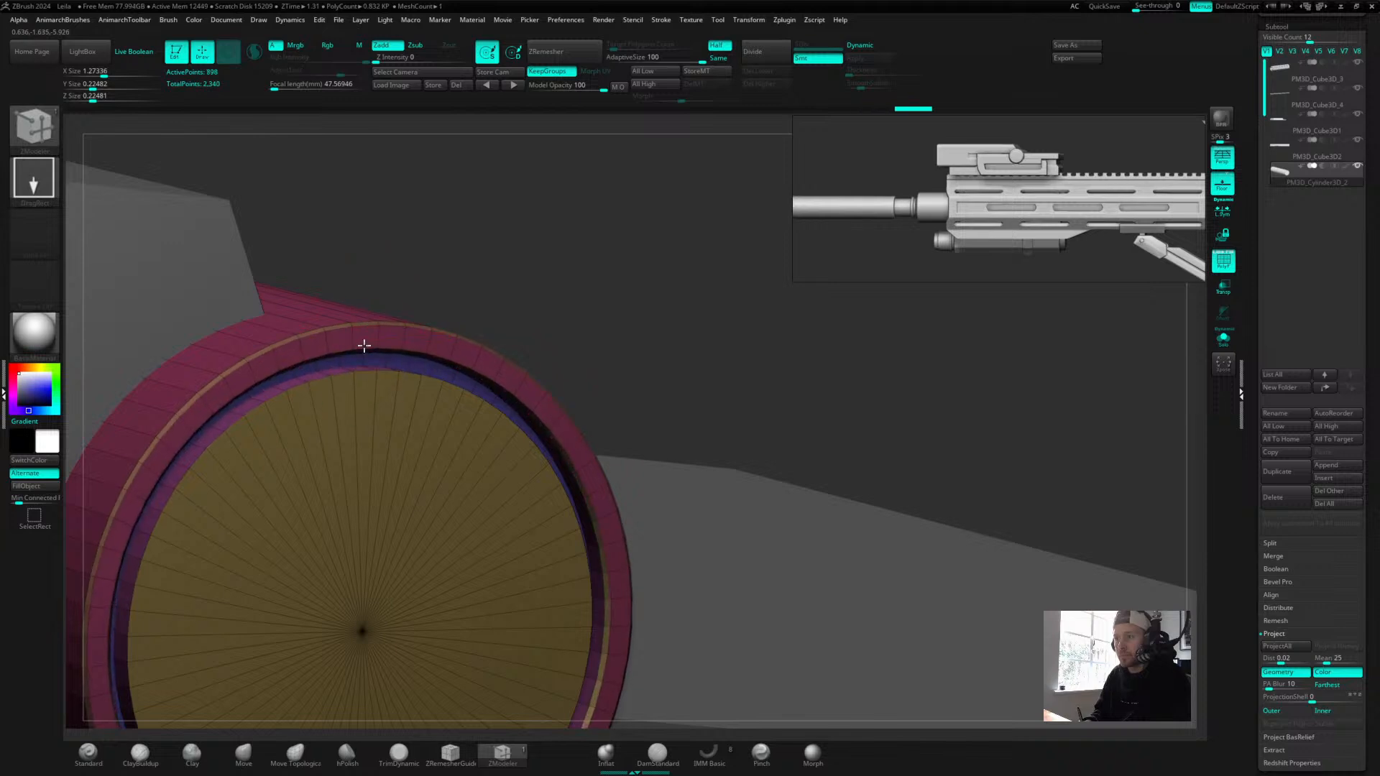
Undo the rim bevel and the groove extrusion on the cylinder's cap.
drag(539, 275, 565, 311)
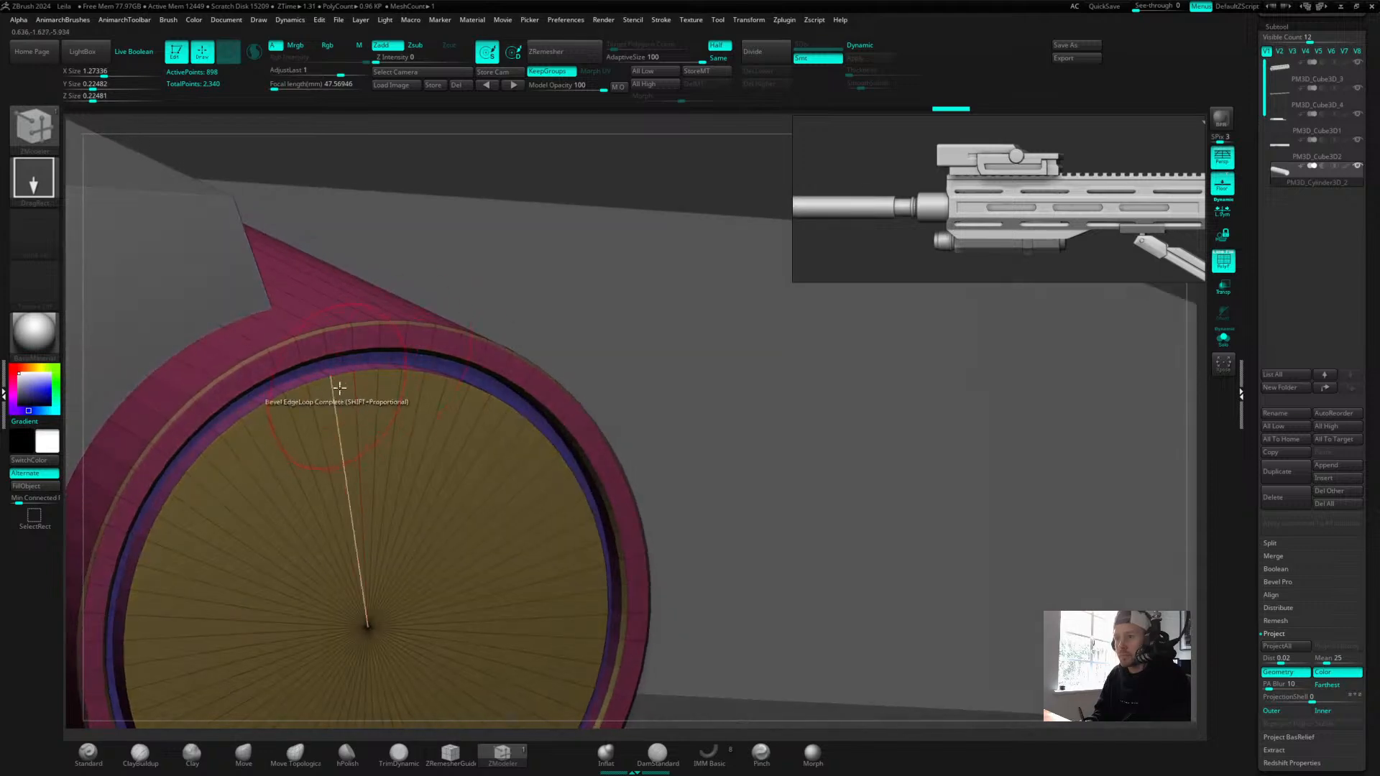
alt+drag(592, 163, 341, 219)
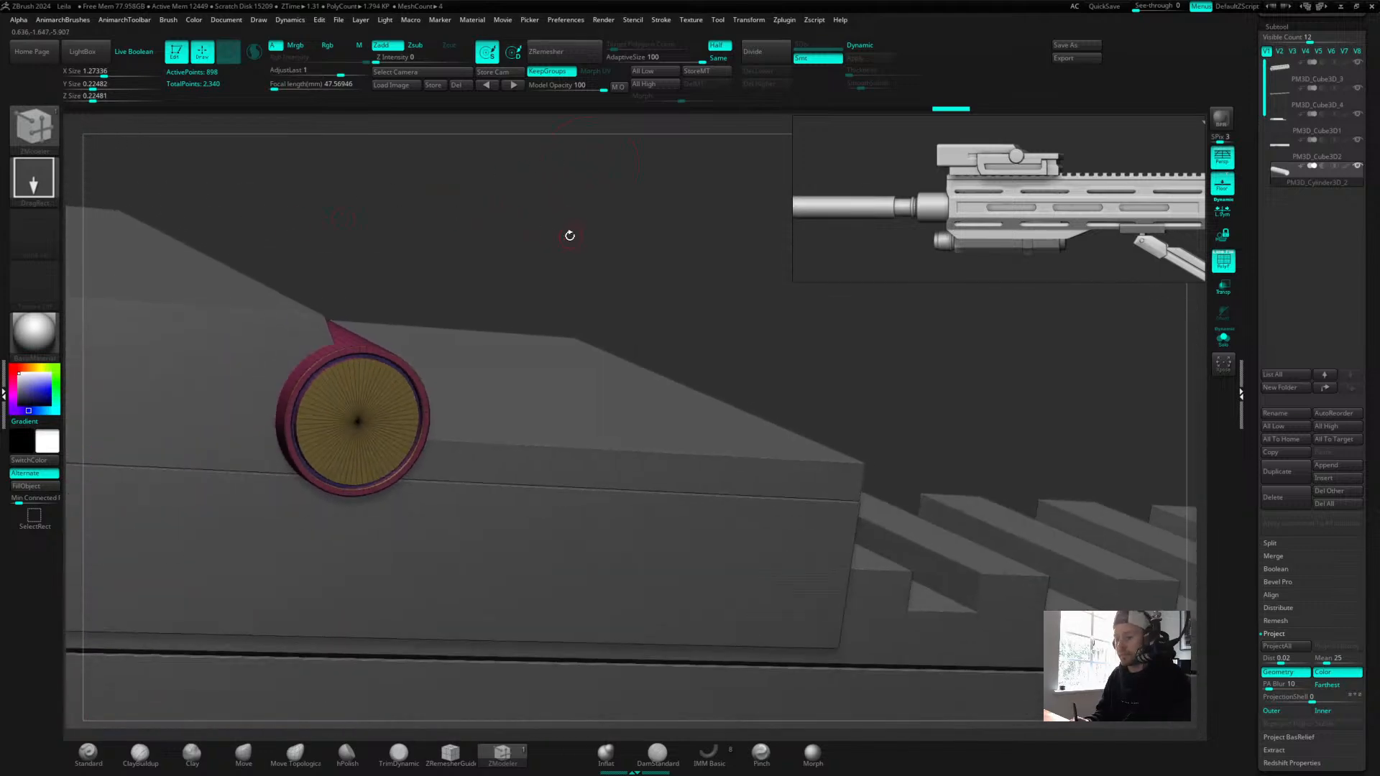
key(shift+f)
alt+drag(621, 239, 457, 231)
drag(457, 232, 748, 259)
key(ctrl+z)
key(ctrl+z)
key(ctrl+z)
key(ctrl+z)
key(ctrl+z)
Slide the inner edge loop of the cap's ring outward with EdgeLoop Complete to make the ring much narrower.
mouse_move(551, 302)
mouse_down()
mouse_move(570, 308)
mouse_move(561, 275)
mouse_move(659, 311)
mouse_up()
key(shift+f)
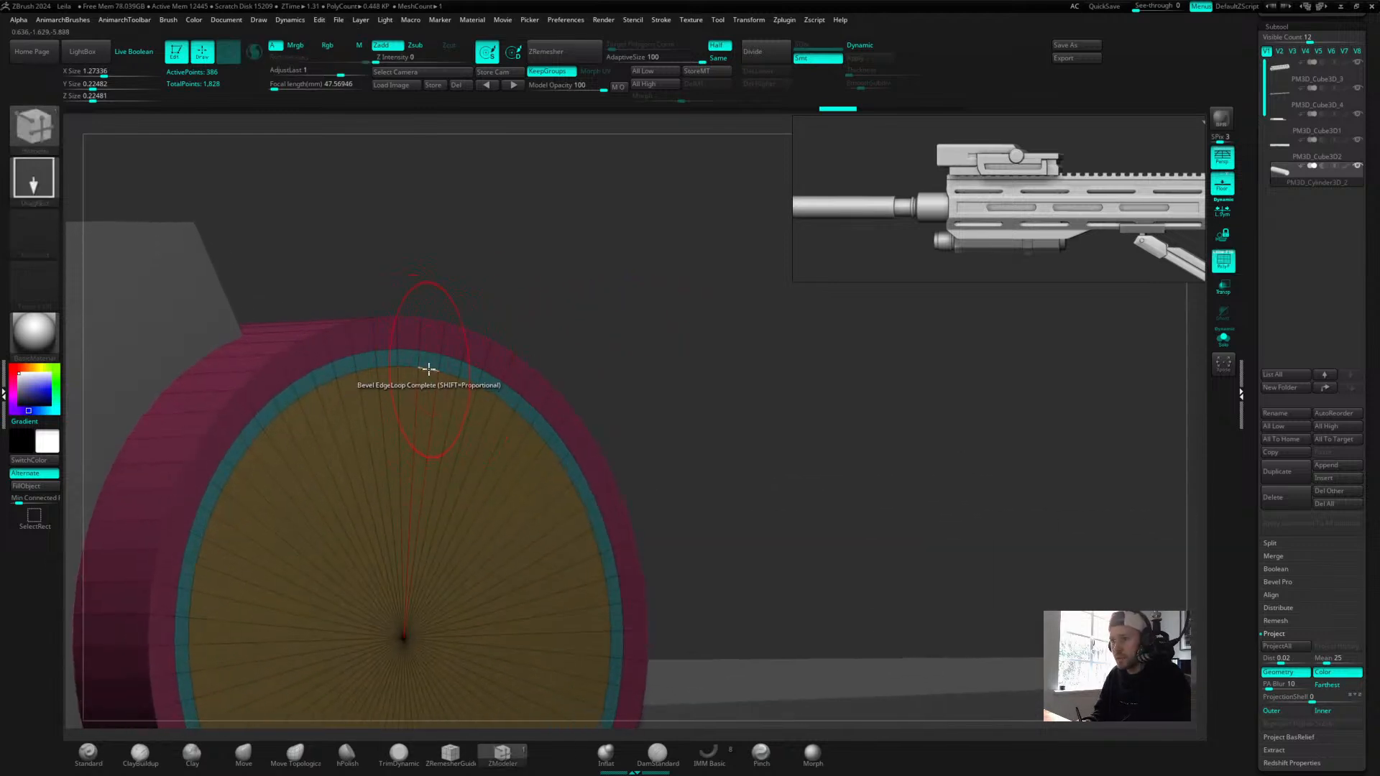
key(space)
click(487, 394)
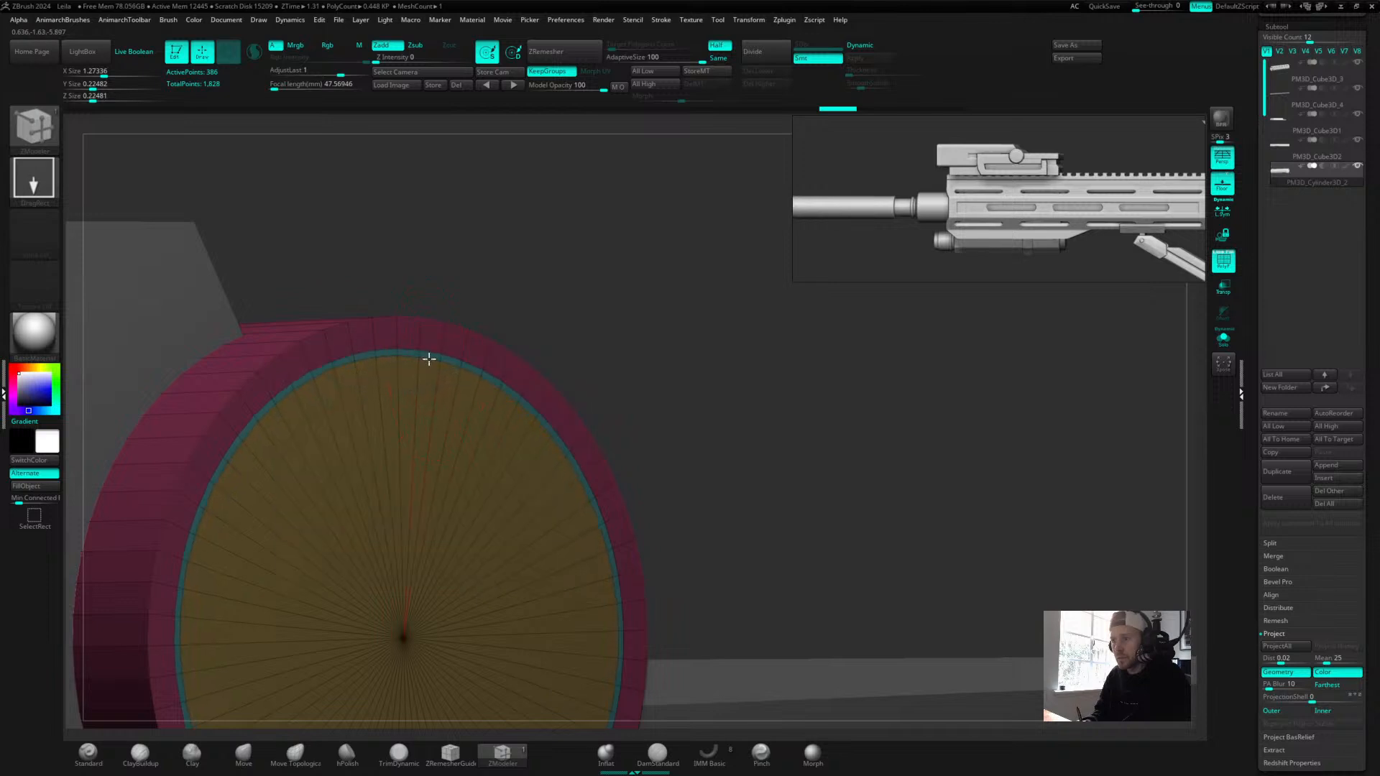
drag(429, 358, 428, 357)
Extrude the narrowed ring inward to form a thin groove in the cap, and briefly preview it with dynamic subdivision.
right_drag(428, 357, 438, 346)
drag(425, 355, 421, 352)
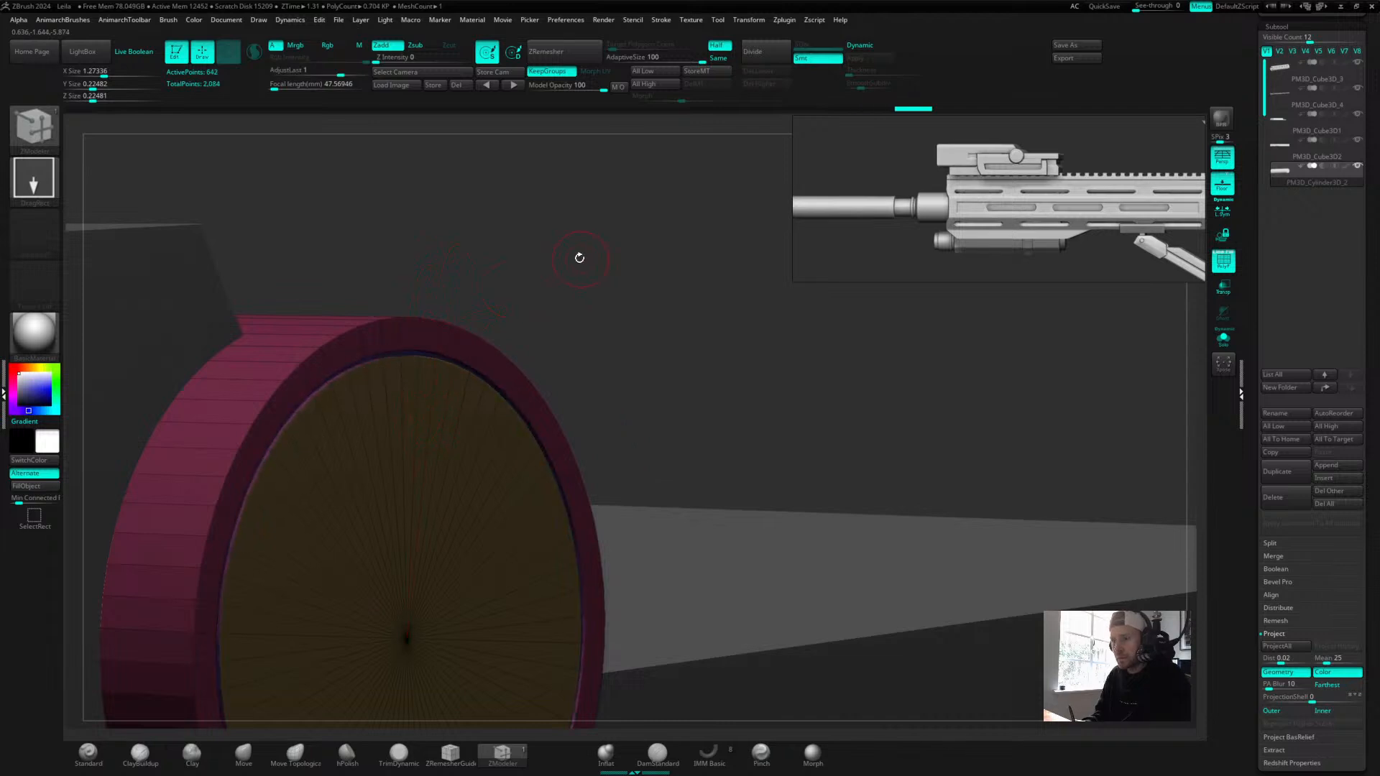
key(d)
key(shift+d)
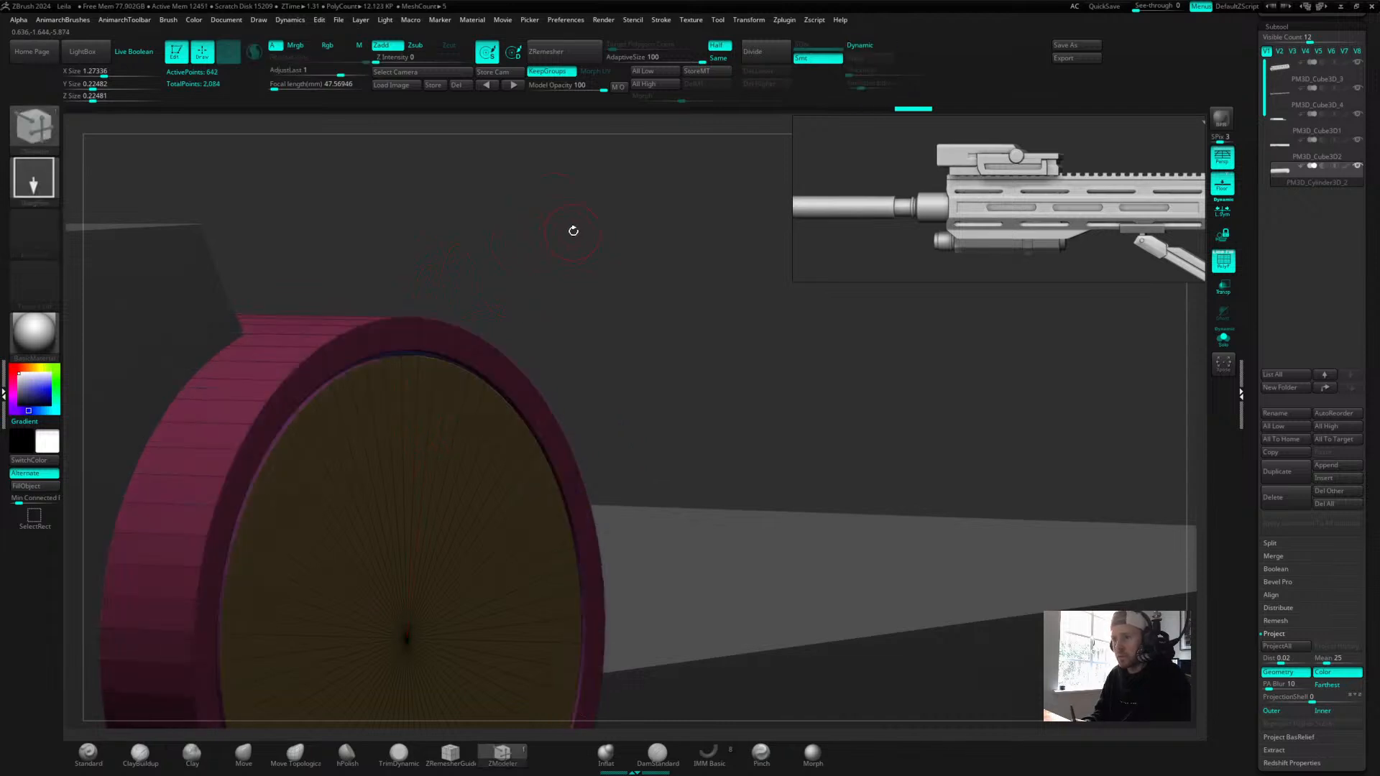
drag(573, 228, 320, 364)
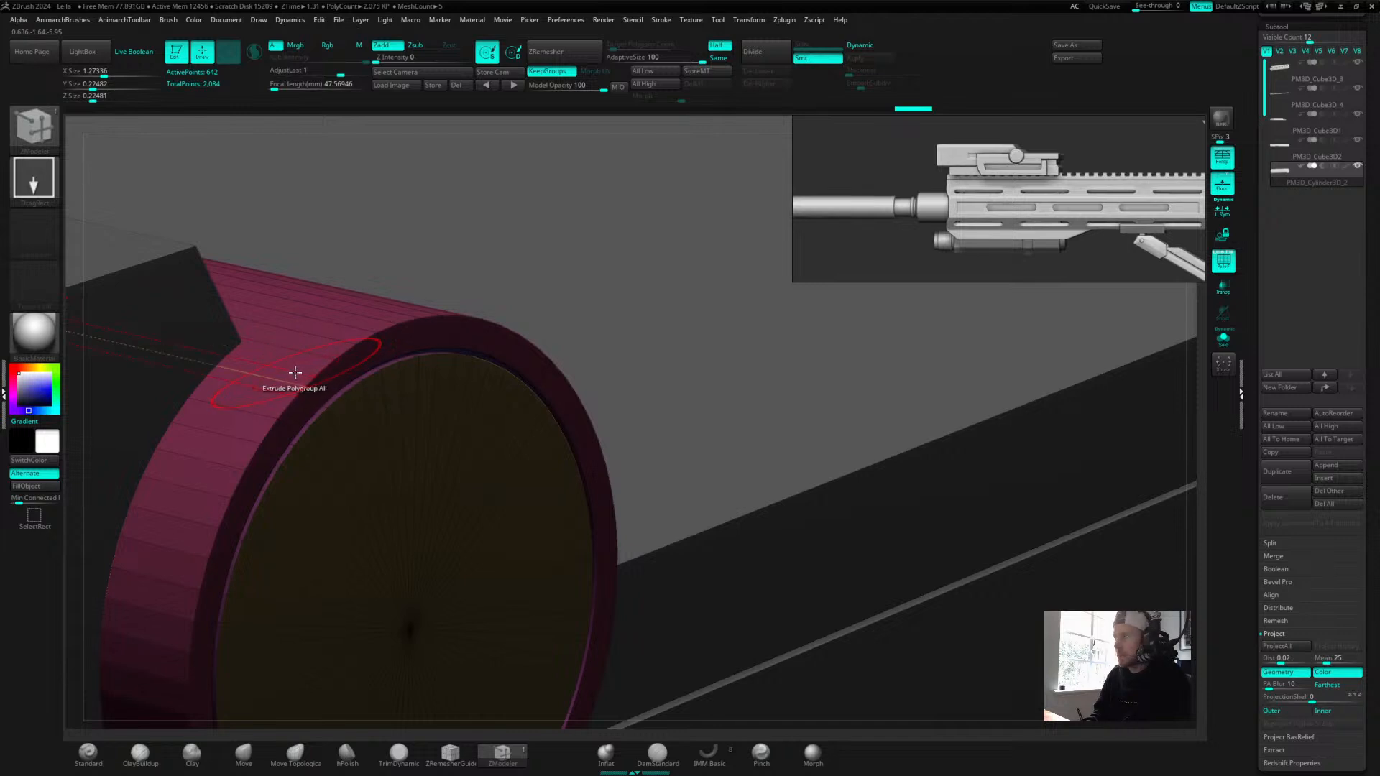
key(space)
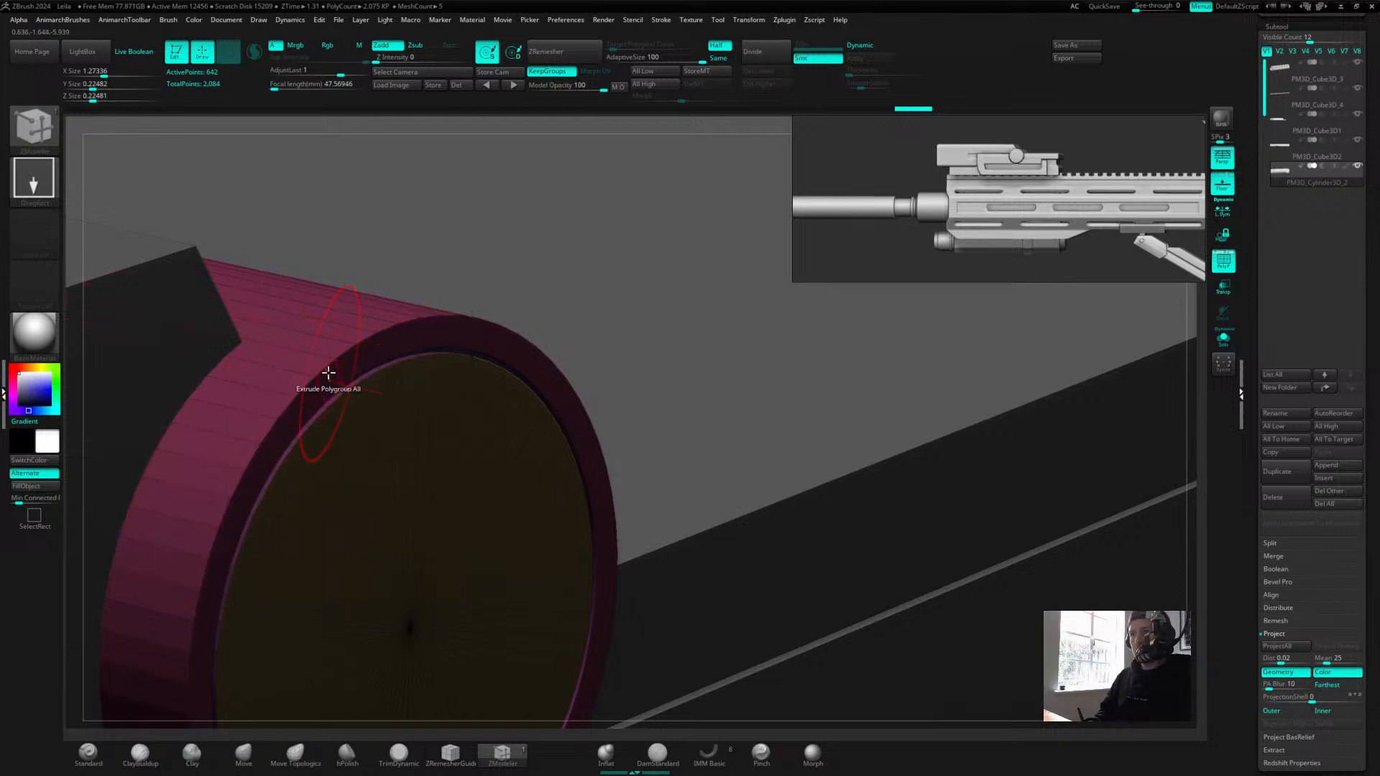
key(space)
drag(334, 336, 548, 218)
key(ctrl+z)
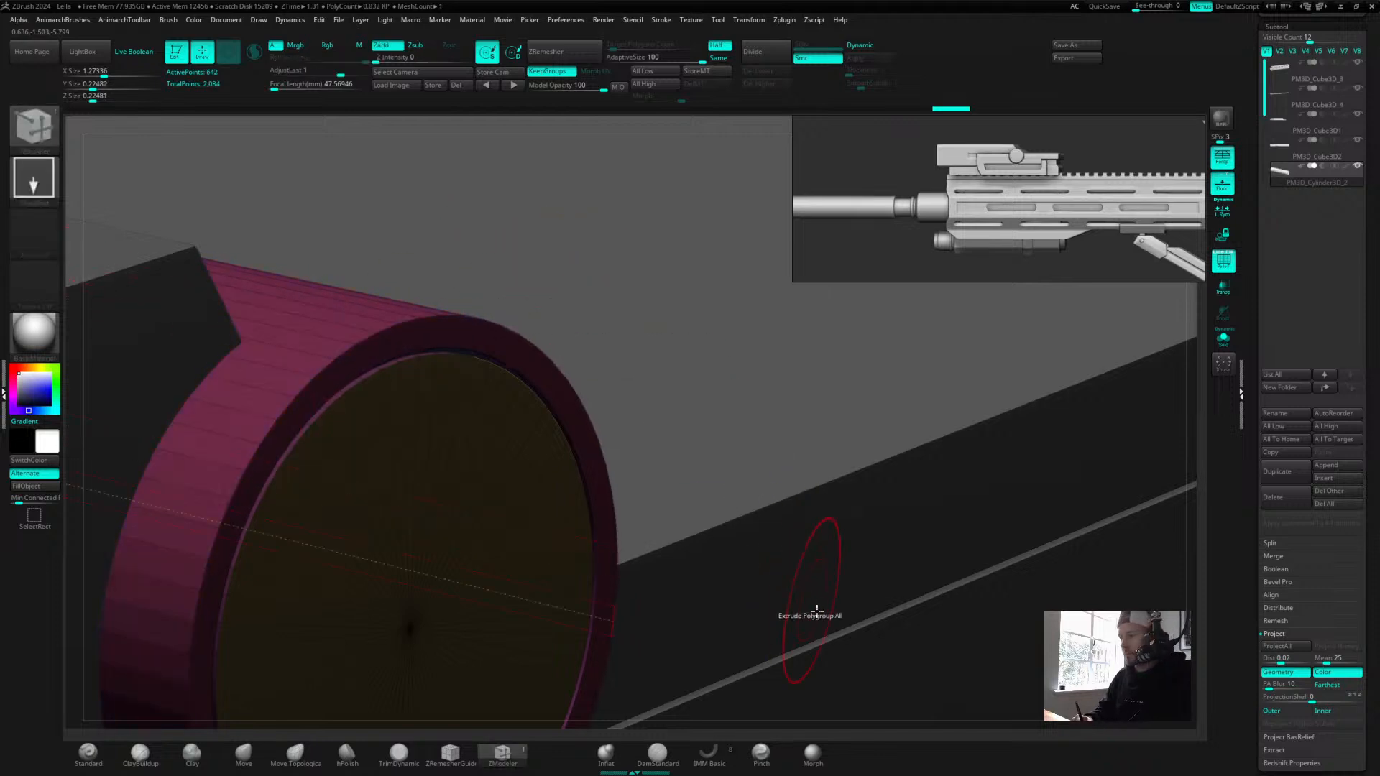
key(ctrl+shift+z)
key(ctrl+z)
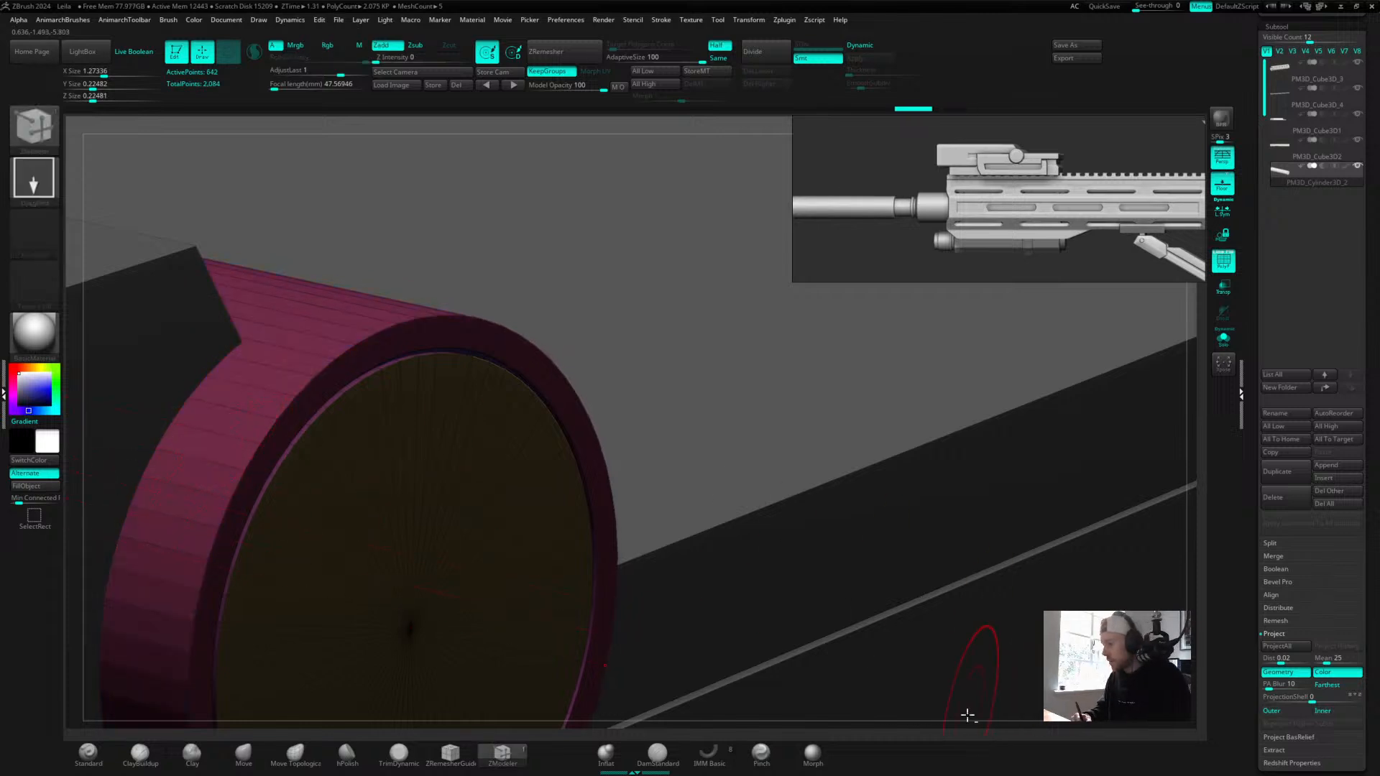
Insert a supporting edge loop around the cylinder's body close to its cap.
drag(930, 708, 625, 163)
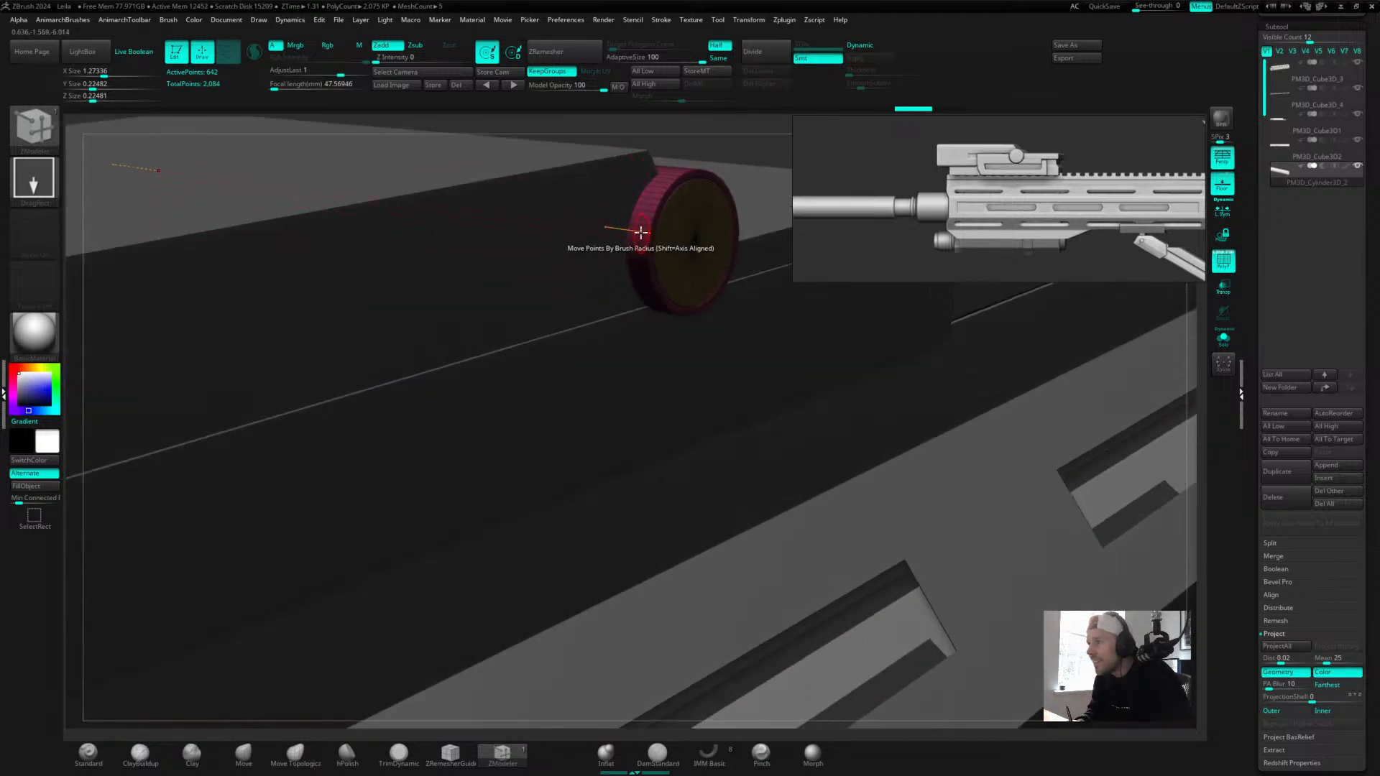
drag(1193, 608, 747, 484)
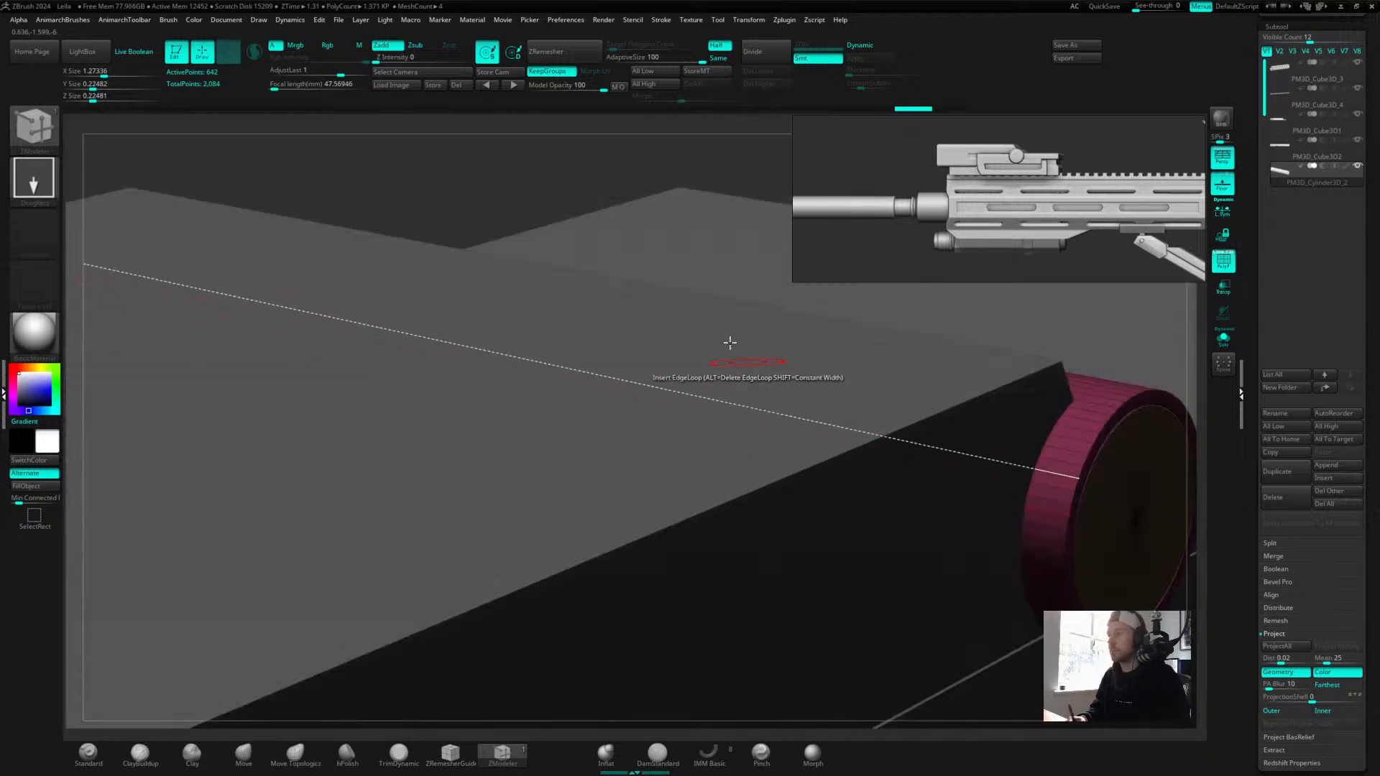
drag(606, 171, 584, 455)
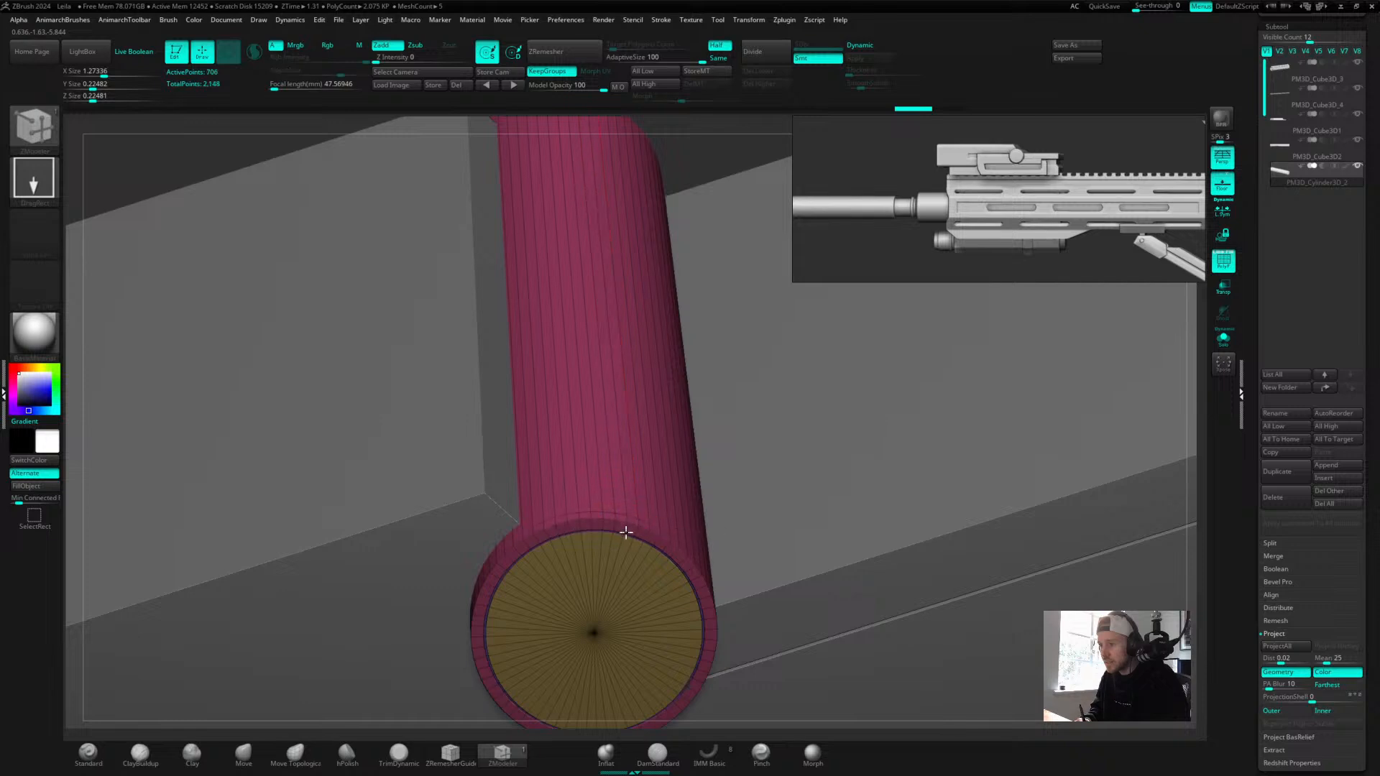
click(622, 546)
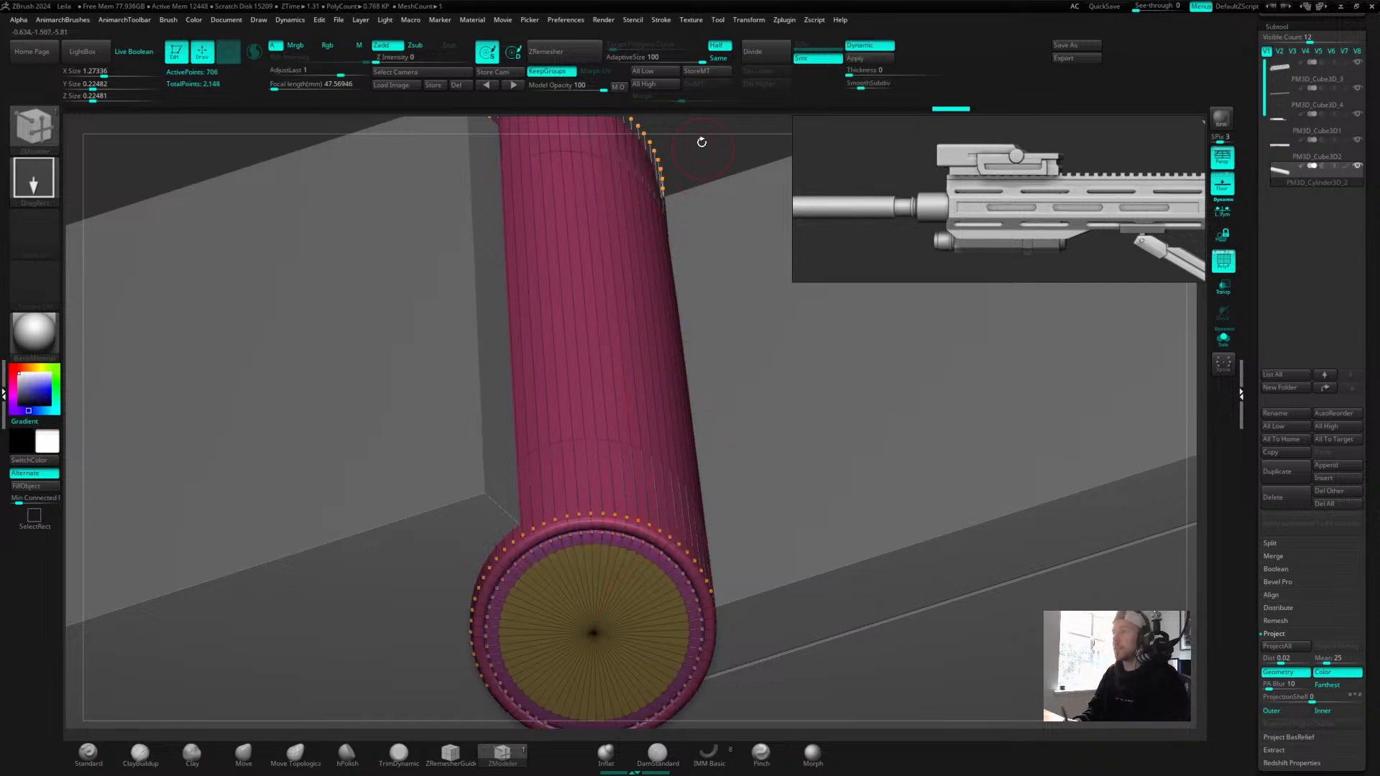
Preview the cylinder with dynamic subdivision, hide the polygroup wireframe and adjust the SmoothSubdiv level.
alt+drag(670, 153, 675, 194)
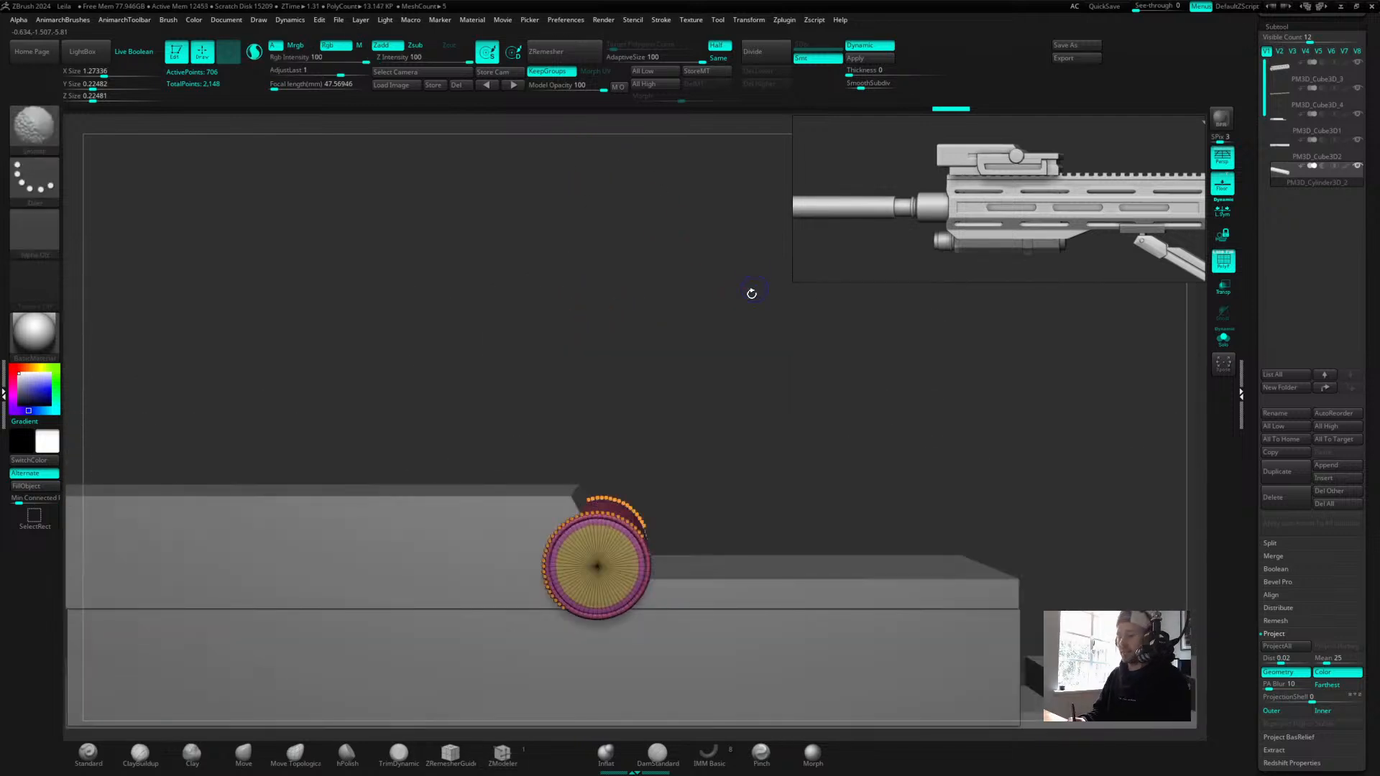
key(shift+f)
drag(771, 424, 826, 385)
drag(868, 85, 873, 89)
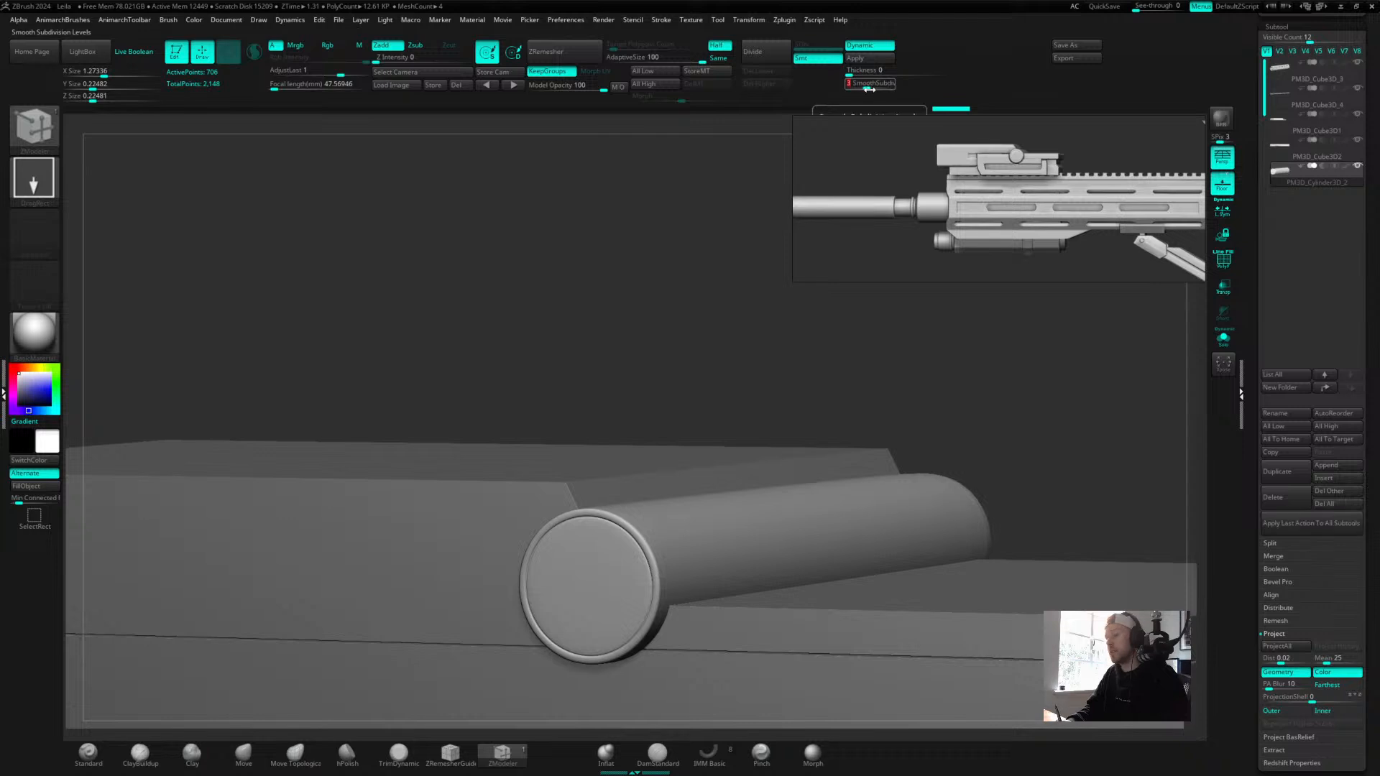
mouse_move(689, 330)
mouse_down()
mouse_move(711, 323)
mouse_move(742, 388)
mouse_move(773, 391)
mouse_up()
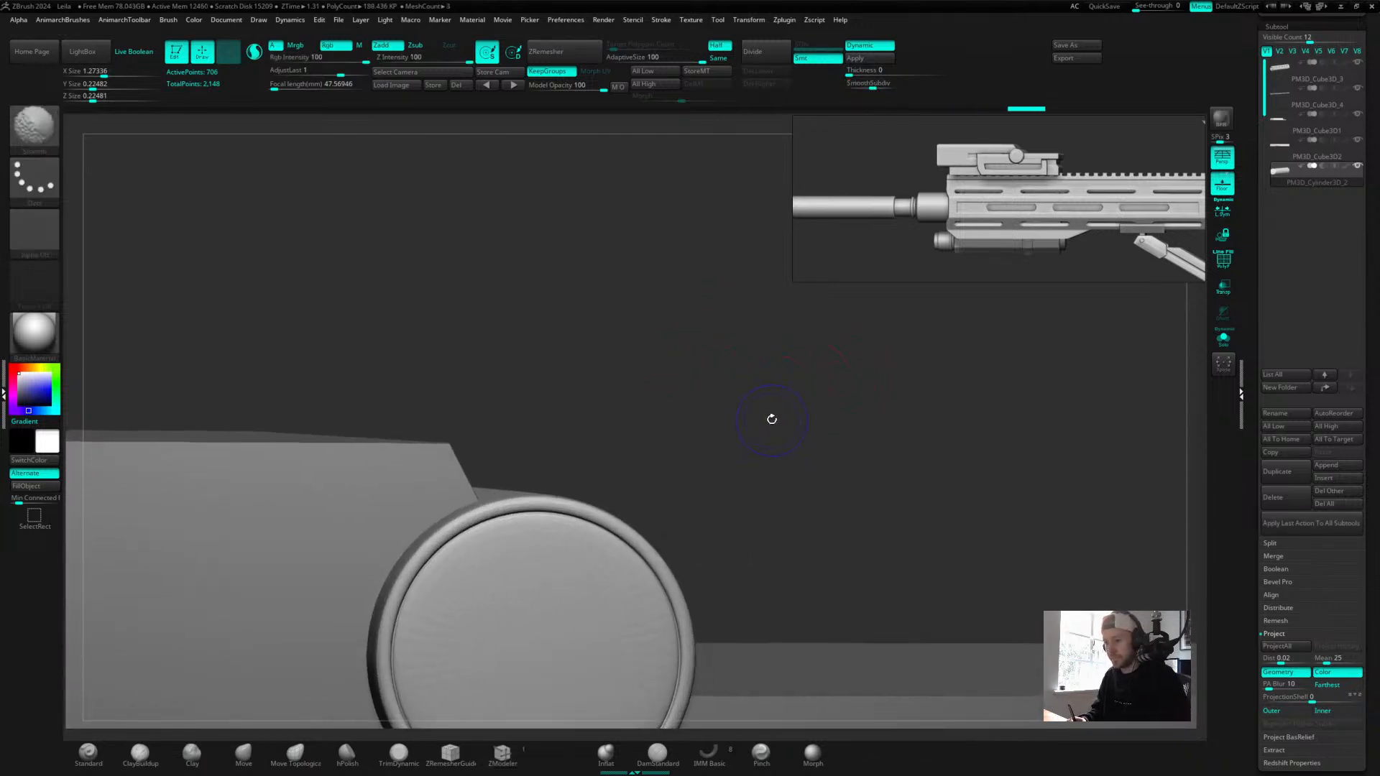
Insert a supporting edge loop just inside the edge of the cap's central face and turn the dynamic subdivision preview back on.
key(shift+f)
alt+drag(802, 483, 812, 296)
drag(736, 385, 794, 354)
key(shift+f)
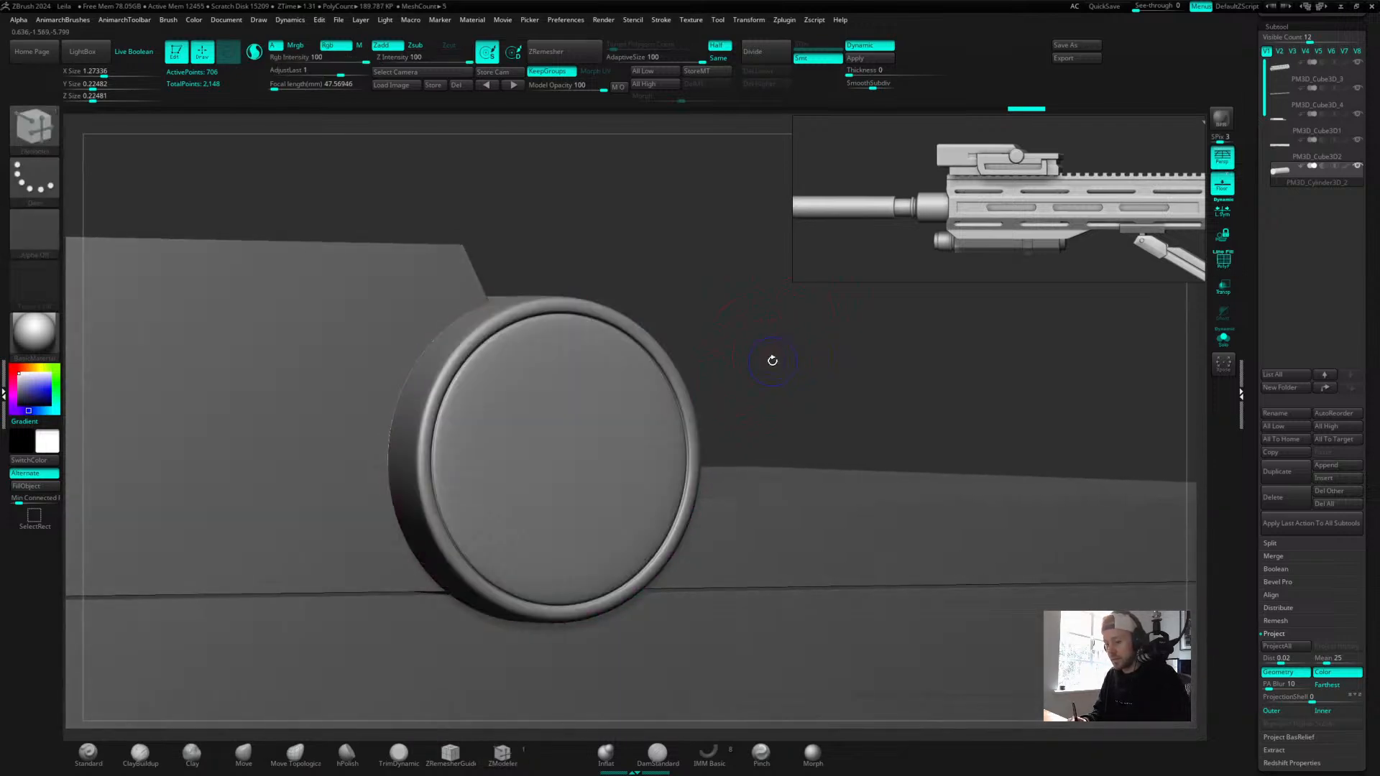
key(shift+f)
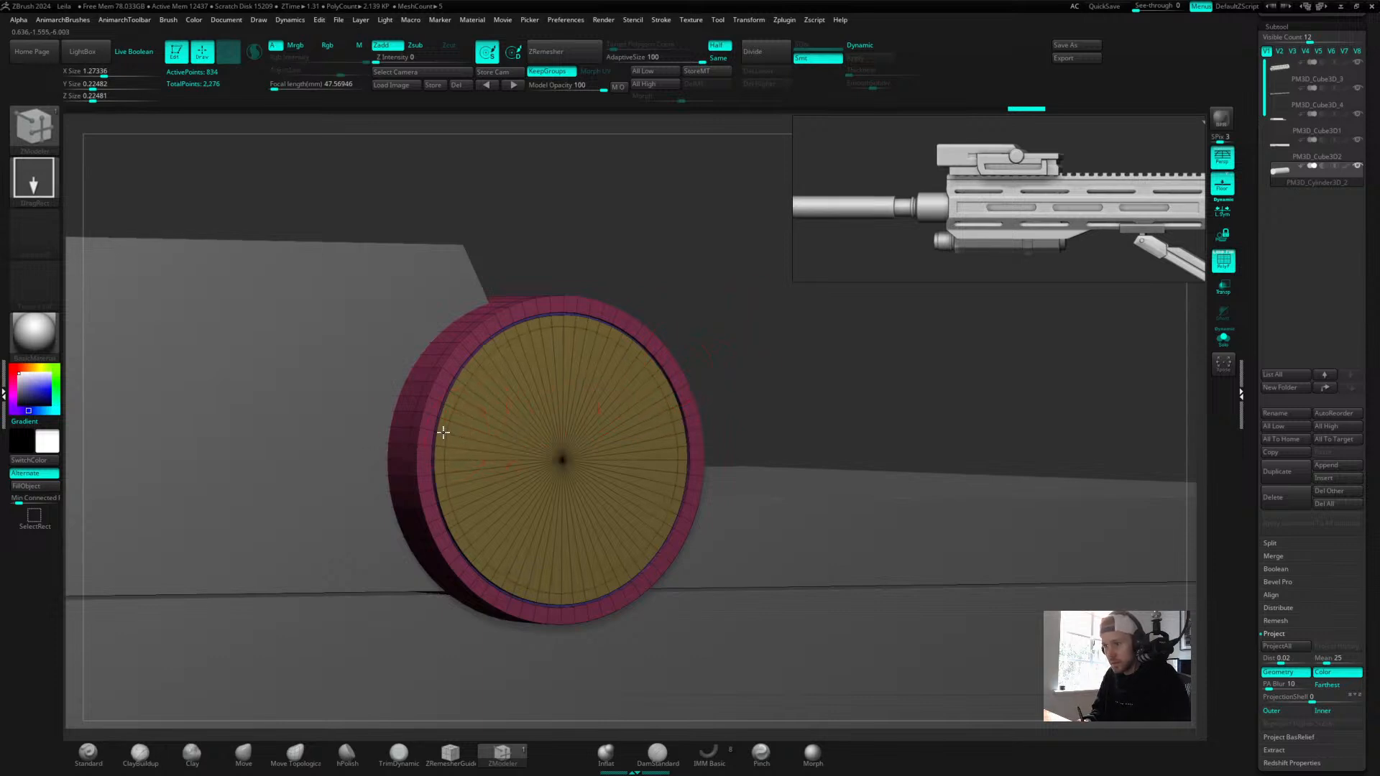
key(d)
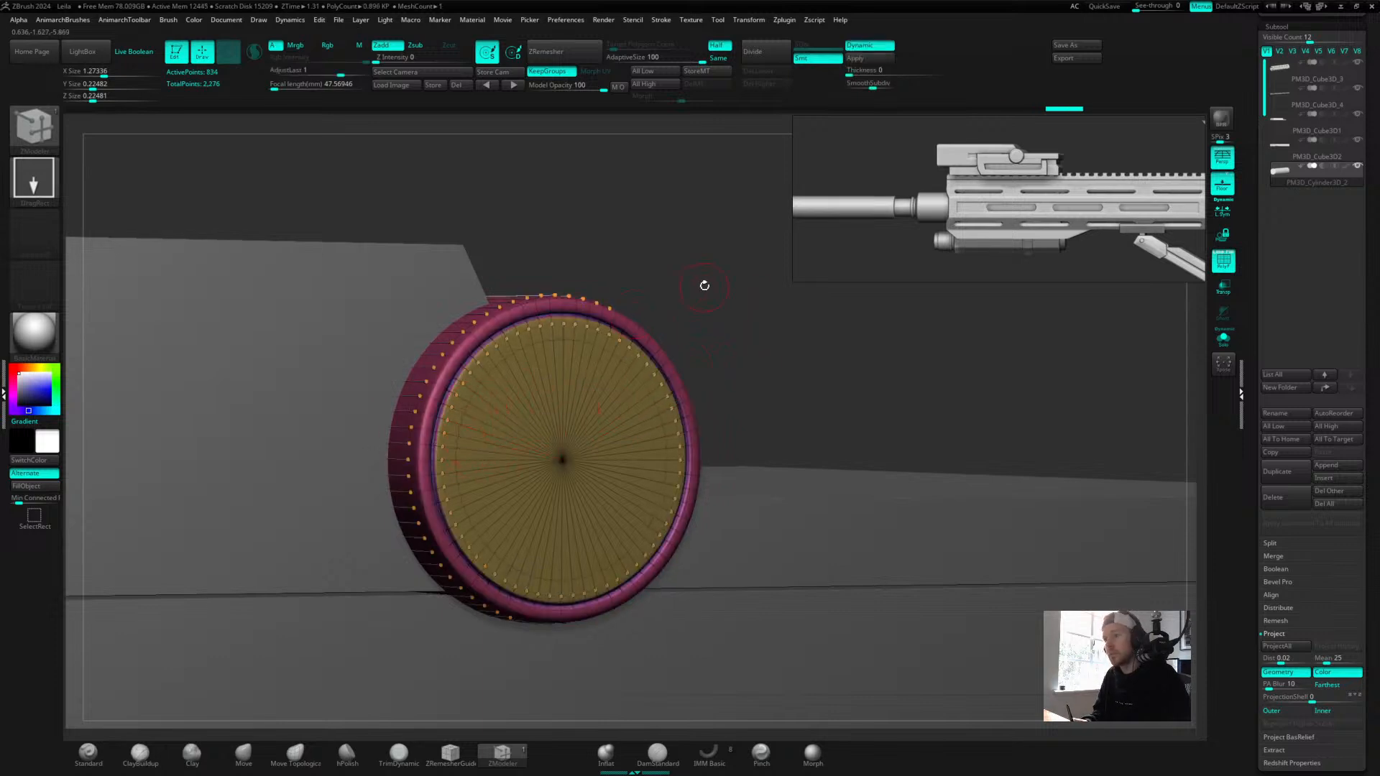
key(shift+f)
Select the stepped upper block and insert two horizontal edge loops along its side, spaced apart around its middle.
drag(738, 271, 431, 298)
drag(751, 363, 723, 323)
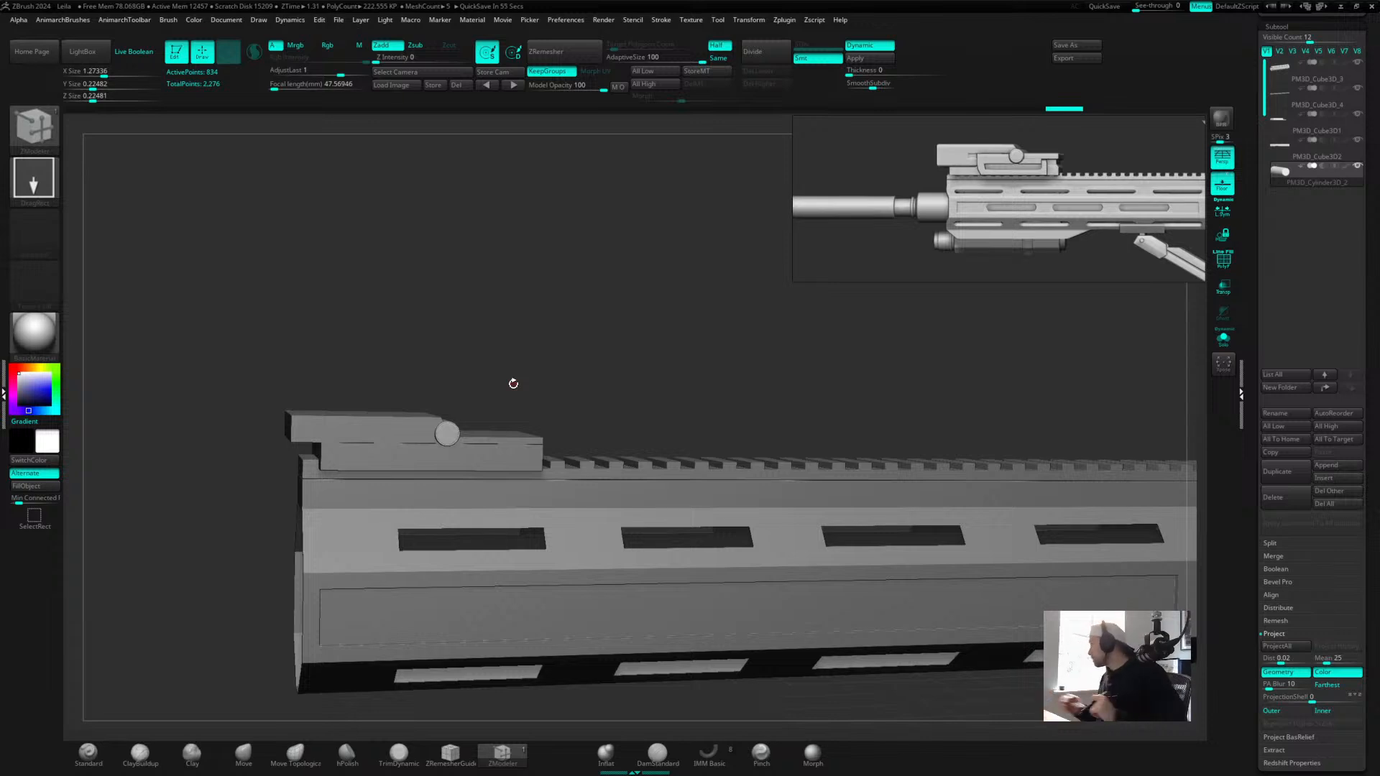
drag(583, 385, 841, 311)
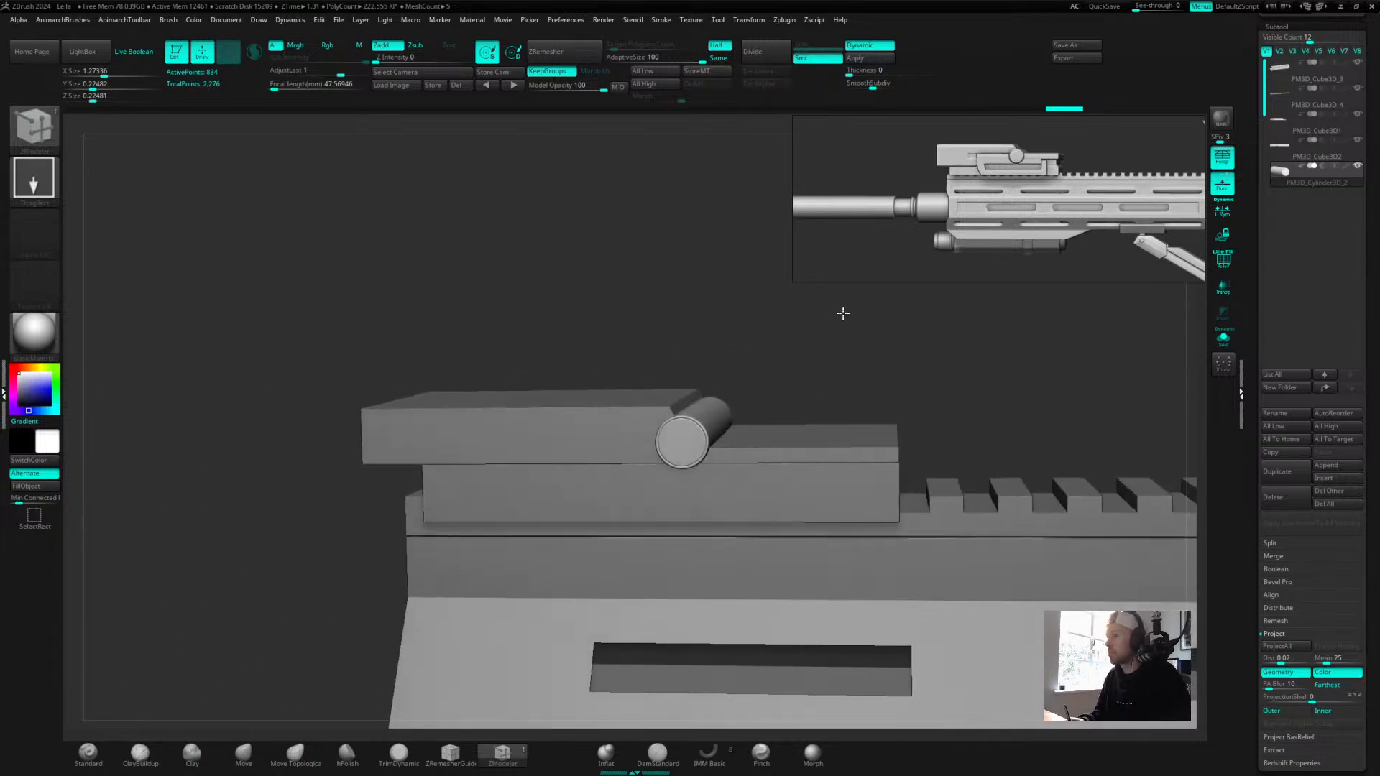
alt+click(531, 421)
drag(625, 325, 739, 293)
key(shift+f)
click(307, 408)
drag(307, 408, 309, 400)
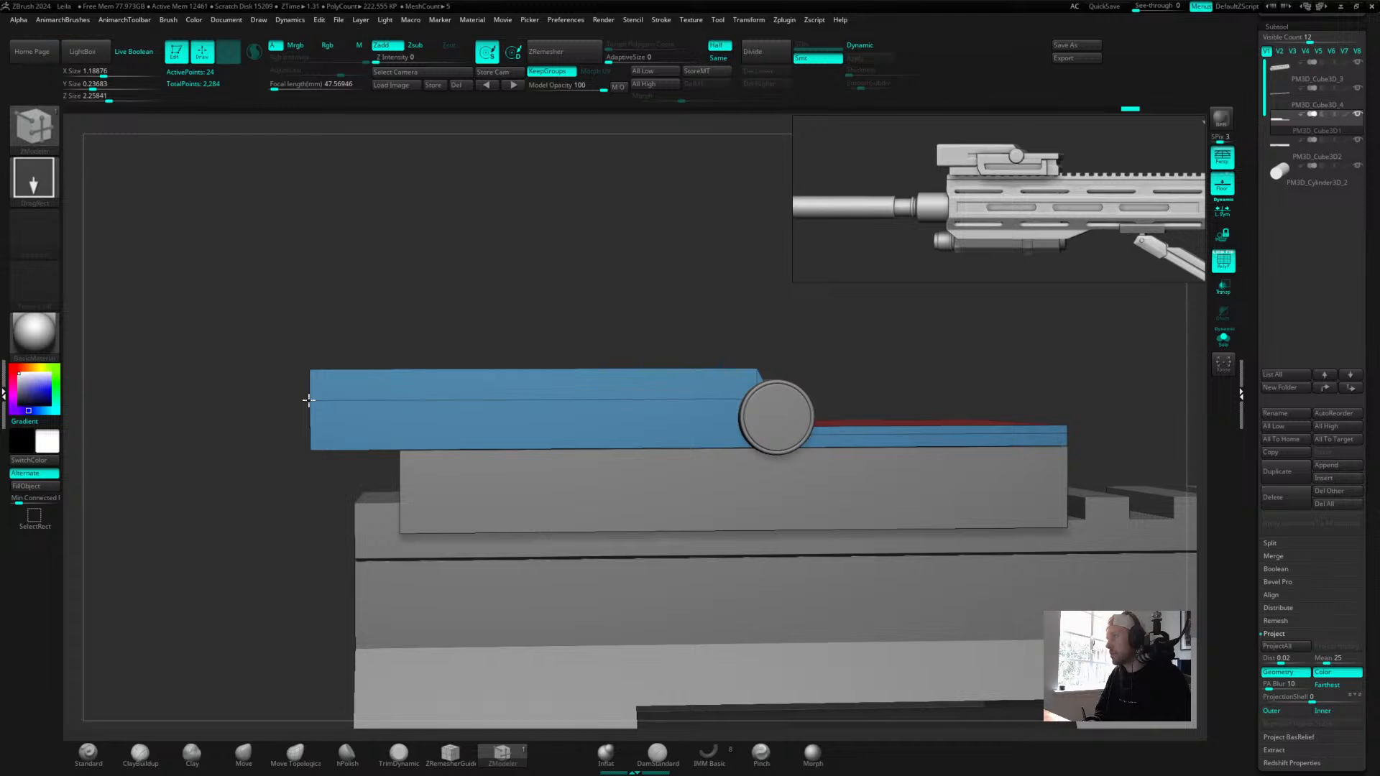
drag(309, 401, 308, 399)
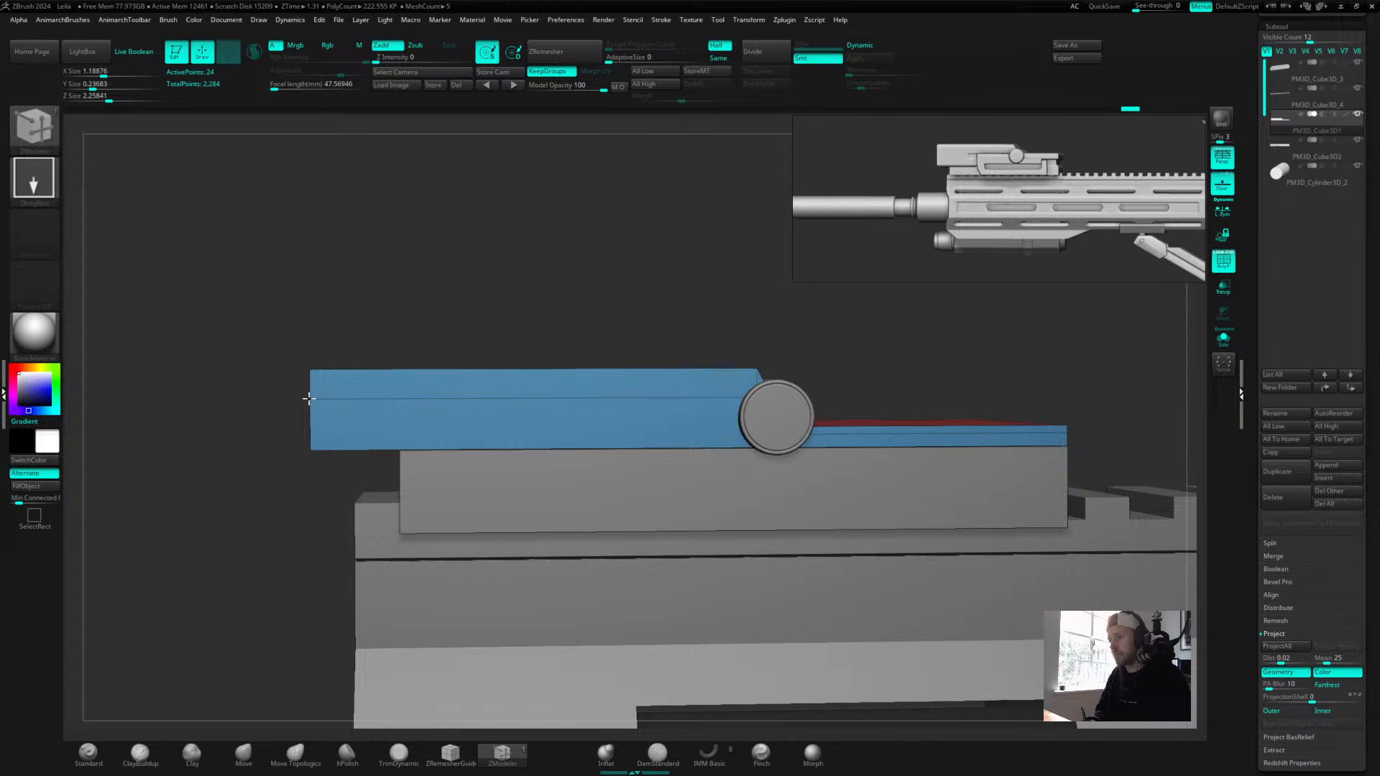
click(308, 417)
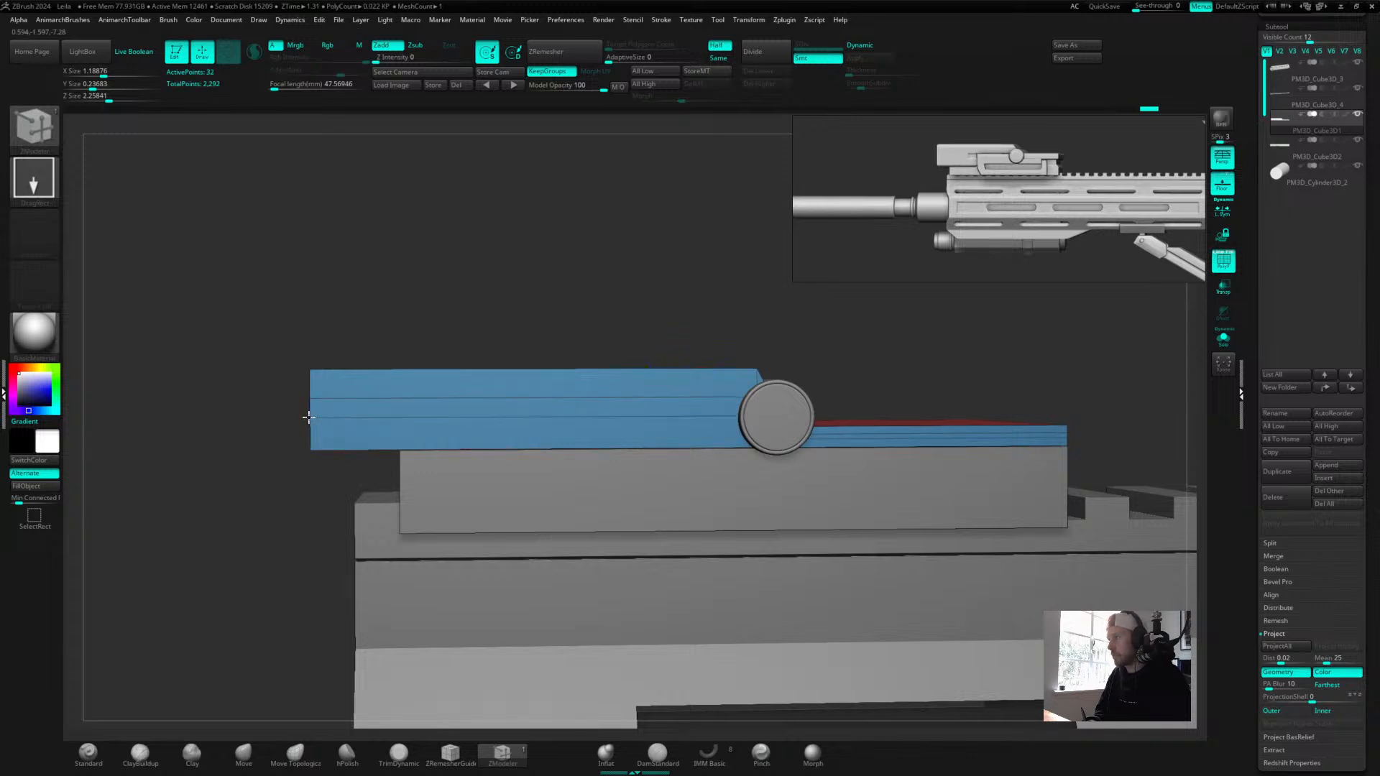
drag(309, 417, 308, 421)
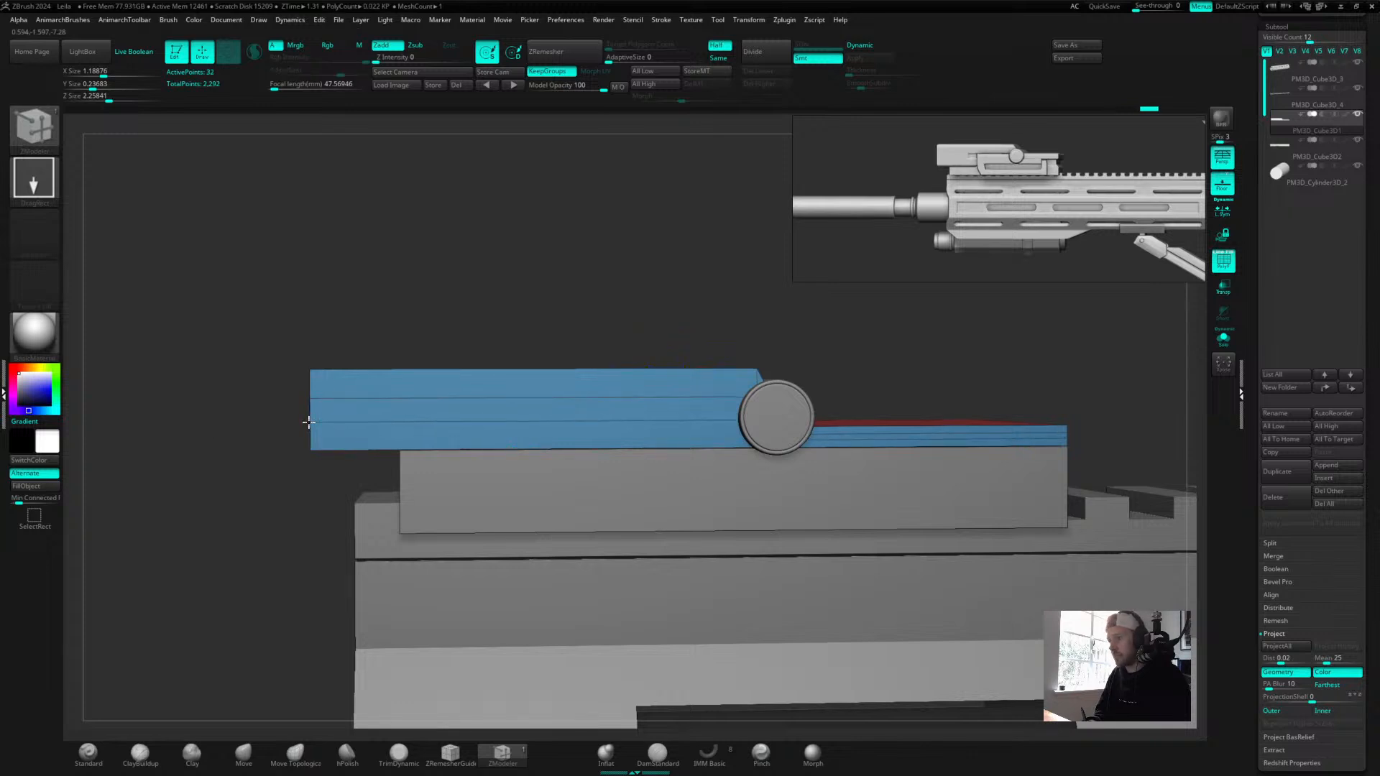
Select the lower block, flatten it vertically to a Y size of about 0.16 and lower it onto the rail.
alt+click(451, 476)
key(w)
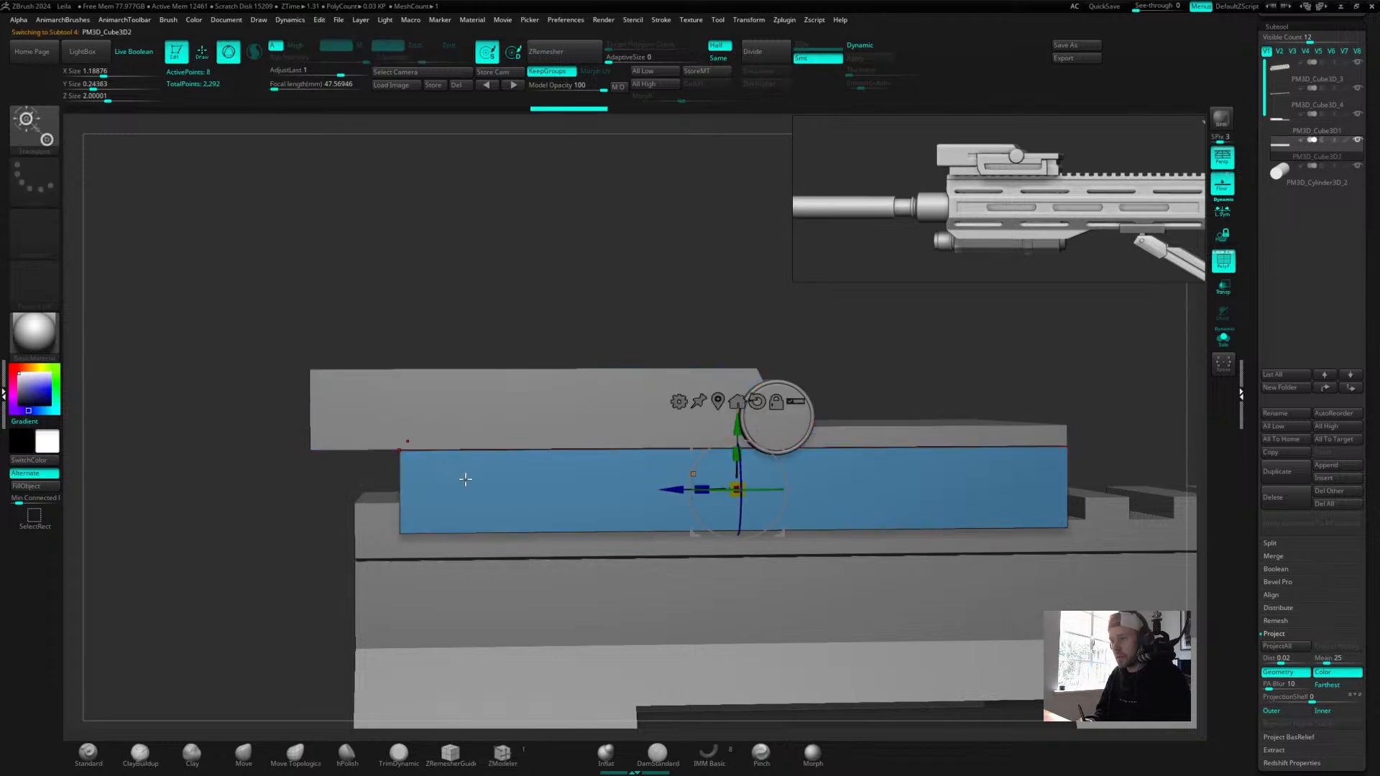
drag(736, 455, 704, 562)
drag(737, 425, 738, 438)
Lower the stepped upper block onto the flattened block and stretch it vertically to a Y size of about 0.29.
alt+drag(677, 304, 650, 348)
alt+click(645, 373)
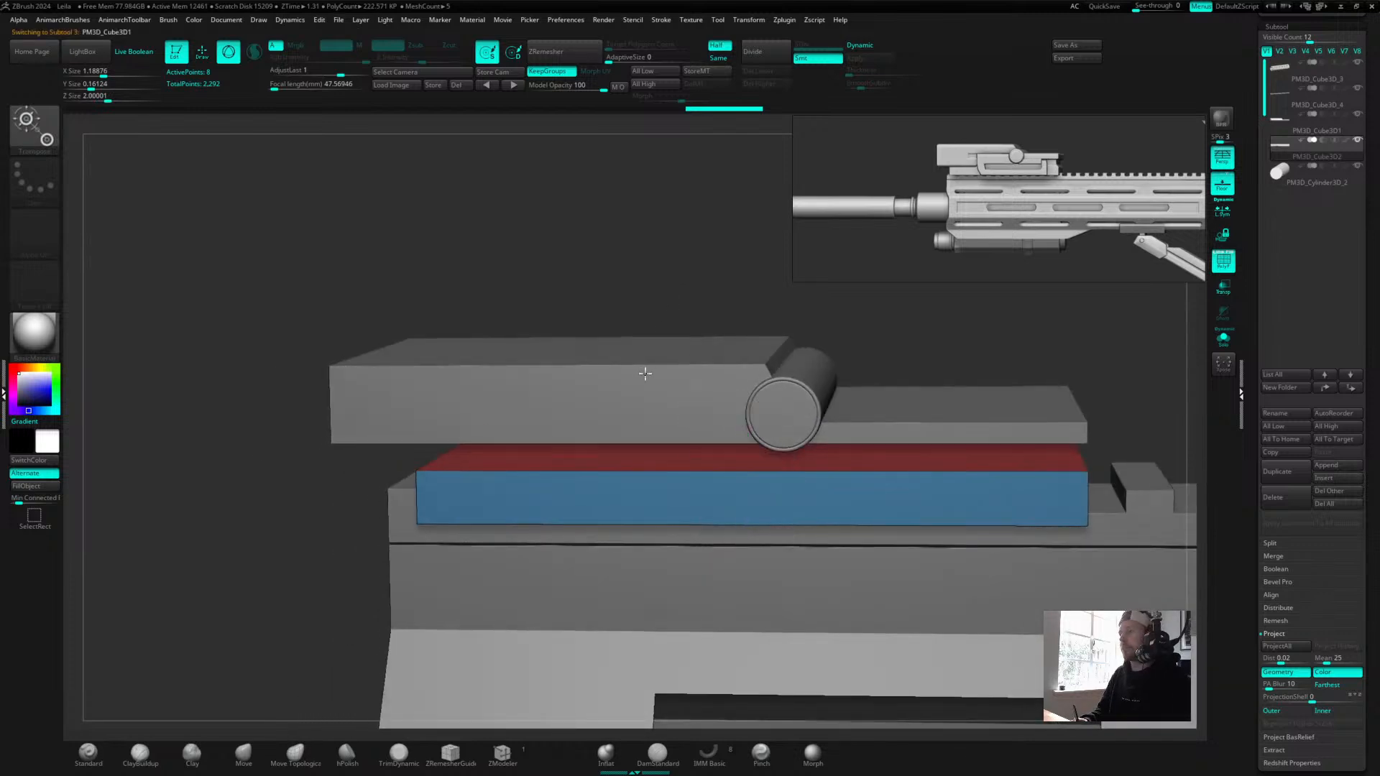
drag(675, 296, 676, 306)
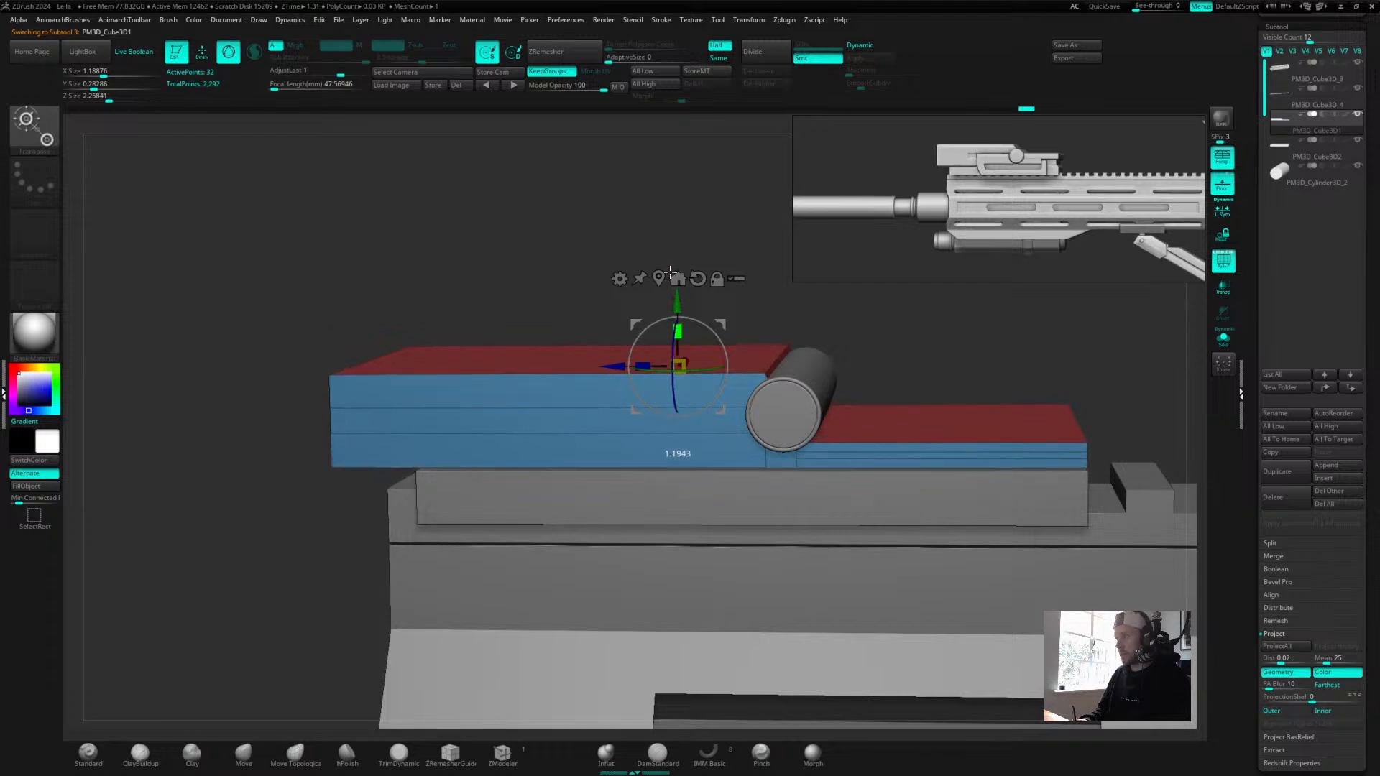
drag(613, 237, 757, 408)
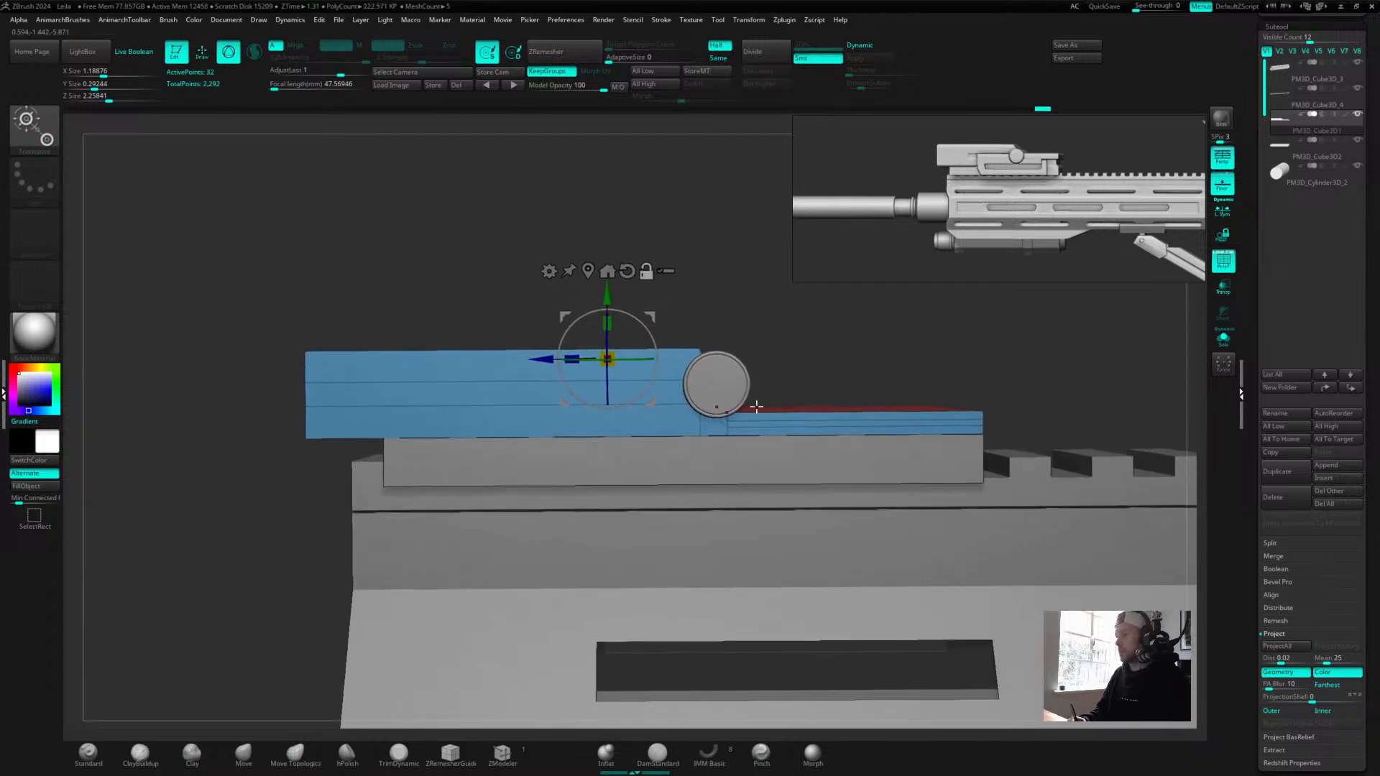
Select the crosswise cylinder and move it down about 0.05 into the step of the upper block.
alt+click(733, 374)
drag(711, 451, 711, 465)
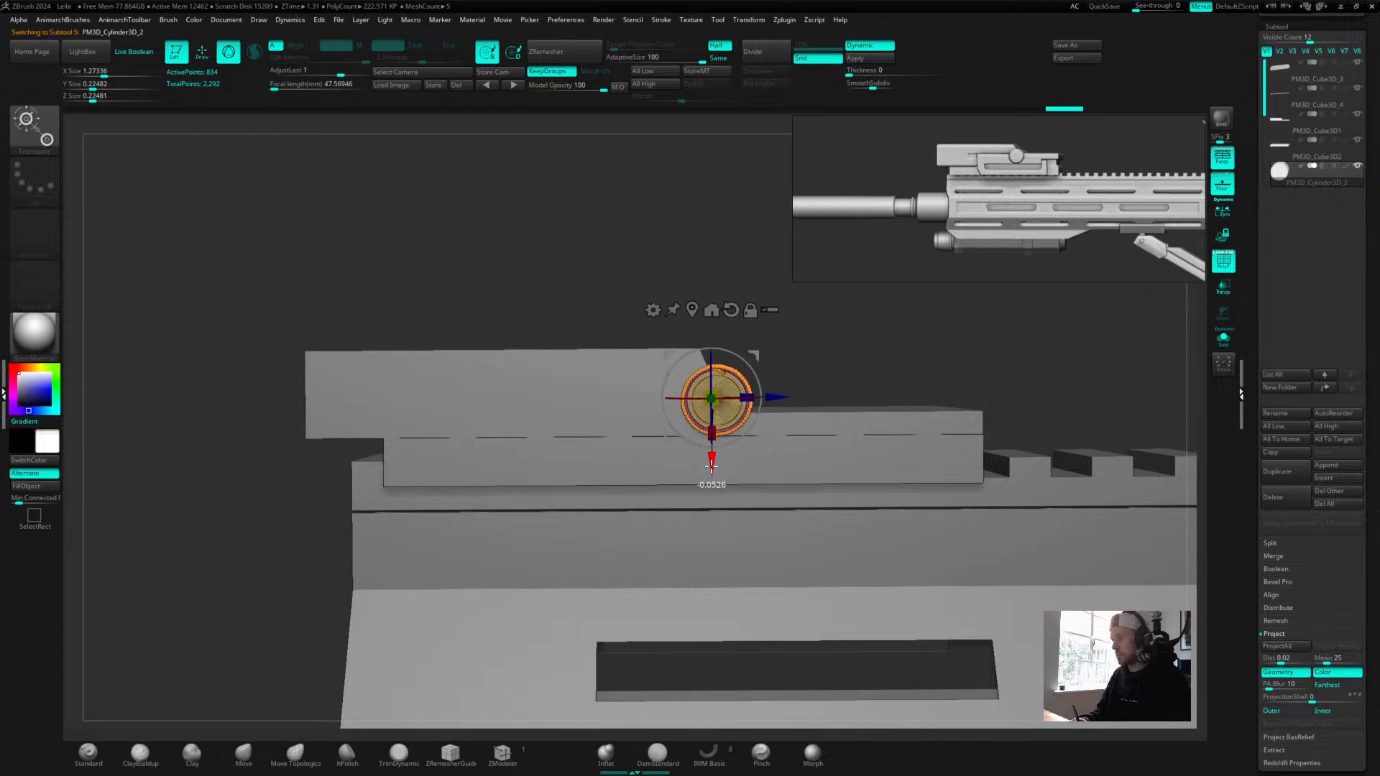
mouse_move(826, 364)
mouse_down()
mouse_move(815, 365)
mouse_move(884, 333)
mouse_move(853, 333)
mouse_move(881, 330)
mouse_move(867, 326)
mouse_up()
key(shift+f)
key(q)
Select the stepped upper block again and insert an edge loop across its raised section, between the front end and the cylinder.
alt+click(620, 371)
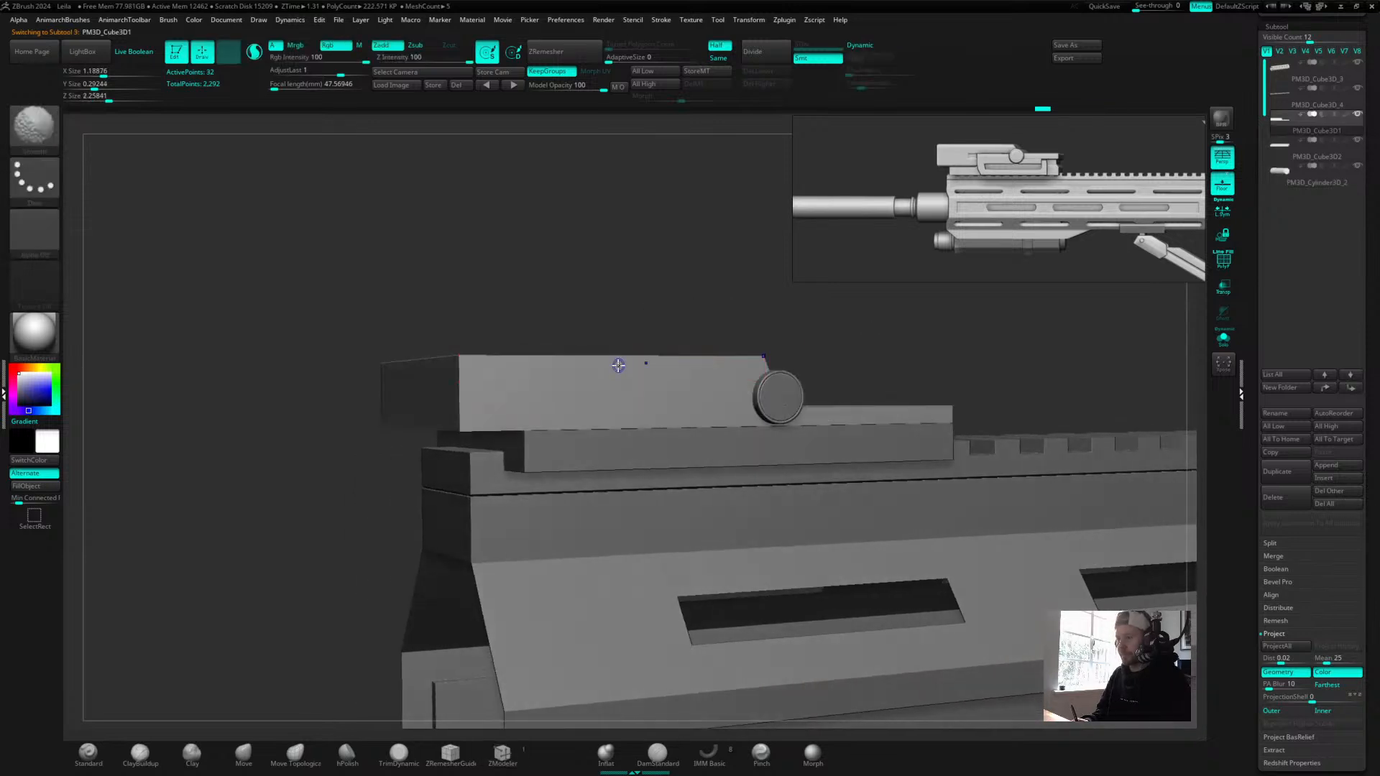
key(shift+f)
drag(703, 268, 553, 363)
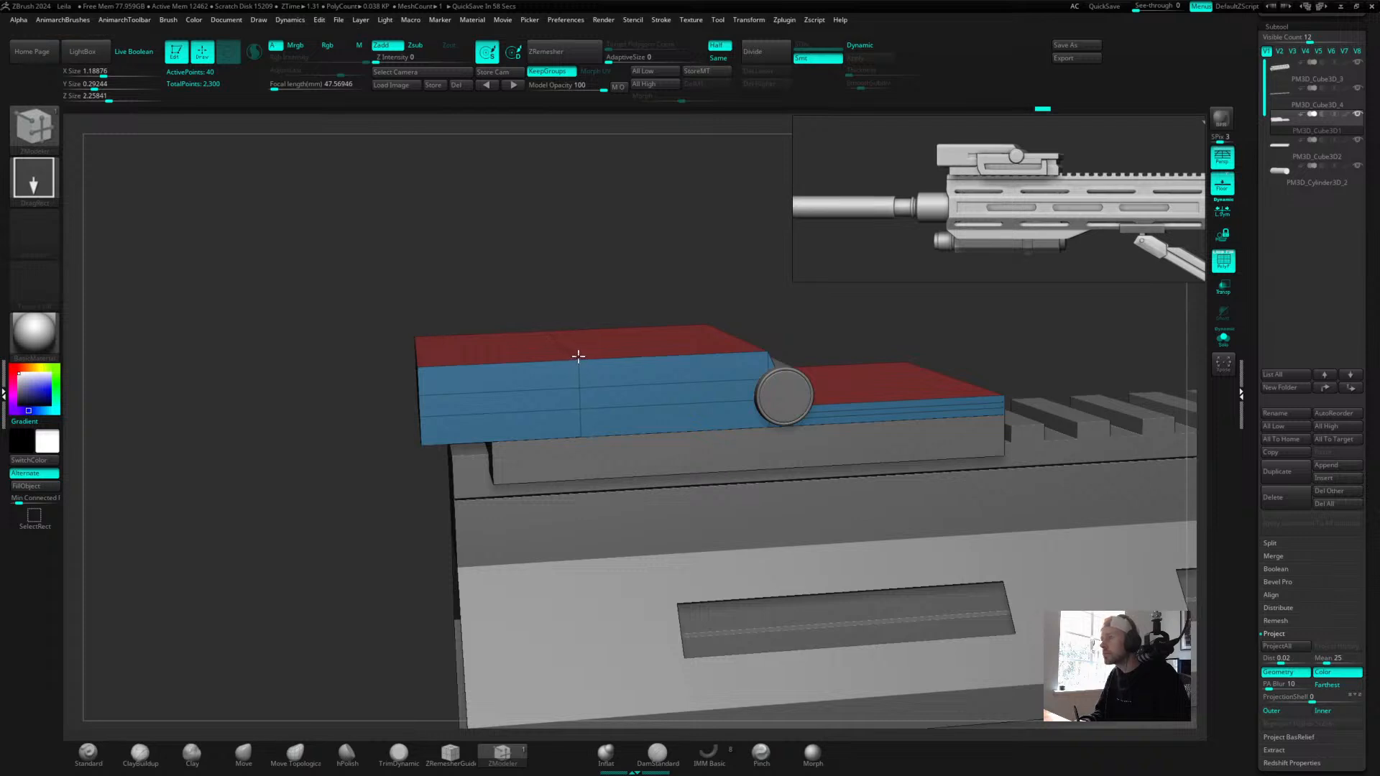
click(578, 355)
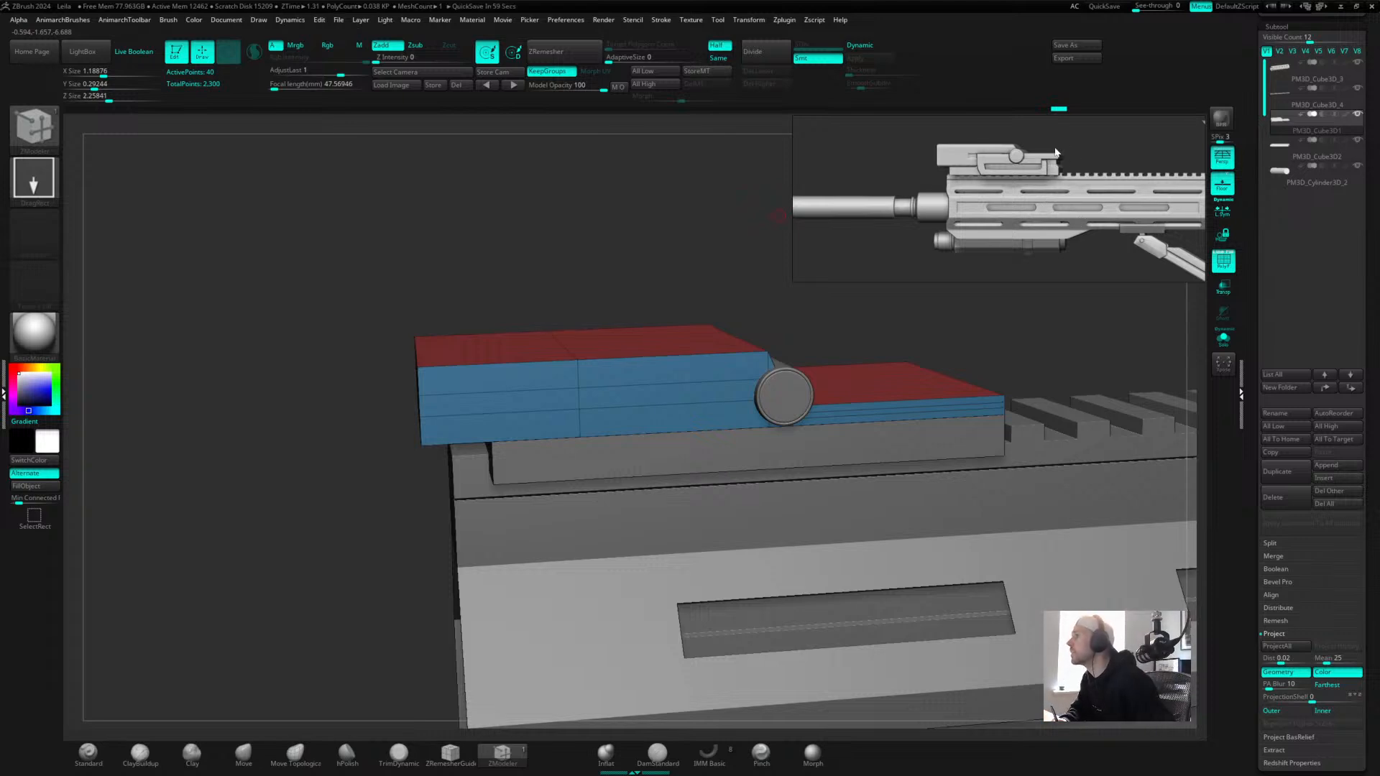
drag(755, 331, 708, 256)
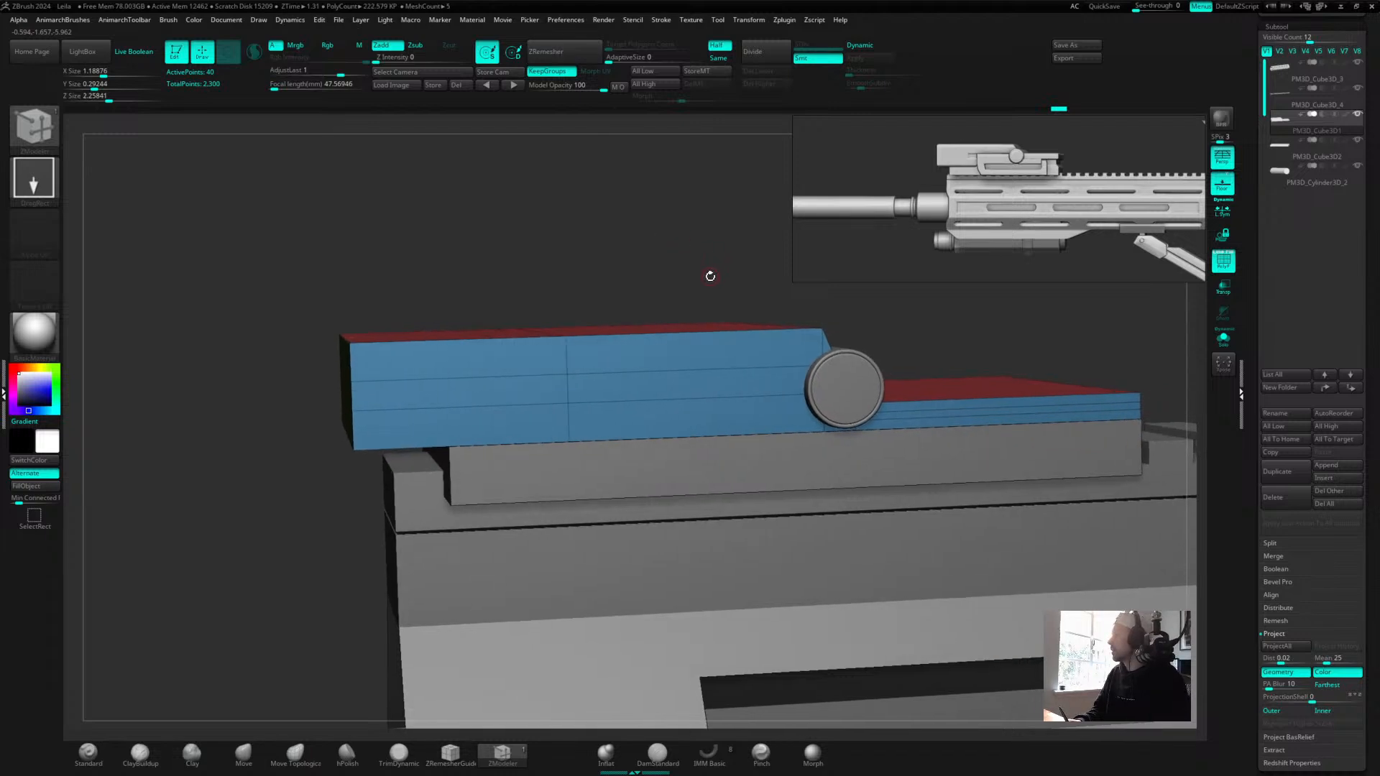
drag(710, 233, 563, 249)
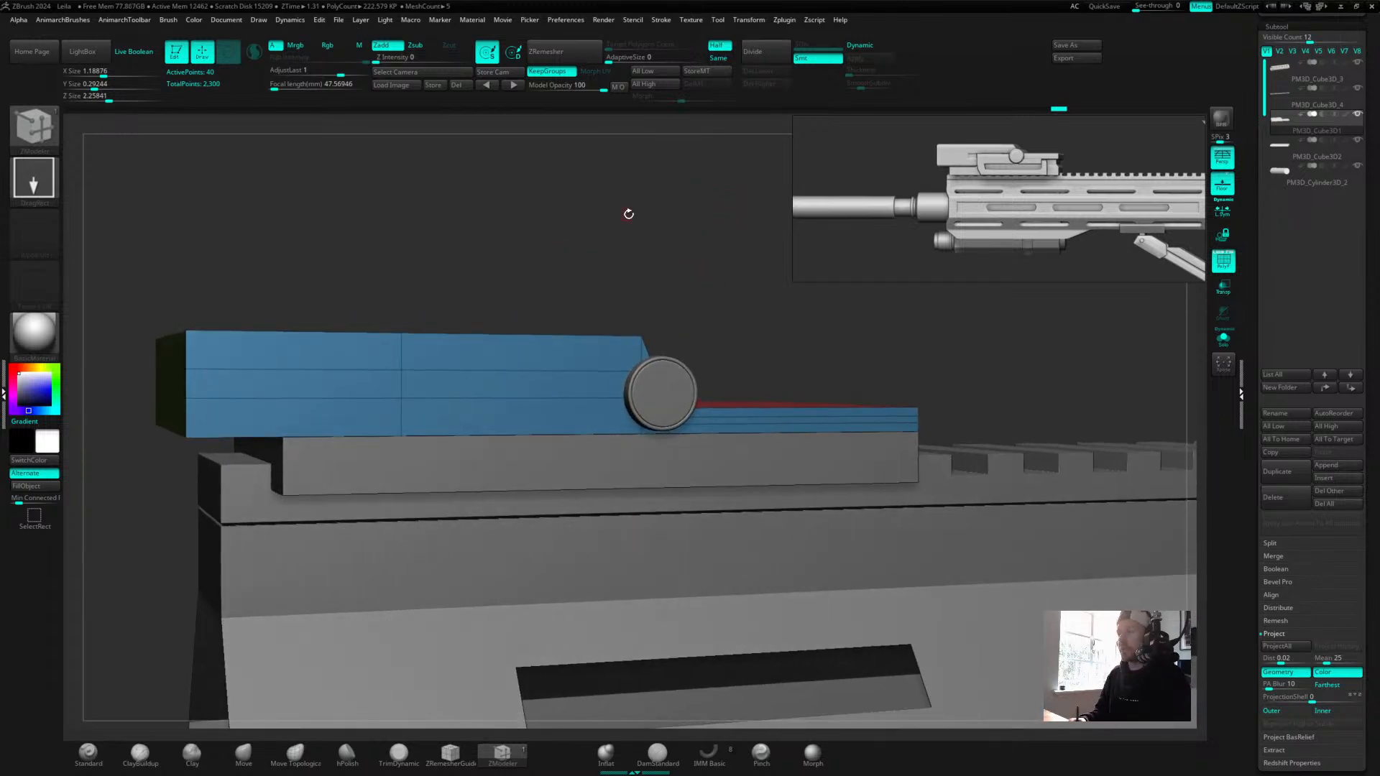
drag(642, 296, 502, 268)
drag(624, 290, 740, 291)
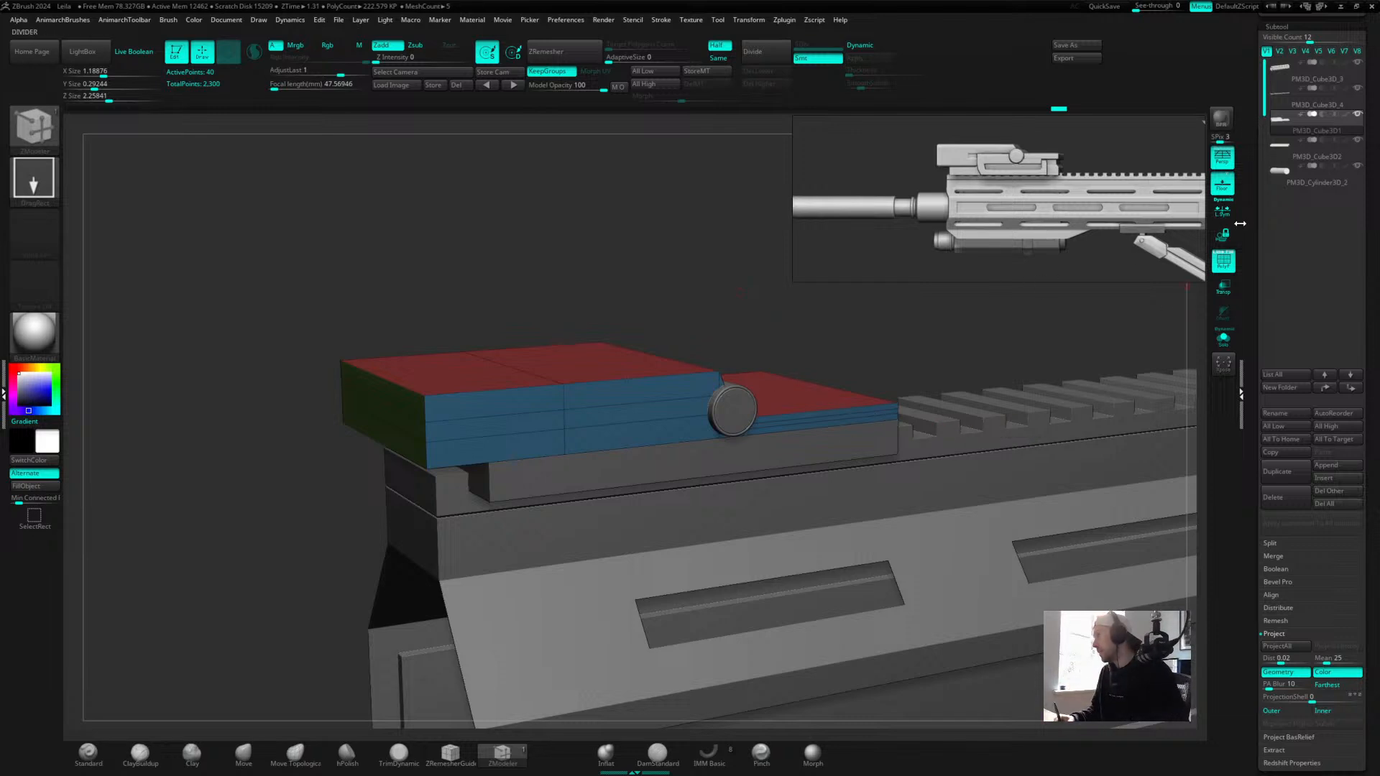
Switch to the clothed character model, frame it in view and select its JACKET subtool.
scroll(1250, 216, up, 5)
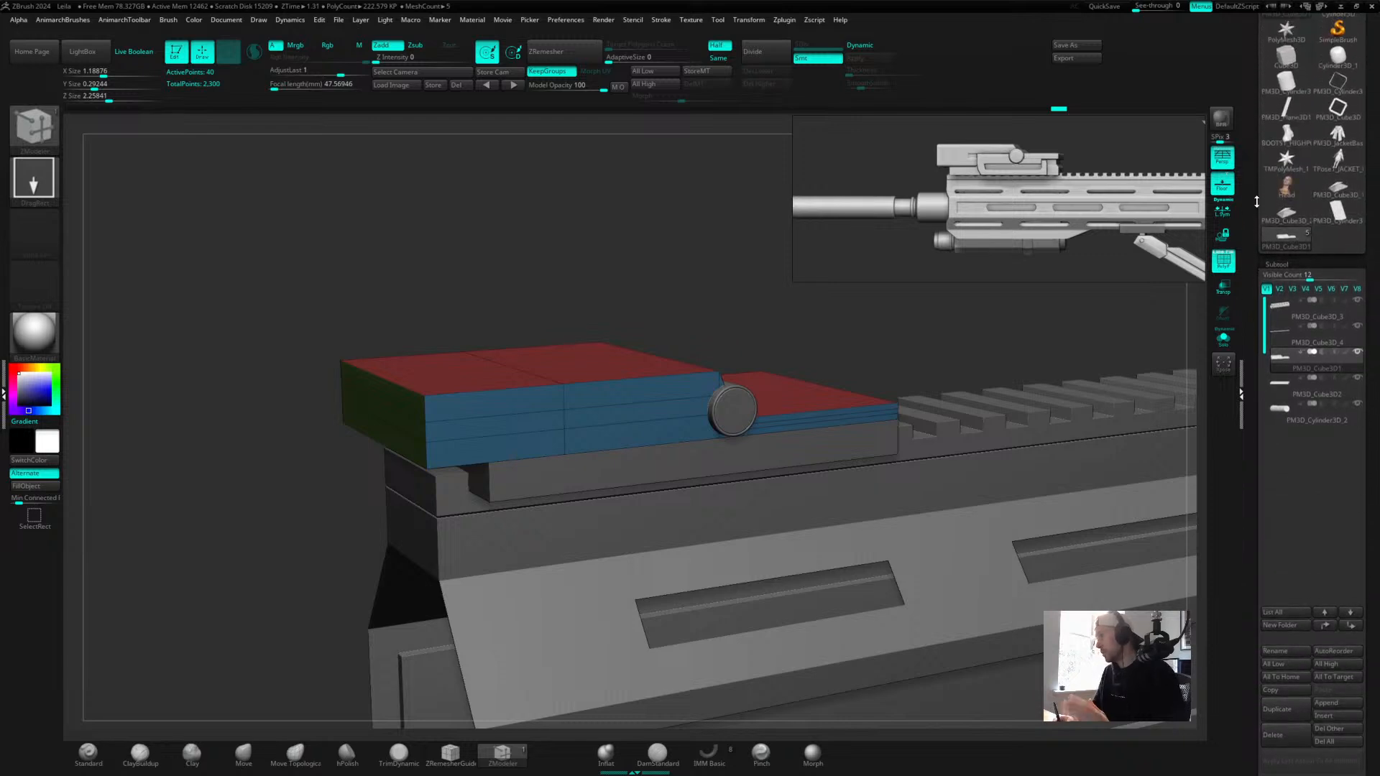
scroll(1251, 109, up, 3)
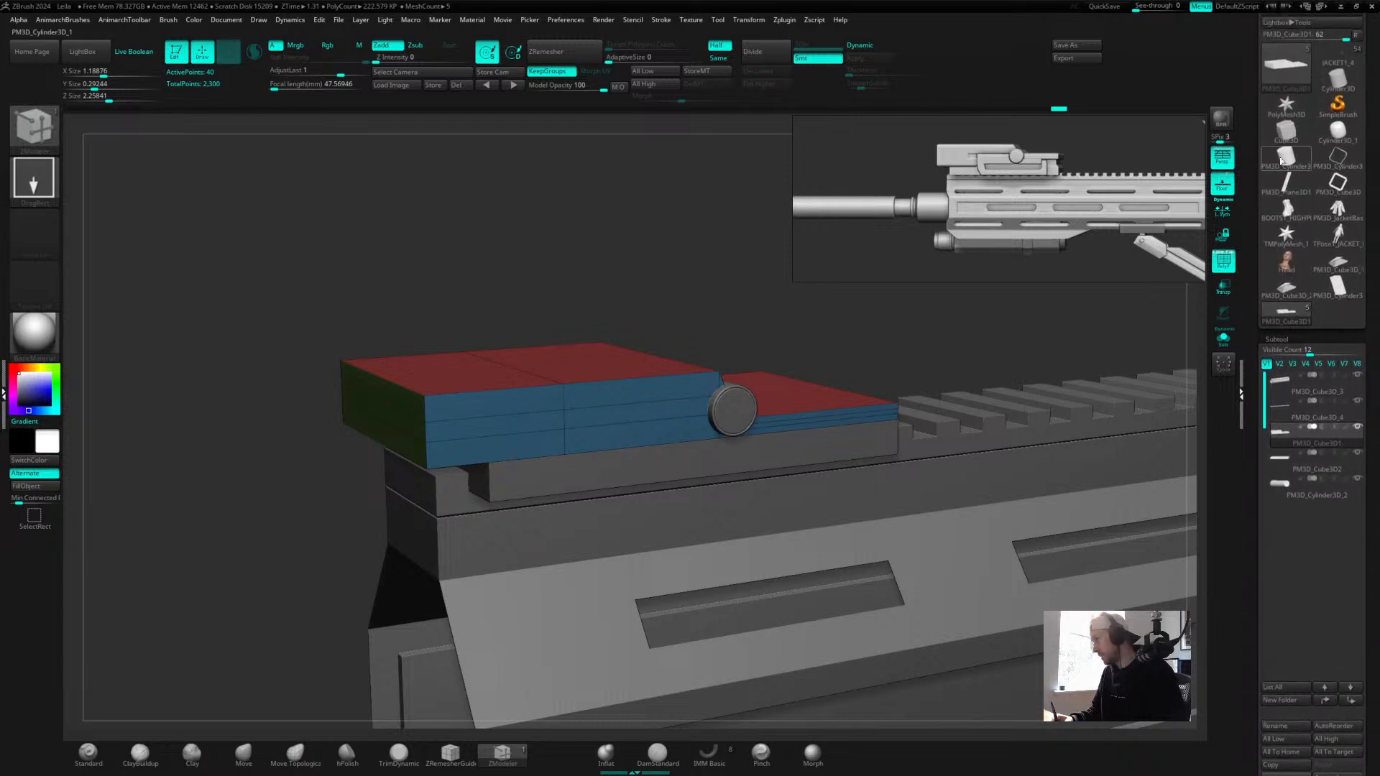
click(1339, 72)
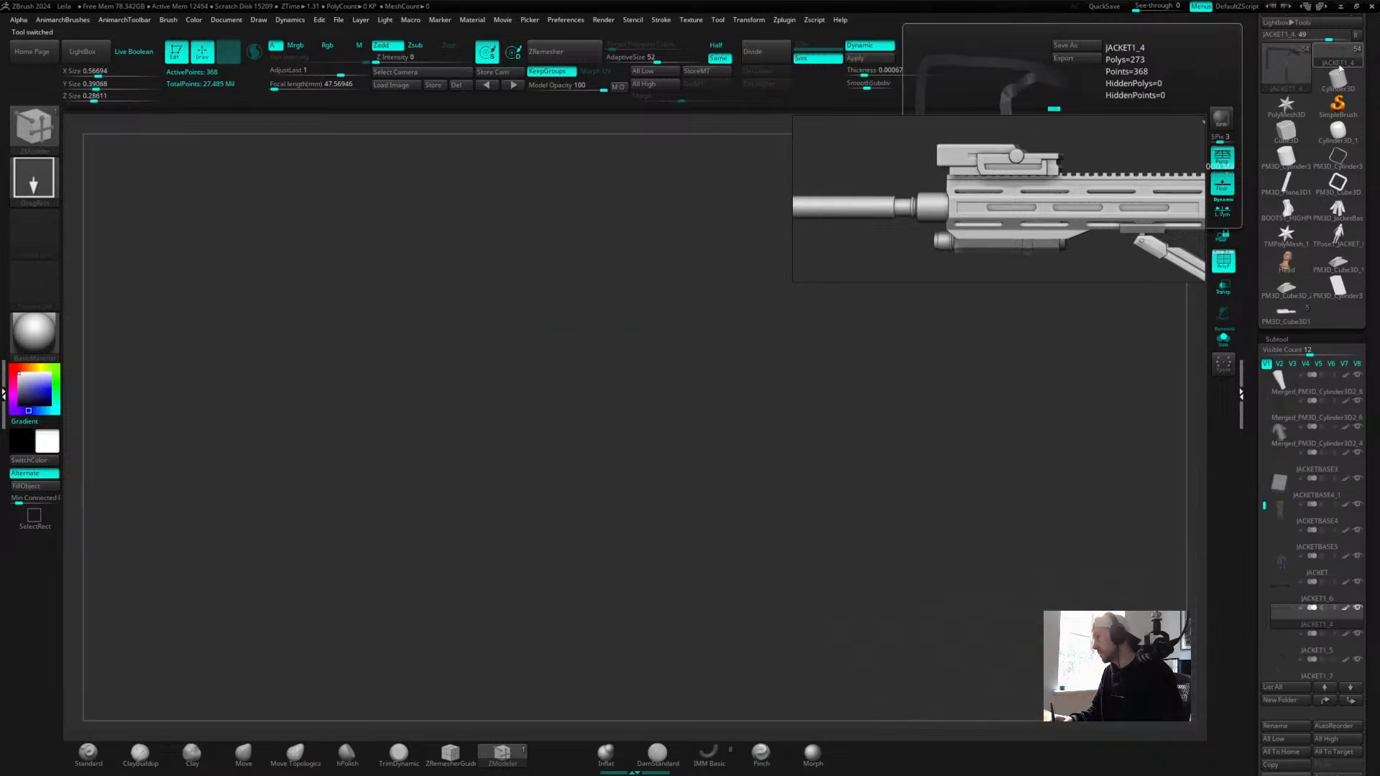
key(f)
drag(895, 447, 958, 439)
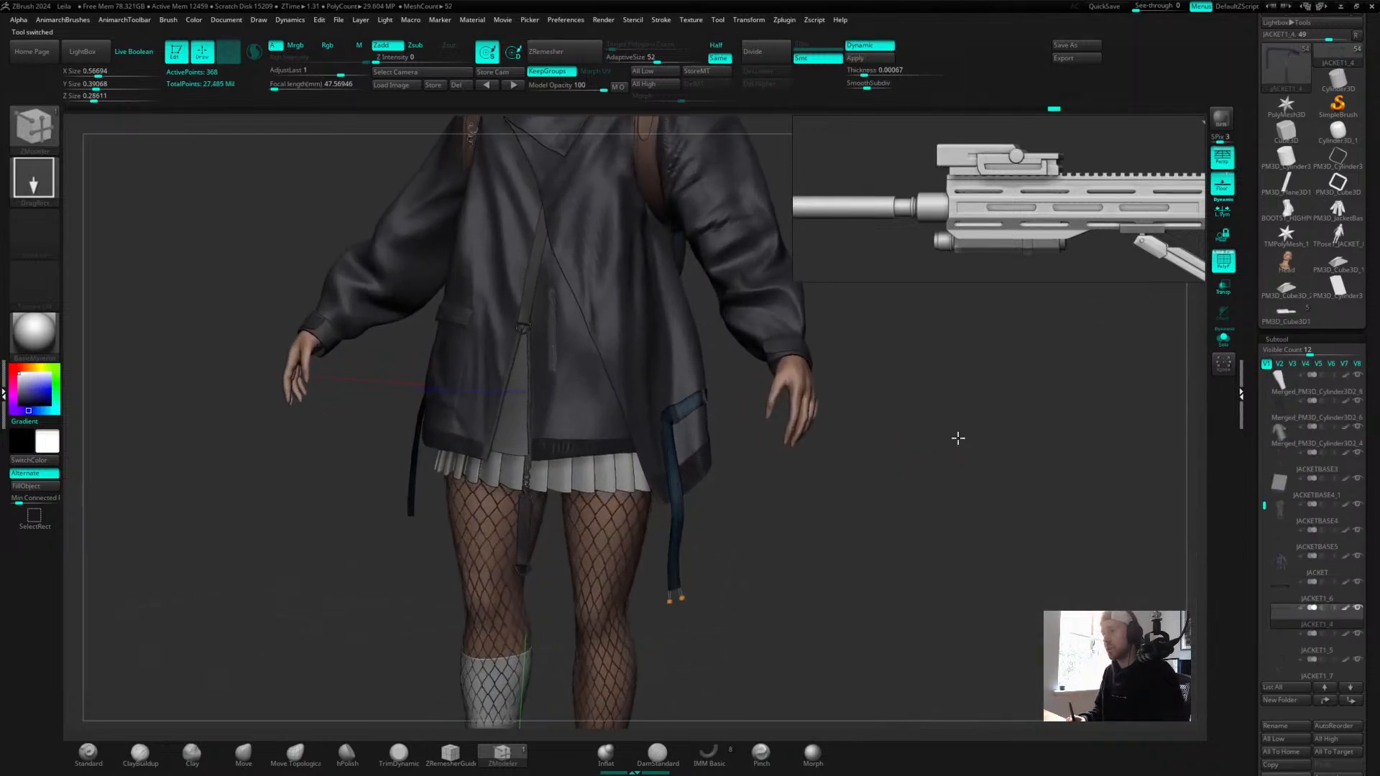
alt+click(788, 304)
alt+drag(874, 442, 902, 465)
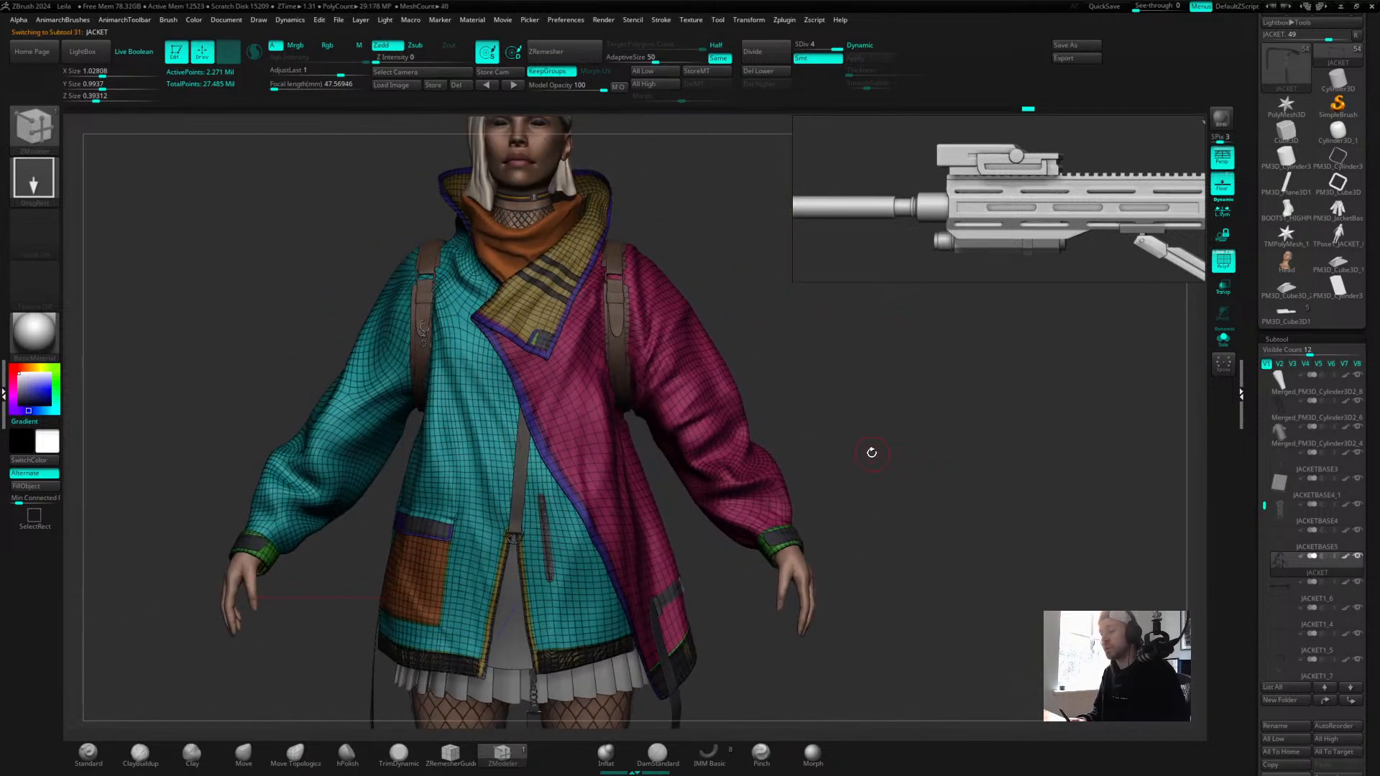
Set the jacket to subdivision level 1 and examine its base wireframe and active point count.
drag(785, 49, 784, 50)
drag(819, 416, 837, 388)
key(shift+f)
key(shift+f)
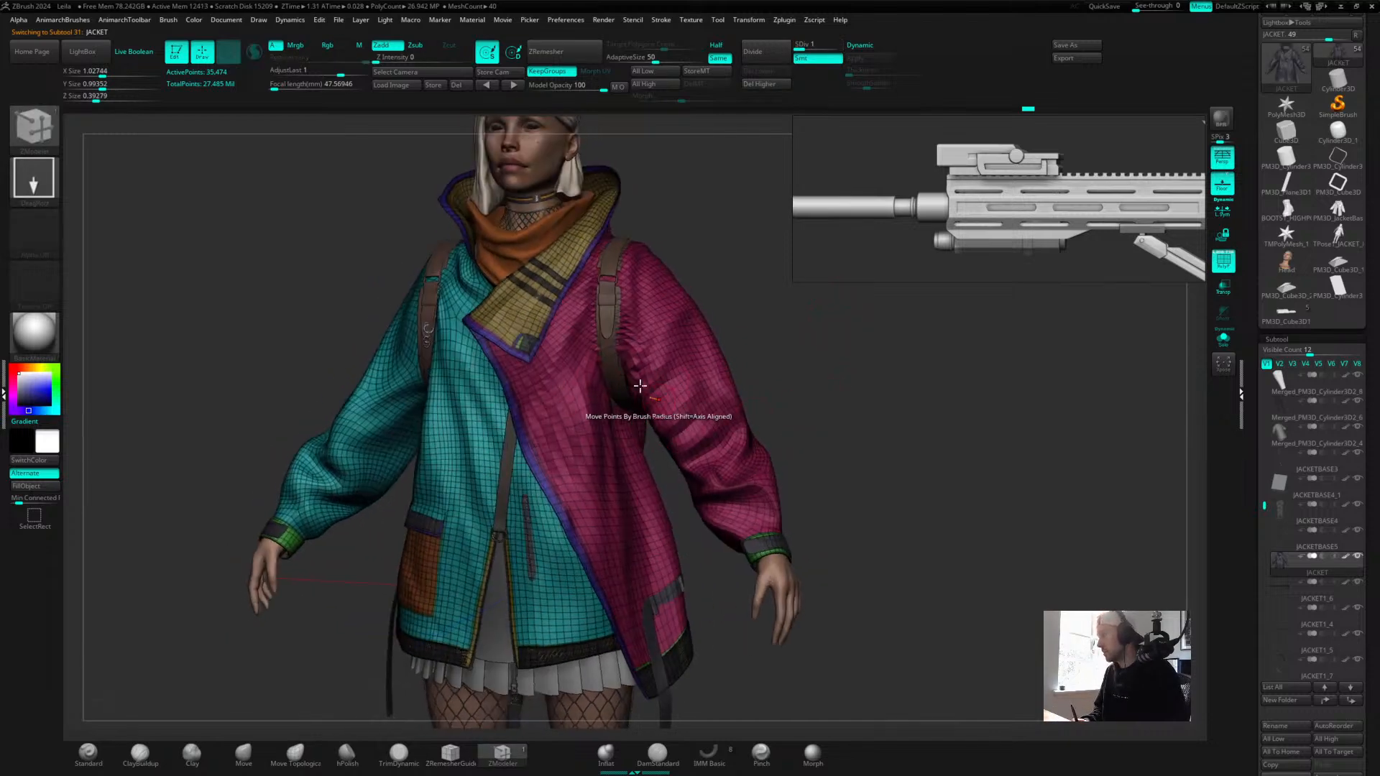
alt+drag(818, 352, 949, 409)
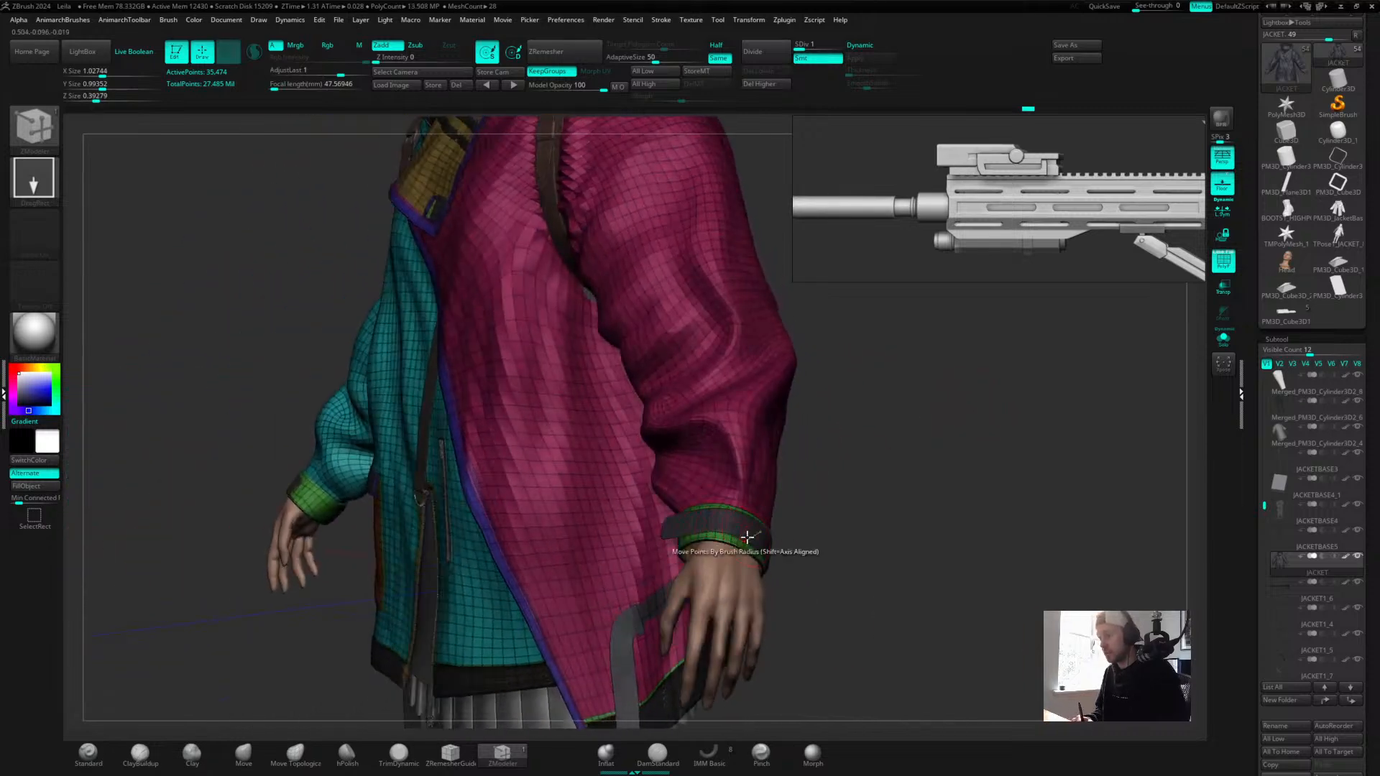
drag(851, 502, 881, 497)
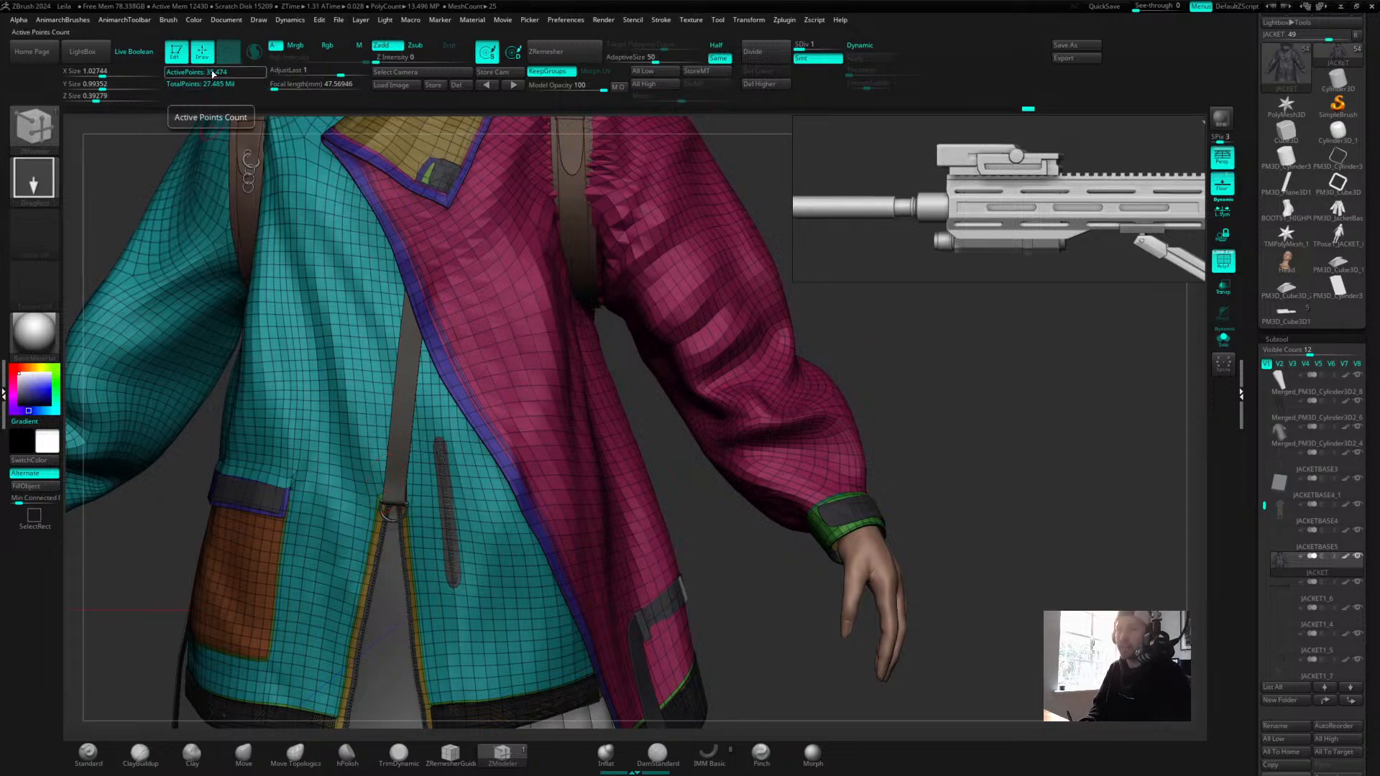
alt+drag(929, 367, 839, 346)
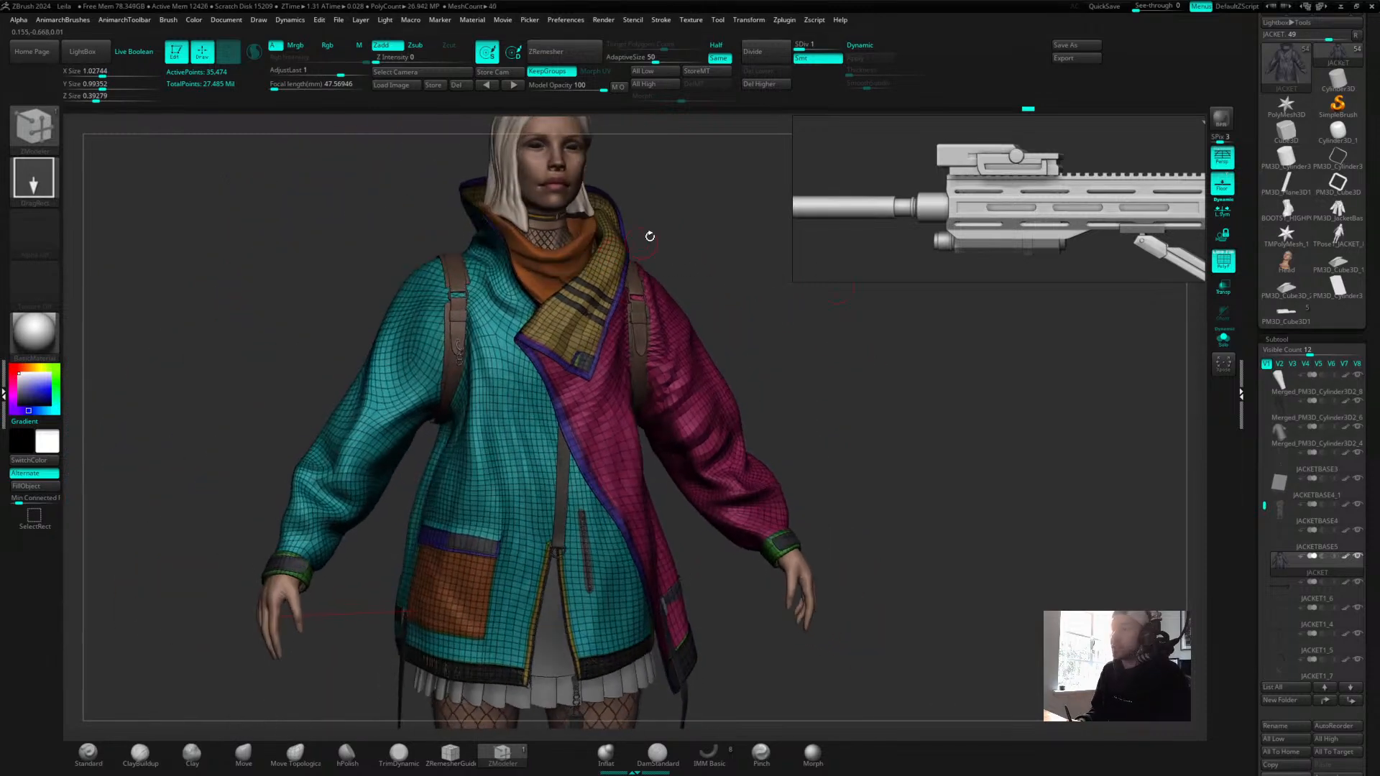
Isolate the jacket and examine its topology around the collar, hem and sleeve cuff.
click(1223, 337)
drag(856, 341, 830, 303)
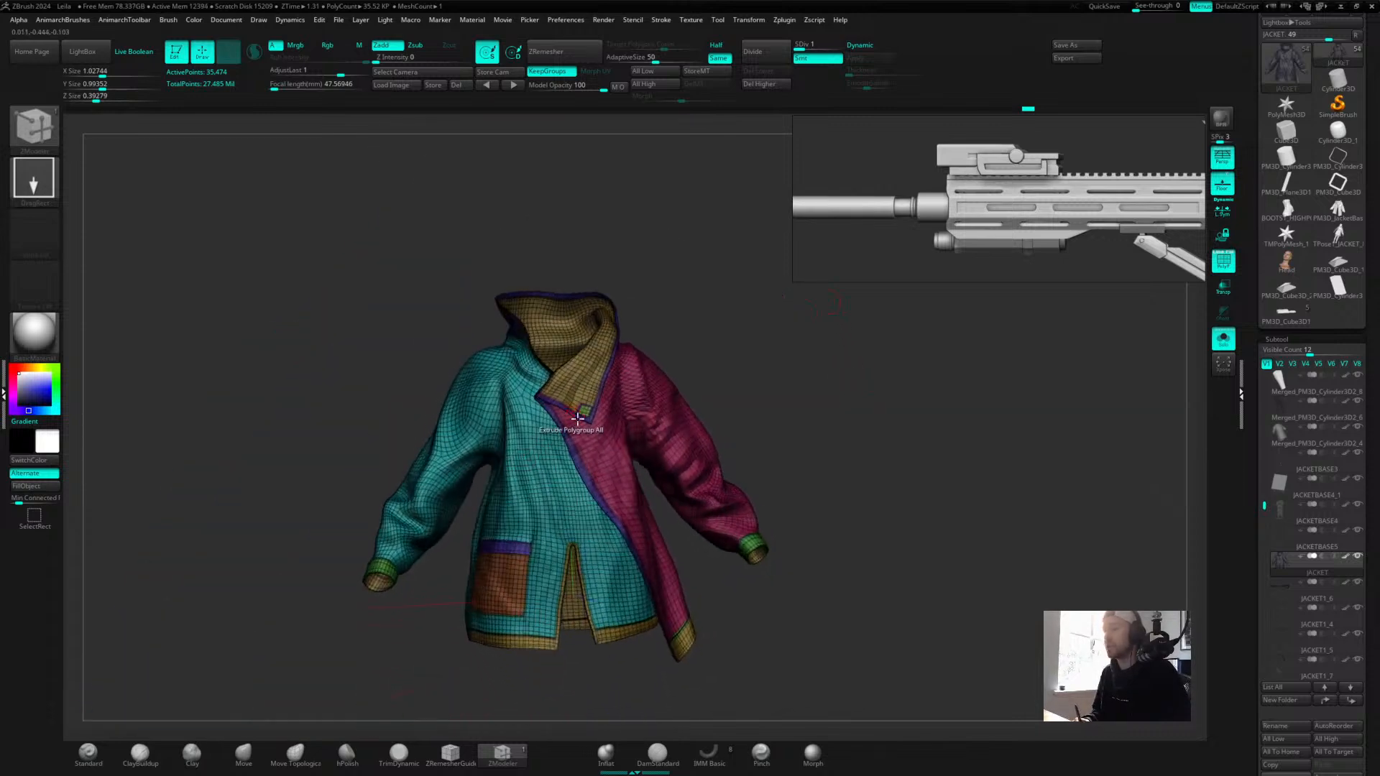
drag(642, 353, 684, 302)
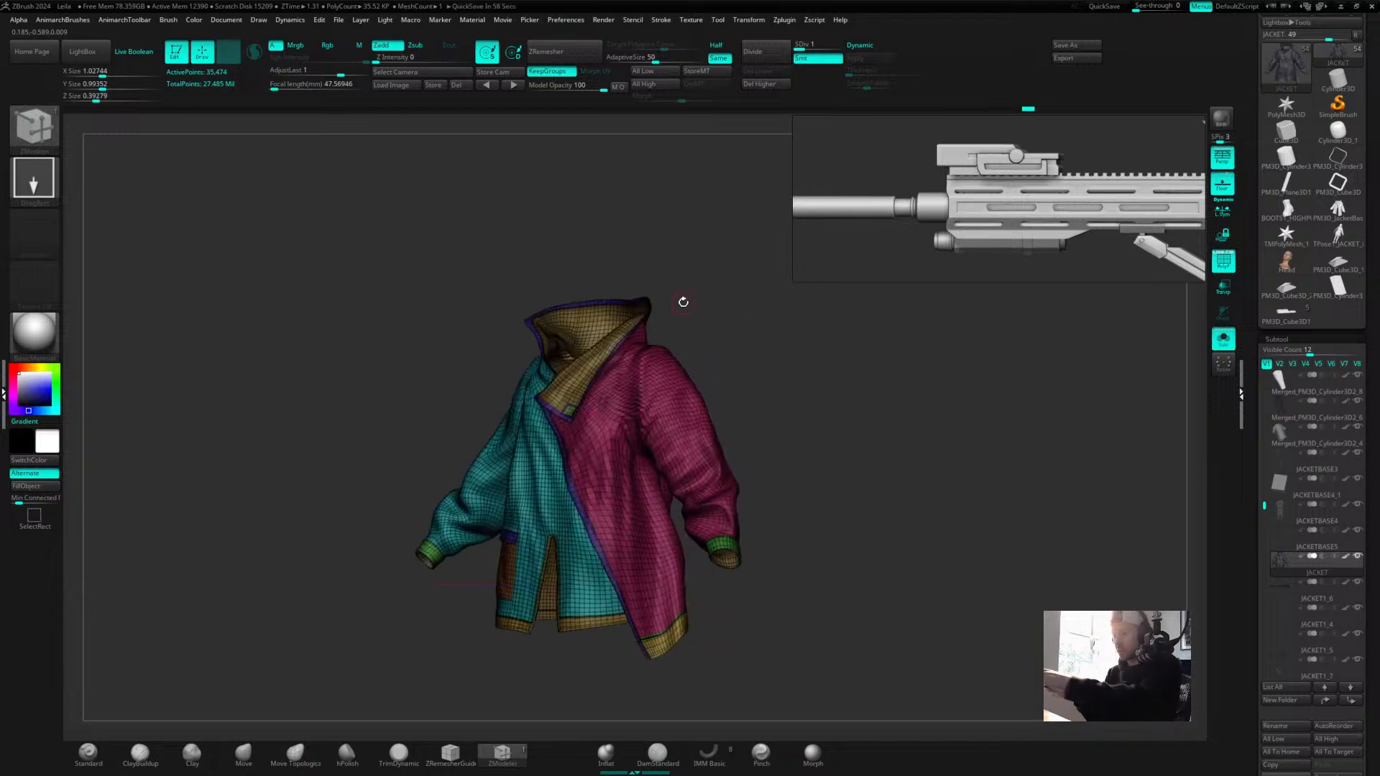
drag(705, 270, 568, 391)
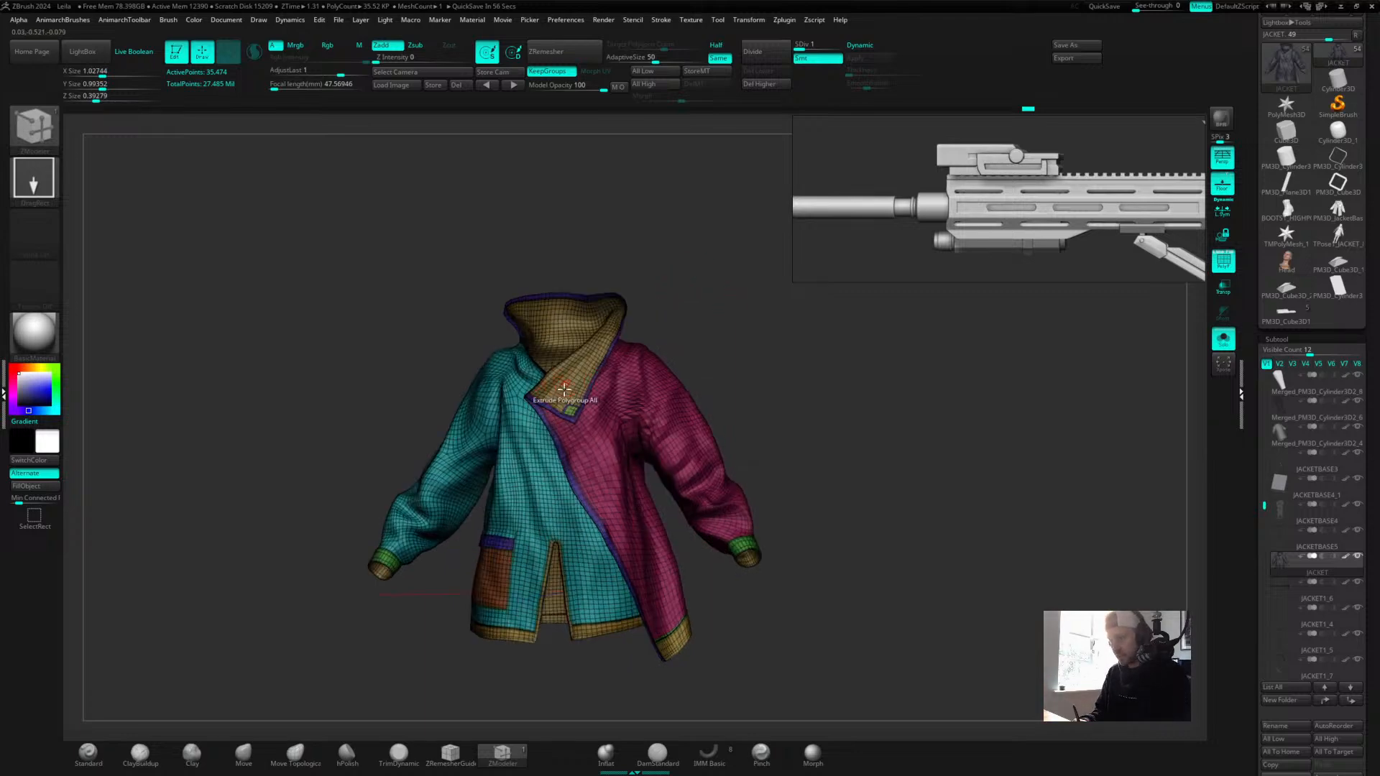
drag(687, 339, 764, 345)
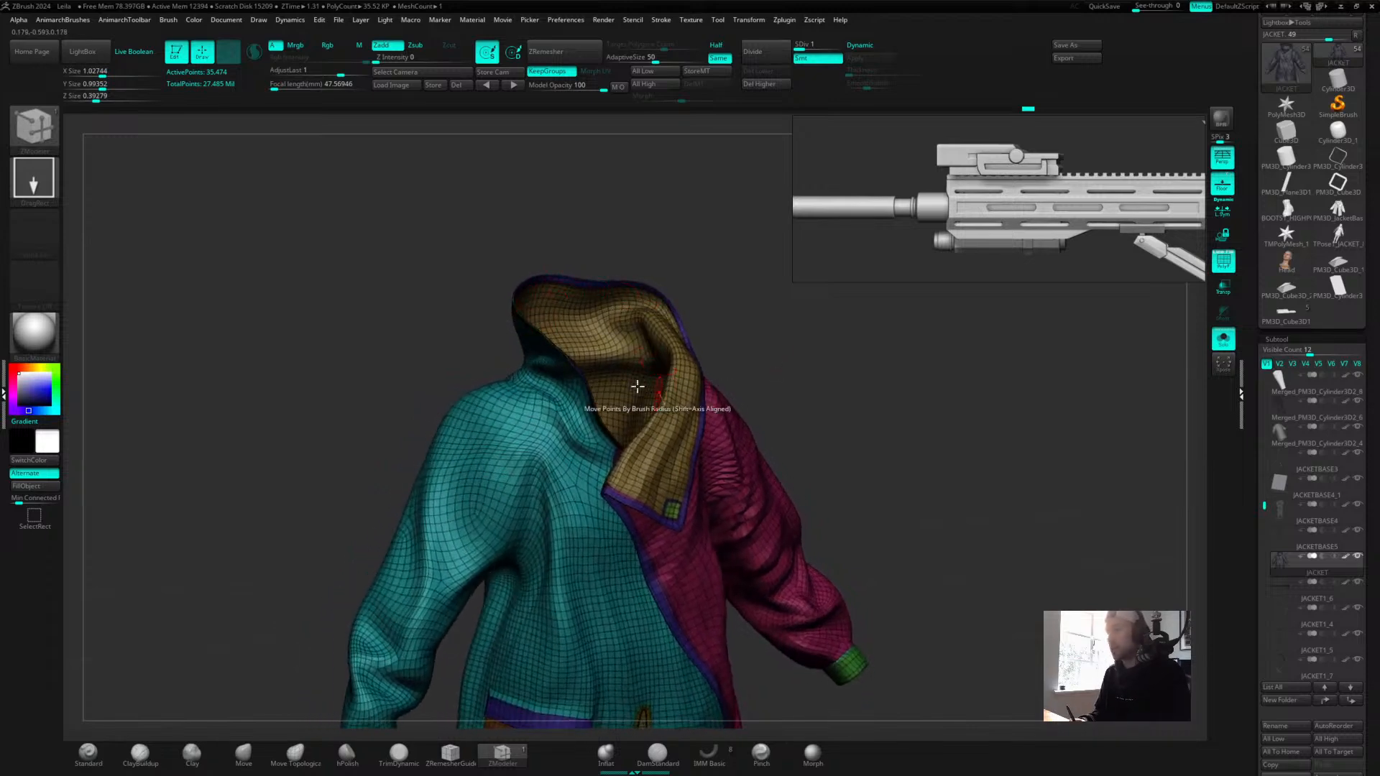
drag(779, 293, 735, 262)
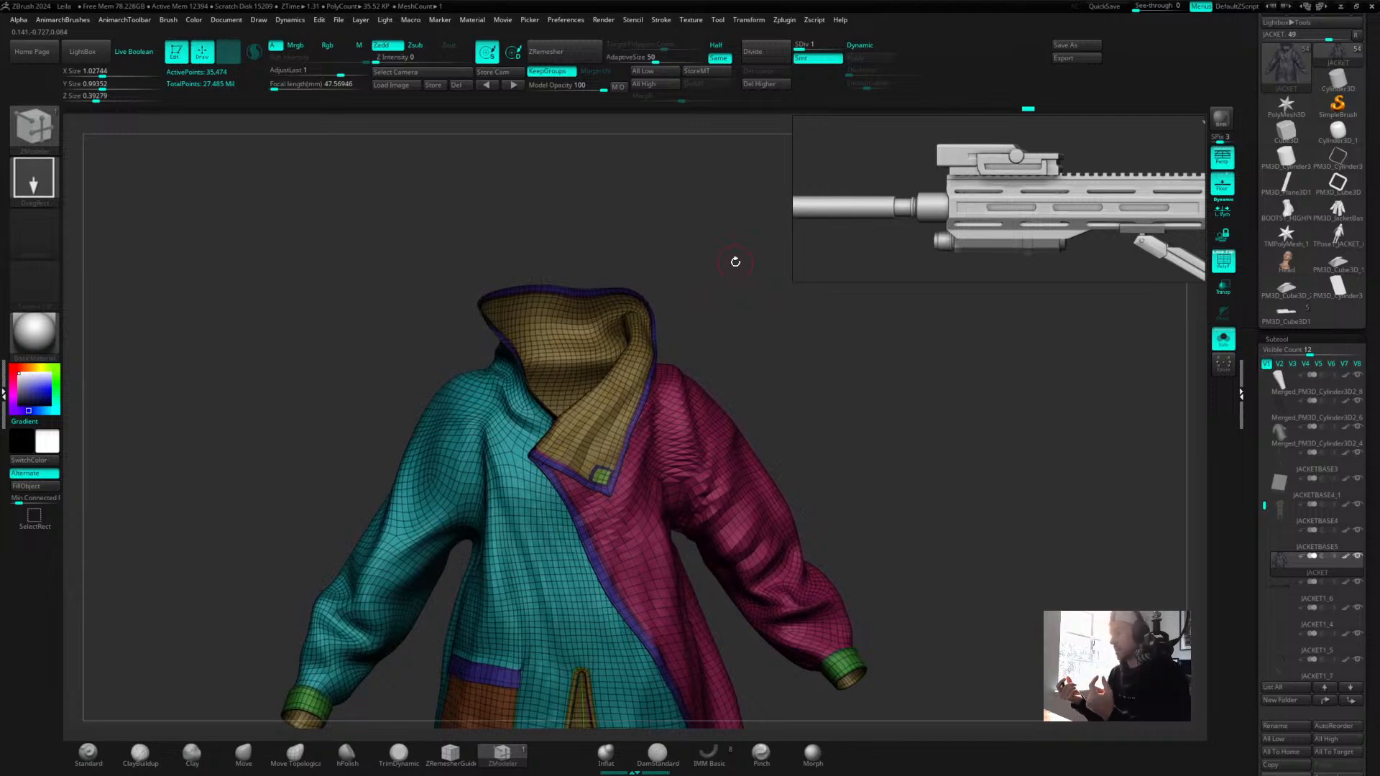
alt+drag(719, 355, 813, 354)
drag(1049, 494, 866, 385)
alt+drag(915, 470, 853, 380)
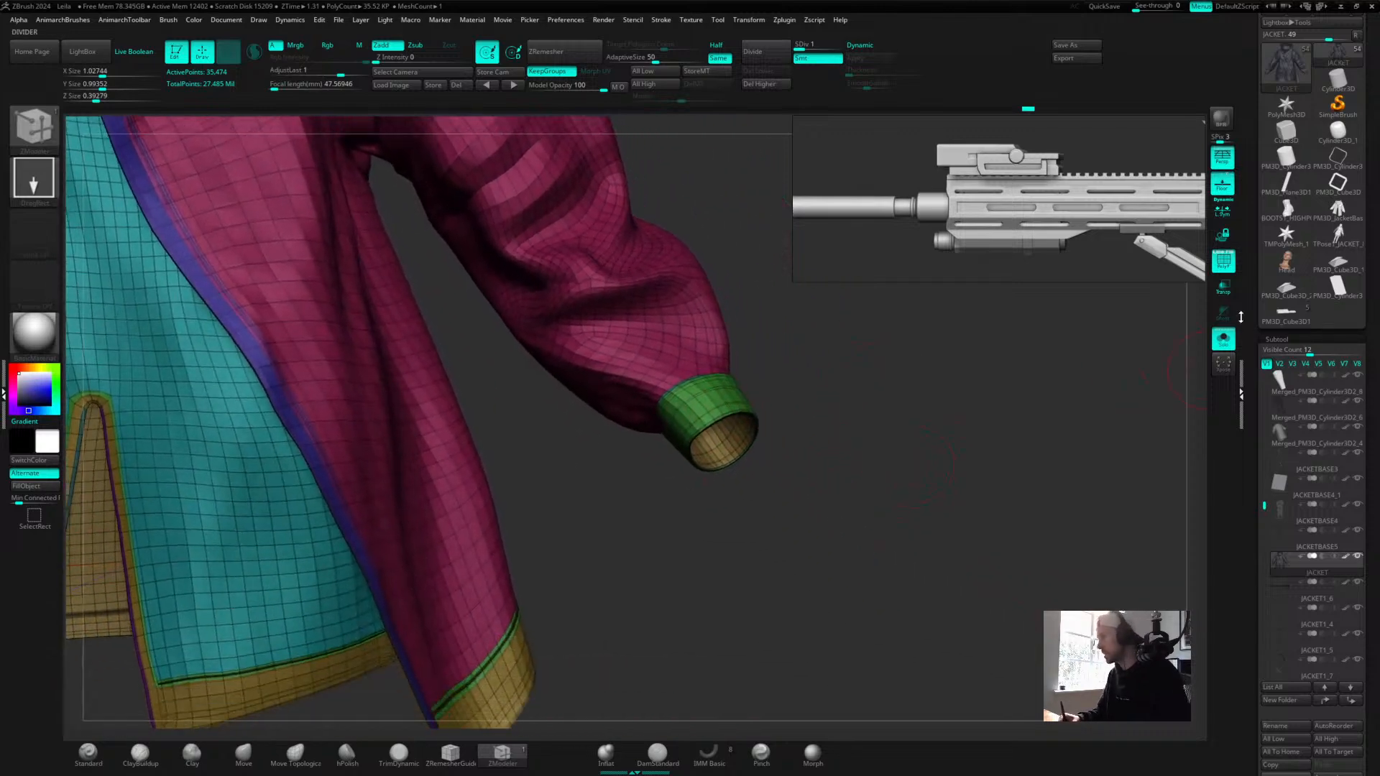
Display the jacket's polygroup colours without wireframe lines and examine the cuff opening, inner lining and collar edges.
click(1217, 257)
alt+drag(842, 448, 967, 454)
alt+drag(1042, 469, 726, 552)
drag(798, 483, 818, 404)
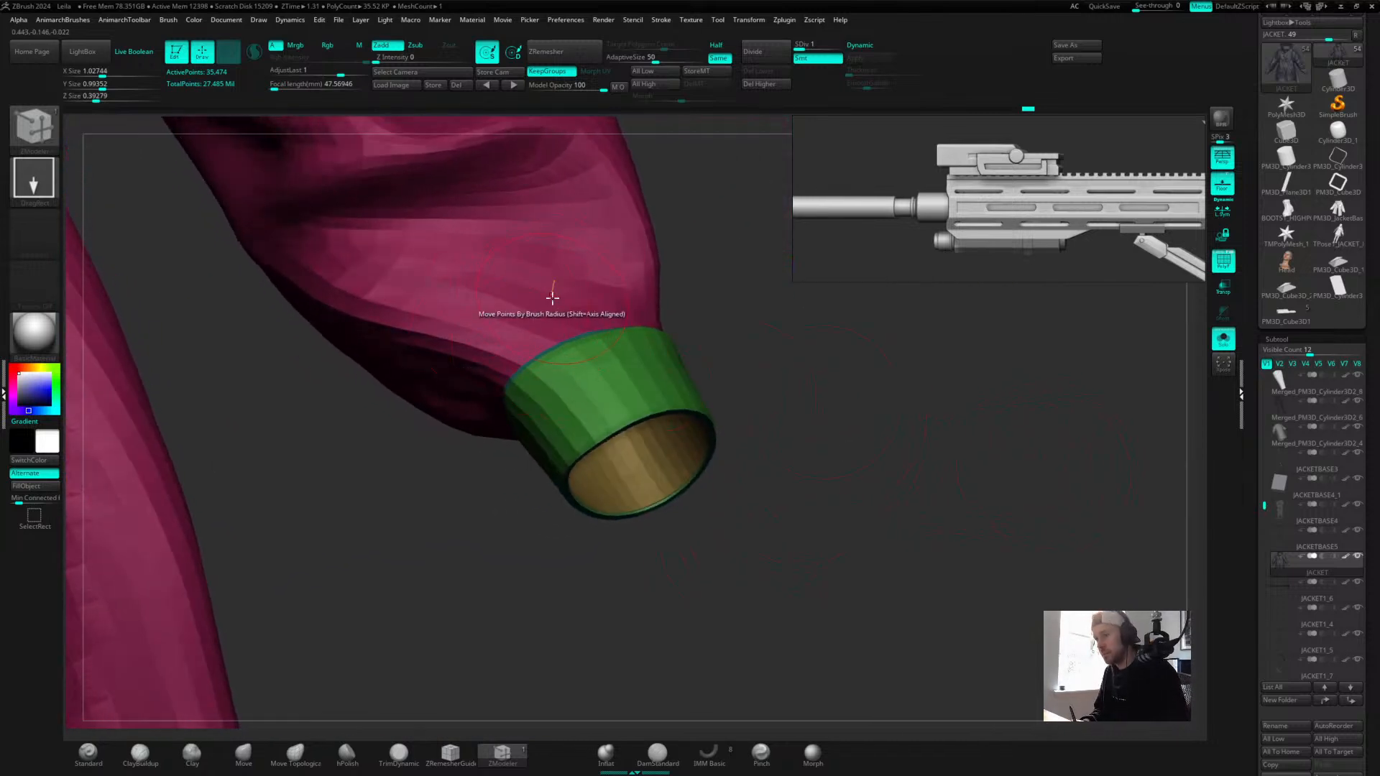
drag(782, 381, 712, 427)
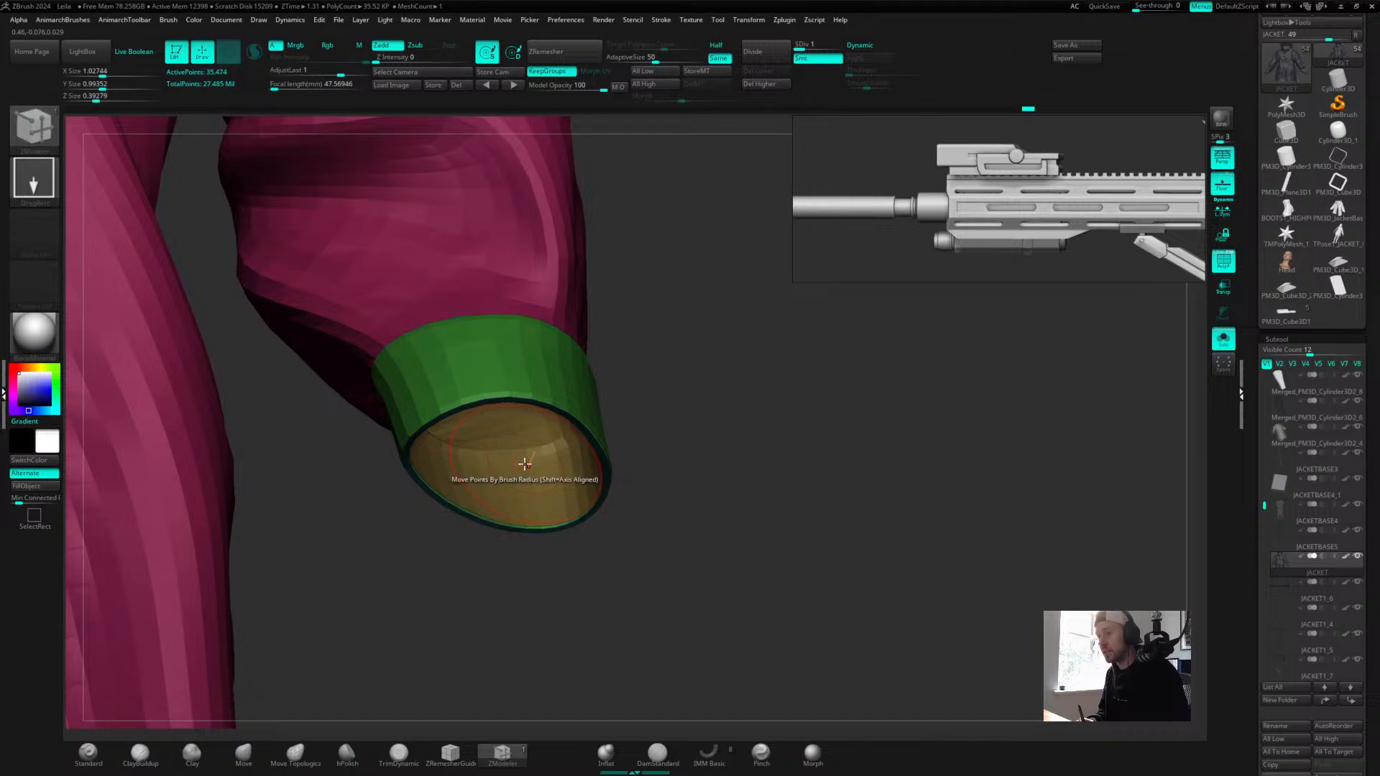
mouse_move(612, 409)
mouse_down()
mouse_move(710, 333)
mouse_move(705, 309)
mouse_move(690, 324)
mouse_move(713, 341)
mouse_move(626, 385)
mouse_up()
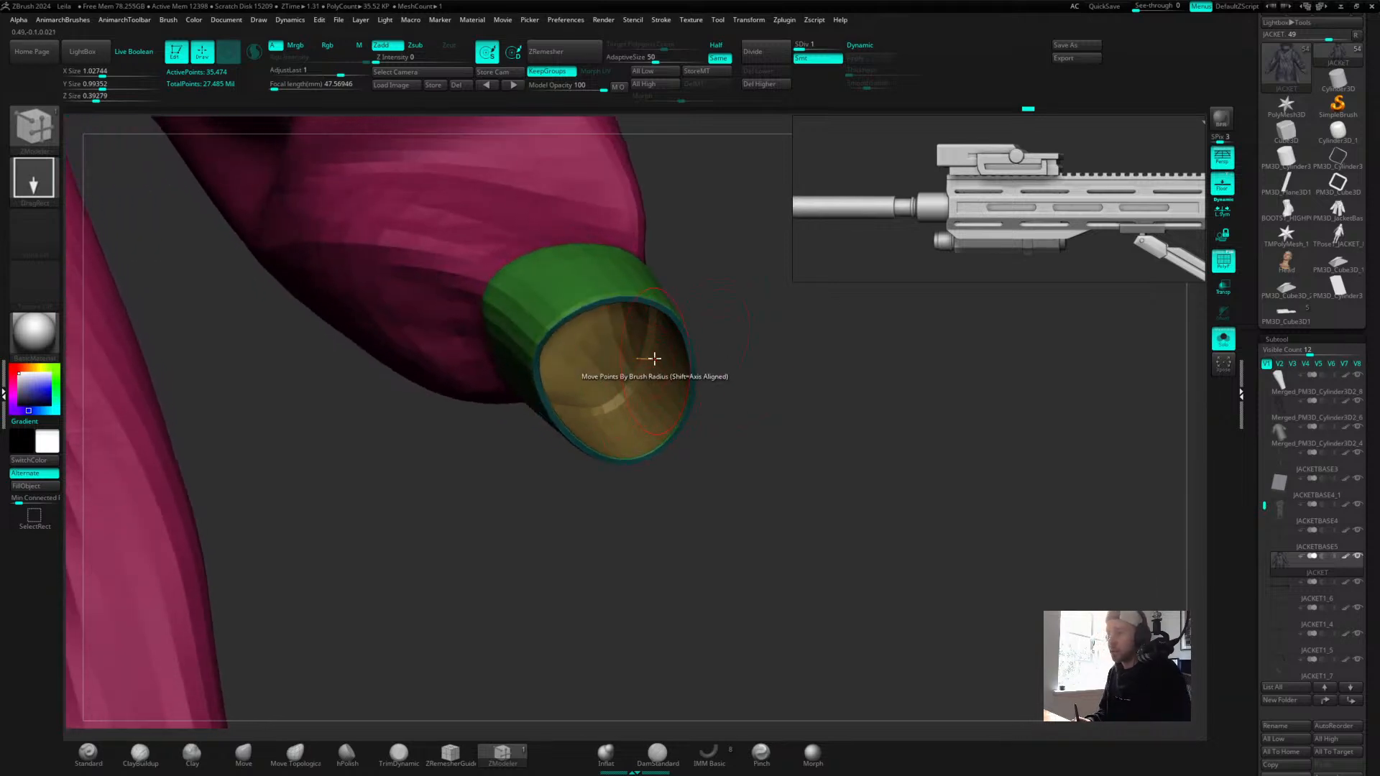
drag(774, 368, 923, 397)
drag(681, 224, 825, 105)
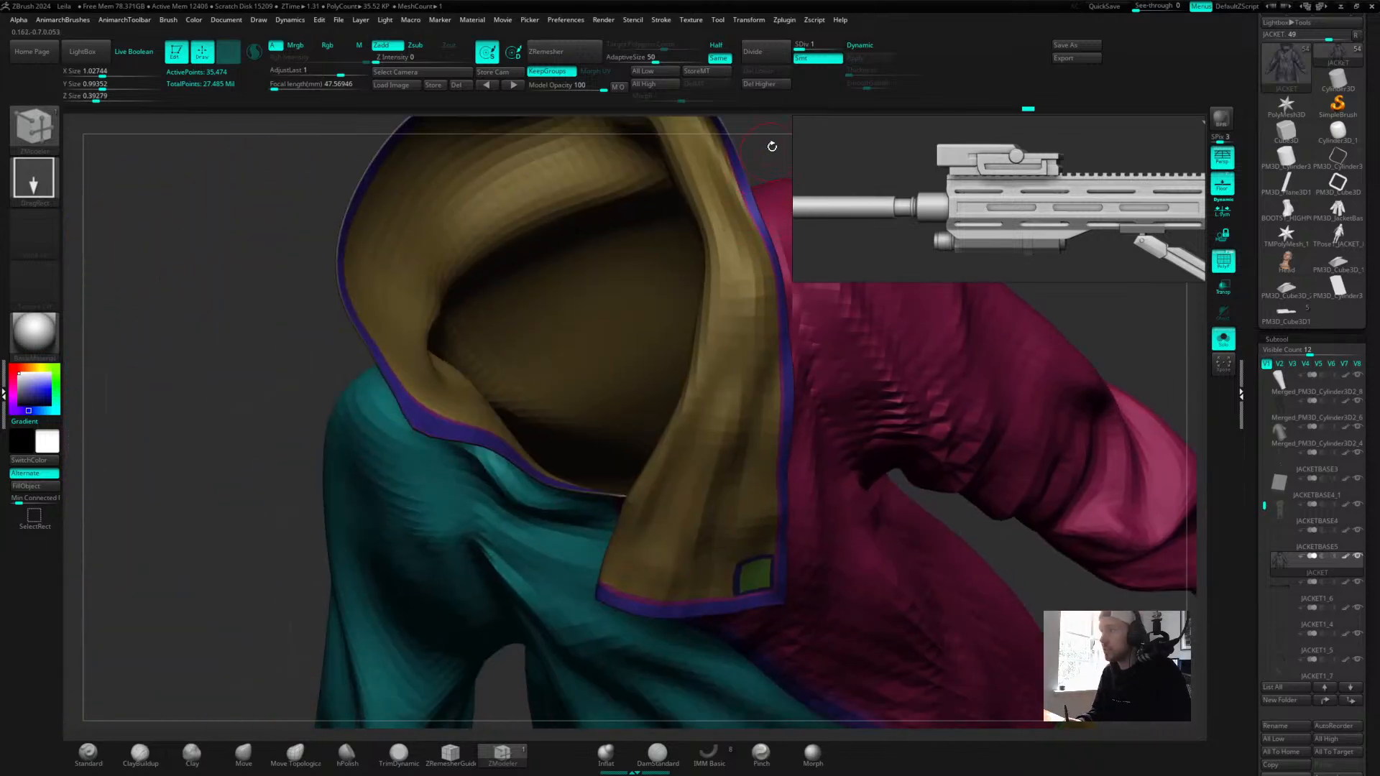
drag(769, 151, 693, 209)
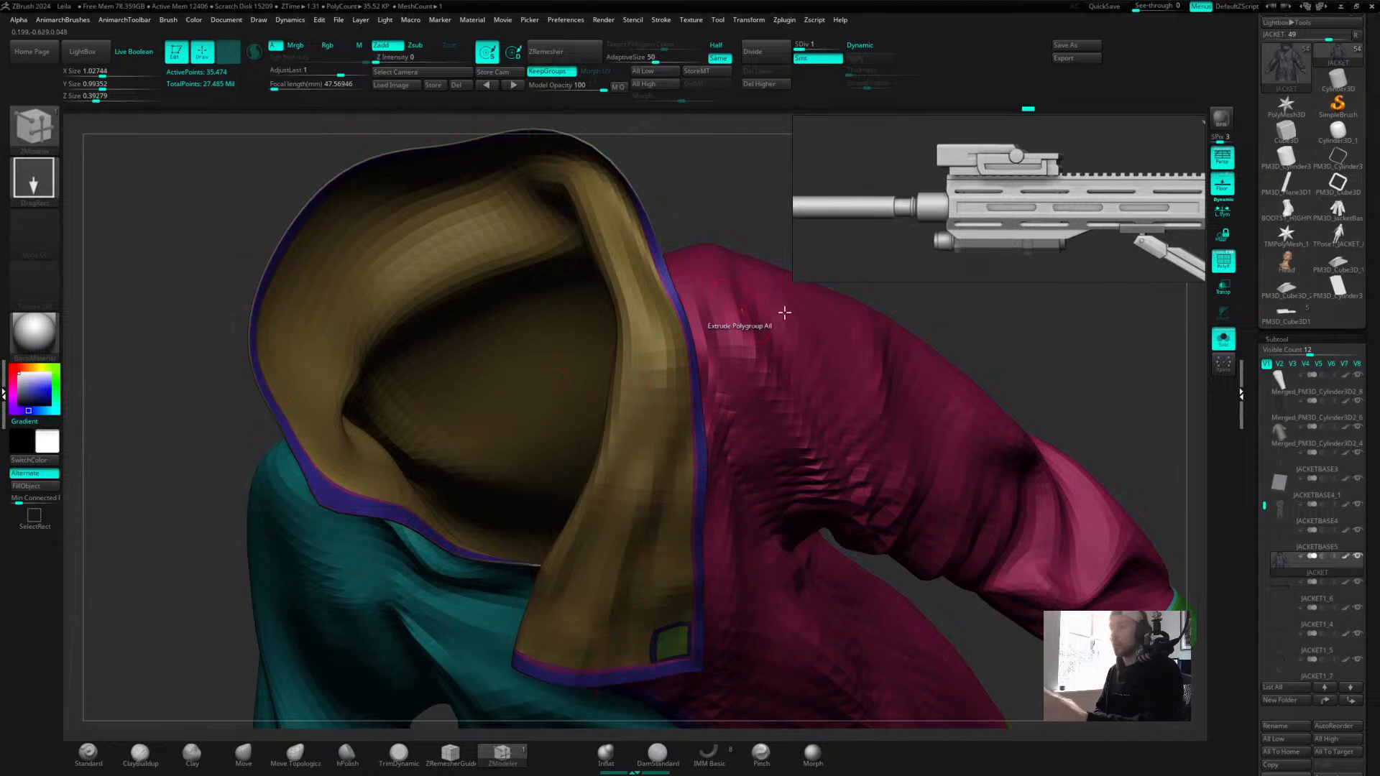
alt+drag(1011, 338, 722, 271)
Compare the jacket with its polygroup colours hidden and shown, and restore the wireframe lines to inspect the front and cuff.
key(shift+f)
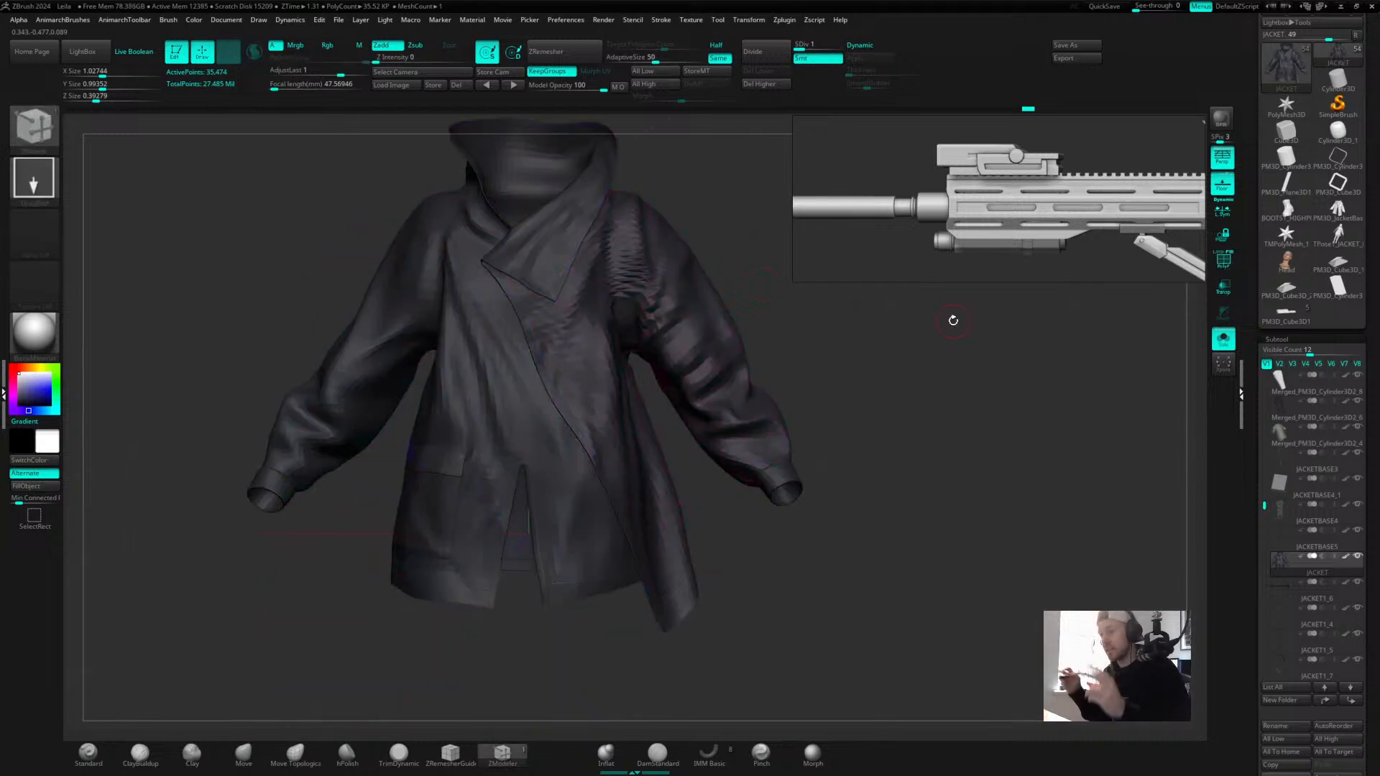
drag(680, 203, 725, 220)
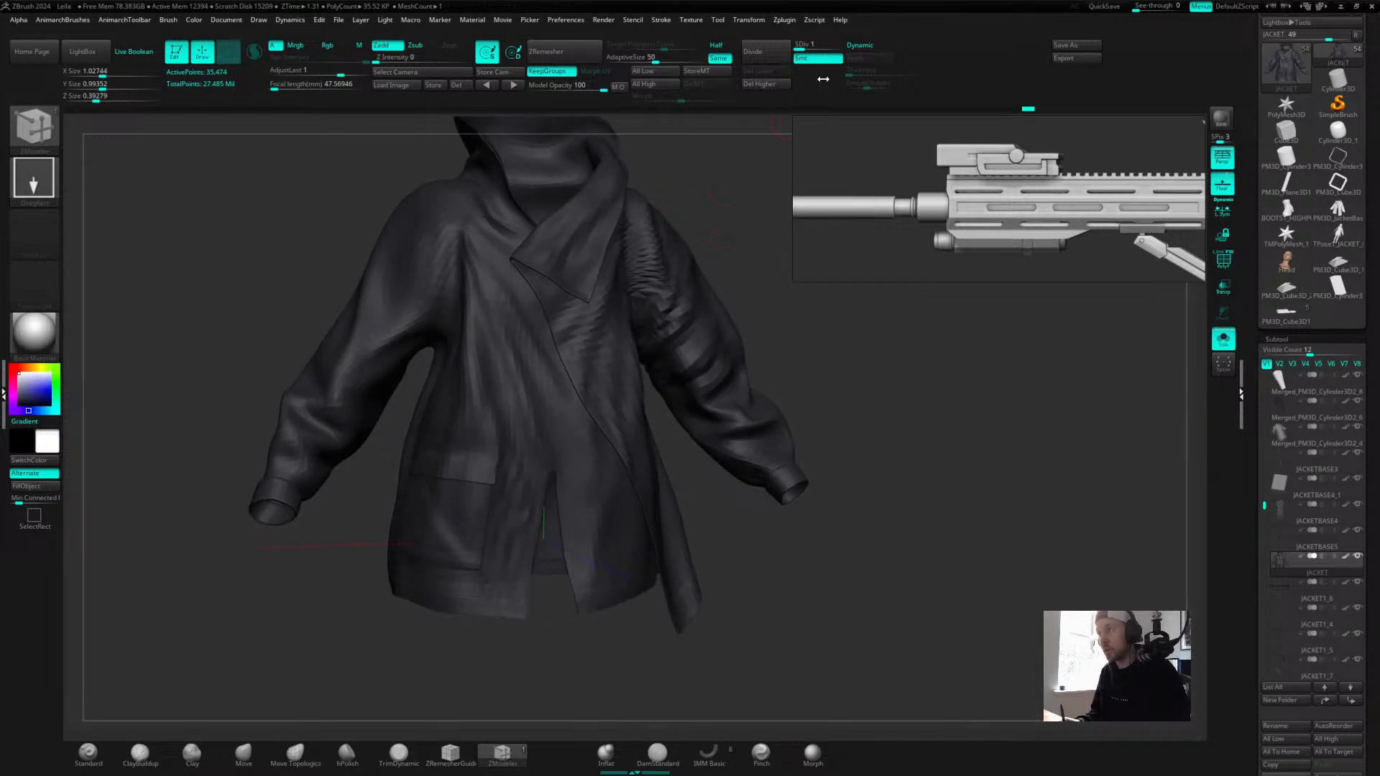
key(shift+f)
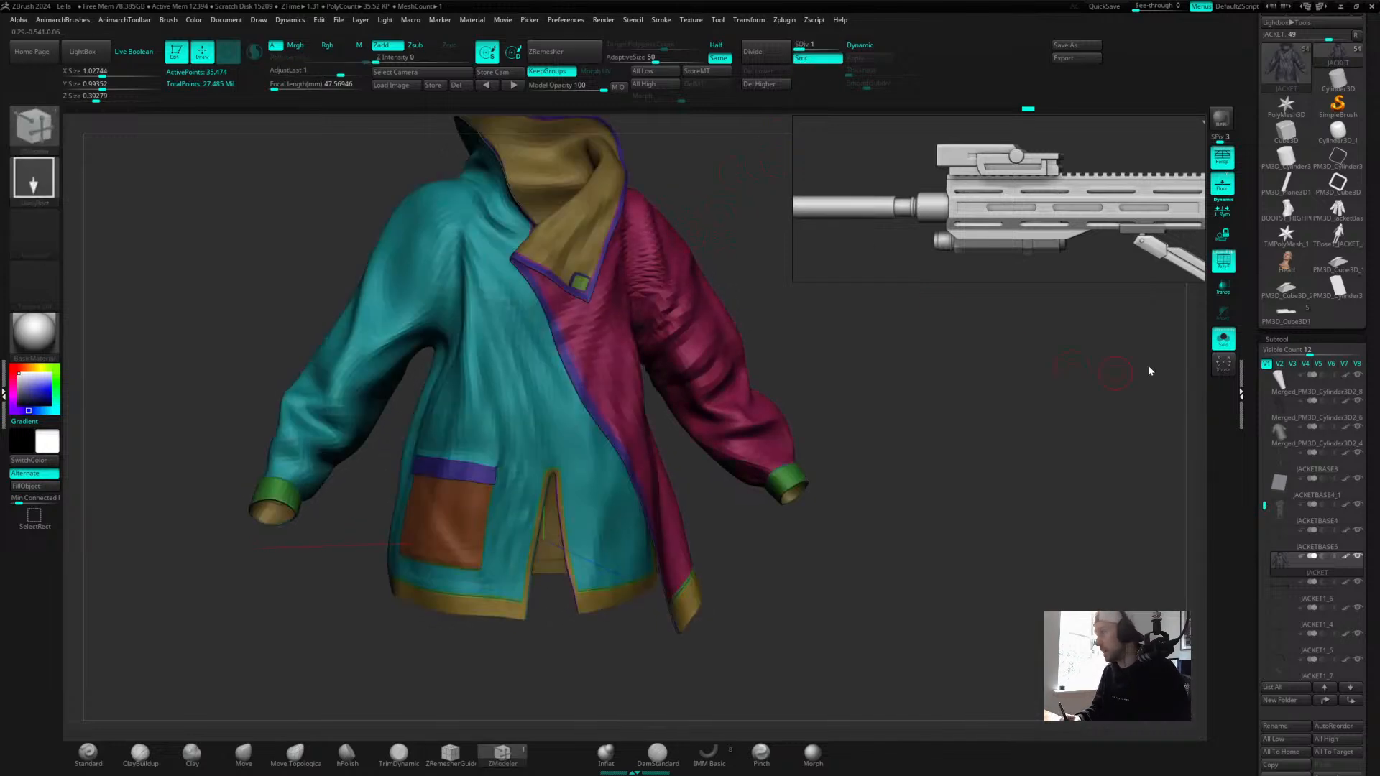
click(1220, 259)
drag(736, 210, 716, 265)
alt+drag(751, 180, 726, 224)
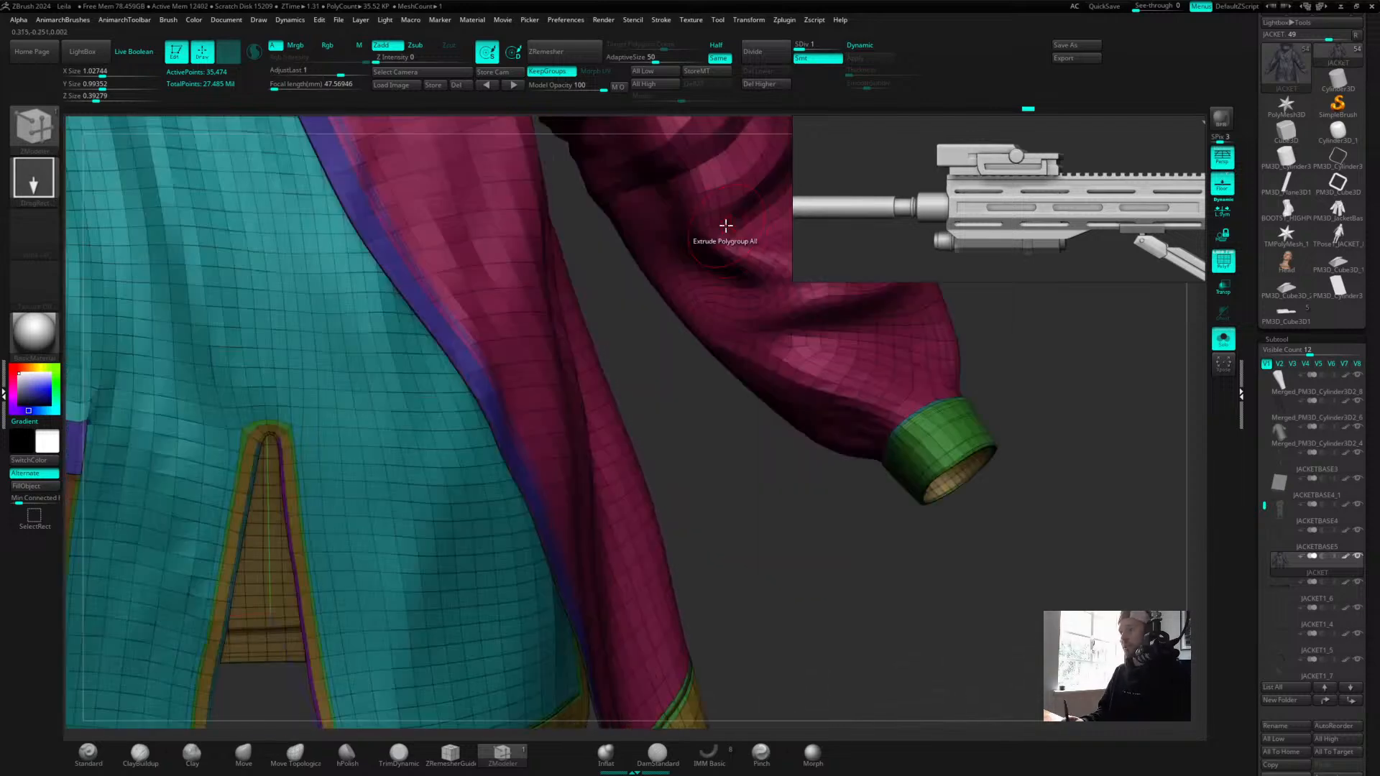
Examine the whole jacket's polygroups and edge flow from the front and three-quarter angles.
ctrl+right_drag(682, 476, 576, 452)
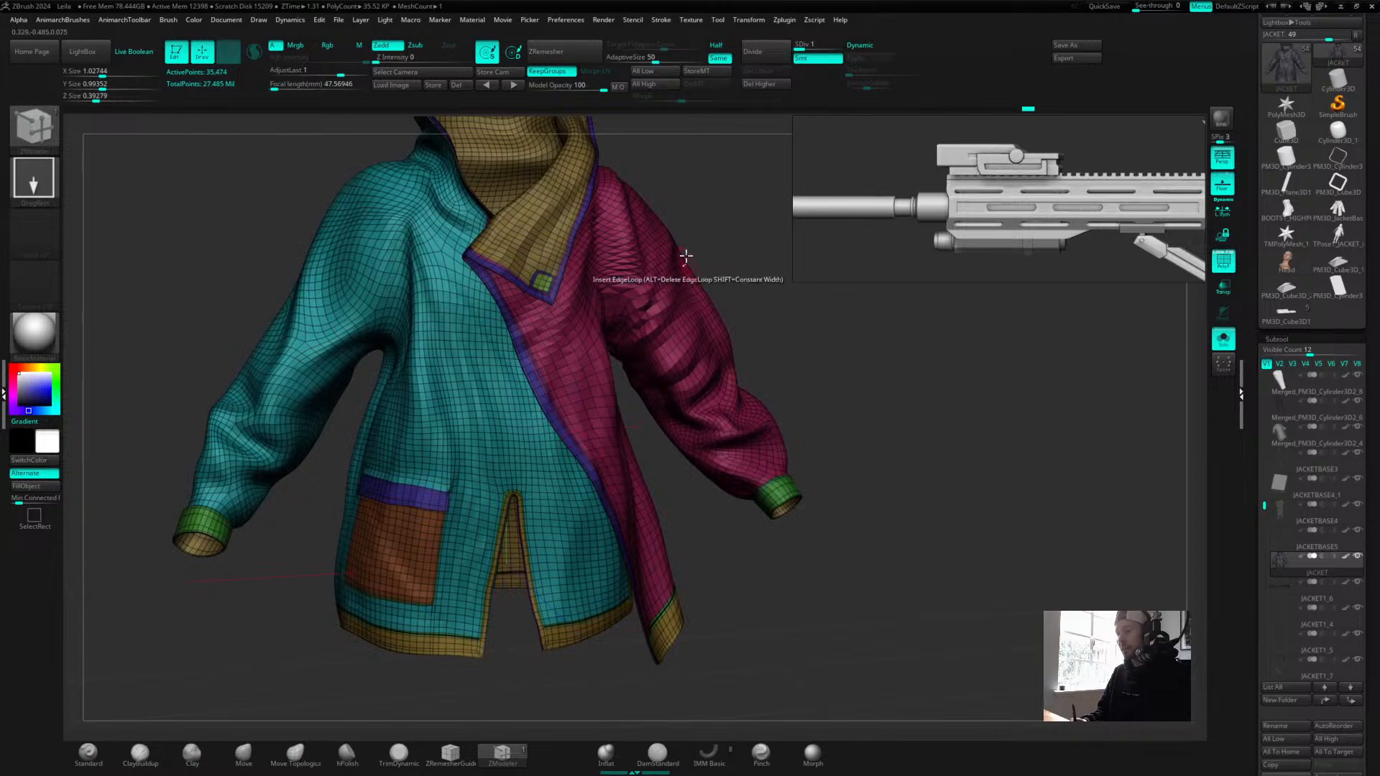
right_drag(724, 256, 599, 345)
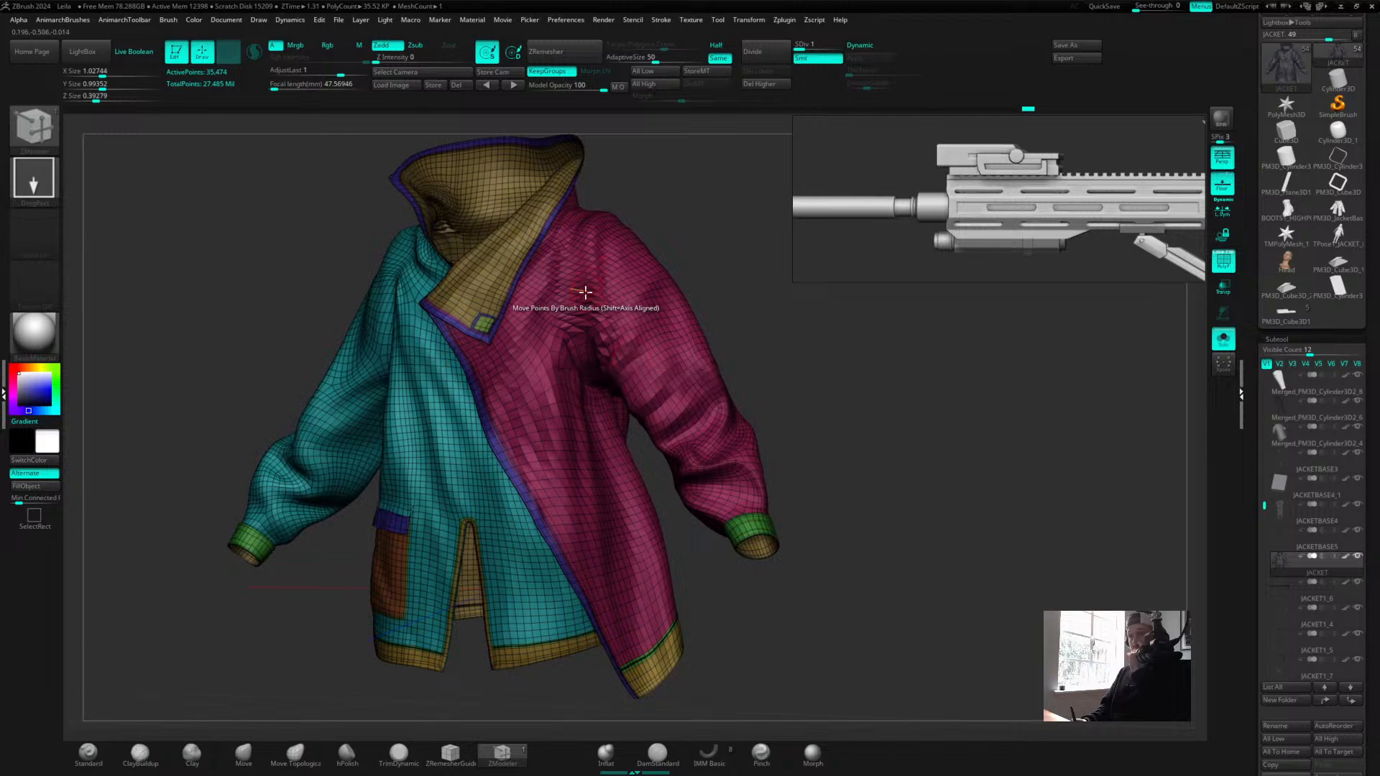
right_drag(704, 217, 762, 335)
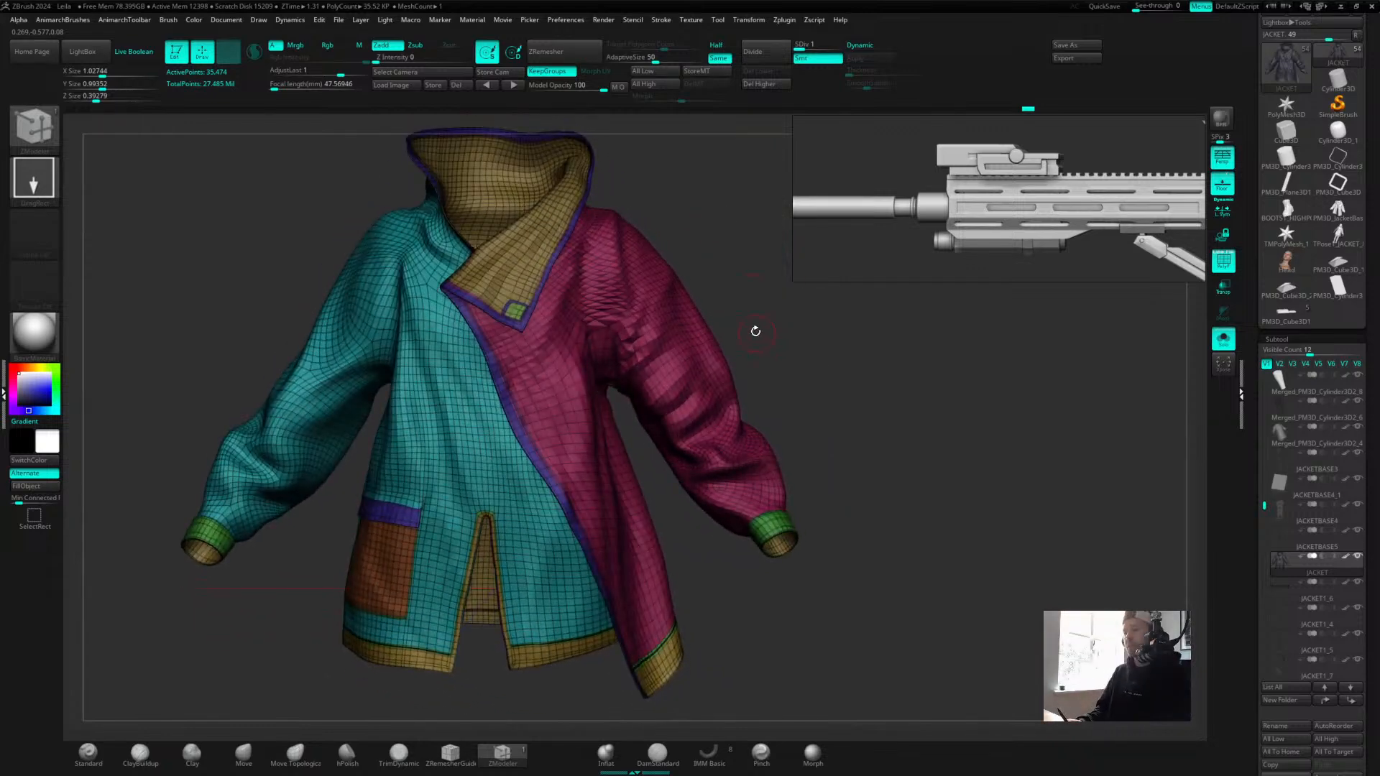
Switch back to the rifle model, show all its subtools and frame the rail-mounted accessory.
click(1289, 321)
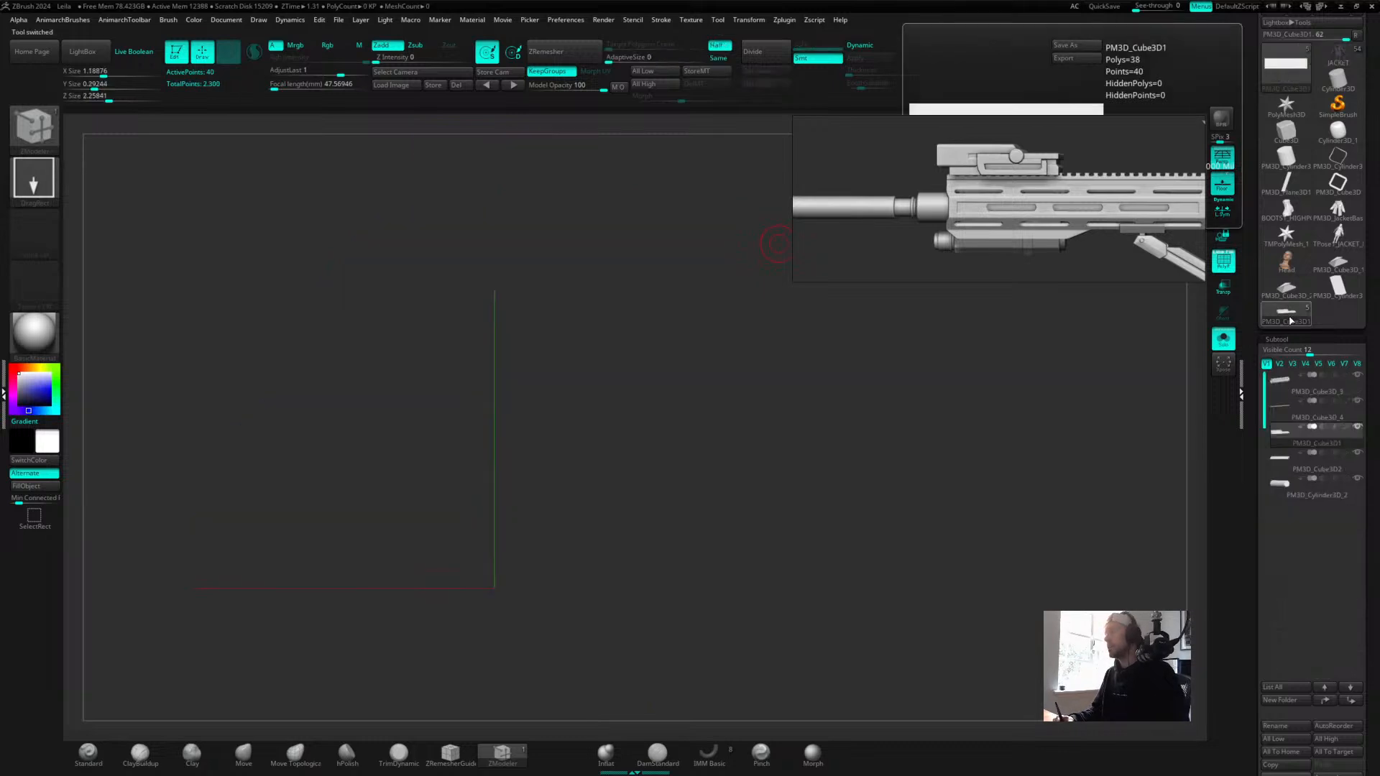
key(f)
ctrl+right_drag(723, 216, 650, 285)
click(1223, 339)
right_drag(972, 361, 821, 359)
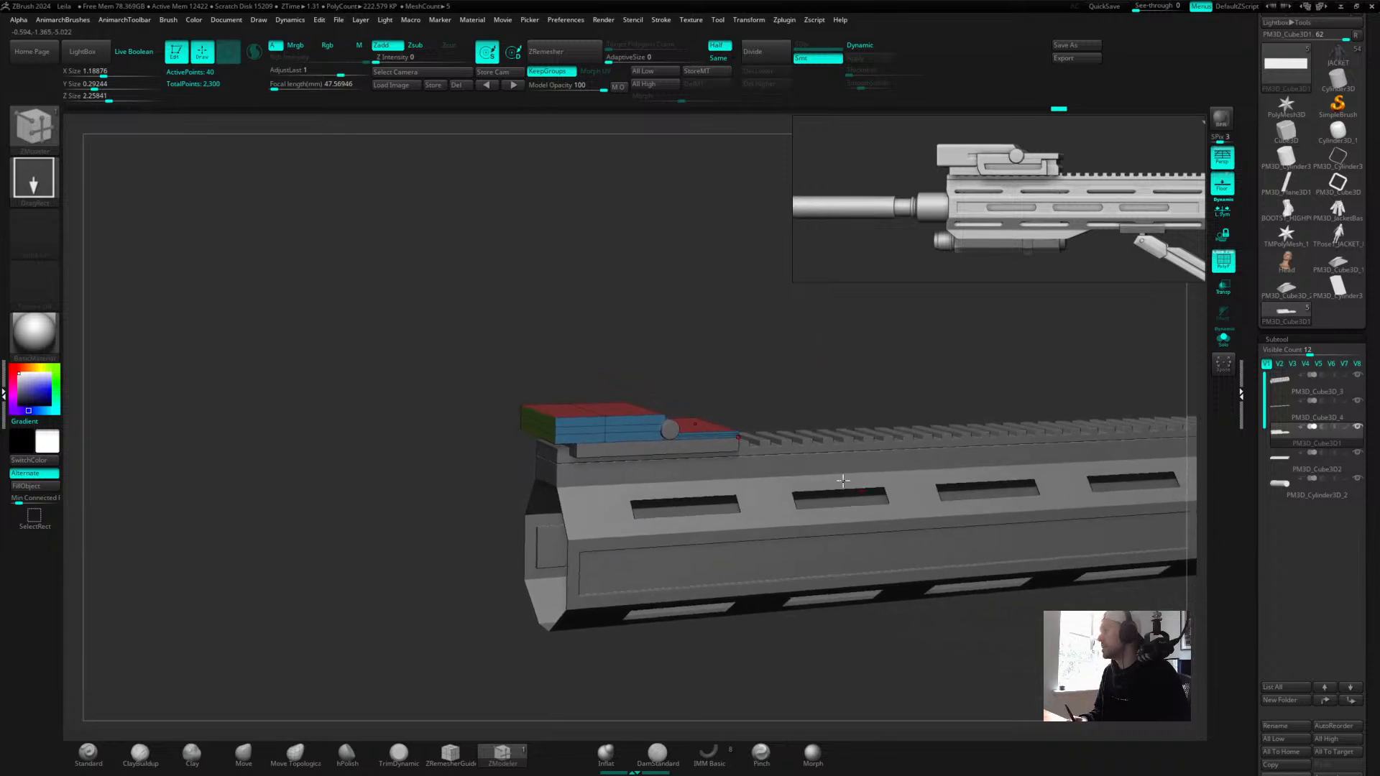
alt+right_drag(745, 385, 834, 211)
right_drag(738, 225, 704, 289)
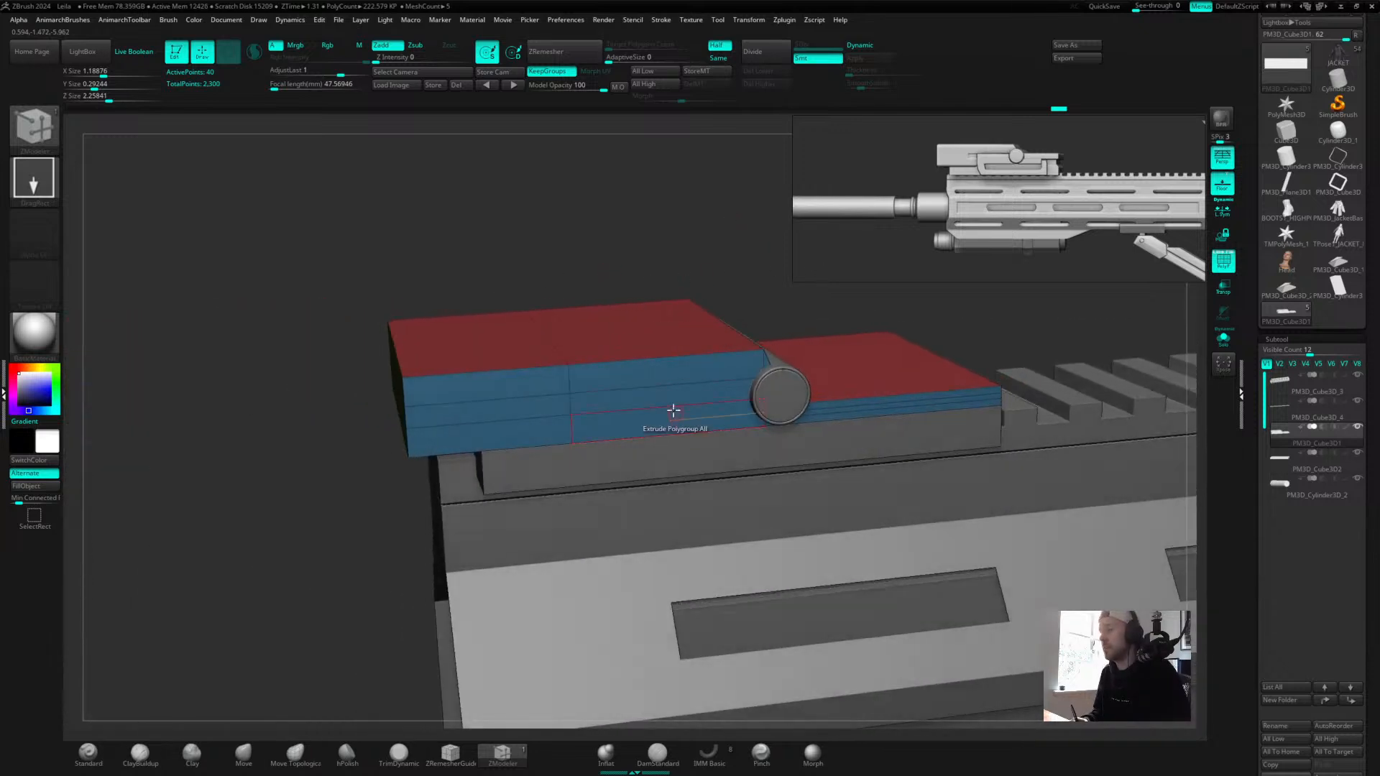
Isolate the accessory block, extrude the single middle polygon on its side inward as a recessed slot, and show all subtools again.
click(1223, 339)
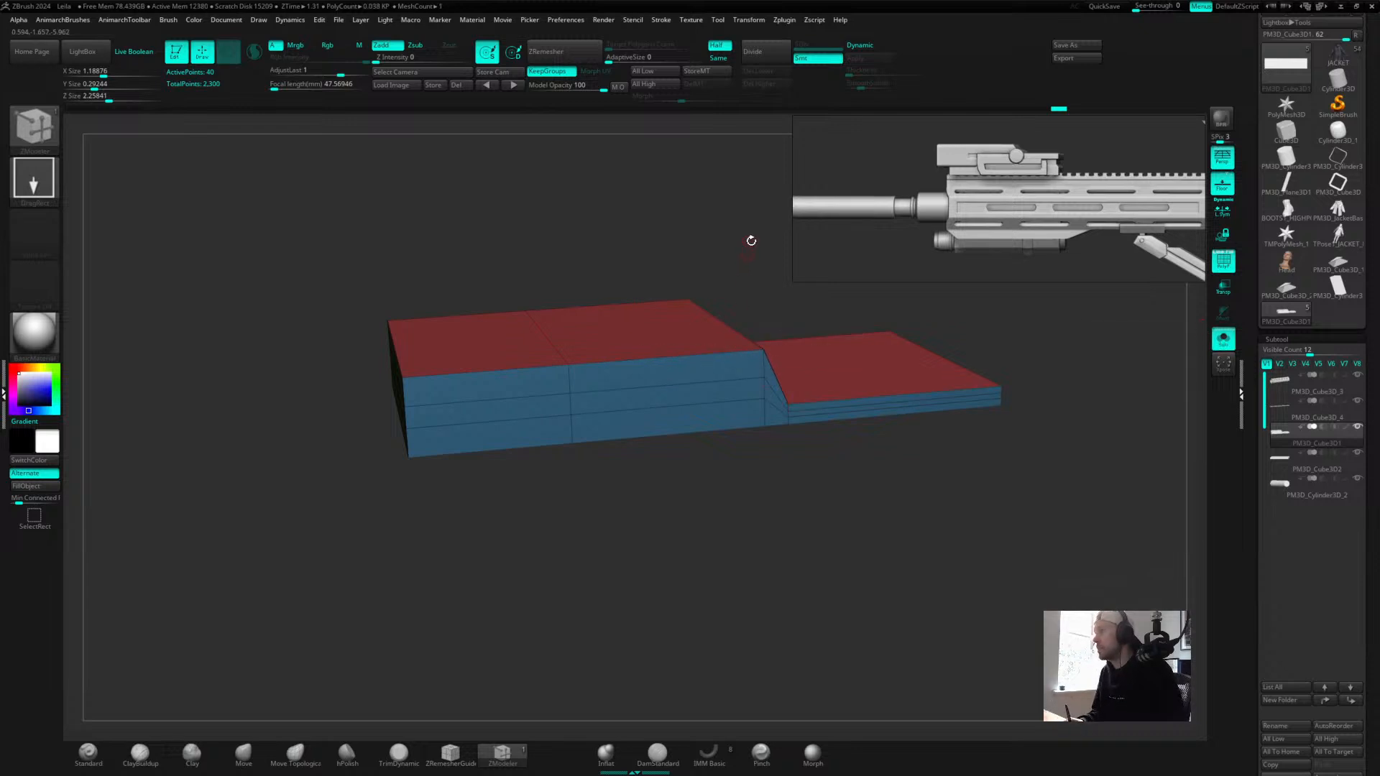
right_drag(748, 240, 755, 237)
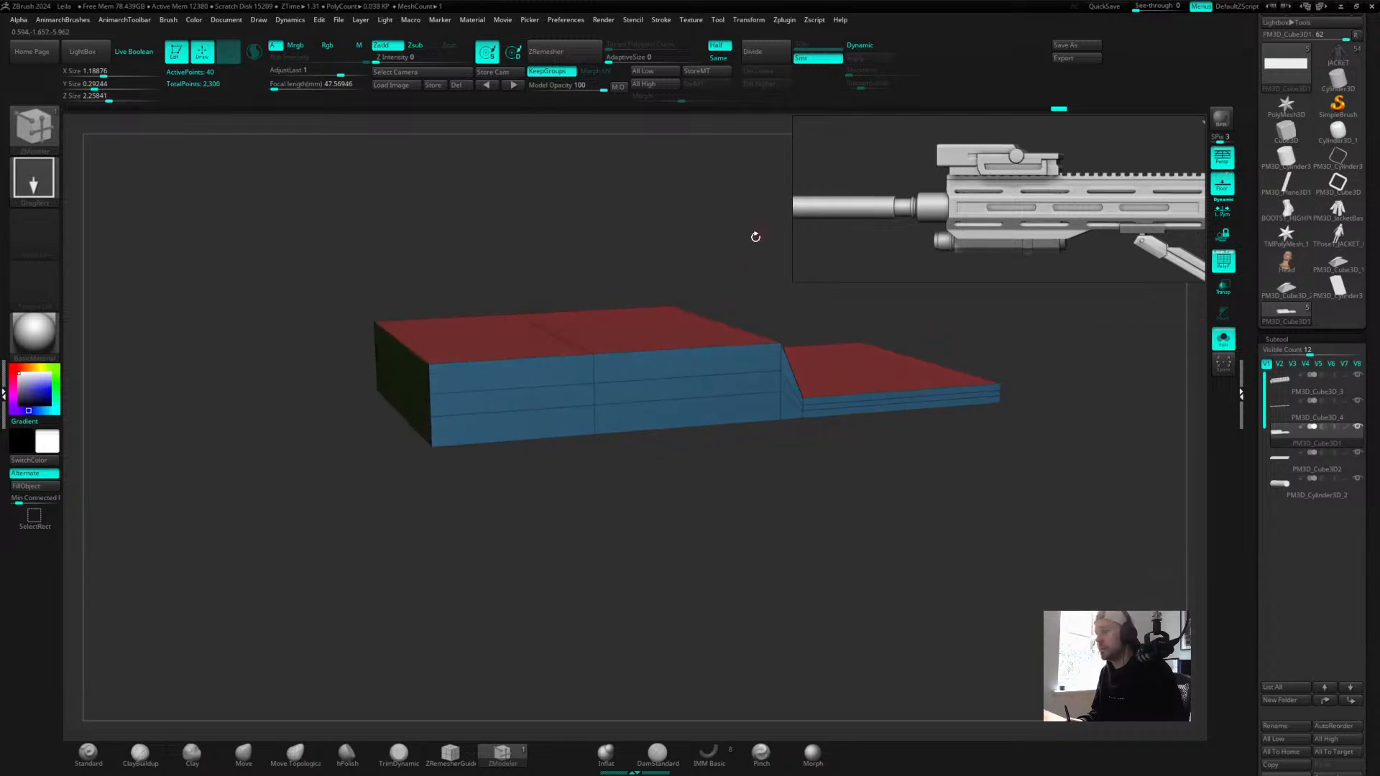
right_click(682, 388)
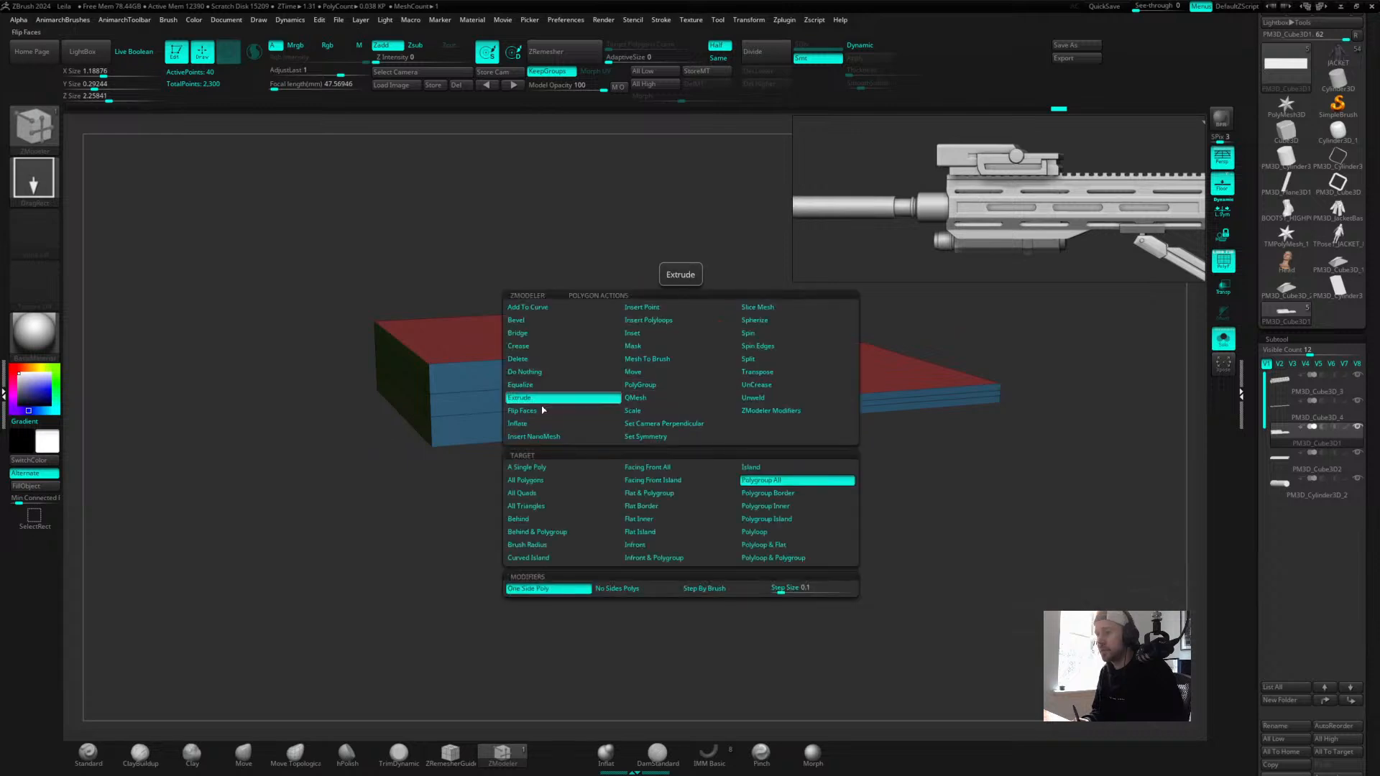
click(527, 480)
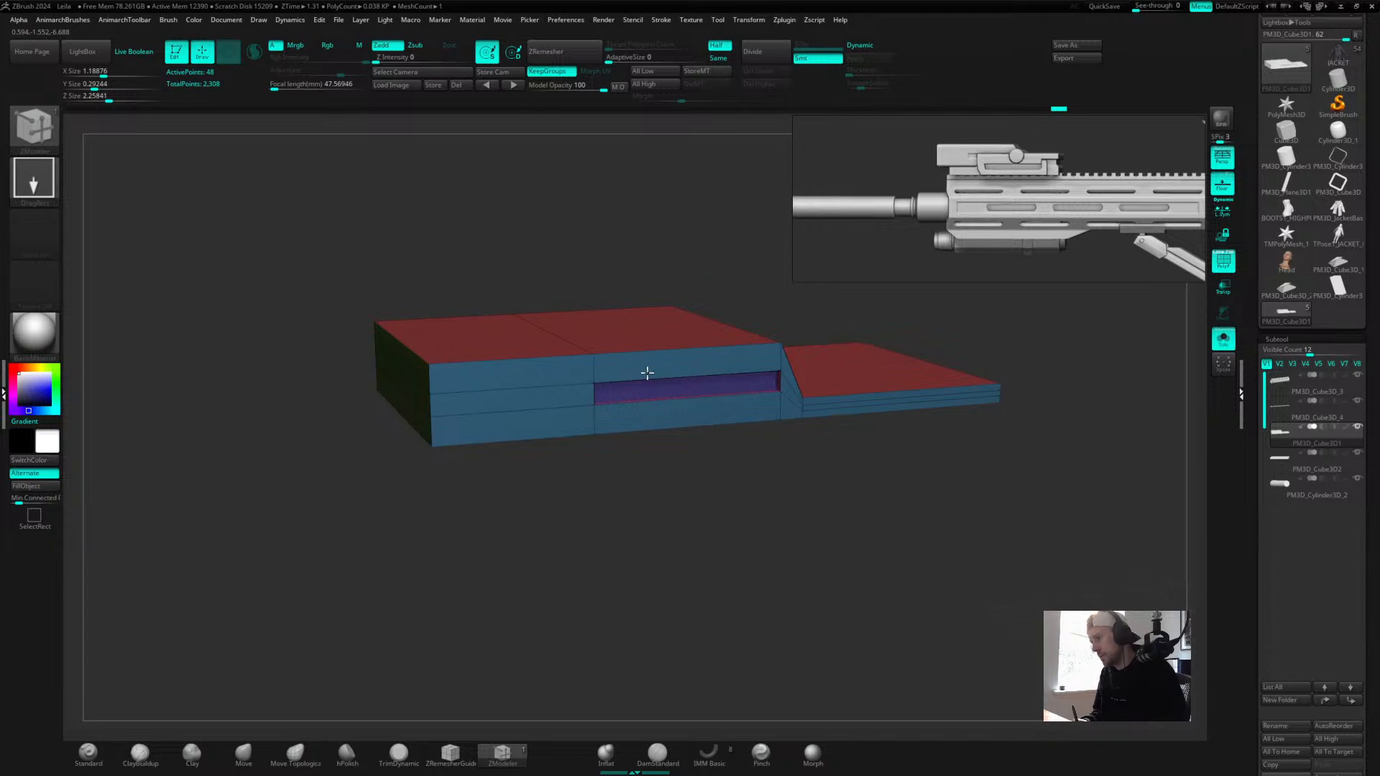
drag(656, 366, 660, 348)
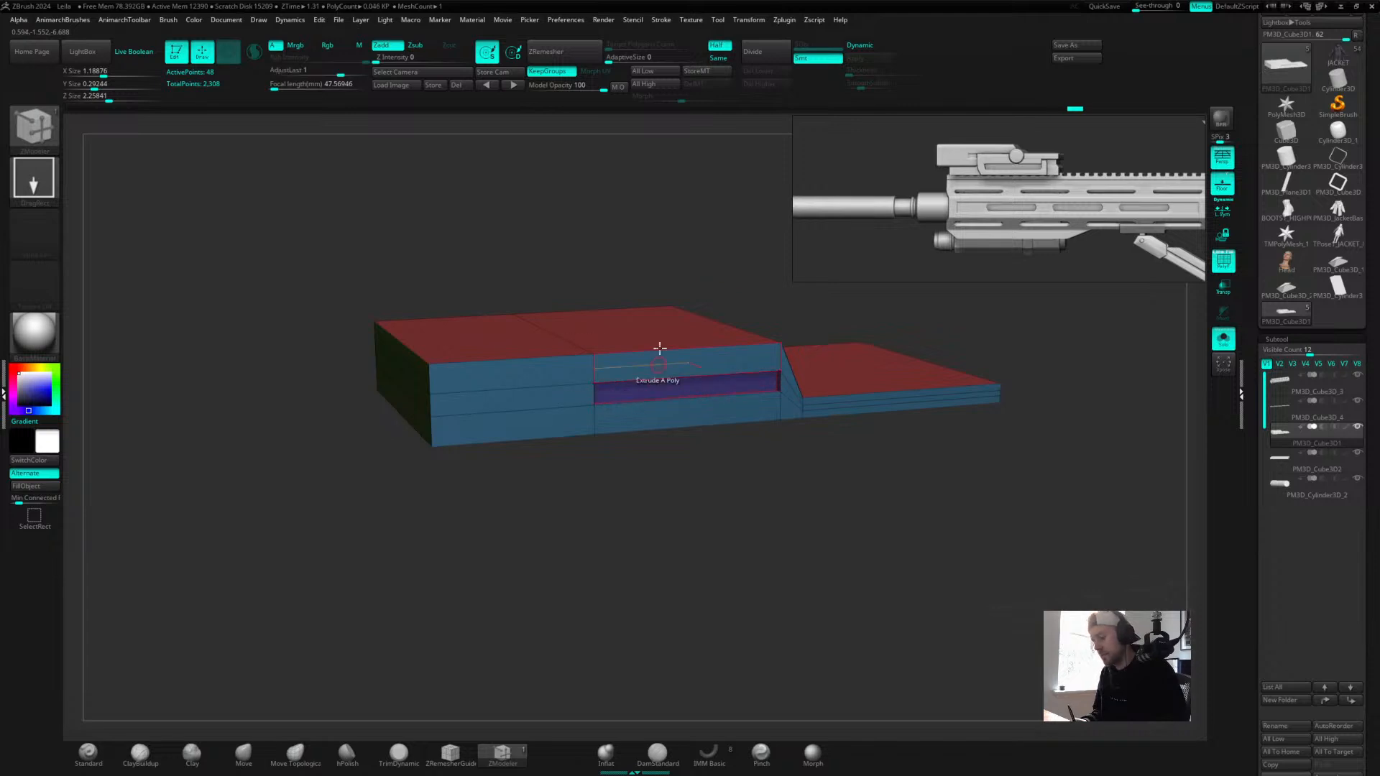
click(1223, 340)
drag(677, 265, 725, 244)
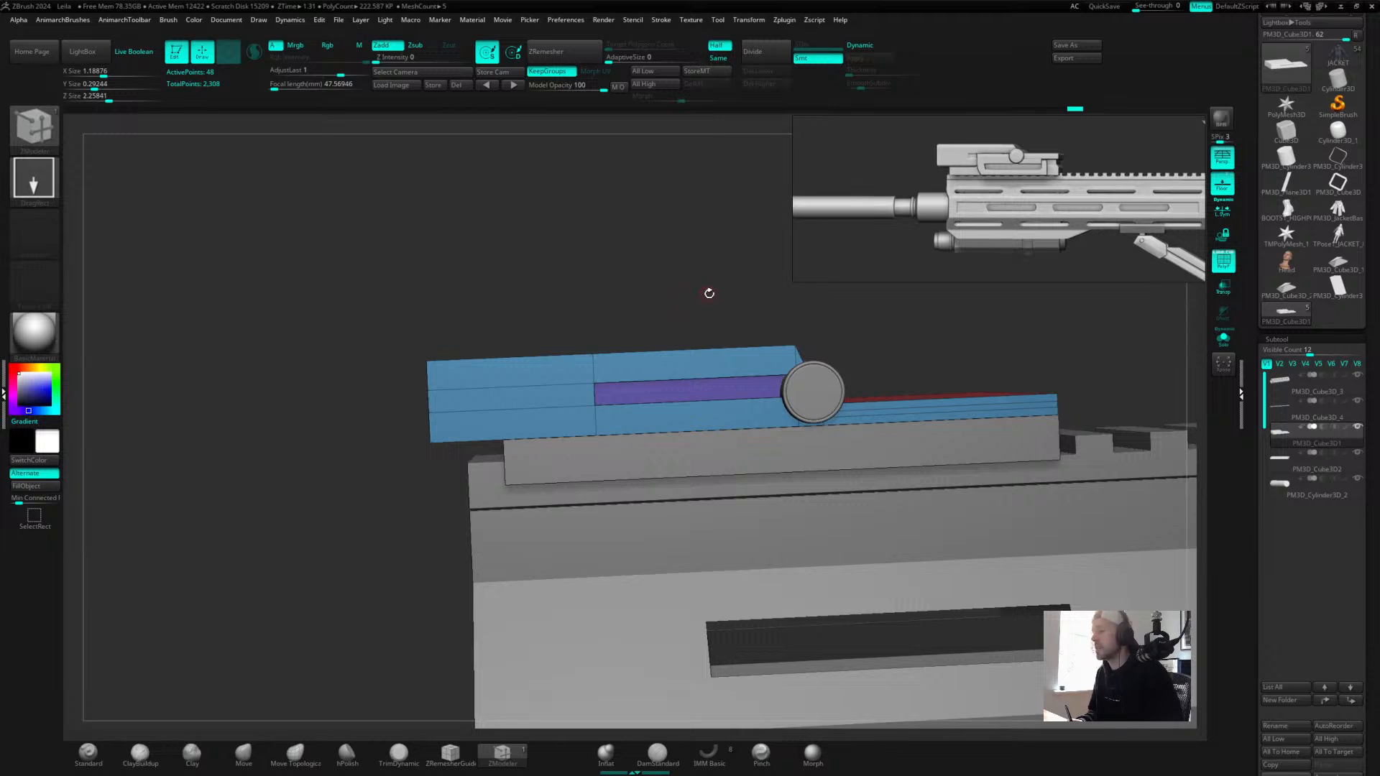
Select the handguard subtool and examine its polygroup colours around the slots and side panels.
drag(705, 293, 597, 299)
alt+click(604, 380)
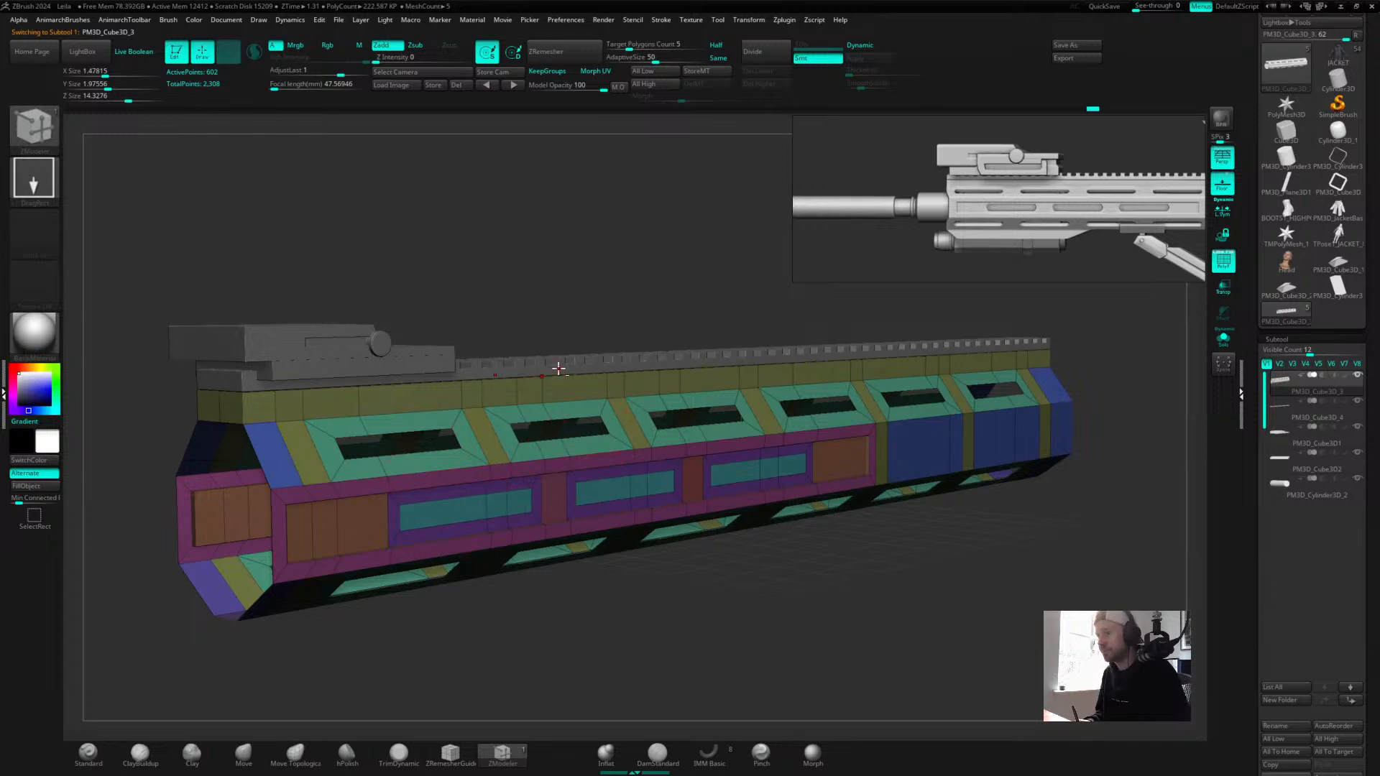
mouse_move(579, 332)
mouse_down()
mouse_move(616, 290)
mouse_move(577, 325)
mouse_up()
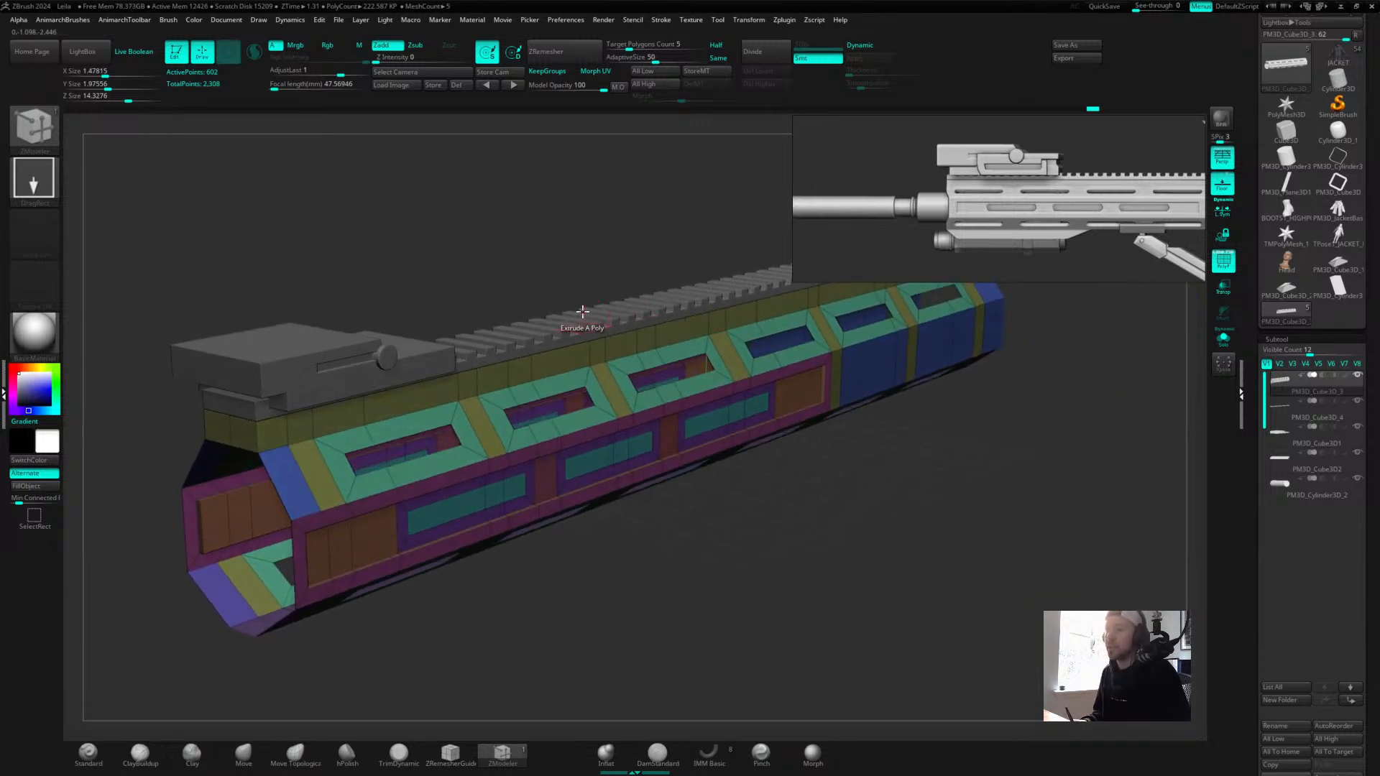
Select the top rail subtool and examine its teeth and polygroups against the handguard and the reference image.
alt+click(567, 340)
alt+drag(573, 250, 640, 287)
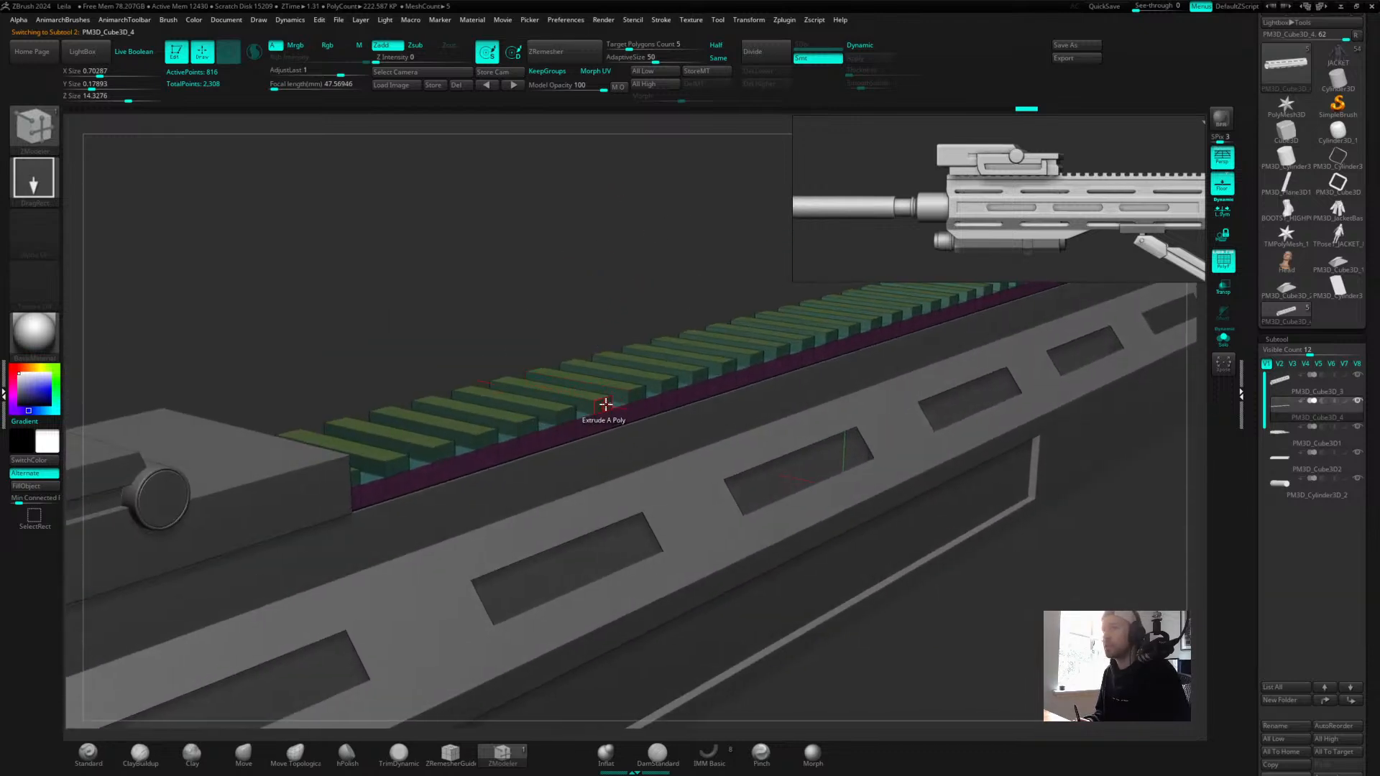
drag(587, 304, 639, 272)
middle_drag(793, 228, 822, 228)
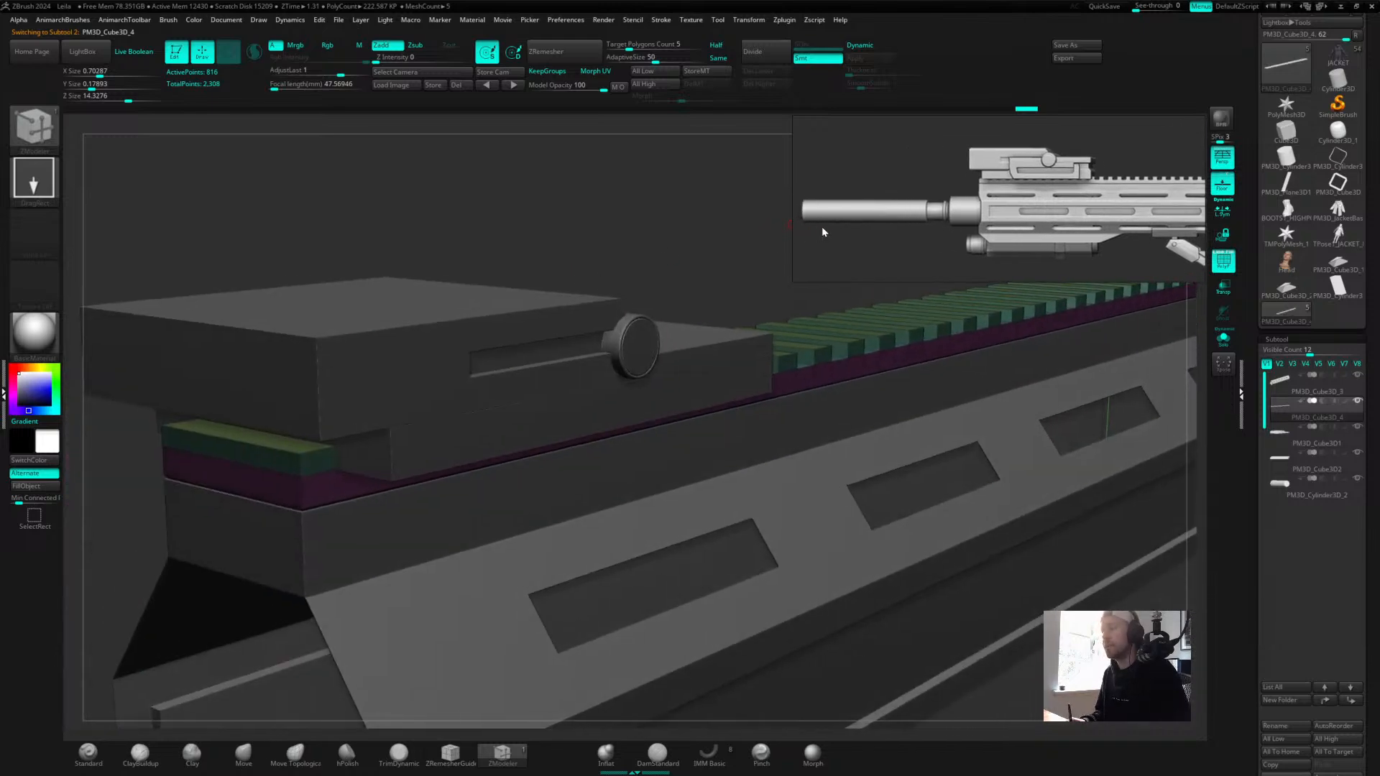
drag(764, 246, 686, 287)
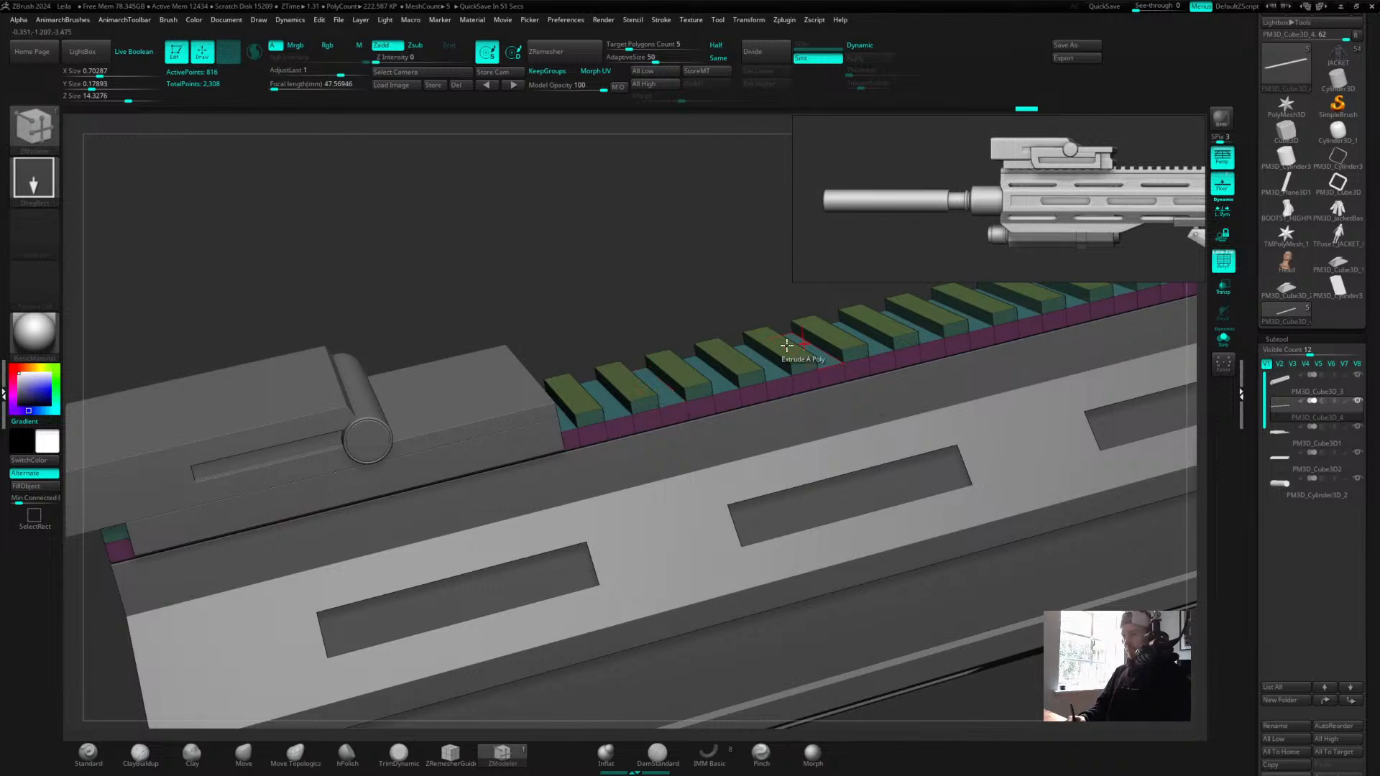
drag(730, 289, 557, 357)
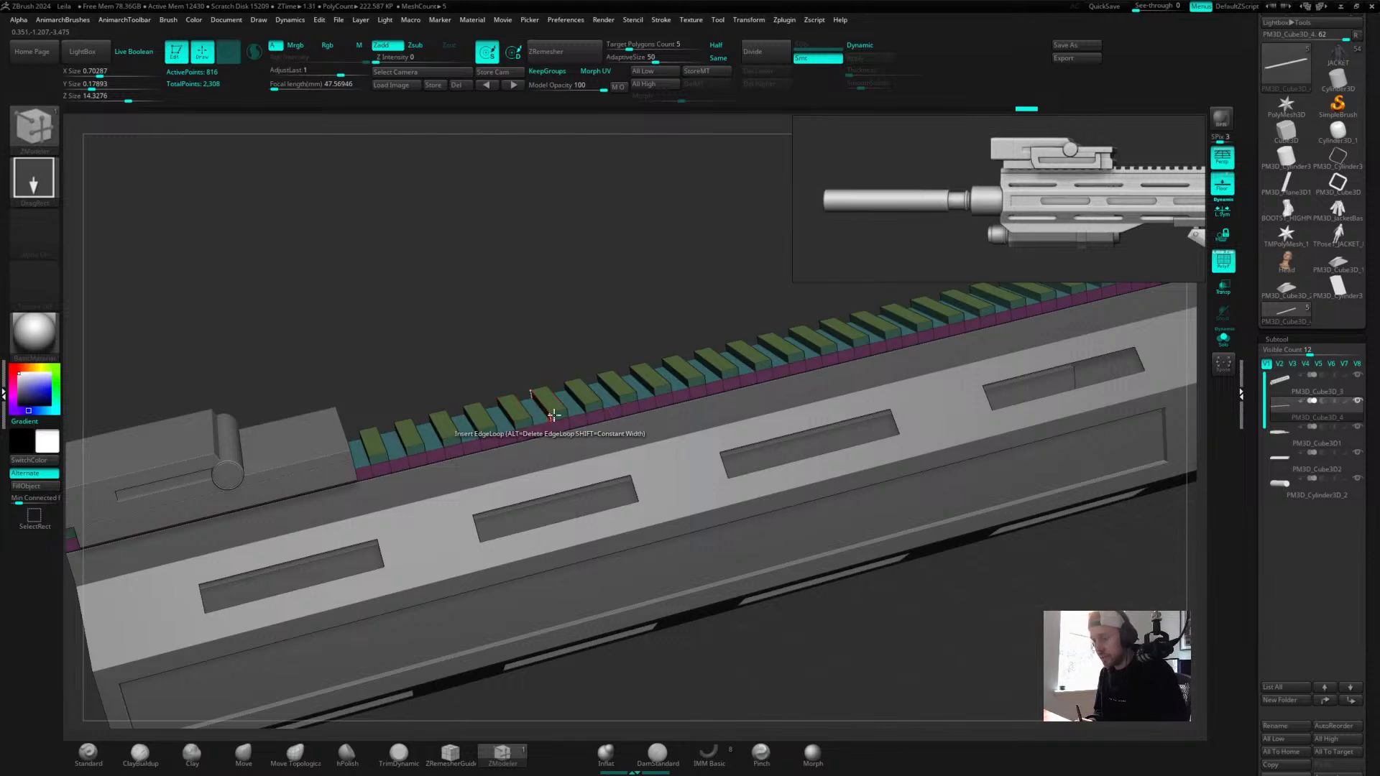
drag(567, 373, 651, 309)
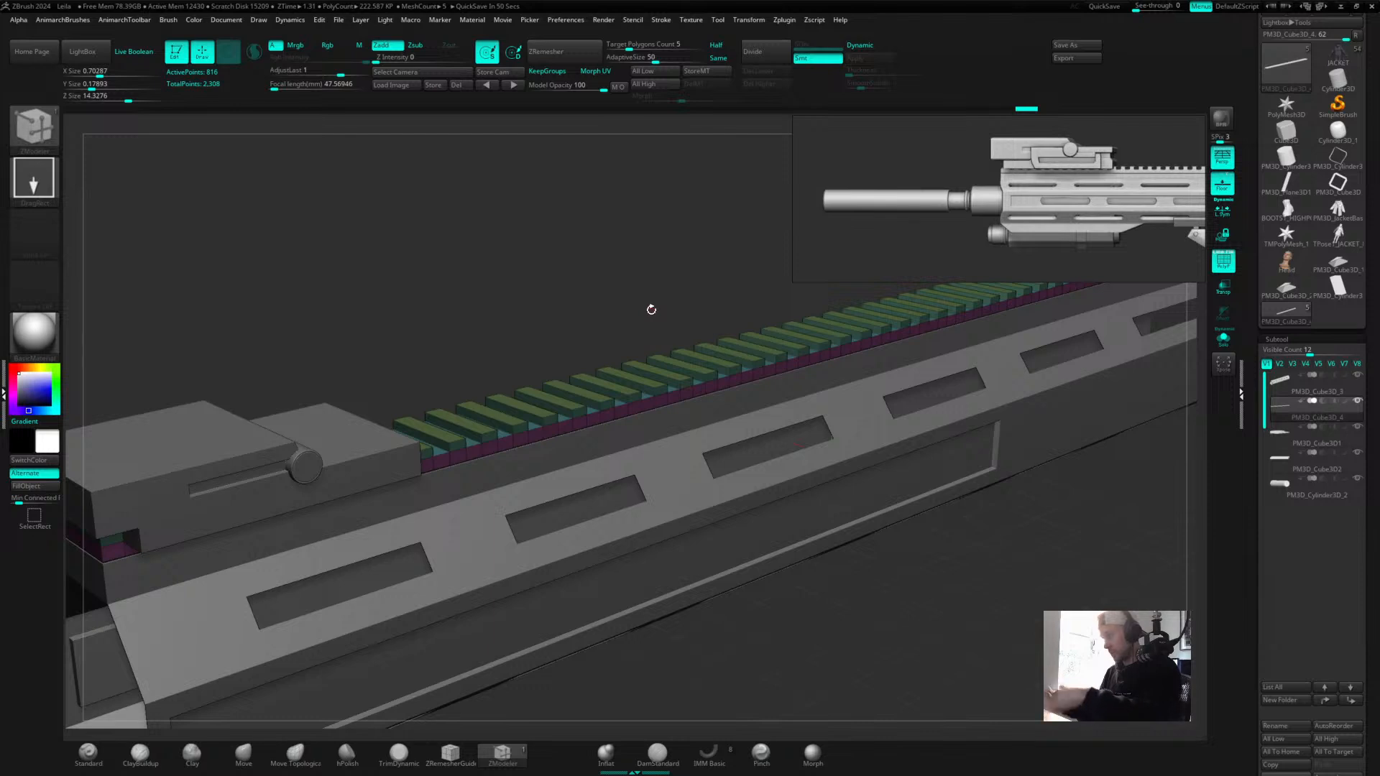
alt+drag(684, 291, 612, 255)
drag(751, 249, 635, 333)
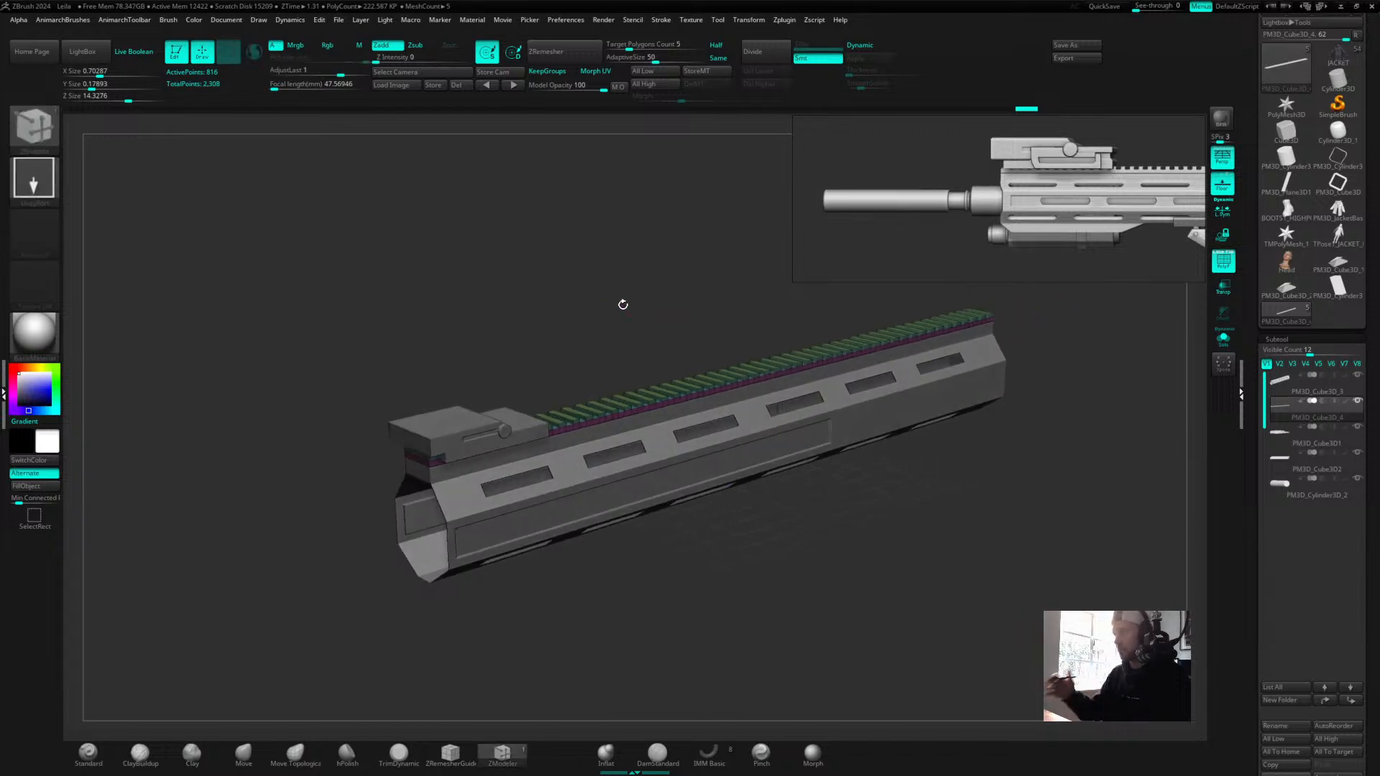
drag(622, 304, 669, 318)
Hide the polygroup and wireframe display, select the handguard and examine its plain shape from the side.
key(shift+f)
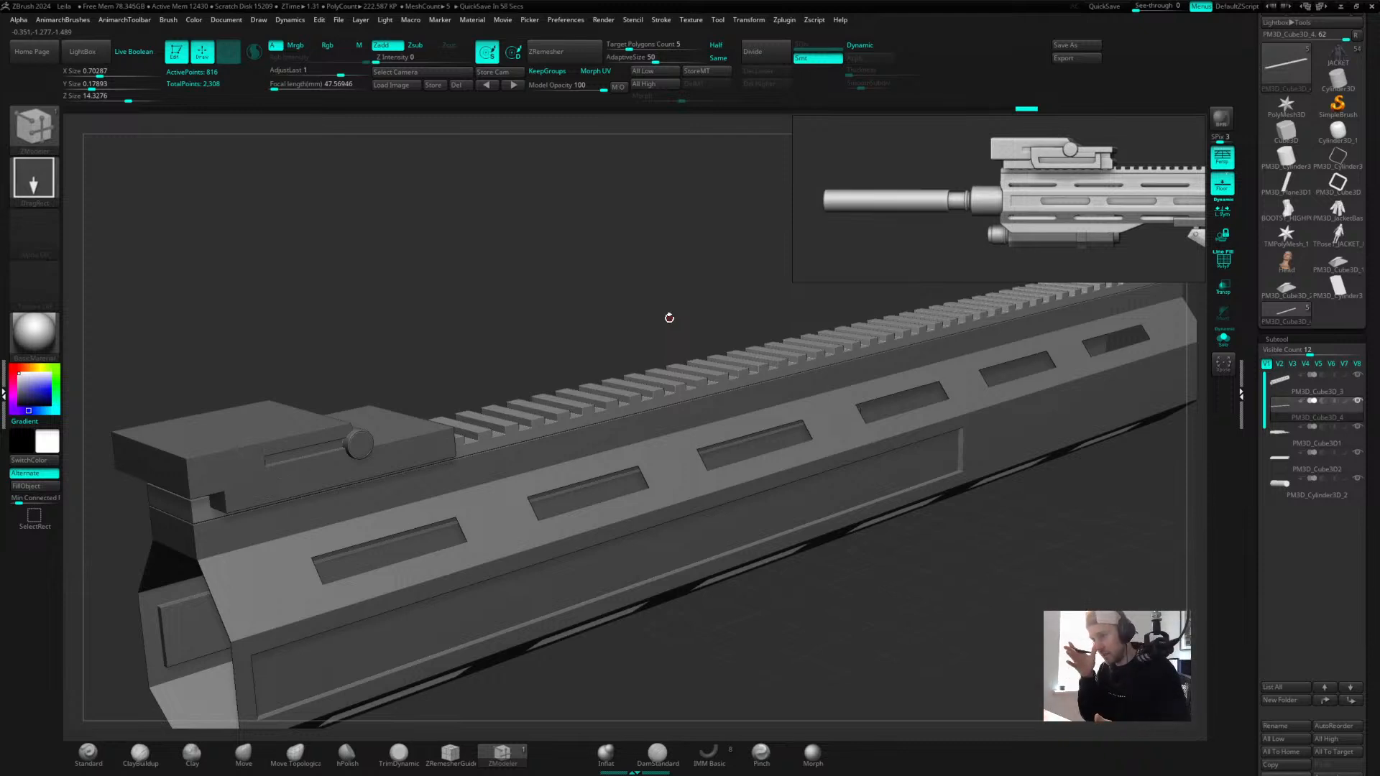
mouse_move(653, 207)
mouse_down()
mouse_move(649, 295)
mouse_move(730, 206)
mouse_move(672, 222)
mouse_move(667, 207)
mouse_up()
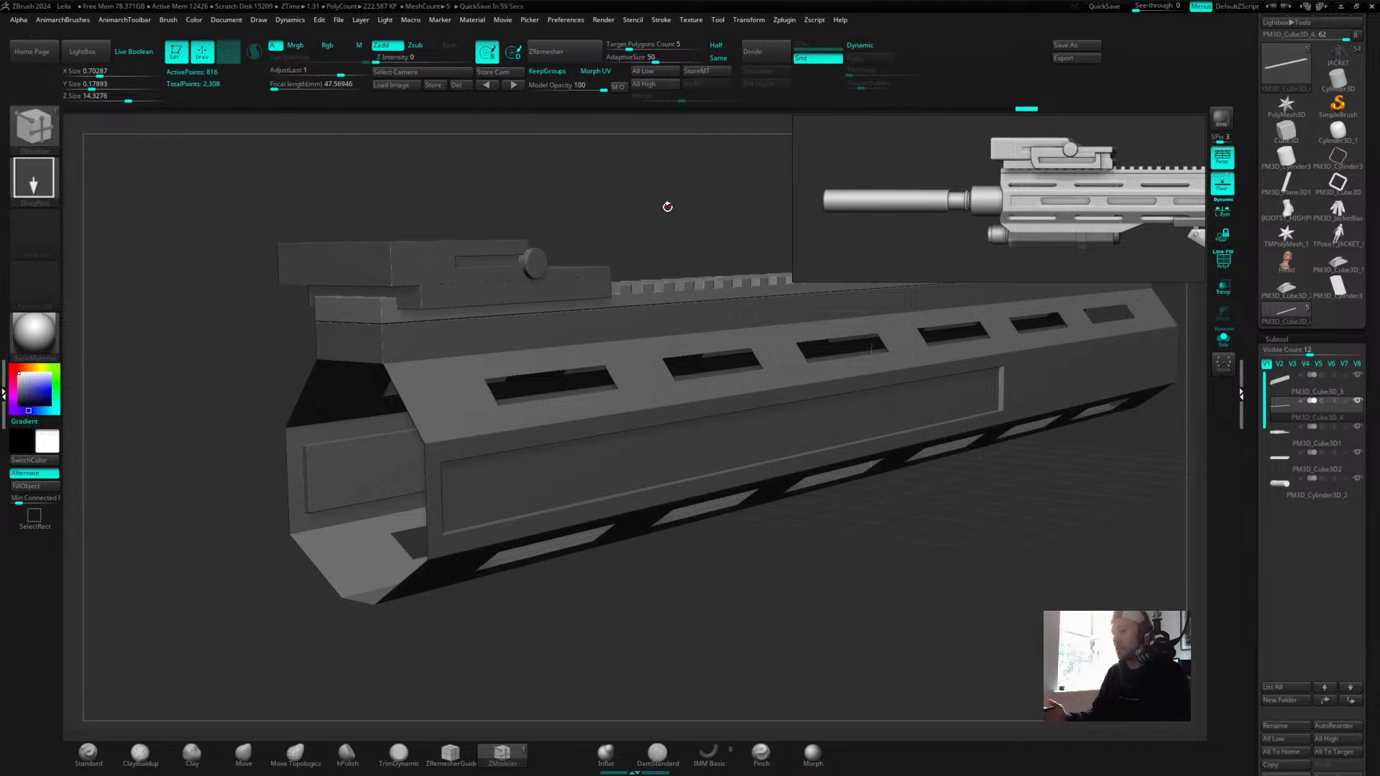
drag(697, 249, 658, 251)
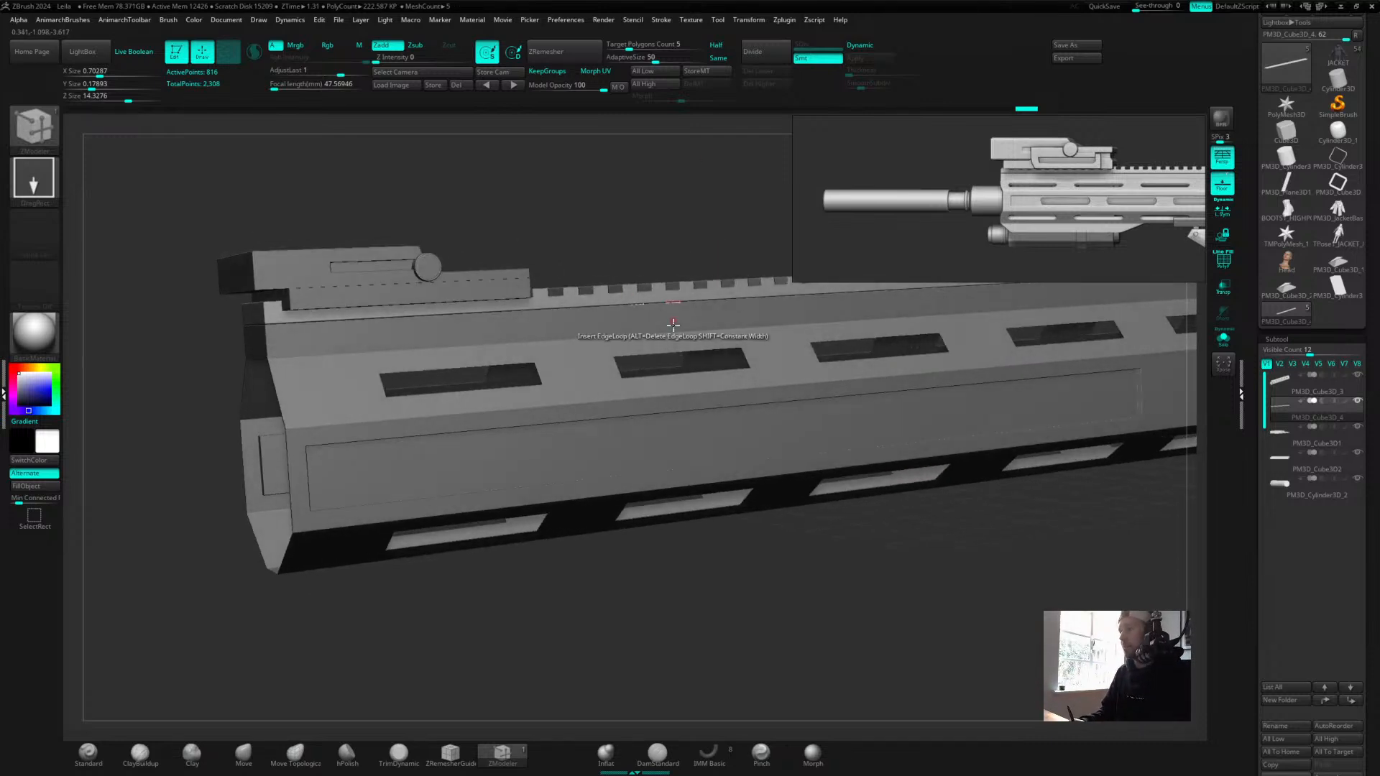
alt+click(671, 313)
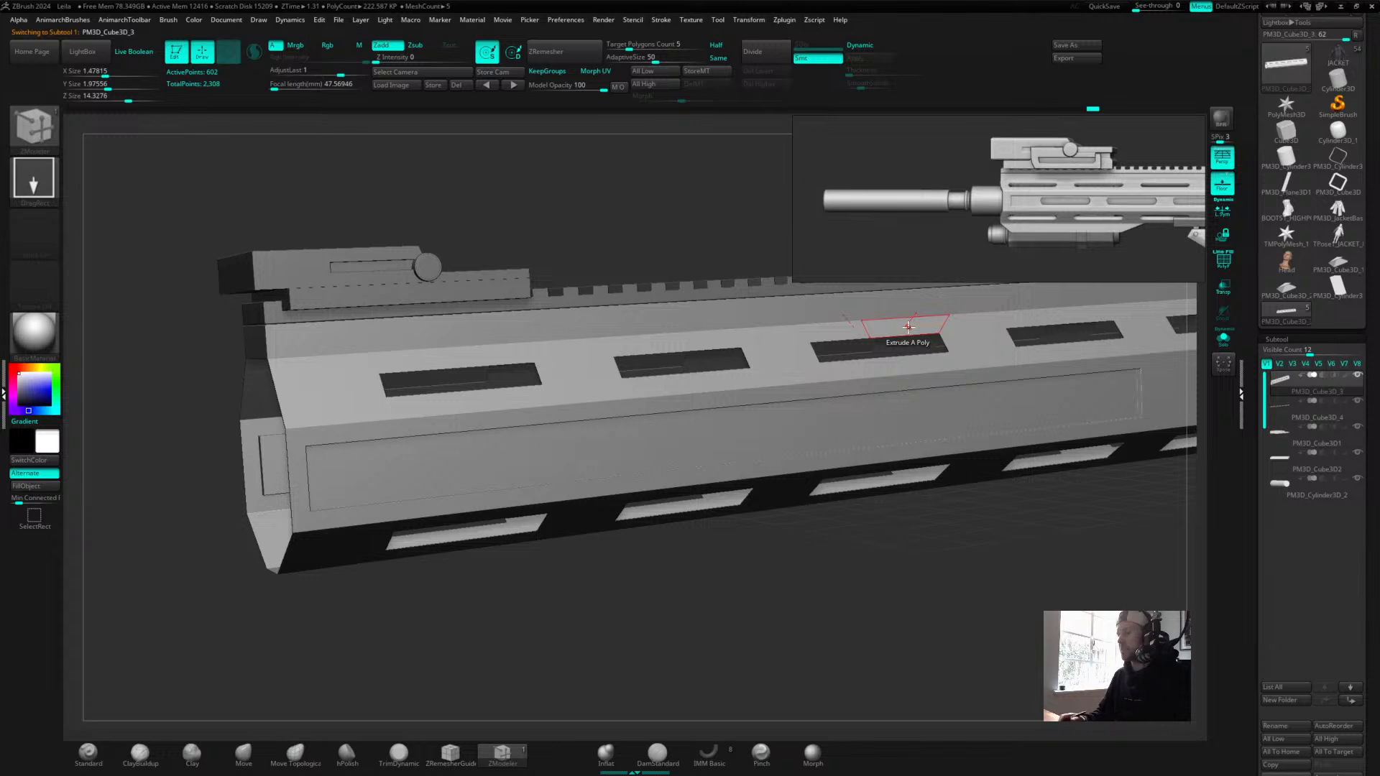
shift+drag(671, 237, 601, 252)
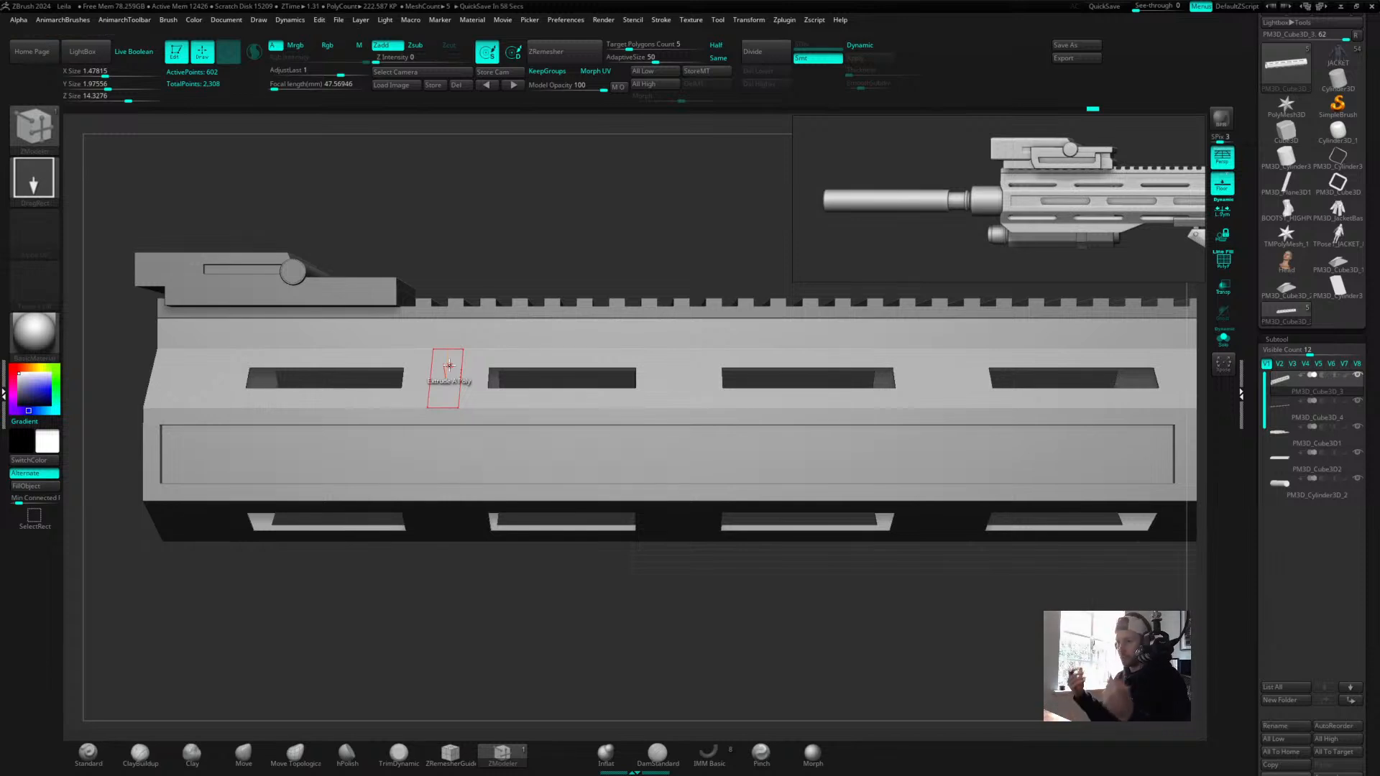
drag(683, 225, 684, 228)
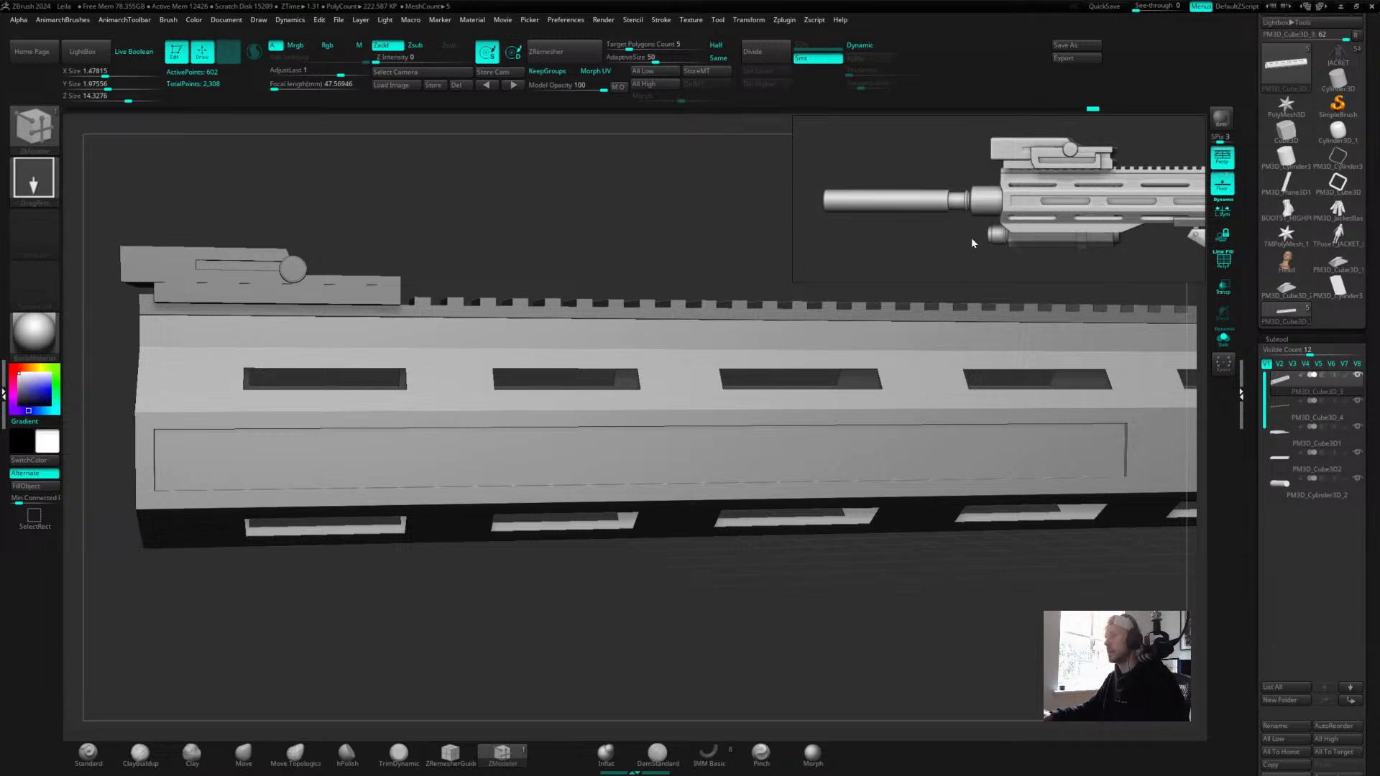
Compare the model with the full rifle reference and with a close view of the reference's rail-mounted accessory.
scroll(1006, 203, down, 5)
middle_drag(1086, 207, 963, 189)
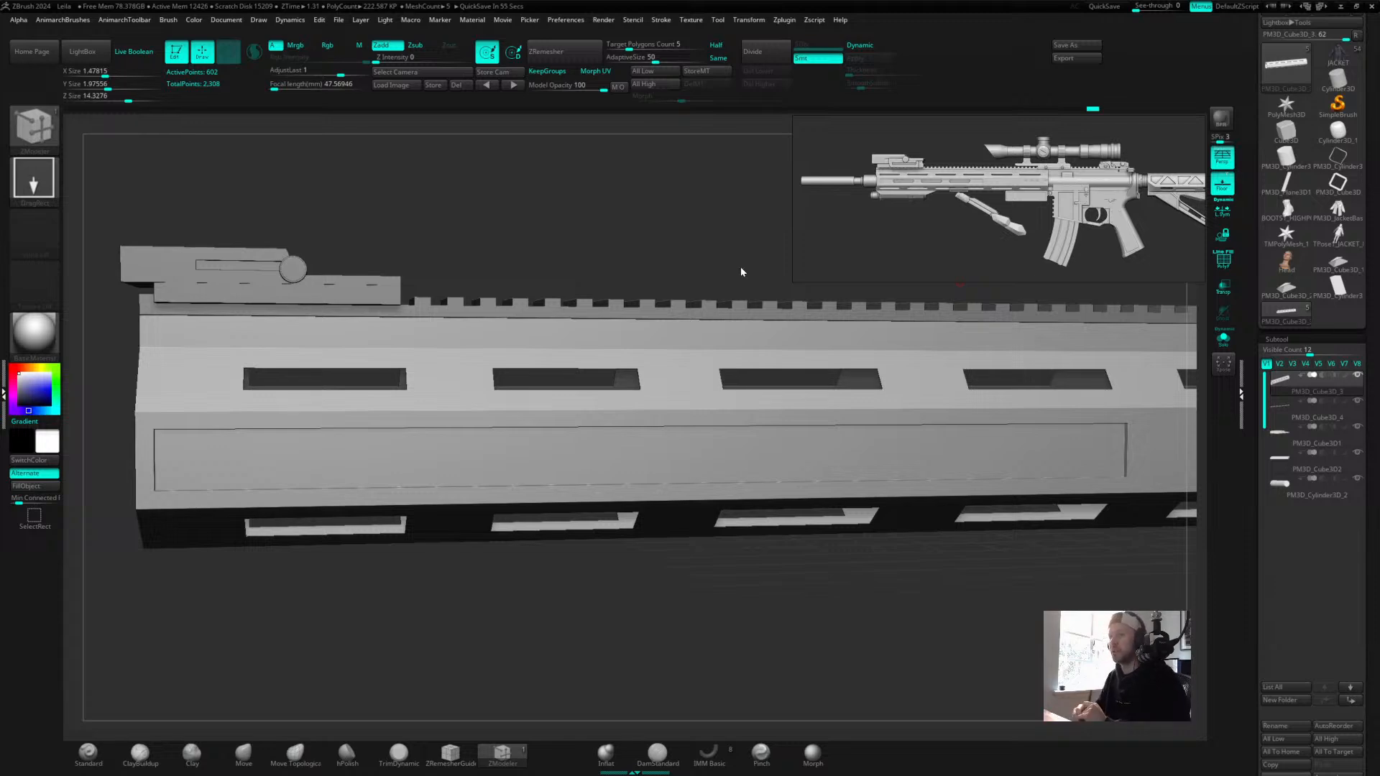
drag(600, 262, 662, 266)
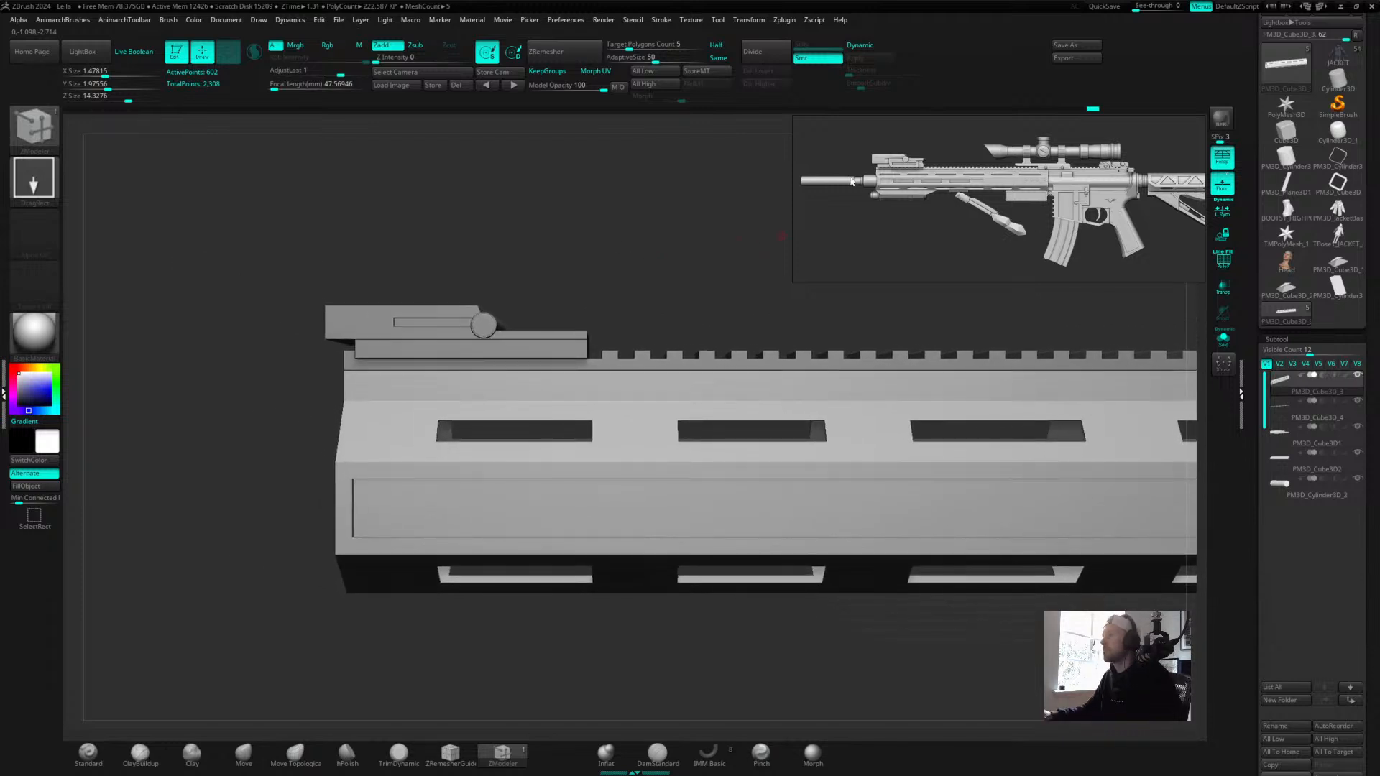
scroll(856, 187, up, 6)
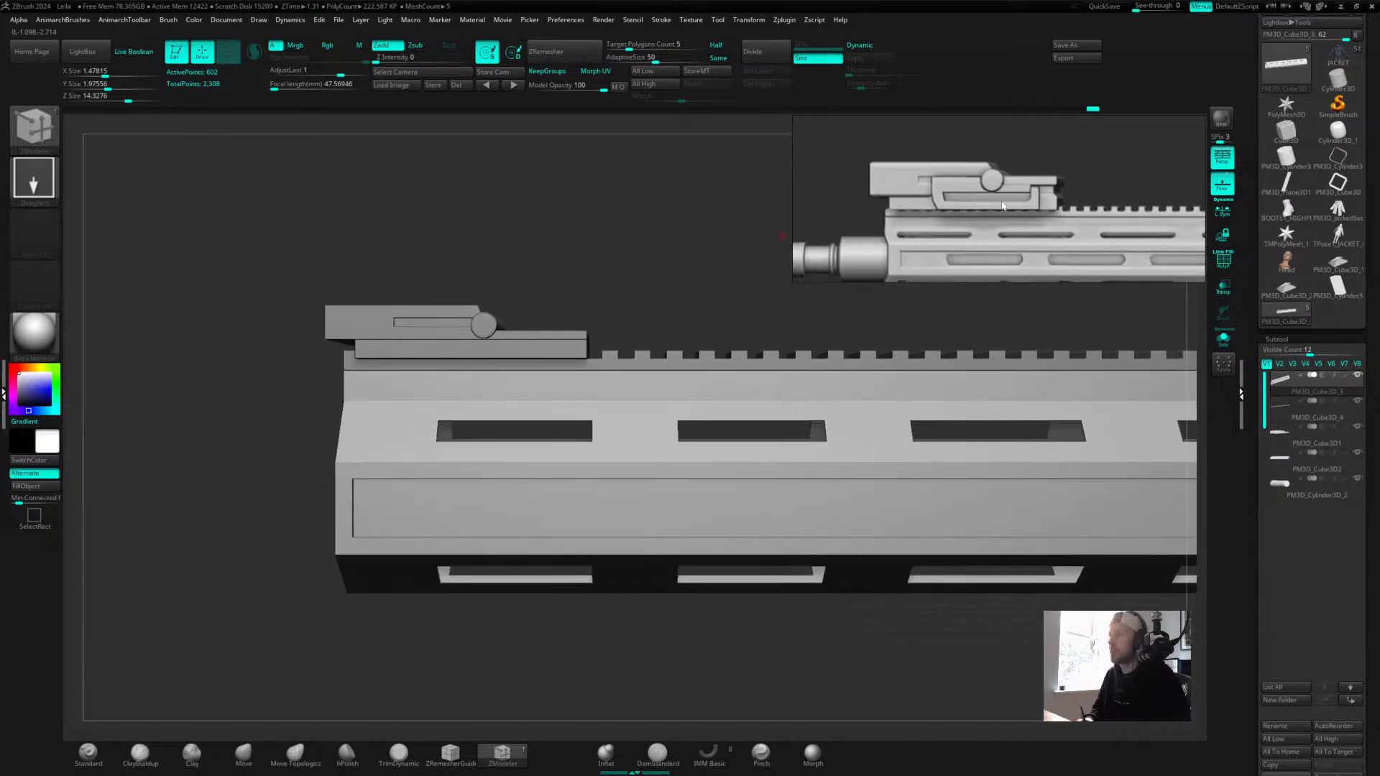
drag(546, 257, 603, 225)
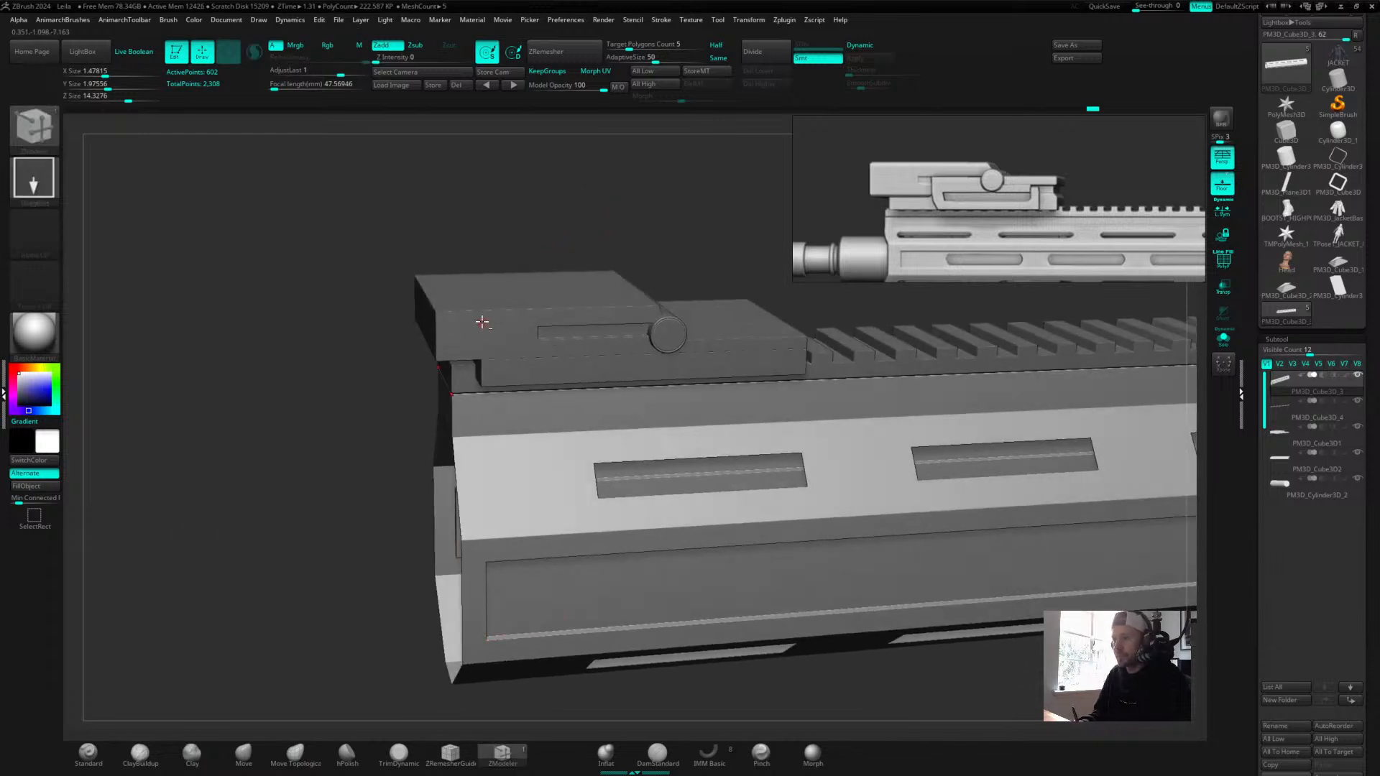
Select the accessory block, show its polygroups, and bevel its upper and lower outer edge loops with Bevel EdgeLoop Complete.
alt+click(482, 324)
key(shift+f)
alt+drag(539, 184, 565, 248)
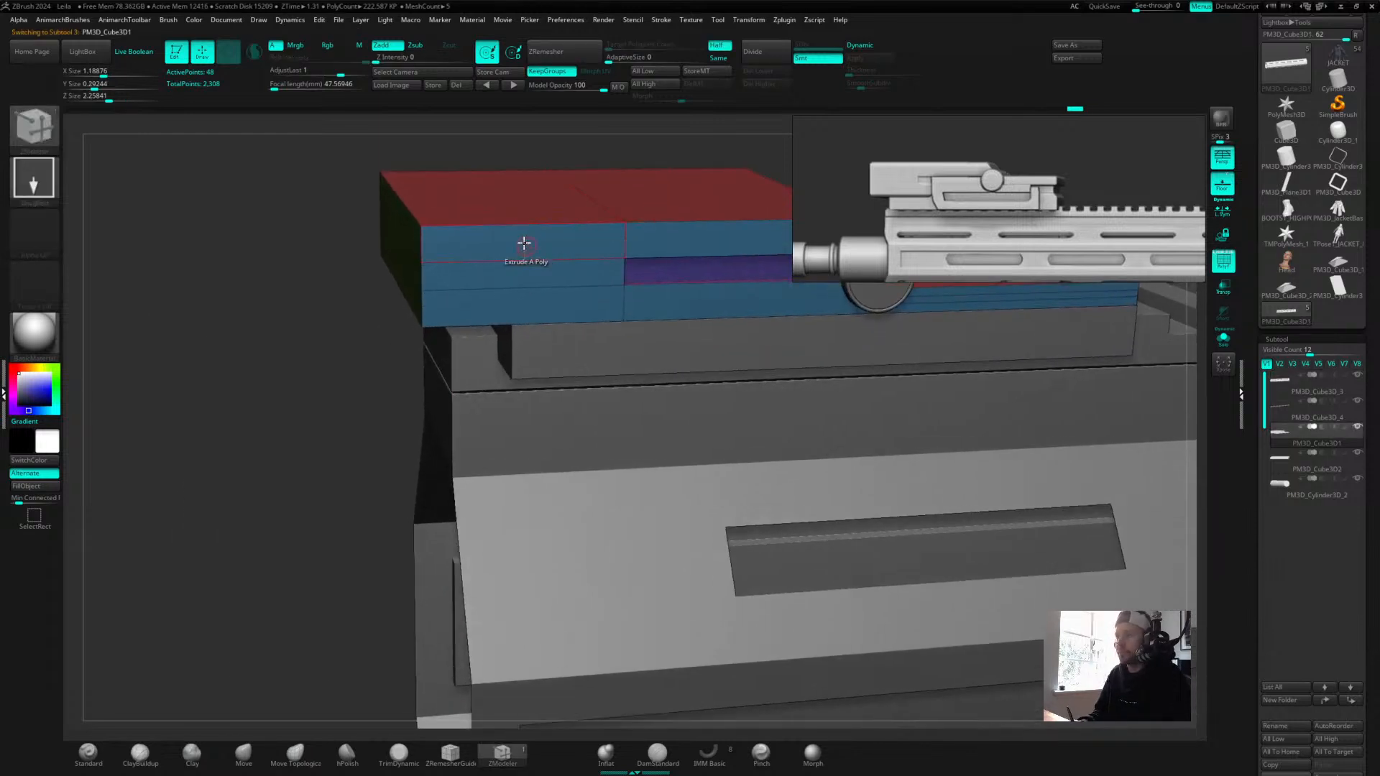
key(space)
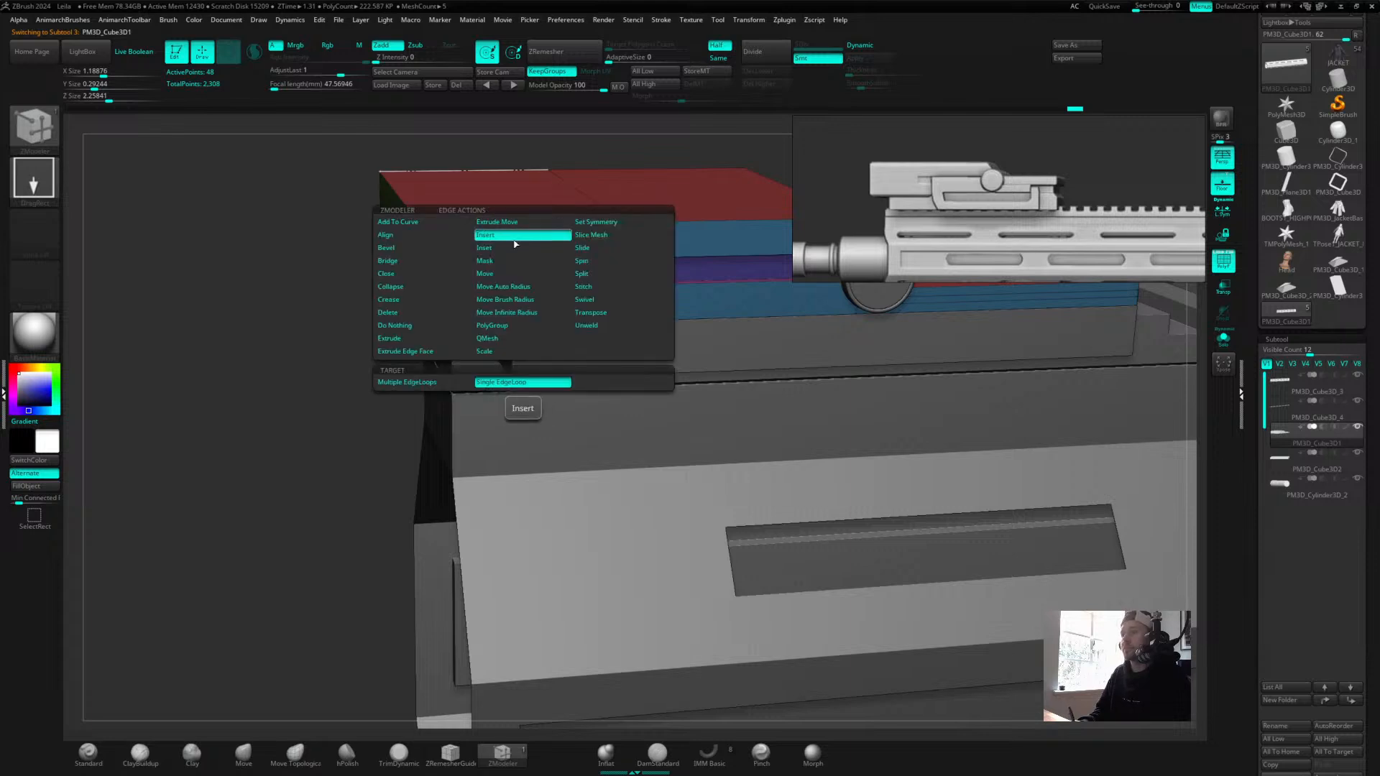
click(405, 262)
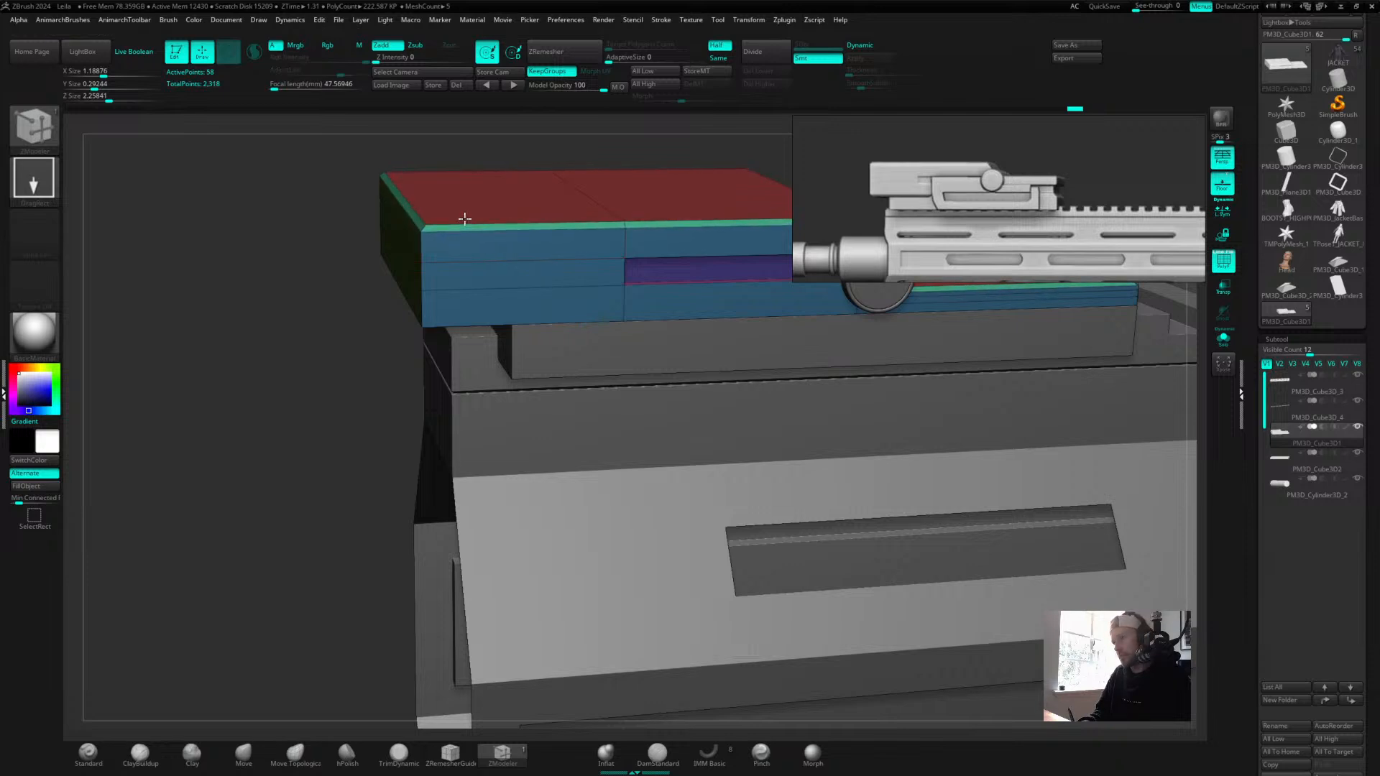
drag(358, 323, 348, 283)
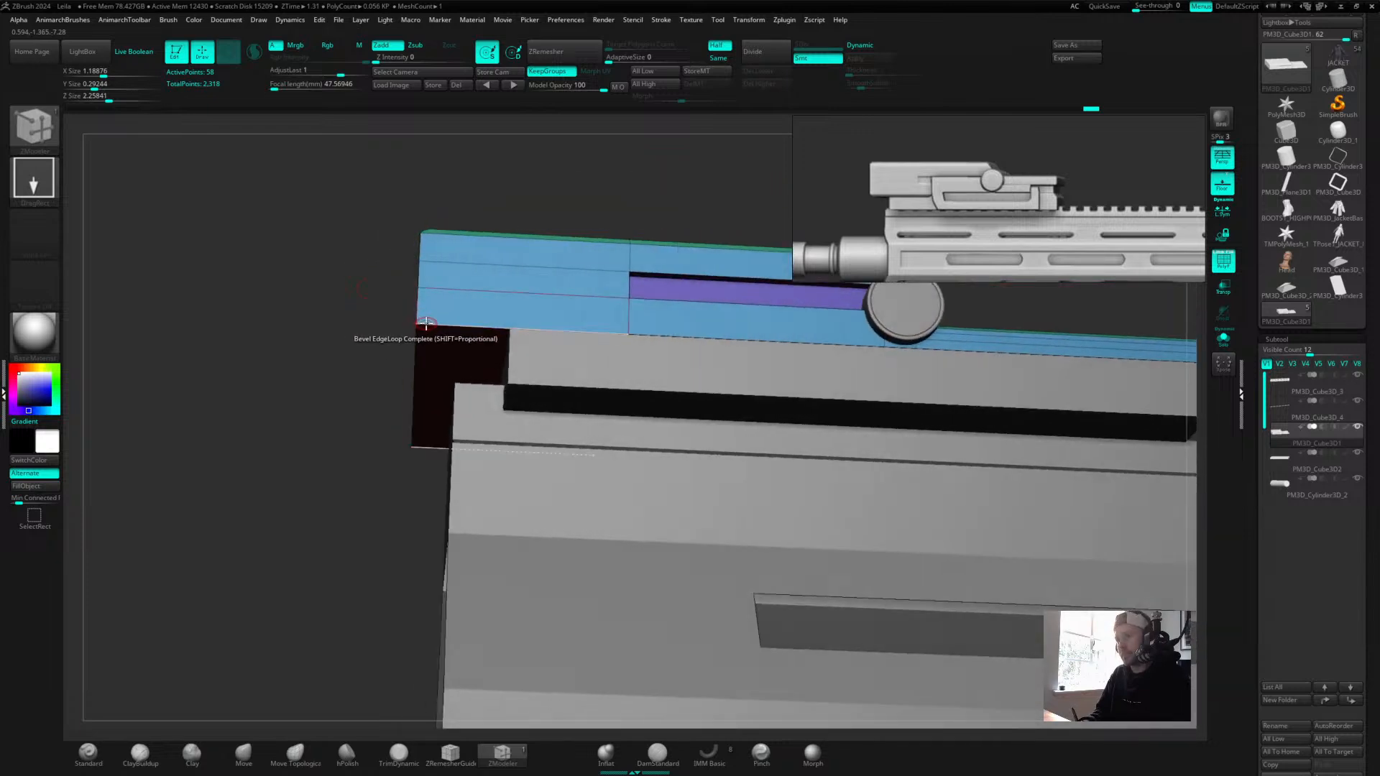
click(424, 317)
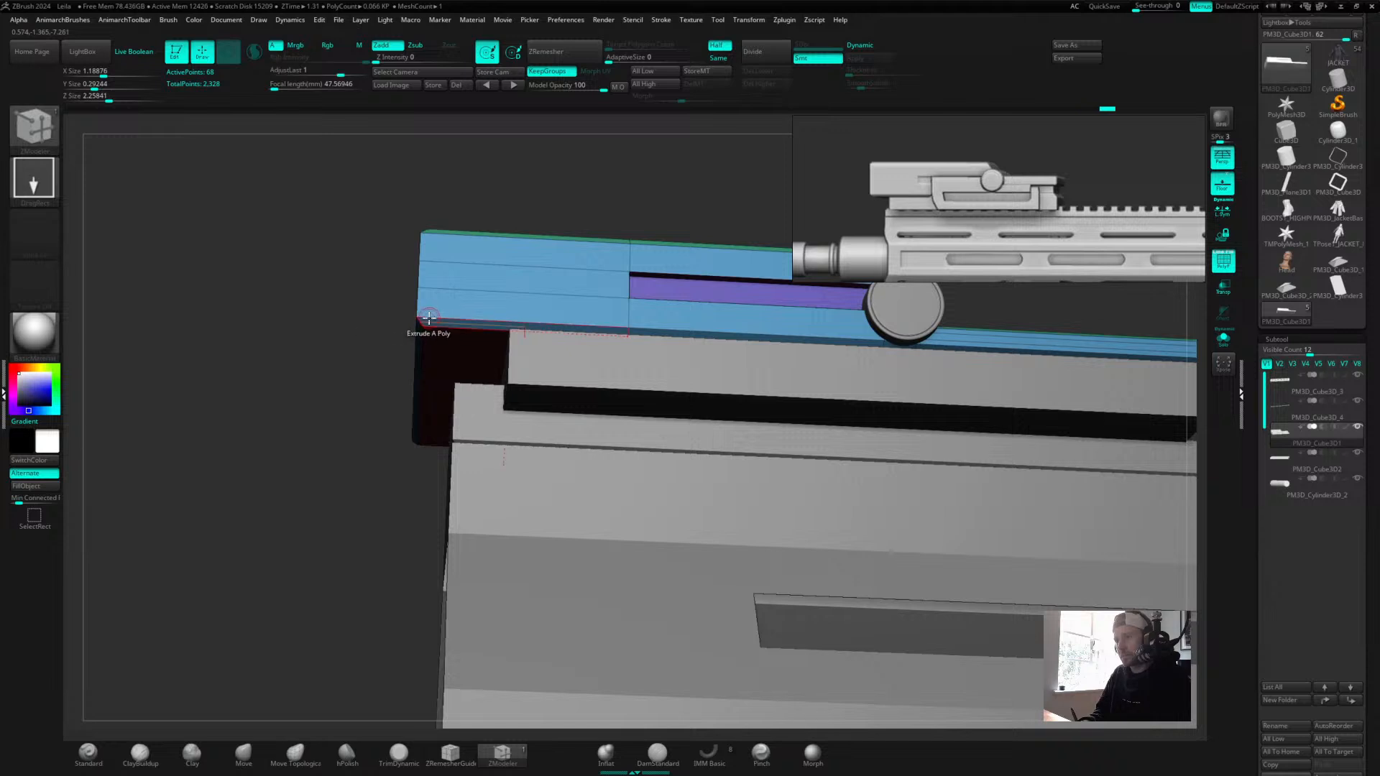
Undo the last bevel, redo it on the accessory block's lower outer edge loop with Bevel EdgeLoop Complete, and hide the polygroup and wireframe display.
key(ctrl+z)
key(ctrl+z)
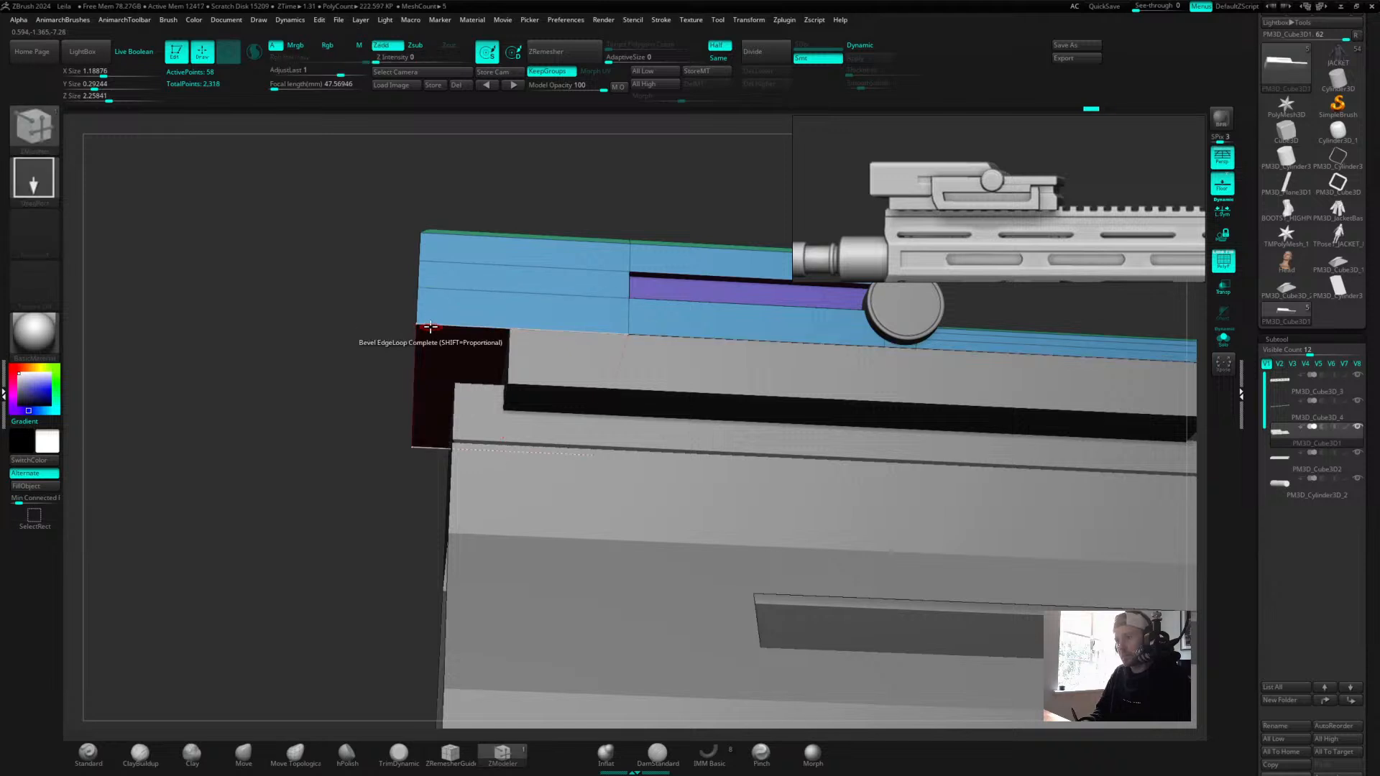
click(430, 324)
drag(379, 357, 687, 136)
key(shift+f)
mouse_move(730, 234)
mouse_down()
mouse_move(700, 235)
mouse_move(680, 264)
mouse_move(720, 227)
mouse_move(690, 235)
mouse_move(708, 232)
mouse_up()
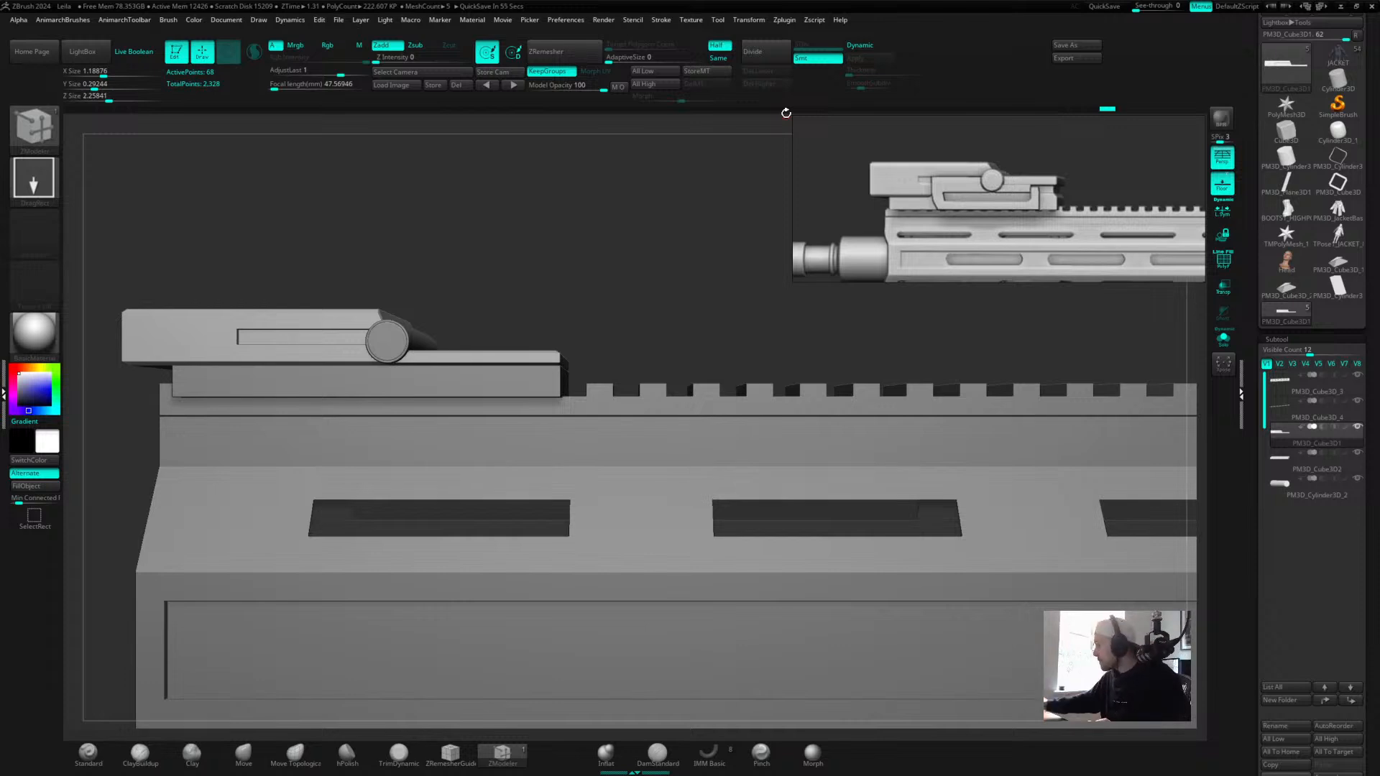
Open the ZModeler polygon actions for the top face of the accessory's thin section beyond the cylinder.
drag(635, 316, 597, 227)
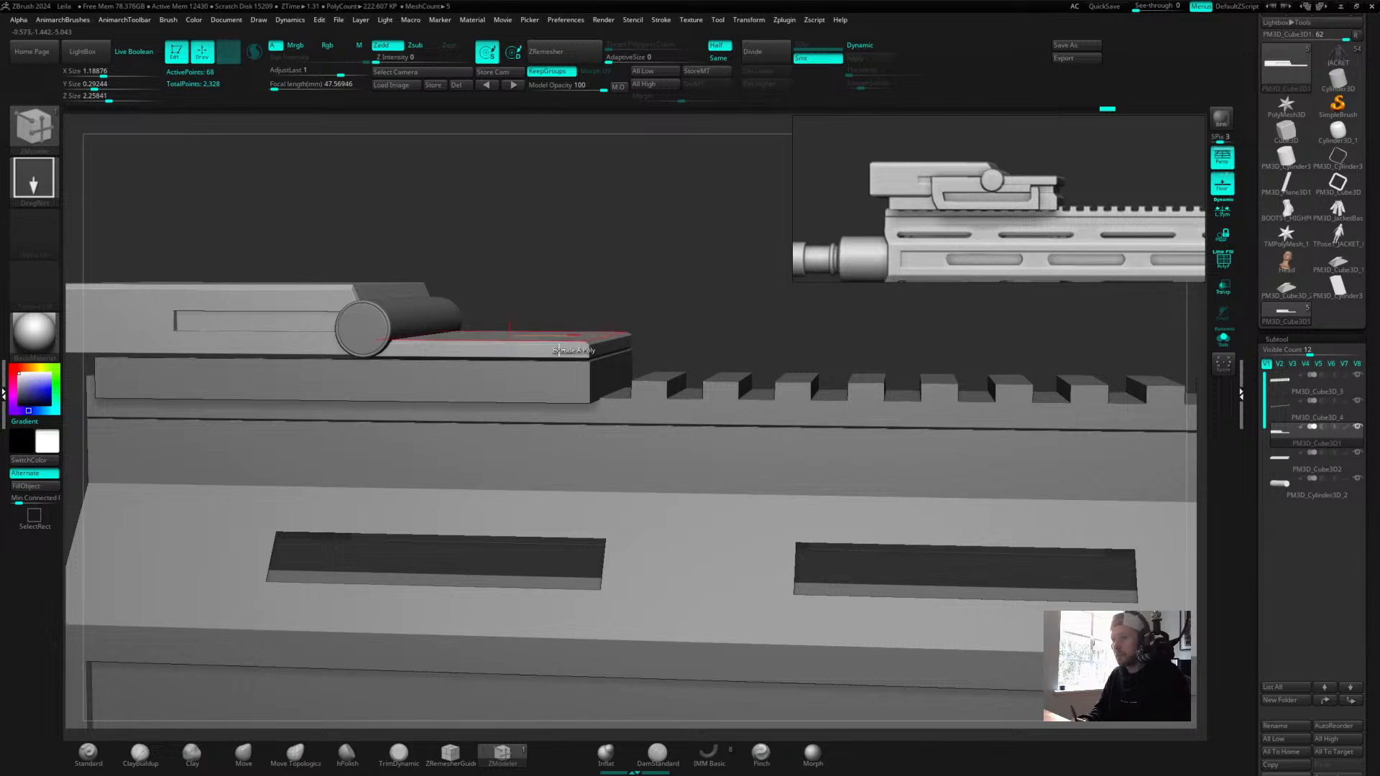
drag(580, 327, 730, 196)
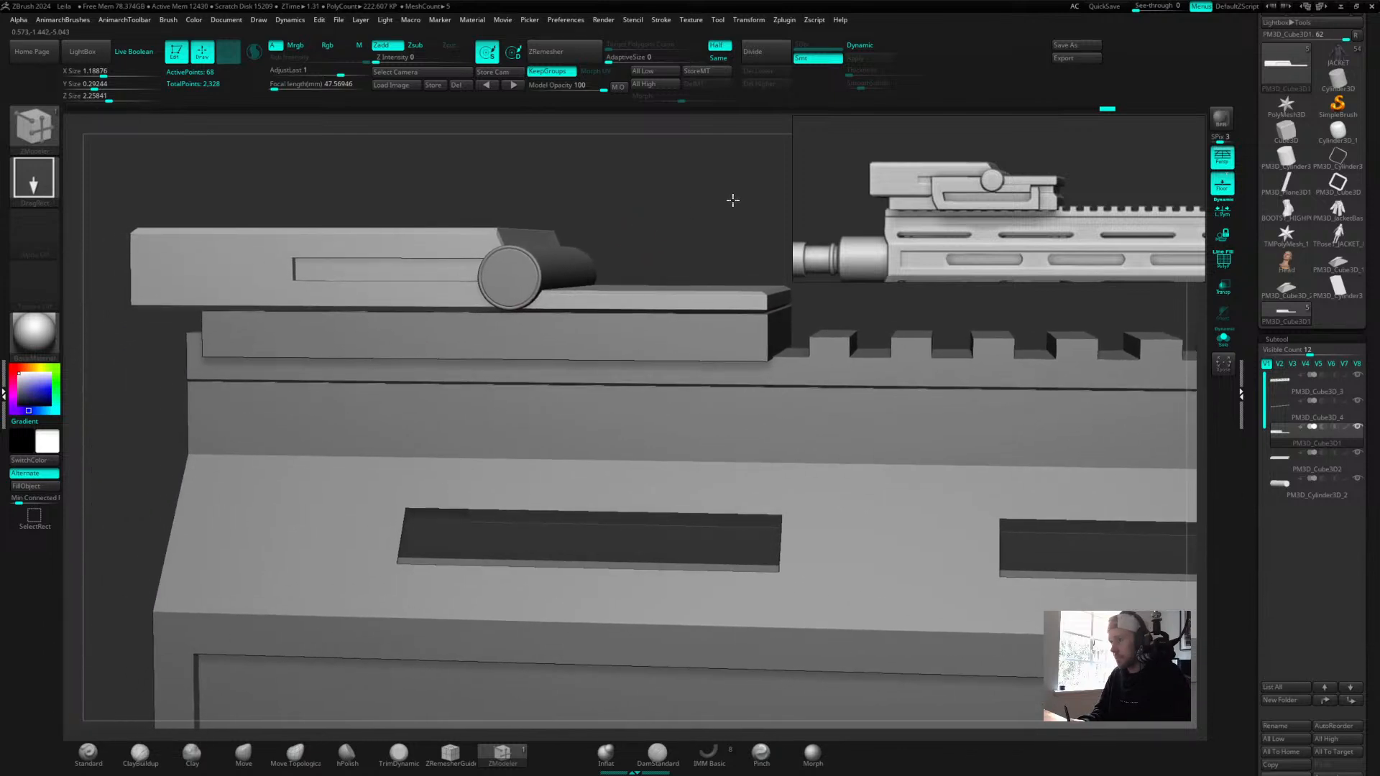
drag(732, 200, 712, 212)
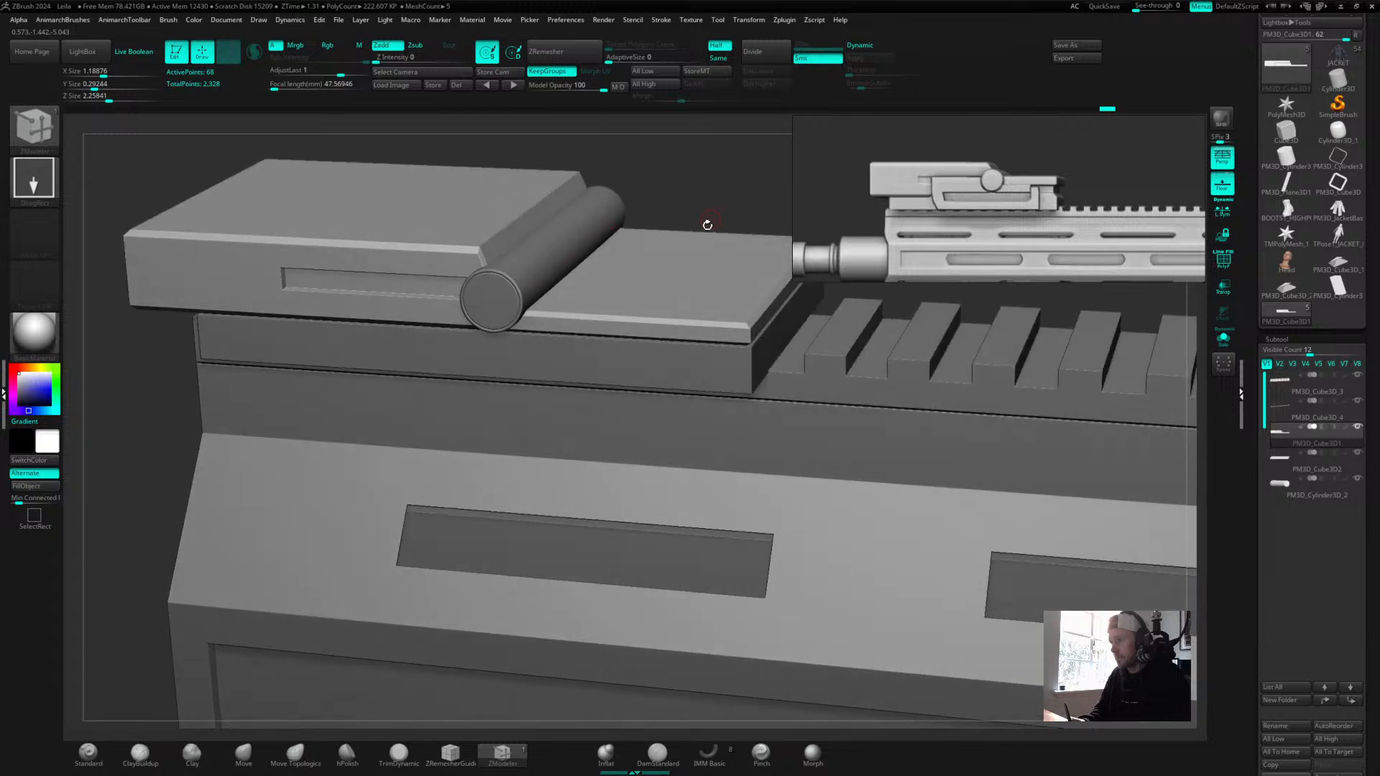
key(space)
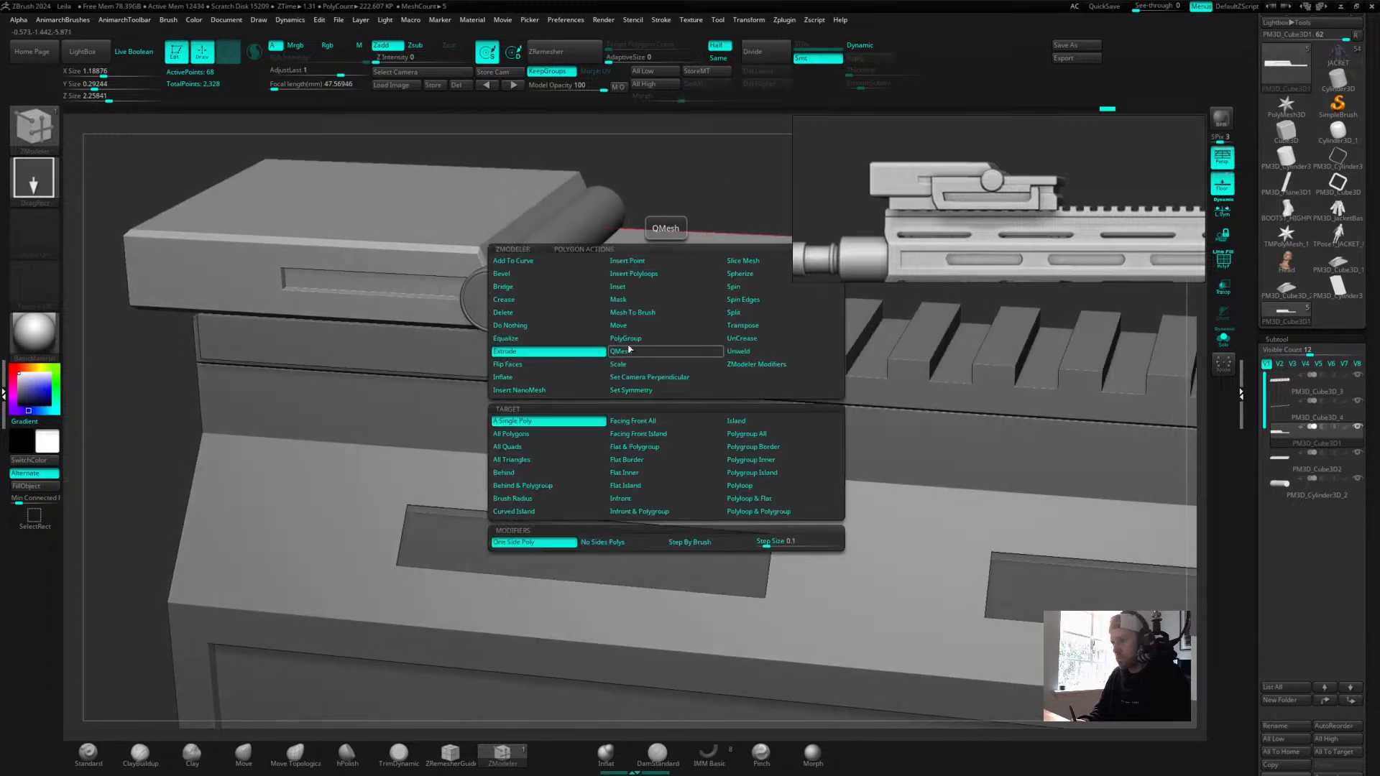
Set the ZModeler polygon action to Move and undo the bevel around the top of the low sight section.
click(631, 329)
drag(693, 218, 702, 191)
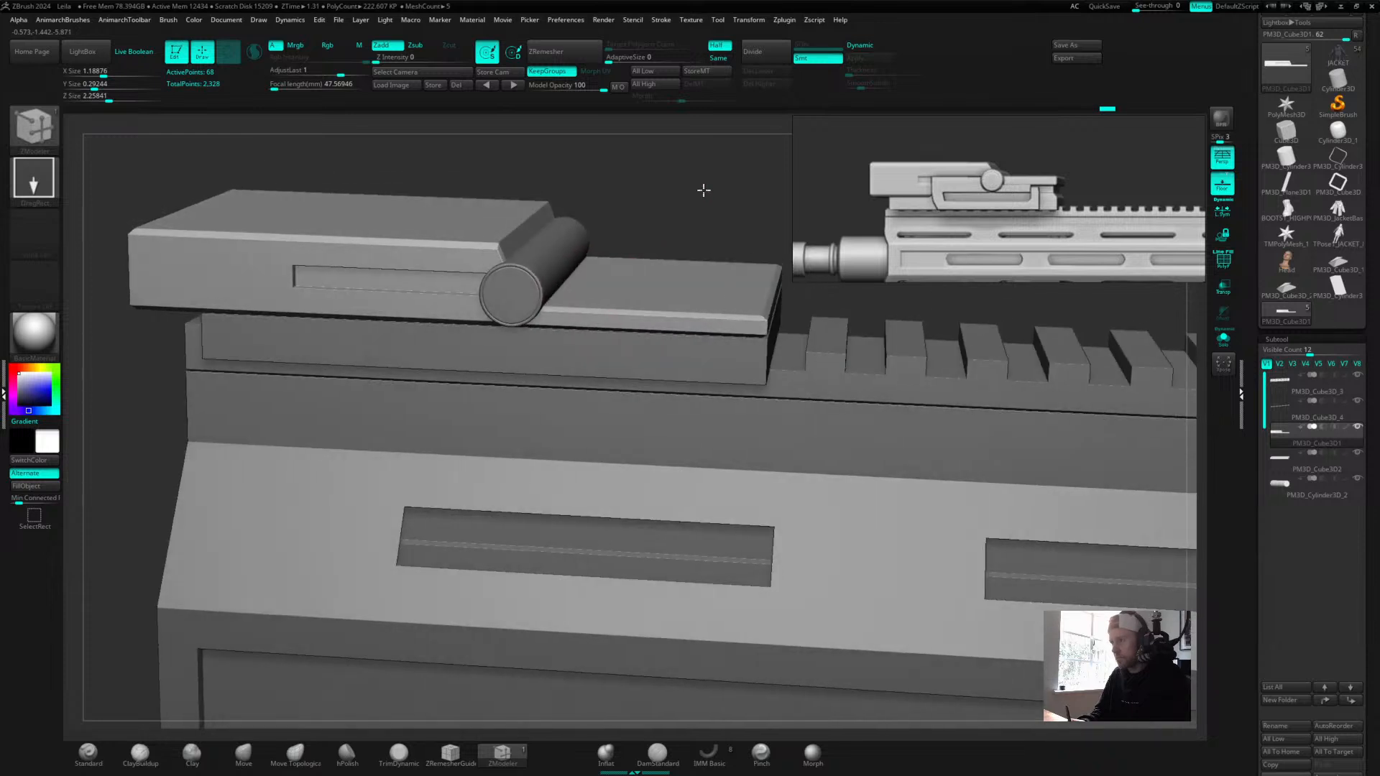
key(ctrl+z)
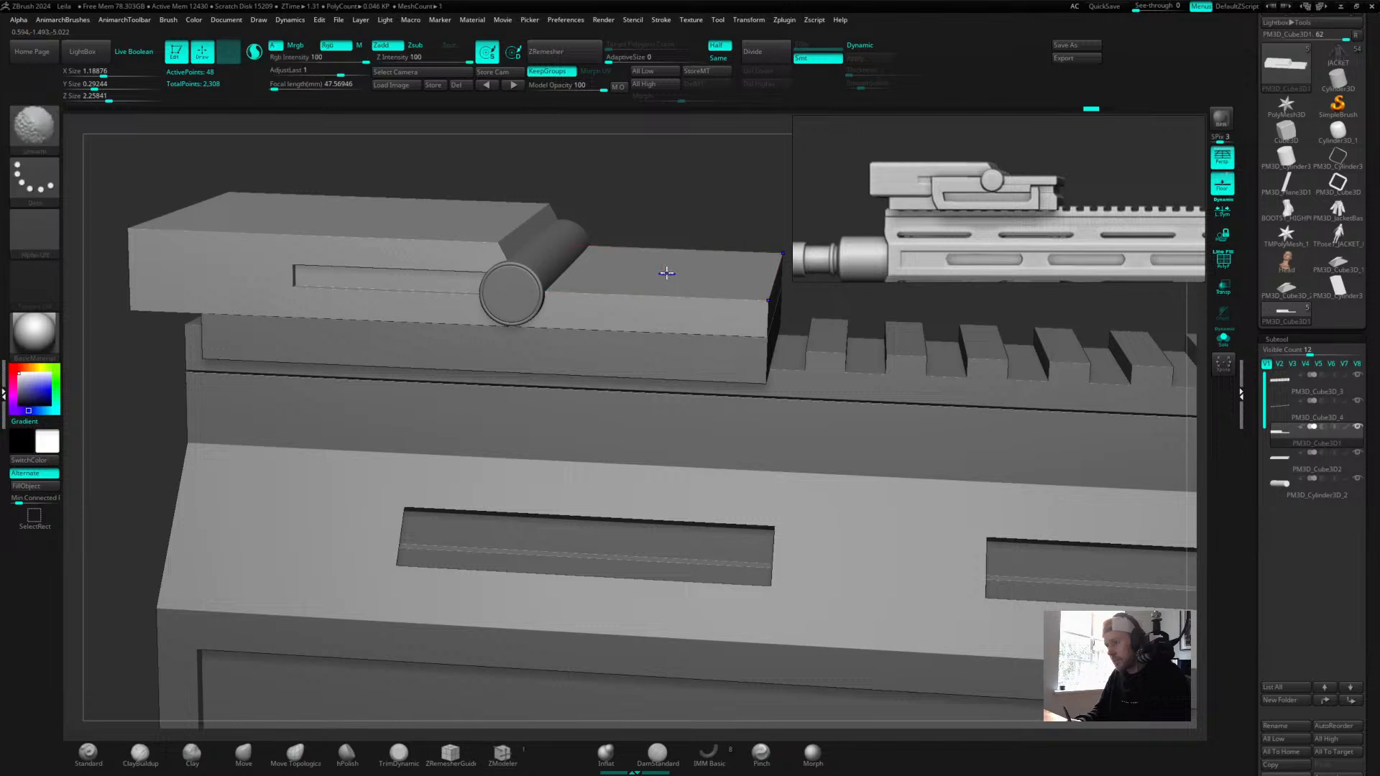
Turn on the polyframe display and set the ZModeler edge action to Insert.
drag(702, 218, 625, 280)
key(shift+f)
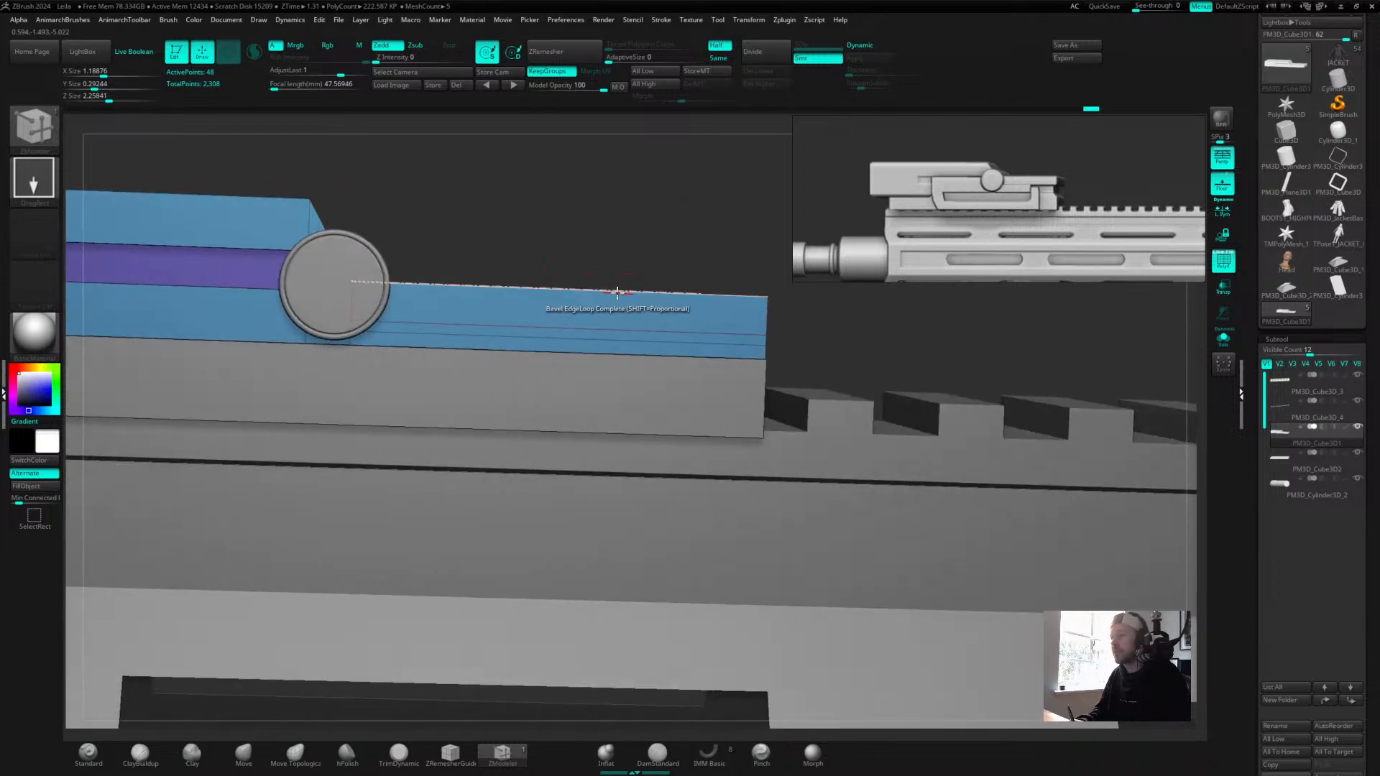
drag(667, 200, 628, 262)
right_click(576, 395)
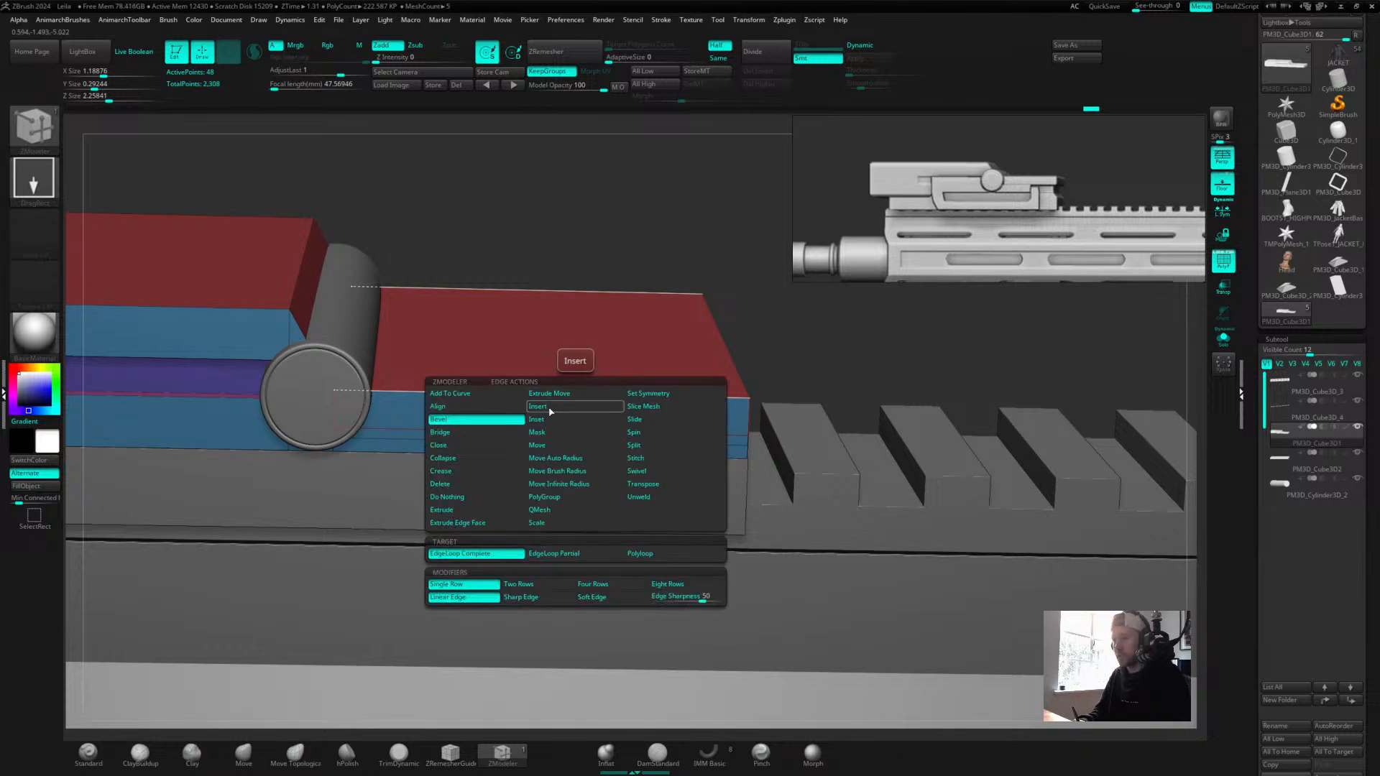
click(548, 410)
Try inserting an edge loop across the low sight section, about midway between the cylinder and its end, and undo it.
drag(620, 234, 554, 333)
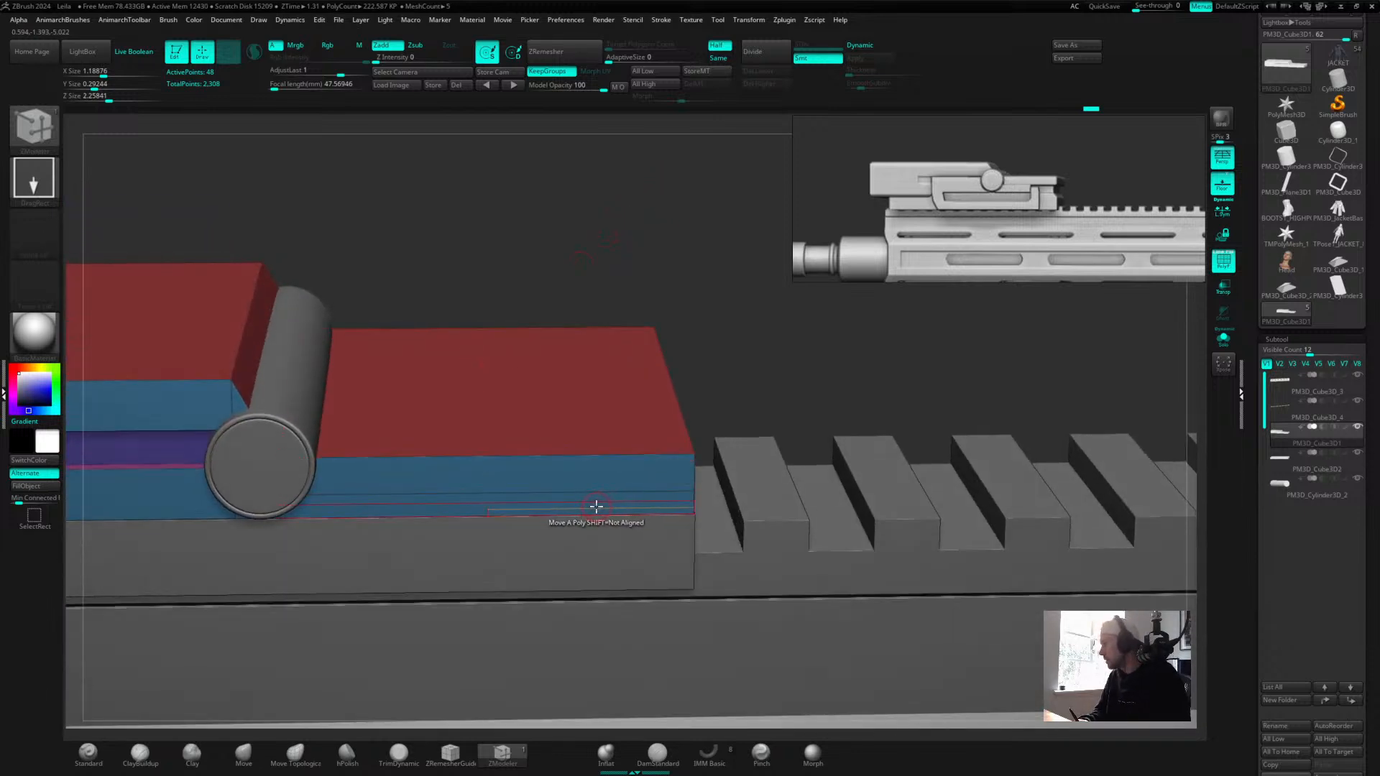
click(542, 450)
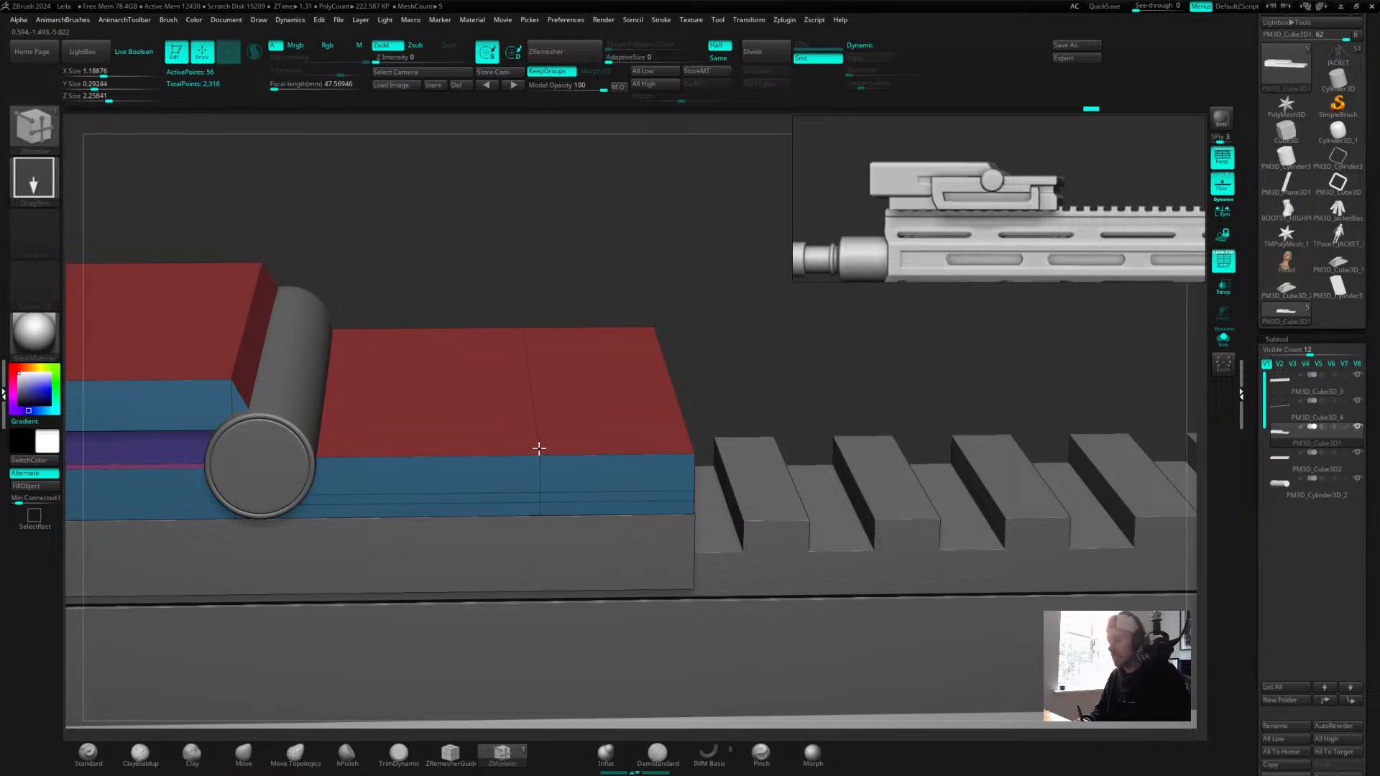
drag(539, 448, 536, 447)
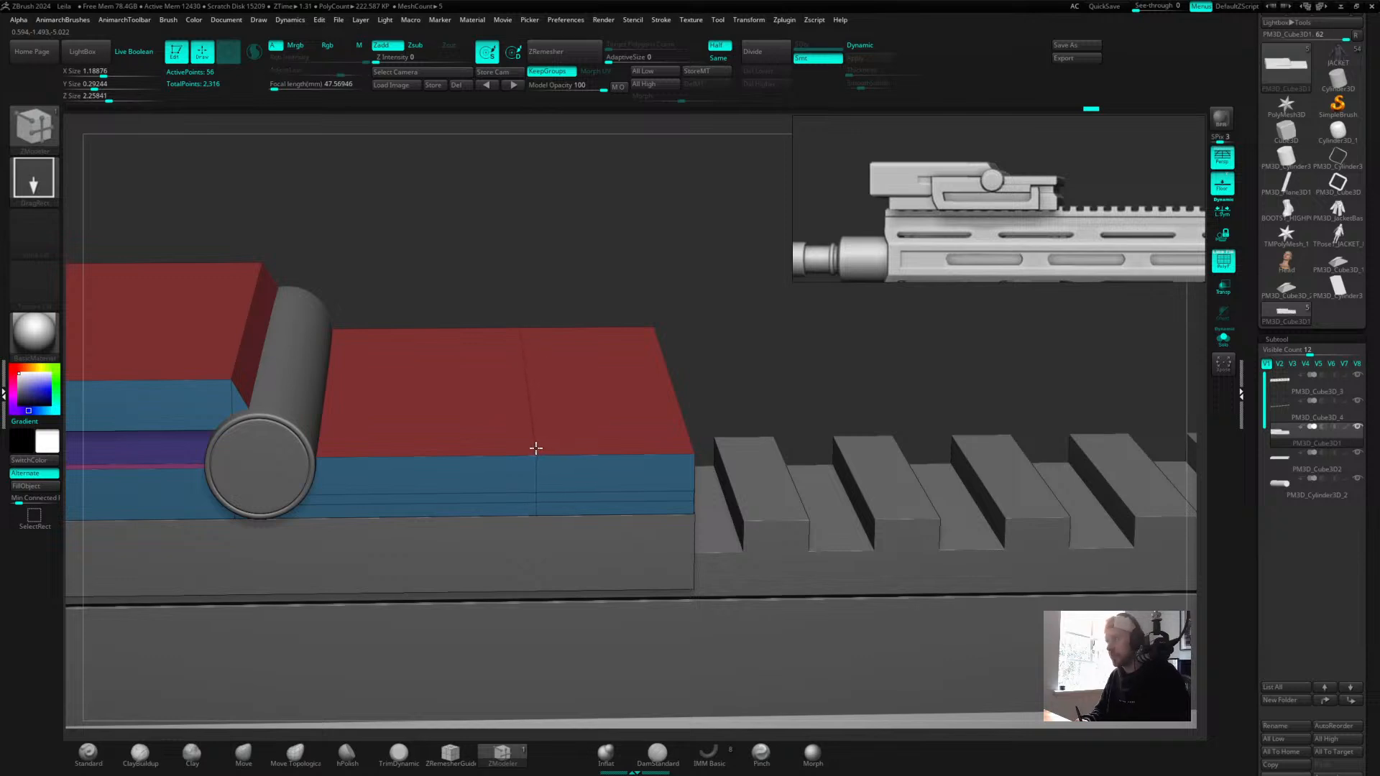
key(ctrl+z)
Insert one vertical edge loop across the middle of the low sight section and another horizontal loop along its side.
drag(721, 230, 696, 261)
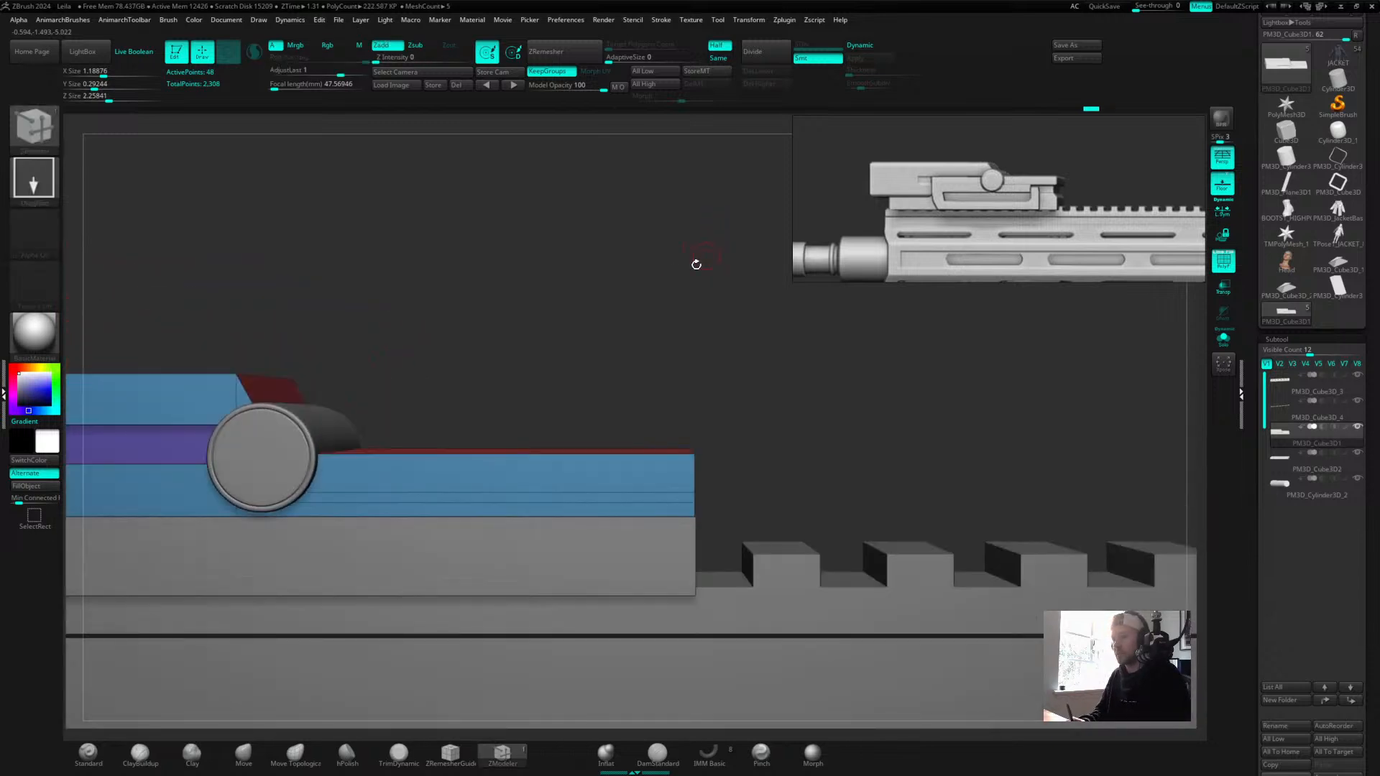
click(534, 454)
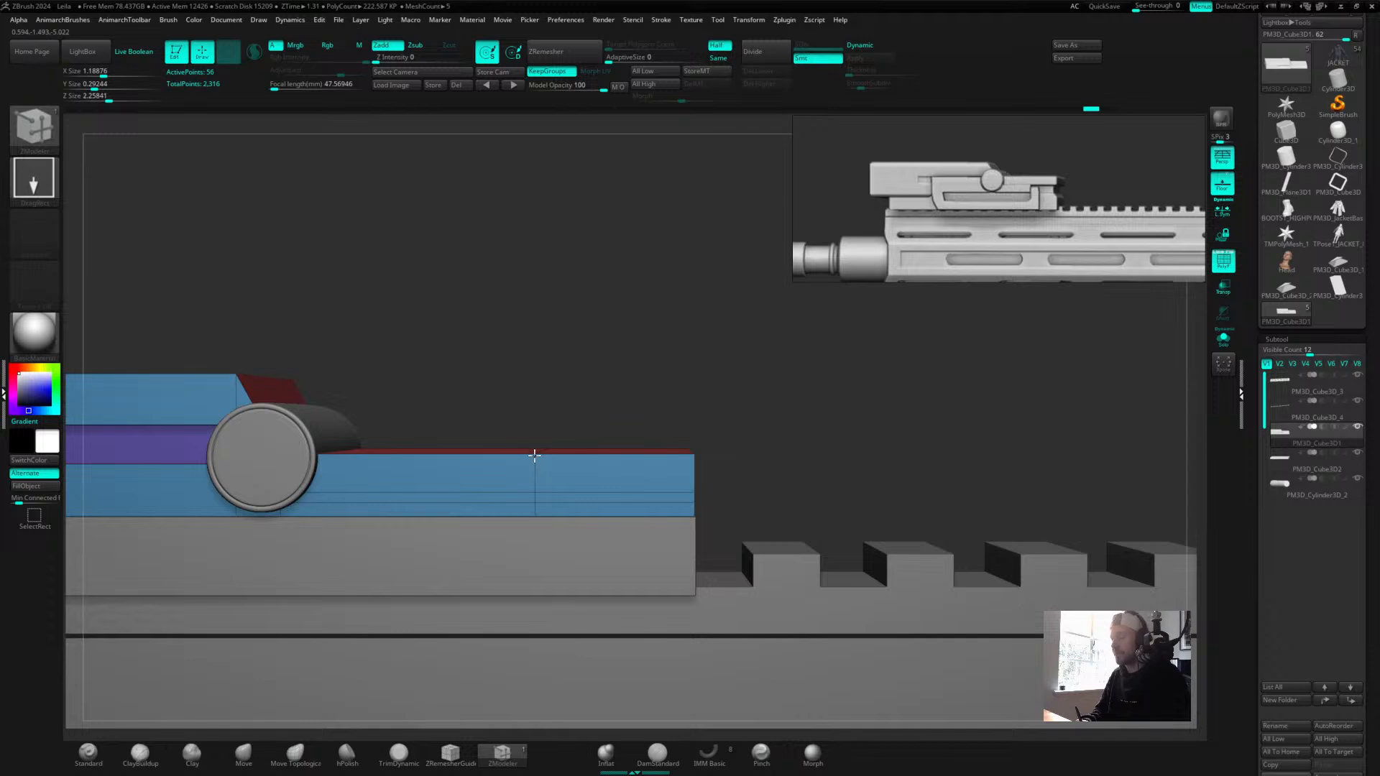
alt+drag(690, 354, 637, 311)
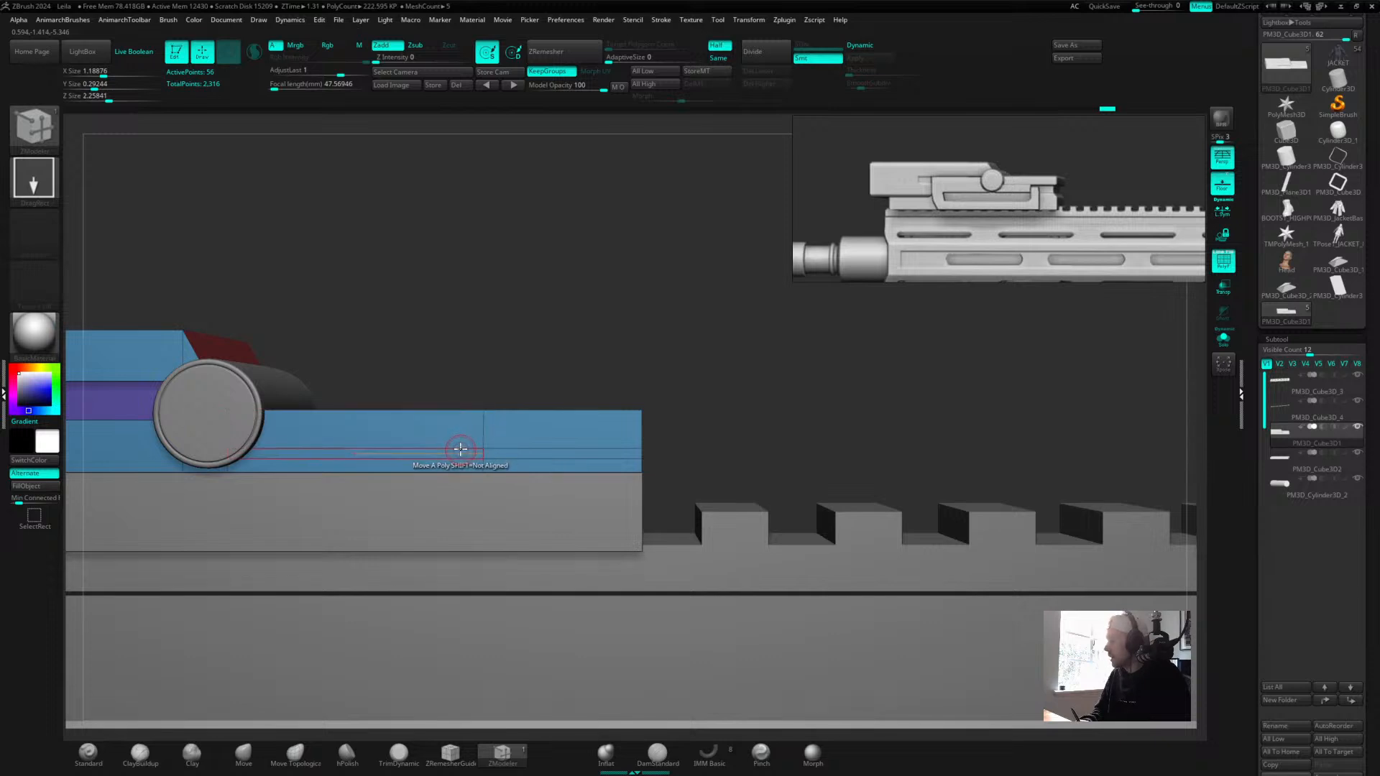
drag(558, 330, 601, 311)
drag(452, 443, 456, 439)
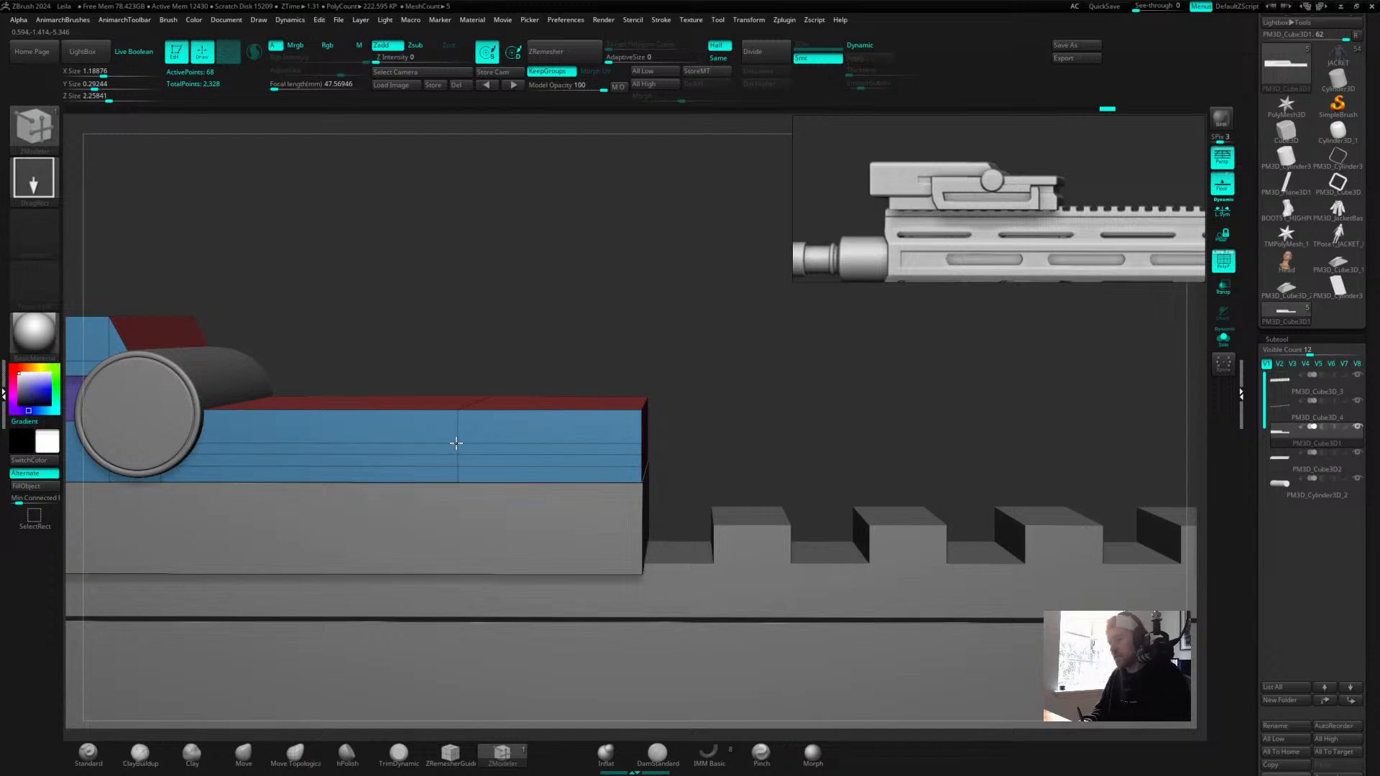
Assign one new polygroup to the lower side and end faces of the low sight section, using PolyGroup on single polys.
drag(693, 316, 602, 329)
key(space)
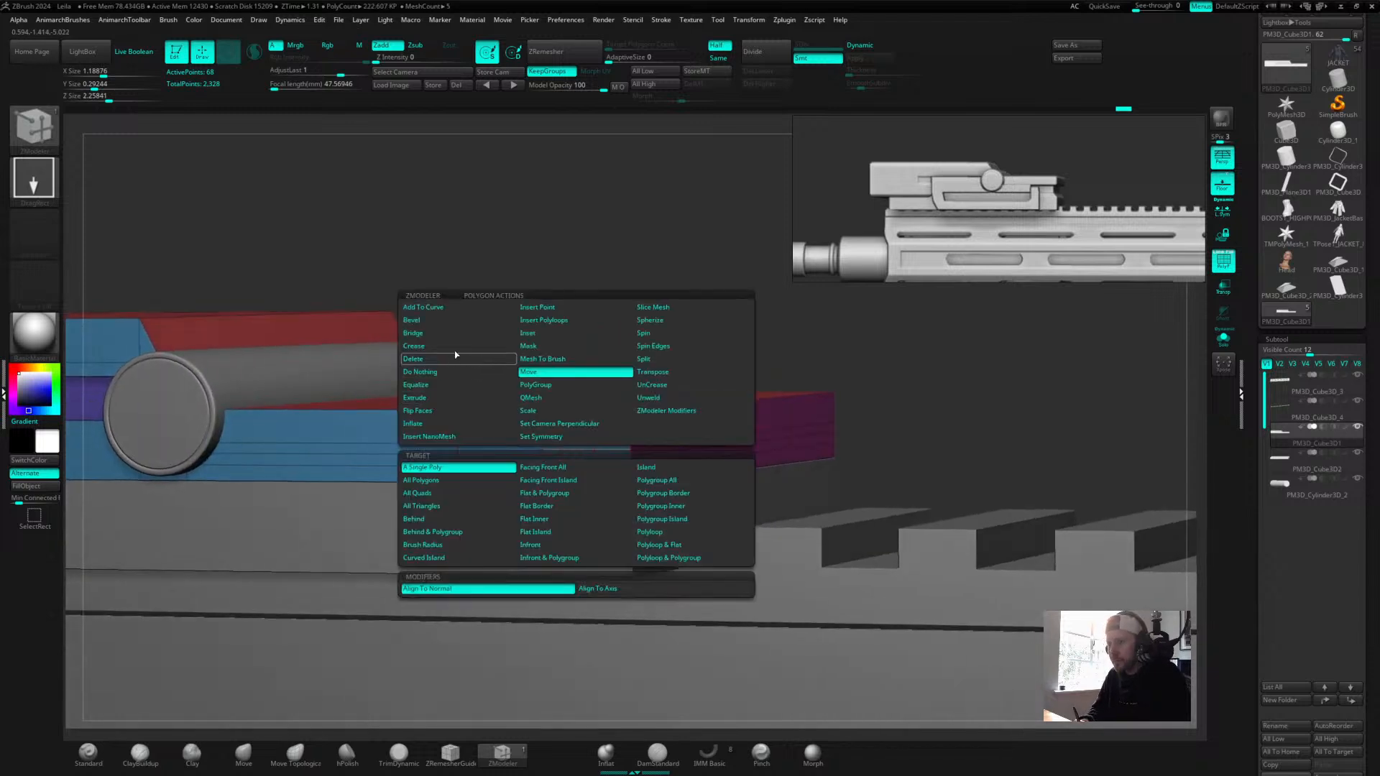
click(536, 385)
click(431, 467)
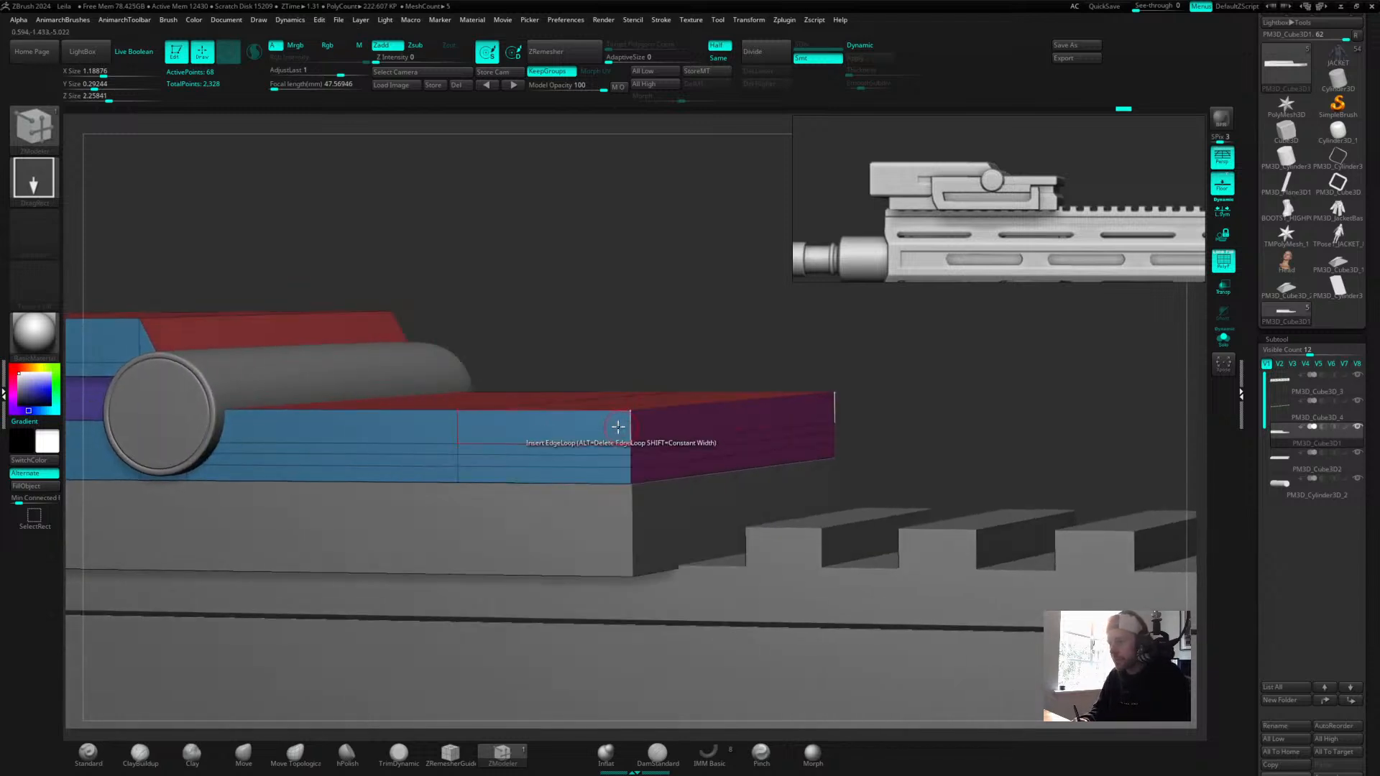
click(589, 459)
click(586, 476)
click(641, 453)
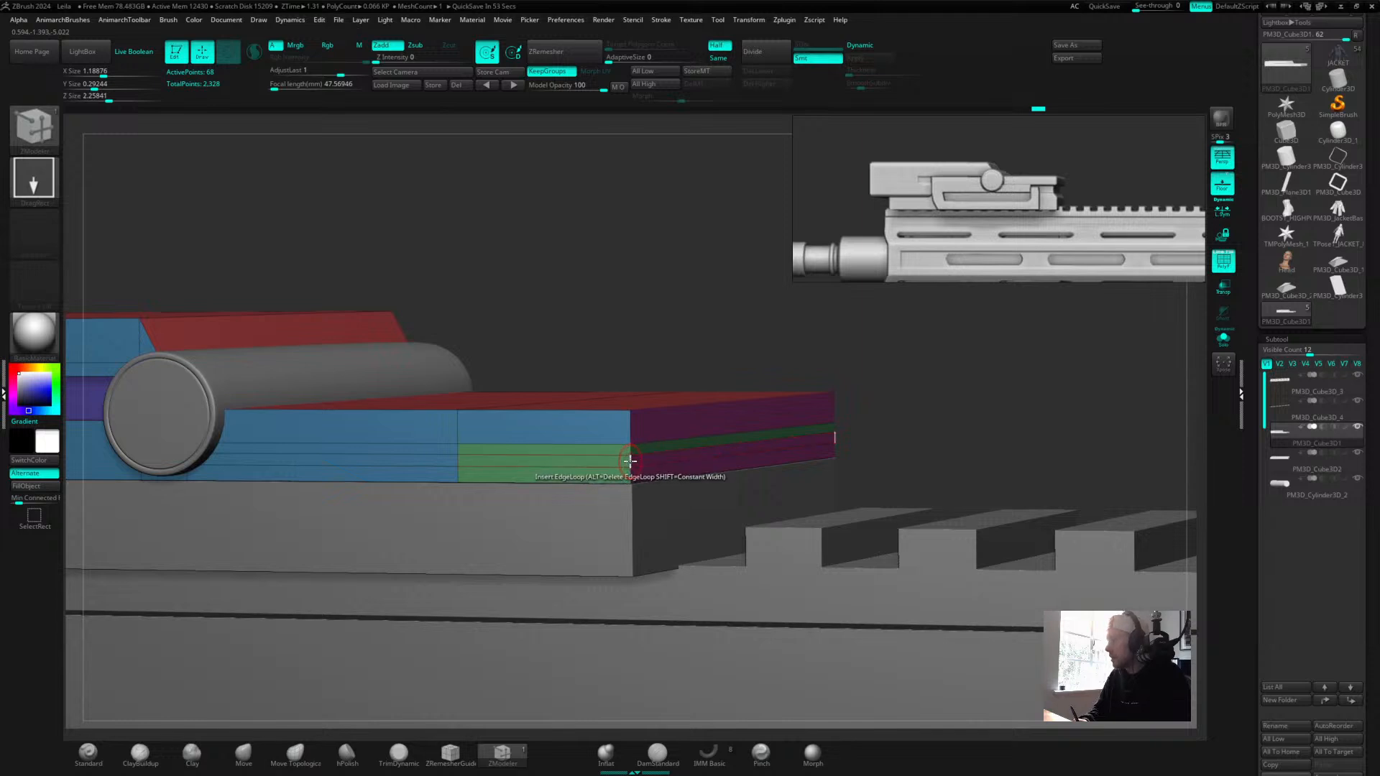
click(632, 462)
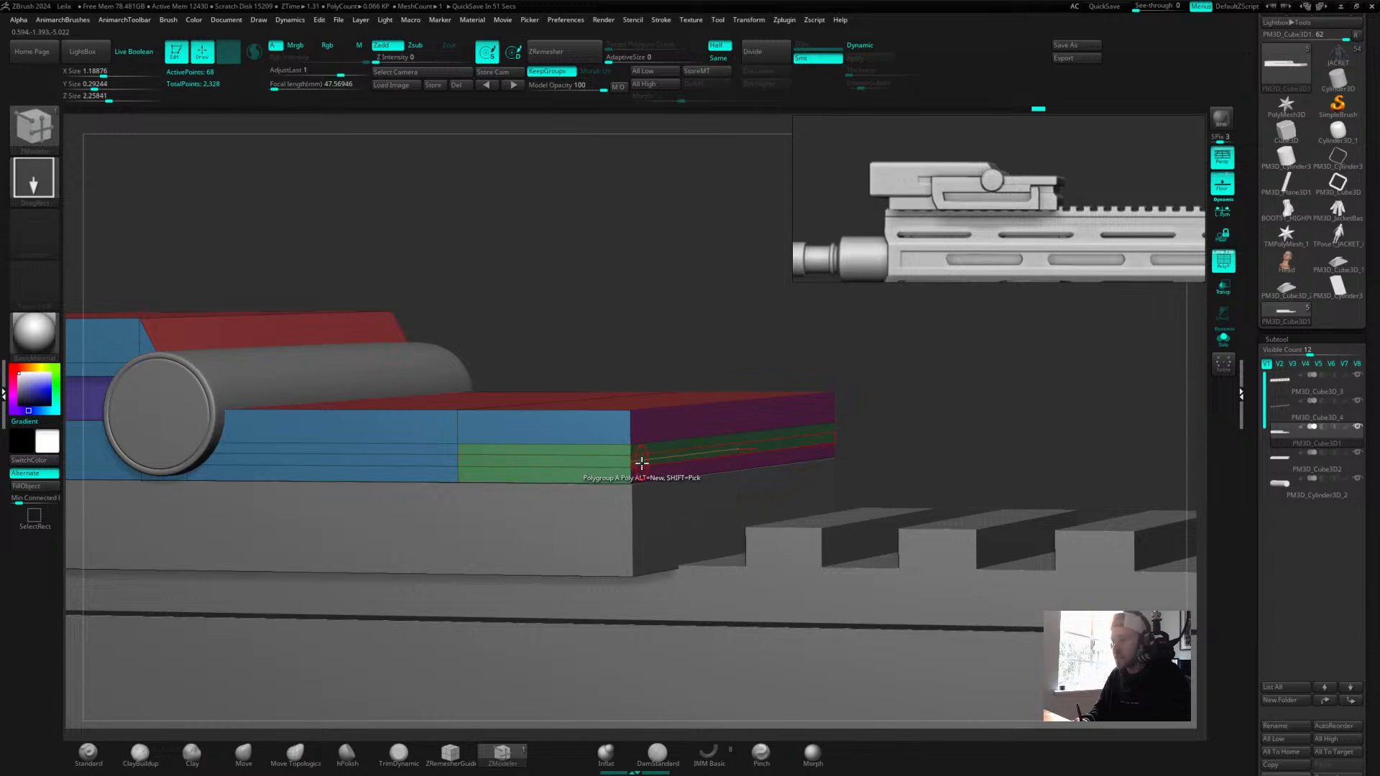
Extrude the new polygroup inward with the Polygroup All target to recess the lower end corner of the low section.
mouse_move(748, 329)
mouse_down()
mouse_move(677, 338)
mouse_move(758, 326)
mouse_move(807, 337)
mouse_move(736, 346)
mouse_up()
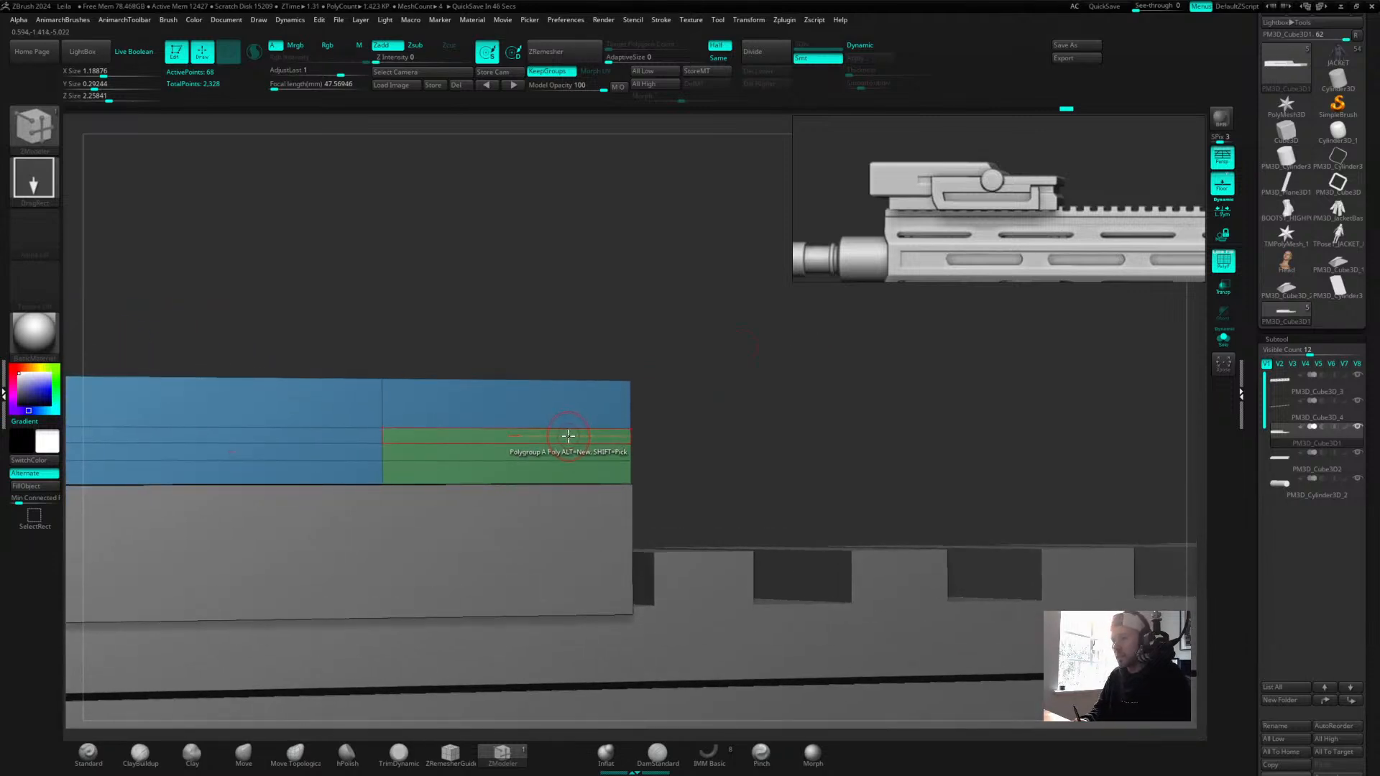
key(space)
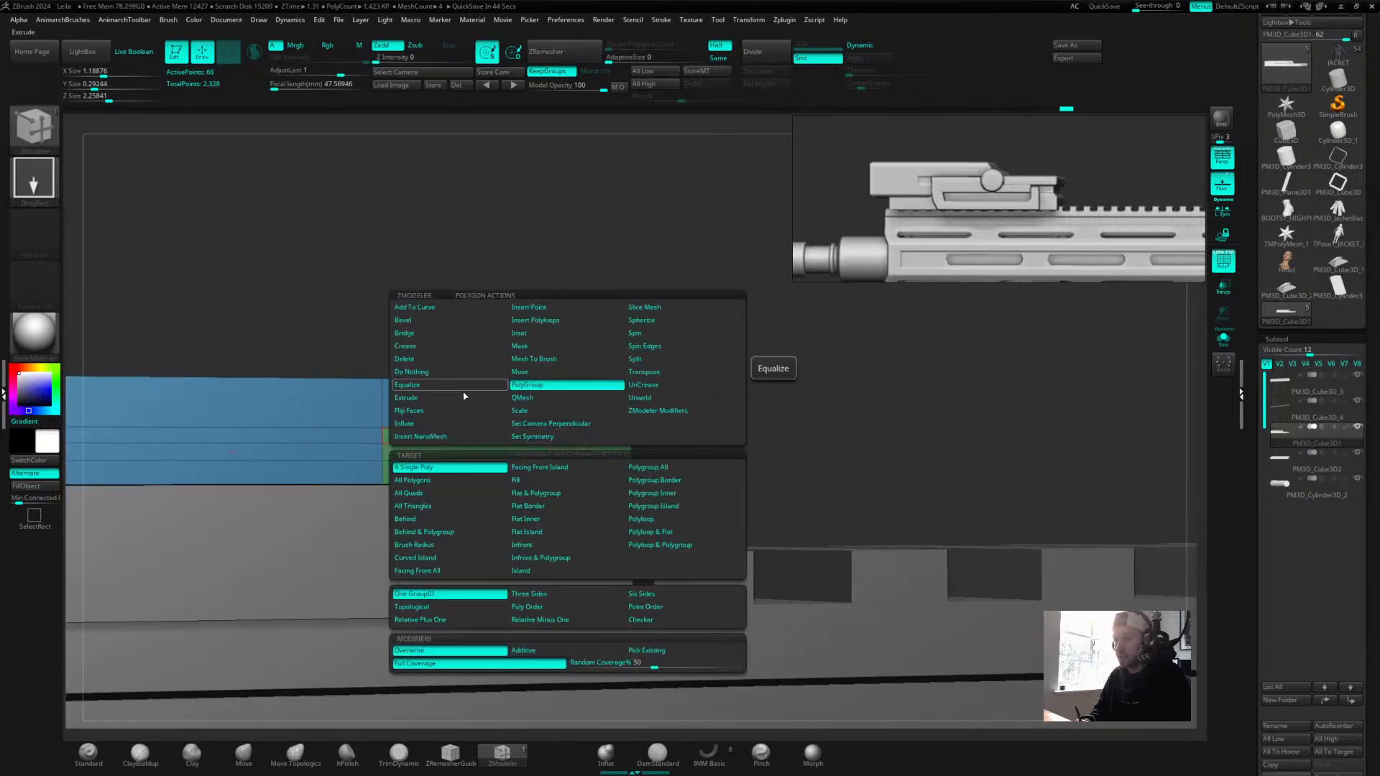
click(464, 396)
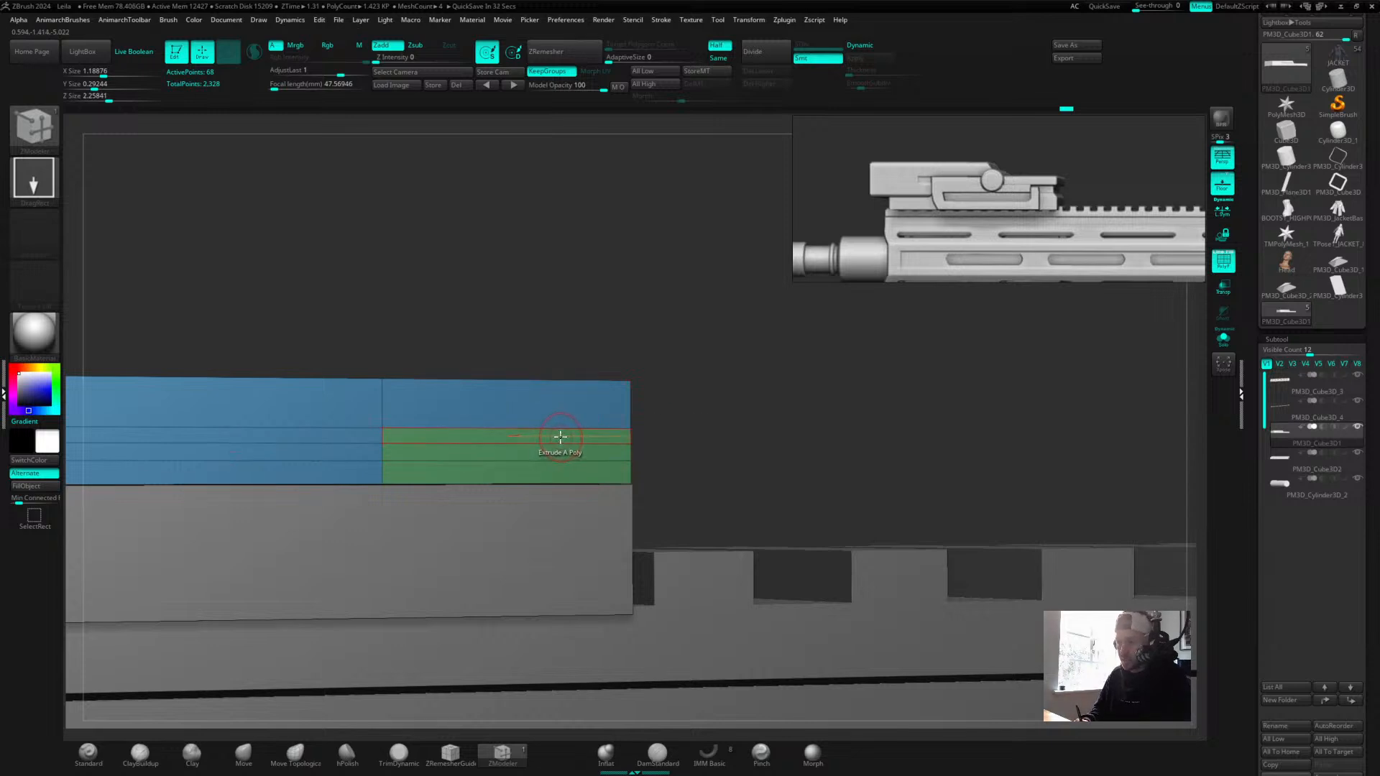
key(space)
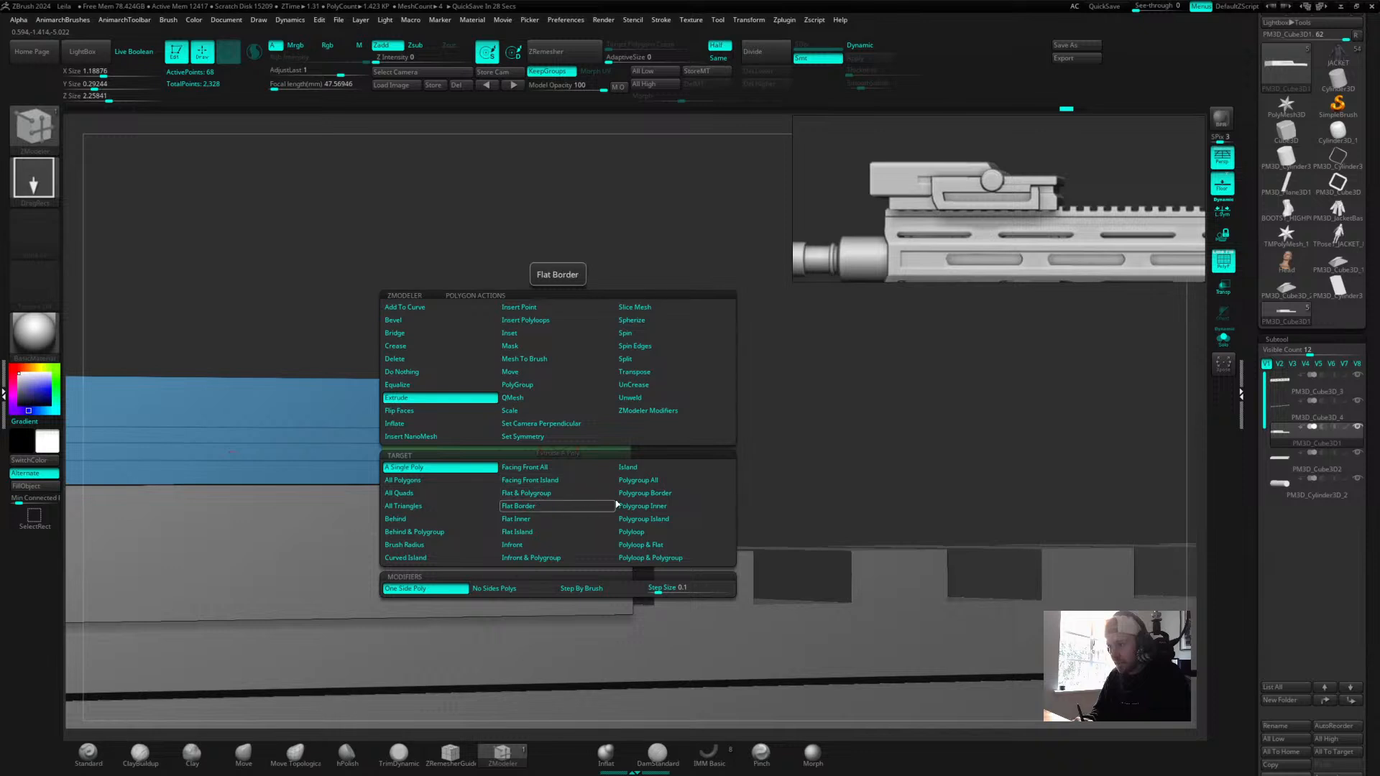
click(635, 480)
mouse_move(506, 419)
mouse_down()
mouse_move(511, 434)
mouse_move(489, 434)
mouse_up()
drag(714, 388, 701, 317)
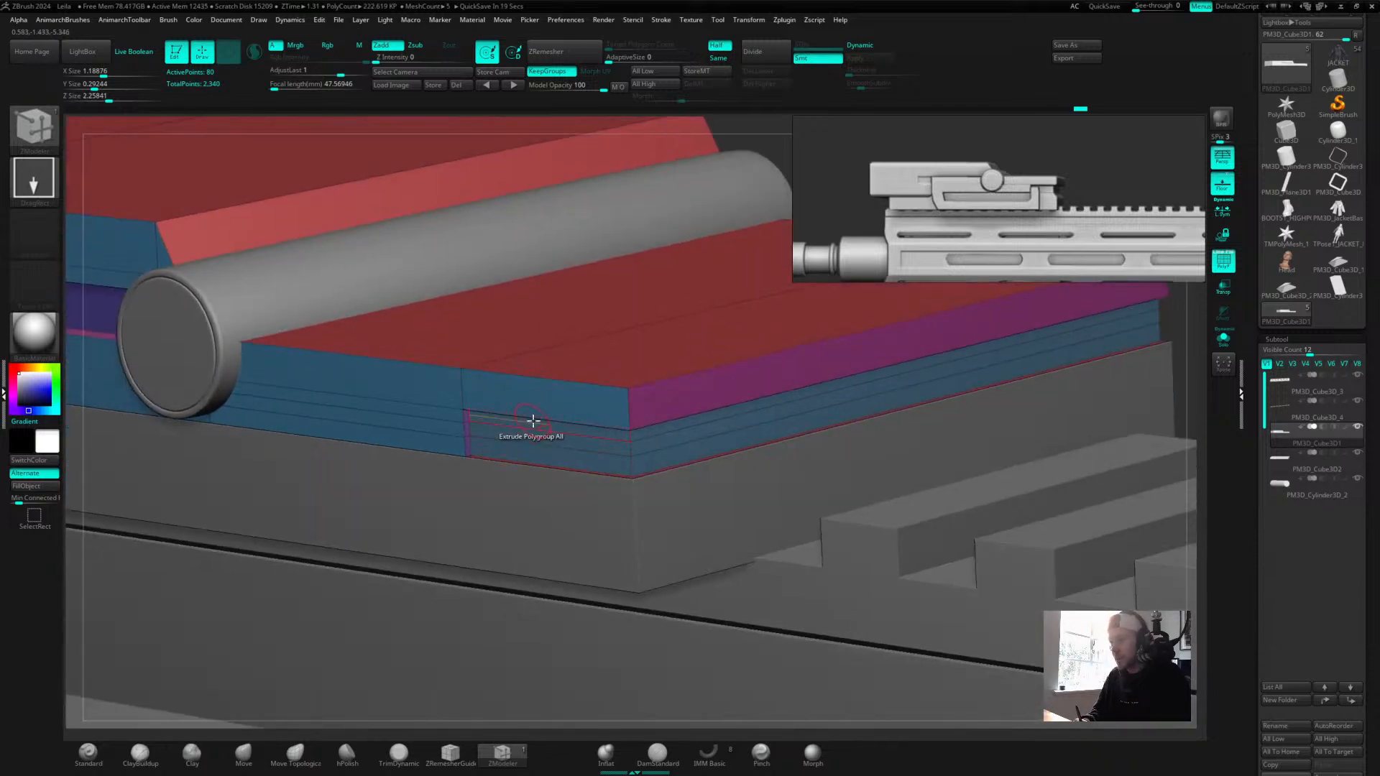
drag(535, 423, 542, 423)
alt+drag(782, 148, 691, 135)
drag(681, 225, 718, 237)
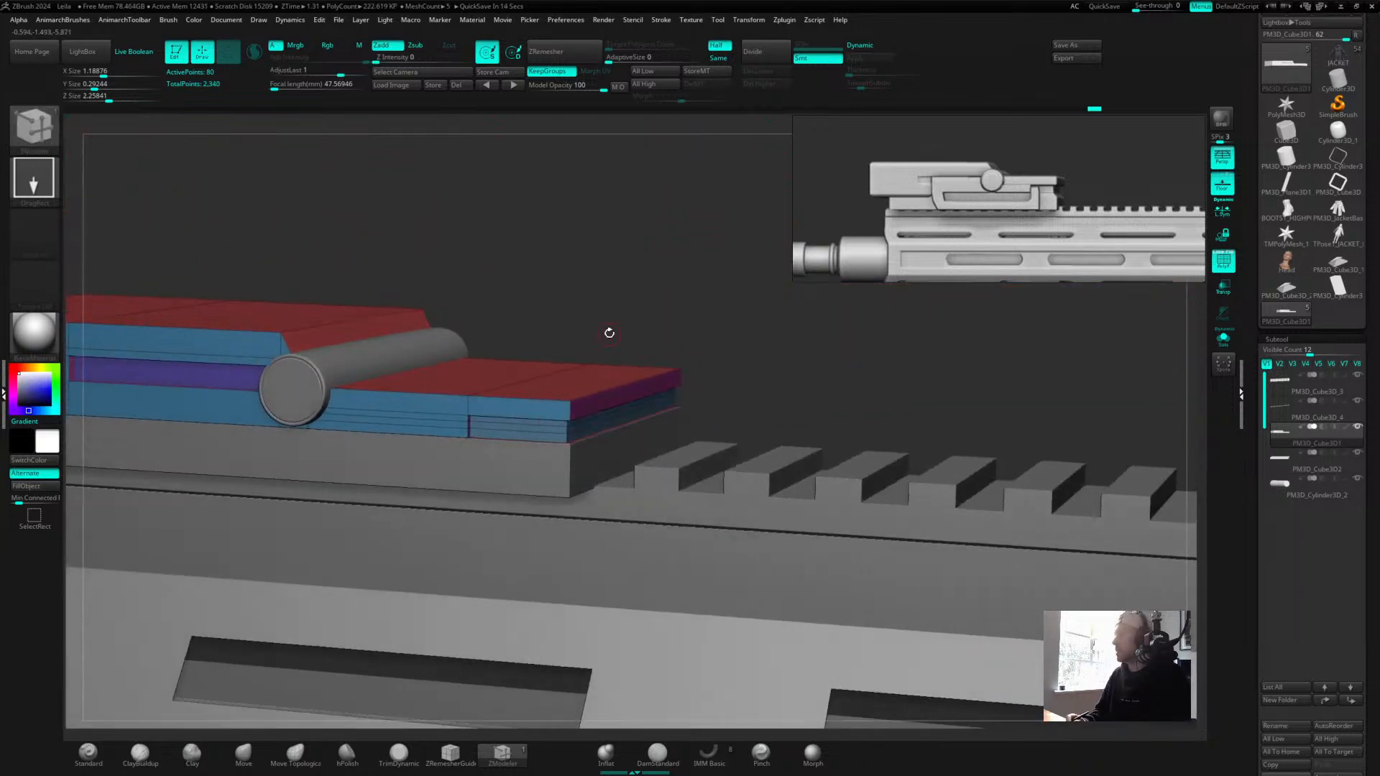
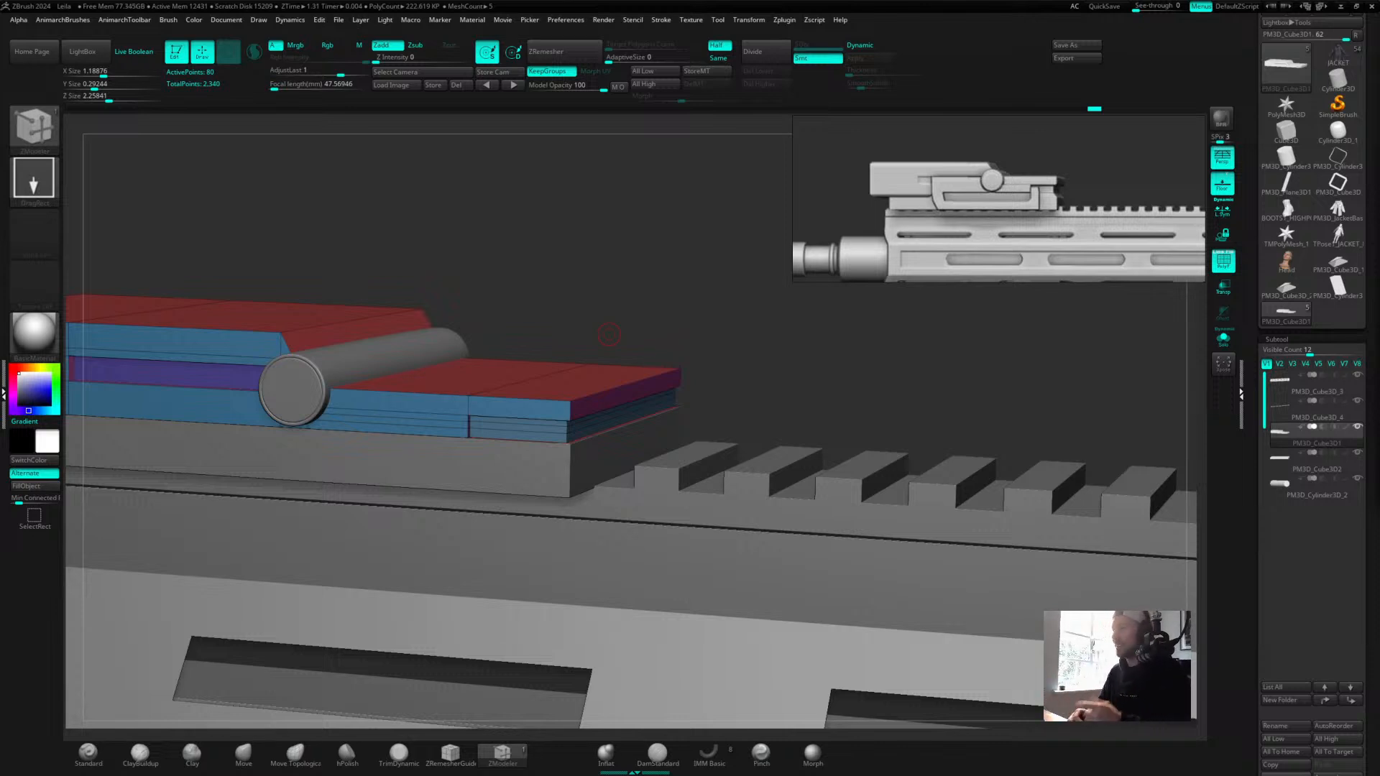
Hide the polyframe and select the base block beneath the sight with the Move gizmo active.
mouse_move(711, 344)
mouse_down()
mouse_move(736, 333)
mouse_move(729, 365)
mouse_up()
key(shift+f)
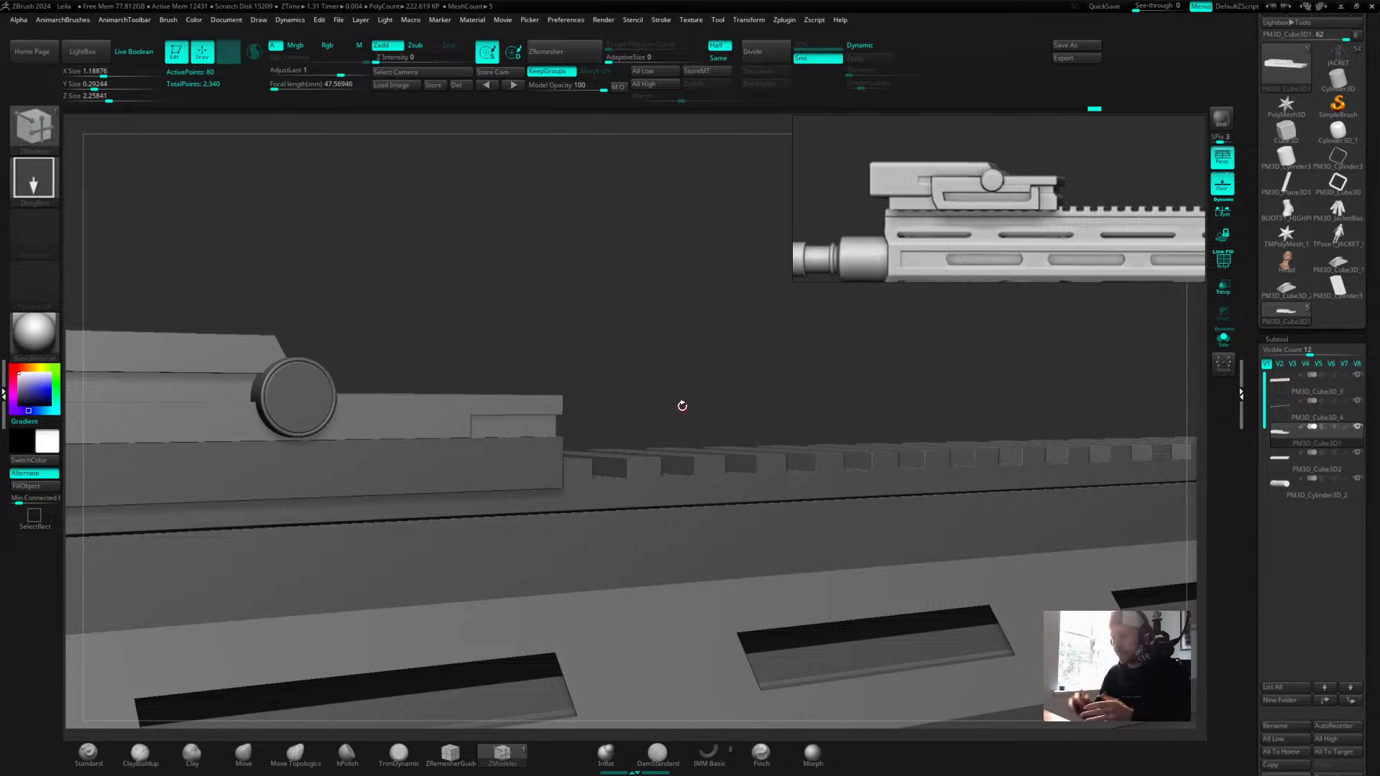
drag(697, 369, 724, 287)
drag(707, 340, 669, 354)
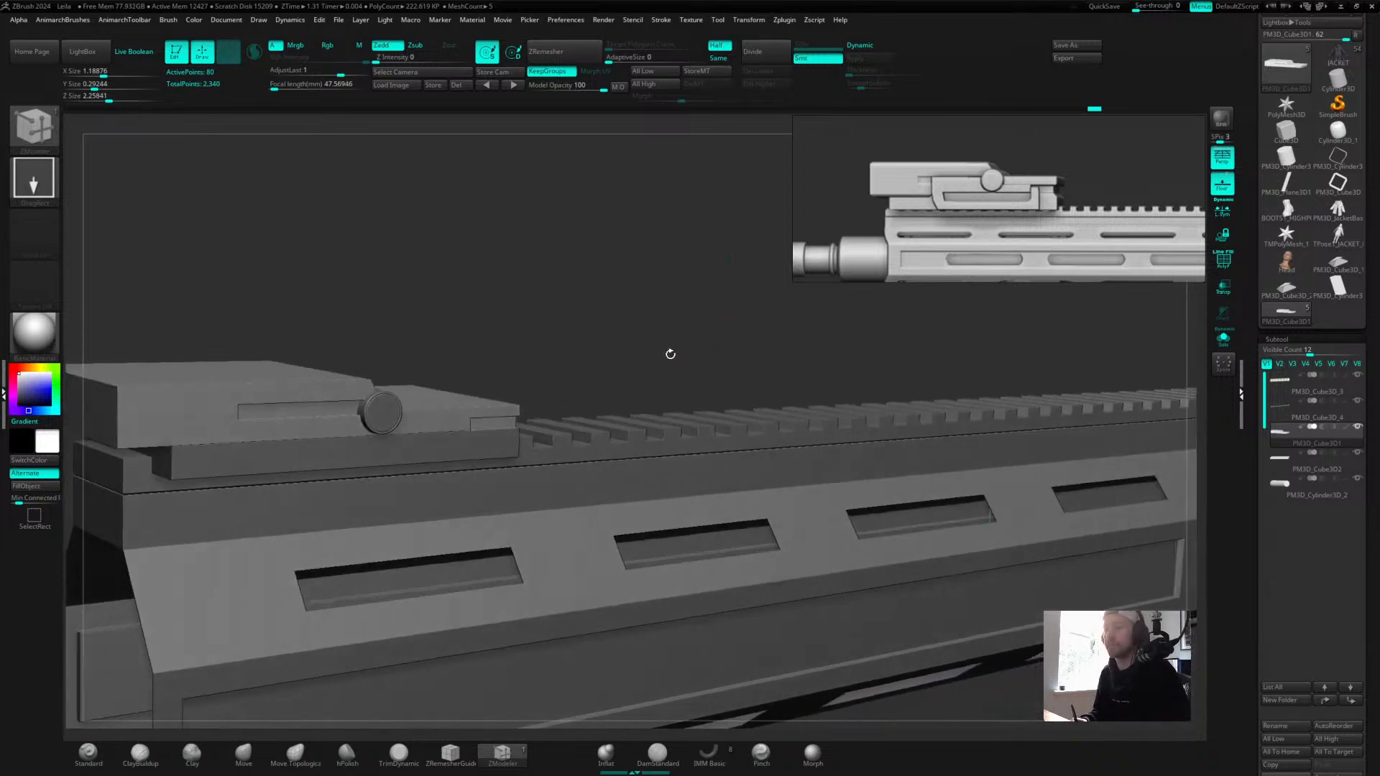
alt+click(460, 442)
key(w)
Try narrowing the base block along its X axis with the gizmo and undo the scaling.
drag(542, 302, 692, 280)
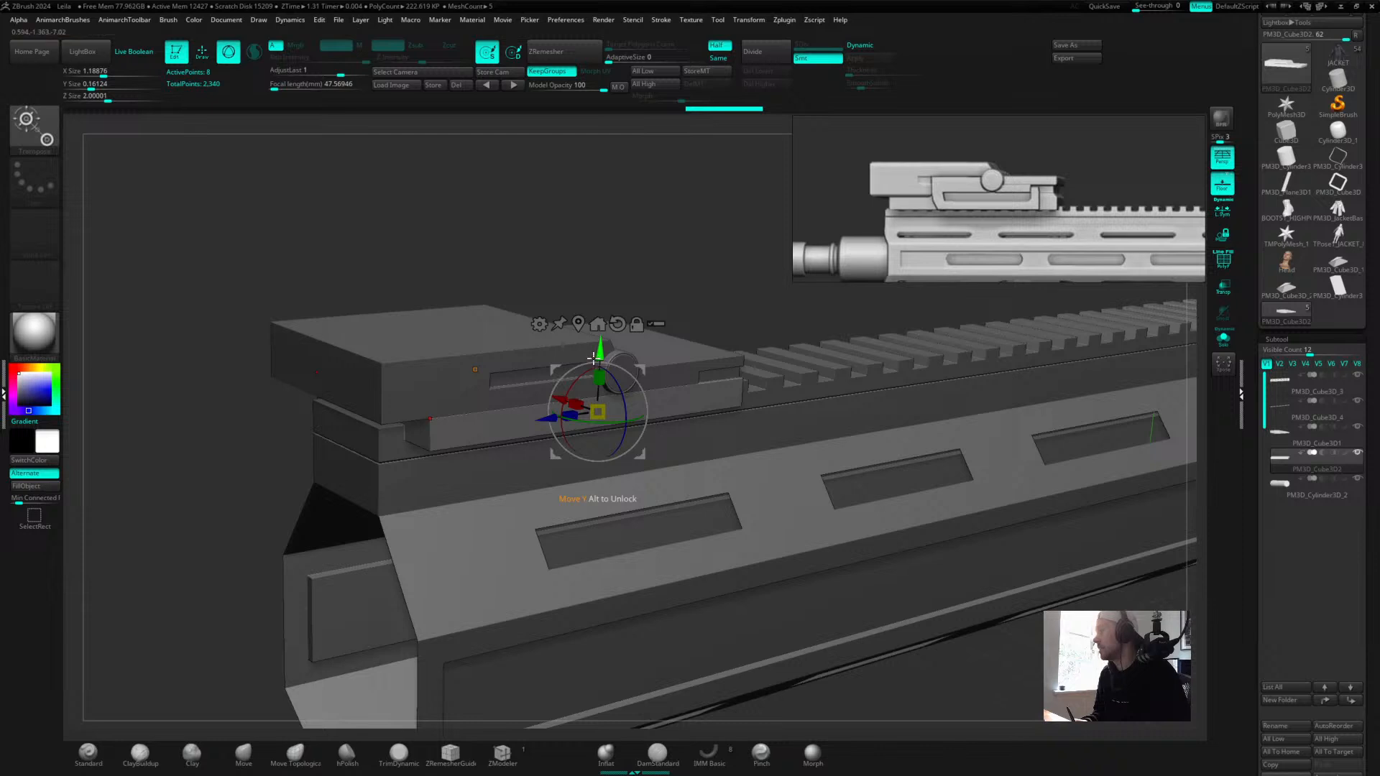
shift+drag(669, 290, 643, 264)
alt+drag(614, 334, 612, 339)
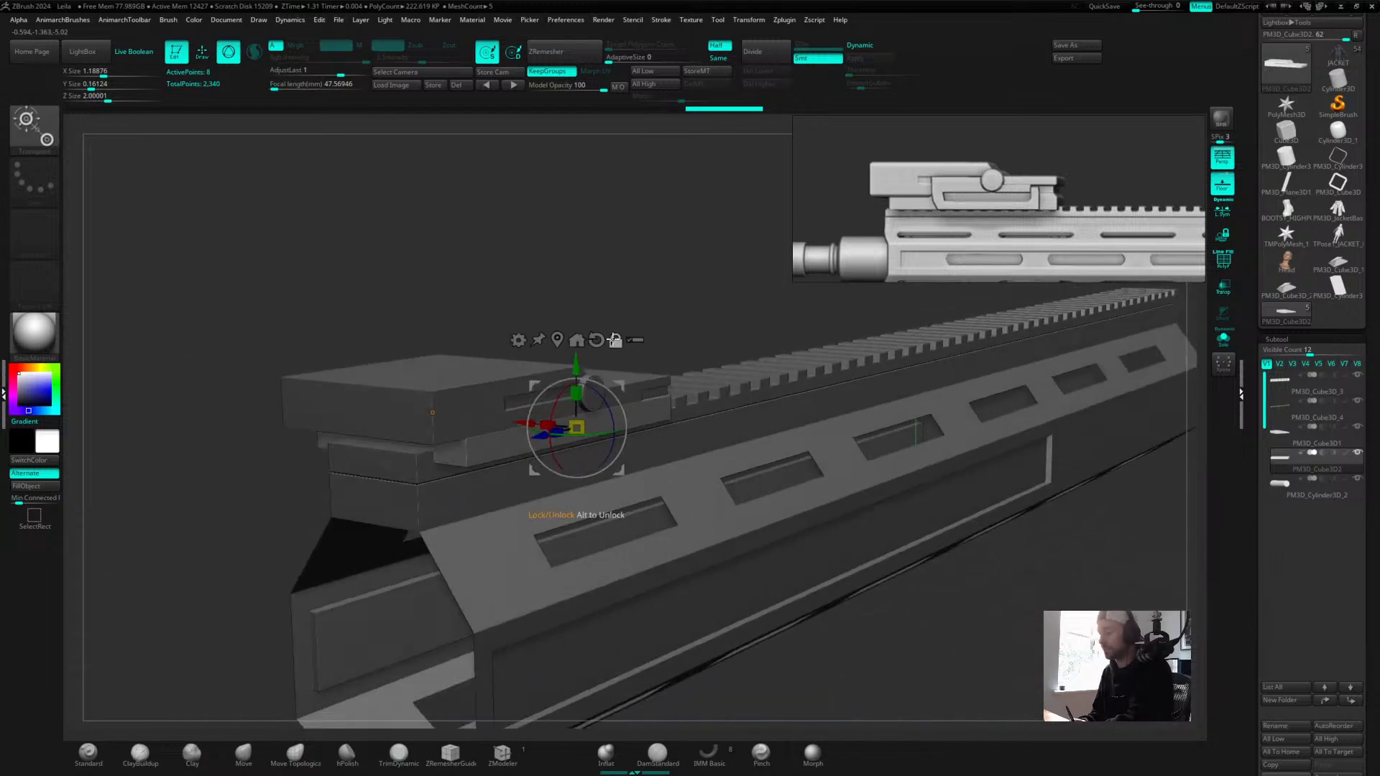
alt+drag(677, 285, 743, 254)
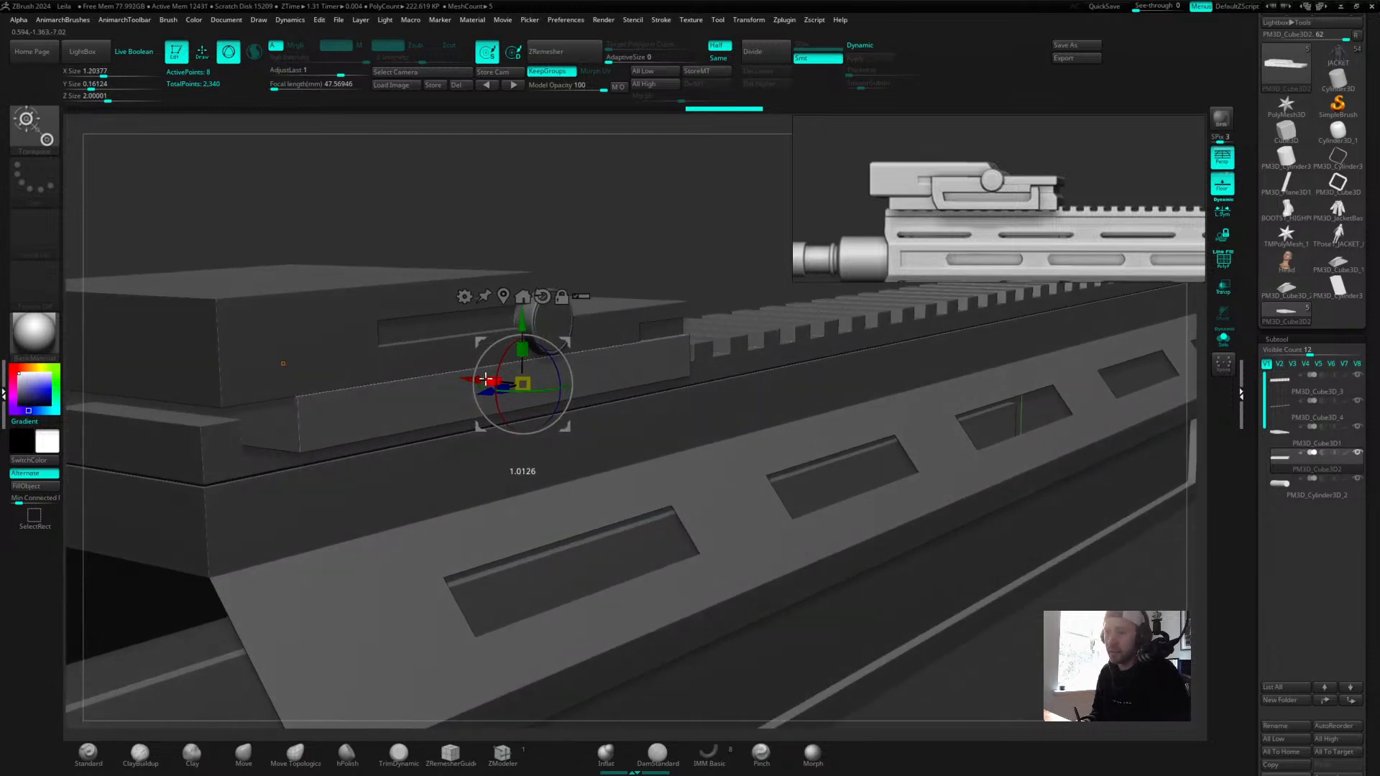
drag(487, 378, 491, 384)
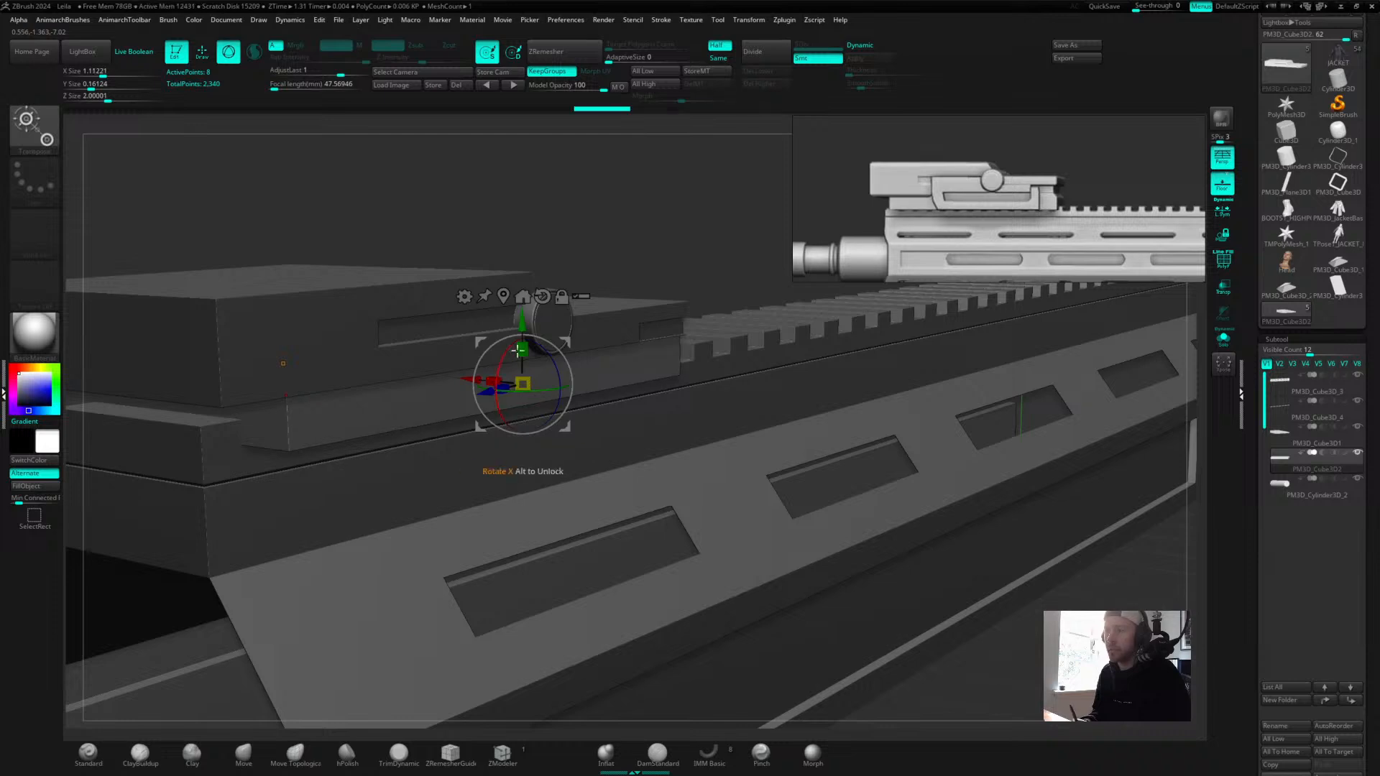
drag(603, 225, 672, 219)
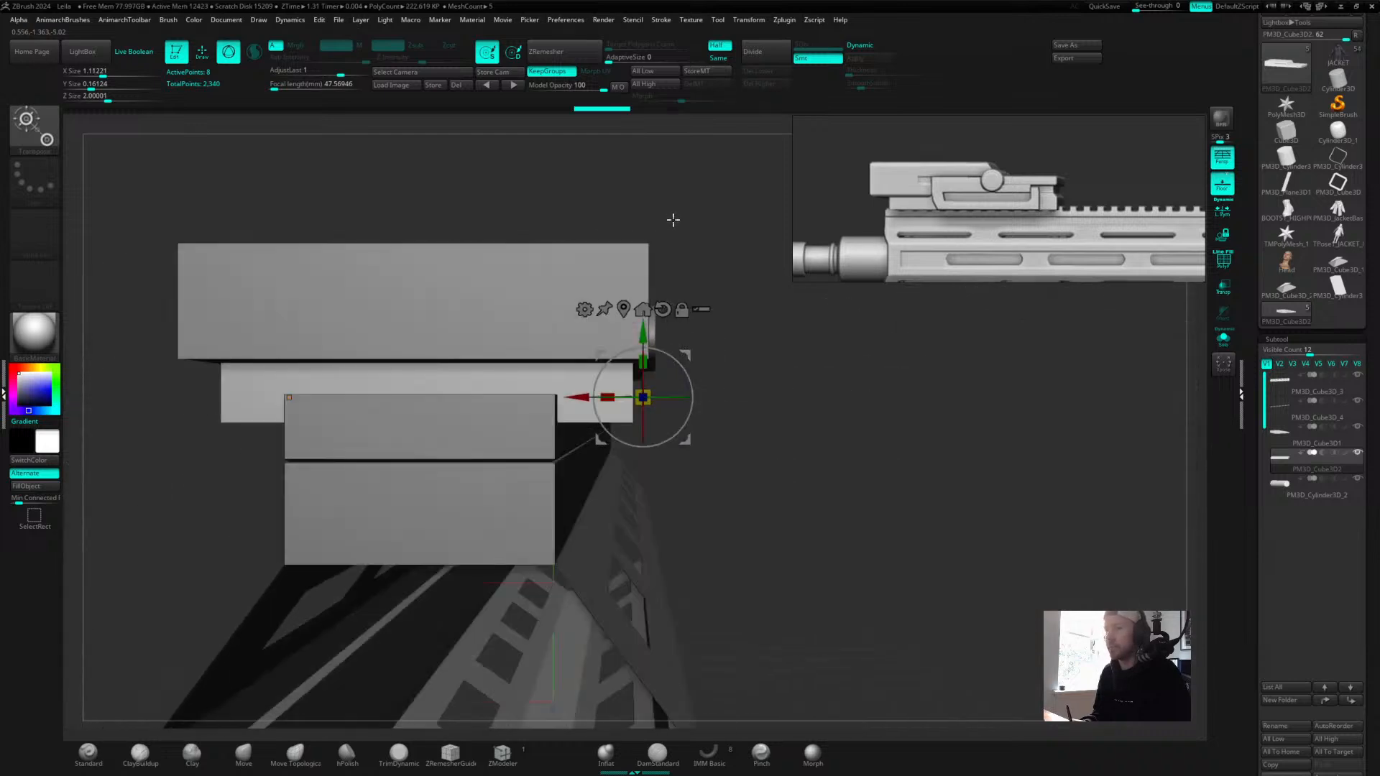
key(ctrl+z)
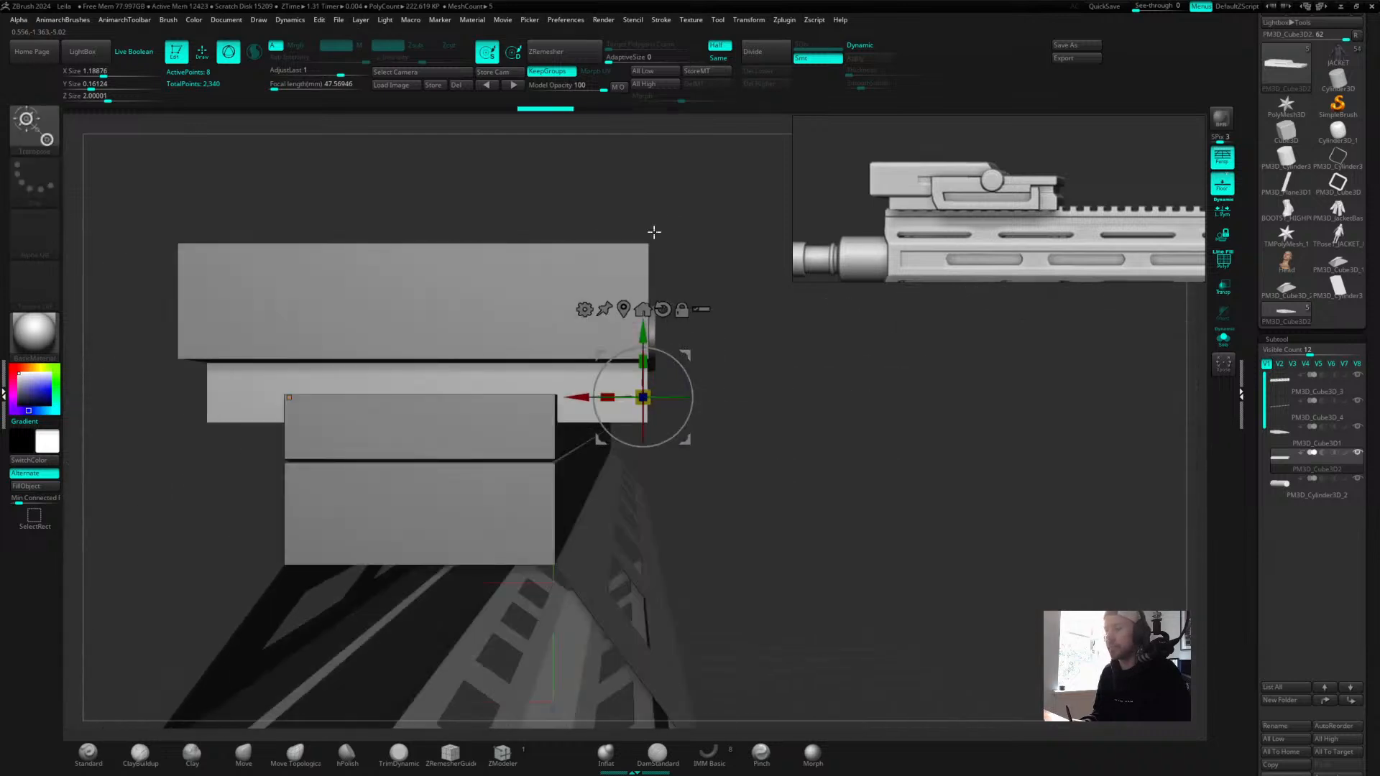
Reposition the gizmo on the base block and nudge the block slightly sideways beneath the sight.
alt+click(621, 309)
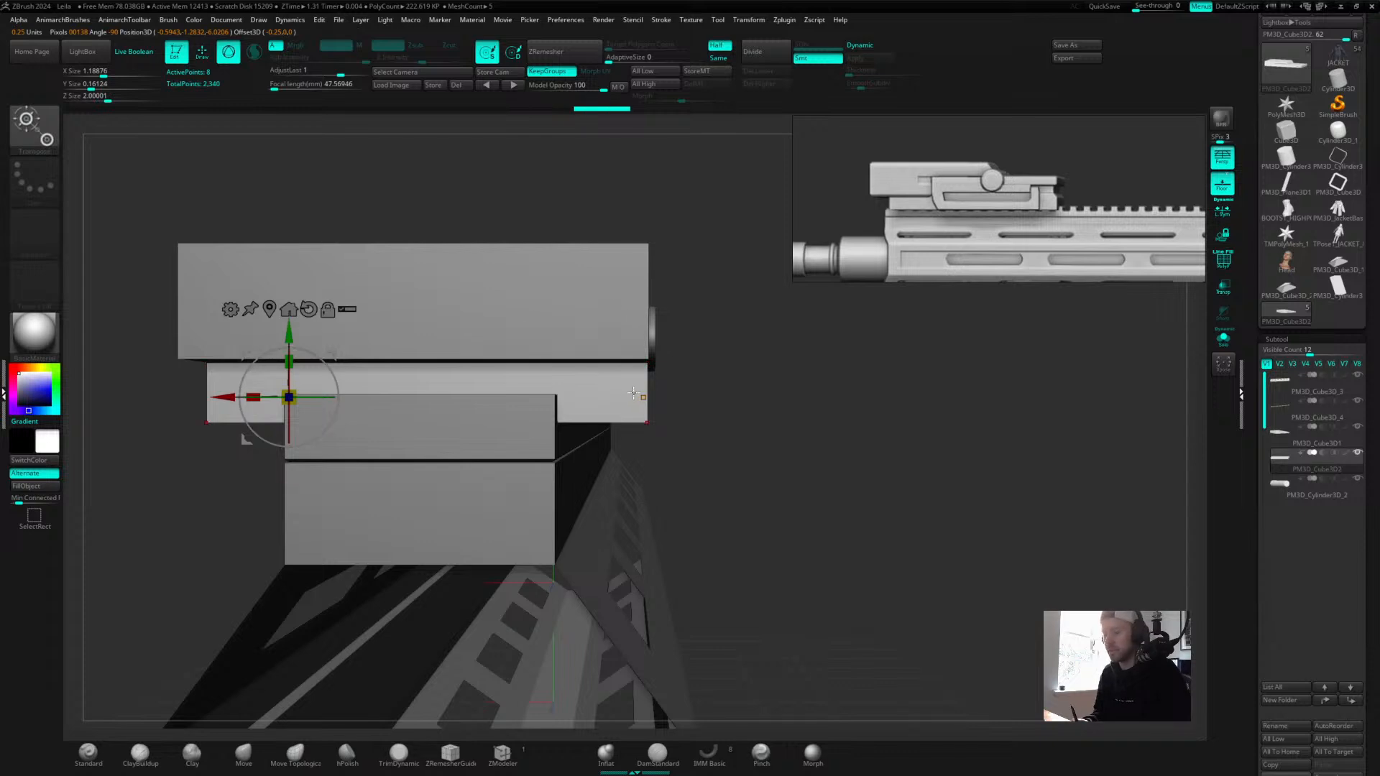
alt+click(272, 310)
drag(691, 327, 765, 395)
drag(429, 398, 439, 396)
drag(848, 421, 632, 247)
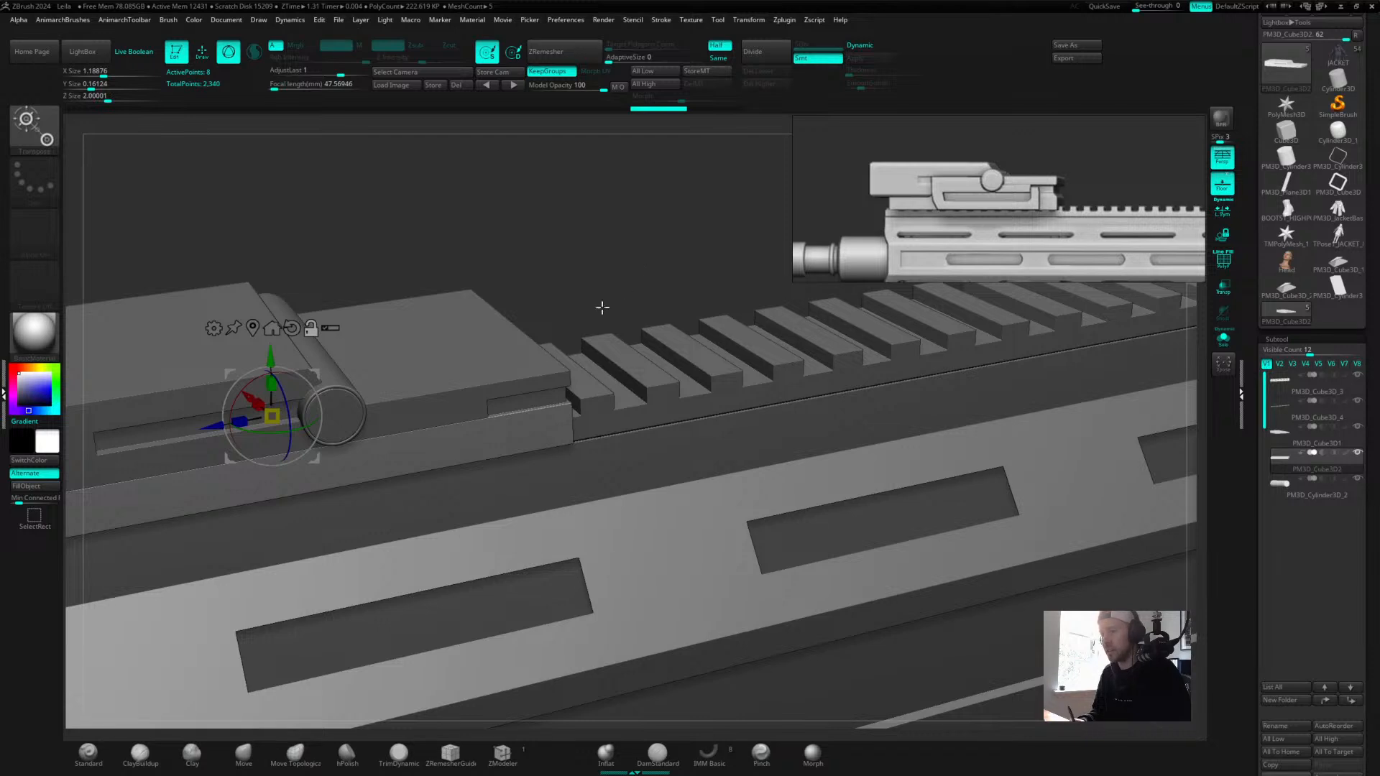
Select the sight body with the polyframe shown and set the ZModeler polygon action to Delete, A Single Poly.
alt+click(539, 355)
key(shift+f)
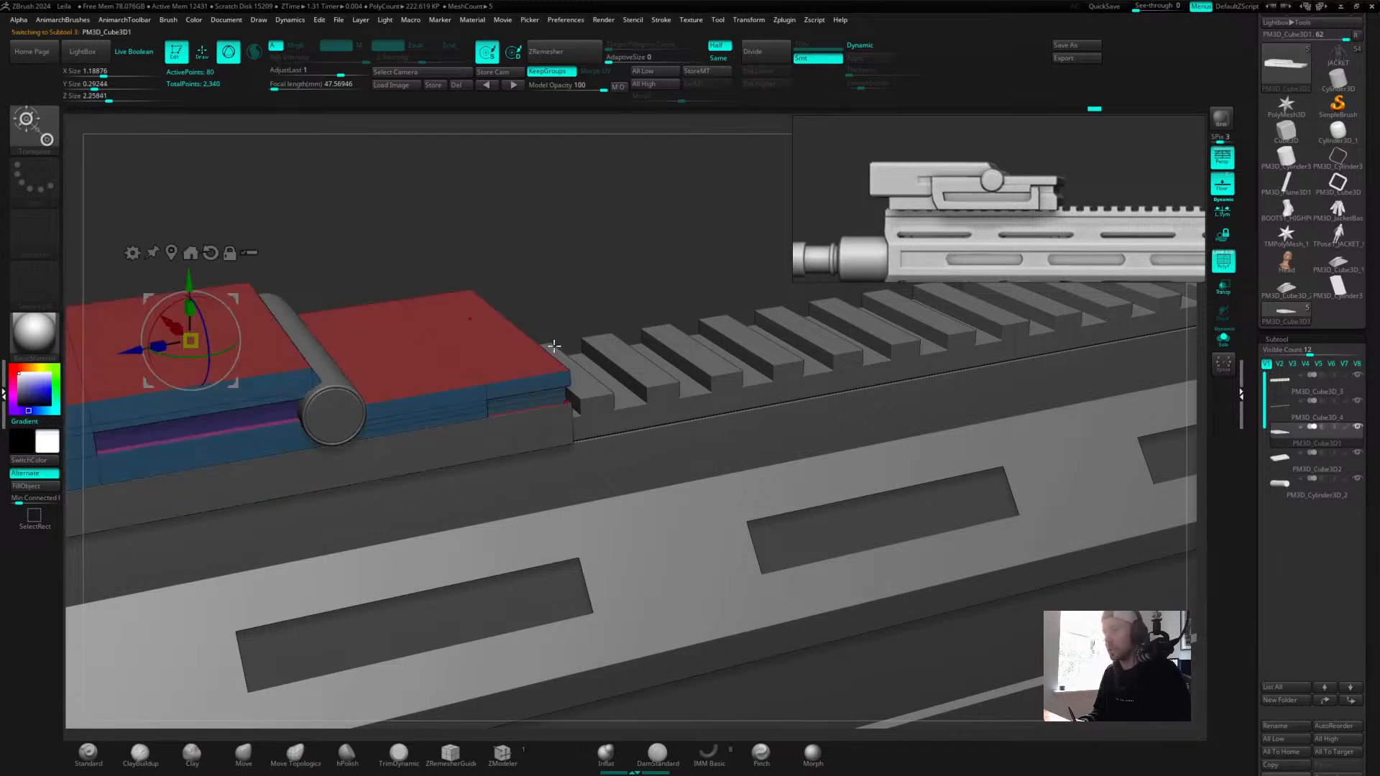
drag(643, 239, 509, 248)
alt+drag(413, 192, 531, 172)
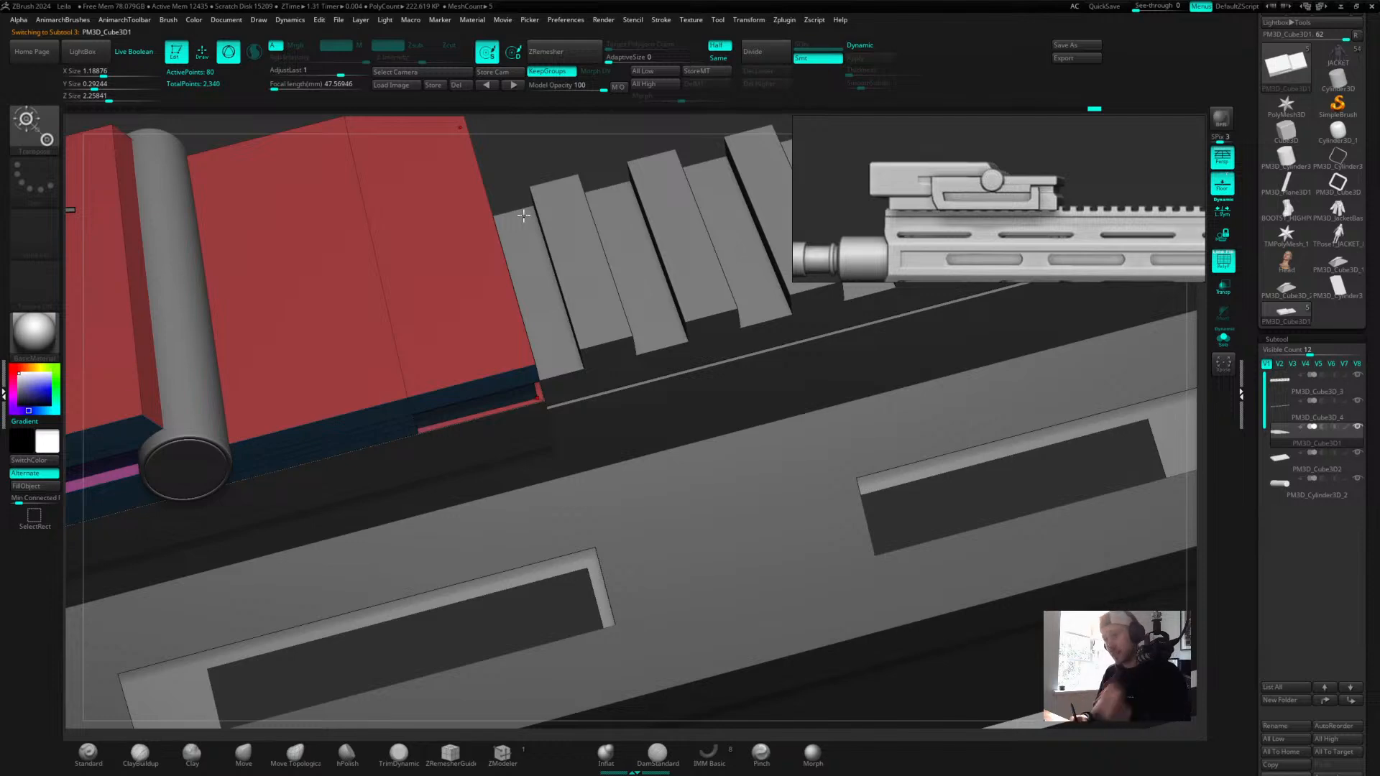
drag(597, 184, 545, 262)
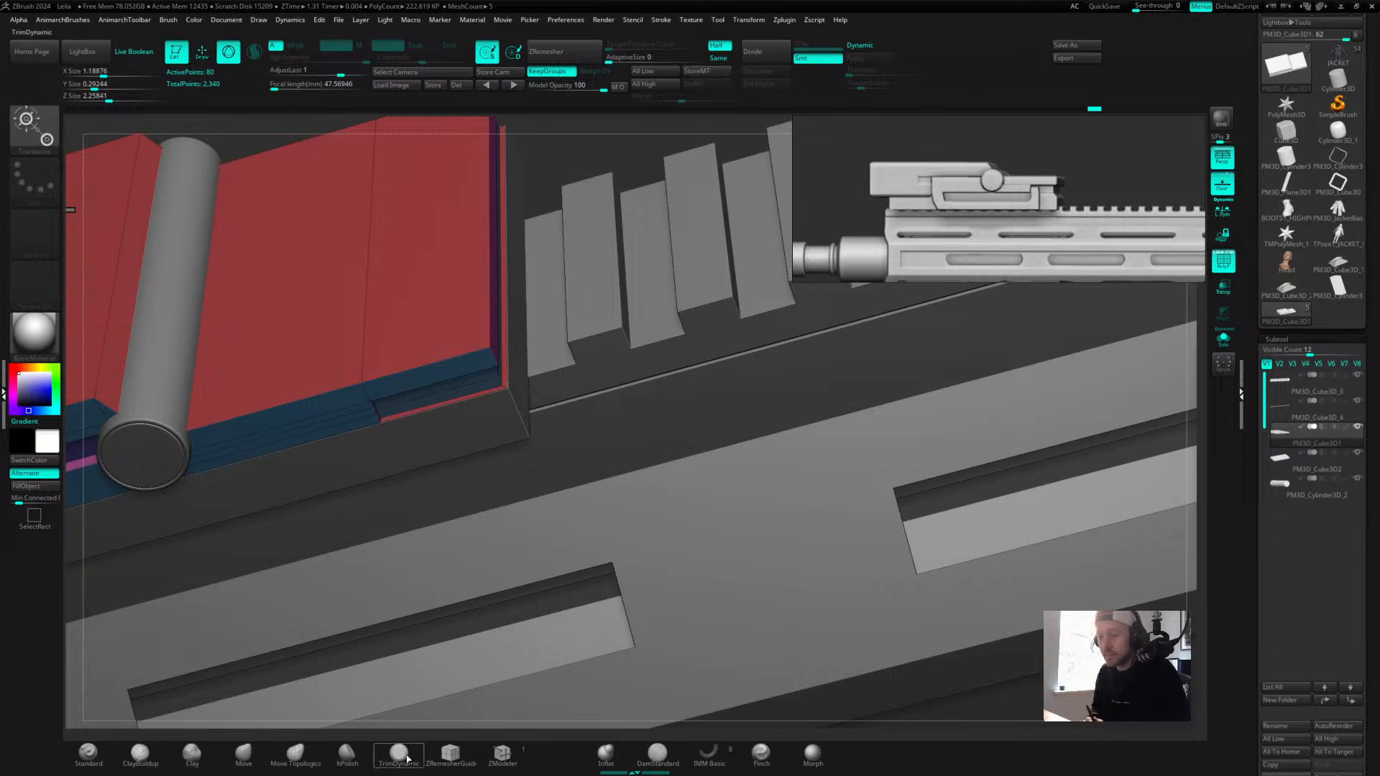
click(503, 753)
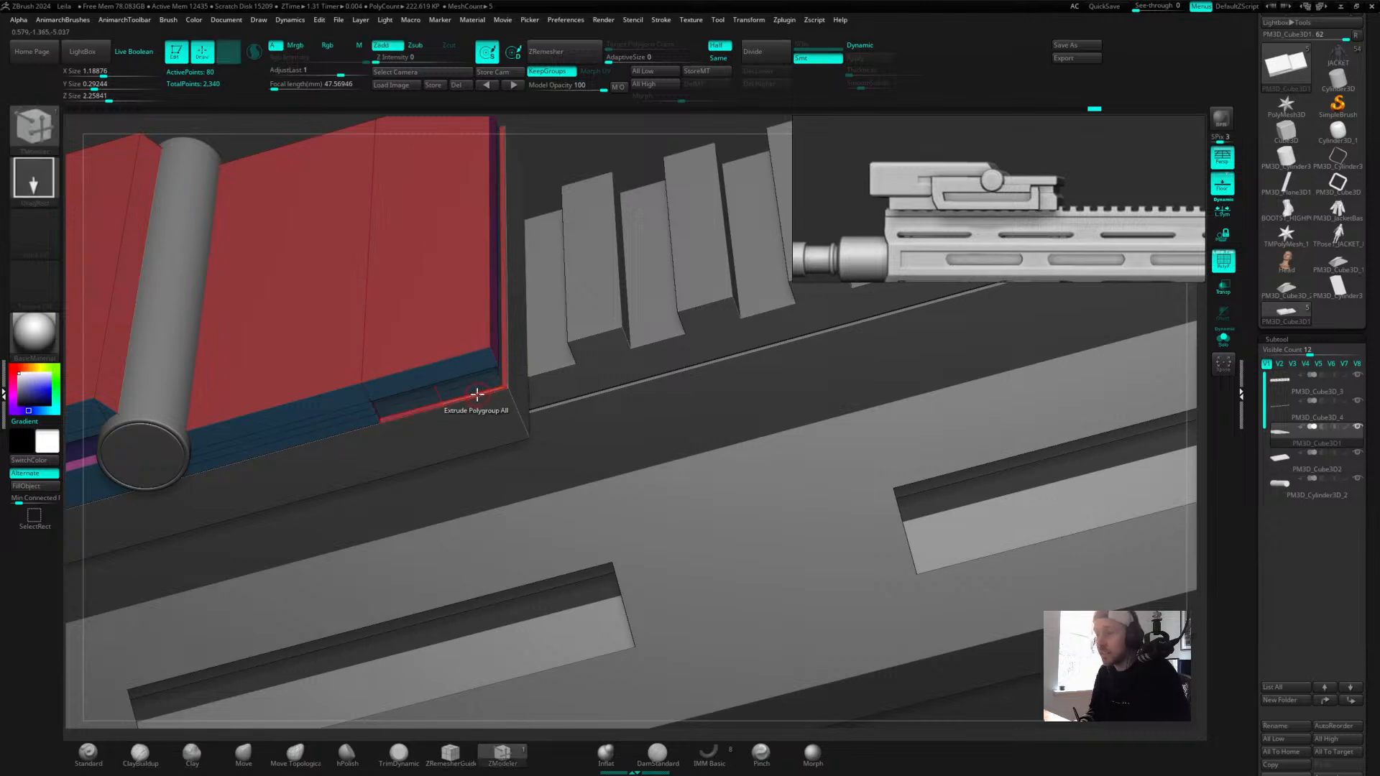
key(space)
click(313, 359)
click(323, 467)
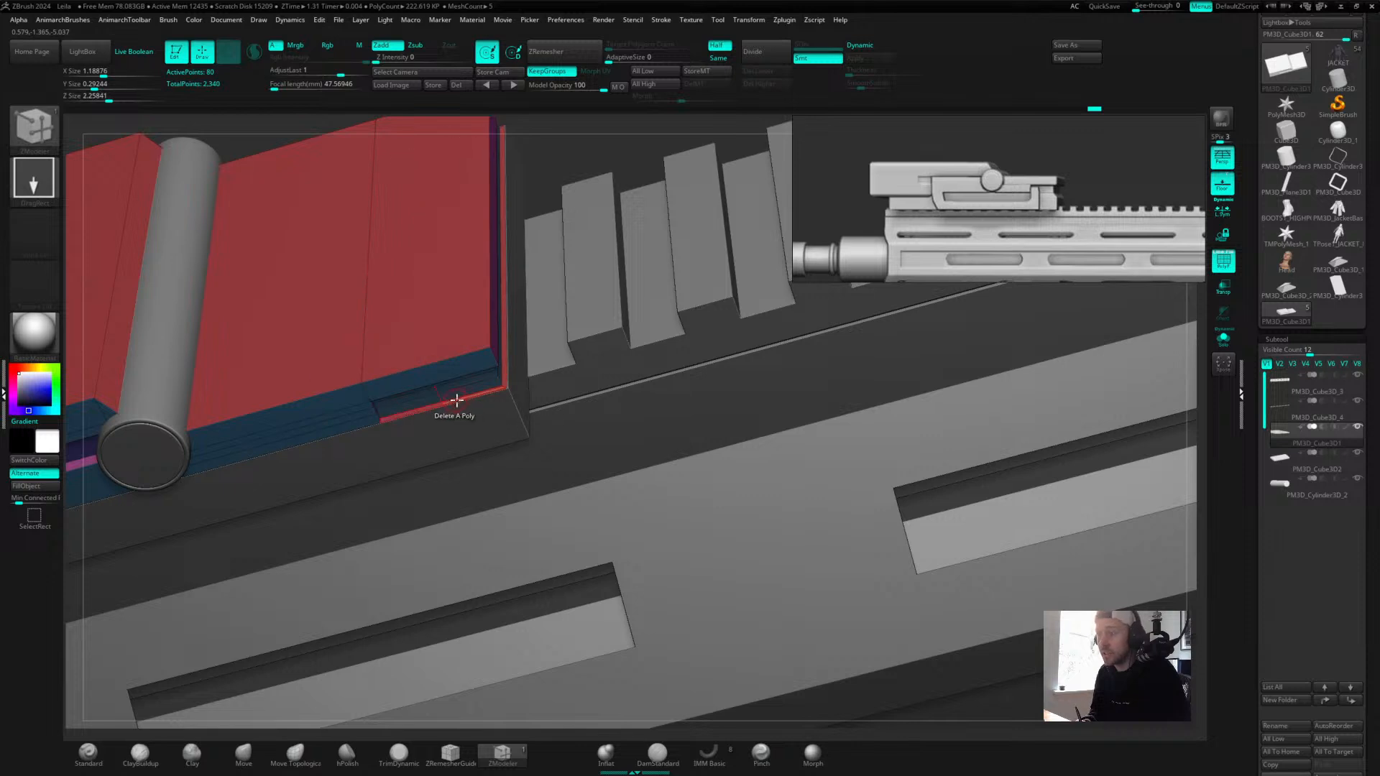
click(460, 399)
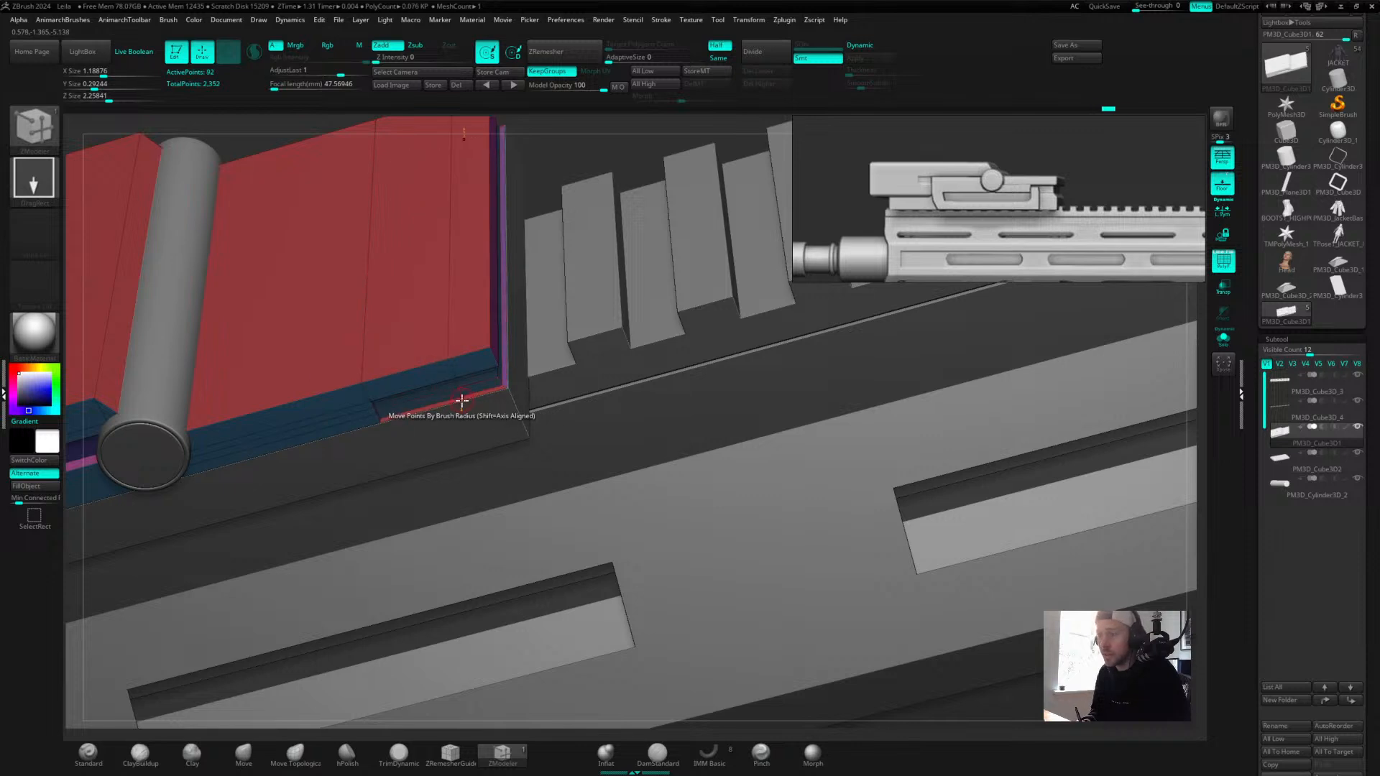
key(ctrl+z)
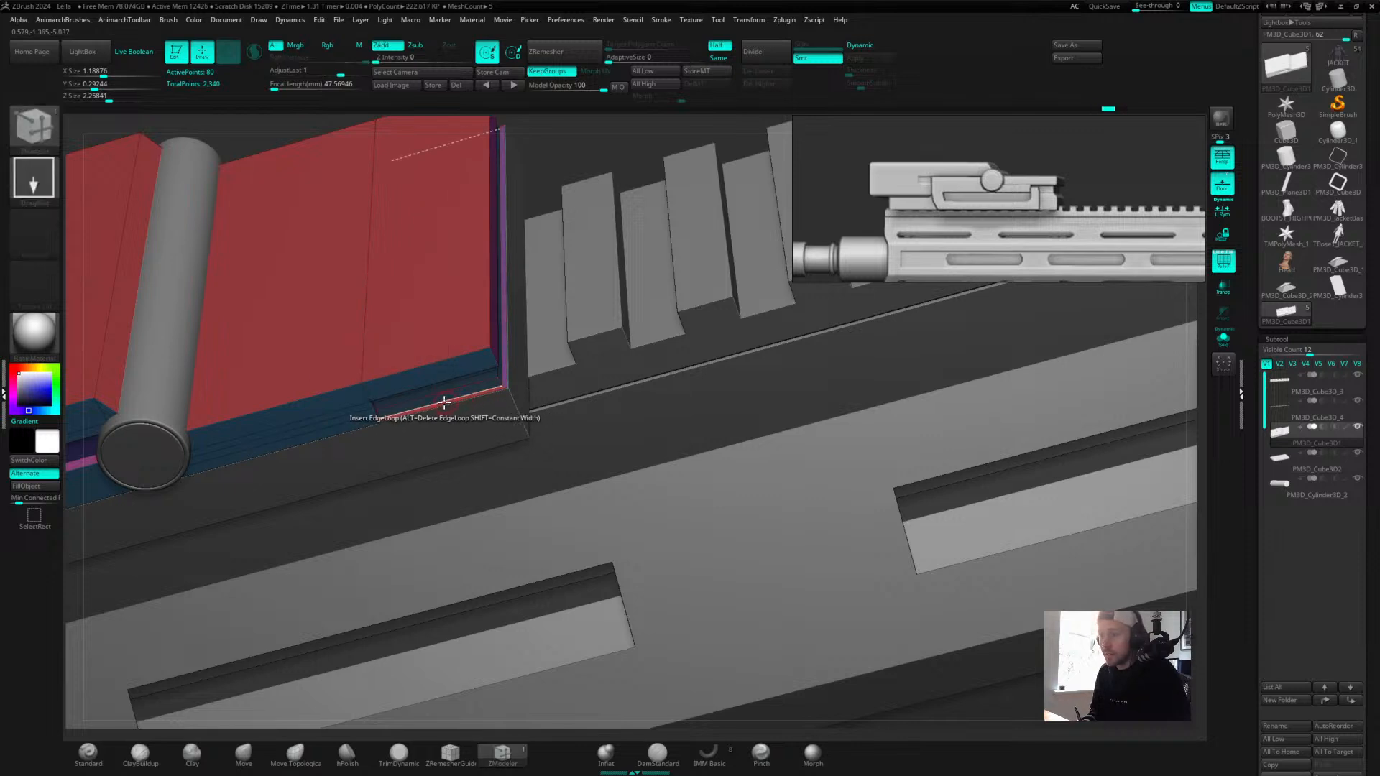
Isolate the sight body and delete the single underside polygon bordering the recessed end corner.
alt+drag(567, 151, 675, 155)
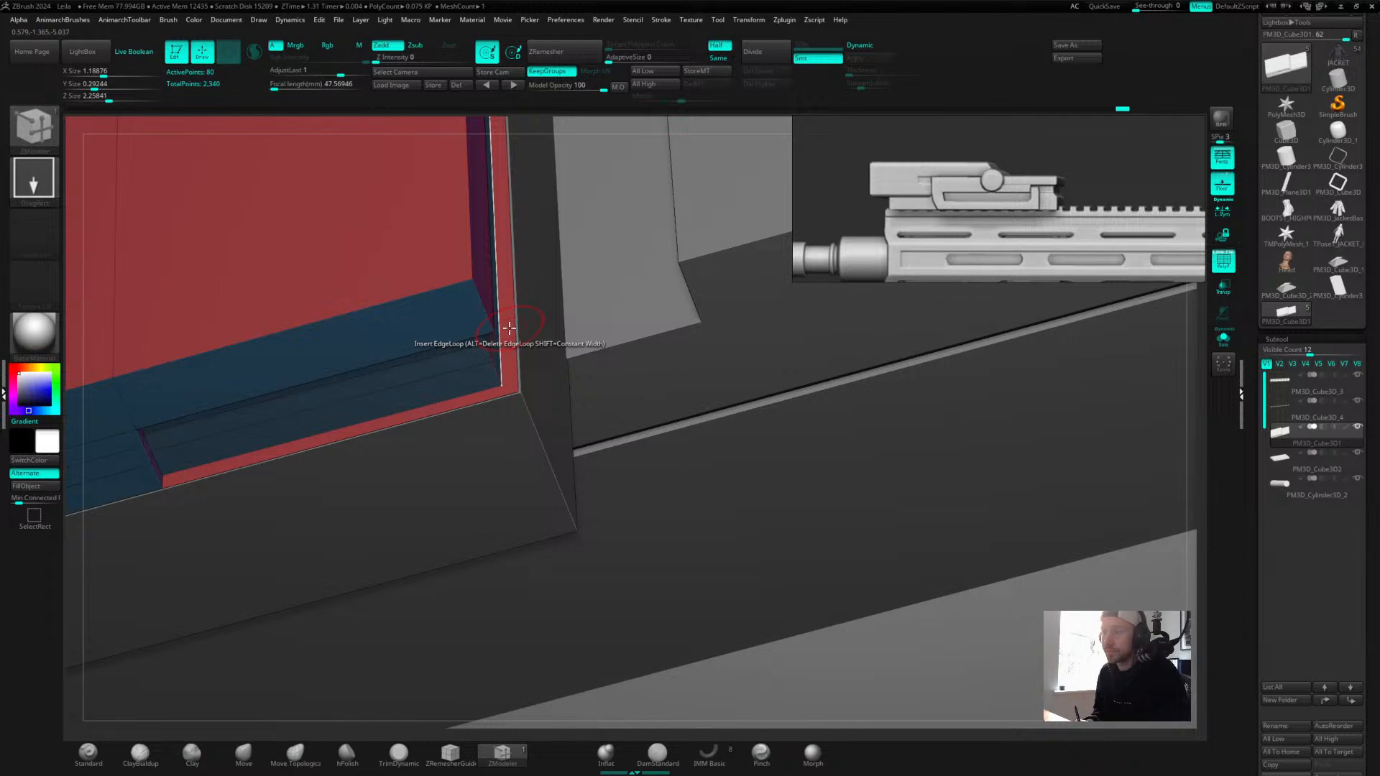
alt+drag(726, 724, 584, 646)
drag(591, 169, 587, 78)
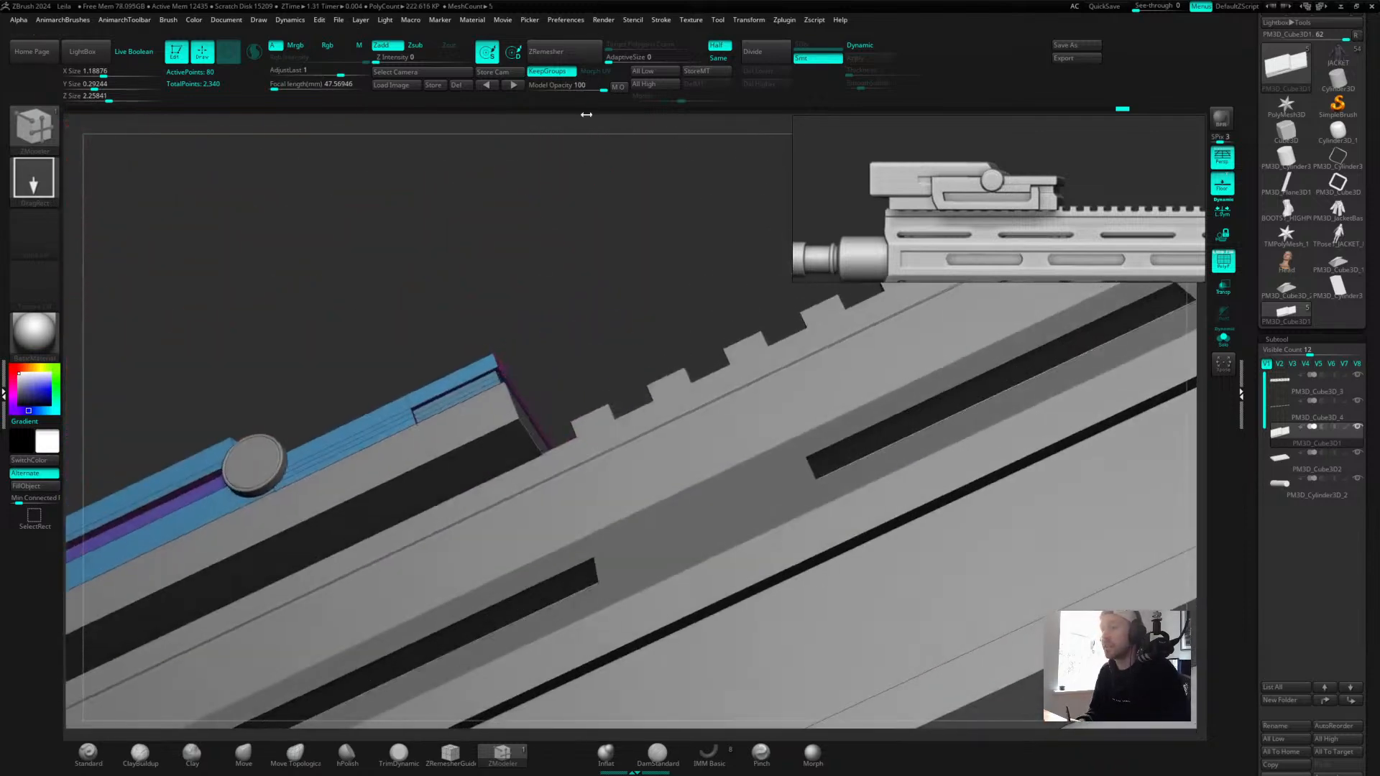
alt+drag(567, 333, 597, 343)
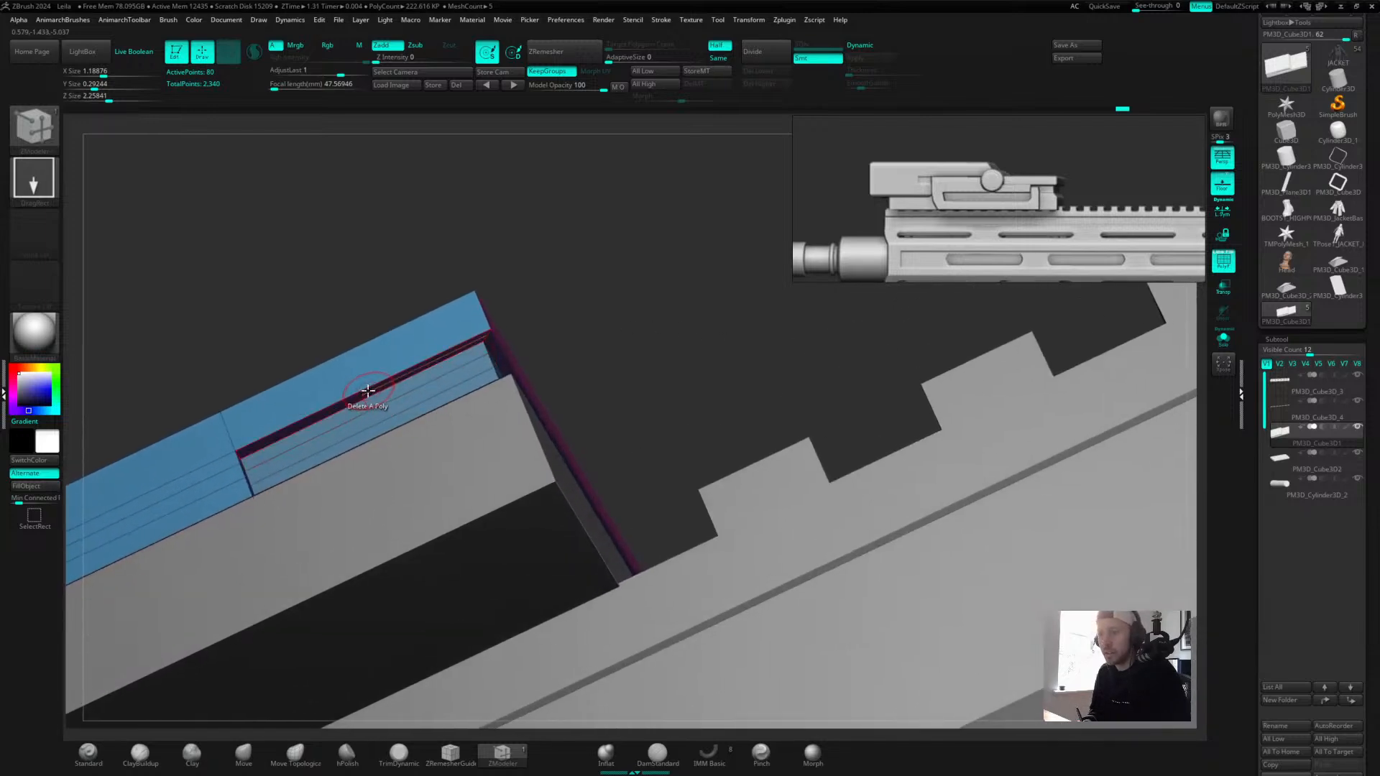
drag(609, 247, 470, 377)
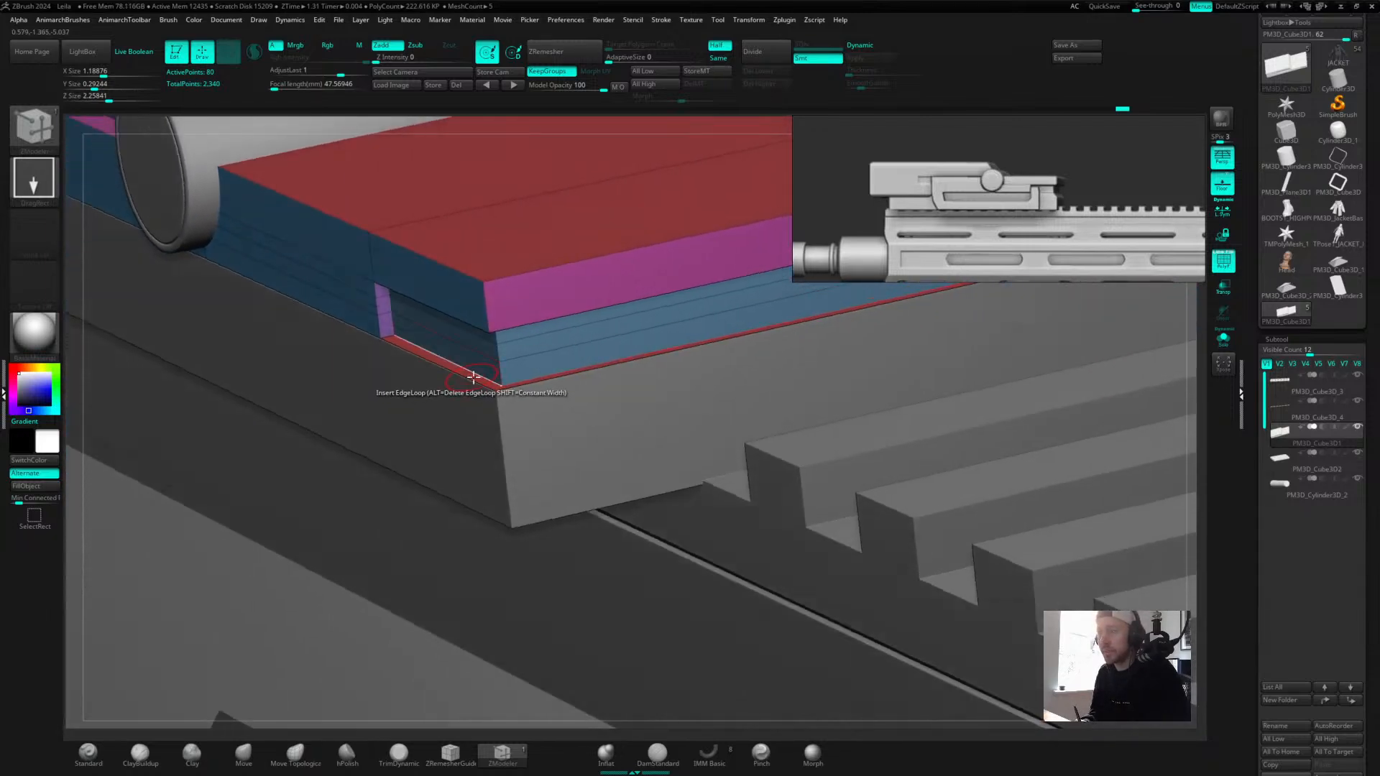
click(1223, 338)
drag(586, 540, 505, 515)
click(505, 517)
drag(749, 345, 719, 378)
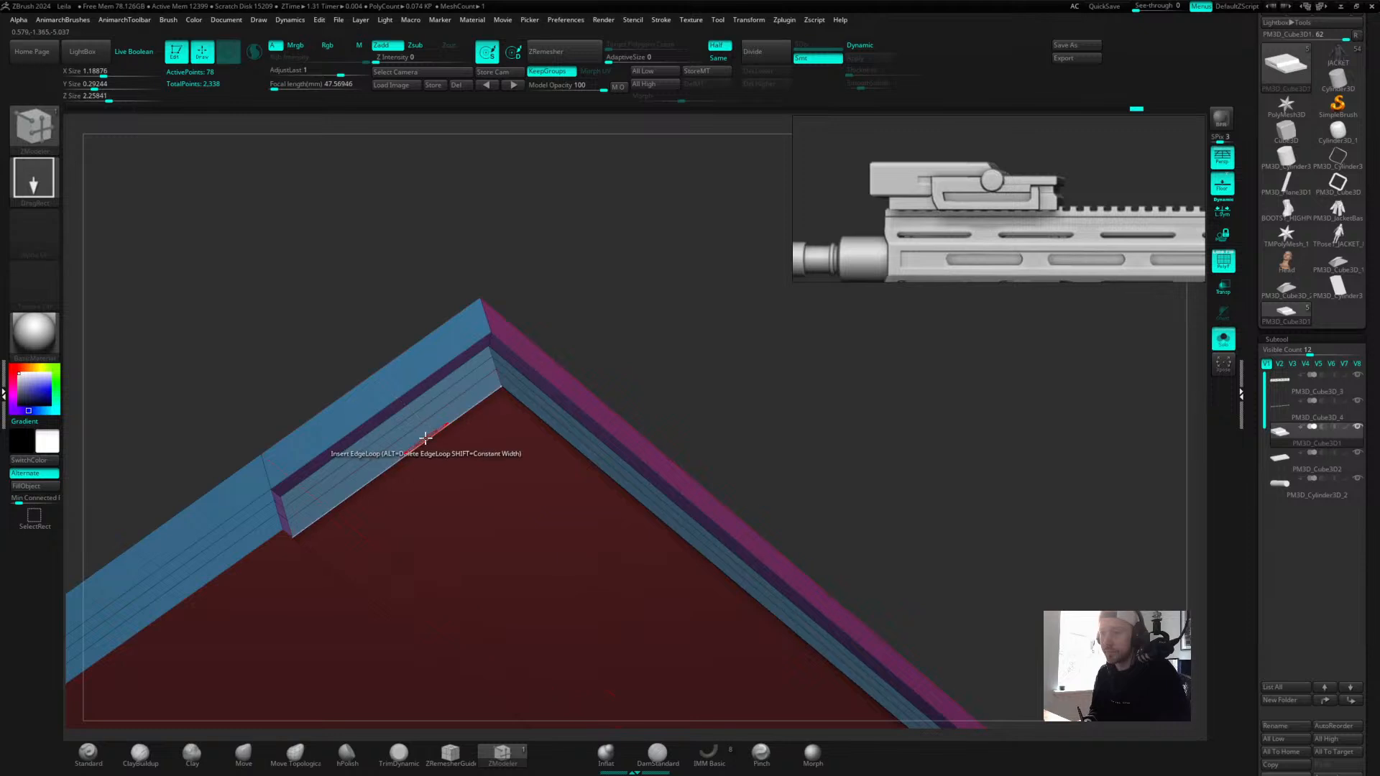
Bridge the open underside edges of the two opposite end recesses using Two Edges, and bring the other subtools back into view.
key(space)
click(307, 438)
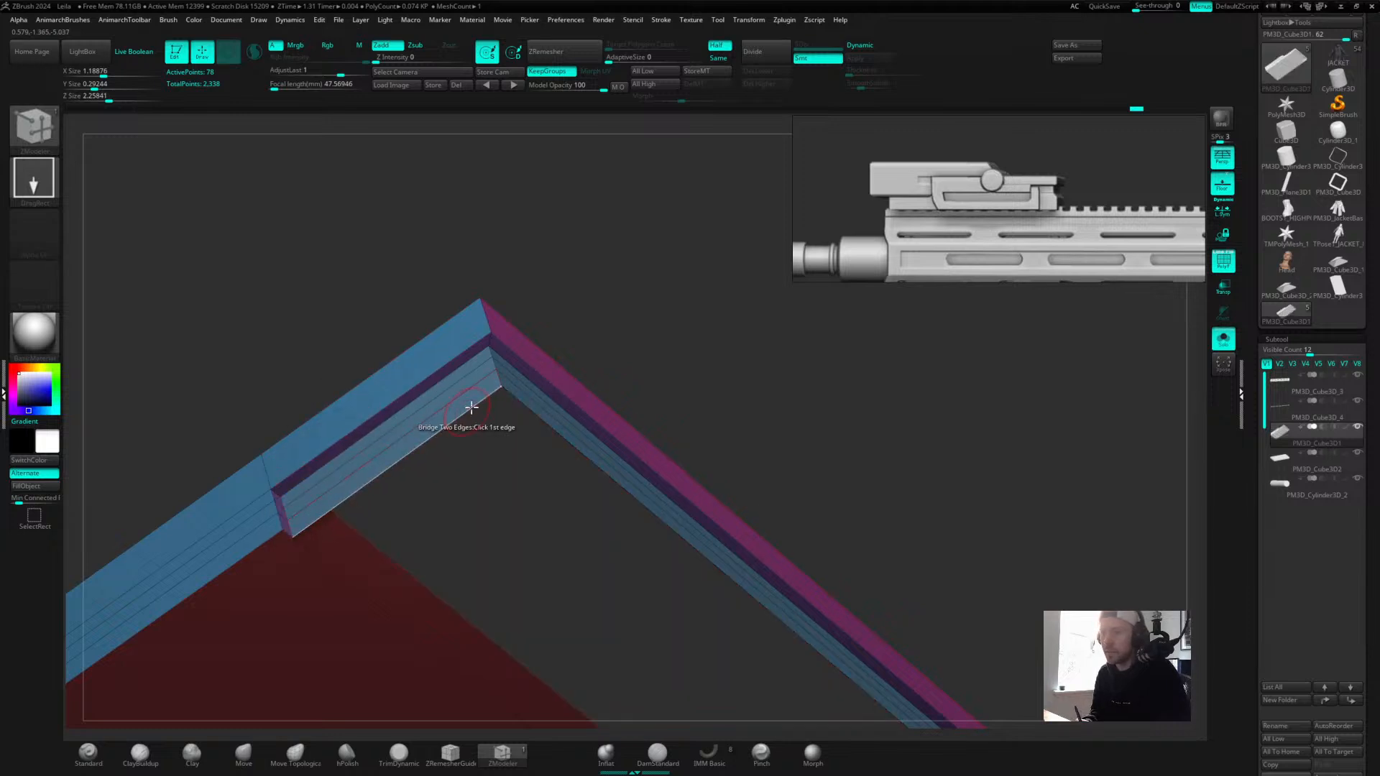
drag(705, 318, 748, 287)
key(ctrl+z)
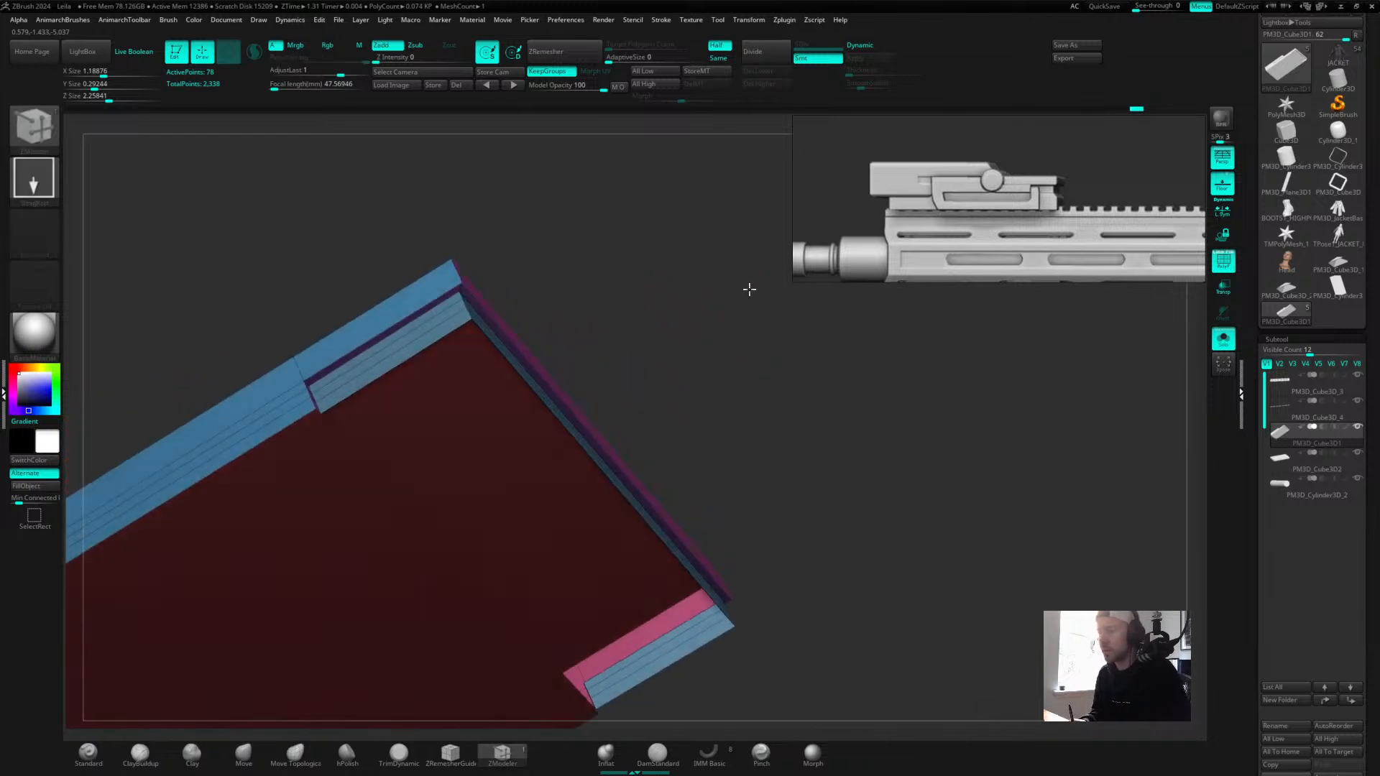
click(437, 339)
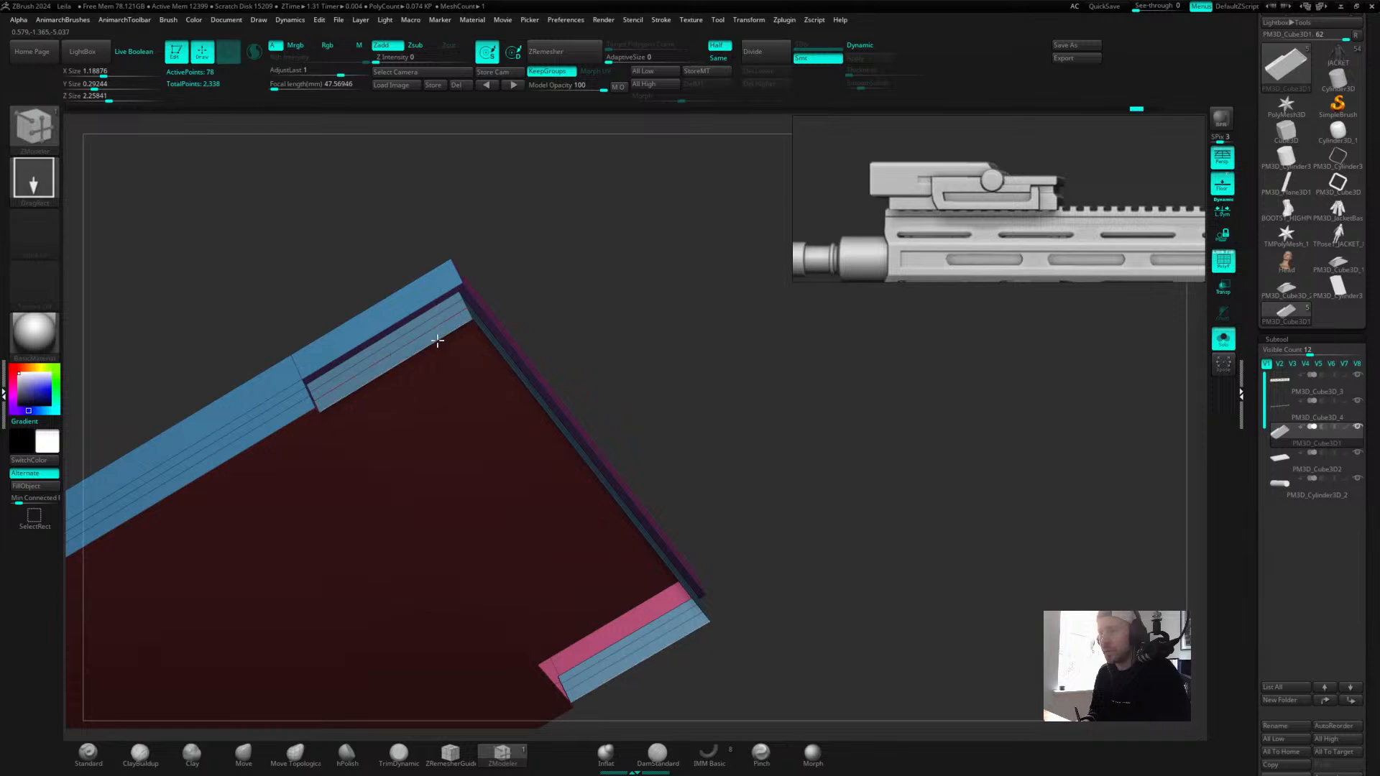
click(681, 639)
drag(779, 477, 796, 525)
click(1223, 339)
Narrow the base block beneath the sight to about 1.07 along X and nudge it slightly lengthwise along Z.
alt+click(839, 530)
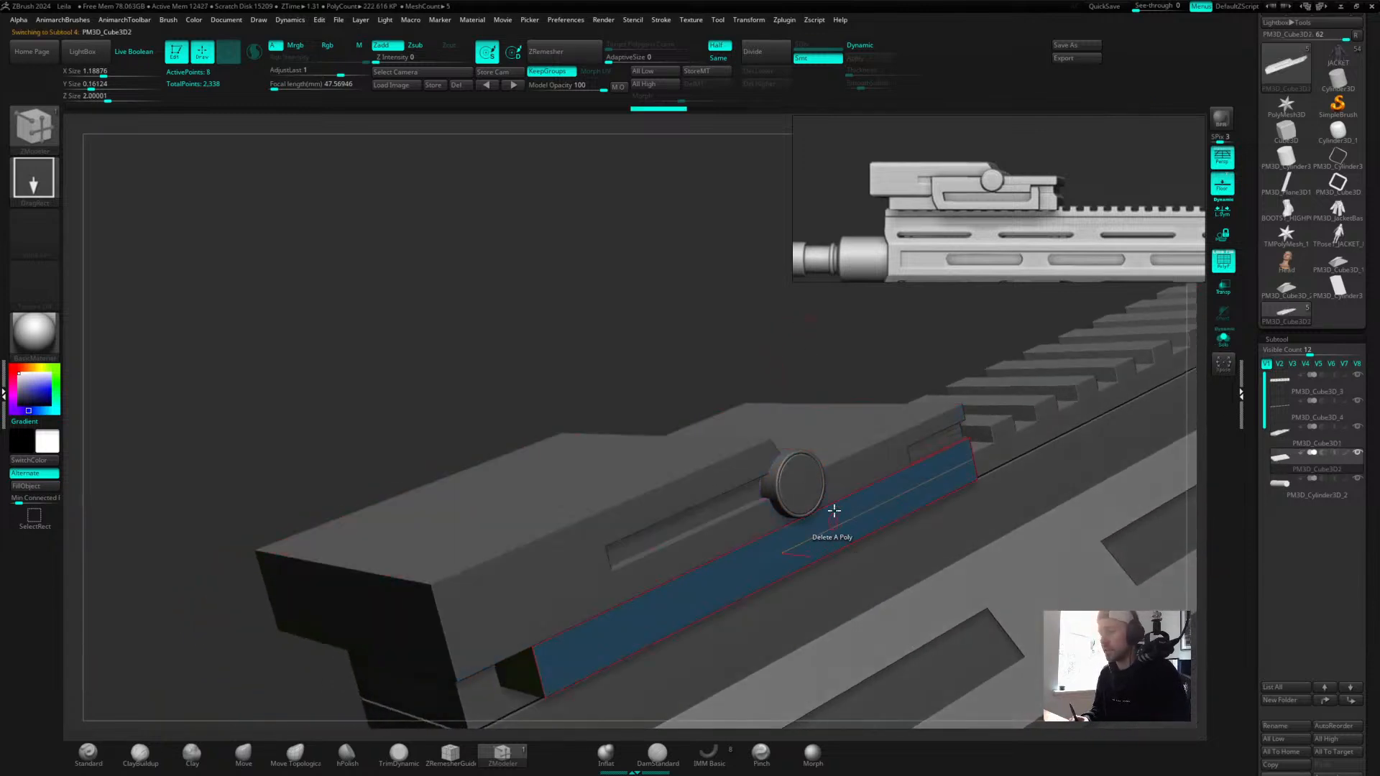
key(w)
shift+drag(720, 391, 749, 311)
drag(648, 535, 649, 536)
drag(1007, 466, 847, 482)
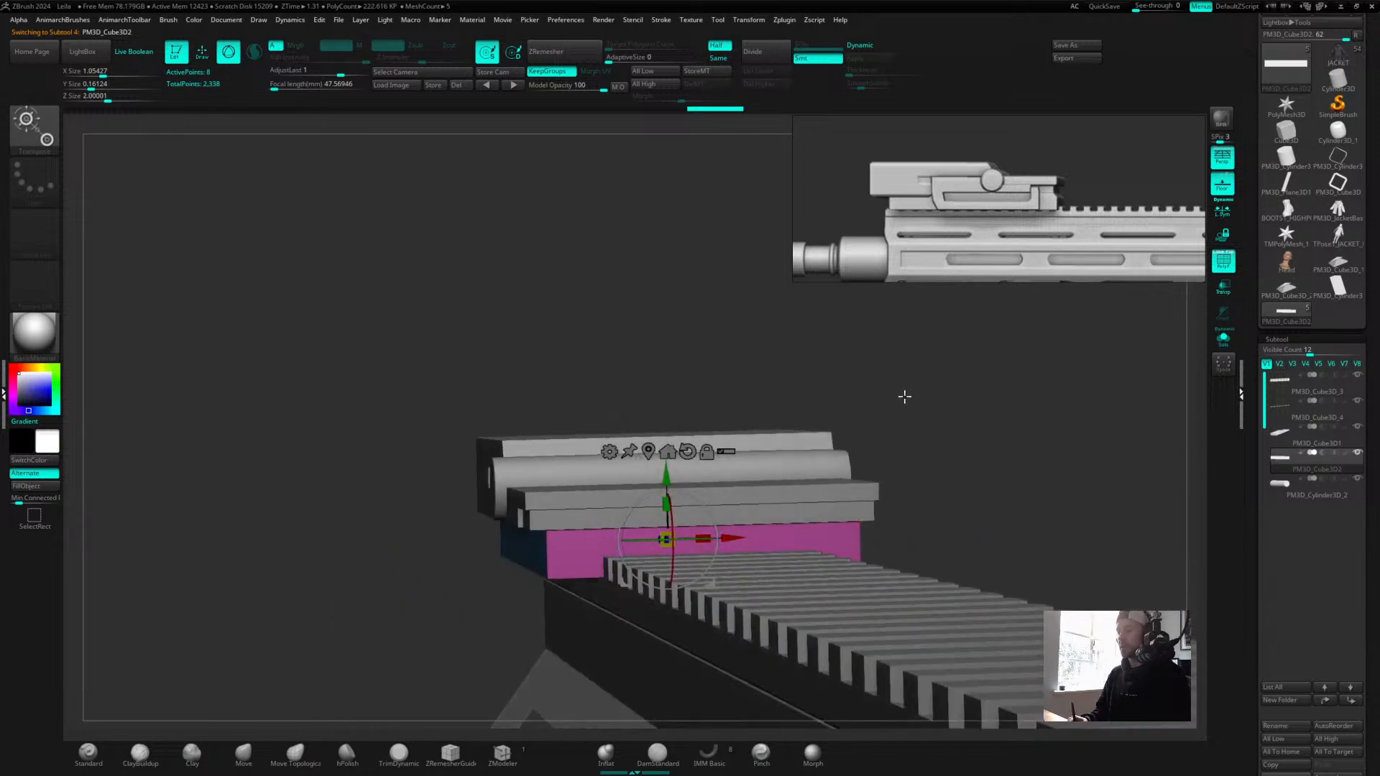
drag(898, 400, 902, 417)
drag(703, 537, 709, 537)
shift+drag(908, 441, 947, 428)
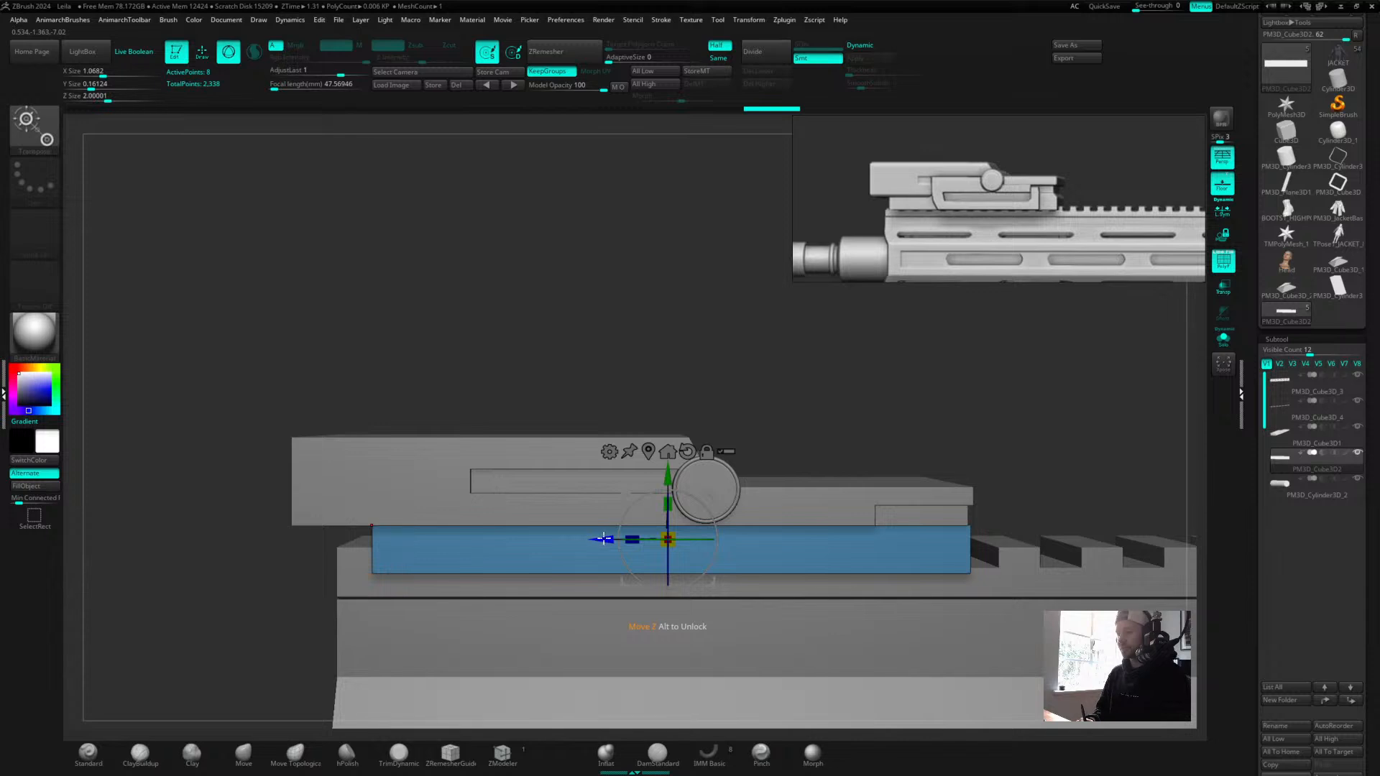
drag(604, 539, 607, 539)
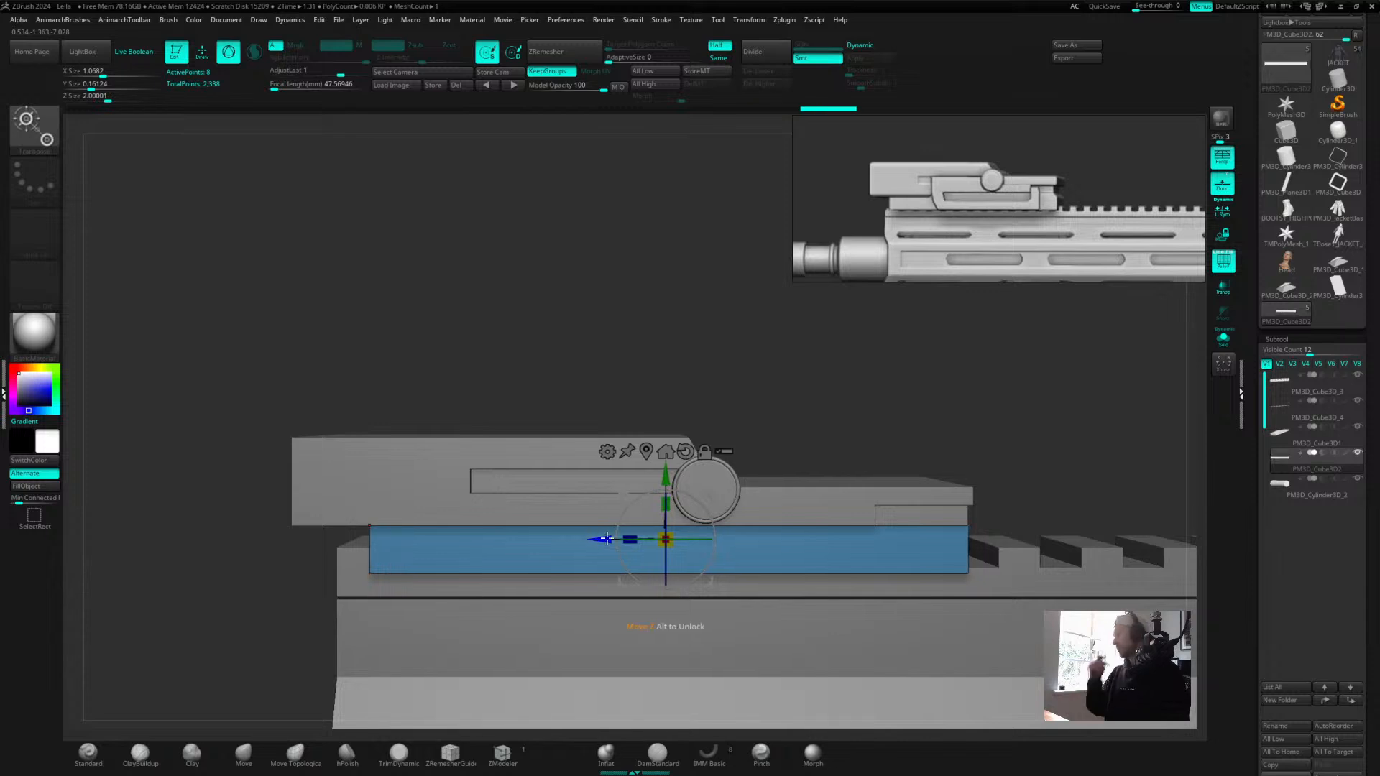
drag(666, 308, 676, 380)
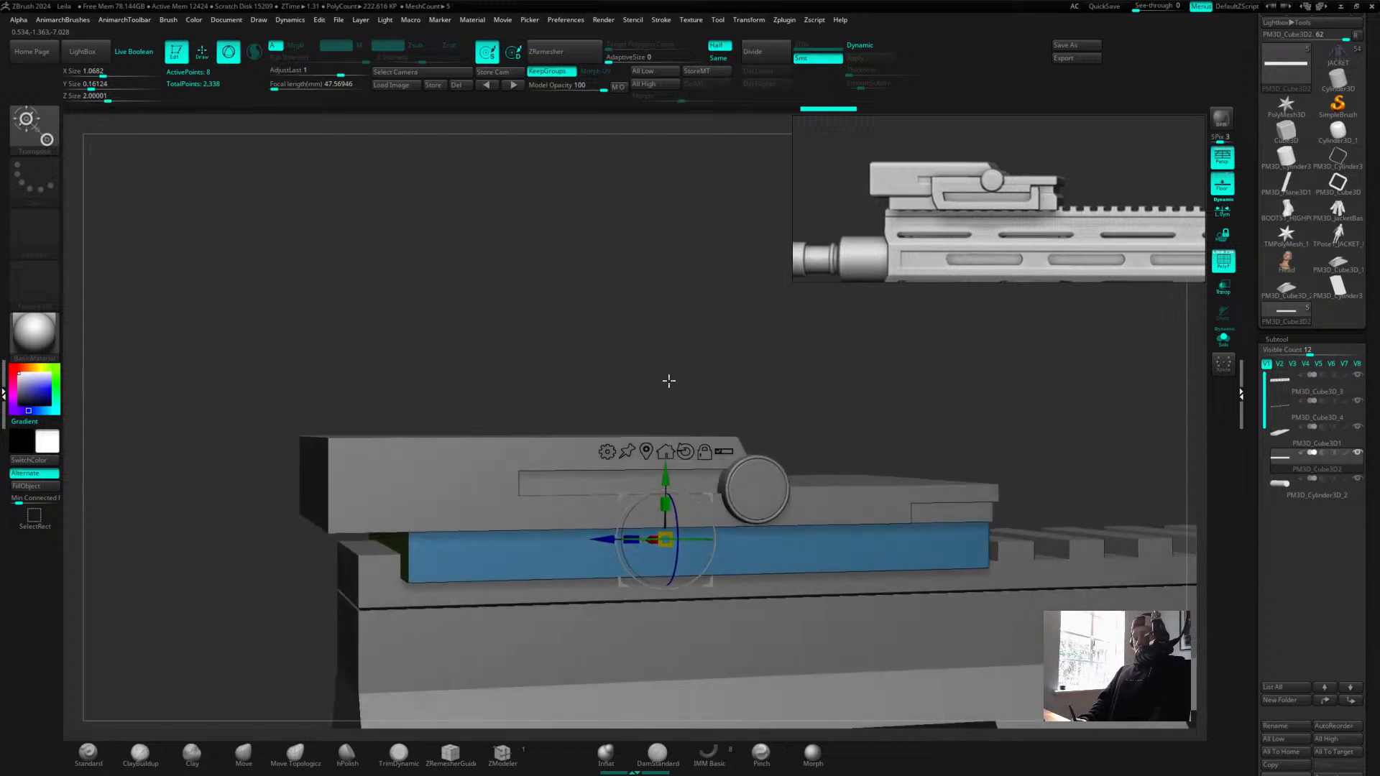
Duplicate the base block upward with the gizmo and use Split Masked Points to separate the two blocks into subtools.
key(q)
mouse_move(721, 357)
alt+mouse_down()
mouse_move(705, 311)
mouse_move(773, 348)
mouse_move(761, 314)
mouse_move(742, 317)
mouse_move(761, 333)
alt+mouse_up()
key(w)
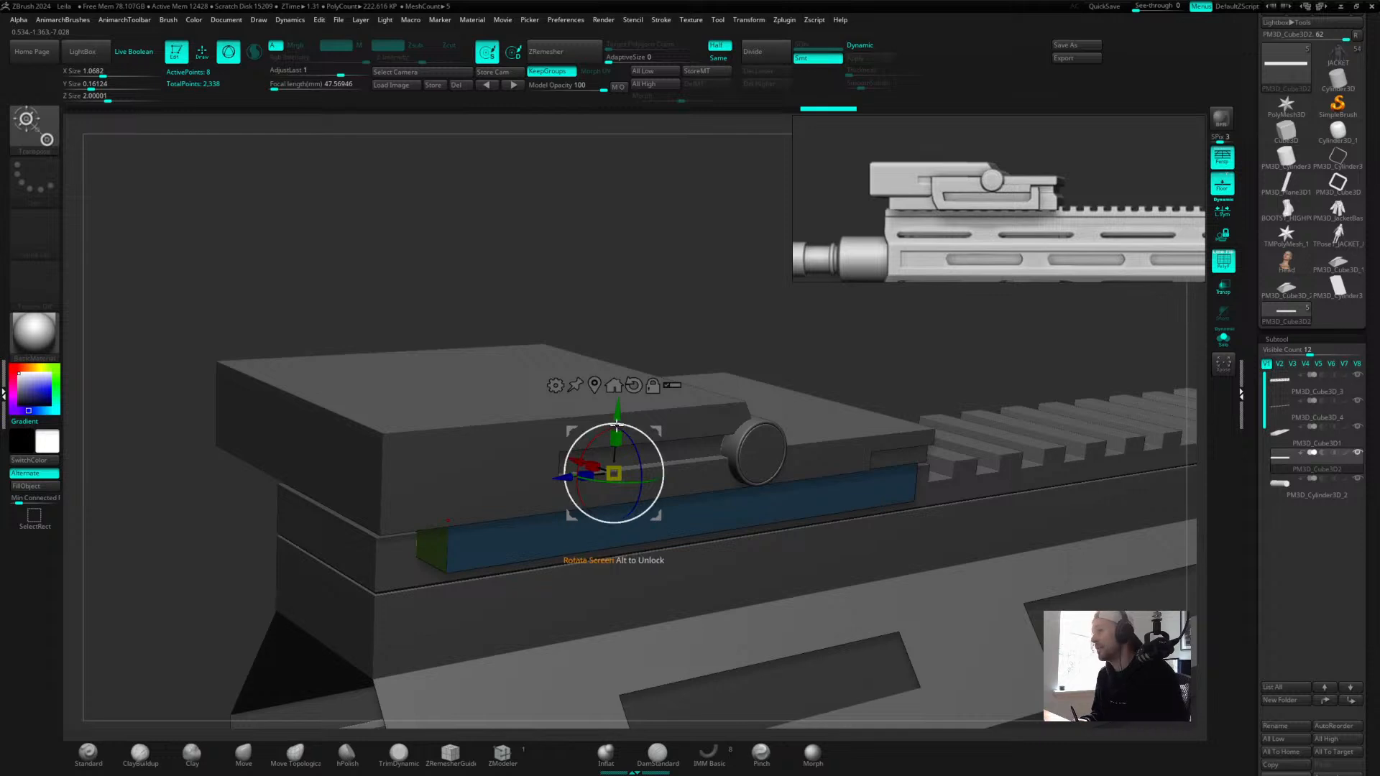
ctrl+drag(620, 425, 636, 400)
key(space)
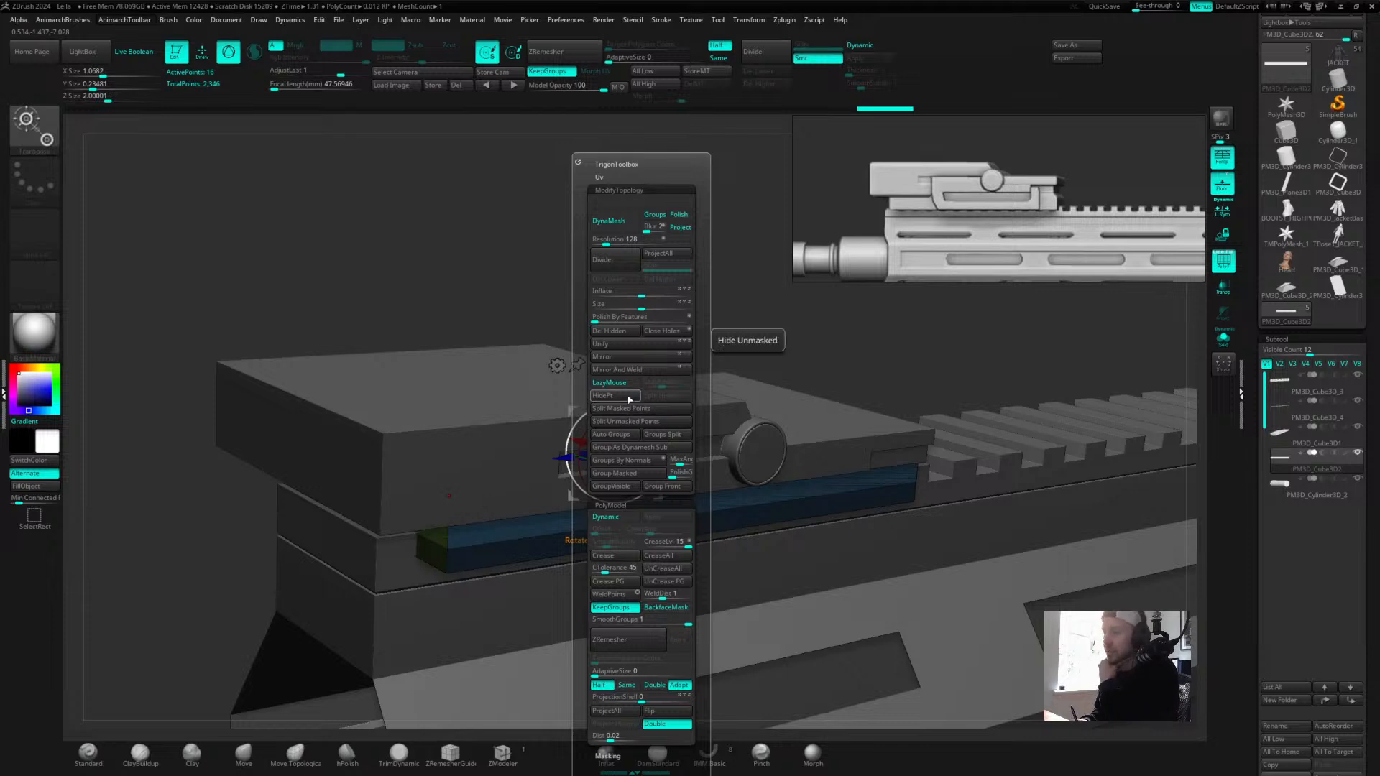
click(627, 407)
Scale the upper duplicate block to about 1.20 along X, 0.23 along Y and 1.49 along Z.
drag(593, 445, 584, 431)
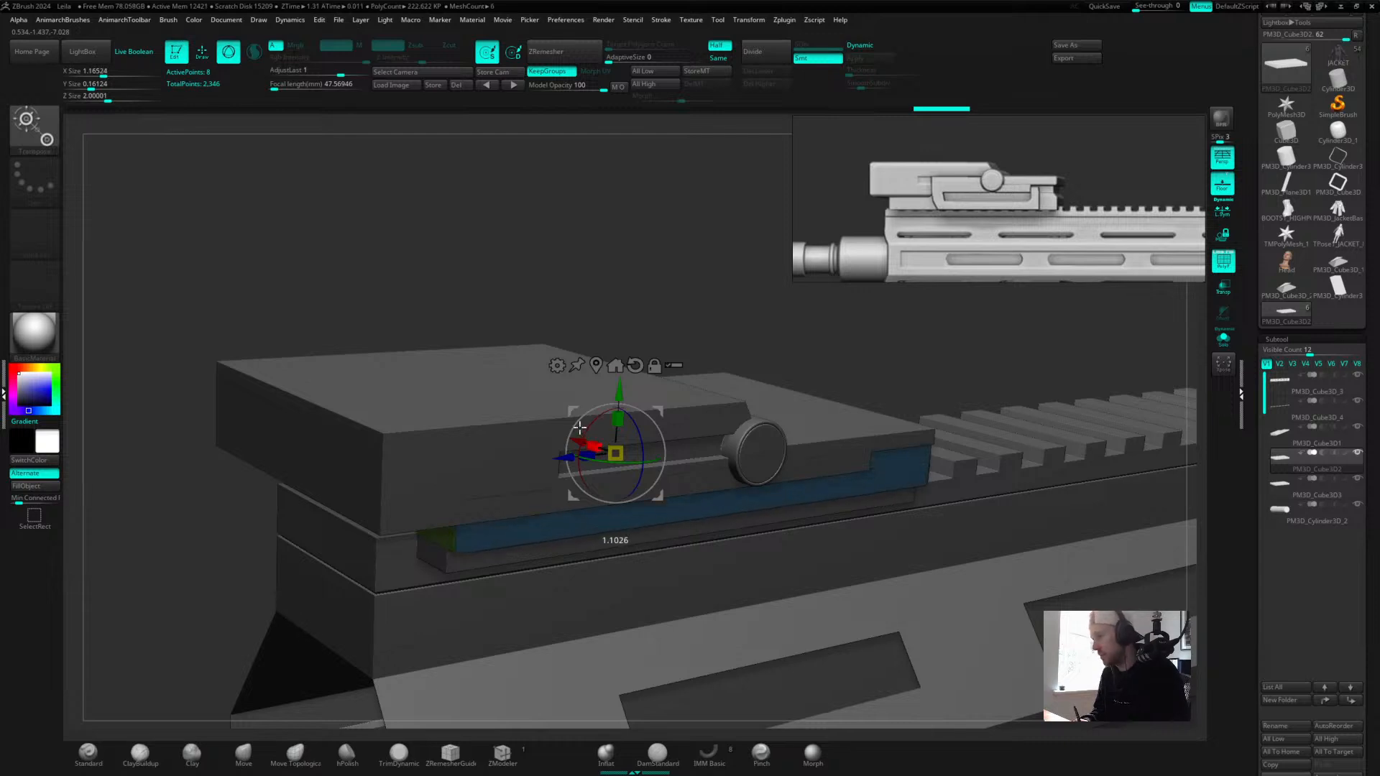
drag(578, 428, 588, 439)
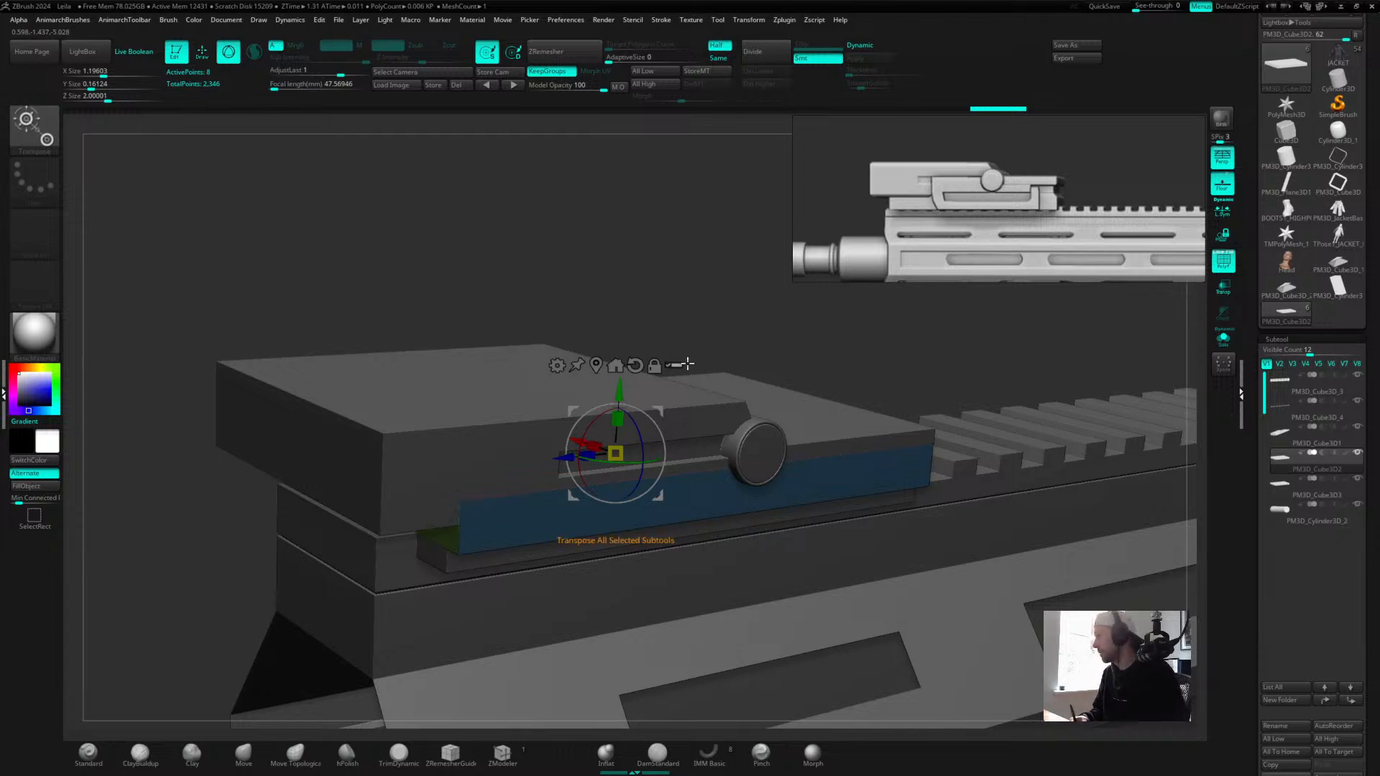
drag(723, 321, 725, 252)
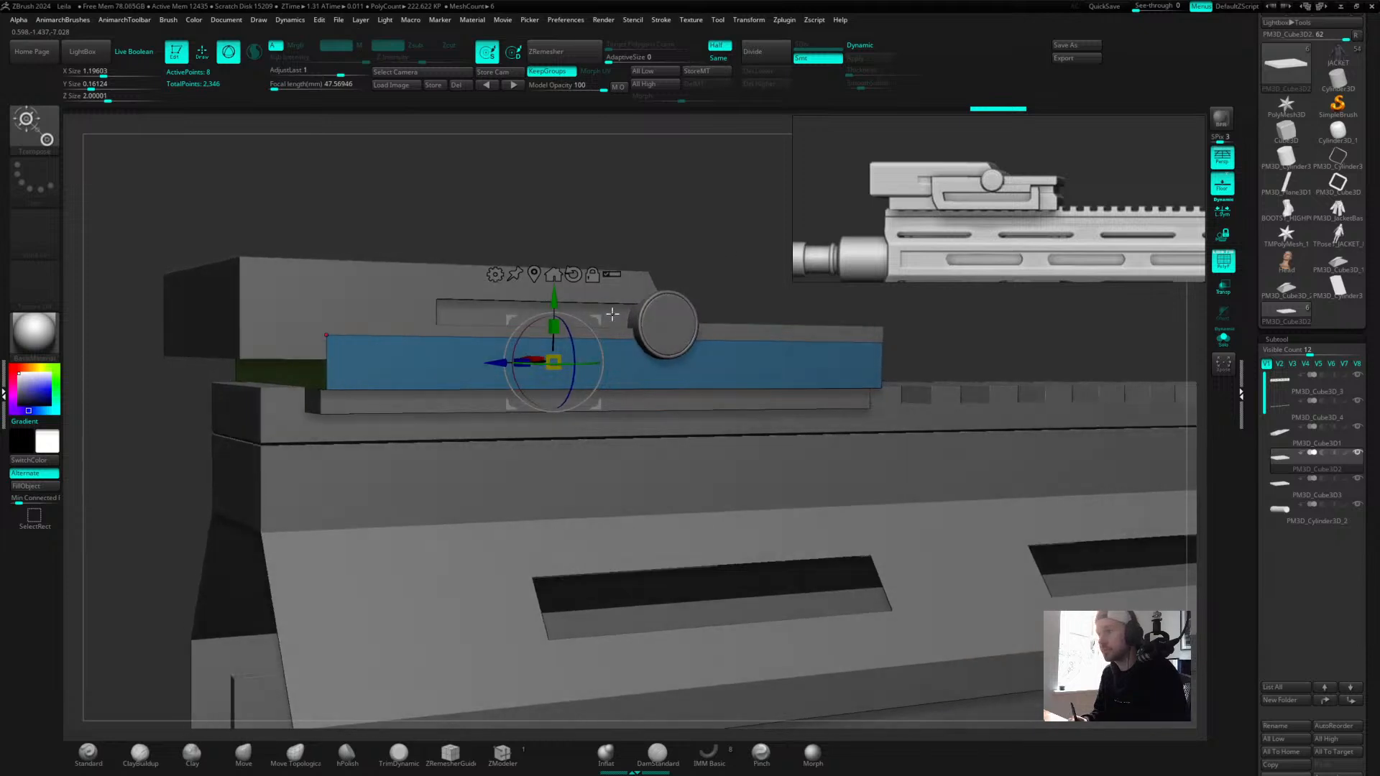
drag(553, 325, 544, 253)
drag(554, 362, 577, 365)
mouse_move(695, 243)
shift+mouse_down()
mouse_move(669, 242)
mouse_move(708, 225)
shift+mouse_up()
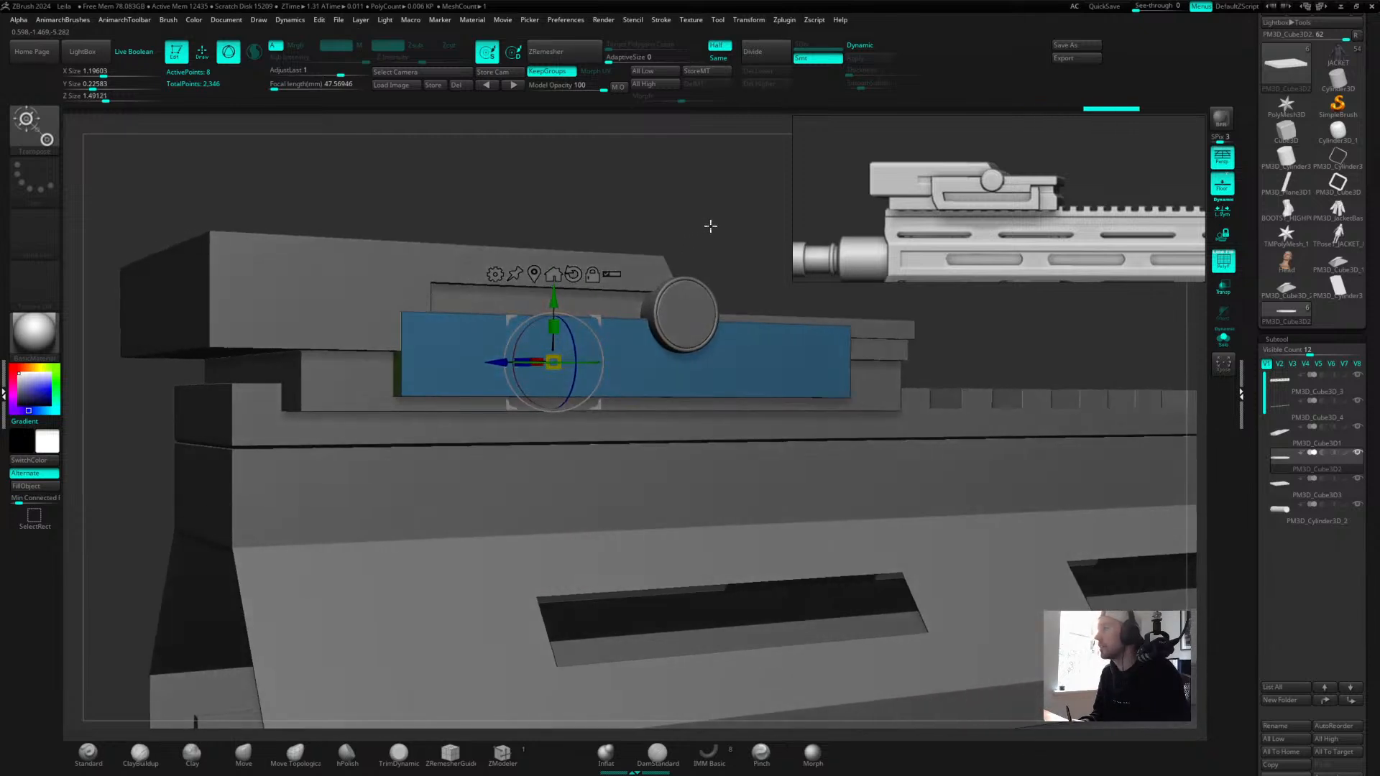
Raise the duplicate block's height to about 0.34 along Y and adjust its vertical position against the sight's side.
mouse_move(554, 311)
mouse_down()
mouse_move(556, 265)
mouse_move(556, 321)
mouse_move(554, 293)
mouse_up()
drag(593, 246, 606, 207)
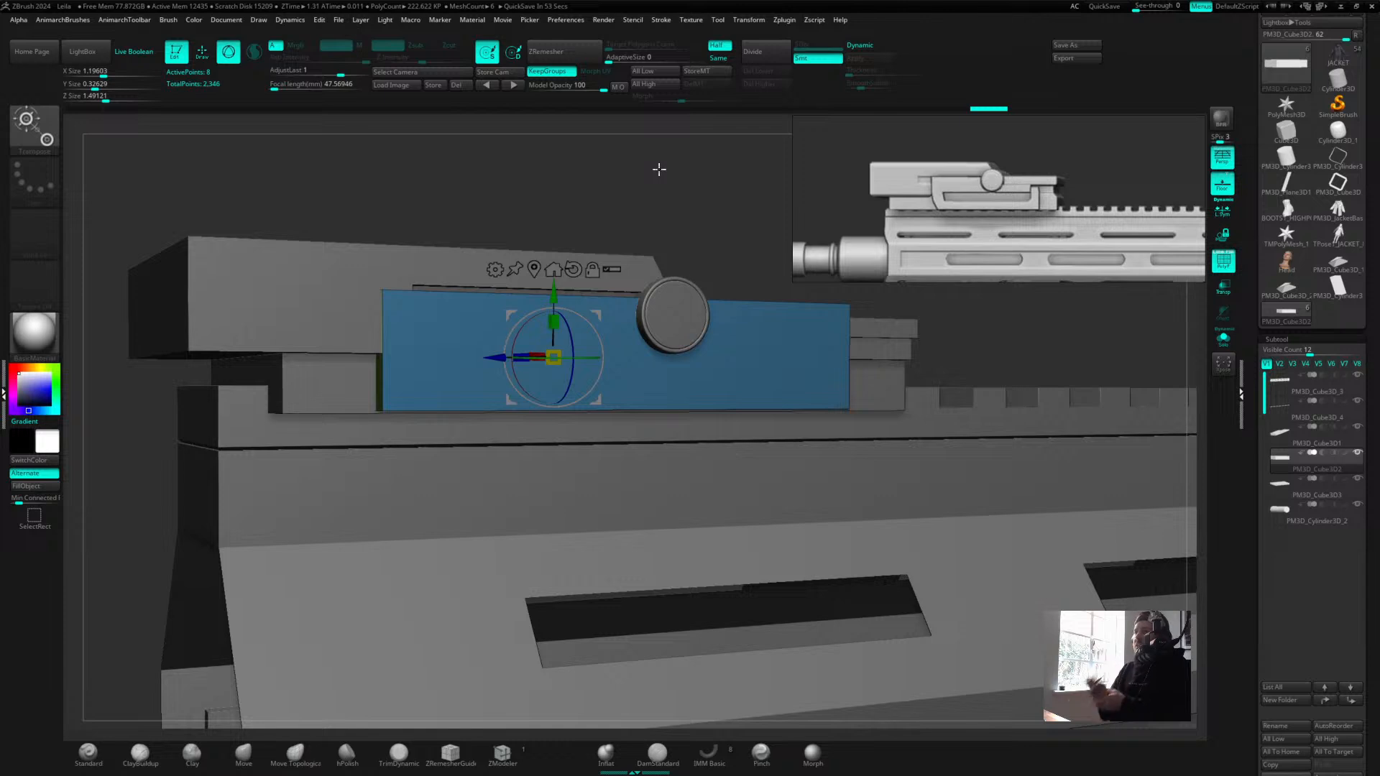
drag(553, 293, 554, 316)
Shorten the duplicate block to about 1.35 along Z and slide it along the sight toward the exposed rail teeth.
mouse_move(640, 188)
alt+mouse_down()
mouse_move(482, 191)
mouse_move(637, 234)
mouse_move(643, 173)
alt+mouse_up()
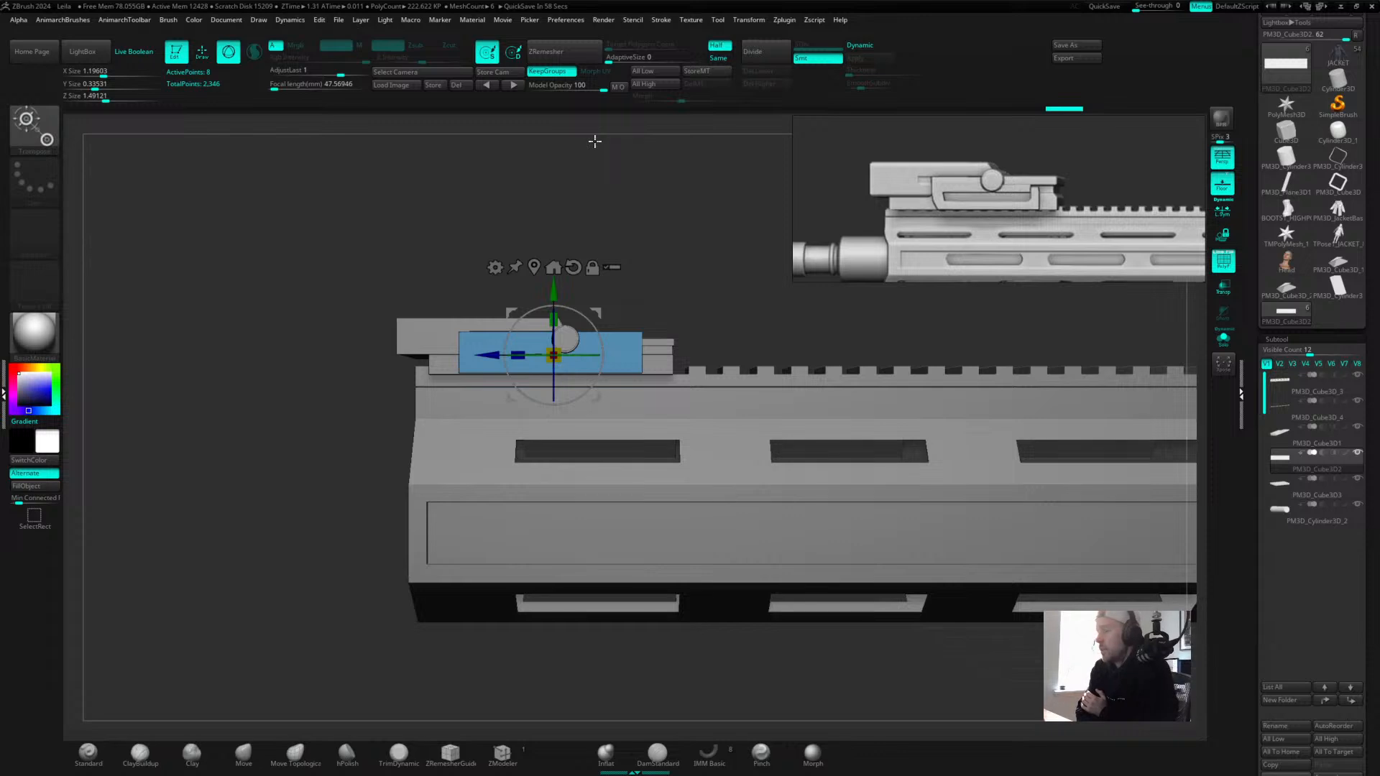
mouse_move(719, 316)
mouse_down()
mouse_move(798, 311)
mouse_move(719, 311)
mouse_up()
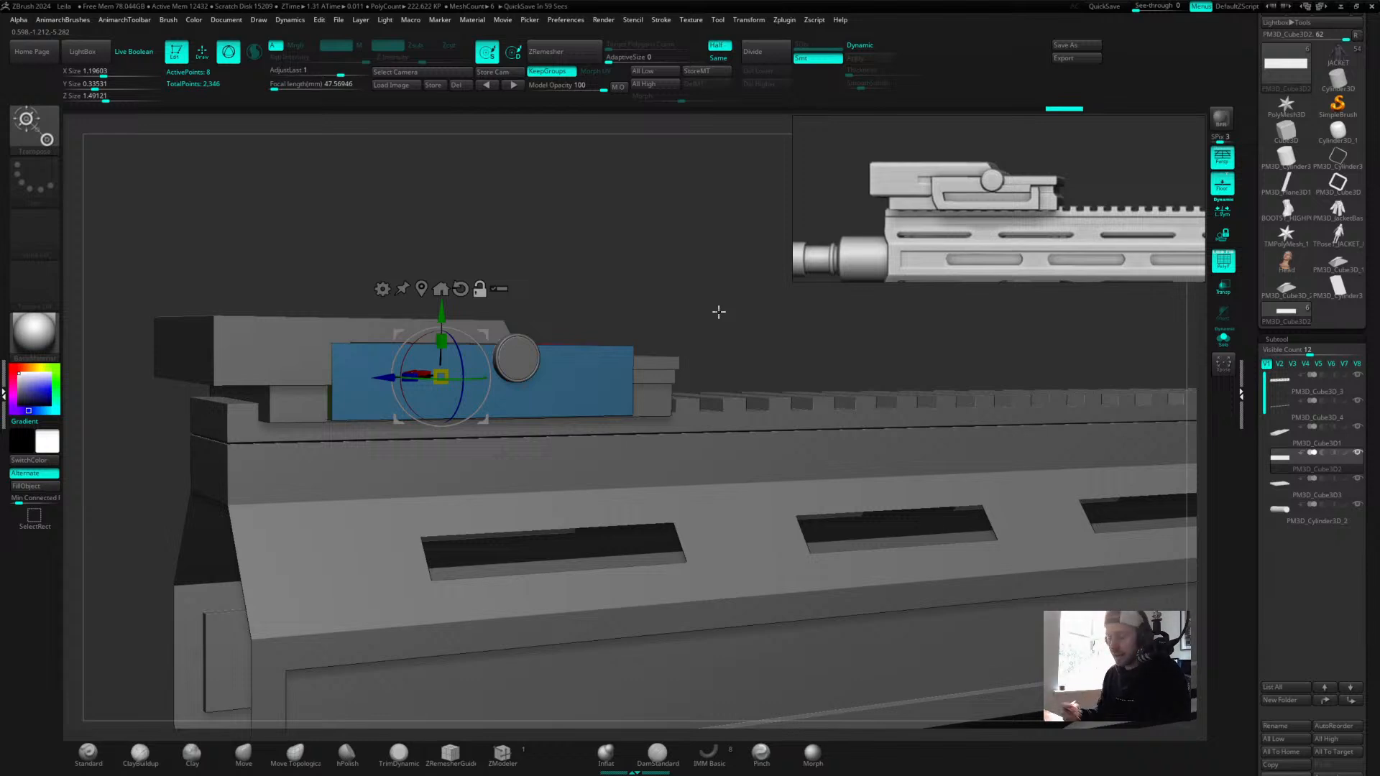
shift+drag(704, 271, 691, 257)
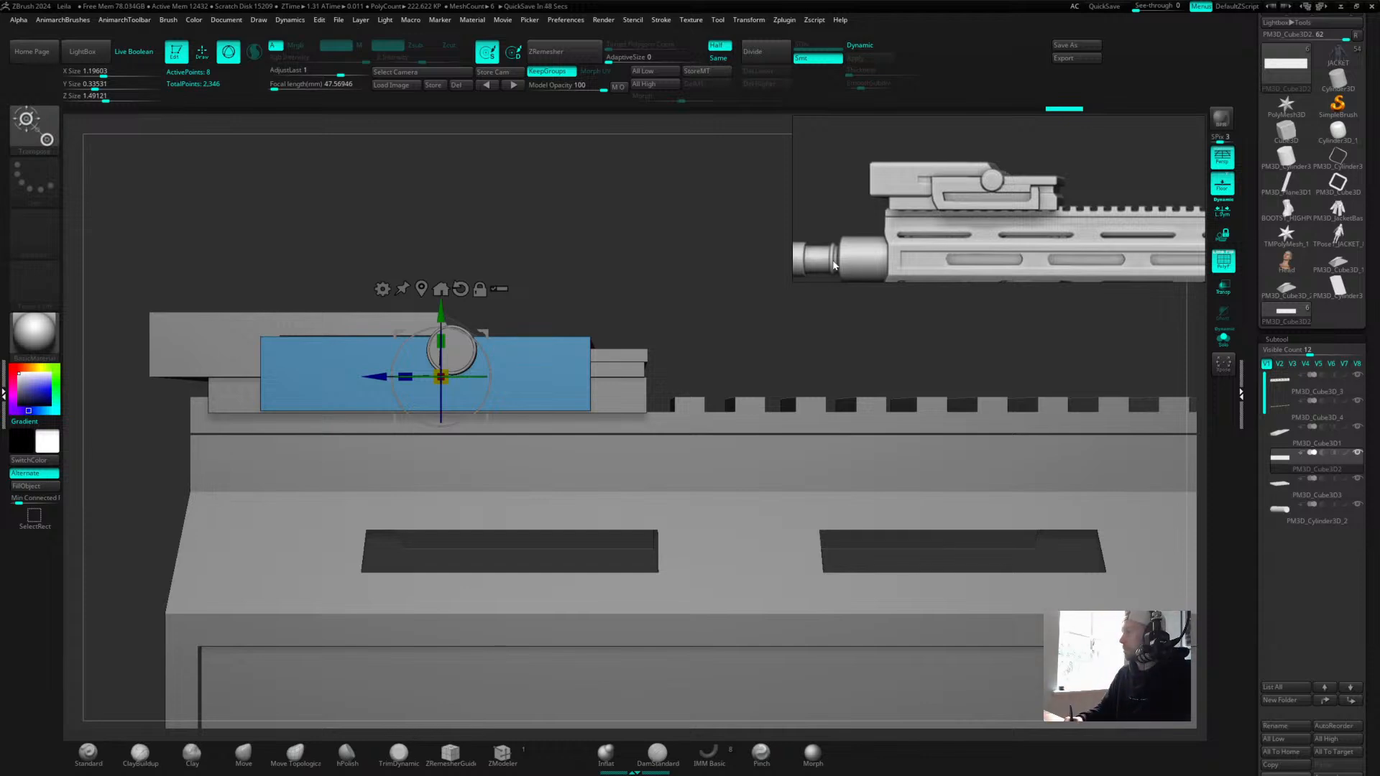
drag(628, 294, 686, 235)
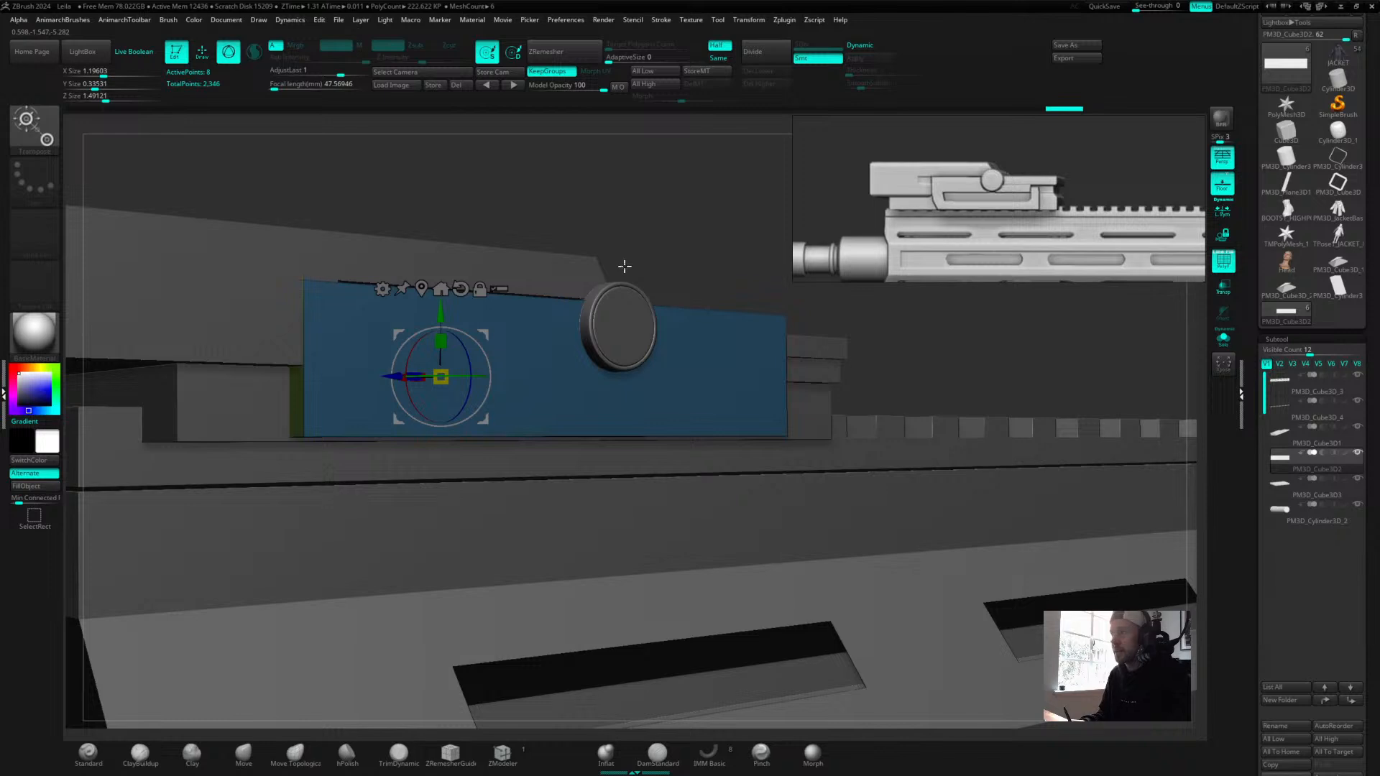
mouse_move(688, 218)
mouse_down()
mouse_move(702, 185)
mouse_move(692, 193)
mouse_up()
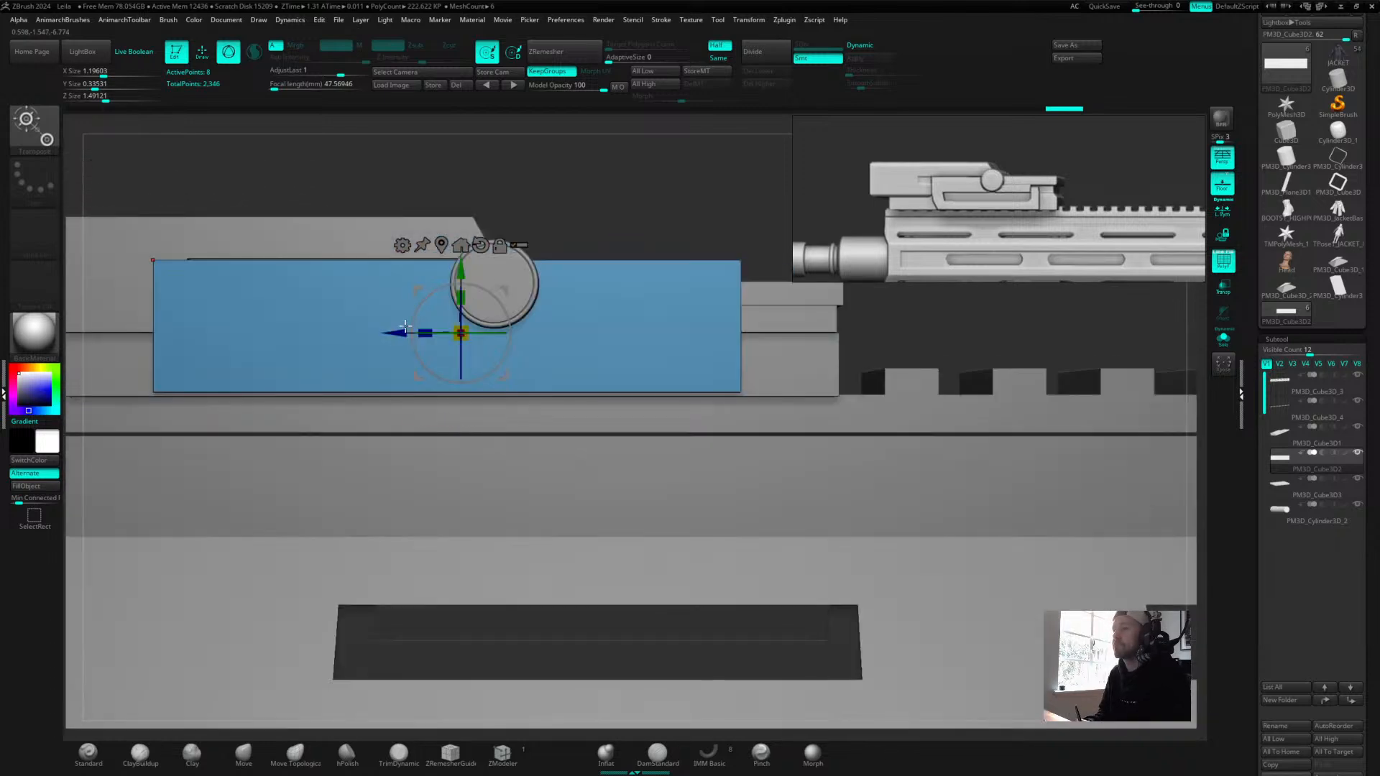
drag(396, 332, 460, 330)
click(641, 197)
drag(632, 201, 655, 238)
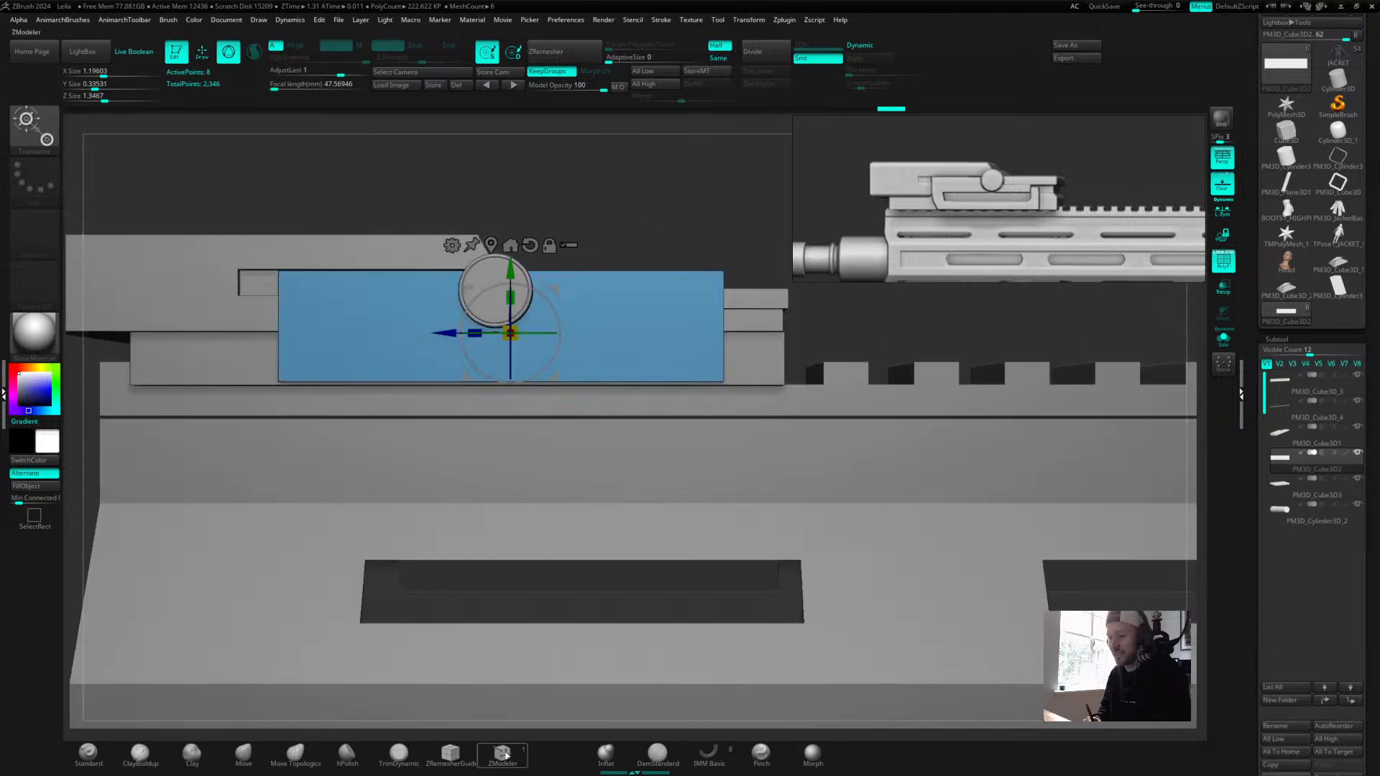
Insert a vertical edge loop across the duplicate block with ZModeler, in line with the round knob's centre.
key(q)
key(space)
click(544, 283)
drag(553, 274, 511, 281)
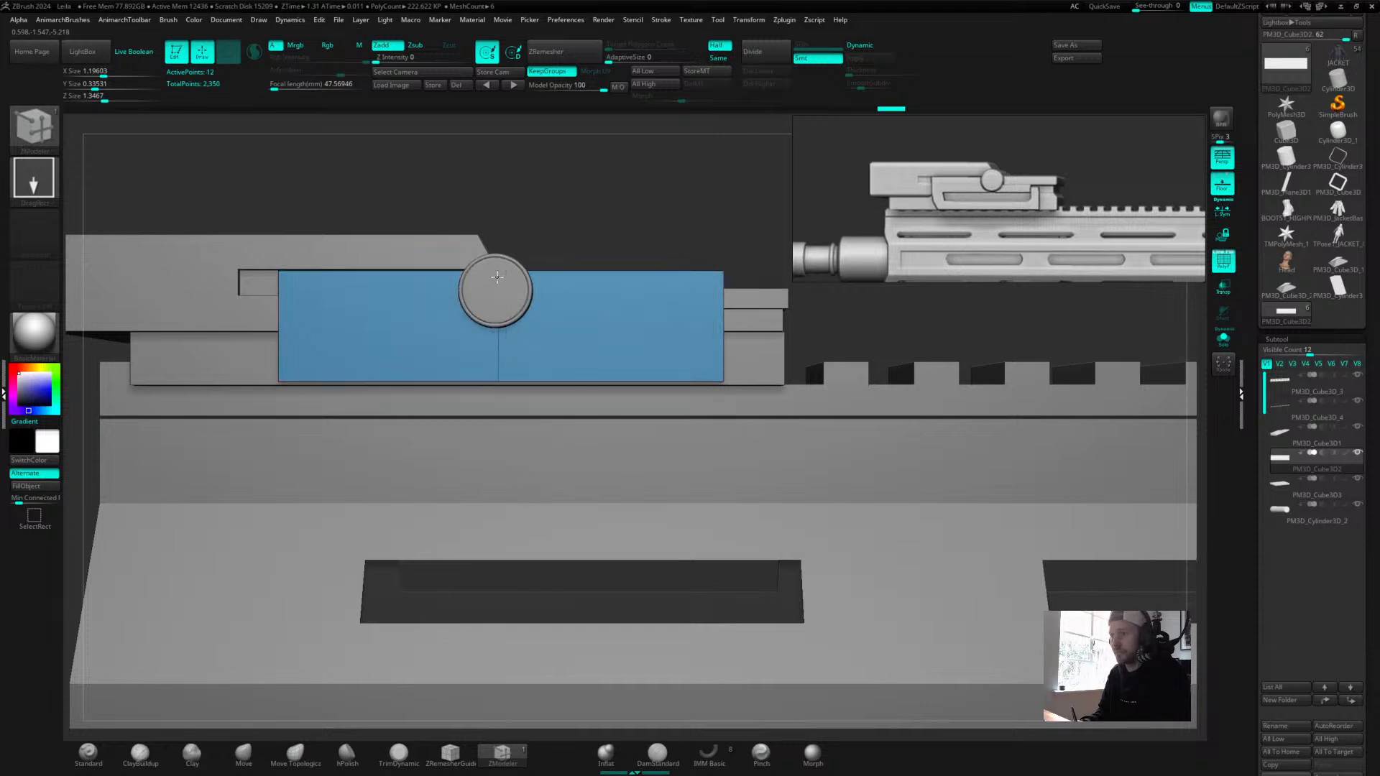
Insert a second vertical edge loop across the duplicate block close beside the one at the knob's centre.
right_drag(607, 209, 653, 225)
key(space)
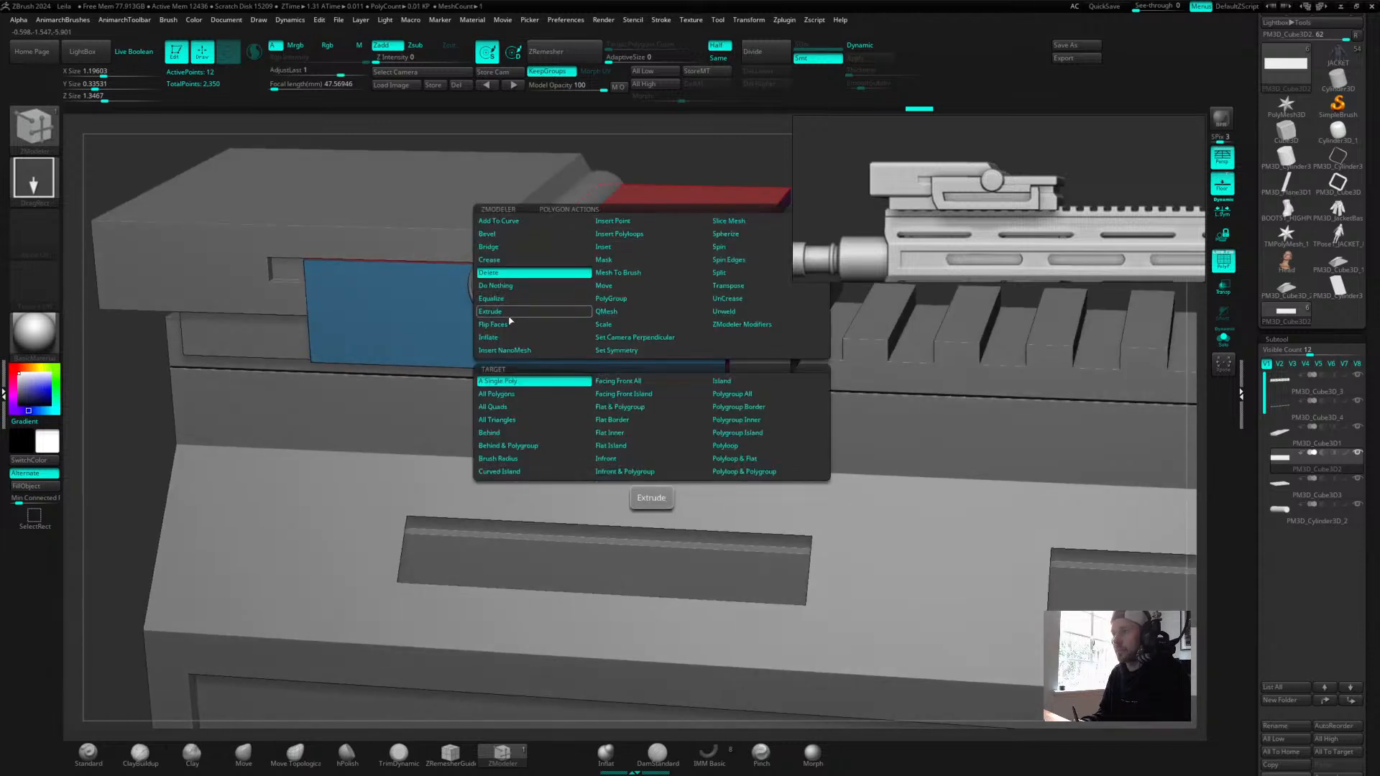
click(604, 287)
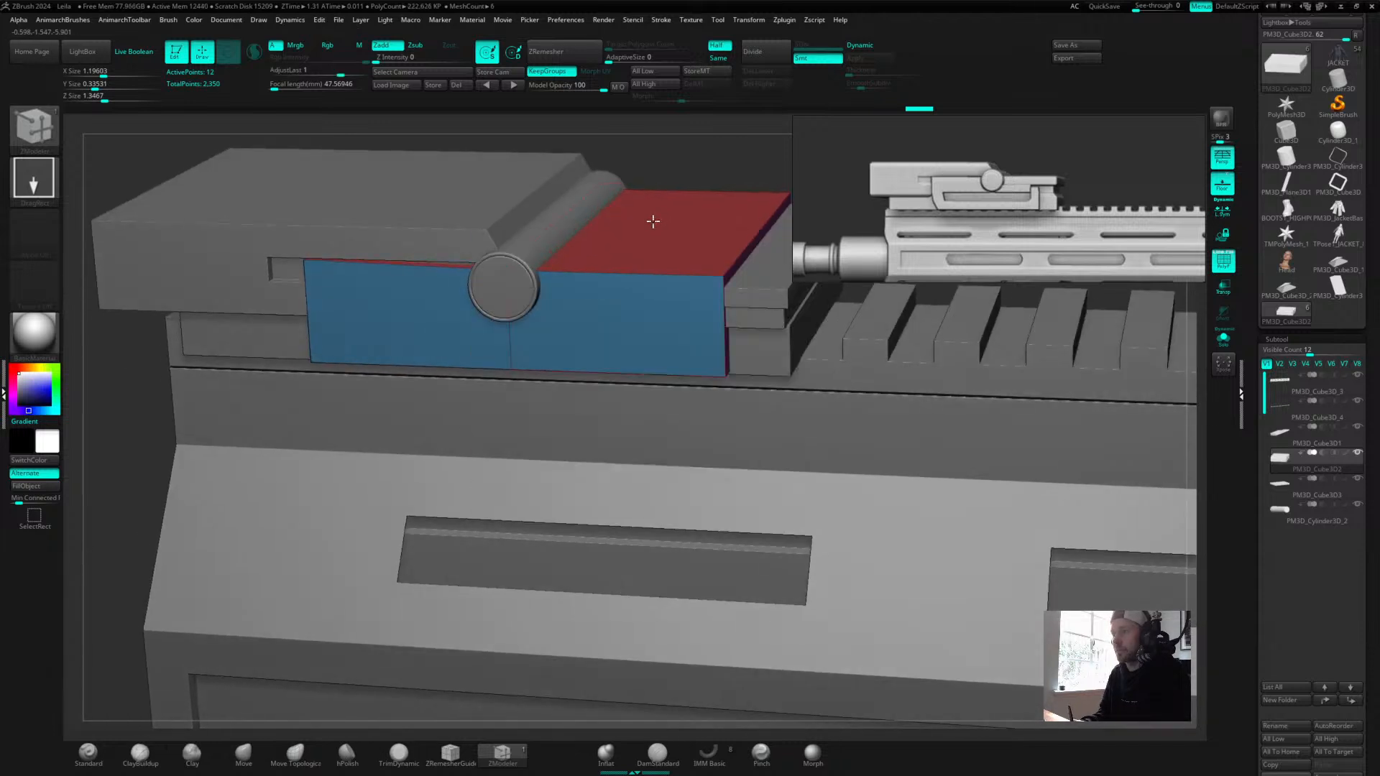
key(ctrl+z)
drag(556, 266, 545, 261)
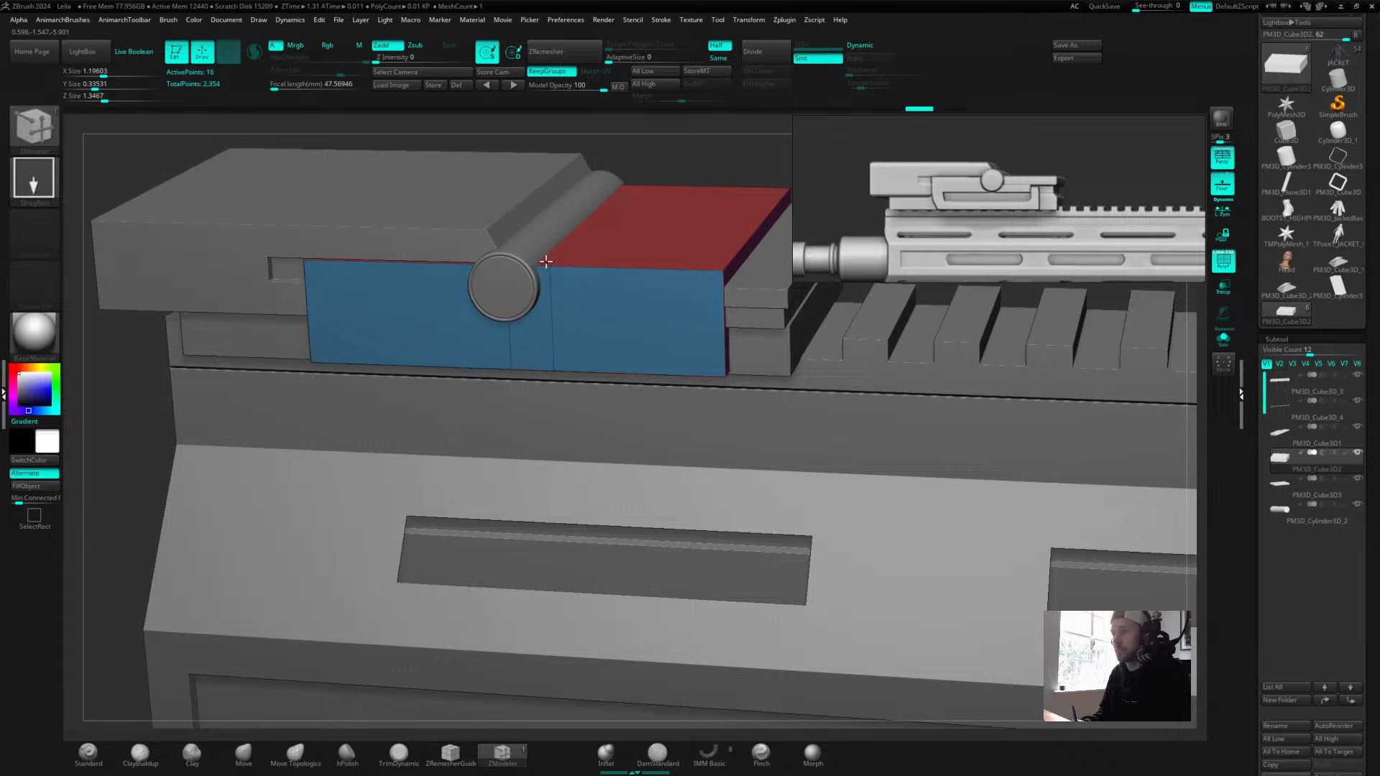
Try lowering the duplicate block's top face between the knob and the exposed rail teeth with the polygon Move action.
drag(631, 237, 632, 264)
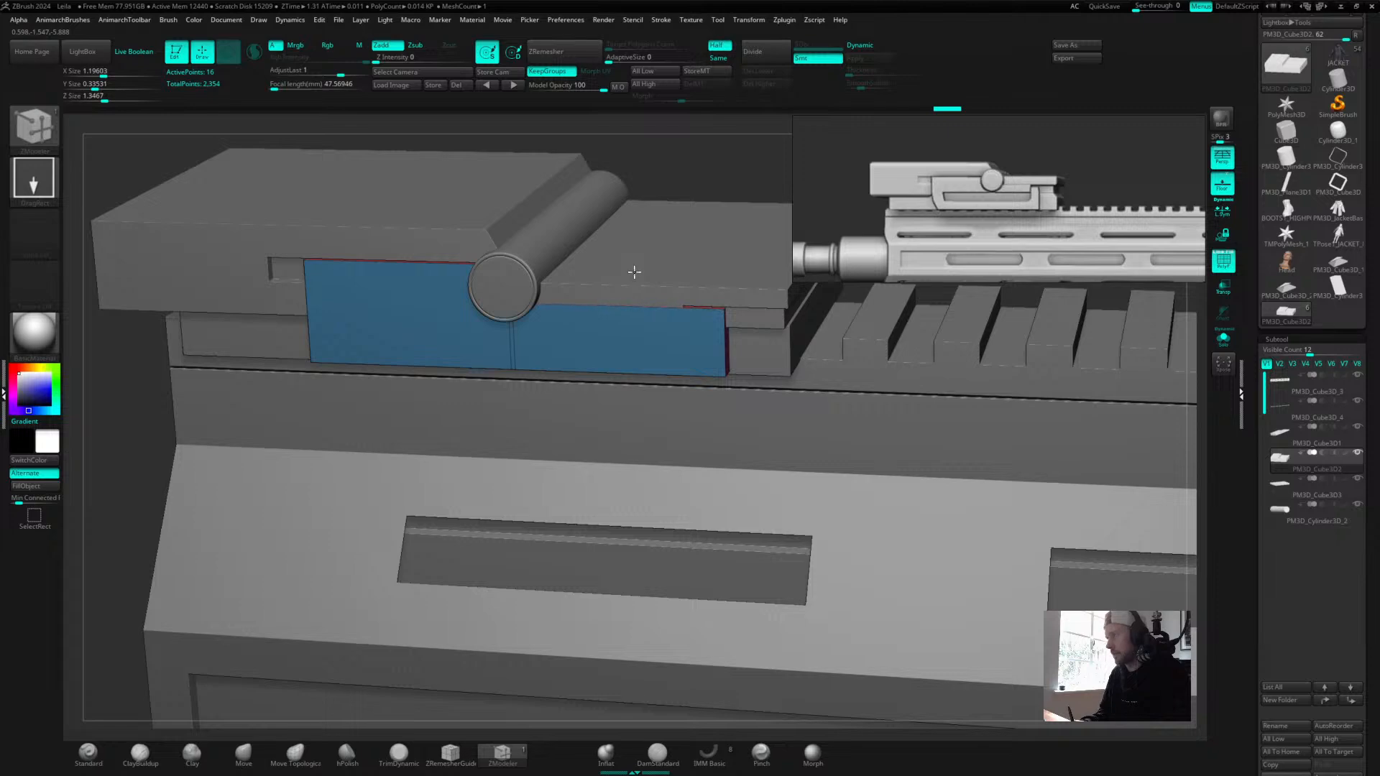
drag(755, 175, 726, 205)
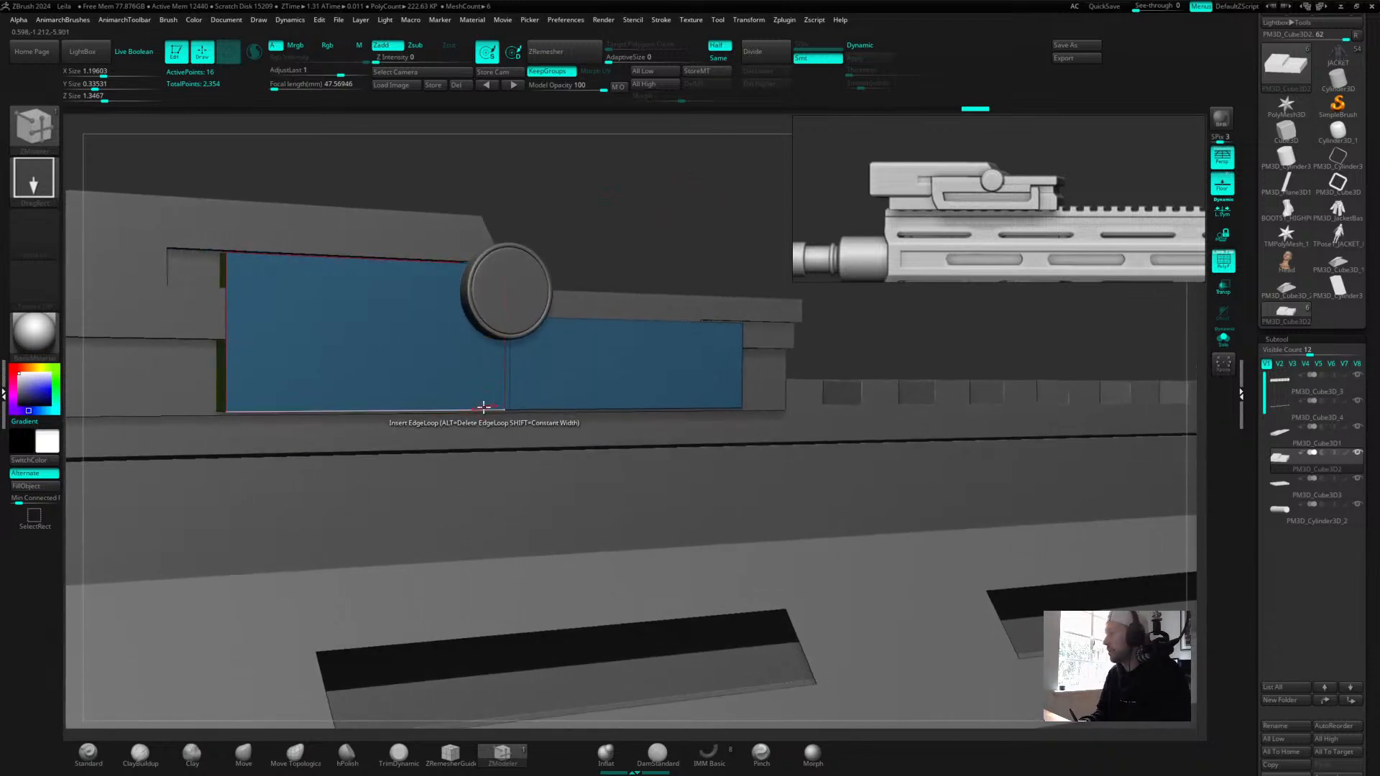
drag(617, 246, 633, 202)
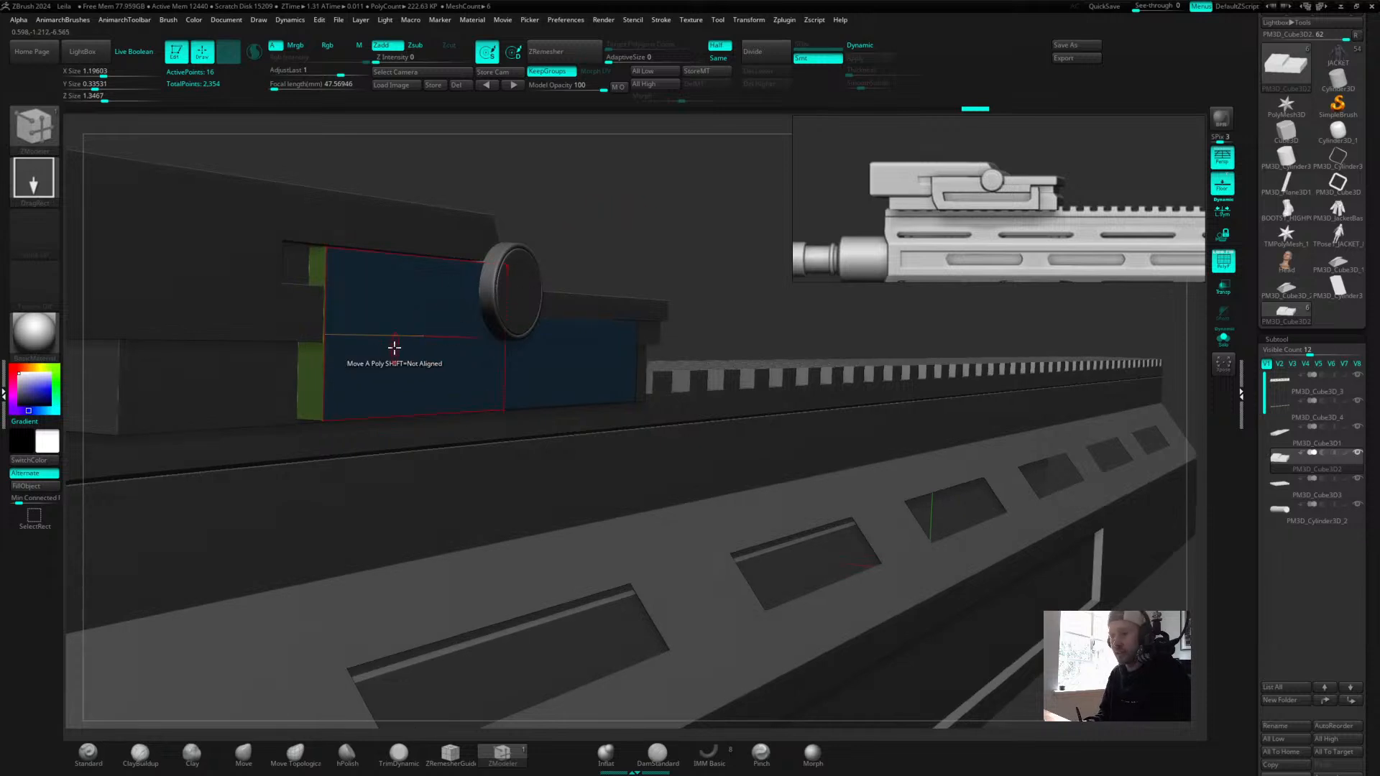
Try moving the duplicate block's whole side face outward to widen the block to about 1.21 along X.
key(space)
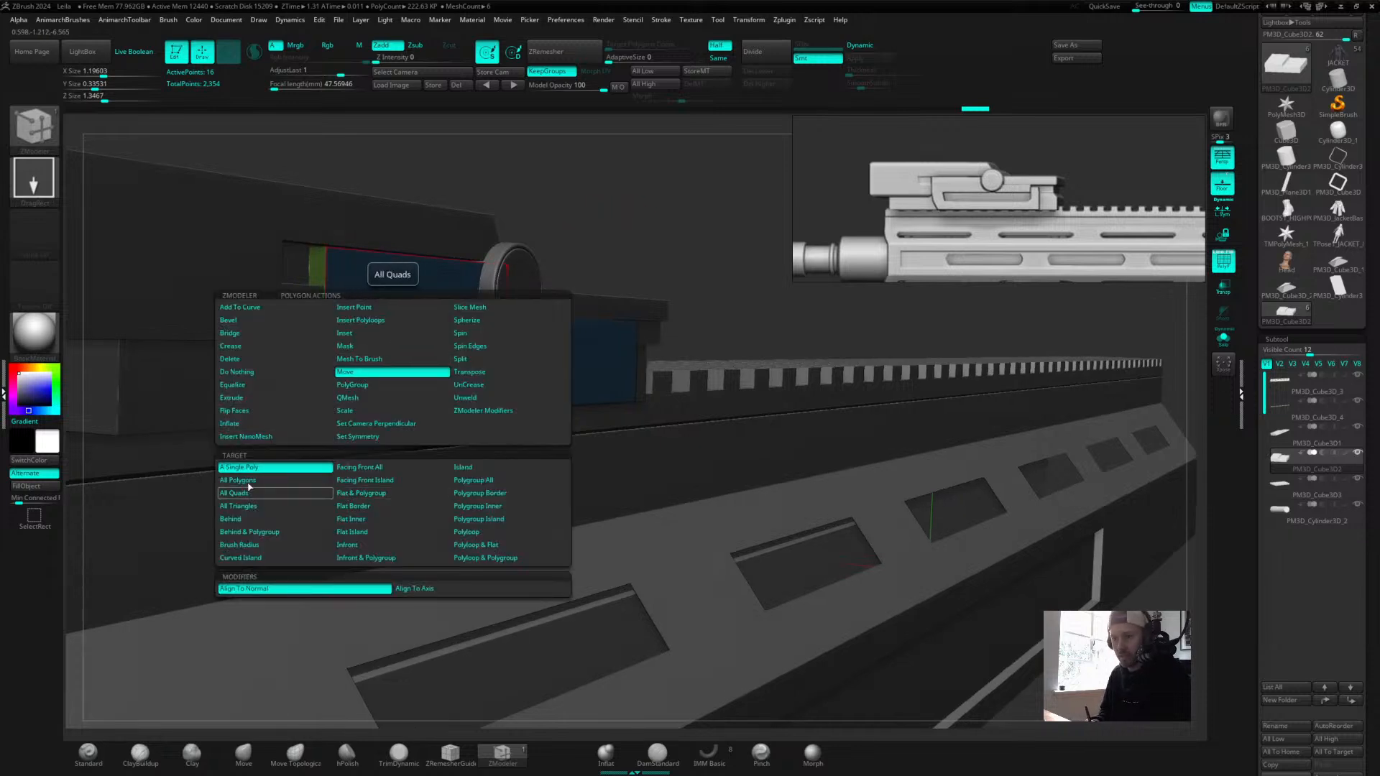
click(485, 486)
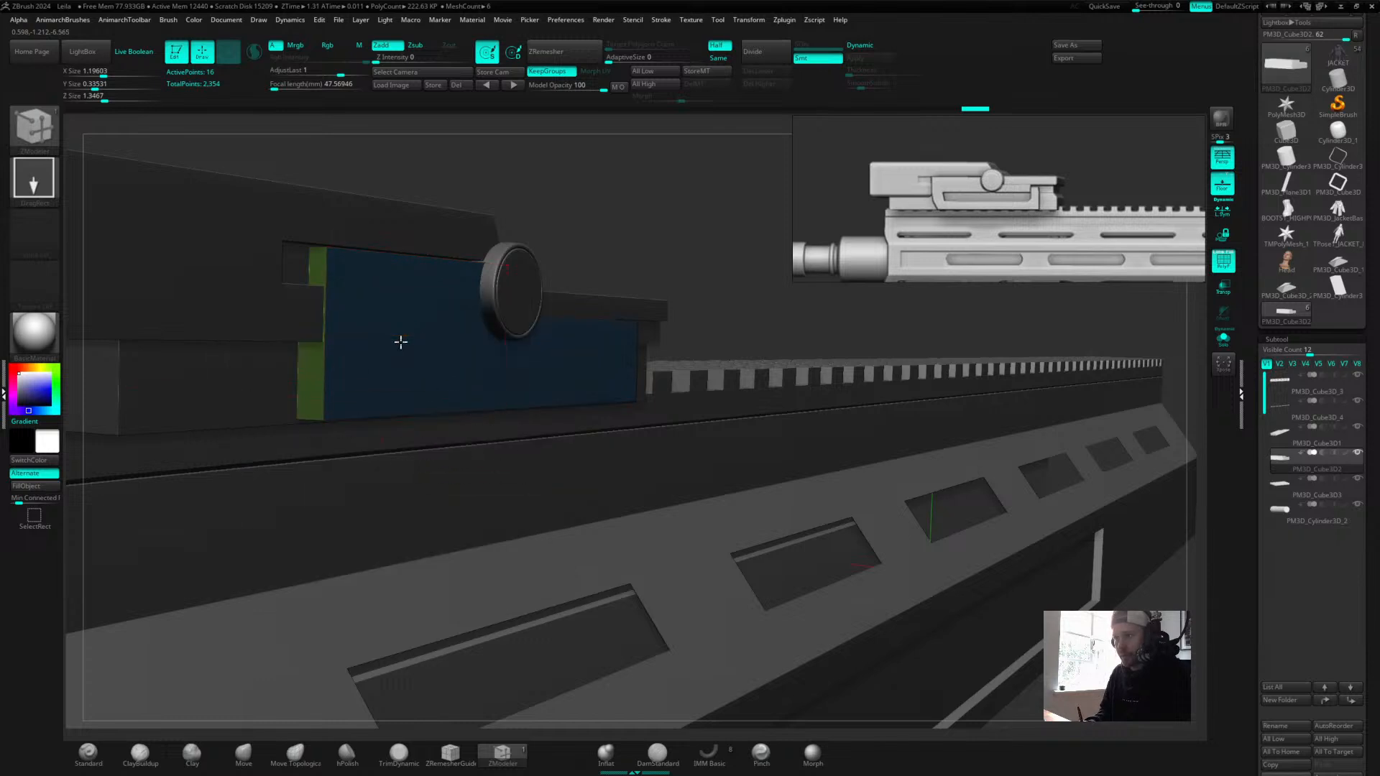
click(404, 342)
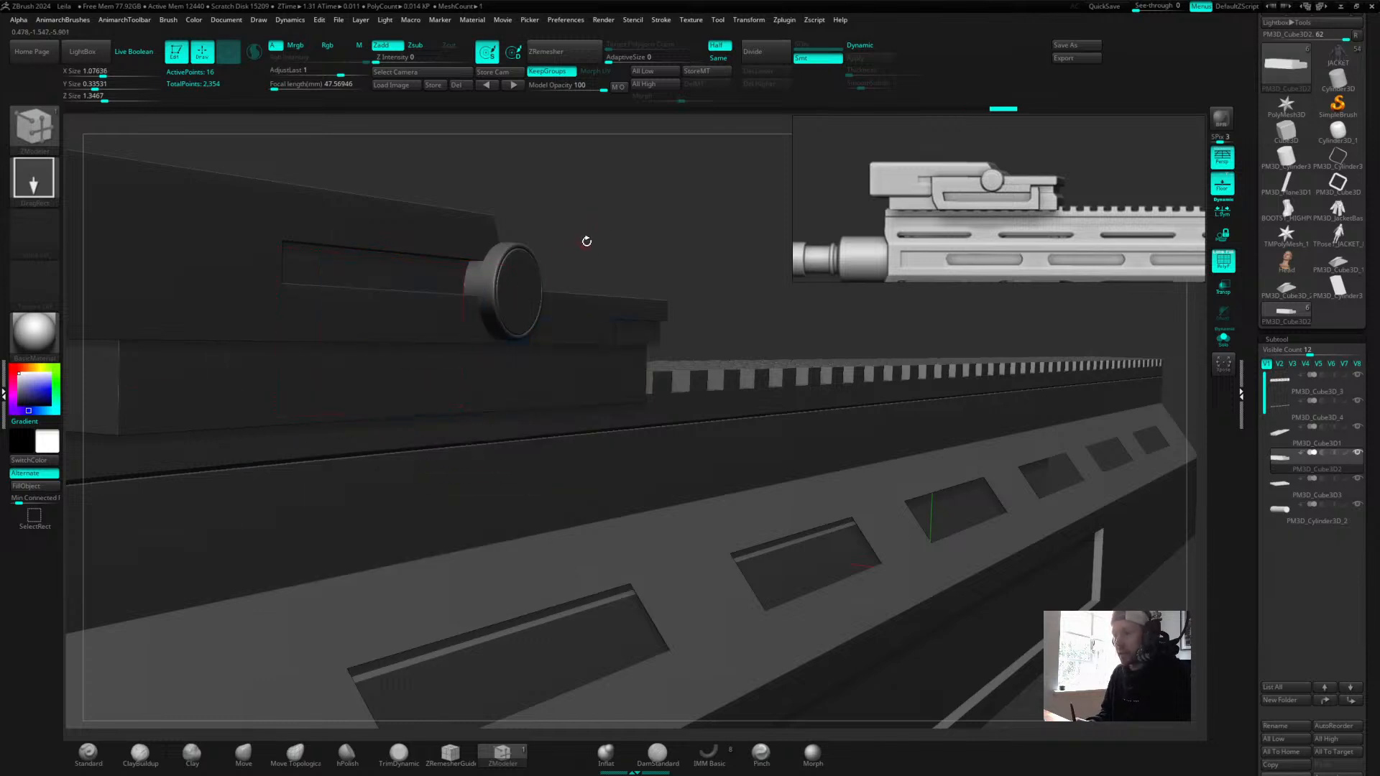
key(ctrl+z)
drag(422, 334, 423, 335)
mouse_move(596, 222)
mouse_down()
mouse_move(604, 241)
mouse_move(590, 234)
mouse_up()
drag(703, 135, 667, 227)
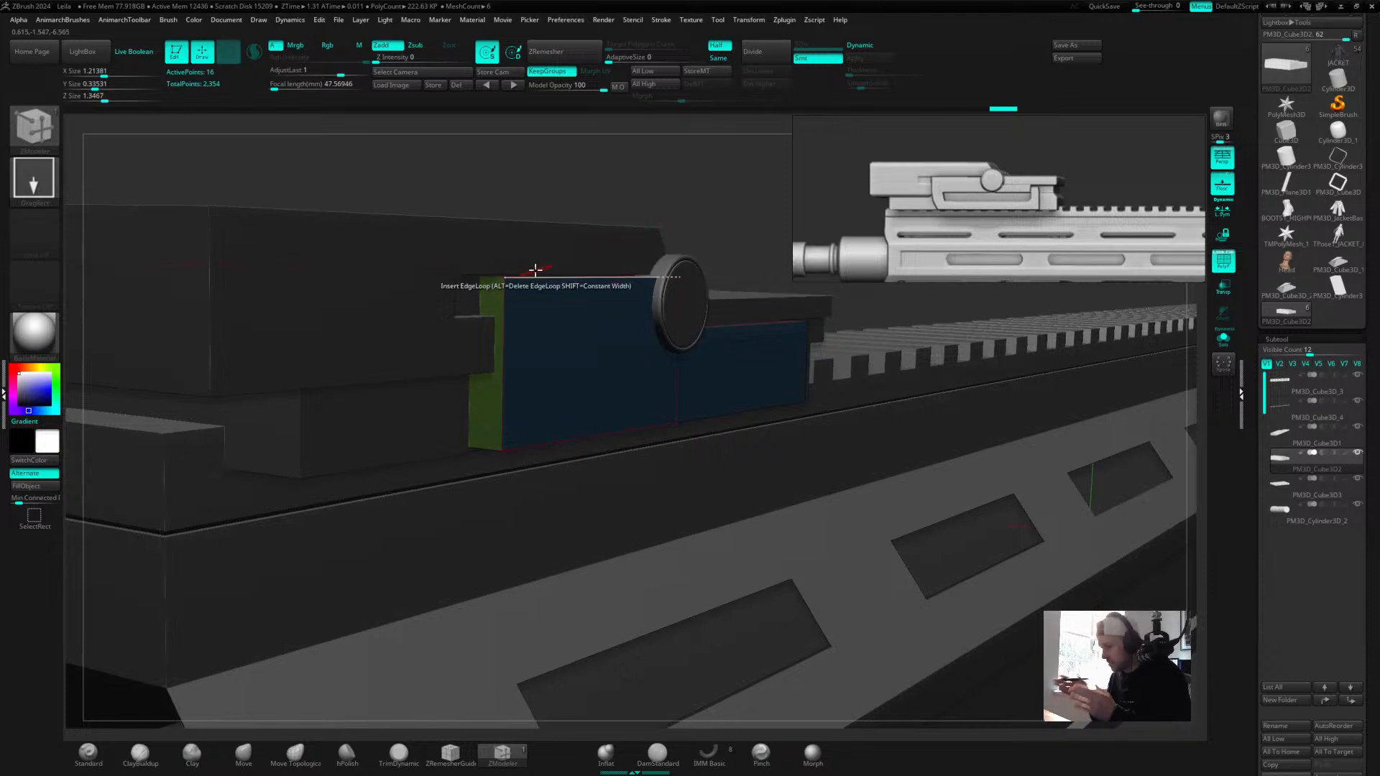
Undo the side face widening and the lowered top face of the duplicate block.
drag(715, 187, 689, 218)
drag(872, 380, 889, 353)
key(ctrl+z)
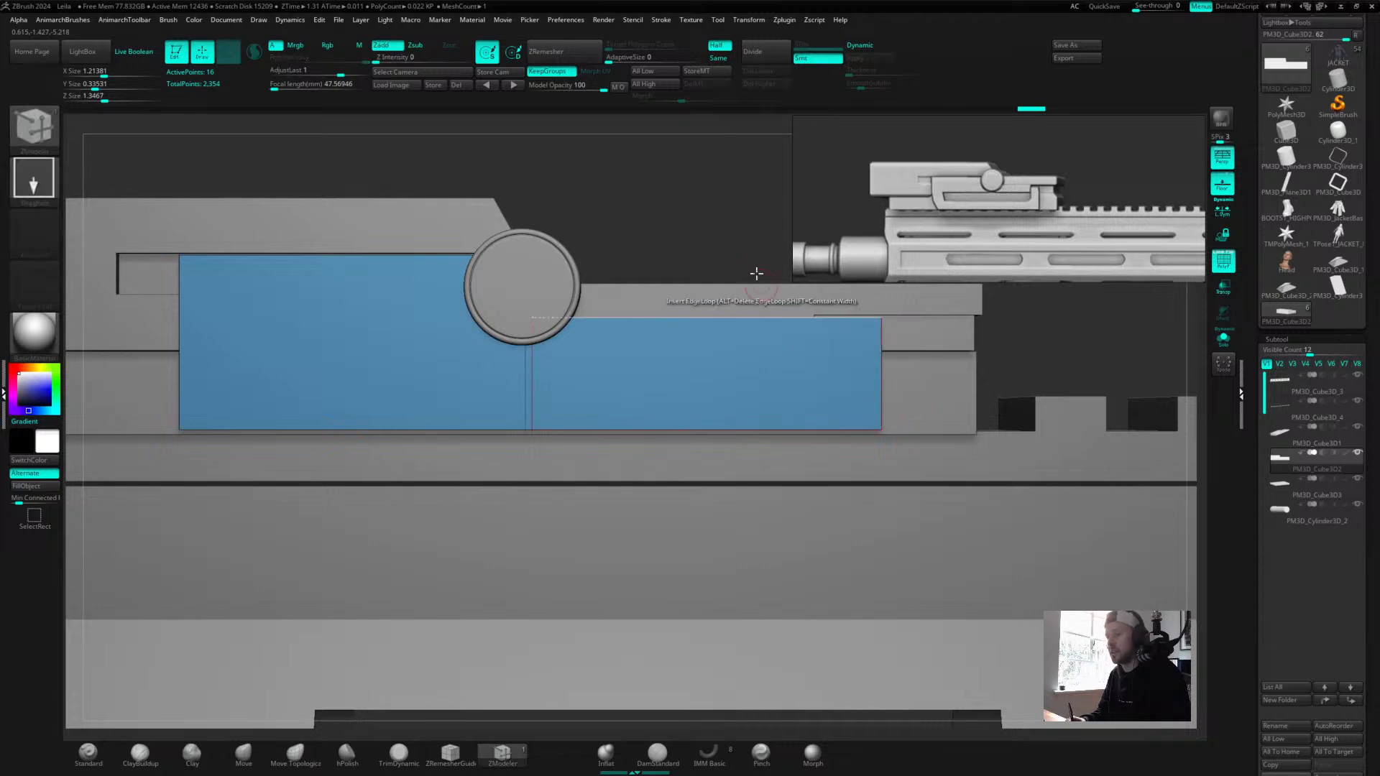
drag(761, 222, 760, 189)
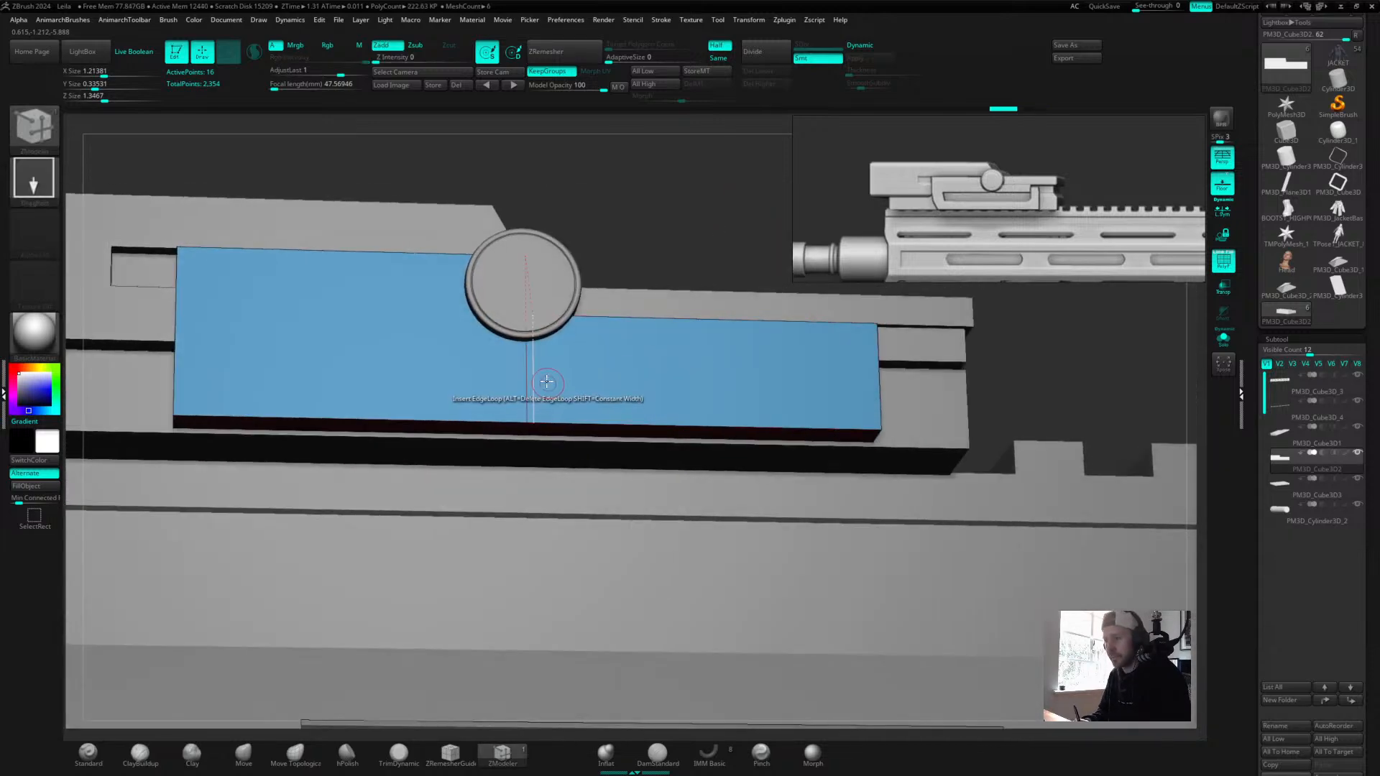
drag(534, 382, 533, 382)
key(ctrl+z)
key(ctrl+z)
key(ctrl+z)
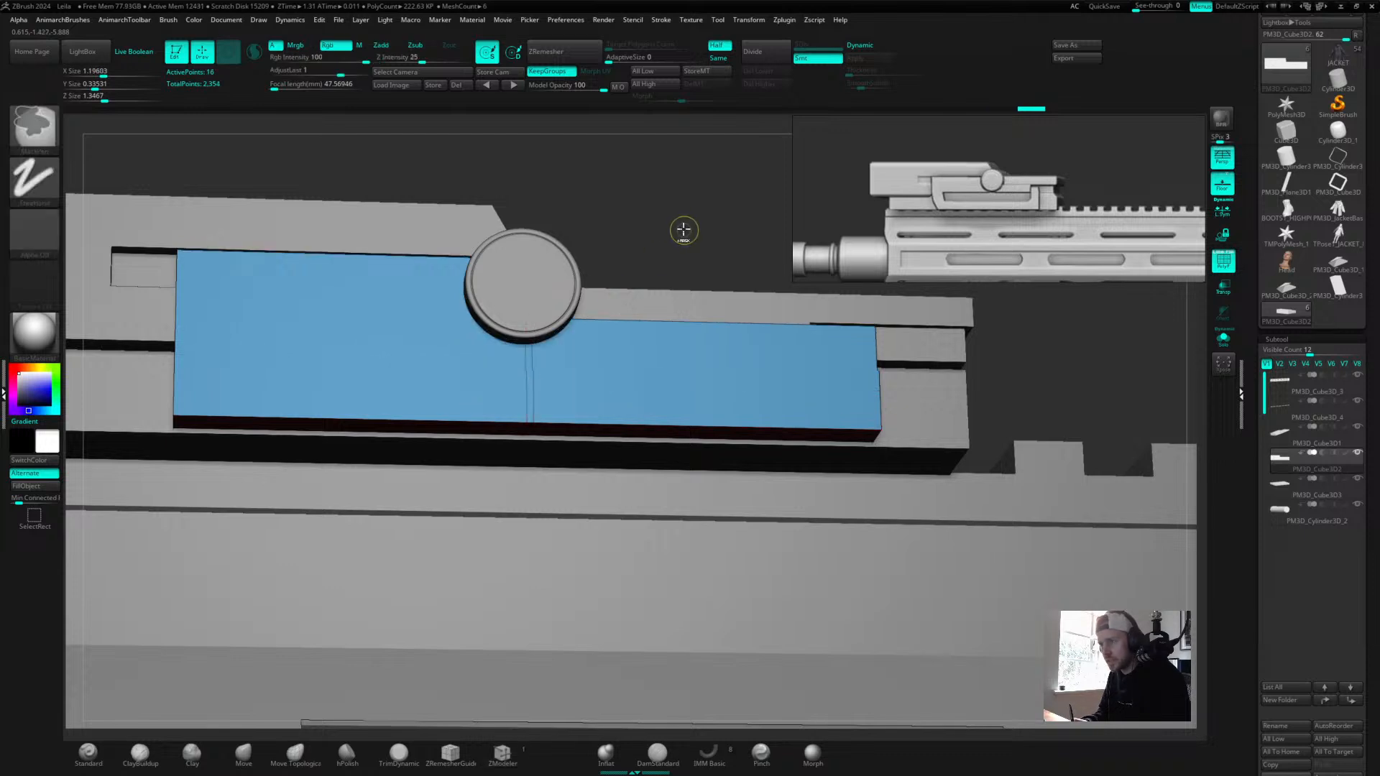
Insert a horizontal edge loop along the duplicate block and slide it up to the knob's lower edge.
drag(684, 216, 677, 222)
drag(536, 360, 535, 350)
mouse_move(647, 160)
mouse_down()
mouse_move(644, 185)
mouse_move(653, 178)
mouse_up()
key(space)
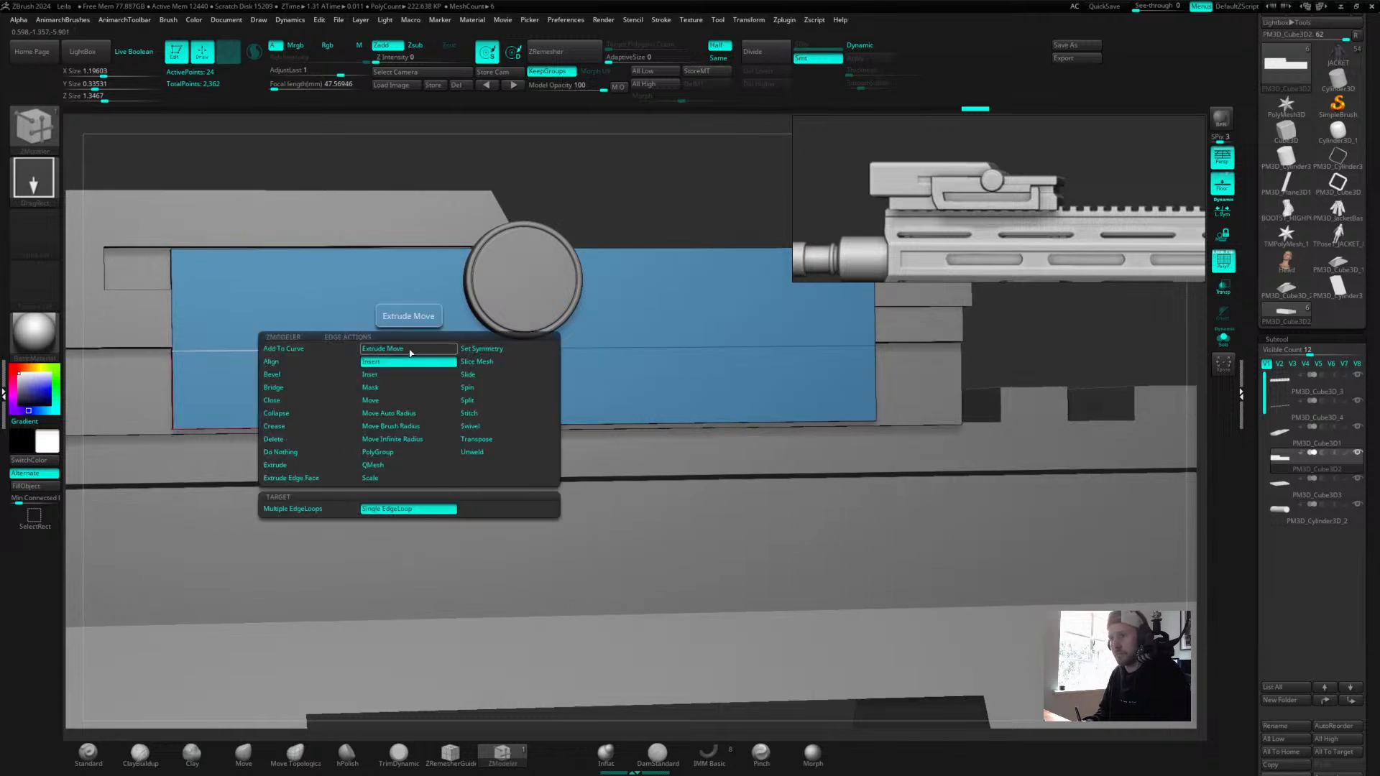
click(475, 380)
drag(453, 348, 453, 340)
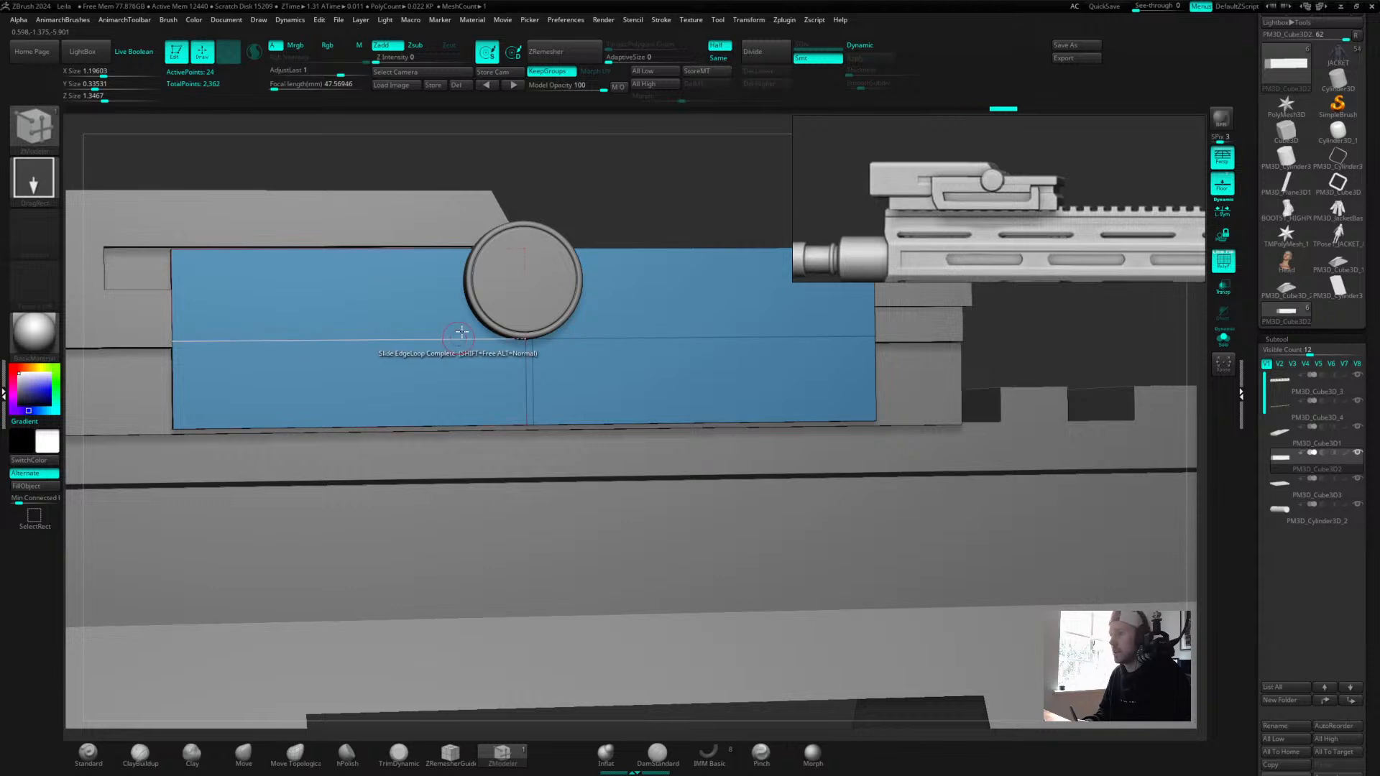
Lower the duplicate block's top face on the rail-teeth side of the knob to the underside of the sight's upper ledge.
mouse_move(674, 194)
mouse_down()
mouse_move(625, 200)
mouse_move(663, 199)
mouse_up()
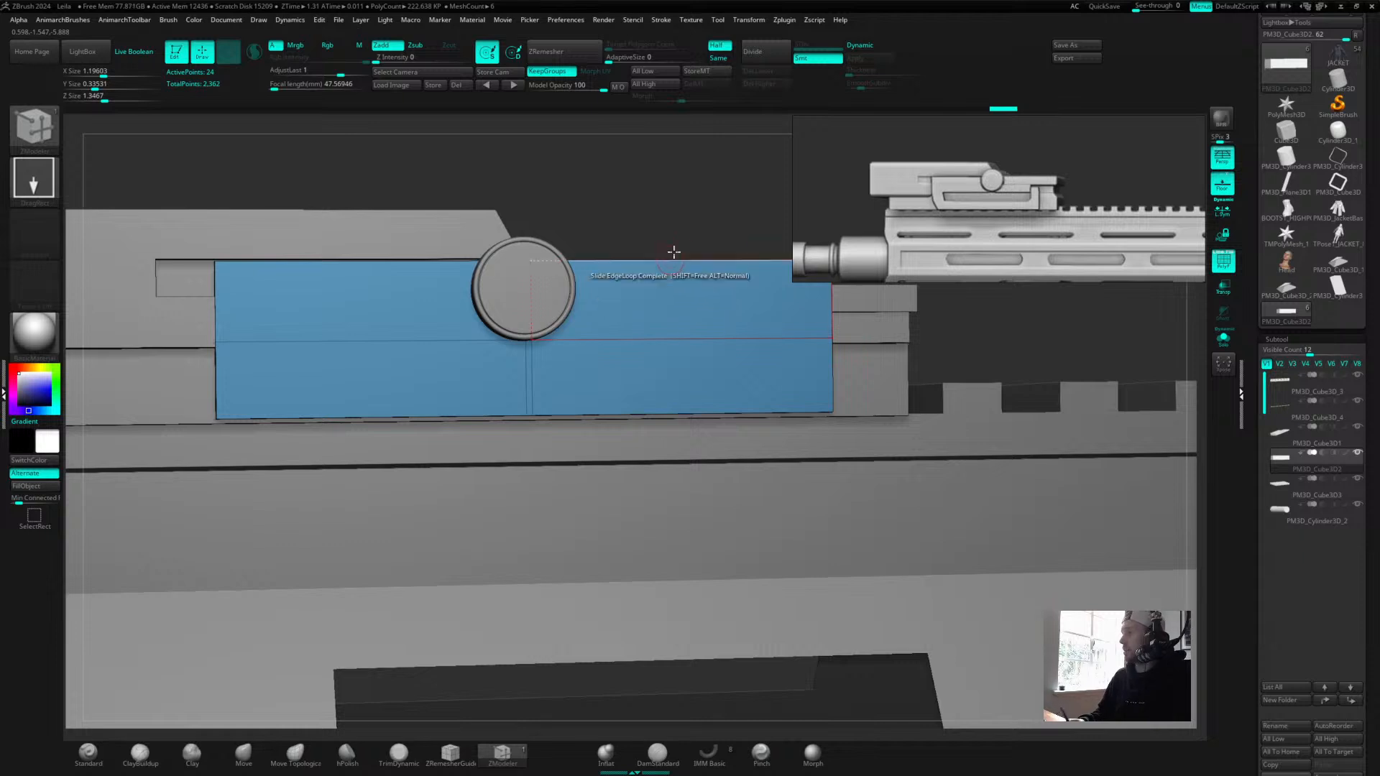
mouse_move(647, 217)
mouse_down()
mouse_move(687, 197)
mouse_move(636, 186)
mouse_move(665, 197)
mouse_move(657, 228)
mouse_up()
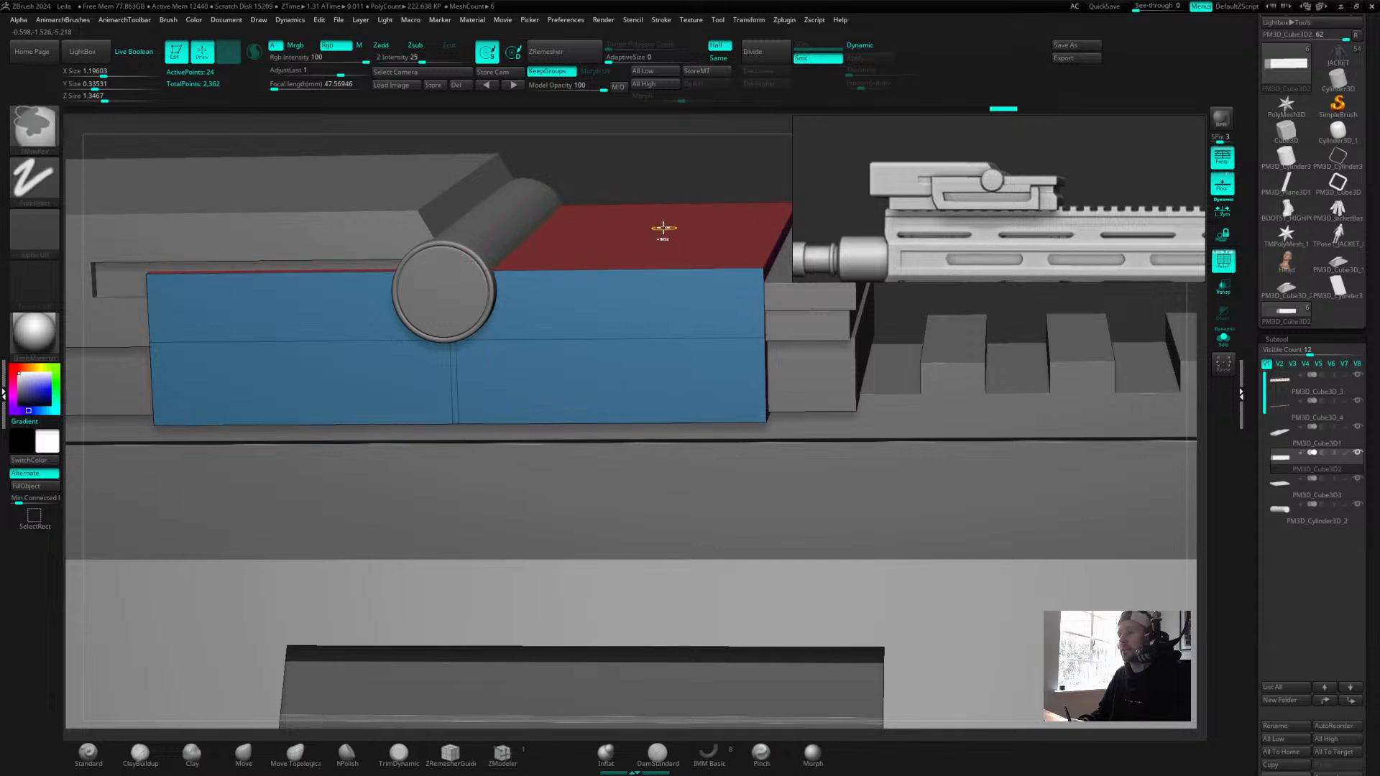
key(space)
click(520, 384)
mouse_move(616, 261)
mouse_down()
mouse_move(628, 234)
mouse_move(630, 281)
mouse_up()
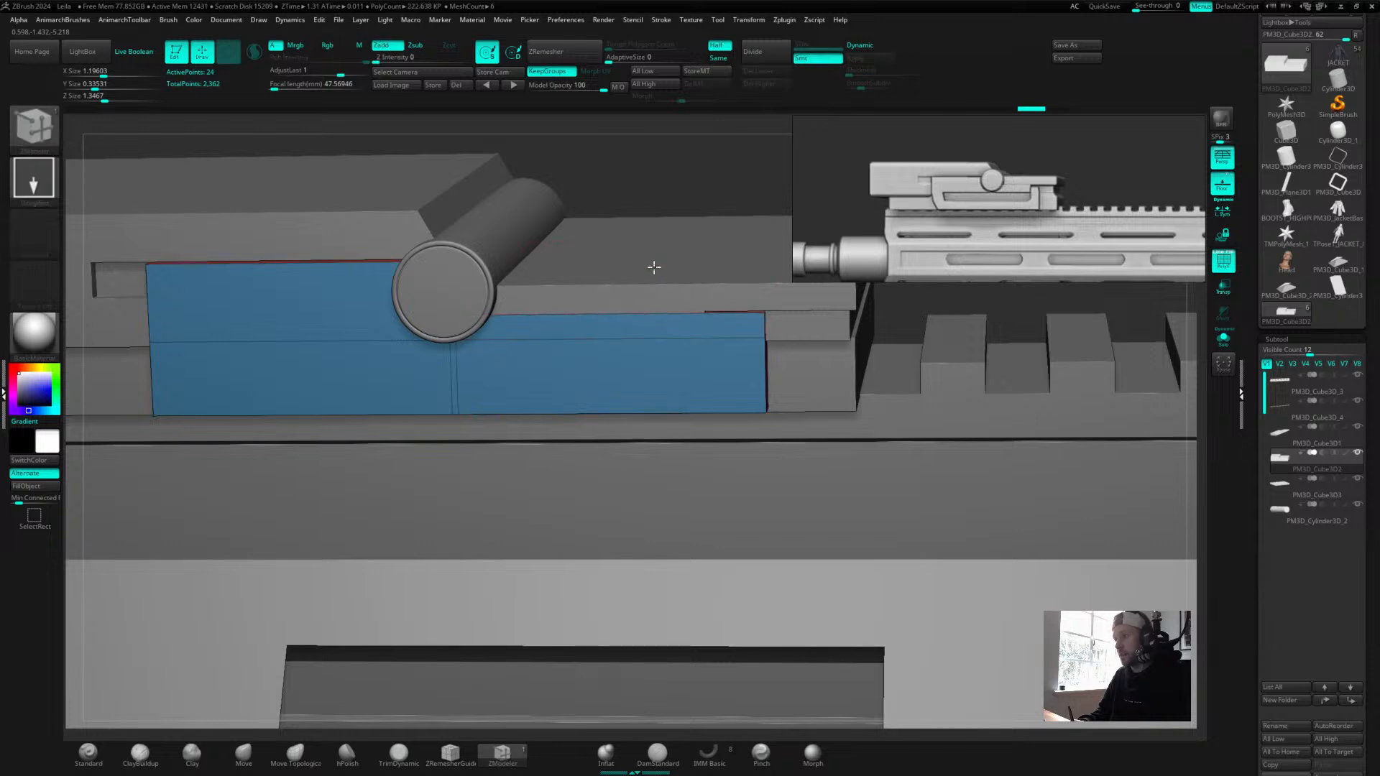
Insert two closely spaced vertical edge loops near the stepped-down end of the duplicate block.
mouse_move(722, 164)
alt+mouse_down()
mouse_move(699, 170)
mouse_move(717, 179)
mouse_move(665, 176)
mouse_move(690, 189)
mouse_move(696, 249)
mouse_move(714, 206)
mouse_move(776, 182)
mouse_move(628, 195)
alt+mouse_up()
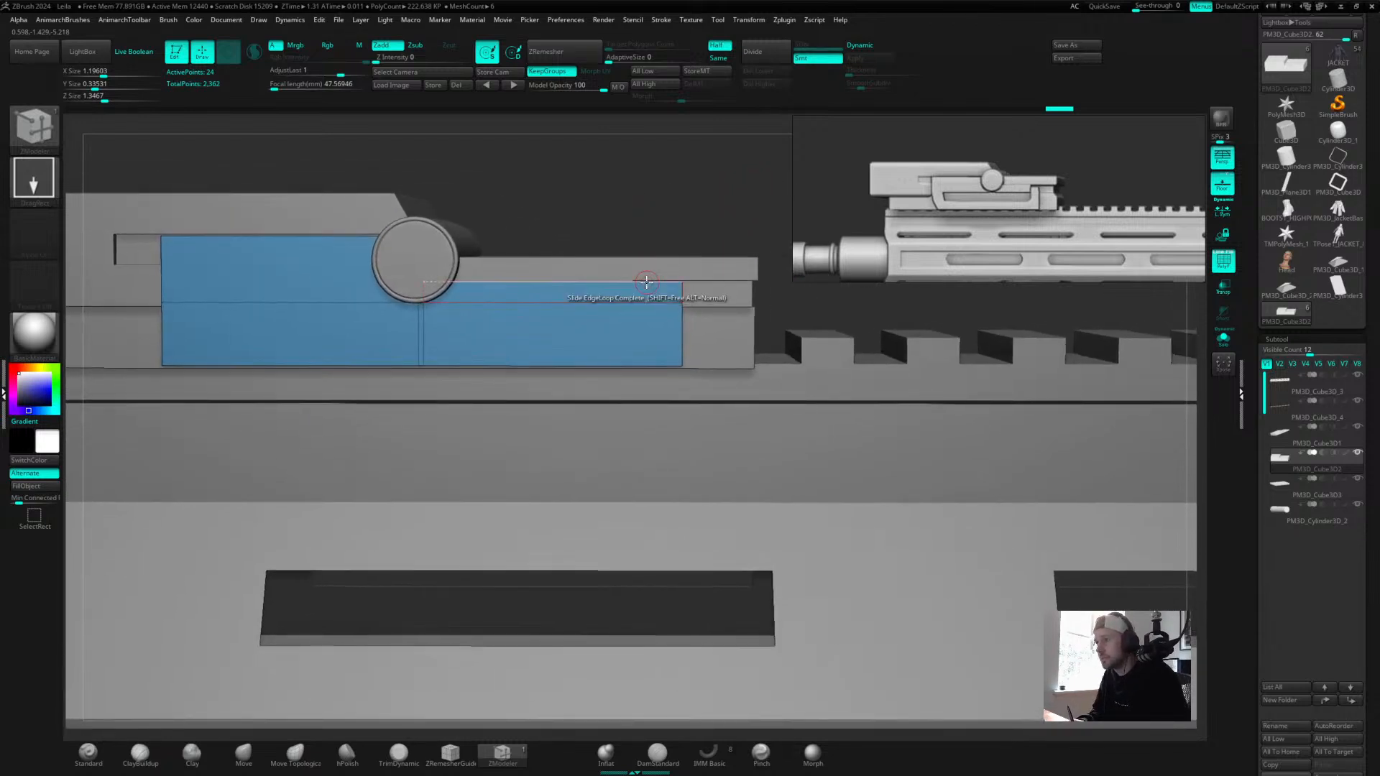
key(space)
click(652, 302)
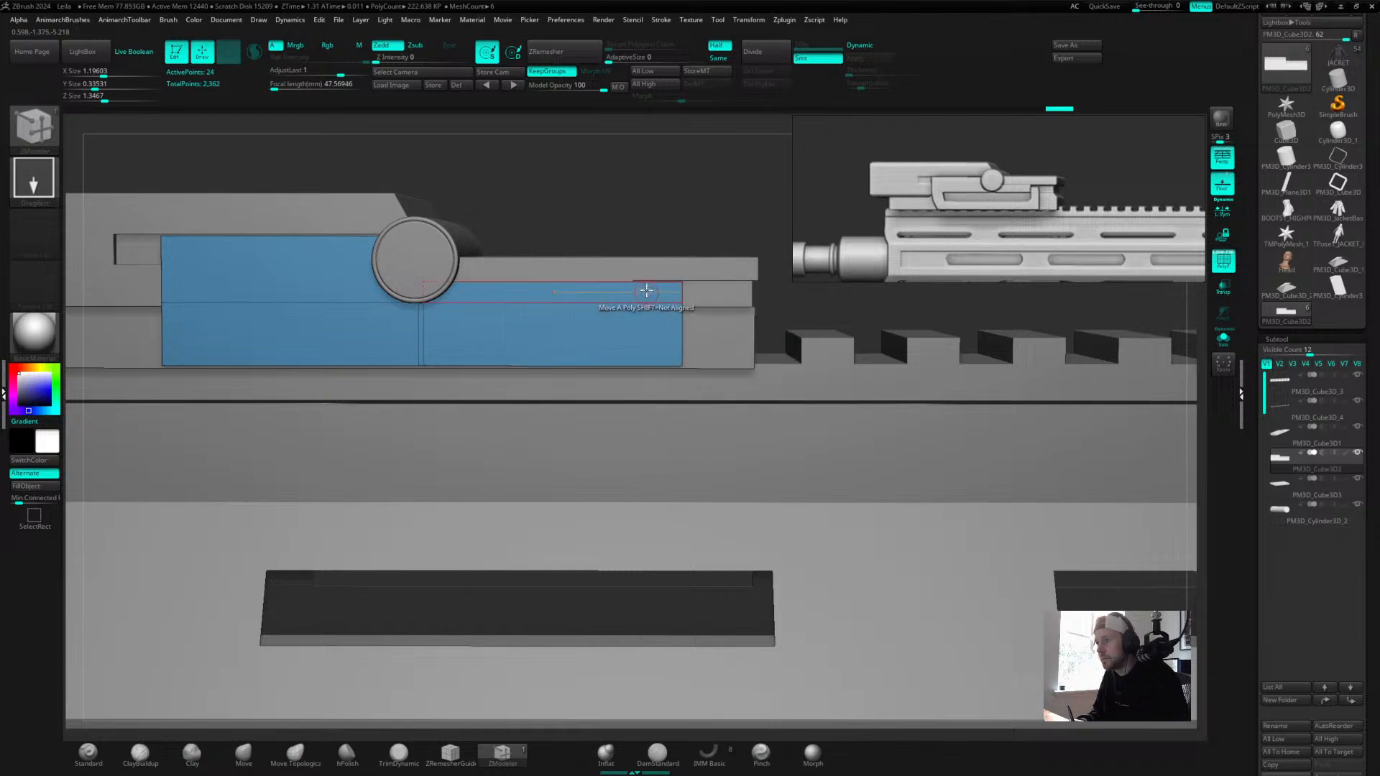
click(645, 281)
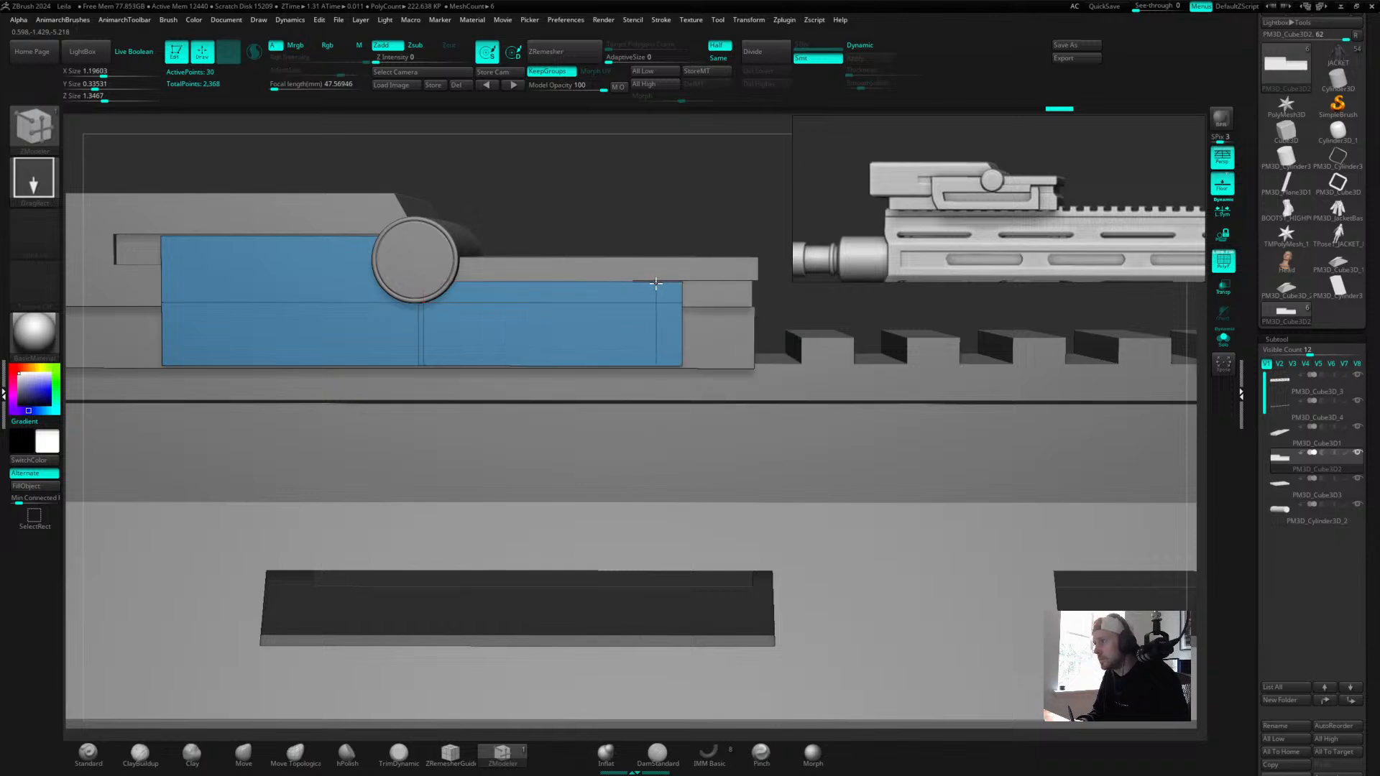
mouse_move(674, 223)
alt+mouse_down()
mouse_move(715, 219)
mouse_move(663, 211)
alt+mouse_up()
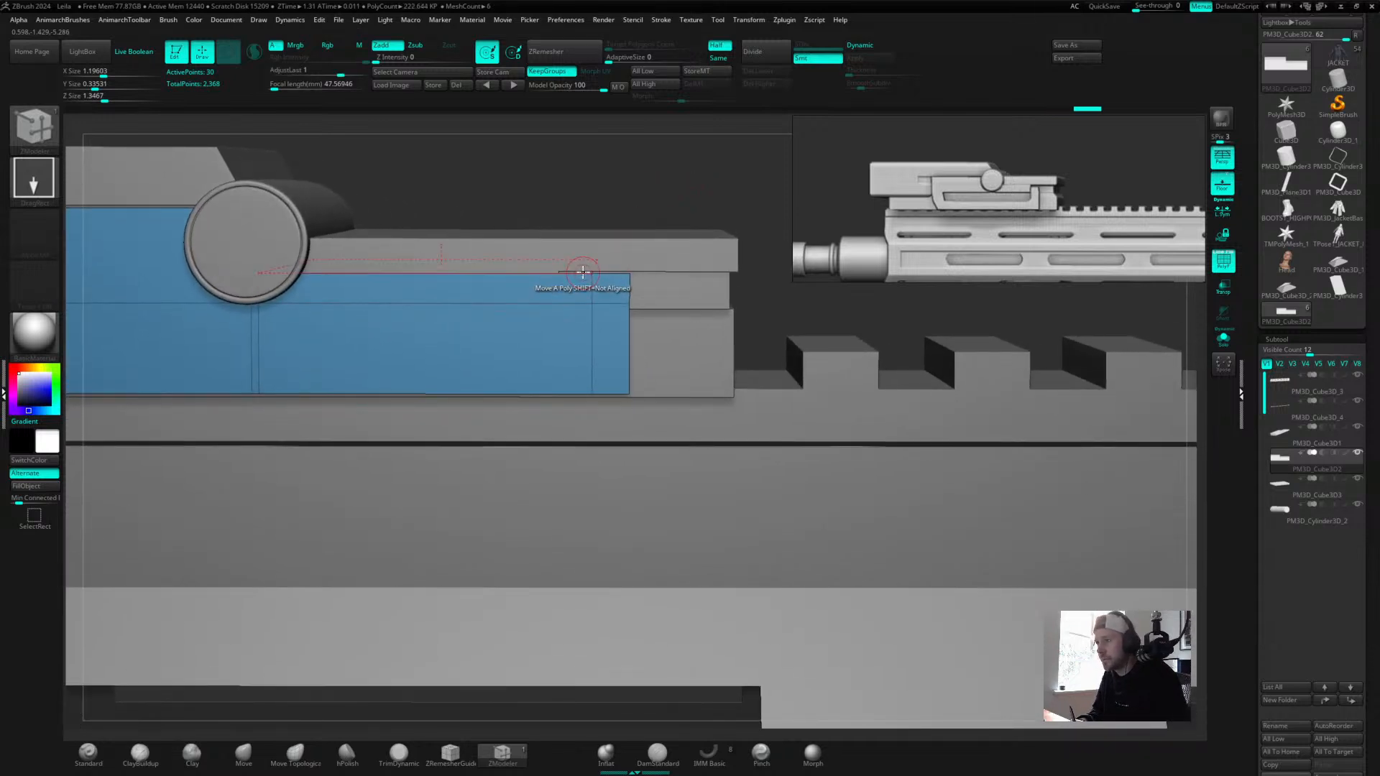
click(582, 272)
drag(582, 273, 586, 272)
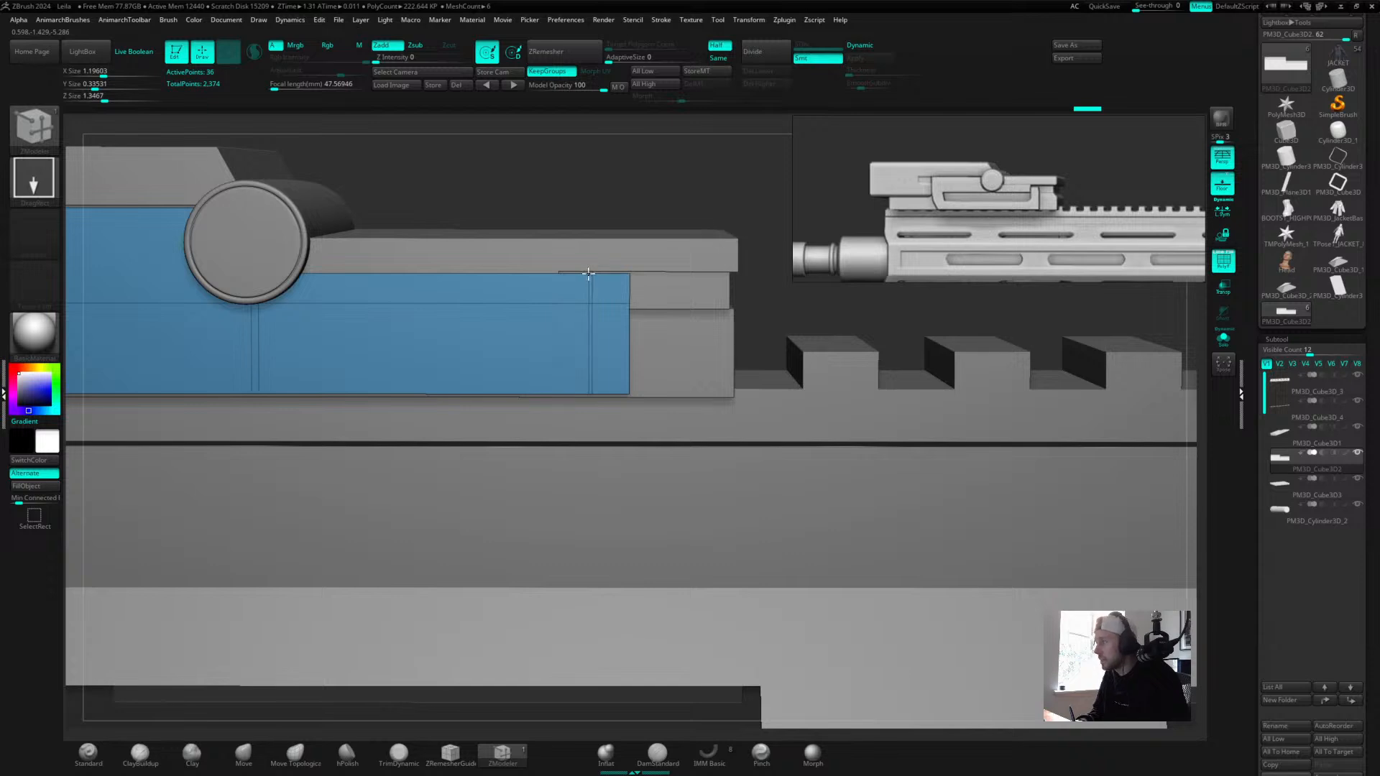
drag(588, 274, 587, 274)
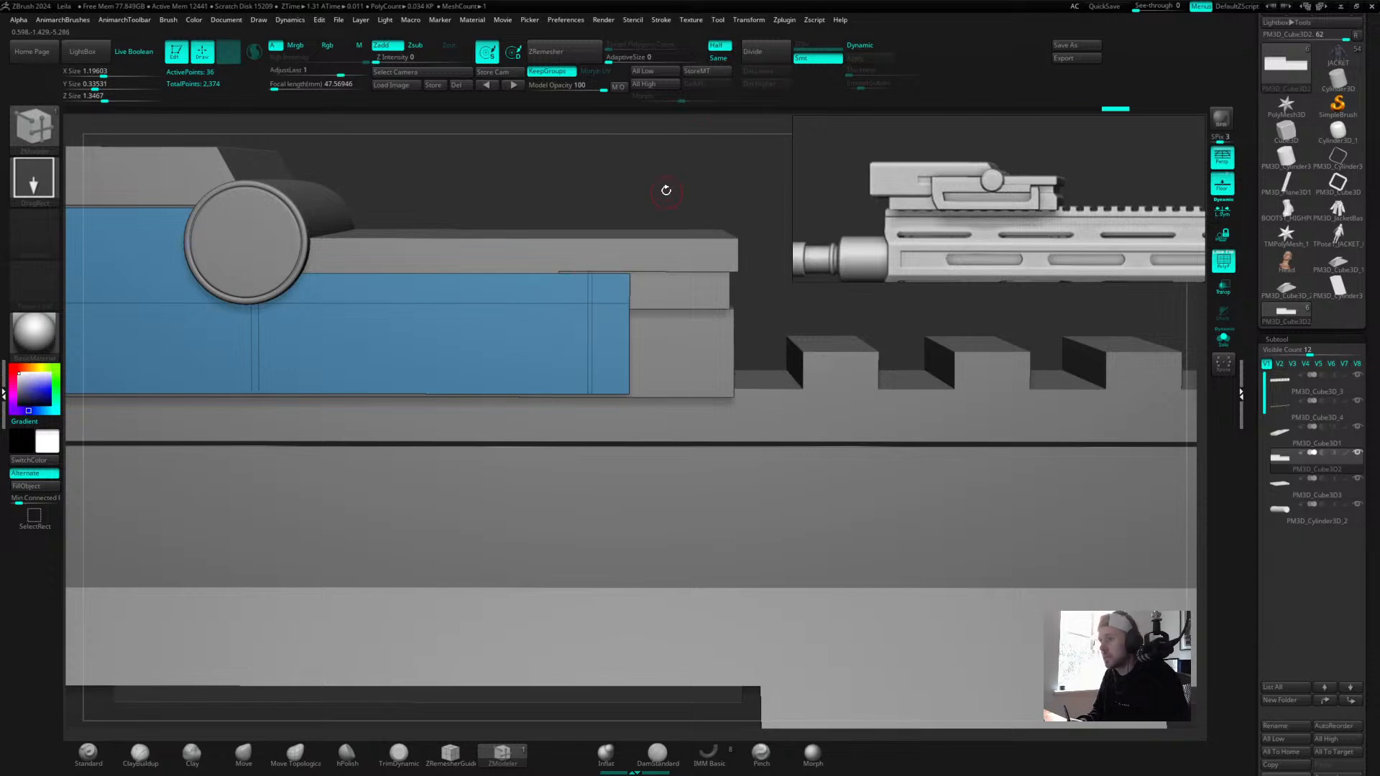
Insert a horizontal edge loop along the duplicate block just above its lower edge.
drag(683, 187, 546, 265)
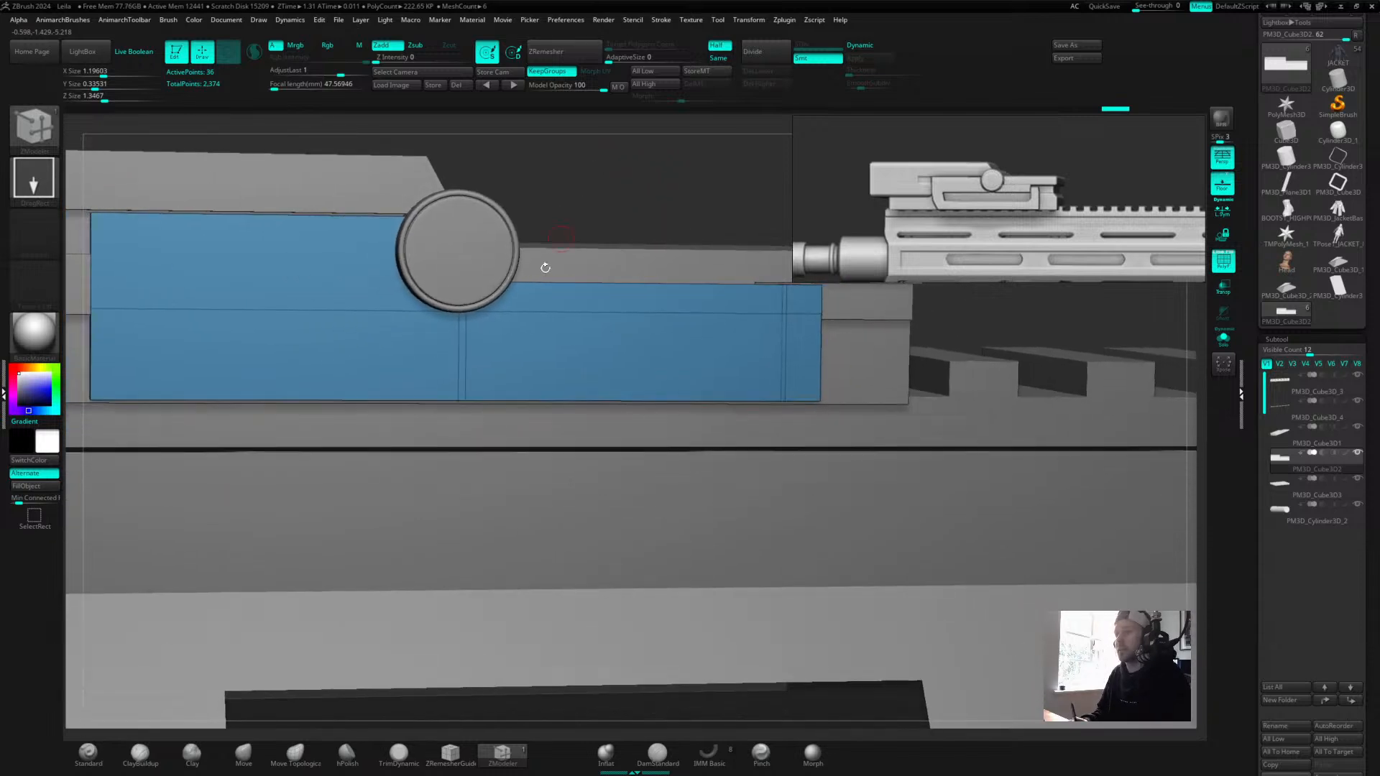
click(466, 367)
drag(467, 367, 467, 373)
Assign a new polygroup to the side polygons between the two horizontal loops, up to the vertical loops at the stepped-down end.
drag(552, 155, 565, 281)
key(space)
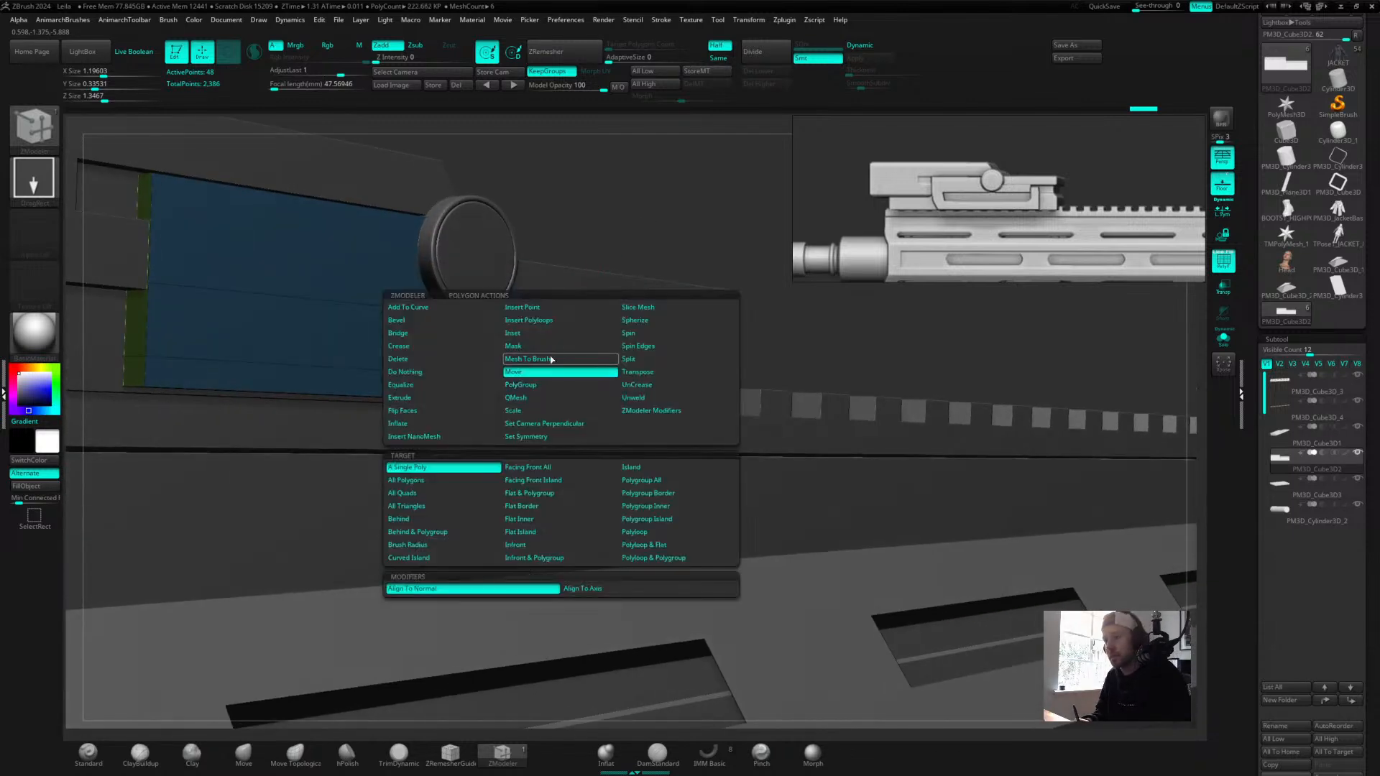
click(524, 385)
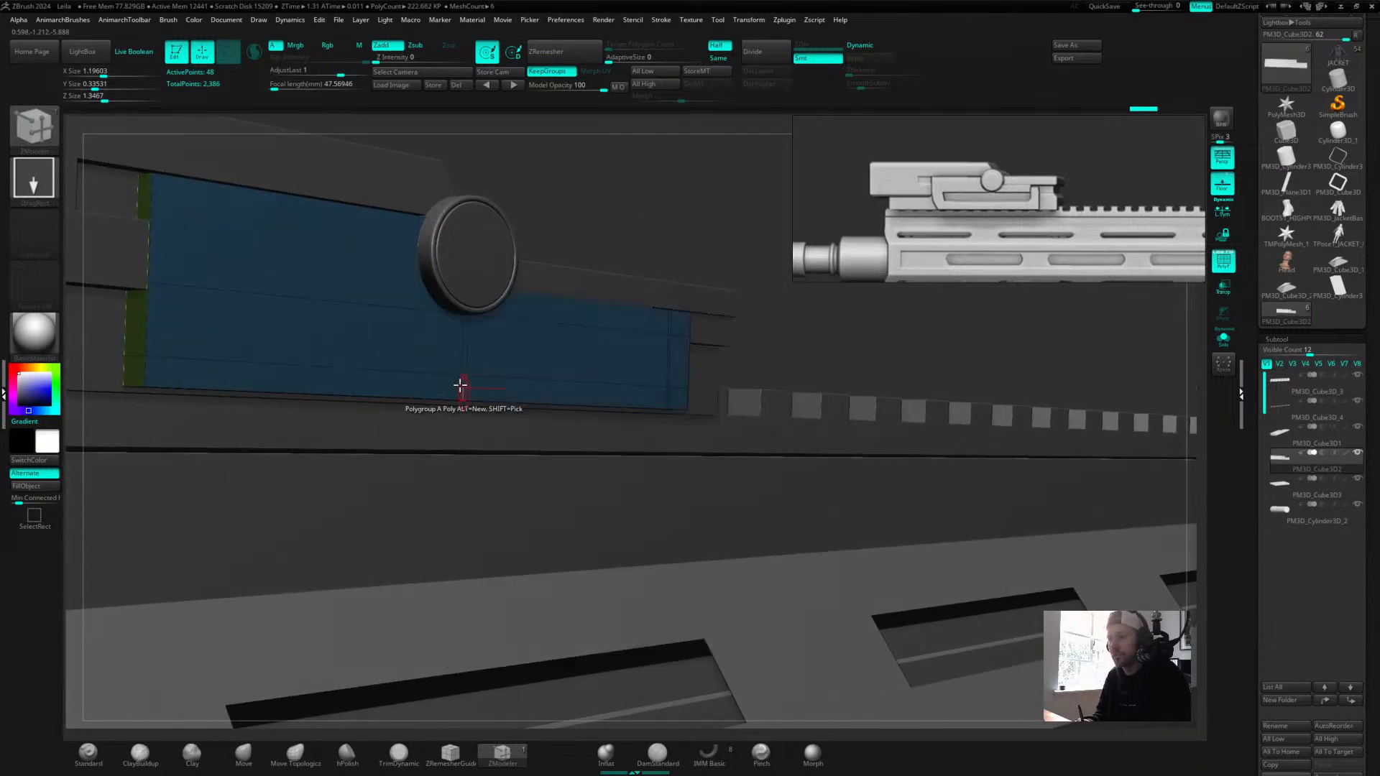
click(366, 341)
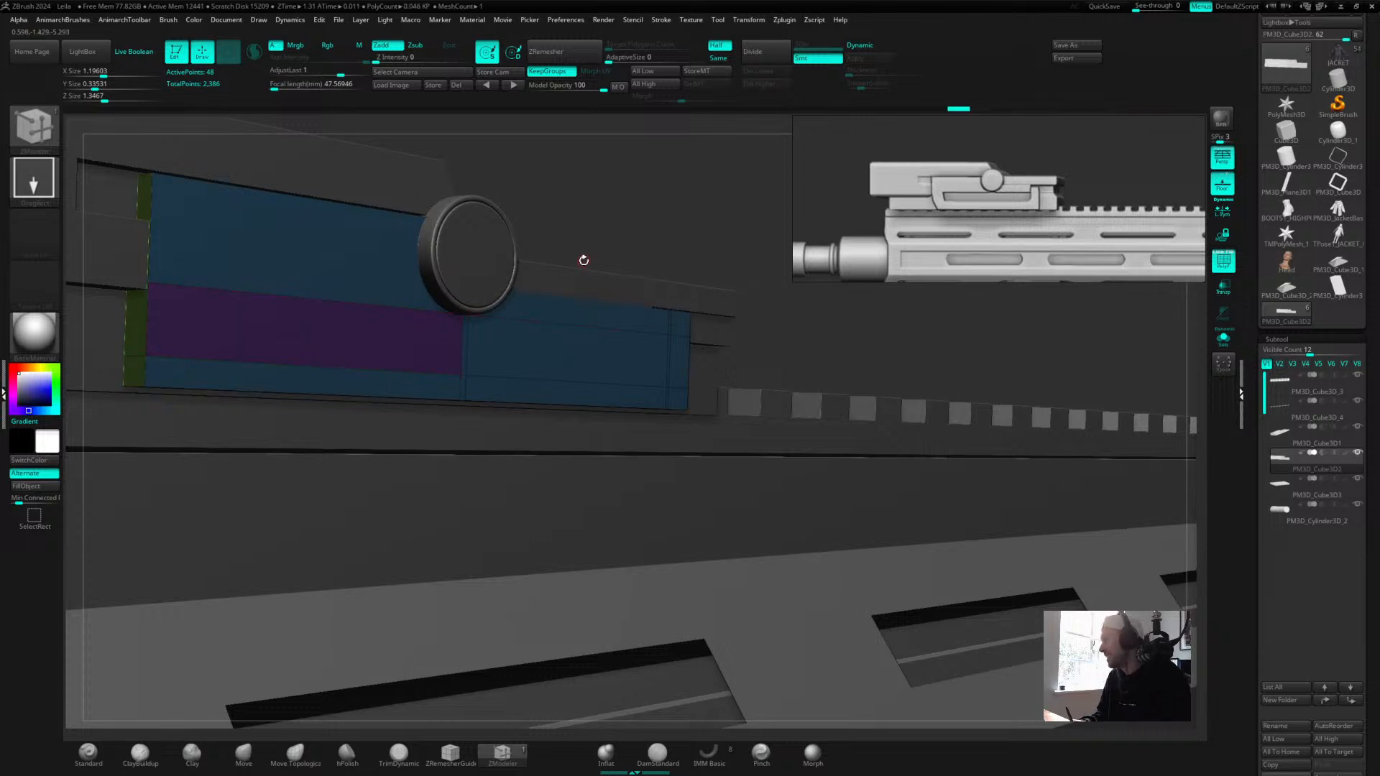
mouse_move(592, 225)
mouse_down()
mouse_move(601, 194)
mouse_move(578, 220)
mouse_up()
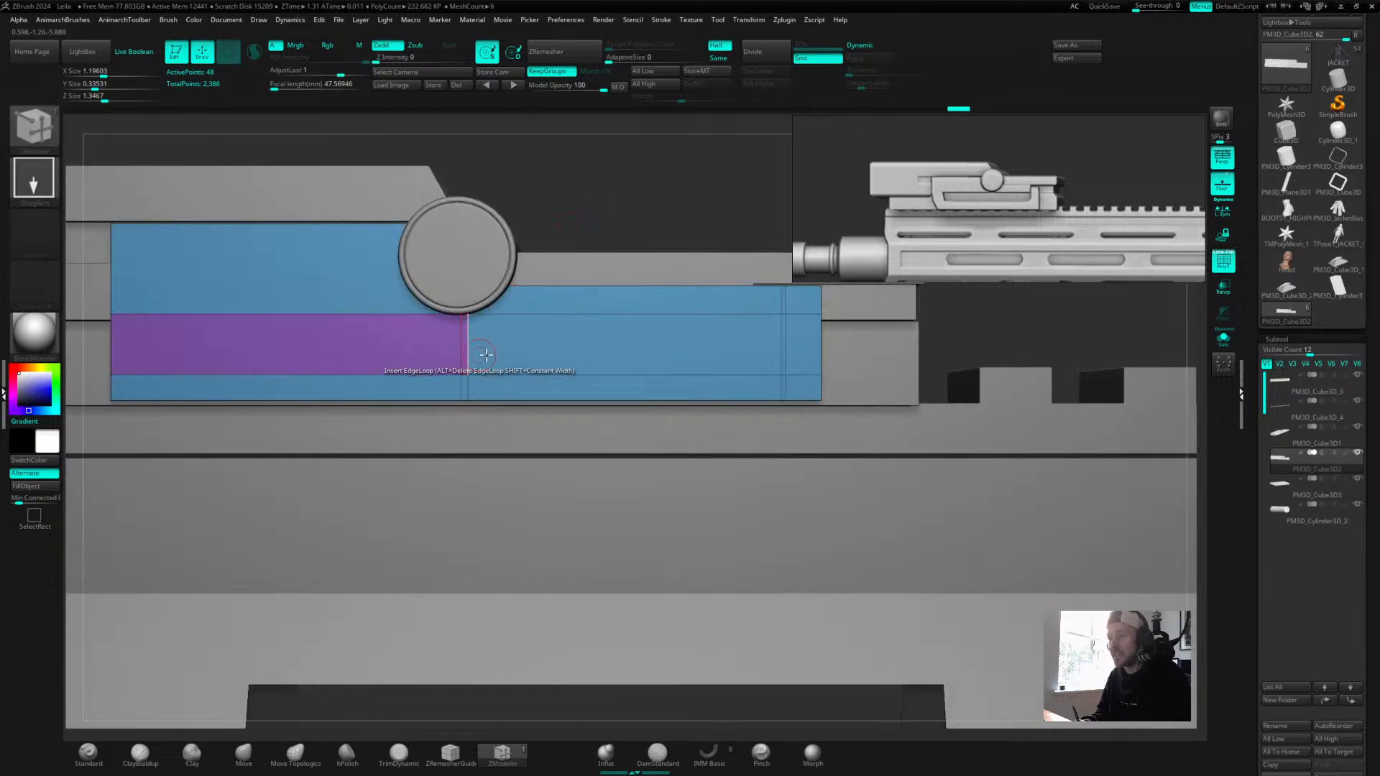
click(503, 350)
Insert a vertical edge loop near the taller end of the duplicate block and set it slightly farther in from that end.
drag(647, 166, 675, 202)
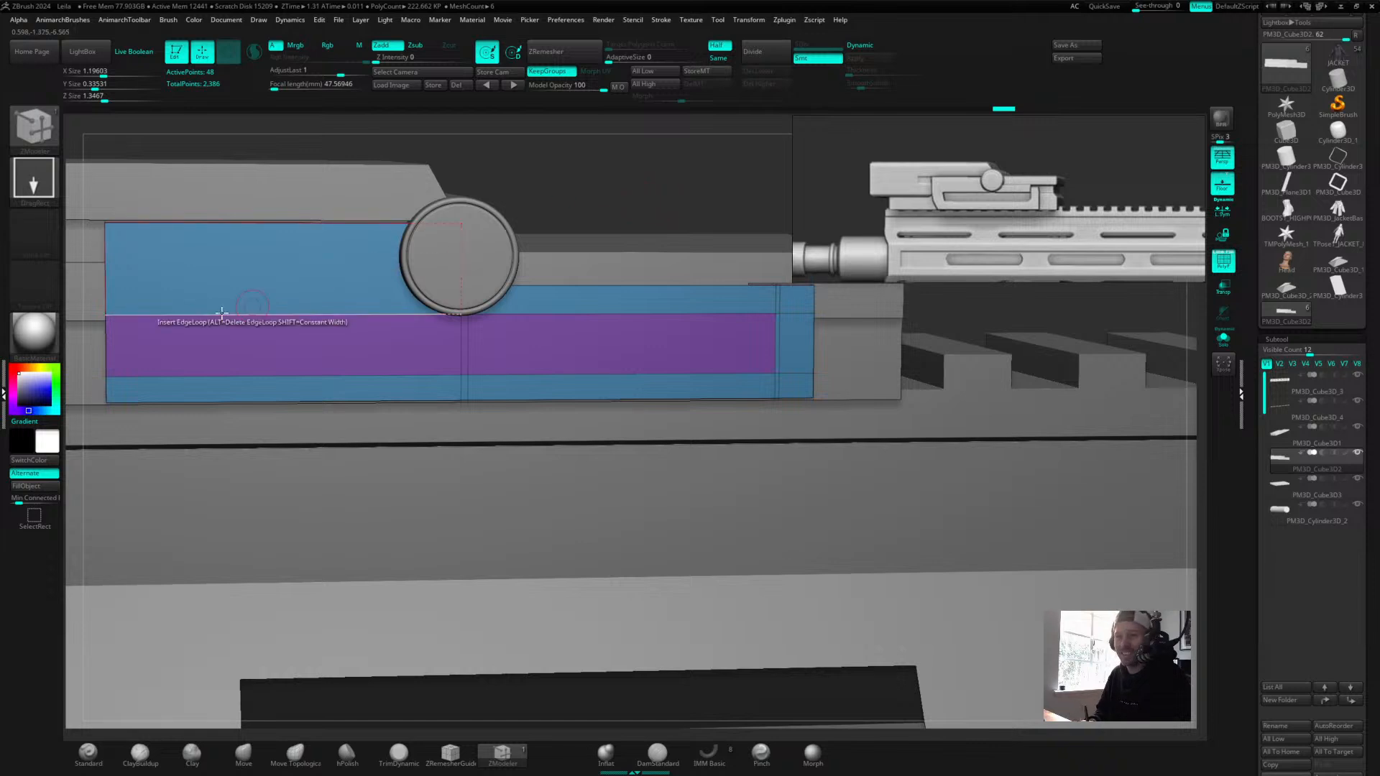
click(127, 314)
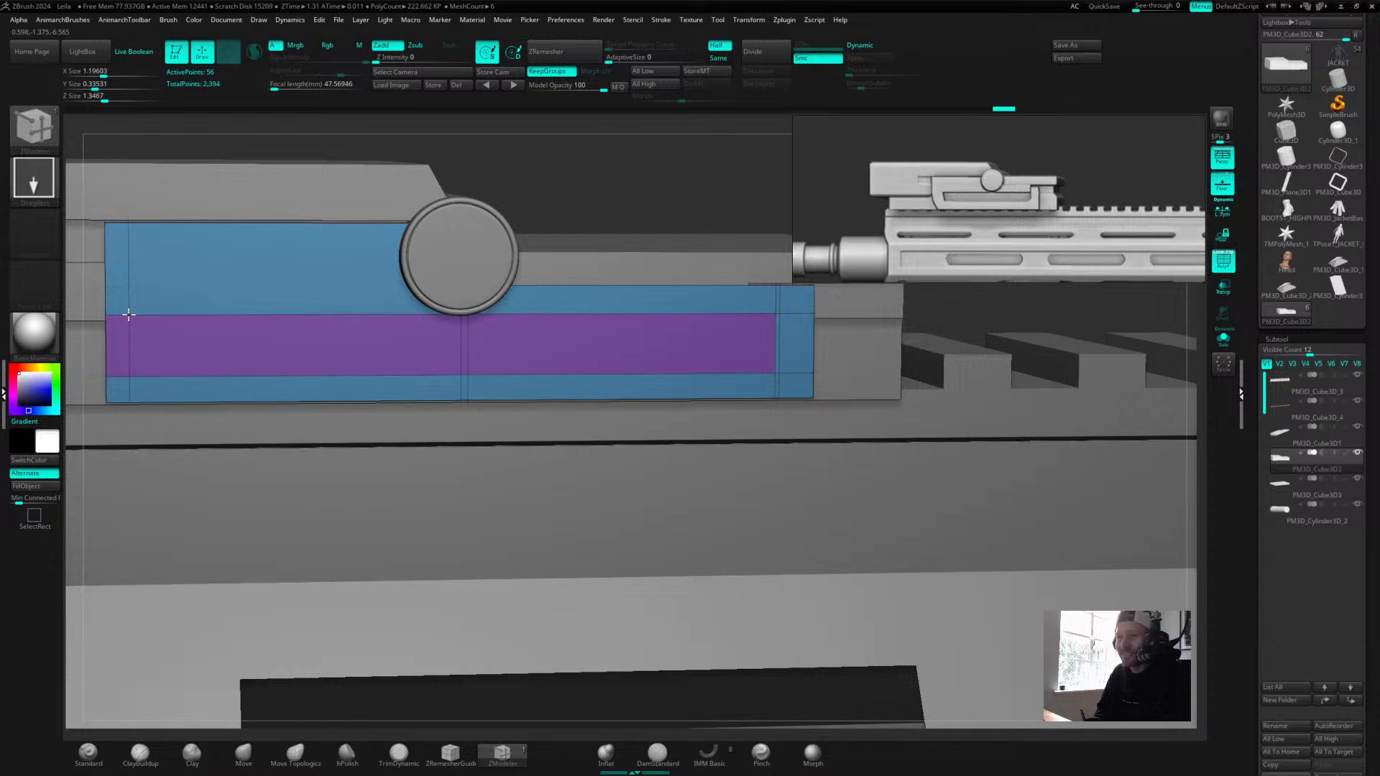
alt+drag(609, 163, 771, 166)
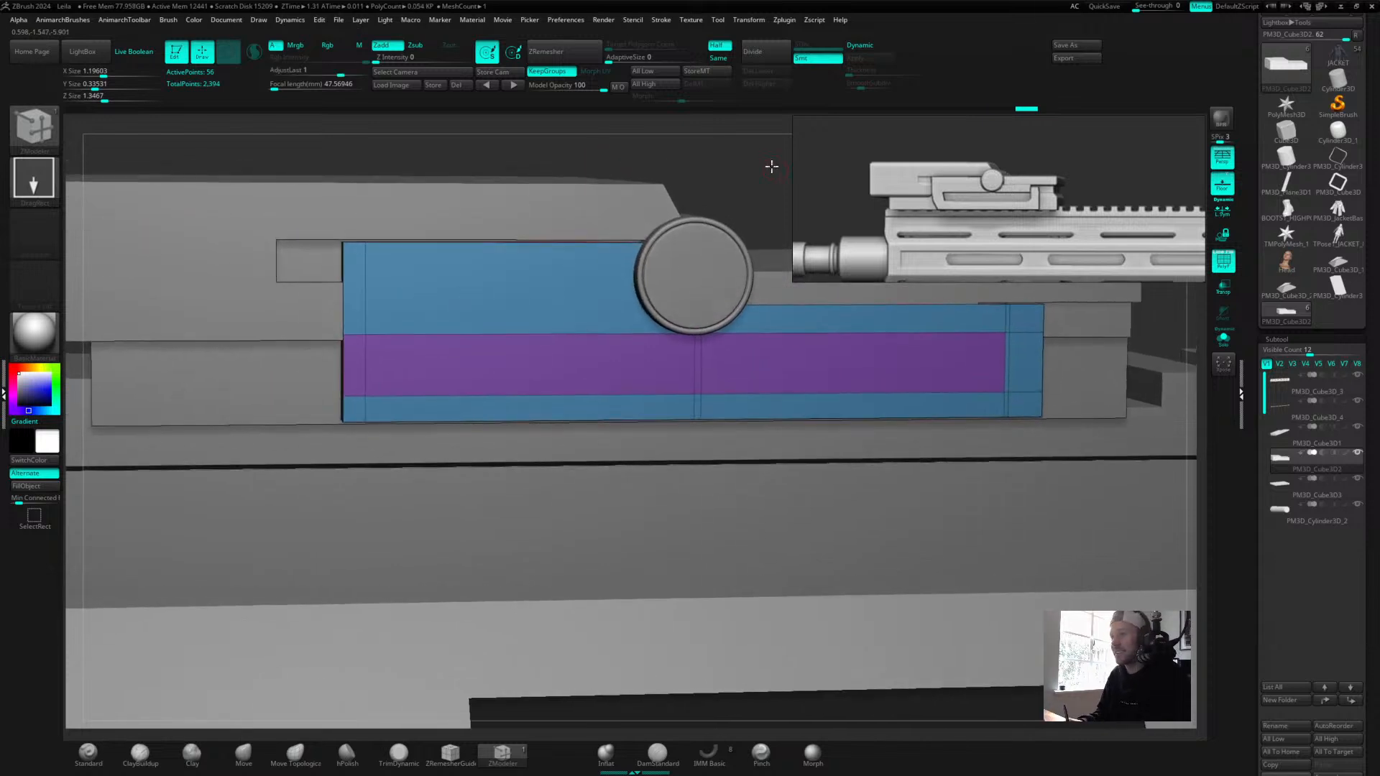
alt+click(363, 304)
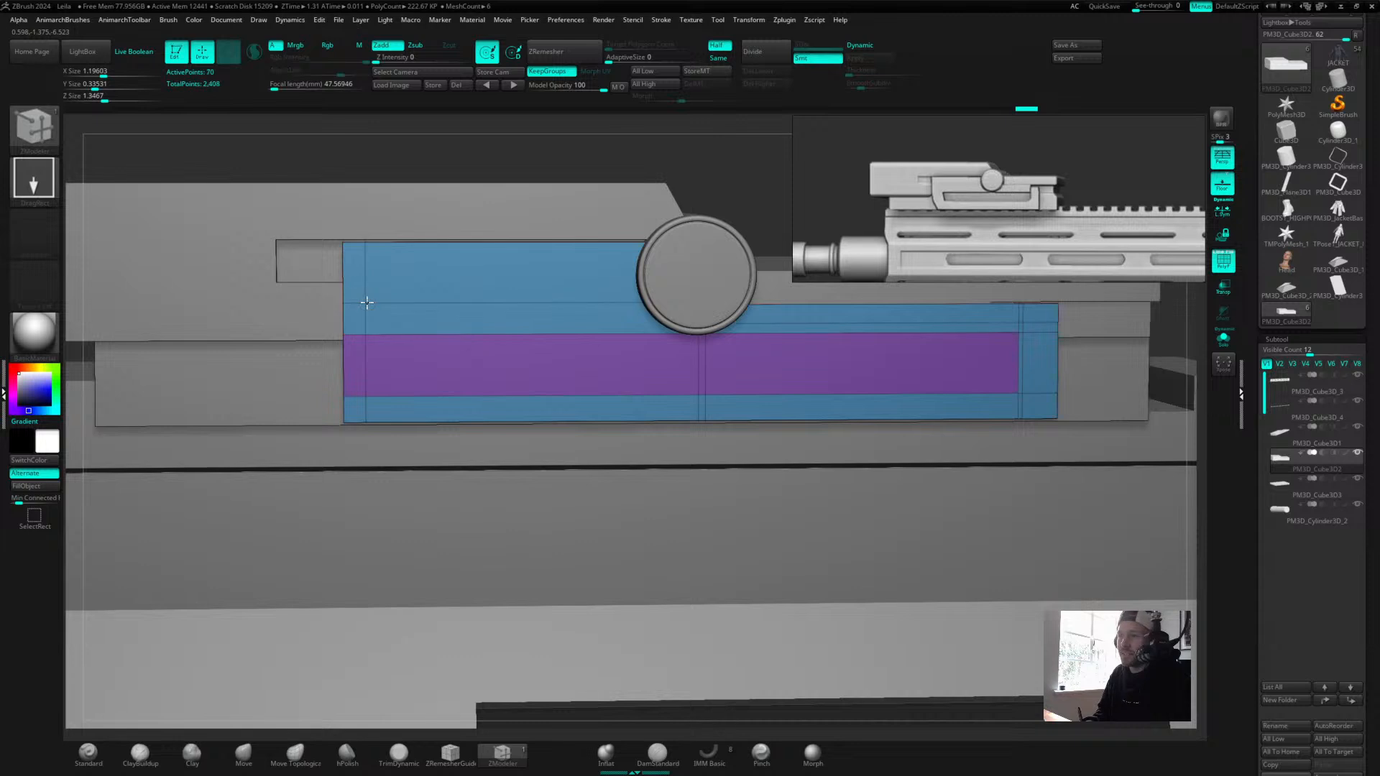
click(369, 304)
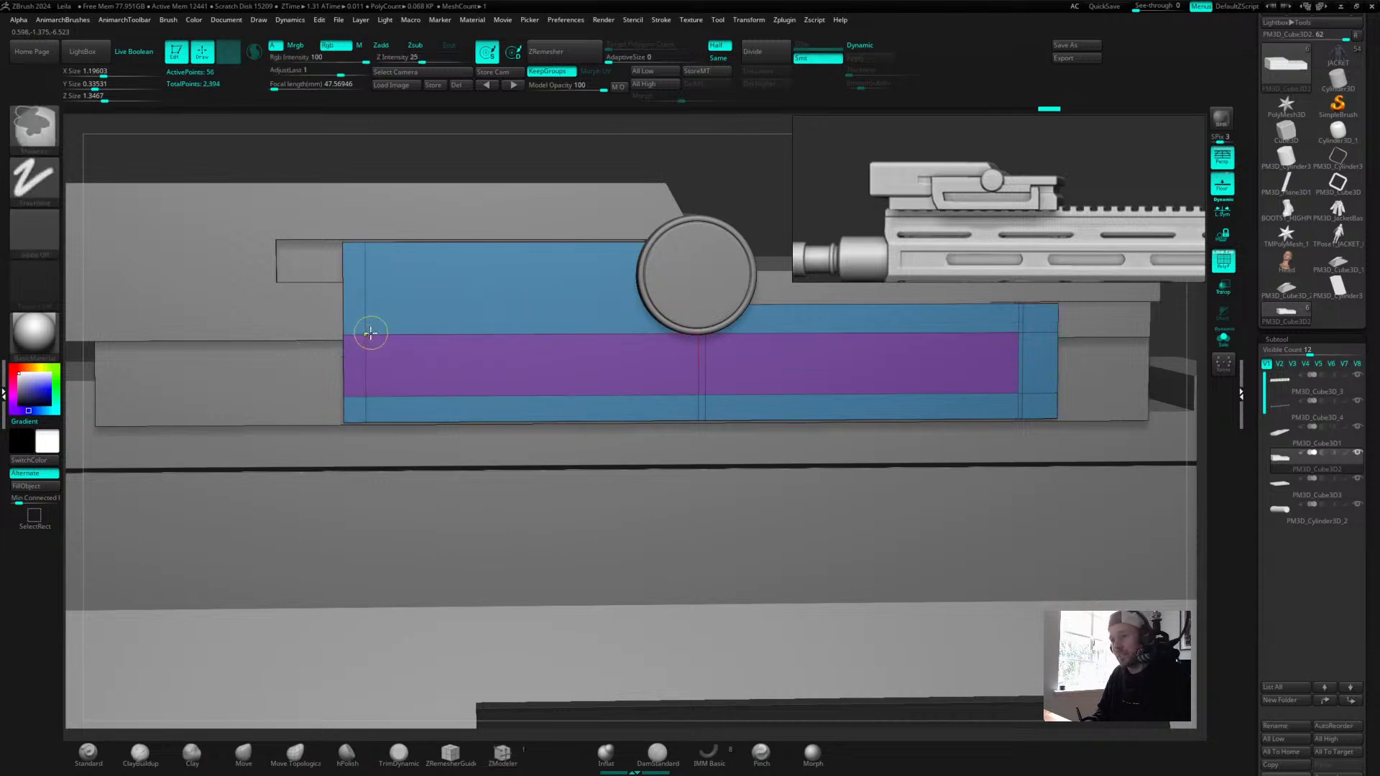
key(ctrl+z)
click(375, 335)
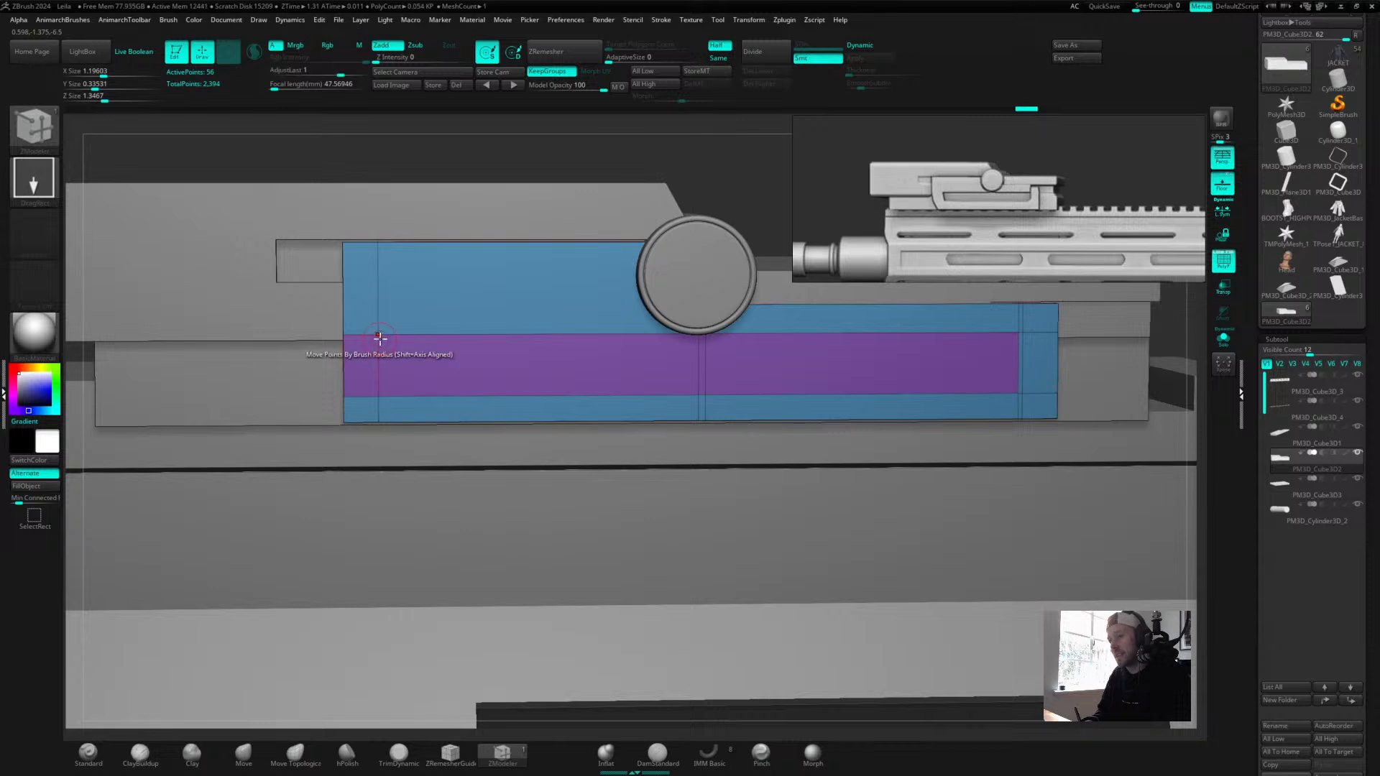
Assign the narrow side polygon at the taller end of the duplicate block, between the horizontal loops, to the surrounding blue polygroup.
key(space)
click(362, 313)
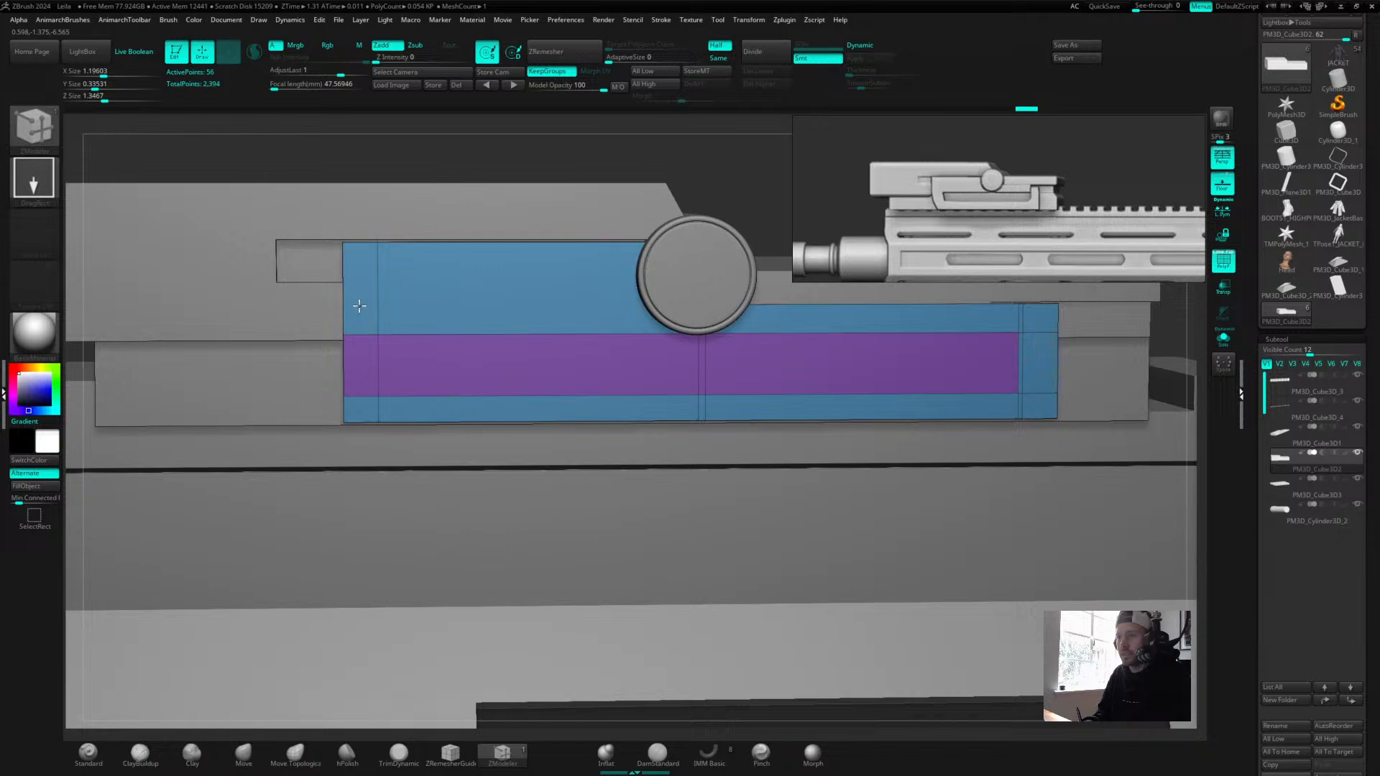
click(361, 363)
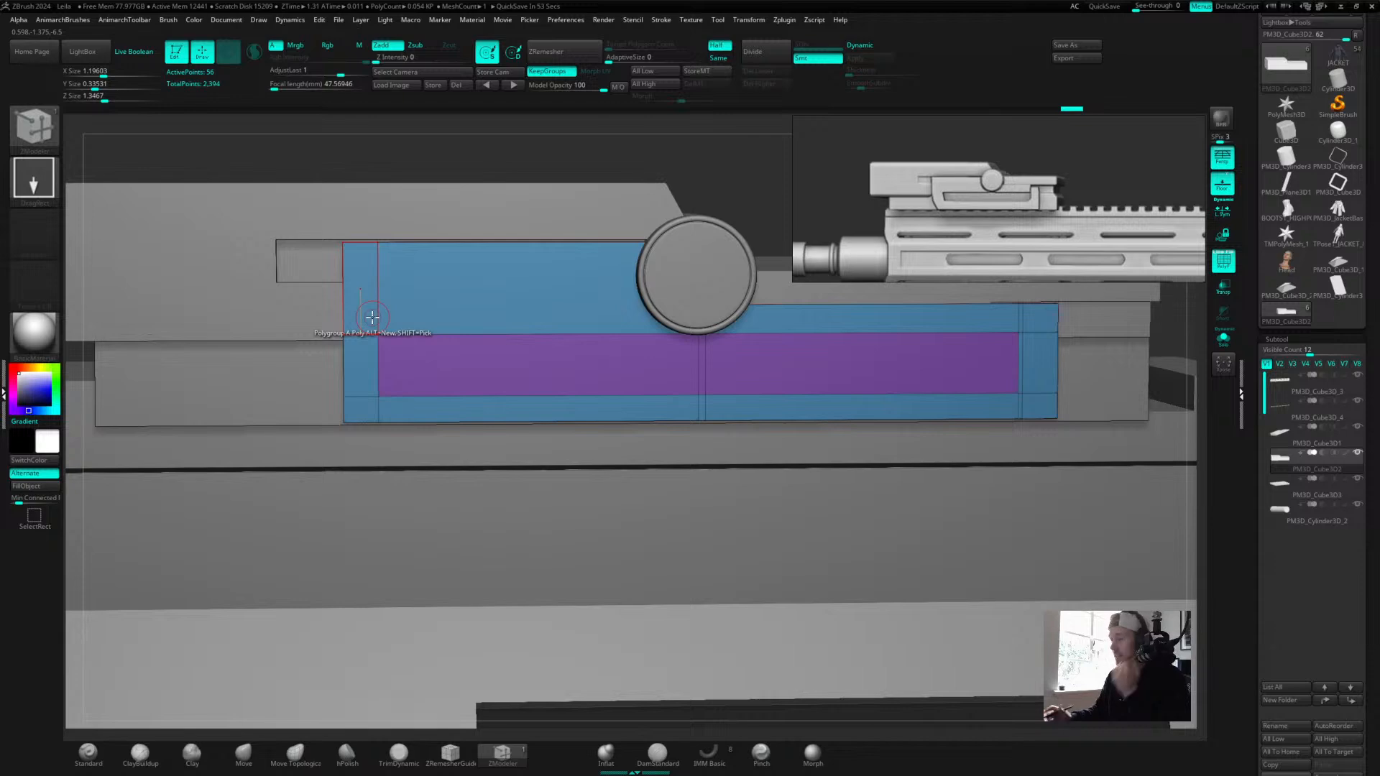
drag(743, 180, 797, 112)
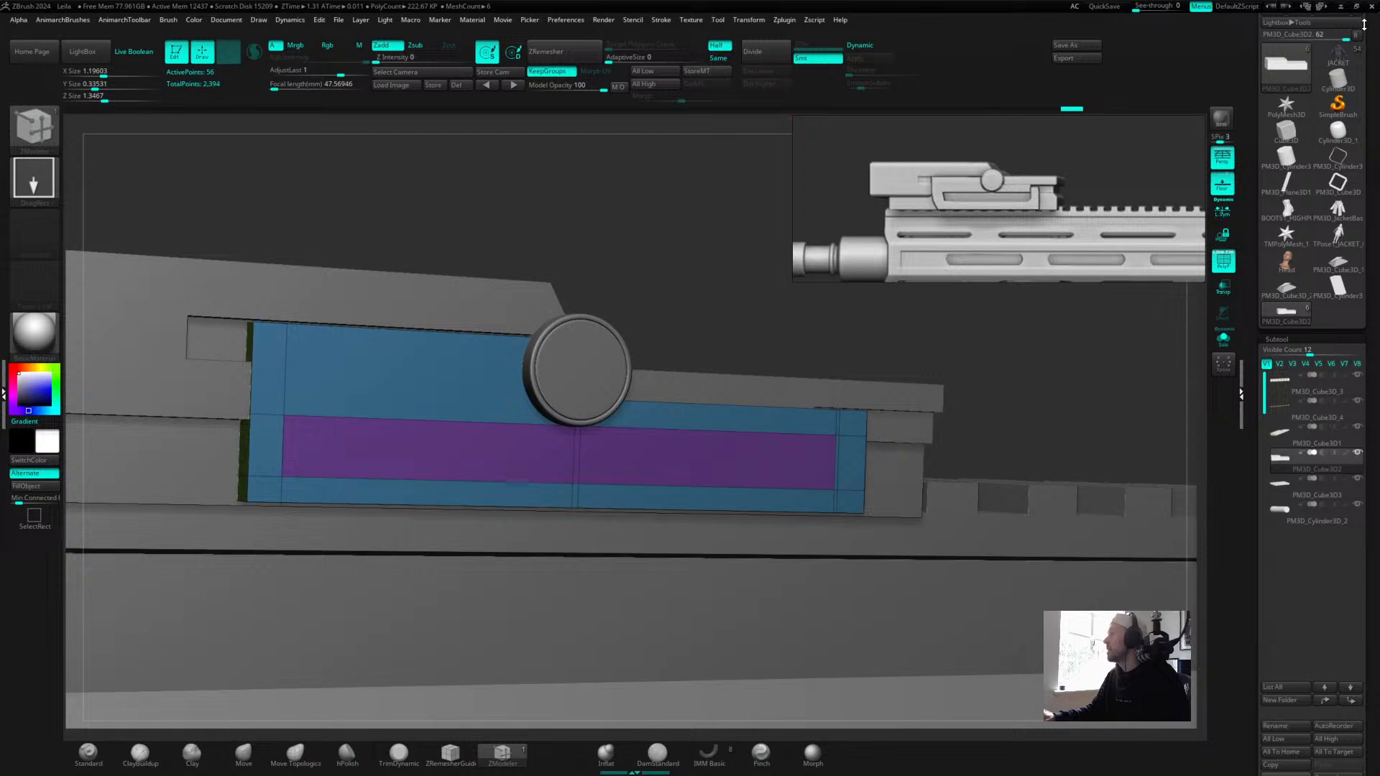
Switch to the JACKET character model, turn off its wireframe and select the Head1 subtool in a close view of the face.
mouse_move(1348, 46)
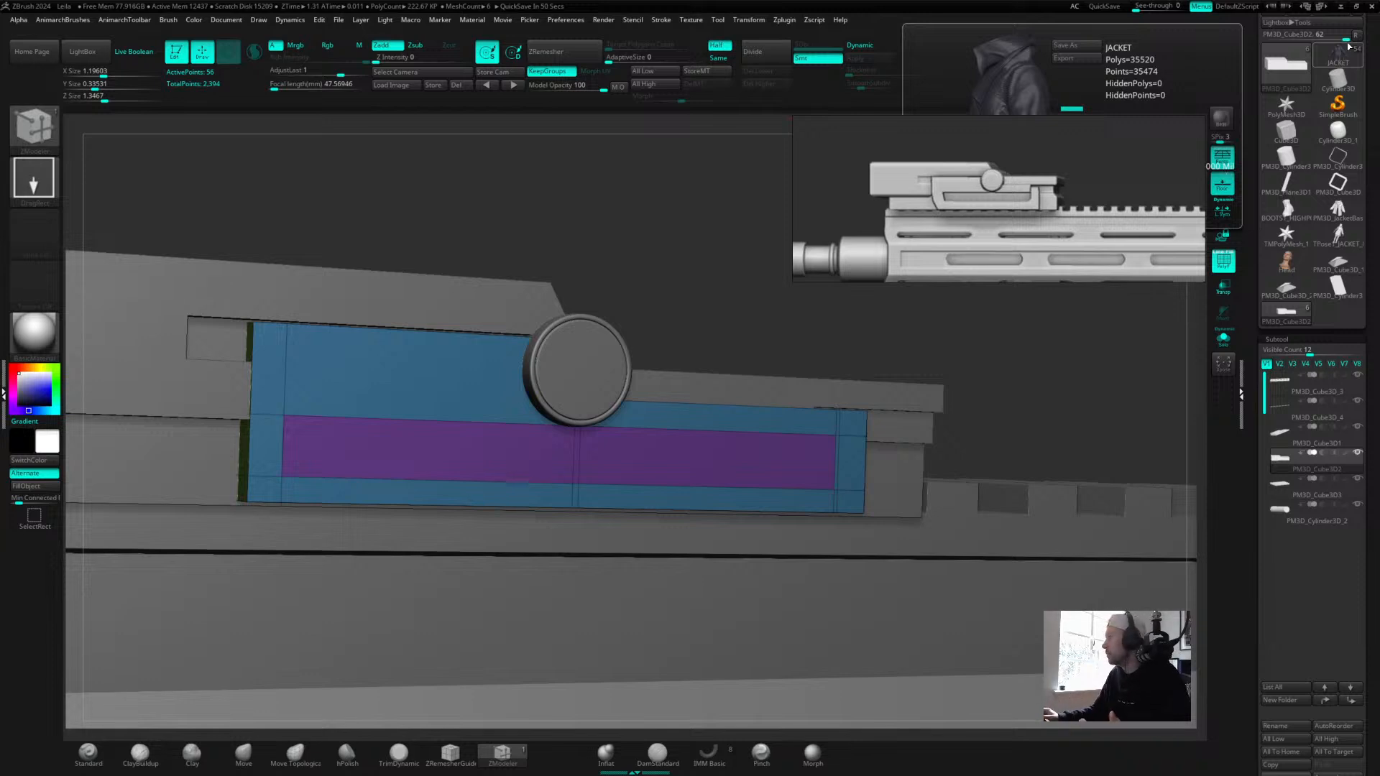
click(1338, 54)
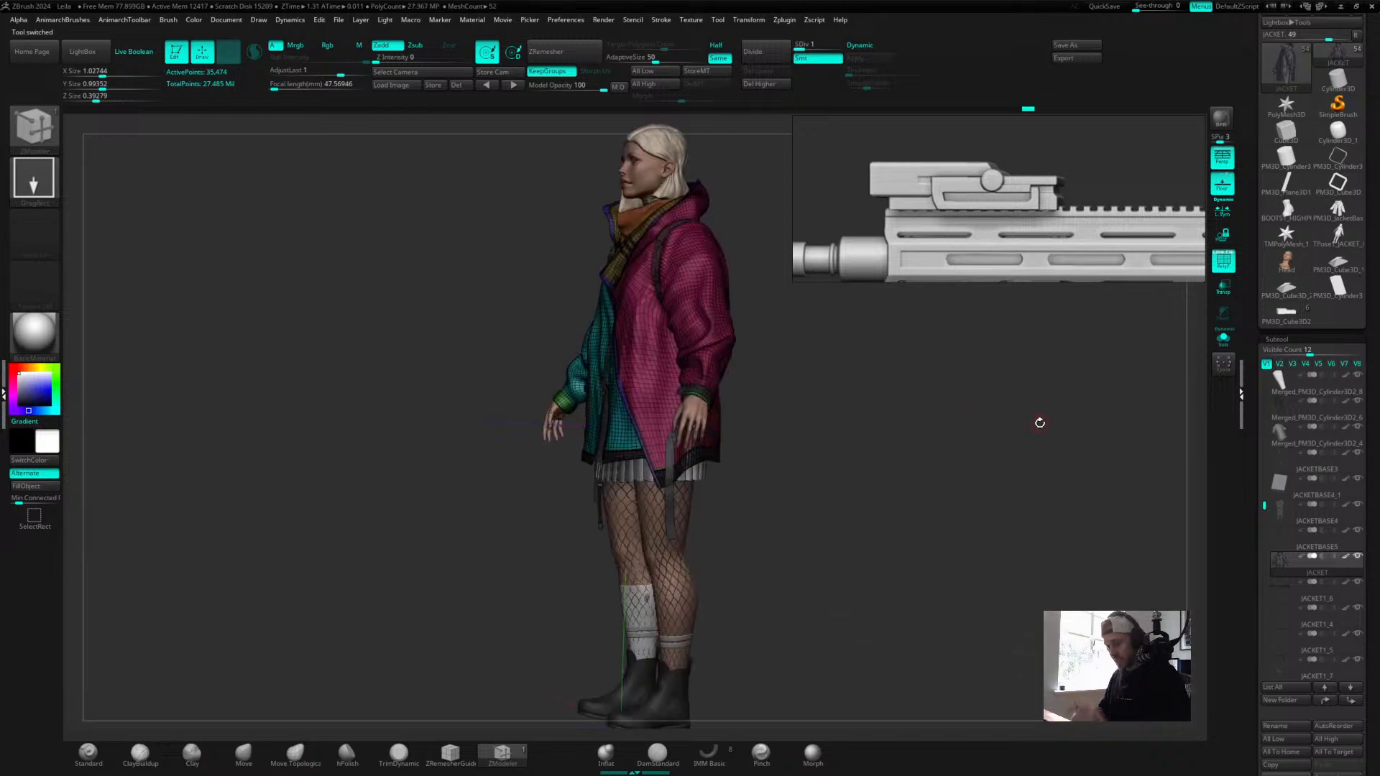
drag(783, 495, 838, 477)
key(shift+f)
alt+drag(866, 404, 845, 544)
alt+click(604, 323)
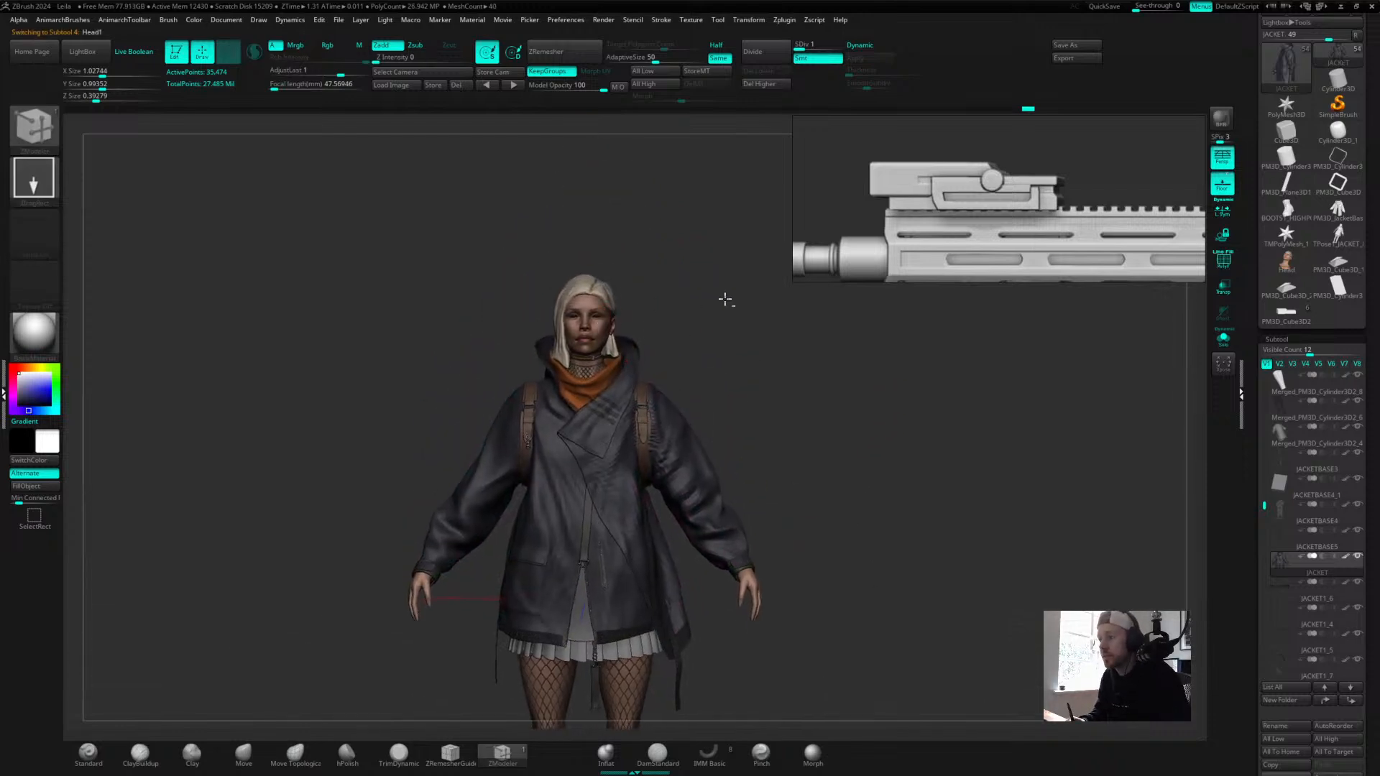
alt+drag(762, 316, 900, 402)
alt+drag(725, 179, 762, 330)
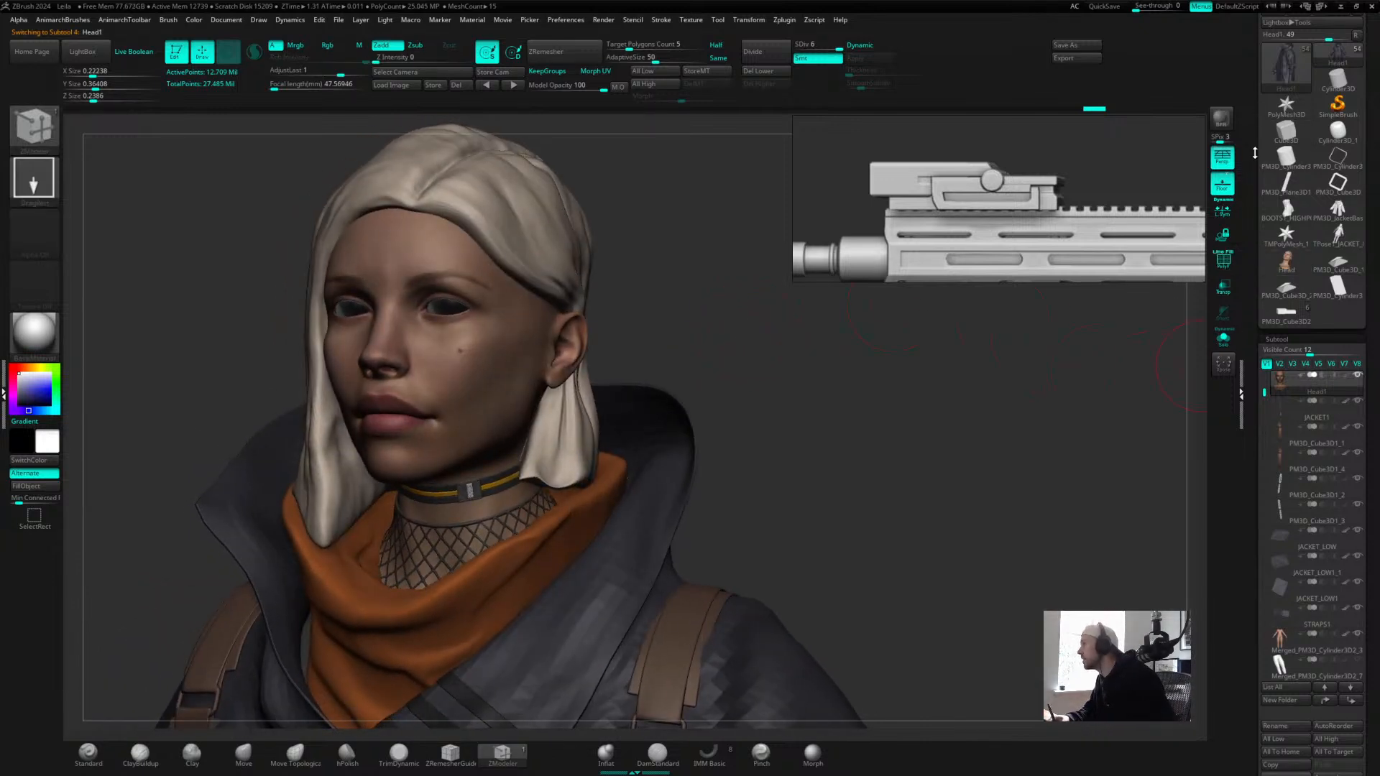
Select the Female_Base_SDiv1 subtool, isolate it and examine its topology with the wireframe shown temporarily.
drag(1264, 388, 1283, 636)
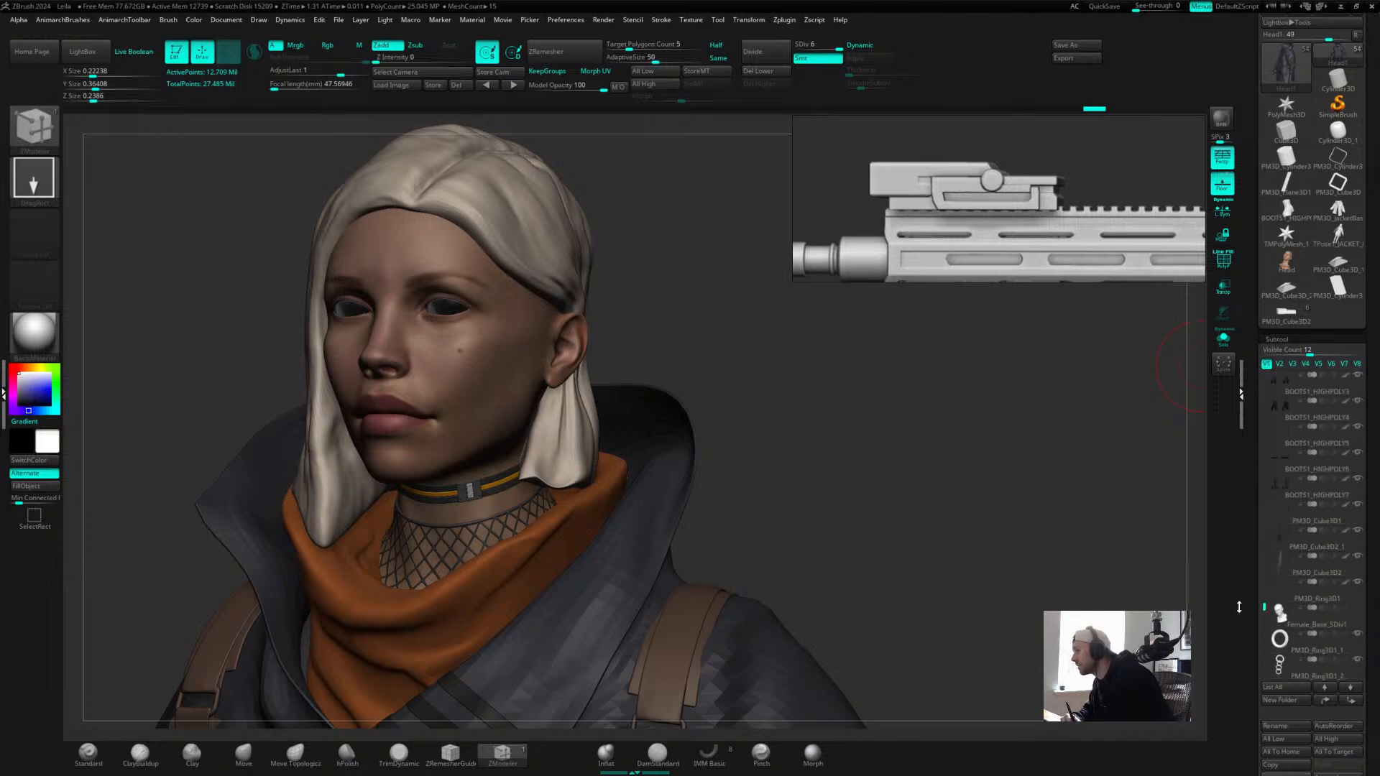
mouse_move(1290, 594)
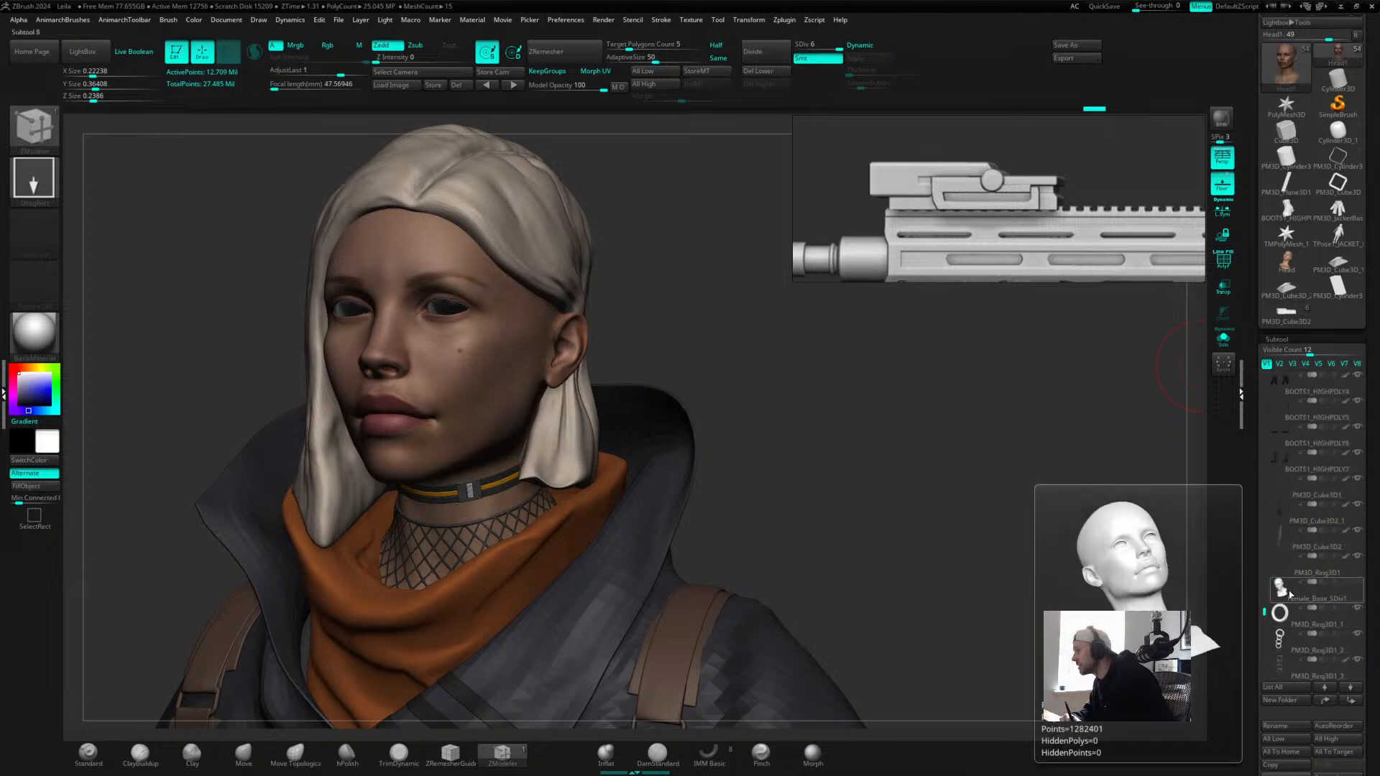
click(1290, 593)
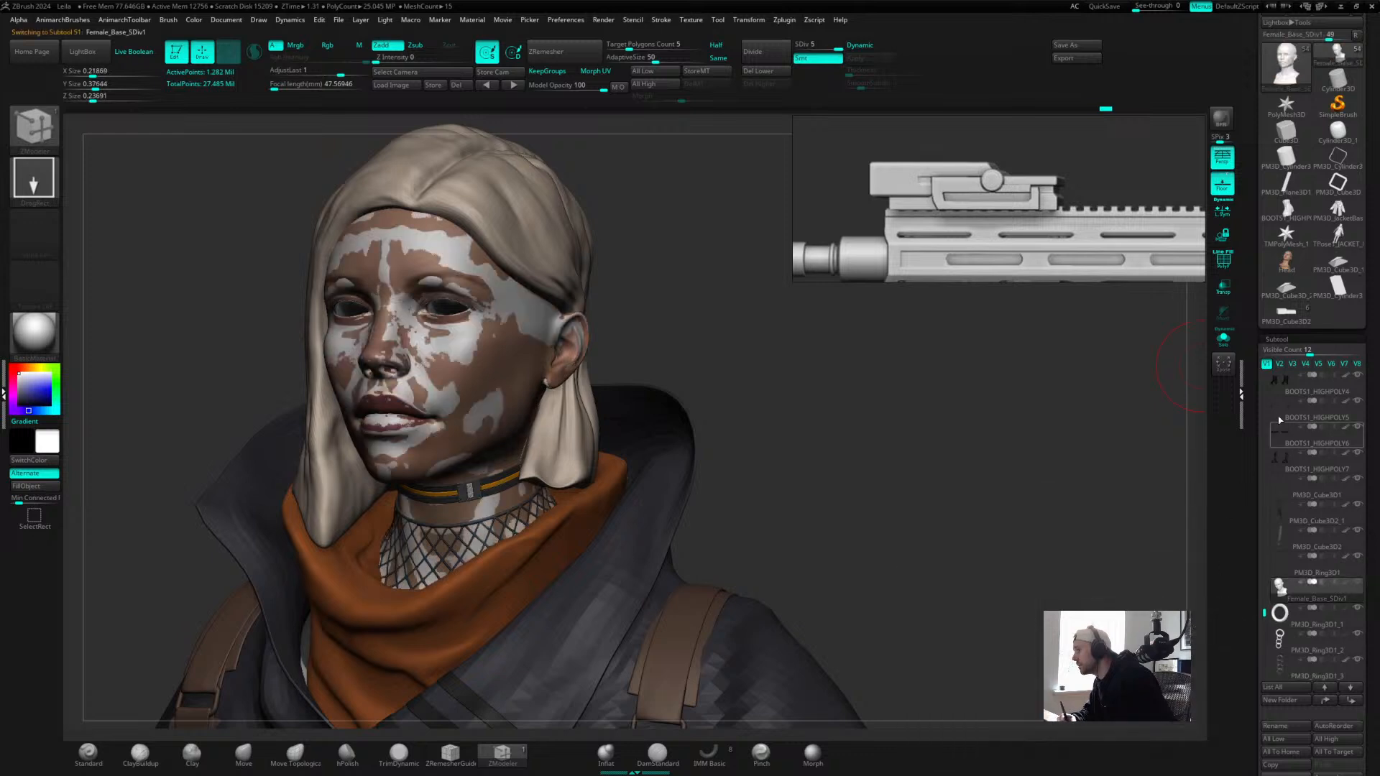
click(1229, 346)
mouse_move(704, 424)
mouse_down()
mouse_move(745, 431)
mouse_move(686, 423)
mouse_up()
mouse_move(673, 480)
alt+mouse_down()
mouse_move(751, 449)
mouse_move(773, 416)
mouse_move(712, 483)
mouse_move(696, 465)
alt+mouse_up()
key(shift+f)
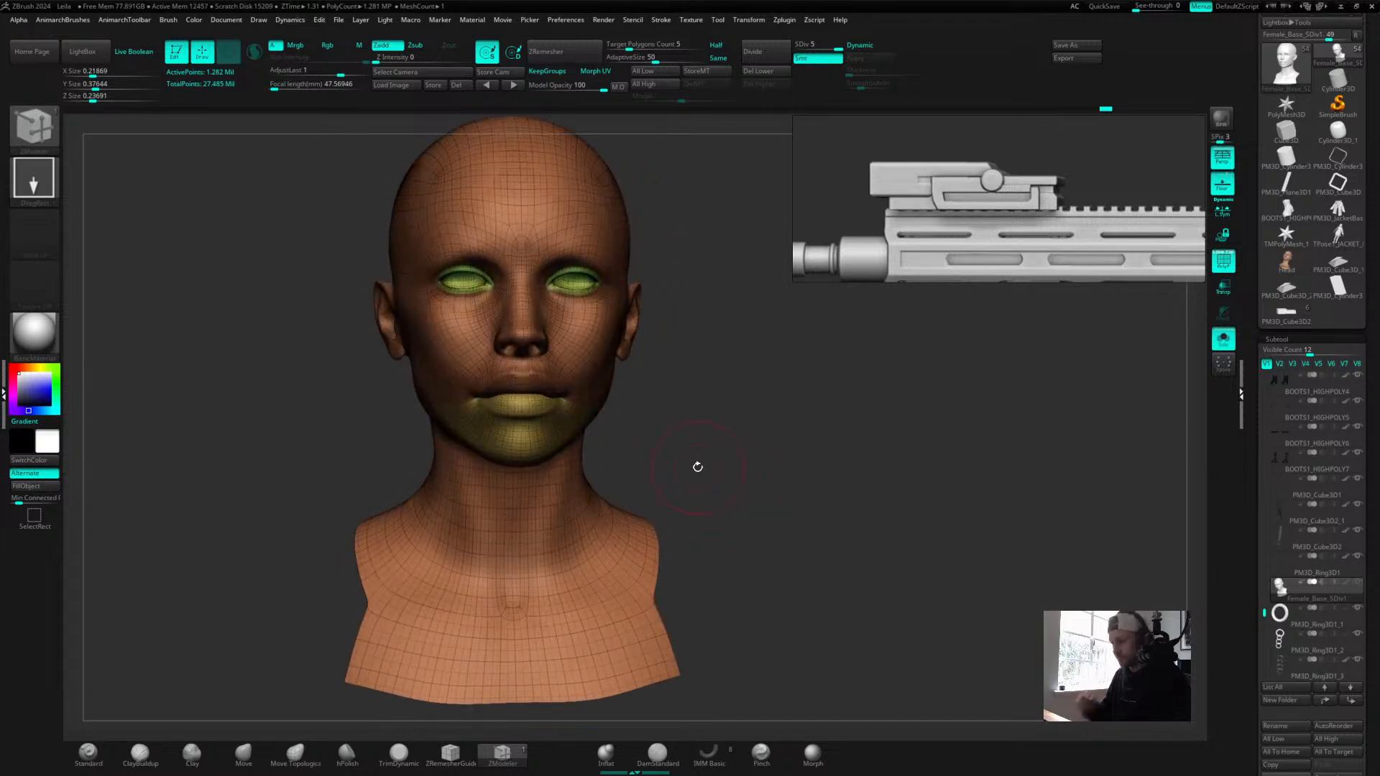
key(shift+f)
drag(744, 328, 814, 417)
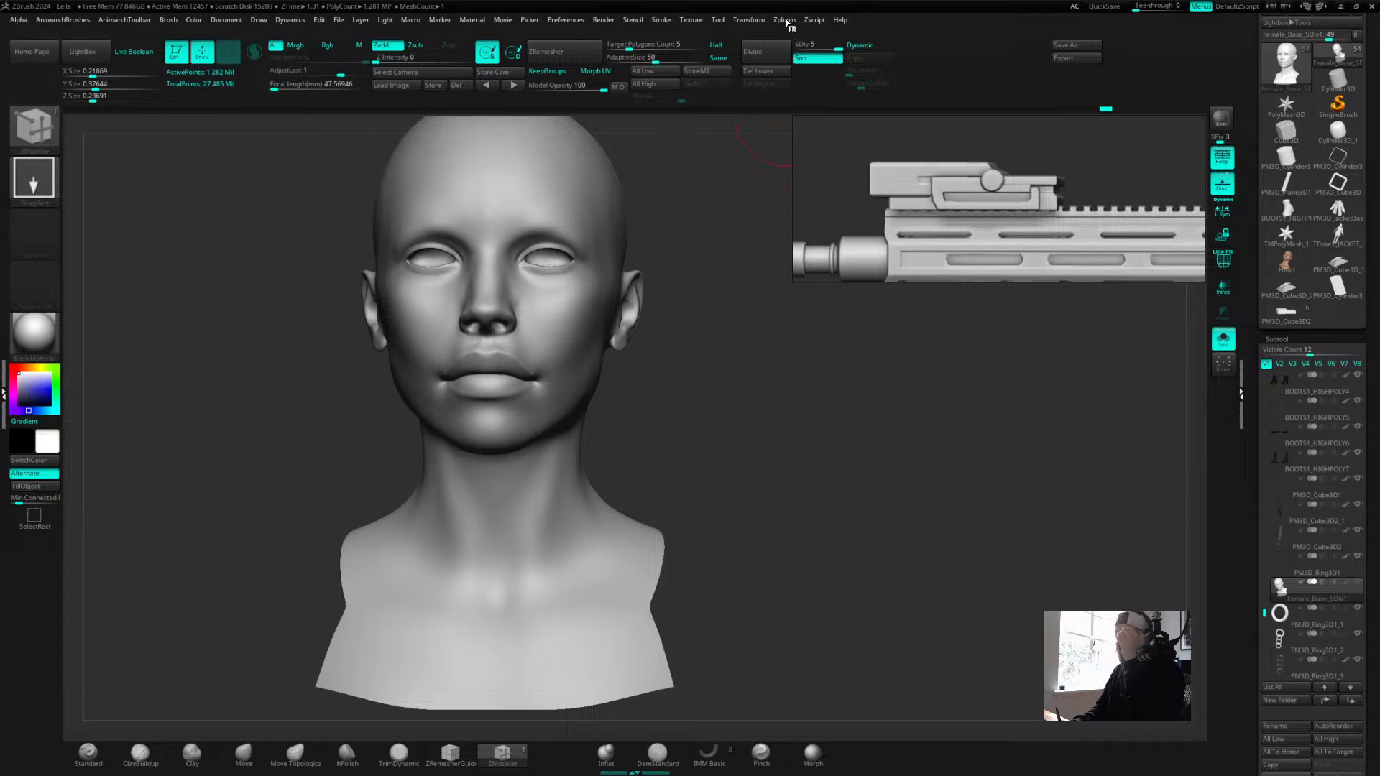
click(784, 20)
click(788, 22)
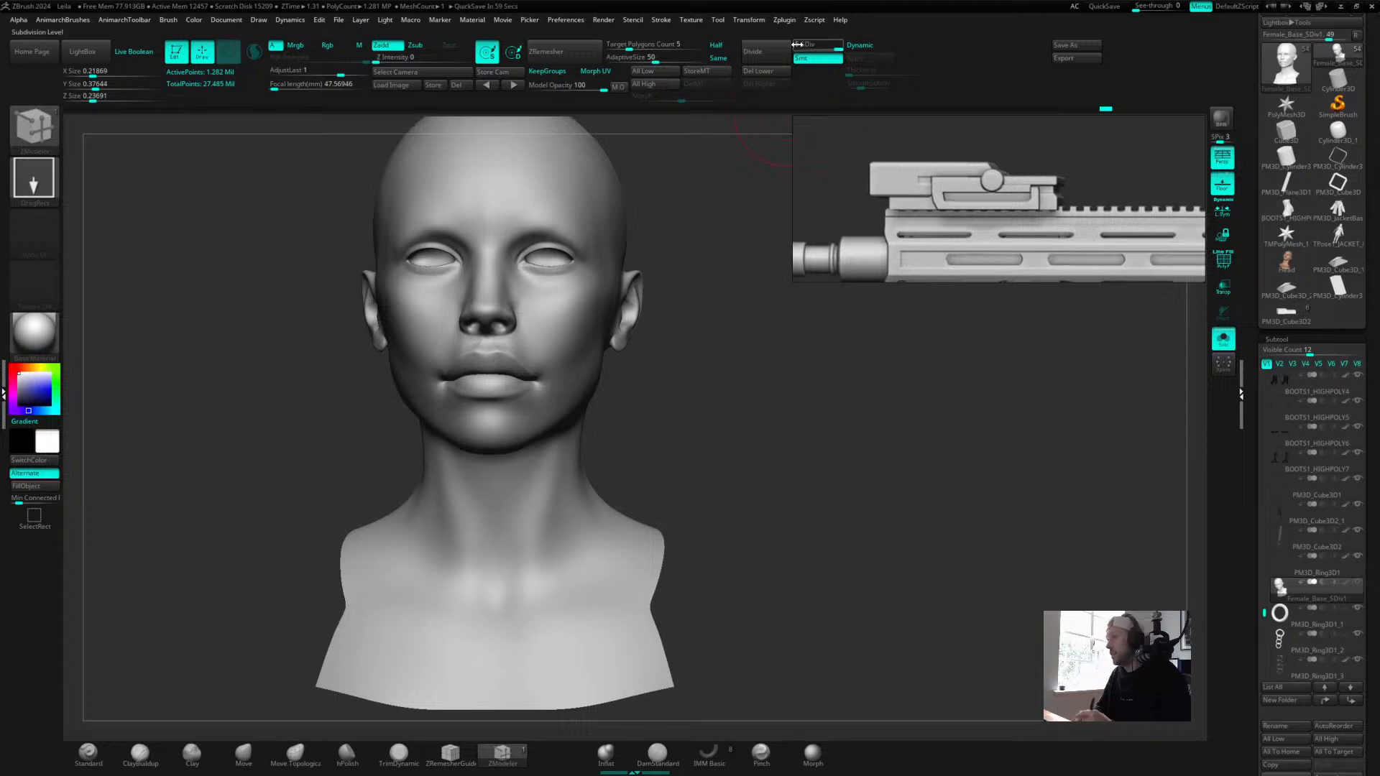
drag(840, 131, 809, 453)
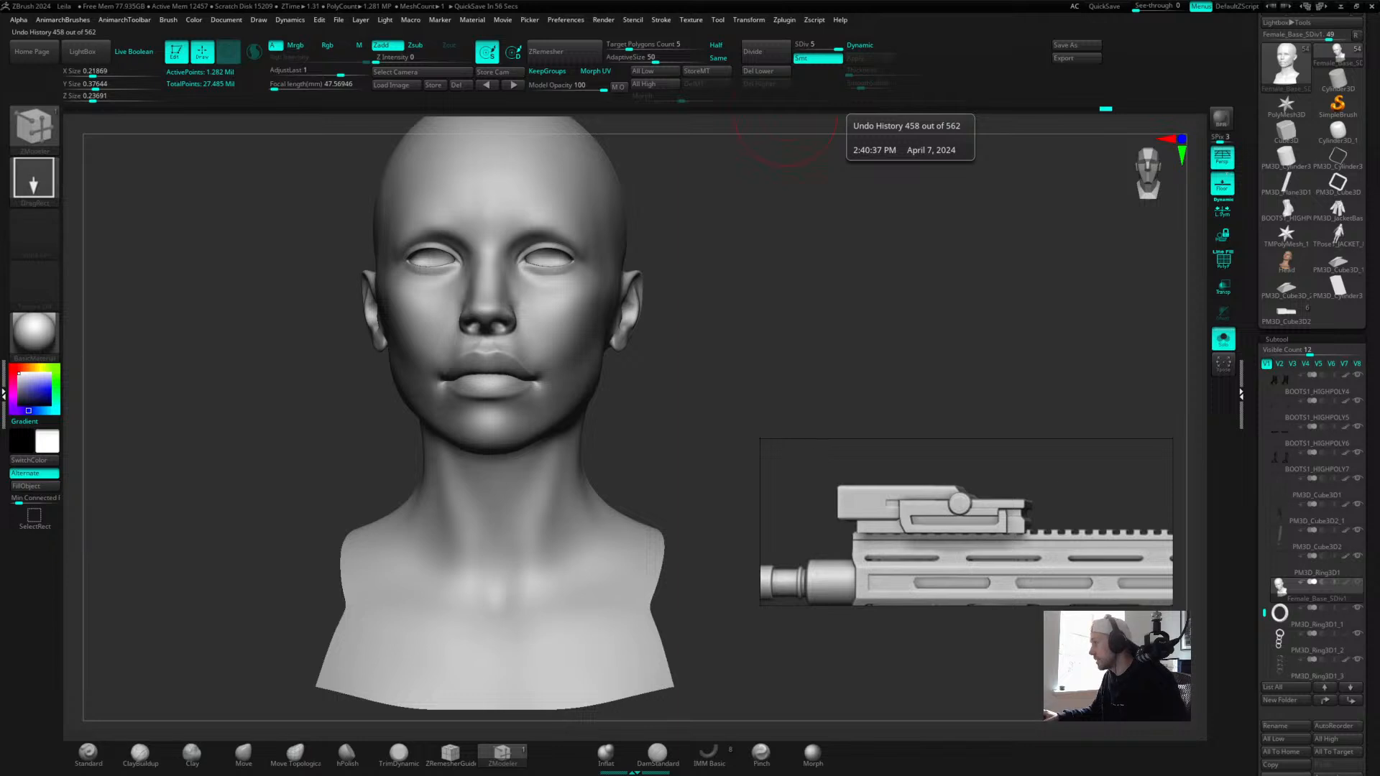
drag(818, 431, 817, 154)
drag(923, 401, 748, 477)
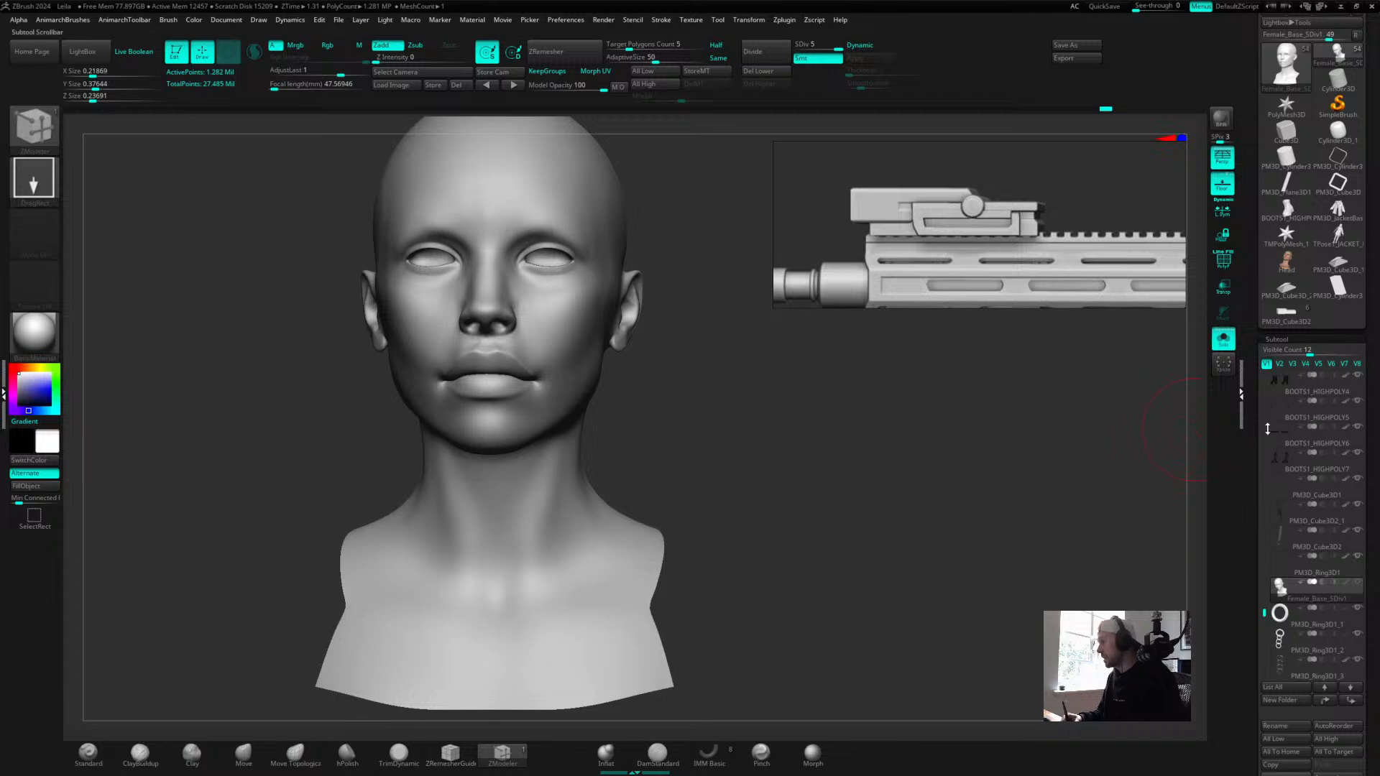
Select the Head1 subtool, end the isolation and hide all other subtools.
drag(1252, 403, 1254, 353)
drag(1263, 562, 1264, 335)
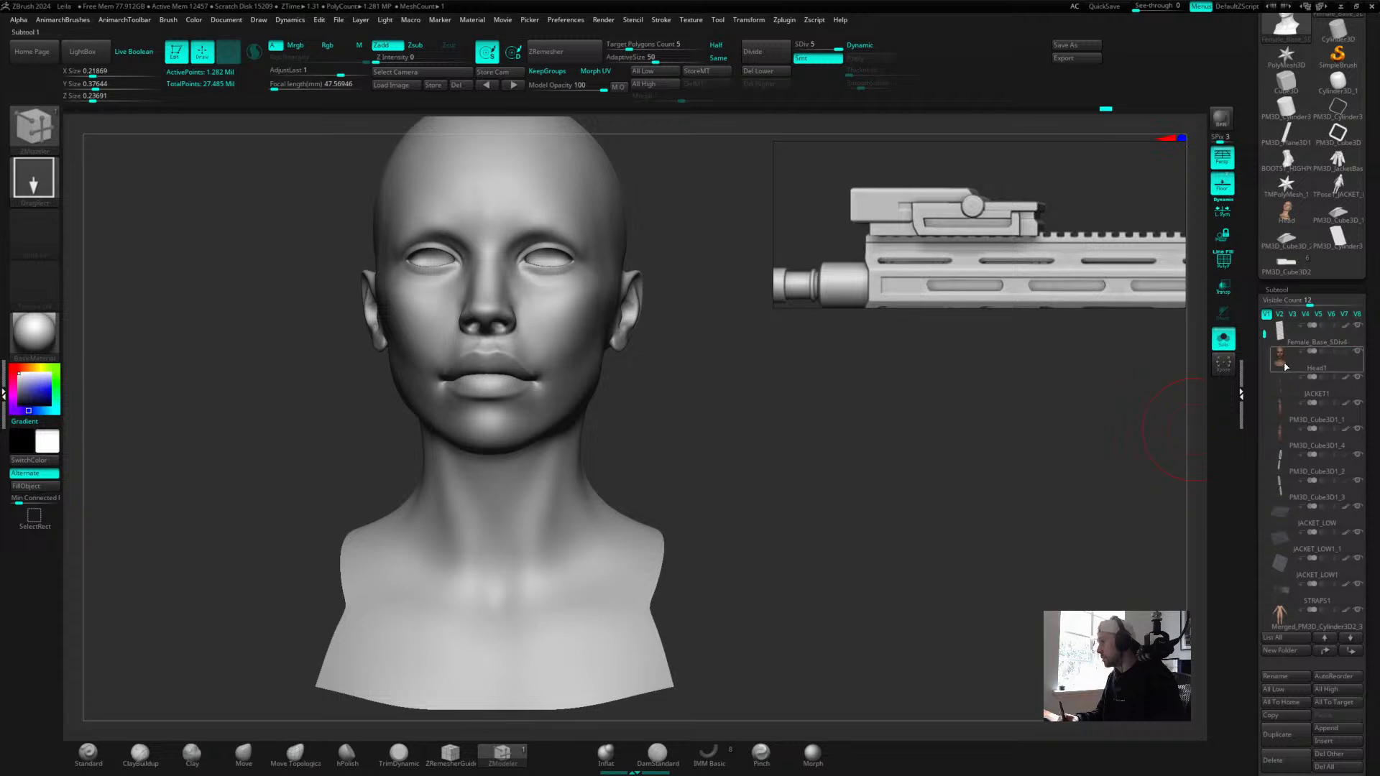
mouse_move(1289, 366)
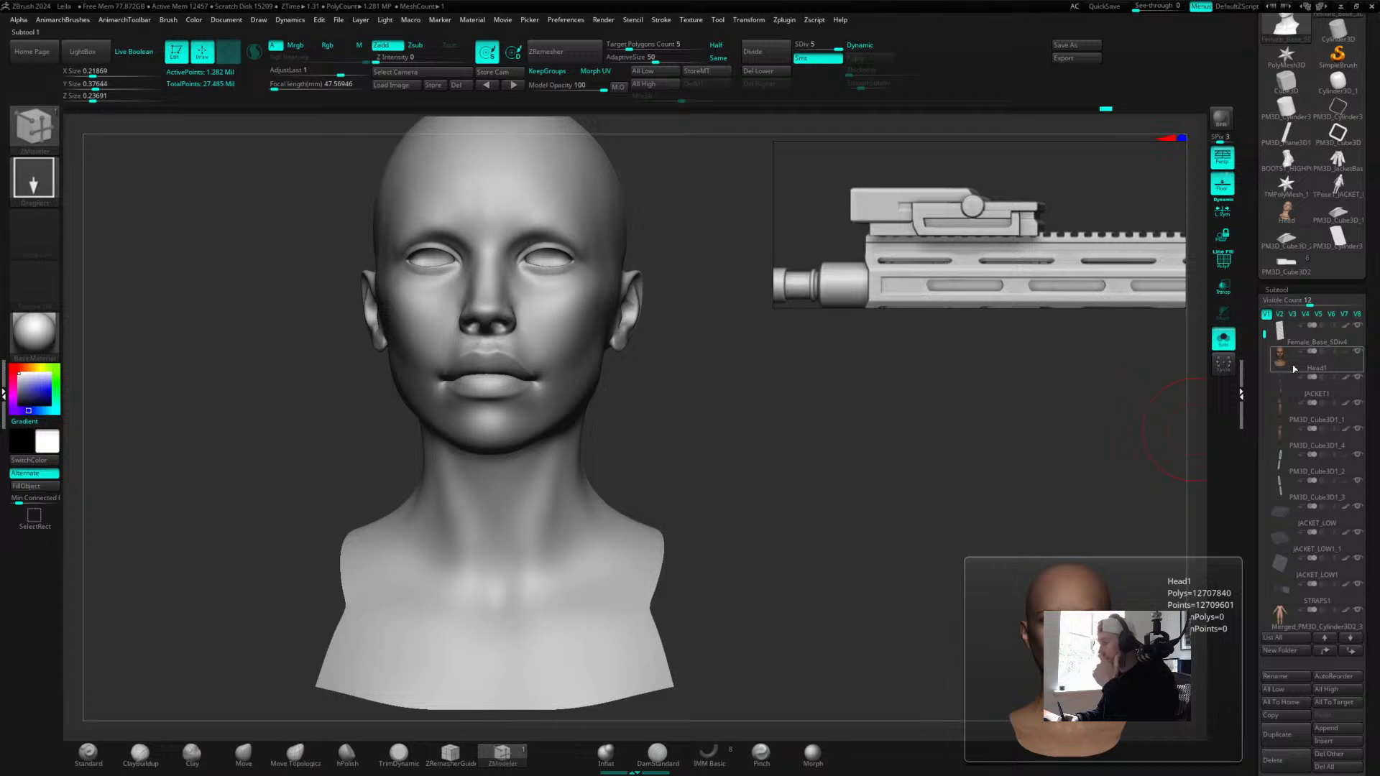
click(1294, 366)
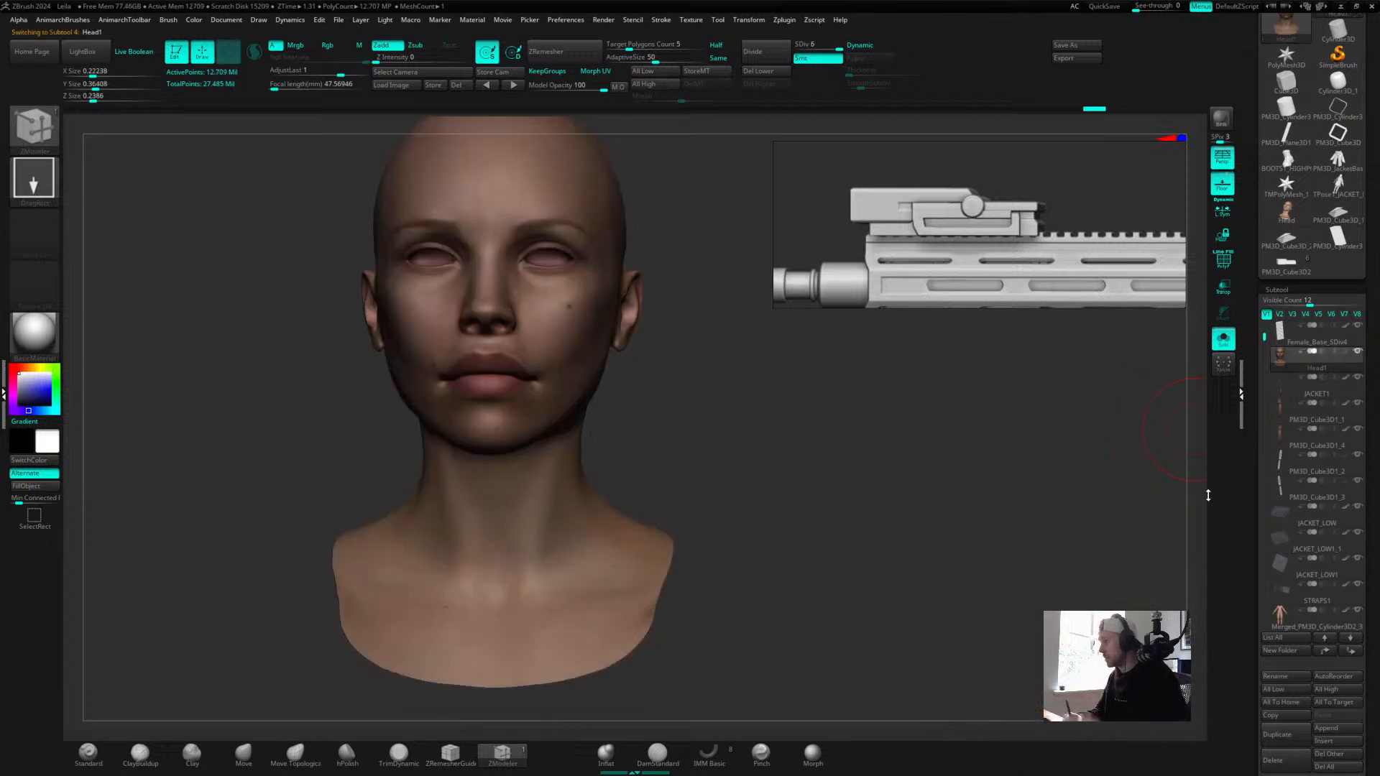
shift+click(1357, 352)
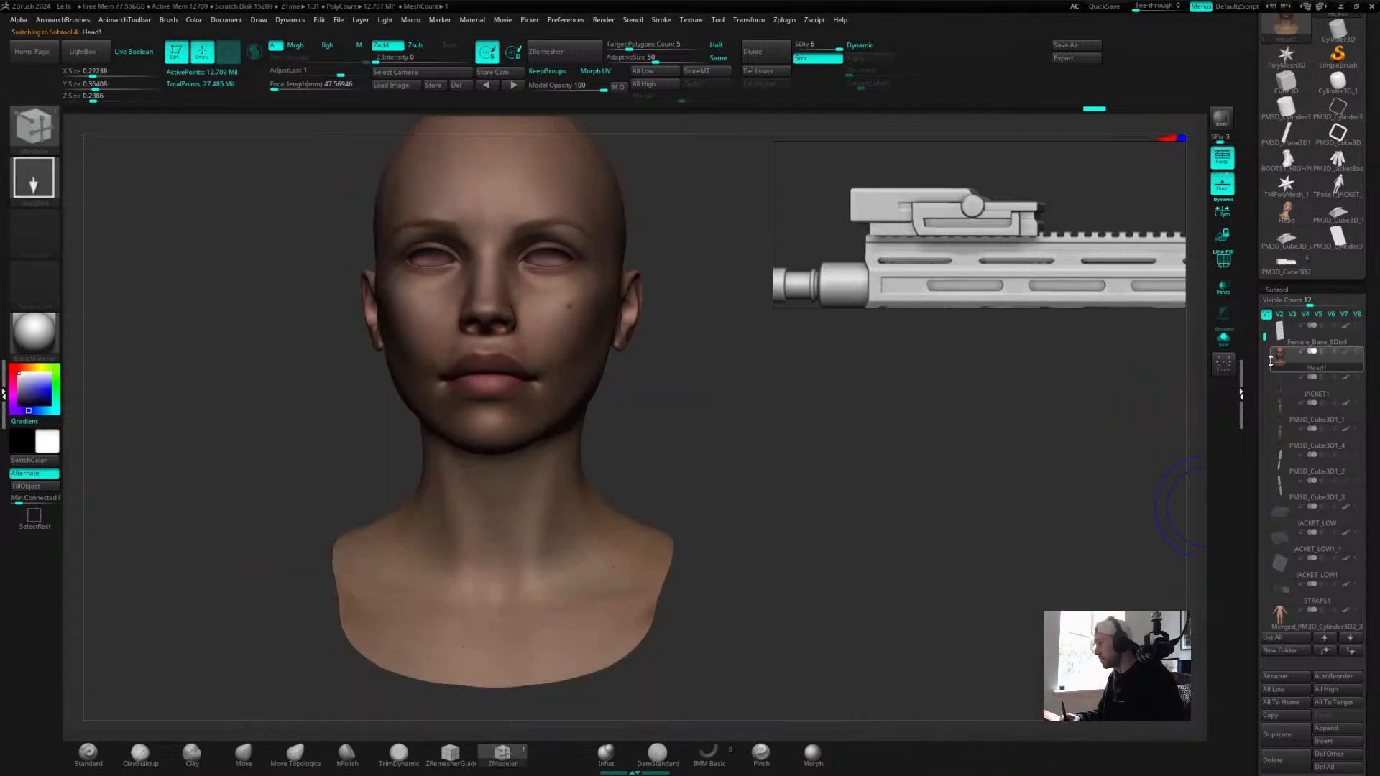
Make the Female_Base_SDiv1 subtool visible and compare how the base mesh overlaps the Head1 bust.
drag(1264, 336, 1264, 574)
click(1358, 481)
drag(718, 460, 856, 457)
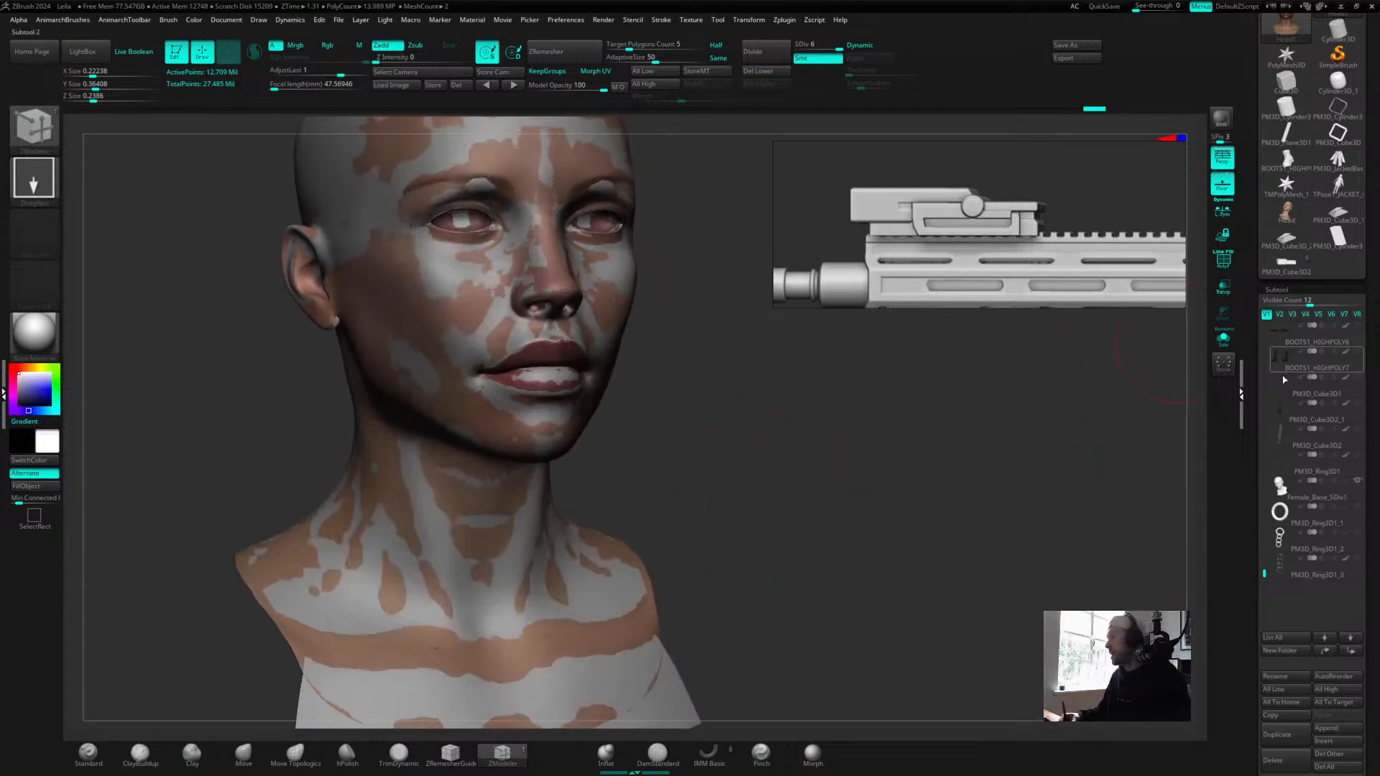
mouse_move(1263, 573)
mouse_down()
mouse_move(1264, 543)
mouse_move(1263, 557)
mouse_up()
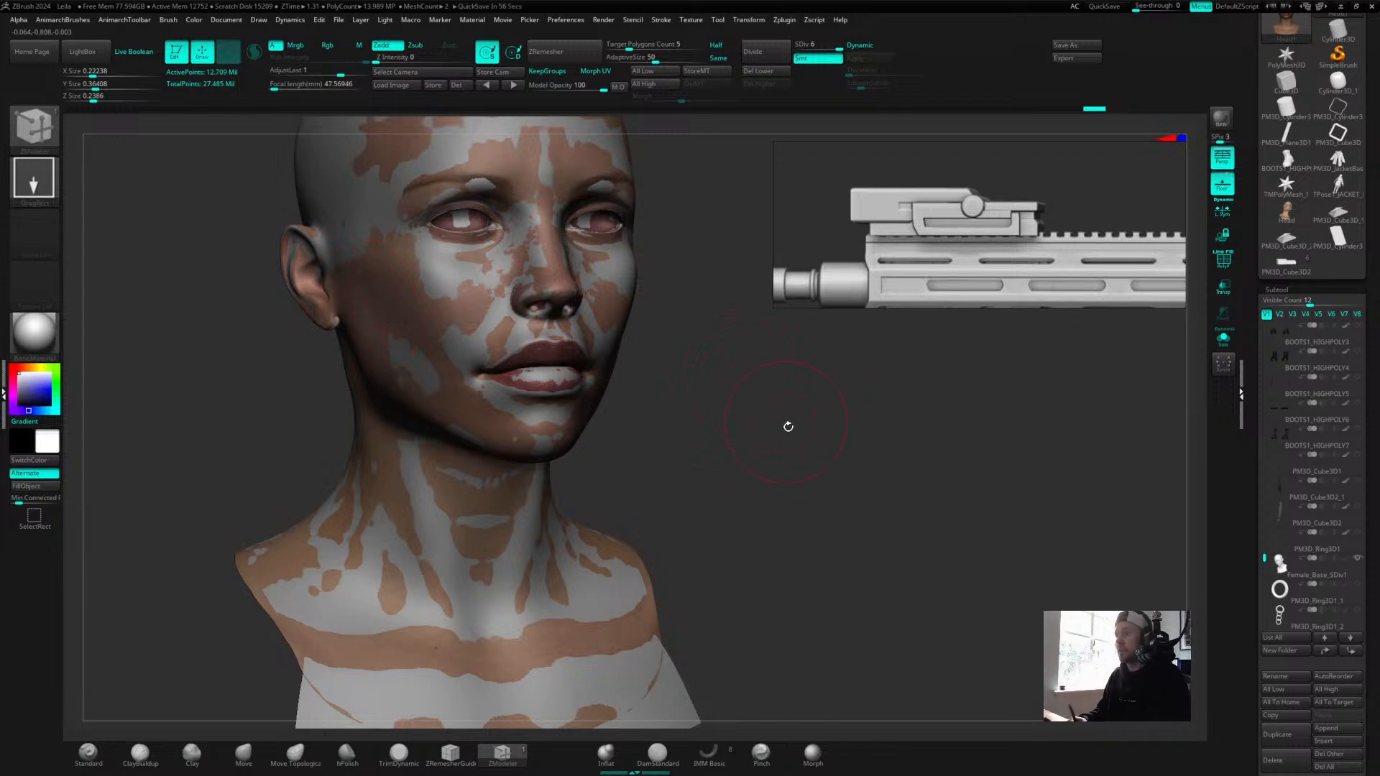
drag(781, 422, 748, 412)
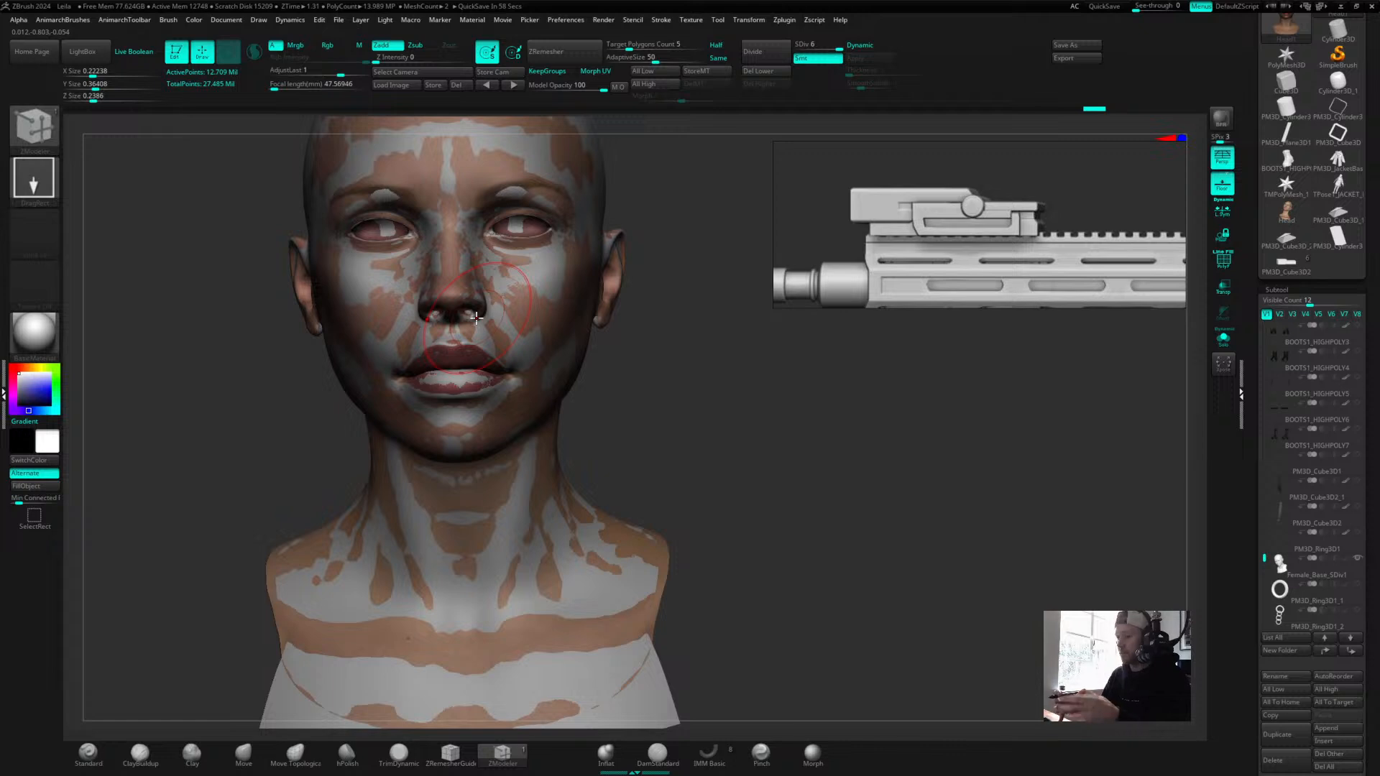
drag(679, 413, 705, 397)
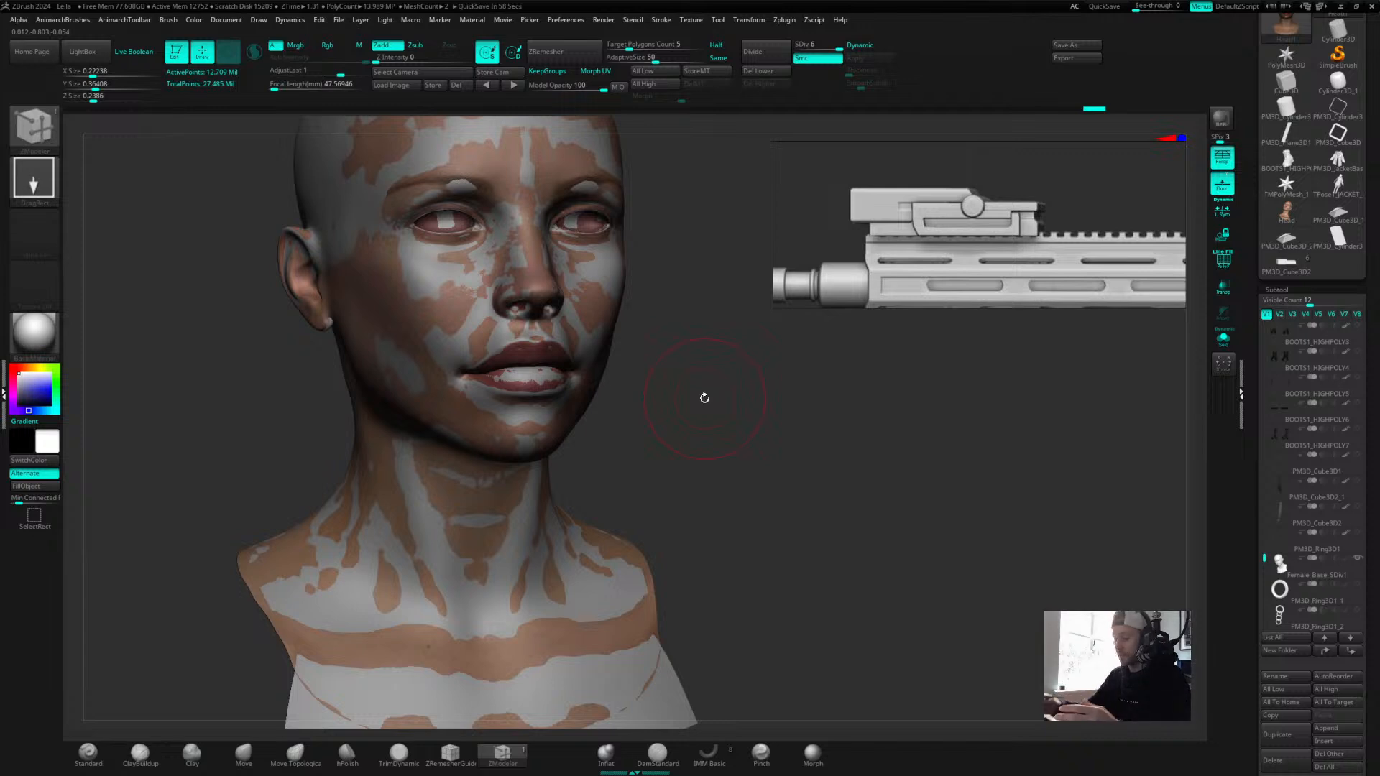
alt+drag(736, 471, 708, 468)
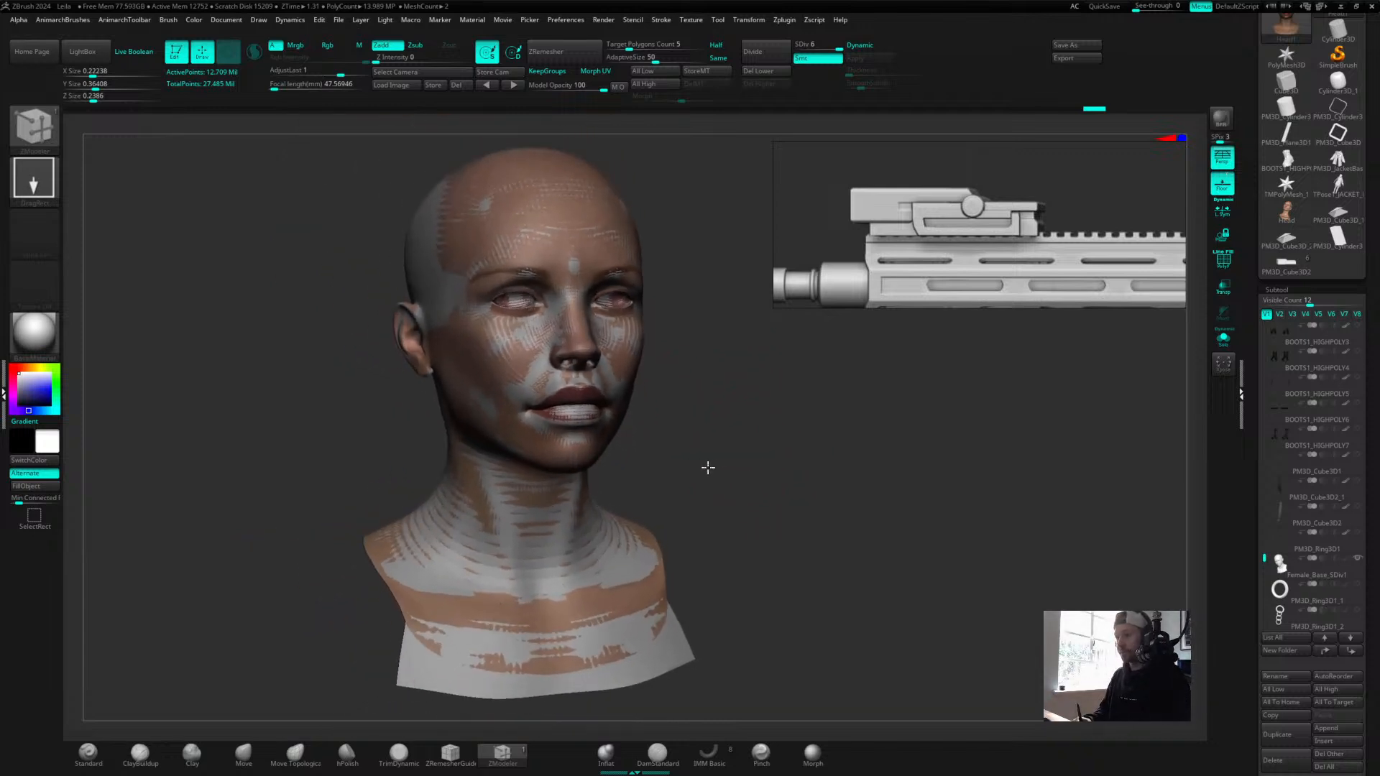
Try to start ZWrap with the two visible head subtools and close its window.
click(786, 18)
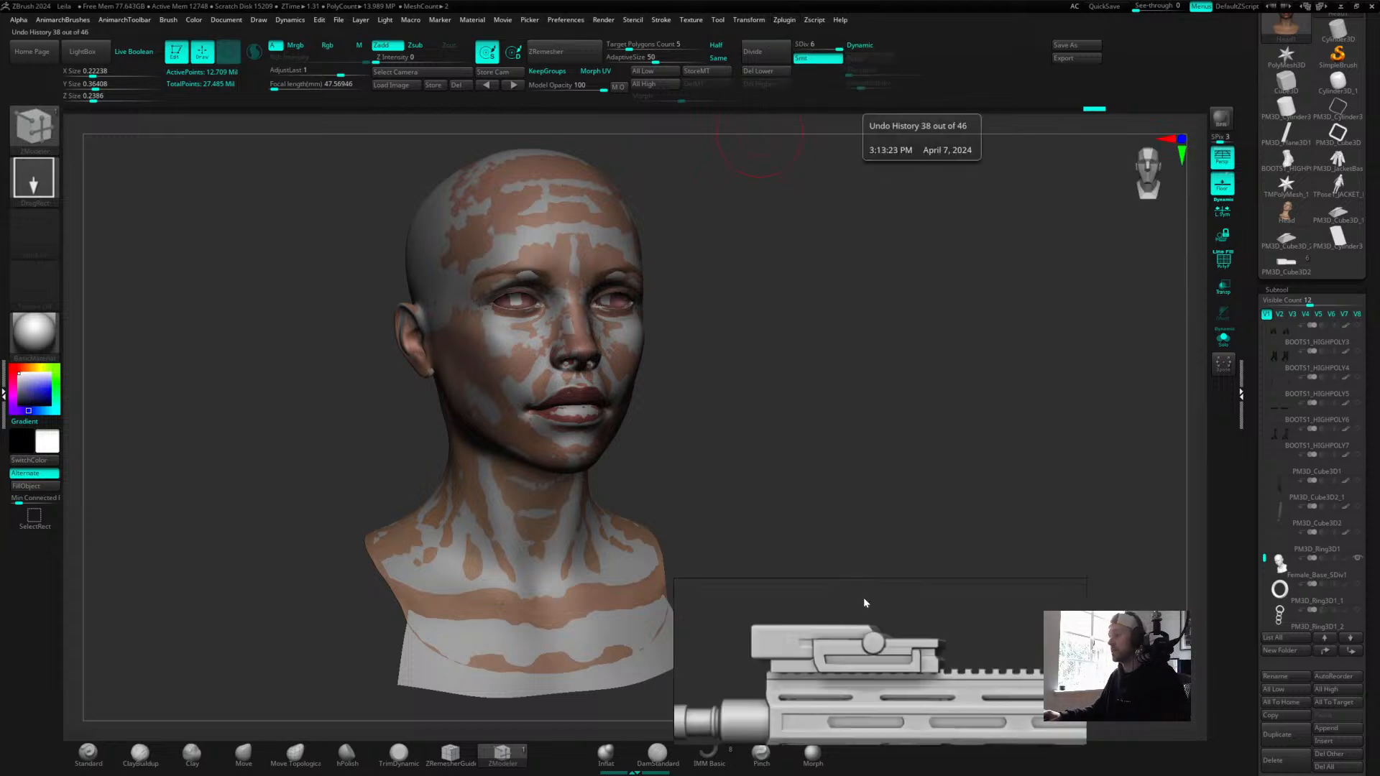
click(791, 21)
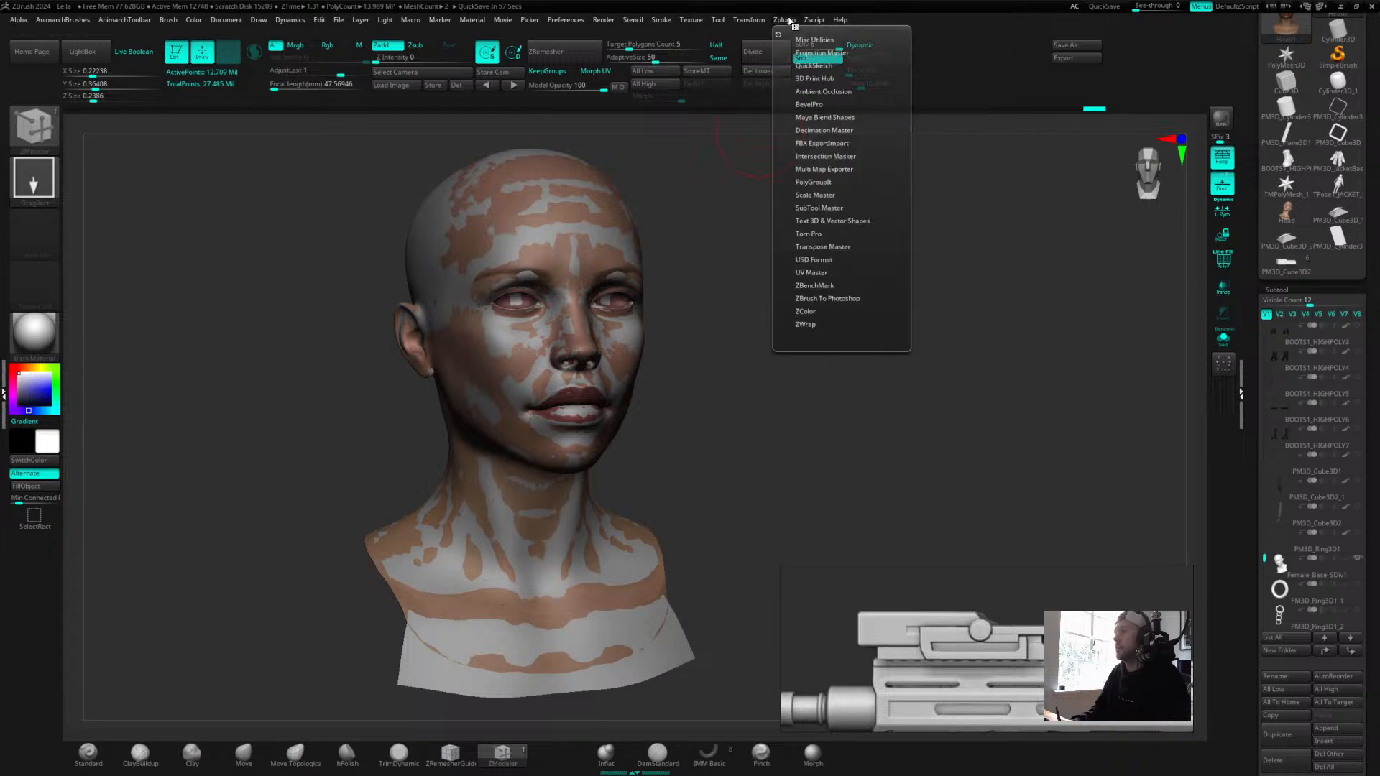
click(810, 325)
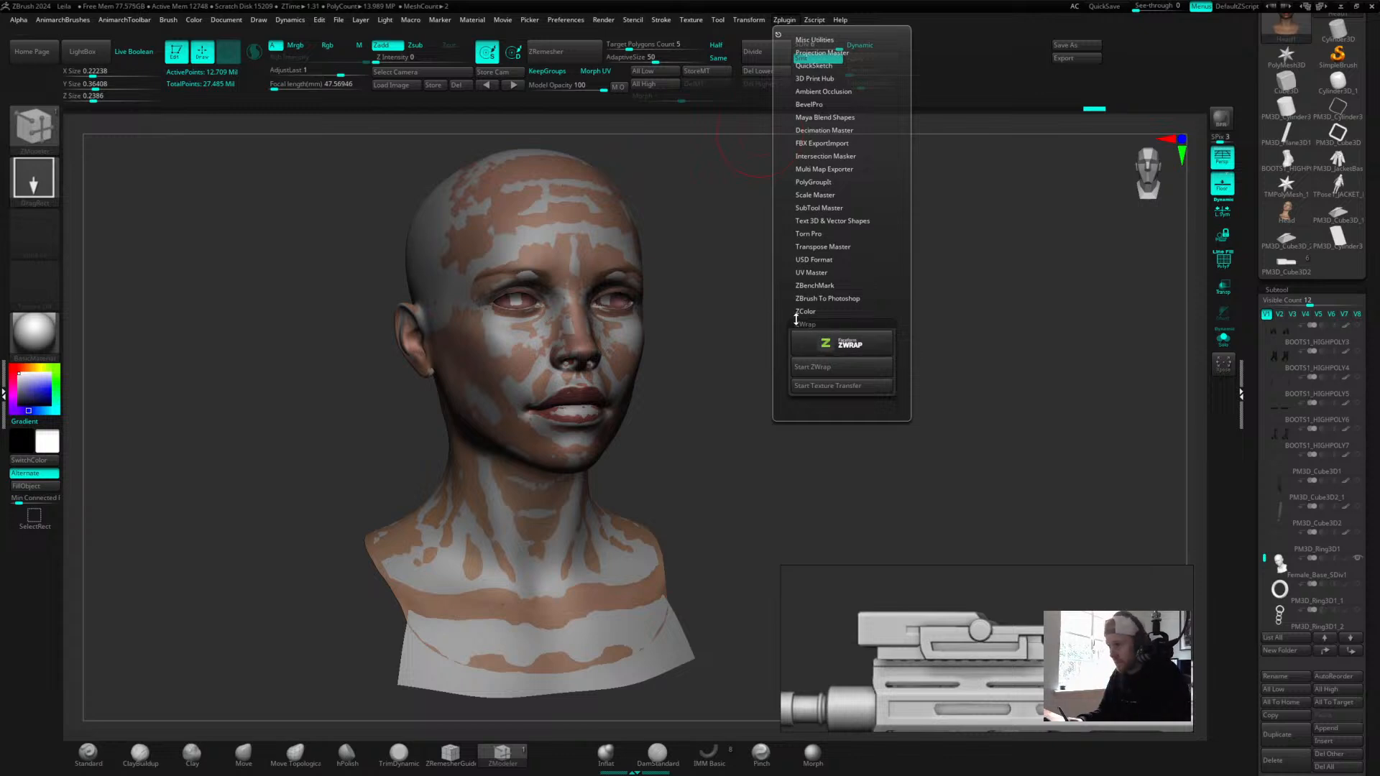
click(812, 367)
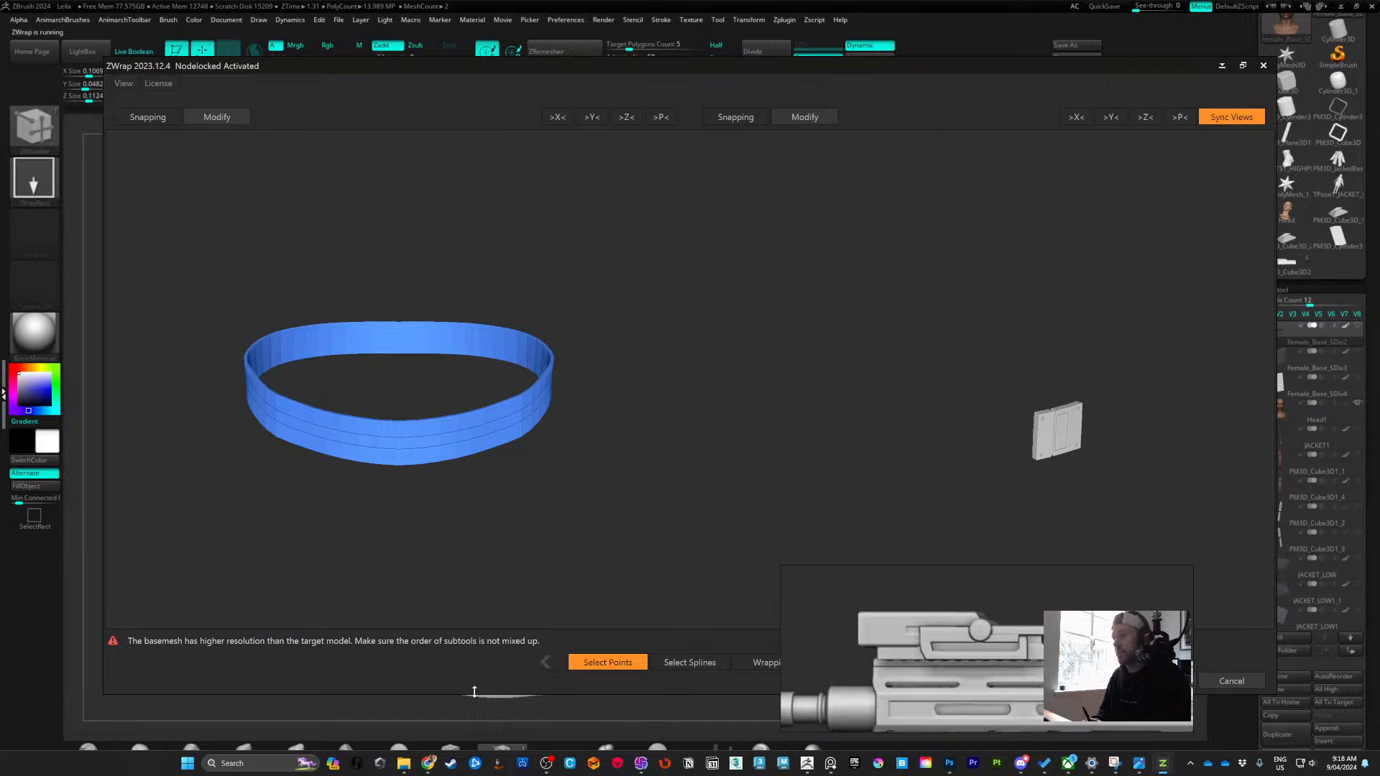
click(1263, 66)
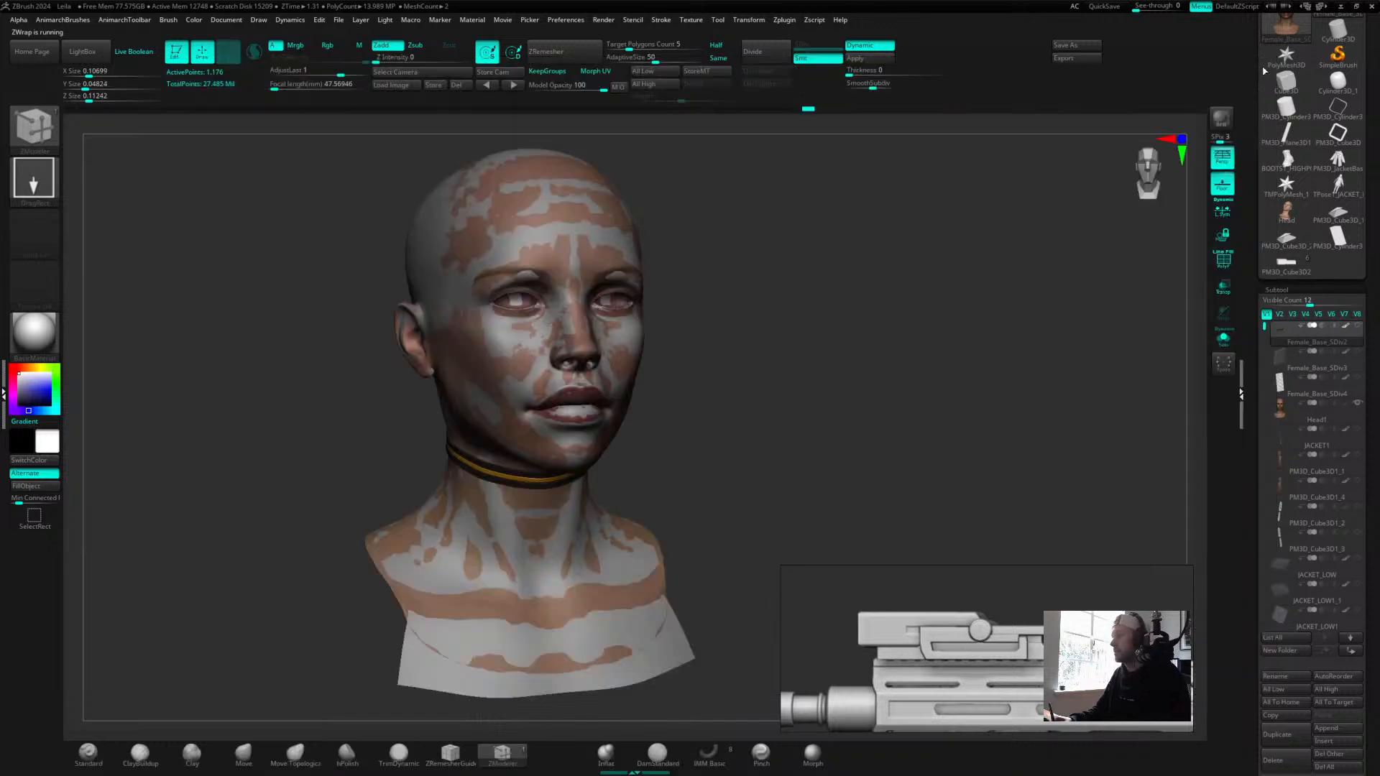
Reorder the subtools so Head1 is first in the list and Female_Base_SDiv1 is directly beneath it.
click(1276, 405)
click(1324, 638)
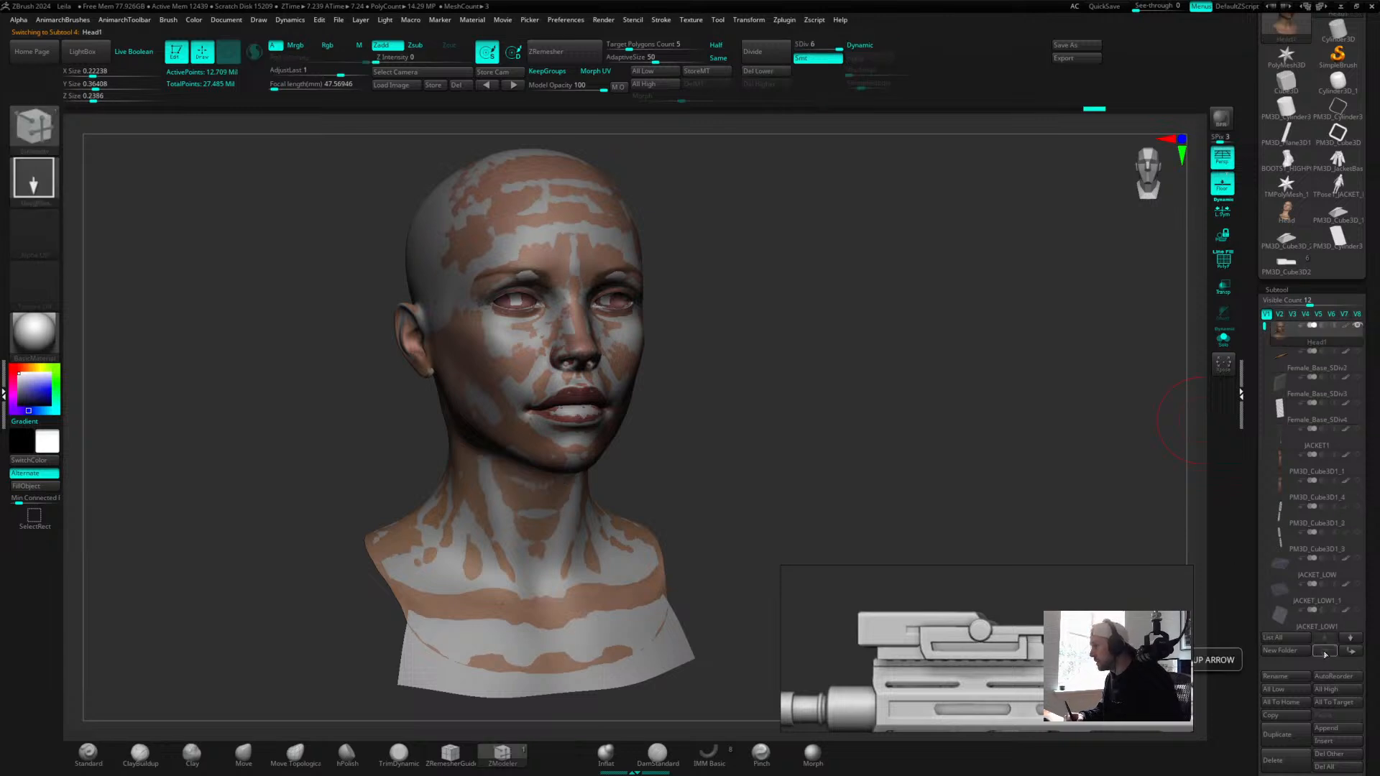
drag(1265, 328, 1269, 572)
click(1294, 496)
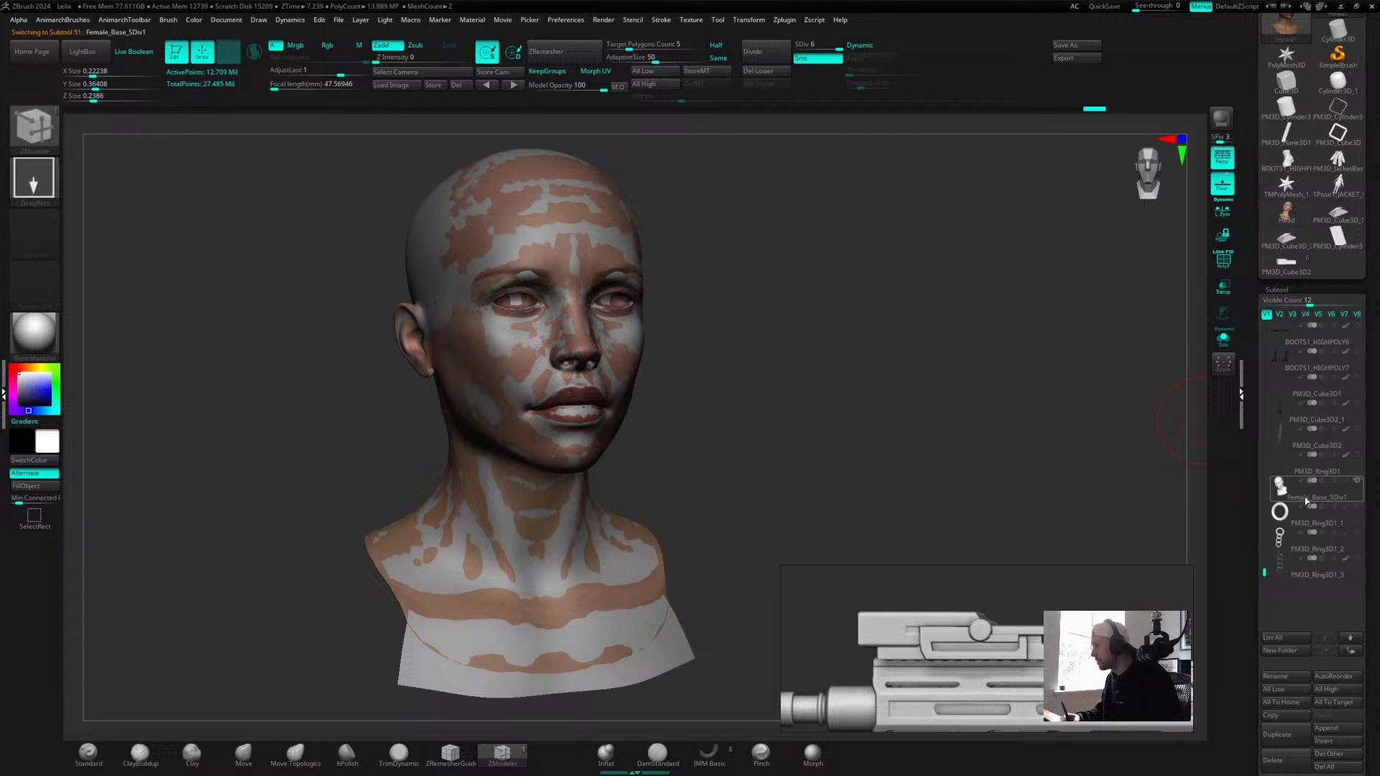
click(1322, 646)
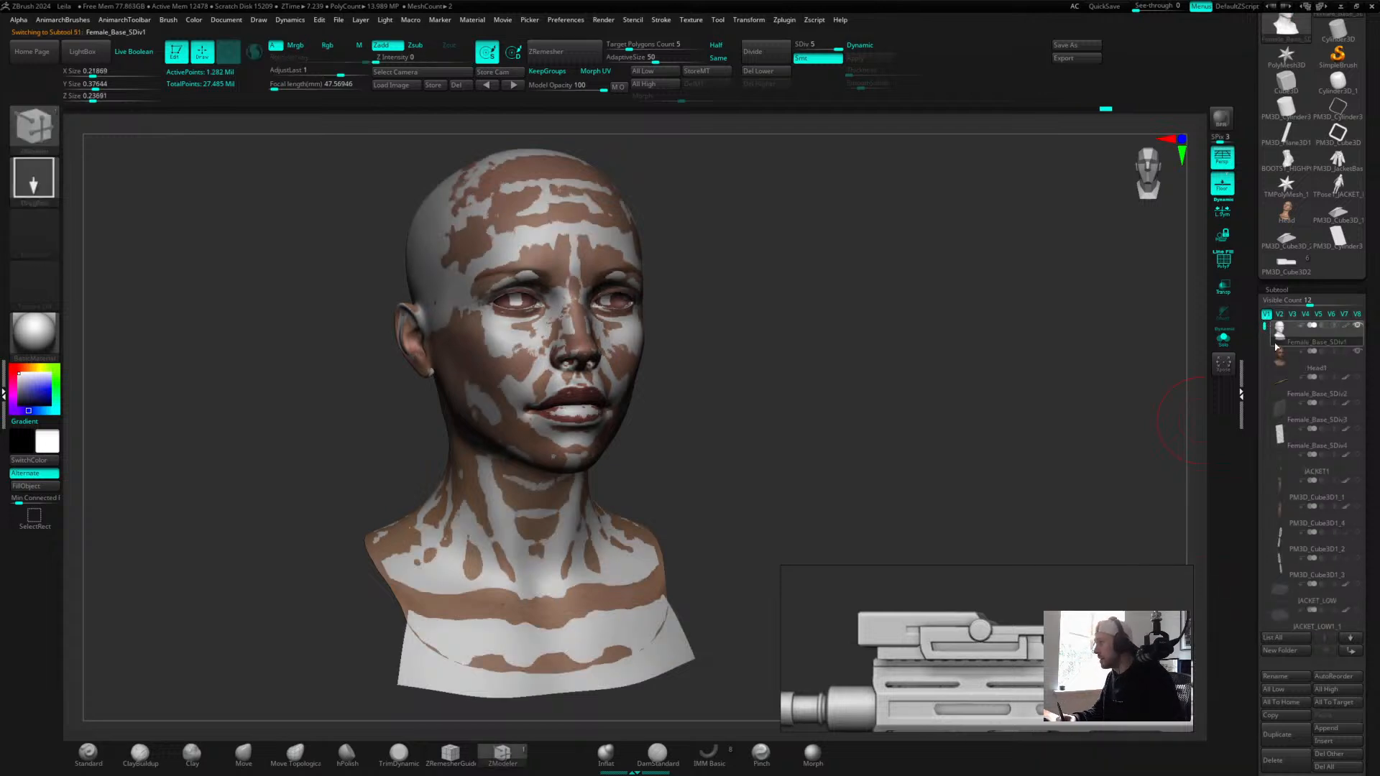
mouse_move(1284, 339)
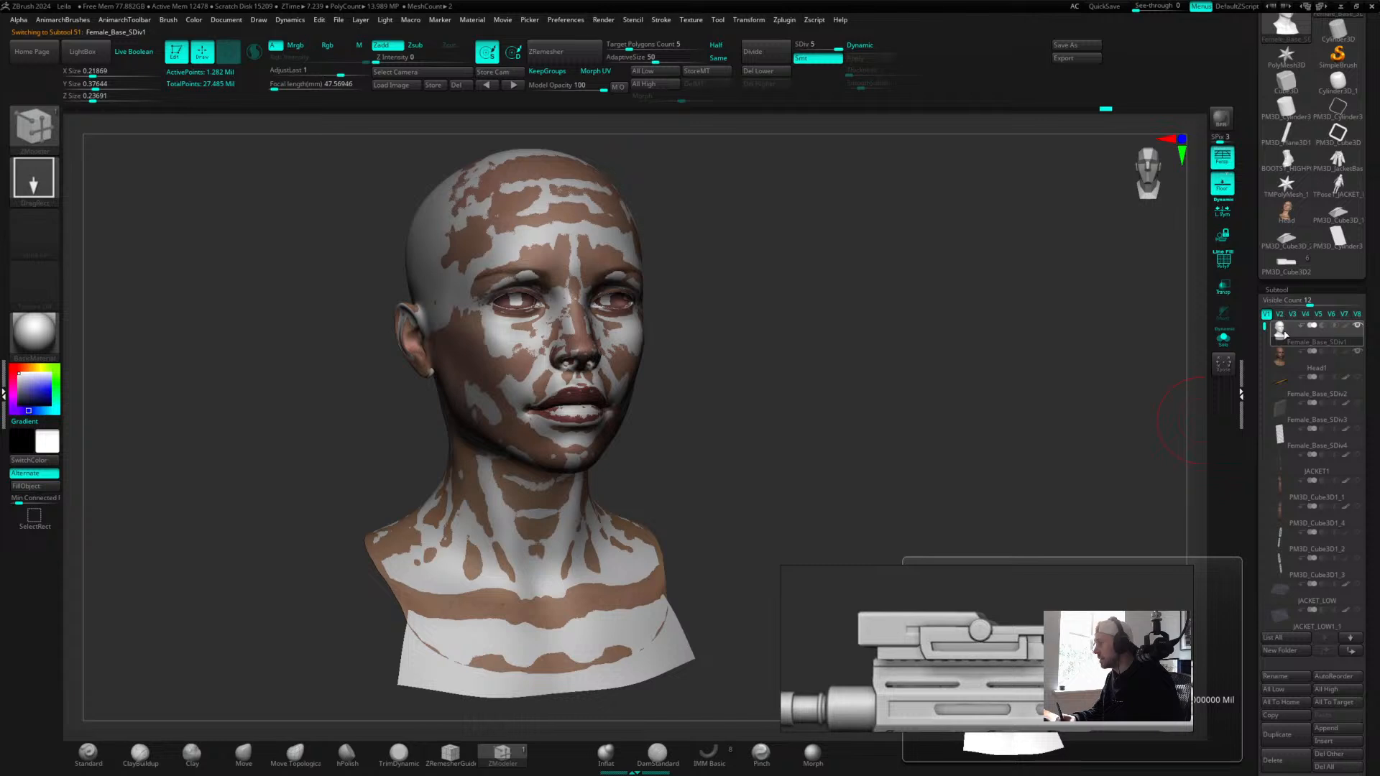
drag(1285, 335, 1285, 367)
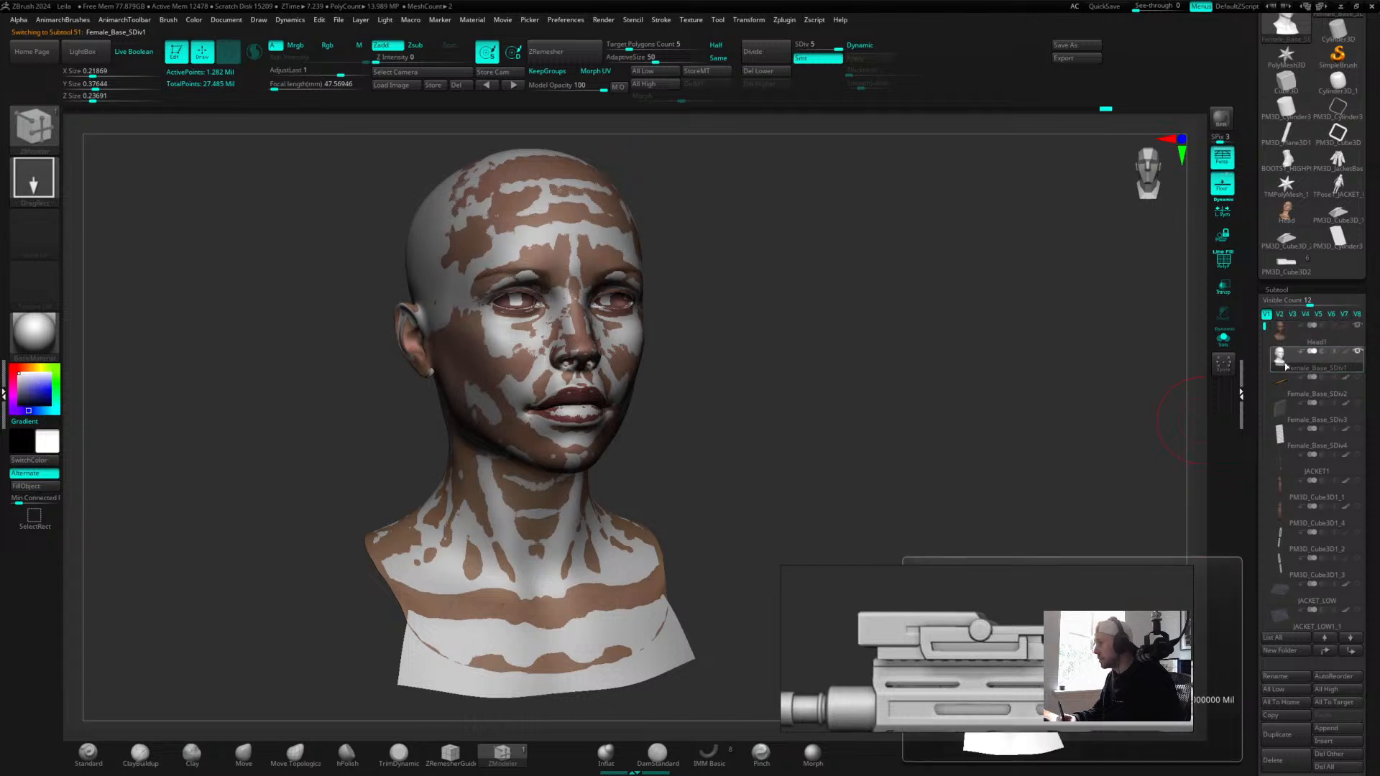
mouse_move(1288, 335)
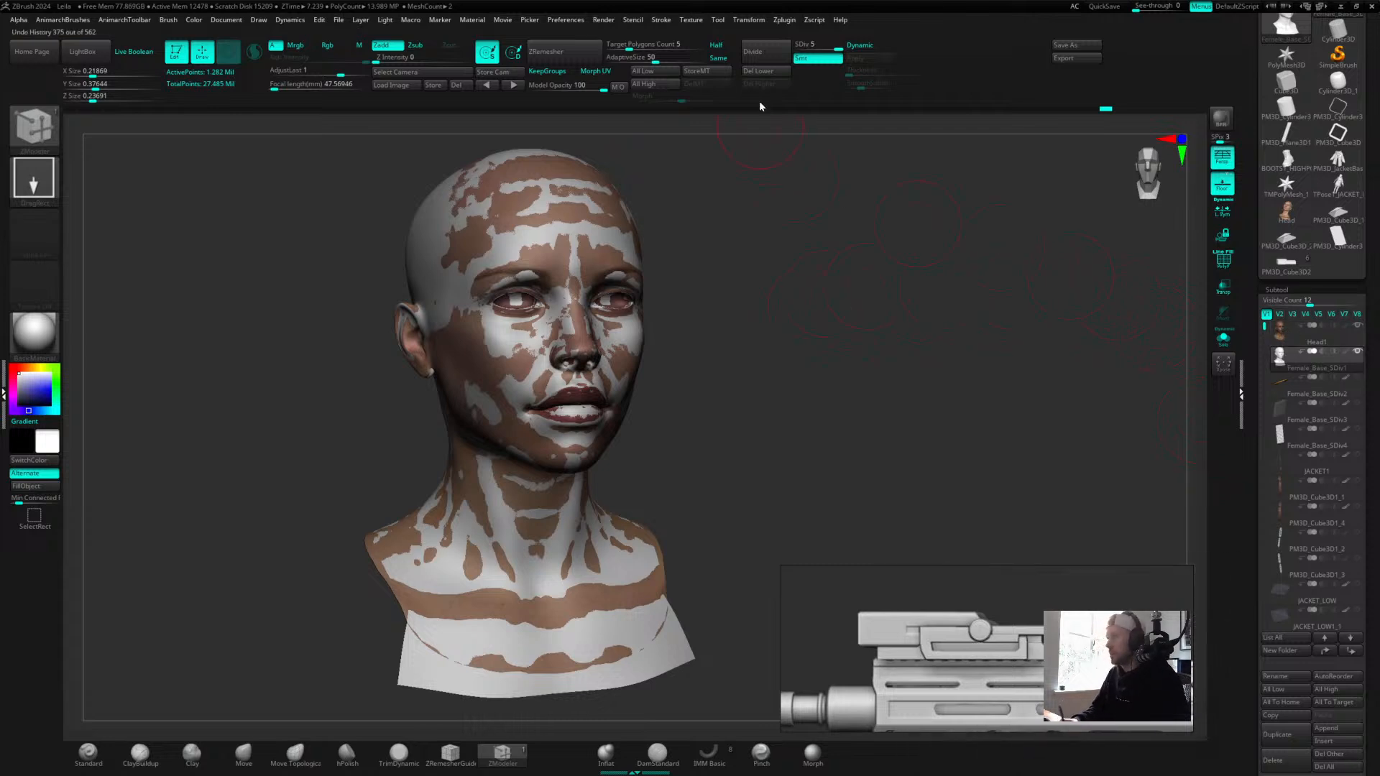
Lower Female_Base_SDiv1 and the Head1 subtool to subdivision level 1.
drag(822, 45, 795, 45)
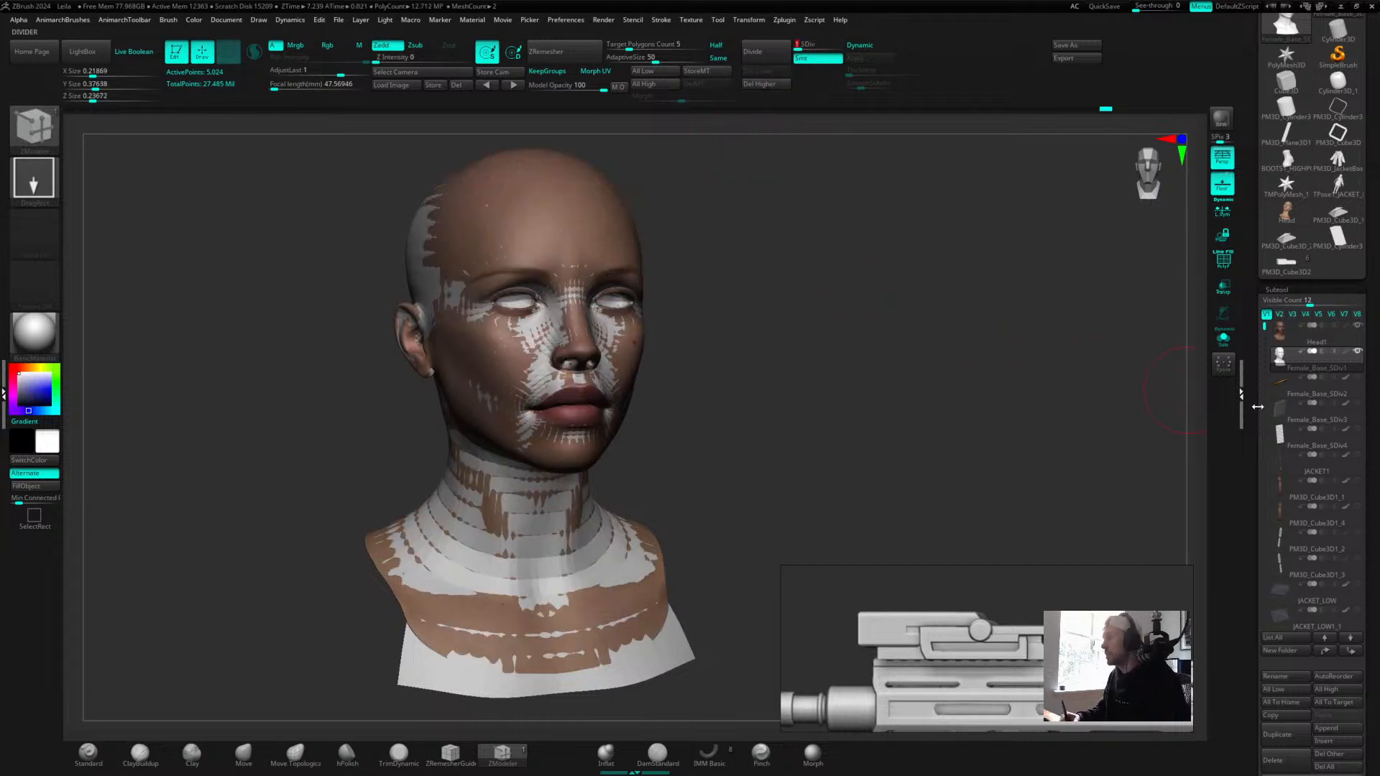
click(1287, 336)
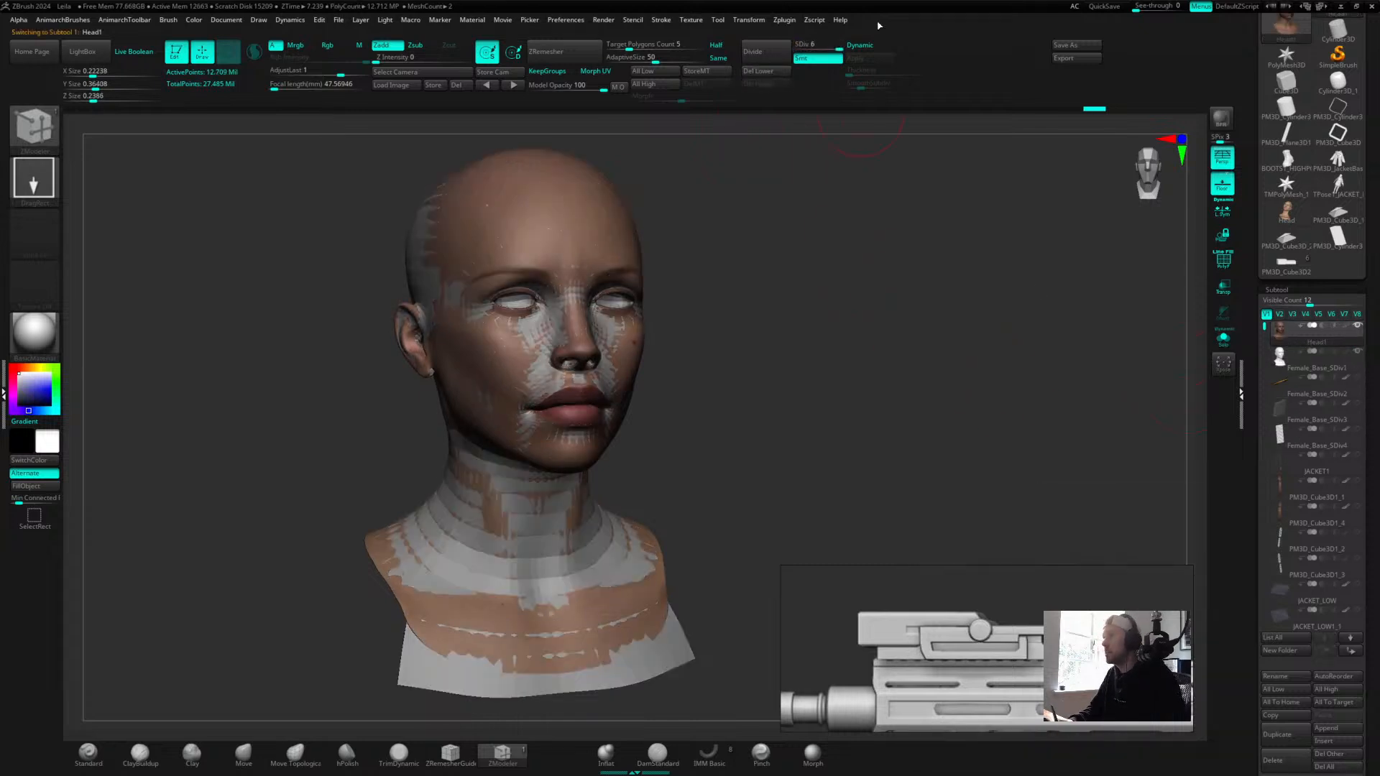
click(797, 46)
Start ZWrap with the Head1 and base mesh subtools and turn the synced heads to a three-quarter view.
drag(899, 398, 891, 339)
click(788, 20)
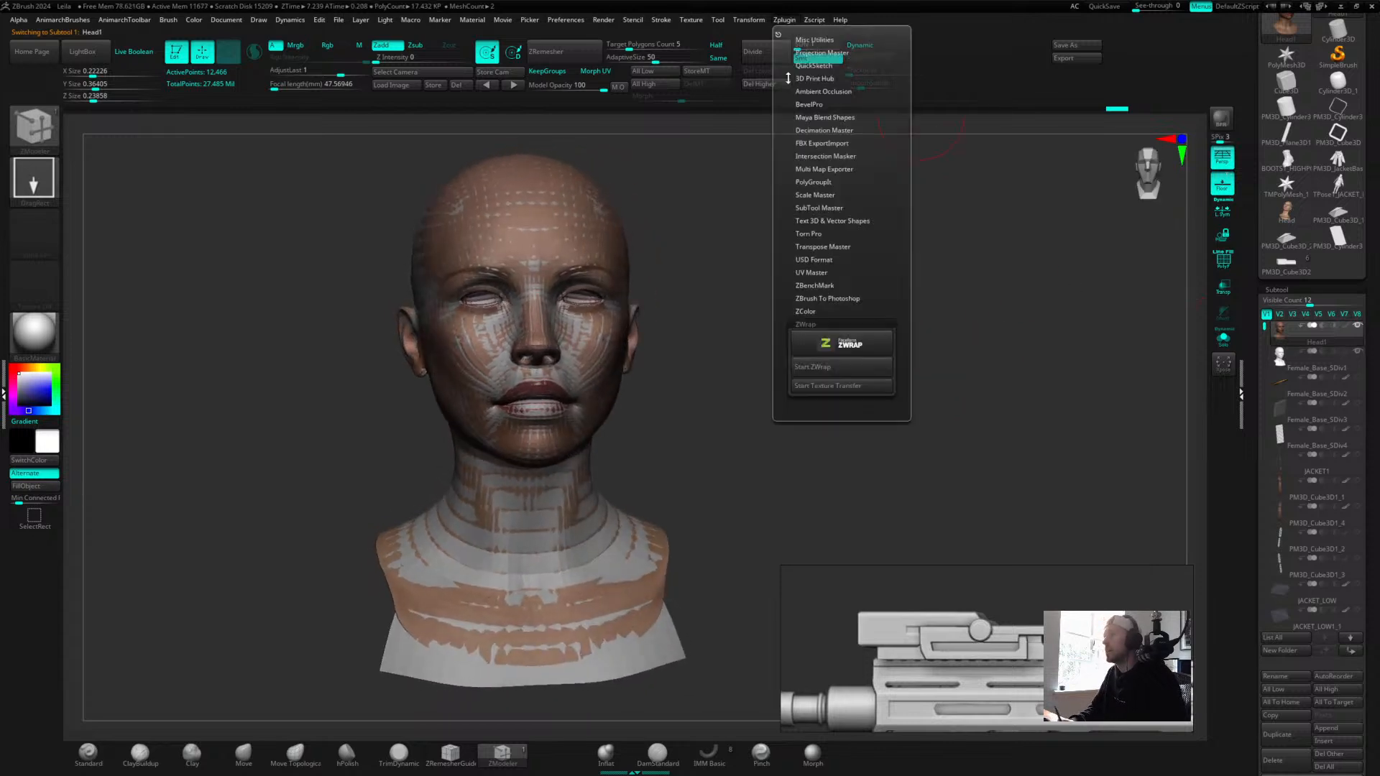
click(830, 368)
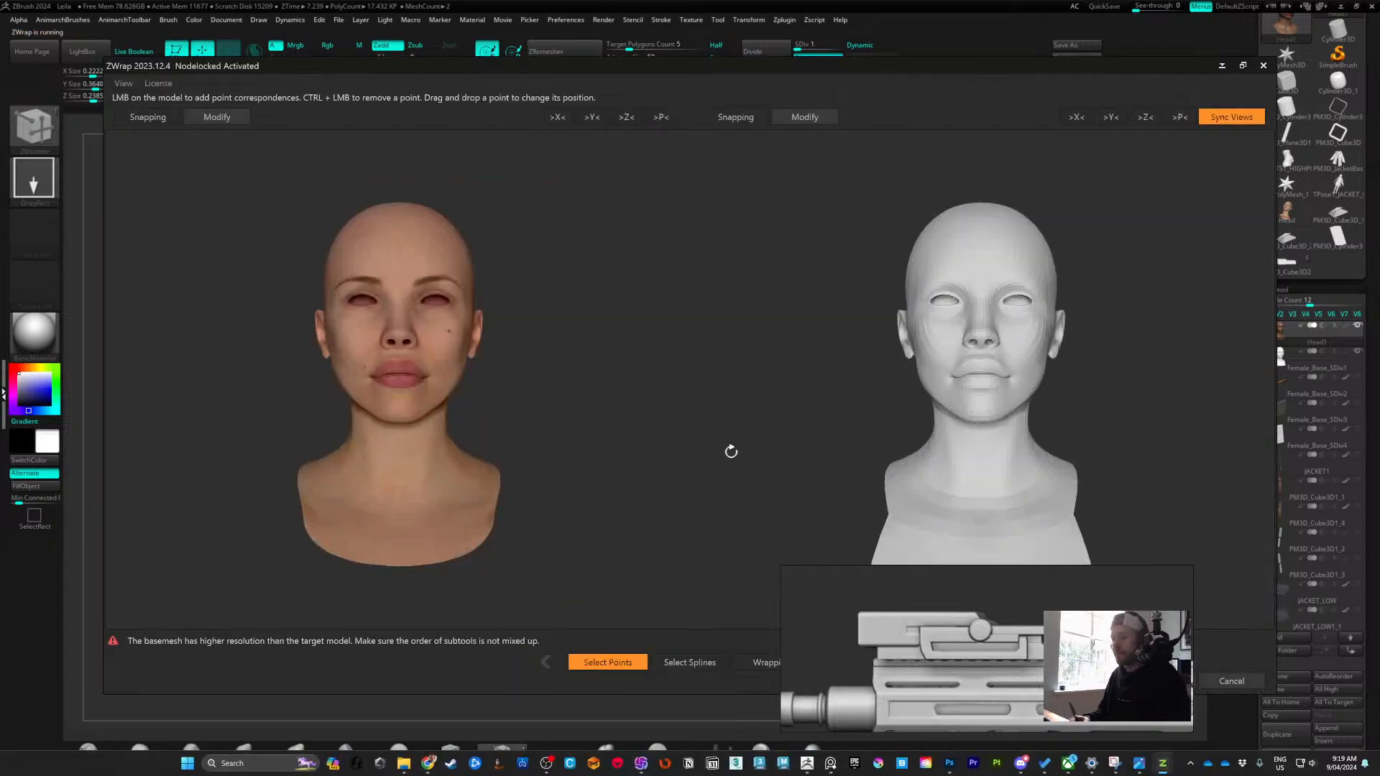
drag(544, 425, 549, 442)
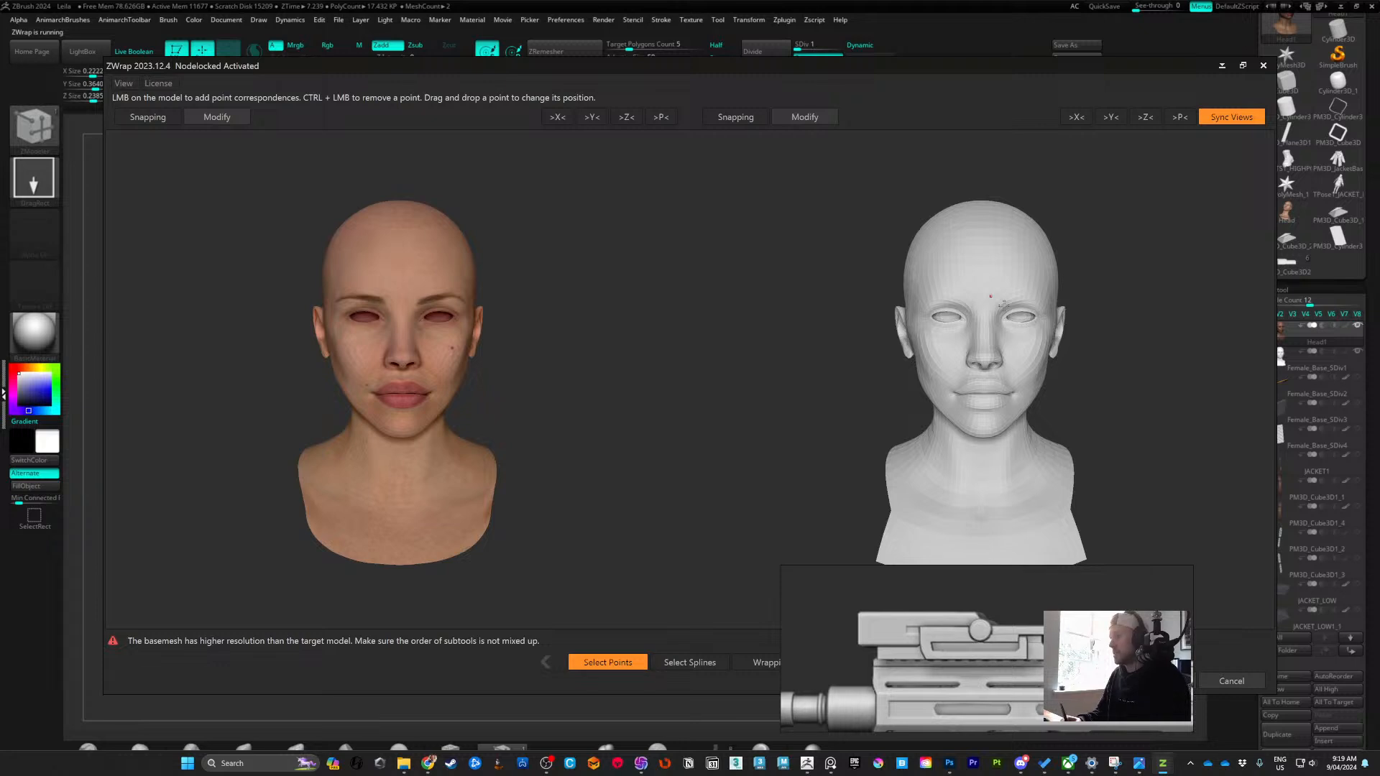
drag(526, 398, 624, 362)
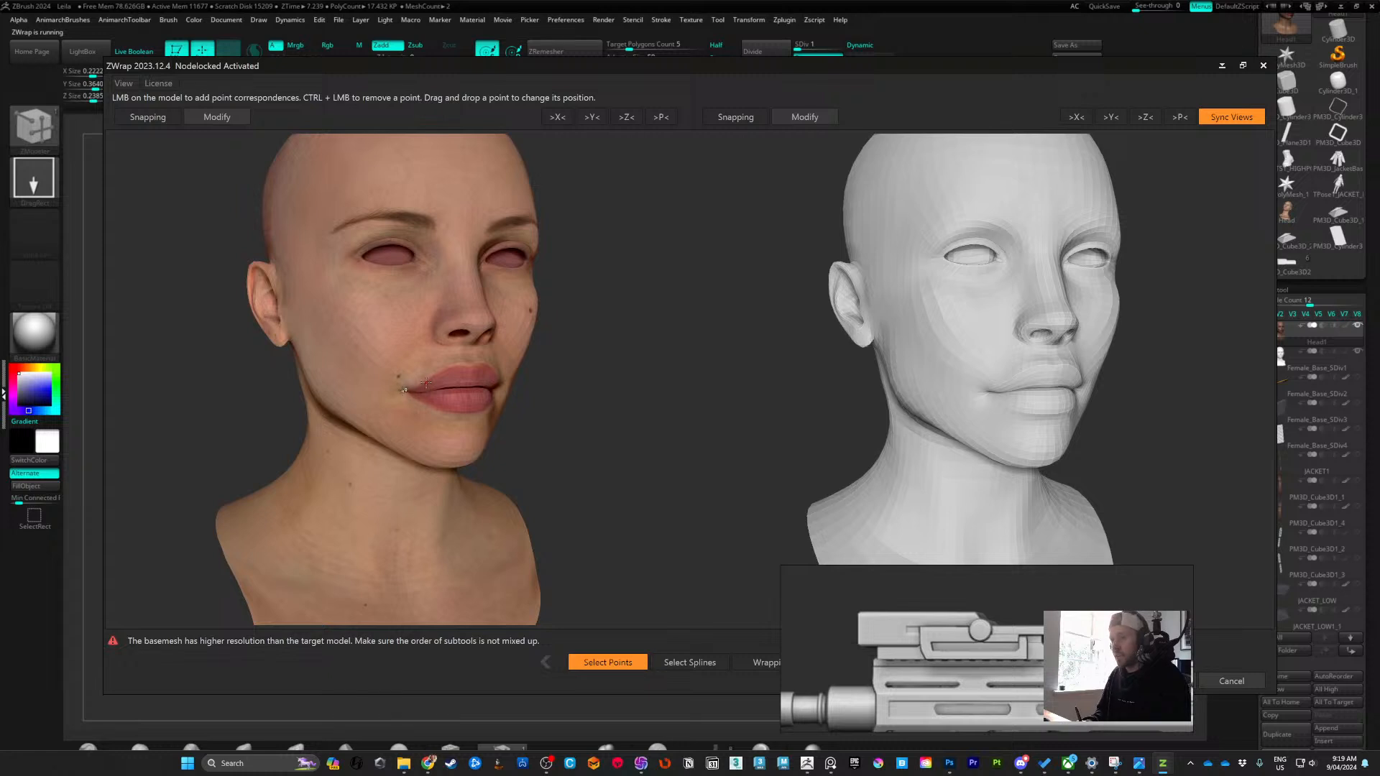
Mark matching correspondence points along the upper lip from corner to corner on both heads.
click(472, 367)
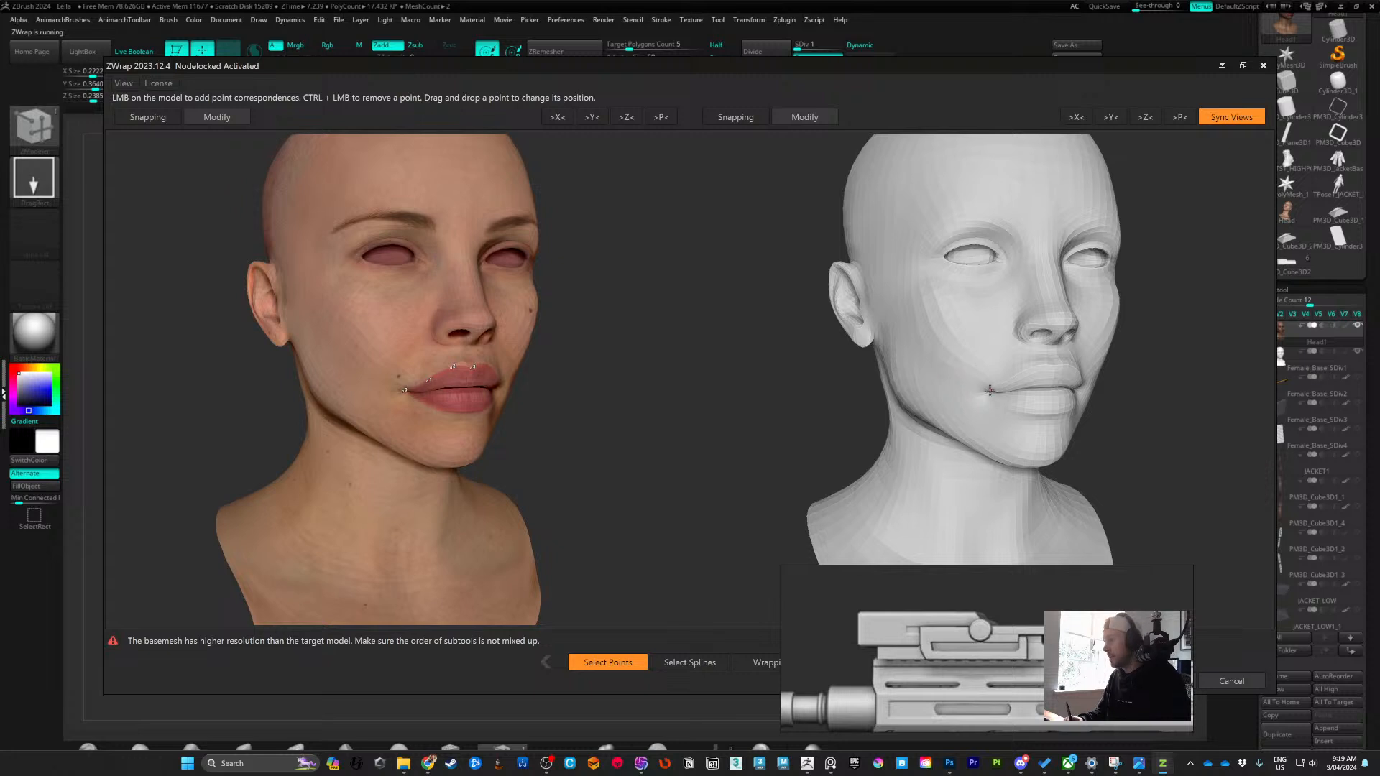
click(1032, 366)
click(1056, 367)
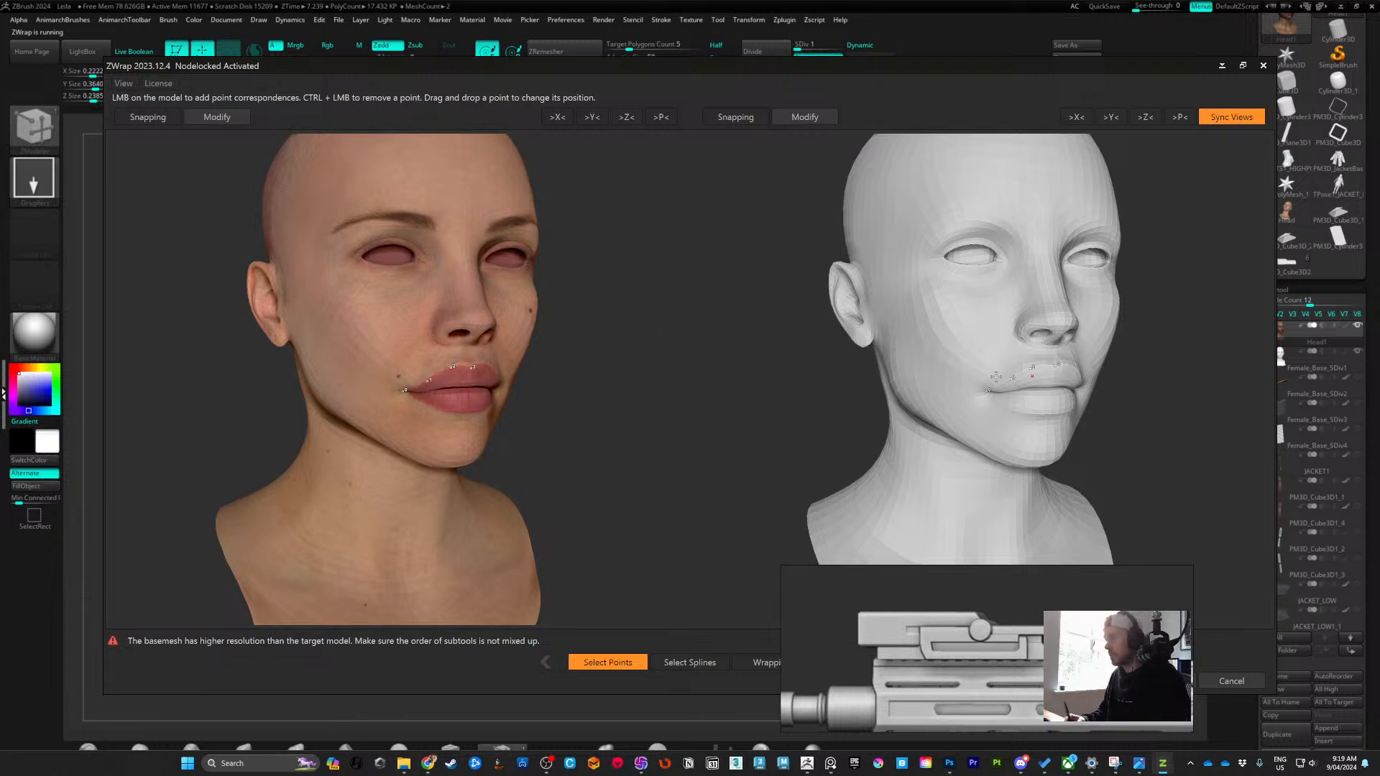
drag(618, 365, 516, 368)
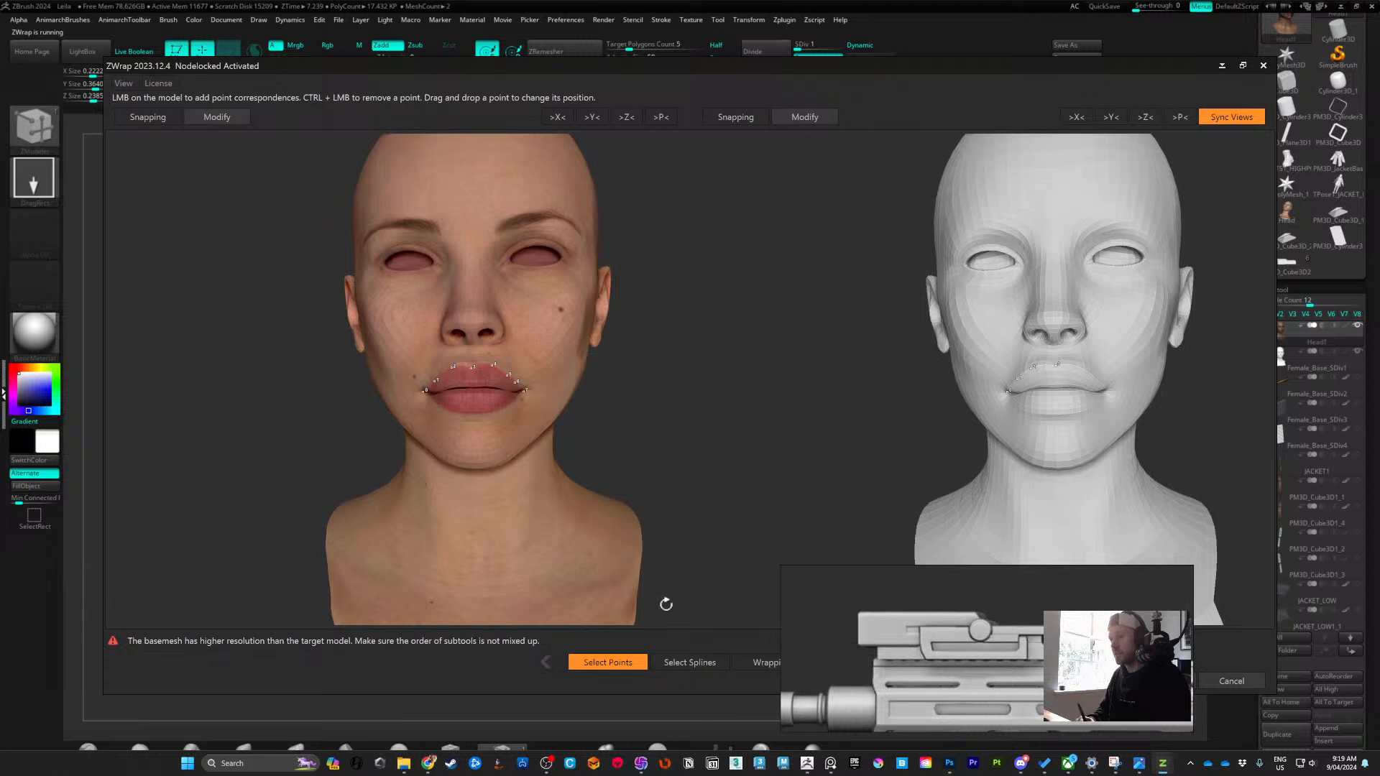
click(1080, 365)
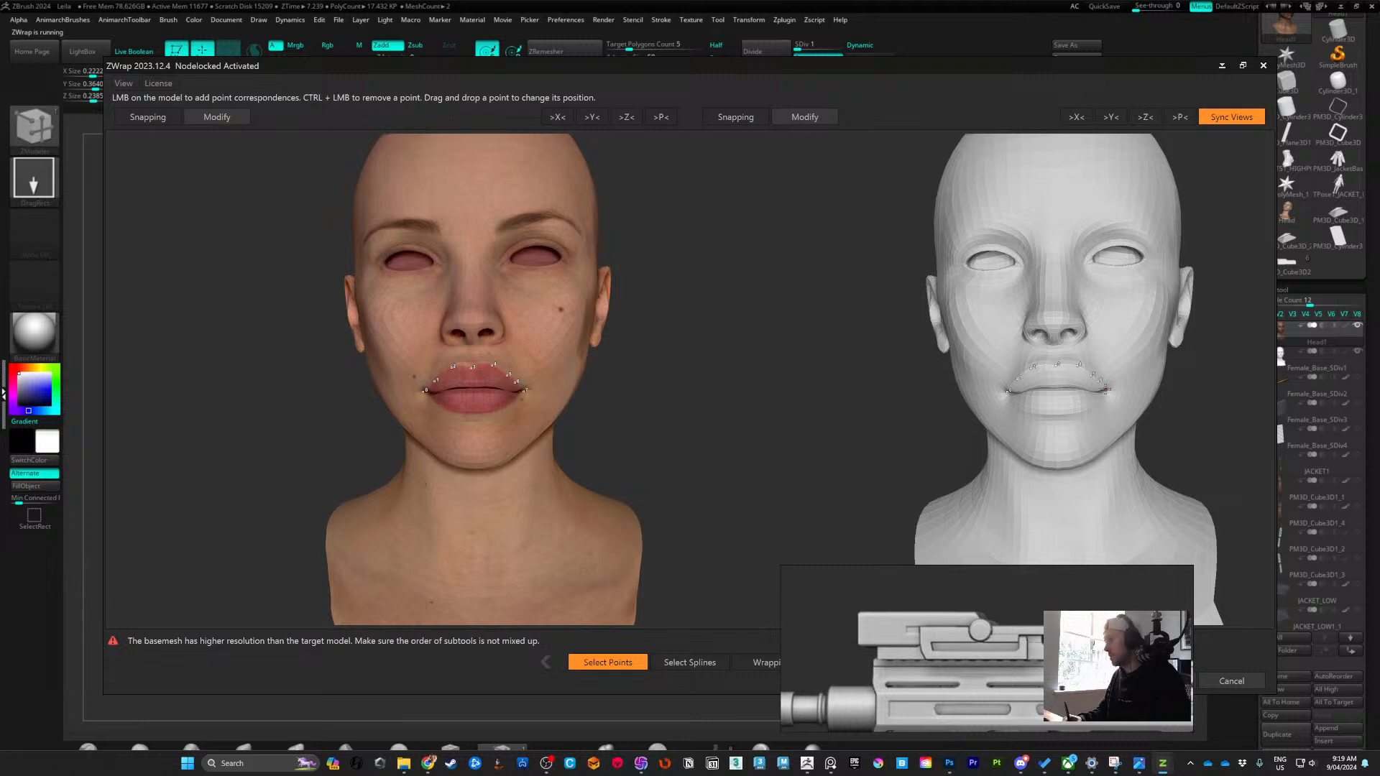
Mark matching points around the upper eyelid of one eye and cancel the ZWrap session.
click(967, 263)
click(984, 251)
click(1000, 248)
click(1015, 254)
click(1019, 266)
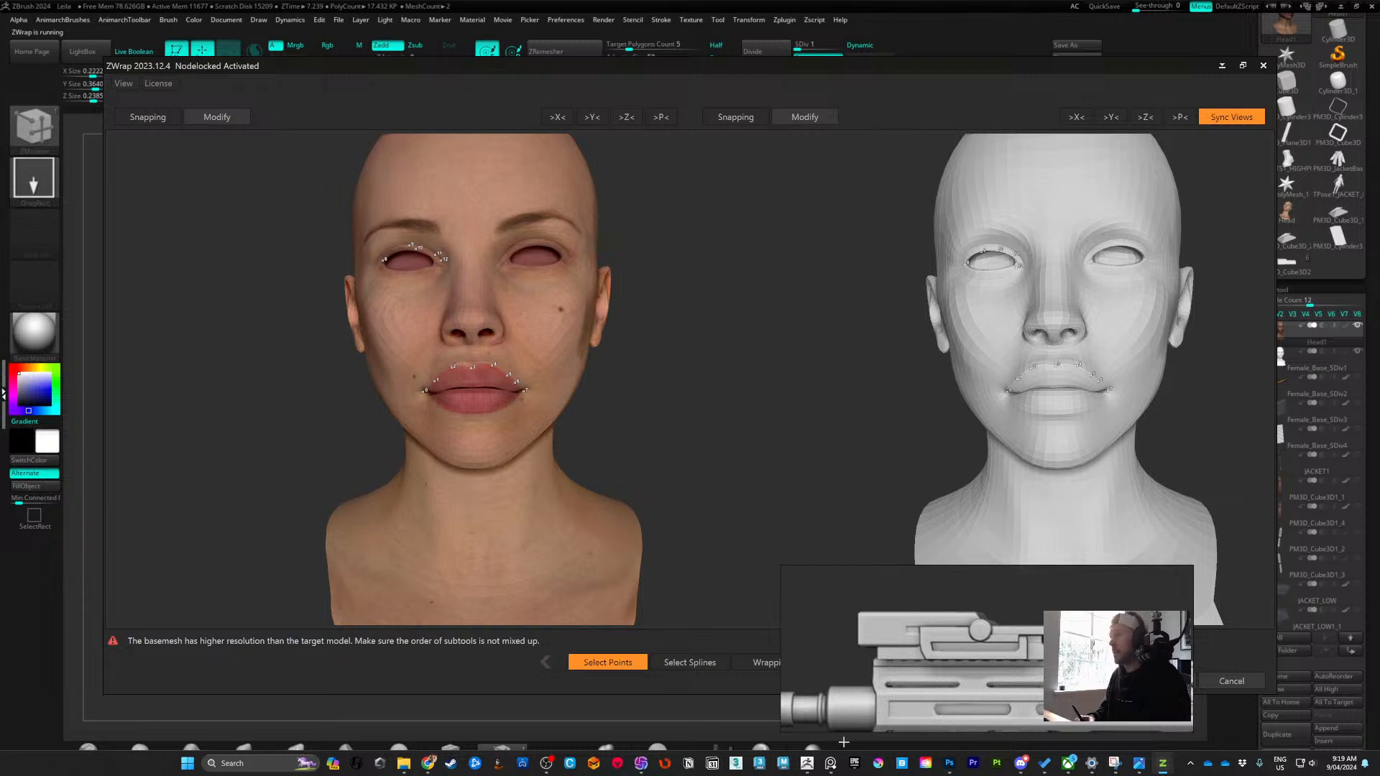
click(1234, 682)
Hide the Female_Base_SDiv1 subtool, select Head1 and raise it to subdivision level 4.
drag(755, 386, 816, 382)
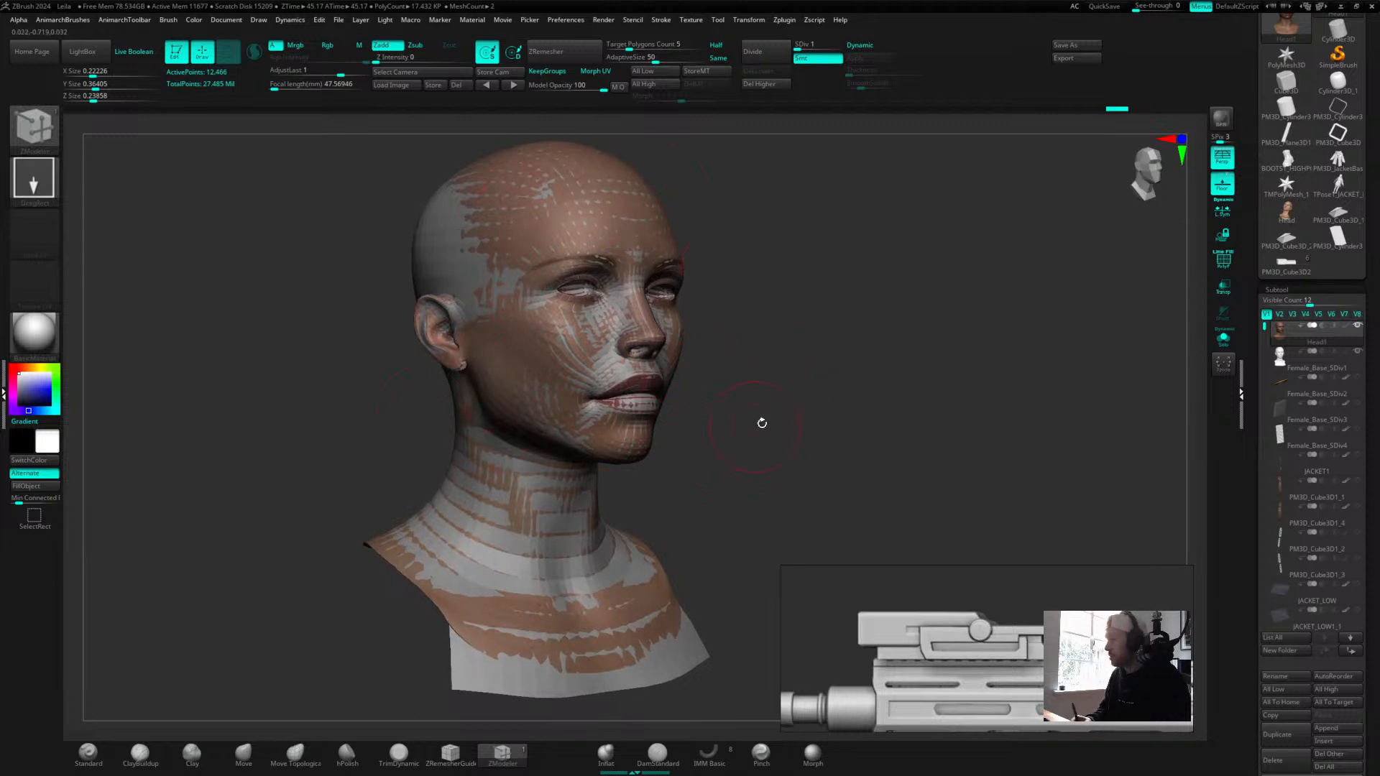
click(1312, 366)
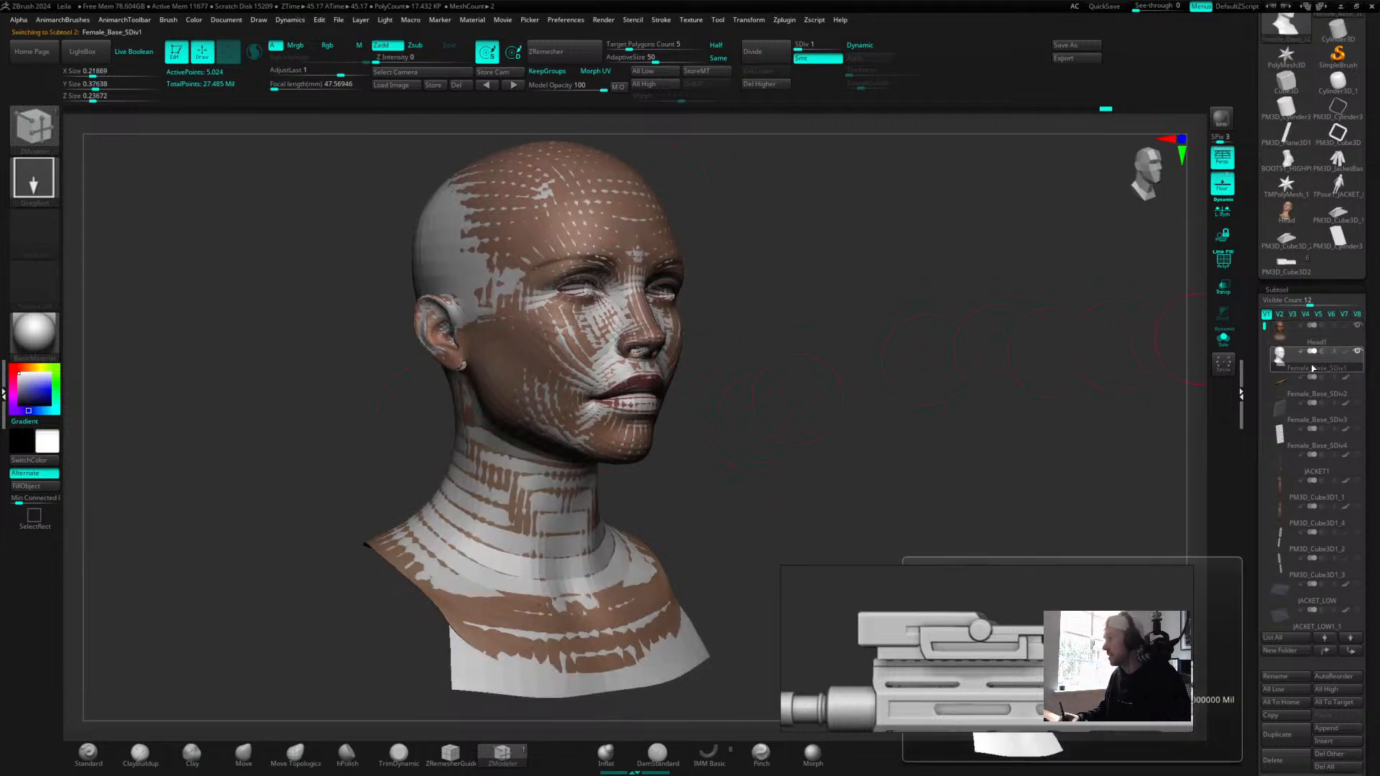
click(1357, 353)
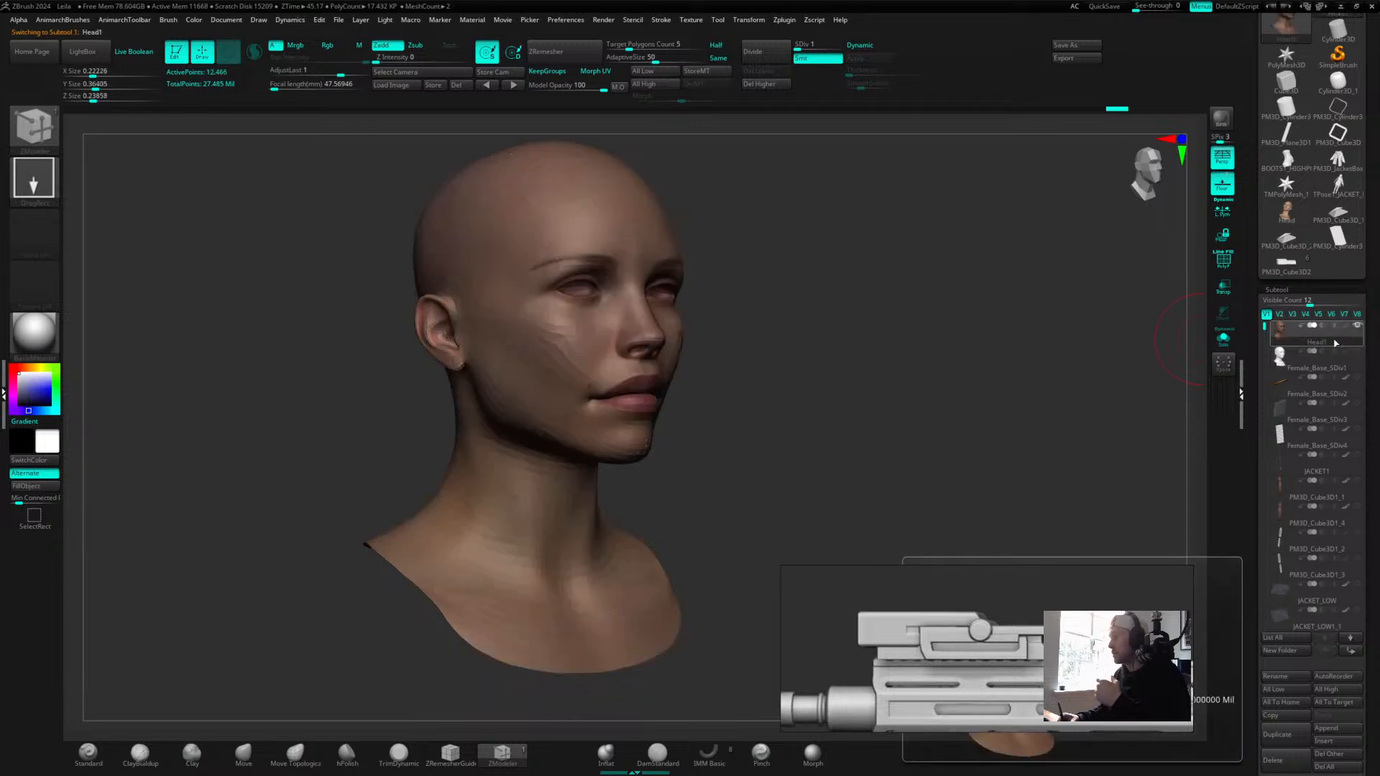
drag(1162, 363, 814, 340)
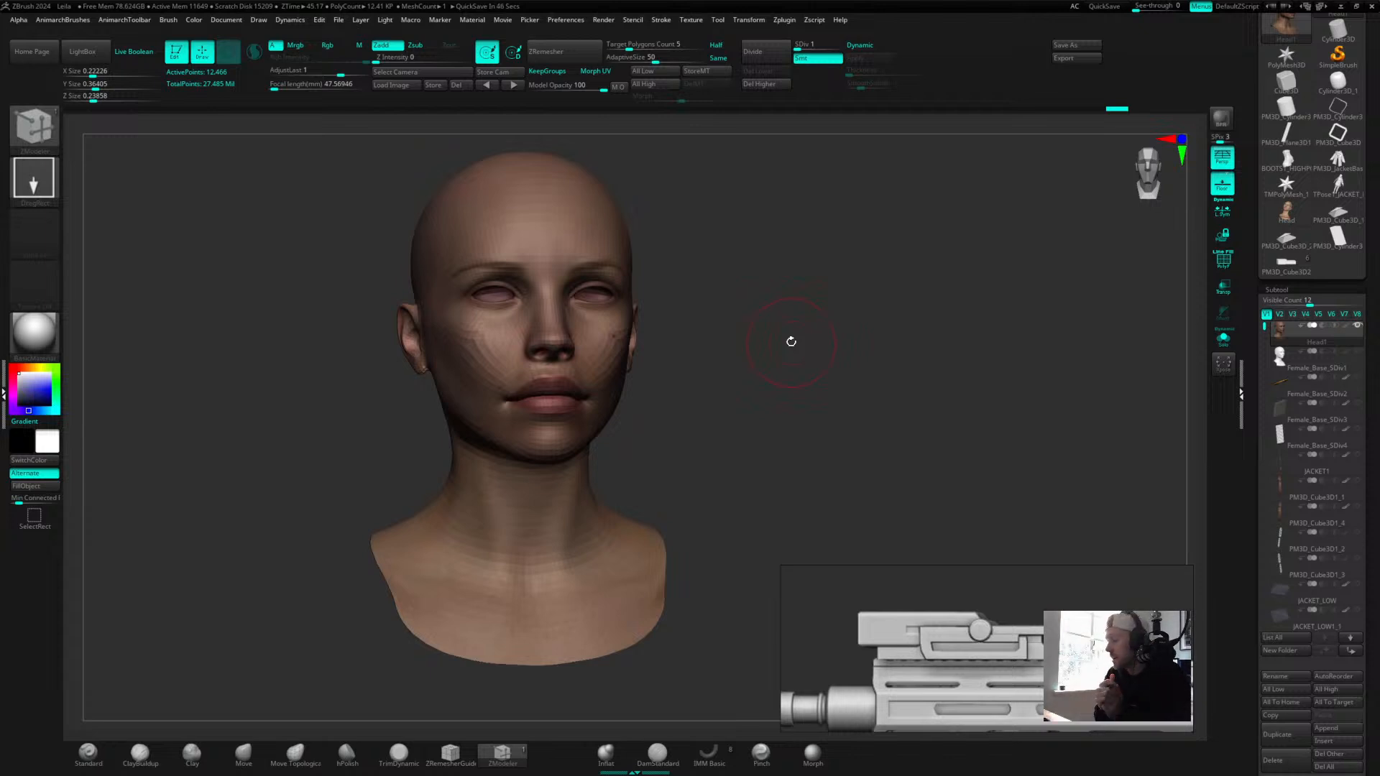
drag(874, 320, 898, 352)
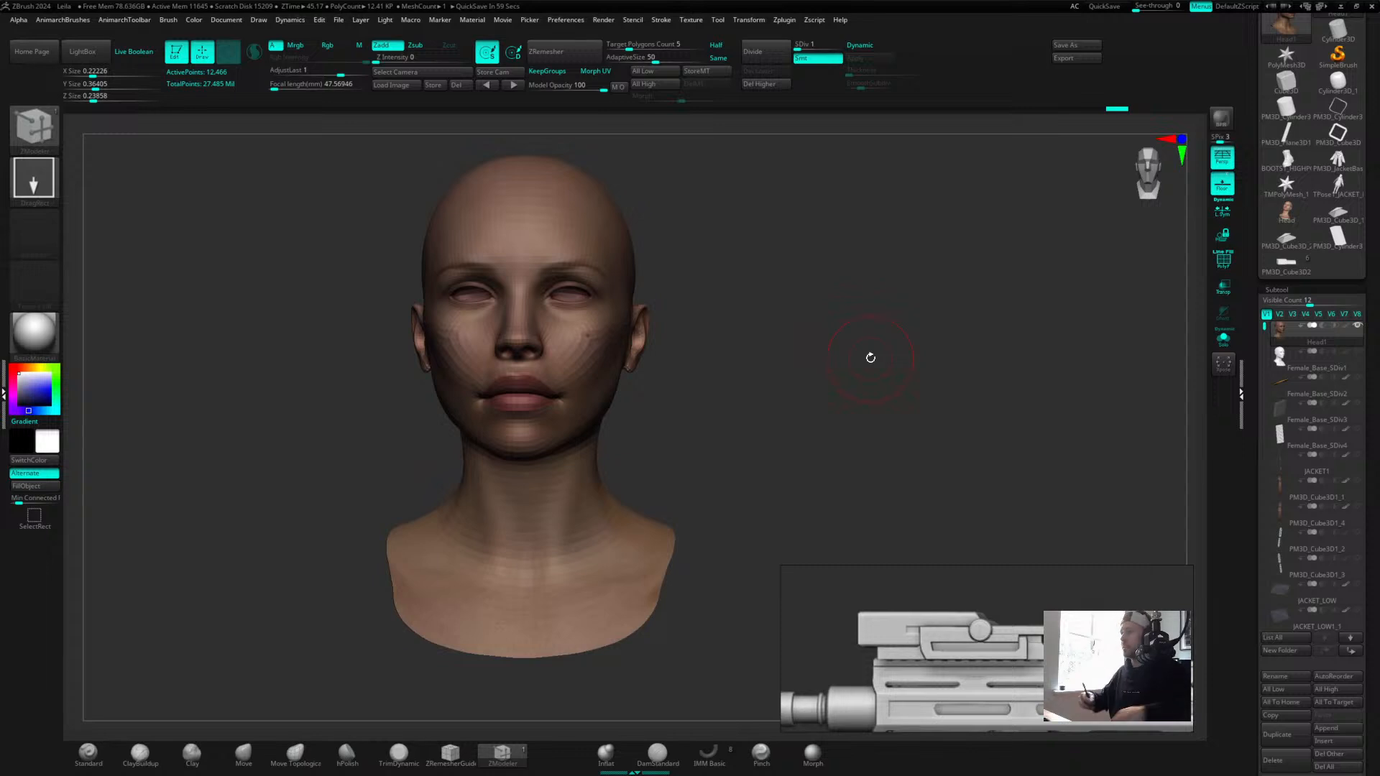
key(d)
key(d)
key(d)
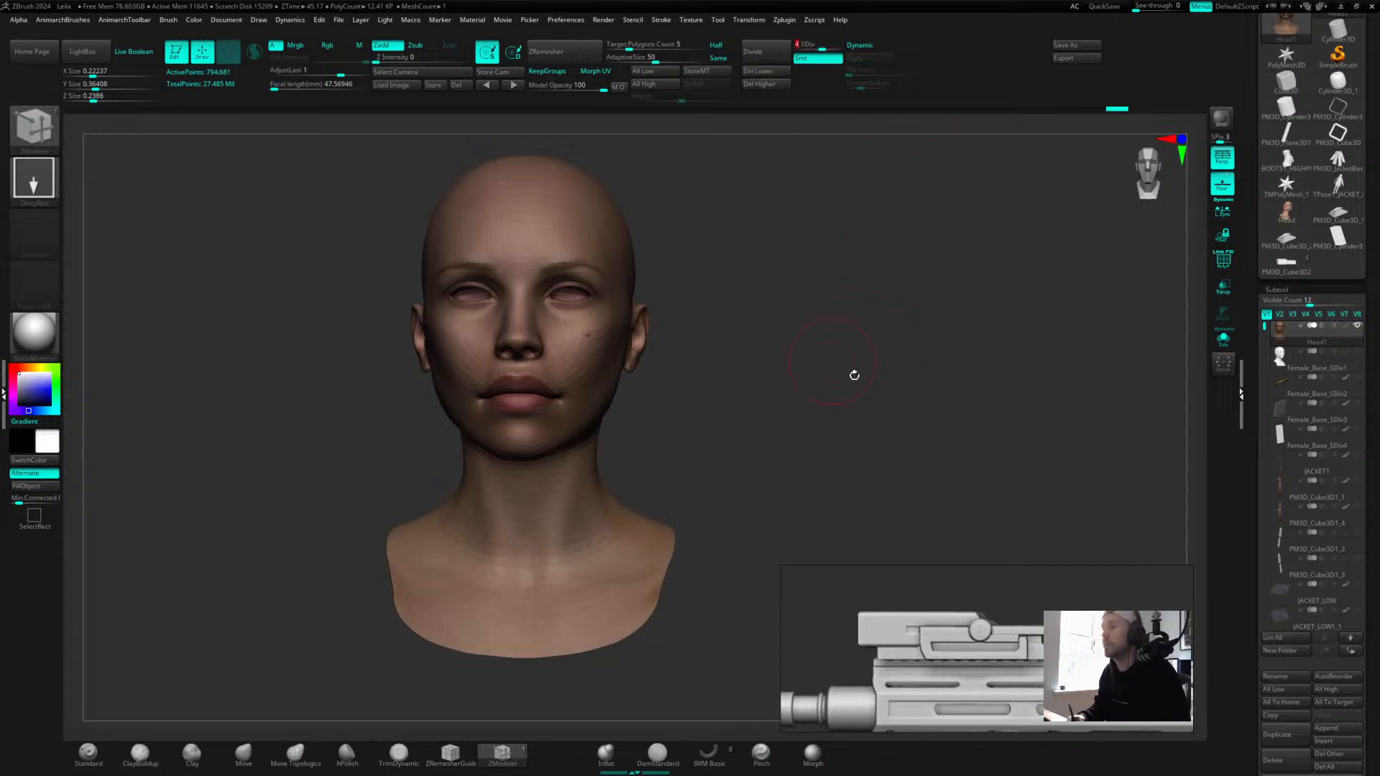
drag(854, 374, 871, 391)
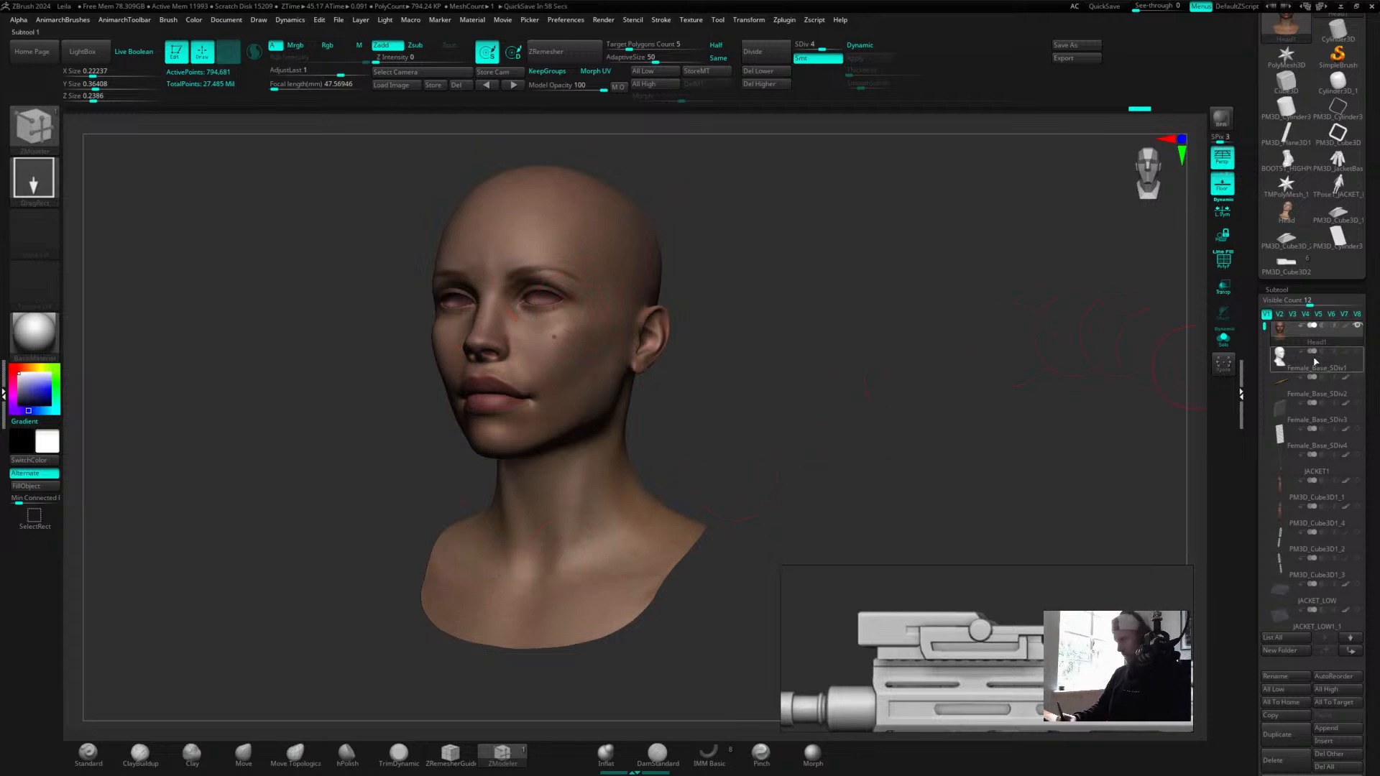
Show all of the character's subtools again except Female_Base_SDiv1.
click(1357, 316)
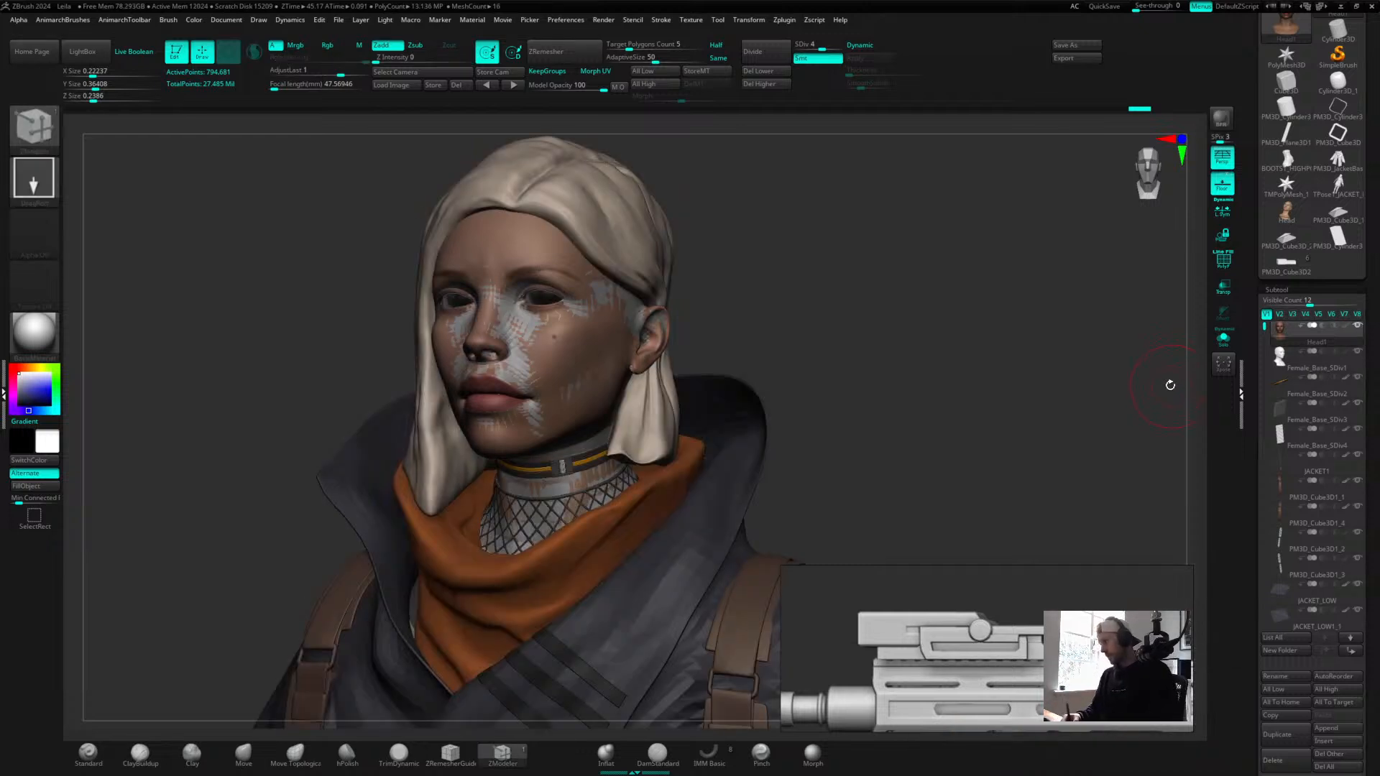
click(1358, 352)
drag(940, 329, 932, 270)
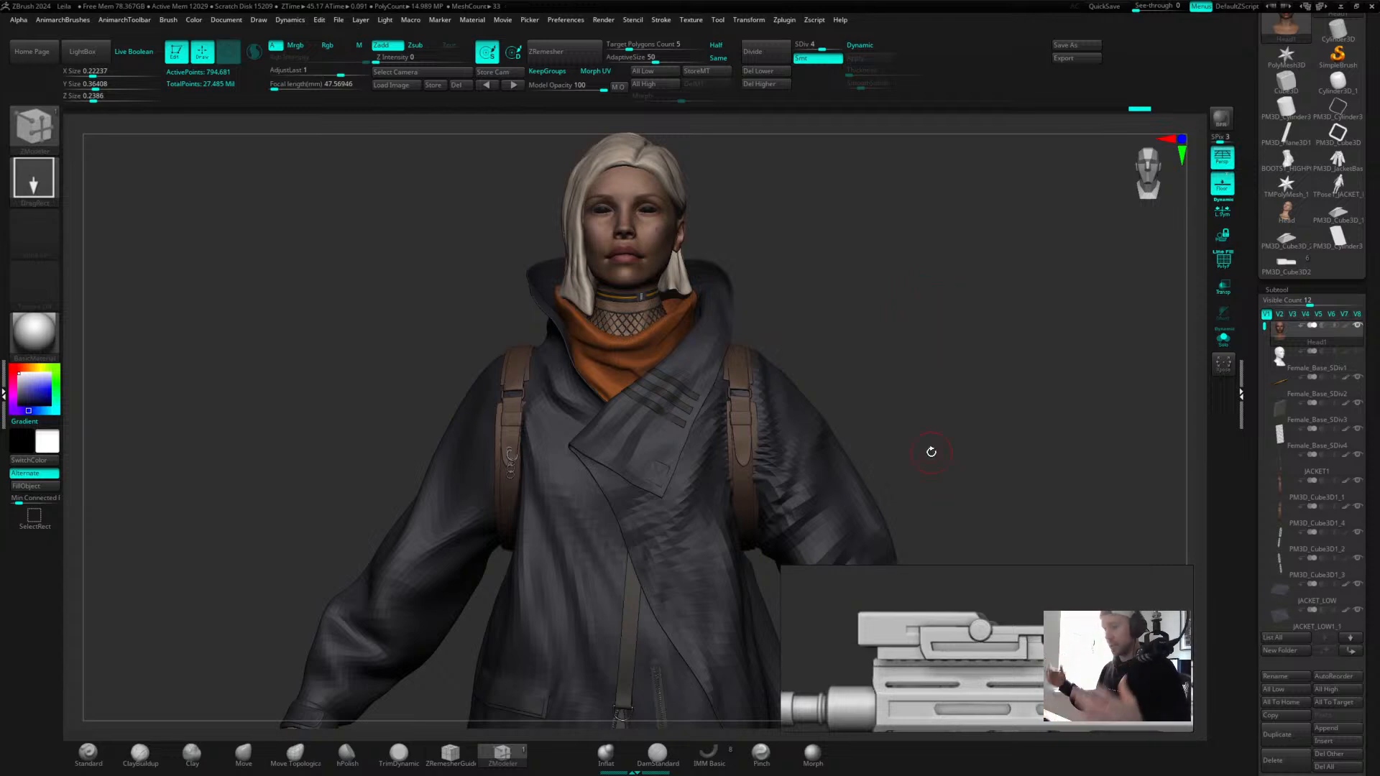
alt+drag(940, 385, 908, 330)
Switch to the PM3D_Cube3D2 rifle tool and frame its stepped bracket on the rail.
click(1286, 263)
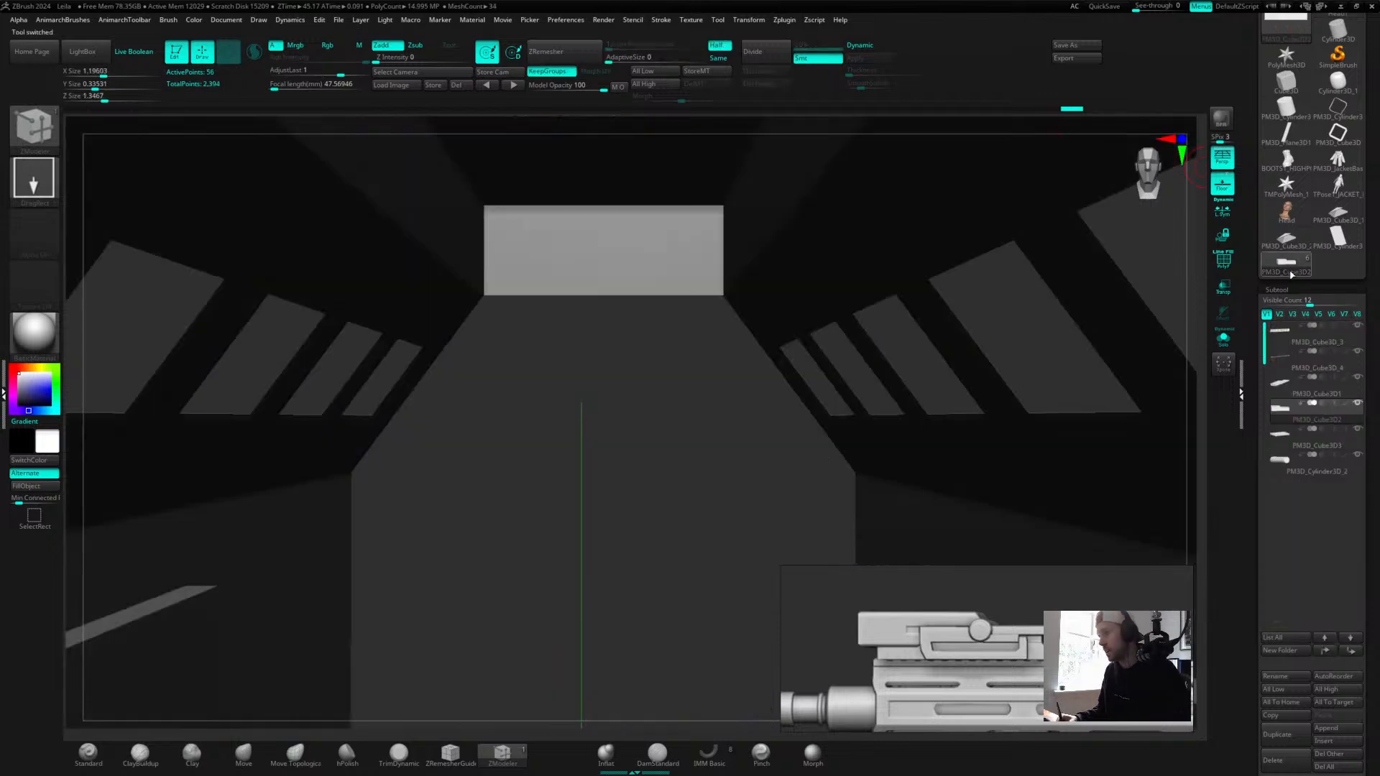
alt+drag(703, 462, 811, 425)
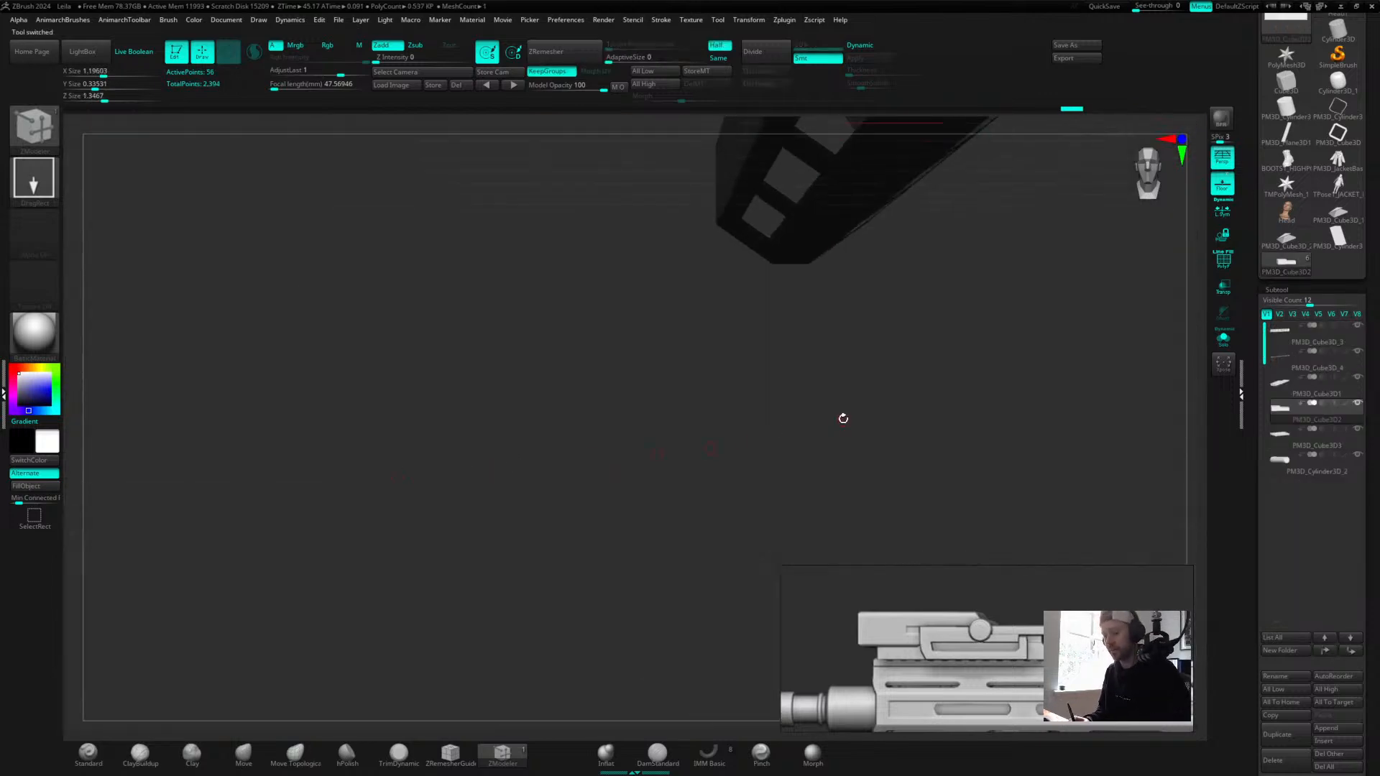
key(f)
mouse_move(1192, 493)
mouse_down()
mouse_move(1011, 473)
mouse_move(832, 323)
mouse_move(922, 378)
mouse_up()
Choose the ZModeler brush and move the rifle reference image above the rail.
key(b)
key(z)
key(m)
mouse_move(1014, 592)
mouse_down()
mouse_move(996, 73)
mouse_move(1024, 136)
mouse_up()
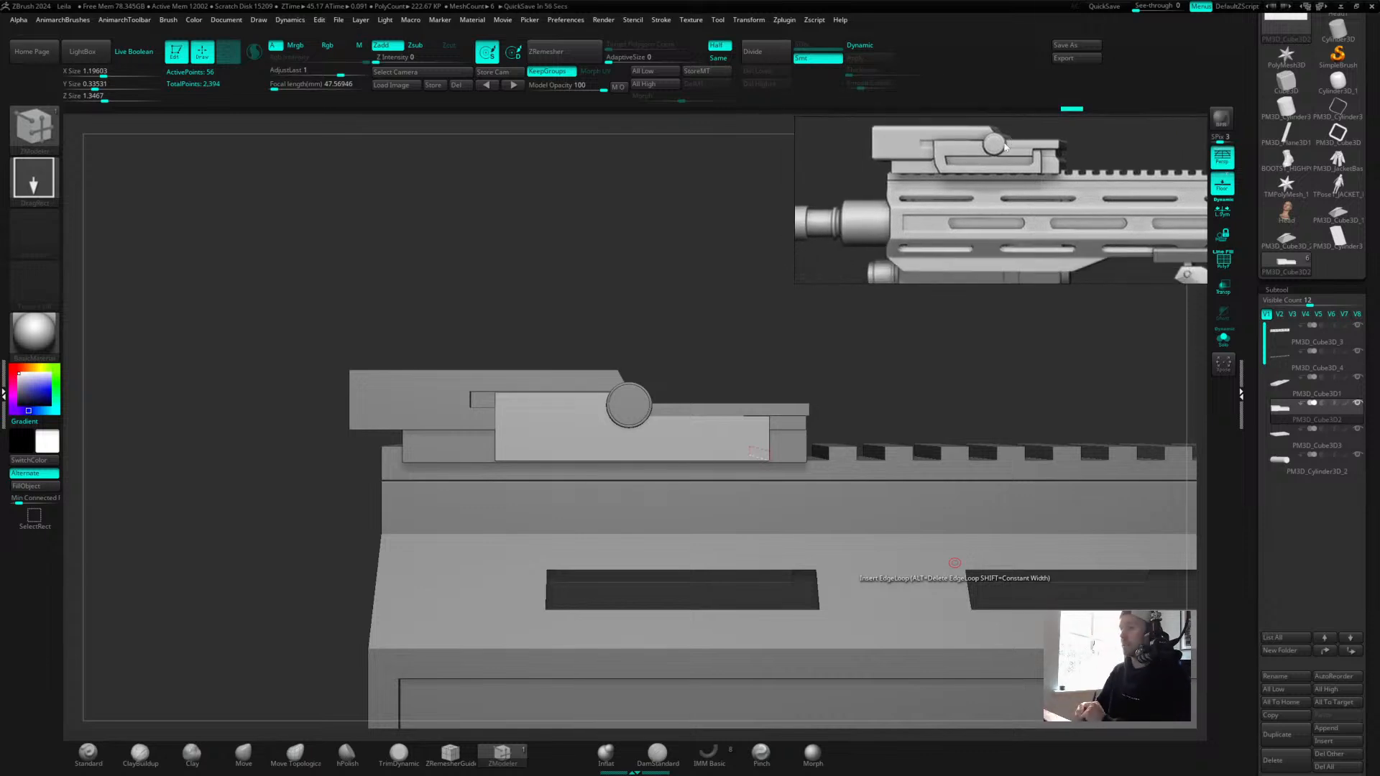
Turn on the polyframe display and isolate the PM3D_Cube3D2 stepped bracket.
shift+drag(733, 318, 806, 315)
key(shift+f)
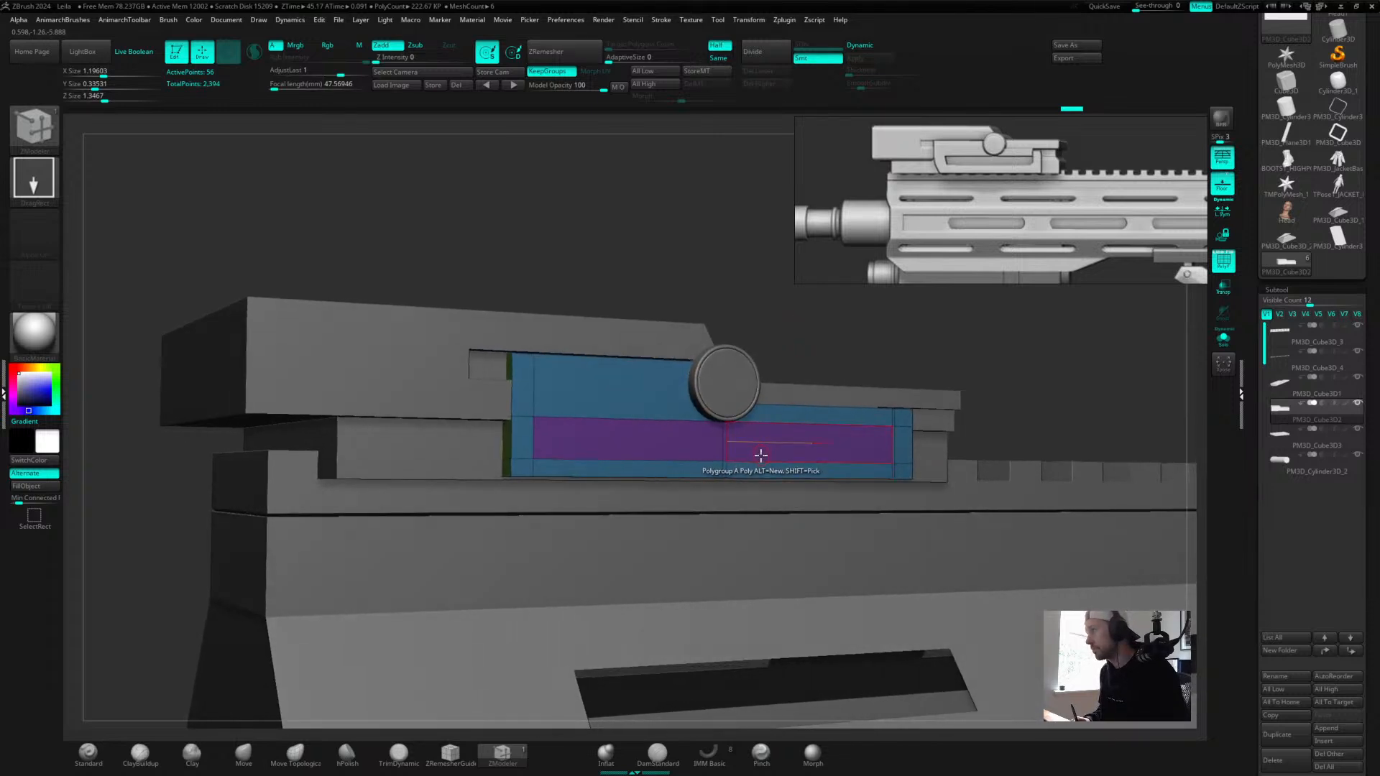
drag(974, 344, 918, 348)
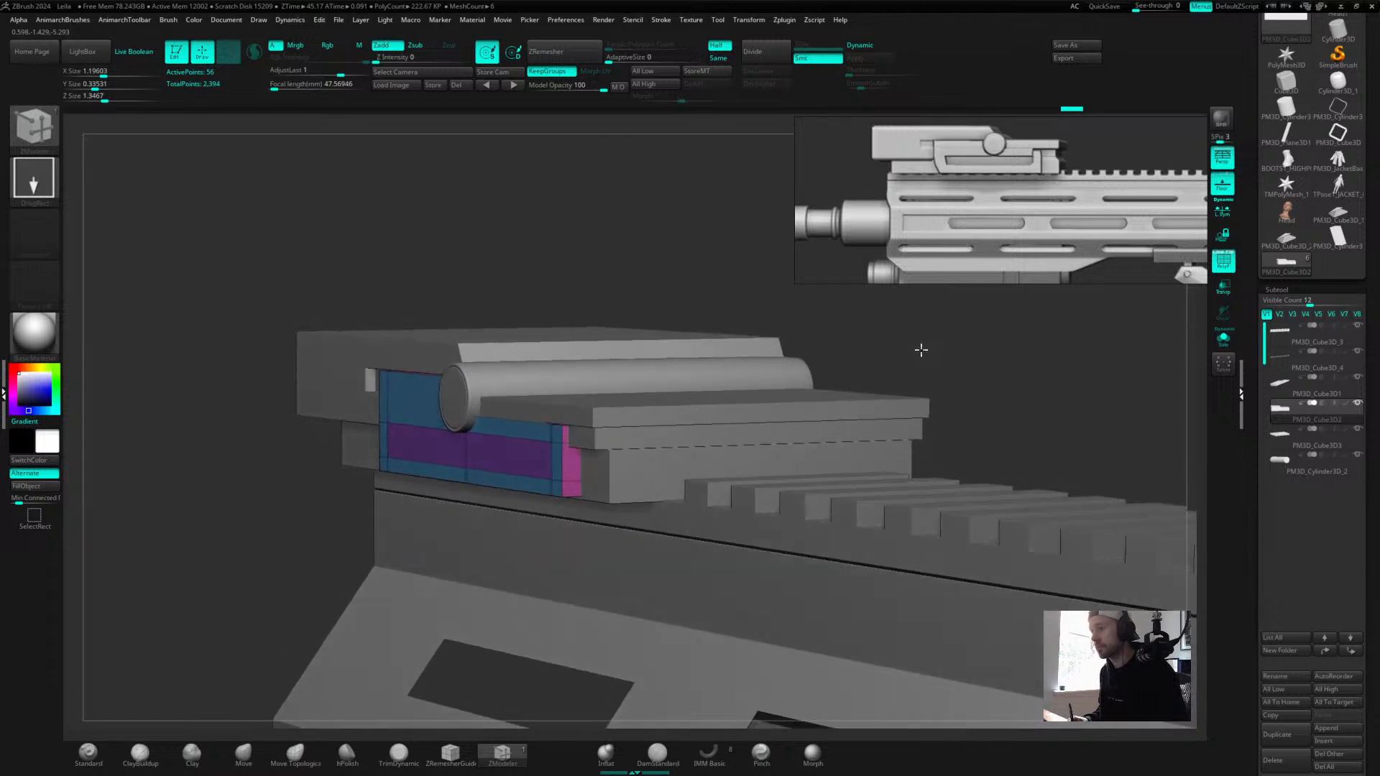
click(1224, 339)
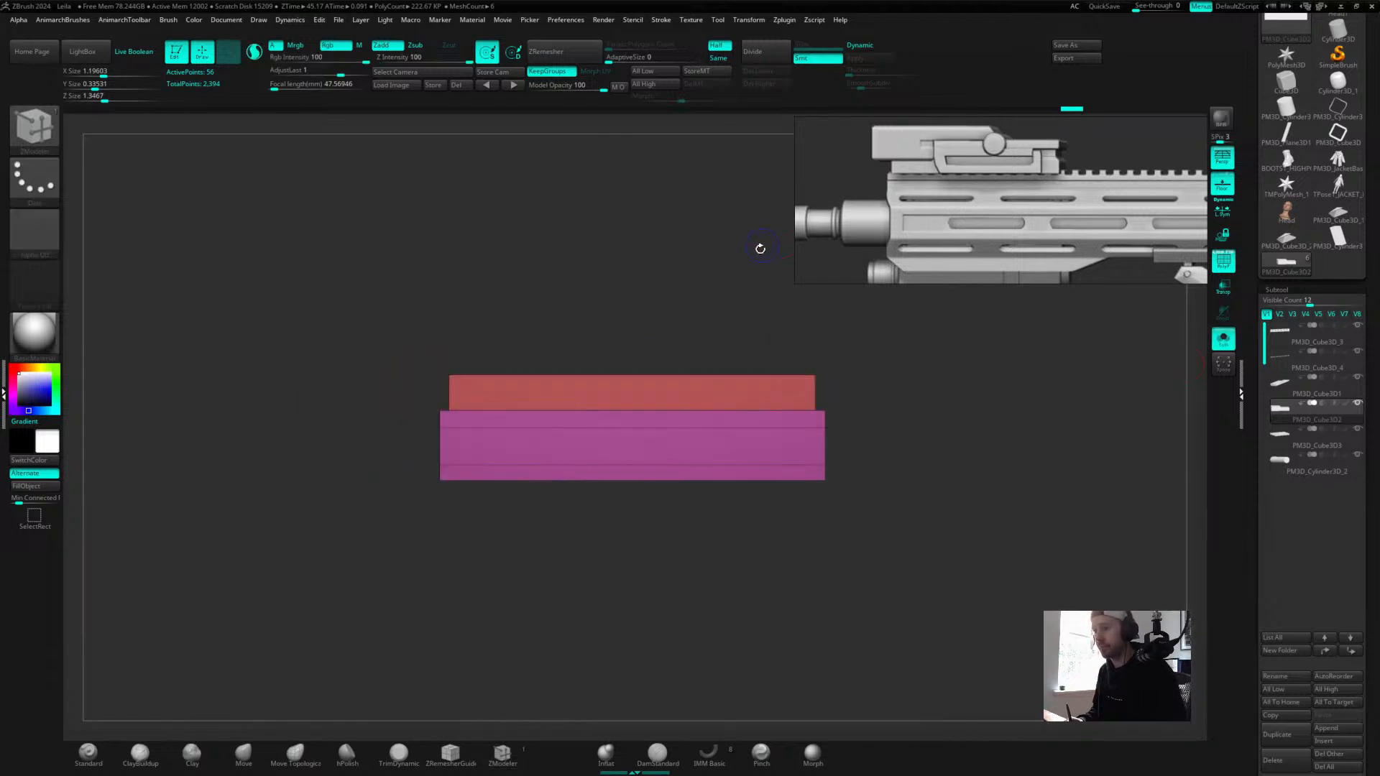
Insert an edge loop close to each of the two outer side faces of the stepped bracket with ZModeler.
drag(690, 259, 652, 354)
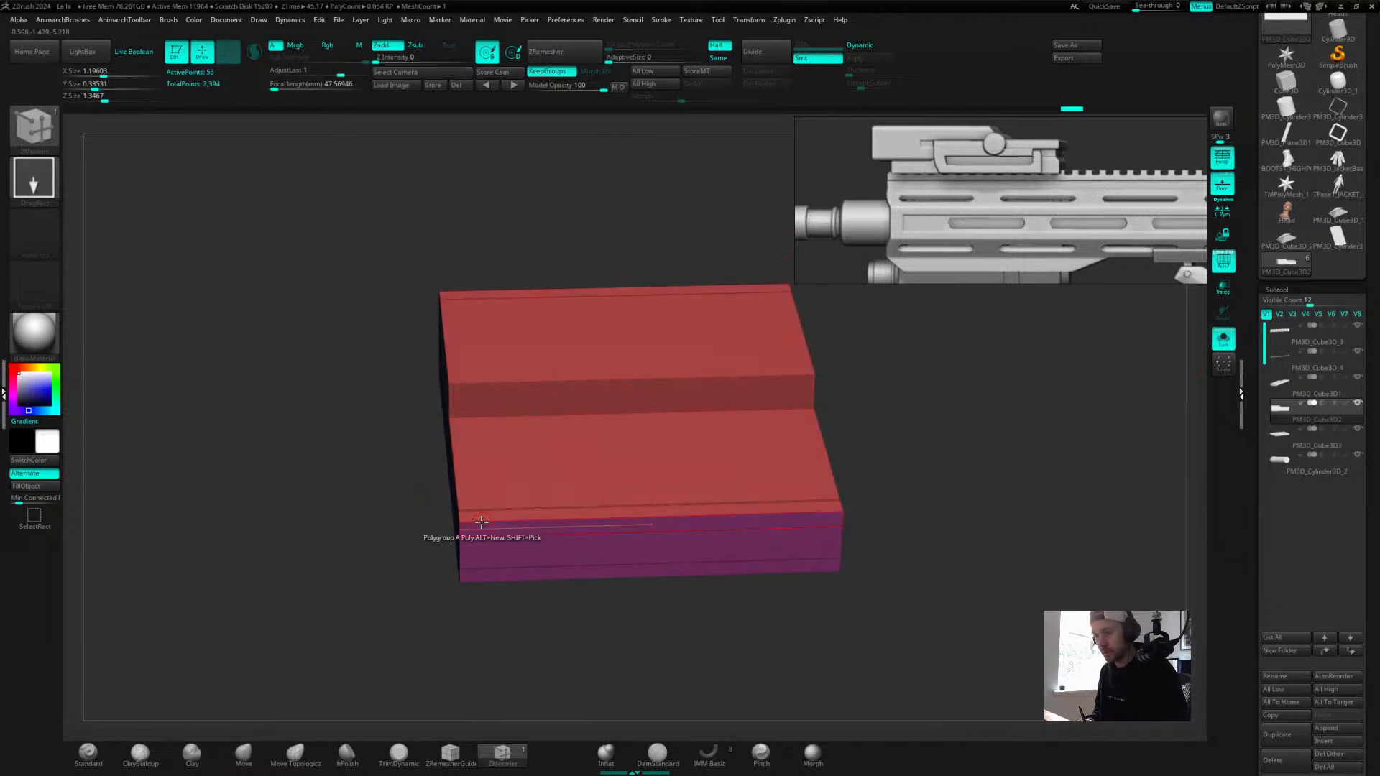
key(space)
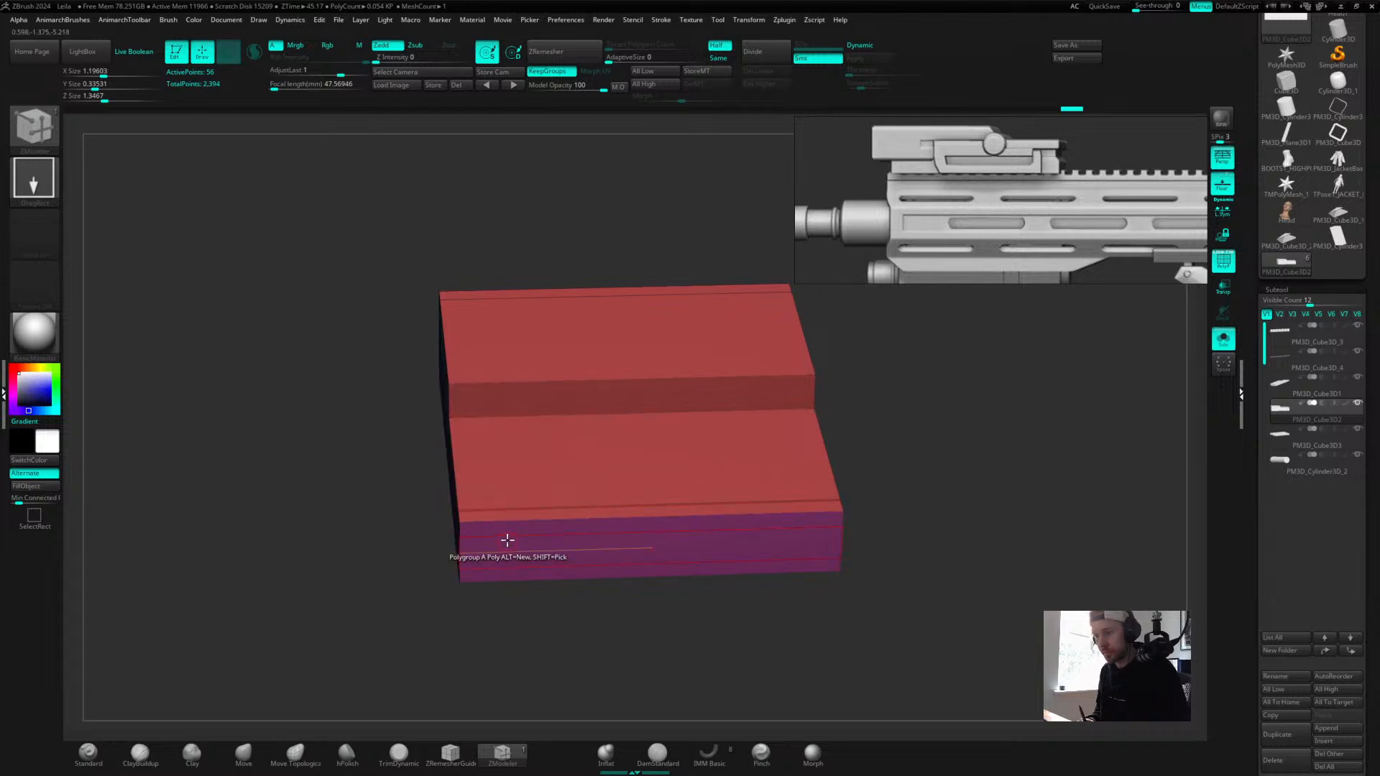
click(483, 519)
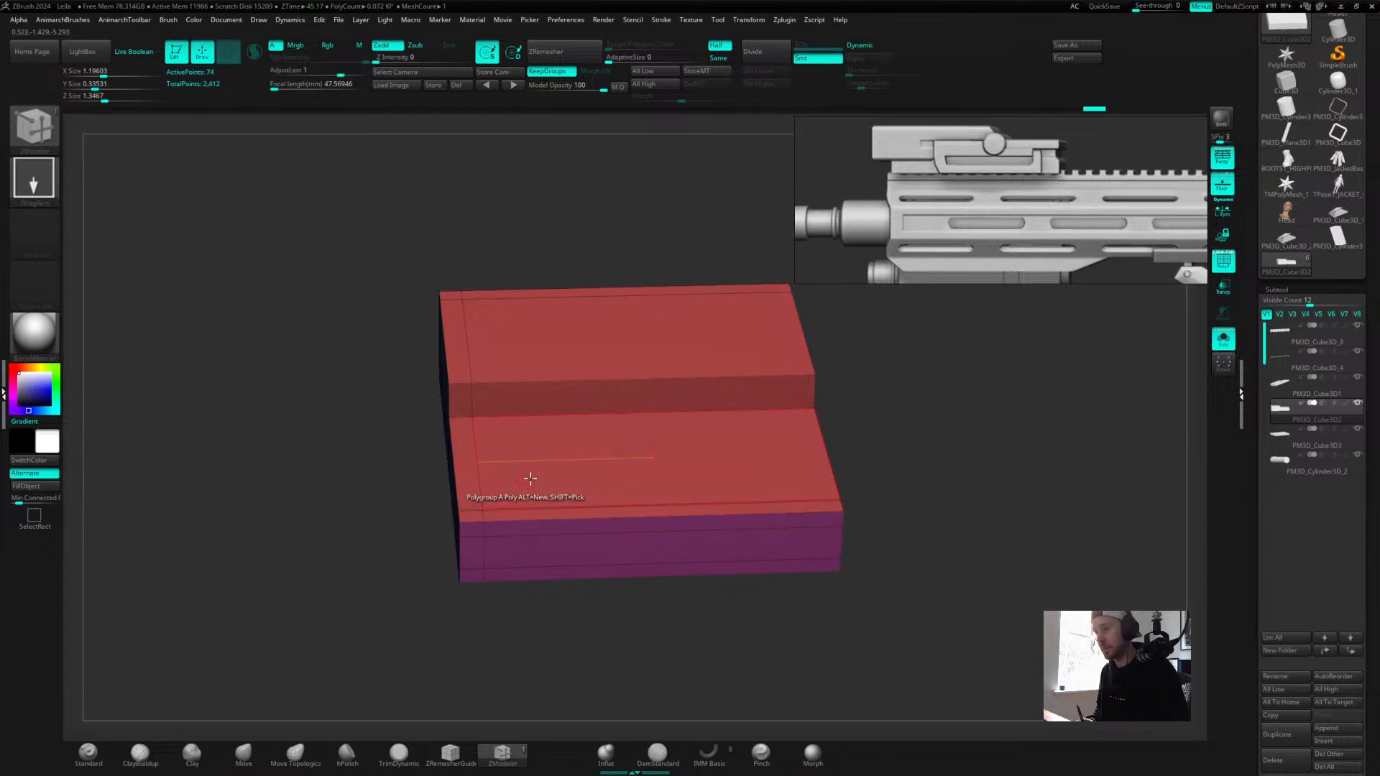
drag(924, 438, 919, 429)
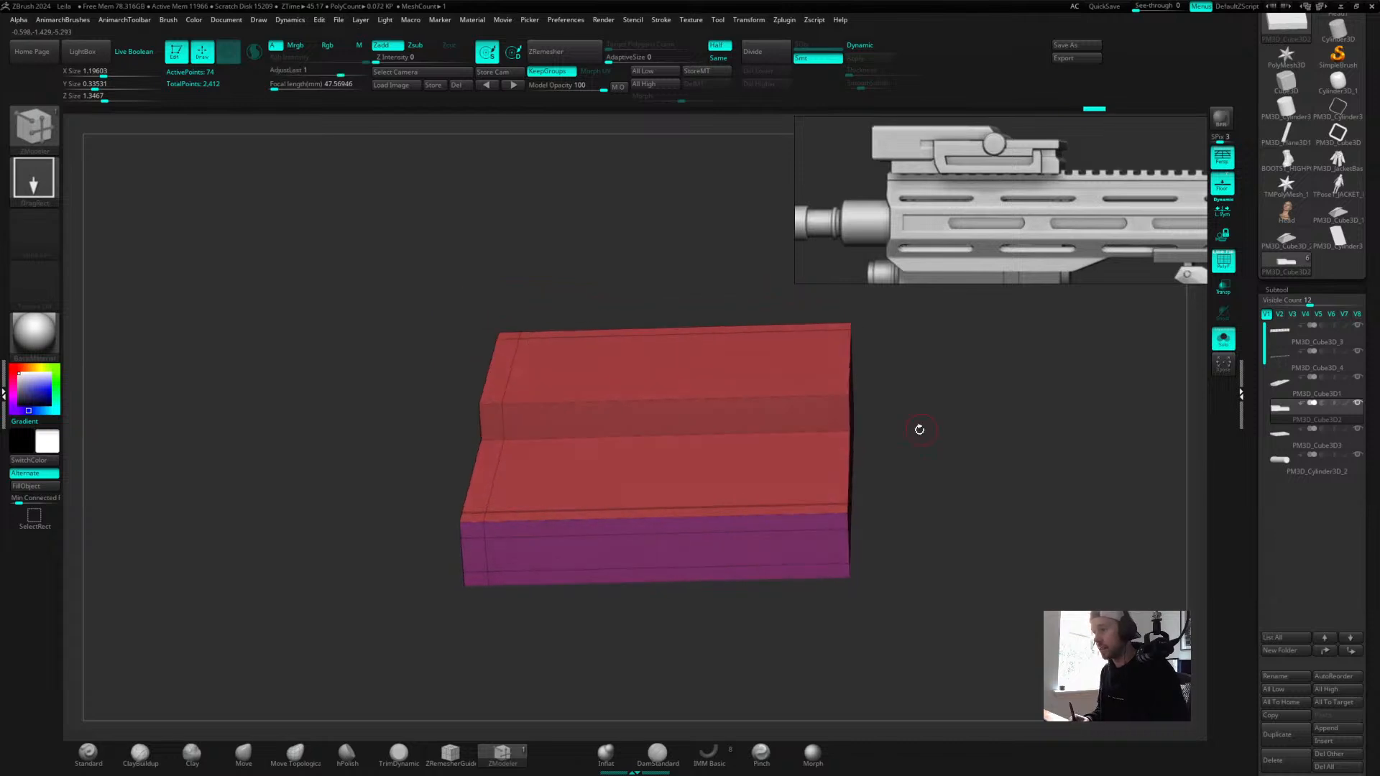
click(812, 513)
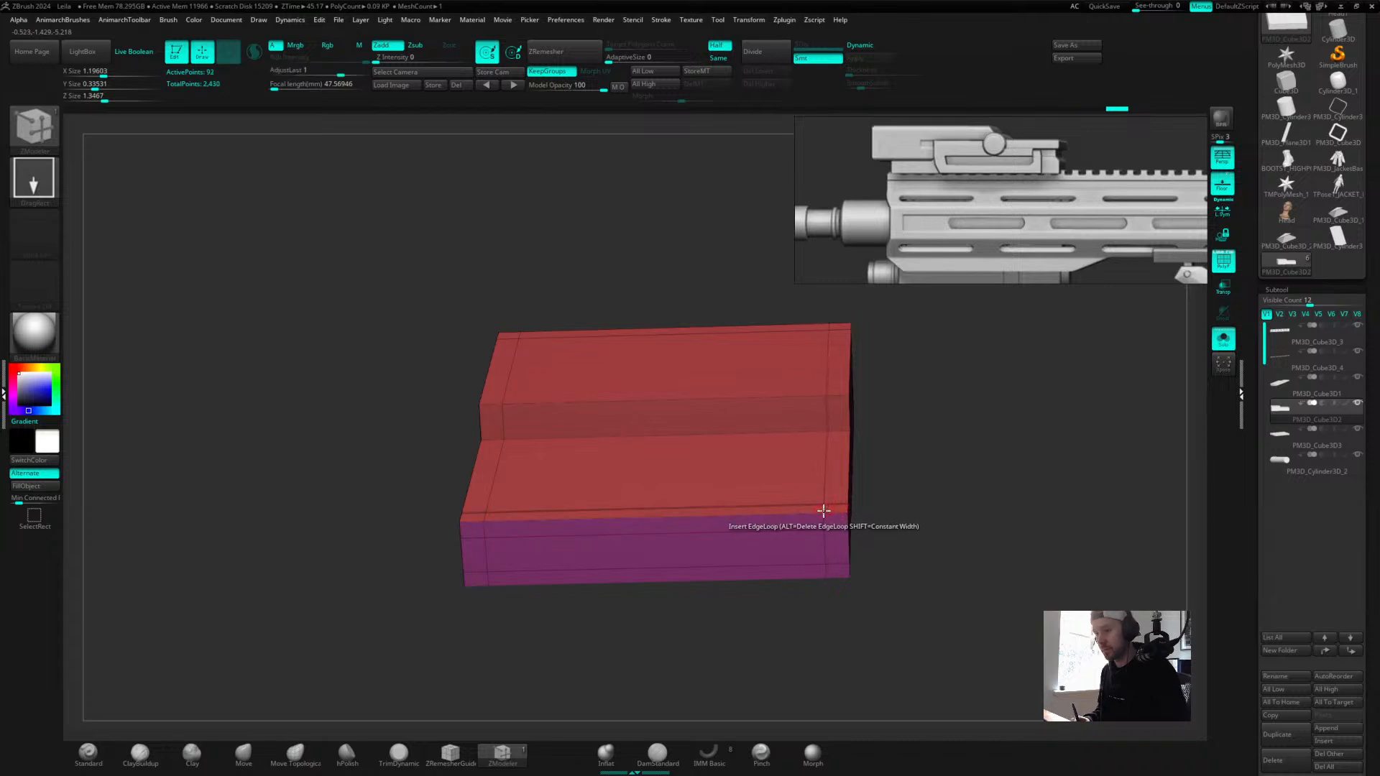
End the bracket's isolation to check its loops against the sight and rail, and isolate it again.
drag(425, 531, 647, 273)
click(1229, 342)
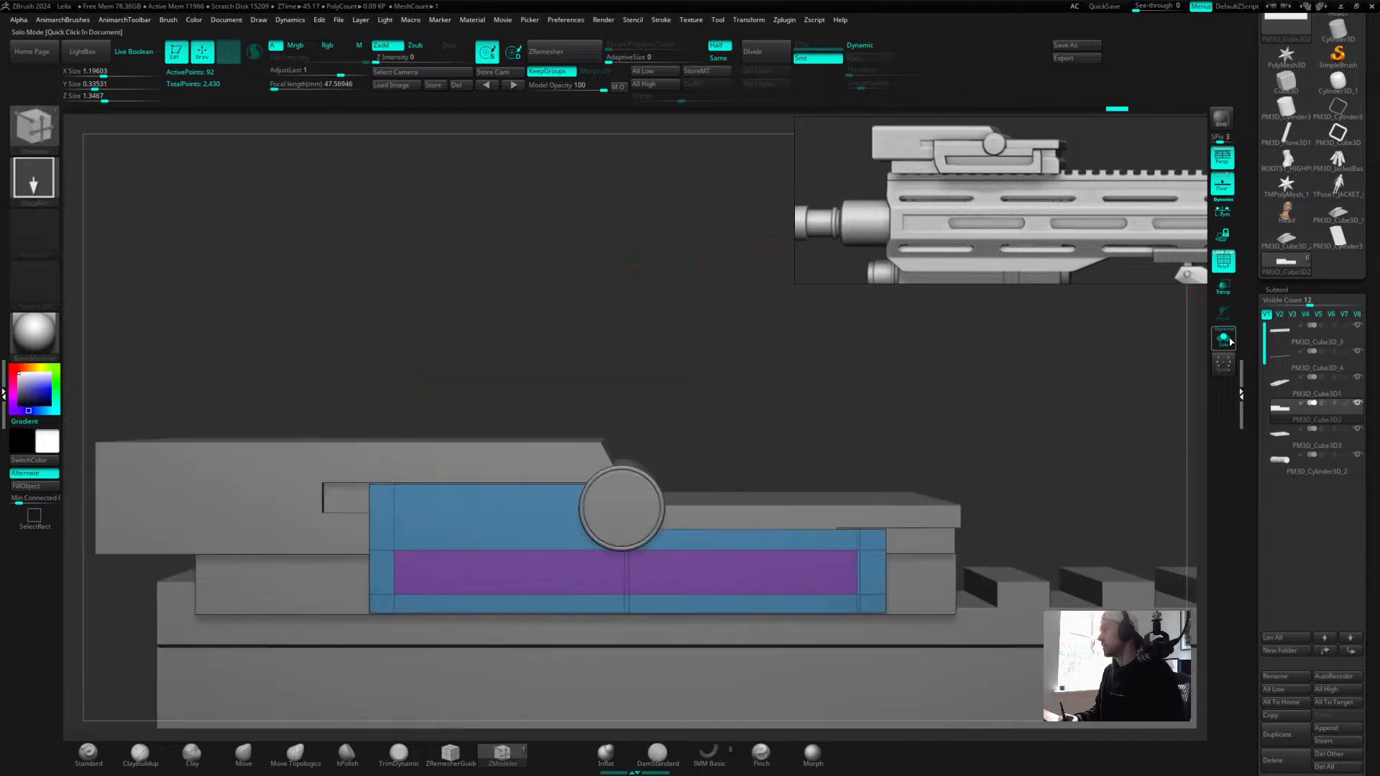
drag(865, 398, 575, 338)
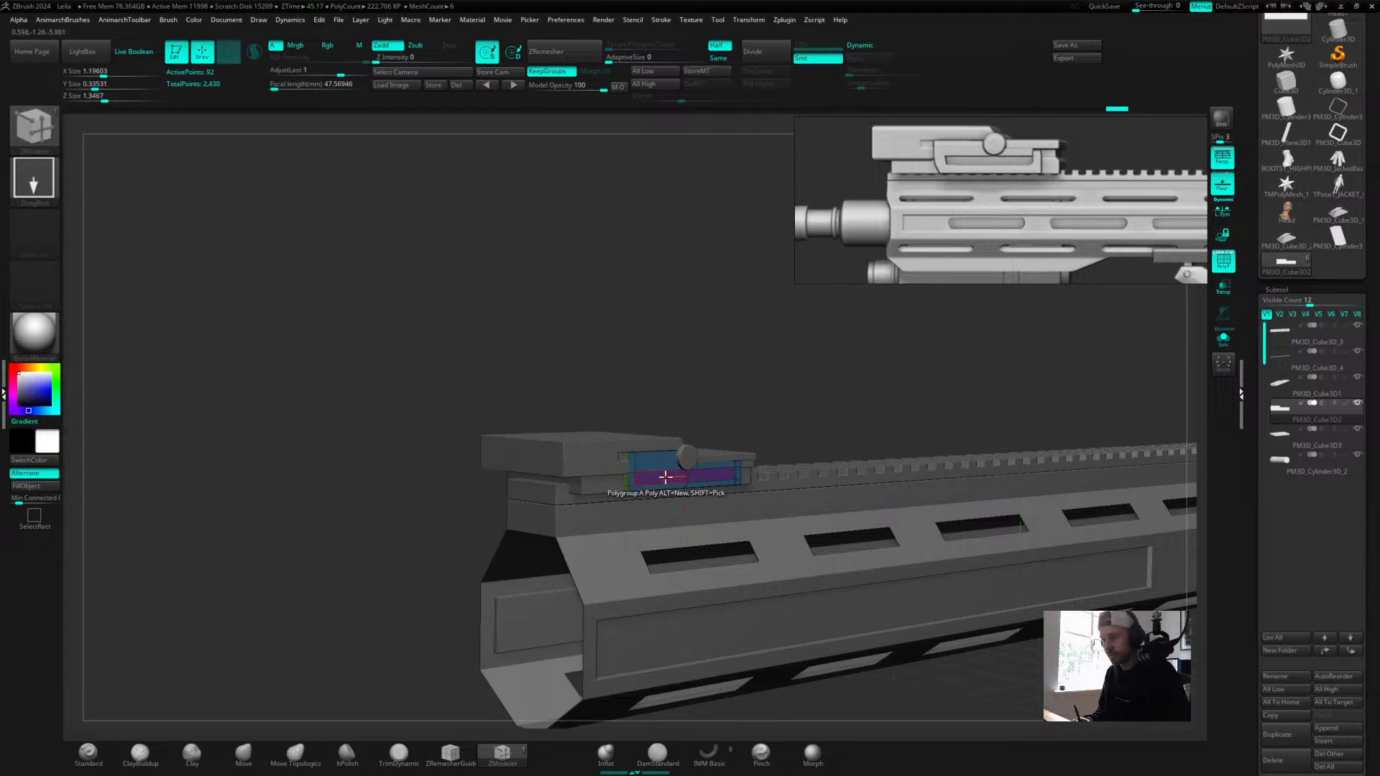
drag(757, 388, 672, 479)
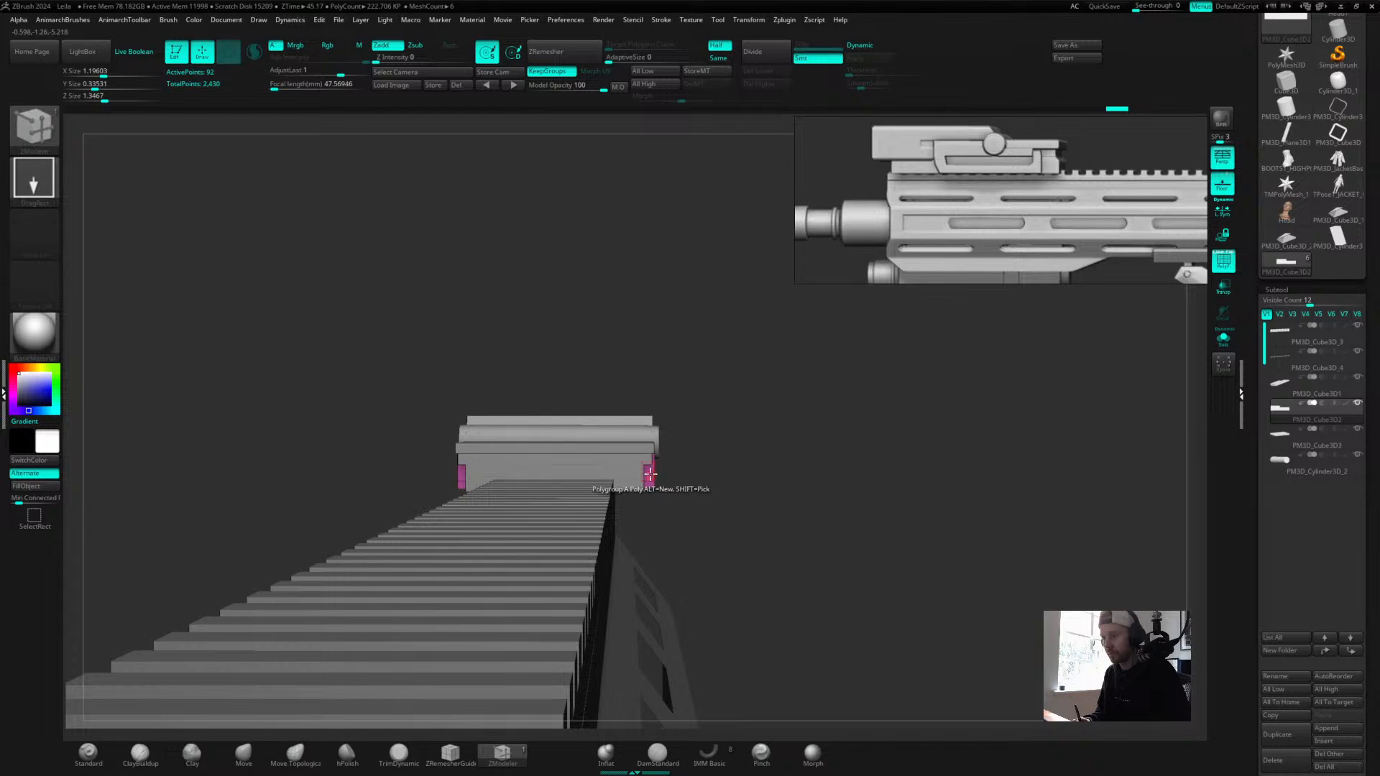
click(1228, 347)
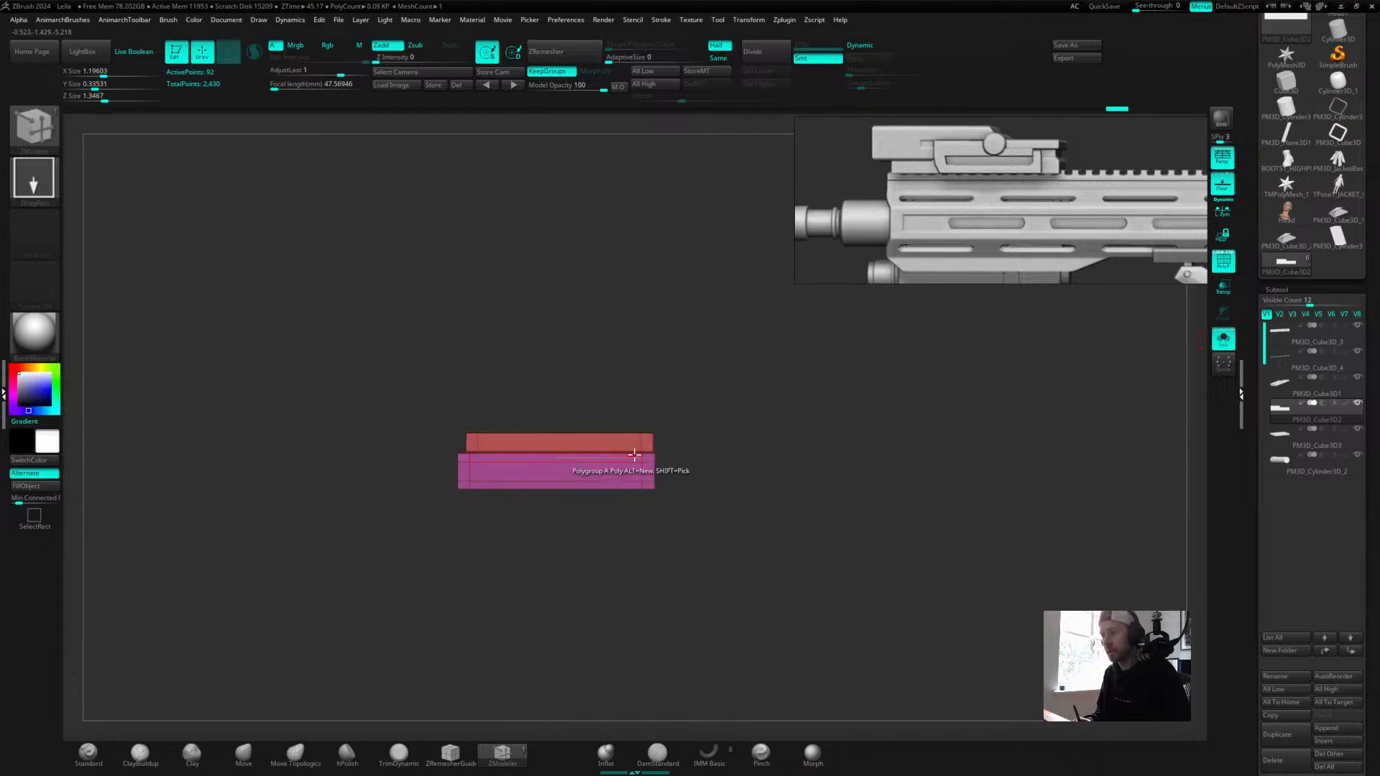
Insert an edge loop down the middle of the isolated bracket, halfway between its two outer side faces.
drag(738, 388, 888, 384)
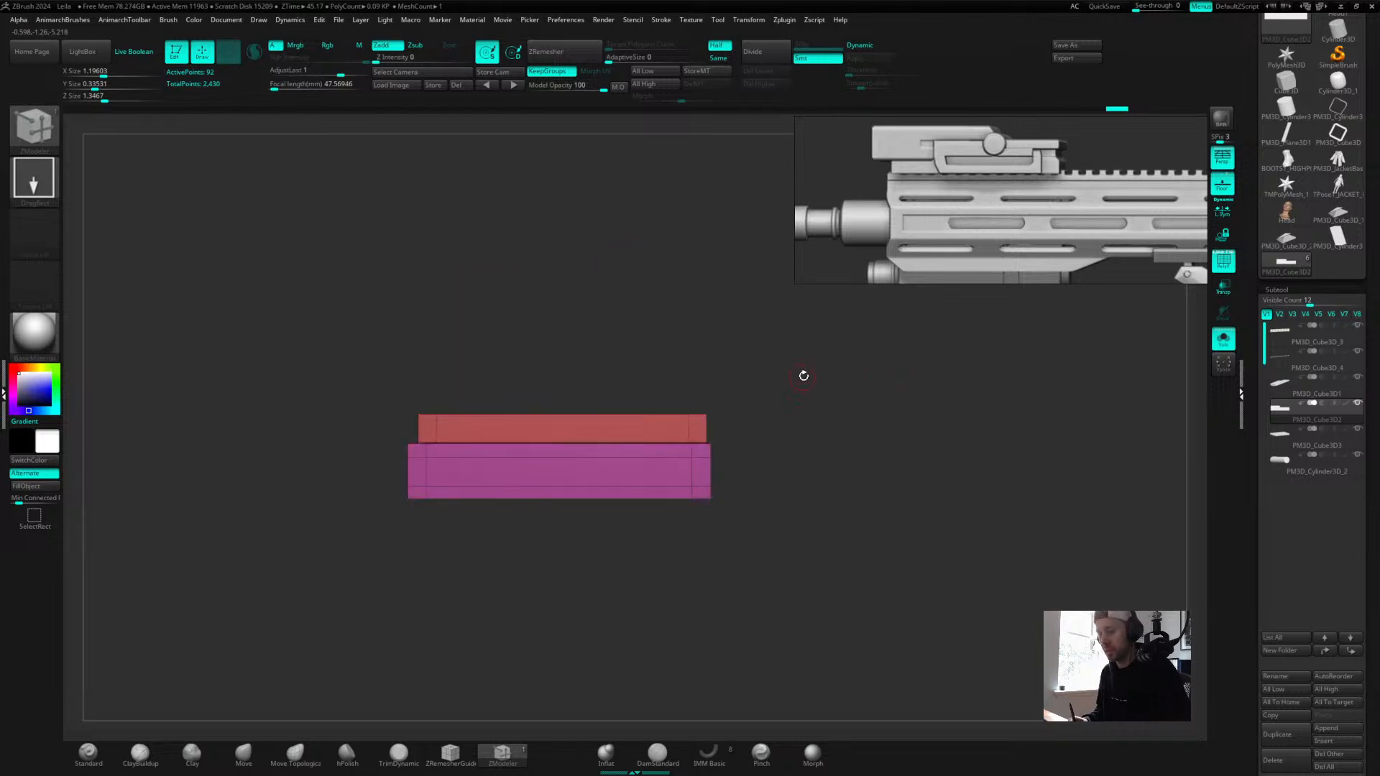
key(space)
click(780, 373)
drag(644, 333, 648, 378)
drag(771, 358, 853, 353)
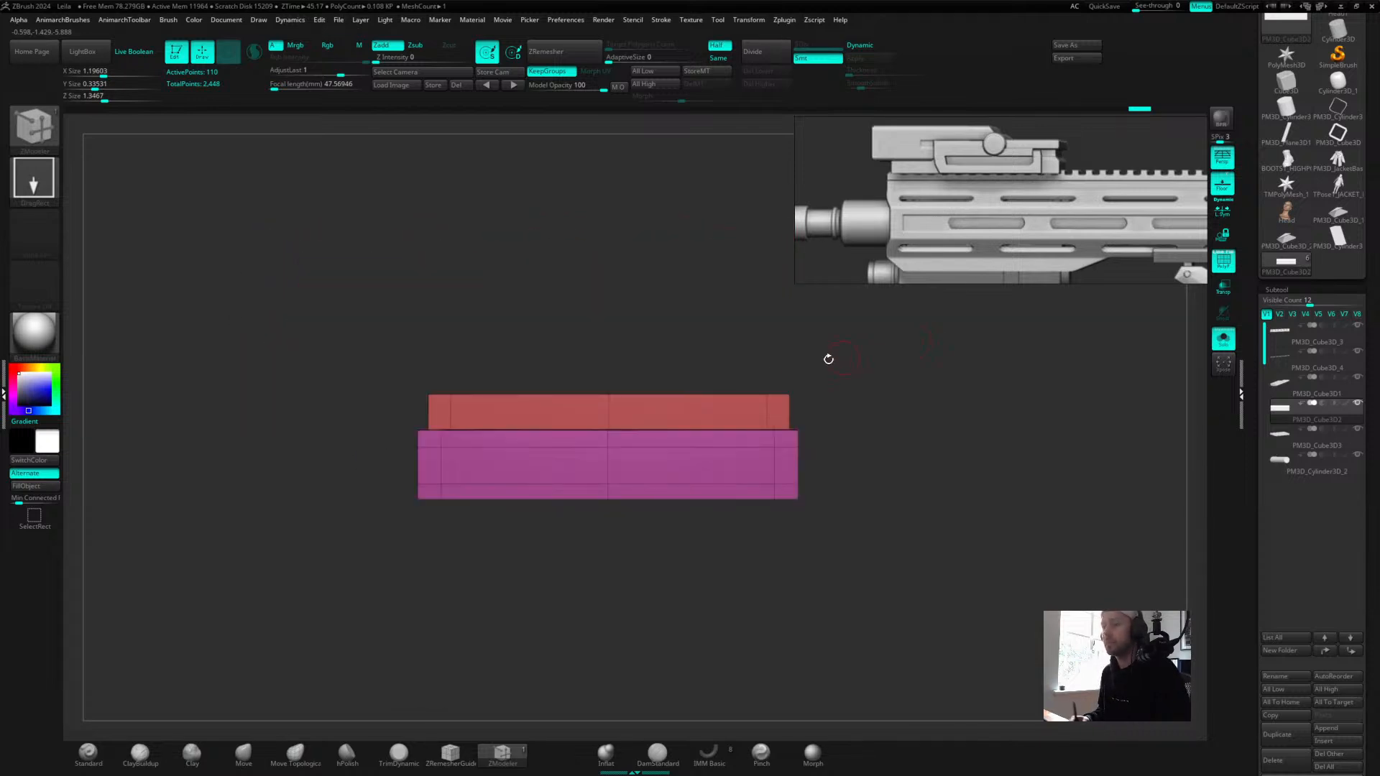
drag(644, 324, 721, 331)
End the bracket's isolation and assign the inner polygons of its side face to one slot-shaped polygroup with ZModeler.
click(1223, 339)
mouse_move(856, 351)
mouse_down()
mouse_move(881, 340)
mouse_move(853, 340)
mouse_up()
key(space)
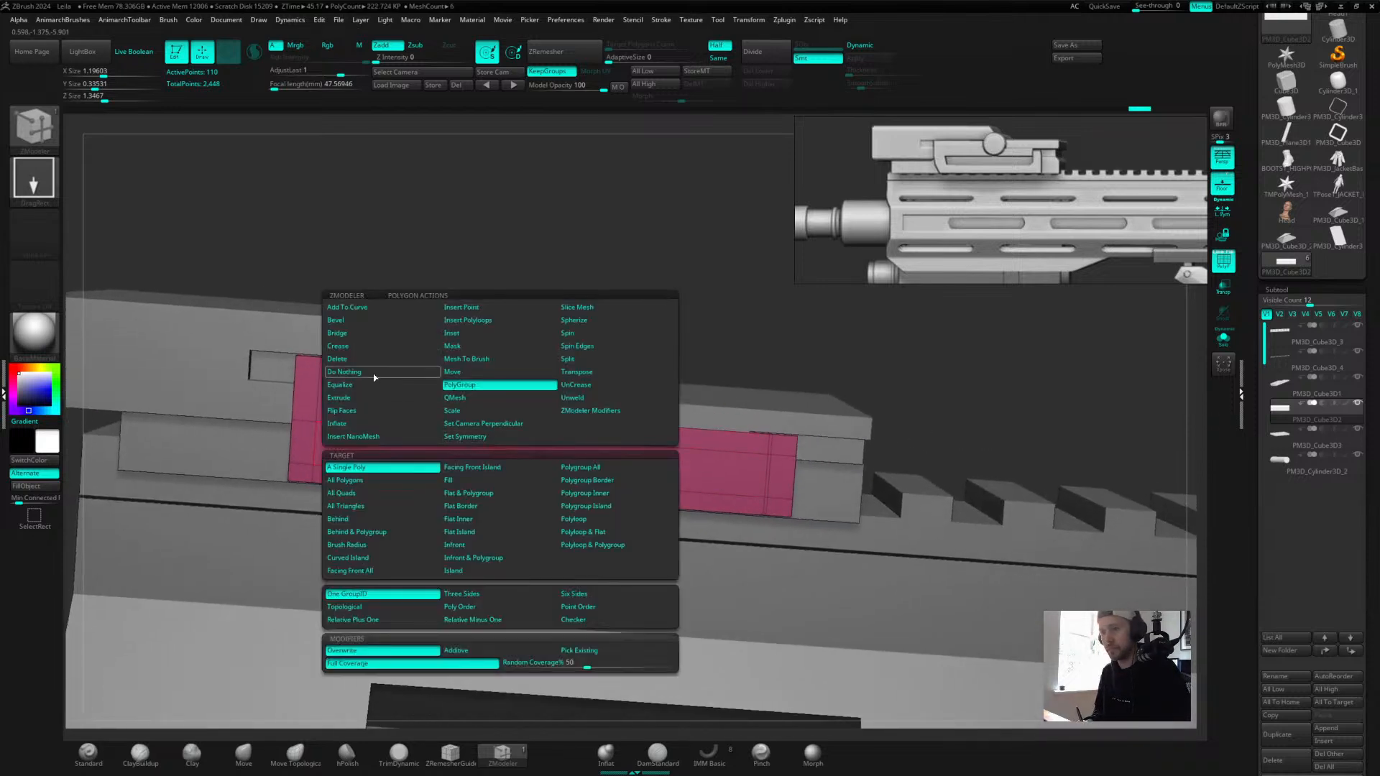
click(489, 455)
click(569, 458)
drag(677, 292, 586, 468)
click(601, 456)
Extrude the slot-shaped polygroup inward with ZModeler's Extrude action and the Polygroup All target.
key(space)
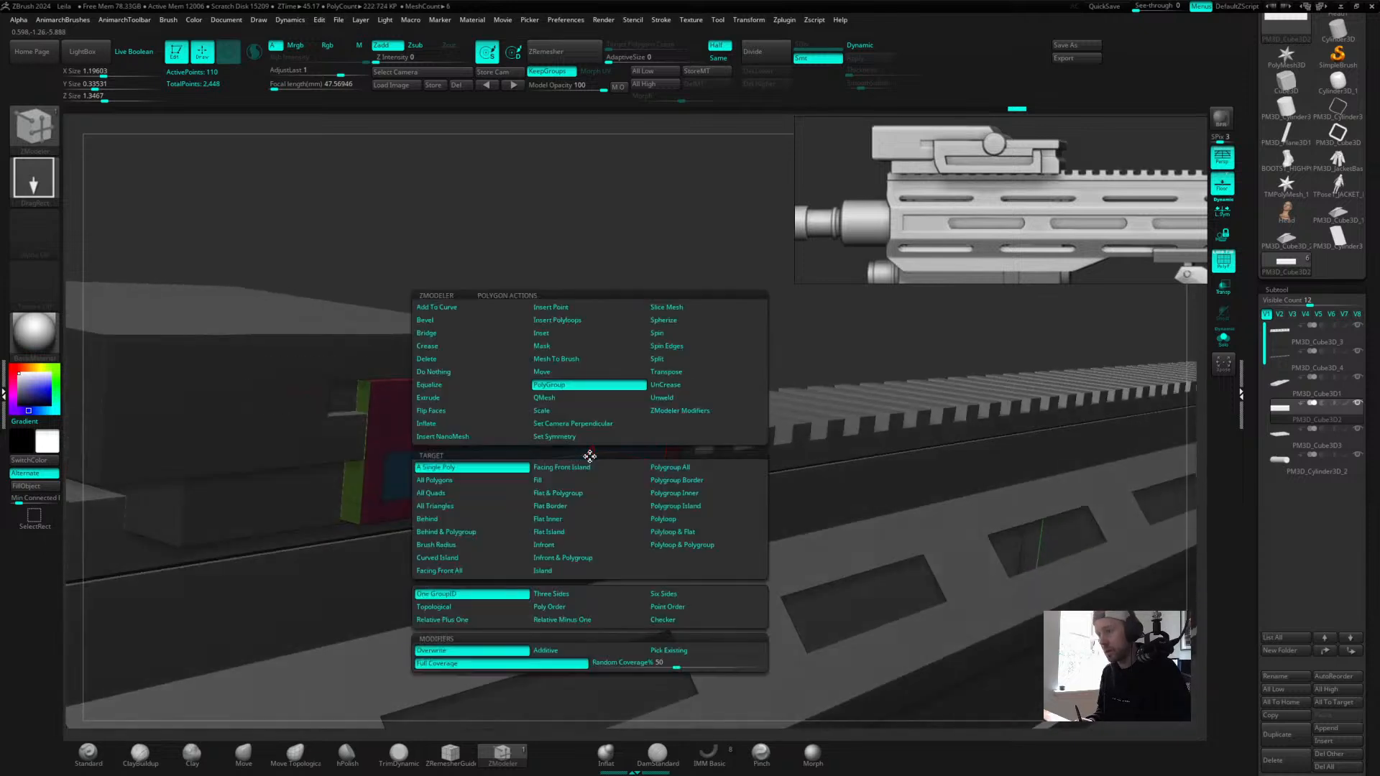
click(451, 397)
key(space)
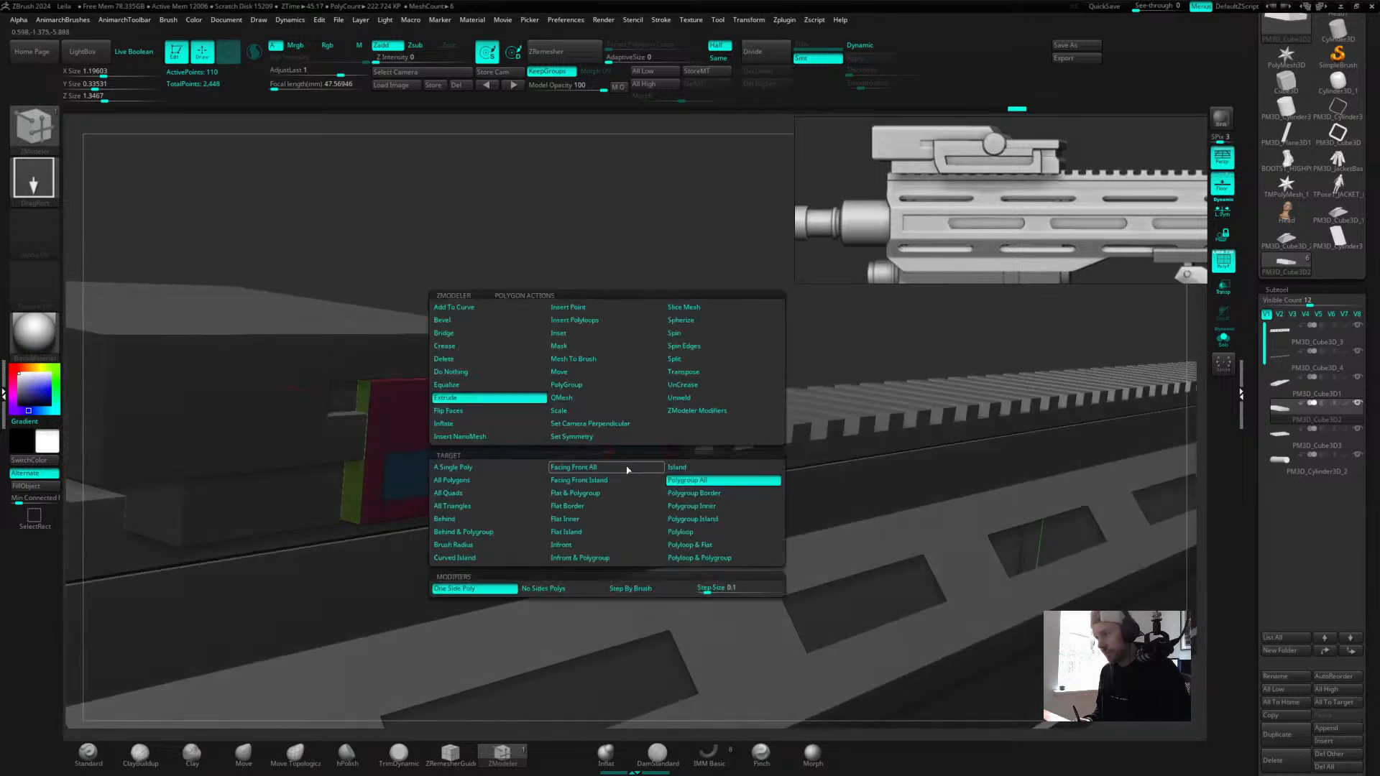
click(624, 468)
drag(604, 455, 579, 447)
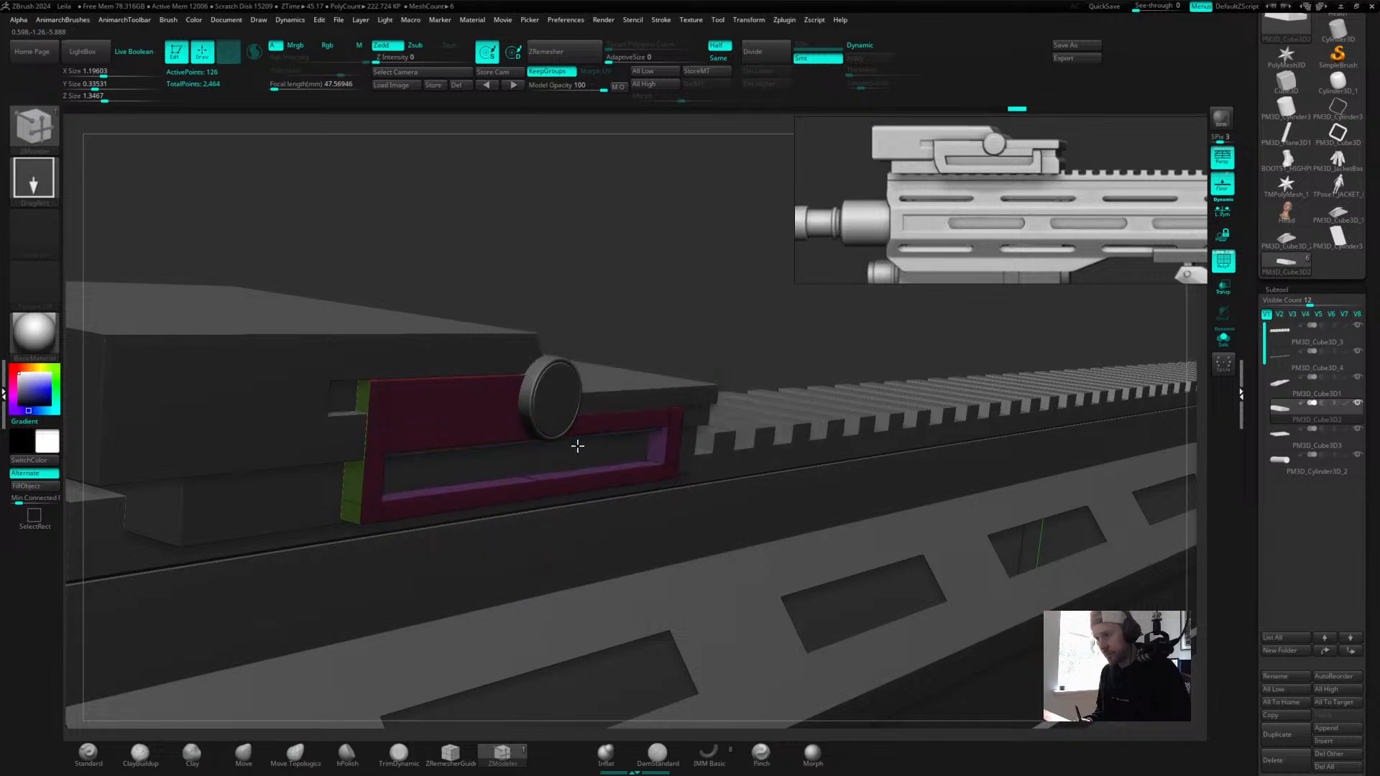
Assign the narrow polygon strip above the slot's rear end to its own polygroup with the single-poly PolyGroup action.
drag(651, 316, 511, 274)
drag(660, 290, 708, 294)
key(space)
click(598, 387)
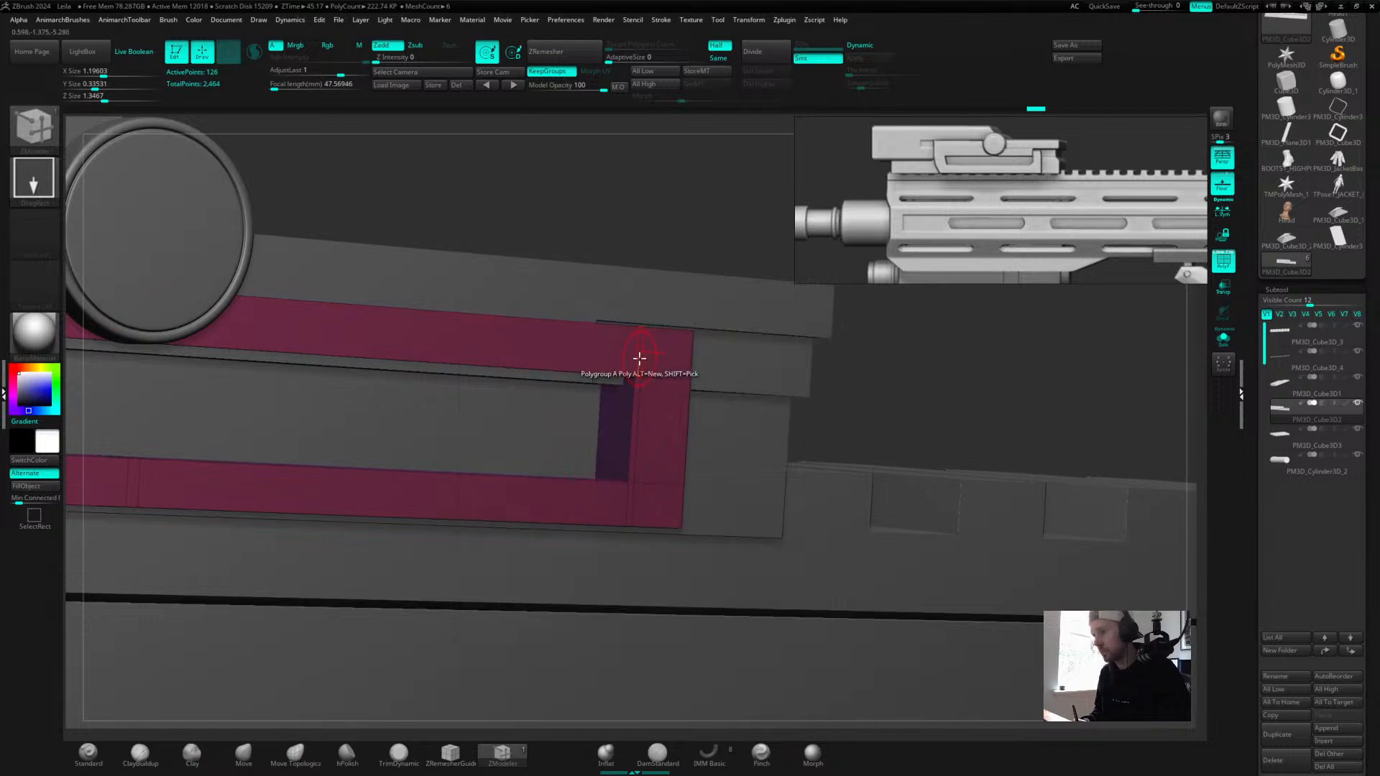
drag(680, 222, 777, 246)
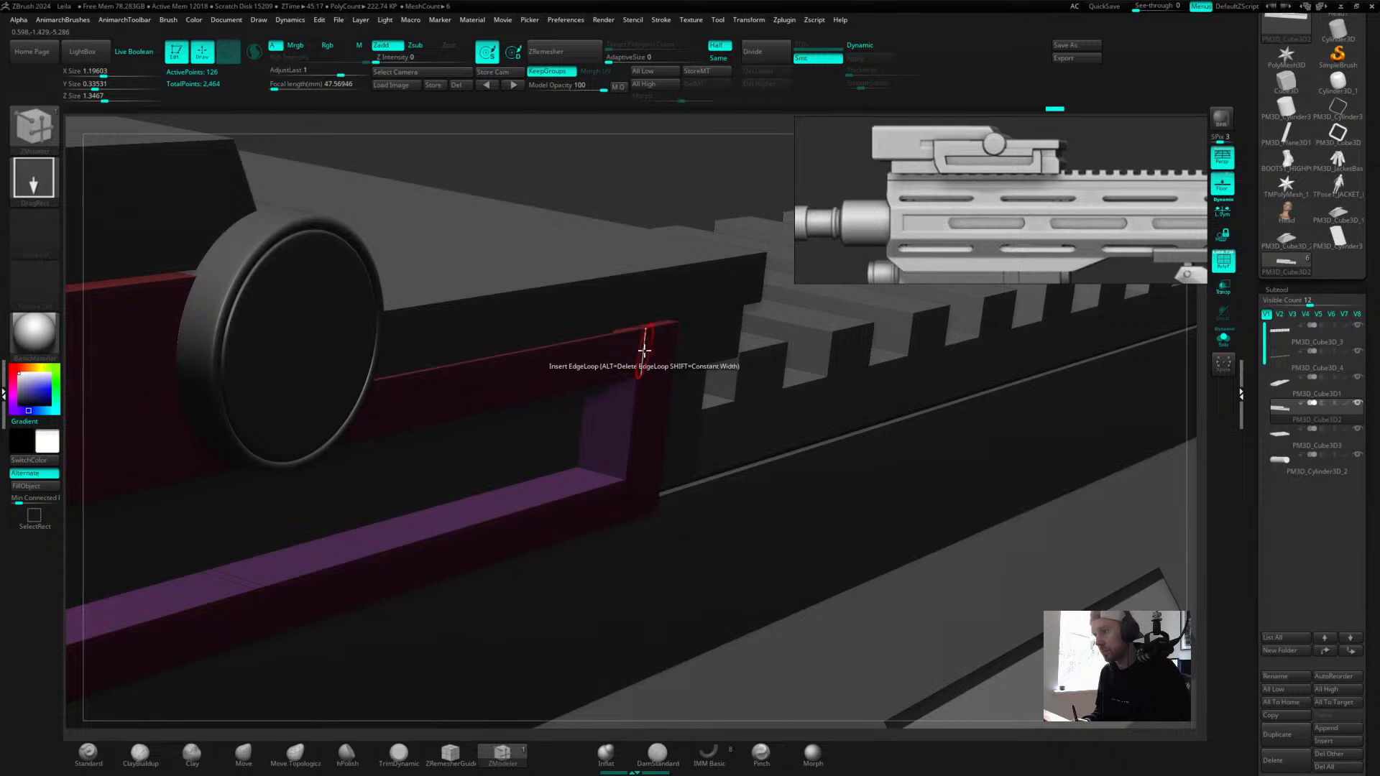
Try to extrude the narrow strip's polygroup inward with the Polygroup All target, and undo it.
key(space)
click(517, 395)
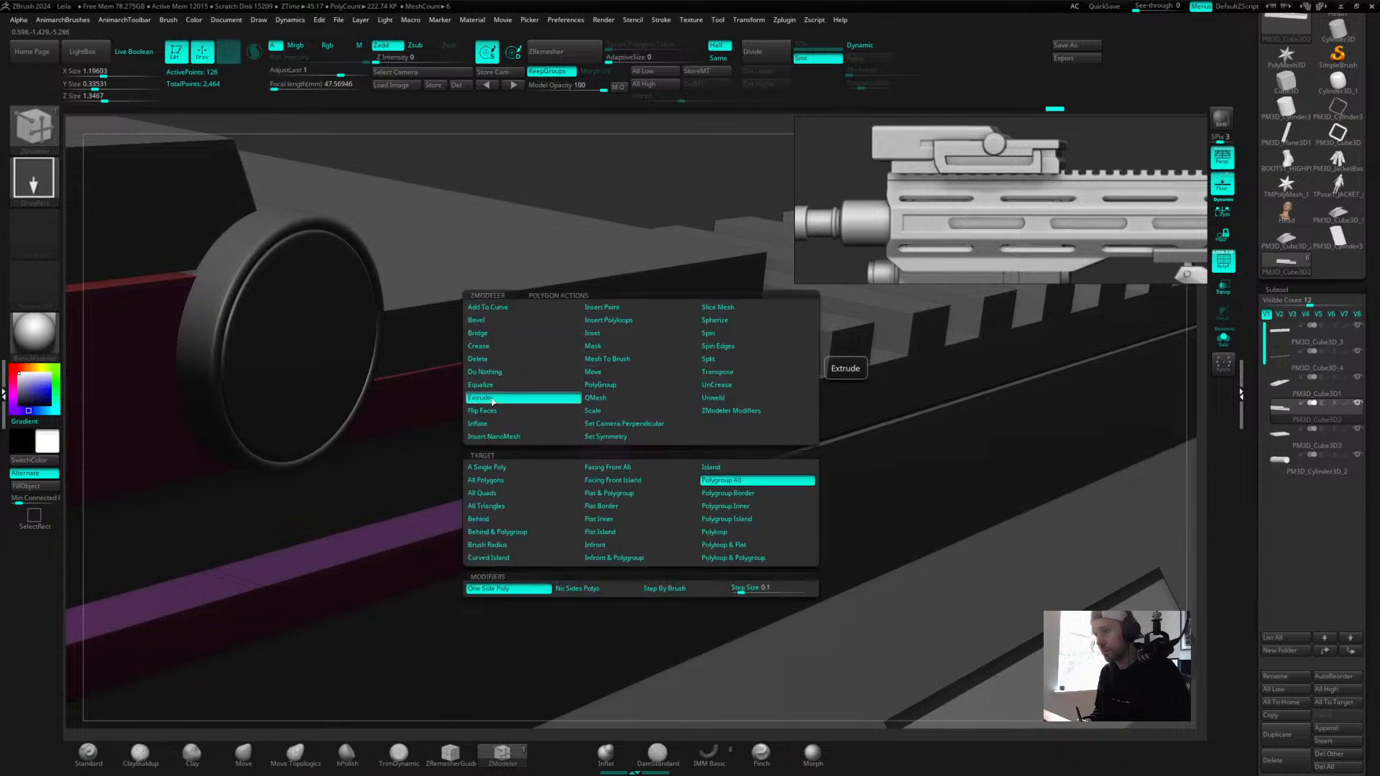
click(755, 478)
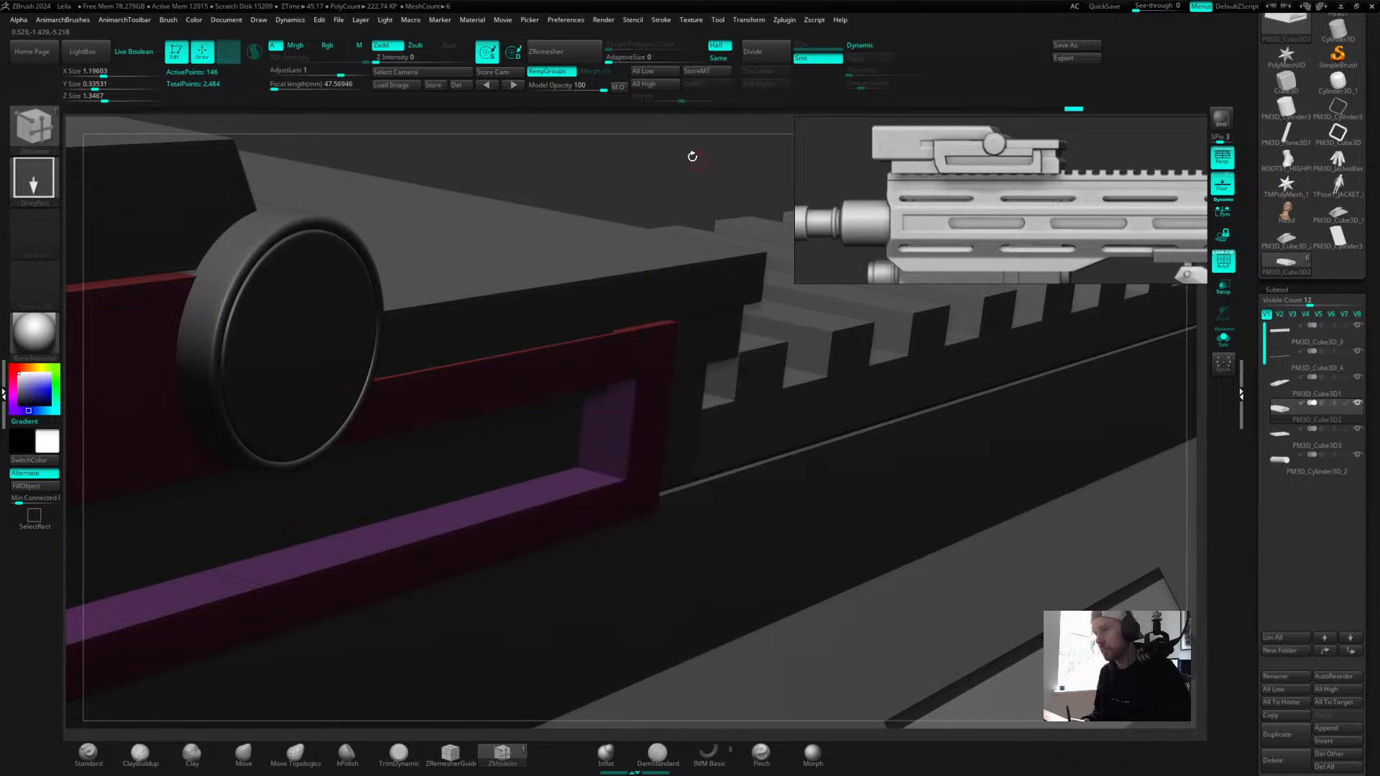
drag(692, 155, 690, 191)
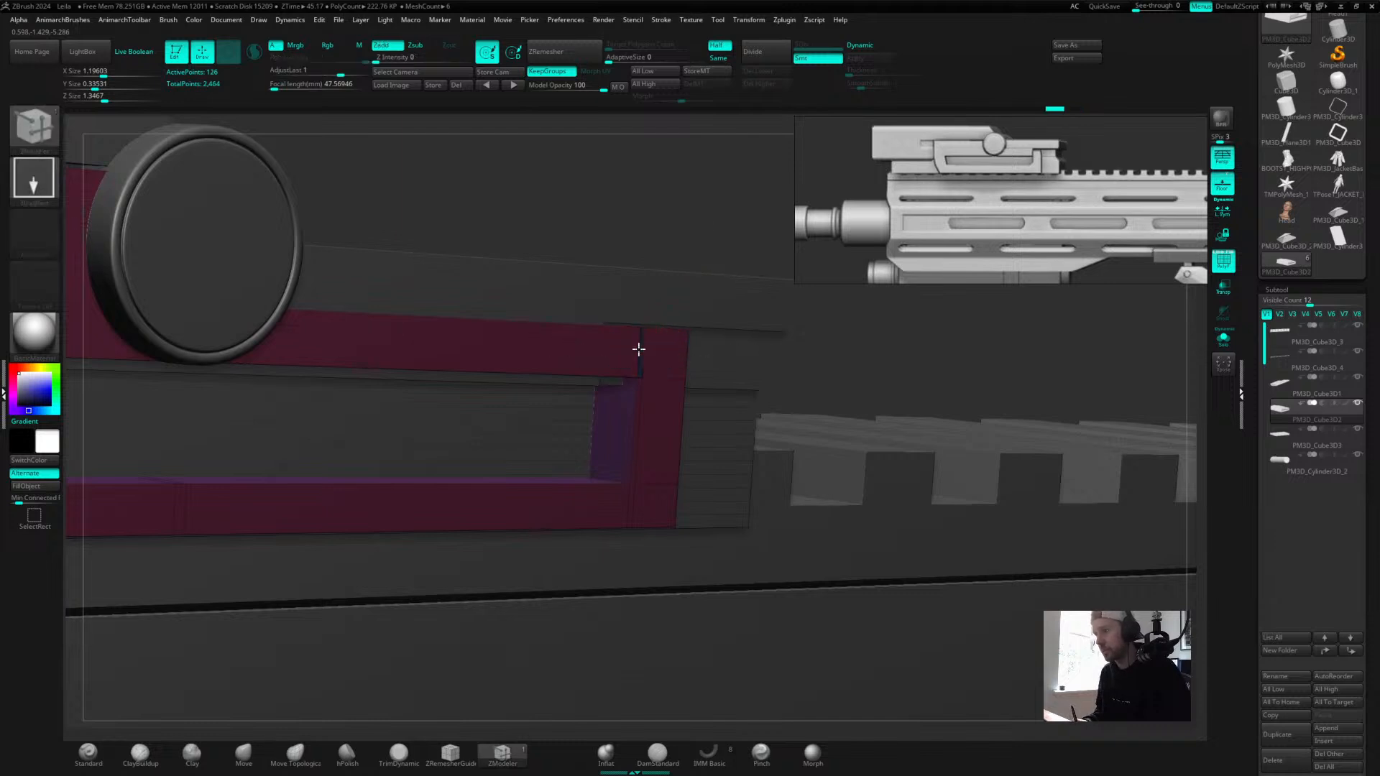
drag(696, 217, 668, 223)
key(ctrl+z)
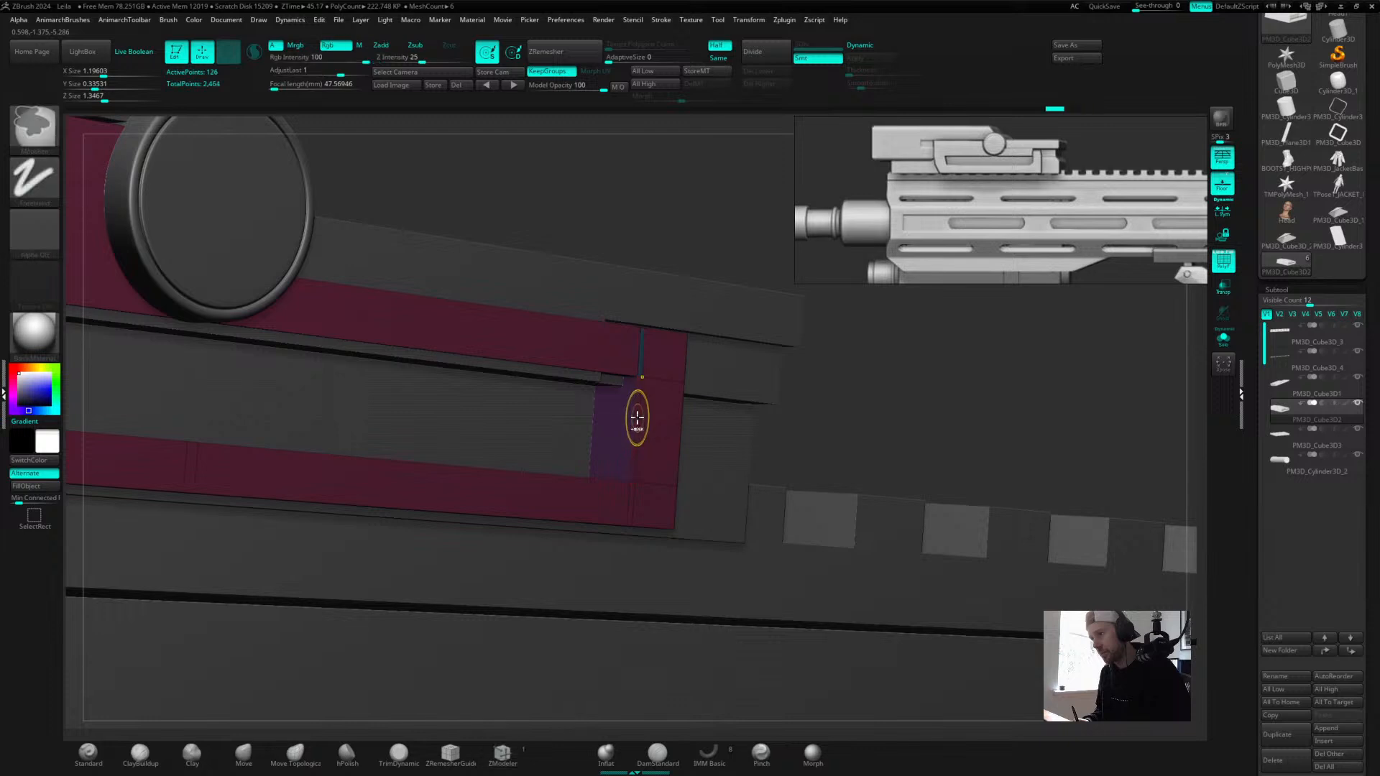
Add the thin polygon beside the slot's rear end to the polygroup of the strip above it.
key(space)
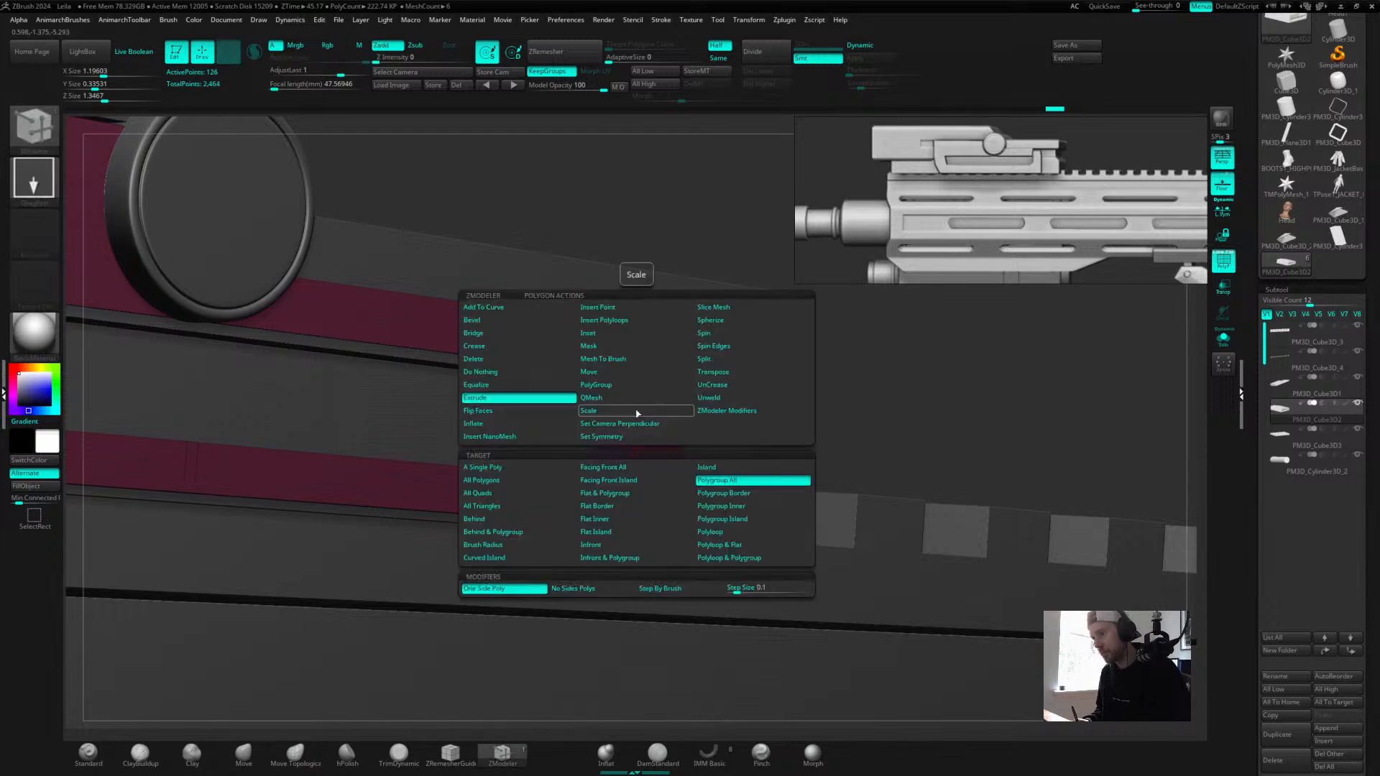
click(596, 384)
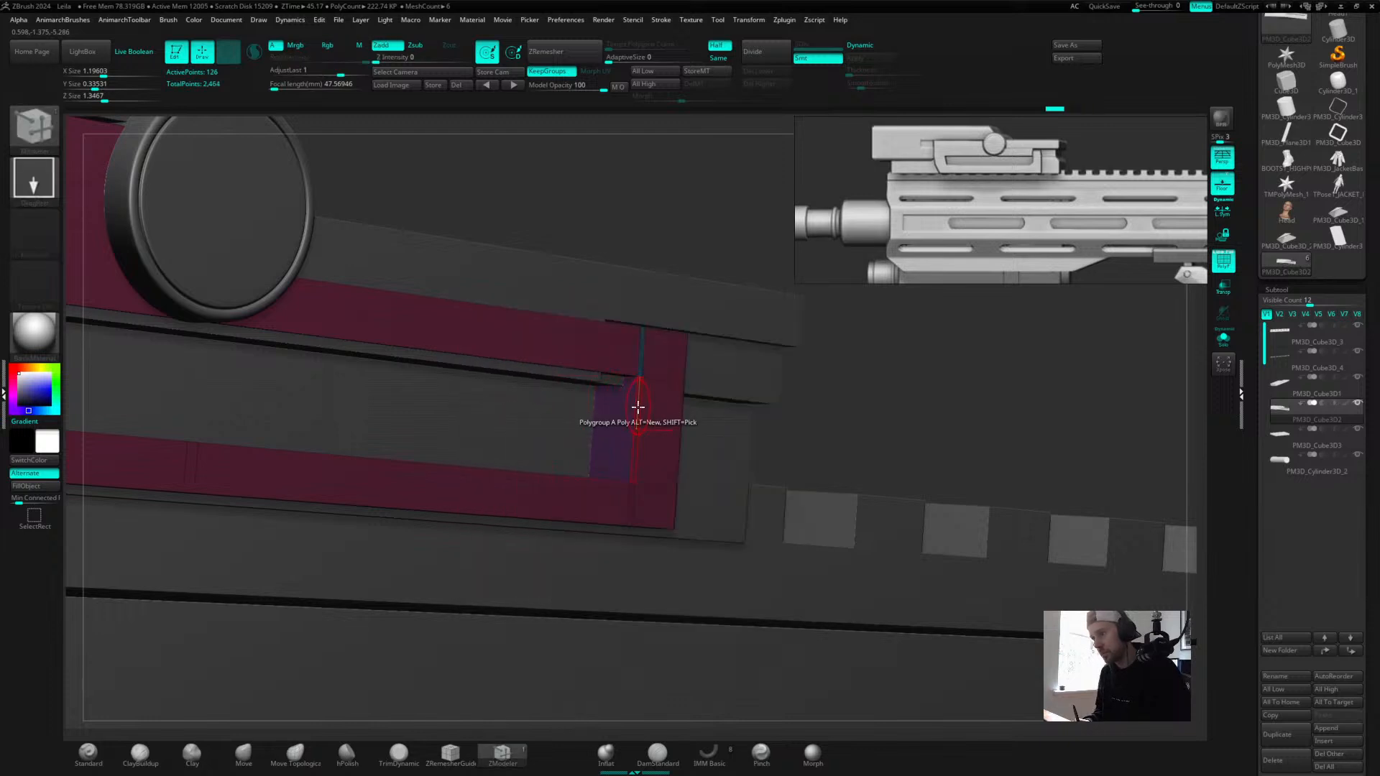
click(639, 408)
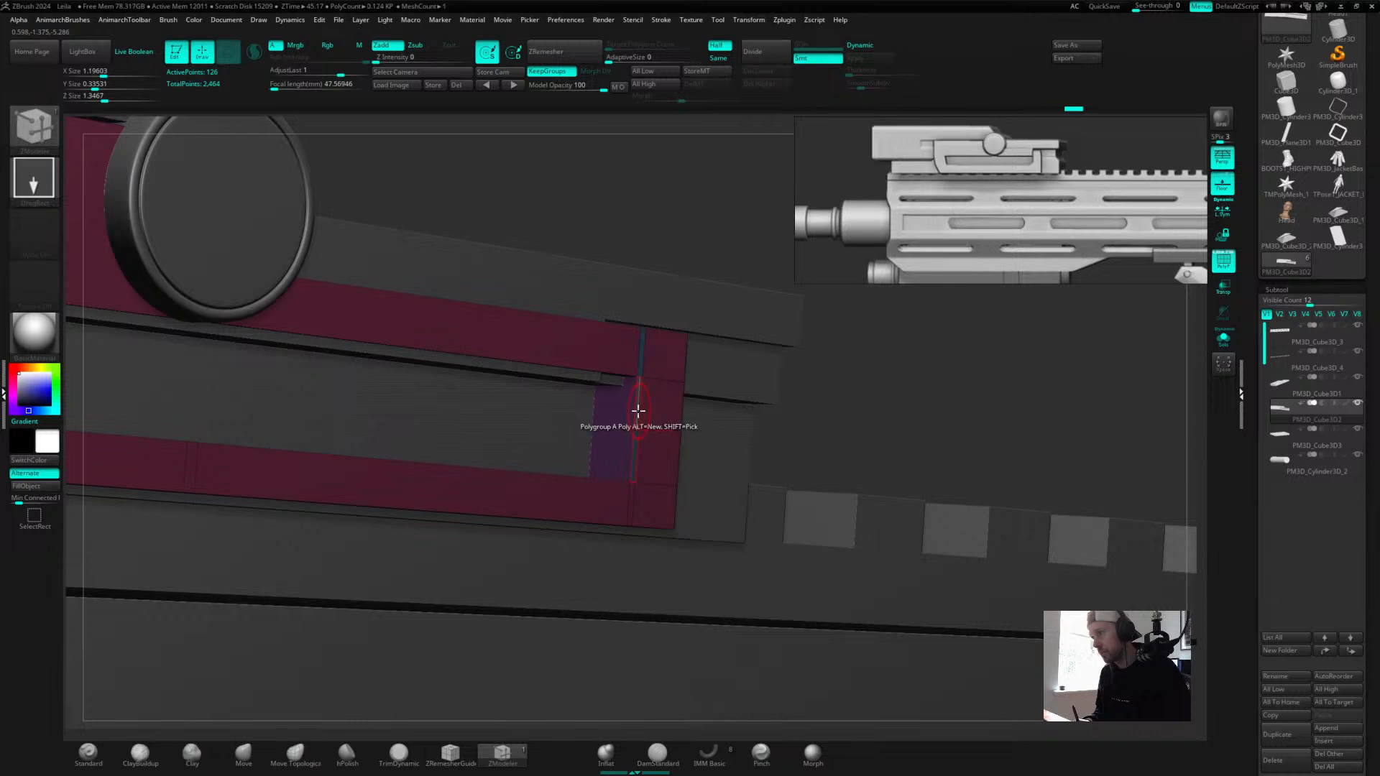
drag(675, 228, 682, 291)
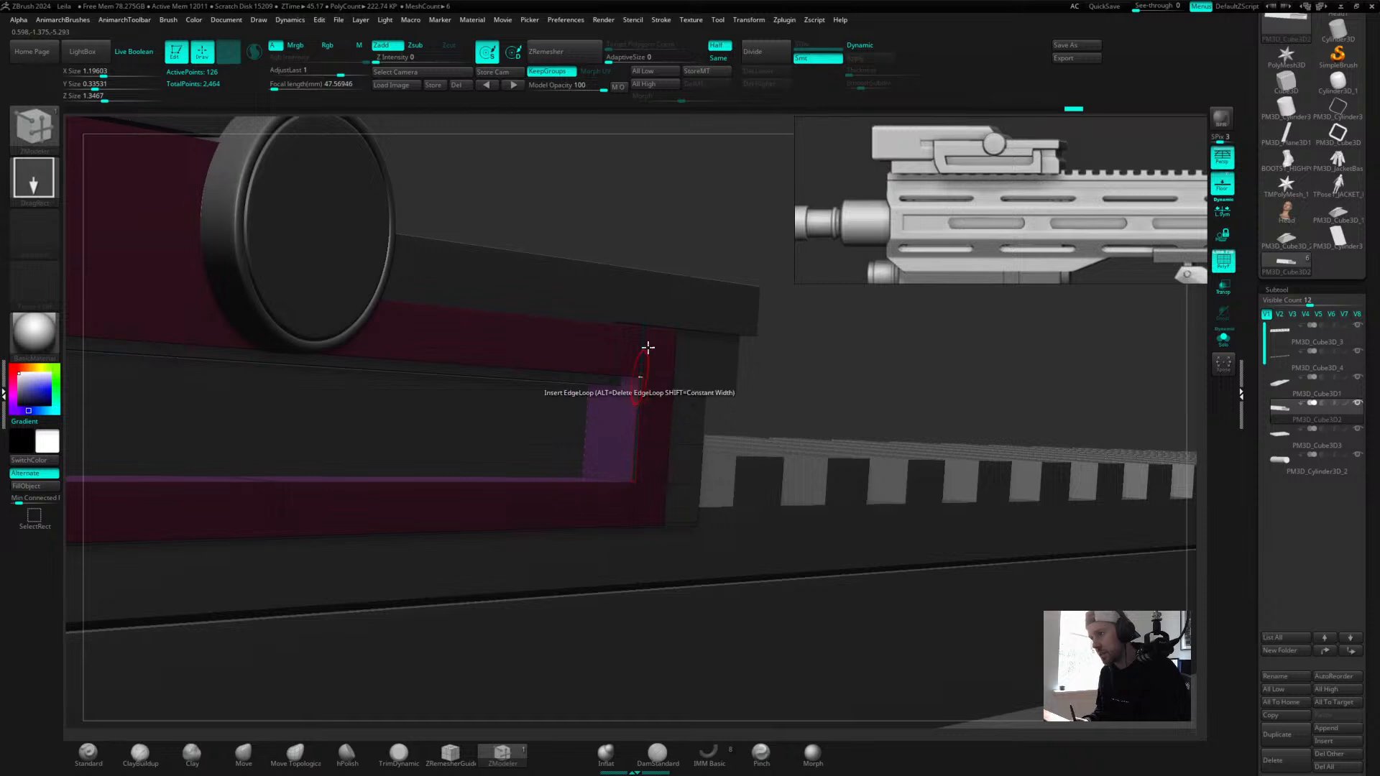
drag(679, 203, 647, 363)
Try to extrude the joined rear strip inward, and undo back to the slot before its first extrusion.
key(space)
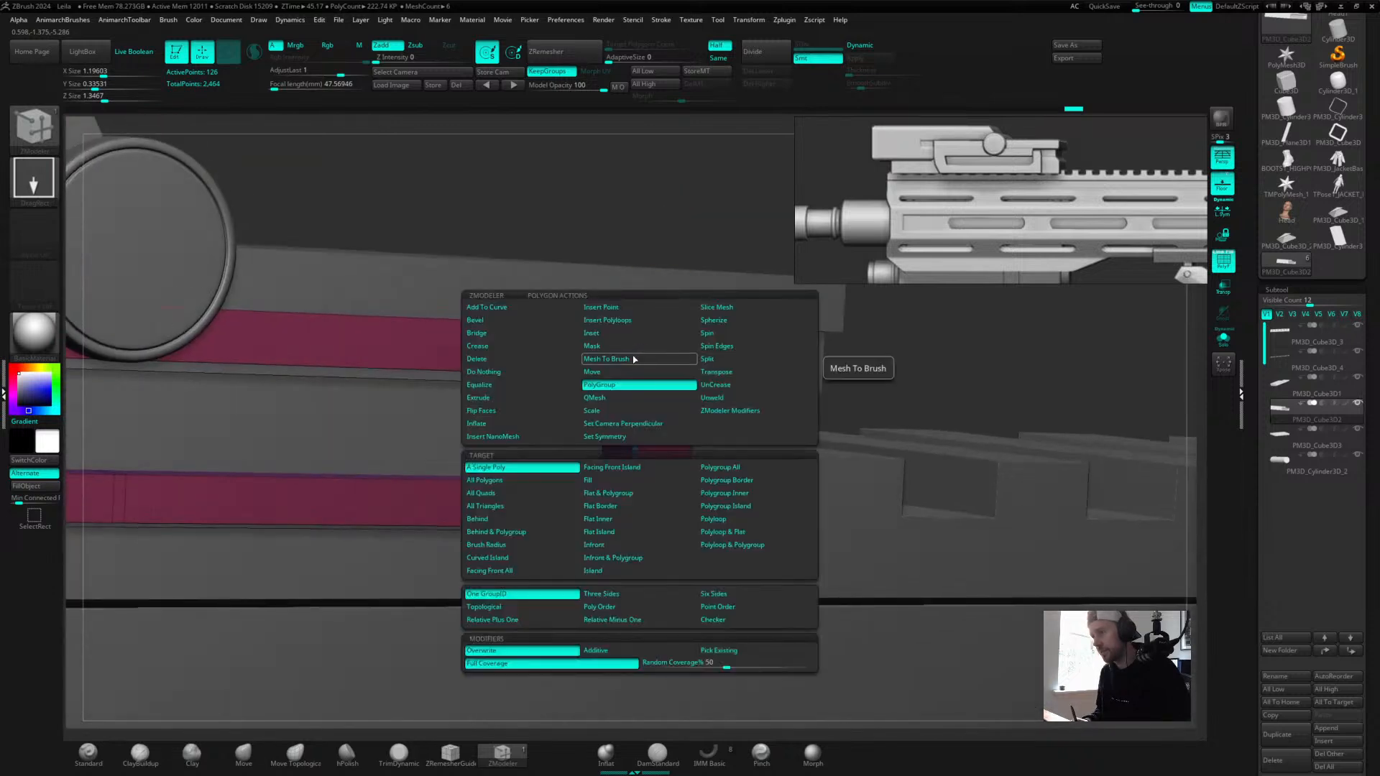
click(491, 399)
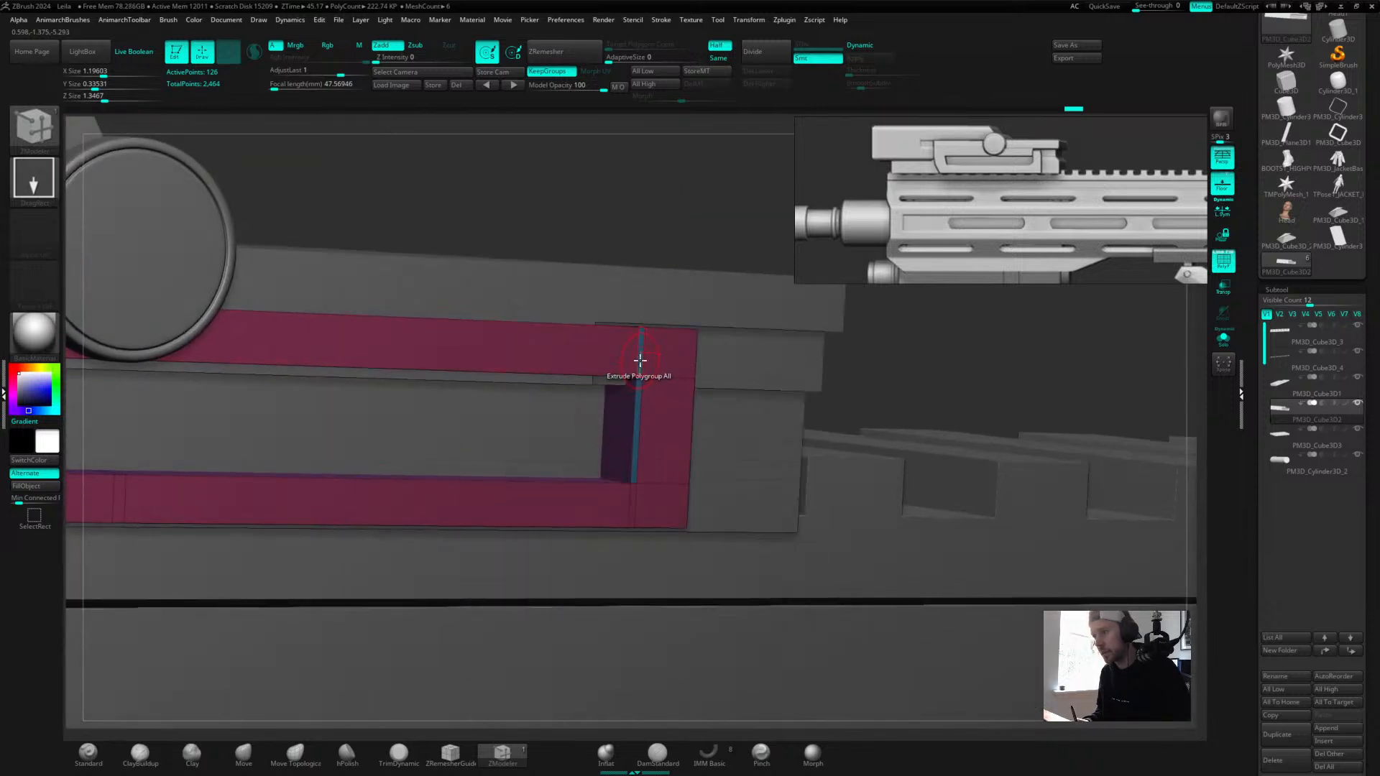
key(ctrl)
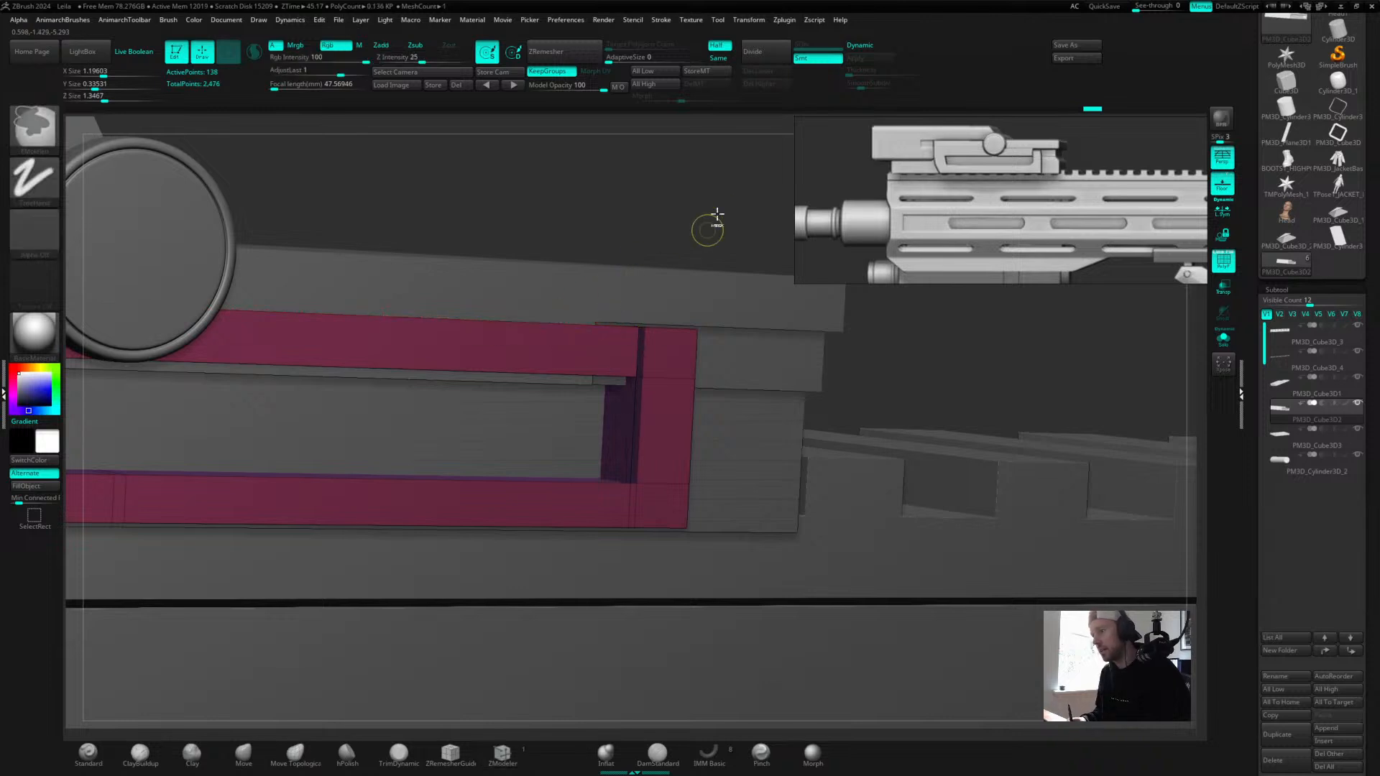
key(ctrl+z)
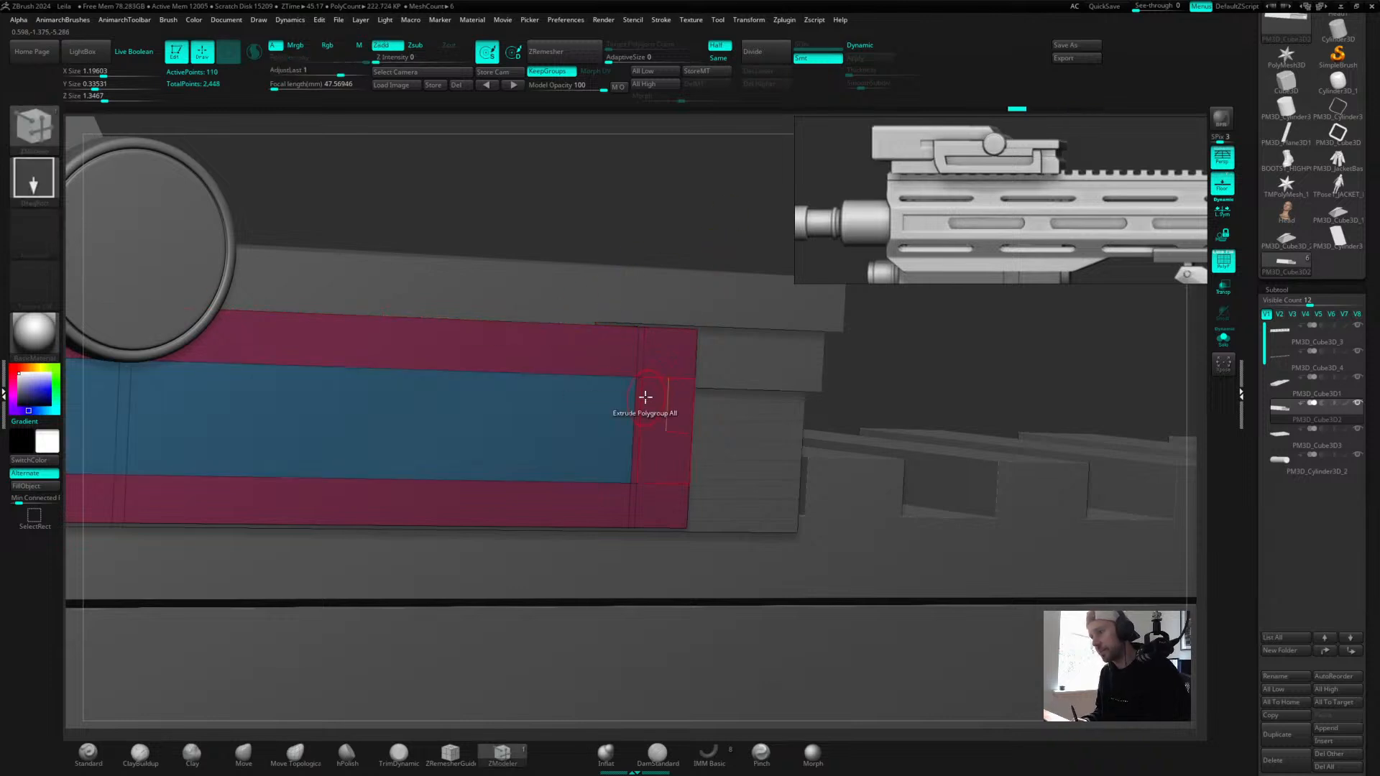
Add the narrow strip above the slot's rear end to the slot's polygroup and extrude the whole polygroup inward.
key(space)
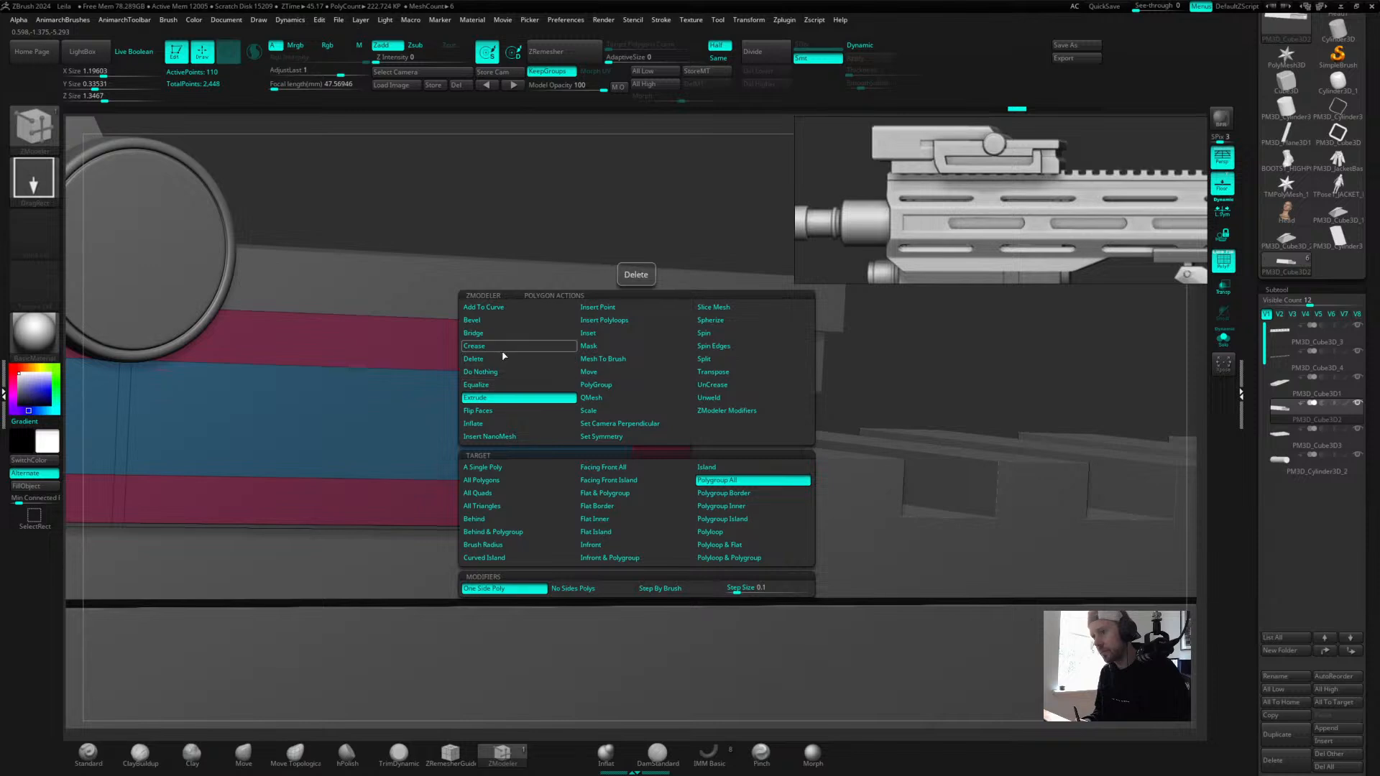
click(598, 385)
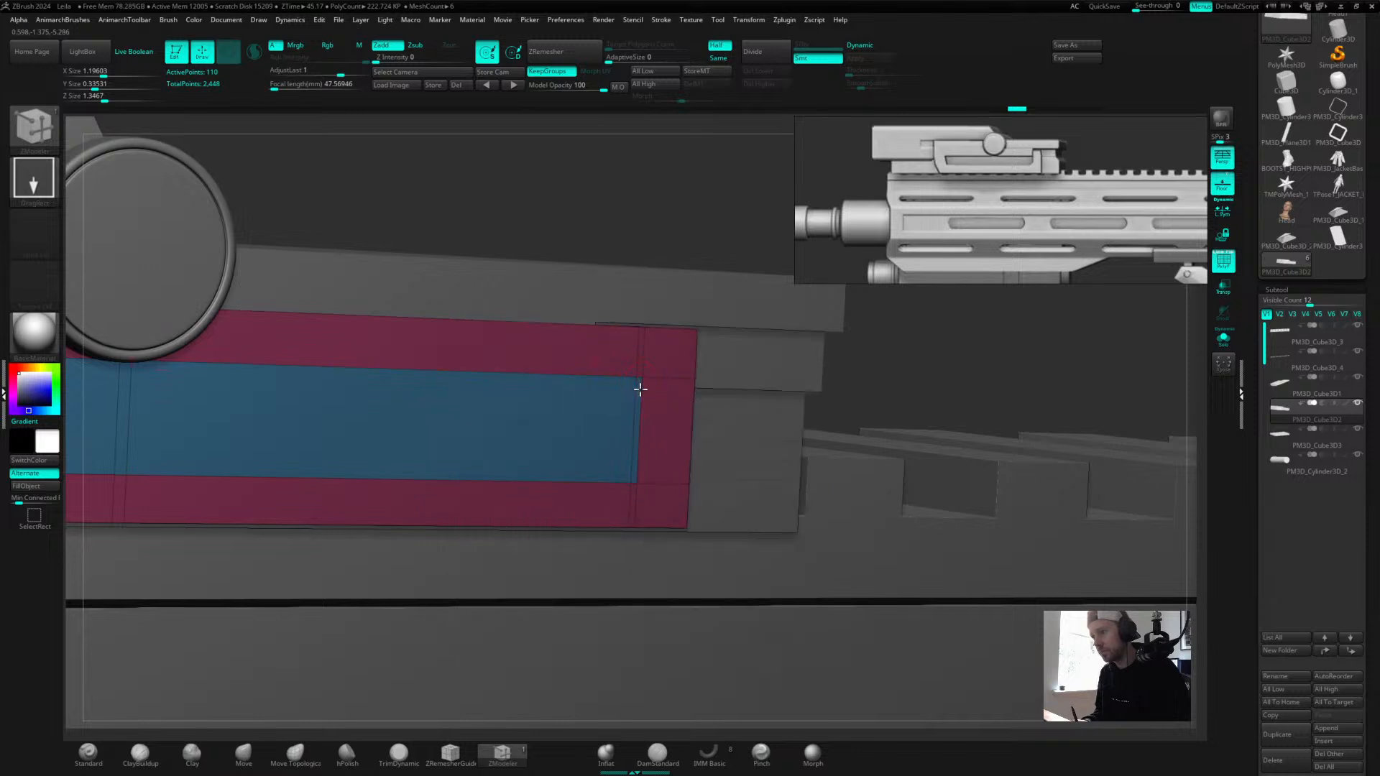
key(space)
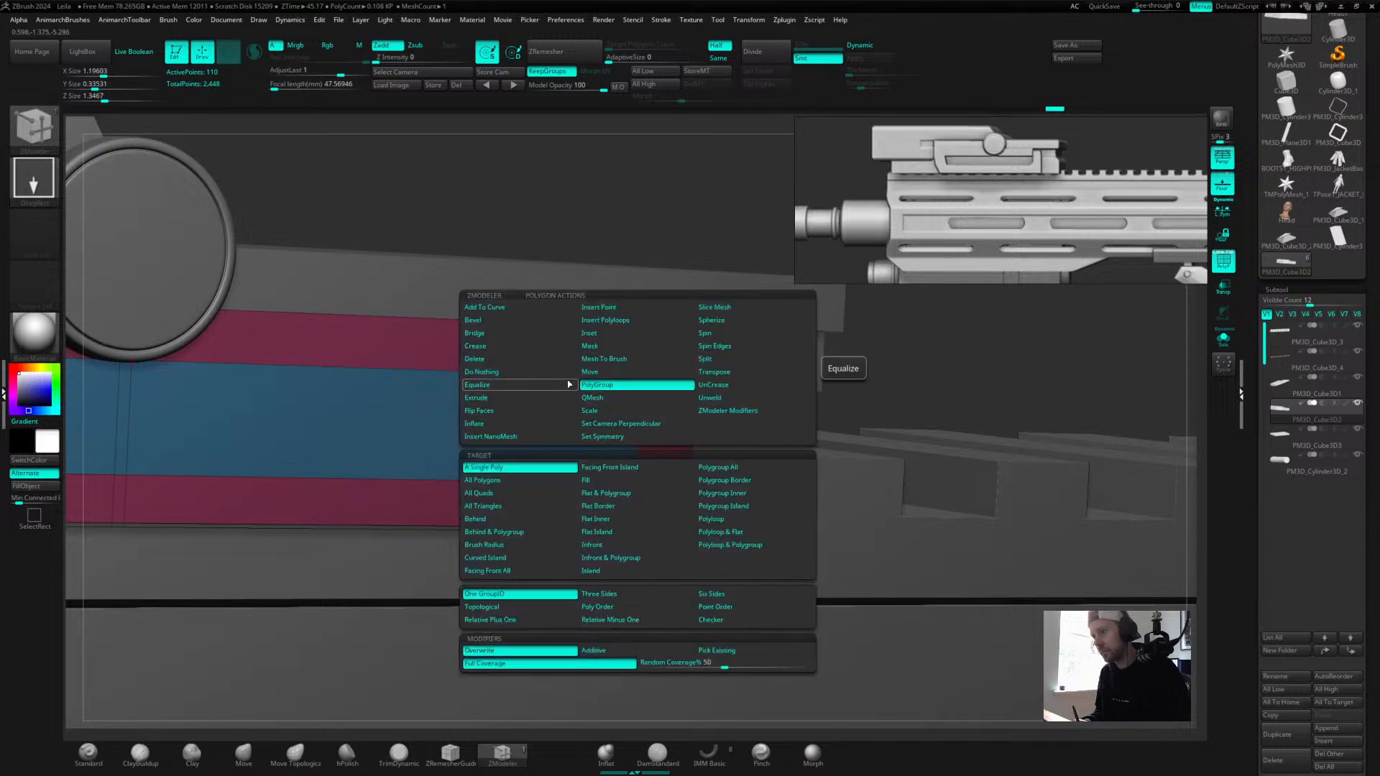
click(503, 397)
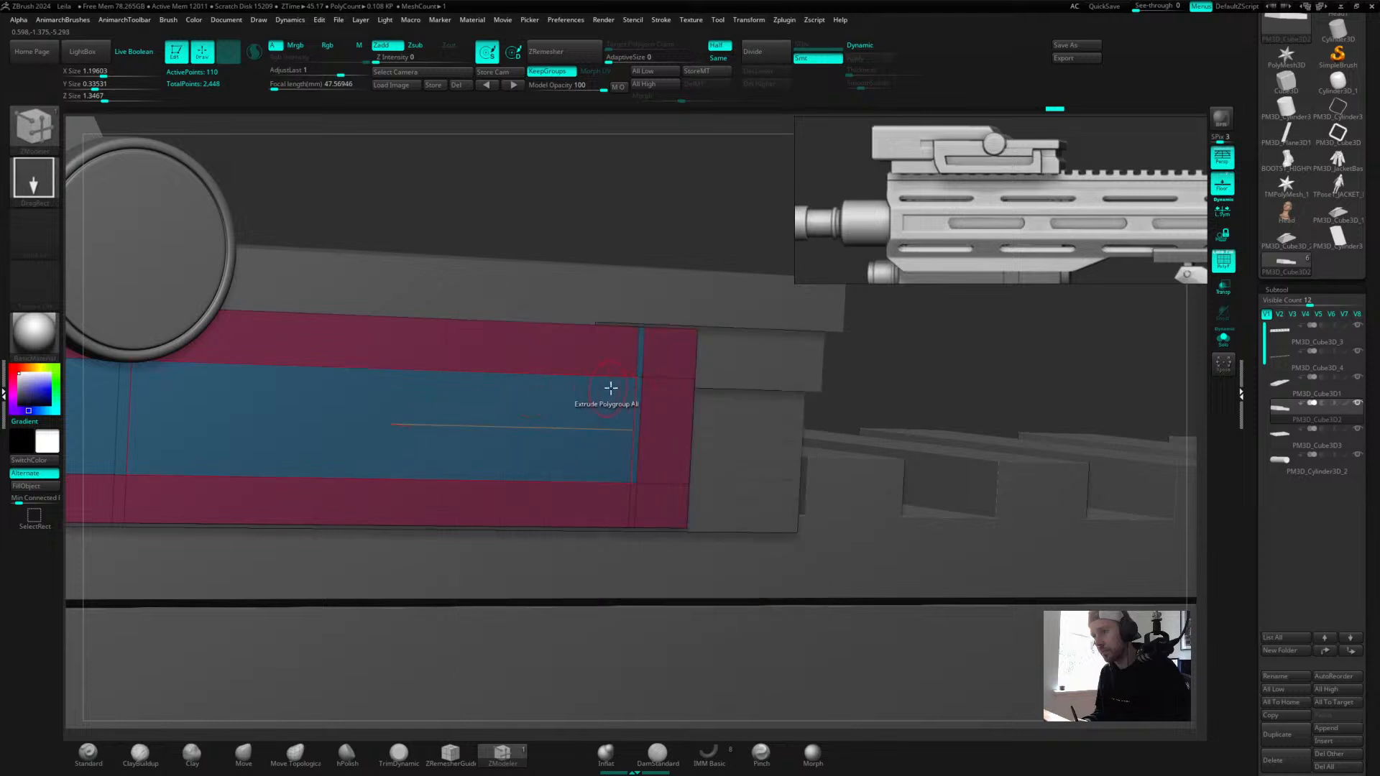
click(550, 414)
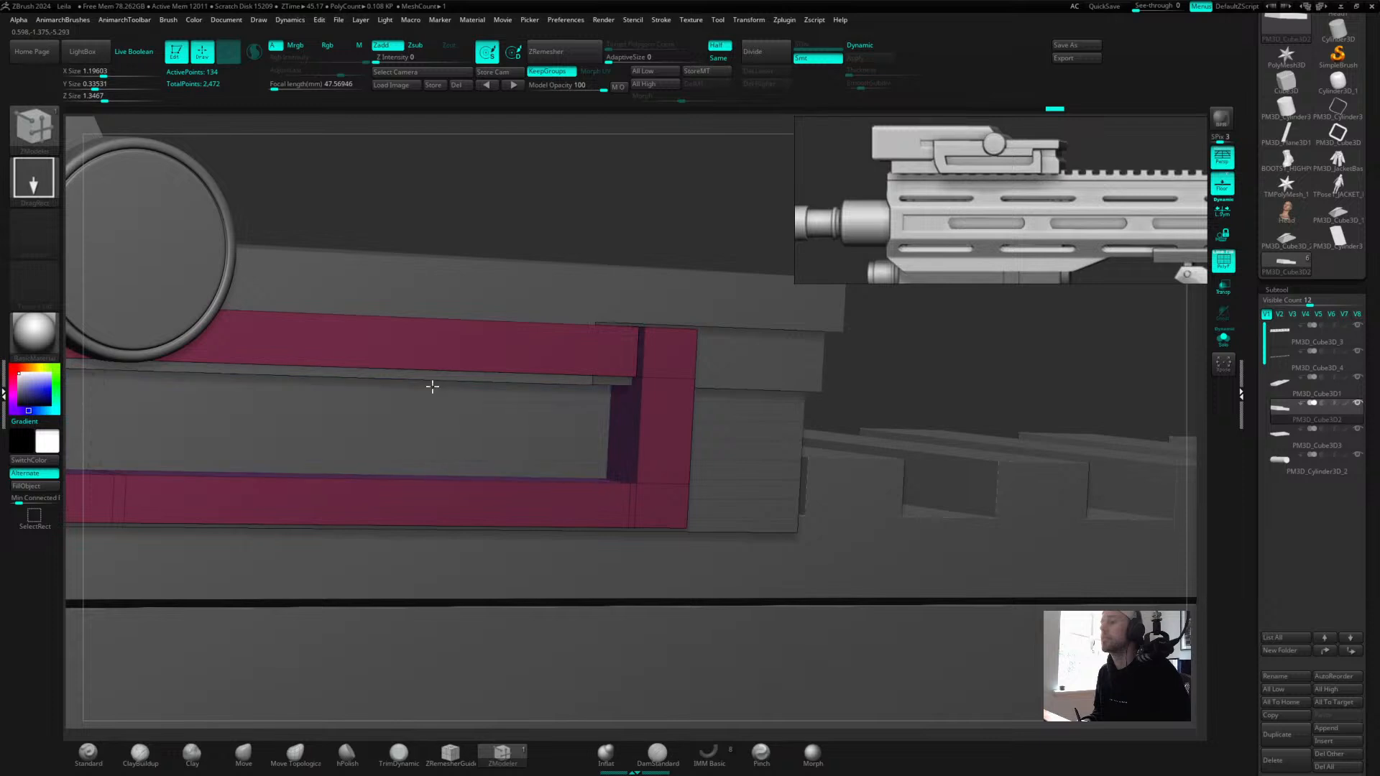
Slide the single edge at the bracket frame's lower muzzle-side corner with ZModeler to angle that corner.
drag(633, 200, 751, 163)
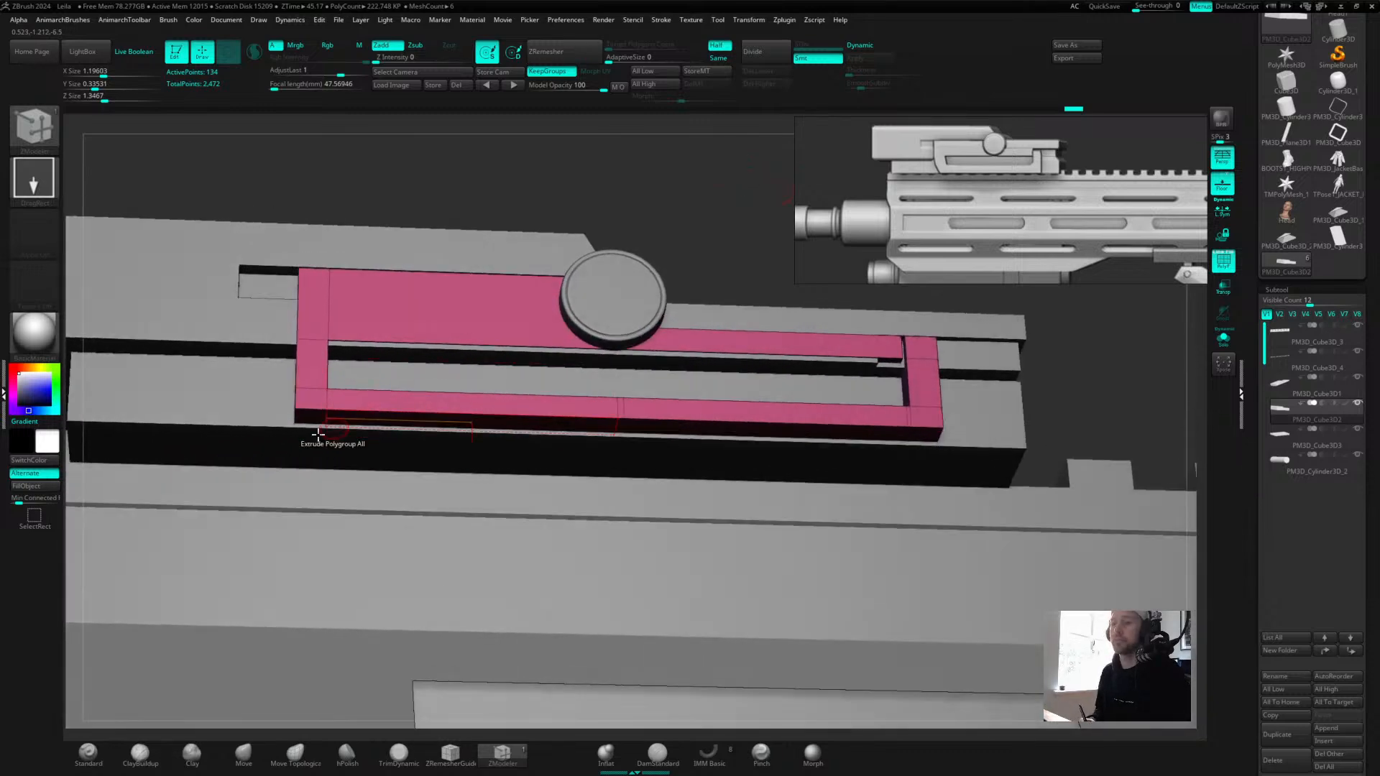
drag(493, 166, 516, 154)
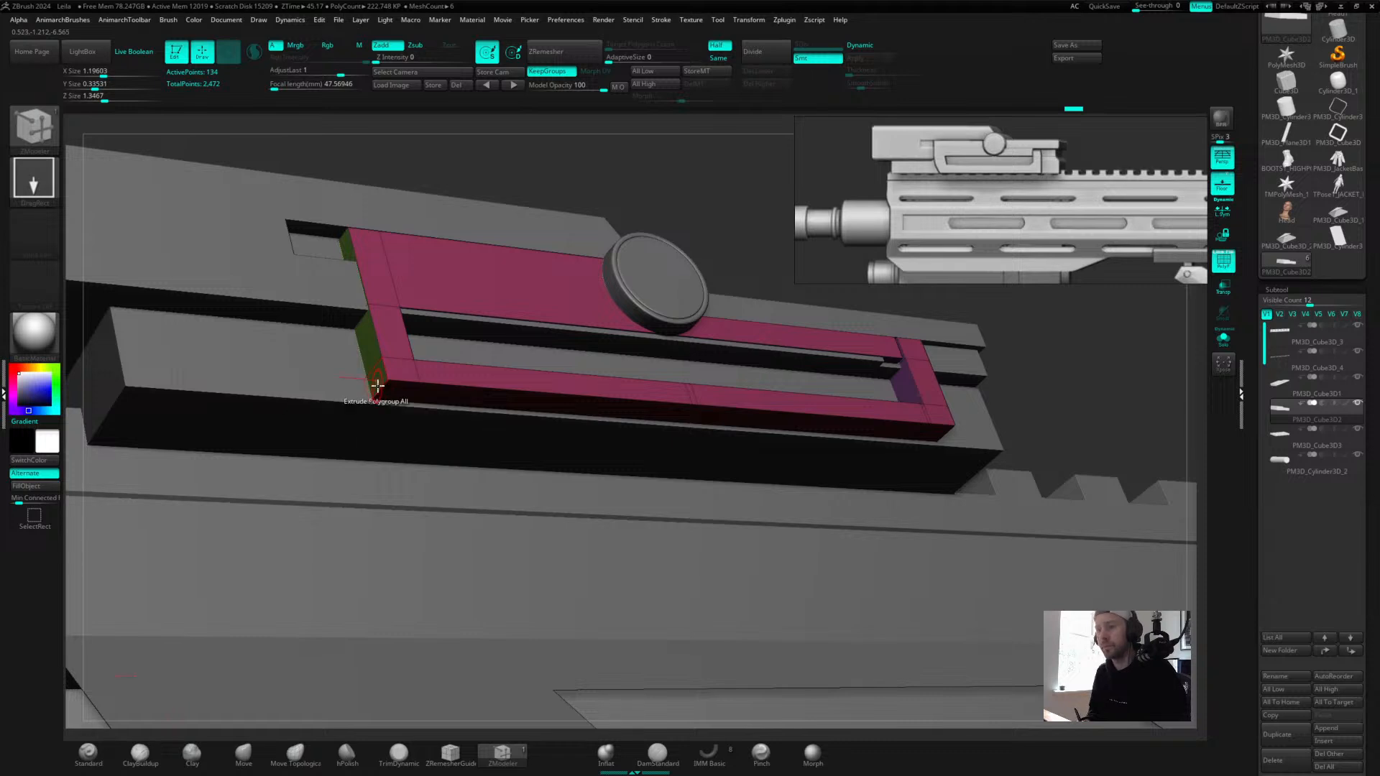
key(space)
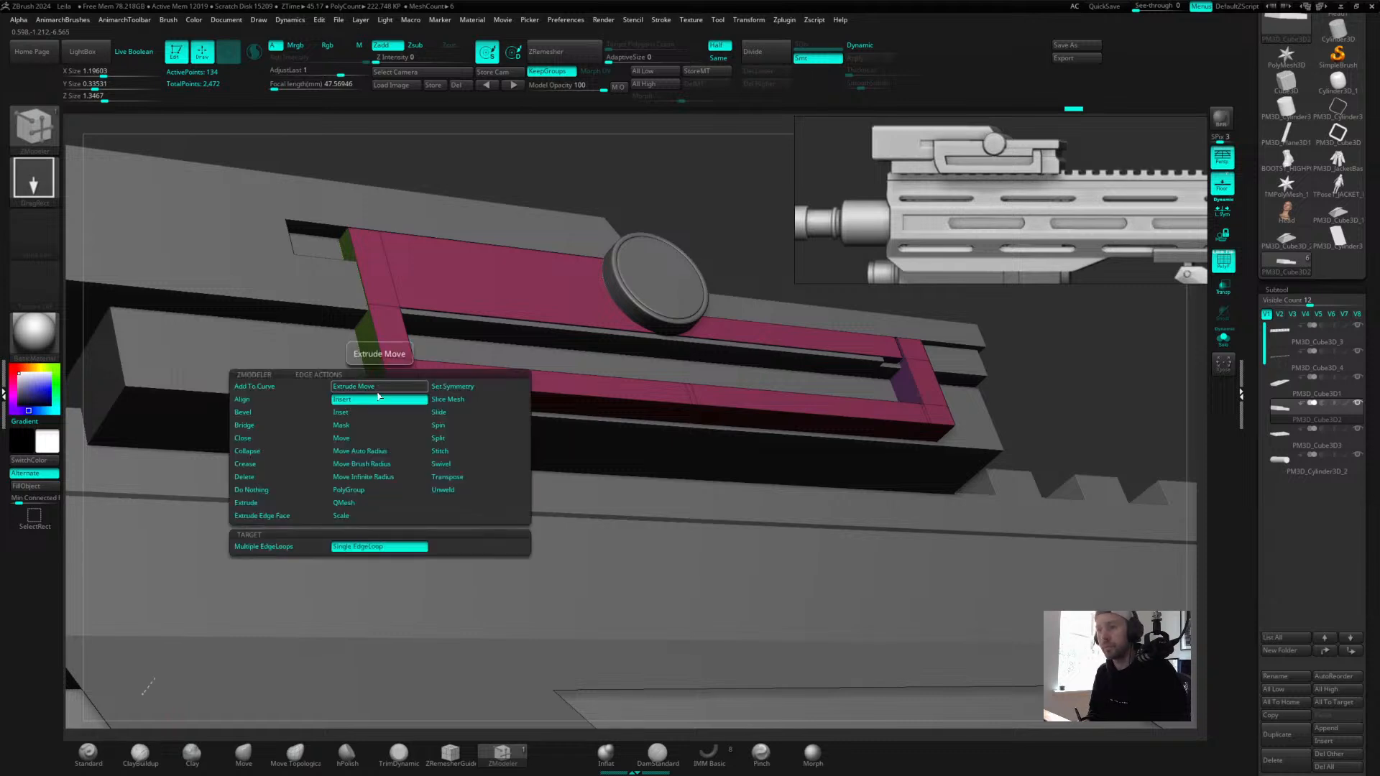
click(449, 419)
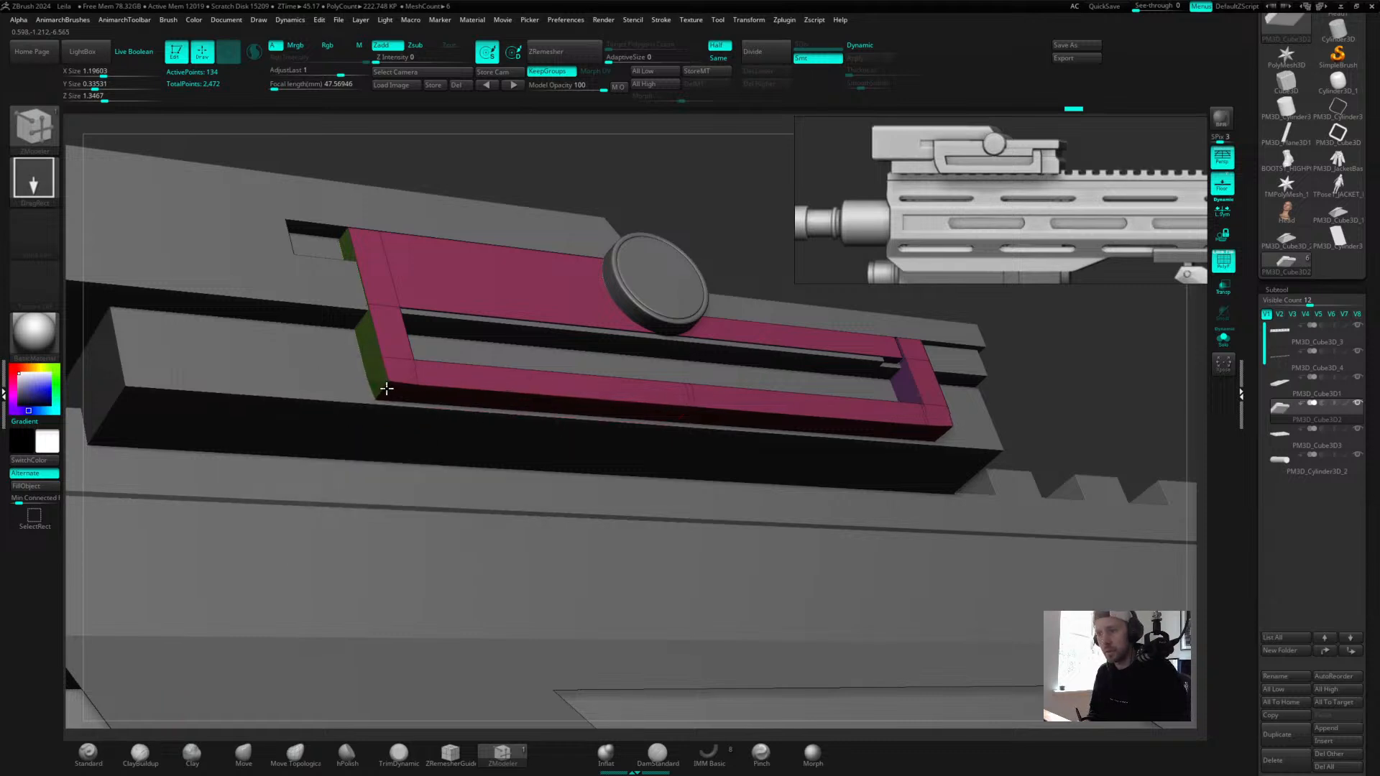
key(space)
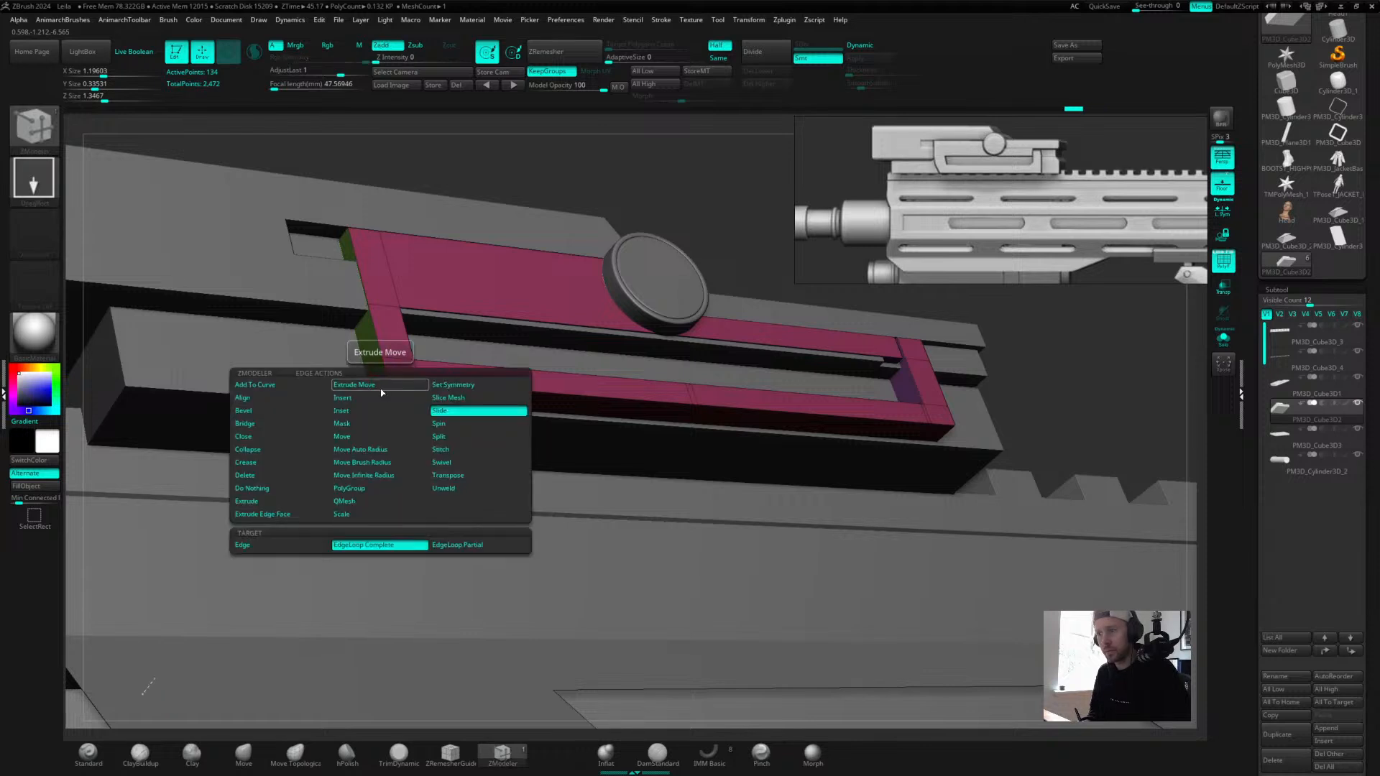
click(310, 548)
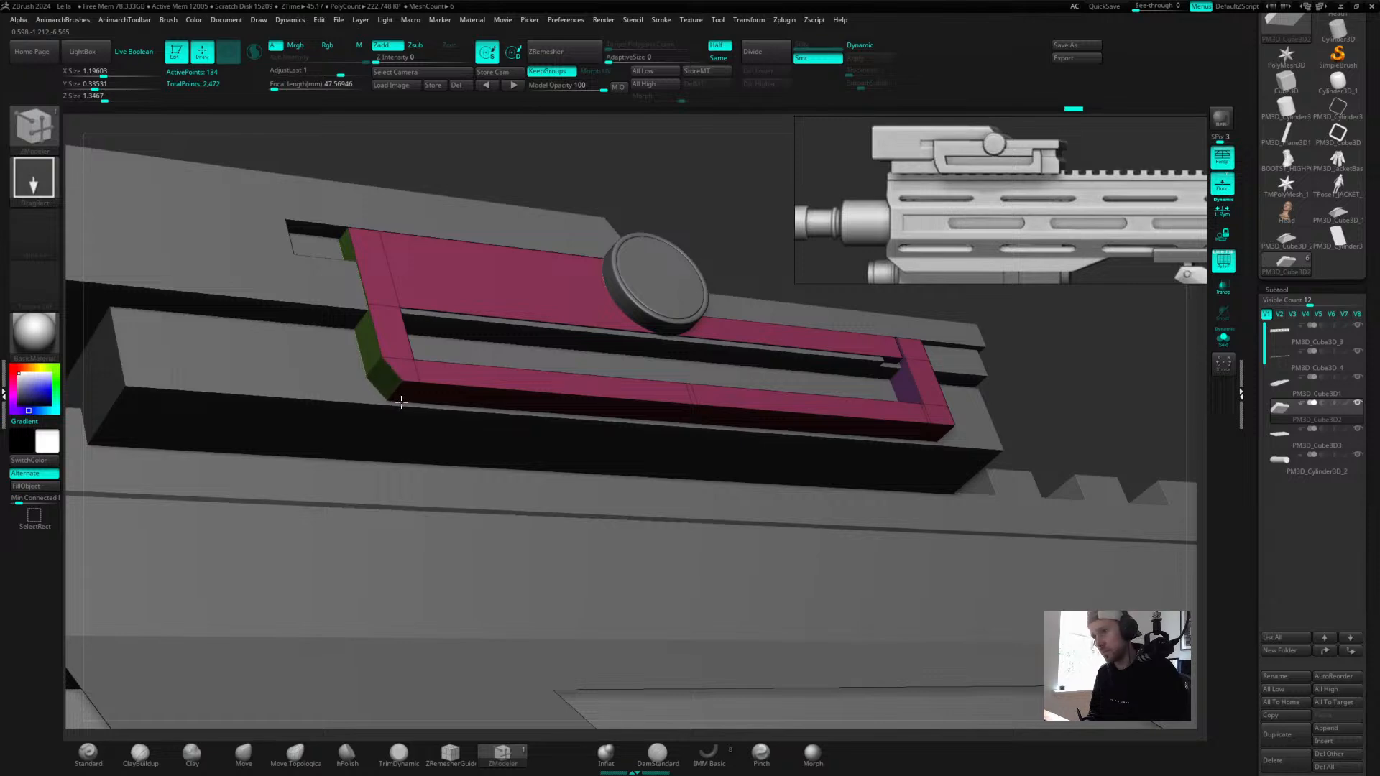
Compare the bracket with the reference without polyframe, select the PM3D_Cube3D1 sight body and turn the polyframe back on.
alt+drag(610, 187, 733, 308)
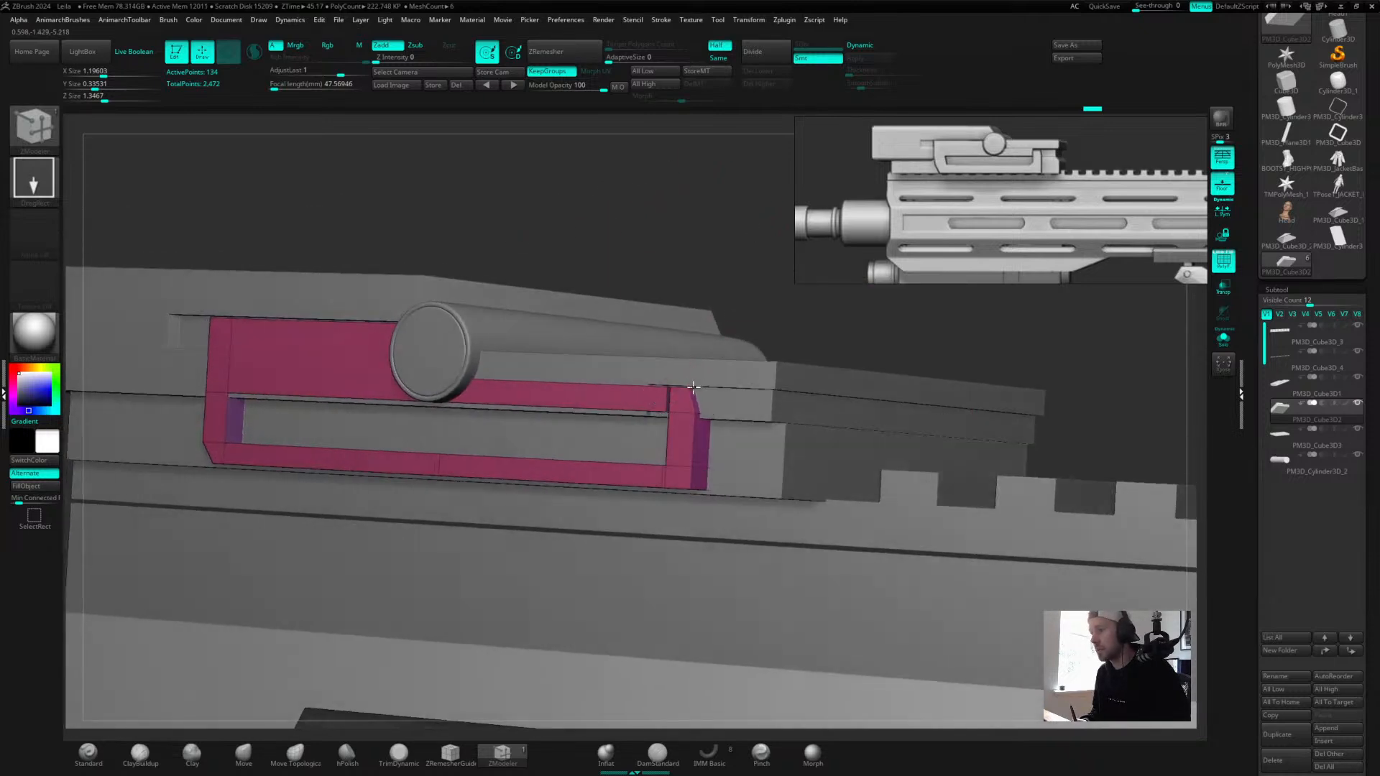
drag(691, 241, 752, 274)
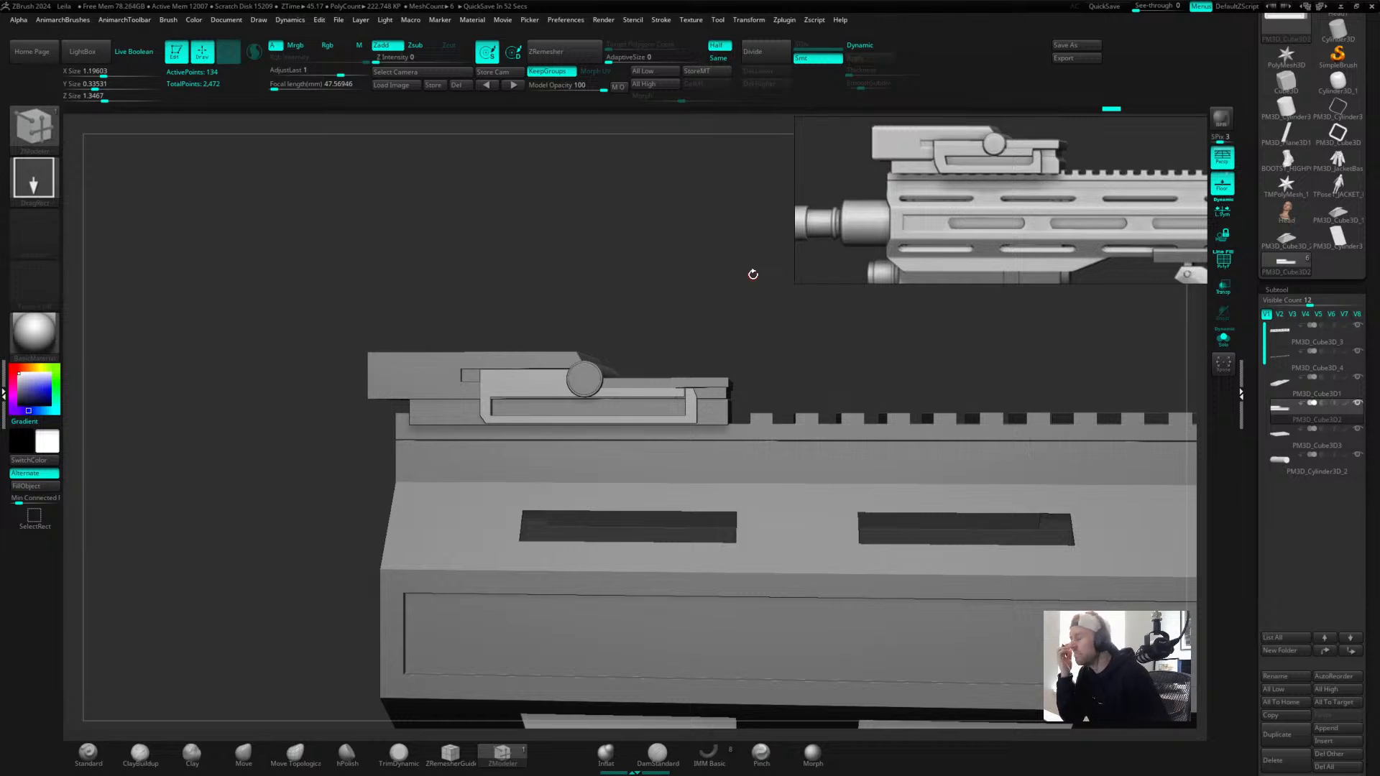
drag(704, 322, 839, 345)
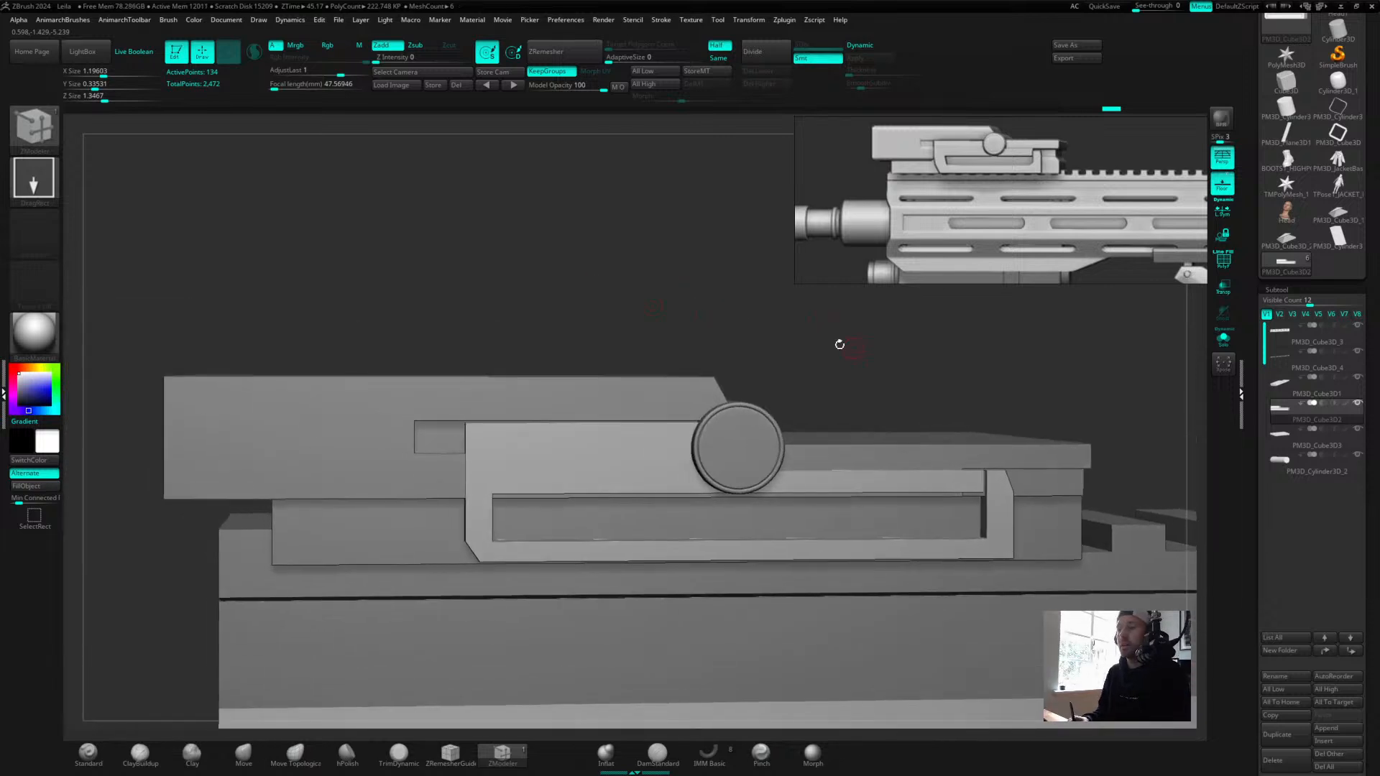
alt+click(551, 378)
key(shift+f)
drag(591, 302, 597, 289)
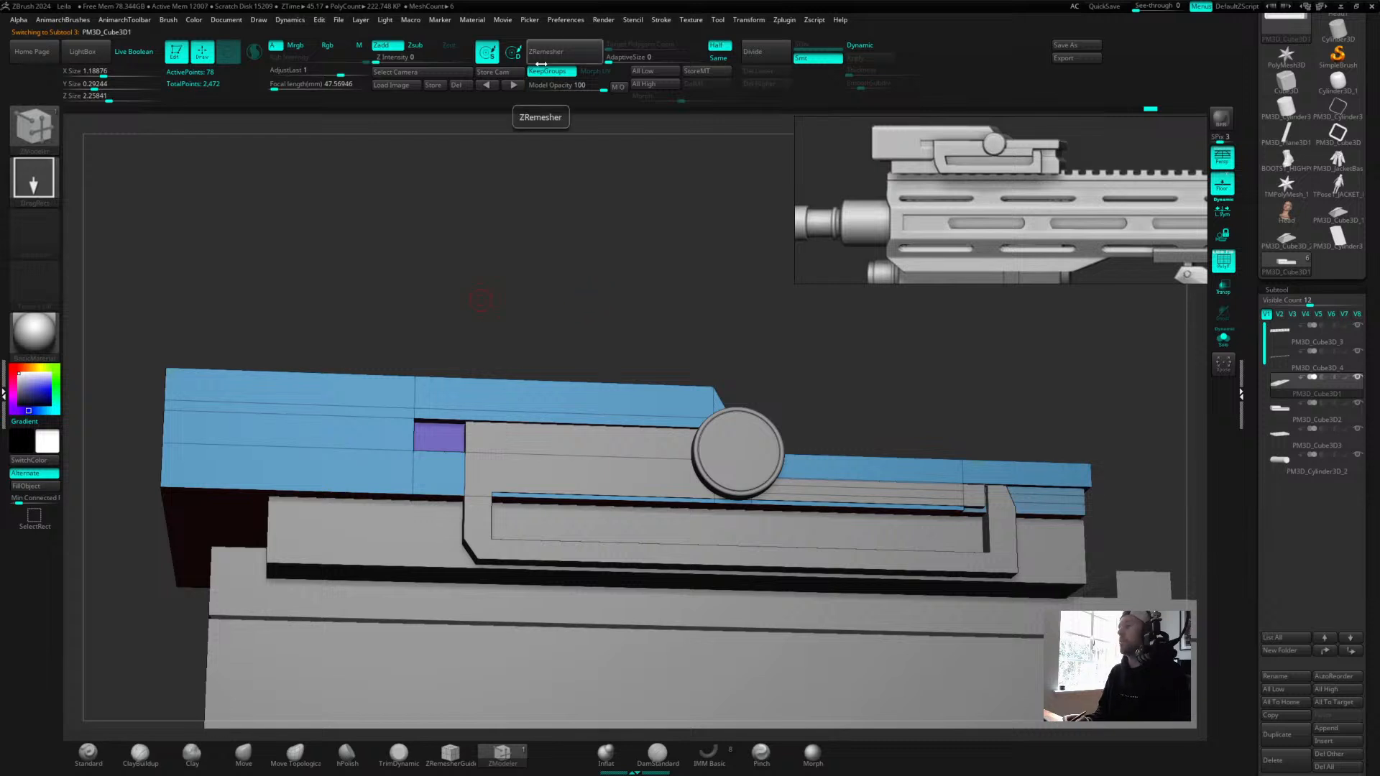
Examine the whole handguard and mounted sight from several angles against the wider rifle reference, with the polyframe off.
alt+drag(632, 326, 684, 316)
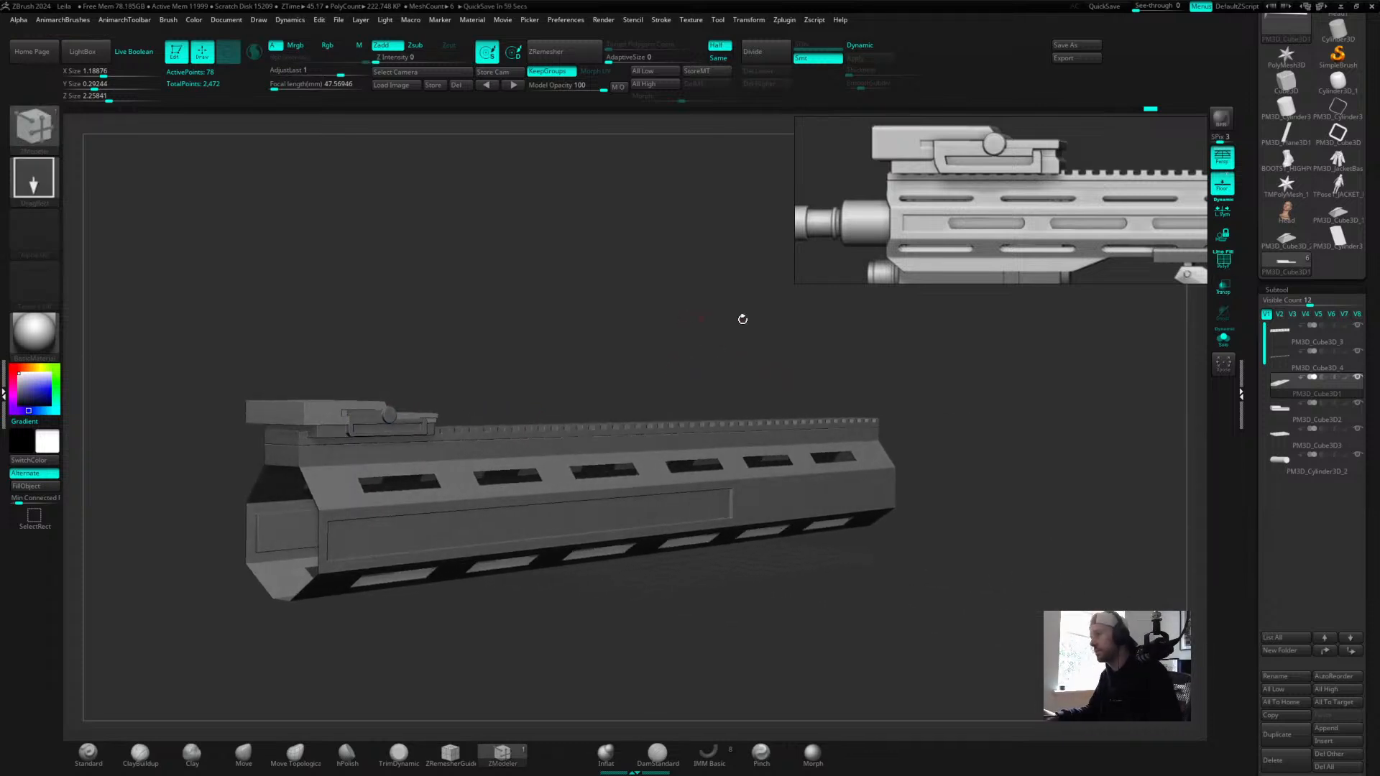
scroll(1010, 184, down, 5)
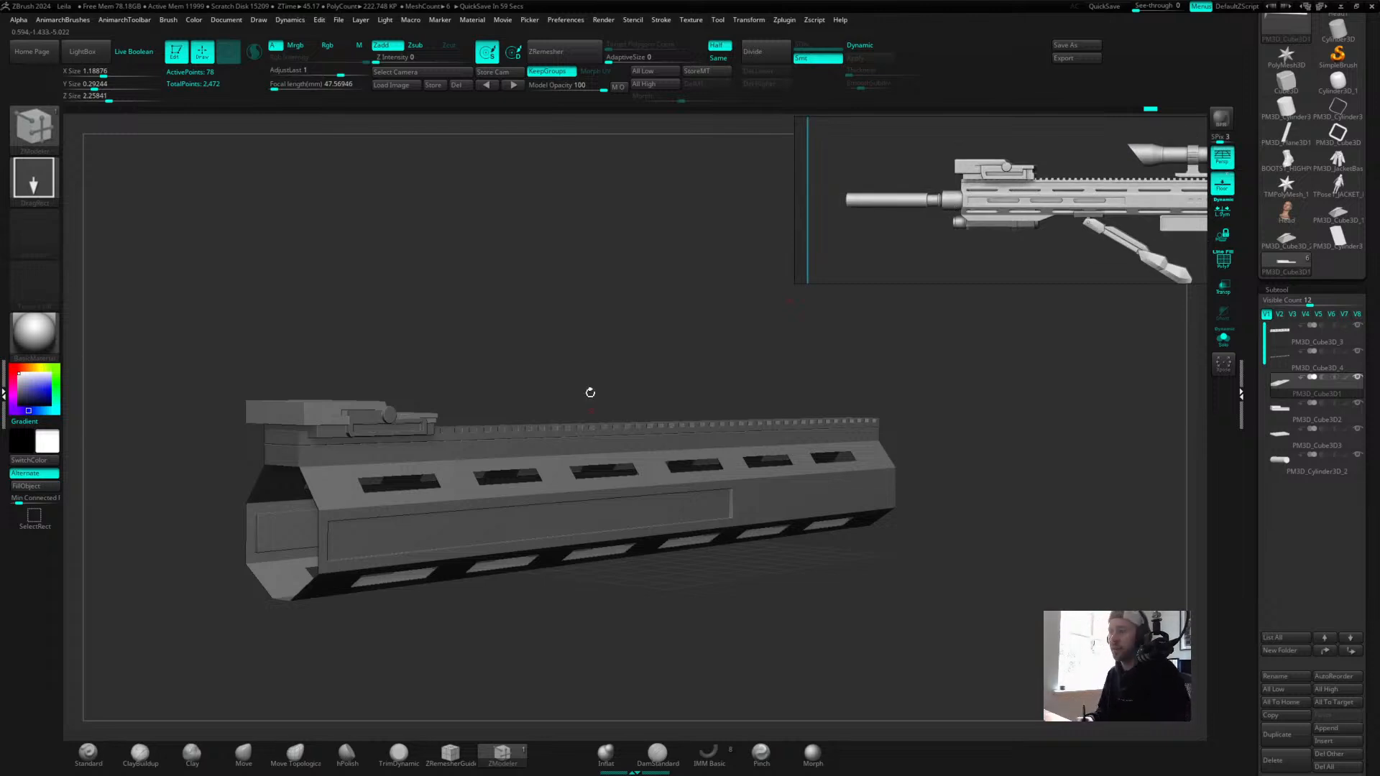
drag(606, 335, 656, 317)
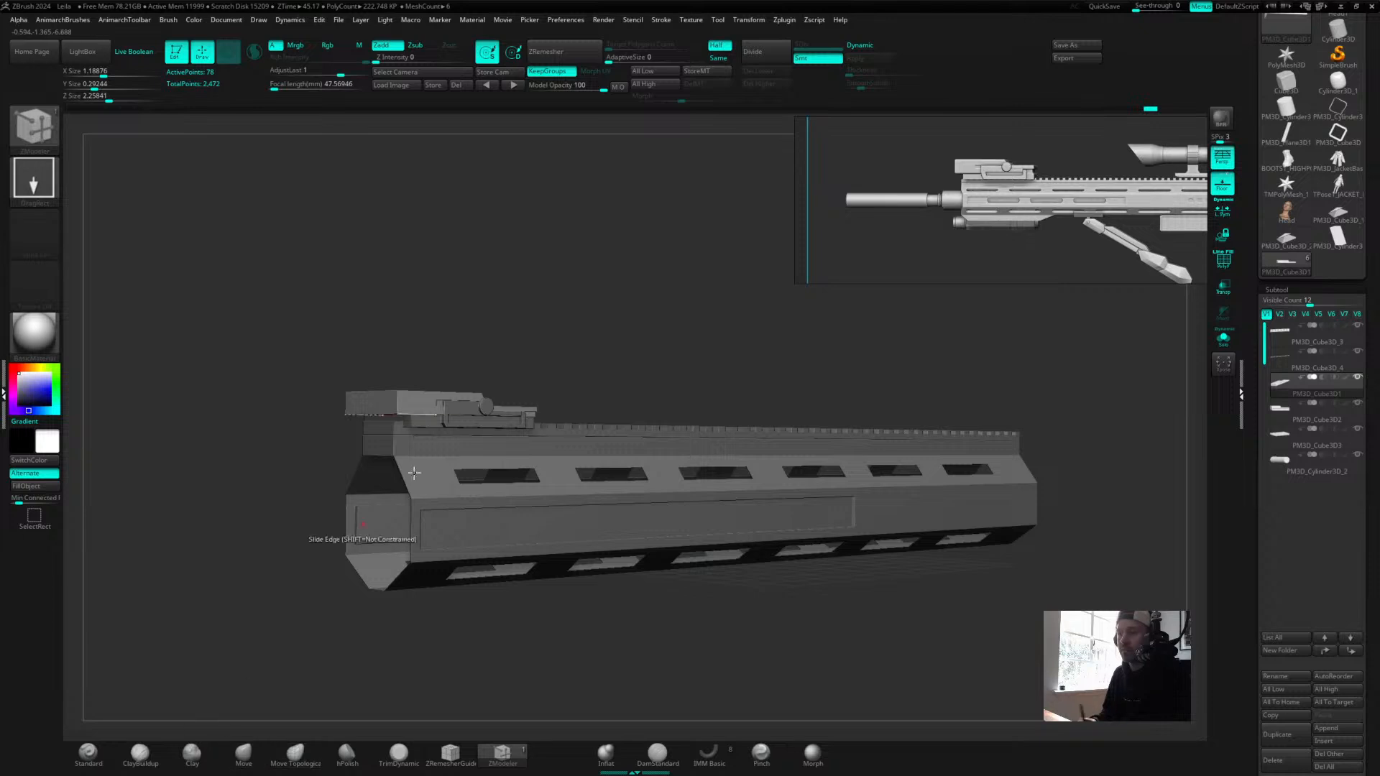
drag(561, 317, 552, 317)
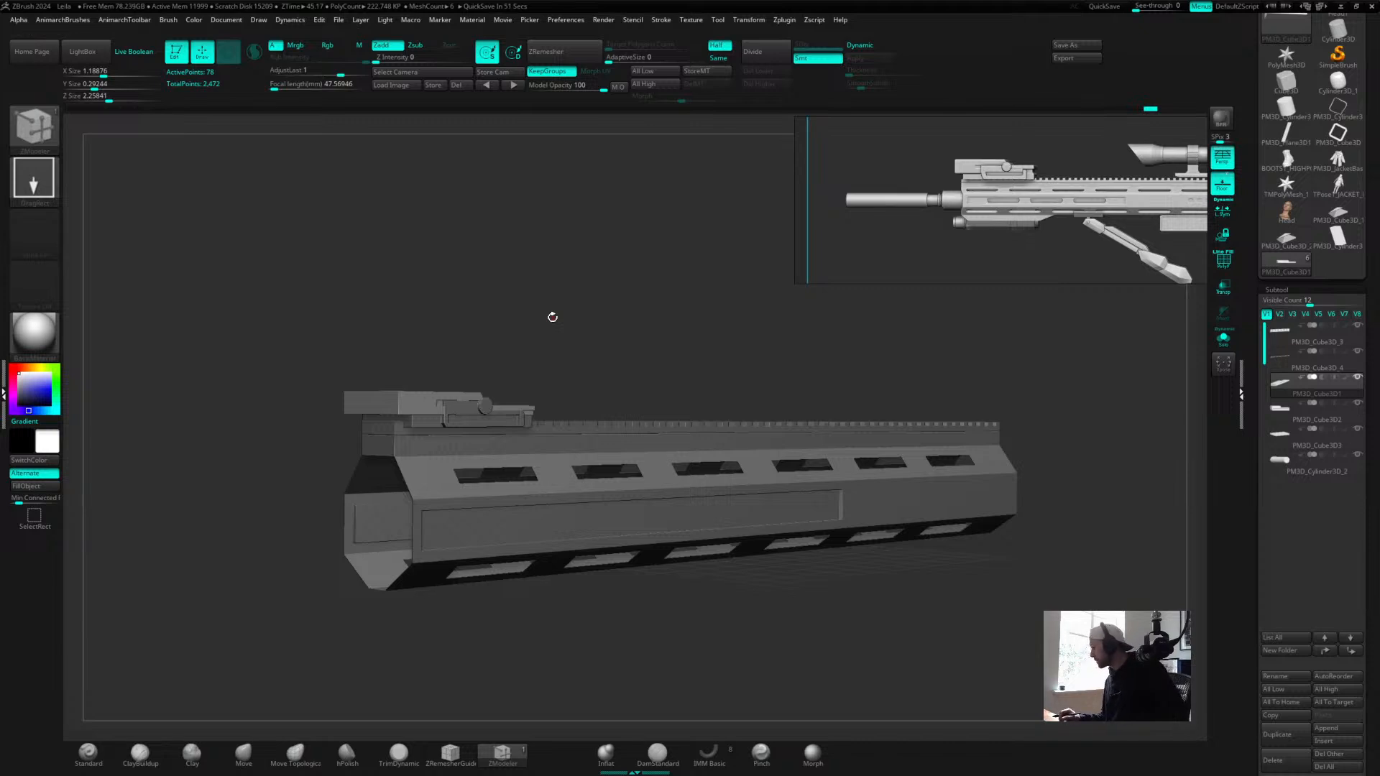
right_drag(616, 424, 675, 320)
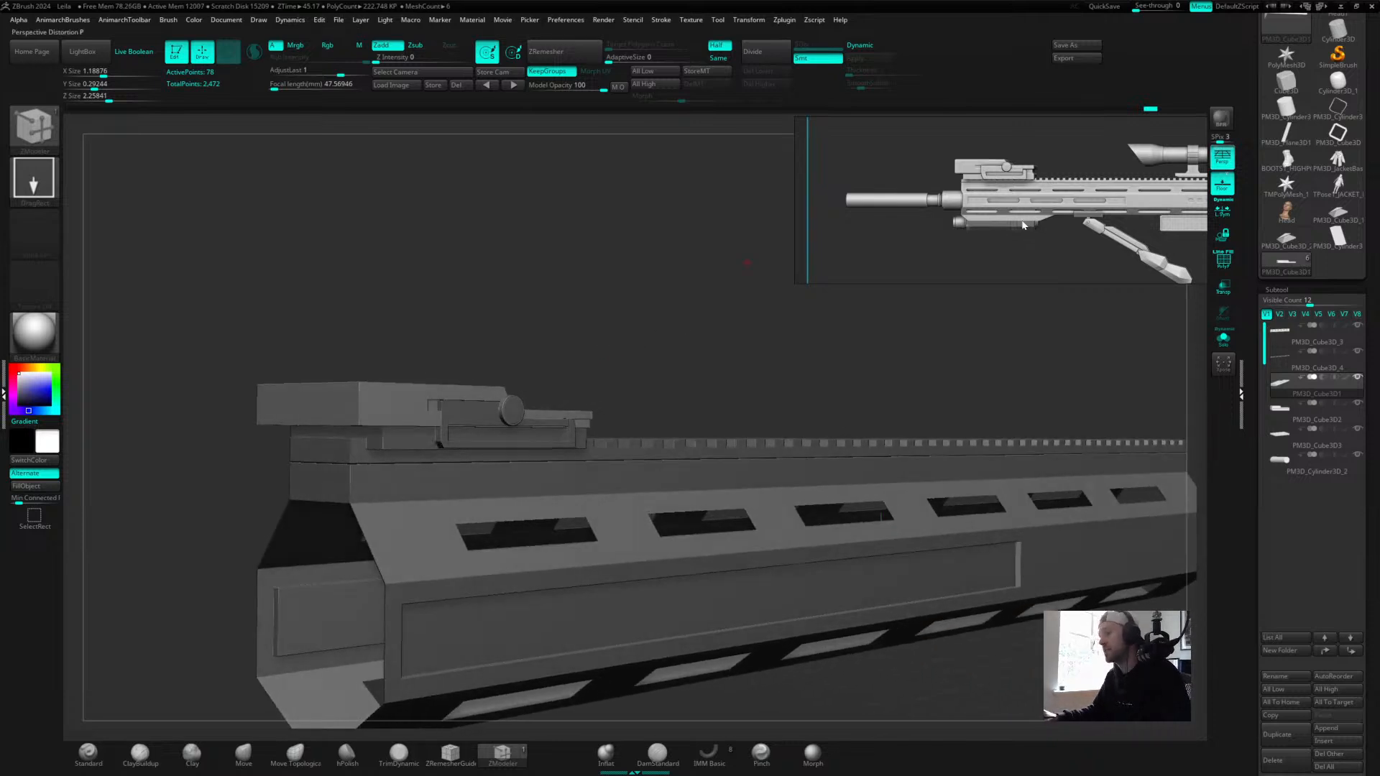
scroll(1014, 214, down, 2)
ctrl+right_drag(606, 342, 620, 254)
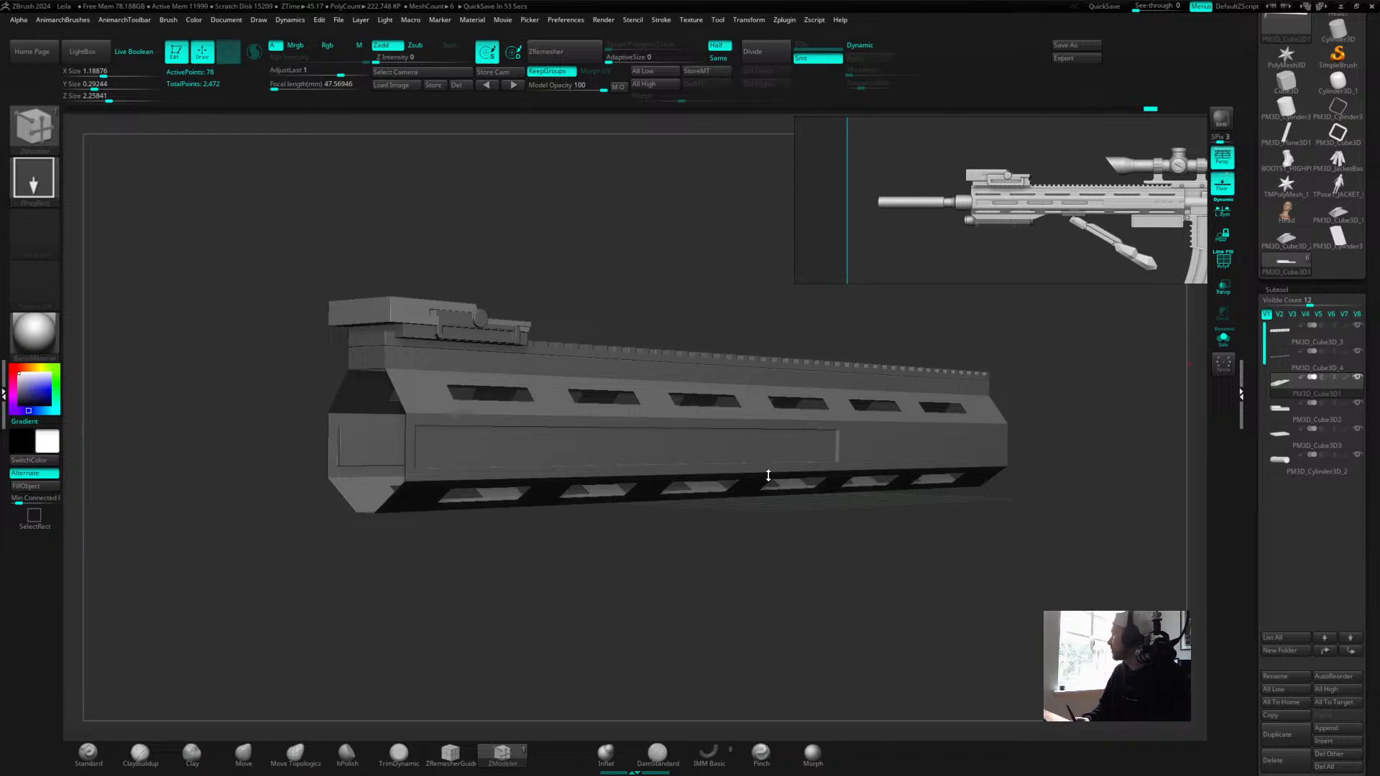
drag(659, 271, 684, 282)
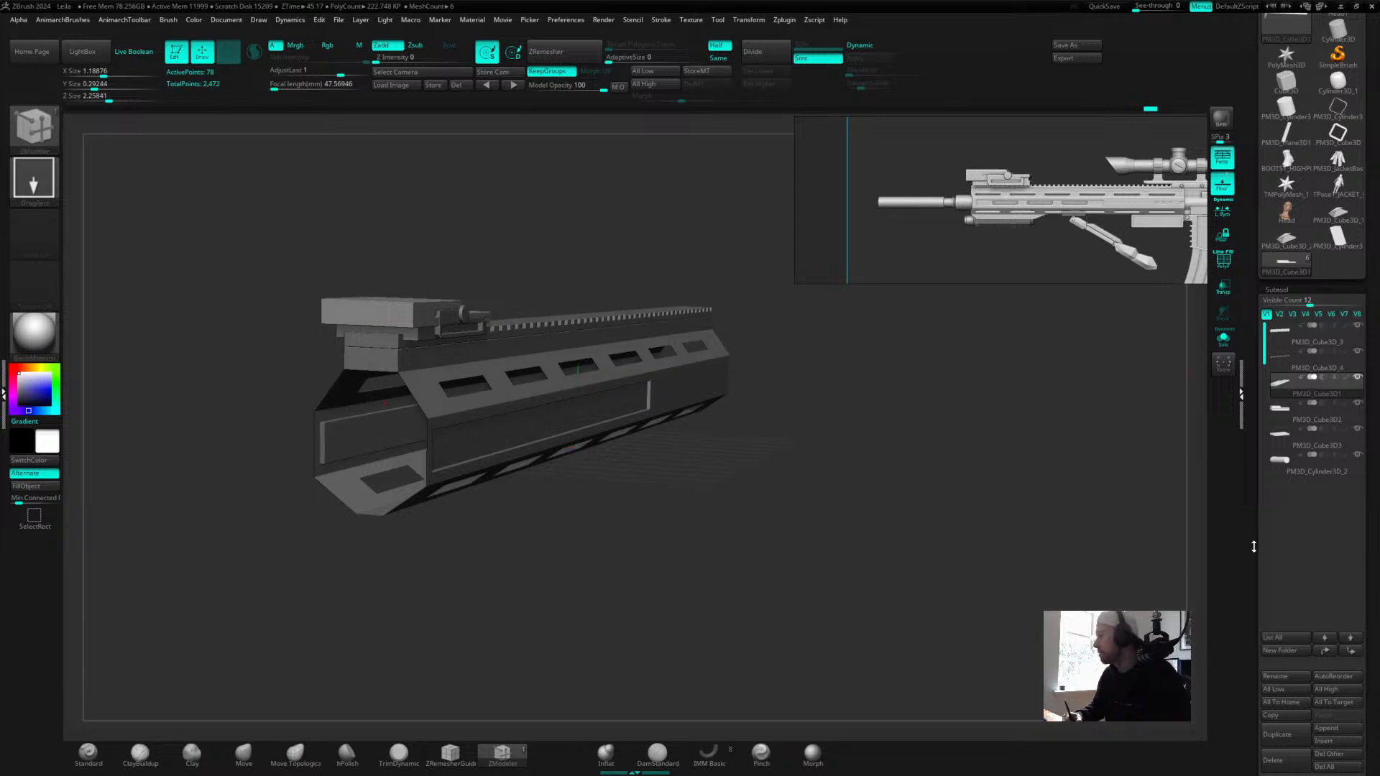
Reduce the subtool list's visible count and append a cylinder as a new subtool for the barrel.
drag(1309, 301, 1284, 302)
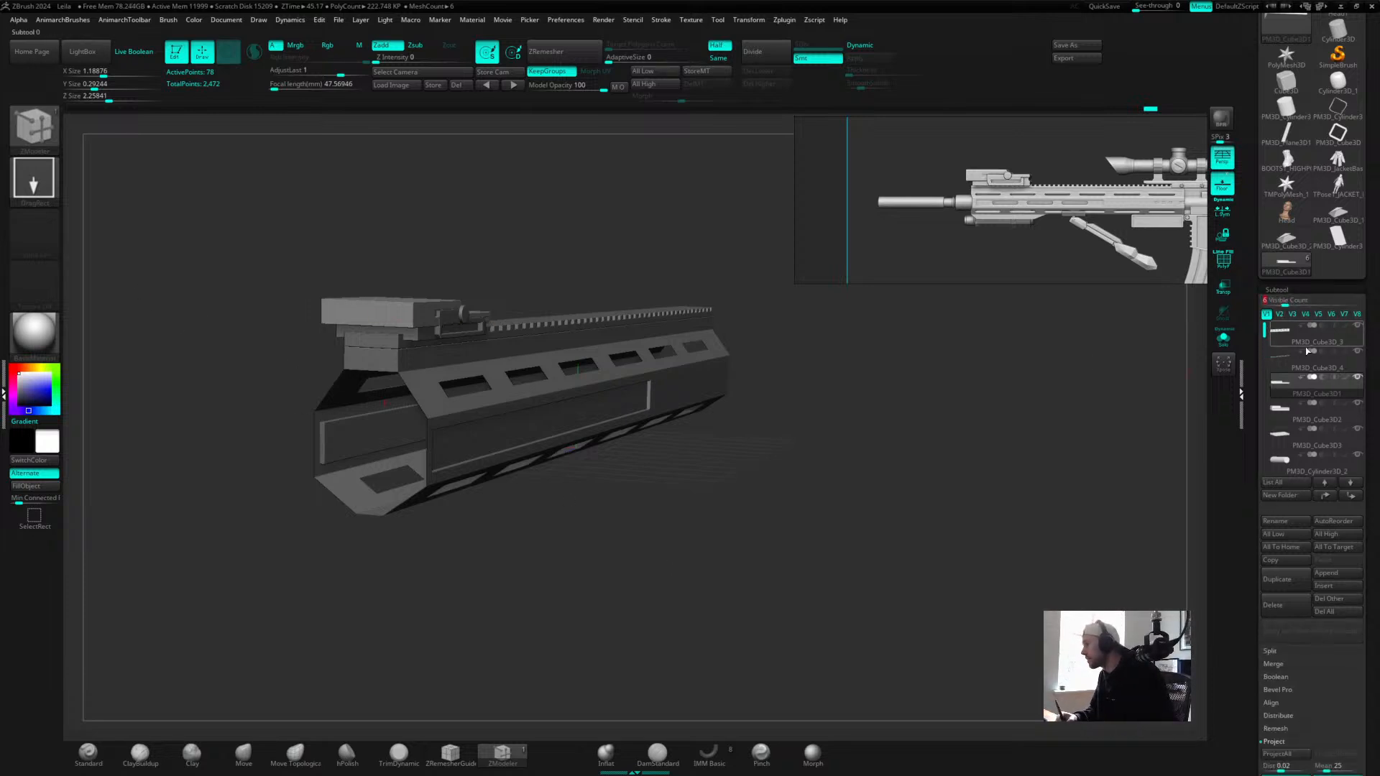
click(1327, 575)
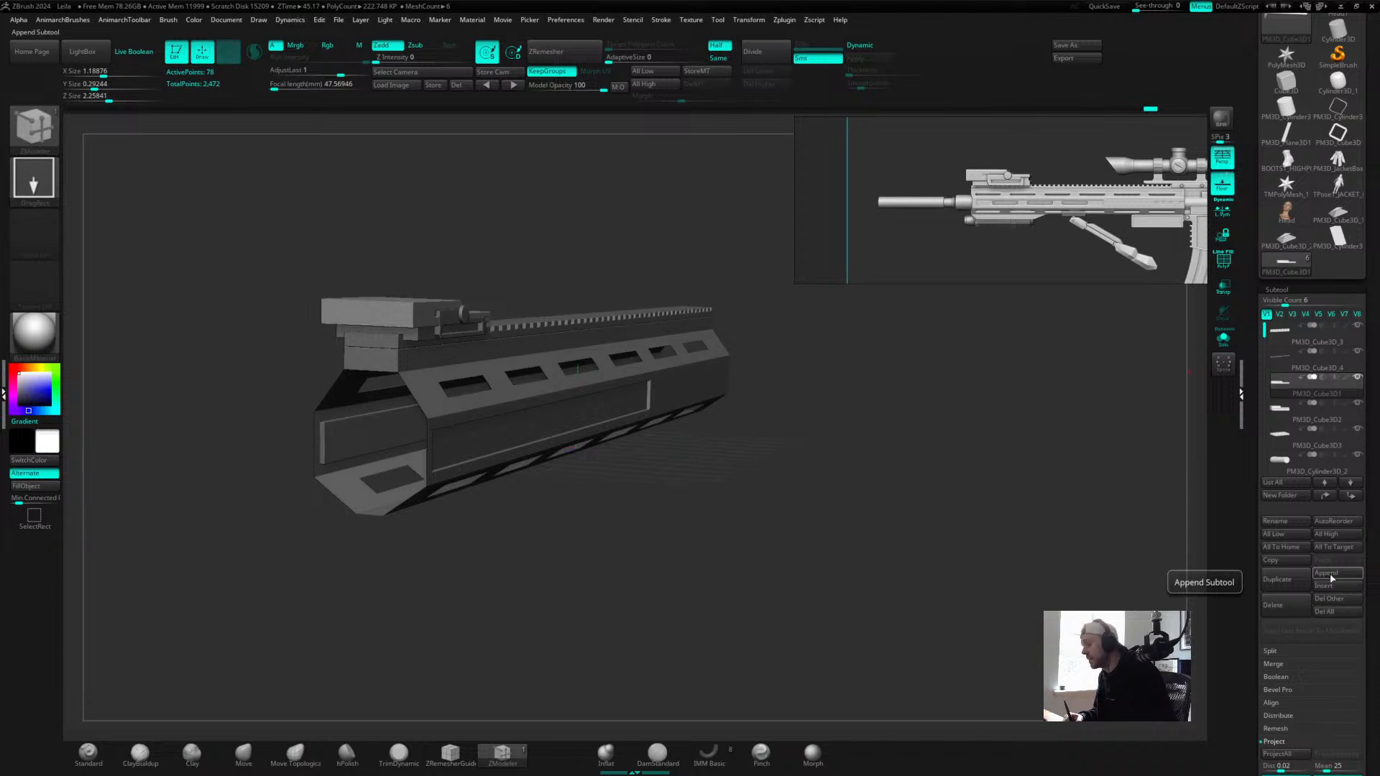
click(1329, 575)
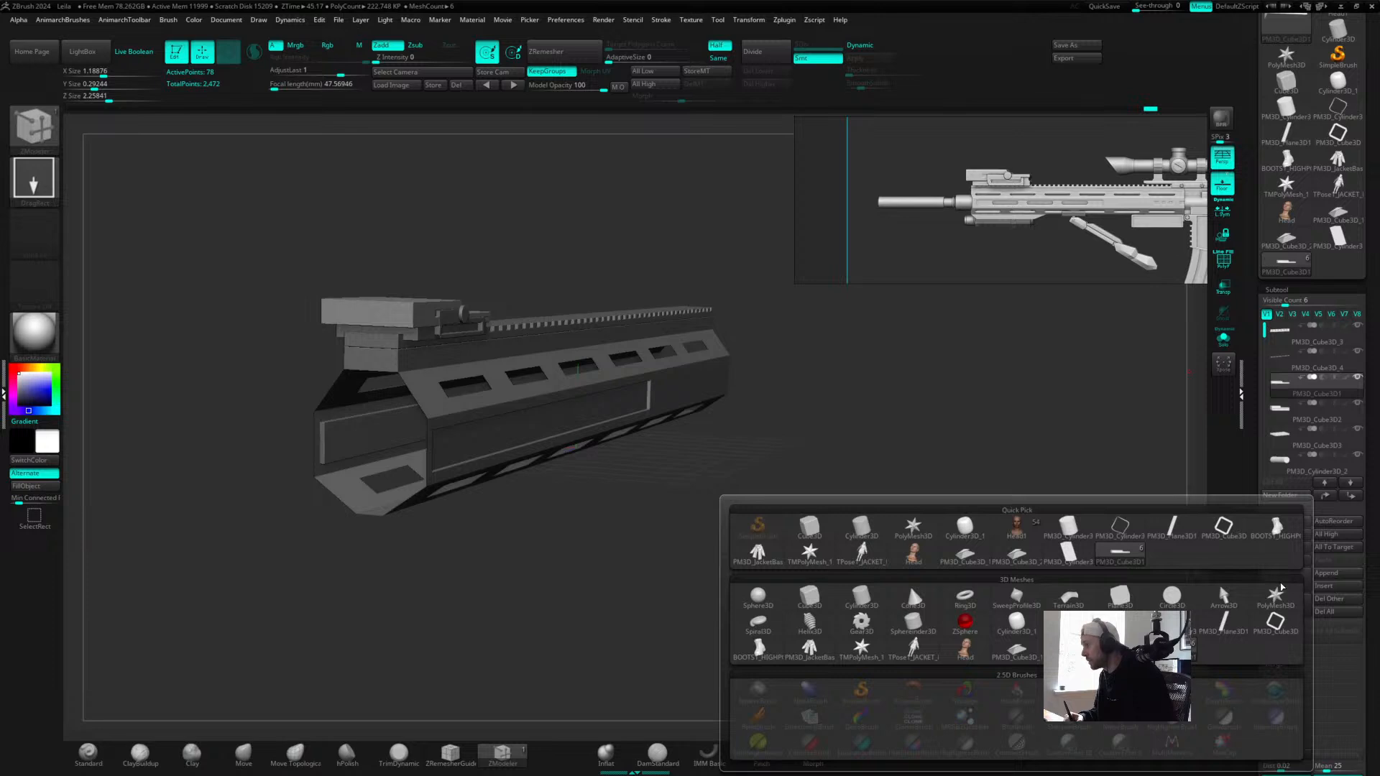
mouse_move(1281, 591)
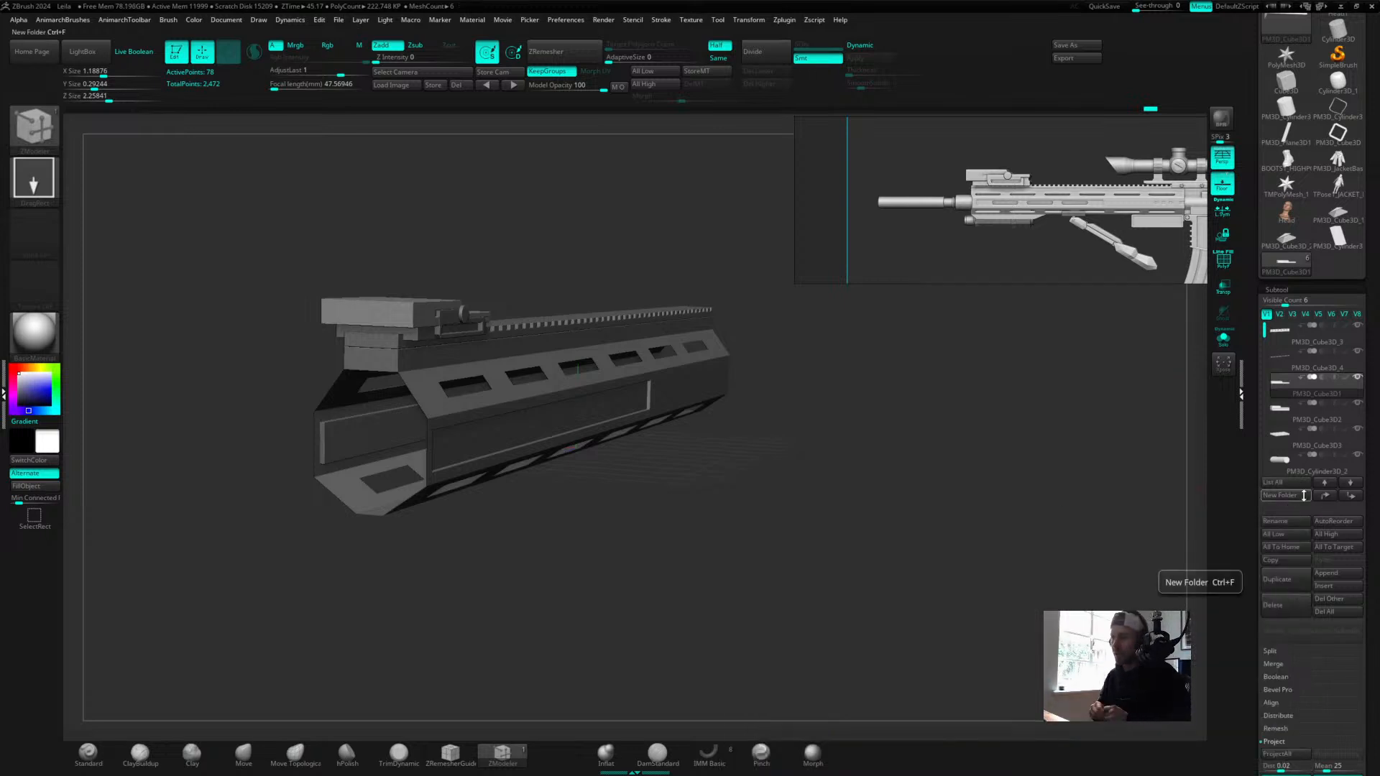
click(1343, 588)
click(1084, 537)
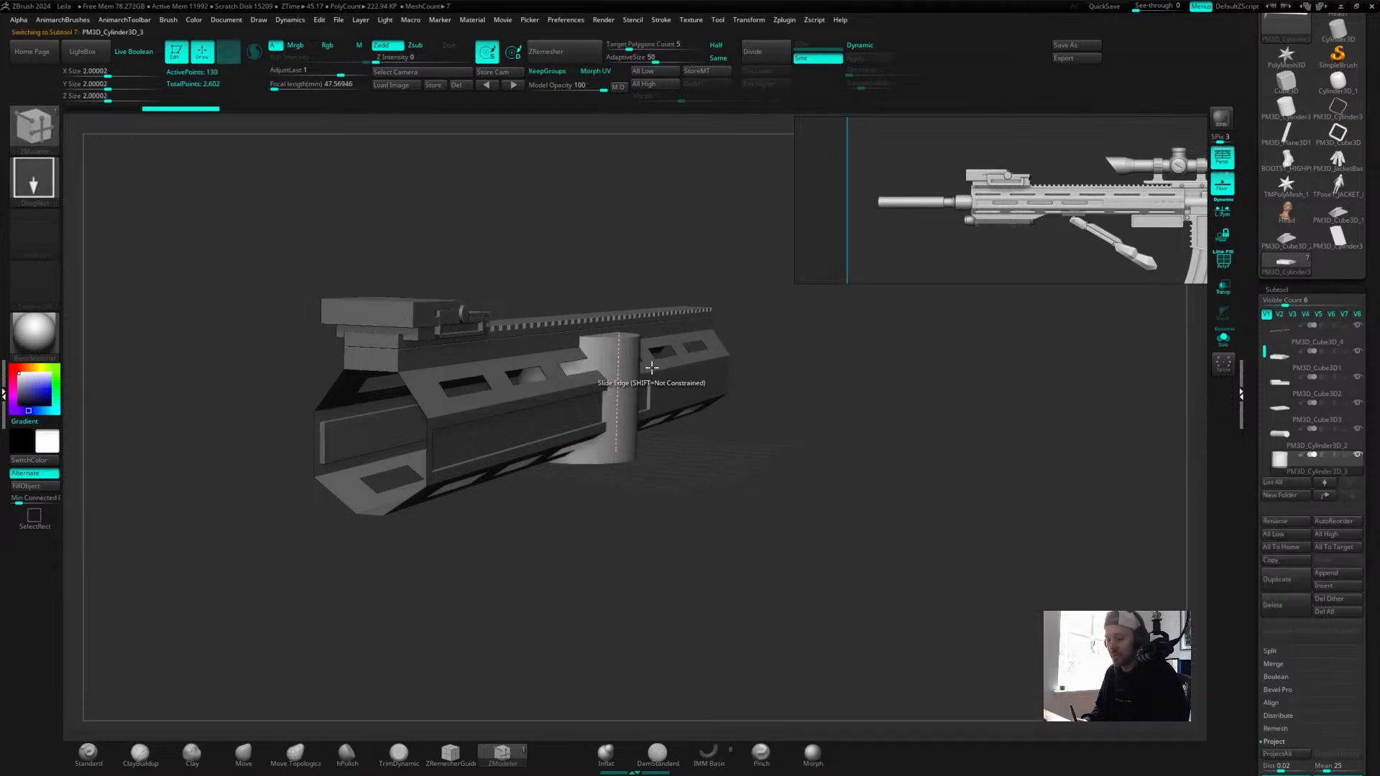
Rotate the cylinder to lie along the handguard's length, scale it down and move it toward the handguard's muzzle end.
key(w)
drag(568, 366, 446, 465)
drag(662, 428, 702, 429)
drag(401, 433, 371, 463)
drag(564, 394, 524, 373)
drag(338, 434, 242, 434)
Fit the cylinder to the handguard's front opening and stretch it into a barrel about 0.67 wide and 6.04 long.
alt+drag(280, 535, 684, 541)
drag(672, 440, 568, 431)
drag(680, 437, 654, 439)
alt+drag(625, 601, 685, 580)
drag(725, 511, 723, 500)
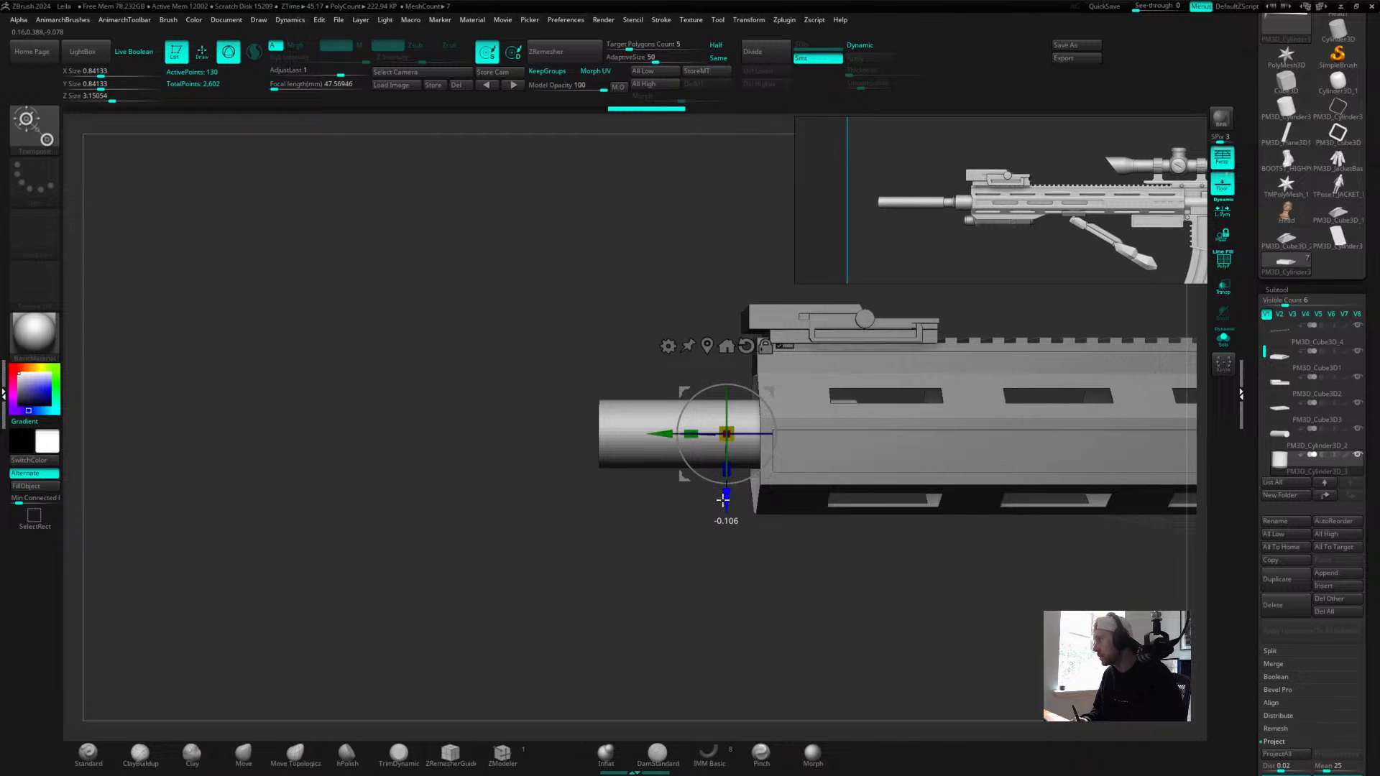
drag(727, 432, 374, 424)
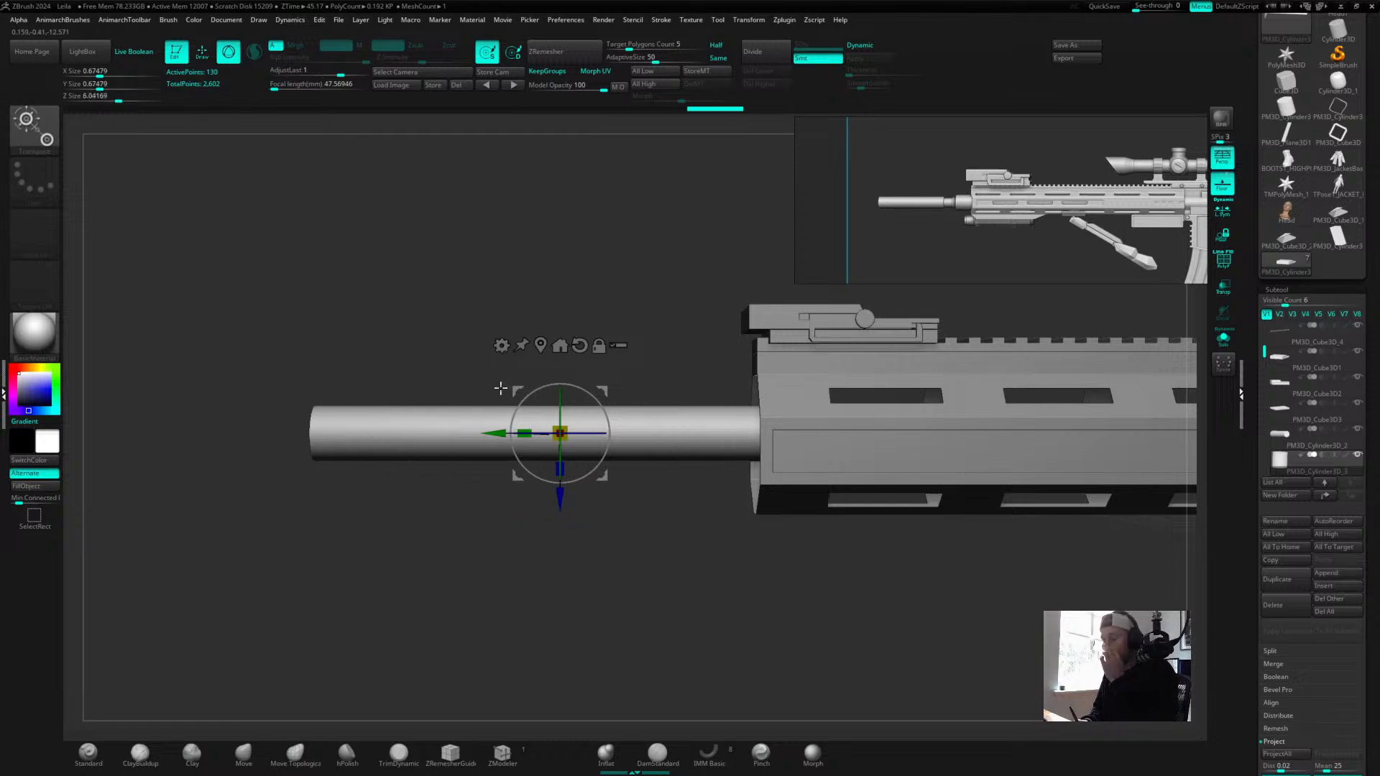
Check the barrel's centring from the front and side, and slide it slightly farther out of the handguard.
drag(607, 568, 660, 552)
alt+drag(686, 478, 728, 482)
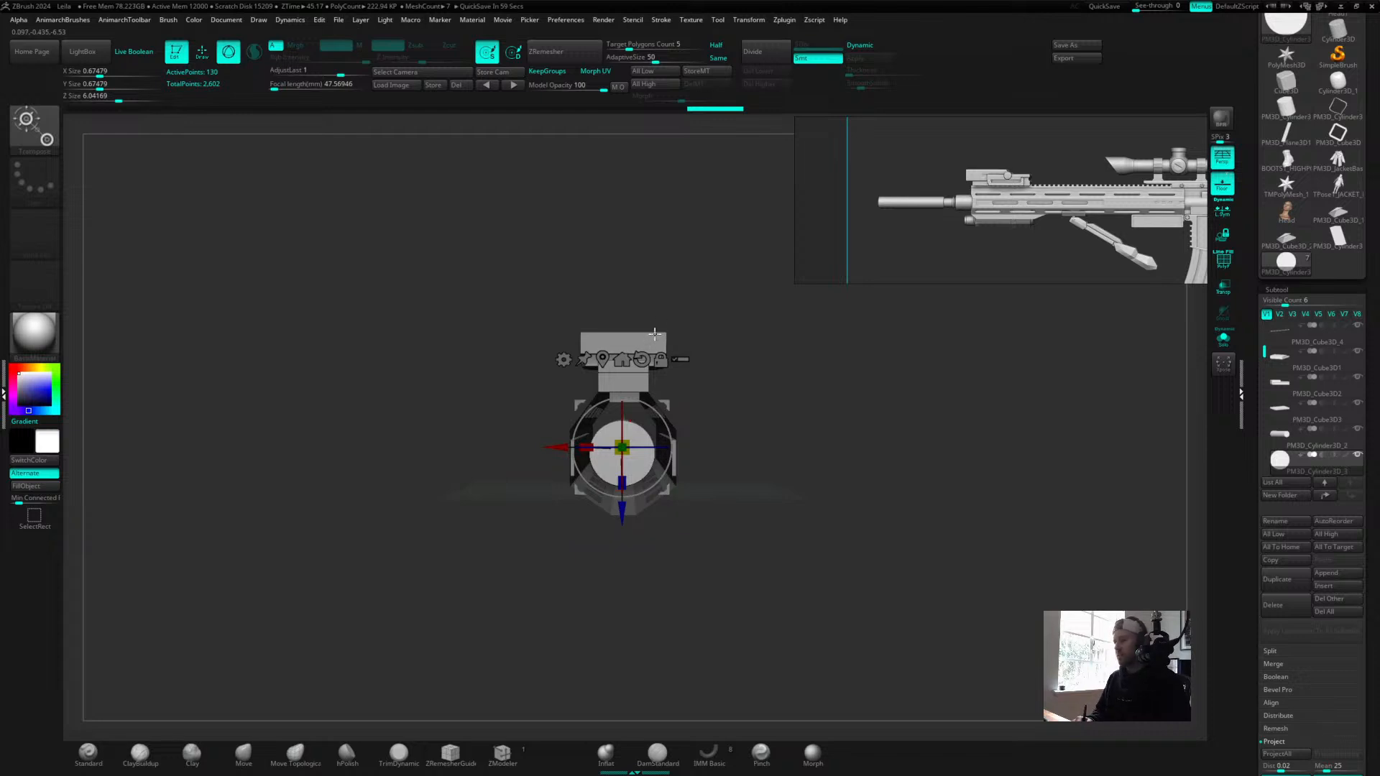
drag(810, 426, 776, 424)
alt+drag(724, 551, 709, 547)
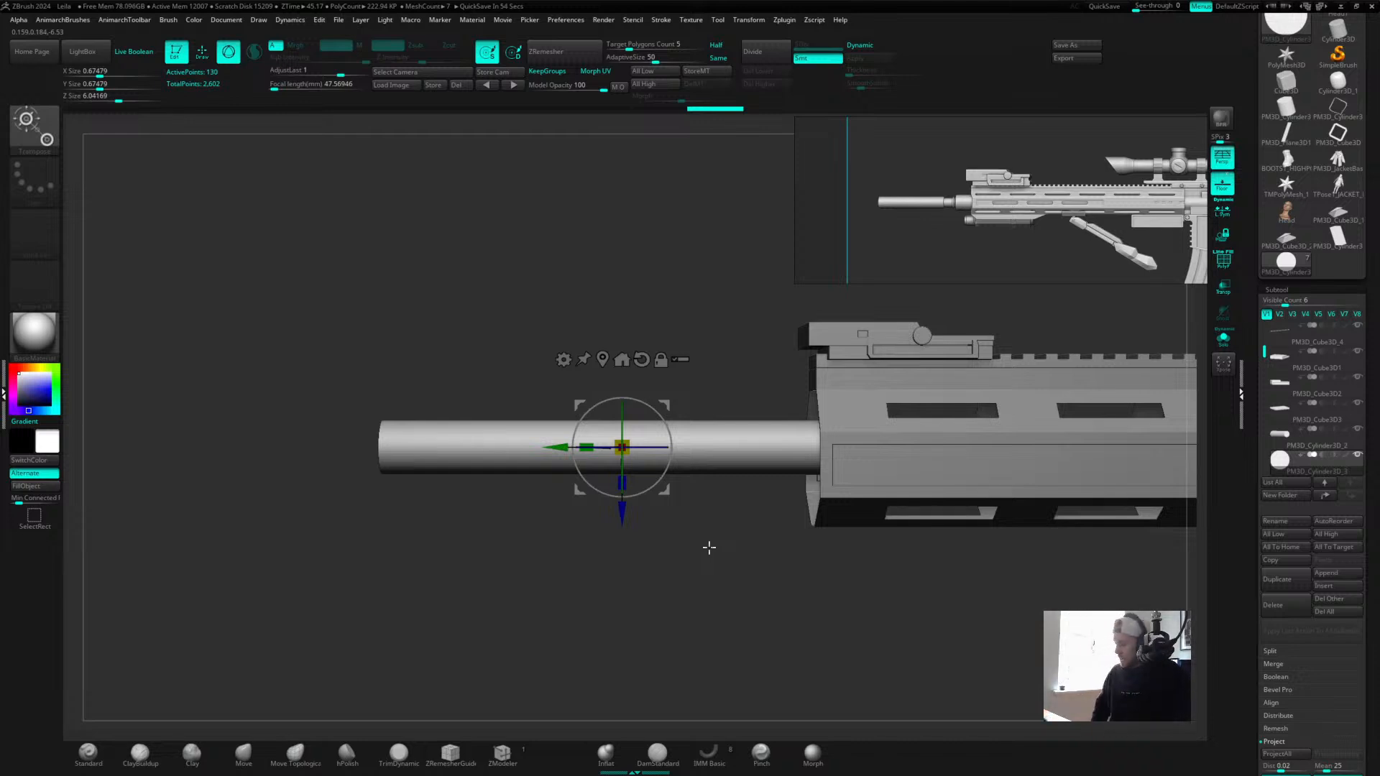
alt+drag(697, 358, 631, 394)
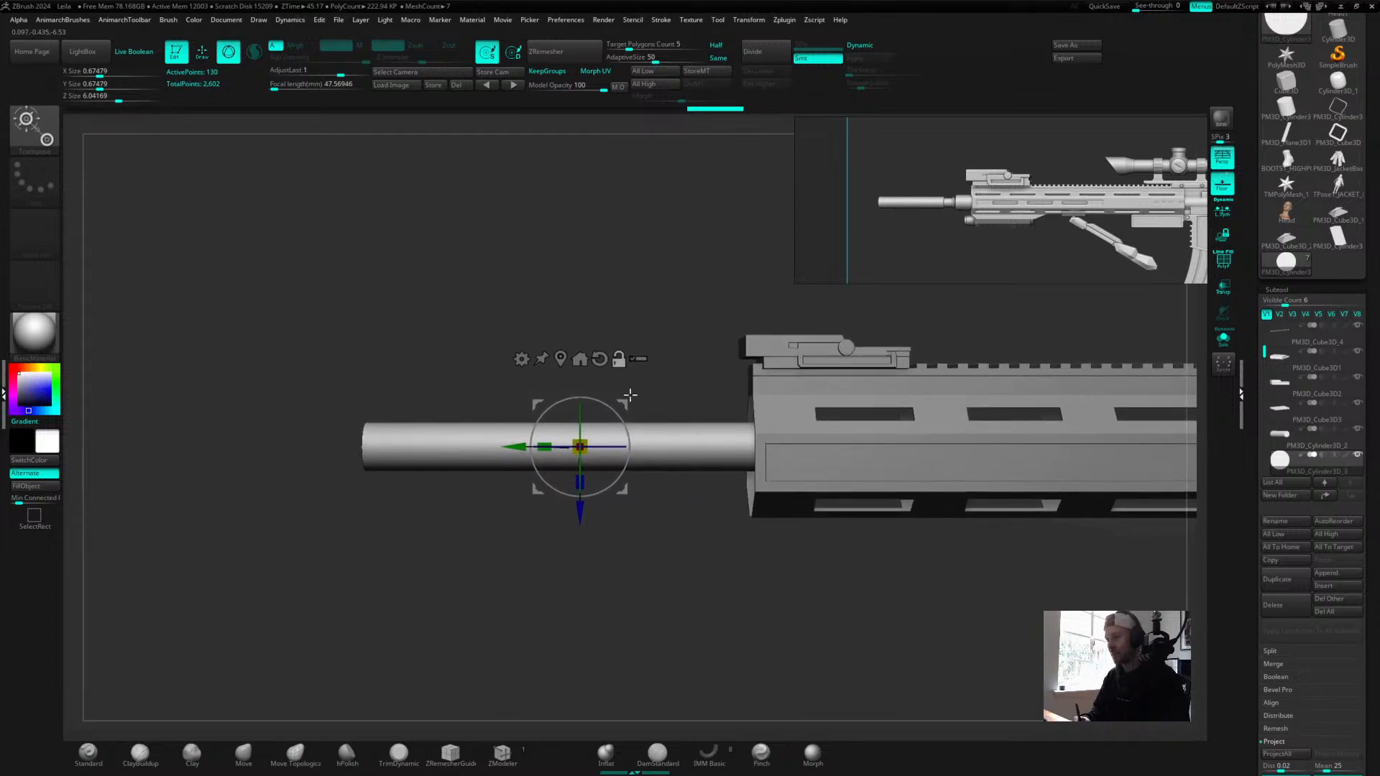
drag(510, 447, 490, 447)
Turn on the polyframe and regroup the barrel cylinder by normals to separate its end caps from its side.
key(shift+f)
drag(640, 359, 761, 354)
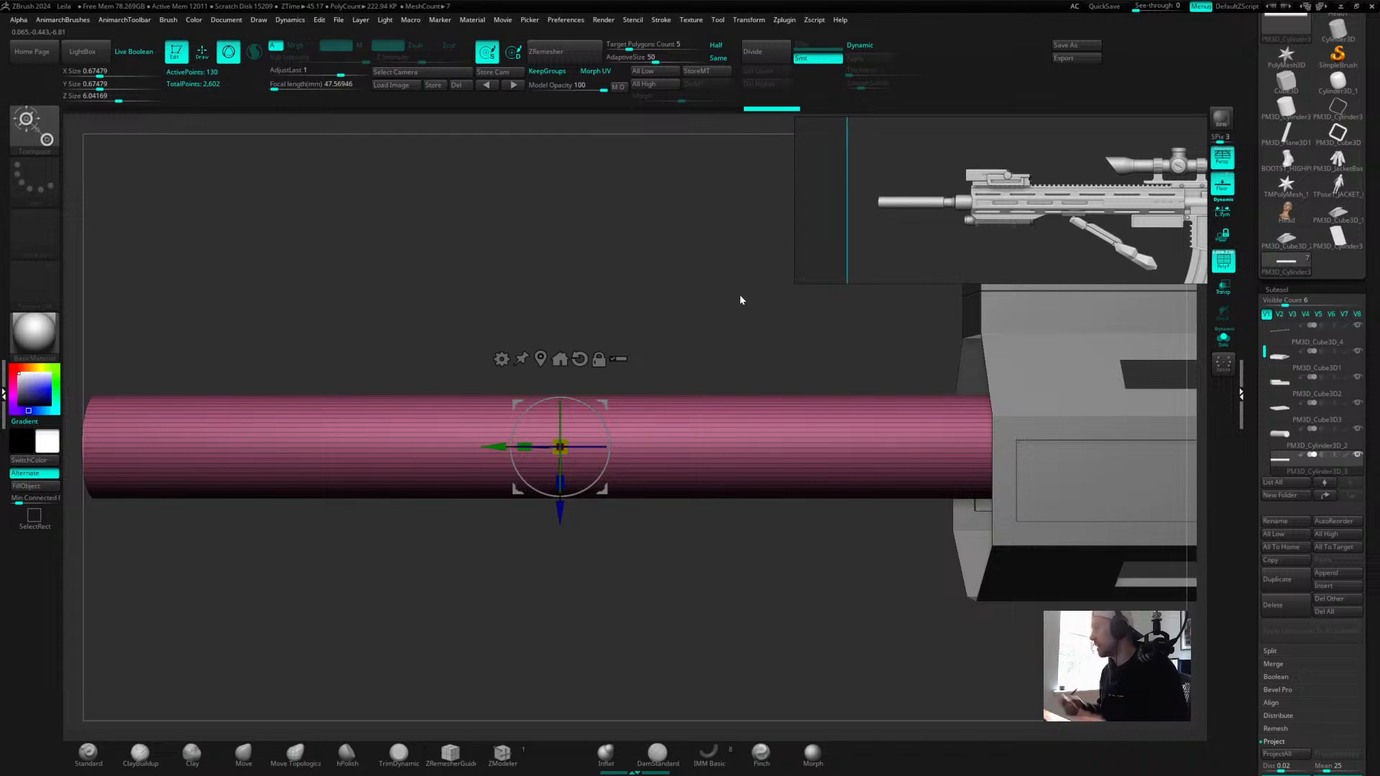
drag(740, 299, 664, 319)
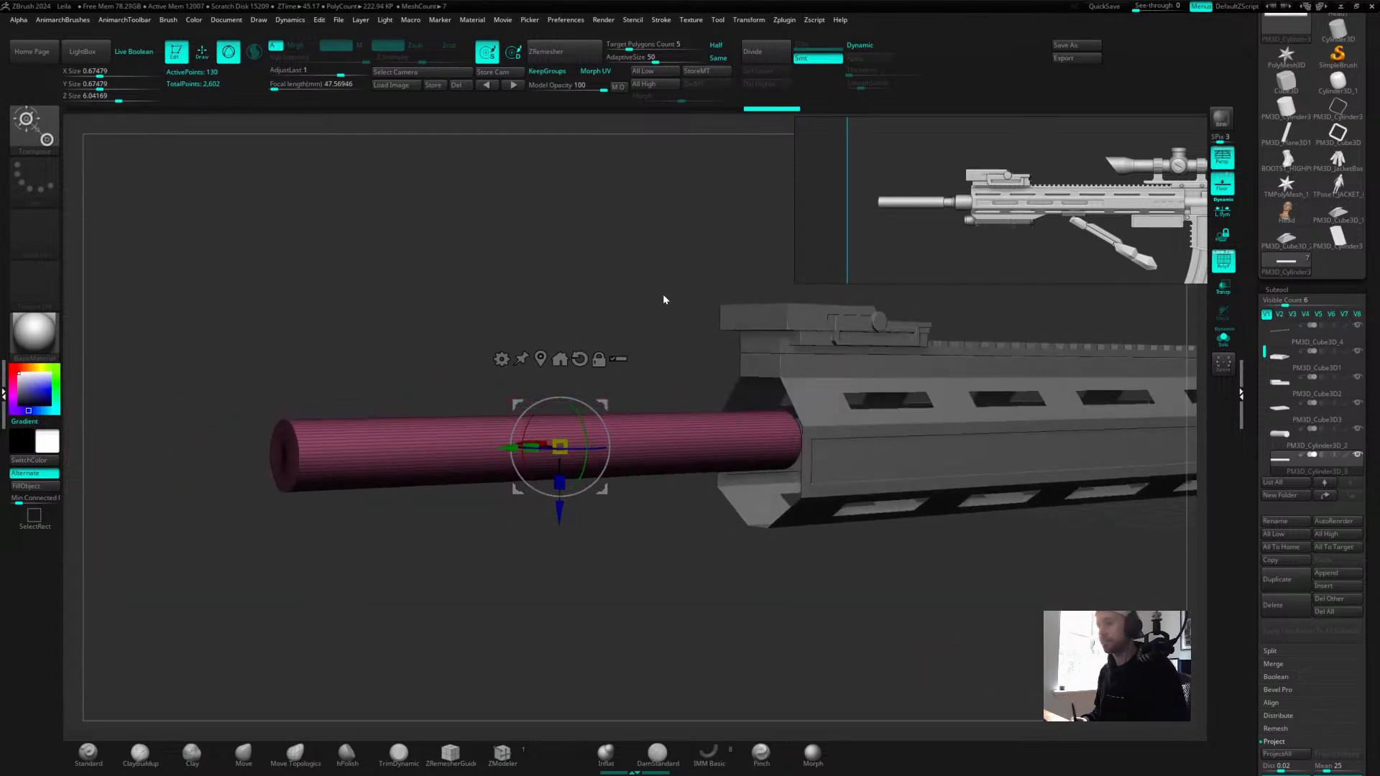
alt+drag(341, 357, 678, 248)
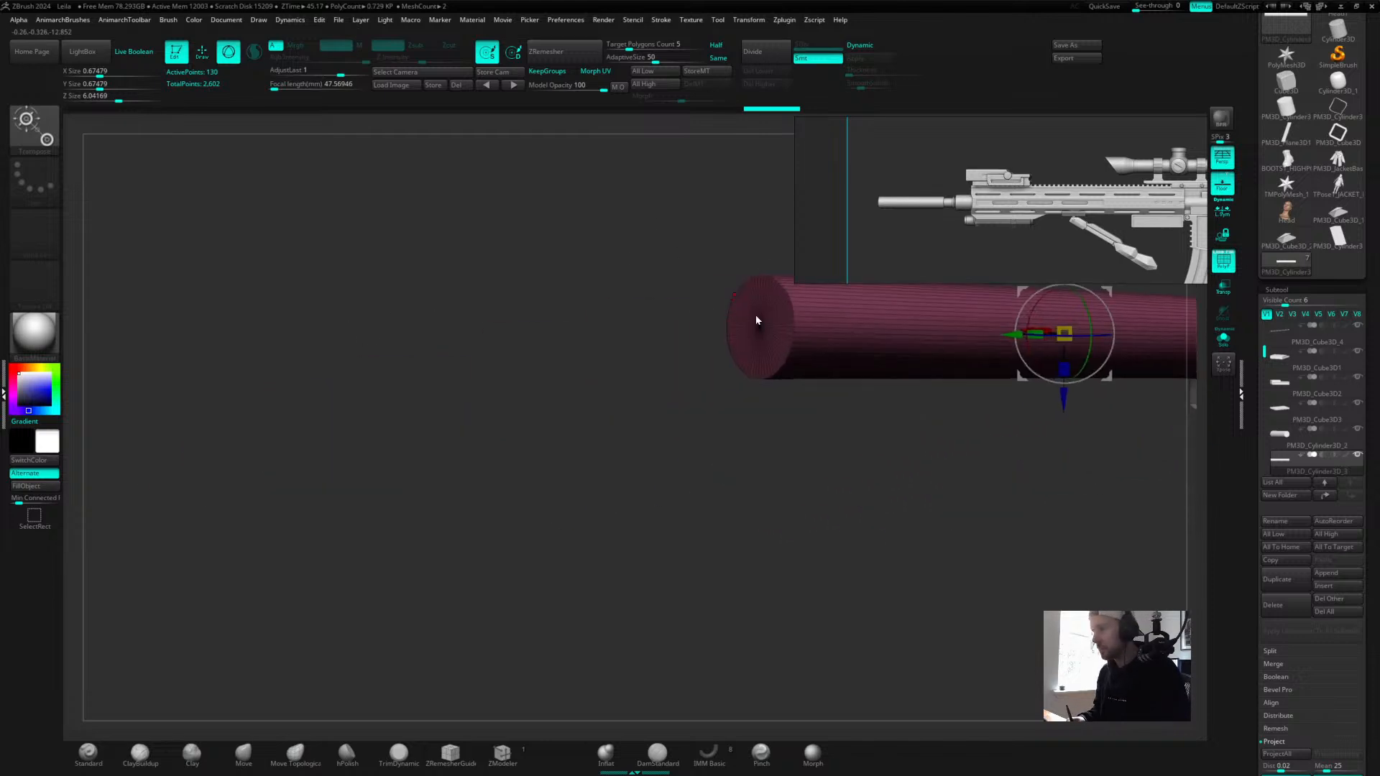
alt+drag(763, 478, 644, 486)
key(space)
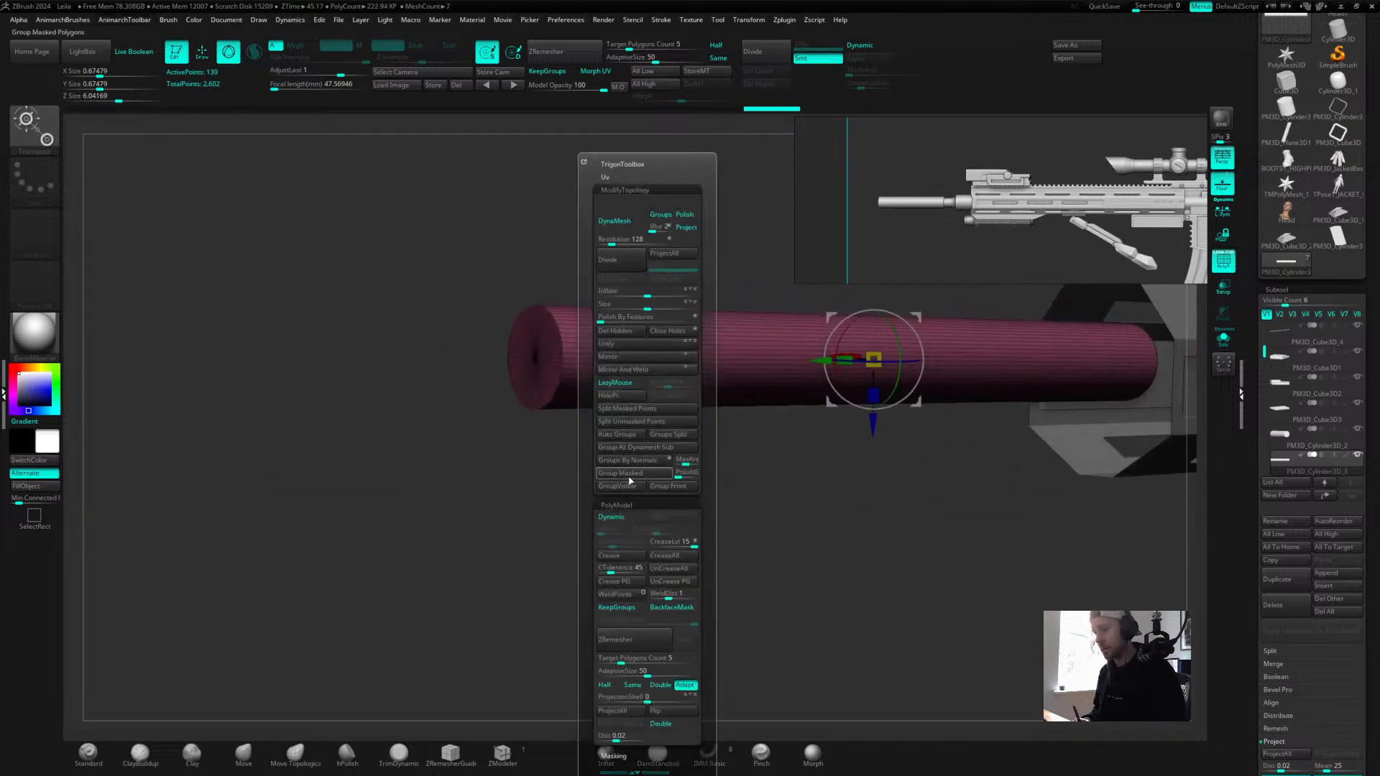
click(647, 462)
drag(604, 256, 634, 231)
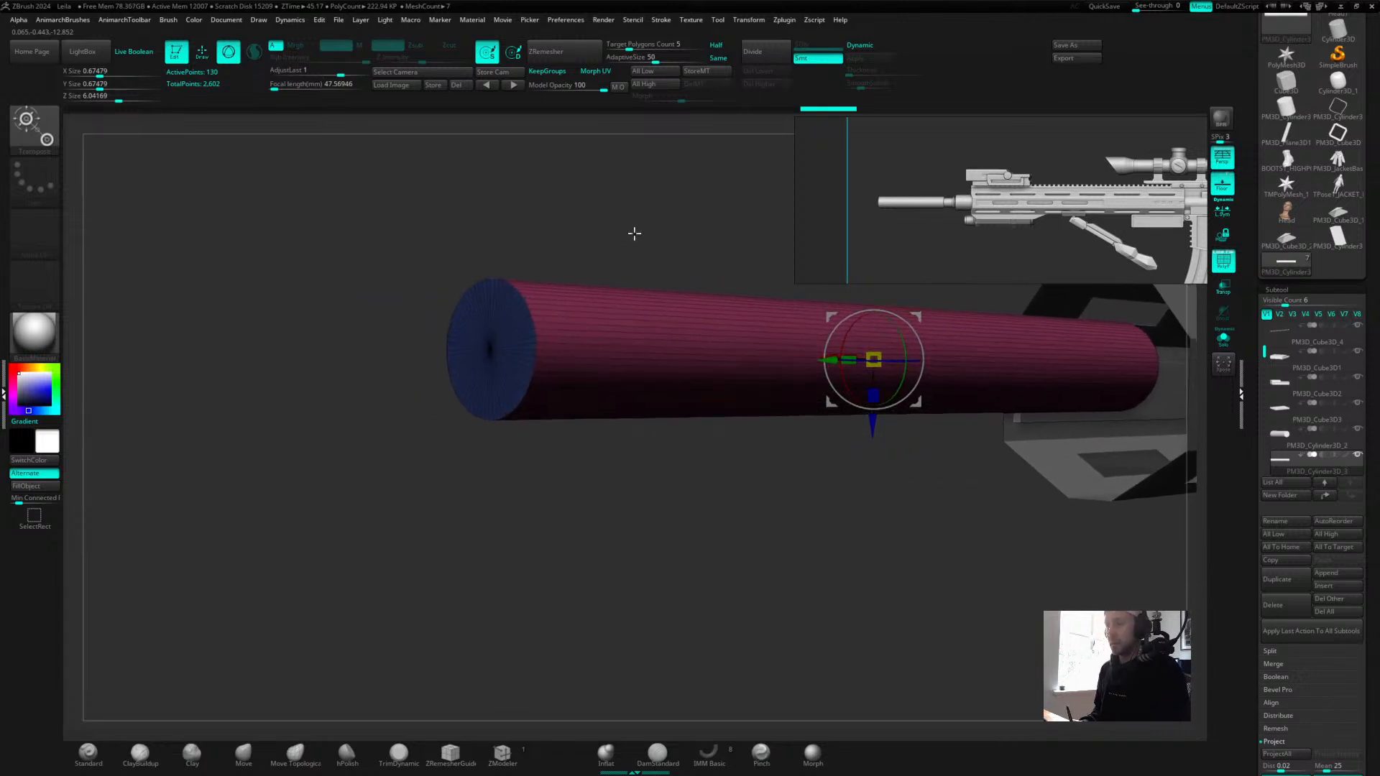
Inset the barrel's front cap polygroup with ZModeler to leave a thin ring around the rim.
key(ctrl+shift)
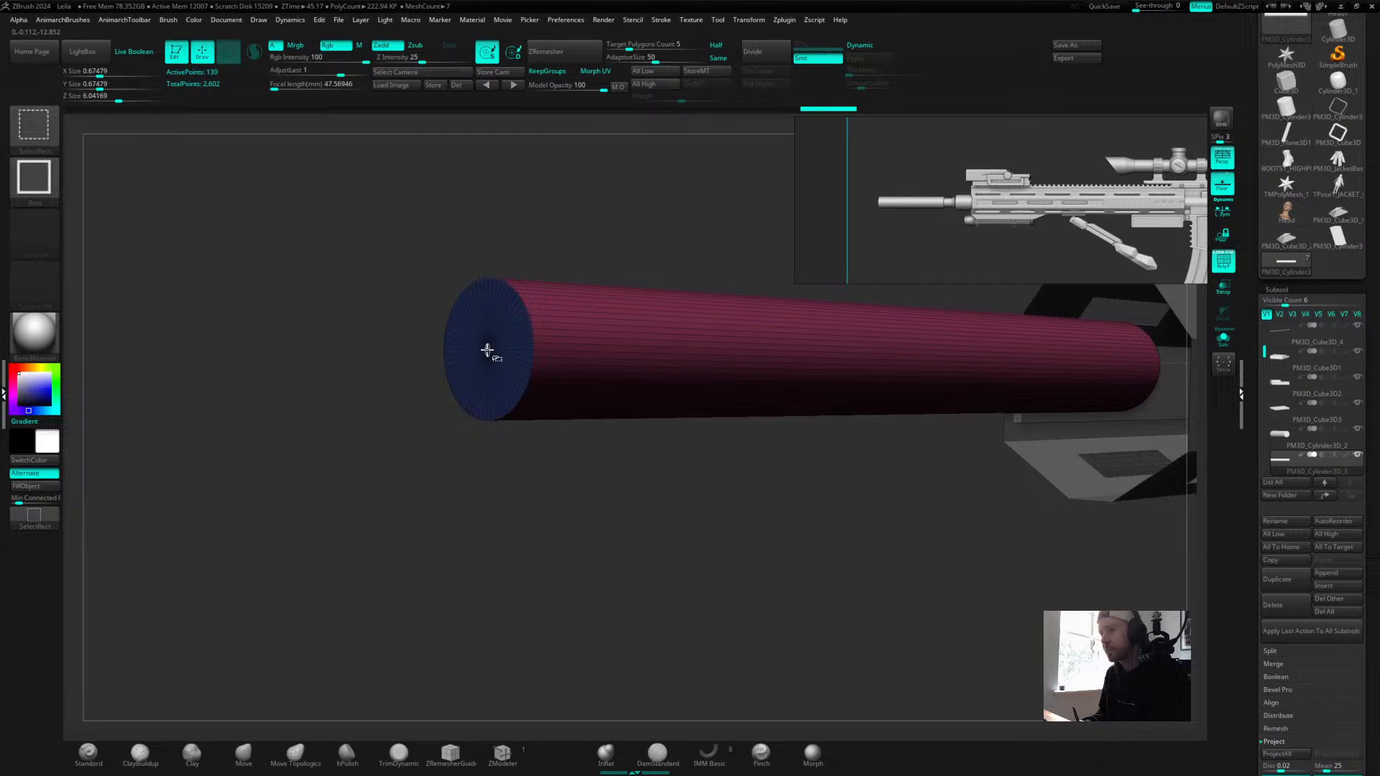
mouse_move(544, 236)
mouse_down()
mouse_move(585, 215)
mouse_move(572, 267)
mouse_up()
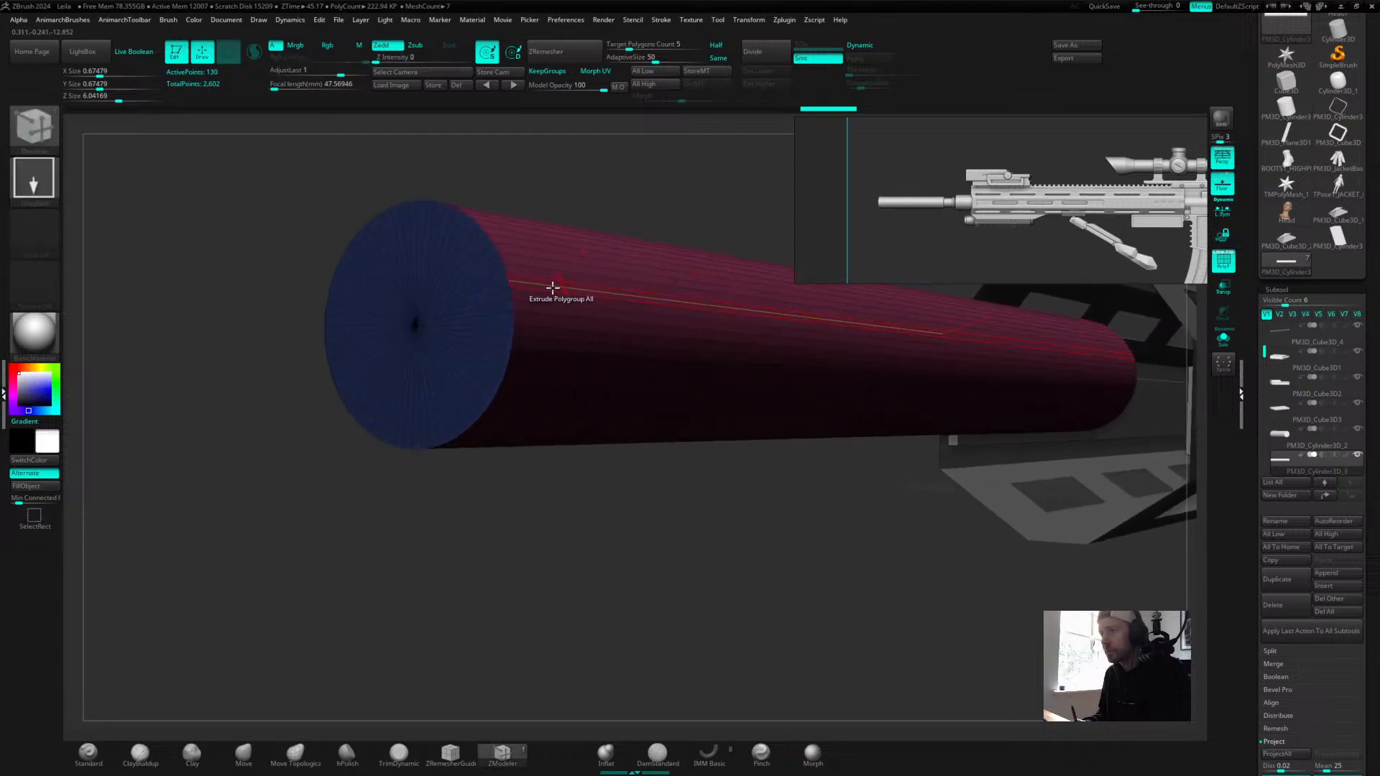
key(space)
click(471, 311)
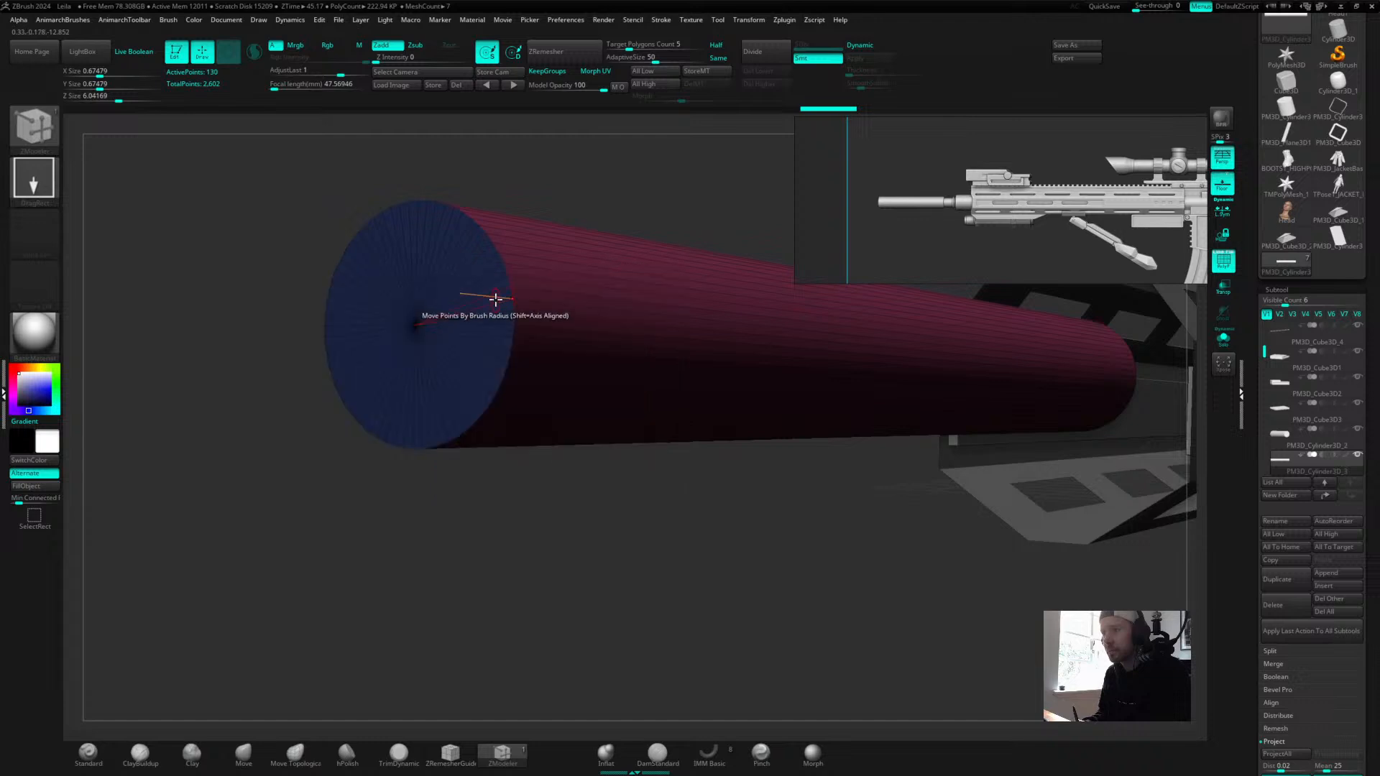
drag(496, 297, 484, 299)
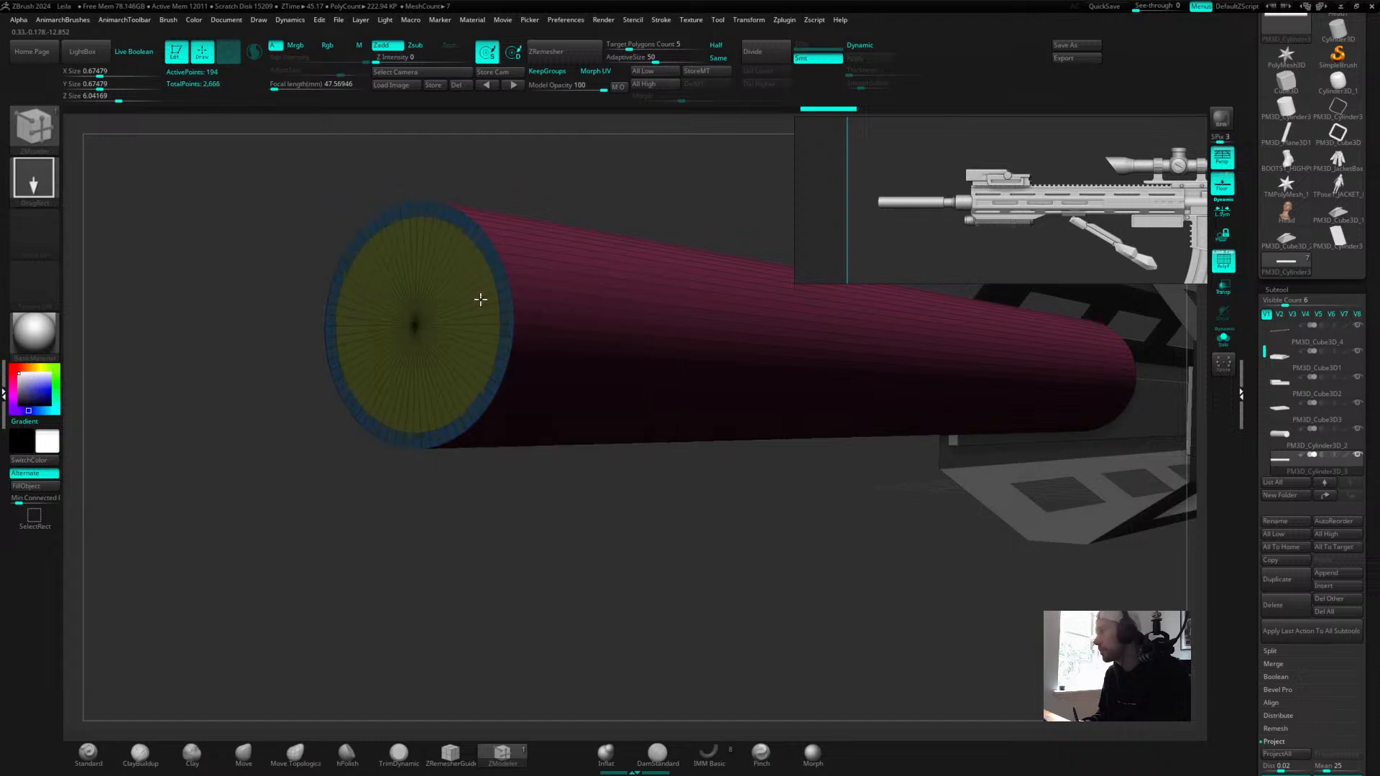
Bevel the complete edge loop around the barrel's front rim with ZModeler.
key(space)
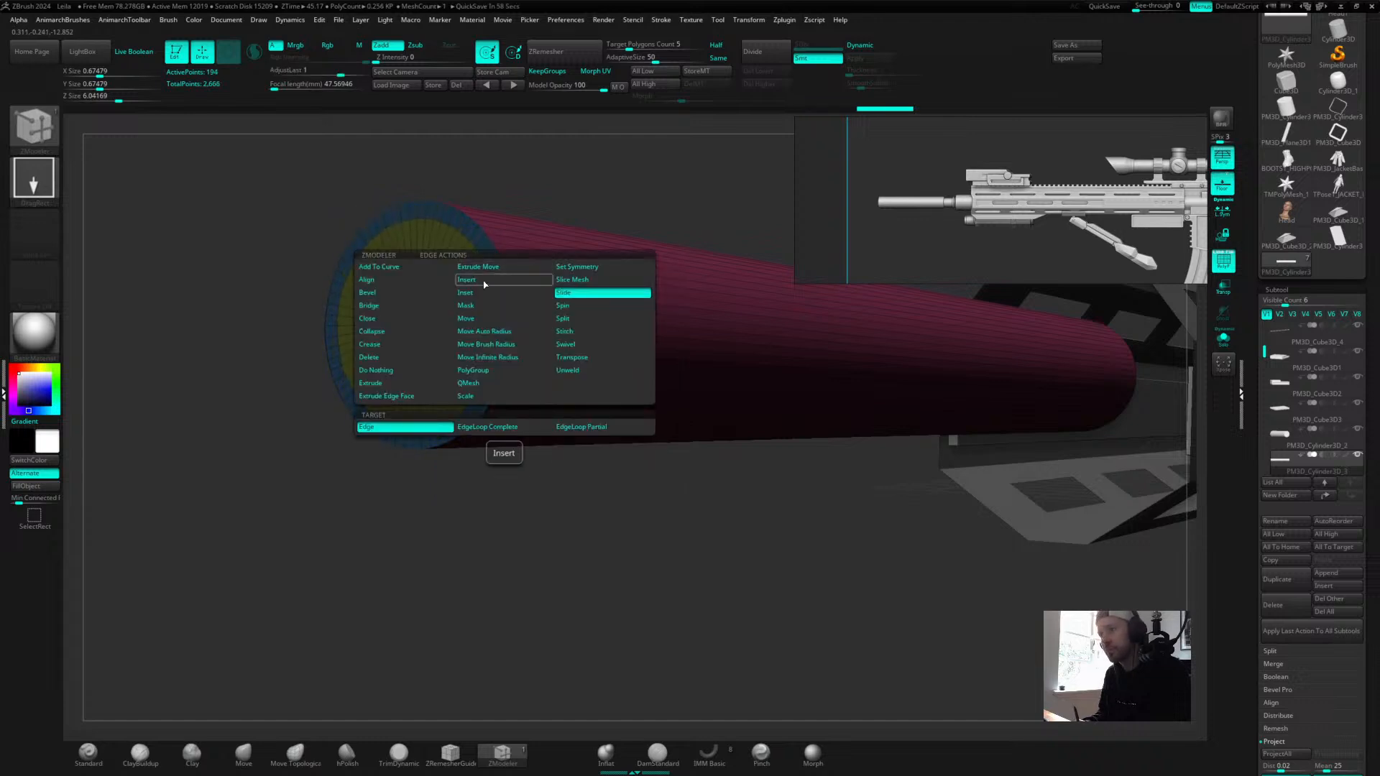
click(416, 295)
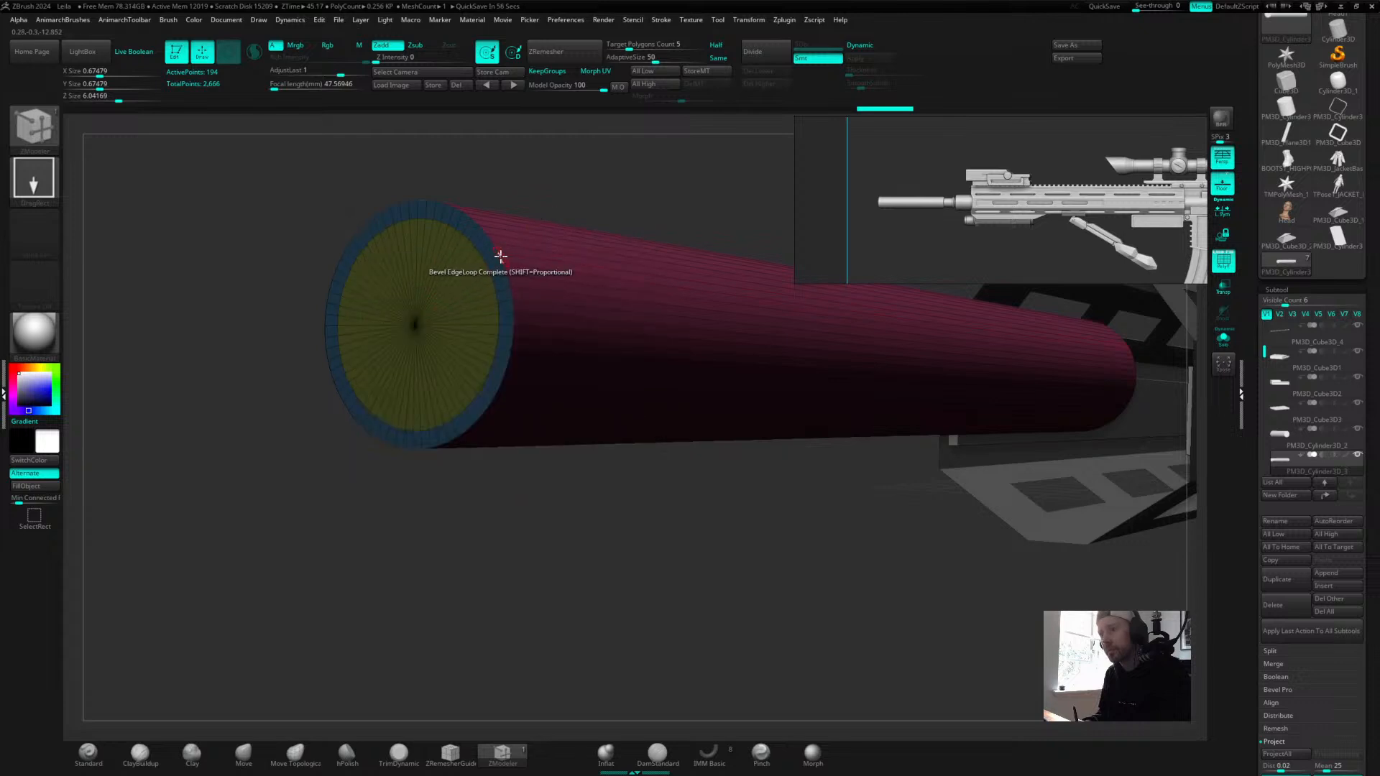
drag(499, 256, 508, 249)
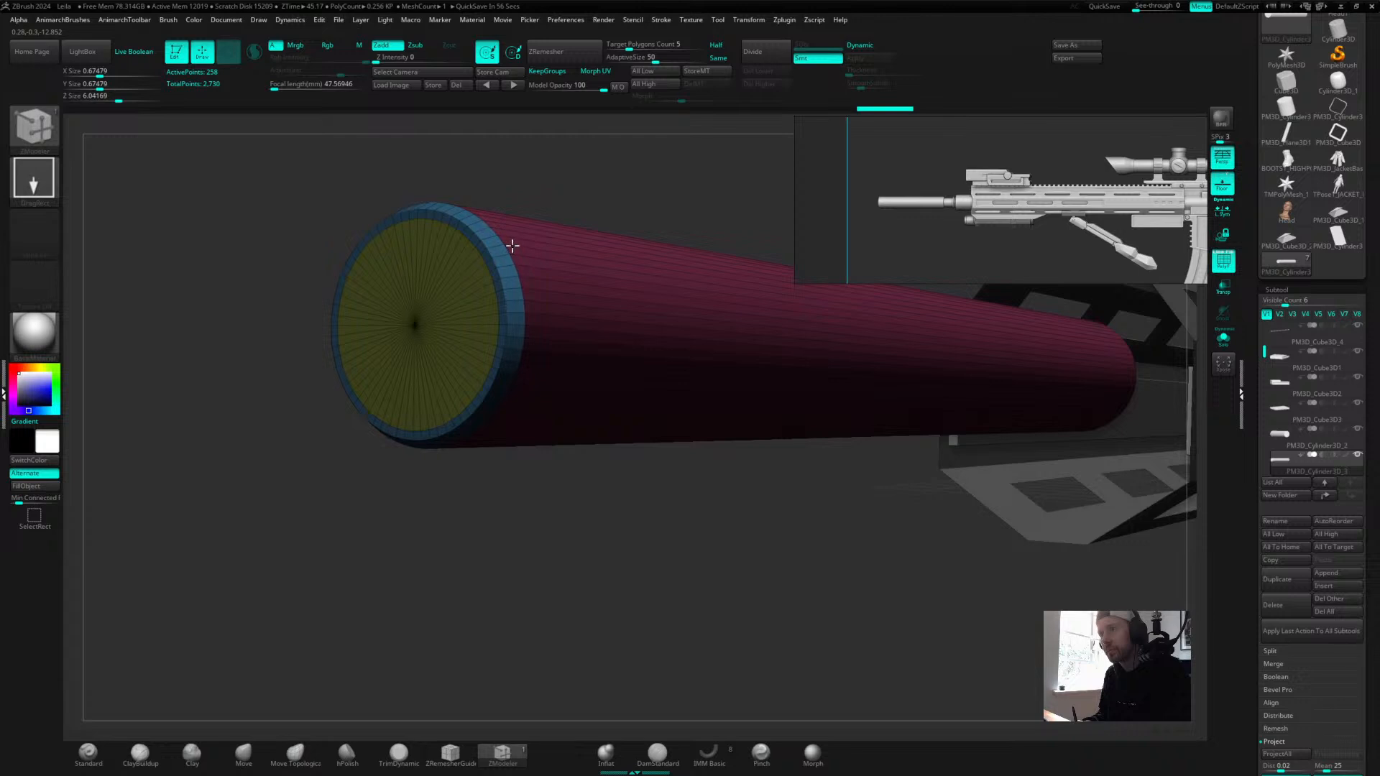
drag(511, 247, 505, 251)
Preview the beveled barrel with dynamic subdivision, adjust its SmoothSubdiv level, and return to the base mesh with the polyframe on.
key(d)
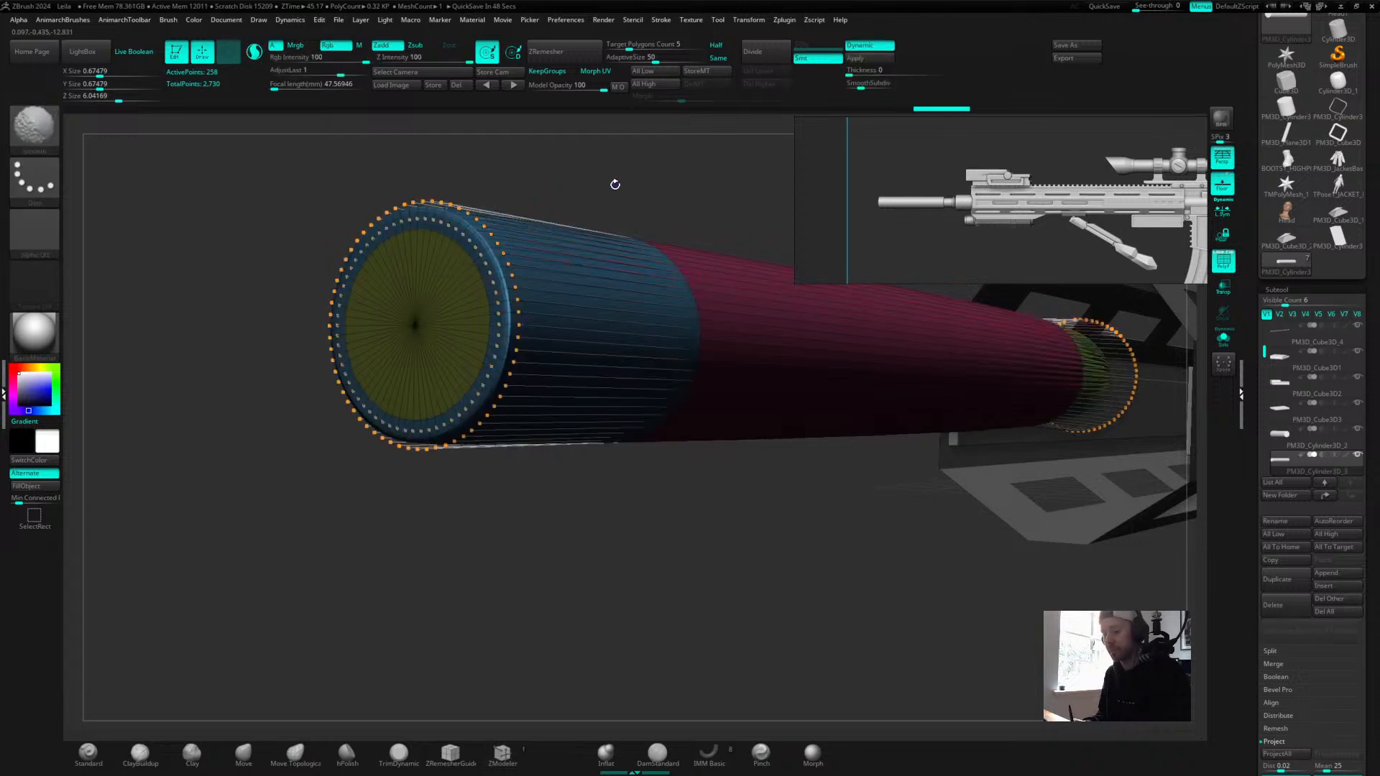
key(shift+d)
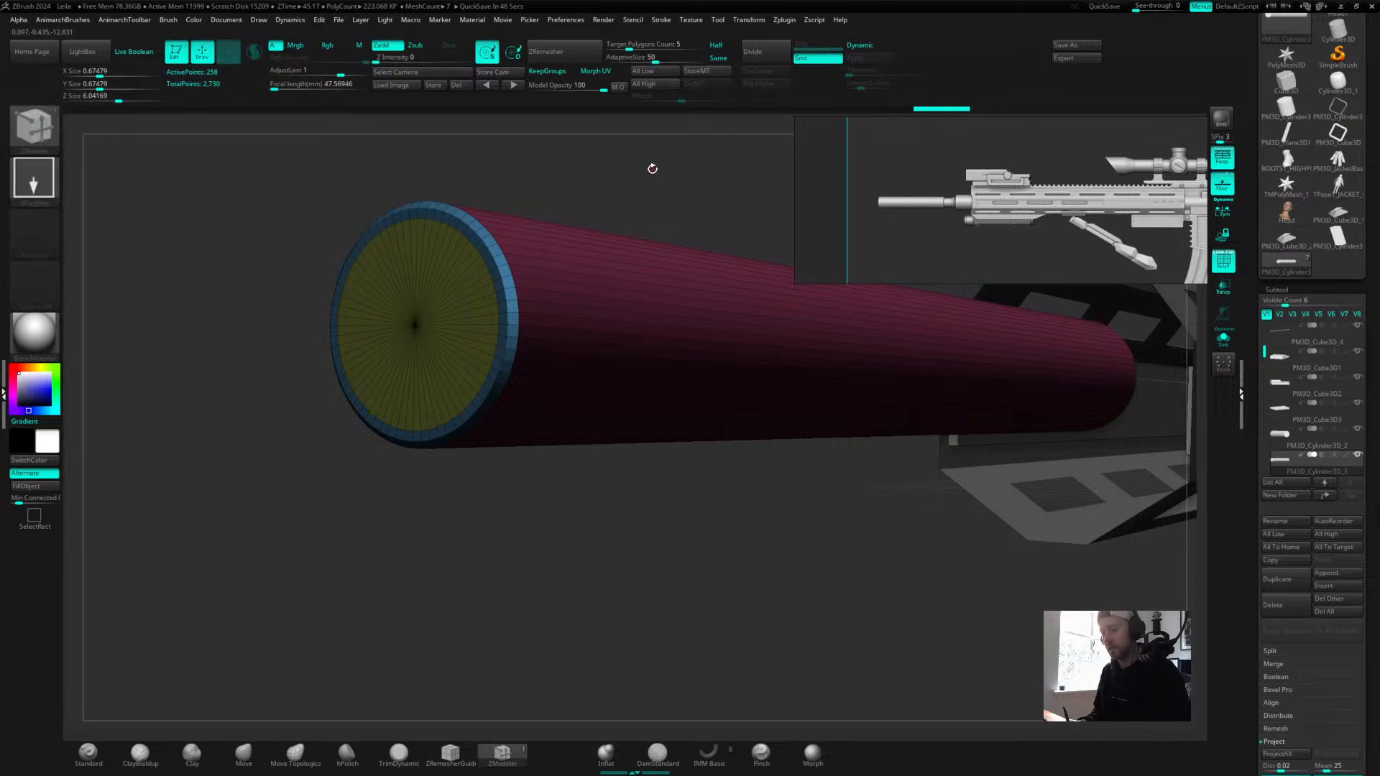
key(d)
key(shift+f)
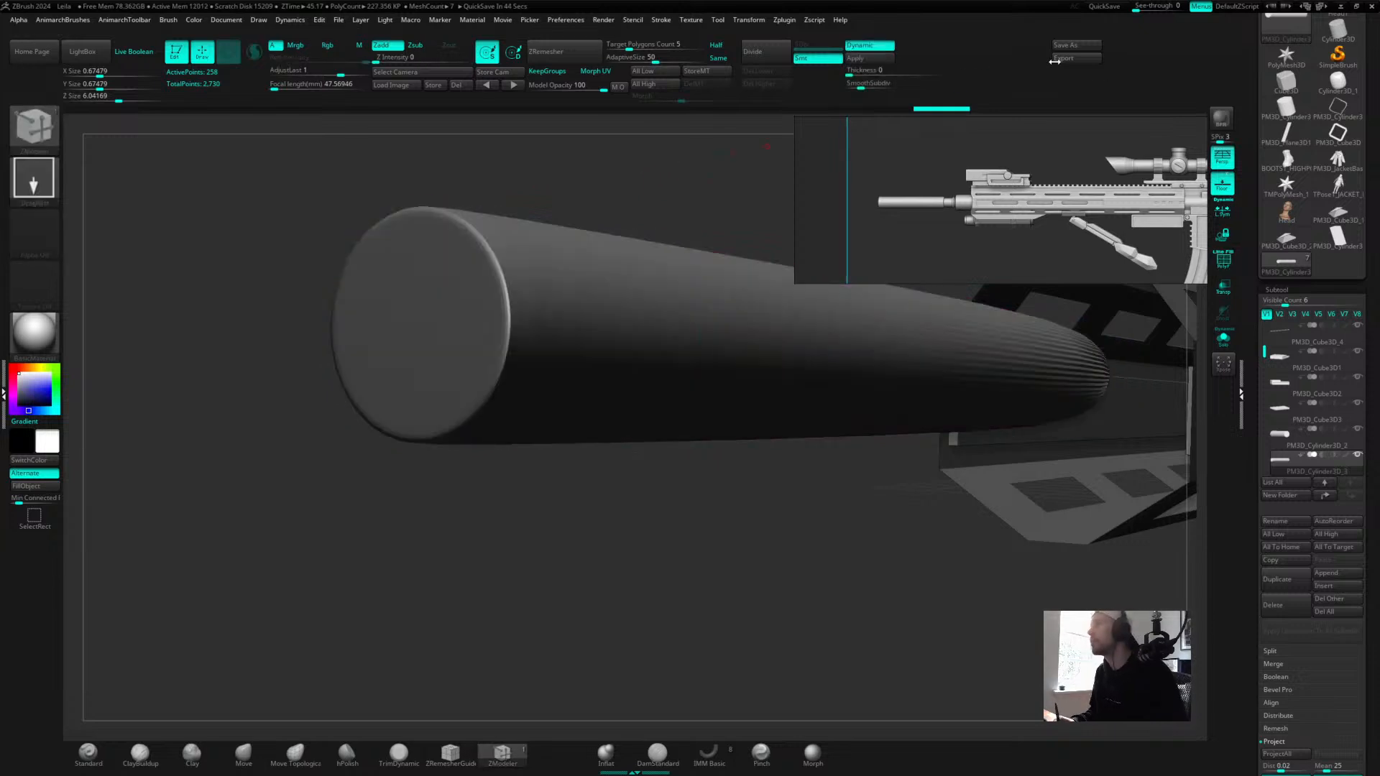
drag(852, 85, 869, 87)
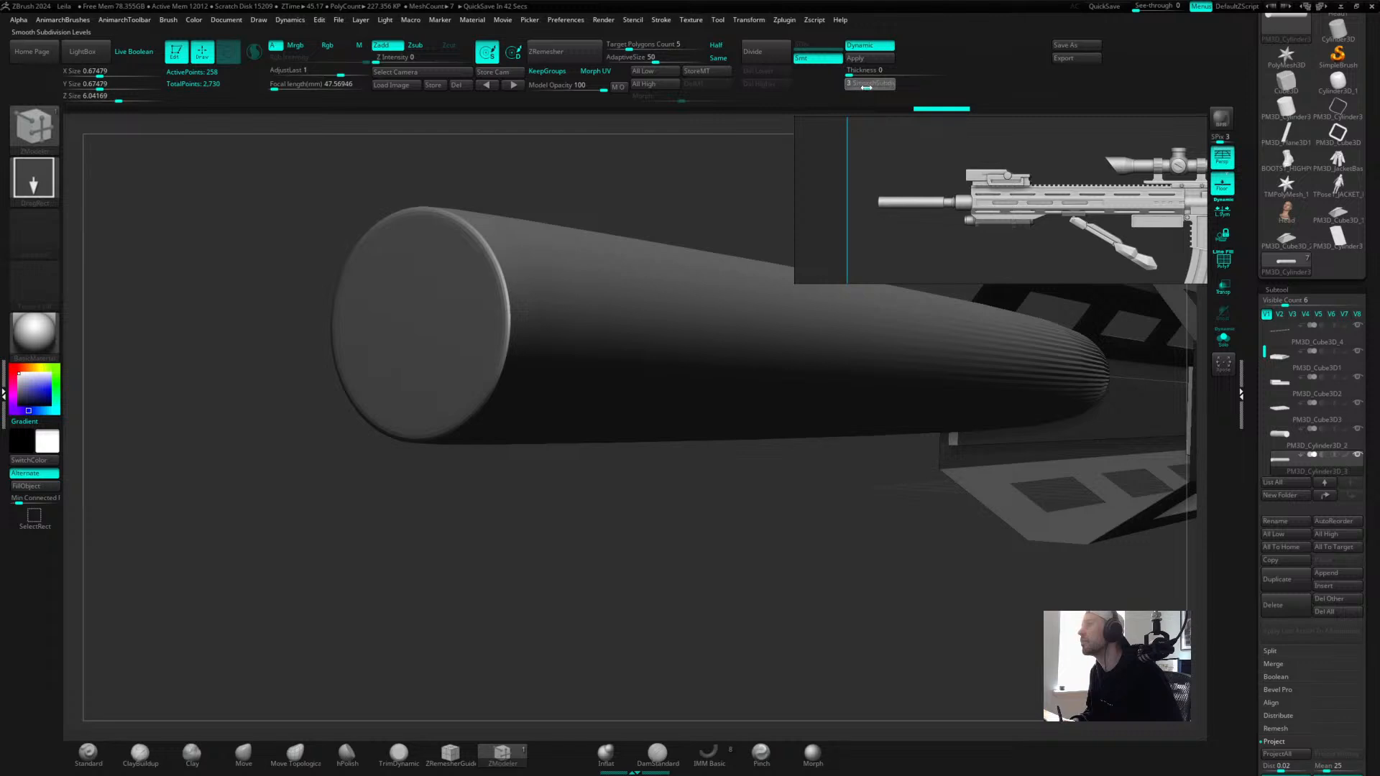
drag(718, 185, 774, 462)
key(shift+f)
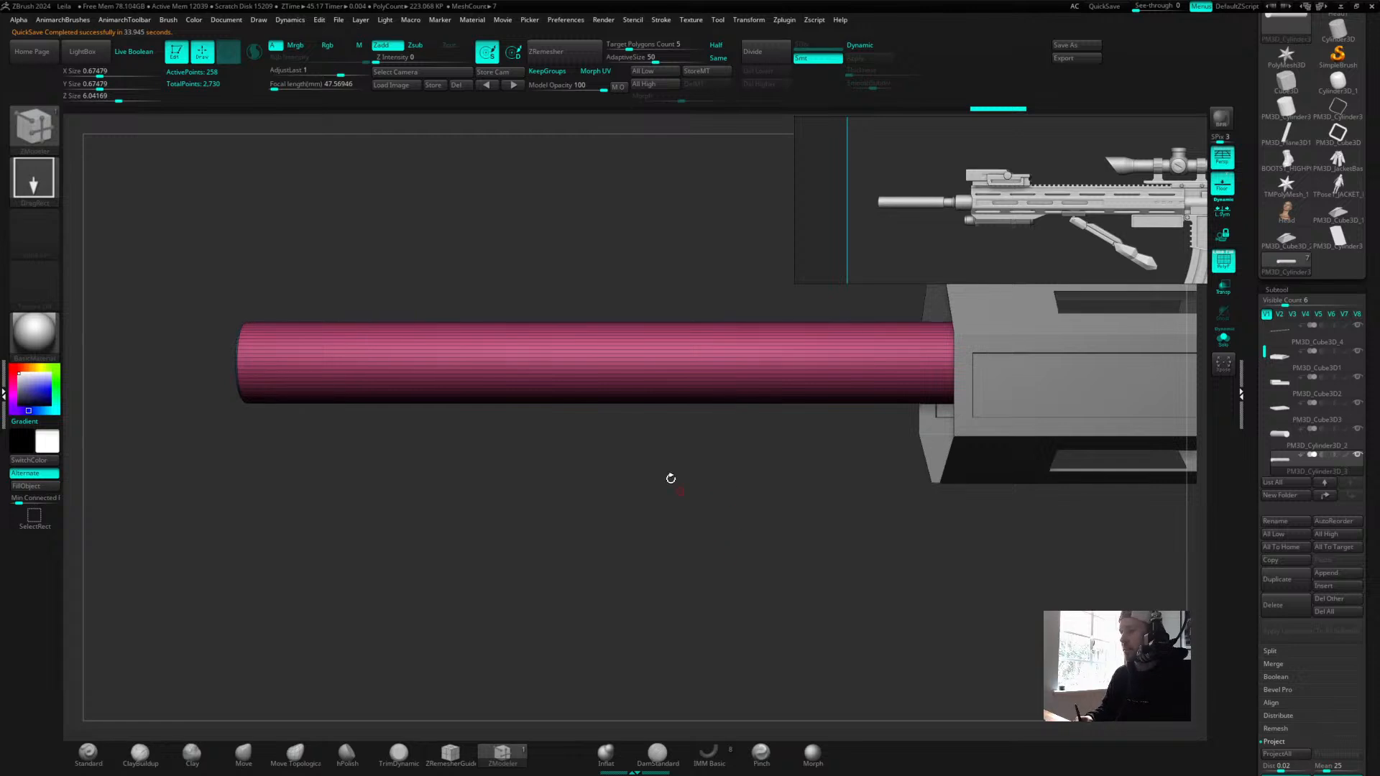
alt+drag(809, 503, 631, 533)
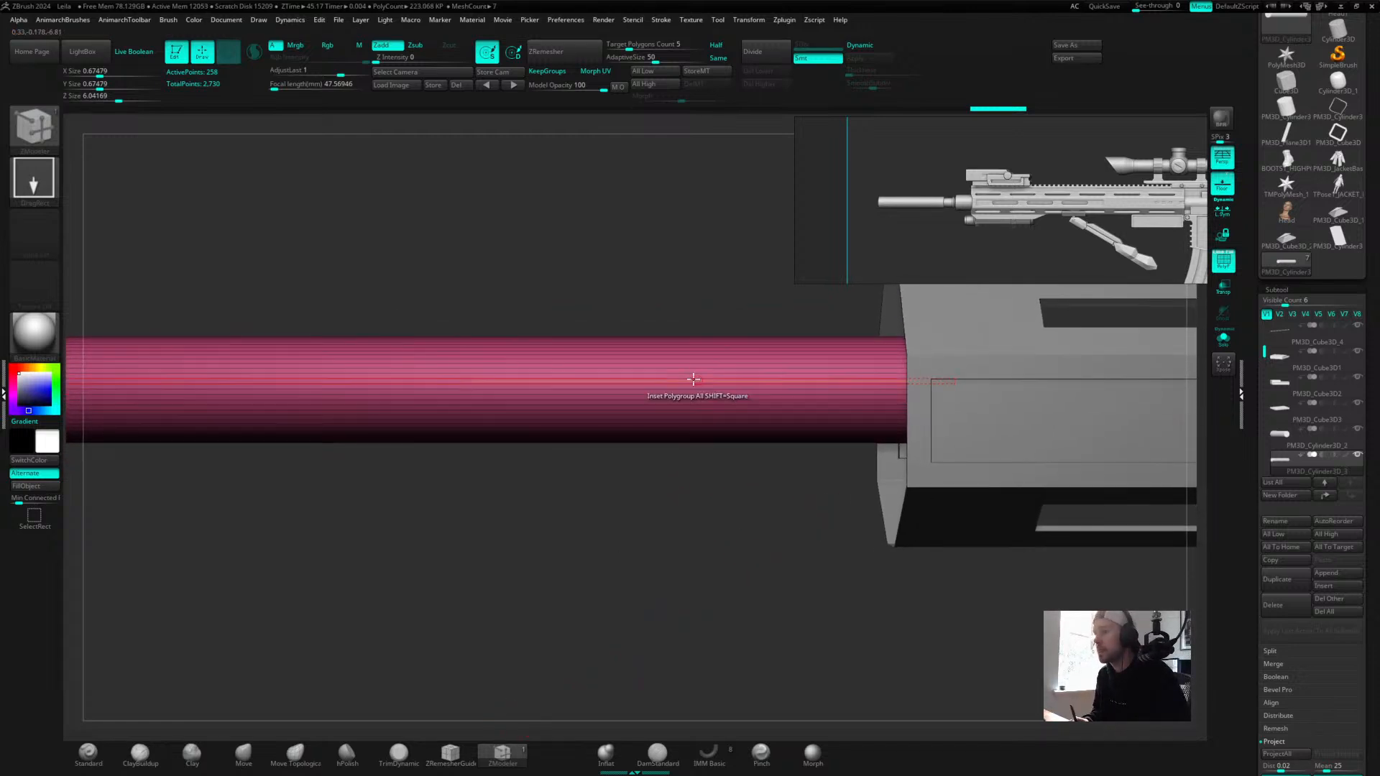
Insert two single edge loops around the rear part of the barrel, just ahead of the handguard, with ZModeler.
key(space)
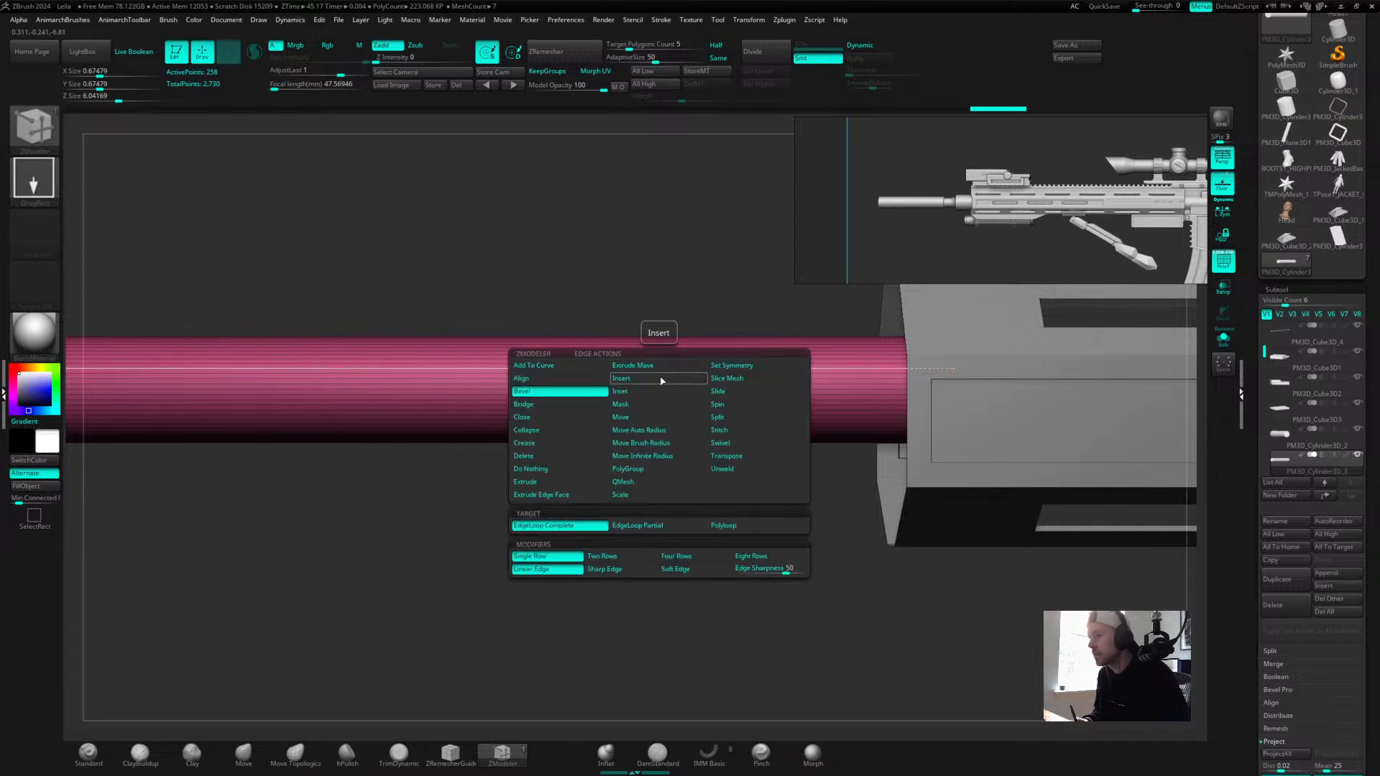
click(657, 379)
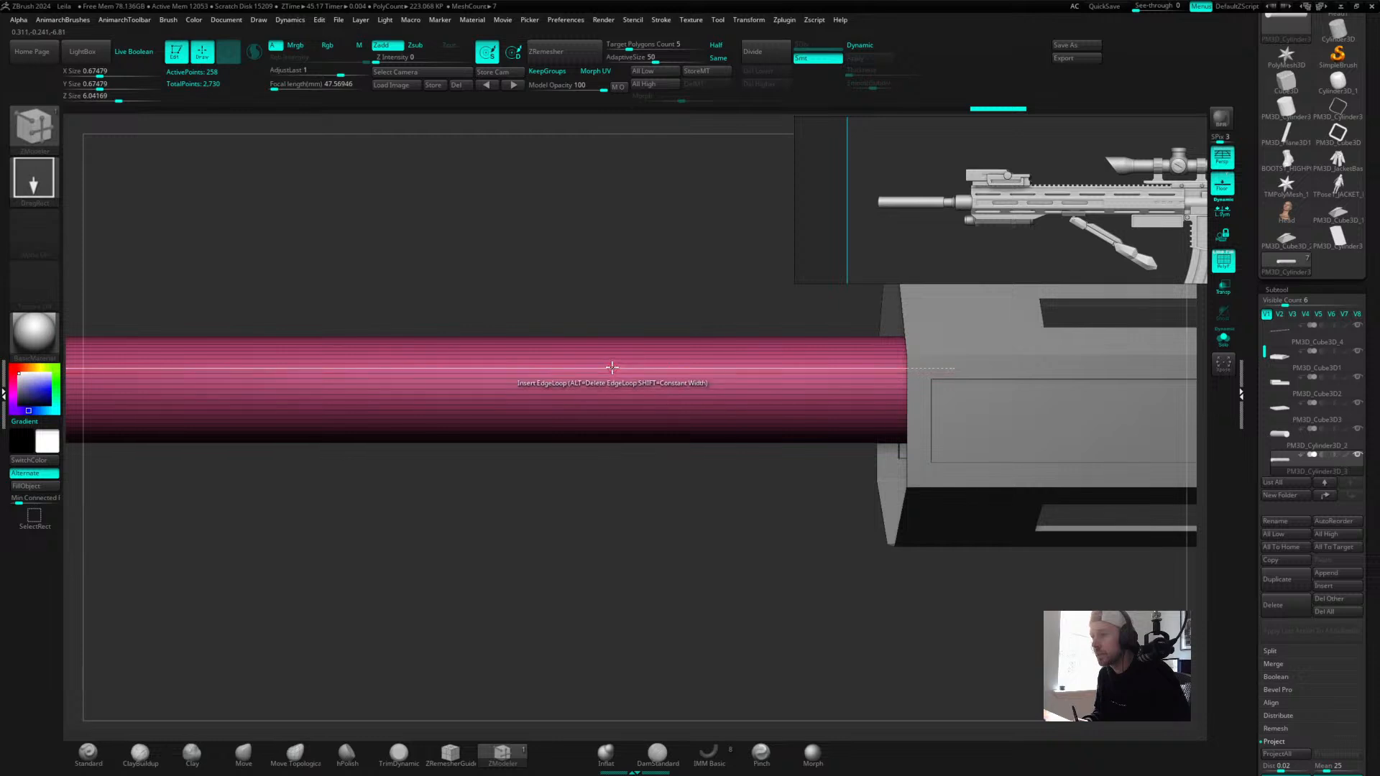
key(d)
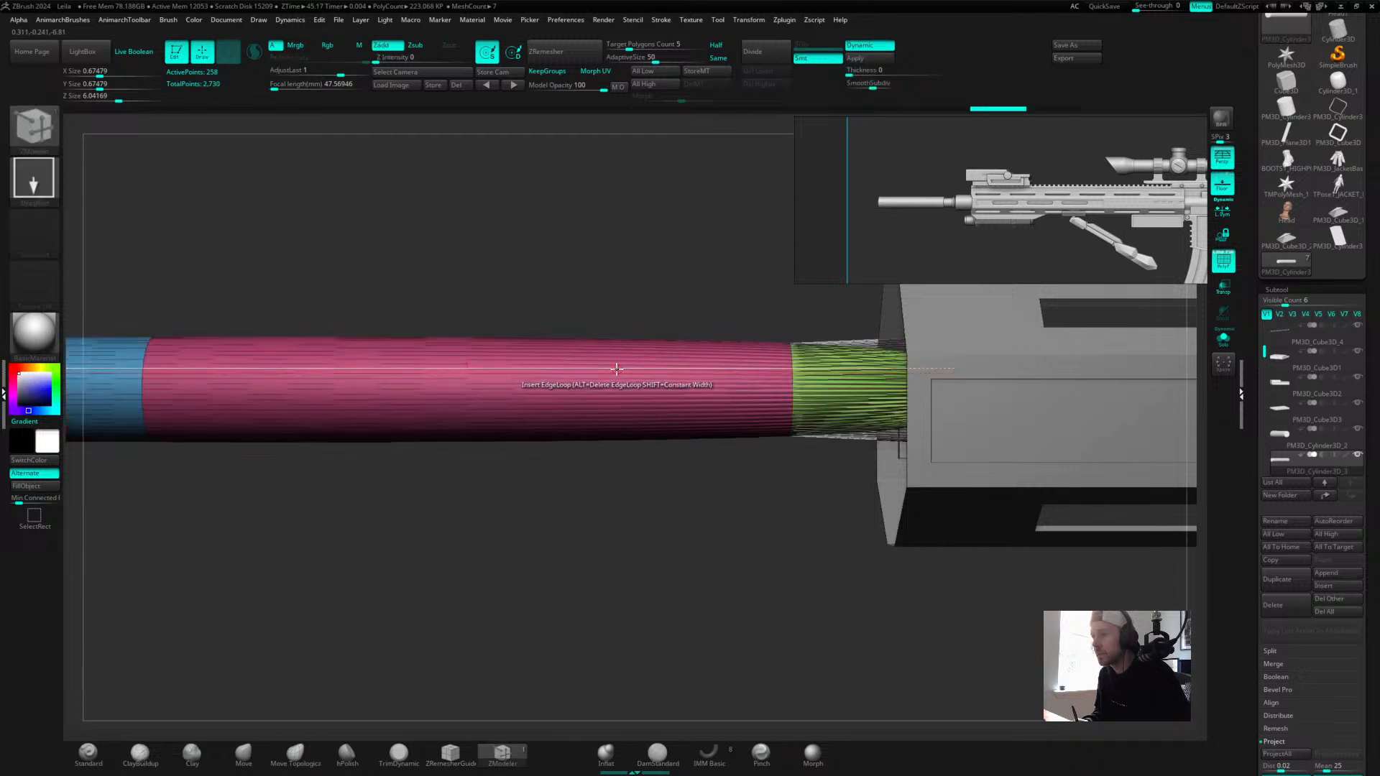
key(shift+d)
drag(616, 372, 610, 372)
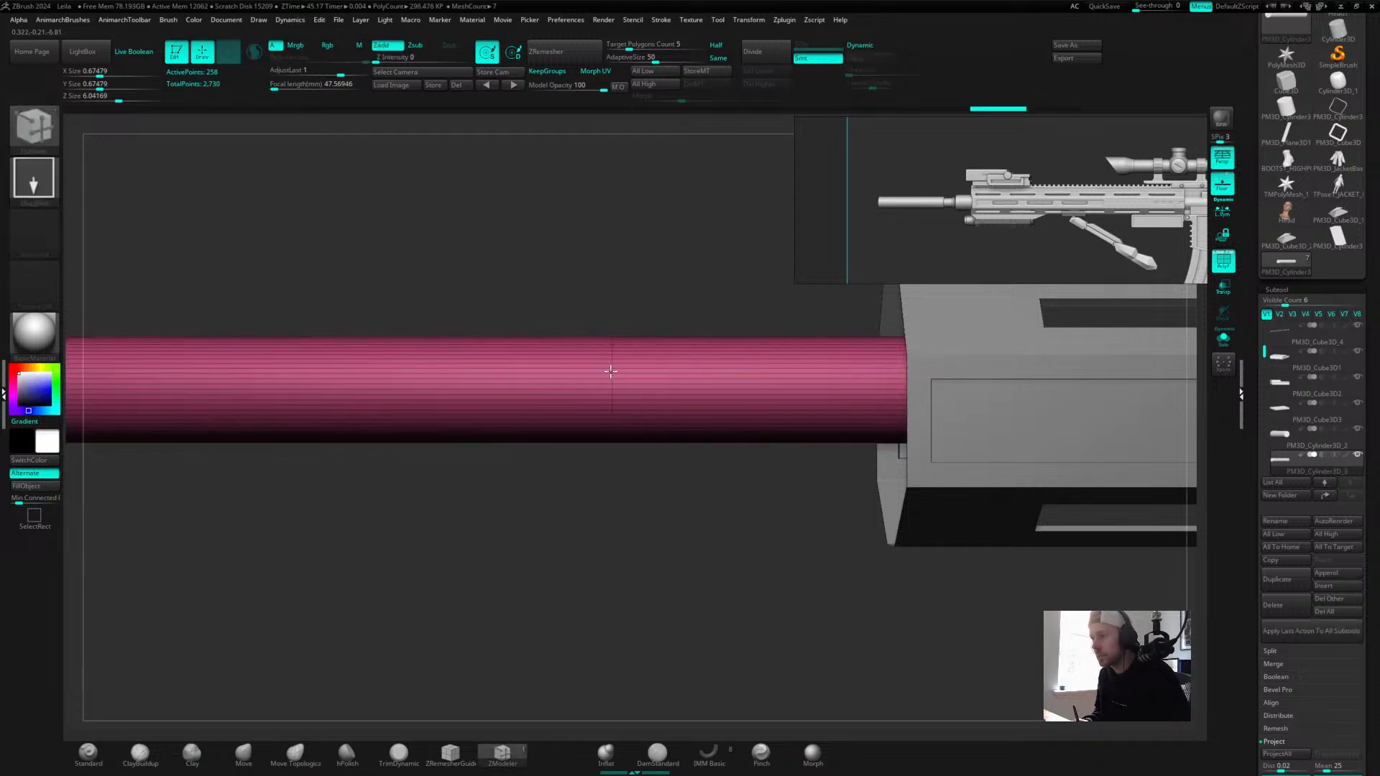
drag(604, 309, 636, 277)
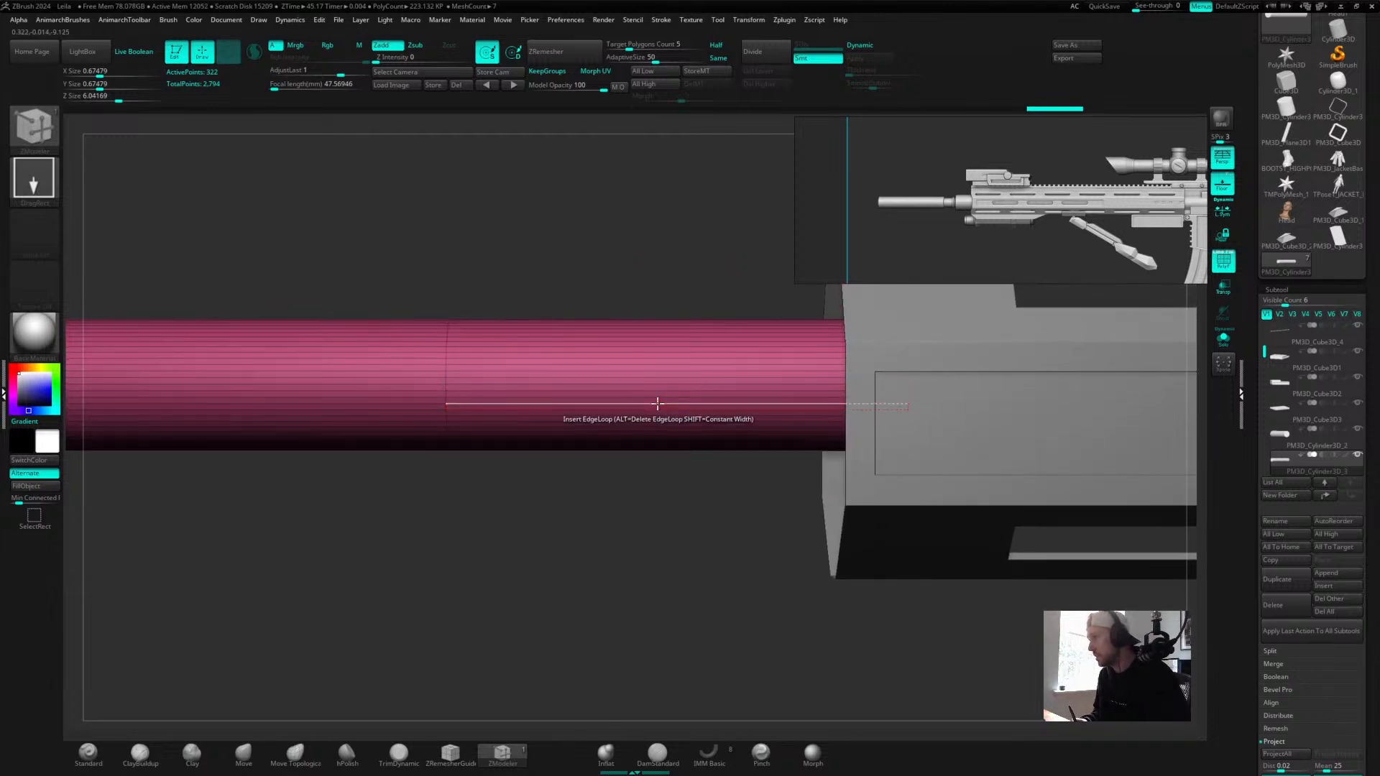
drag(682, 365, 694, 360)
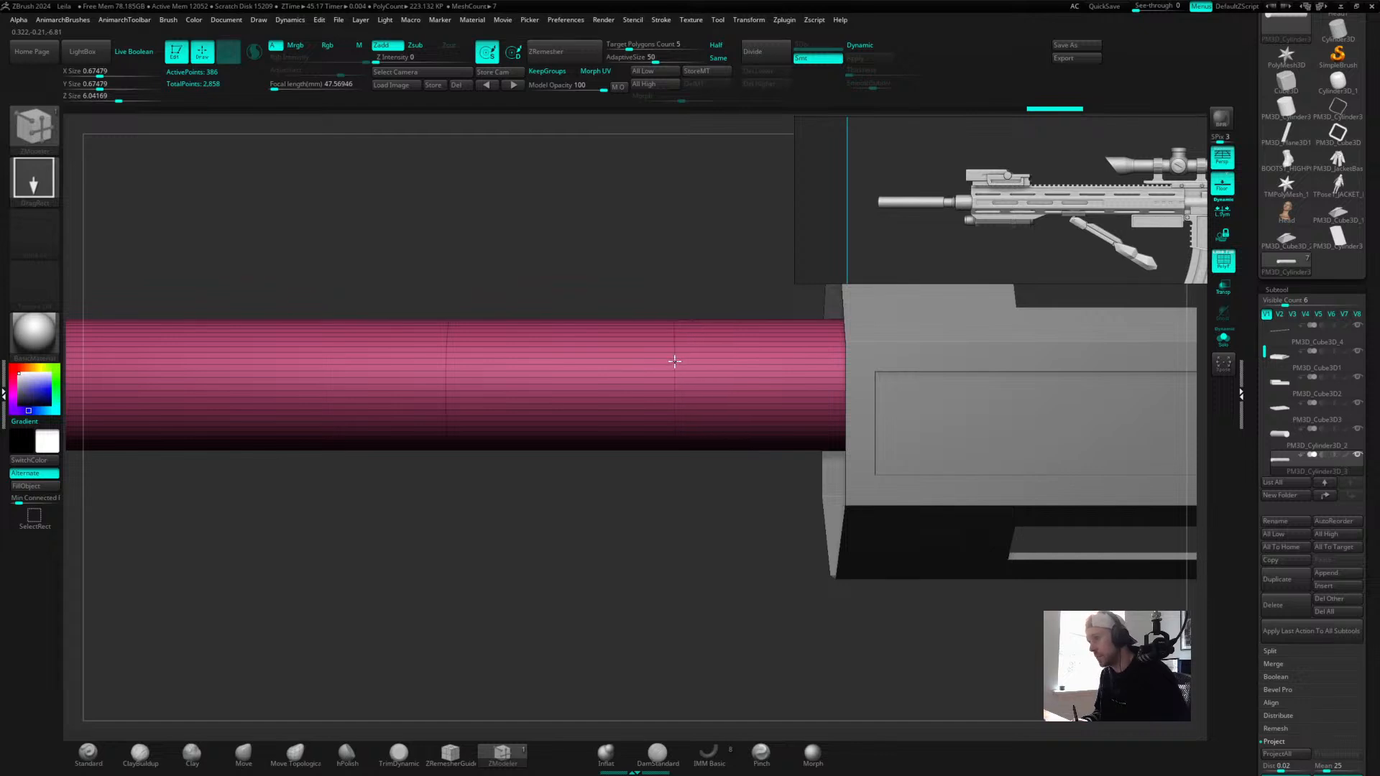
drag(603, 275, 597, 268)
Assign a separate polygroup to the polyloop between the two inserted edge loops with ZModeler's PolyGroup action.
key(space)
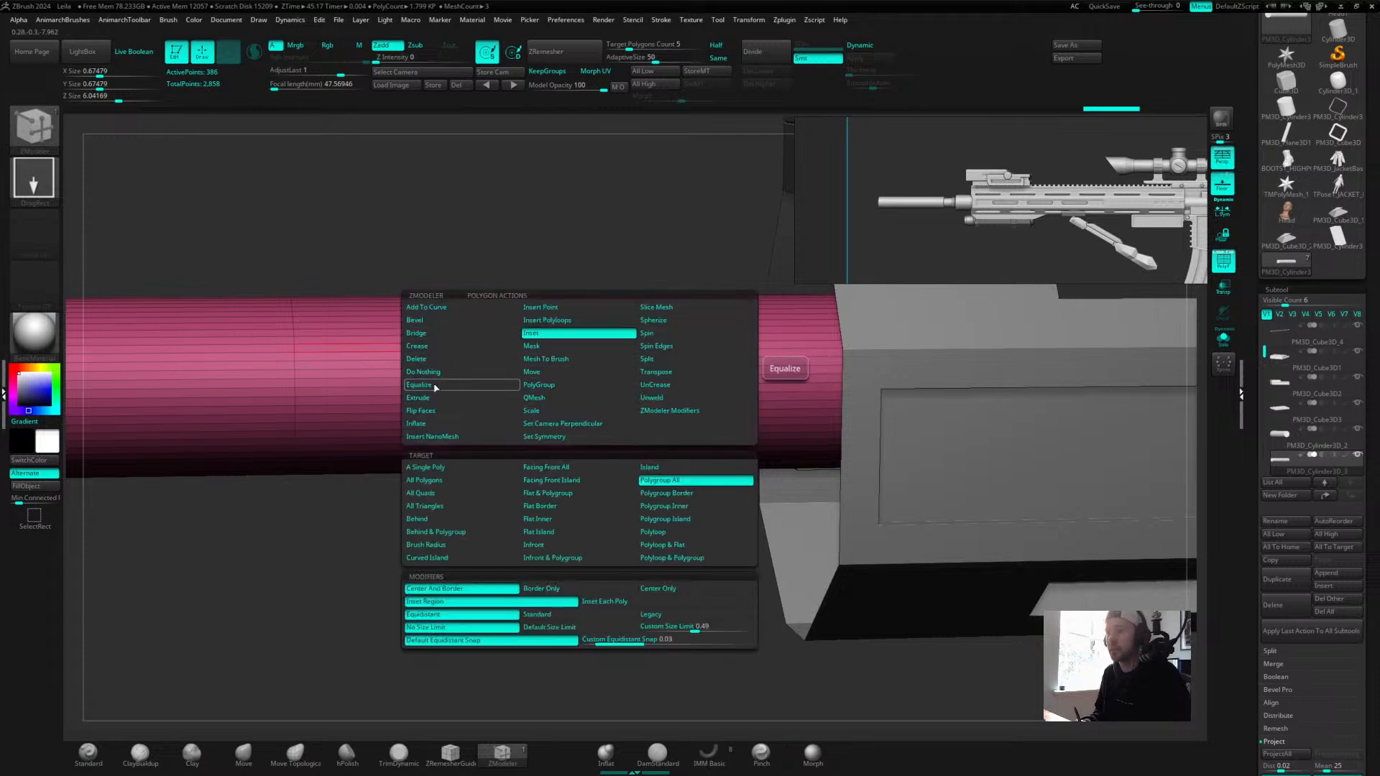
click(539, 385)
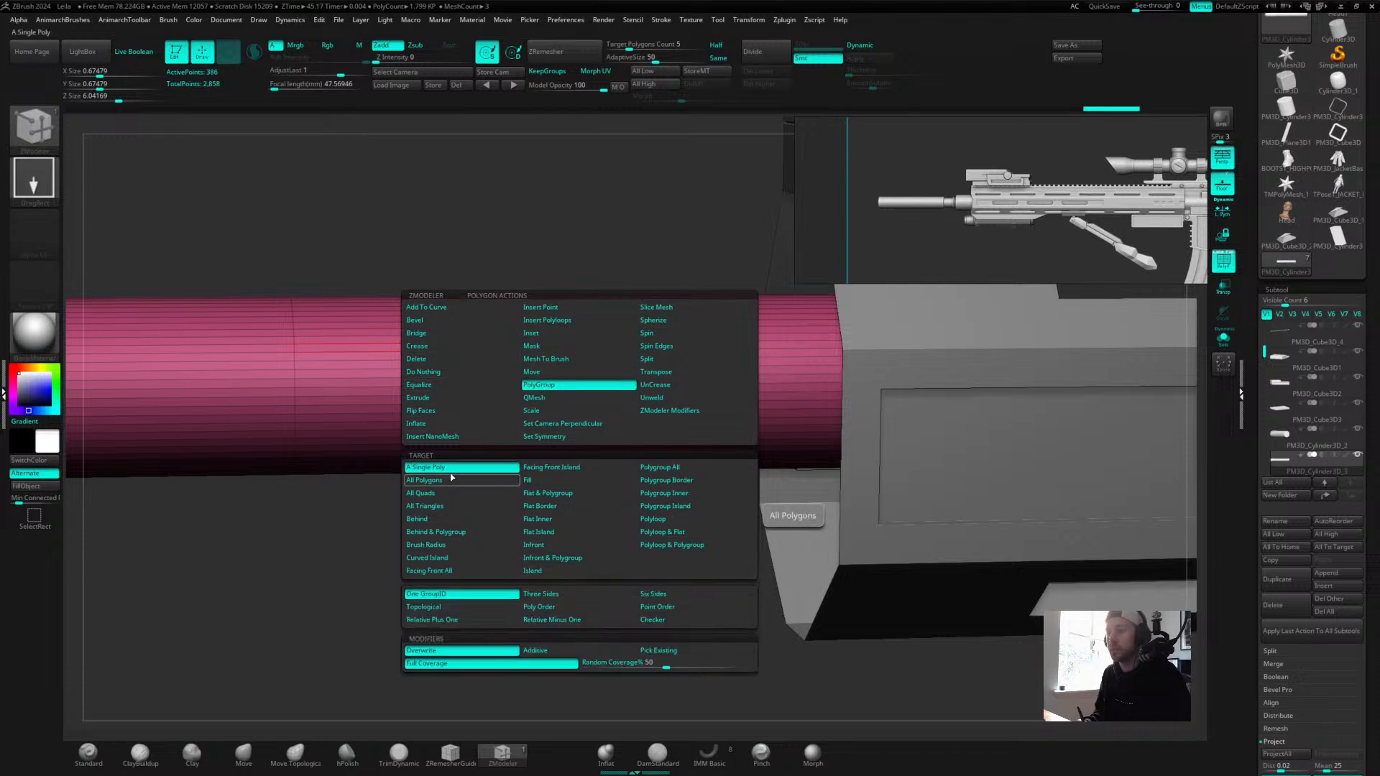
click(683, 521)
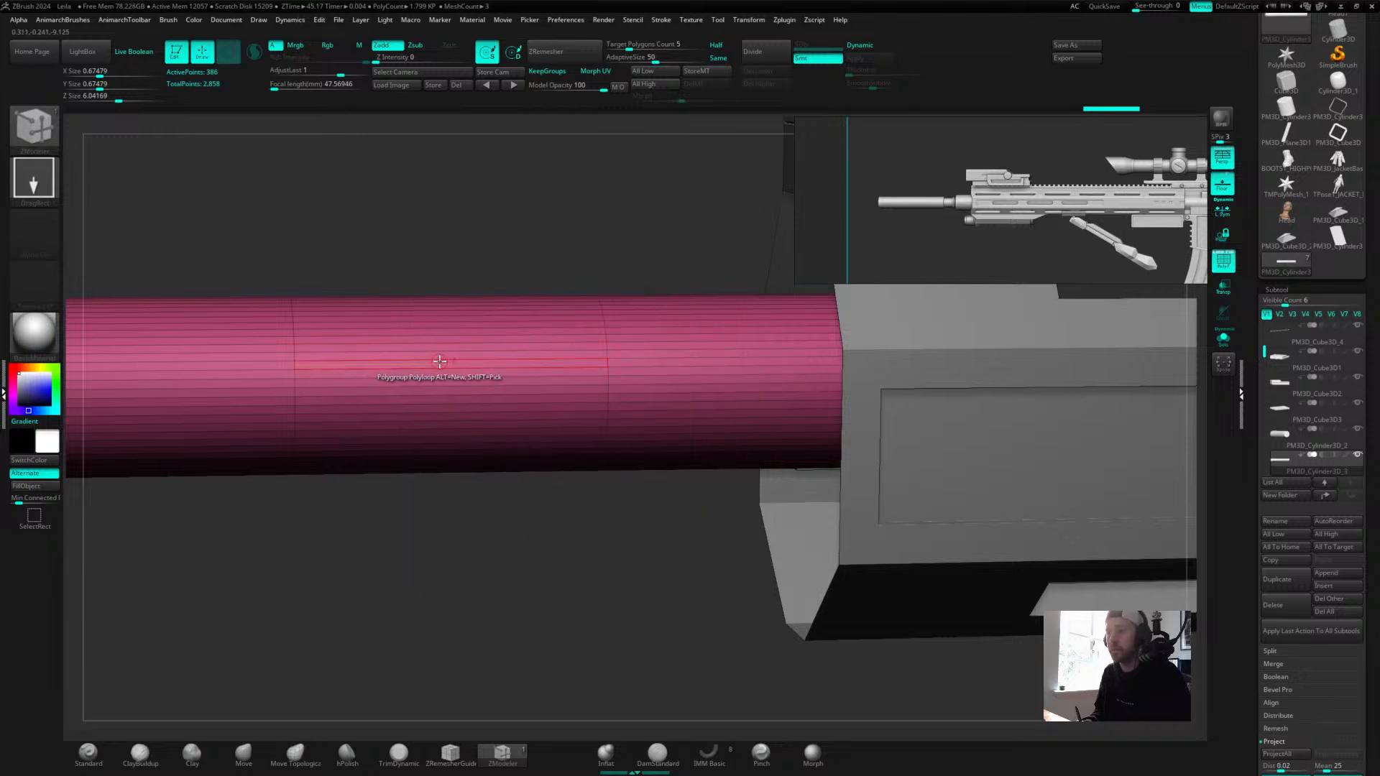
drag(447, 248, 507, 260)
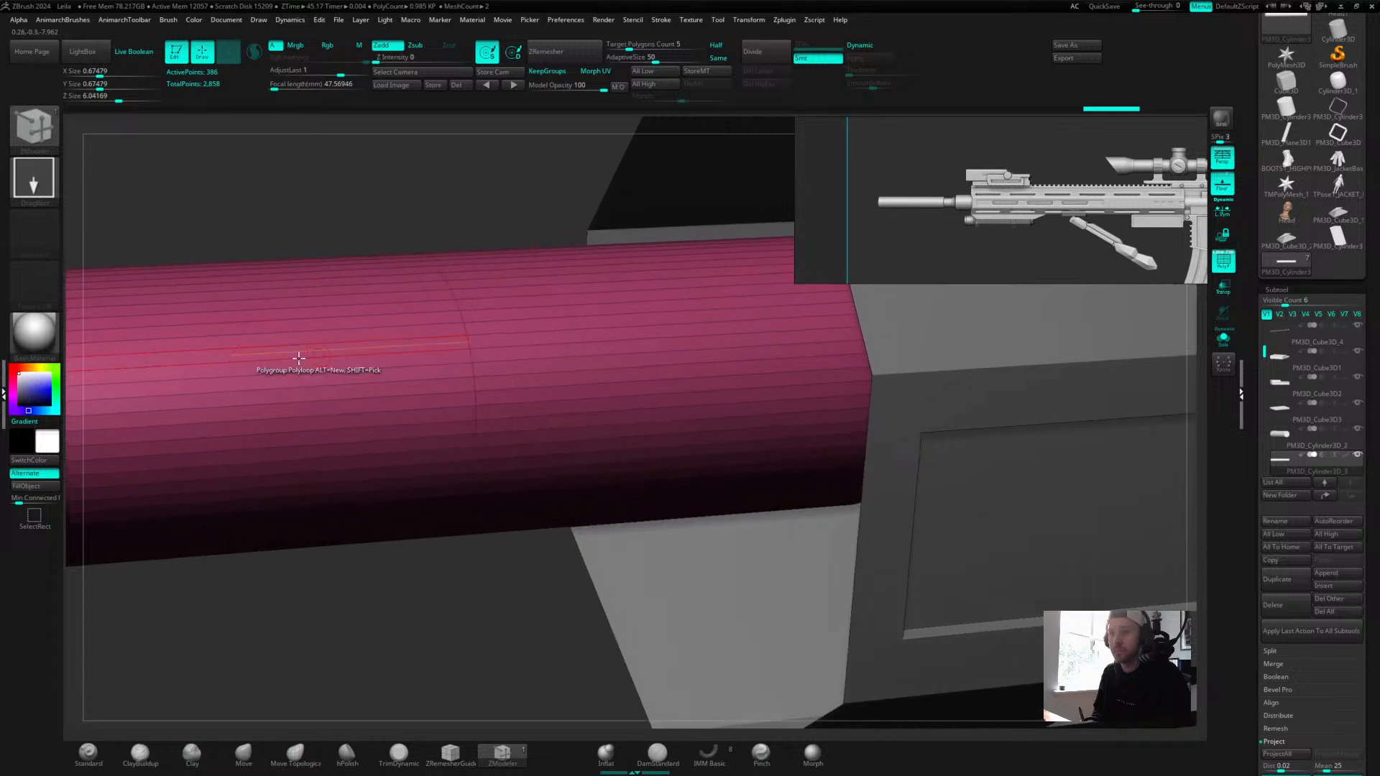
click(229, 352)
Extrude the barrel's middle polygroup inward into a narrower neck and extrude the rear section outward as a polygroup island.
alt+drag(305, 225, 640, 266)
key(space)
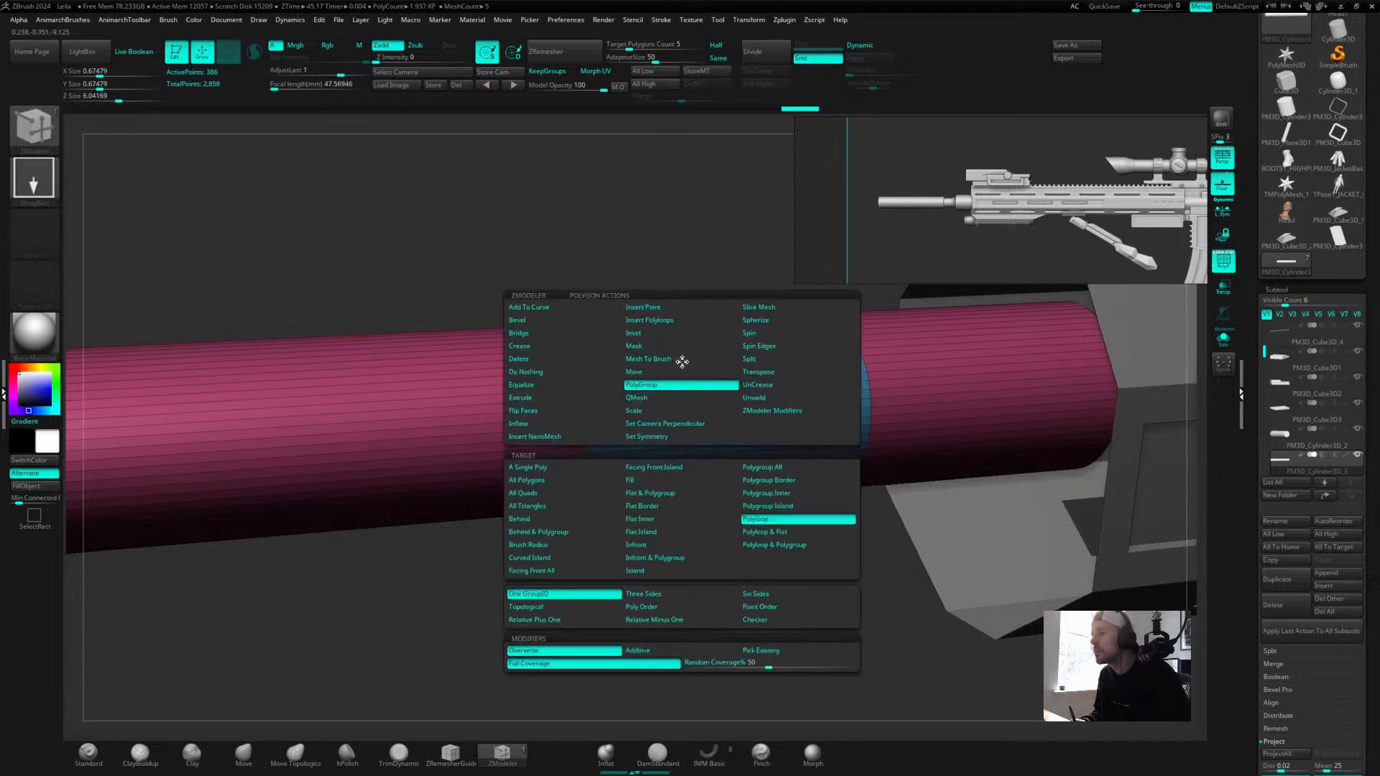
click(554, 398)
drag(696, 376, 661, 377)
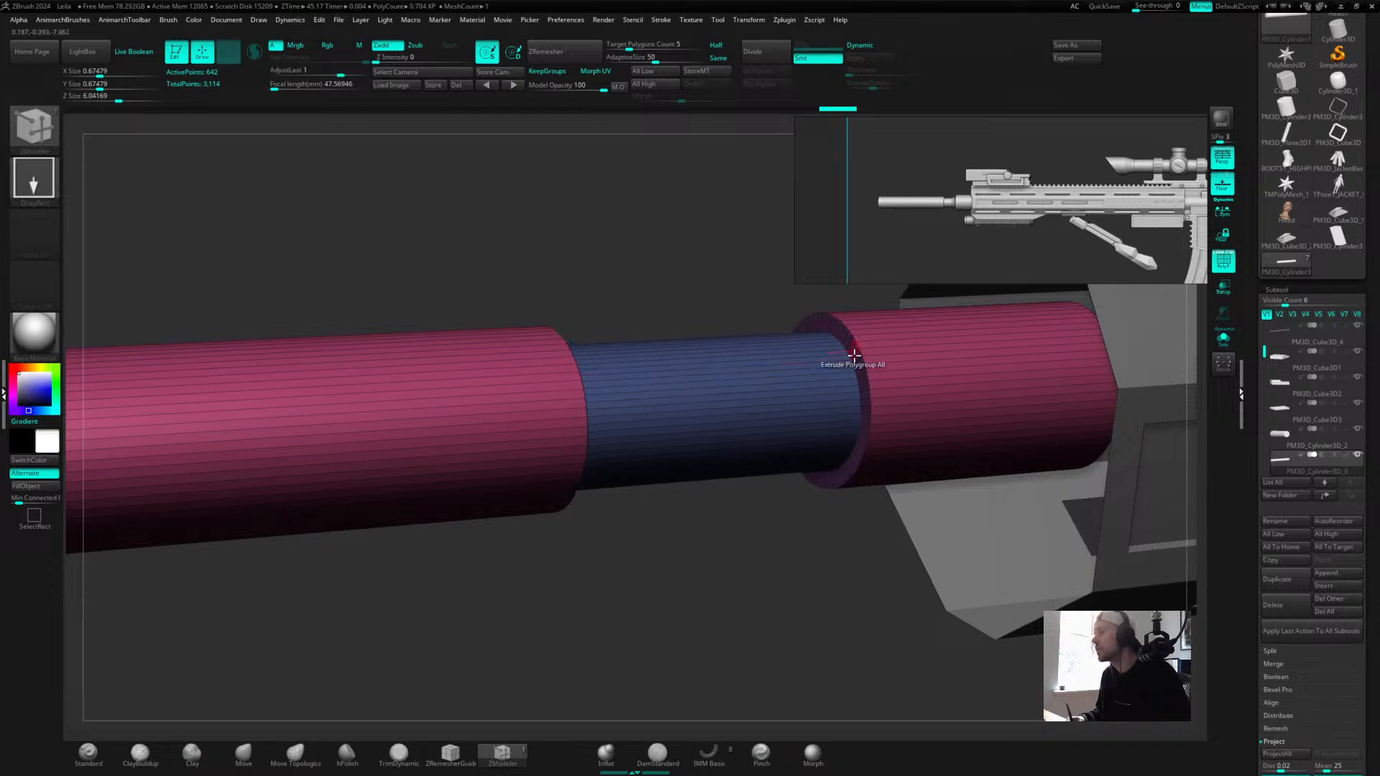
right_click(892, 357)
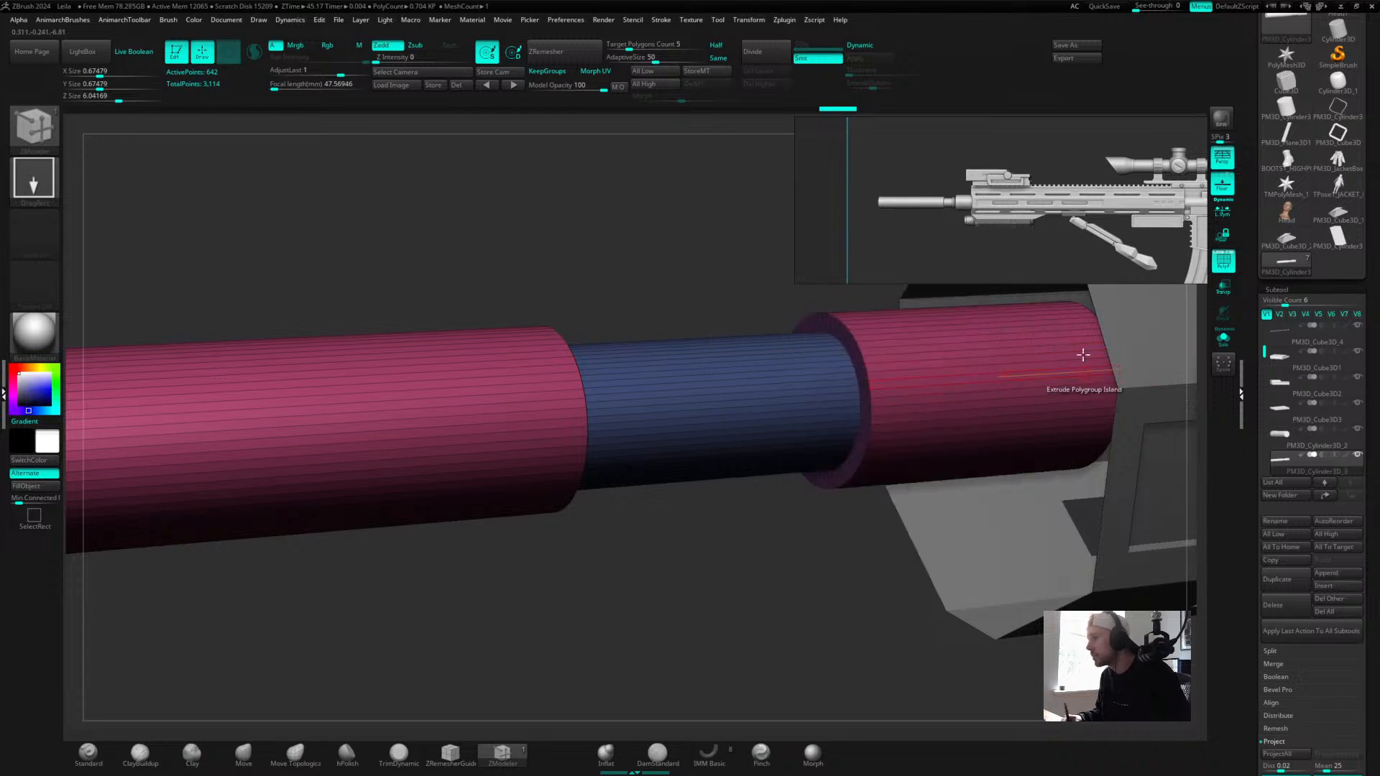
drag(973, 352, 1012, 349)
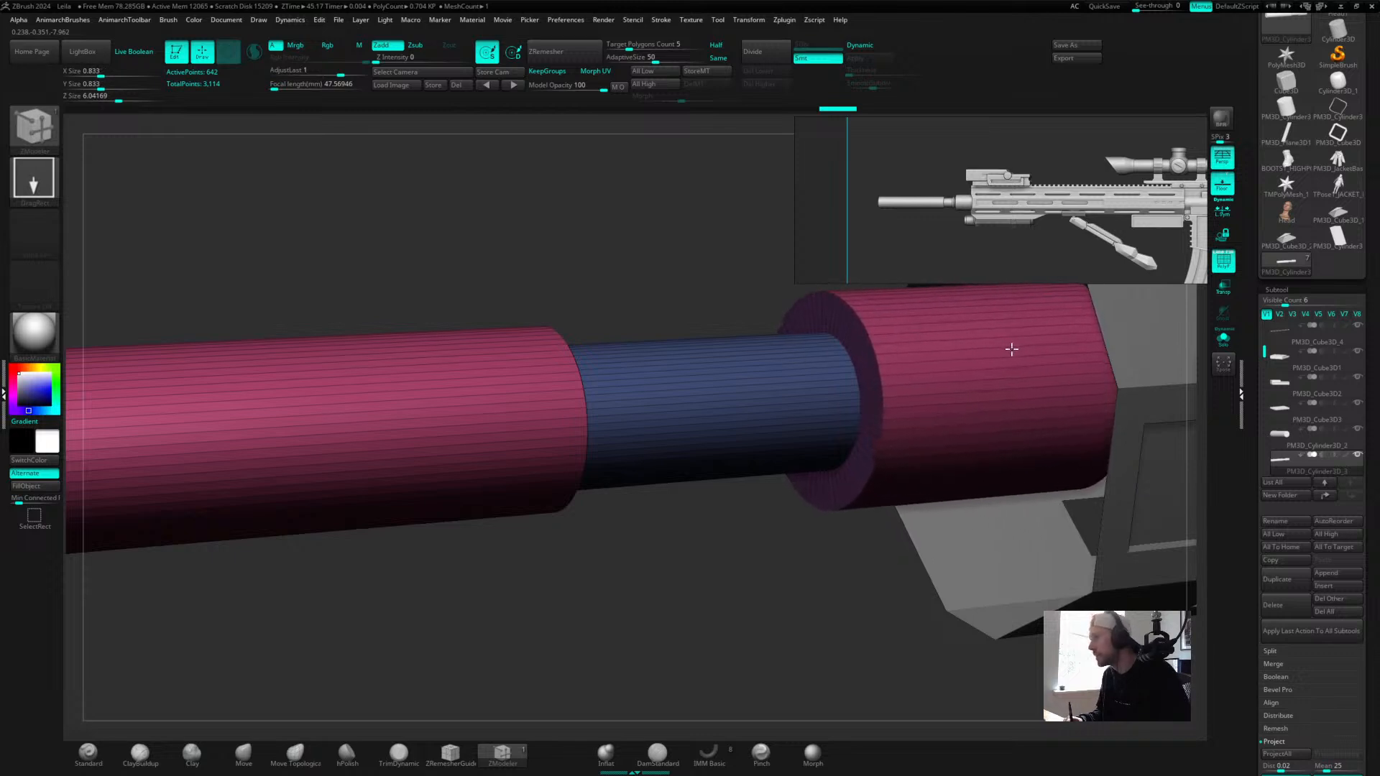
Insert an edge loop around the narrow neck near the rear collar and bevel it into a thin band.
key(shift)
mouse_move(704, 252)
shift+mouse_down()
mouse_move(616, 272)
mouse_move(690, 288)
mouse_move(696, 256)
mouse_move(636, 298)
mouse_move(675, 299)
mouse_move(727, 410)
shift+mouse_up()
click(728, 413)
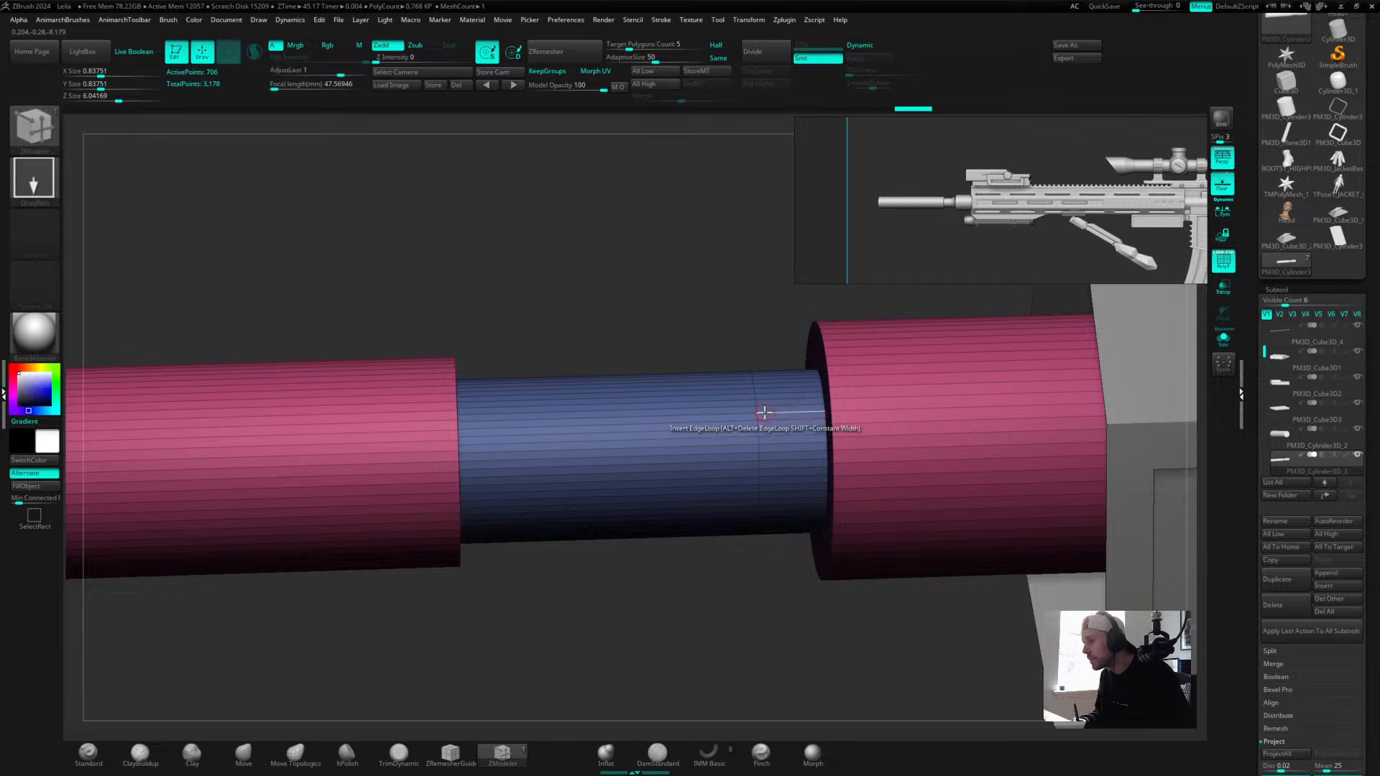
key(space)
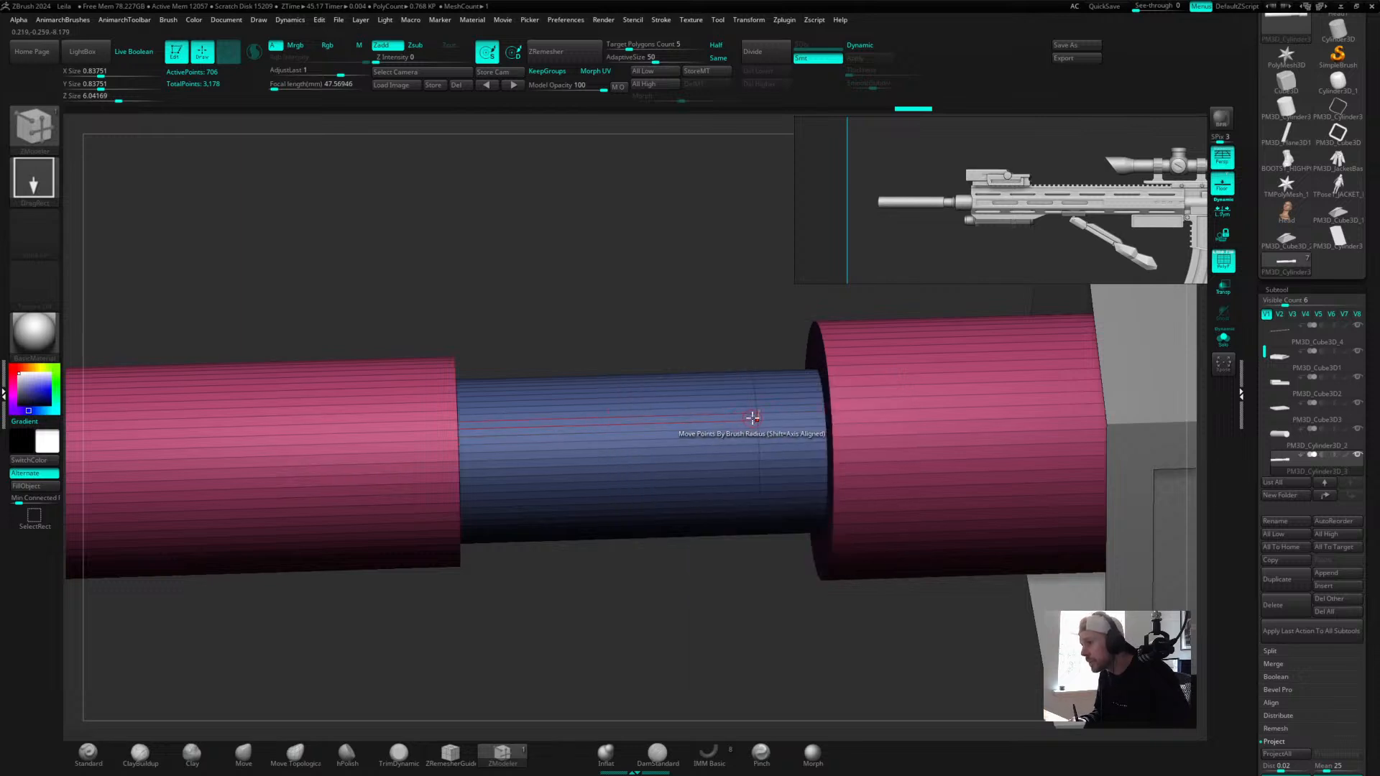
click(758, 409)
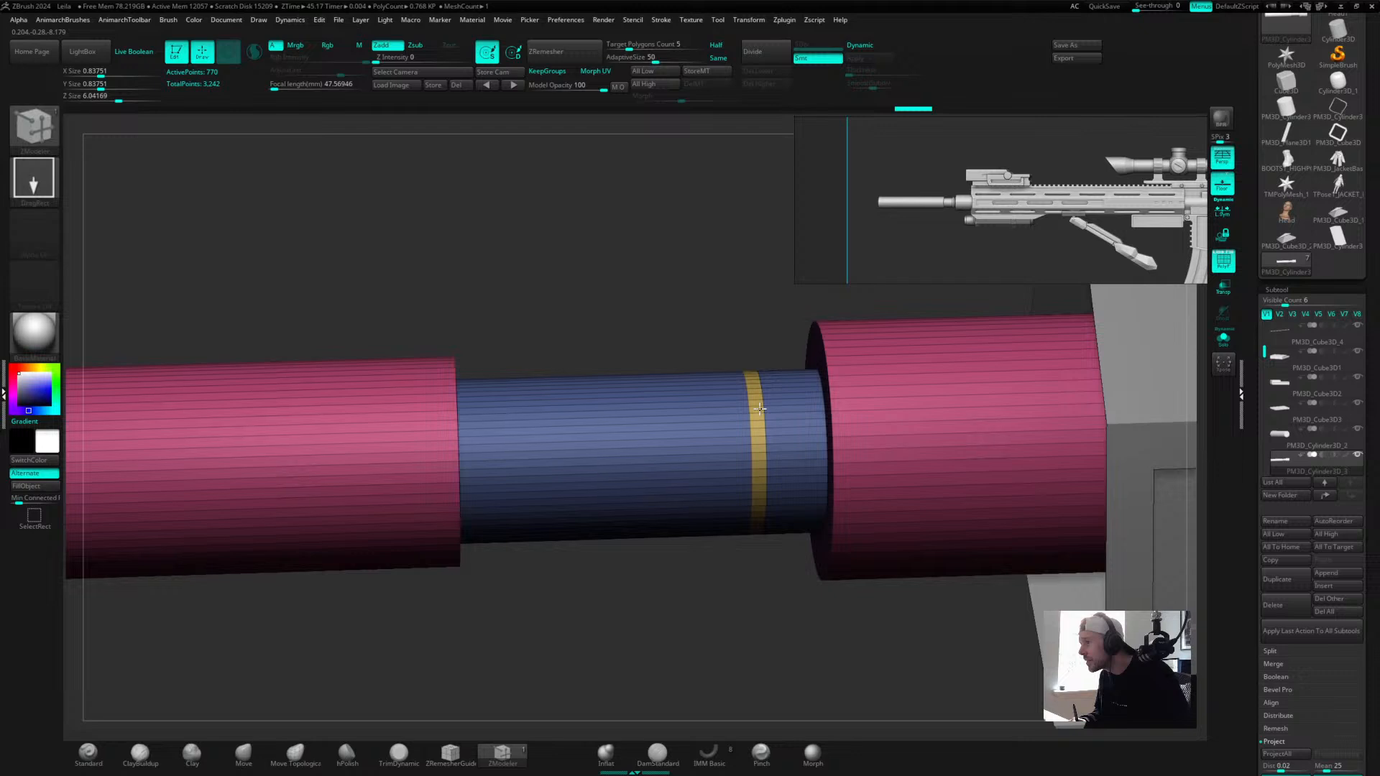
Preview the stepped barrel with dynamic subdivision, return to the base mesh, and examine the front section's shoulder.
drag(746, 318, 338, 395)
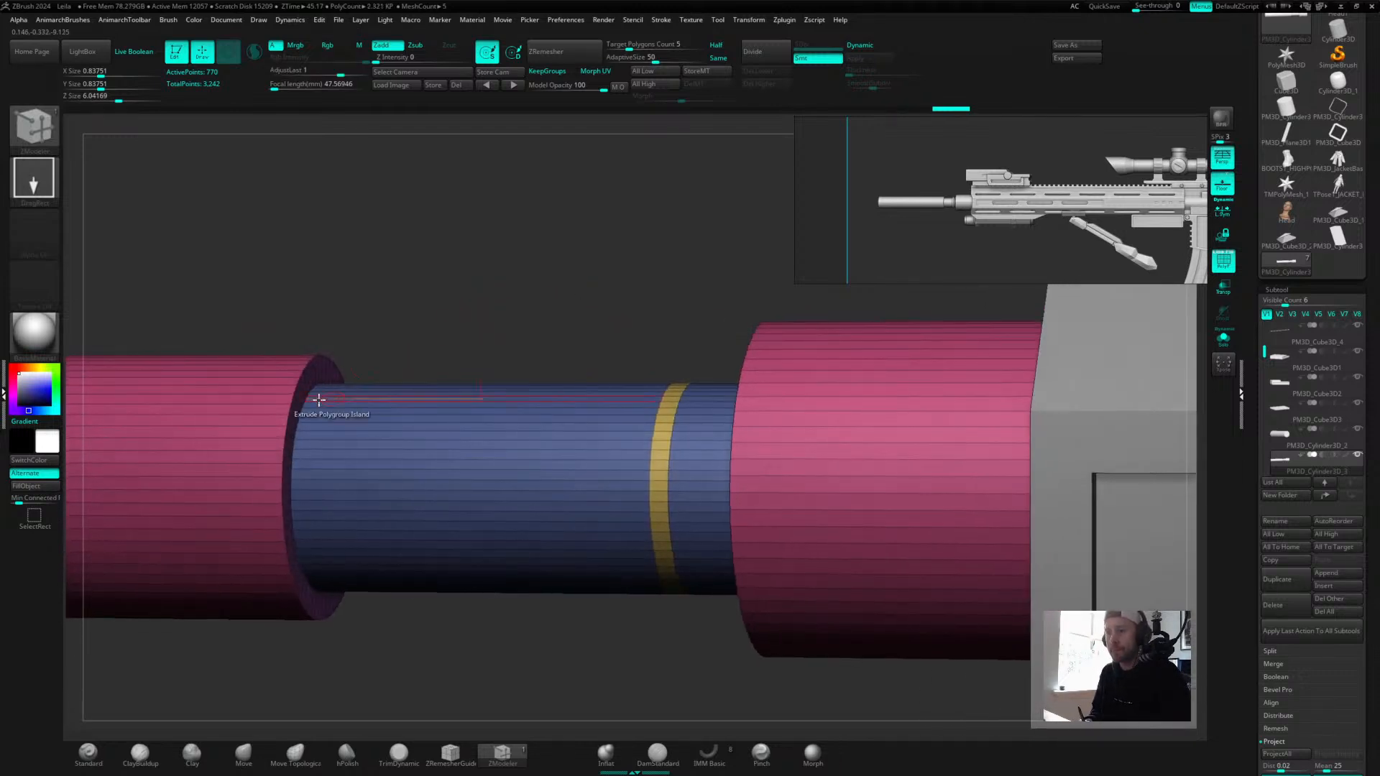
key(d)
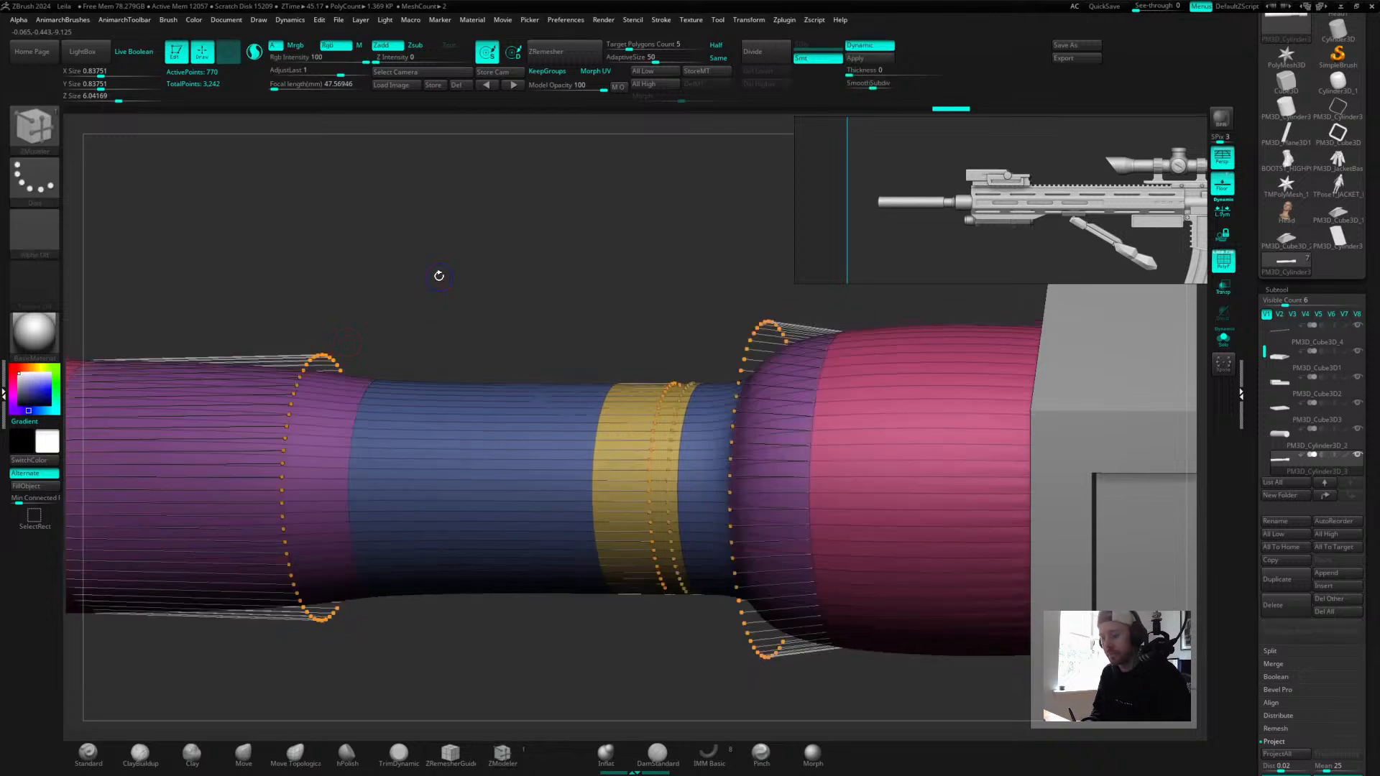
key(shift+d)
alt+drag(424, 284, 512, 288)
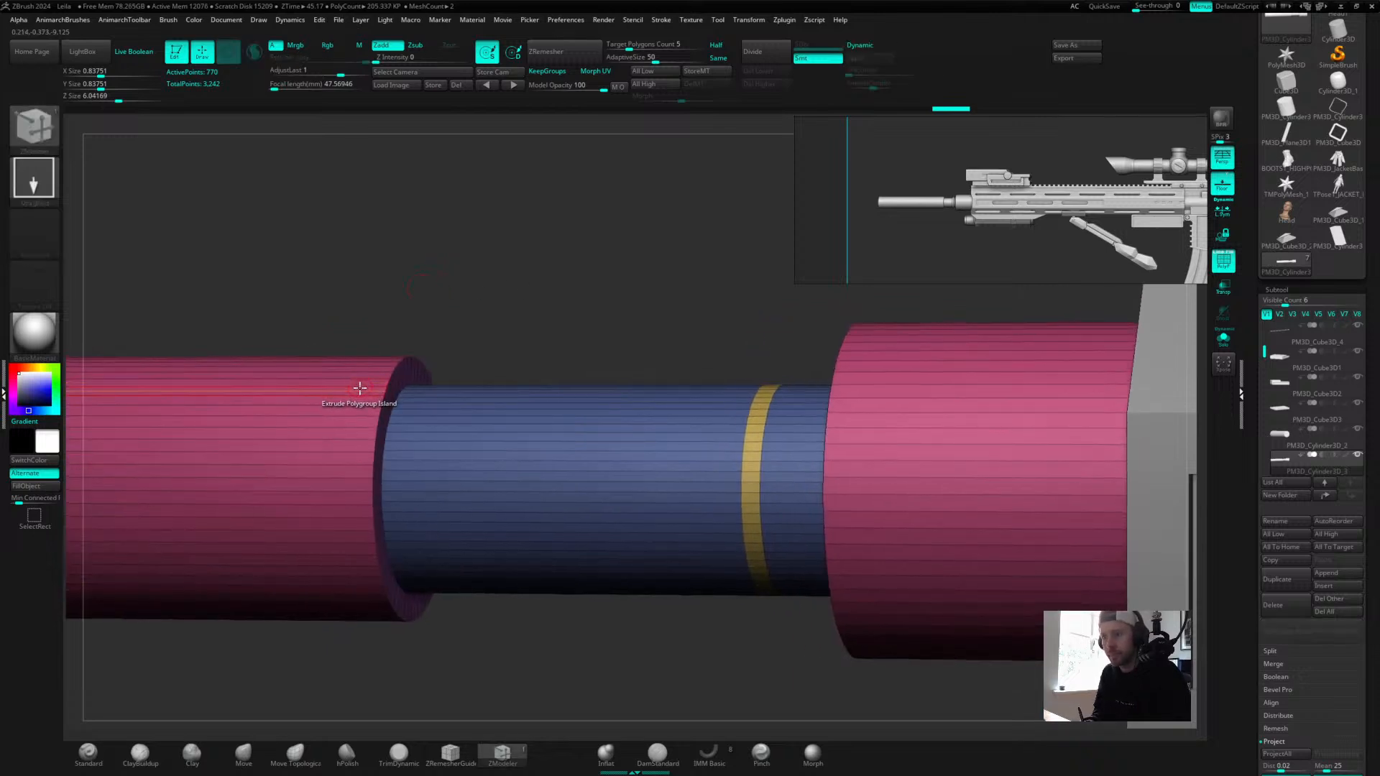
alt+drag(425, 330, 784, 290)
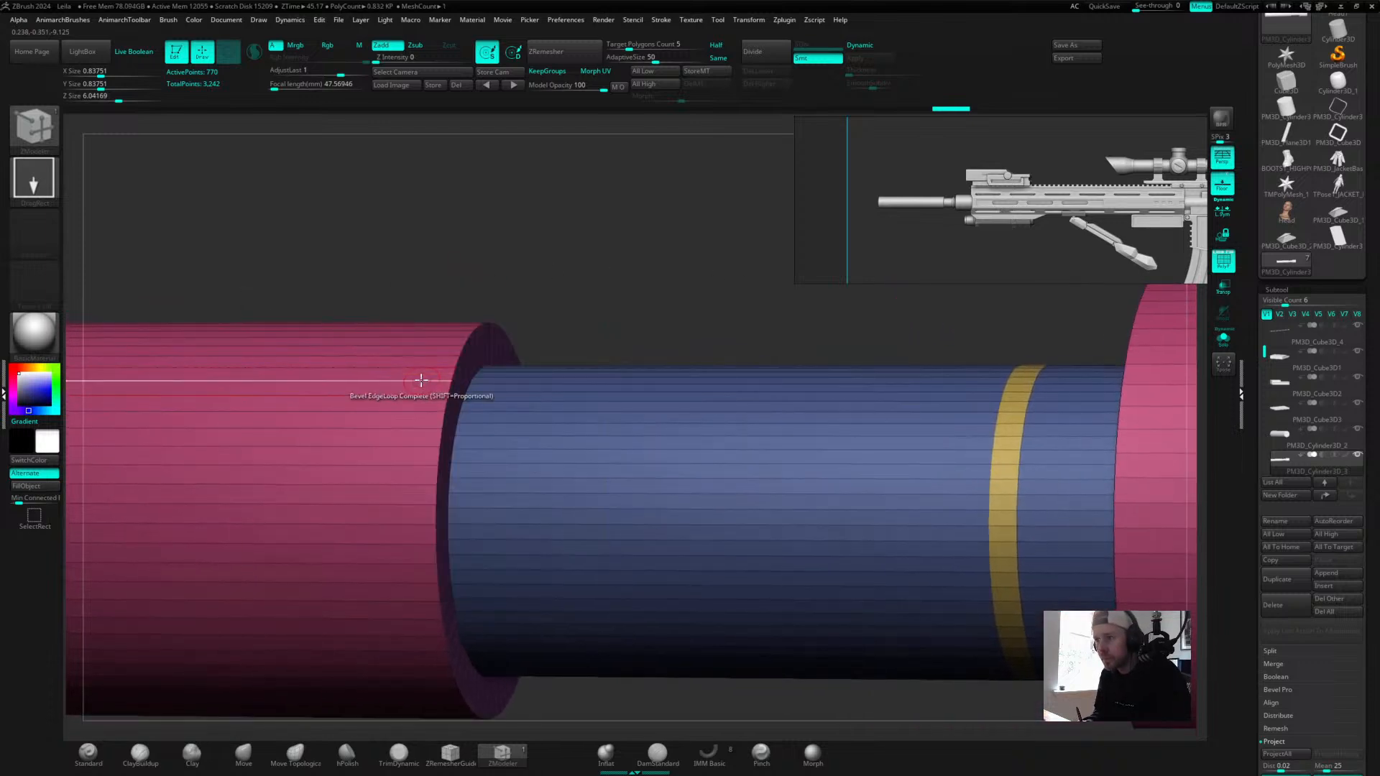
Try to insert a supporting edge loop beside the shoulder edge of the barrel's front section.
key(space)
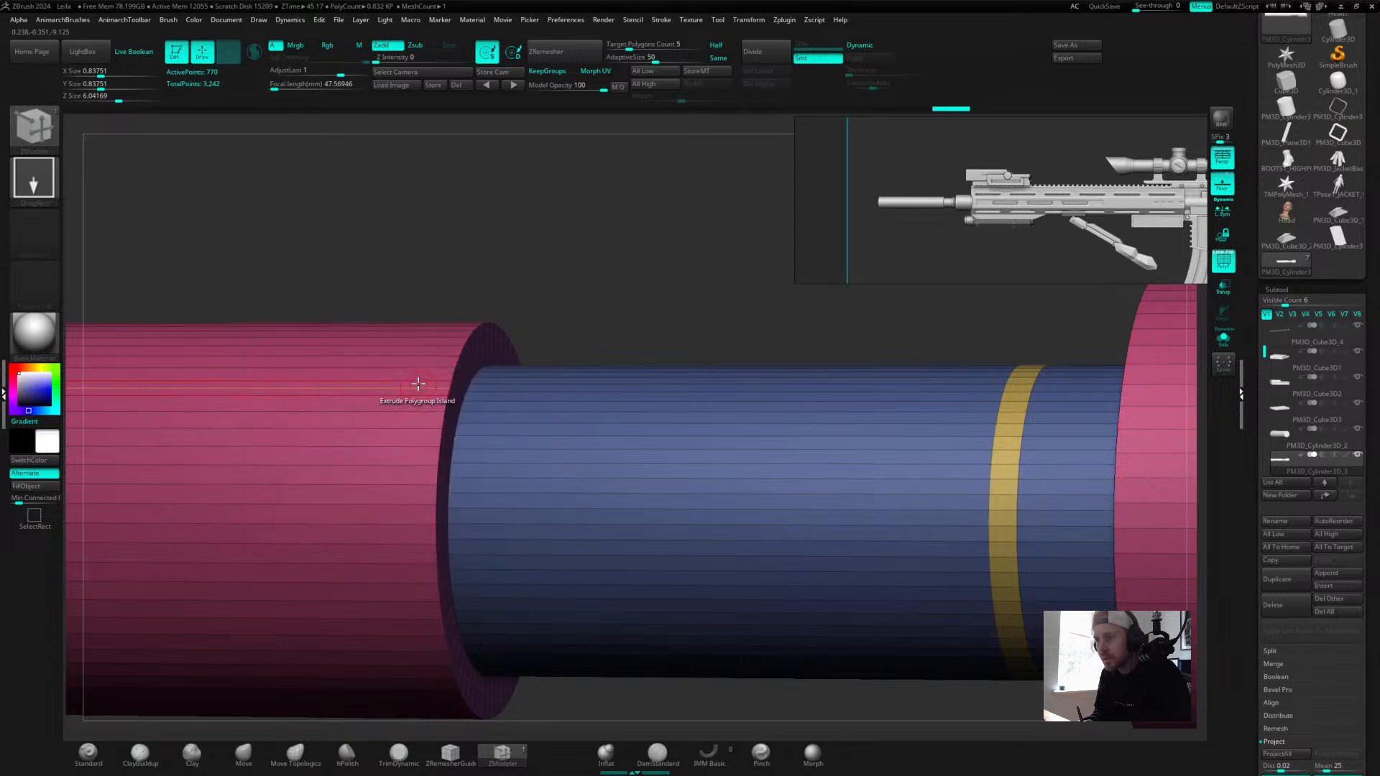
click(425, 381)
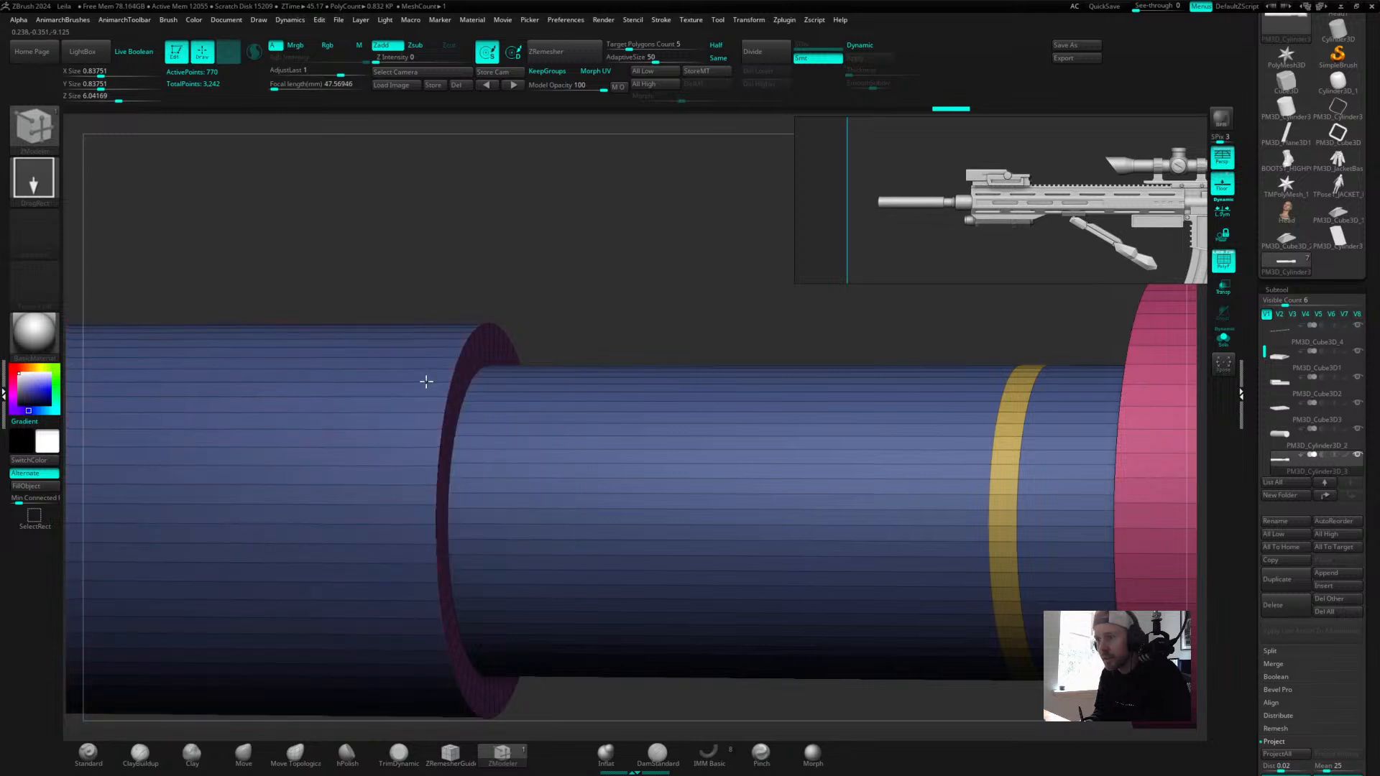
key(ctrl+z)
alt+drag(588, 286, 584, 316)
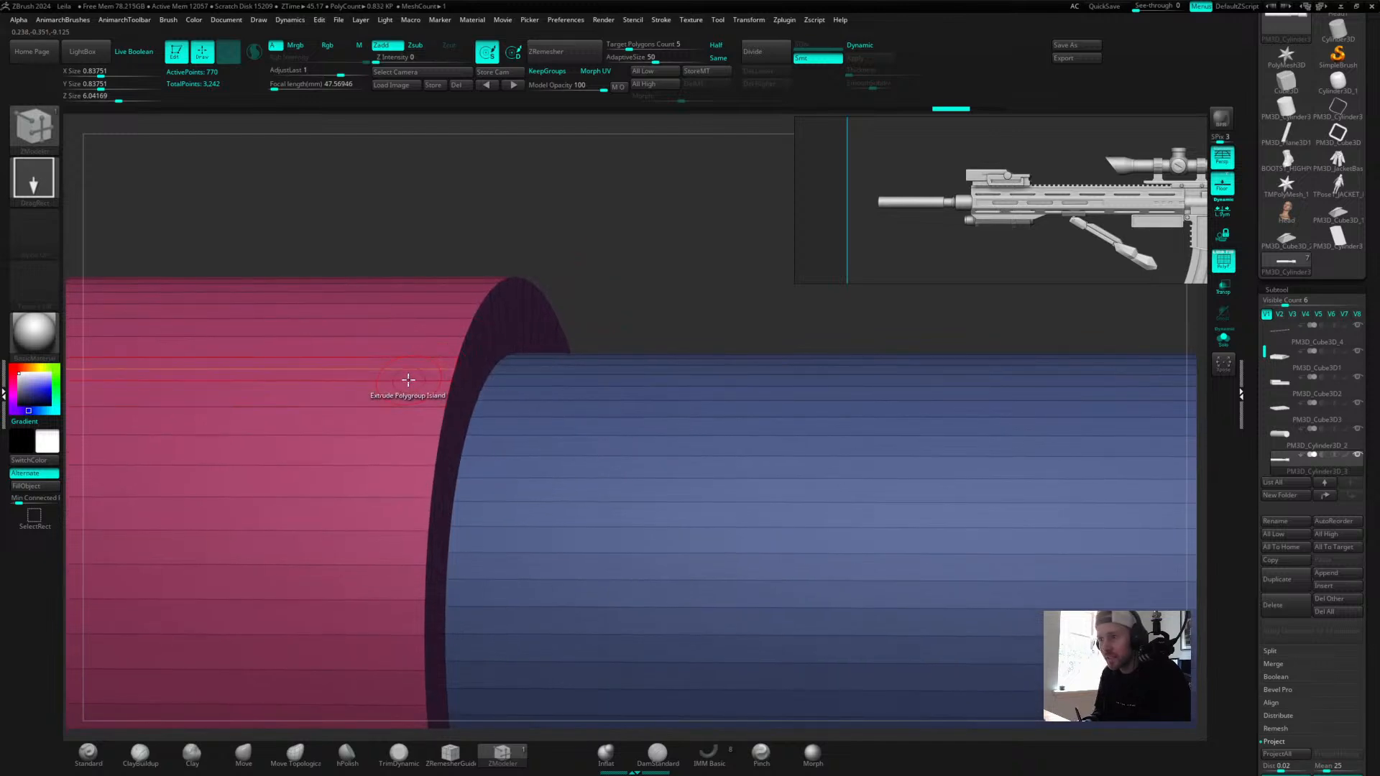
click(408, 380)
key(ctrl+z)
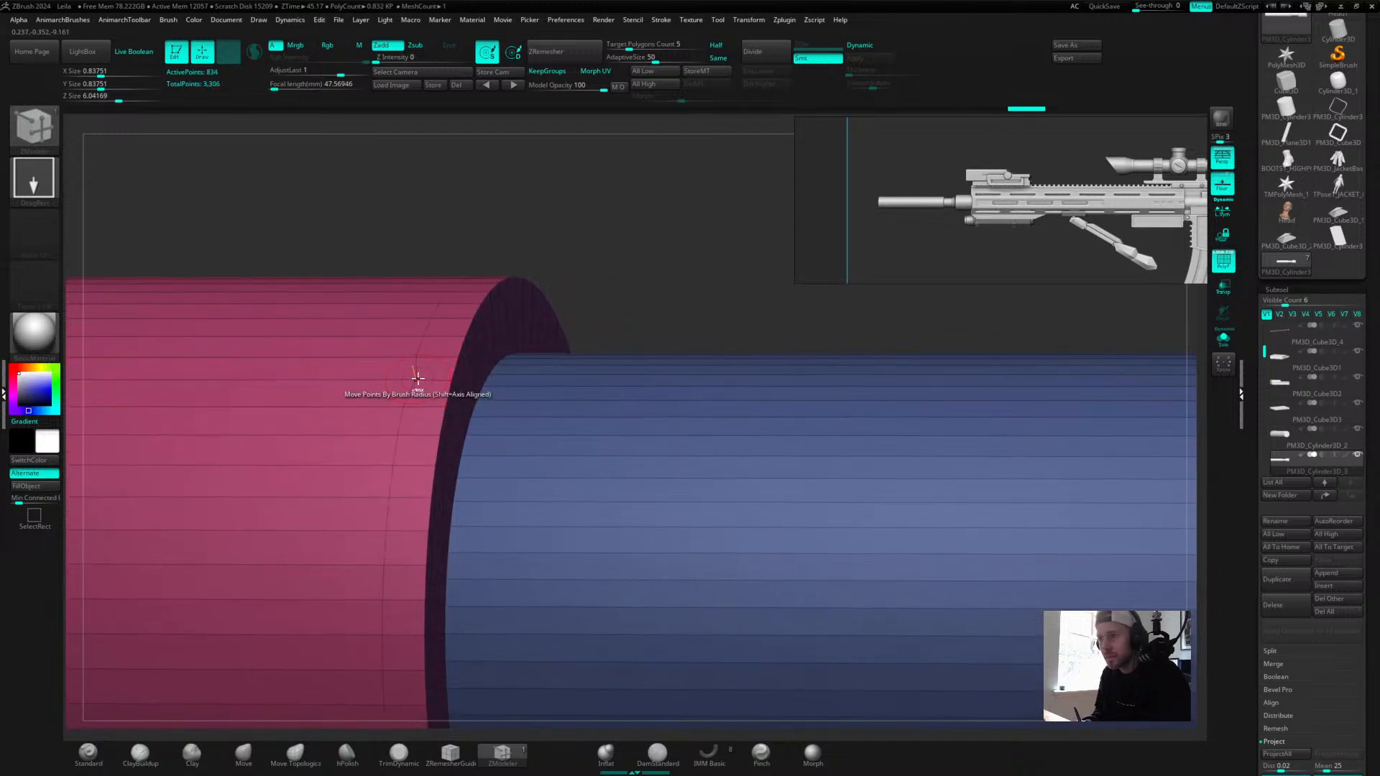
click(404, 382)
key(ctrl+z)
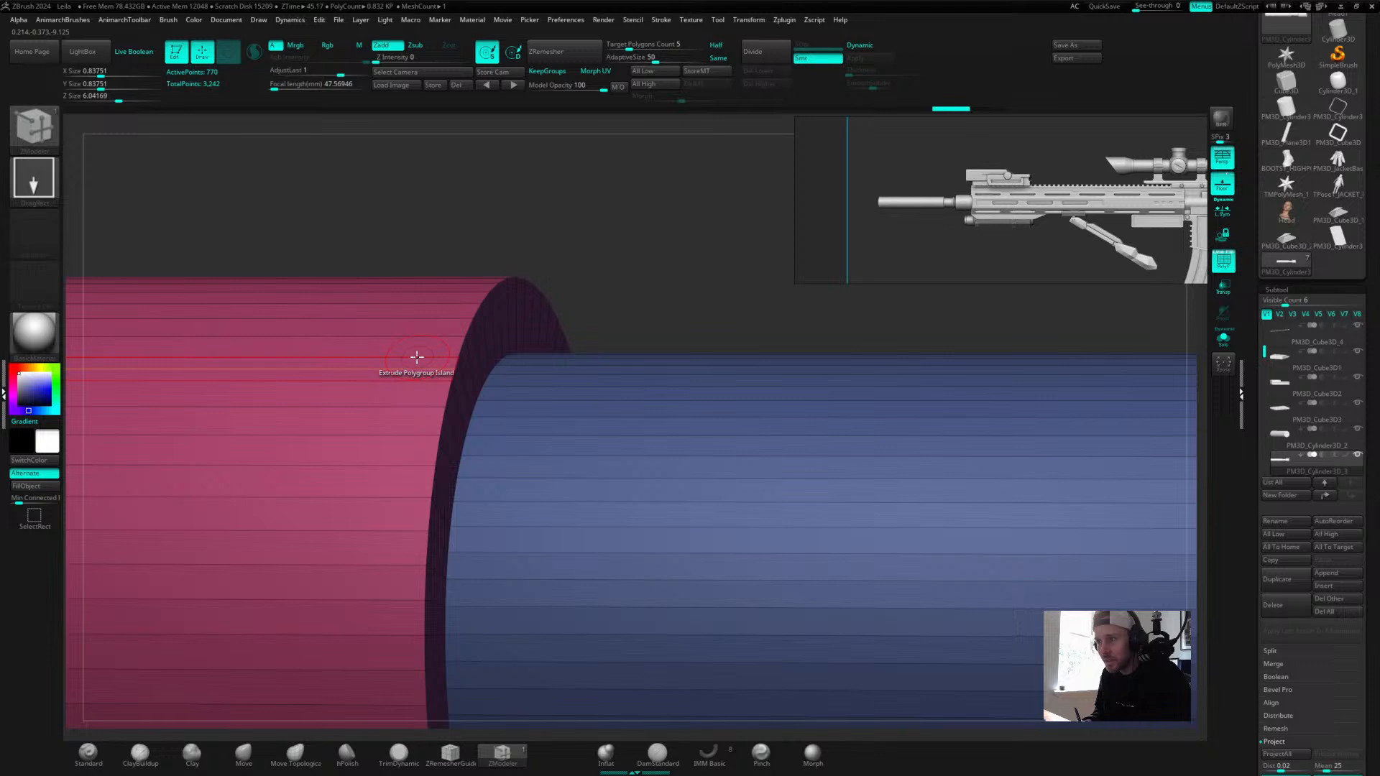
click(417, 357)
key(ctrl+z)
drag(608, 228, 470, 363)
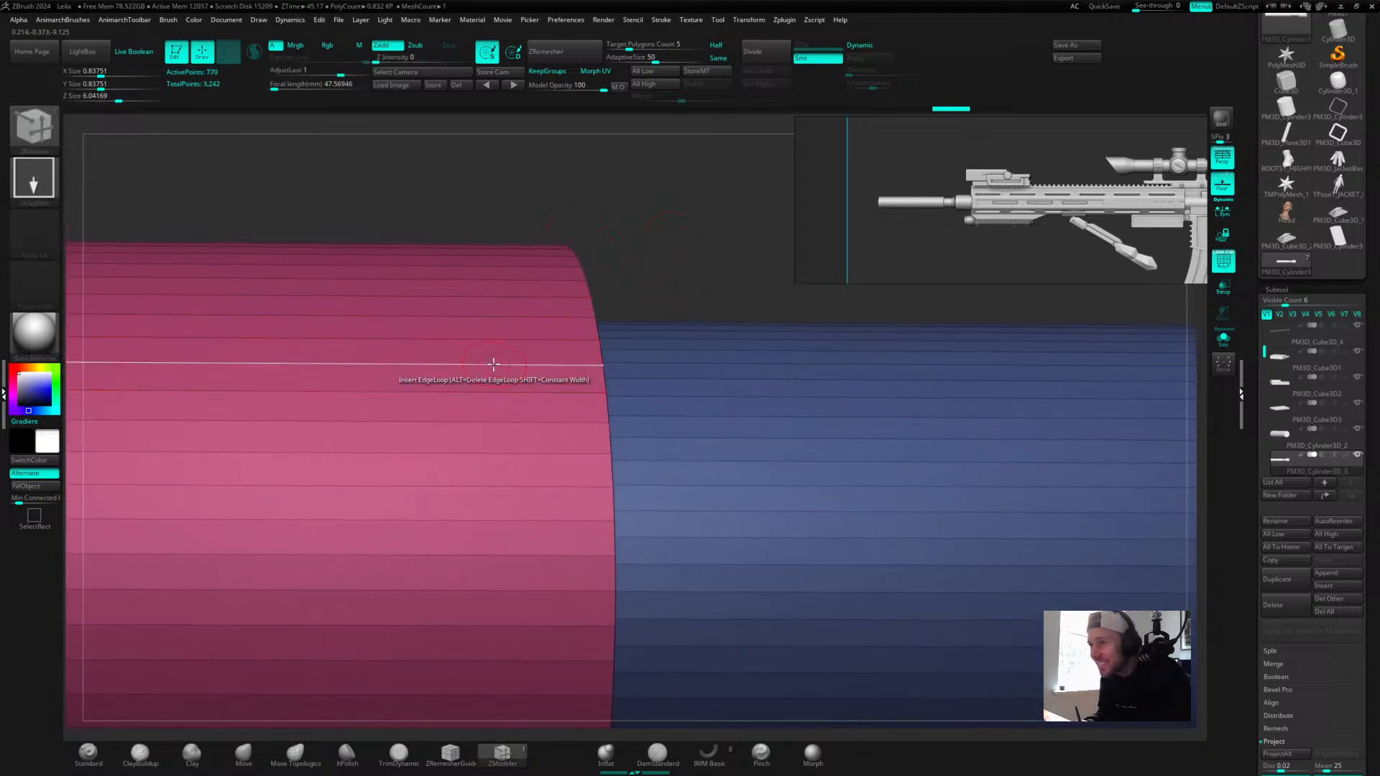
click(494, 363)
key(ctrl+z)
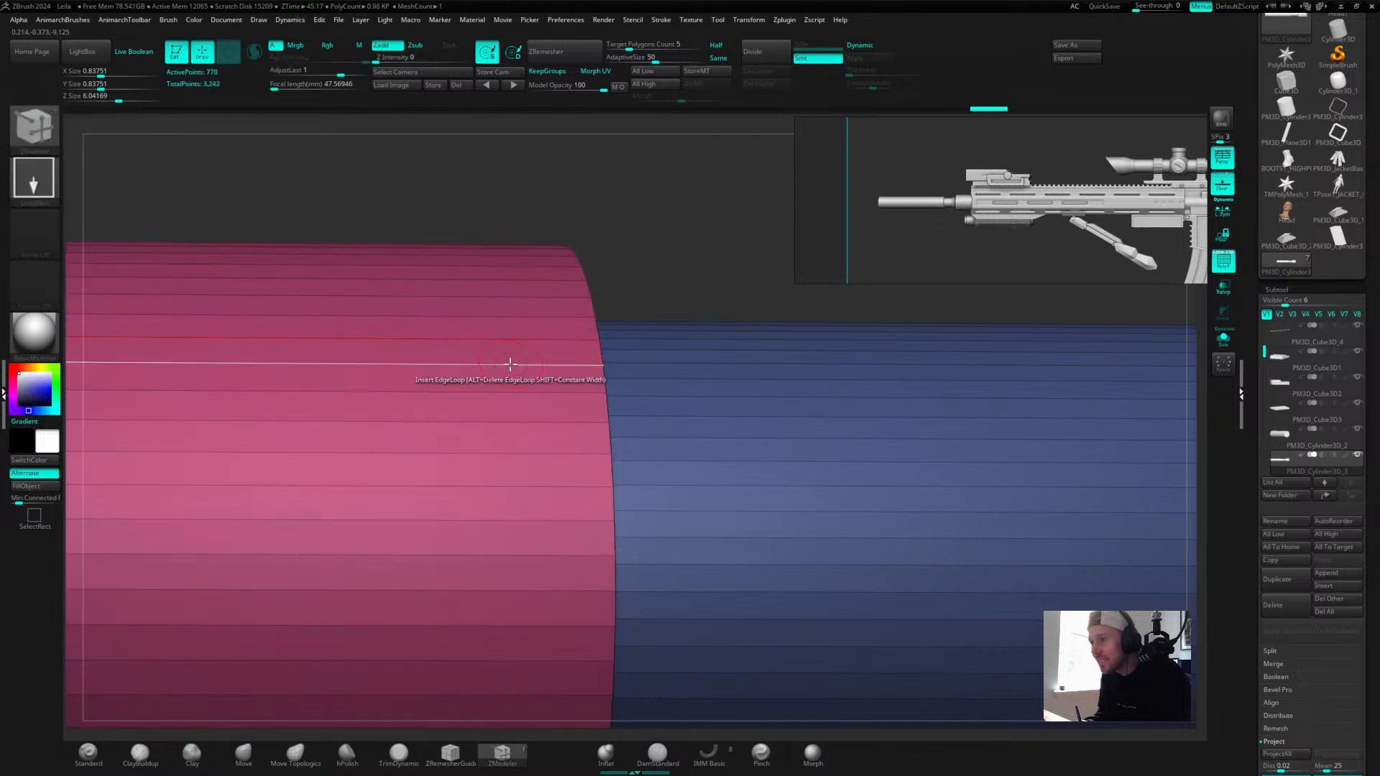
Insert supporting edge loops on both sides of the shoulder's outer edge and check them with dynamic subdivision.
click(510, 365)
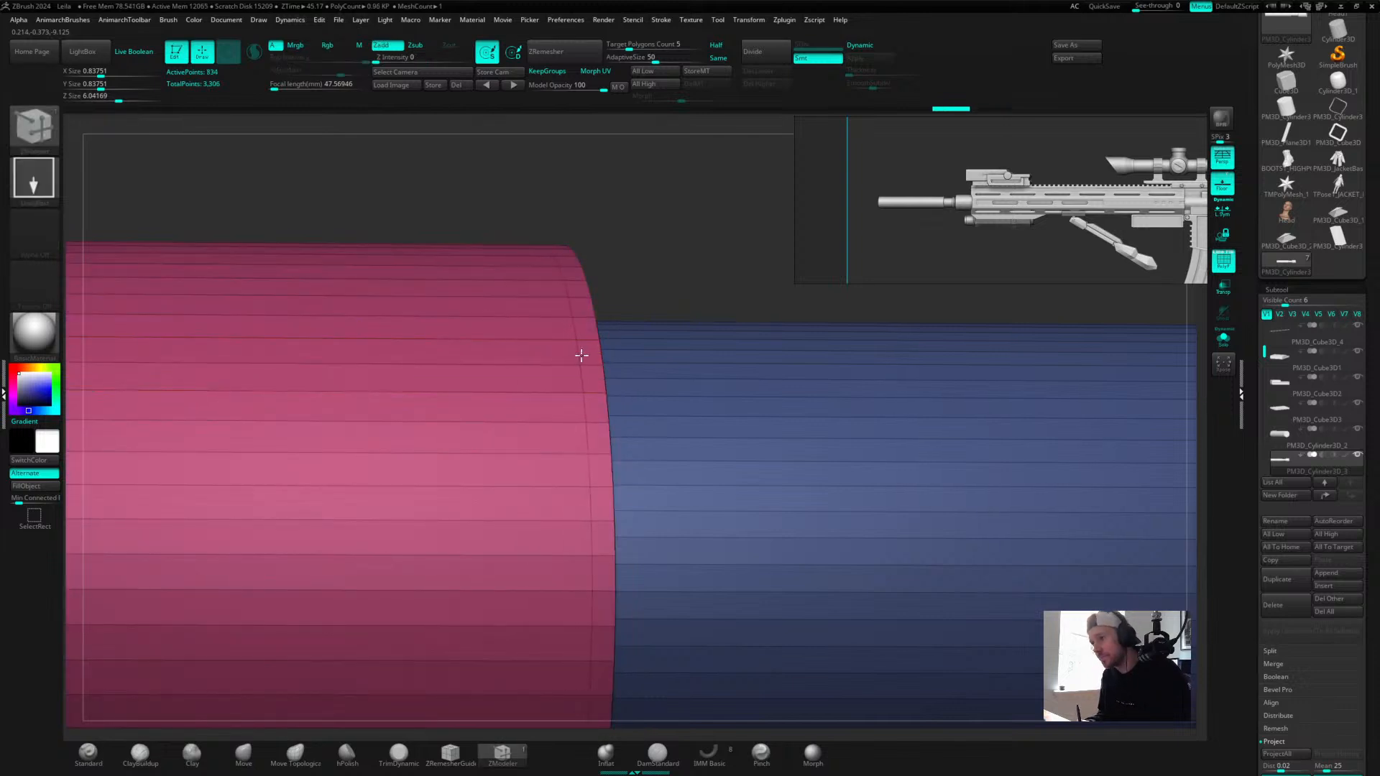
drag(677, 214, 815, 283)
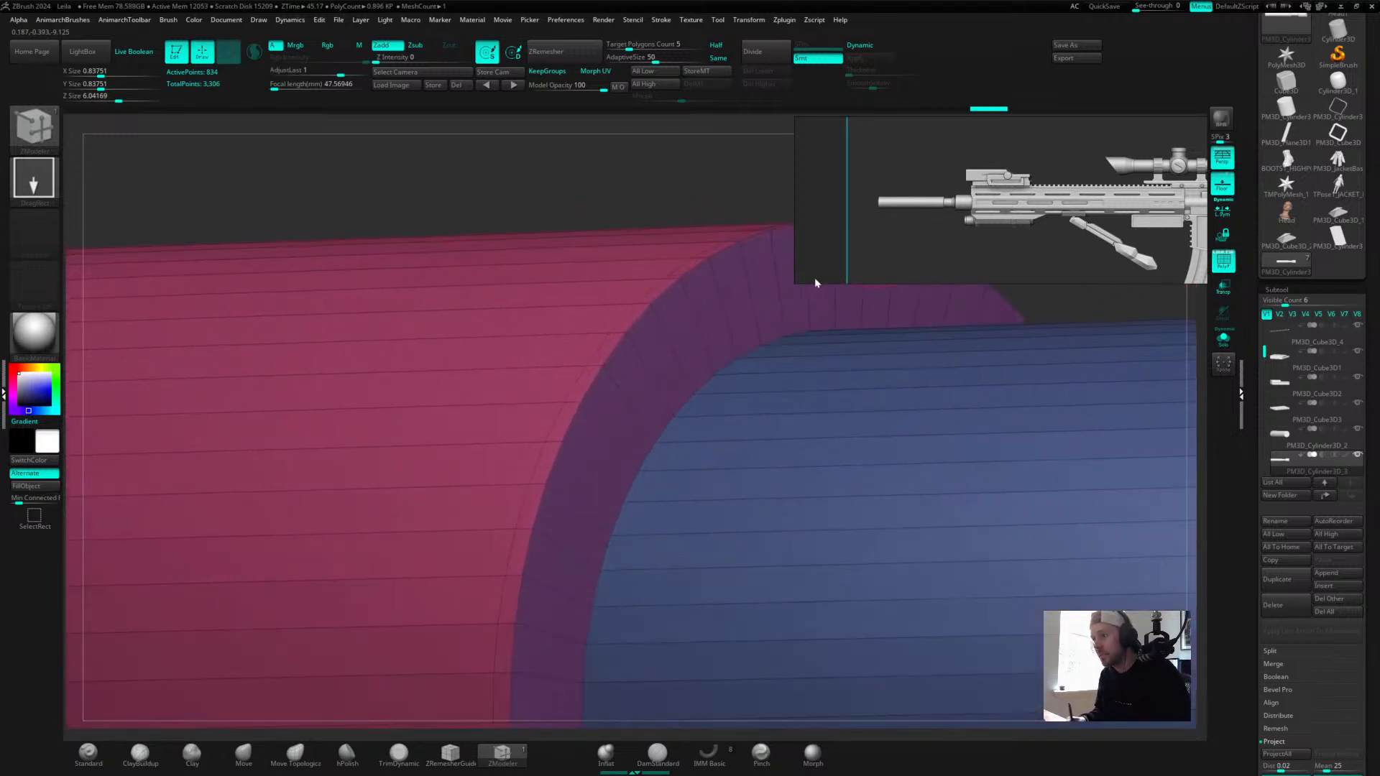
click(613, 377)
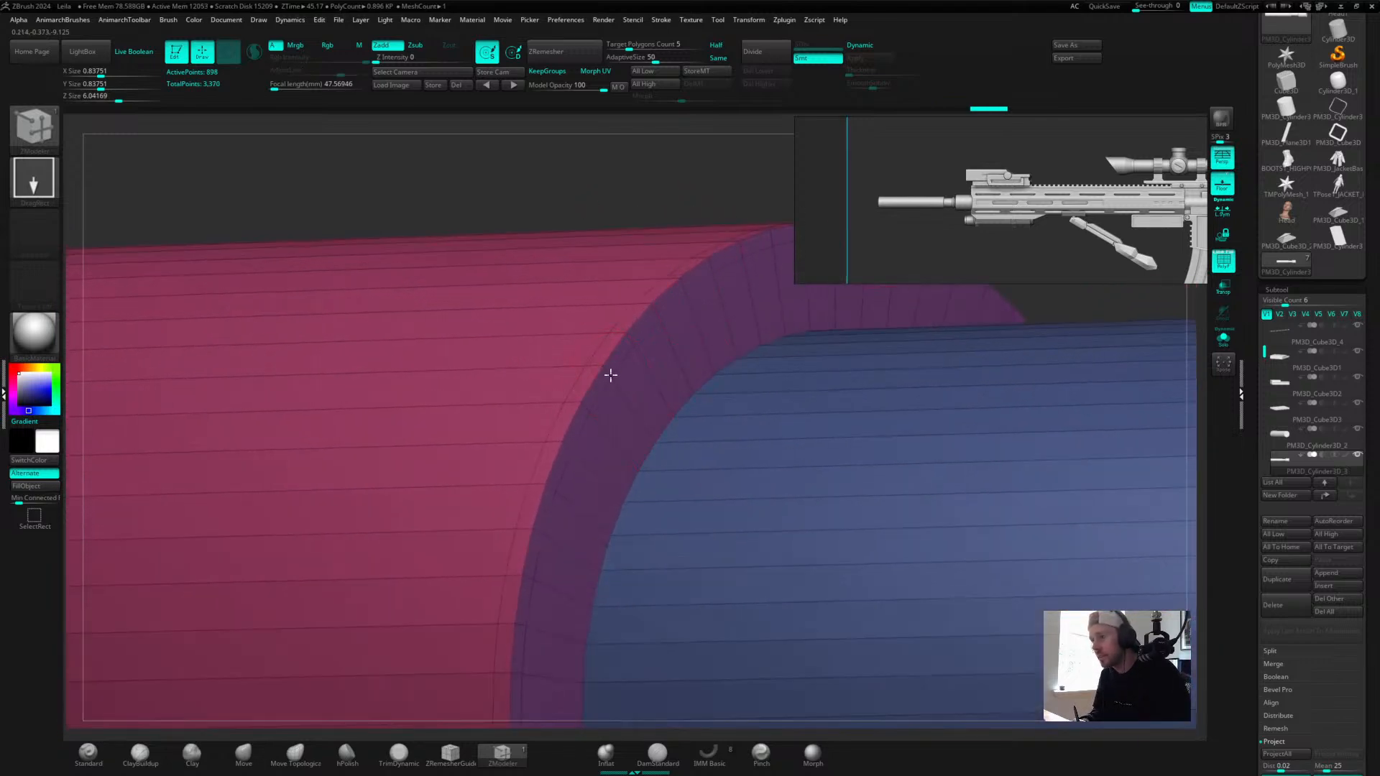
key(d)
drag(665, 183, 662, 391)
key(shift+d)
Insert supporting edge loops on both sides of the shoulder's inner corner and preview the smoothed barrel with and without the polyframe.
click(661, 376)
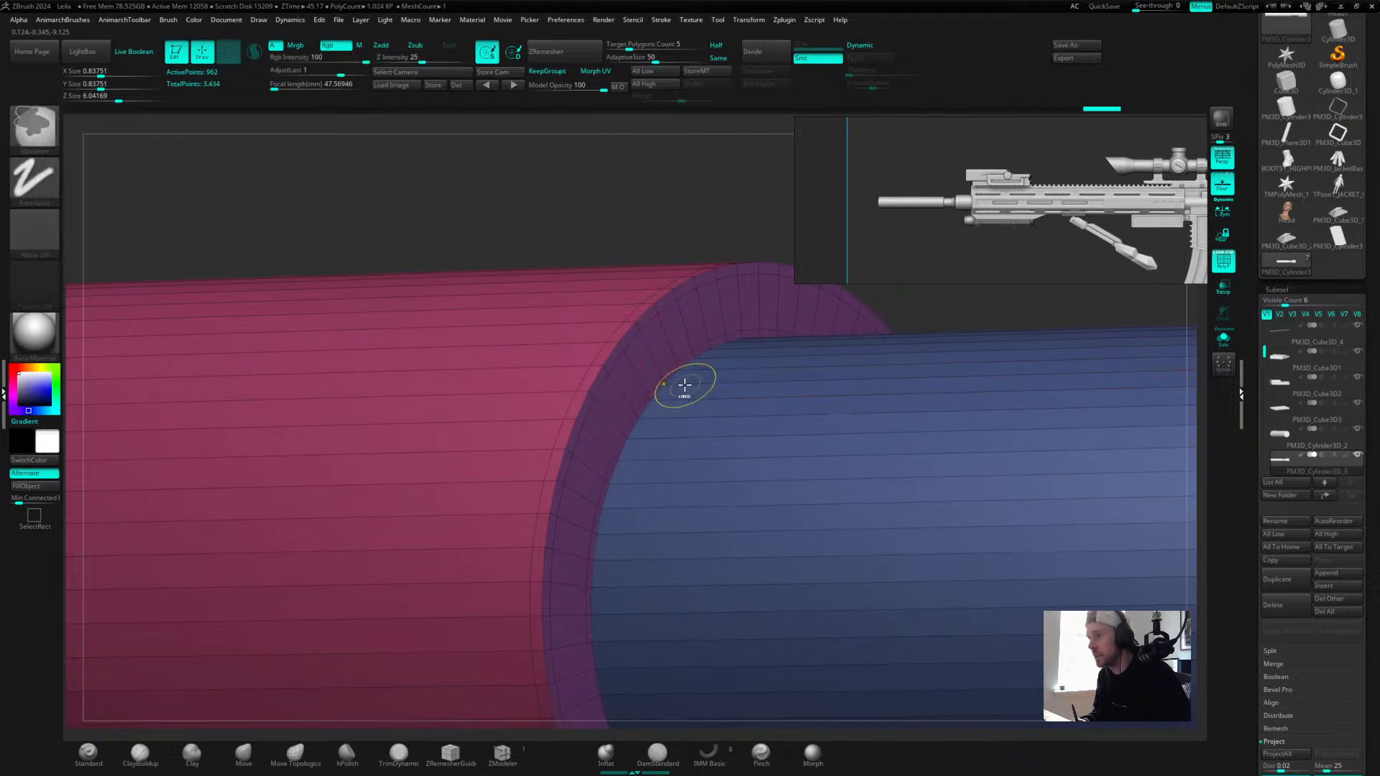
click(670, 381)
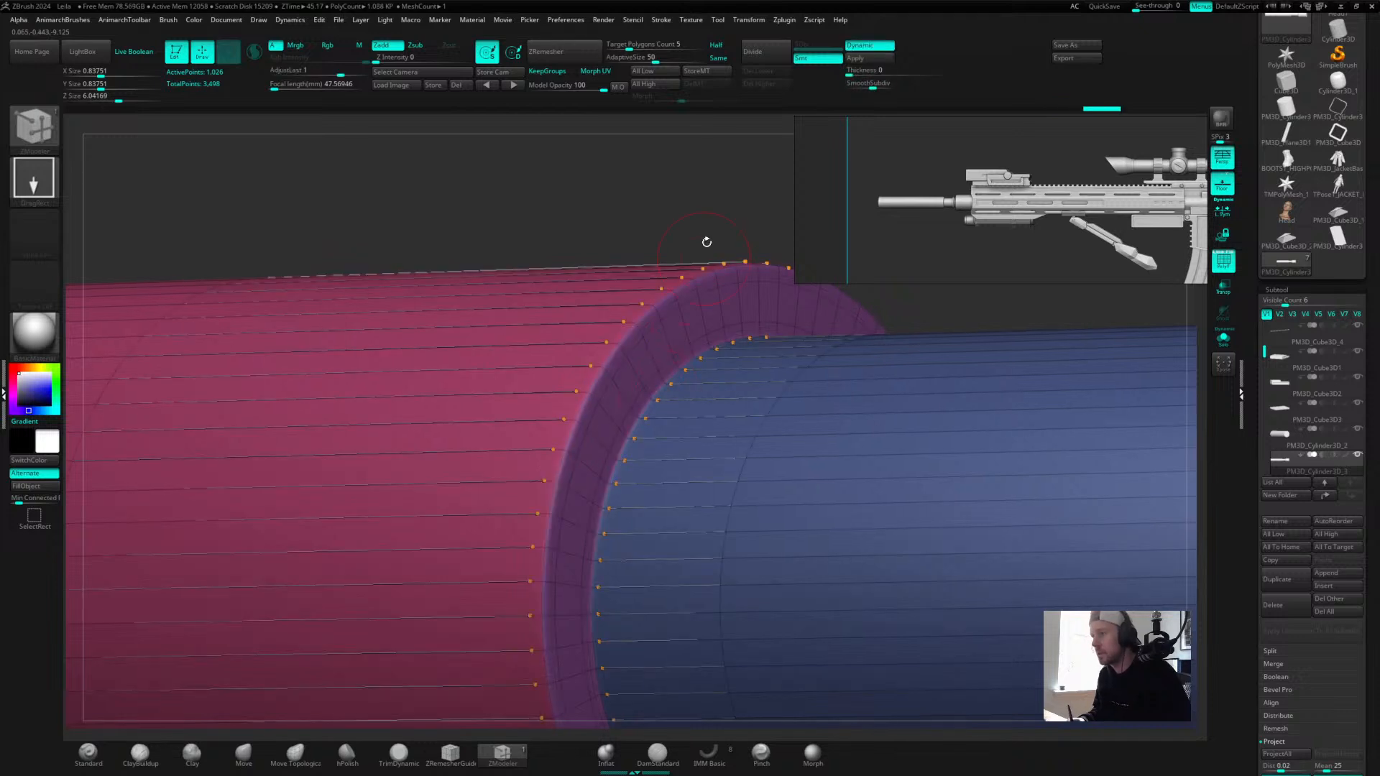
drag(709, 182, 668, 213)
key(d)
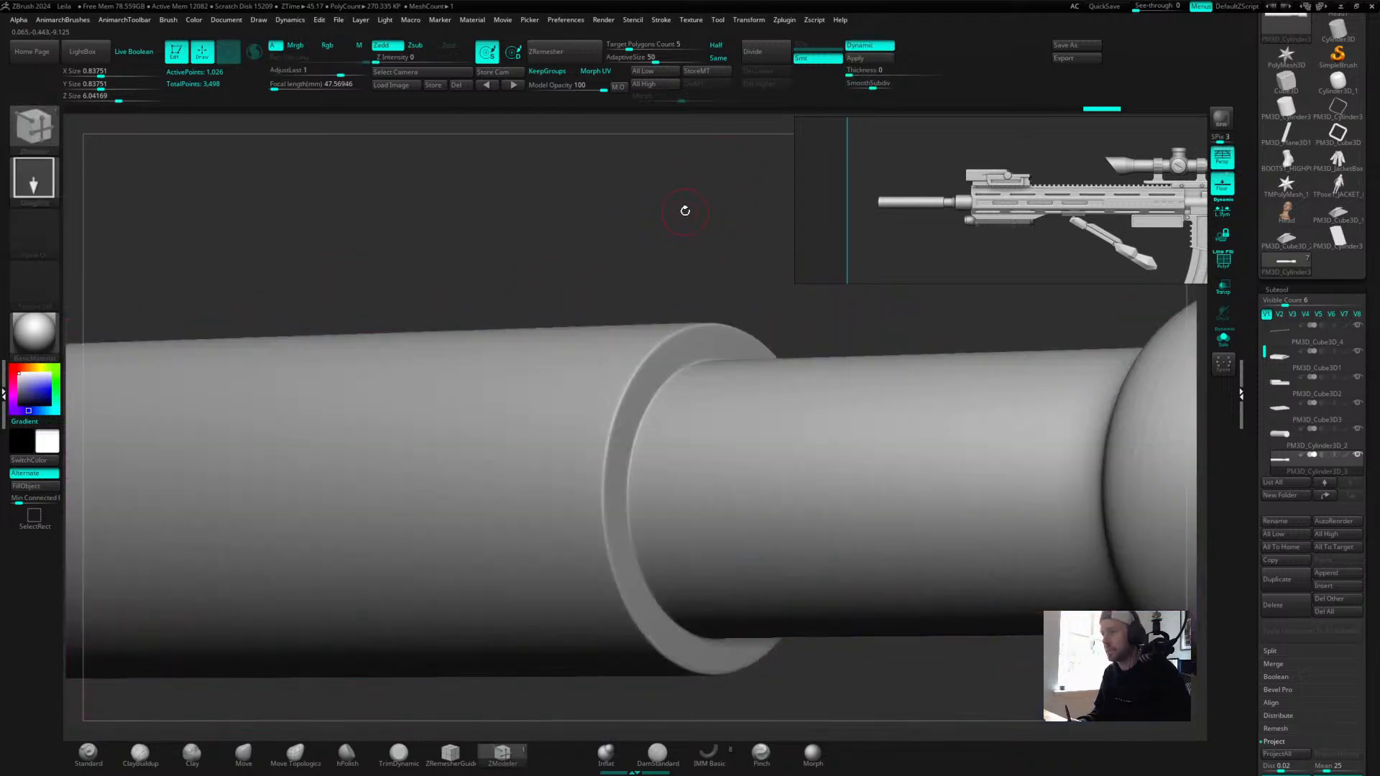
key(shift+f)
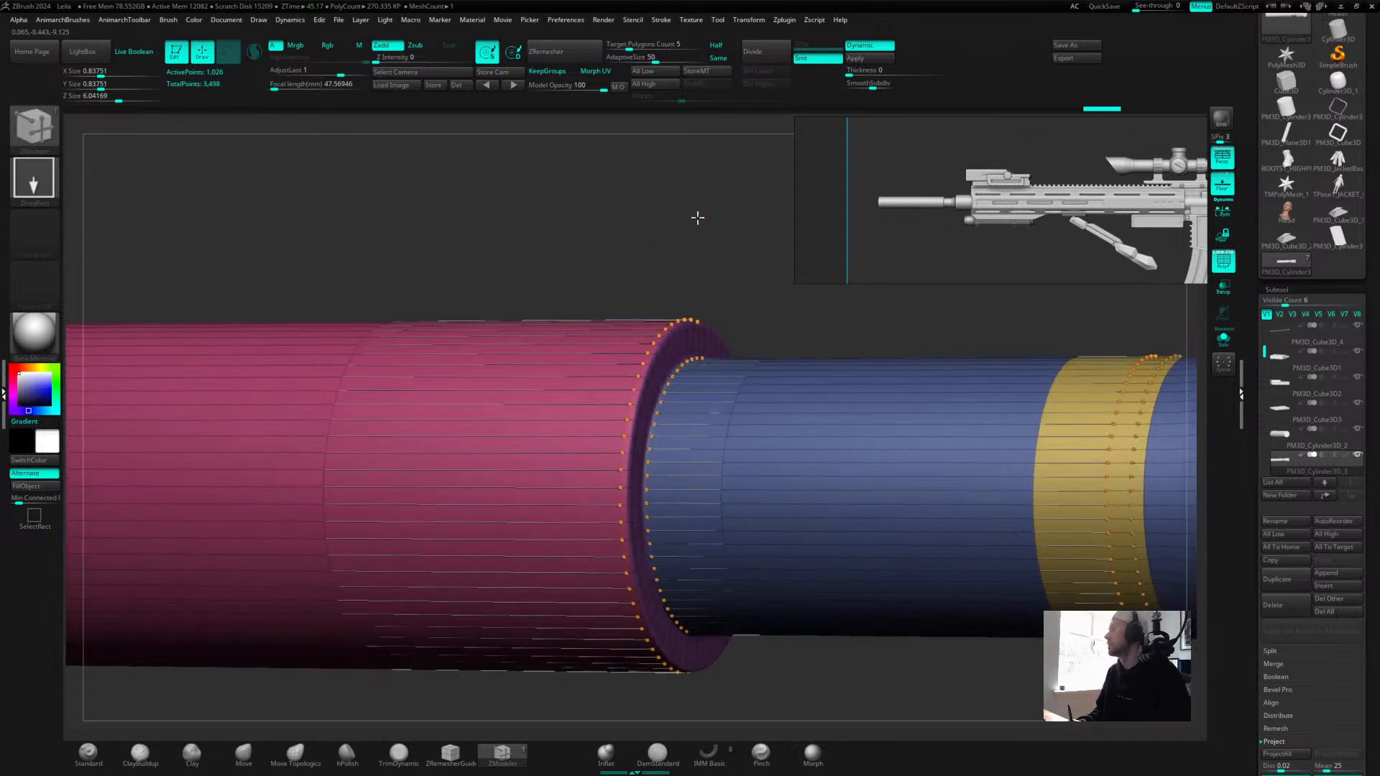
Insert supporting edge loops around the inner corner and outer edge of the barrel's rear shoulder and preview them with dynamic subdivision.
alt+drag(698, 217, 763, 262)
key(shift+d)
alt+drag(676, 256, 403, 279)
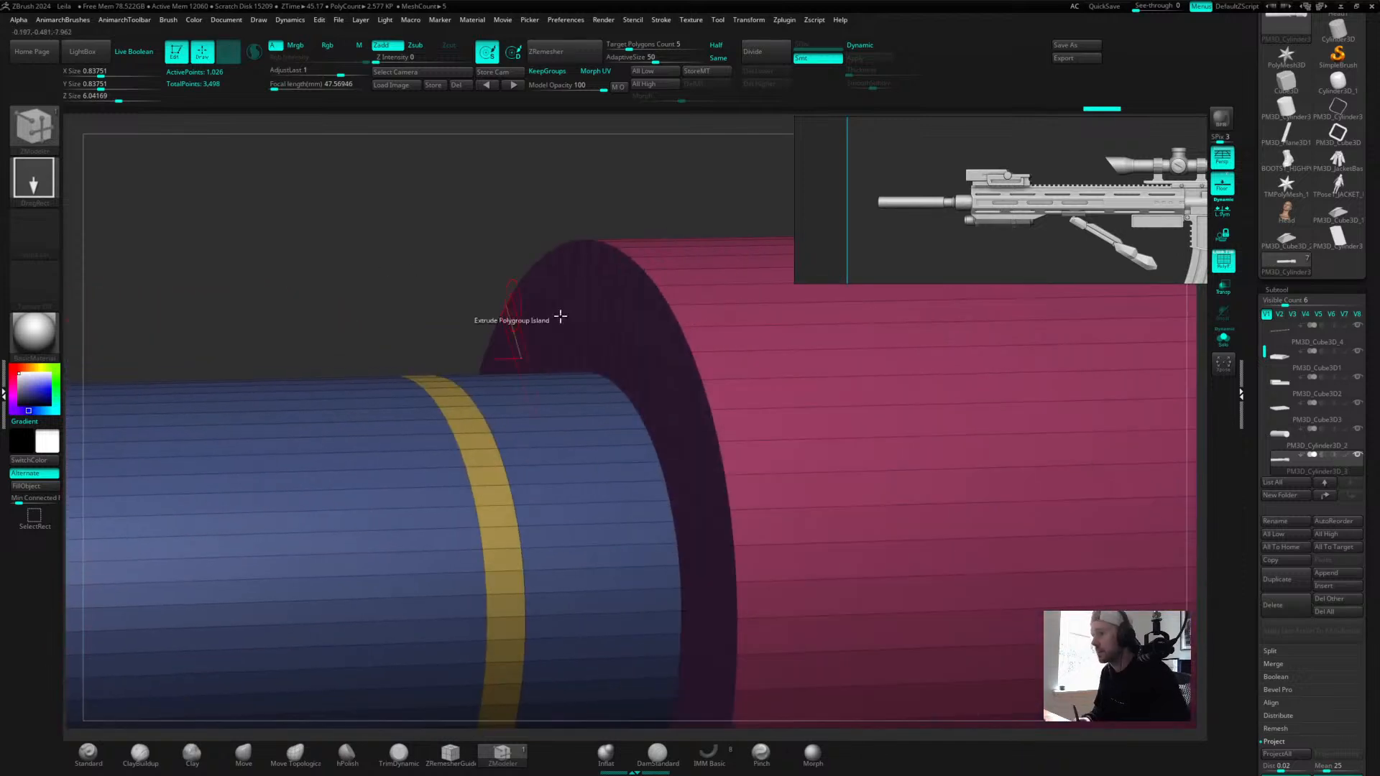
click(634, 443)
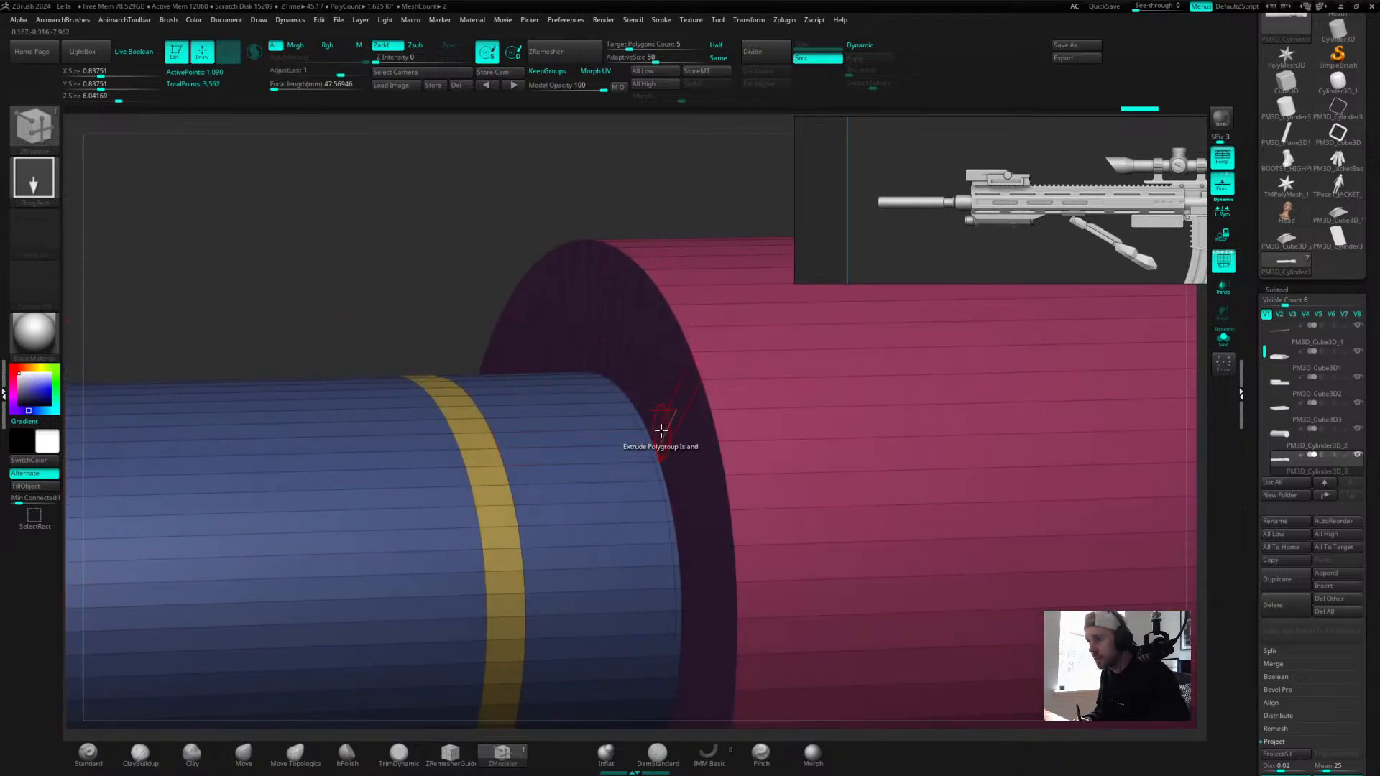
click(655, 438)
click(708, 422)
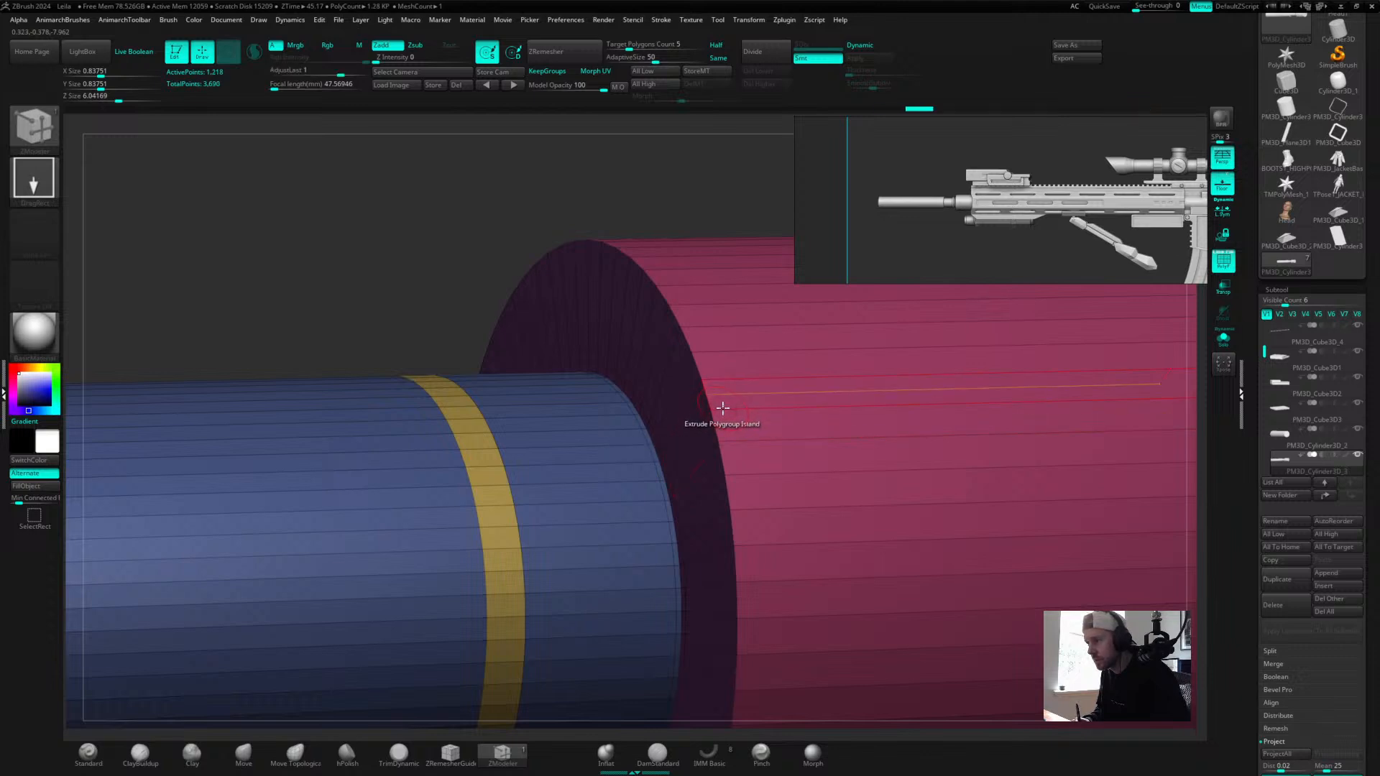
click(721, 408)
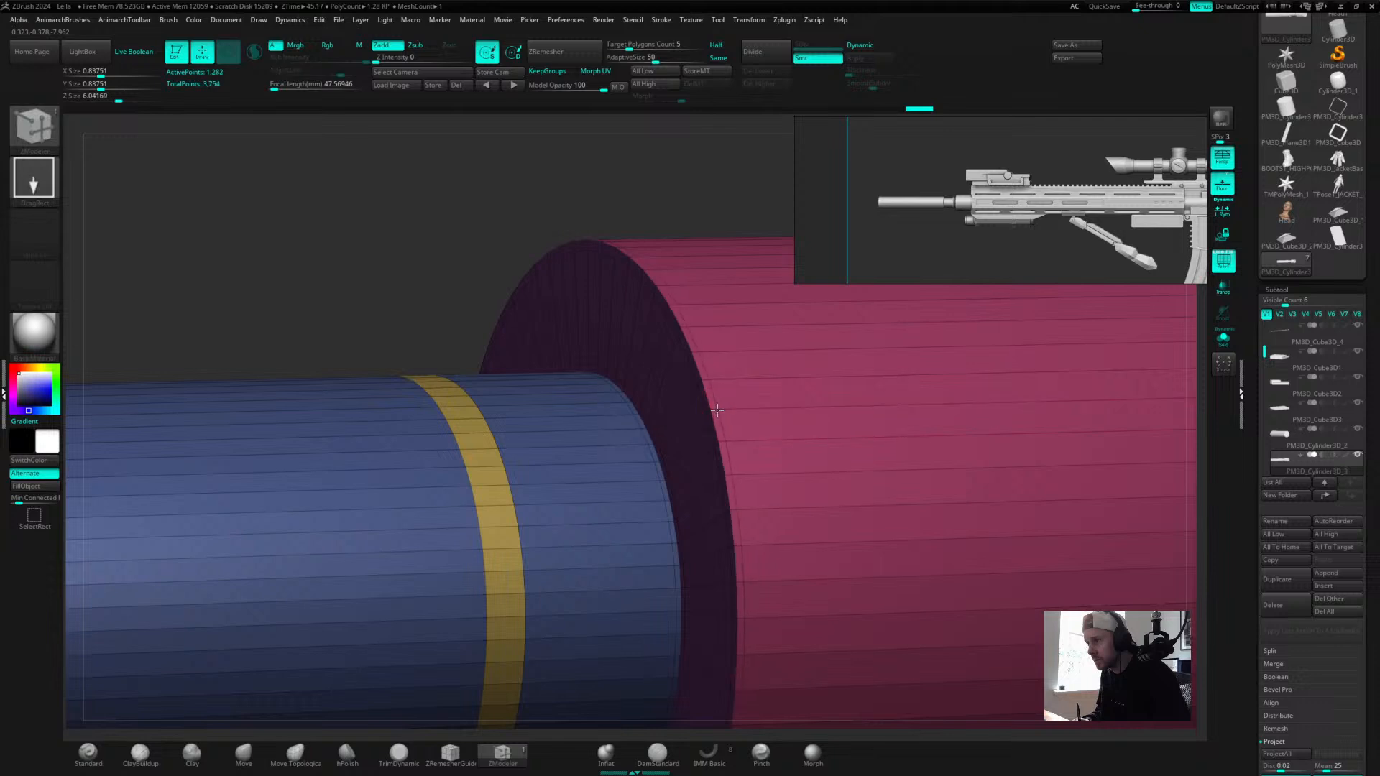
key(d)
mouse_move(492, 240)
alt+mouse_down()
mouse_move(391, 218)
mouse_move(574, 282)
alt+mouse_up()
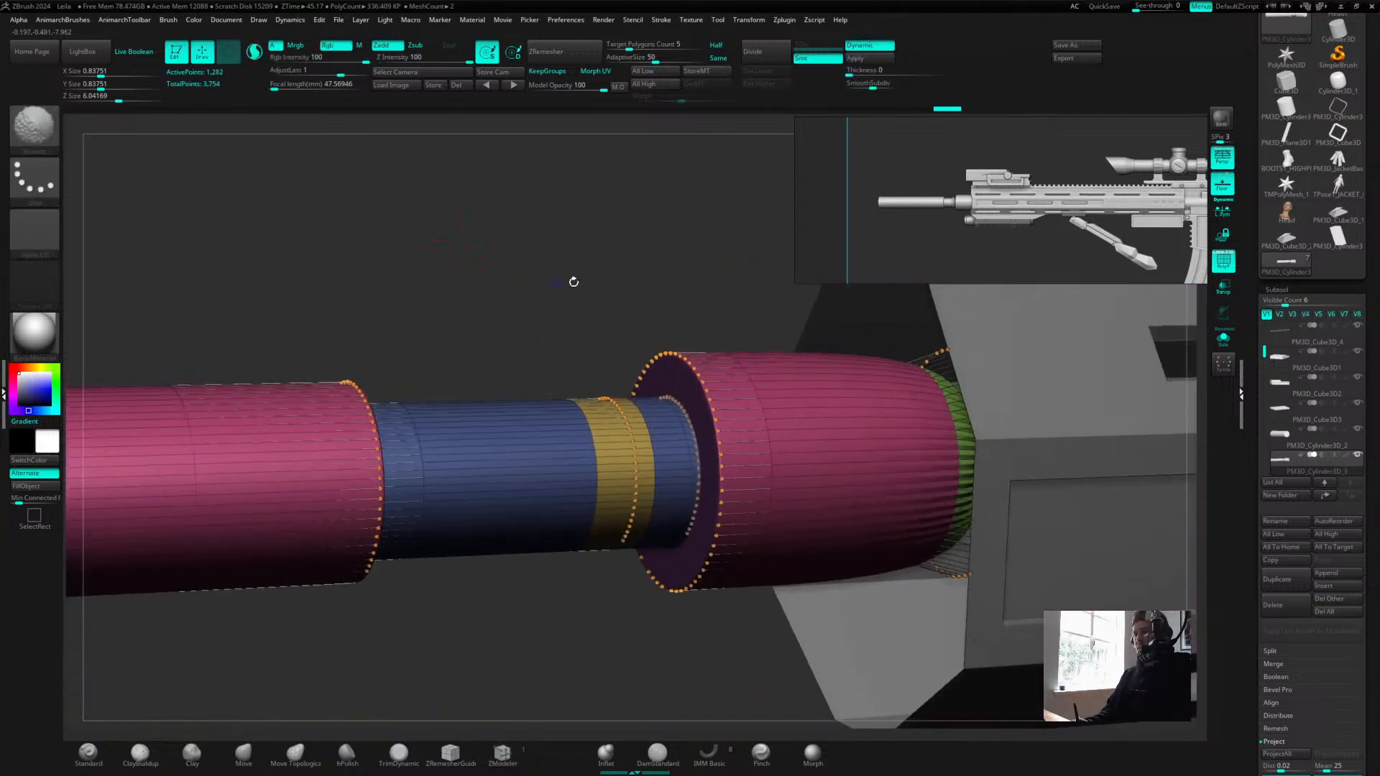
Return to the base mesh, isolate the barrel with Solo and insert a supporting edge loop near the rear section's end.
key(shift+d)
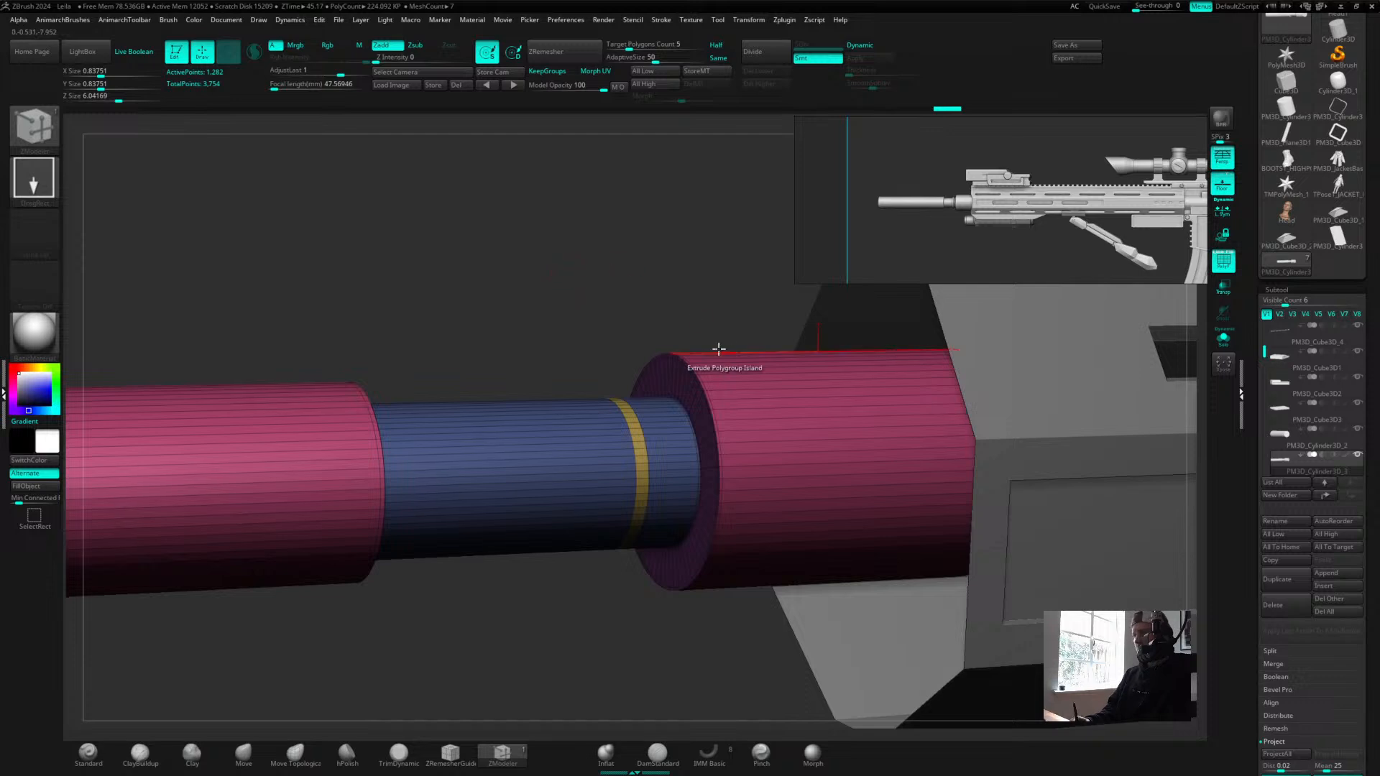
click(1223, 338)
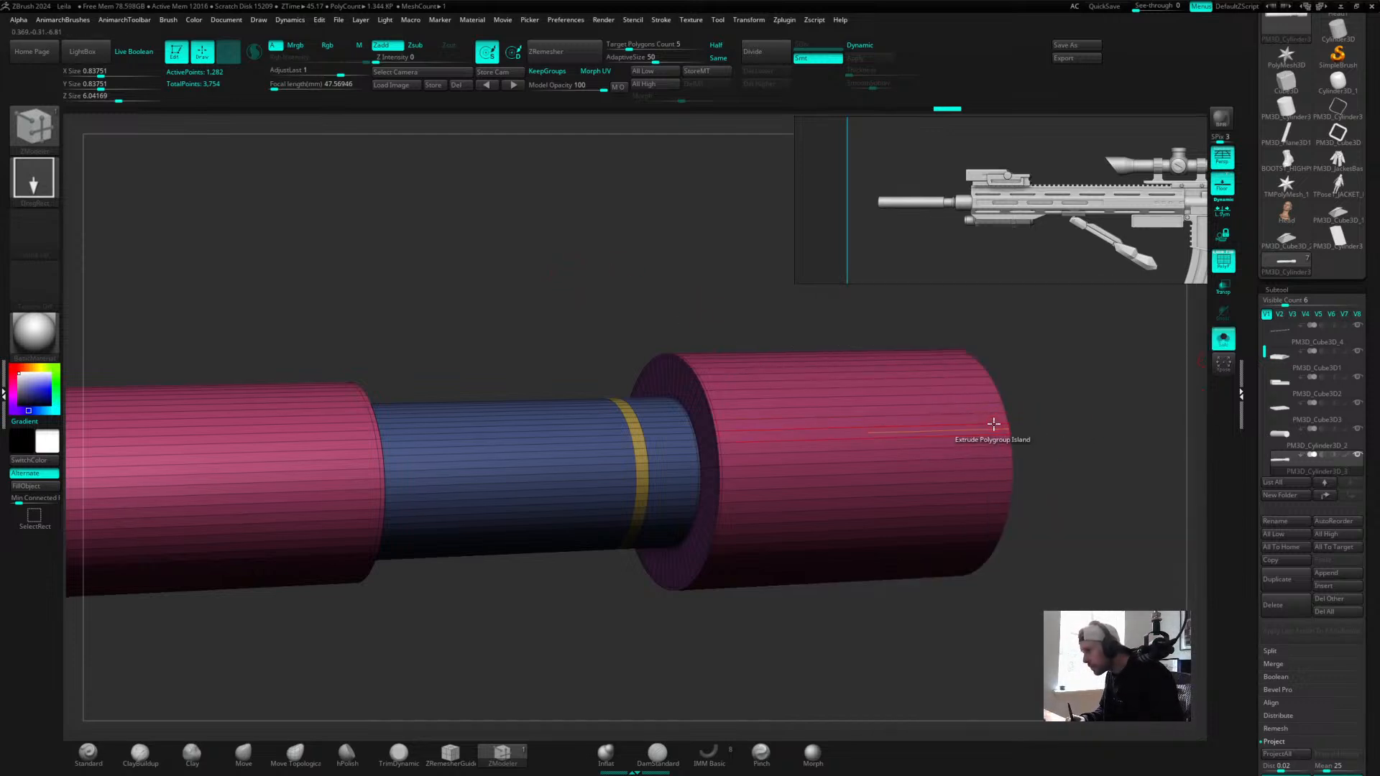
drag(994, 423, 997, 423)
key(ctrl+z)
scroll(1072, 397, up, 3)
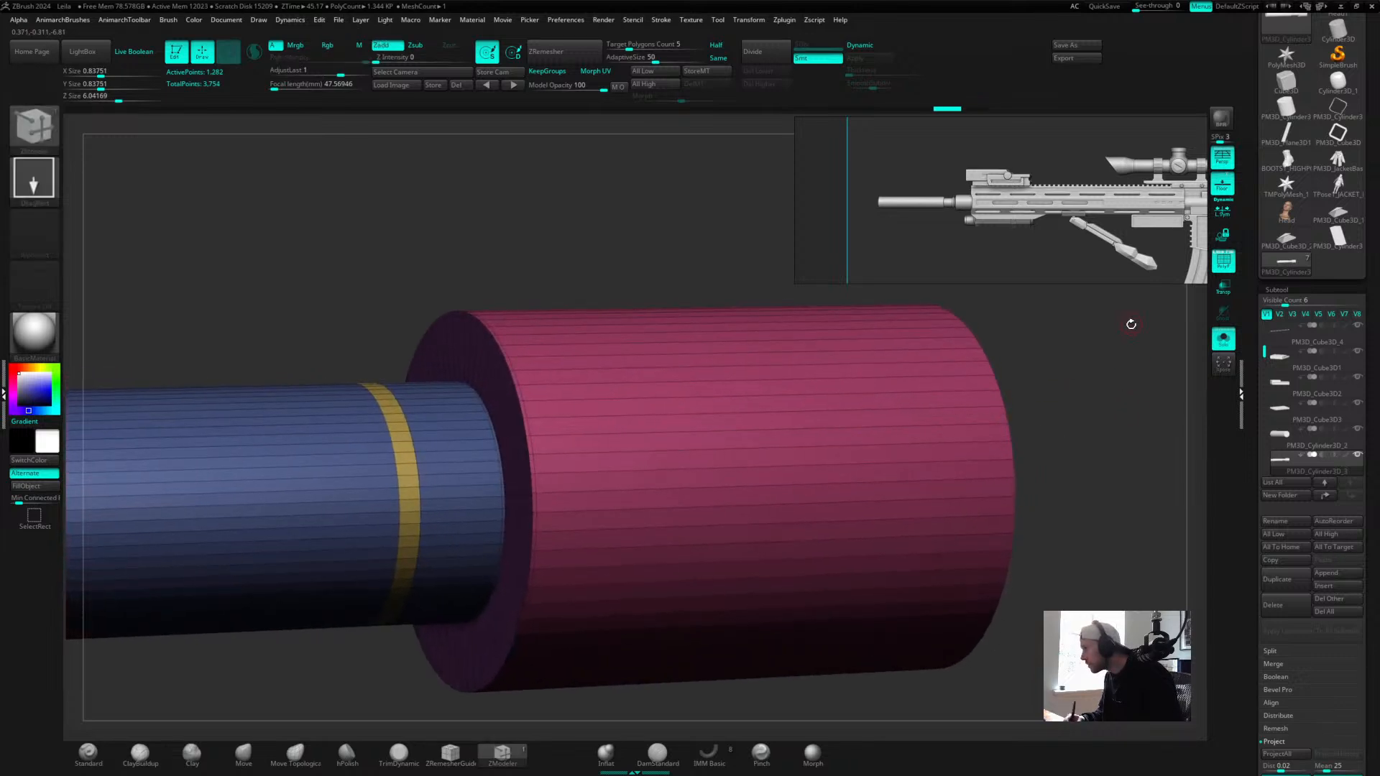
click(974, 407)
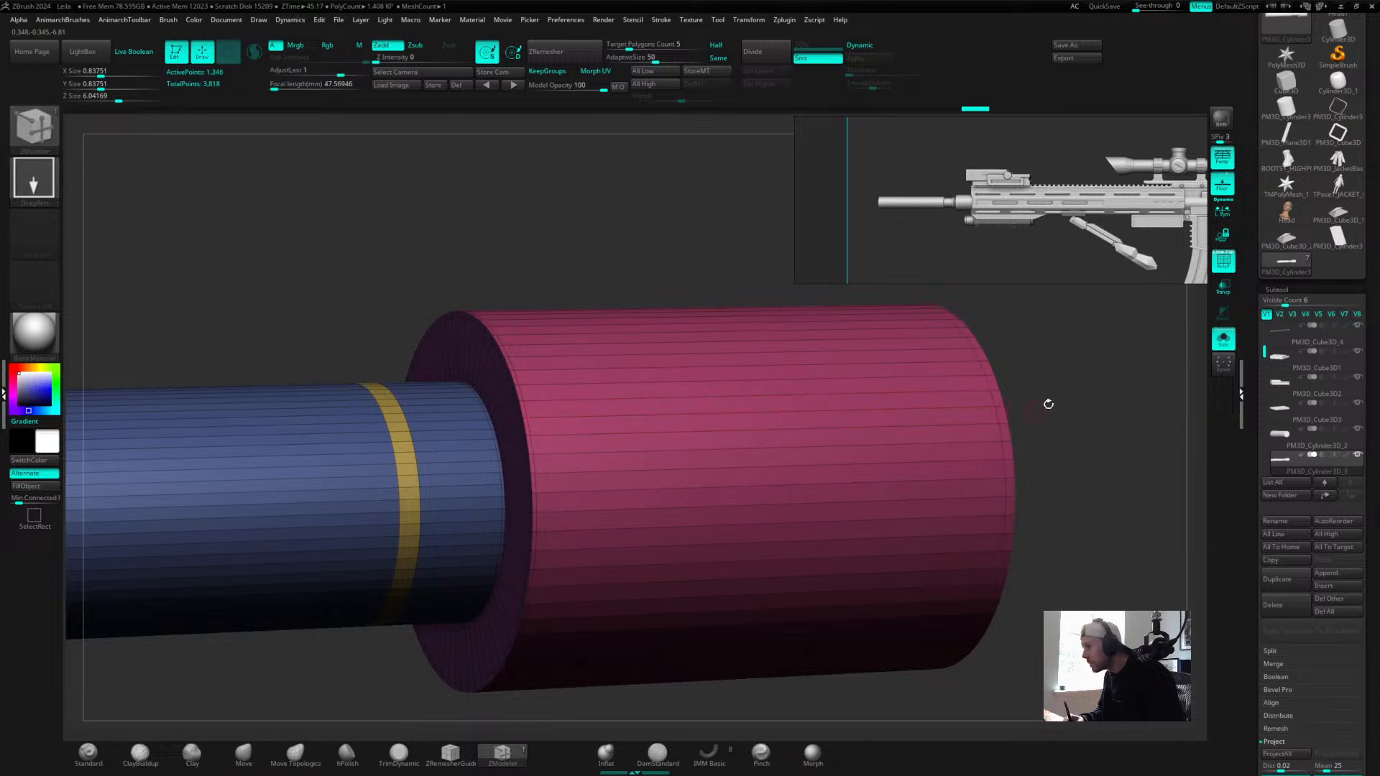
Preview the barrel with dynamic subdivision and examine both shoulders and the rear end without the polyframe.
scroll(1033, 396, down, 5)
key(d)
alt+drag(763, 343, 843, 353)
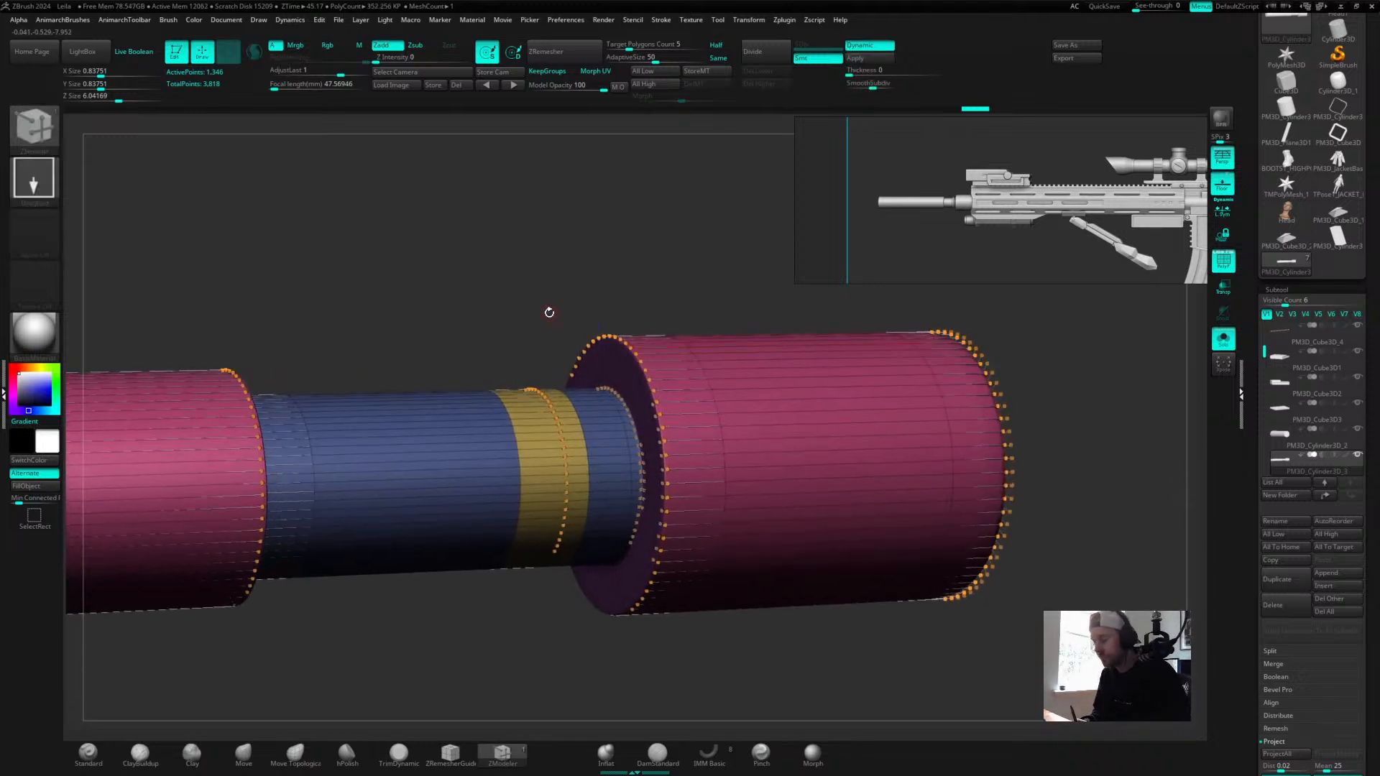
mouse_move(562, 293)
mouse_down()
mouse_move(529, 296)
mouse_move(557, 277)
mouse_up()
key(shift+f)
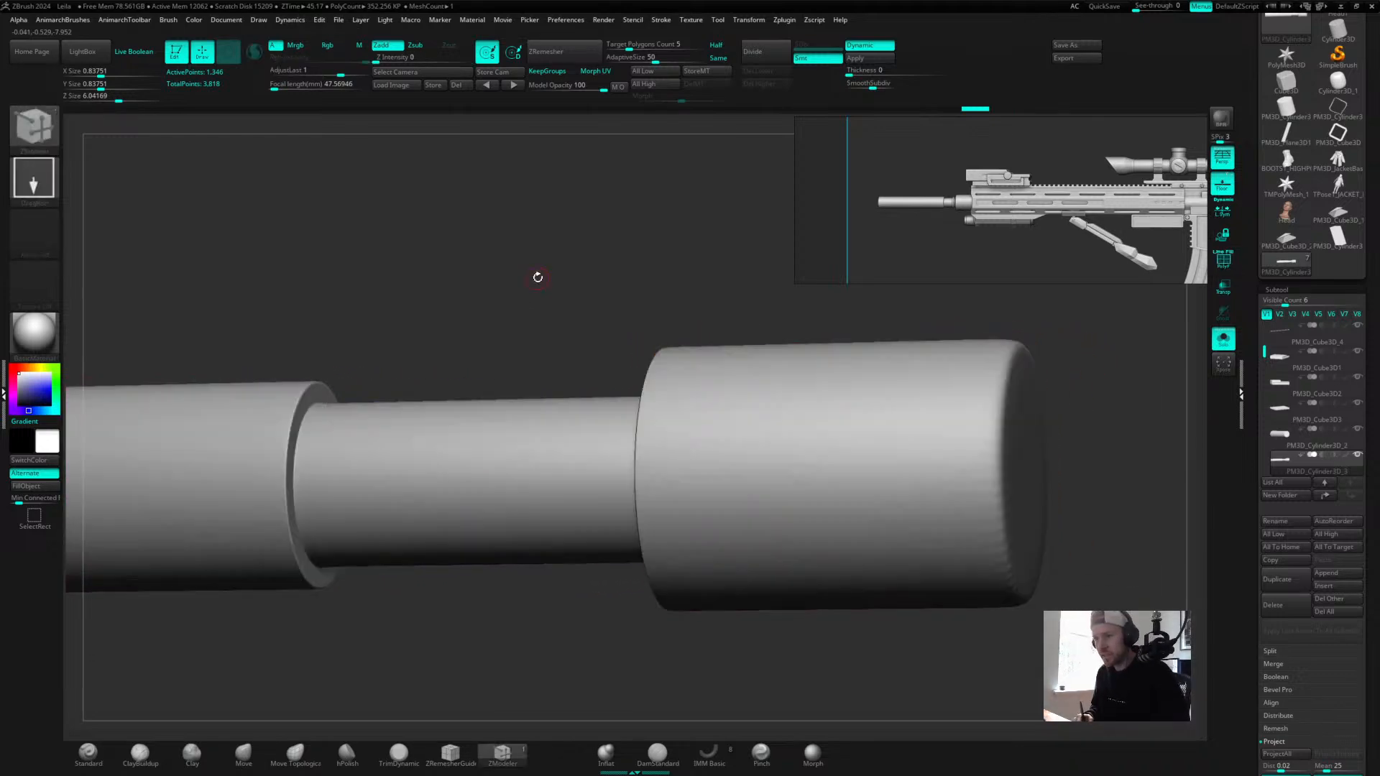
drag(579, 368, 817, 226)
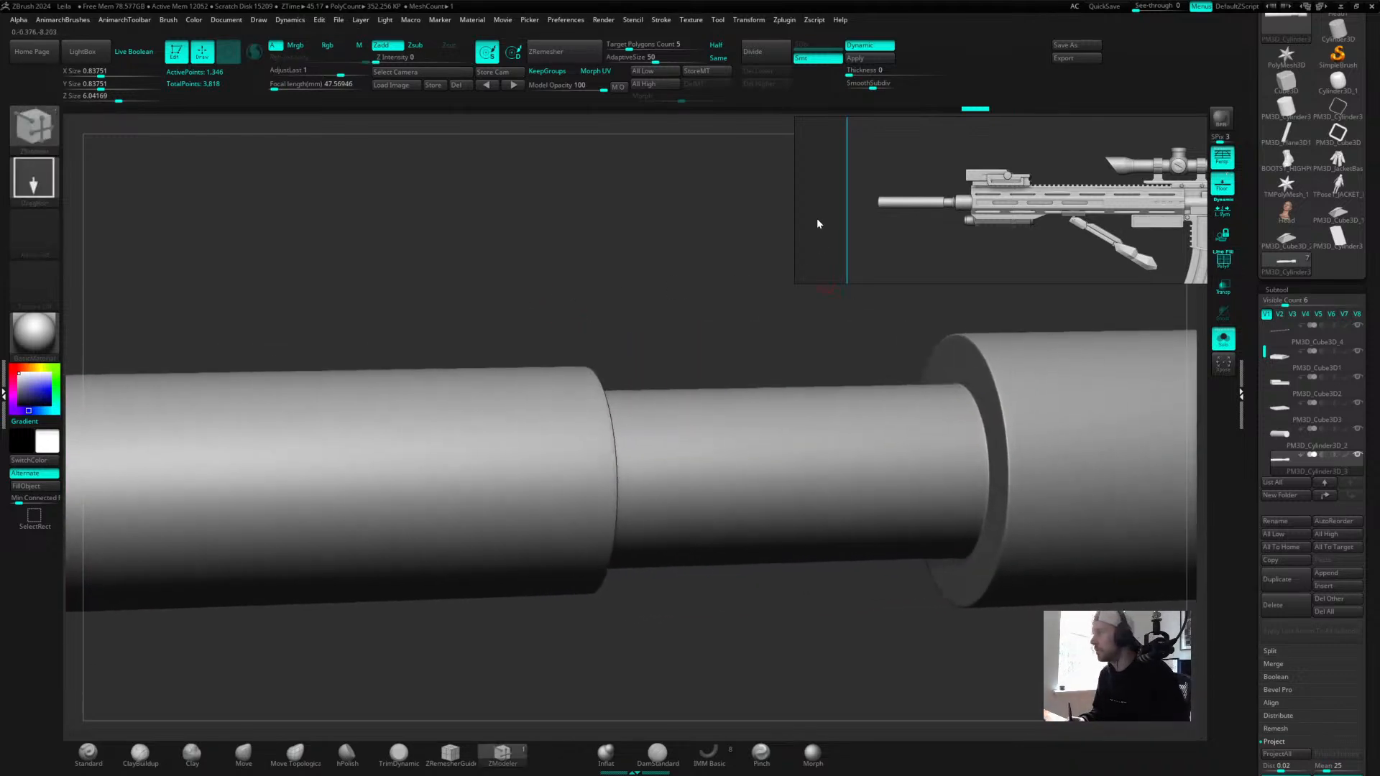
drag(814, 309, 724, 228)
Slide the complete supporting edge loop on the rear section farther from the shoulder edge and preview the softer edge.
key(shift+f)
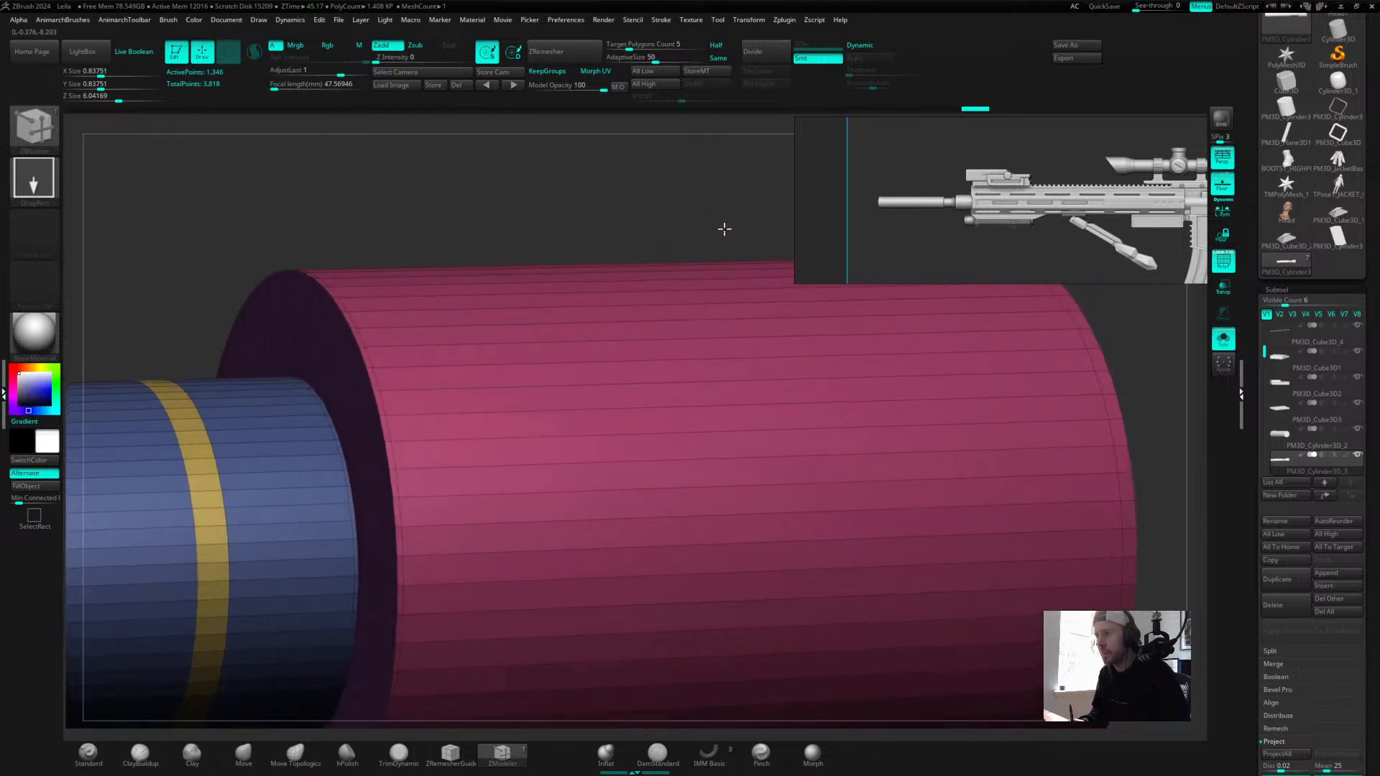
key(space)
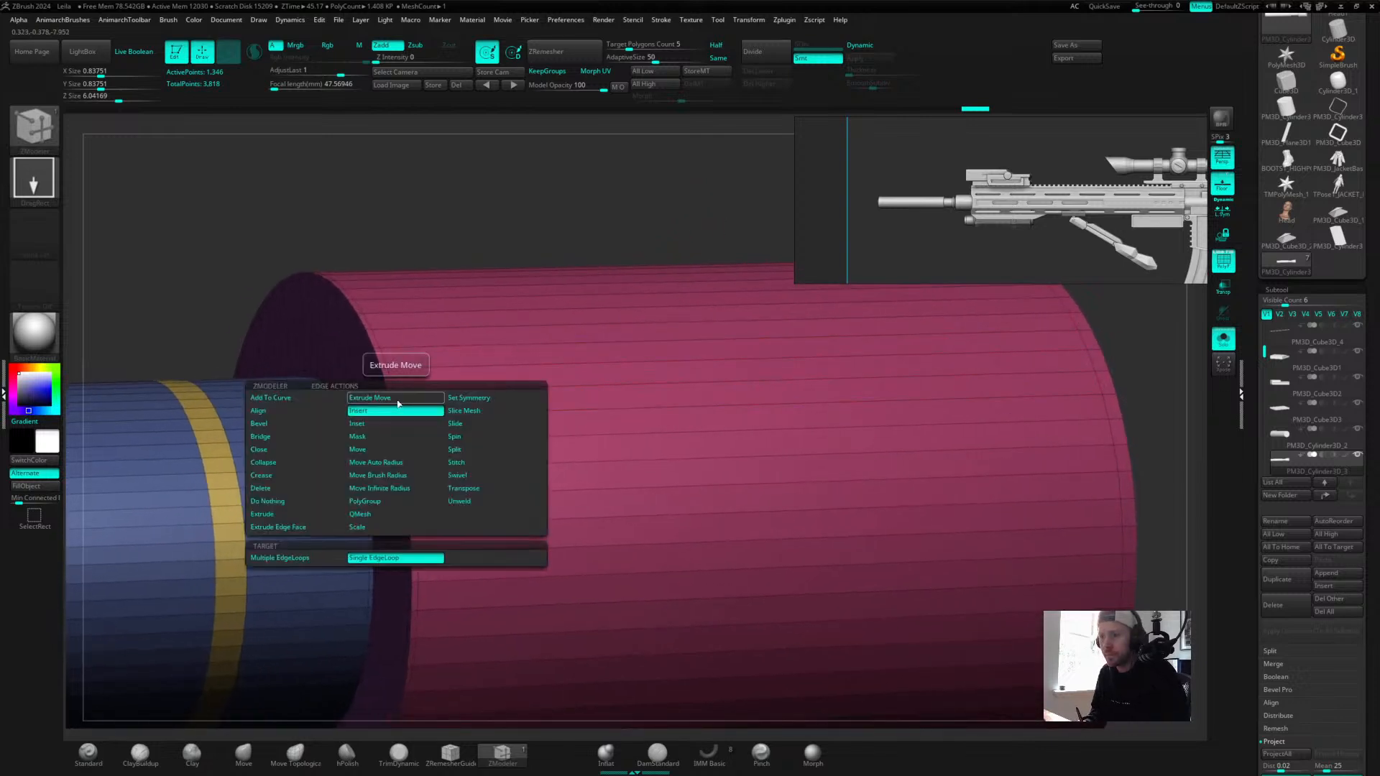
click(465, 427)
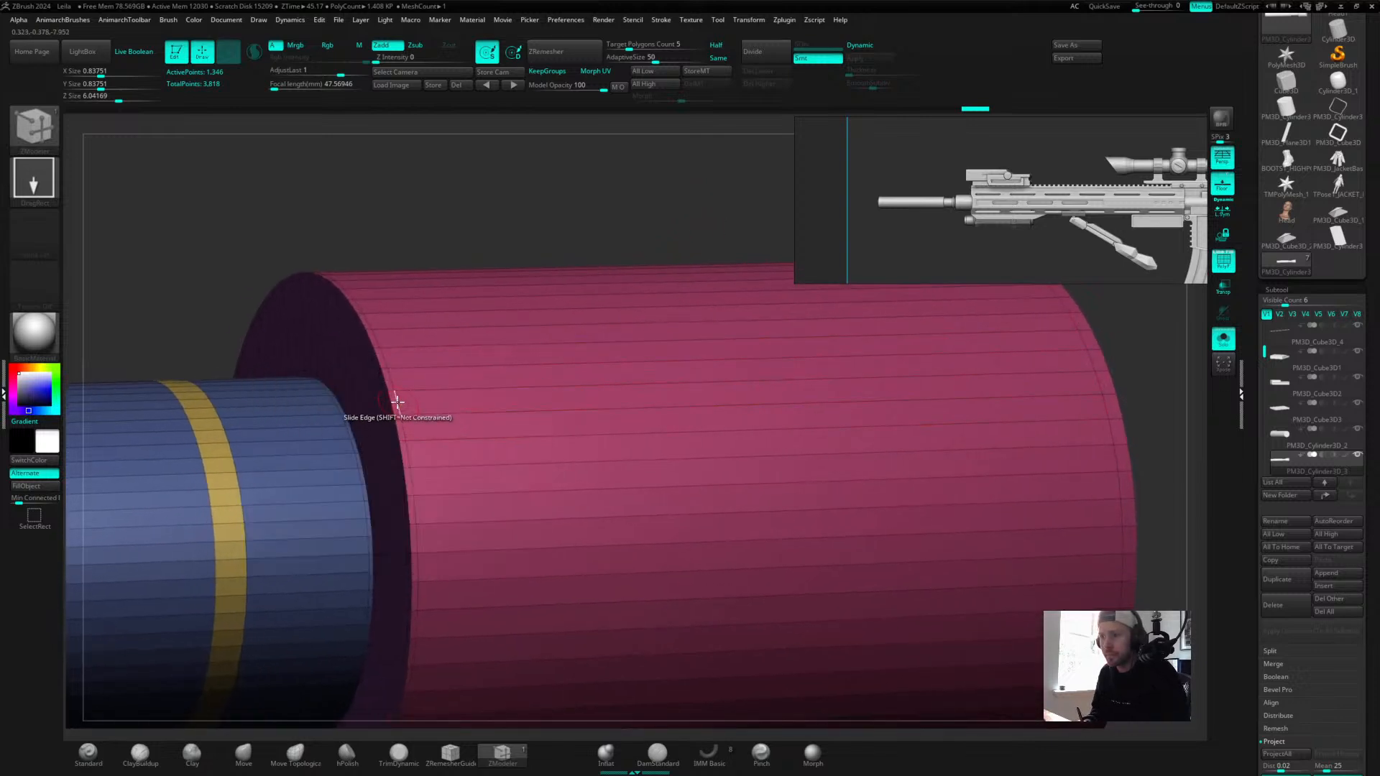
key(space)
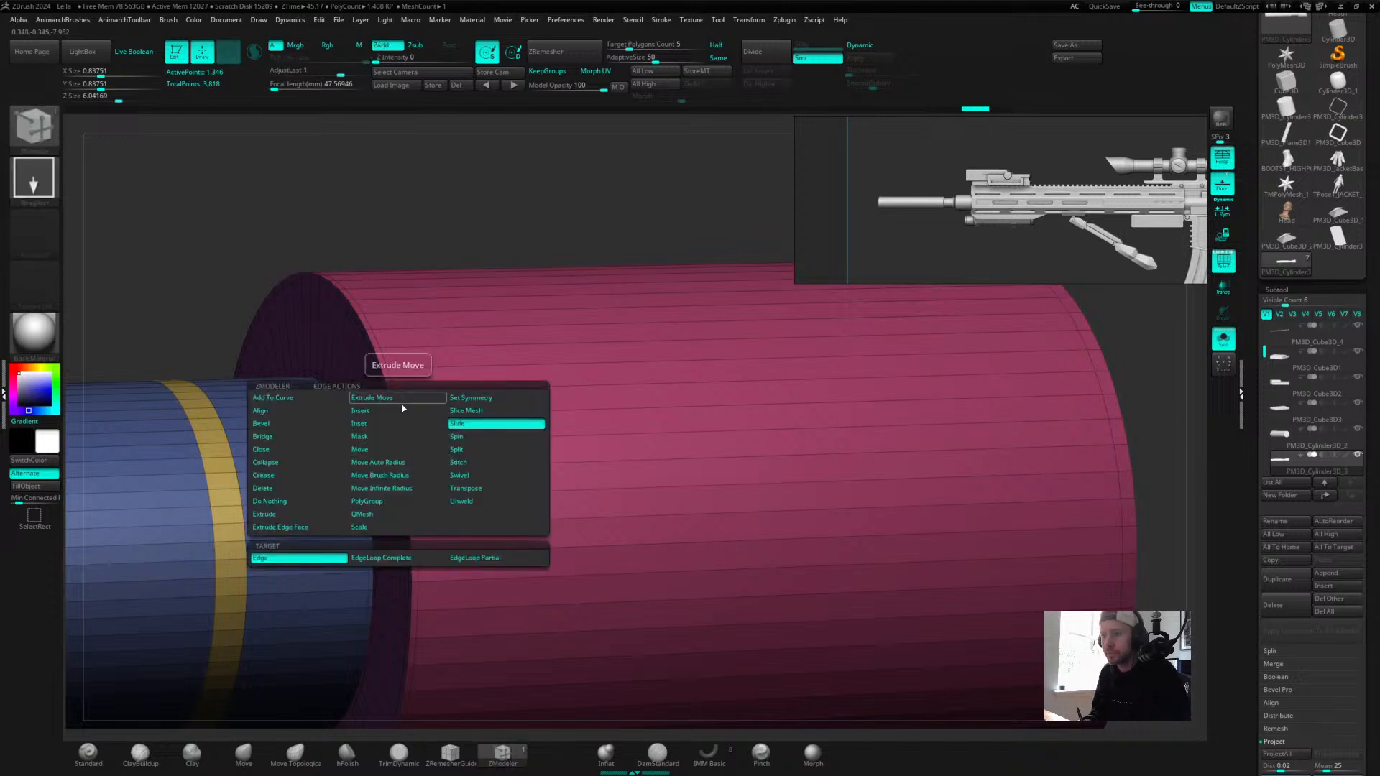
click(381, 558)
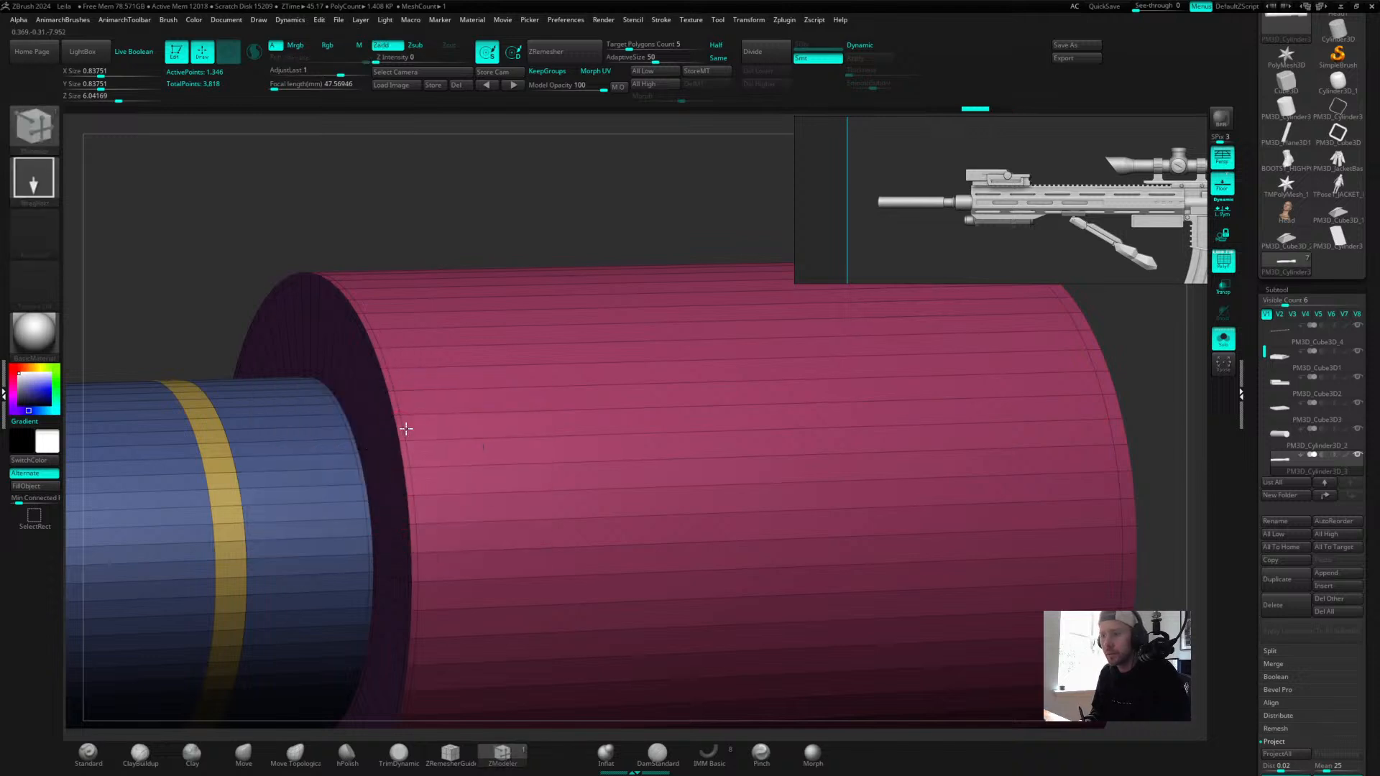
key(d)
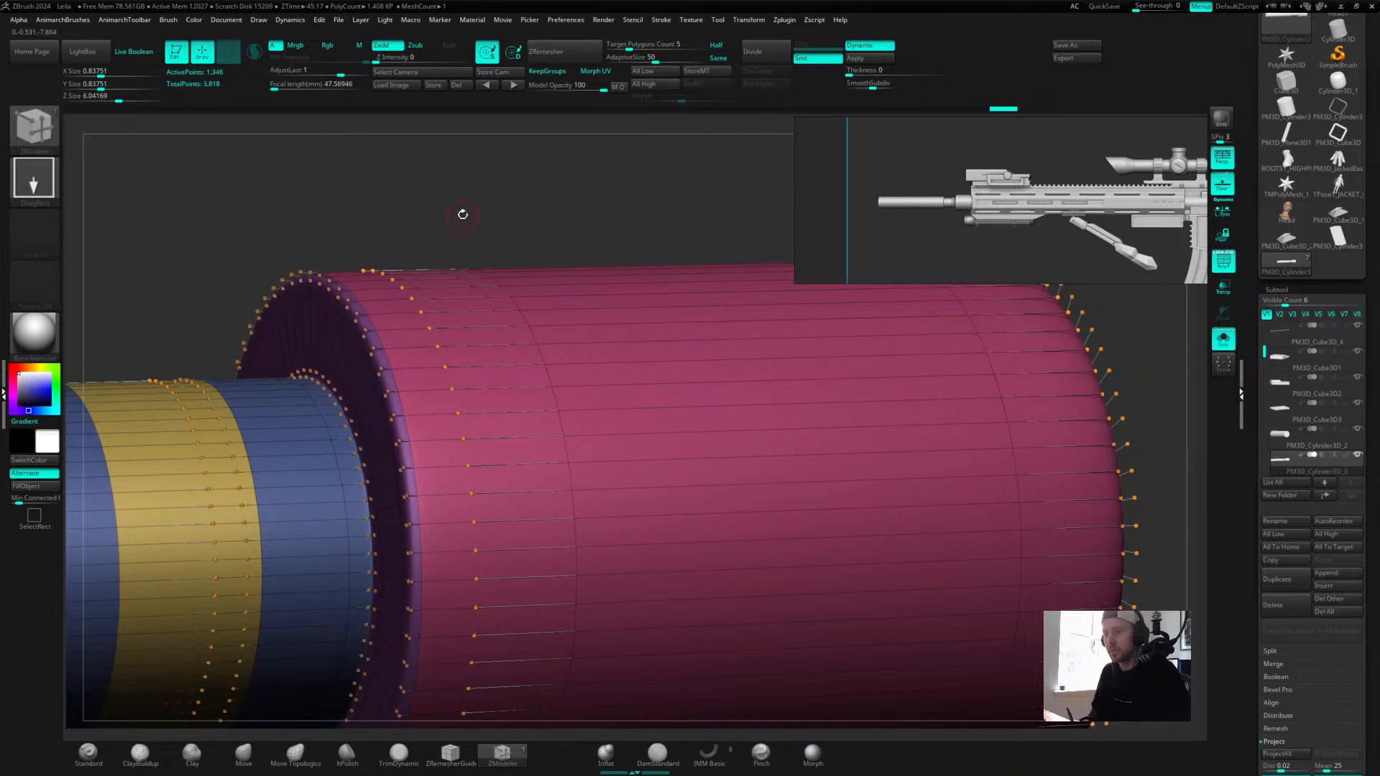
key(shift+d)
drag(464, 206, 492, 163)
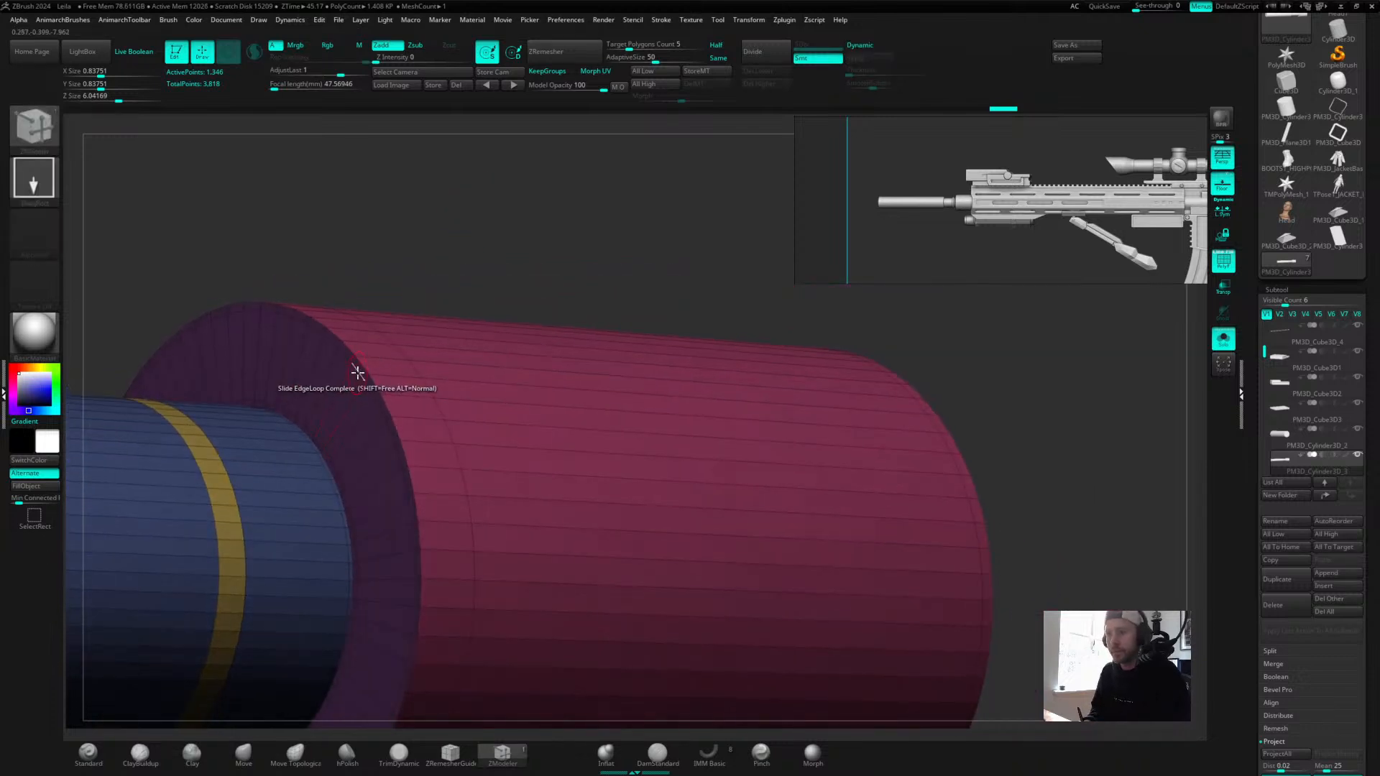
key(d)
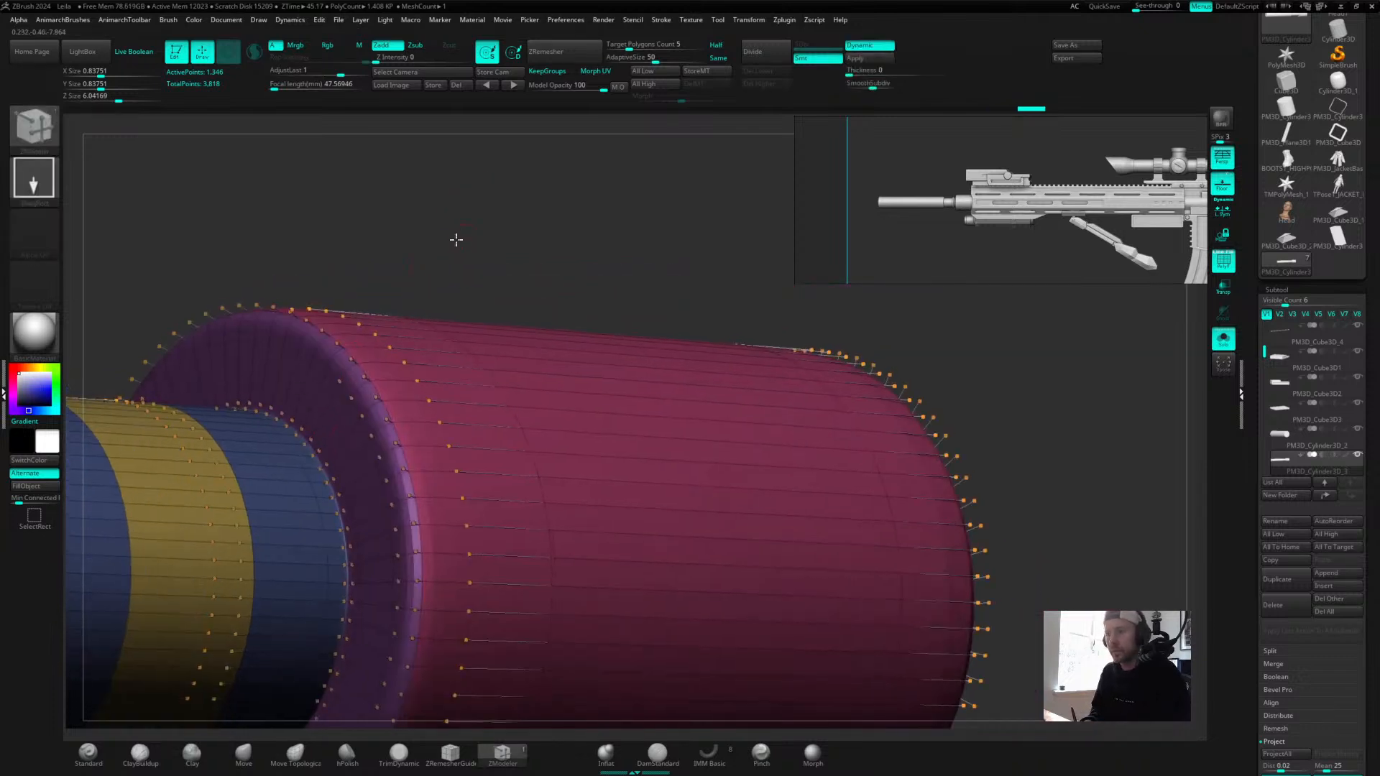
Slide the complete supporting edge loop on the front section farther from its shoulder edge and check the smoothed result without the polyframe.
alt+drag(456, 240, 739, 250)
key(shift+f)
alt+drag(579, 268, 721, 259)
key(shift+f)
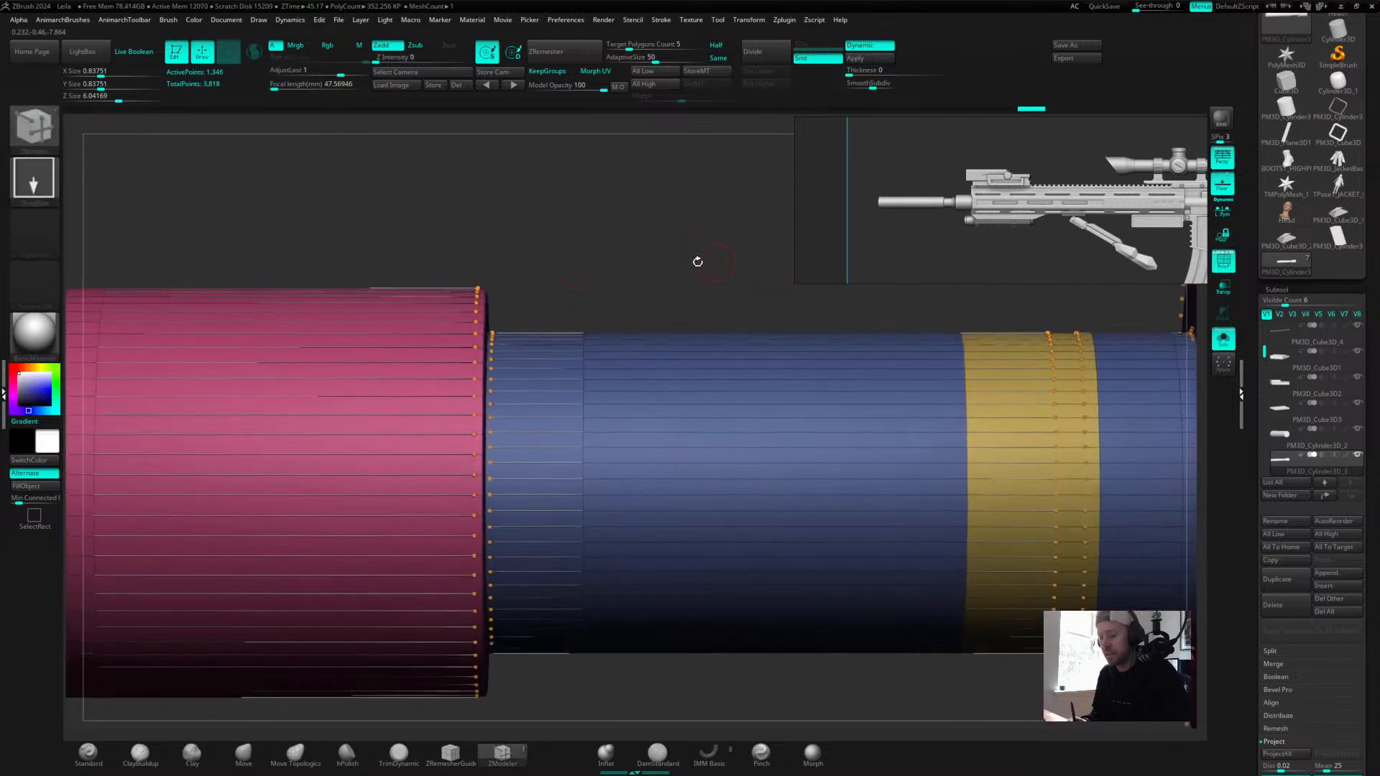
key(shift+d)
drag(606, 253, 564, 257)
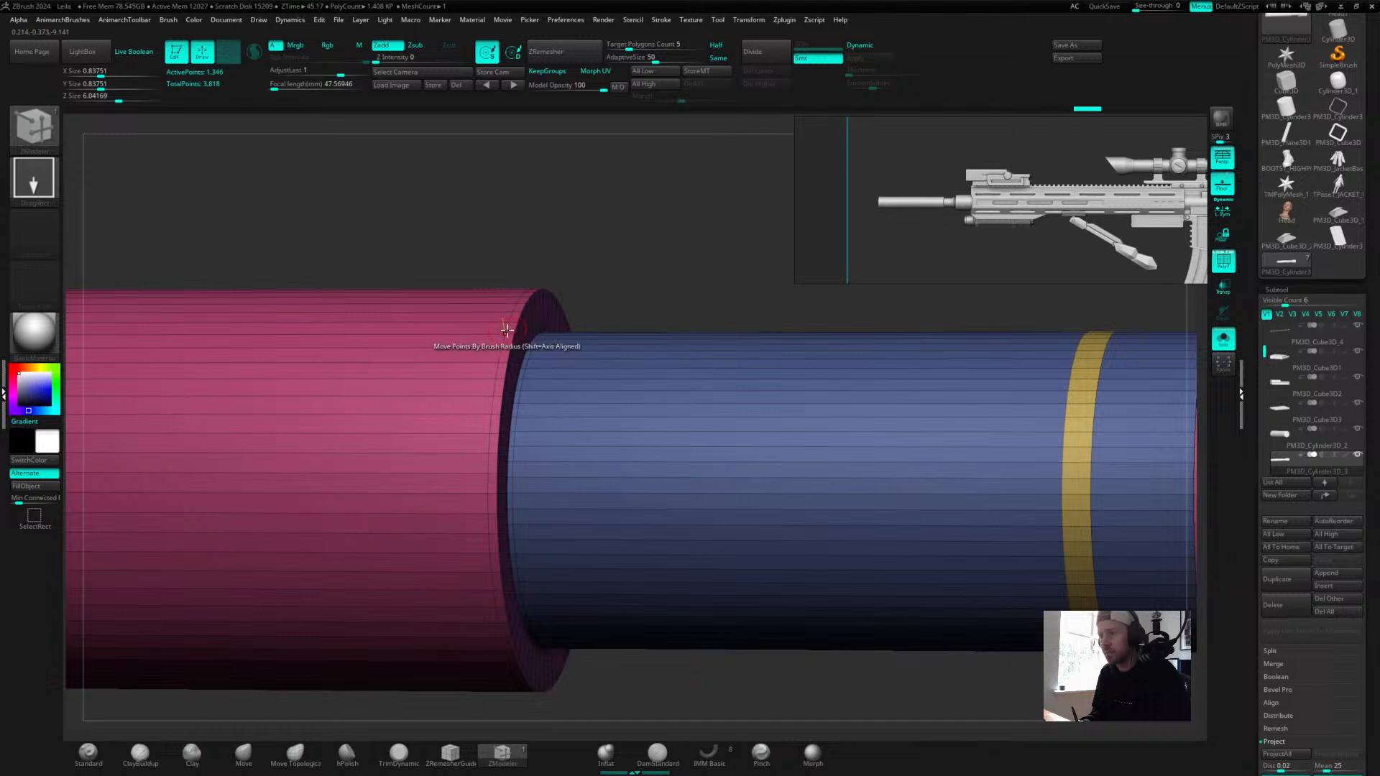
drag(601, 234, 678, 223)
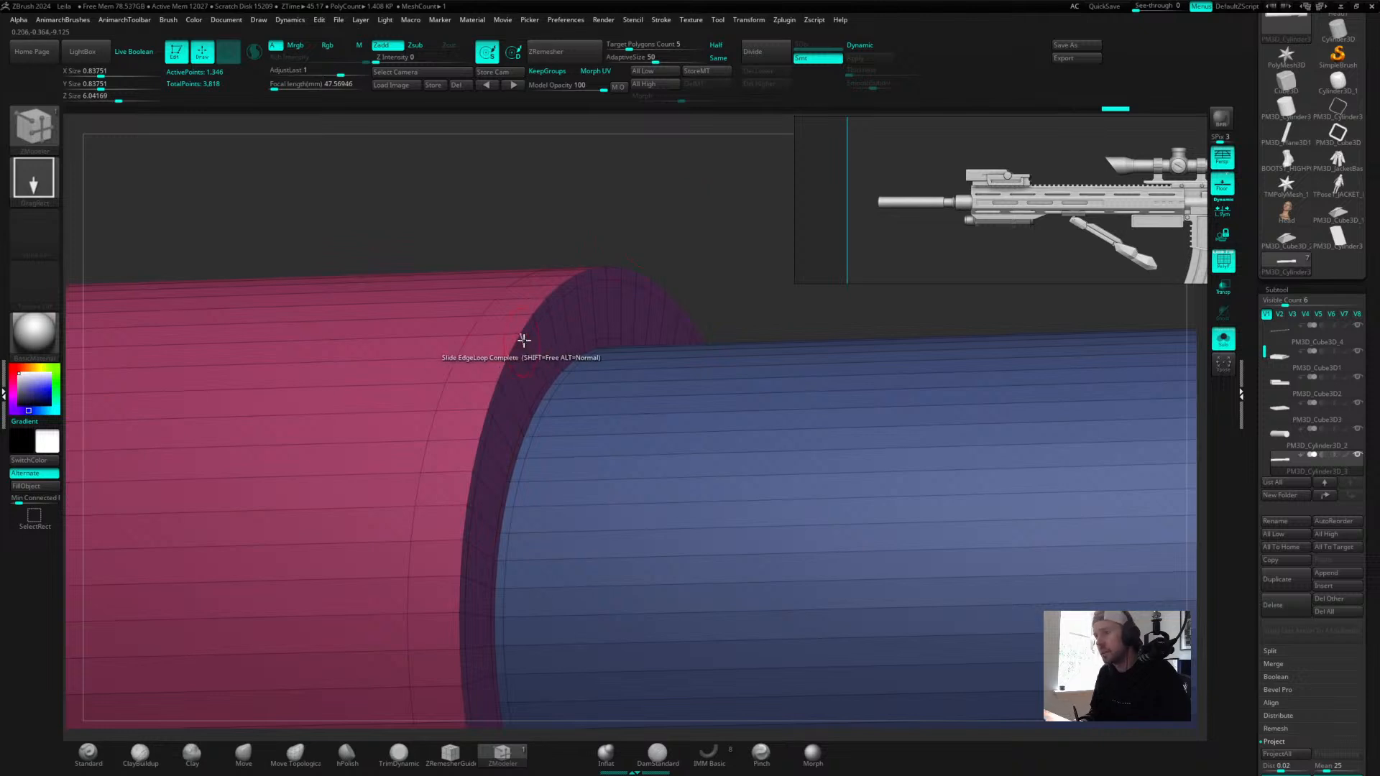
key(d)
alt+drag(659, 218, 462, 248)
key(shift+f)
key(shift+f)
mouse_move(625, 244)
alt+mouse_down()
mouse_move(637, 240)
mouse_move(515, 213)
mouse_move(518, 246)
alt+mouse_up()
Extrude the narrow yellow polygroup band outward with ZModeler into a raised ring around the barrel's thin section.
key(b)
key(z)
key(m)
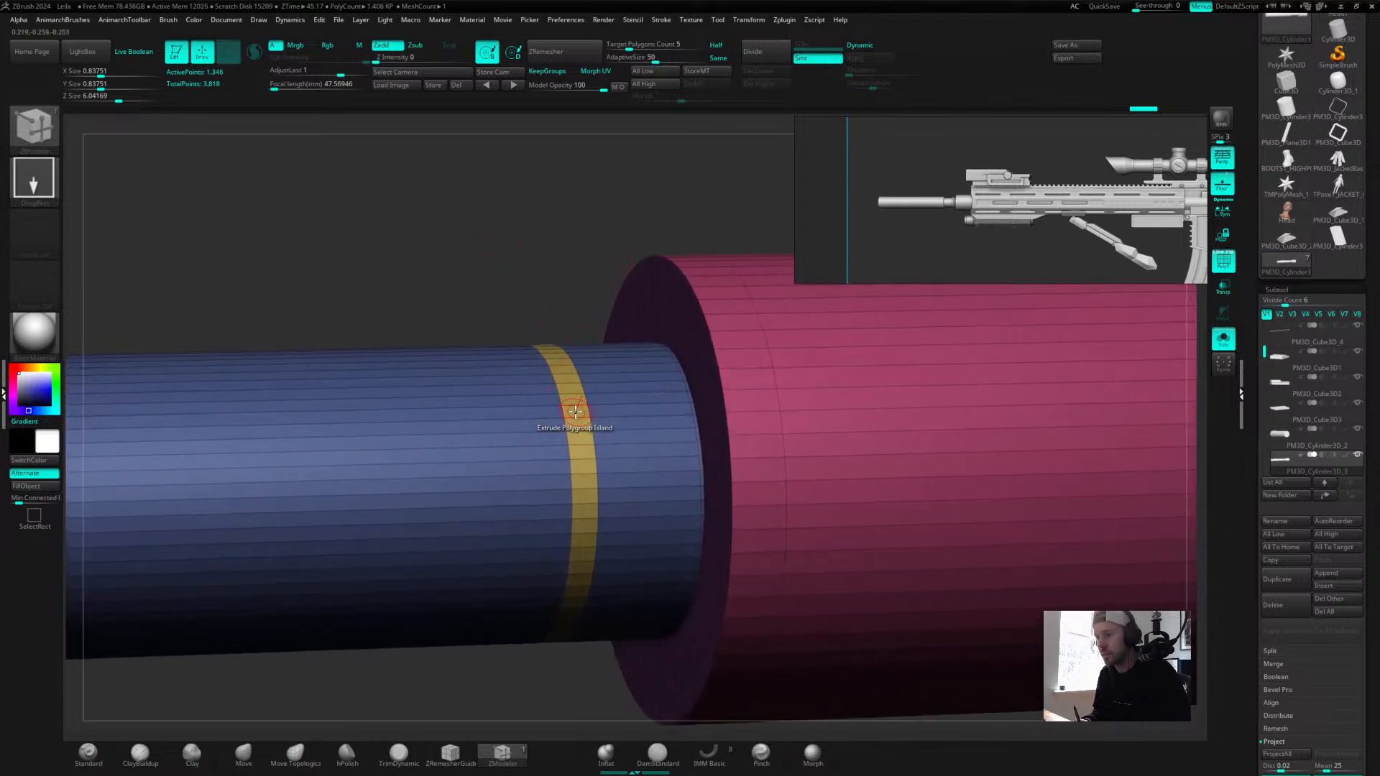
drag(575, 411, 597, 376)
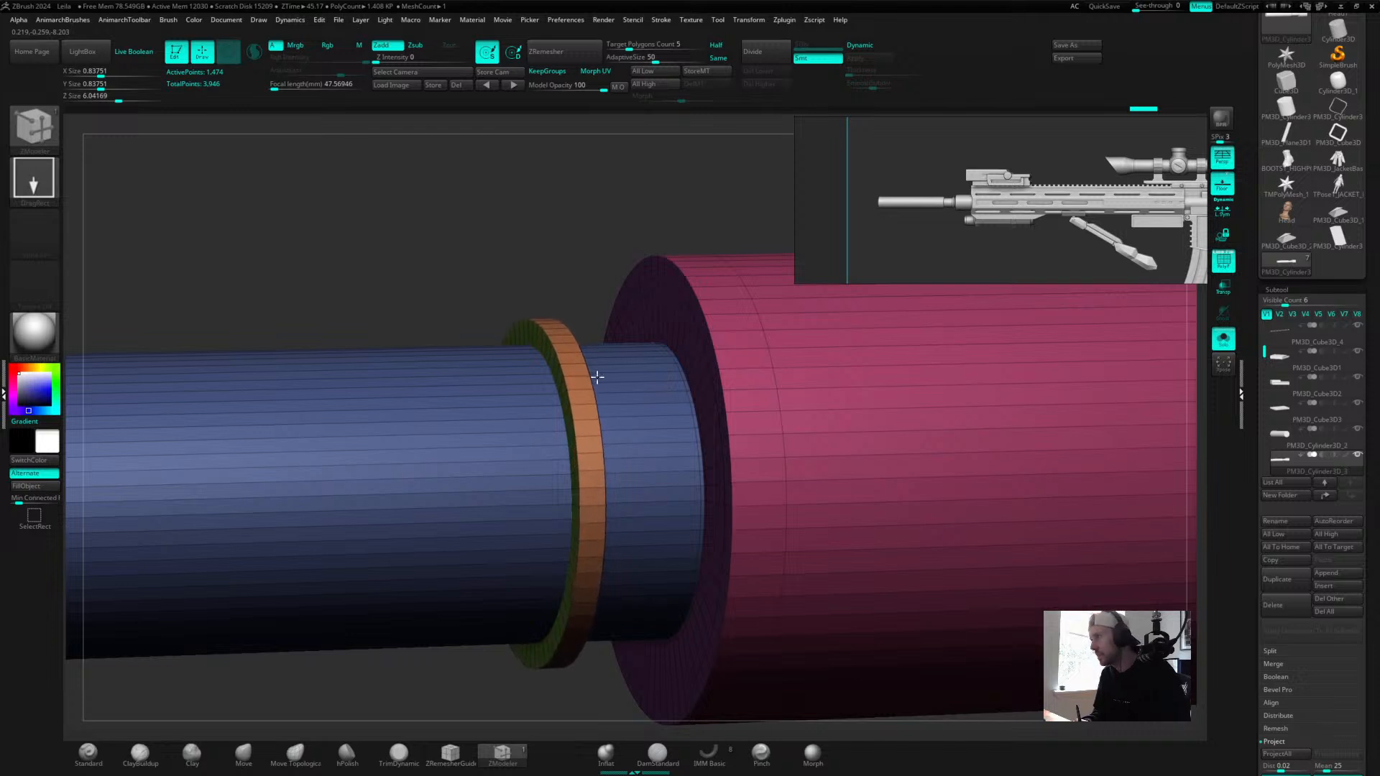
key(d)
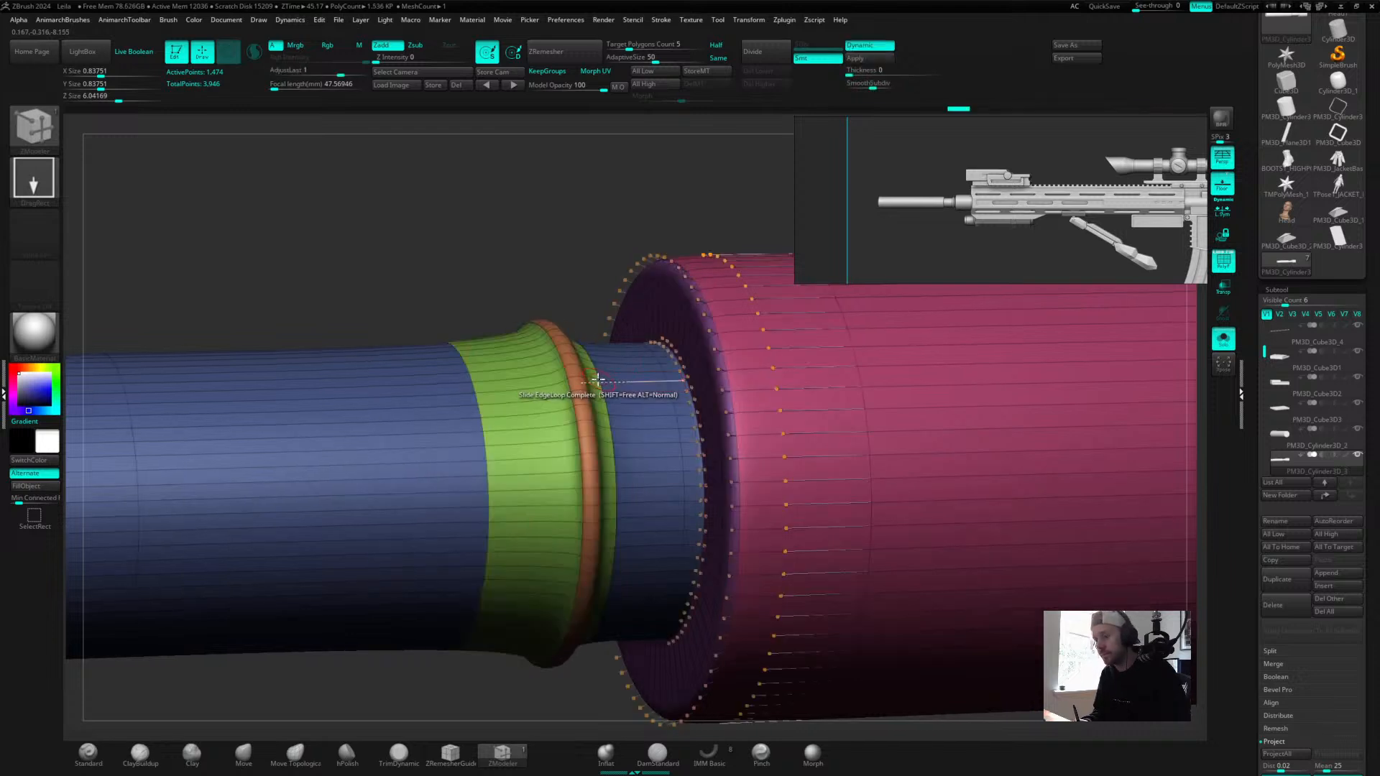
key(ctrl+z)
drag(572, 392, 596, 367)
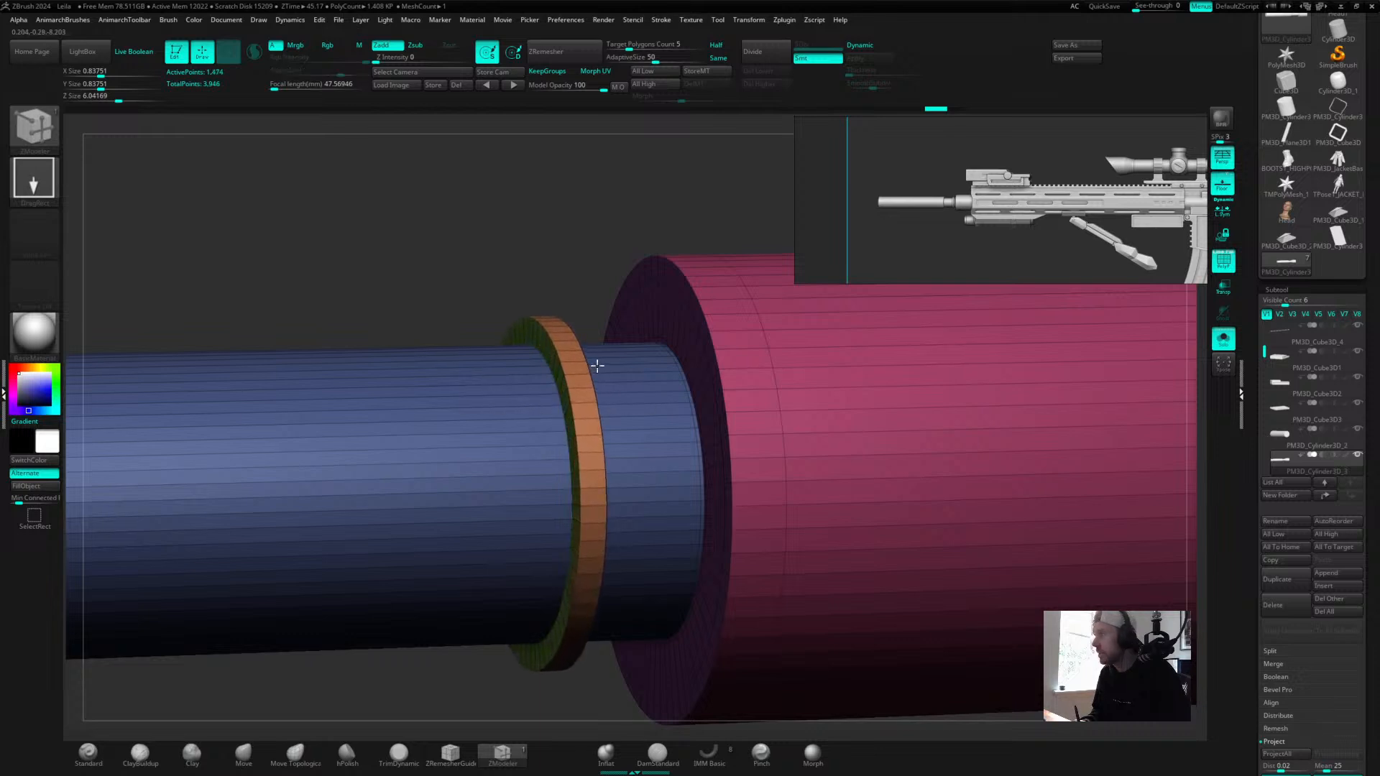
key(ctrl+z)
drag(561, 265, 397, 227)
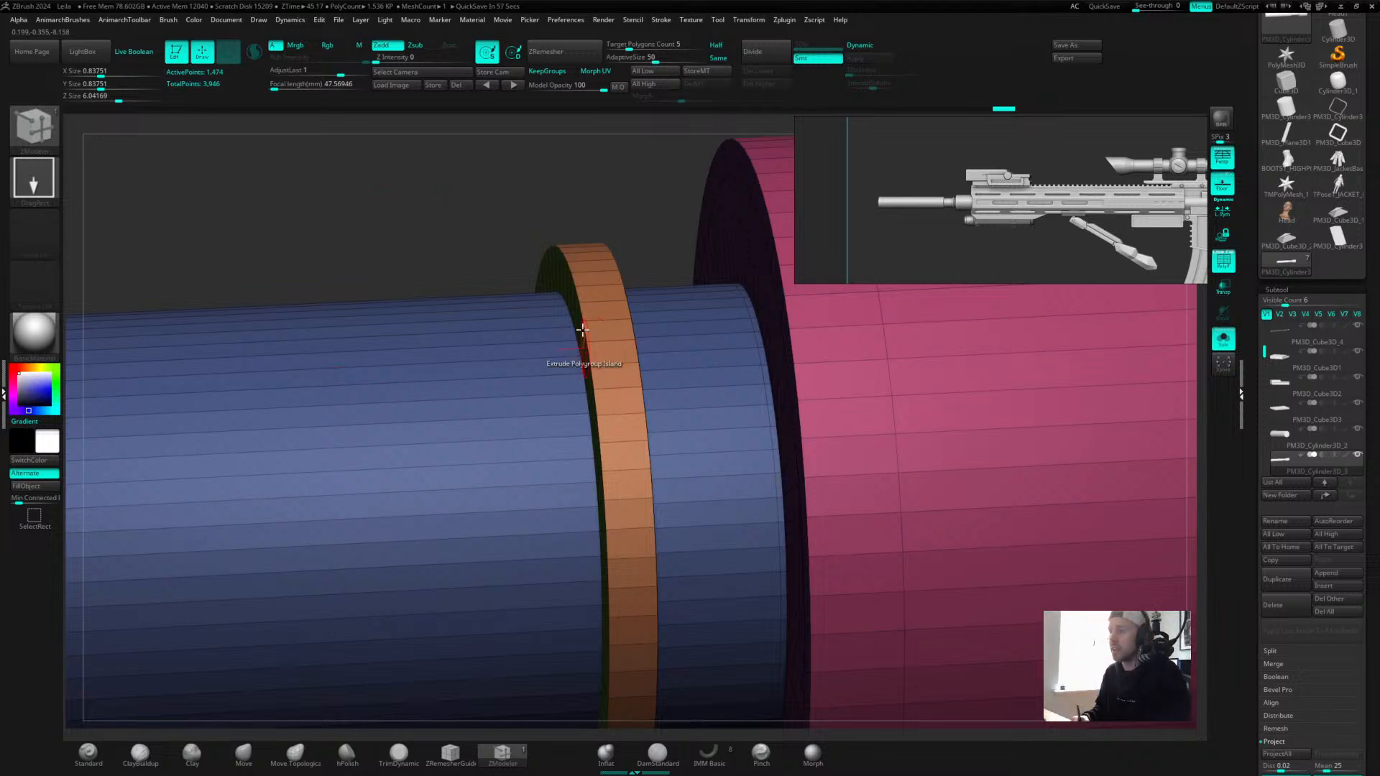
drag(647, 206, 625, 246)
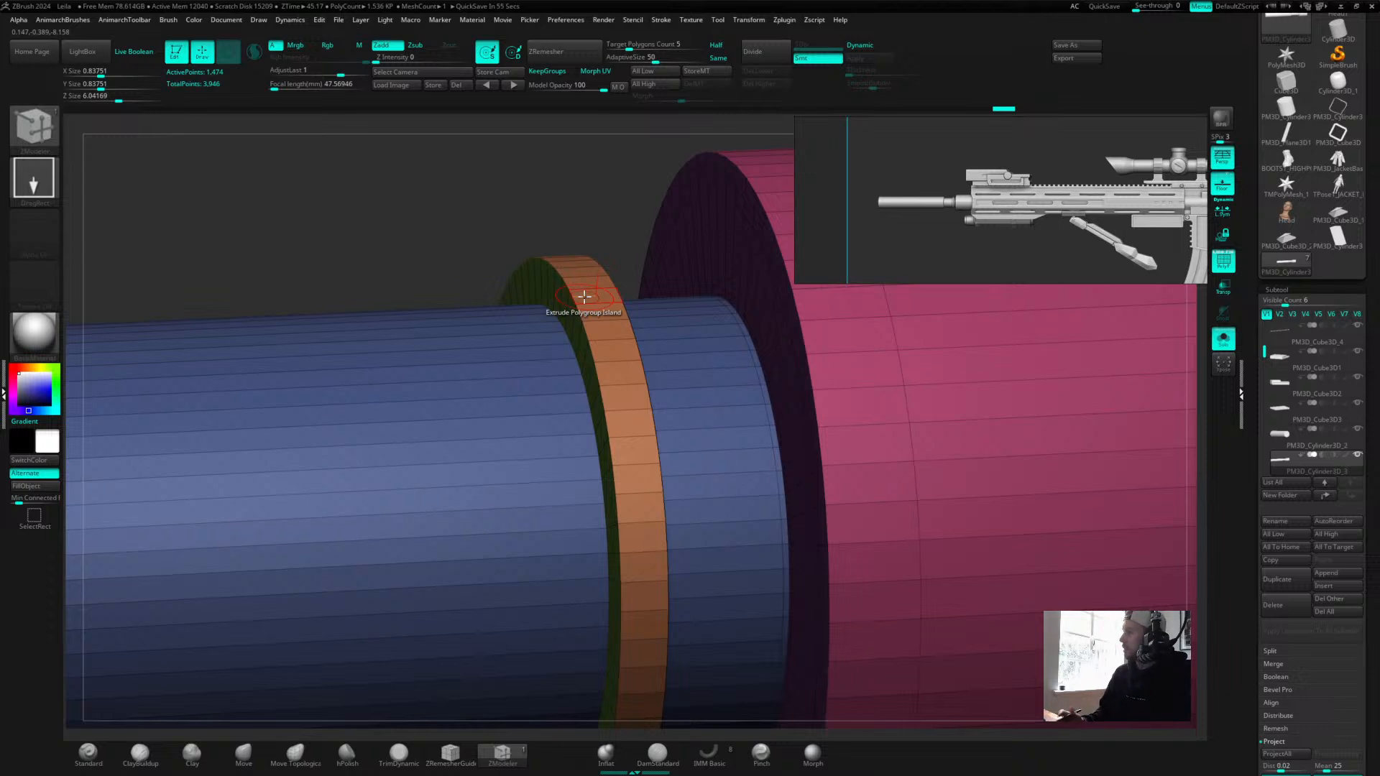
drag(593, 293, 600, 288)
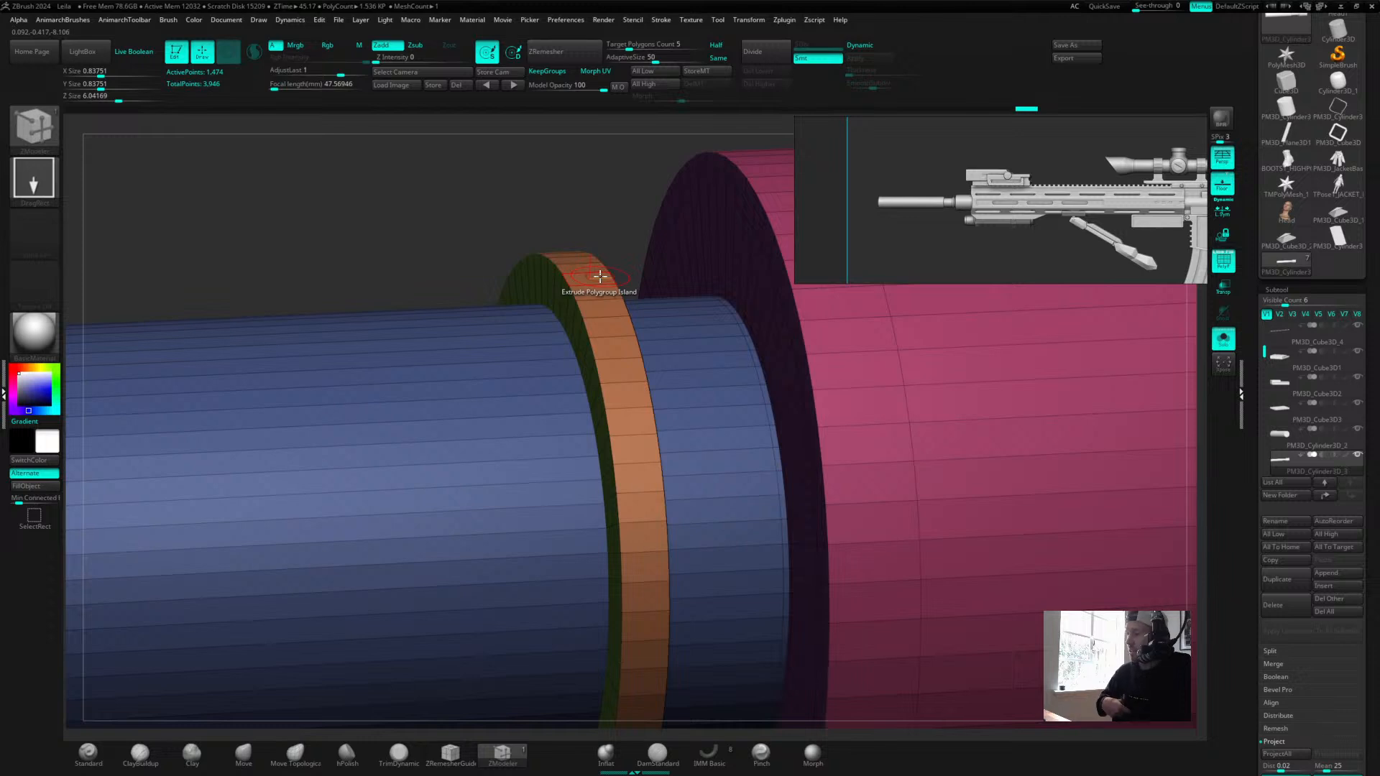
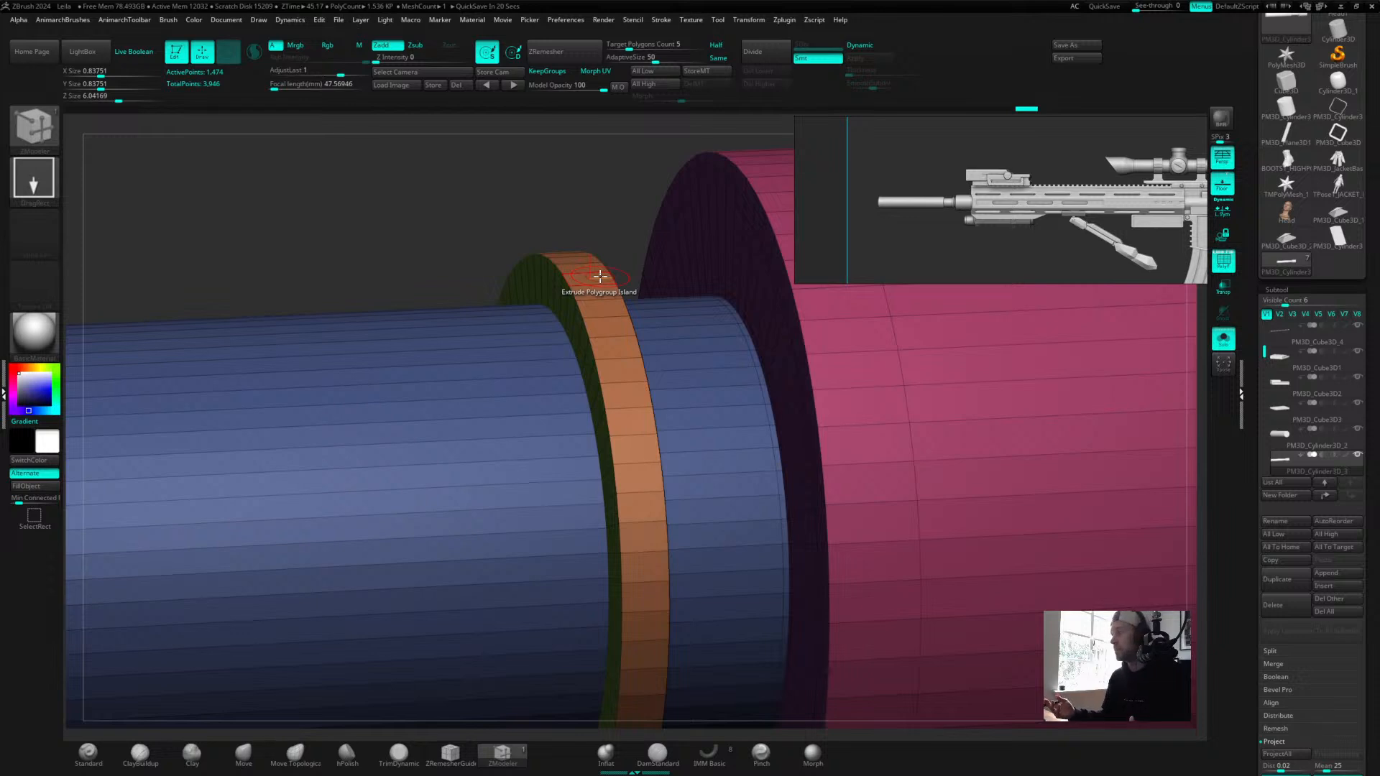
Insert a single edge loop around the barrel's thin section just in front of the raised ring.
drag(603, 197, 597, 215)
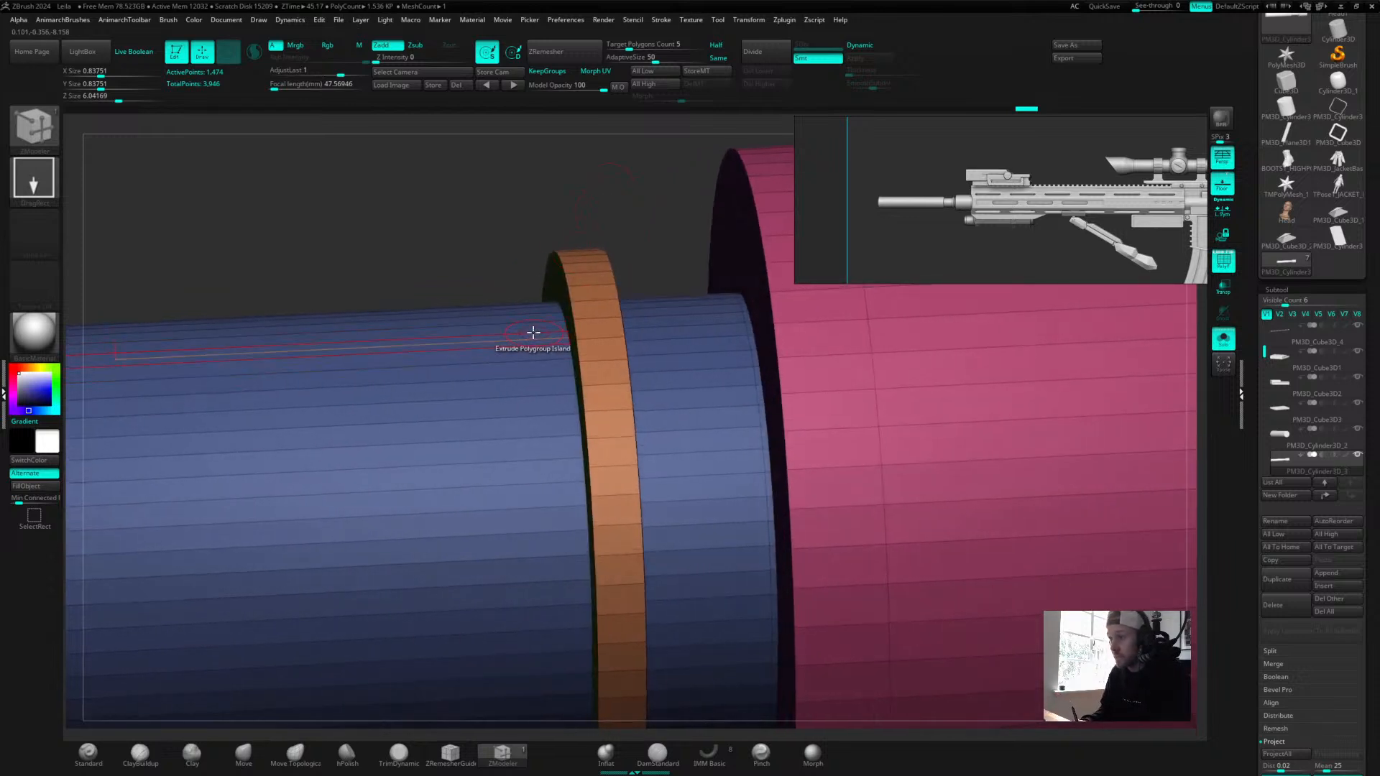
key(space)
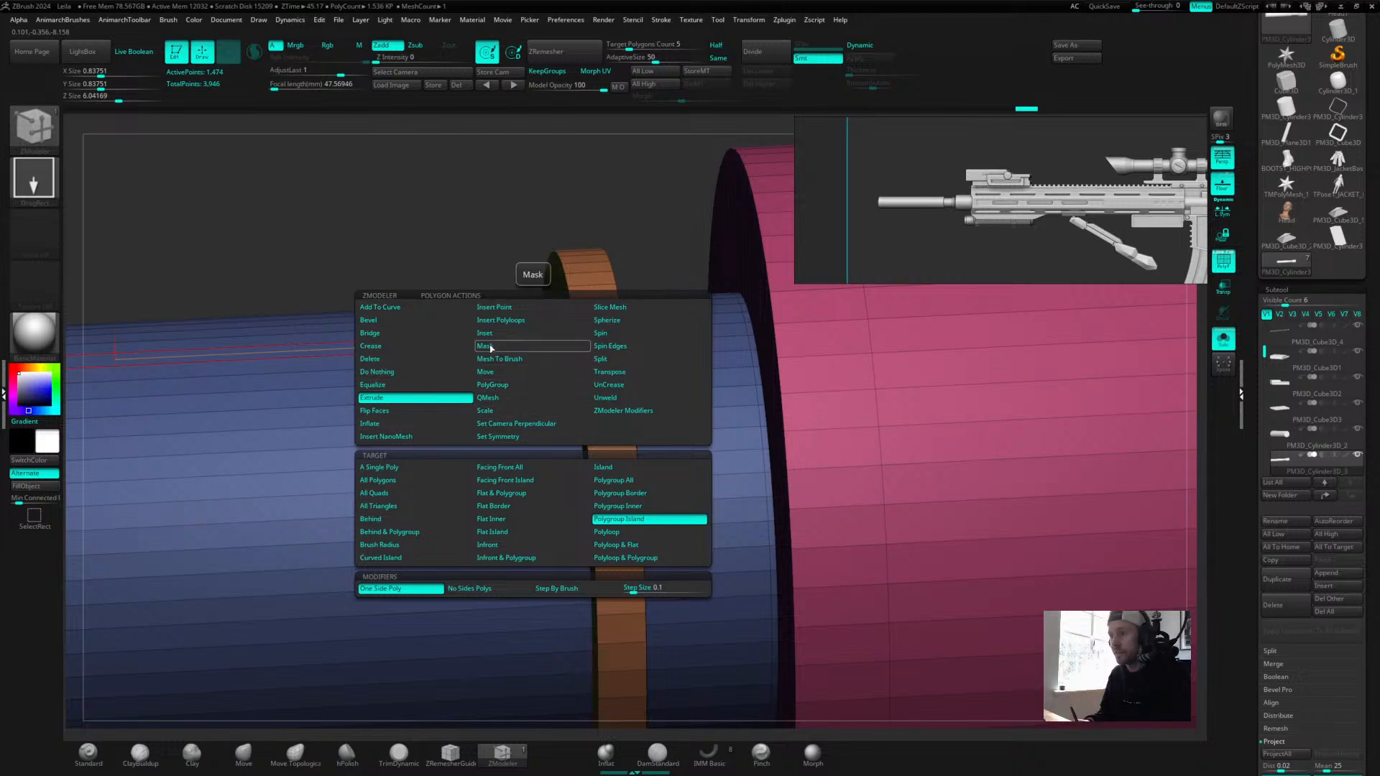
key(space)
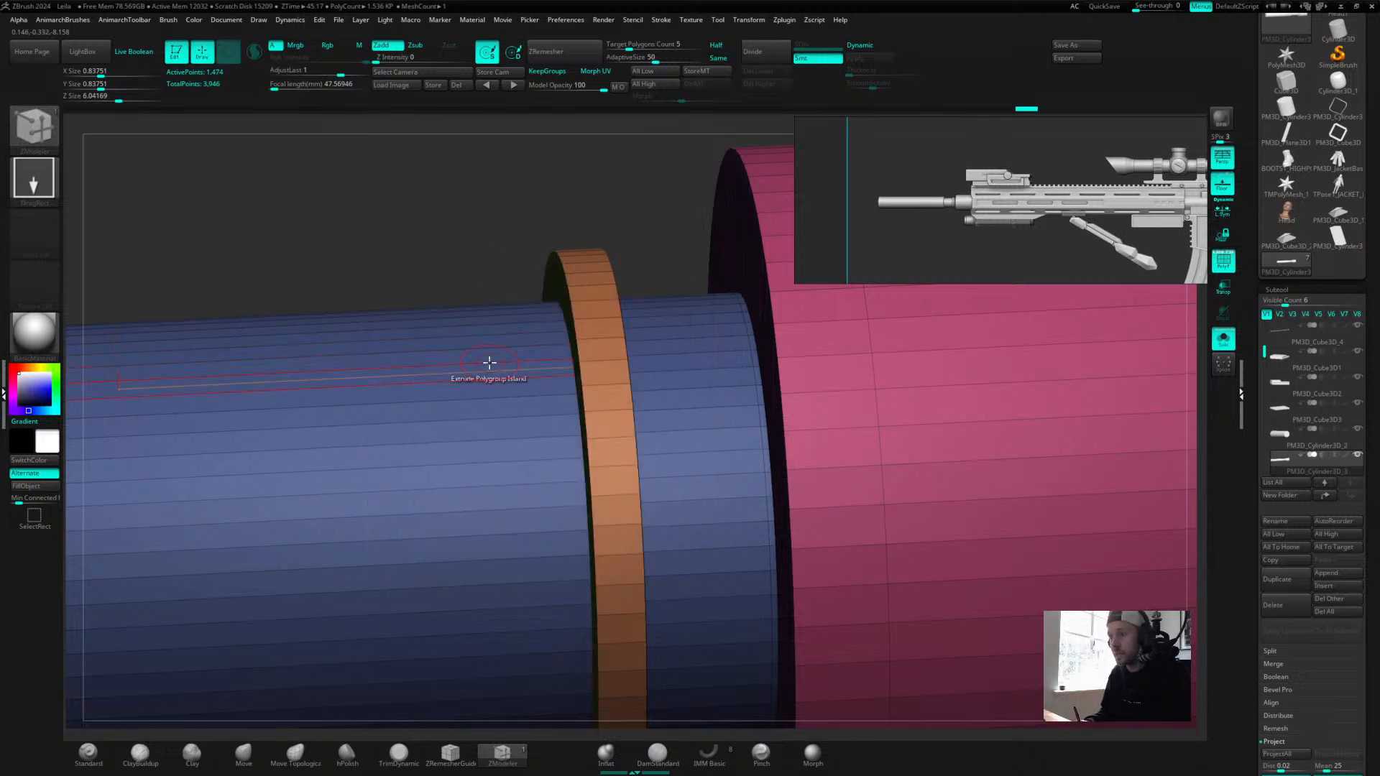
key(space)
click(513, 362)
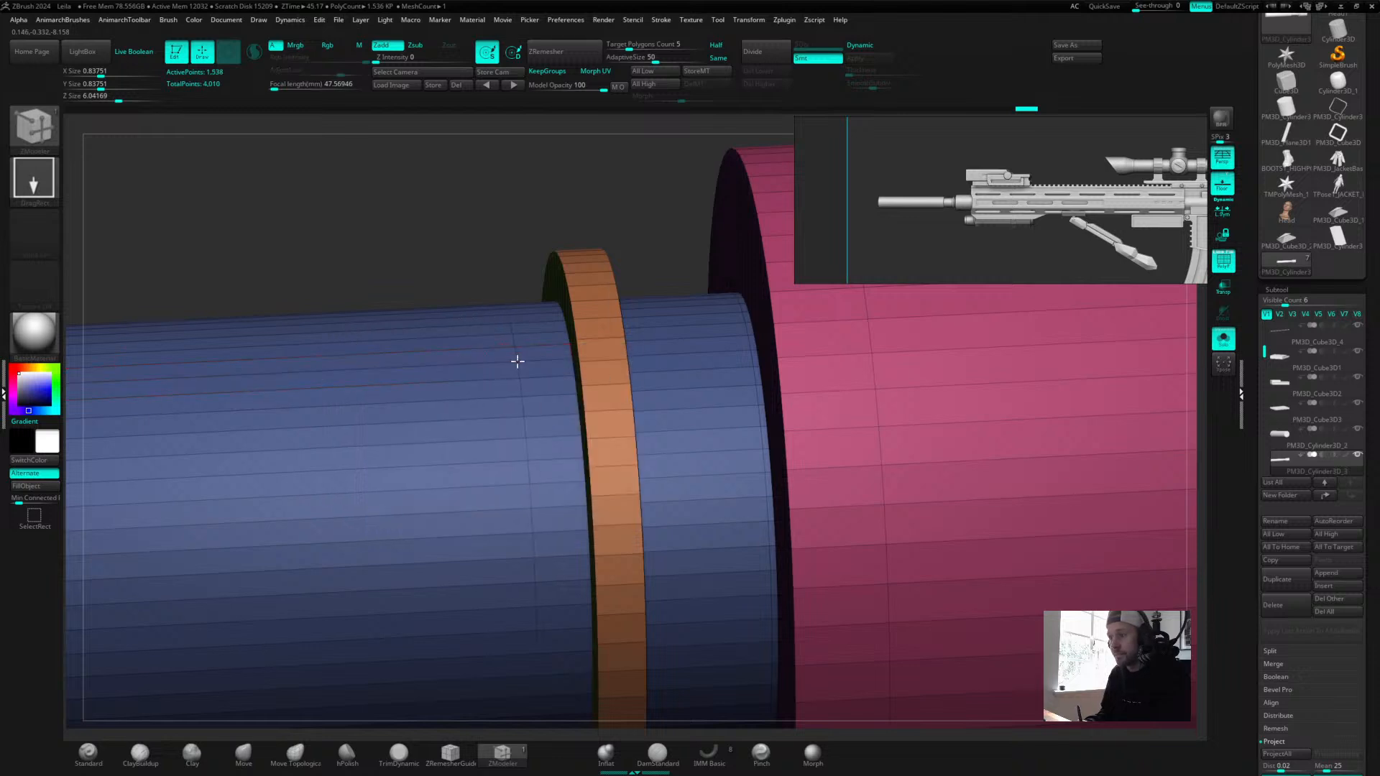
Insert a single edge loop around the thin section just behind the raised ring and preview the smoothed result.
drag(658, 240, 647, 241)
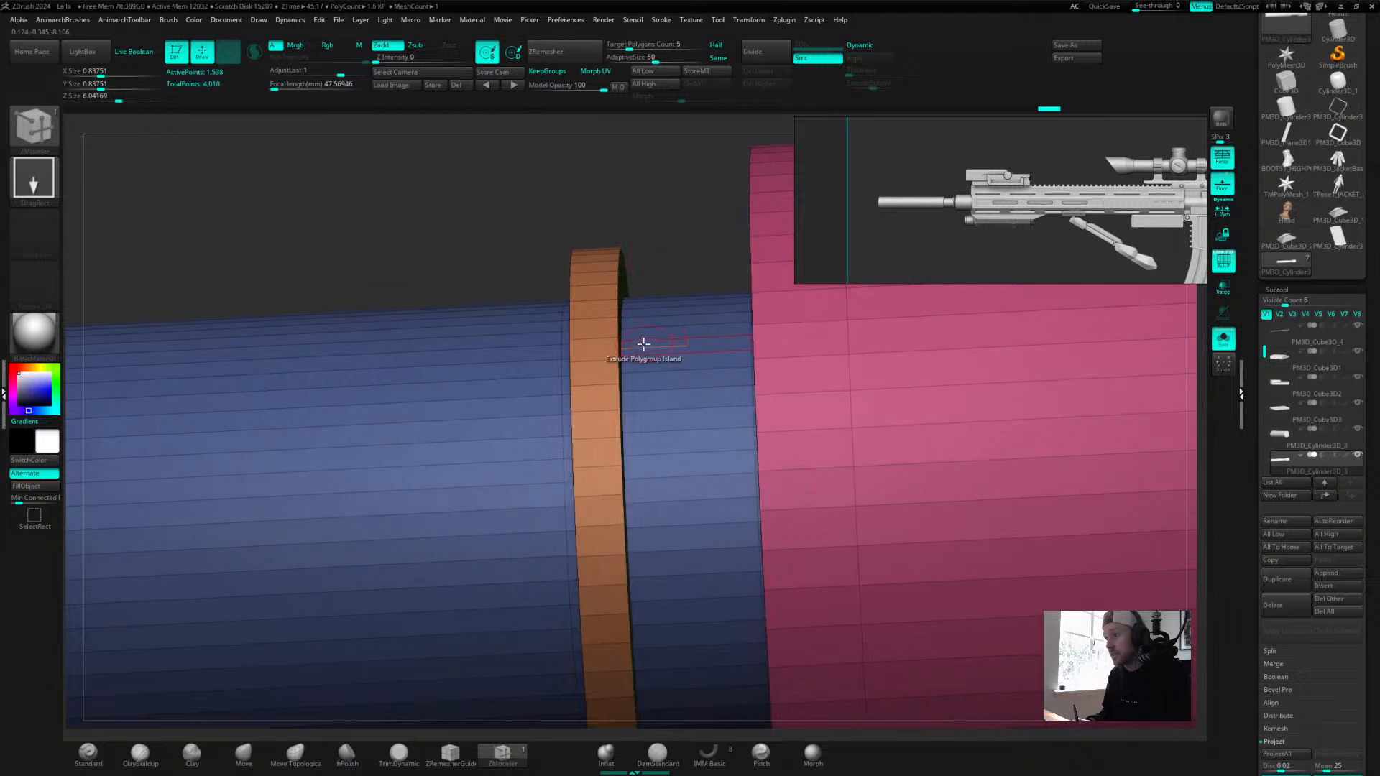
click(638, 340)
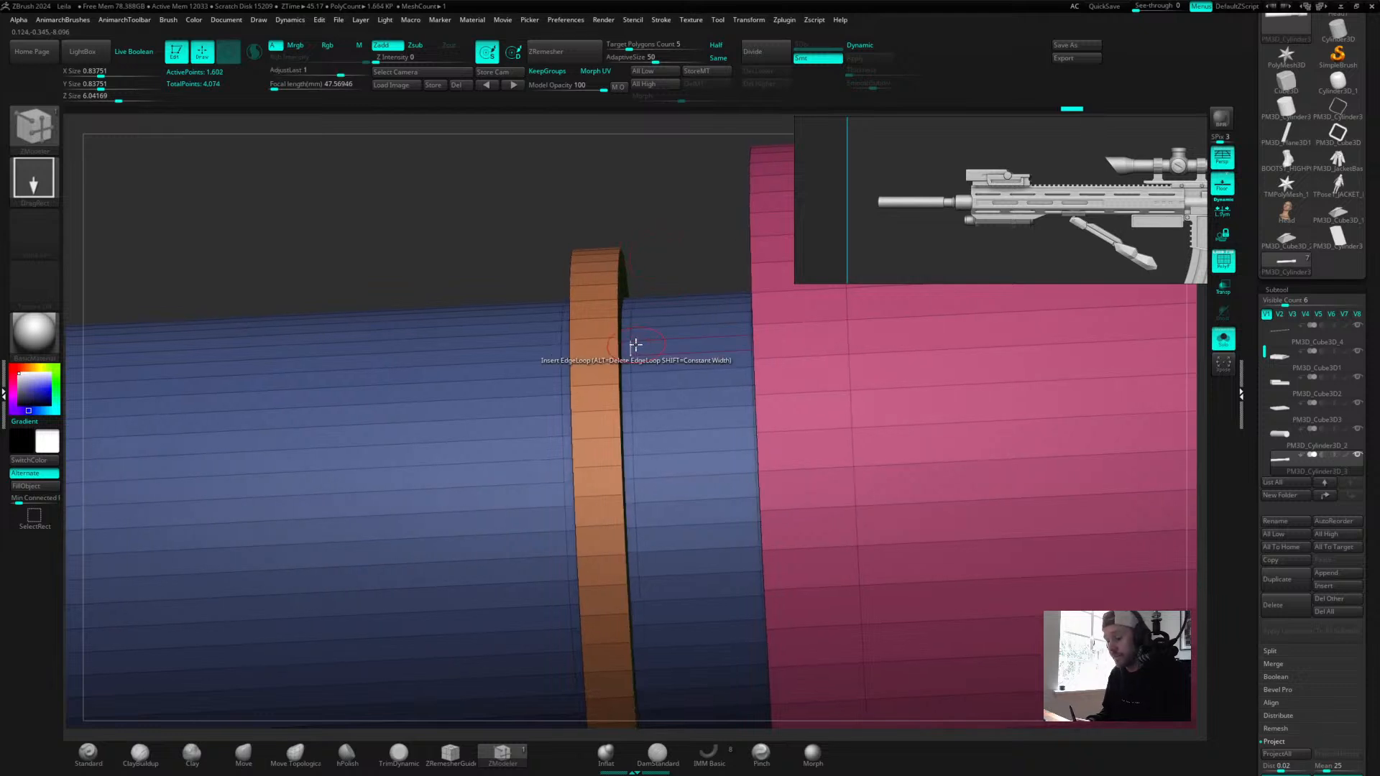
key(d)
mouse_move(653, 270)
mouse_down()
mouse_move(658, 225)
mouse_move(628, 292)
mouse_up()
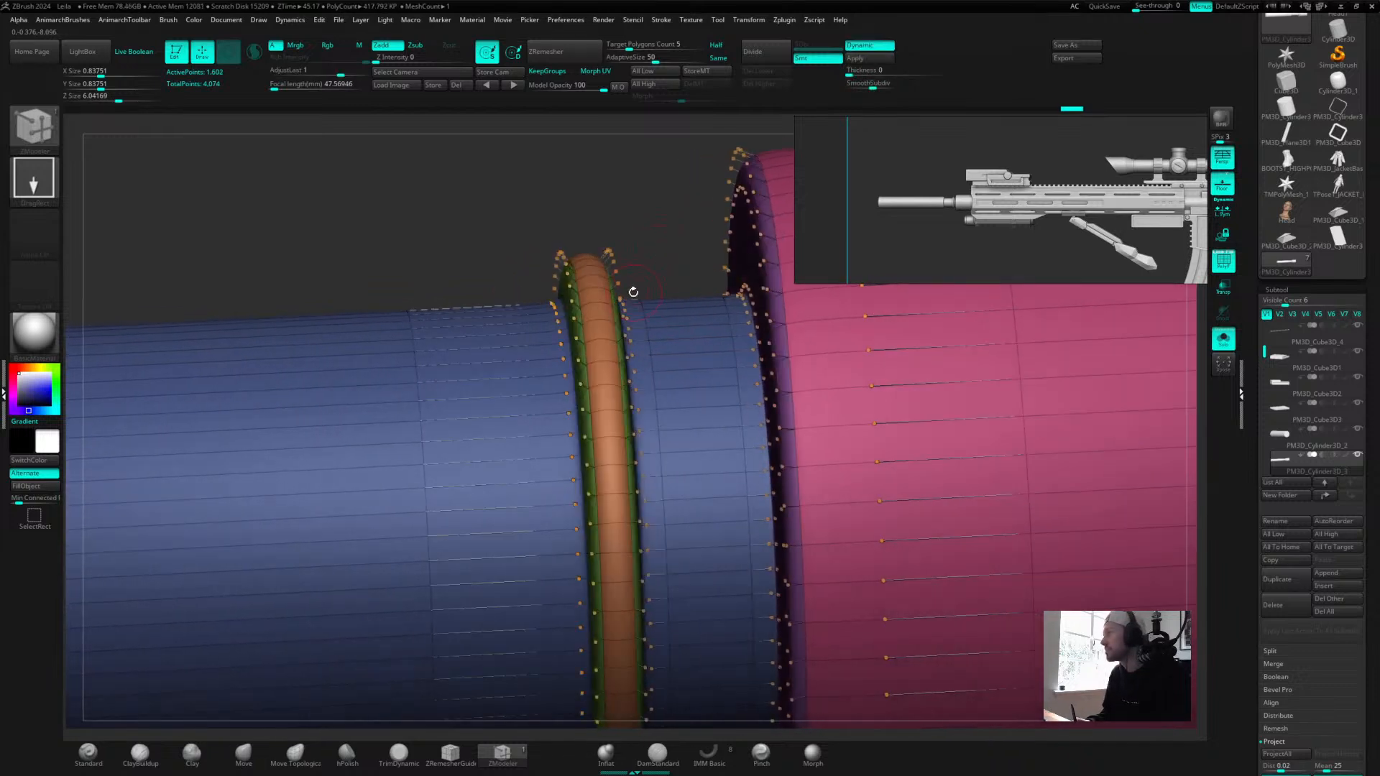
Try adding supporting edge loops around the raised ring's front and rear side faces and preview the smoothed ring.
key(ctrl+z)
drag(649, 225, 666, 221)
click(571, 317)
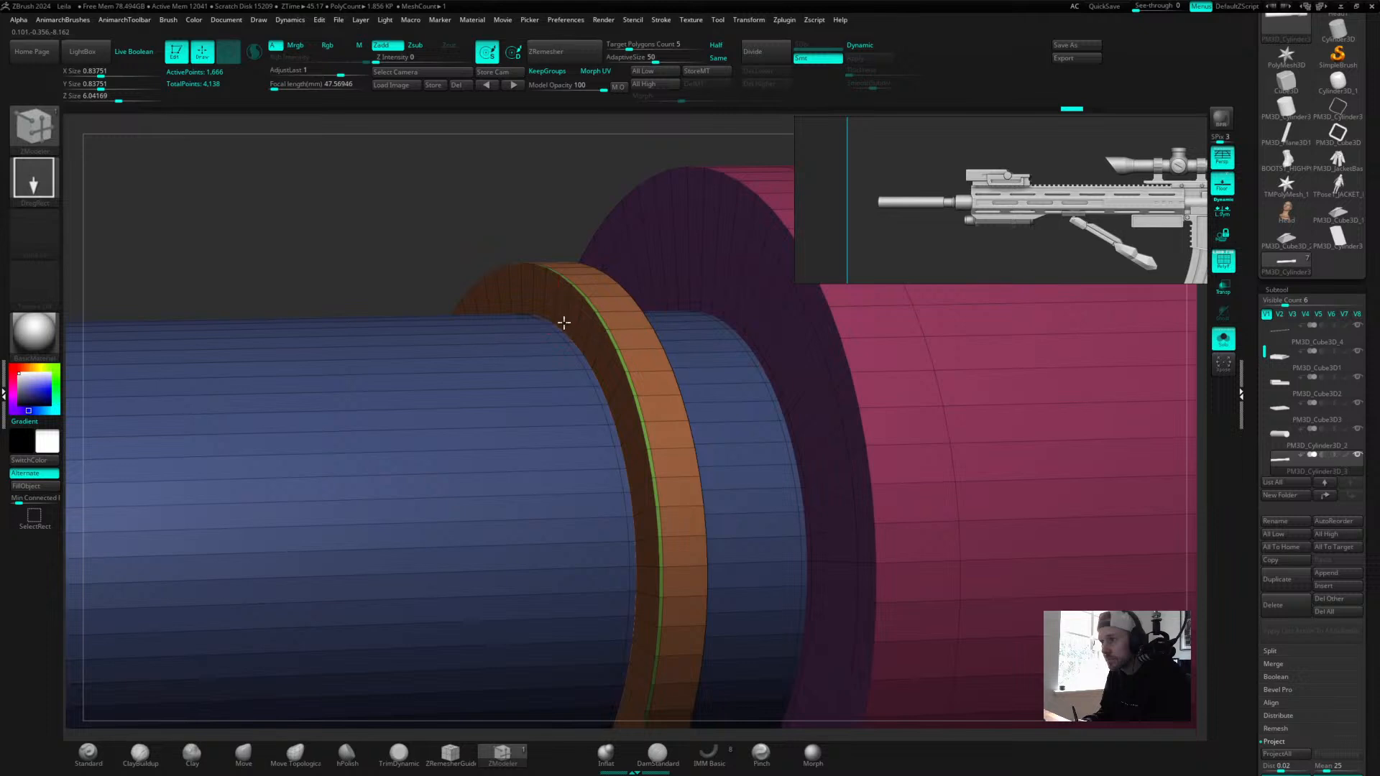
drag(561, 170, 529, 192)
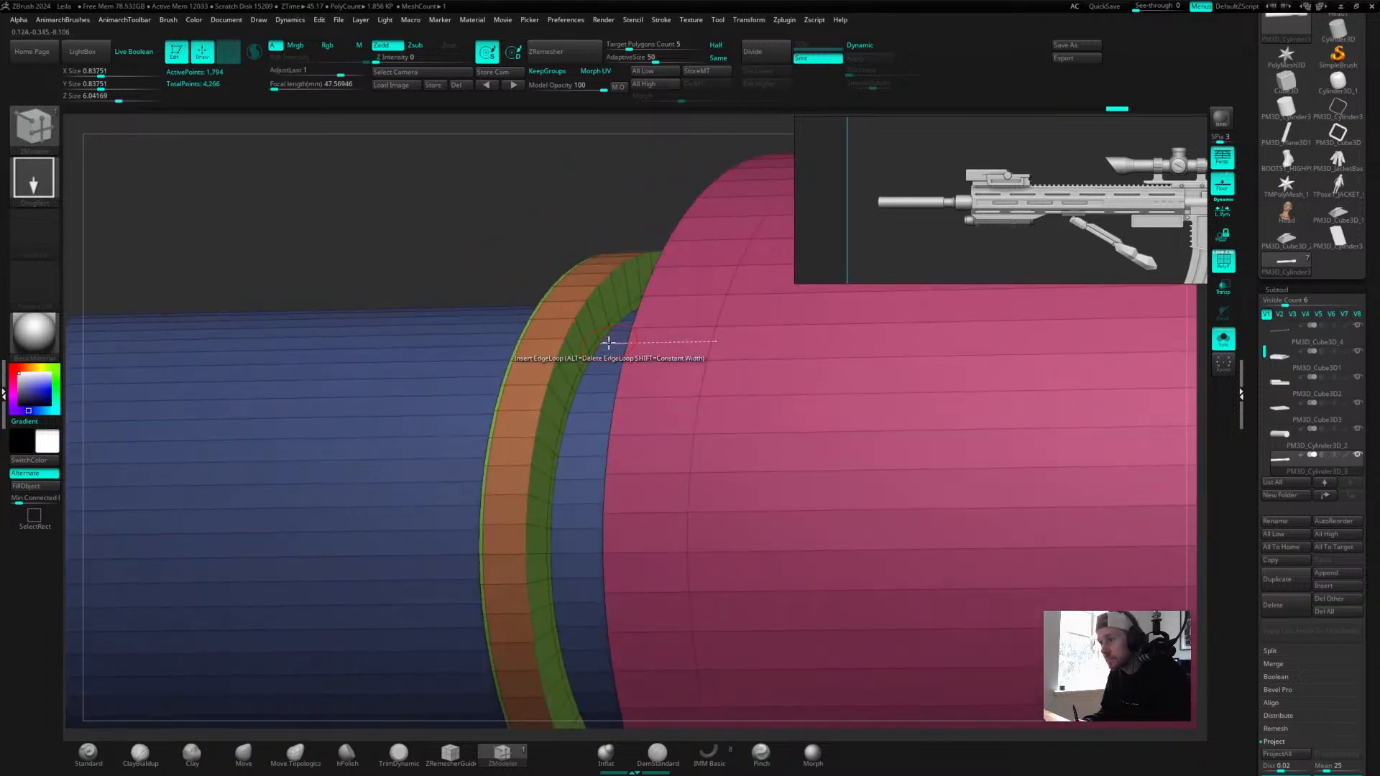
key(d)
drag(583, 186, 591, 235)
Try inserting another supporting edge loop around the raised ring and undo that insertion.
key(shift+d)
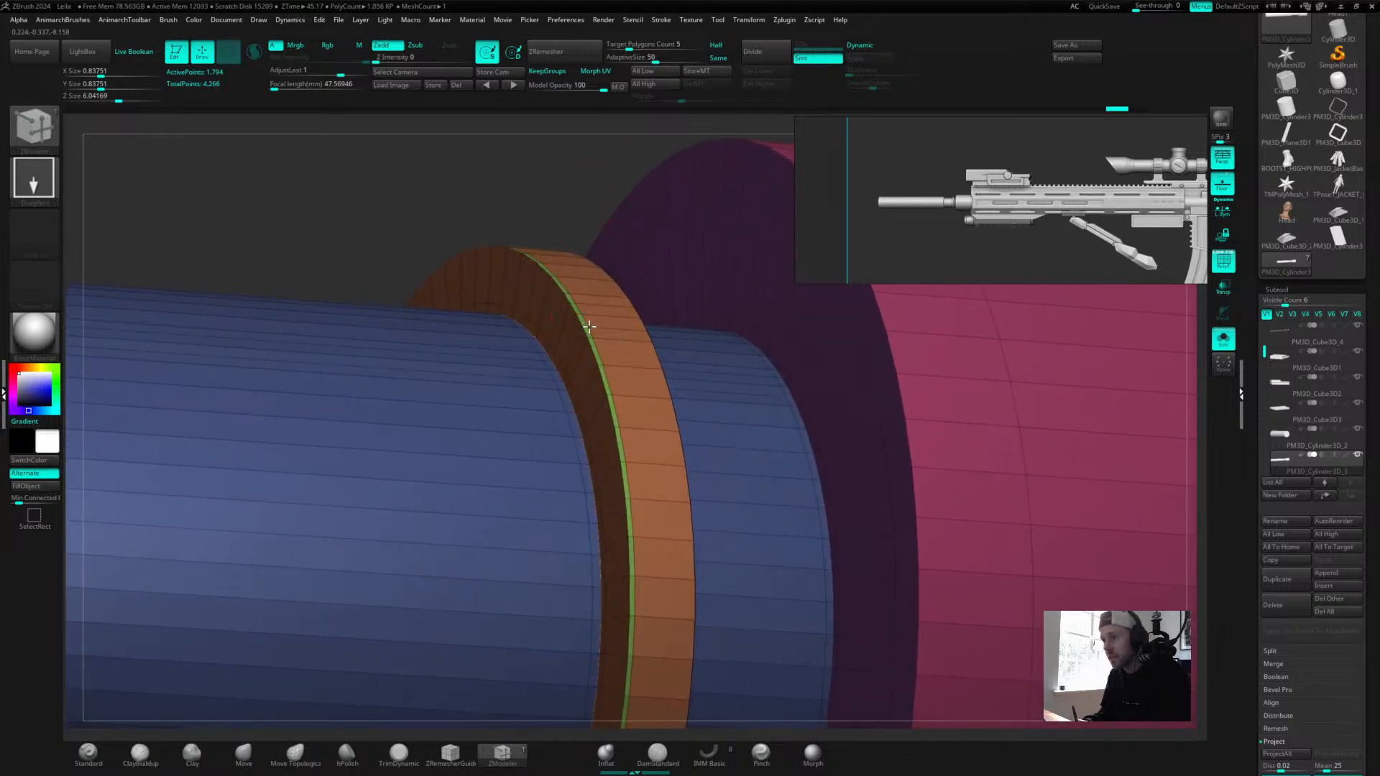
mouse_move(544, 181)
mouse_down()
mouse_move(532, 154)
mouse_move(551, 158)
mouse_up()
key(ctrl+z)
key(ctrl+z)
drag(637, 188, 628, 194)
drag(684, 374, 676, 375)
click(660, 385)
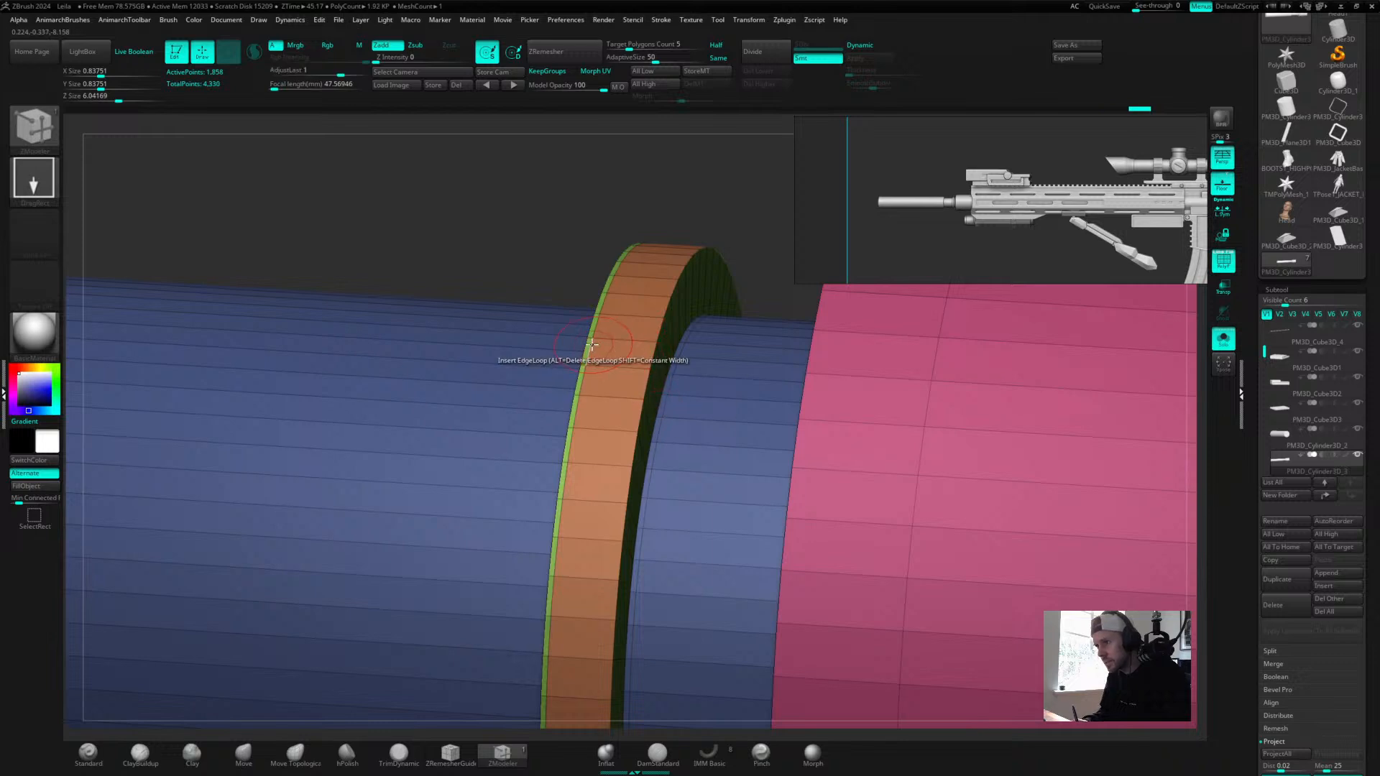
key(ctrl+z)
Preview the ring's smoothing and undo the added loops back to the single loop in front of the ring.
drag(551, 214, 581, 216)
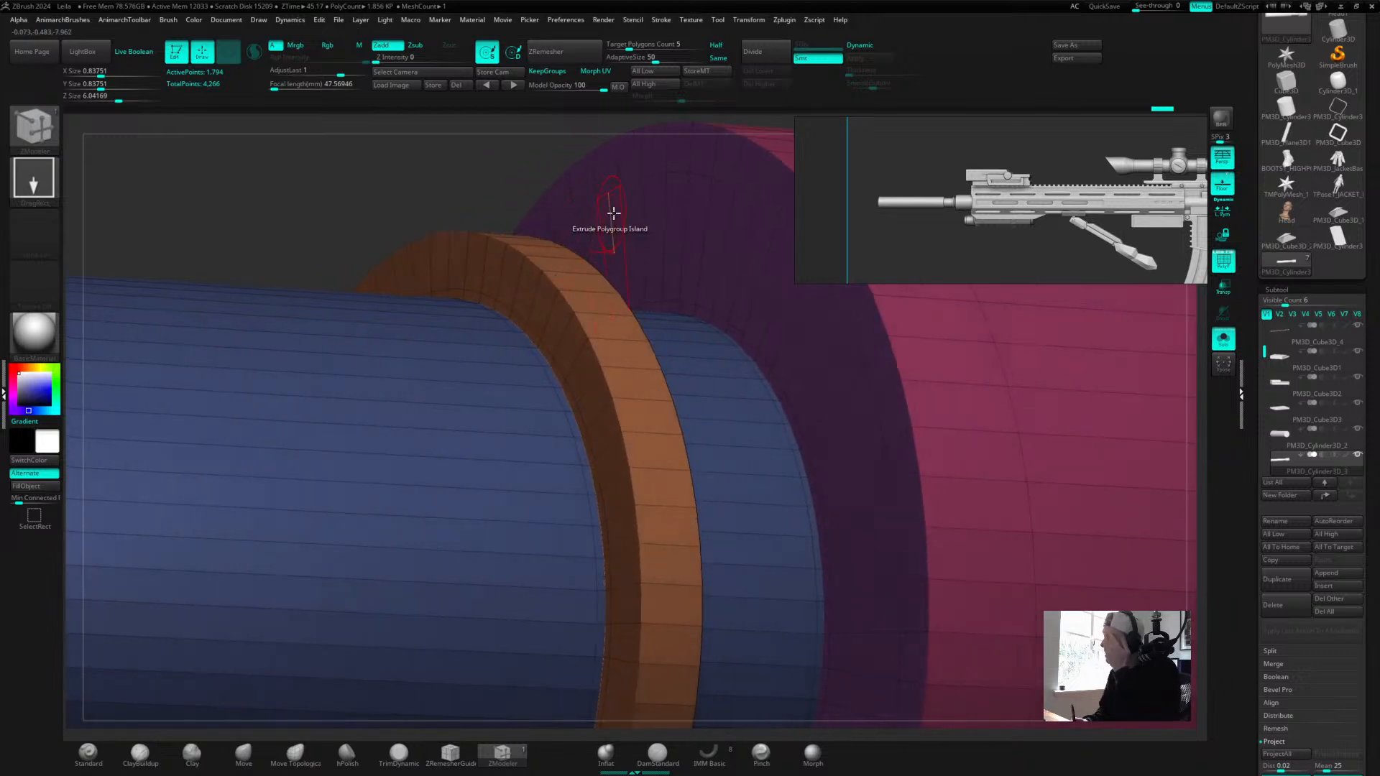
key(d)
drag(433, 209, 539, 184)
key(shift+d)
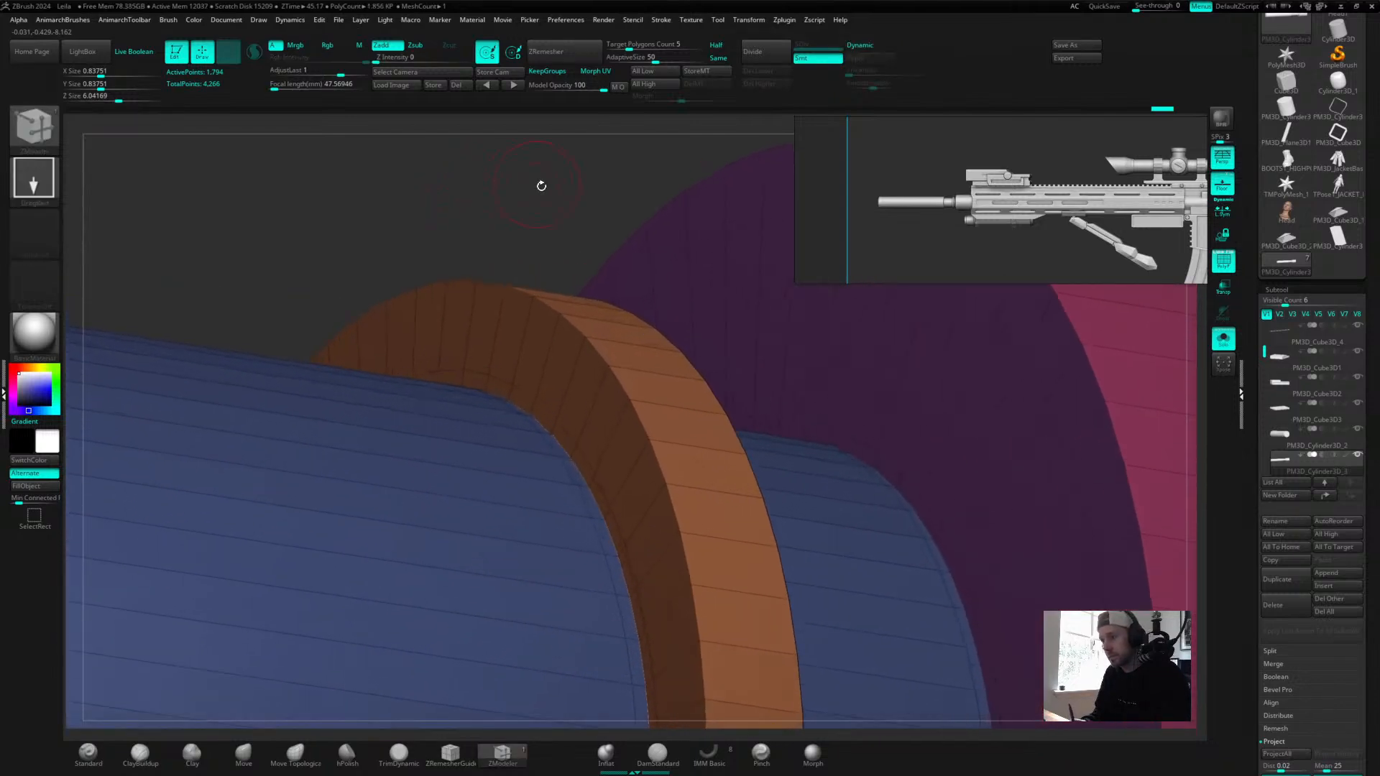
click(572, 464)
click(593, 489)
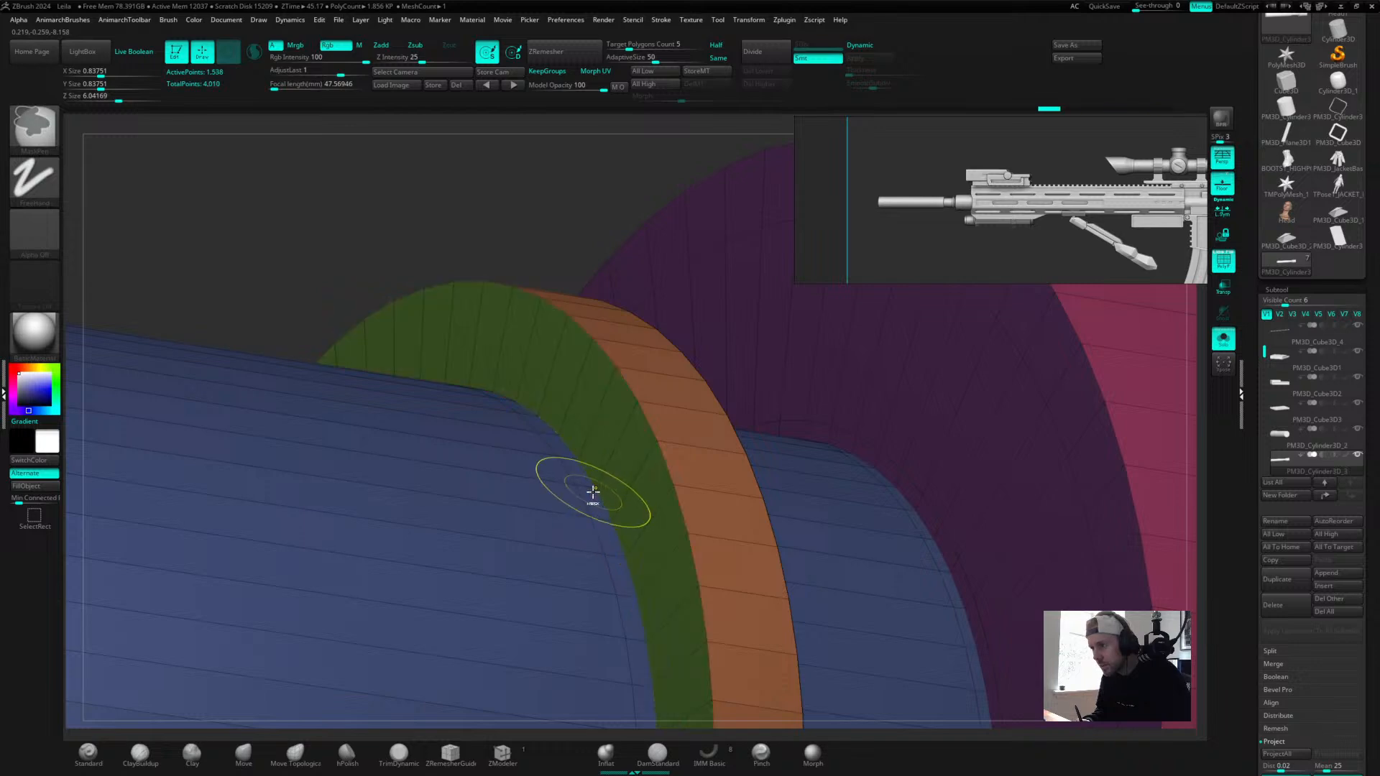
Insert one edge loop on the thin section directly behind the raised ring and preview its smoothing.
mouse_move(385, 214)
mouse_down()
mouse_move(373, 234)
mouse_move(391, 232)
mouse_up()
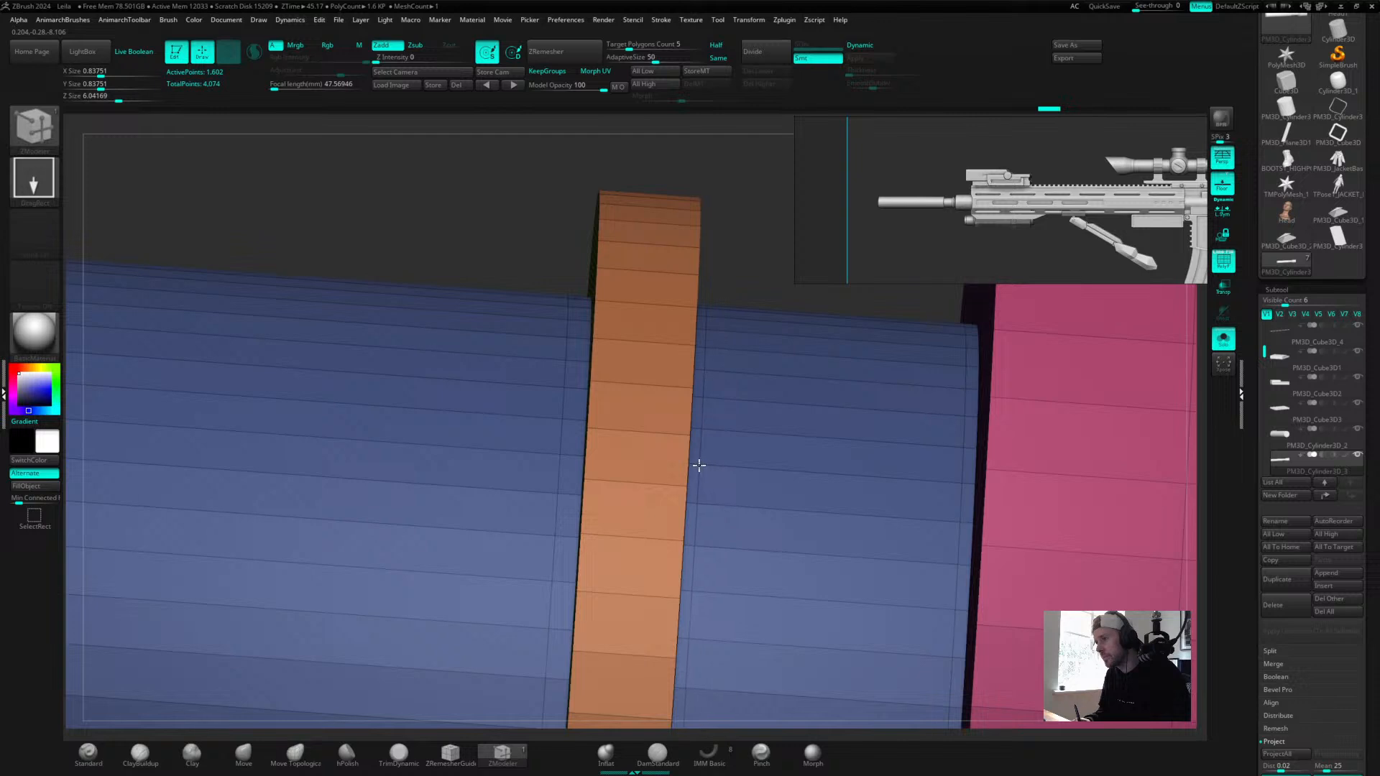
key(d)
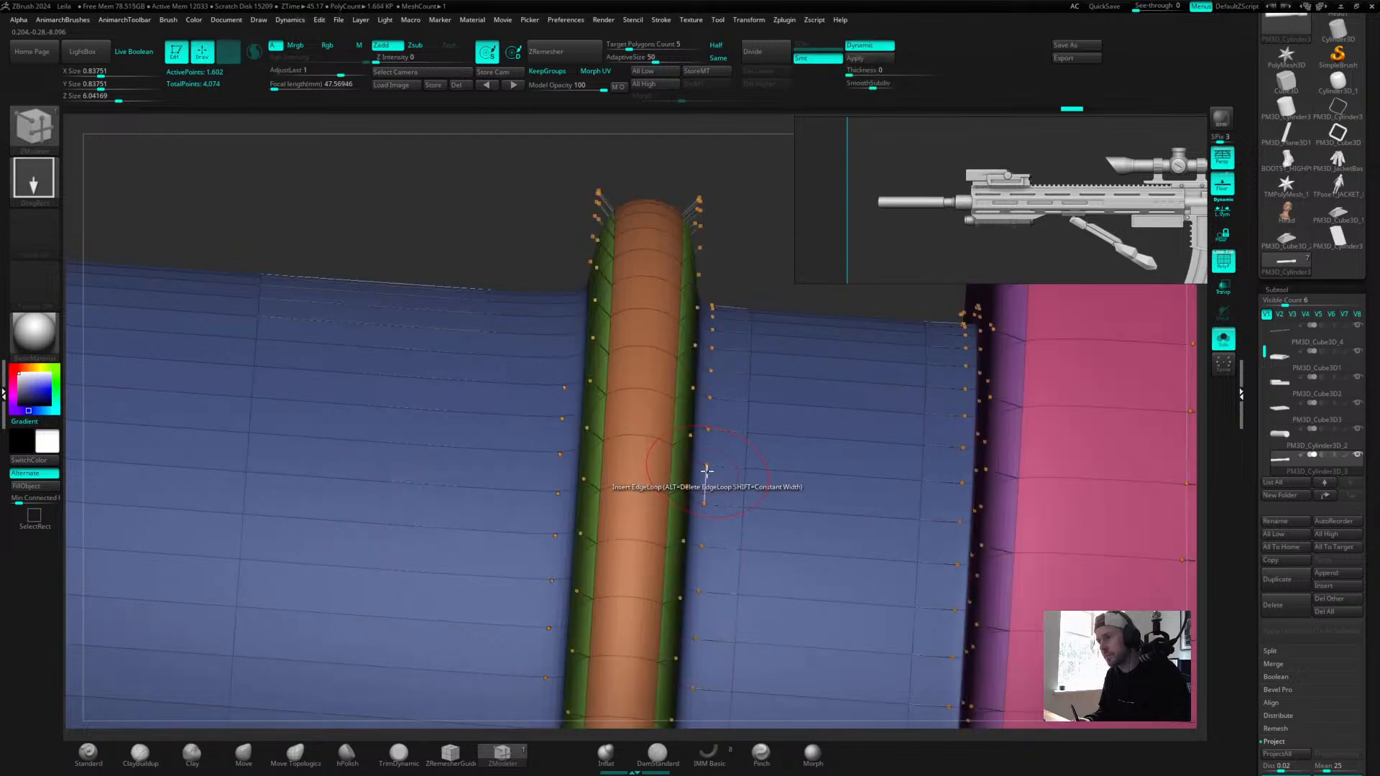
key(shift+d)
Insert a supporting edge loop on each side face of the raised ring and compare the barrel smoothed and unsmoothed.
drag(735, 210, 677, 308)
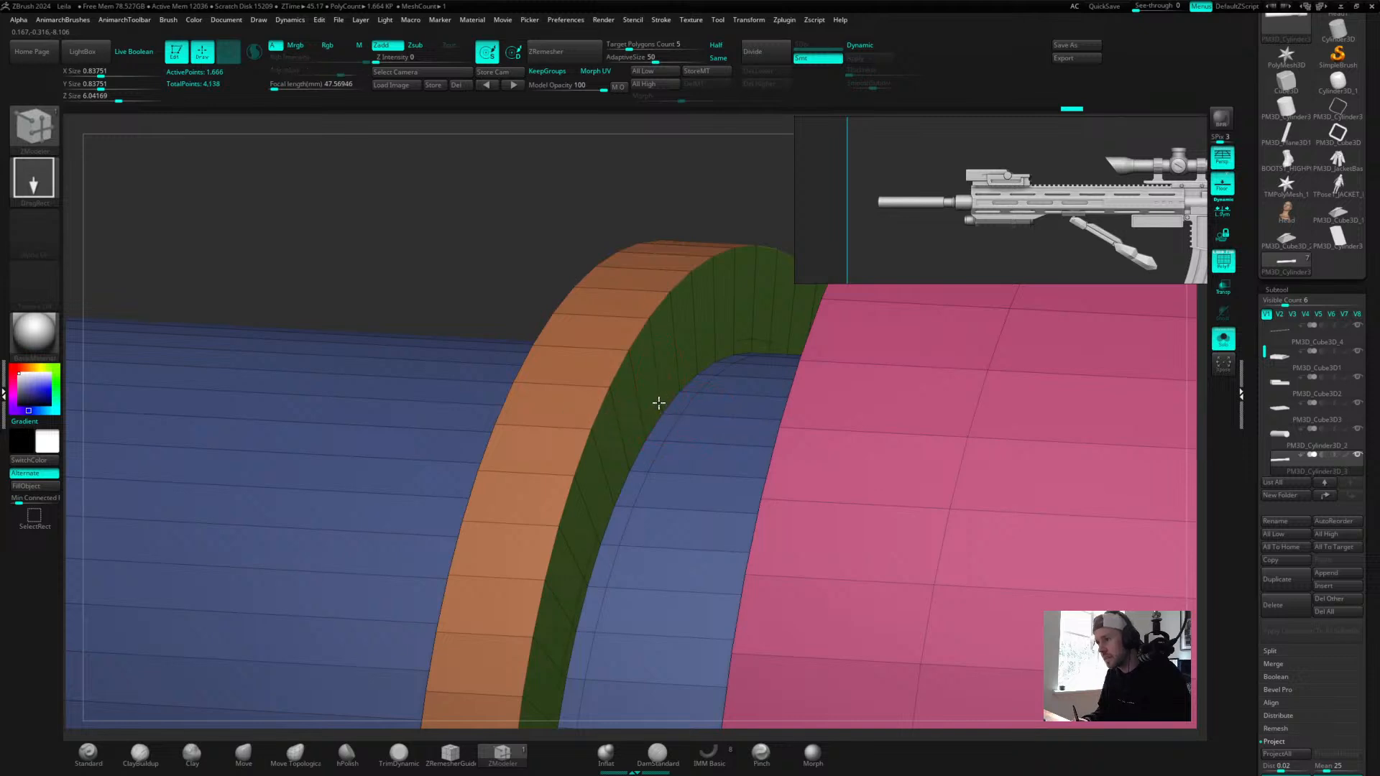
drag(567, 237, 585, 386)
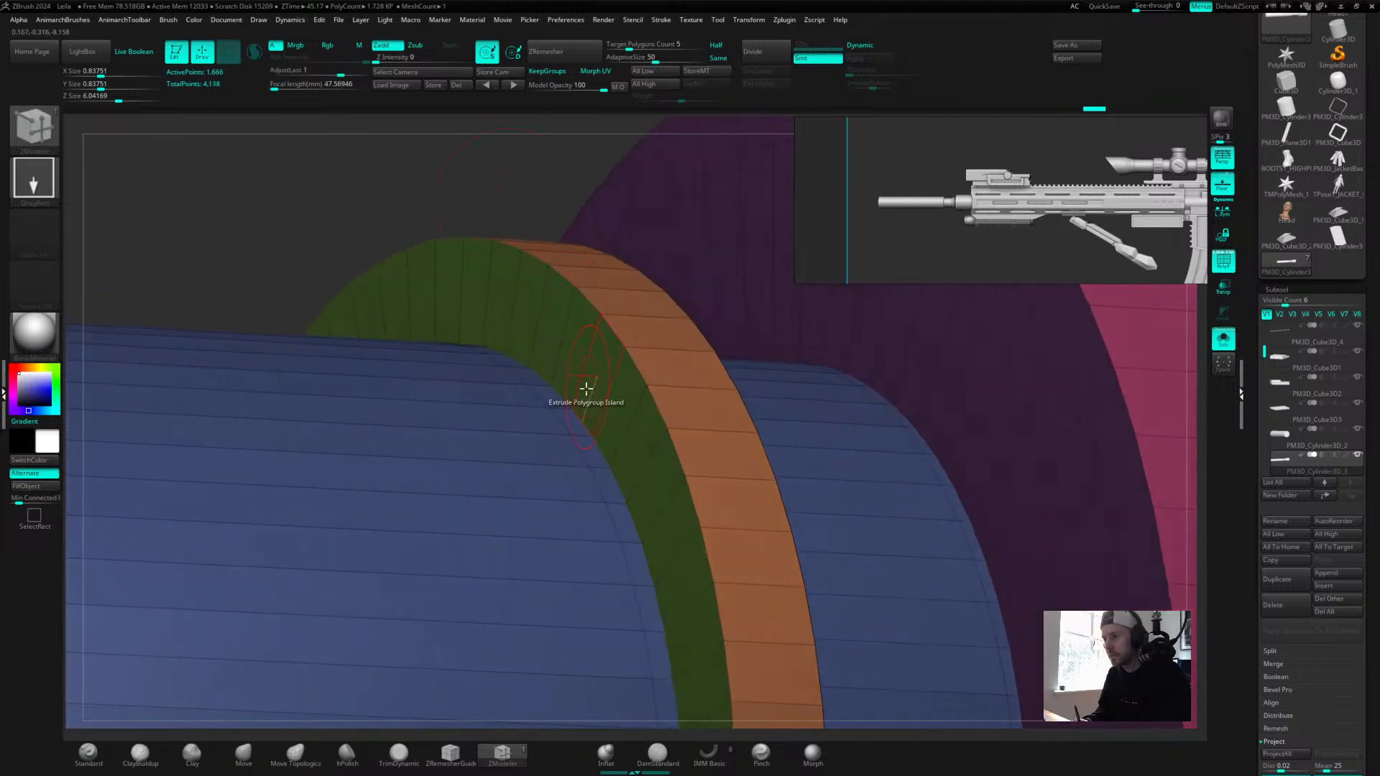
click(580, 390)
key(d)
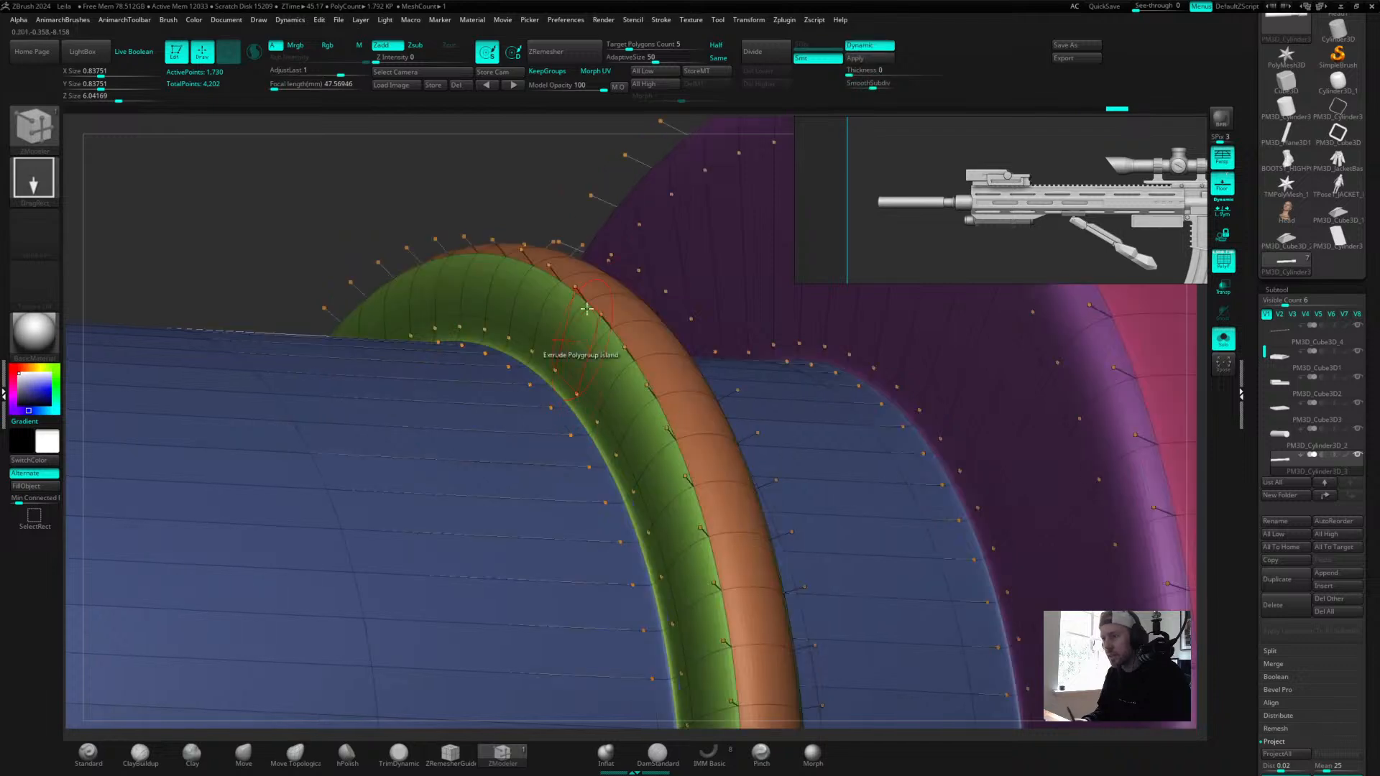
drag(450, 153, 580, 260)
key(shift+f)
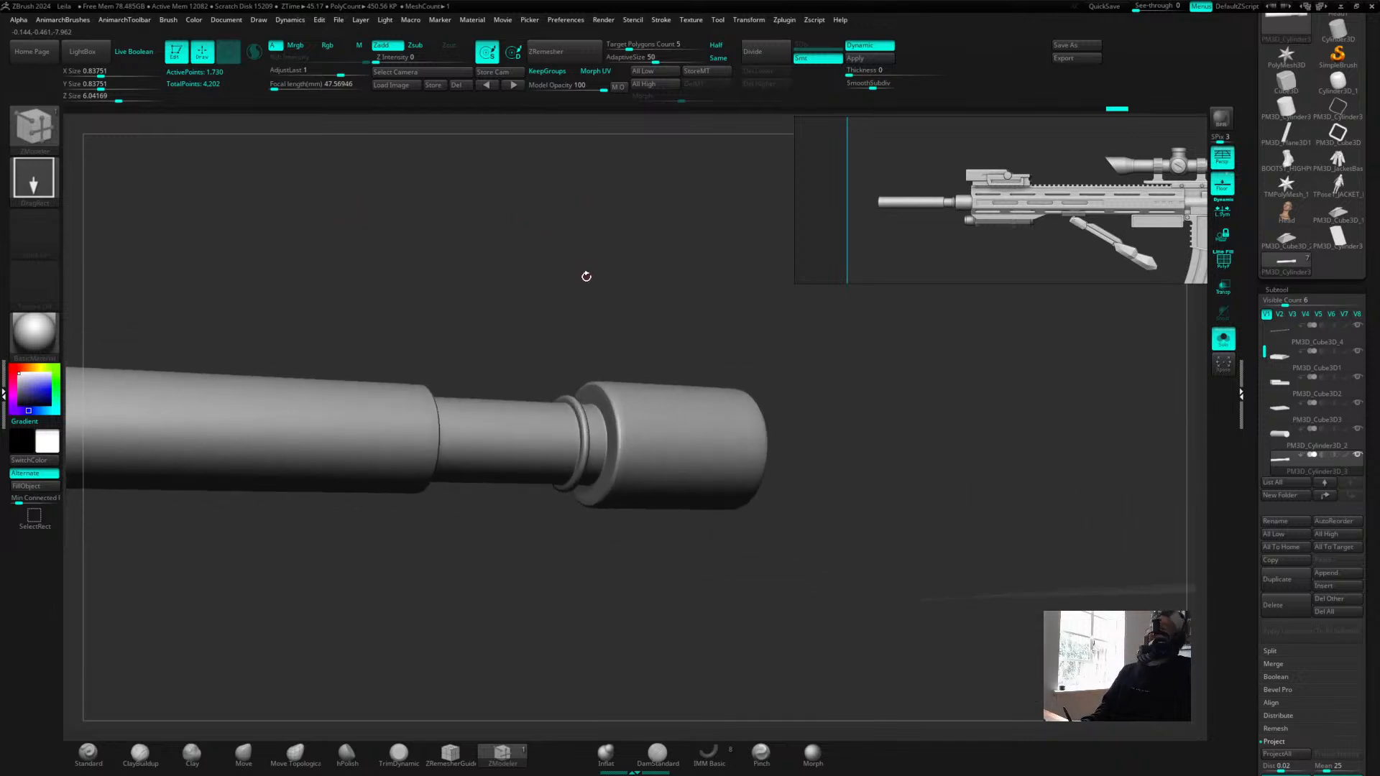
mouse_move(806, 347)
mouse_down()
mouse_move(789, 329)
mouse_move(798, 354)
mouse_up()
alt+drag(752, 270, 829, 292)
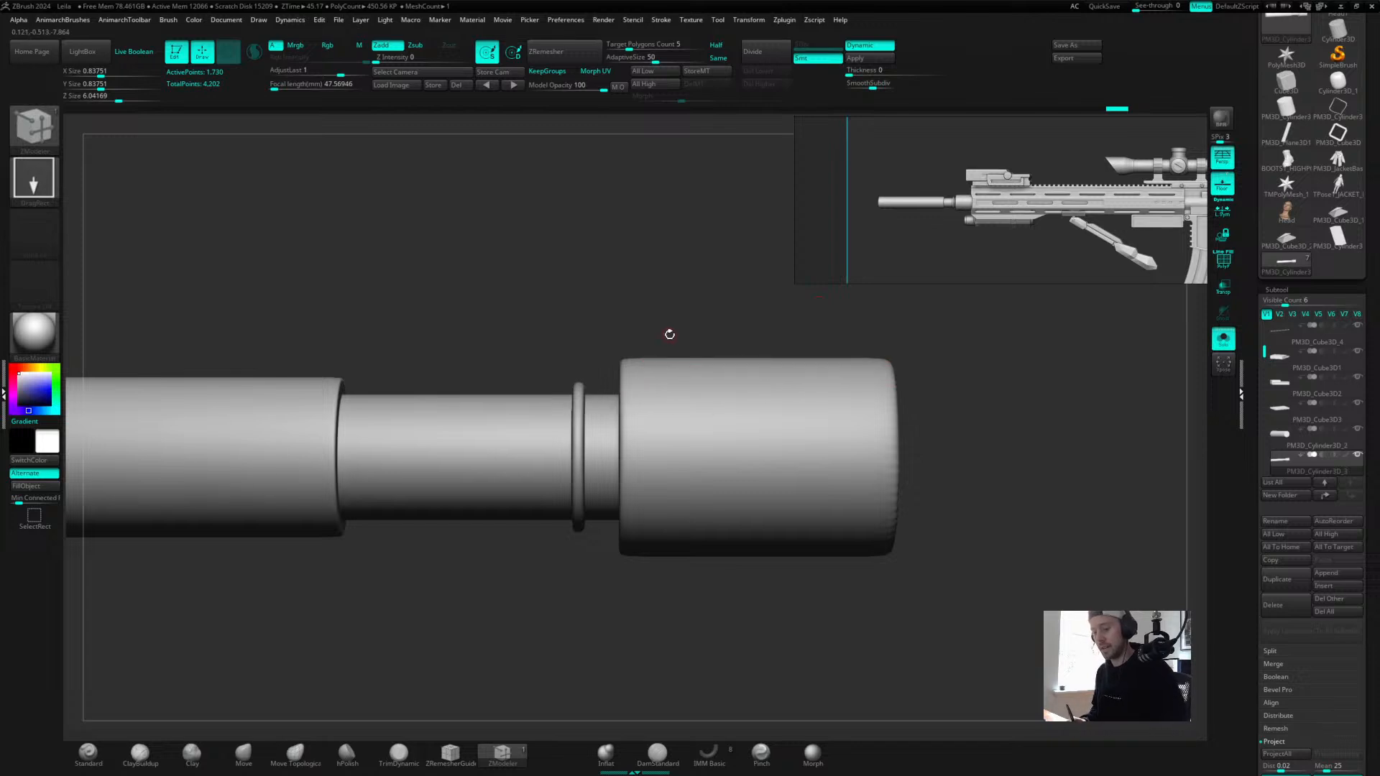
key(shift+d)
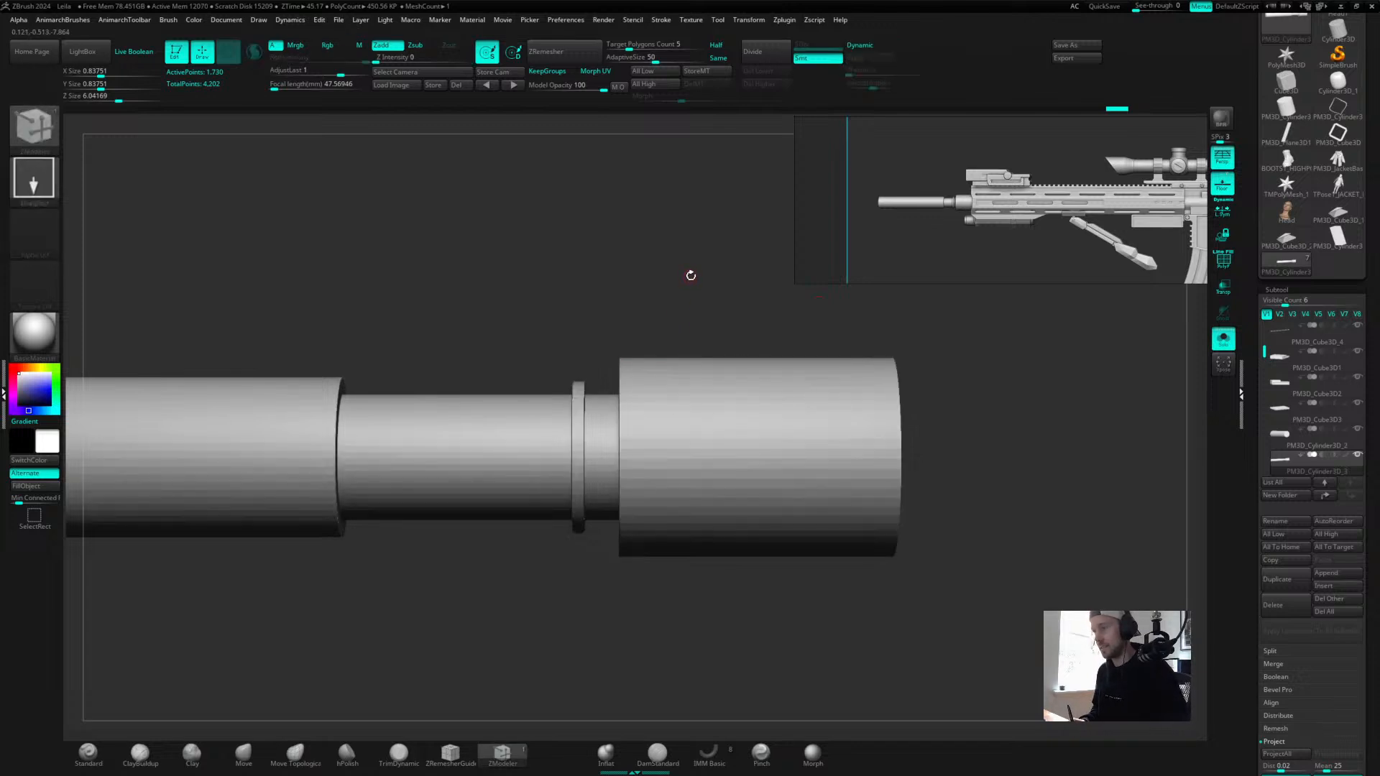
key(d)
key(shift+f)
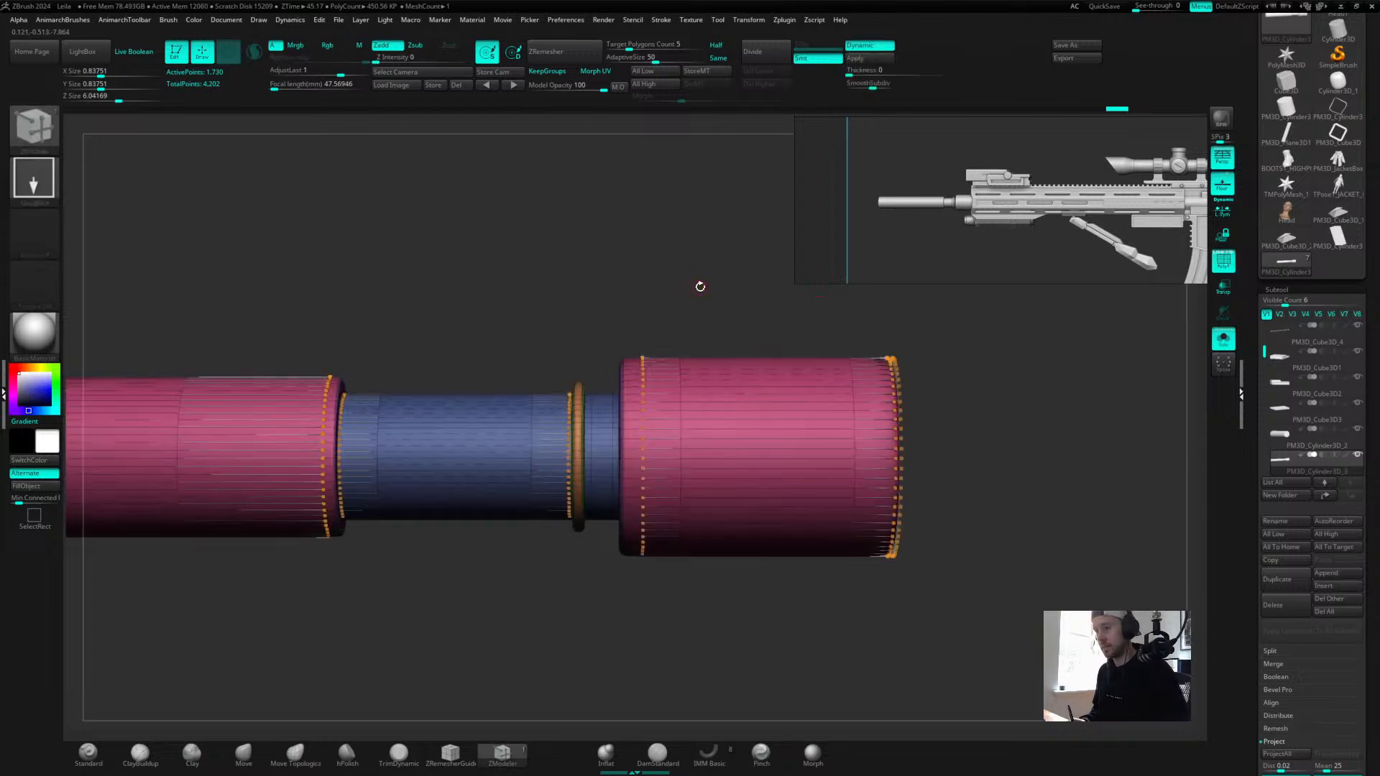
Mask the barrel's wide rear section and reposition the transform gizmo onto it.
alt+drag(699, 283, 682, 216)
mouse_move(567, 250)
ctrl+mouse_down()
mouse_move(634, 357)
mouse_move(963, 647)
ctrl+mouse_up()
key(w)
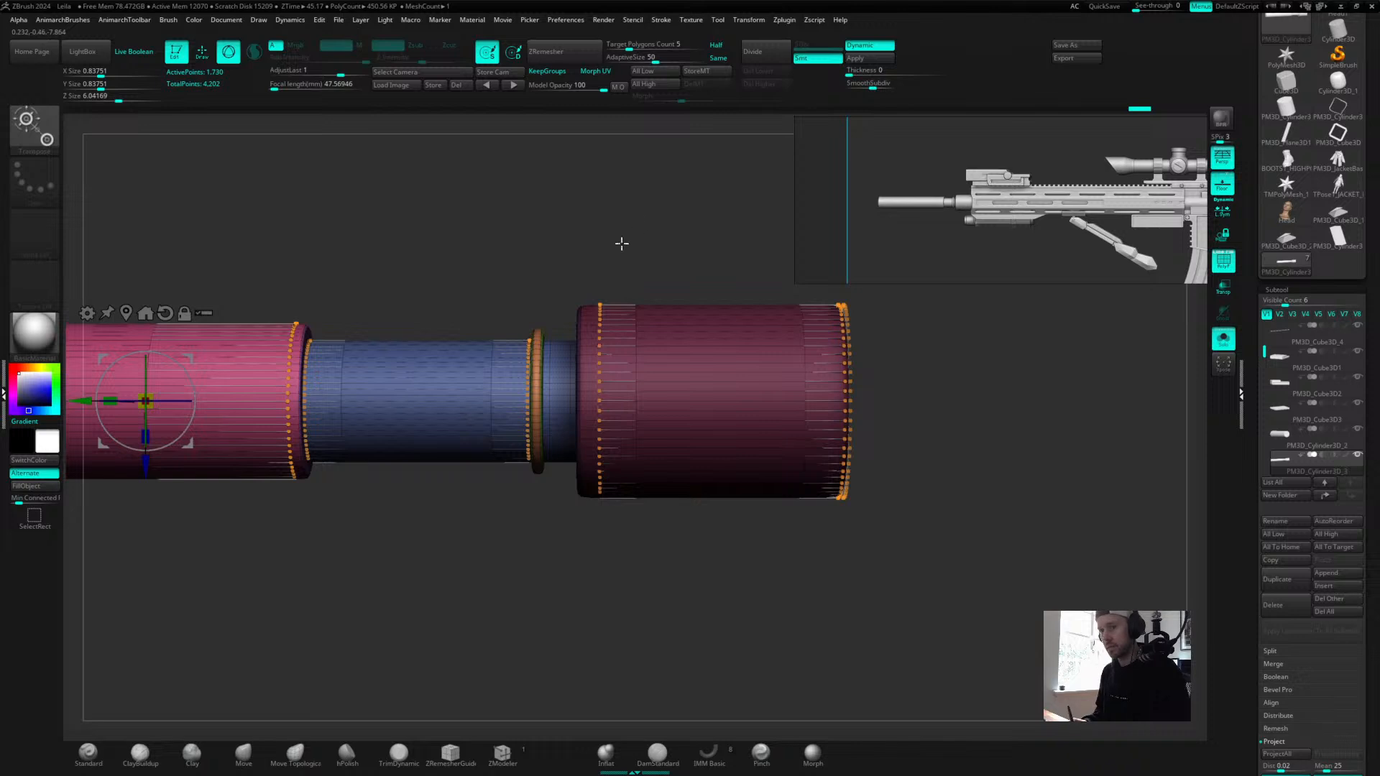
click(127, 312)
alt+drag(303, 250, 673, 240)
drag(345, 385, 660, 387)
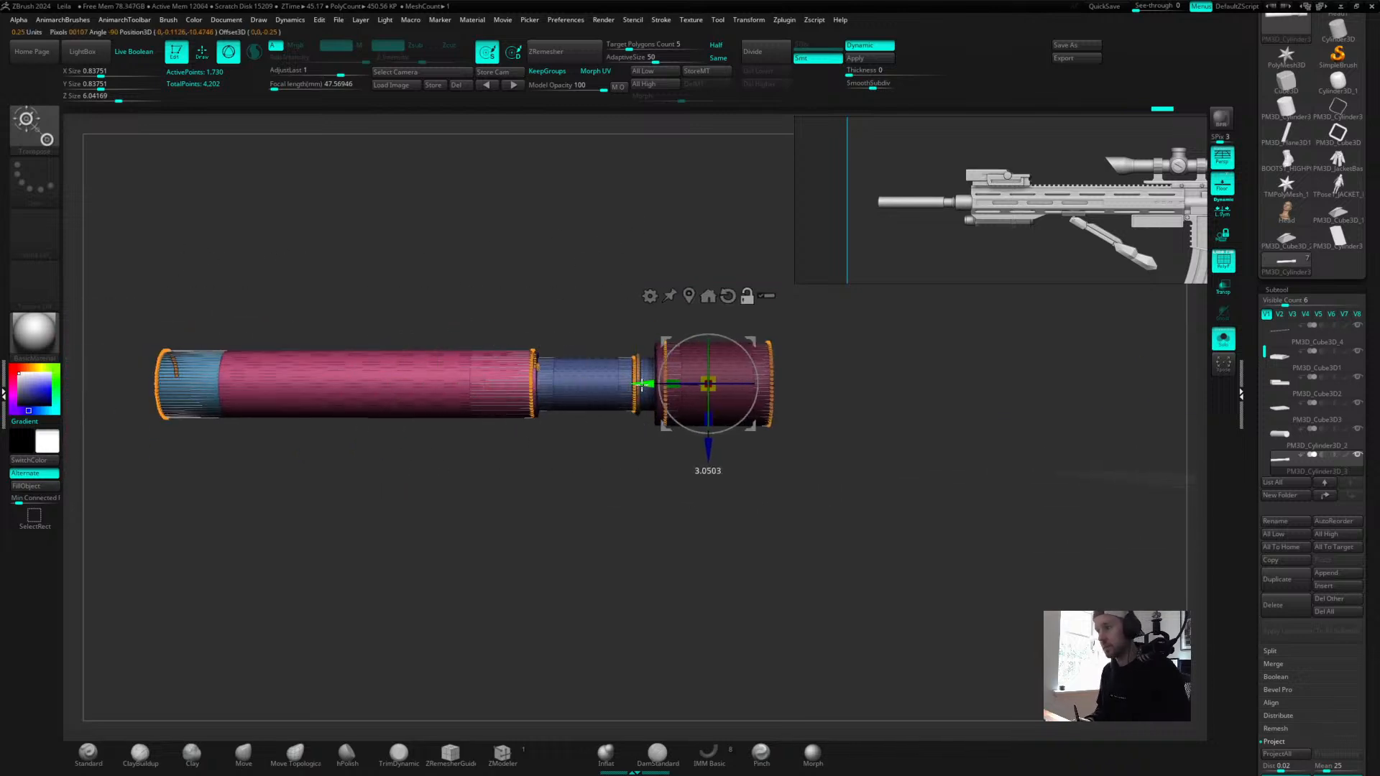
Move the unmasked front of the barrel closer to the wide rear section, clear the mask and return to Draw mode without polyframe.
alt+drag(588, 235, 936, 224)
drag(634, 383, 679, 384)
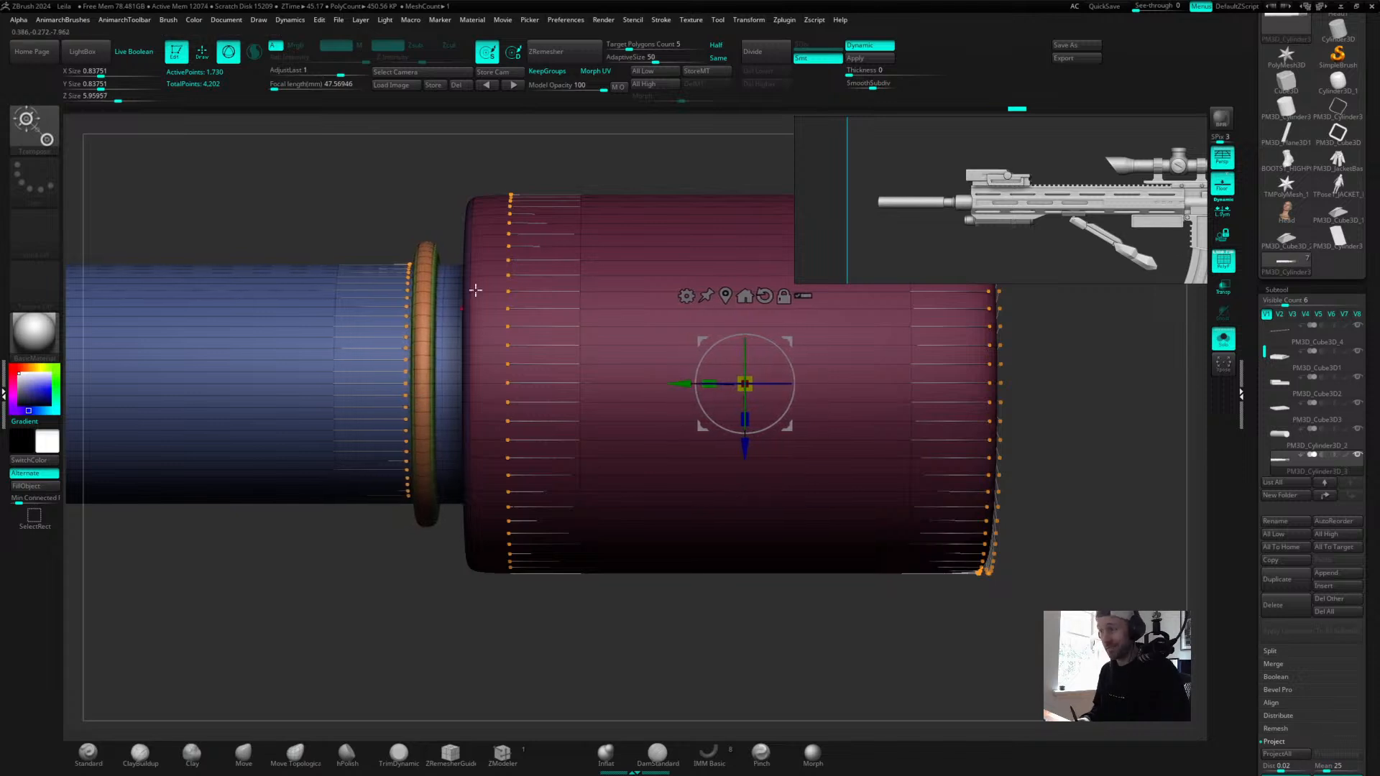
mouse_move(596, 176)
ctrl+mouse_down()
mouse_move(626, 167)
mouse_move(601, 157)
mouse_move(568, 278)
mouse_move(624, 296)
mouse_move(585, 265)
mouse_move(557, 264)
ctrl+mouse_up()
key(shift+f)
key(q)
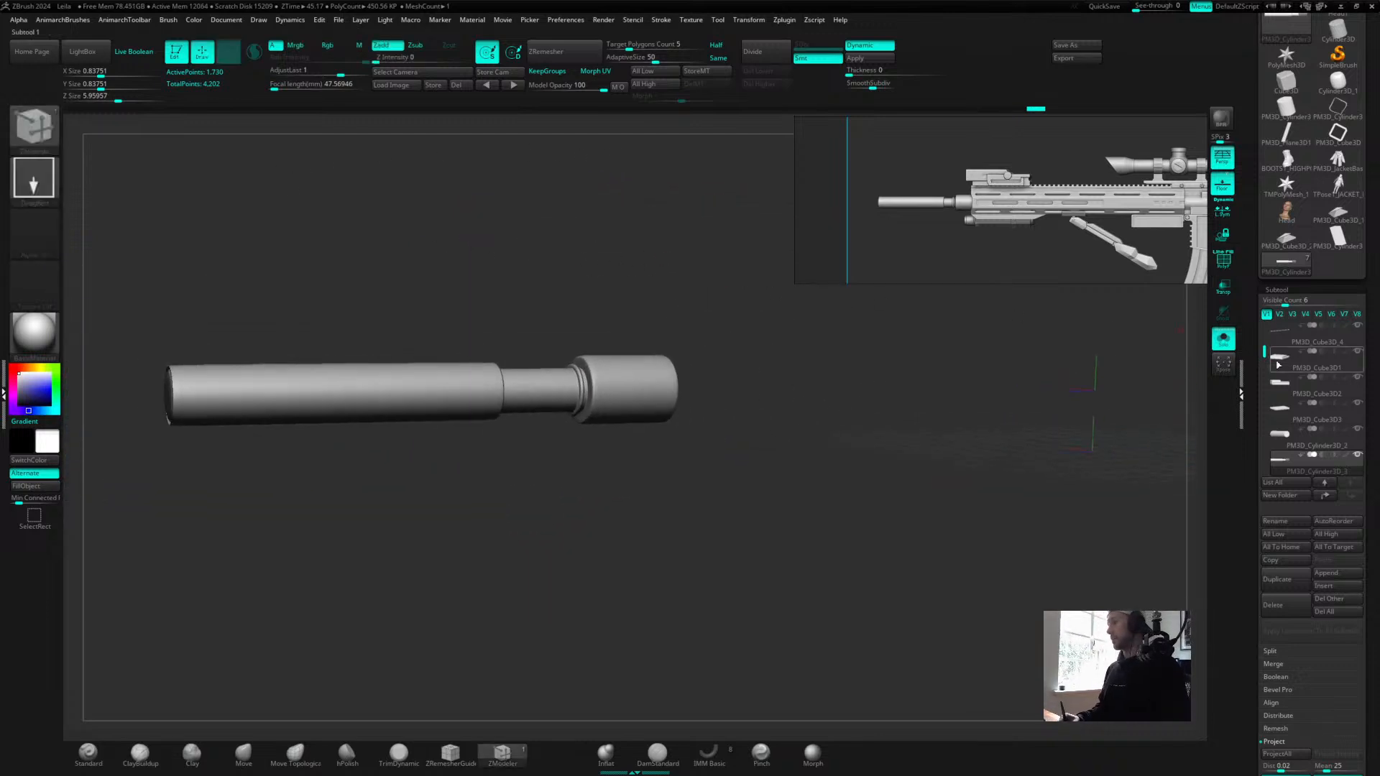
Turn off Solo to show the rifle's other parts and examine the barrel's muzzle end with smoothing on and off.
click(1230, 346)
mouse_move(757, 554)
mouse_down()
mouse_move(739, 558)
mouse_move(761, 536)
mouse_move(751, 542)
mouse_up()
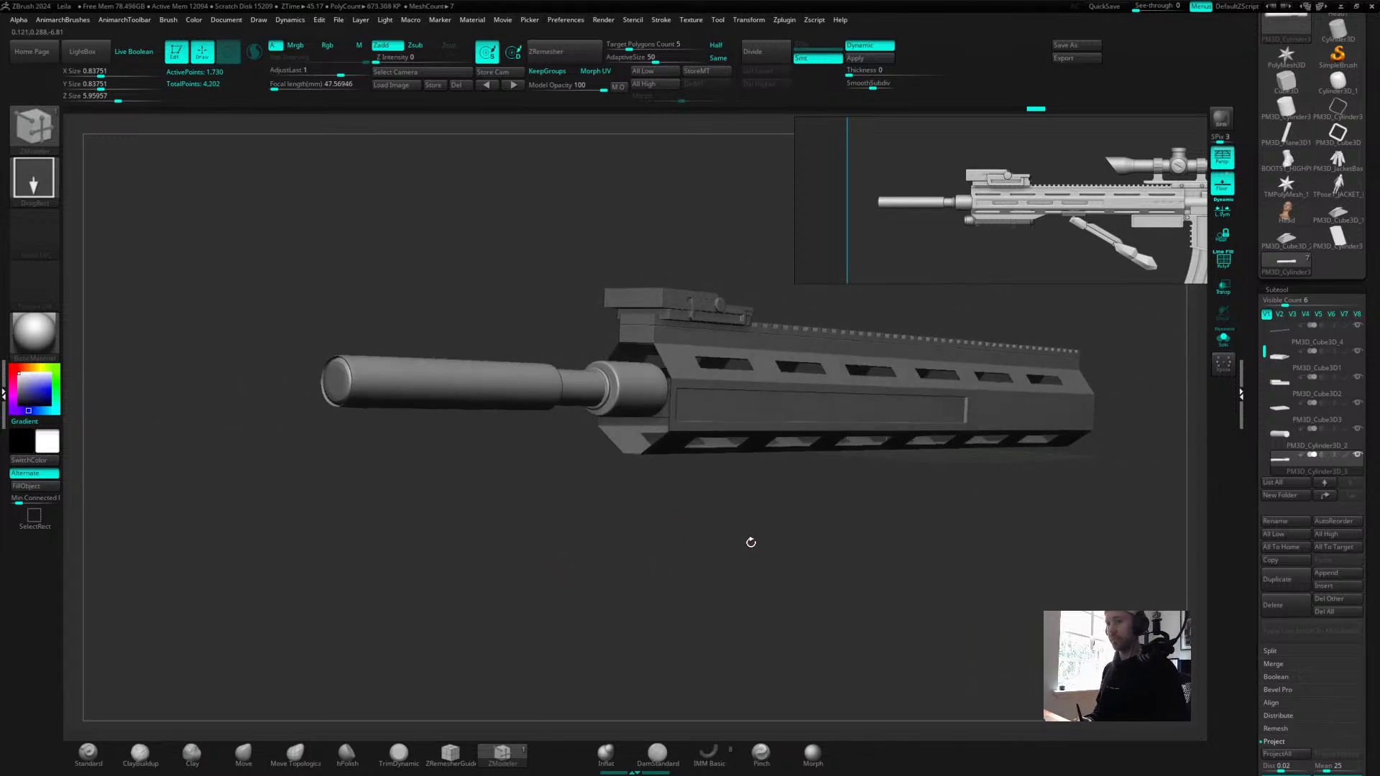
key(shift)
key(shift+d)
drag(433, 458, 637, 462)
drag(484, 240, 633, 271)
key(shift+f)
key(d)
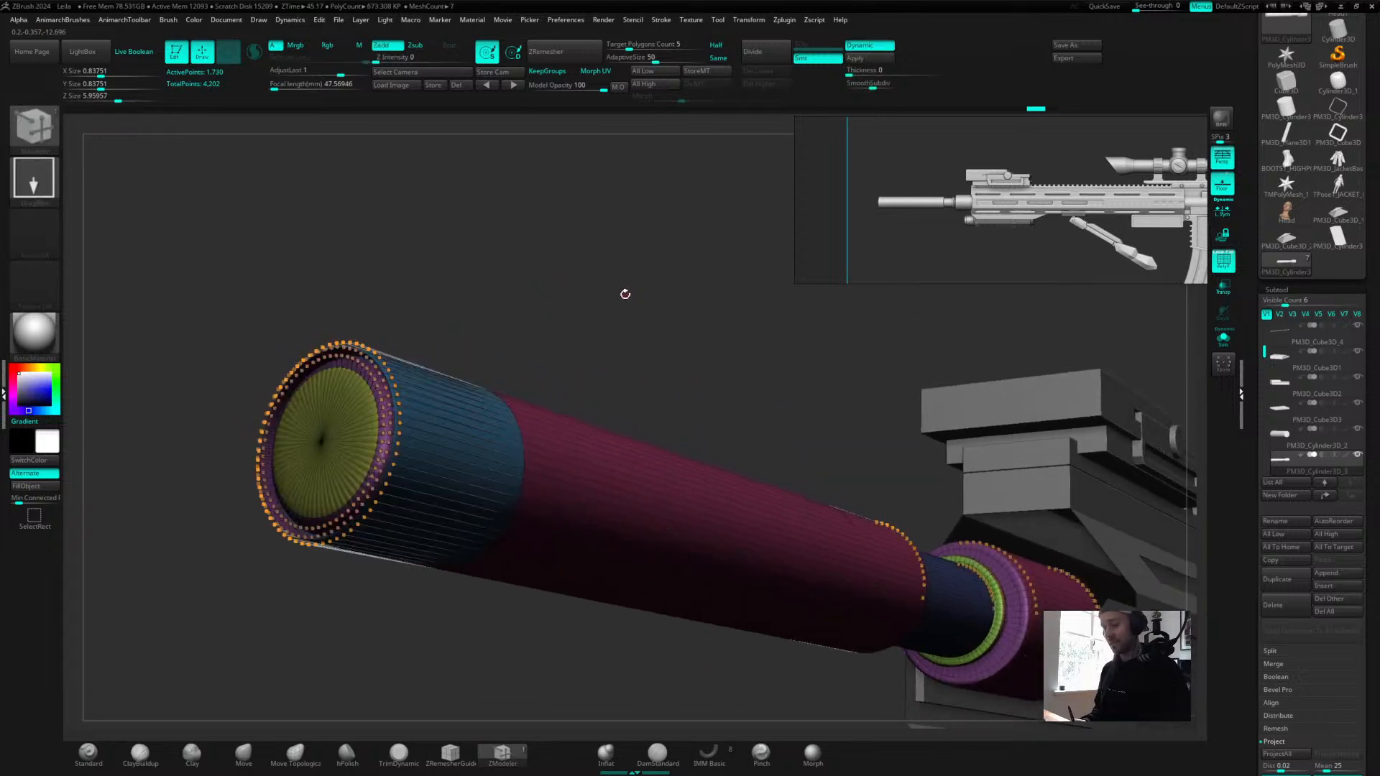
key(shift+d)
drag(618, 293, 625, 294)
Try adding supporting edge loops around the muzzle's end rim, preview the smoothing and undo the loops.
drag(373, 268, 262, 311)
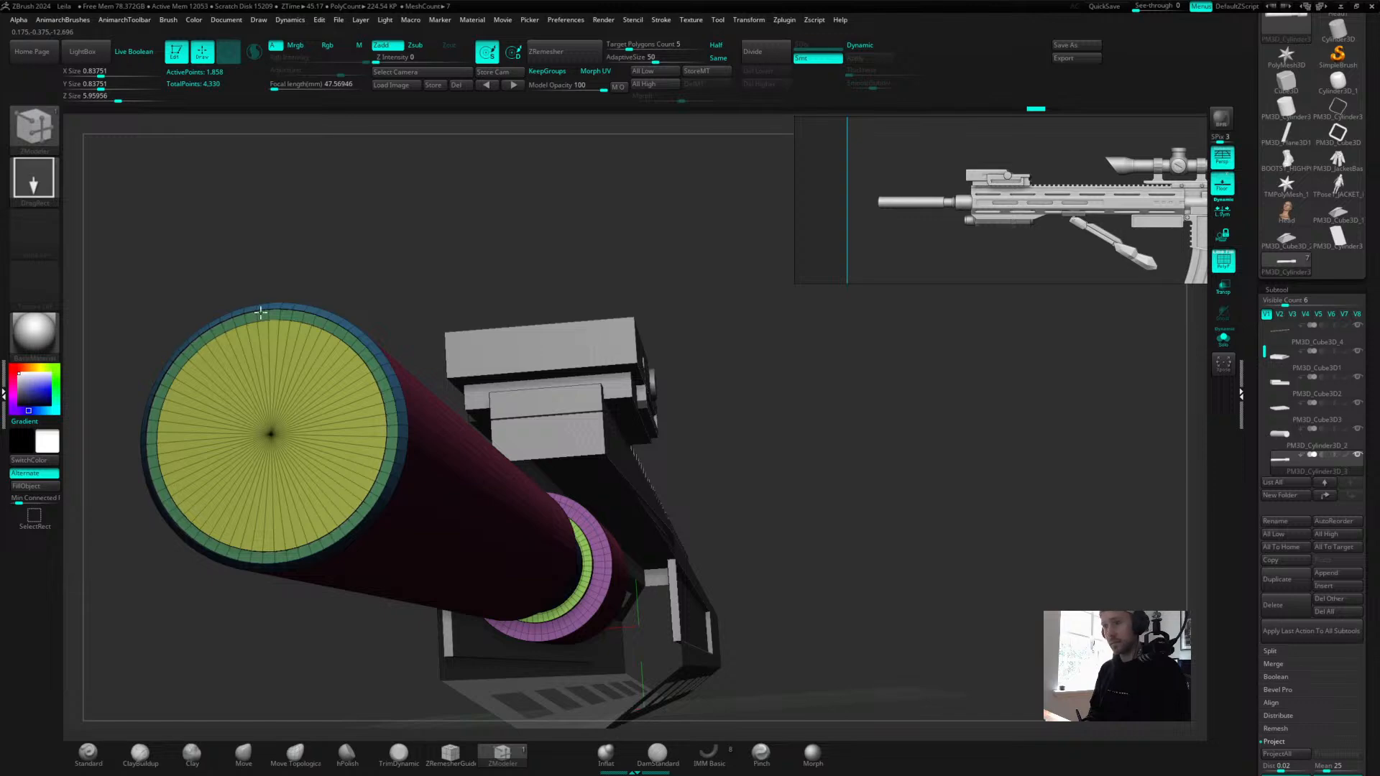
key(d)
drag(352, 242, 370, 237)
key(ctrl+z)
key(ctrl+z)
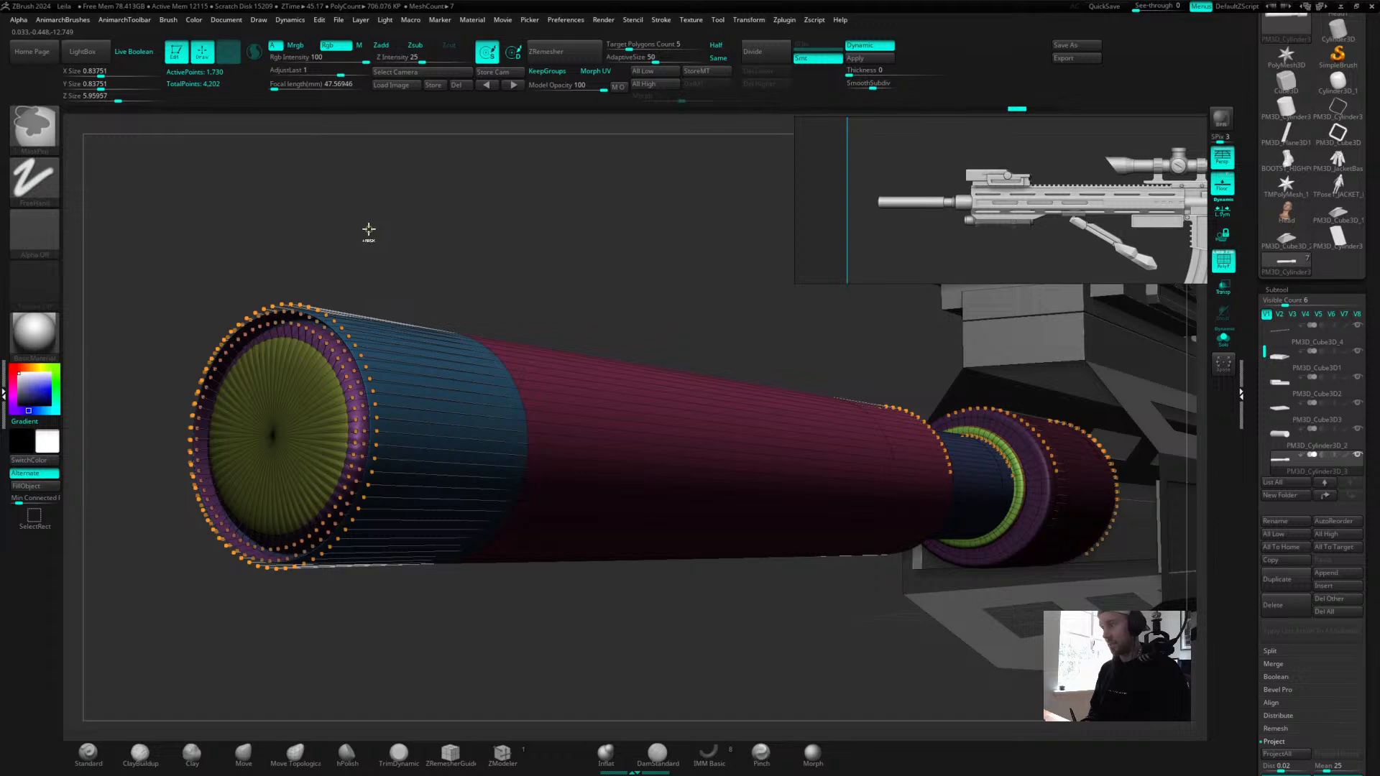
Compare the muzzle with and without smoothing, try pushing its end rim forward along the barrel and undo the move.
drag(518, 231, 653, 225)
key(shift+d)
key(d)
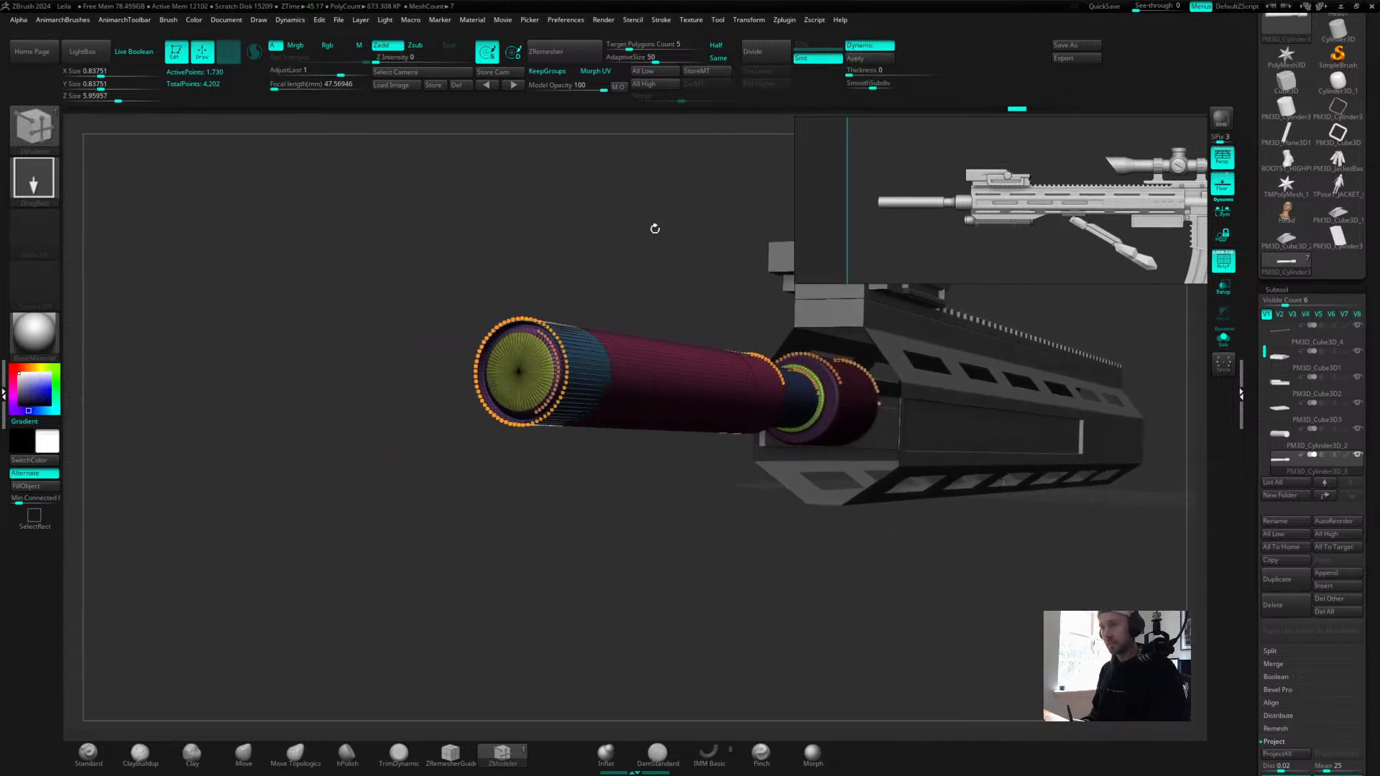
key(shift+d)
drag(586, 268, 693, 280)
drag(578, 266, 602, 235)
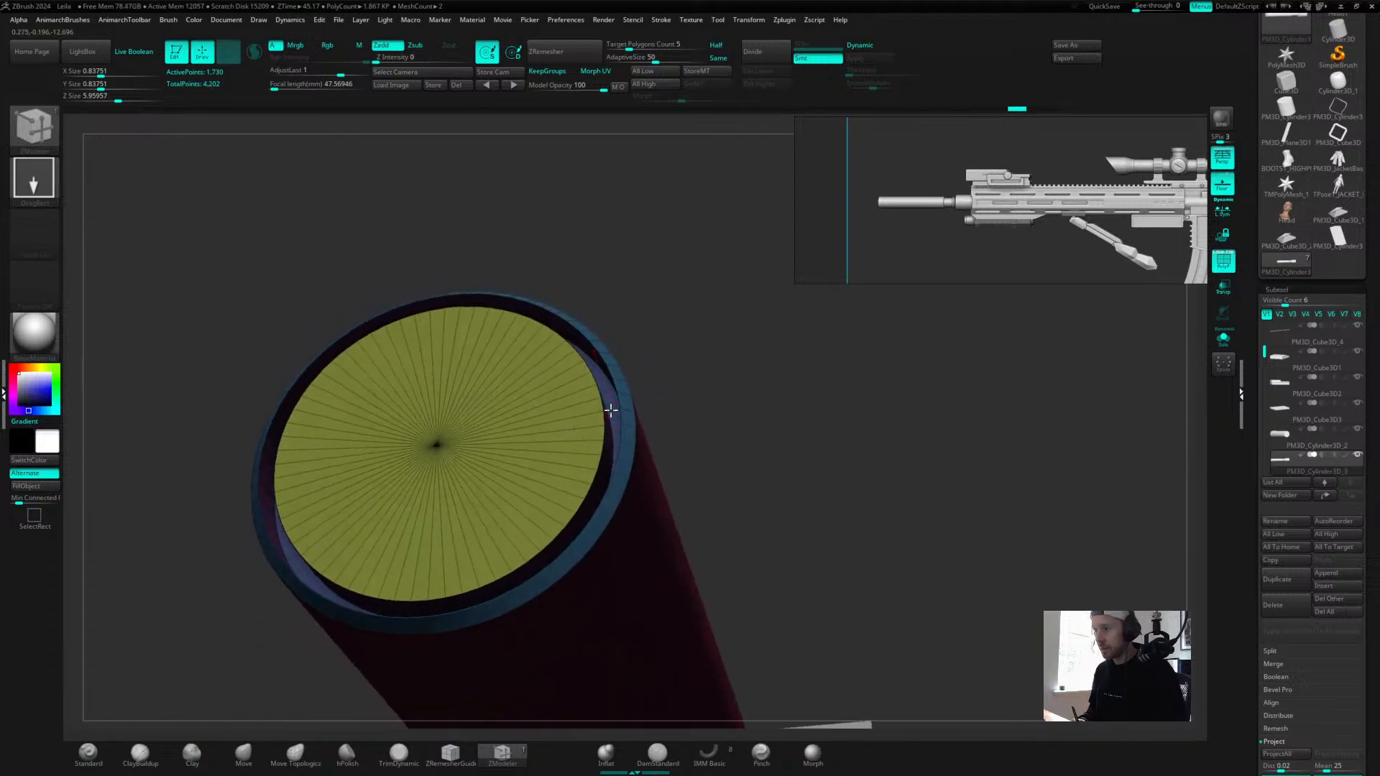
drag(606, 402, 560, 340)
key(d)
mouse_move(666, 283)
mouse_down()
mouse_move(711, 287)
mouse_move(760, 325)
mouse_up()
key(shift)
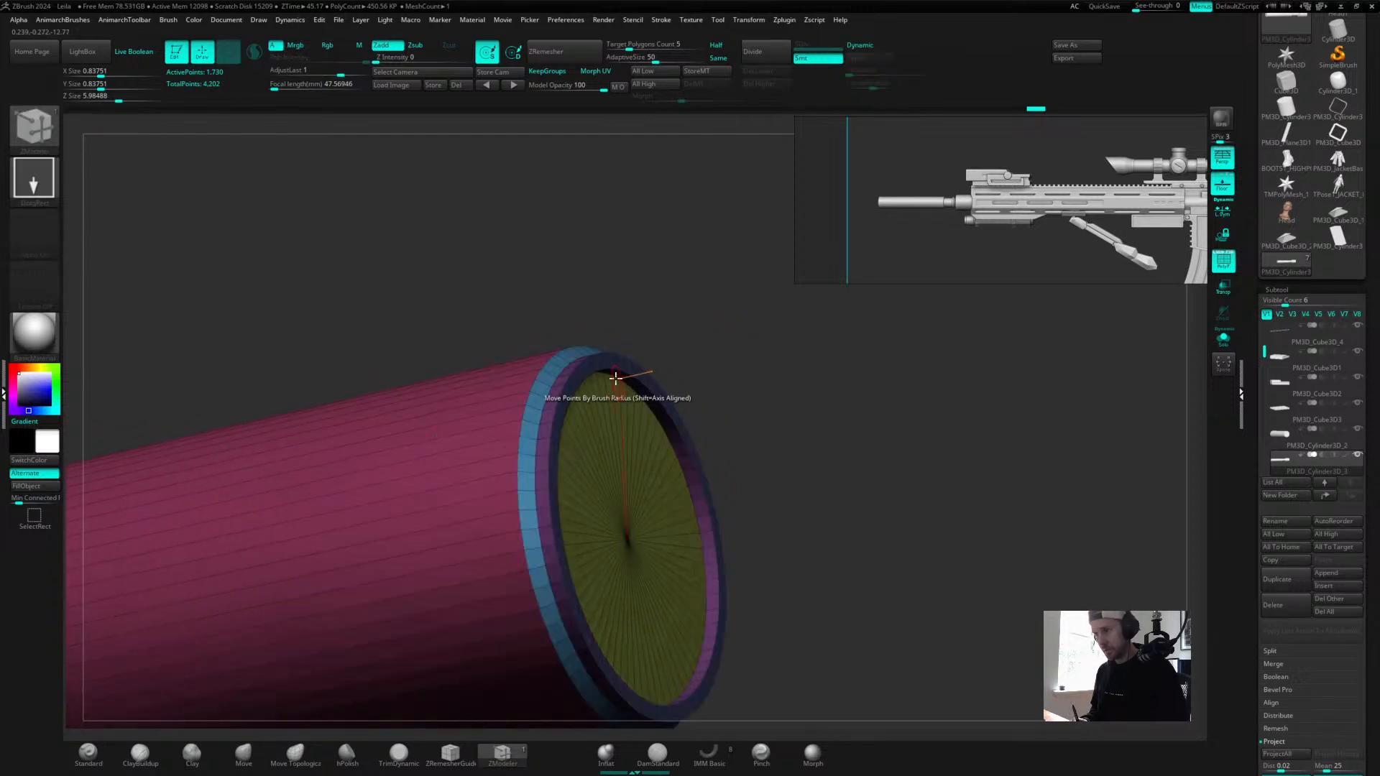
drag(596, 361, 587, 358)
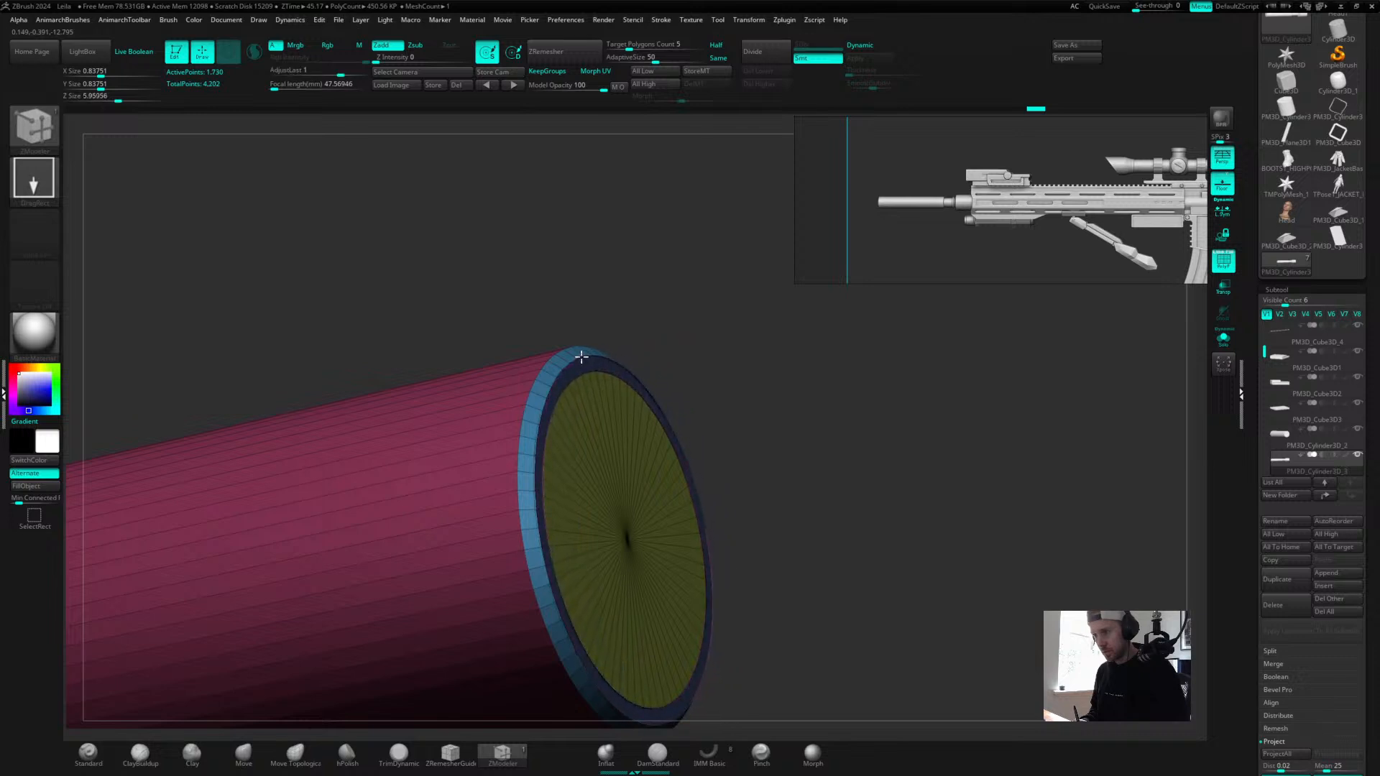
Frame the whole rifle assembly with smoothing on and polyframe off, and review it with perspective enabled.
drag(586, 357, 691, 299)
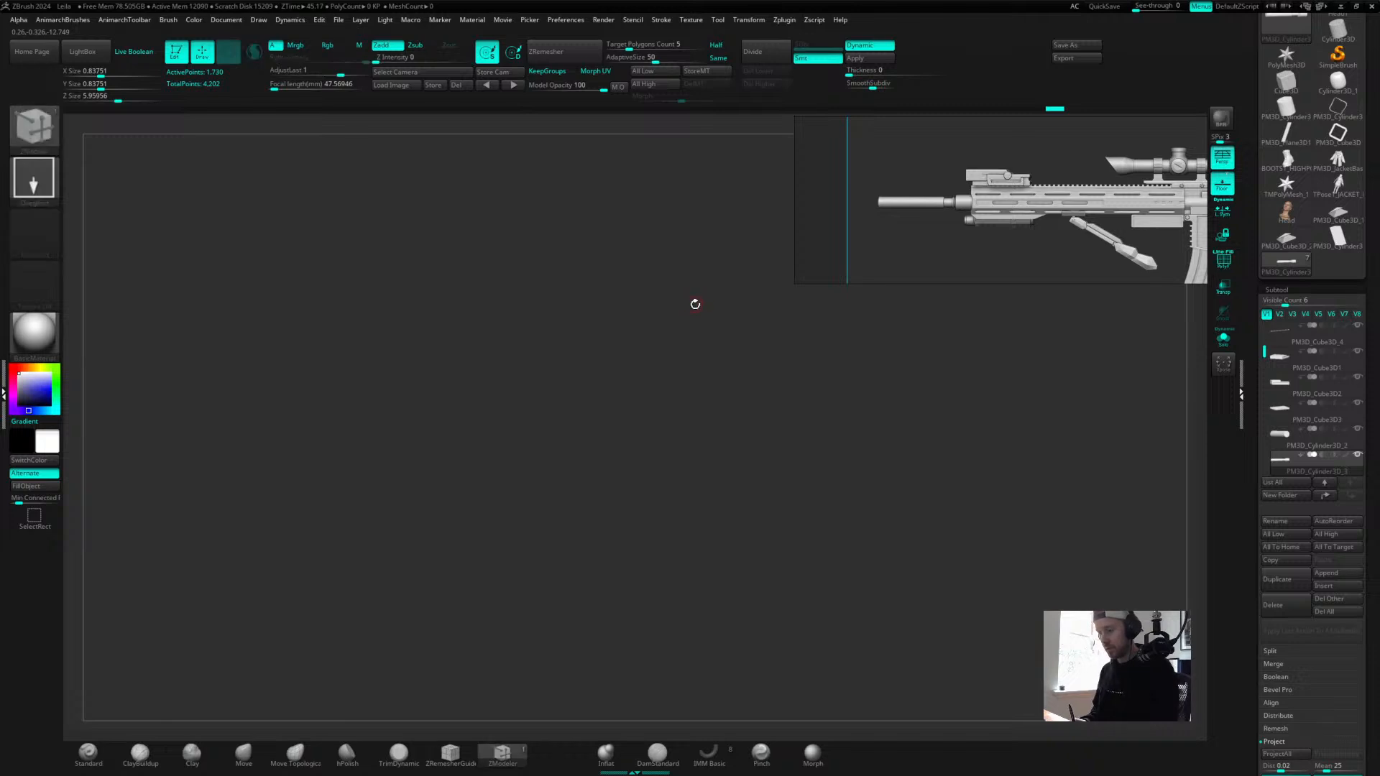
key(f)
alt+drag(894, 579, 798, 536)
mouse_move(861, 501)
mouse_down()
mouse_move(646, 554)
mouse_move(939, 471)
mouse_move(748, 502)
mouse_move(867, 457)
mouse_up()
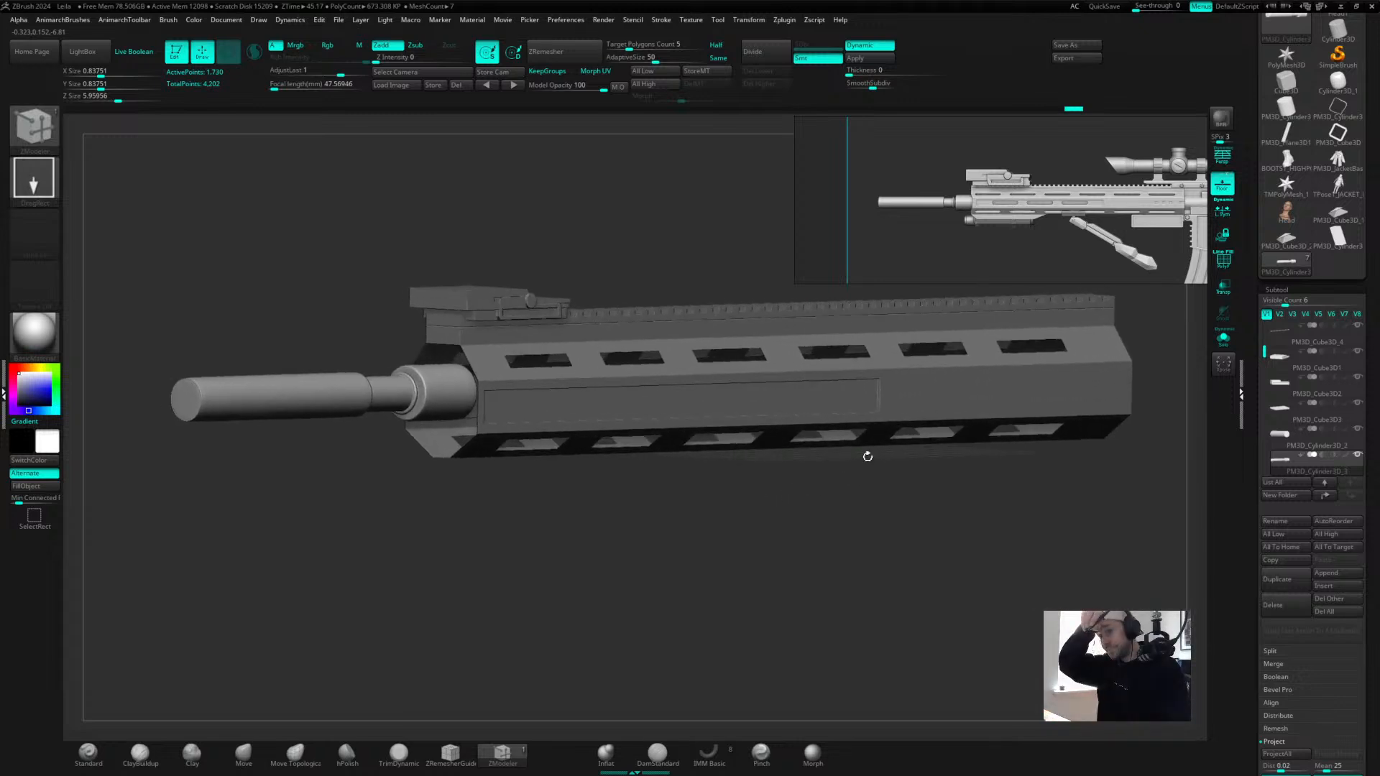
mouse_move(865, 455)
mouse_down()
mouse_move(805, 496)
mouse_move(823, 554)
mouse_move(813, 528)
mouse_move(843, 511)
mouse_up()
click(1222, 157)
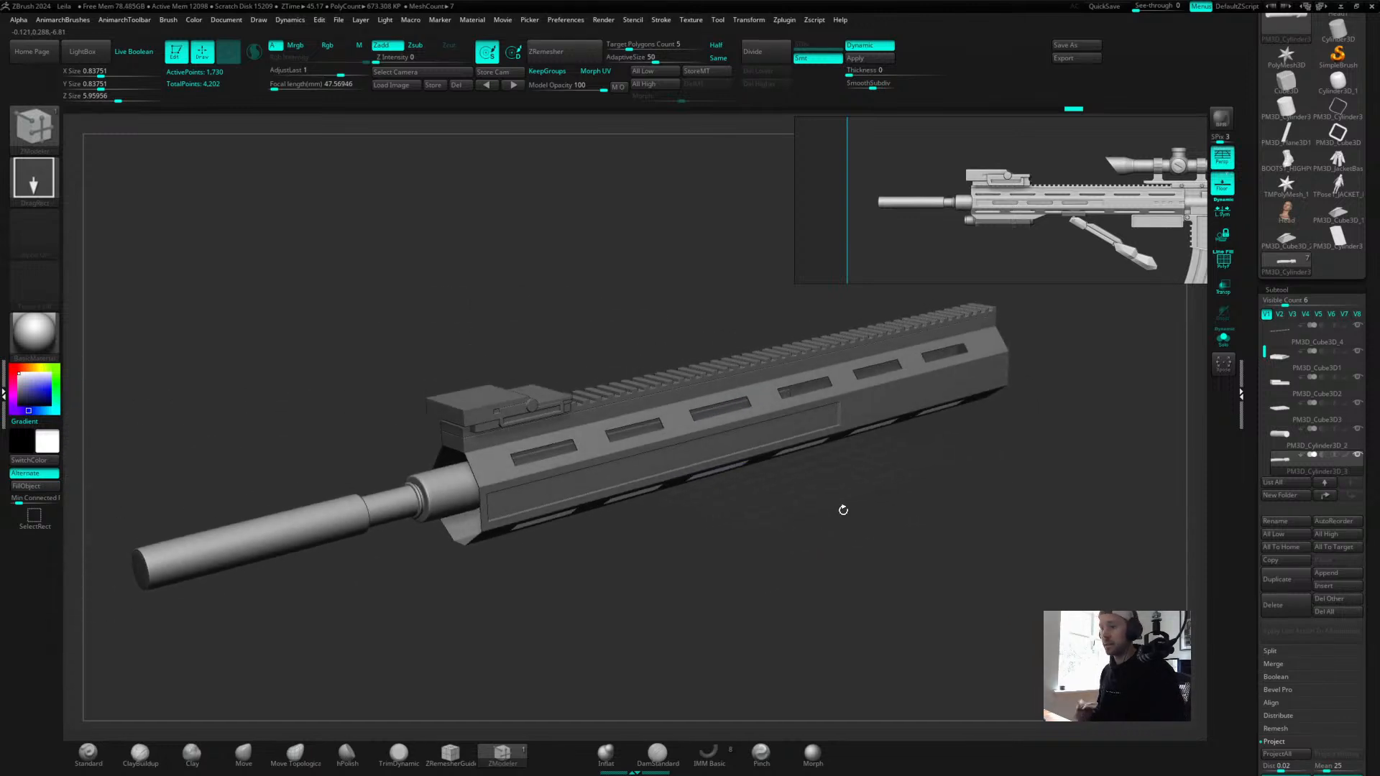
Save the project over the existing file Leila.ZPR.
key(ctrl+s)
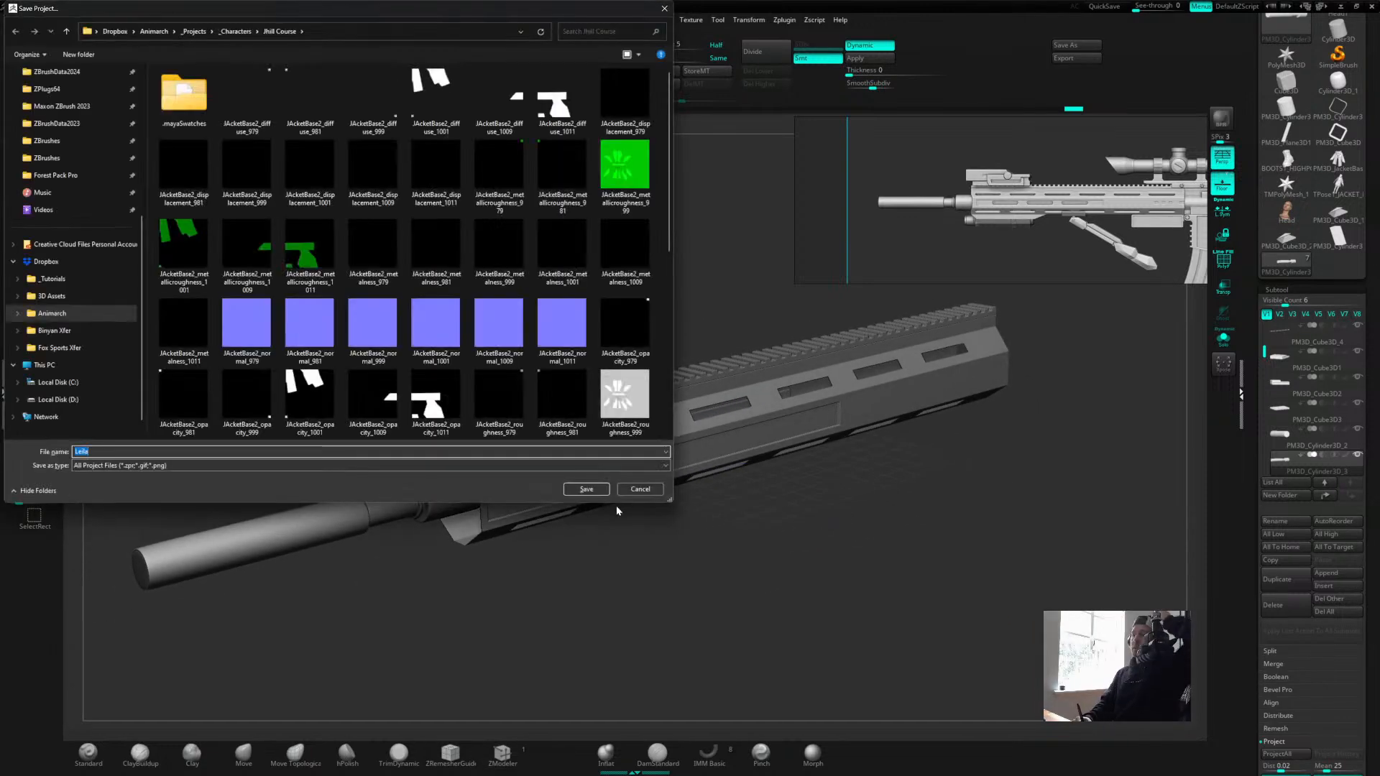
click(587, 488)
click(715, 381)
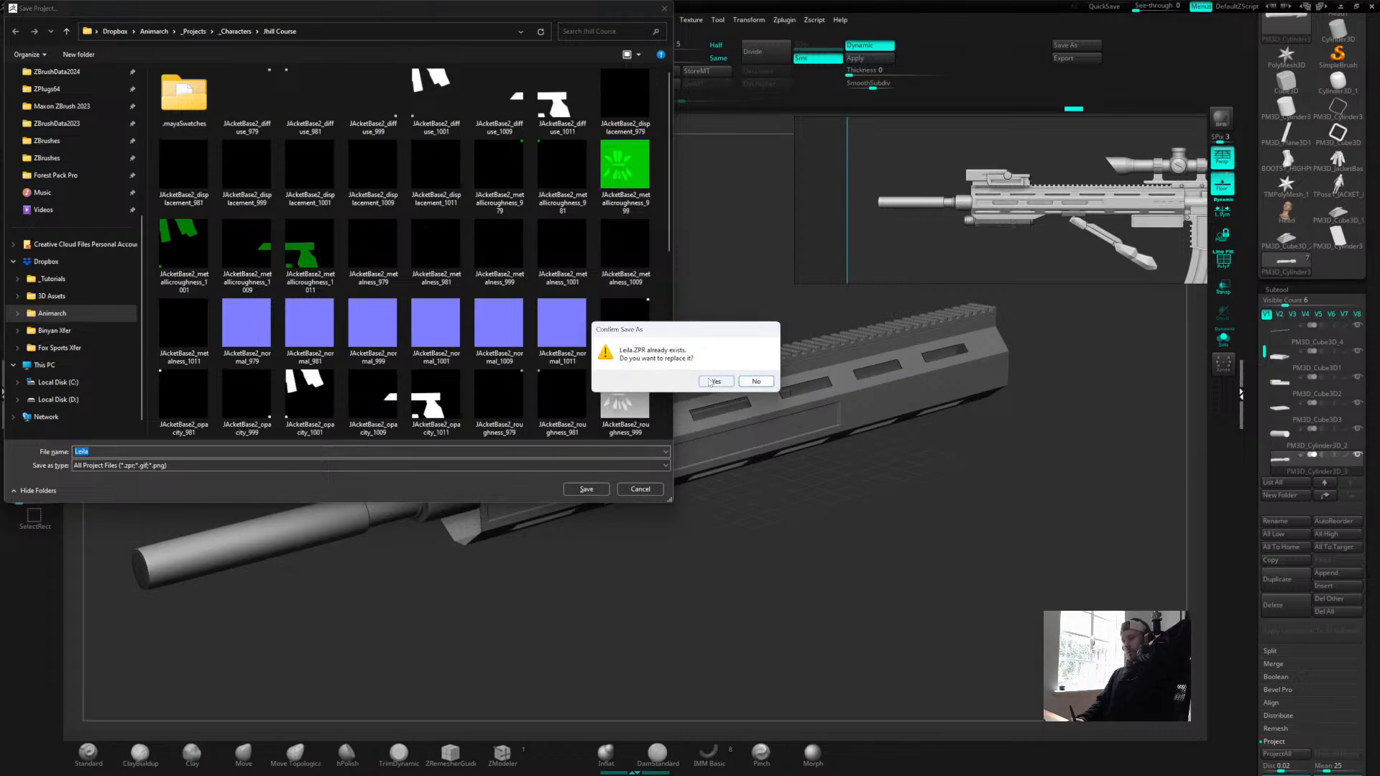
Reframe the rifle reference image to show the scope, receiver, grip and magazine.
scroll(1076, 176, down, 5)
middle_drag(1086, 199, 1054, 201)
scroll(1055, 201, up, 3)
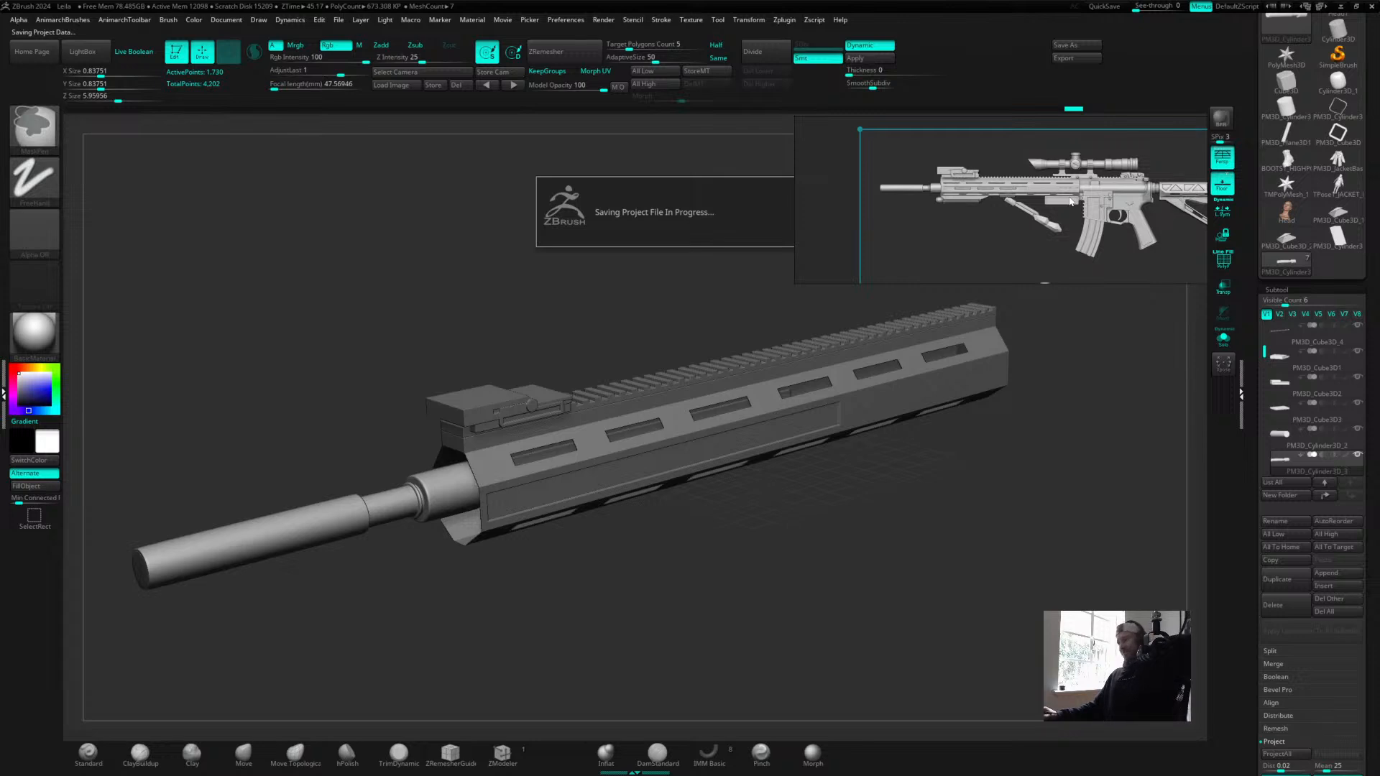